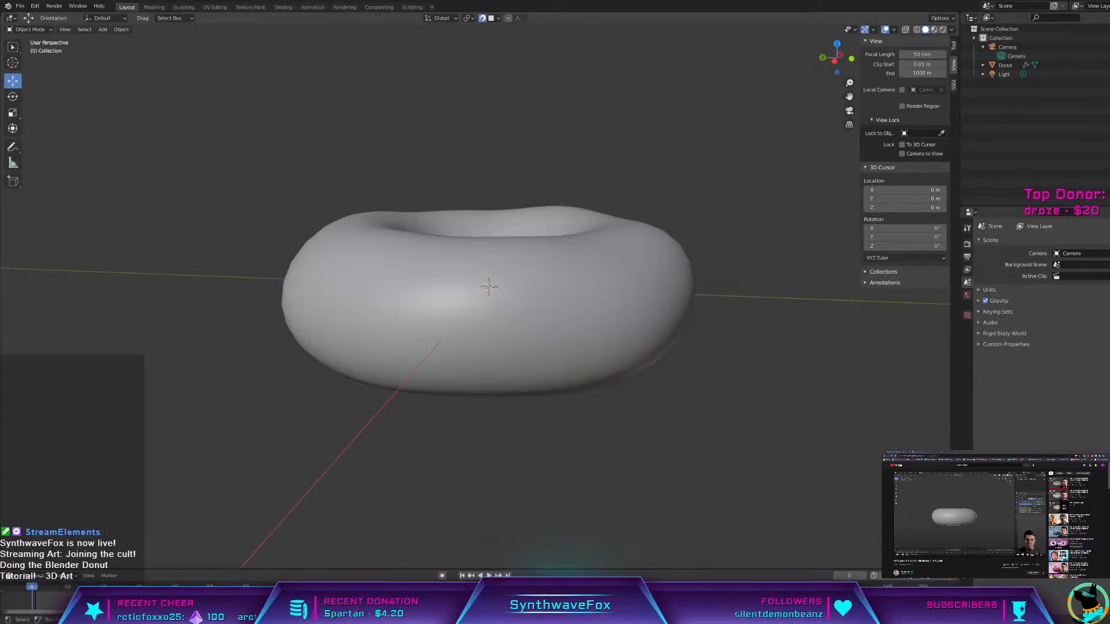
# Step: Open the donut mesh in Edit Mode and turn on X-ray display
pyautogui.click(632, 269)
pyautogui.moveTo(632, 269); pyautogui.dragTo(675, 282, button='middle')
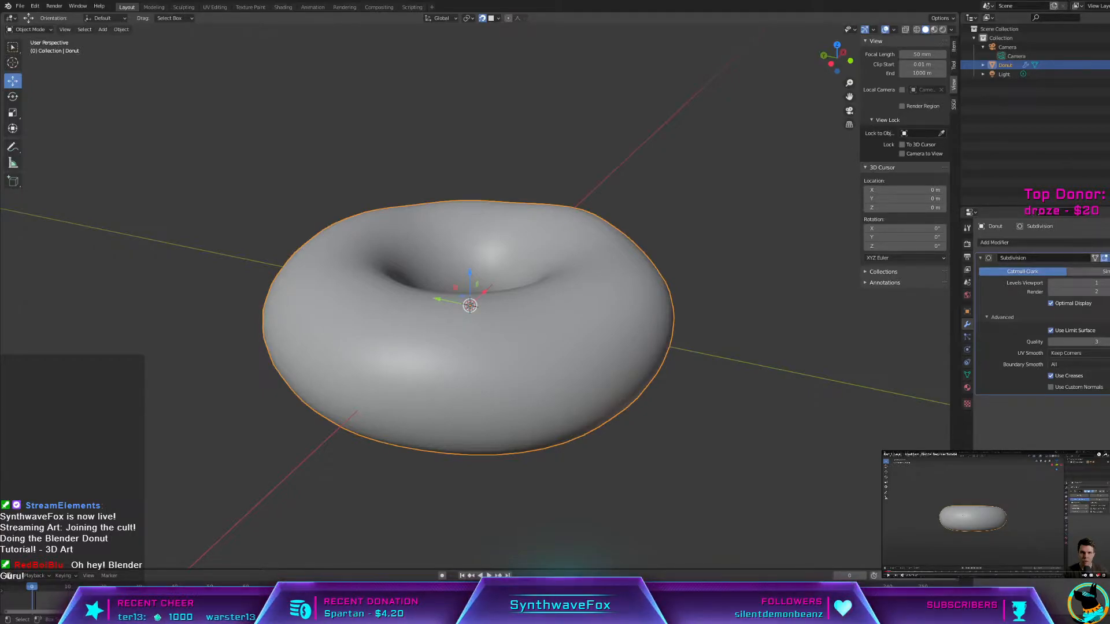
pyautogui.moveTo(653, 417)
pyautogui.mouseDown(button='middle')
pyautogui.moveTo(652, 398)
pyautogui.moveTo(653, 408)
pyautogui.mouseUp(button='middle')
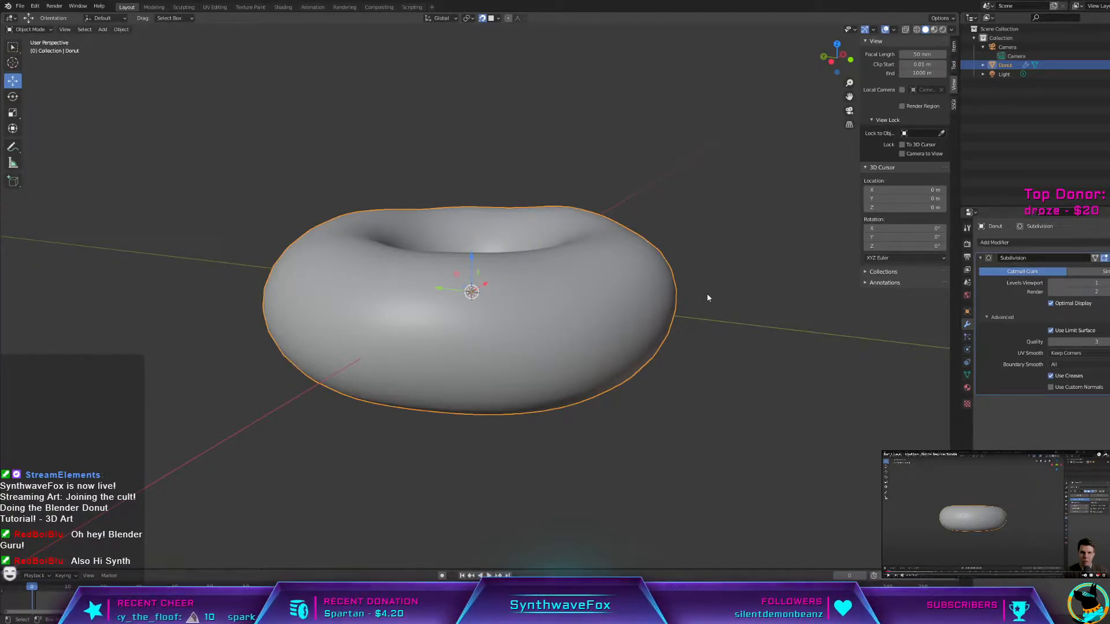
pyautogui.moveTo(739, 280)
pyautogui.mouseDown(button='middle')
pyautogui.moveTo(751, 276)
pyautogui.moveTo(739, 294)
pyautogui.mouseUp(button='middle')
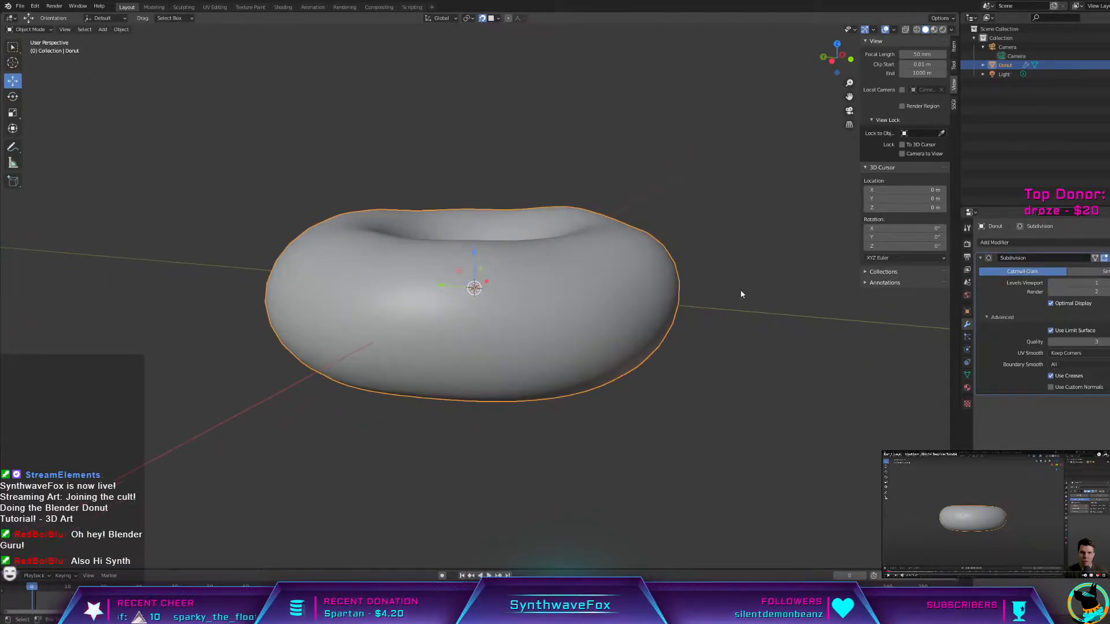
pyautogui.scroll(3, 744, 290)
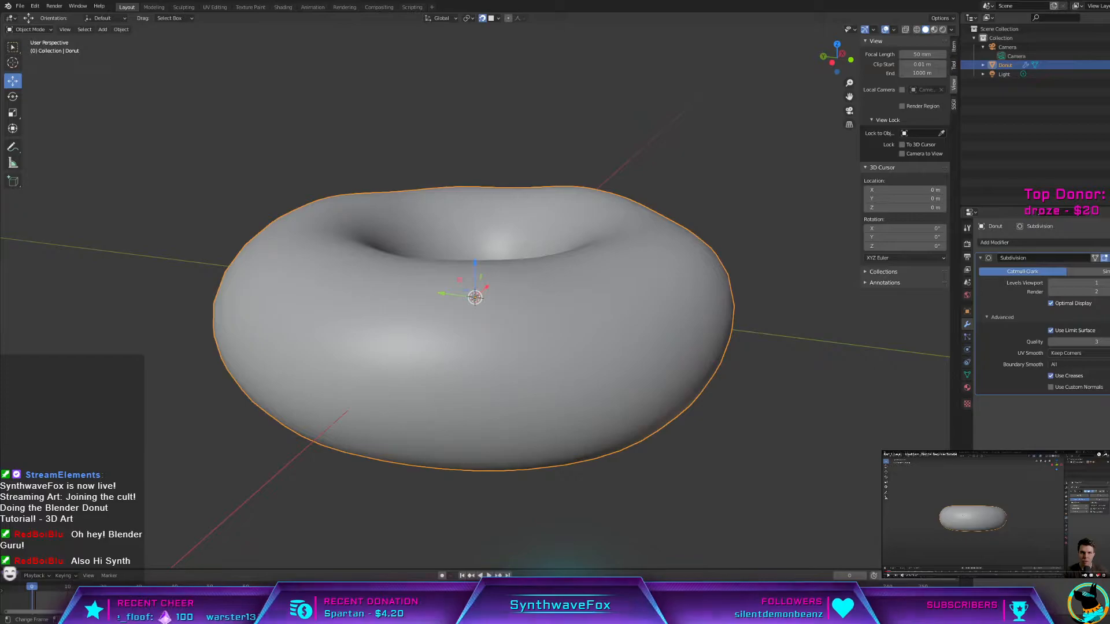
pyautogui.moveTo(274, 502); pyautogui.dragTo(283, 481, button='middle')
pyautogui.moveTo(669, 449); pyautogui.dragTo(731, 444, button='middle')
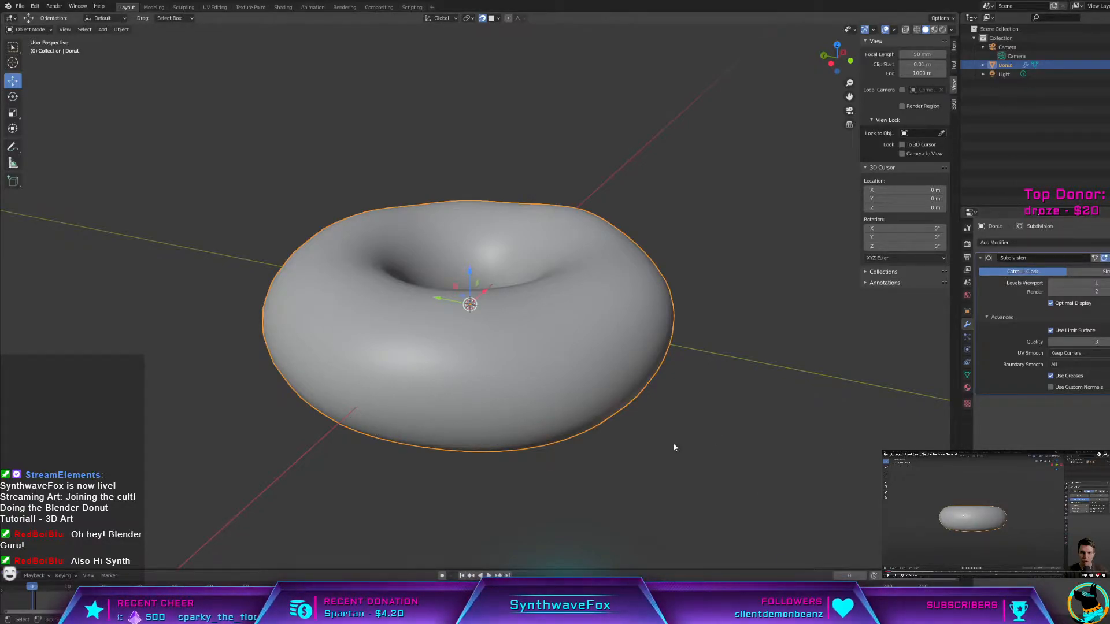
pyautogui.rightClick(521, 401)
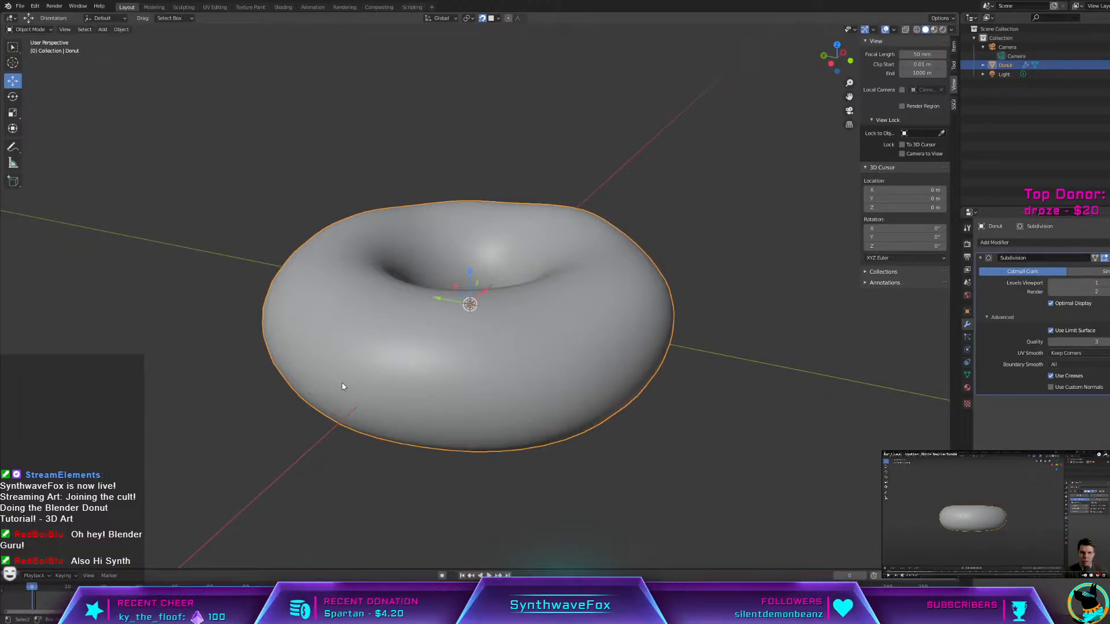
pyautogui.moveTo(722, 307); pyautogui.dragTo(721, 210, button='middle')
pyautogui.press('Tab')
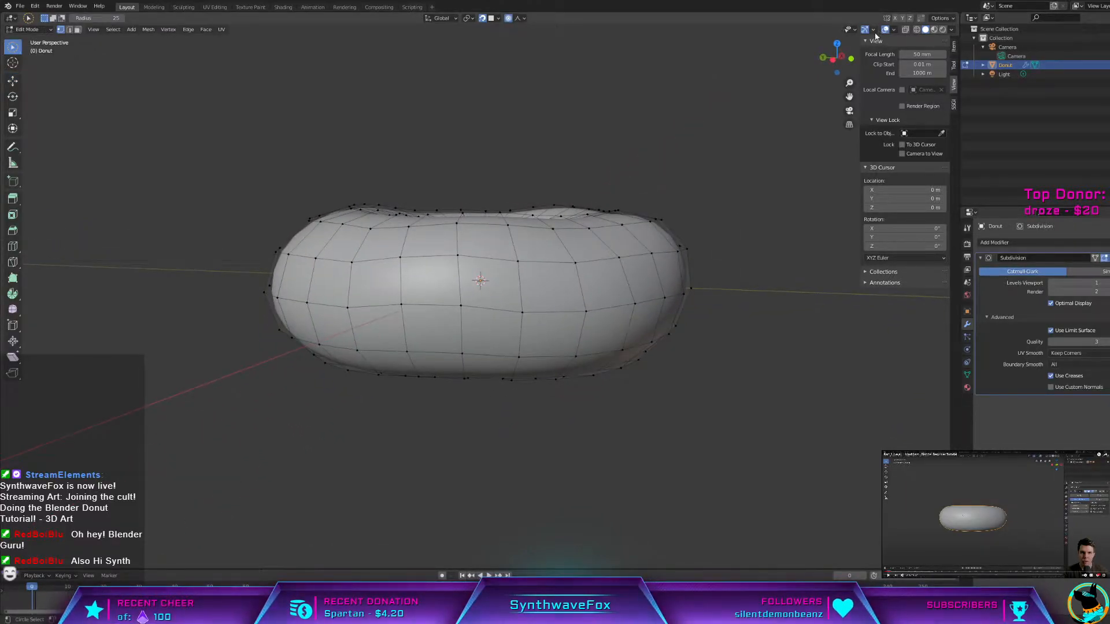
pyautogui.click(905, 29)
# Step: Try circle-selecting the vertices along the donut's upper rim from a side view
pyautogui.moveTo(686, 238); pyautogui.dragTo(696, 238, button='middle')
pyautogui.moveTo(361, 206); pyautogui.dragTo(500, 221)
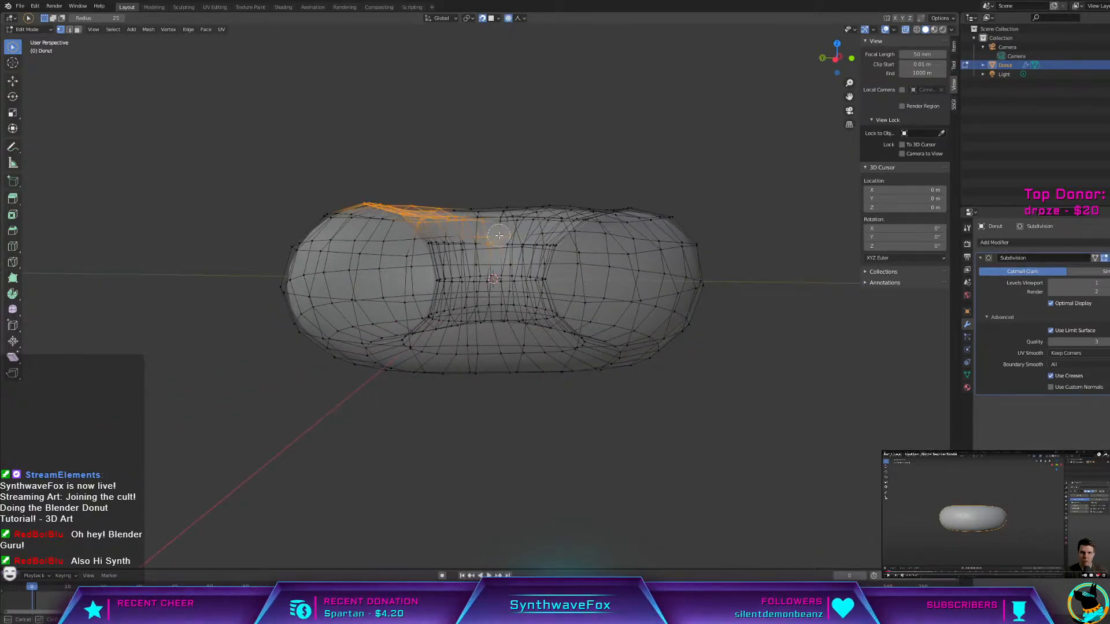
pyautogui.rightClick(333, 166)
pyautogui.click(193, 160)
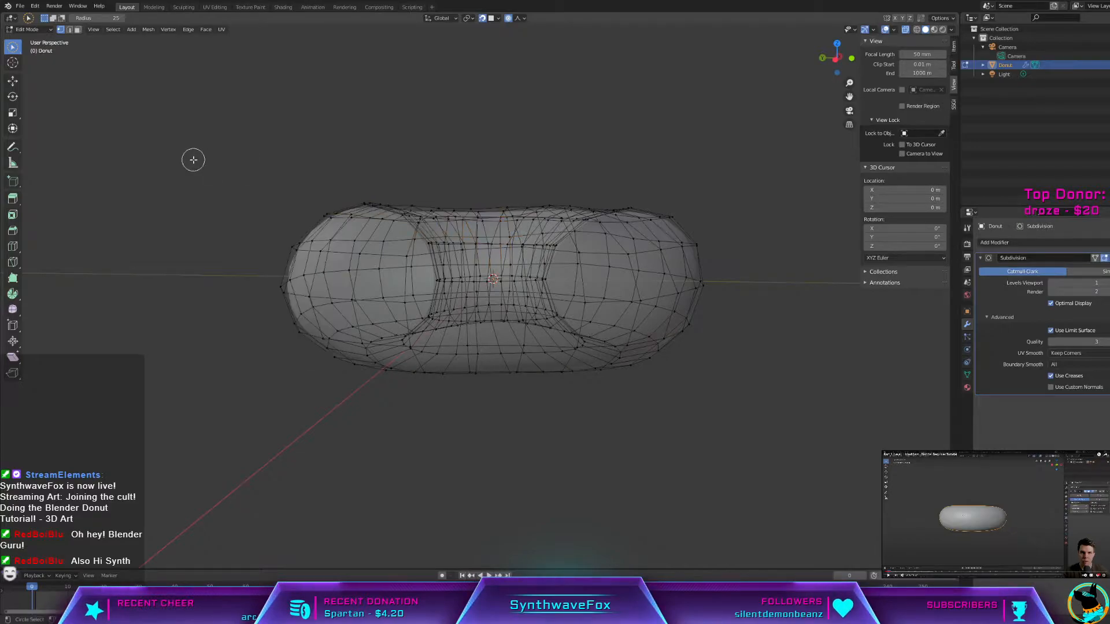
# Step: Try circle-selecting a small patch of vertices on top of the donut with the Move tool active, clearing the selection
pyautogui.click(16, 55)
pyautogui.click(15, 53)
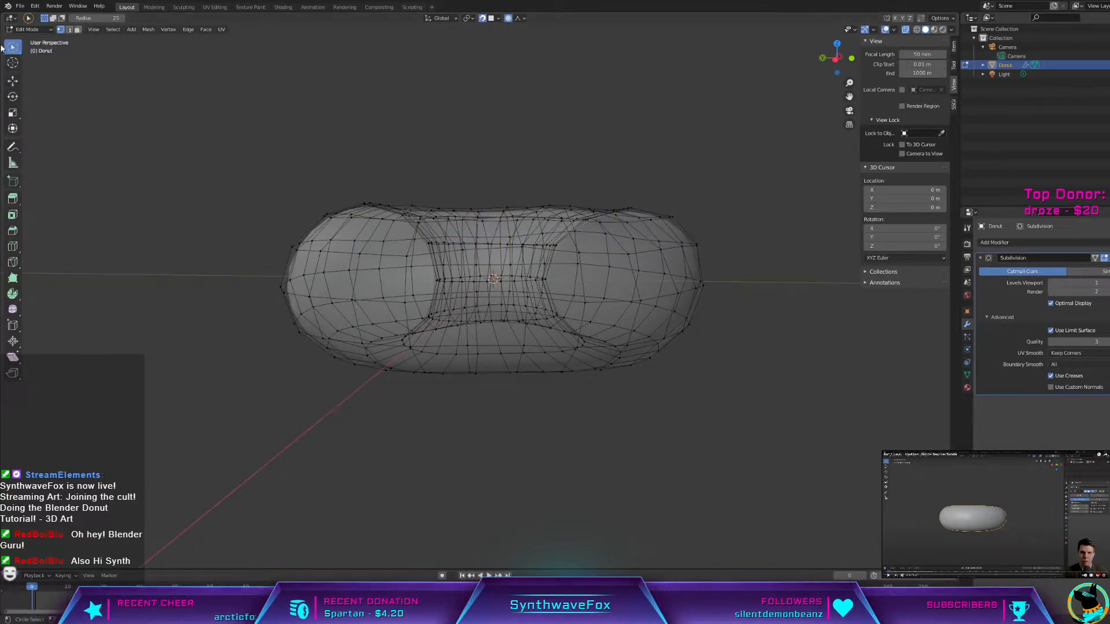
pyautogui.moveTo(438, 201); pyautogui.dragTo(278, 132)
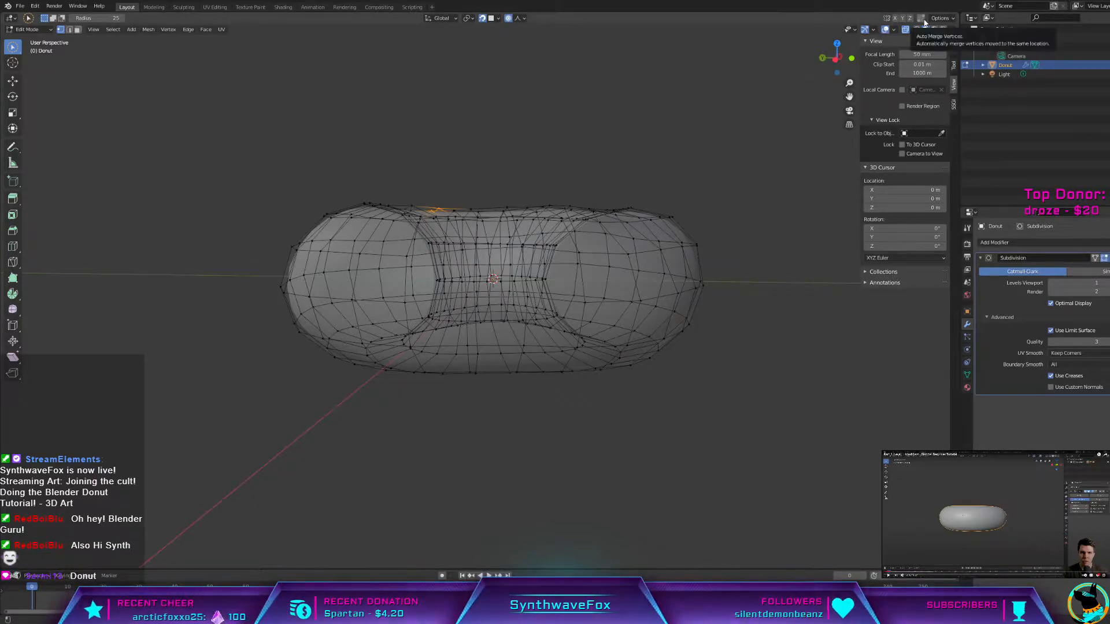
pyautogui.click(848, 30)
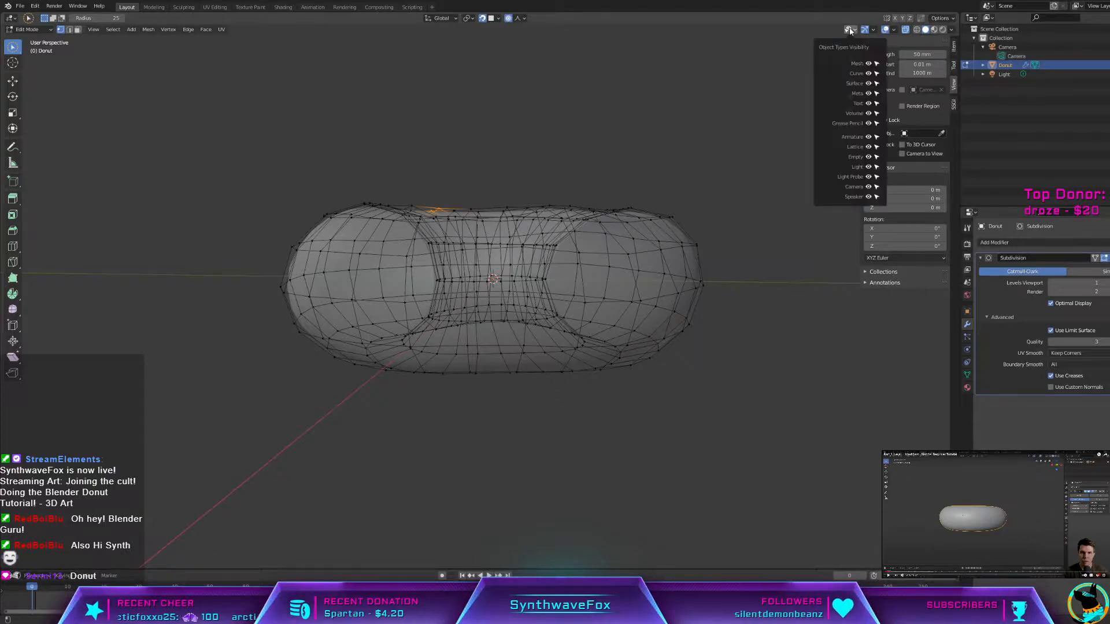
pyautogui.click(847, 31)
pyautogui.moveTo(222, 92)
pyautogui.mouseDown()
pyautogui.moveTo(439, 124)
pyautogui.moveTo(441, 102)
pyautogui.moveTo(327, 73)
pyautogui.mouseUp()
pyautogui.moveTo(453, 193)
pyautogui.mouseDown()
pyautogui.moveTo(625, 231)
pyautogui.moveTo(373, 219)
pyautogui.moveTo(422, 206)
pyautogui.mouseUp()
pyautogui.click(162, 132)
pyautogui.click(13, 81)
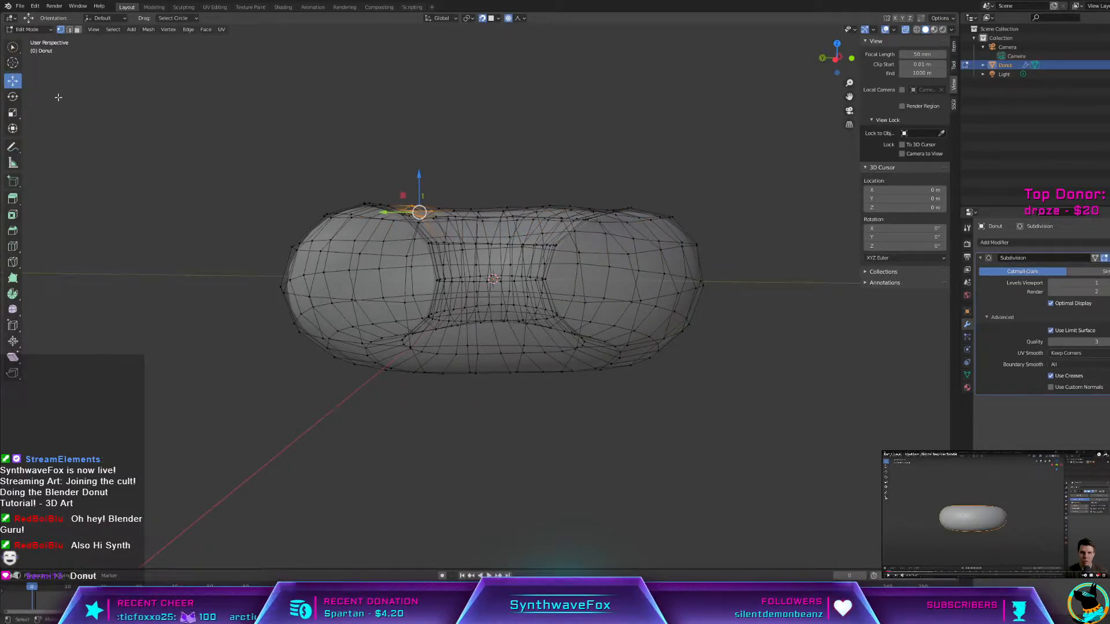
pyautogui.click(13, 47)
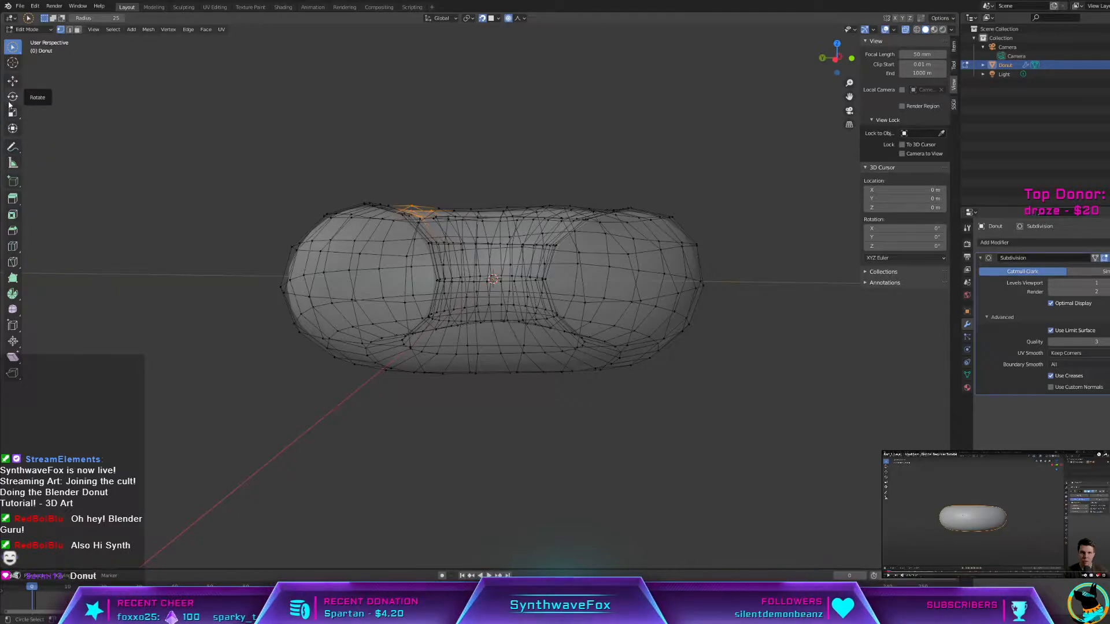
pyautogui.hotkey('alt', 'a')
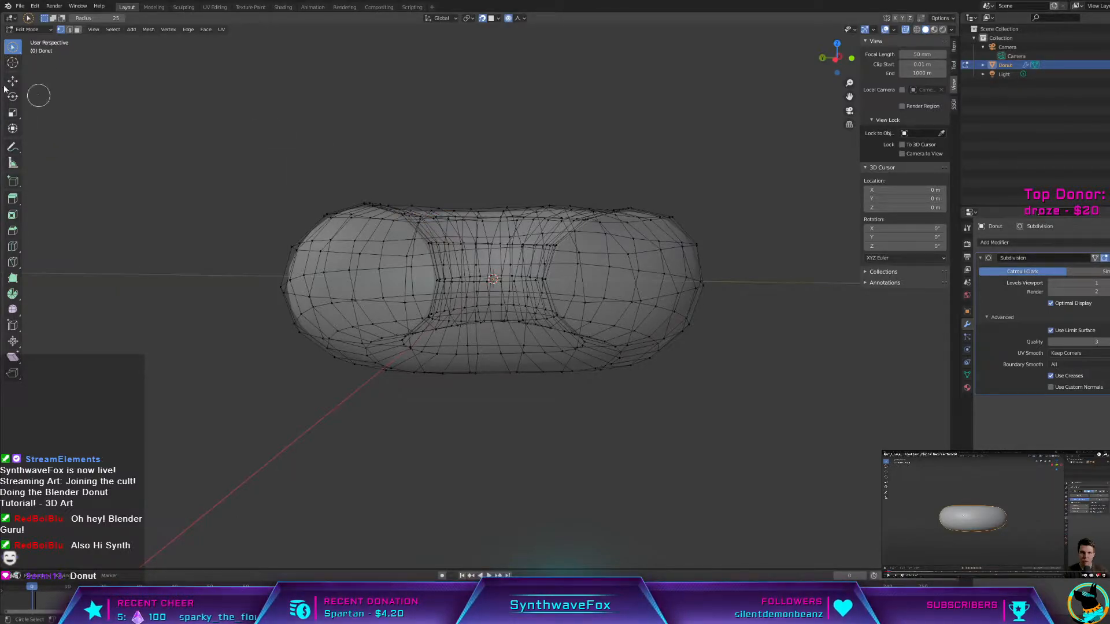
# Step: Try circle-selecting faces across the upper part of the donut in face select mode
pyautogui.click(69, 31)
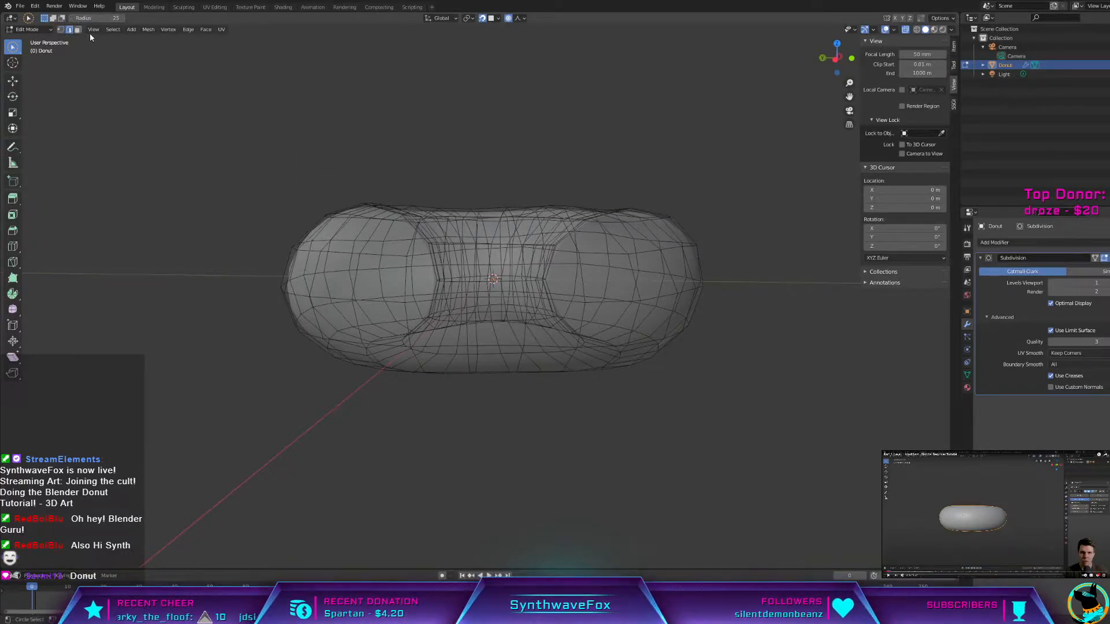
pyautogui.click(78, 29)
pyautogui.moveTo(346, 211)
pyautogui.mouseDown()
pyautogui.moveTo(457, 246)
pyautogui.moveTo(564, 255)
pyautogui.mouseUp()
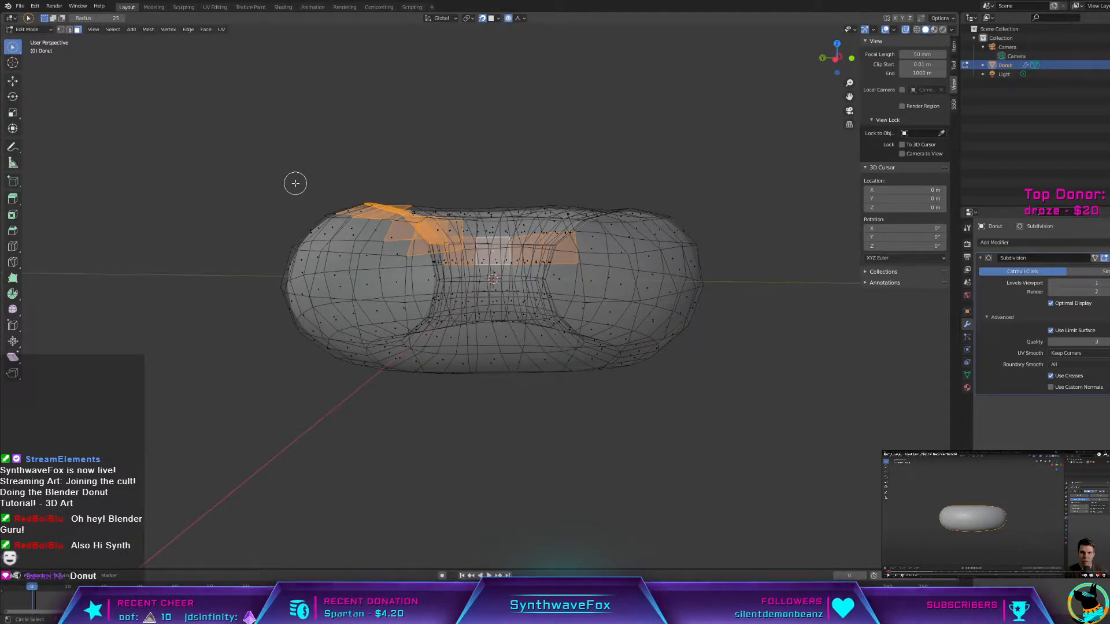
pyautogui.click(296, 183)
# Step: Return to vertex select mode and try sweeping a circle selection across the donut's top vertices
pyautogui.click(60, 30)
pyautogui.moveTo(402, 199); pyautogui.dragTo(578, 249)
pyautogui.hotkey('alt', 'a')
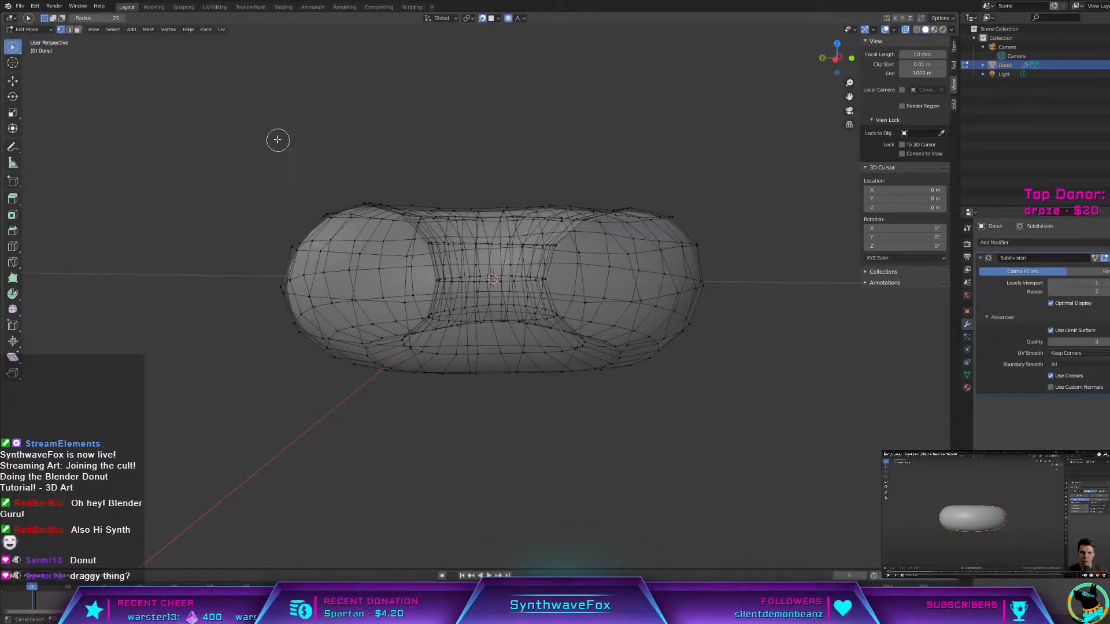
pyautogui.moveTo(303, 160)
pyautogui.mouseDown()
pyautogui.moveTo(439, 231)
pyautogui.moveTo(405, 271)
pyautogui.moveTo(687, 356)
pyautogui.moveTo(699, 263)
pyautogui.moveTo(644, 203)
pyautogui.moveTo(667, 213)
pyautogui.moveTo(636, 200)
pyautogui.mouseUp()
pyautogui.hotkey('alt', 'a')
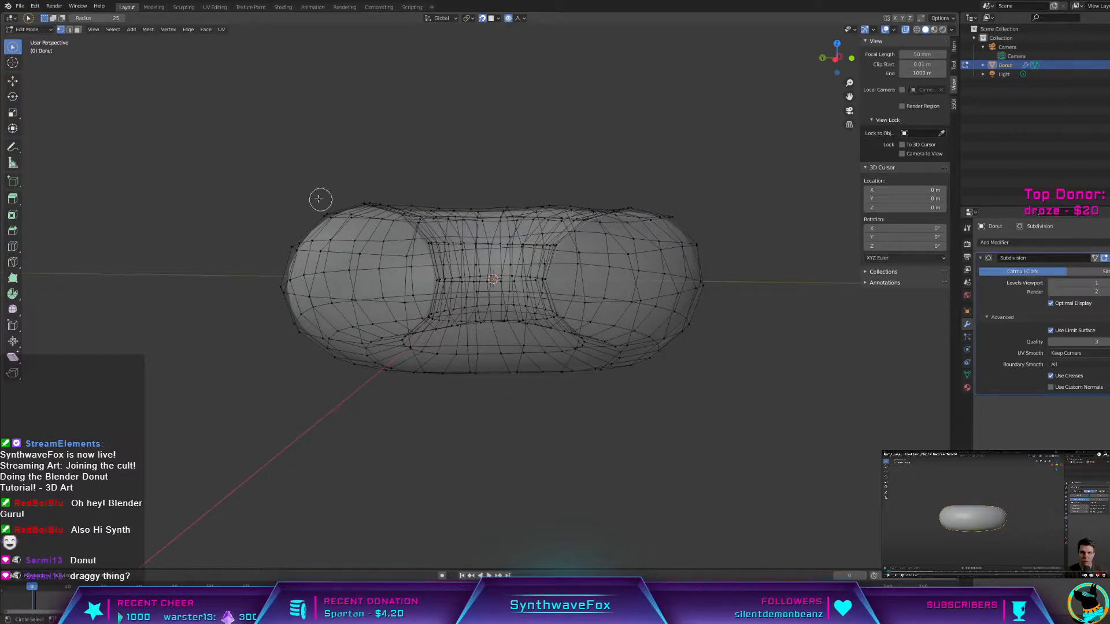
# Step: Try circle-selecting the donut's top vertices again from a more level side view, then clear the selection
pyautogui.moveTo(210, 258); pyautogui.dragTo(248, 295, button='middle')
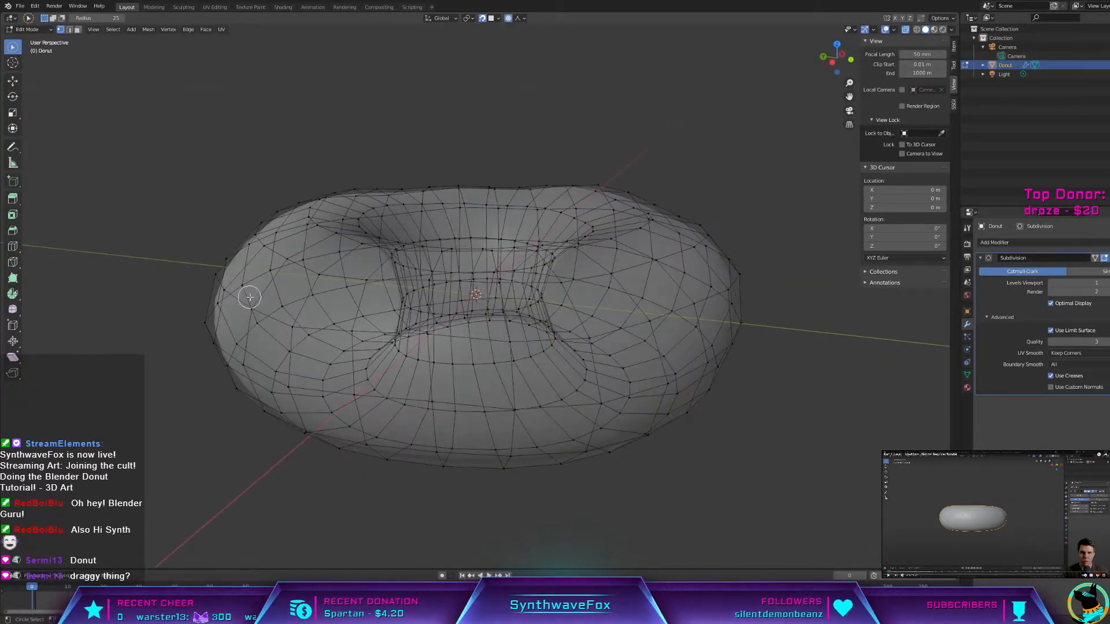
pyautogui.moveTo(345, 300); pyautogui.dragTo(346, 301, button='middle')
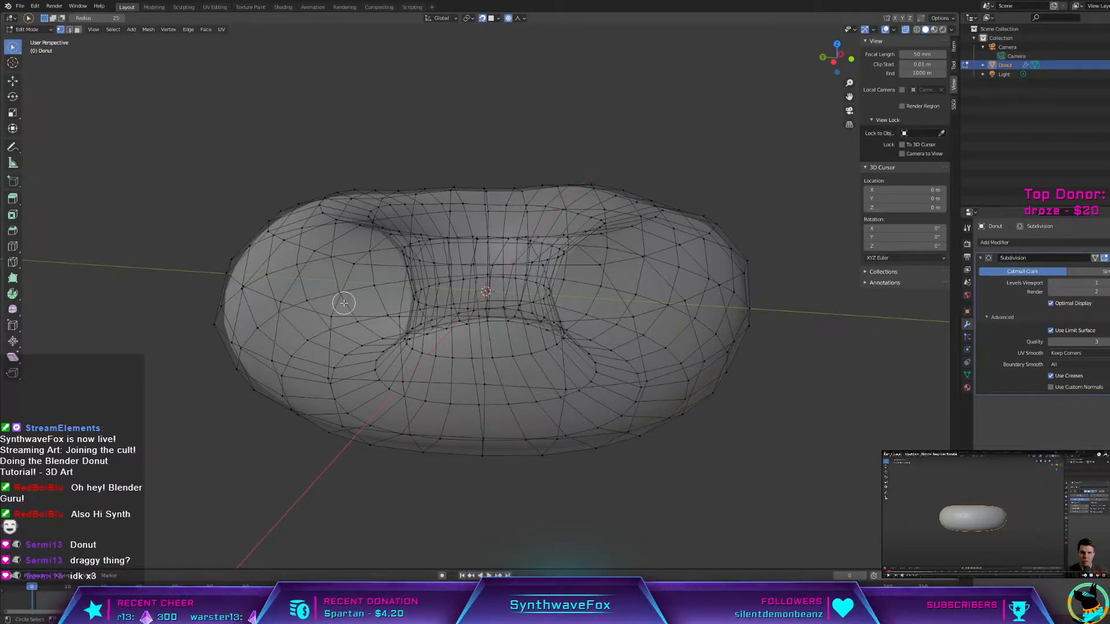
pyautogui.moveTo(346, 299); pyautogui.dragTo(397, 266, button='middle')
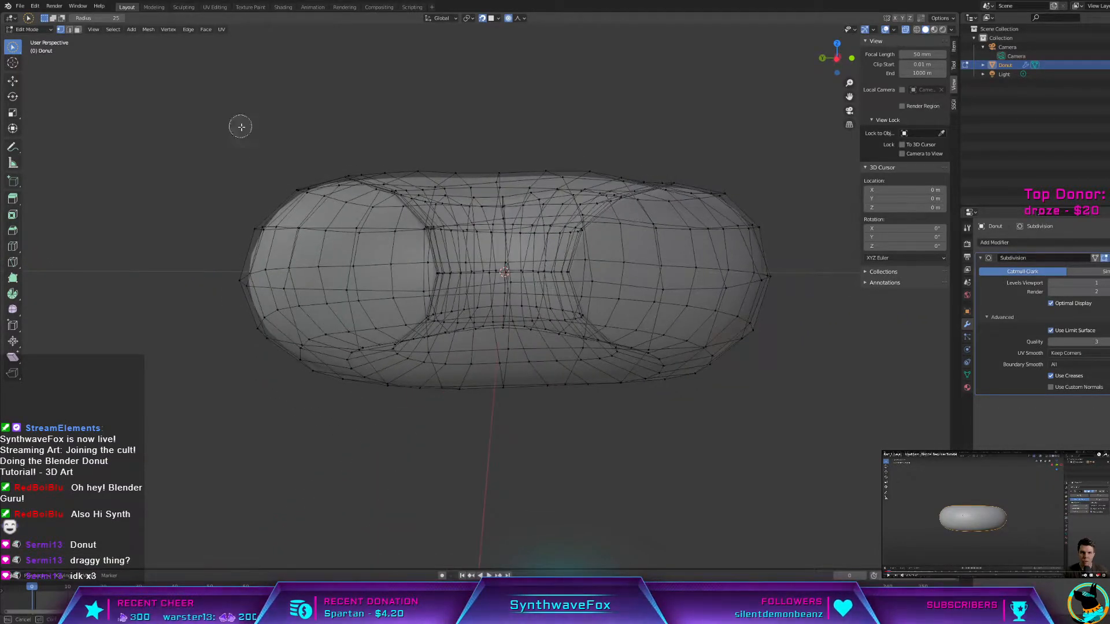
pyautogui.moveTo(321, 176); pyautogui.dragTo(473, 186)
pyautogui.rightClick(564, 161)
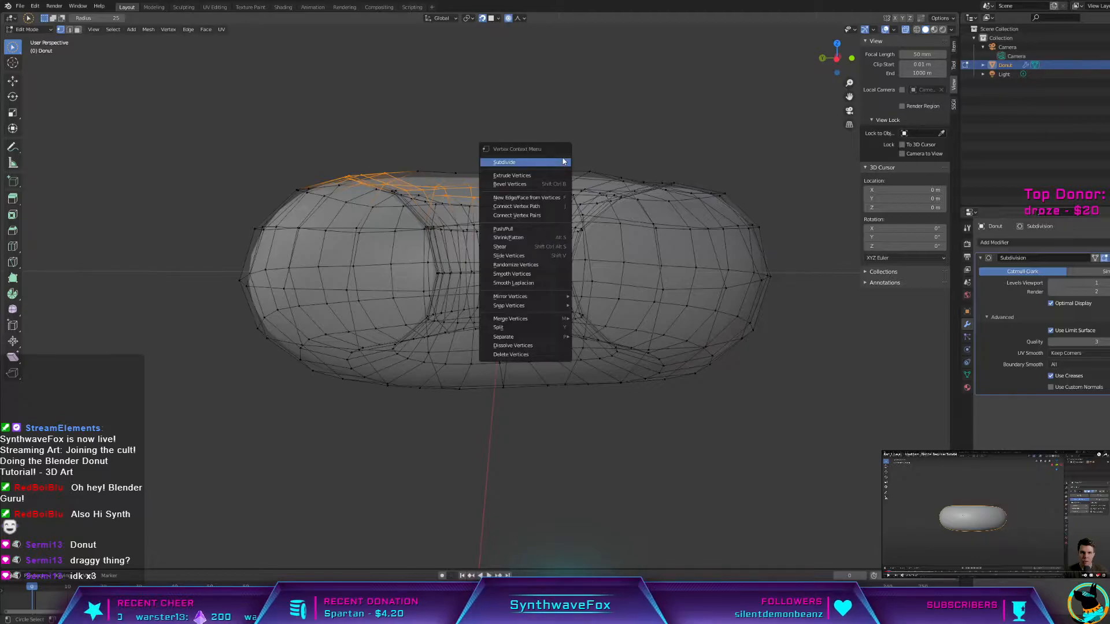
pyautogui.click(456, 164)
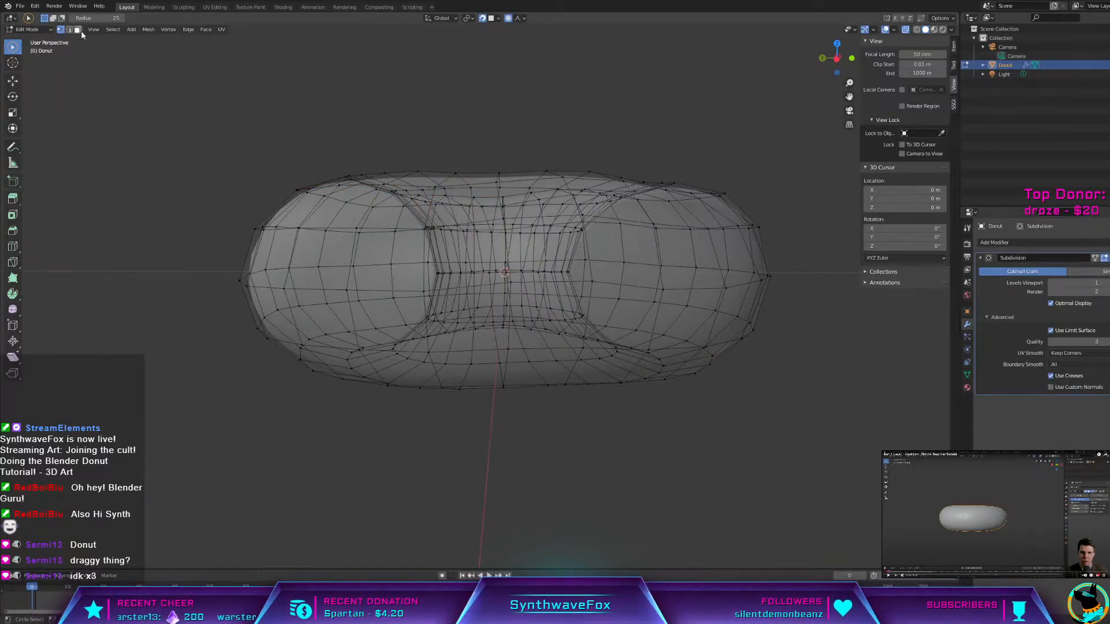
# Step: Switch to the Move tool and set its drag action to Select Box
pyautogui.click(44, 30)
pyautogui.click(40, 27)
pyautogui.click(13, 80)
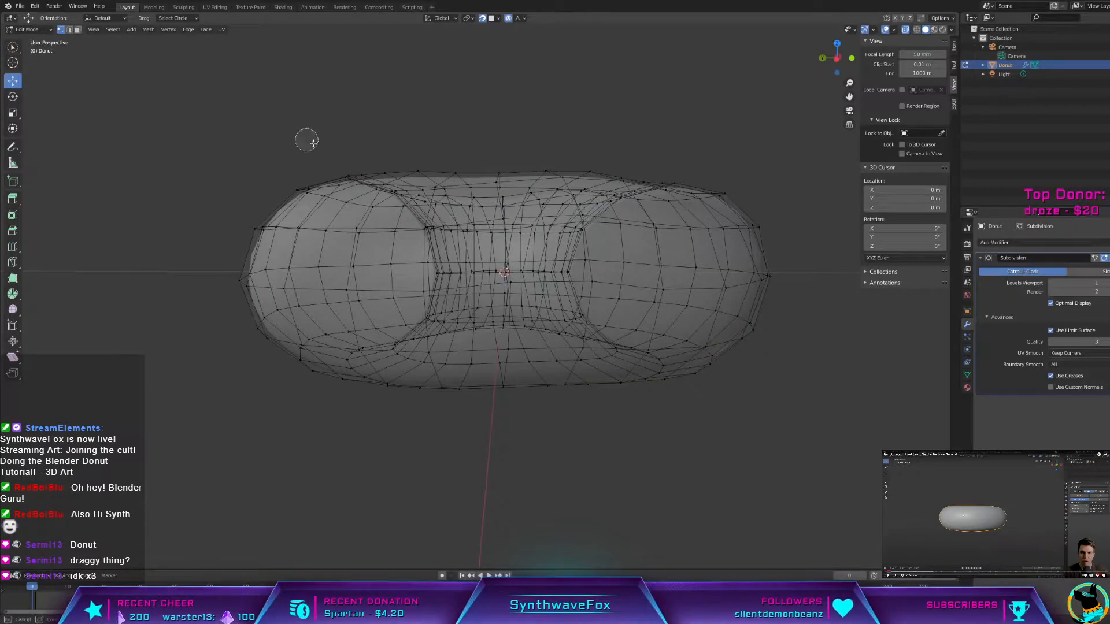
pyautogui.click(426, 193)
pyautogui.click(285, 132)
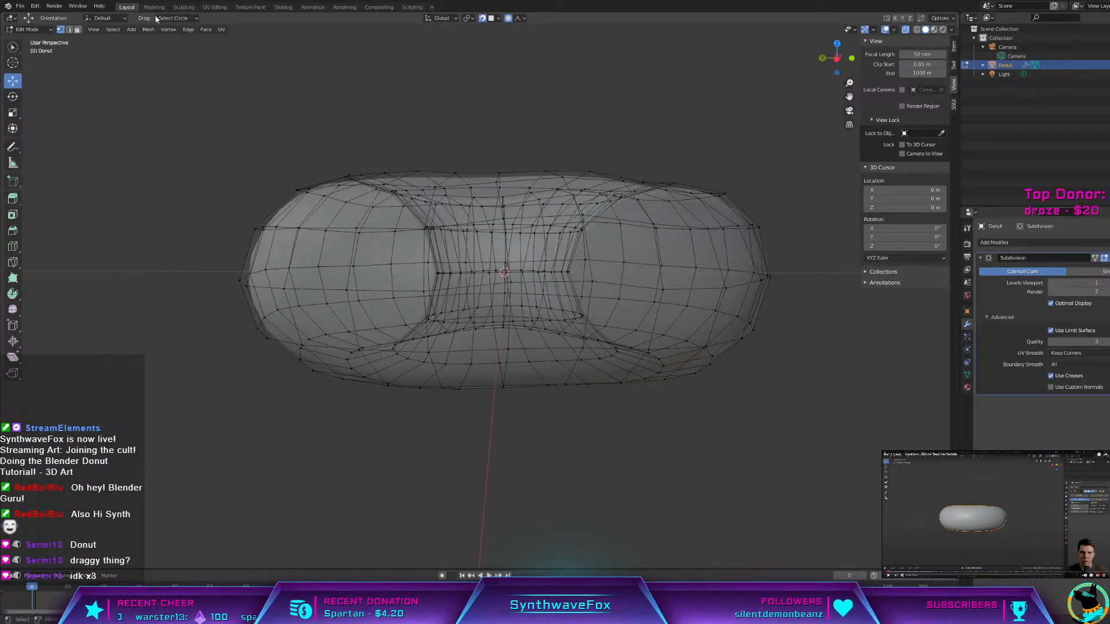
pyautogui.click(169, 18)
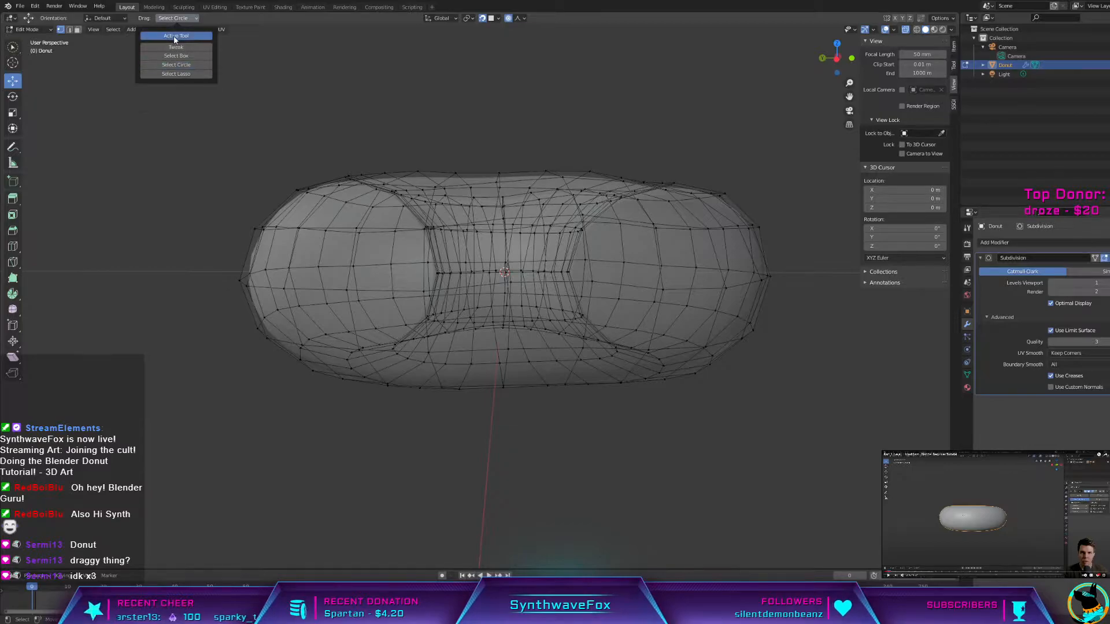
pyautogui.click(174, 36)
pyautogui.click(188, 21)
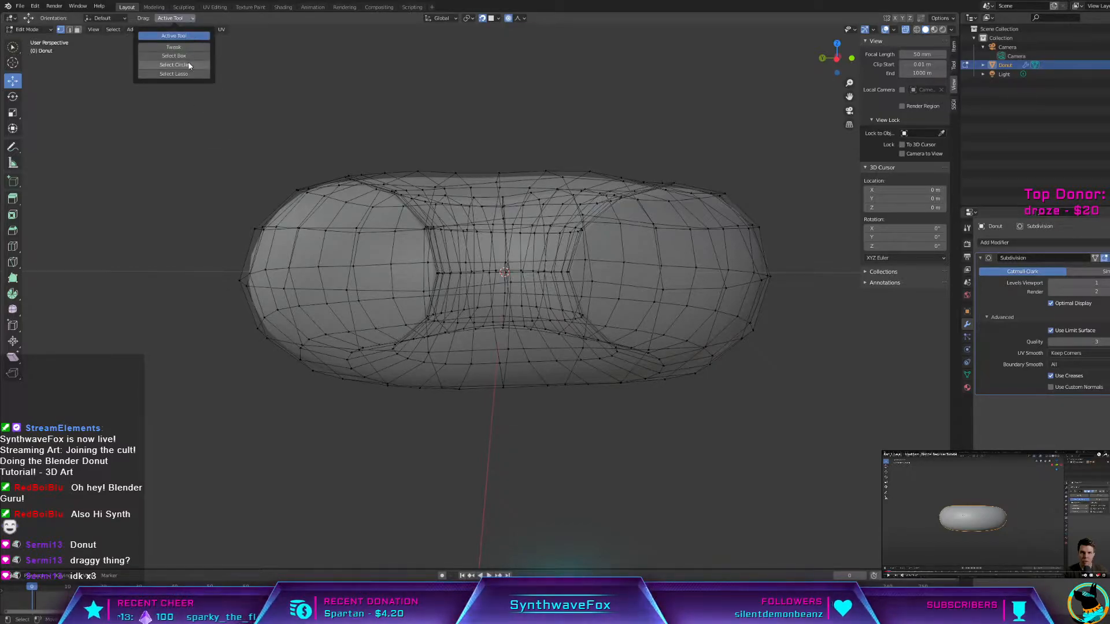
pyautogui.click(188, 65)
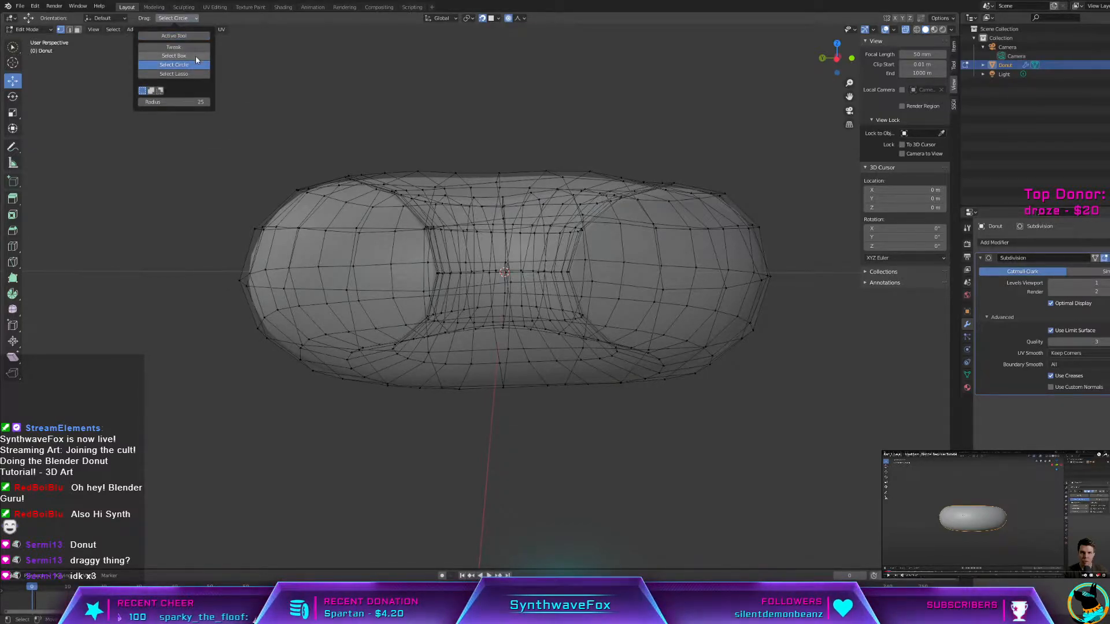
pyautogui.click(173, 56)
# Step: Box-select all vertices in the upper part of the donut from a side view
pyautogui.moveTo(209, 121); pyautogui.dragTo(773, 249)
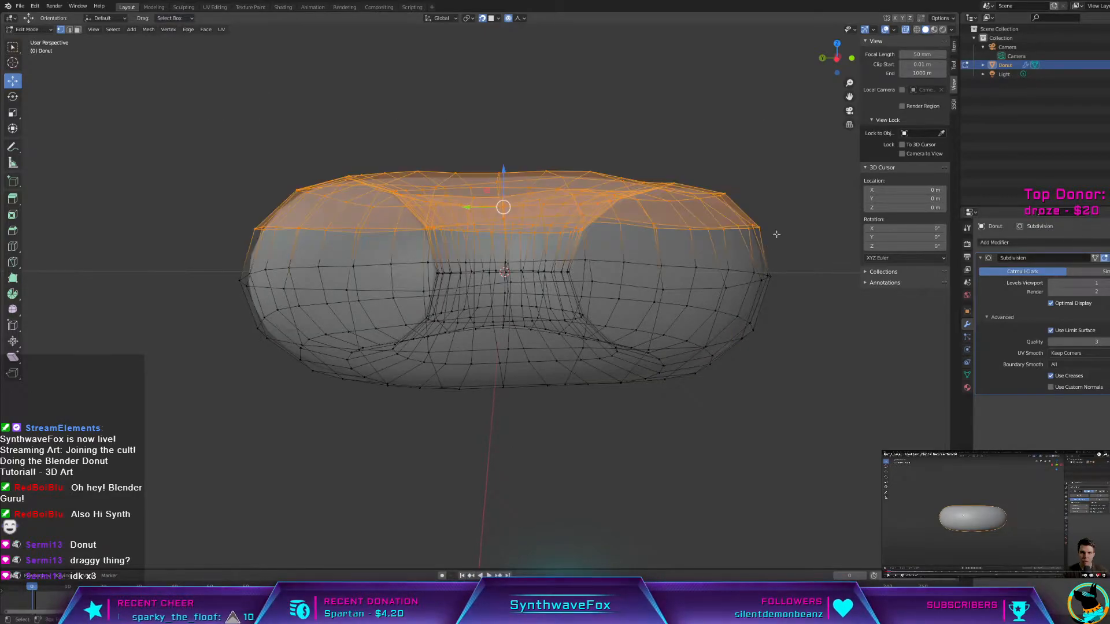
pyautogui.click(422, 117)
pyautogui.click(173, 18)
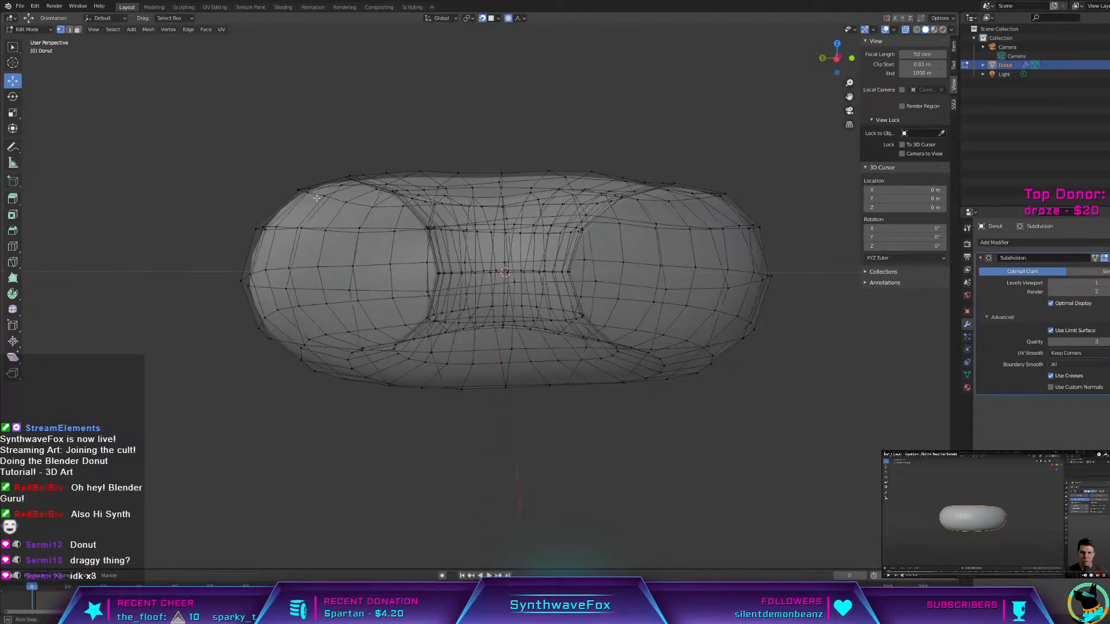
pyautogui.moveTo(267, 107); pyautogui.dragTo(763, 245)
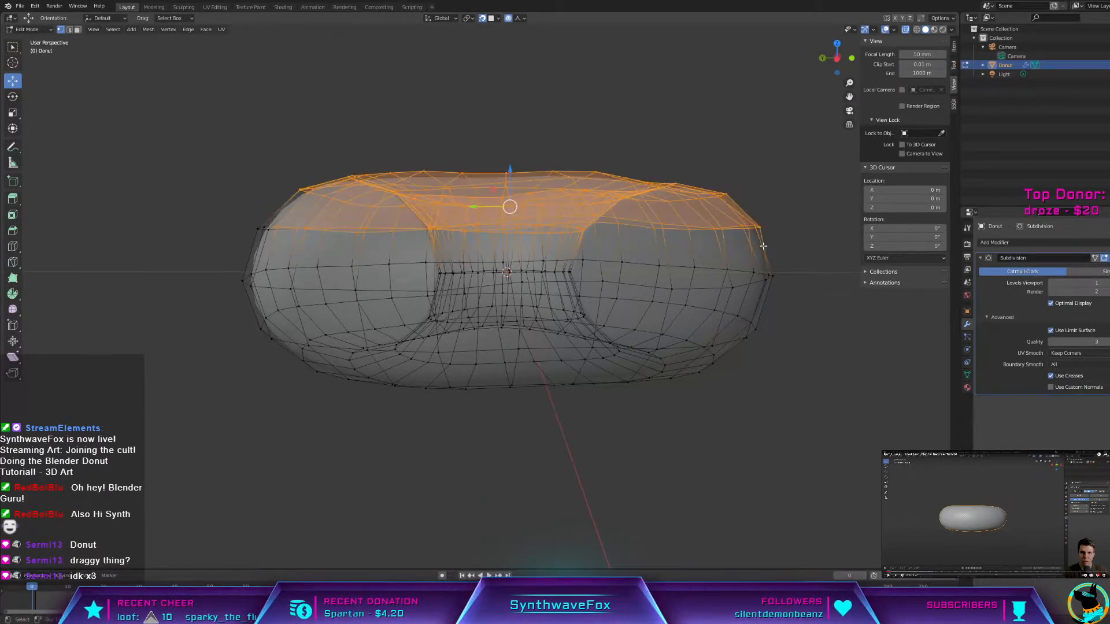
pyautogui.moveTo(570, 229)
pyautogui.mouseDown(button='middle')
pyautogui.moveTo(587, 219)
pyautogui.moveTo(563, 222)
pyautogui.mouseUp(button='middle')
pyautogui.scroll(-1, 538, 202)
pyautogui.click(272, 110)
pyautogui.moveTo(210, 100); pyautogui.dragTo(749, 258)
# Step: Duplicate the selected upper part of the donut mesh in place
pyautogui.moveTo(748, 257); pyautogui.dragTo(637, 258, button='middle')
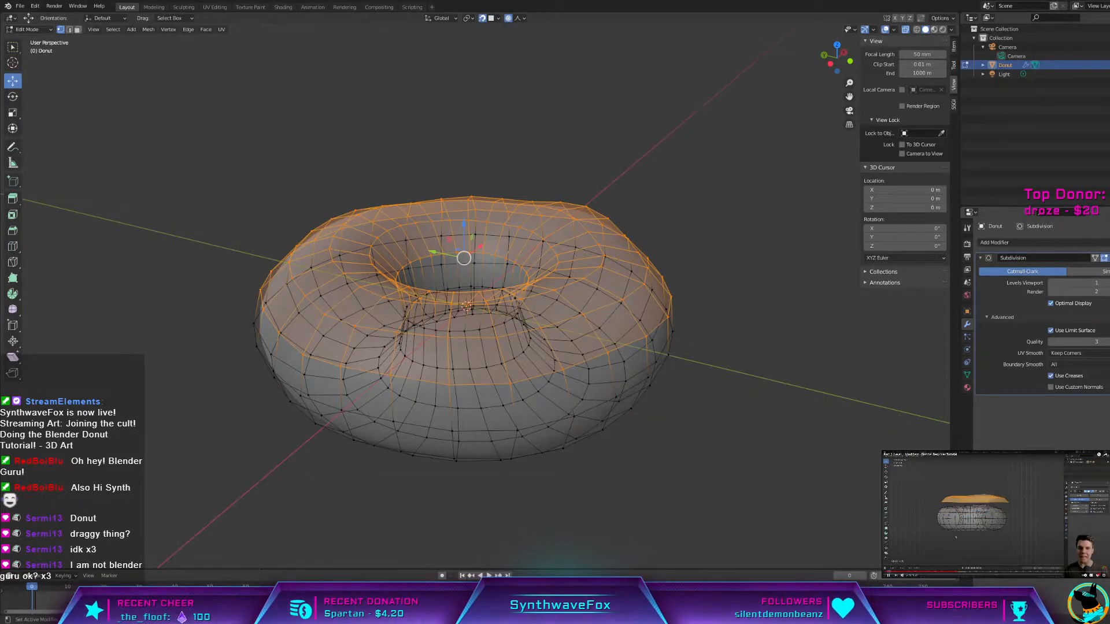
pyautogui.moveTo(663, 312); pyautogui.dragTo(663, 261, button='middle')
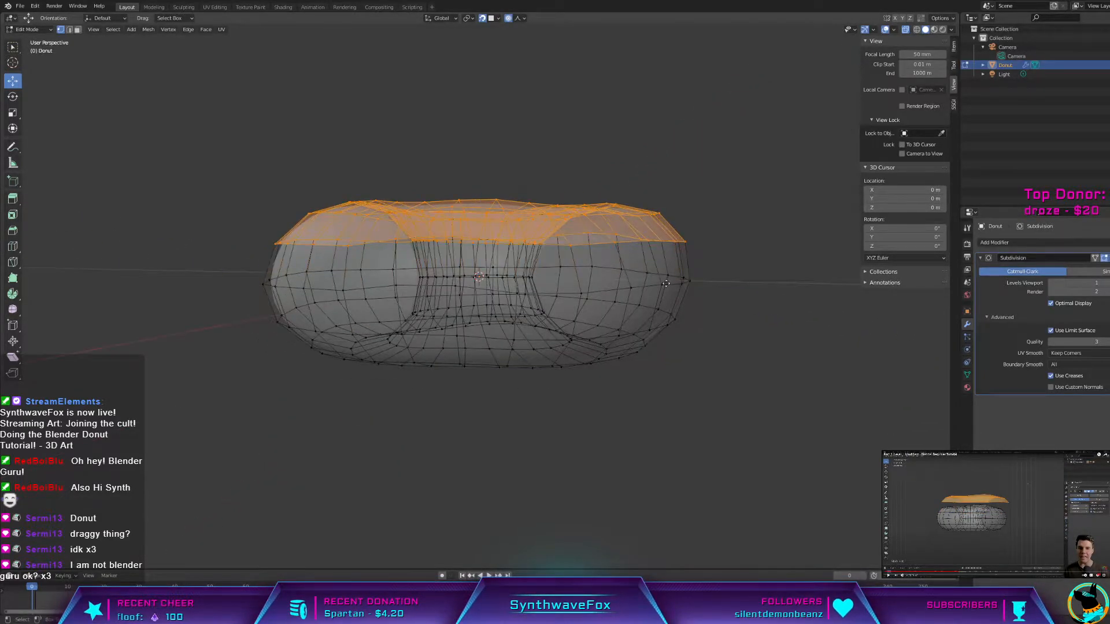
pyautogui.press('g')
pyautogui.press('z')
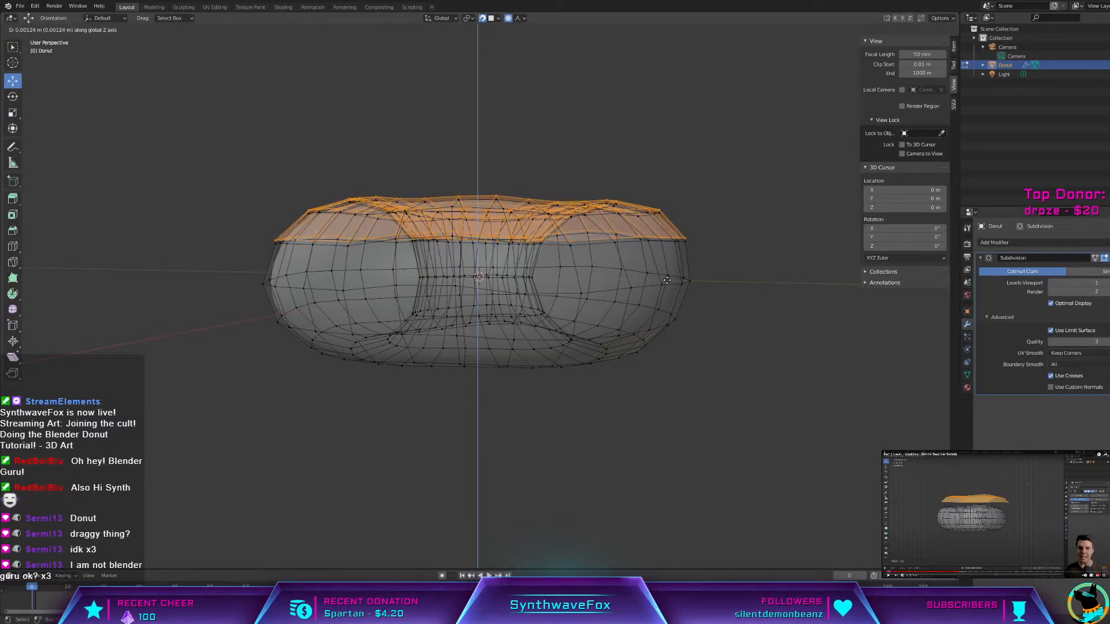
pyautogui.click(667, 280)
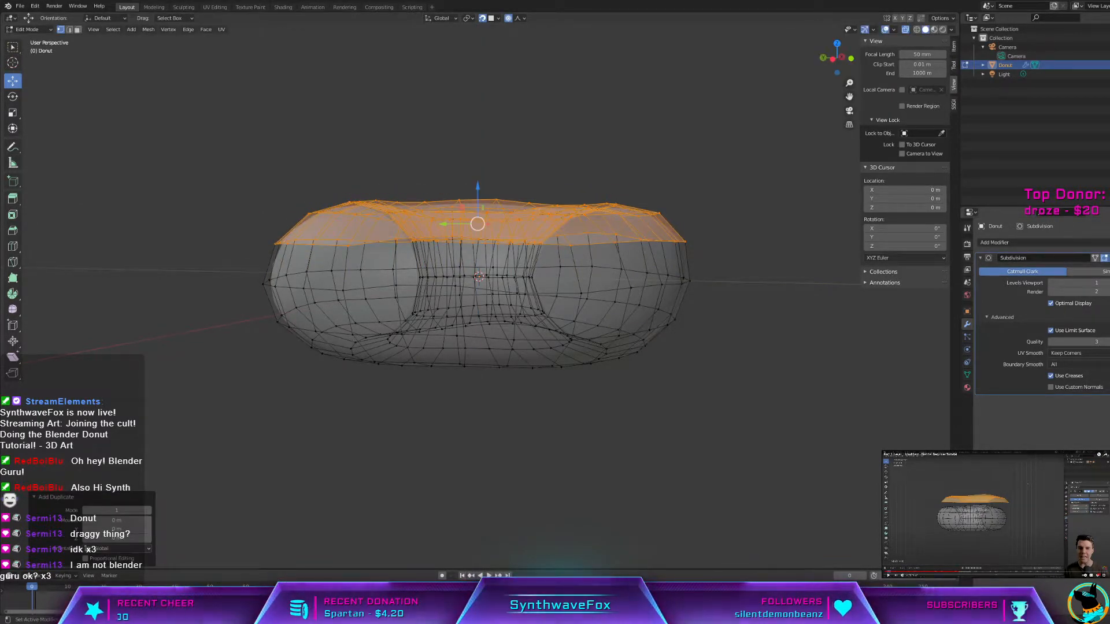
pyautogui.click(983, 65)
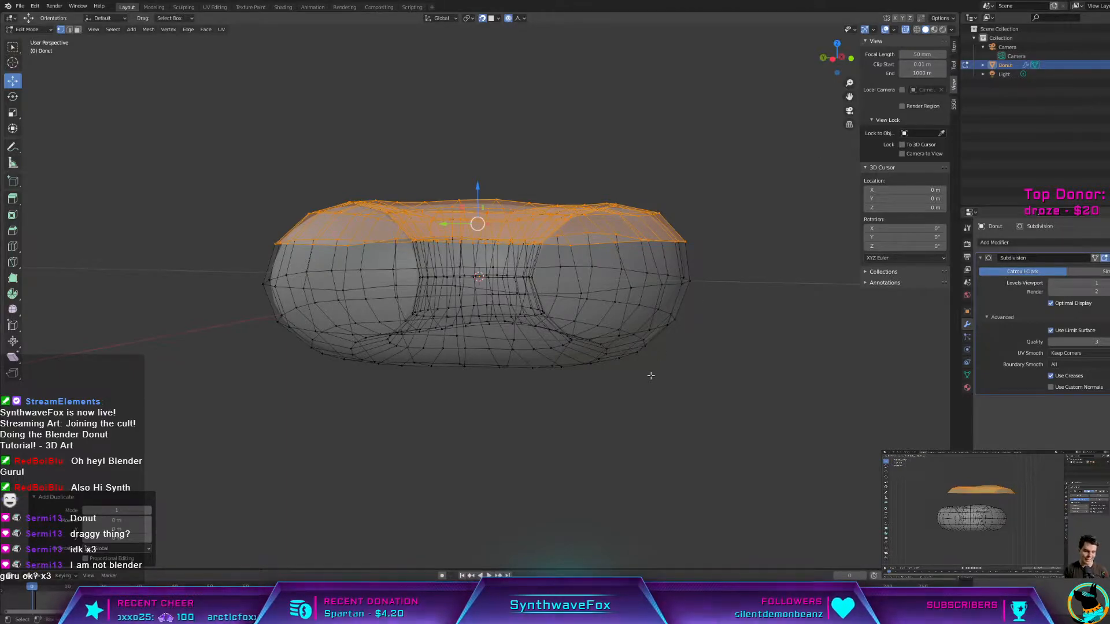
pyautogui.moveTo(592, 52); pyautogui.dragTo(770, 295, button='middle')
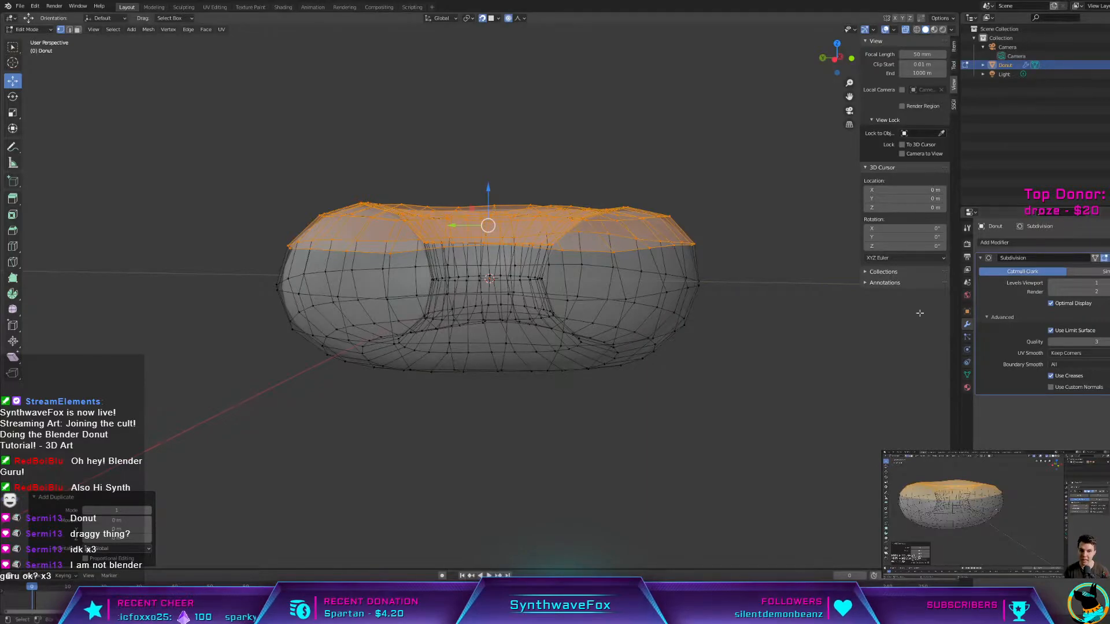
# Step: Leave Edit Mode and inspect the donut with its duplicated upper part as a whole object
pyautogui.press('Tab')
pyautogui.moveTo(722, 306); pyautogui.dragTo(808, 252, button='middle')
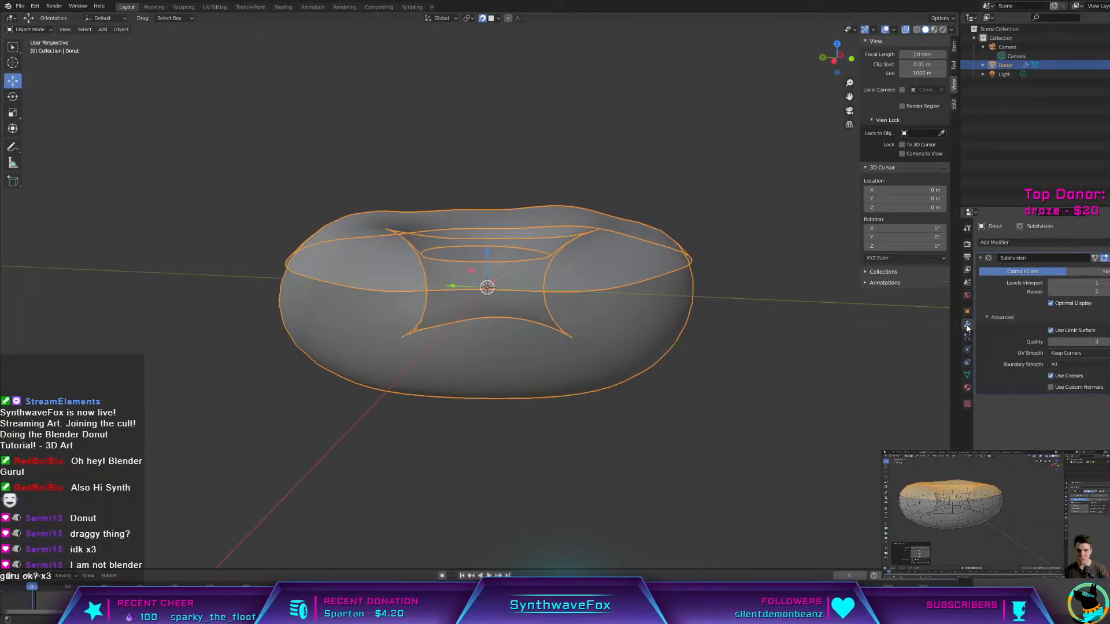
pyautogui.click(726, 191)
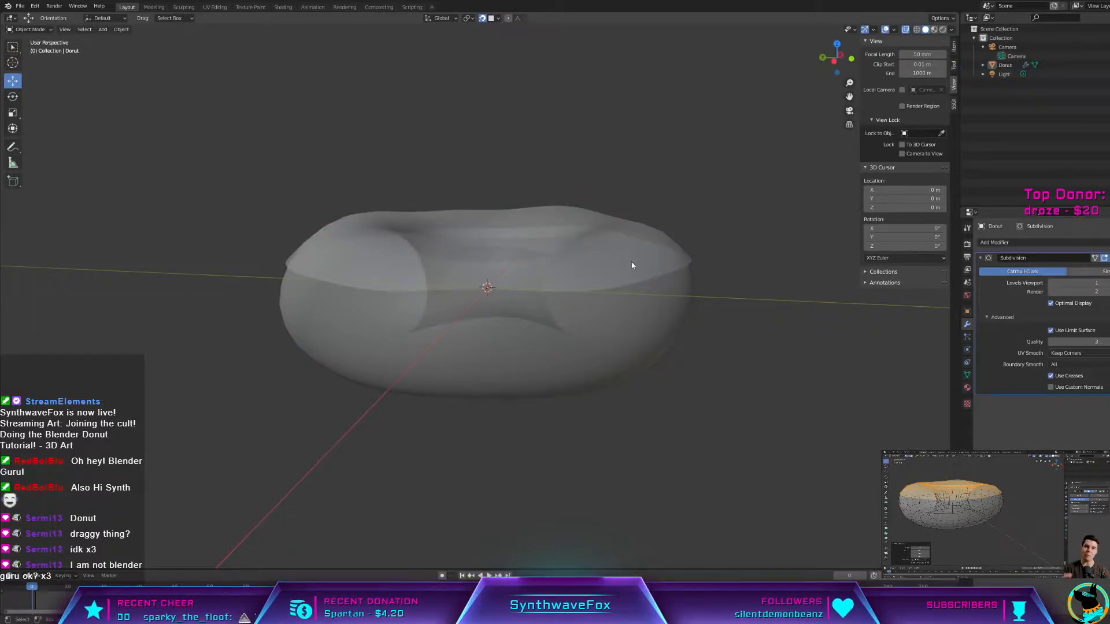
pyautogui.click(632, 265)
pyautogui.moveTo(632, 266); pyautogui.dragTo(568, 247, button='middle')
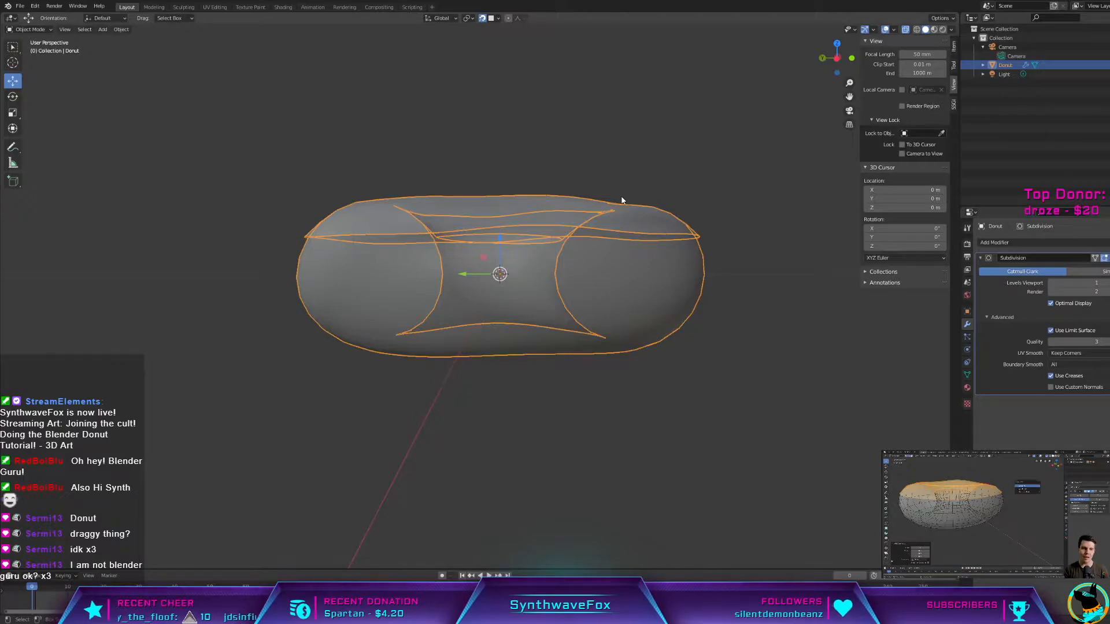
pyautogui.click(996, 515)
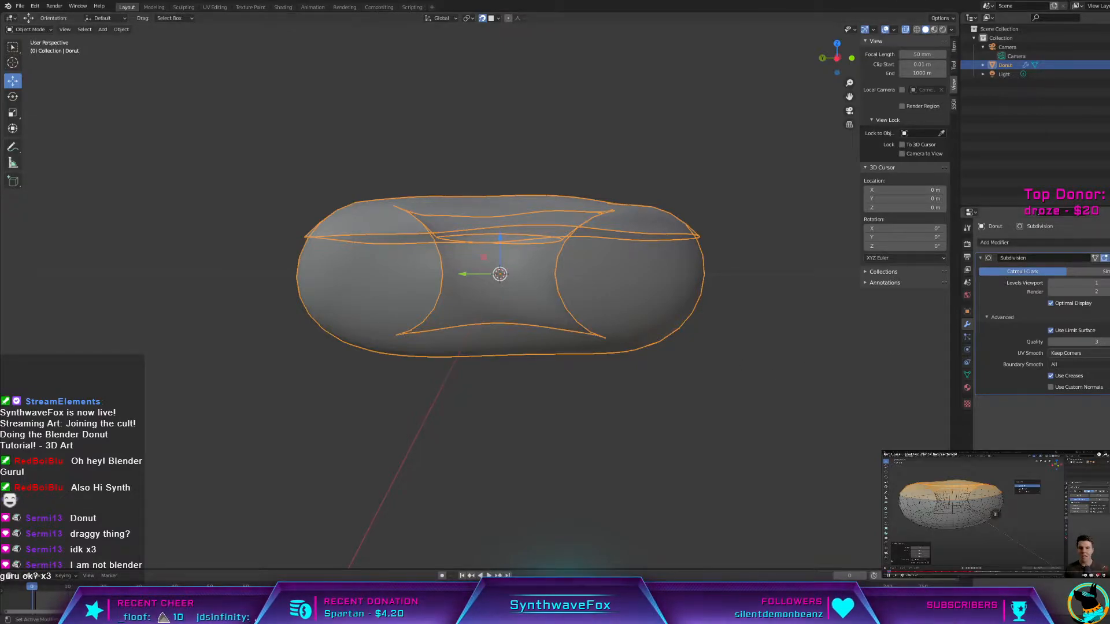
pyautogui.press('Escape')
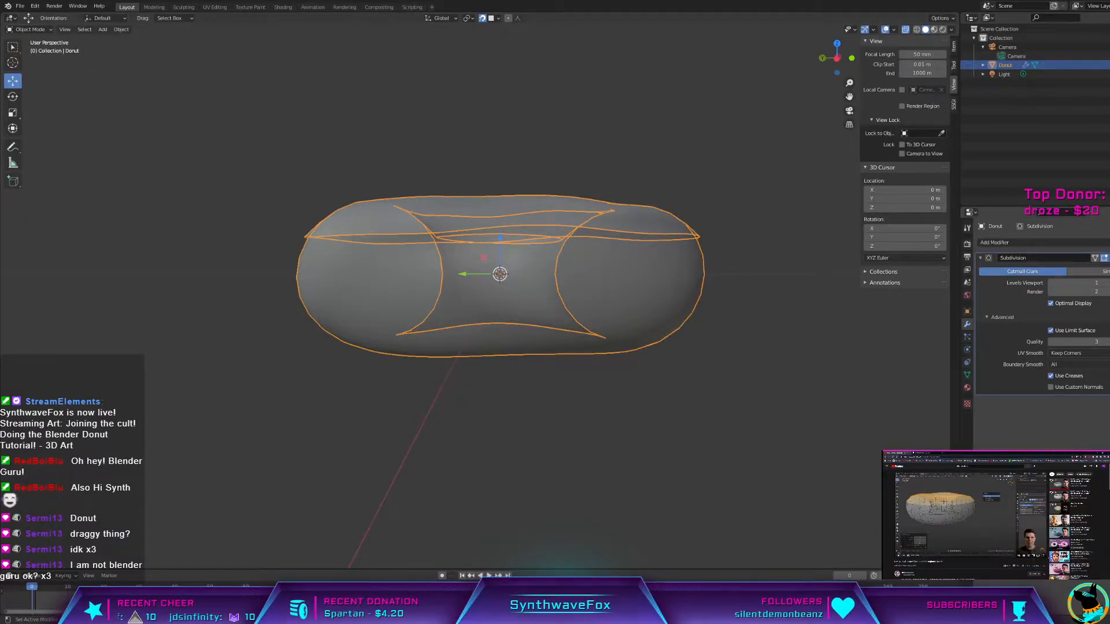
pyautogui.press('f')
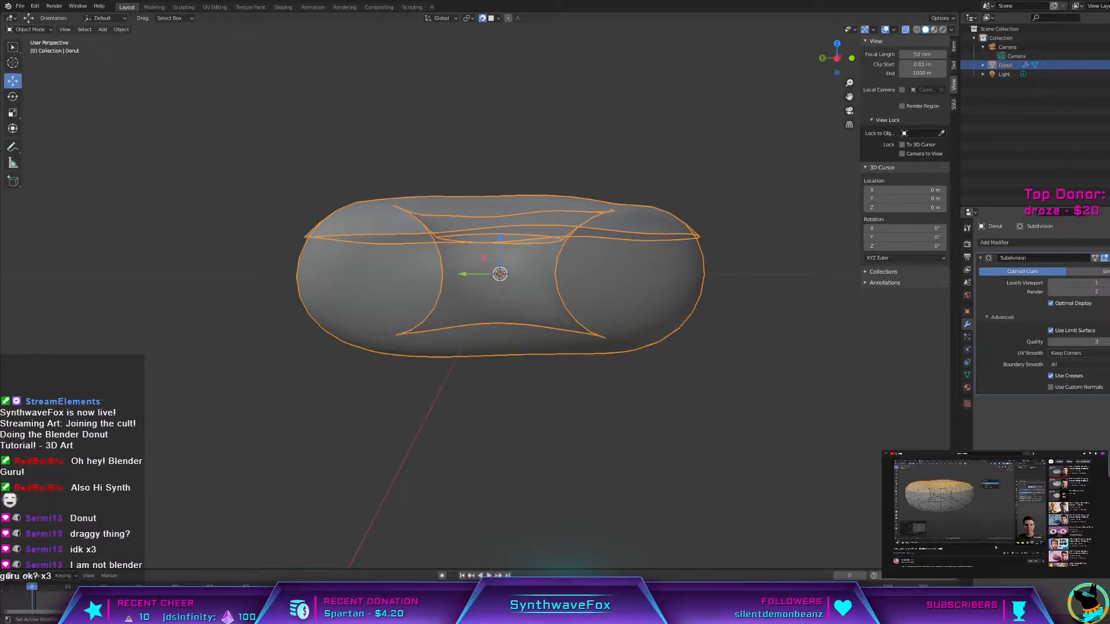
# Step: Return to editing the donut mesh, try lifting the duplicated upper part along Z, and undo the lift
pyautogui.hotkey('alt', 'a')
pyautogui.click(598, 228)
pyautogui.press('Tab')
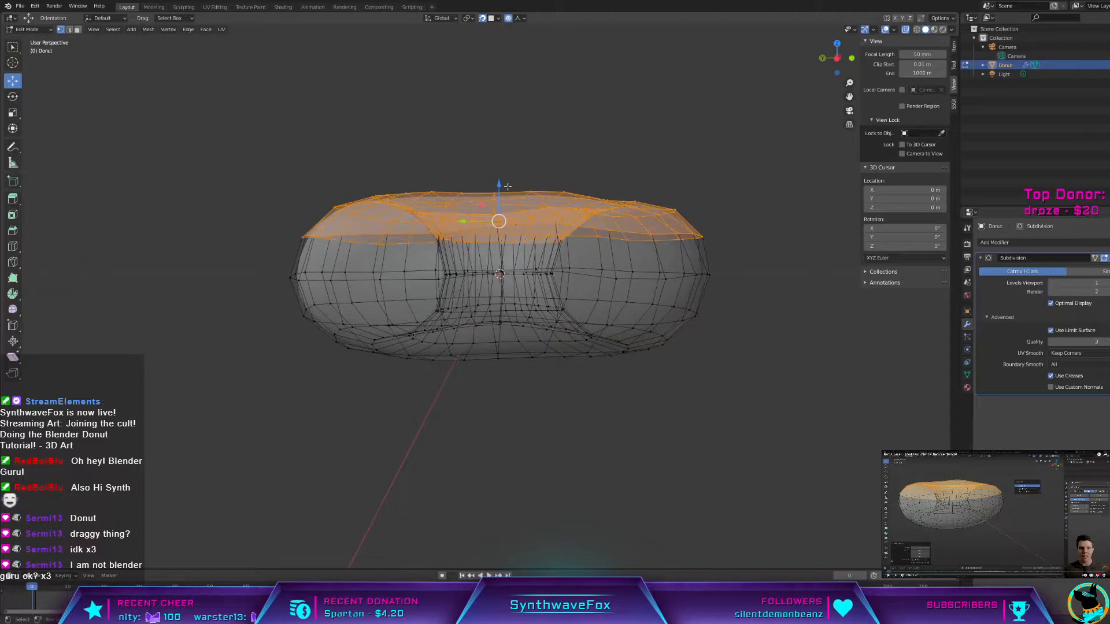
pyautogui.moveTo(501, 185); pyautogui.dragTo(505, 95)
pyautogui.hotkey('ctrl', 'z')
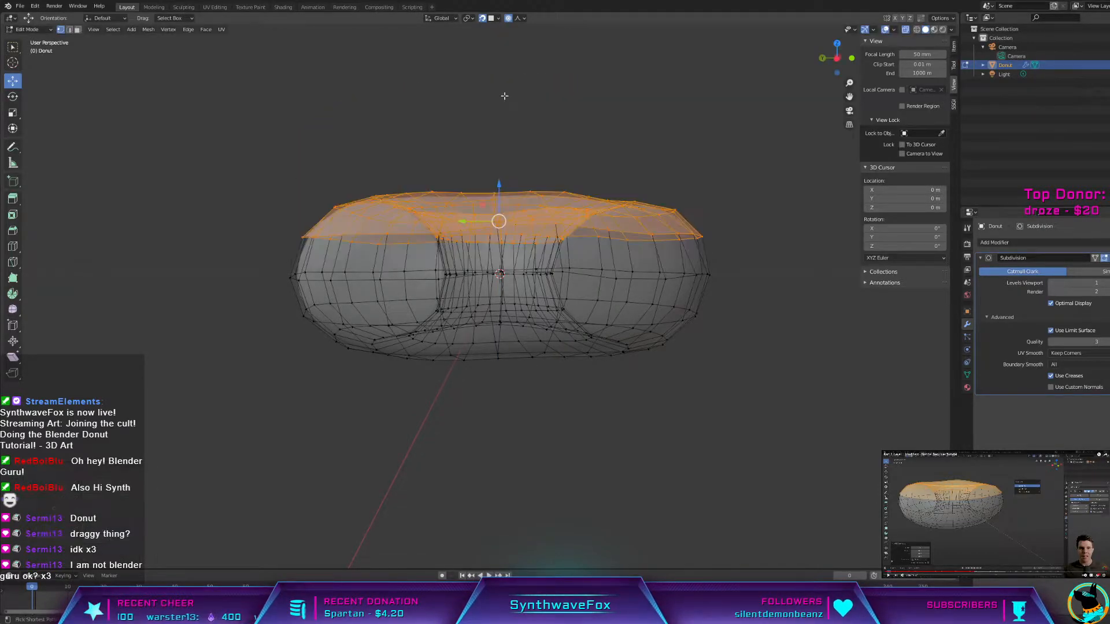
# Step: Separate the selected duplicate from the donut into its own object and return to Object Mode
pyautogui.press('p')
pyautogui.click(536, 172)
pyautogui.press('Tab')
pyautogui.moveTo(536, 172); pyautogui.dragTo(653, 209, button='middle')
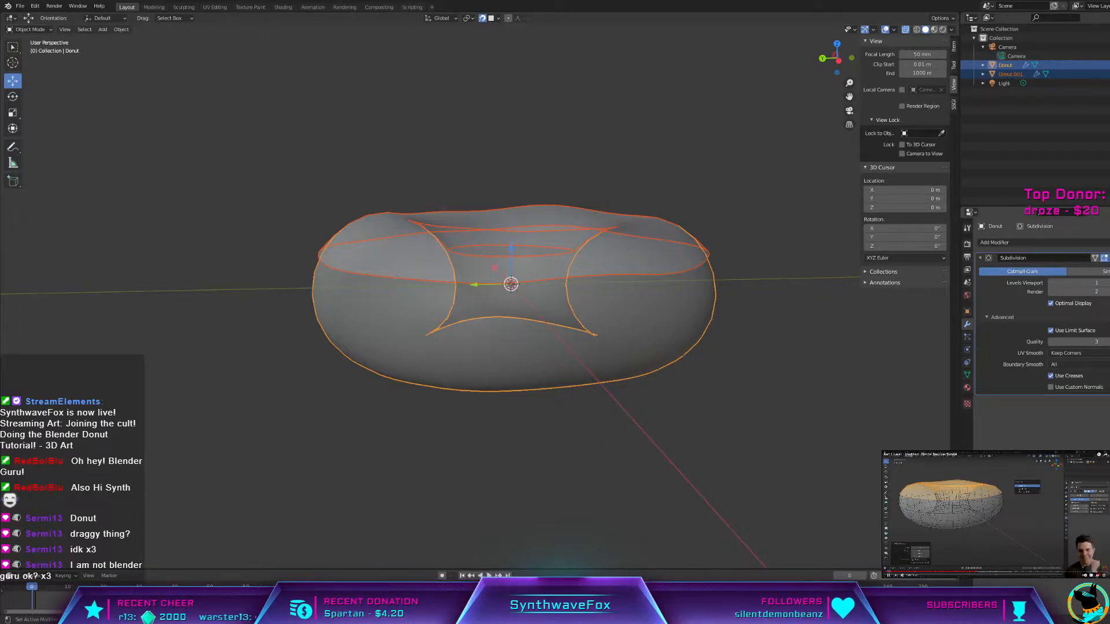
pyautogui.moveTo(560, 237); pyautogui.dragTo(715, 261, button='middle')
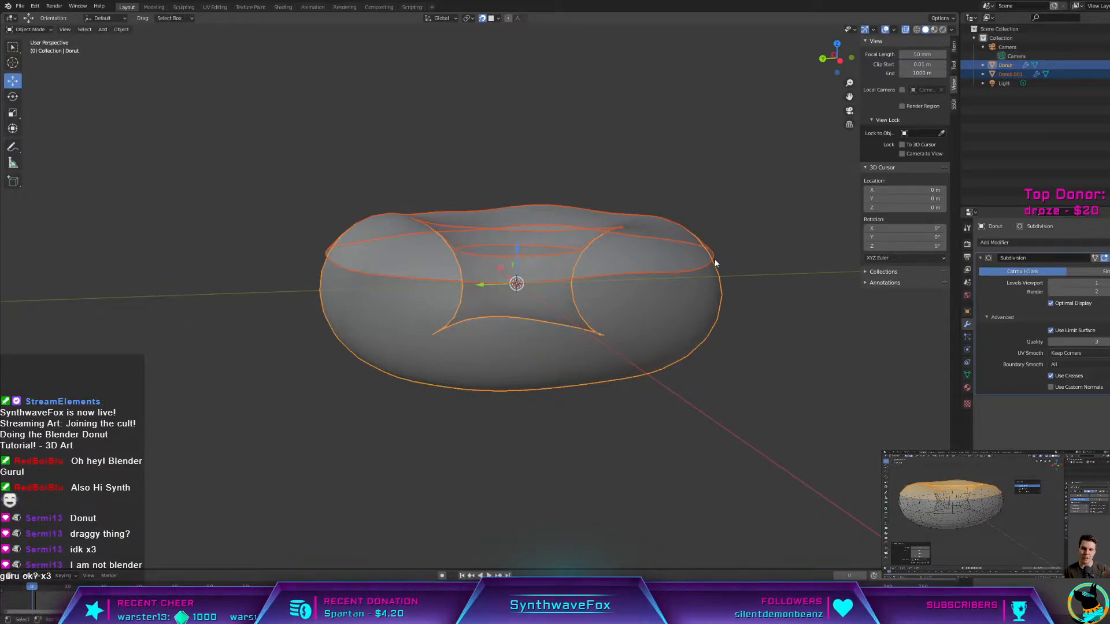
pyautogui.moveTo(719, 261); pyautogui.dragTo(763, 310, button='middle')
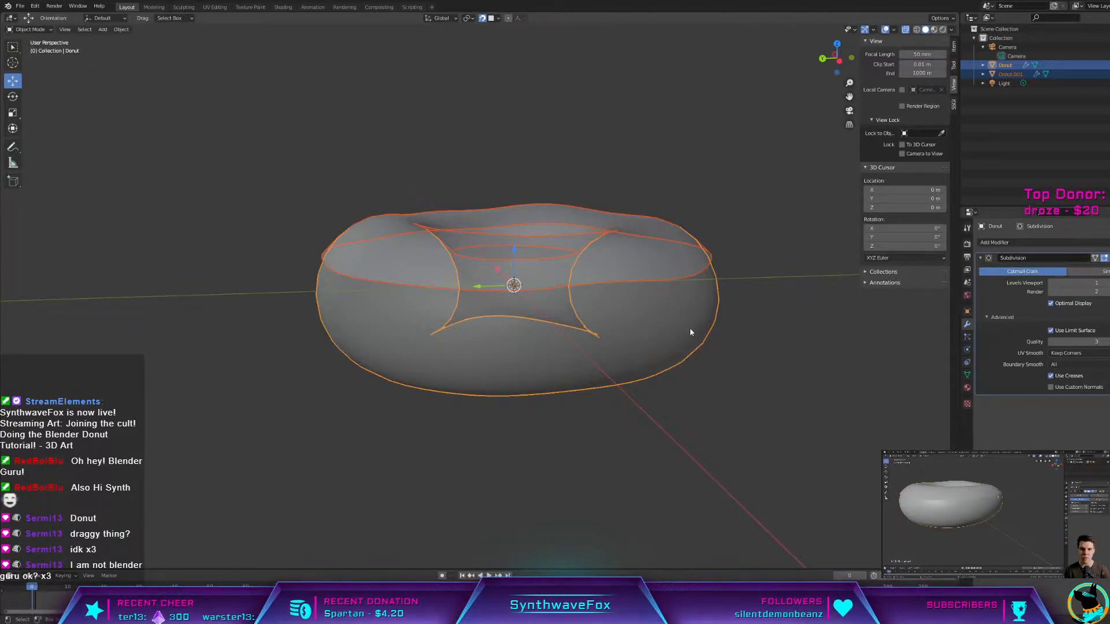
# Step: Clear the object selection and turn off X-ray so the donut and its top shell display as solid
pyautogui.press('`')
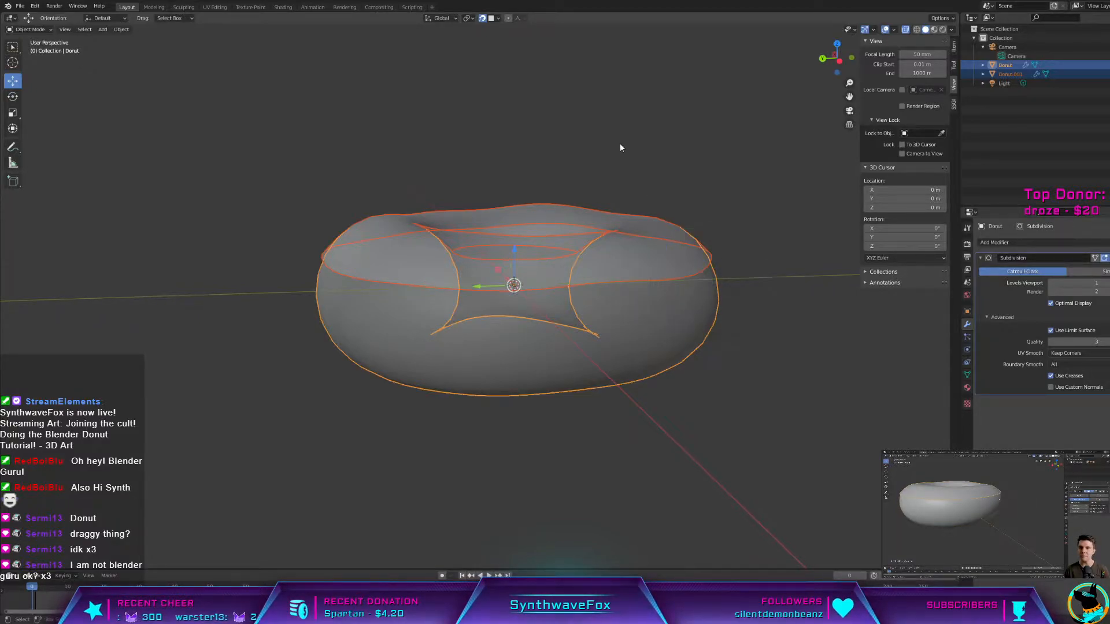
pyautogui.click(620, 144)
pyautogui.moveTo(633, 167)
pyautogui.mouseDown(button='middle')
pyautogui.moveTo(683, 215)
pyautogui.moveTo(727, 305)
pyautogui.mouseUp(button='middle')
pyautogui.click(681, 240)
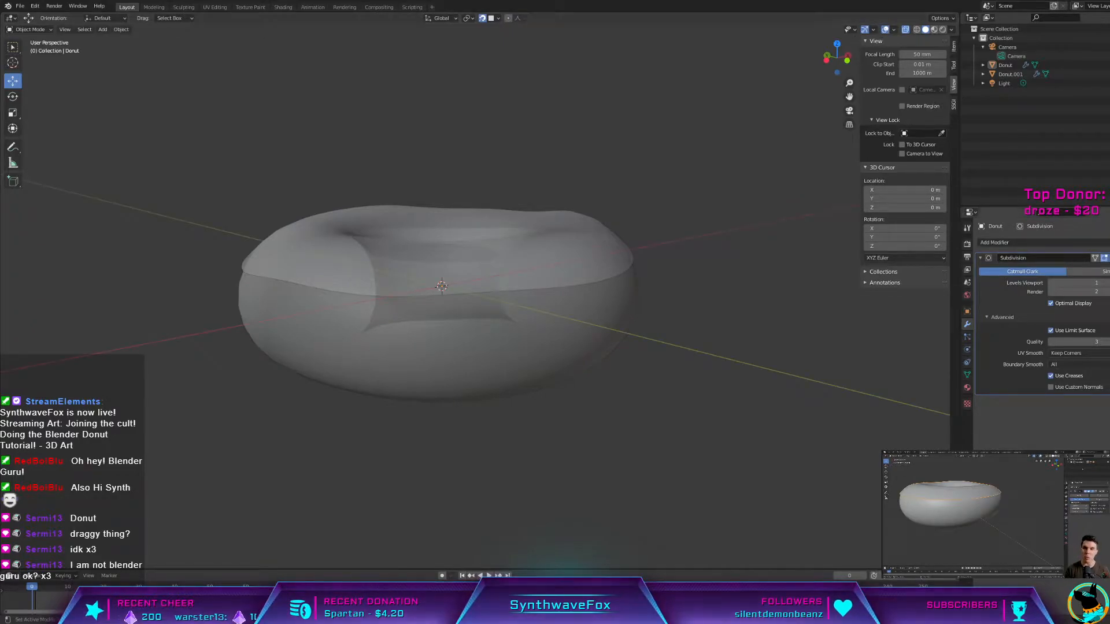
pyautogui.click(905, 30)
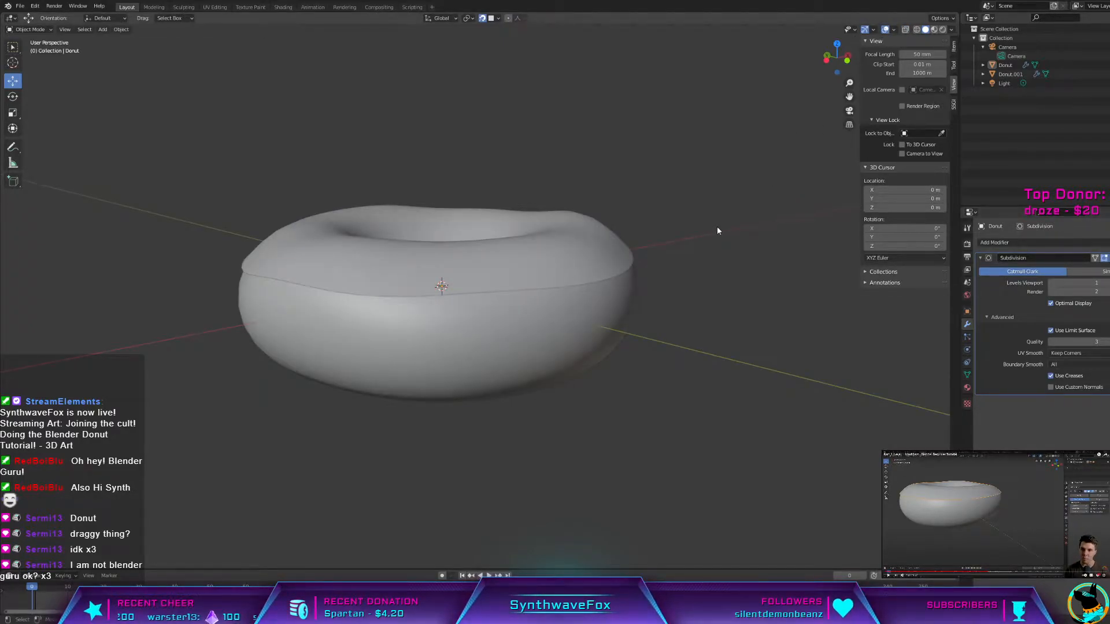
pyautogui.moveTo(717, 226); pyautogui.dragTo(938, 253, button='middle')
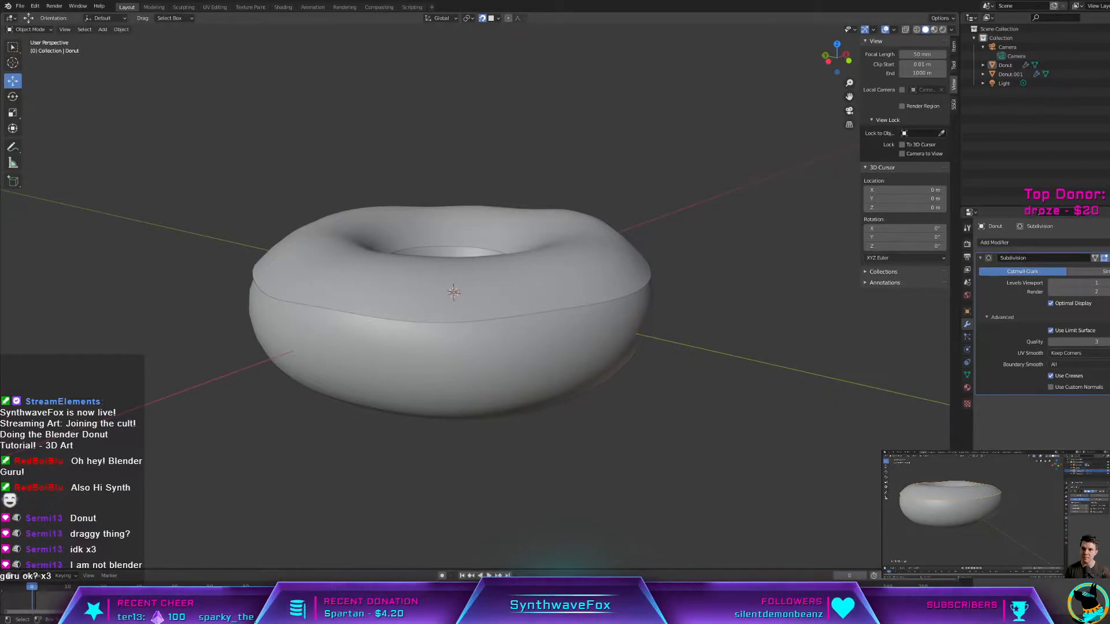
# Step: Select the separated upper shell and rename it Icing
pyautogui.click(575, 301)
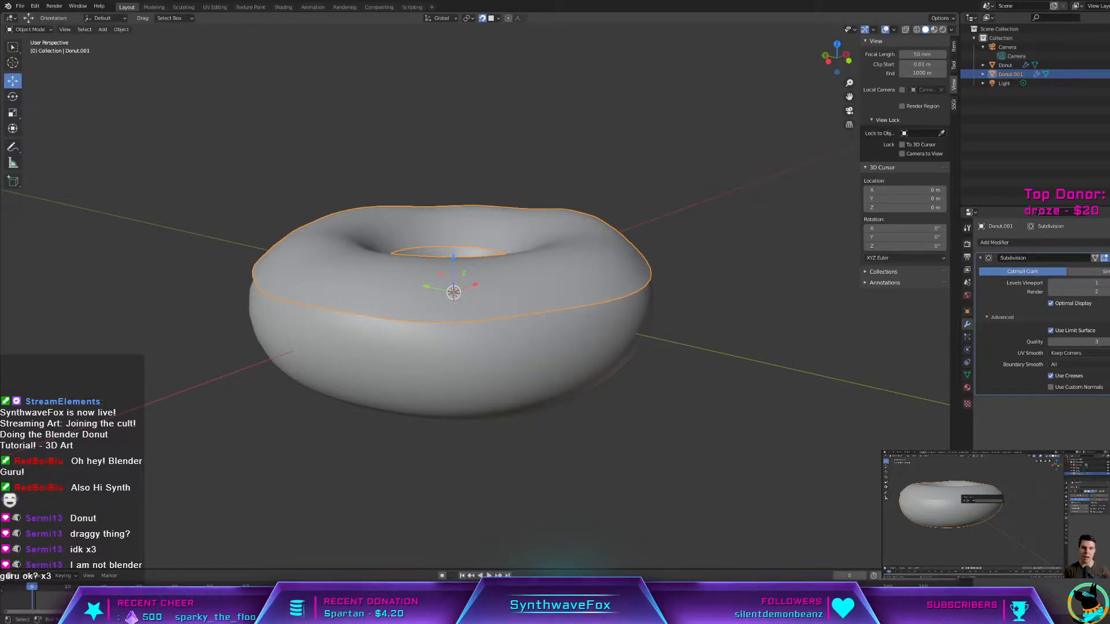
pyautogui.doubleClick(1008, 74)
pyautogui.write('Icing')
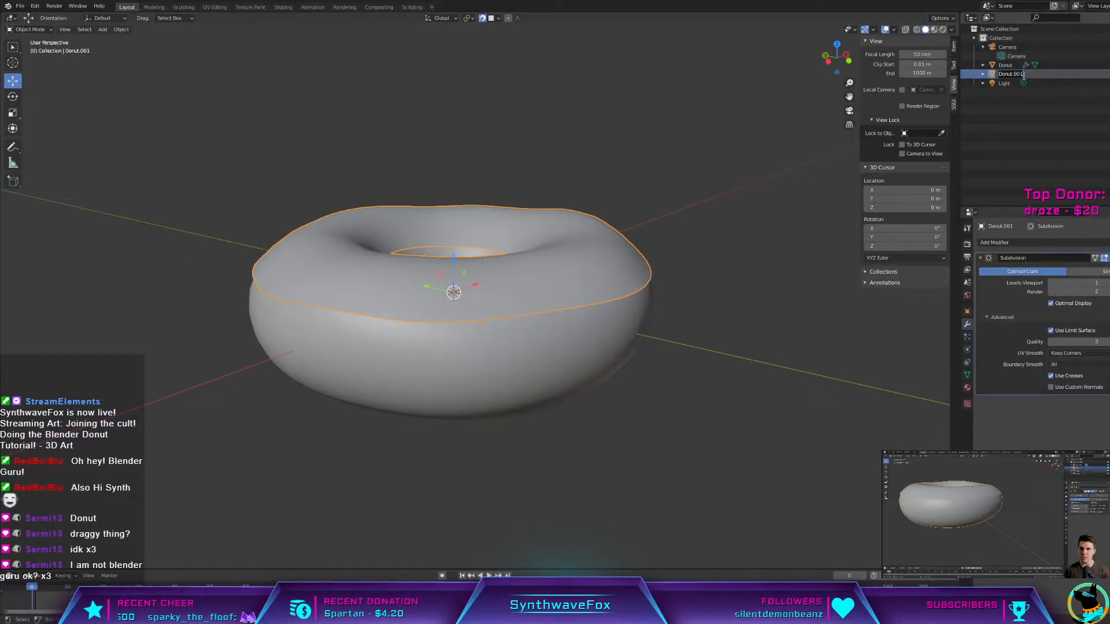
pyautogui.press('Return')
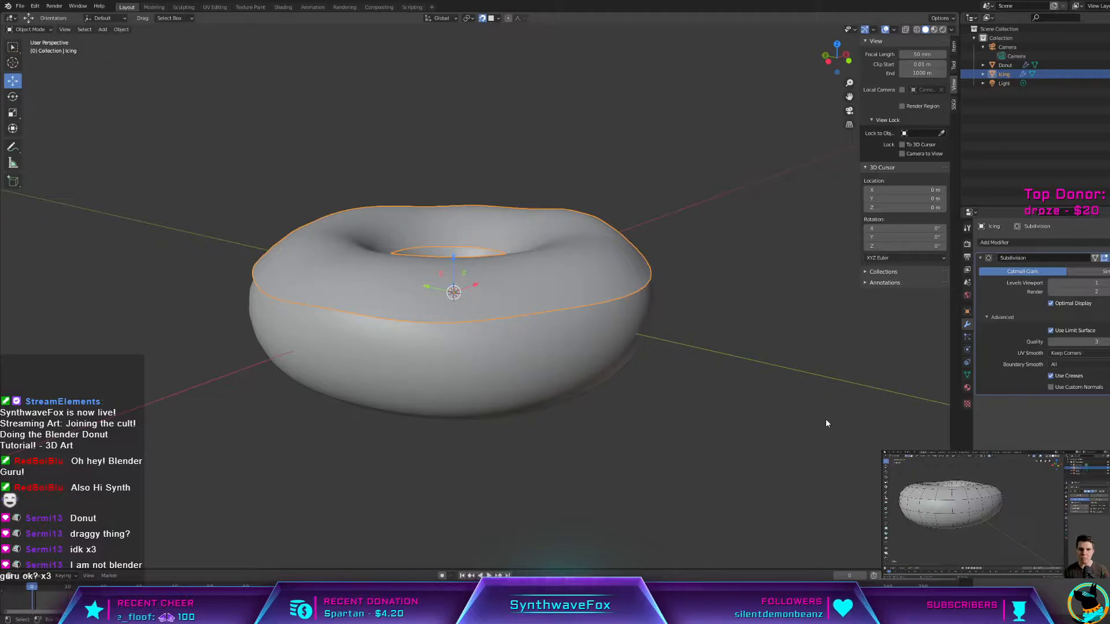
# Step: Examine the icing shell and donut from several sides, including close up from inside the mesh
pyautogui.moveTo(752, 452); pyautogui.dragTo(792, 453, button='middle')
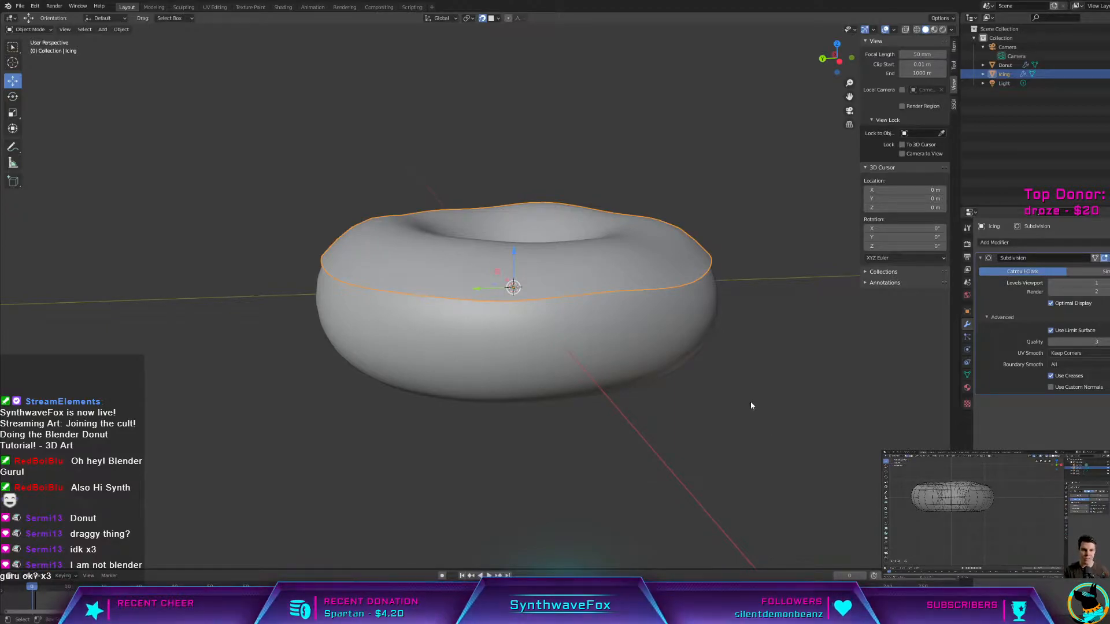
pyautogui.moveTo(751, 402); pyautogui.dragTo(746, 404, button='middle')
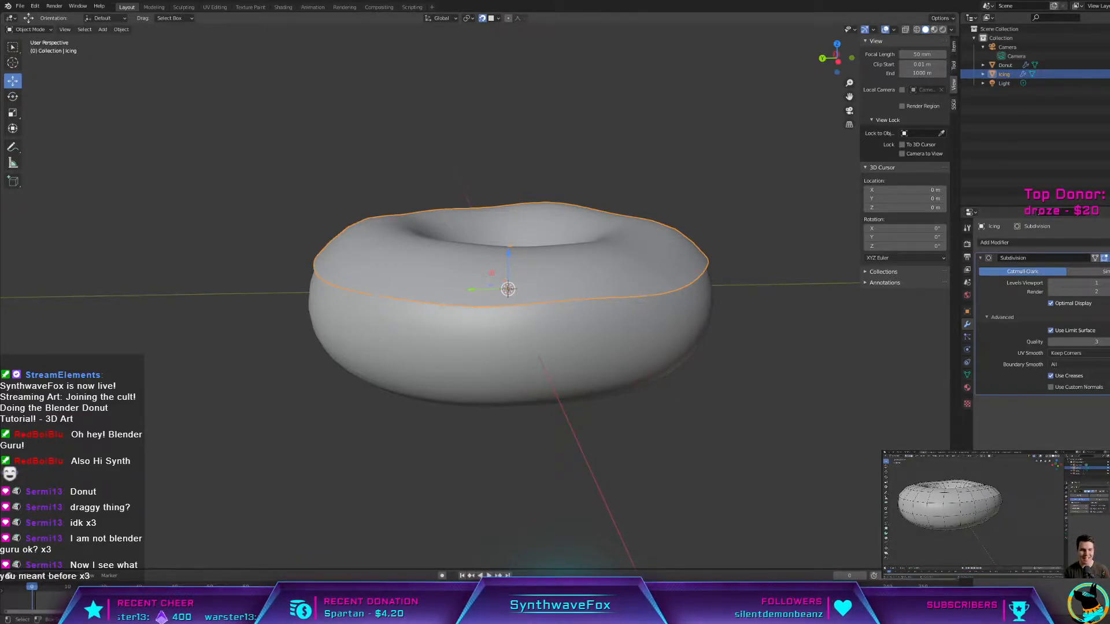
pyautogui.moveTo(631, 243); pyautogui.dragTo(632, 243, button='middle')
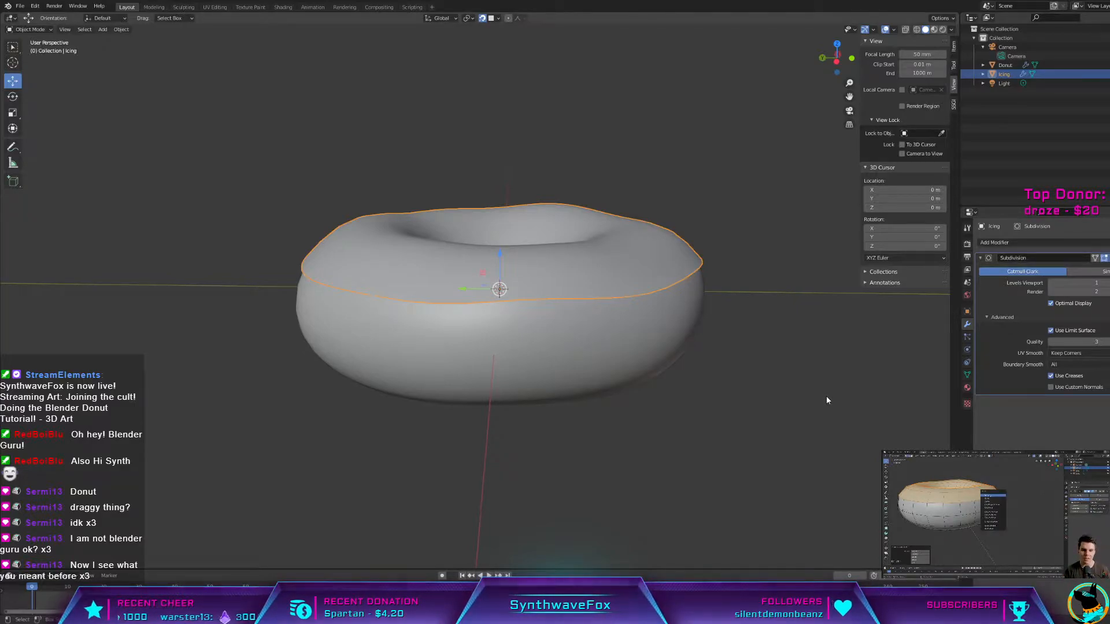
pyautogui.moveTo(824, 397)
pyautogui.mouseDown(button='middle')
pyautogui.moveTo(831, 379)
pyautogui.moveTo(805, 399)
pyautogui.mouseUp(button='middle')
pyautogui.scroll(2, 818, 389)
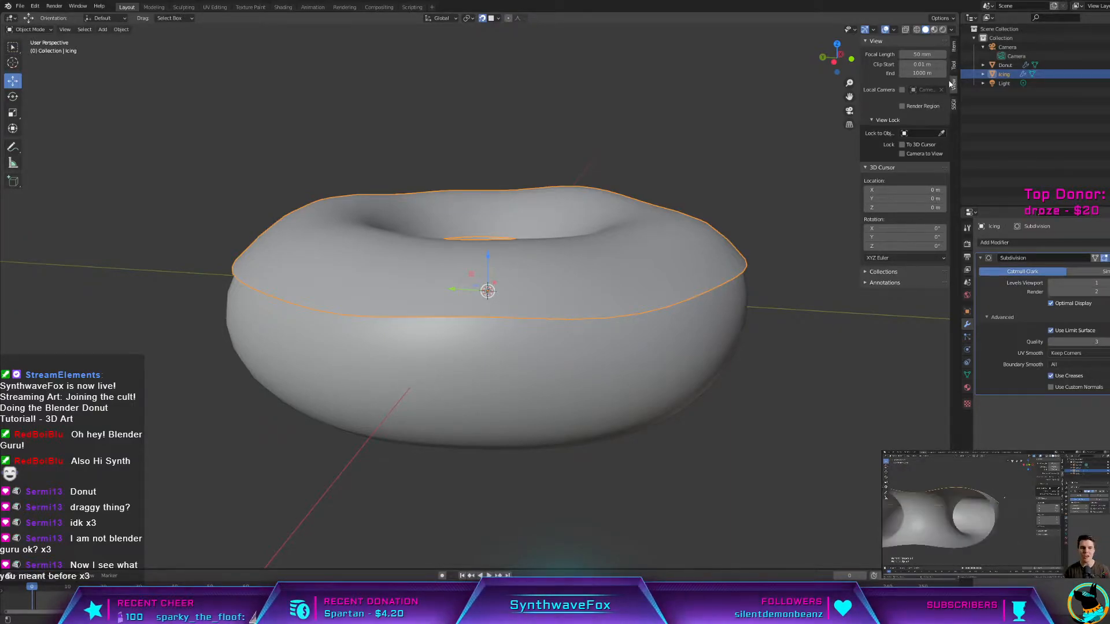
pyautogui.scroll(8, 595, 258)
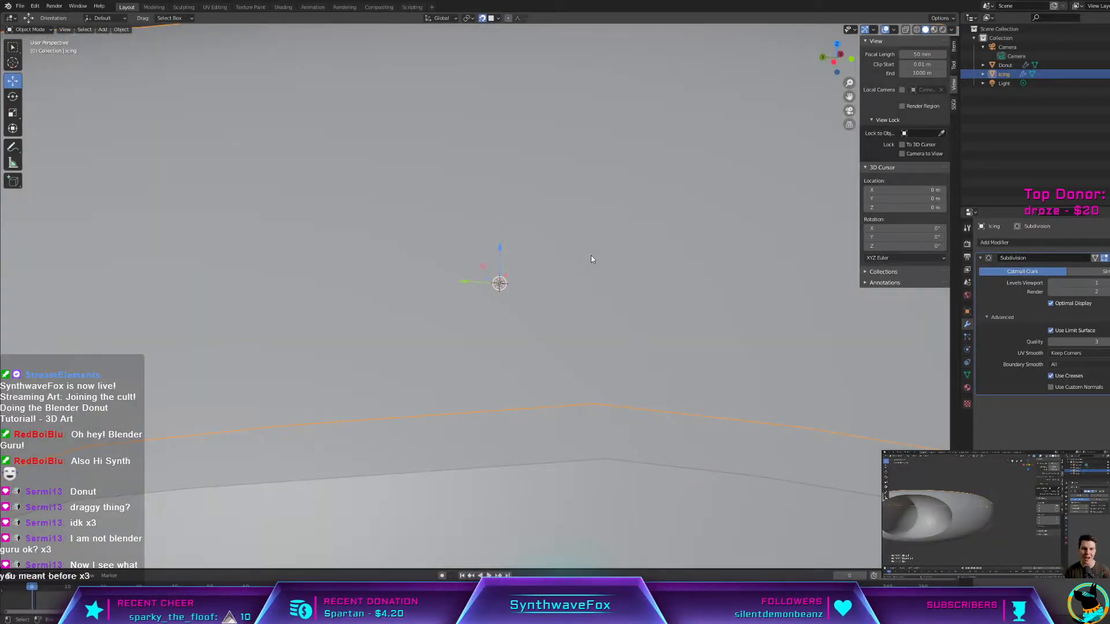
pyautogui.scroll(6, 592, 254)
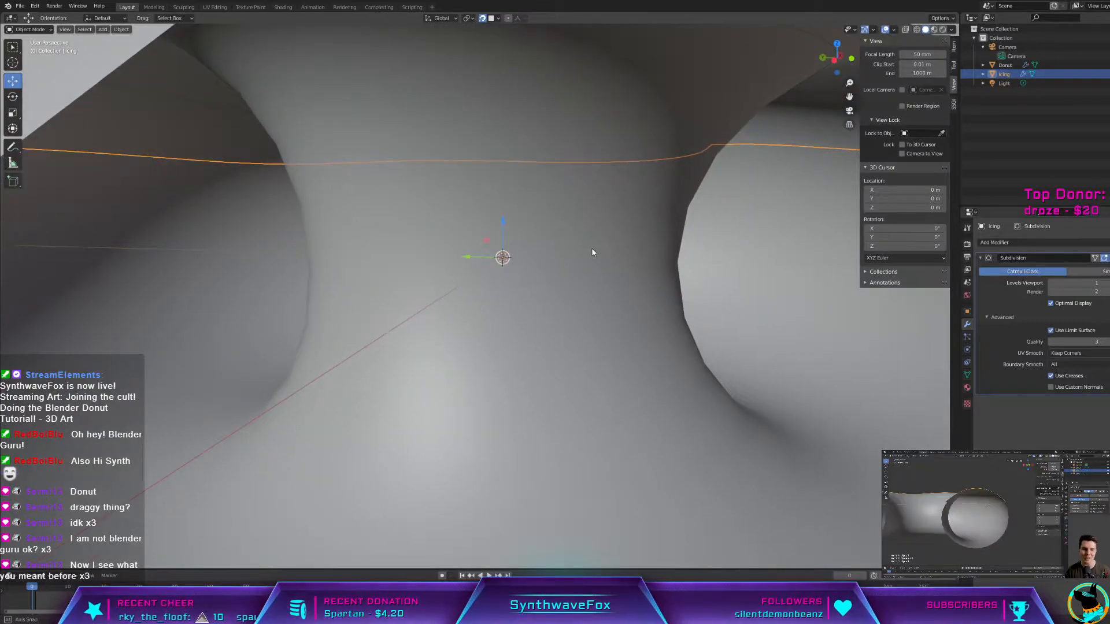
pyautogui.scroll(-8, 592, 253)
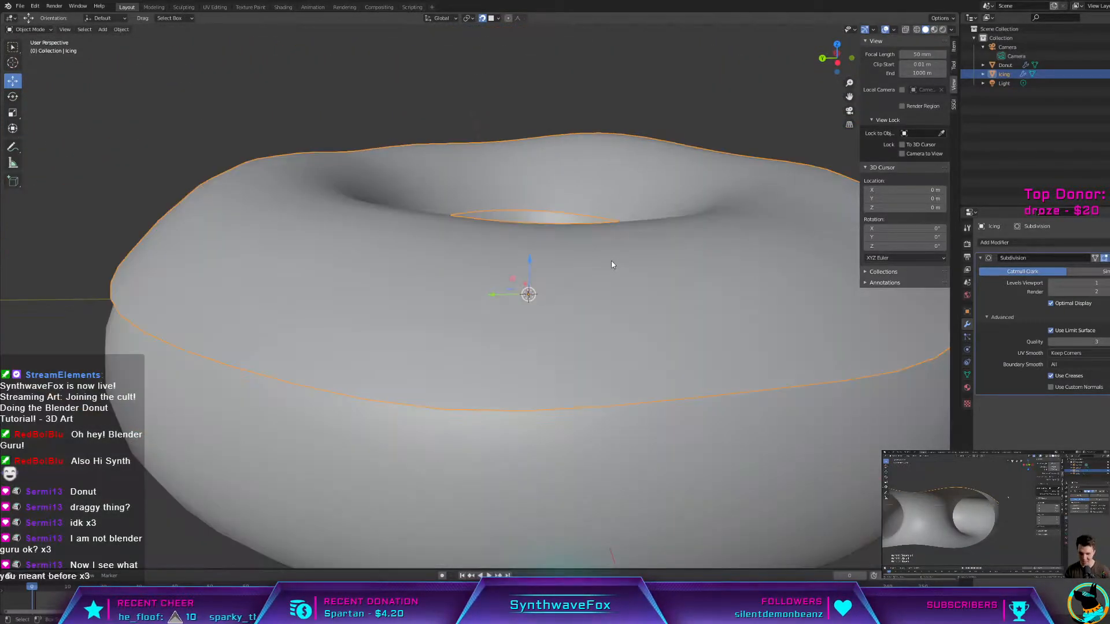
pyautogui.scroll(-3, 613, 264)
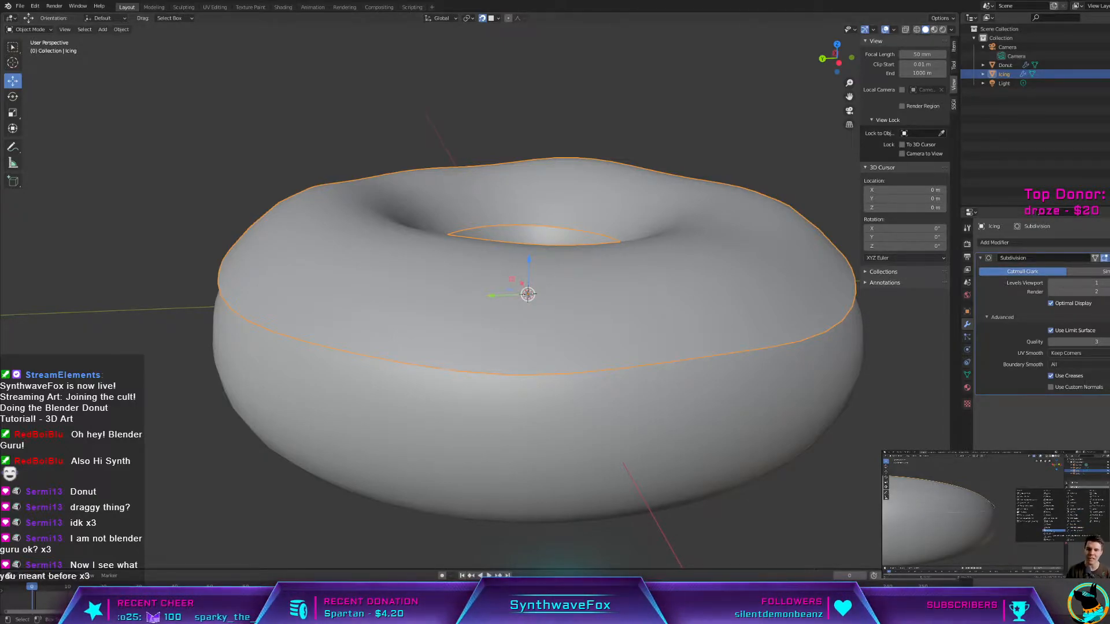
pyautogui.click(1028, 242)
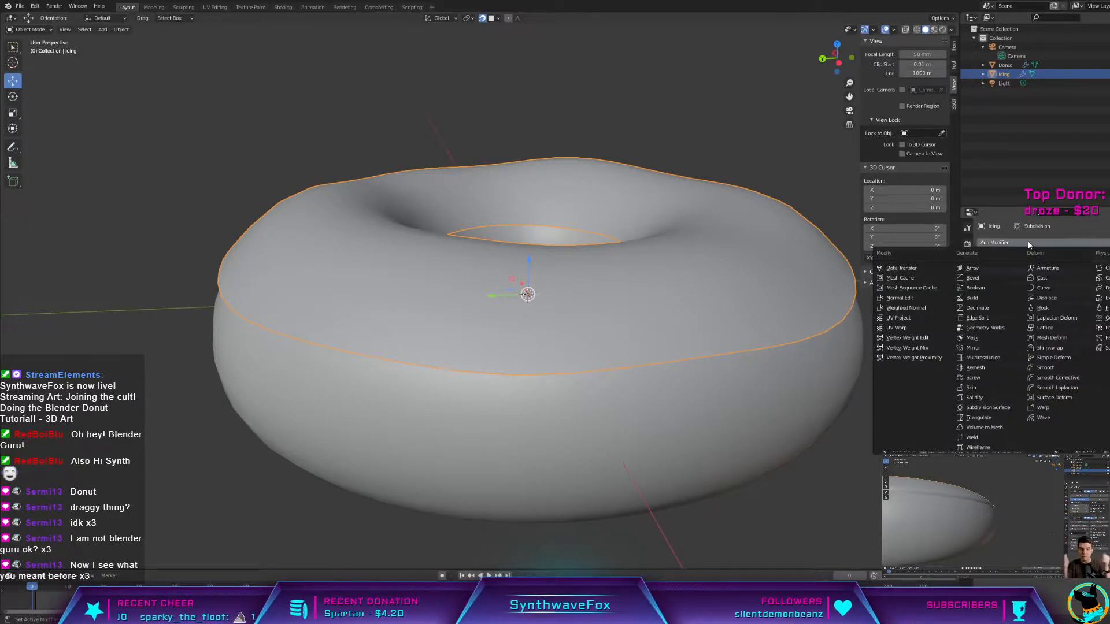
pyautogui.click(912, 287)
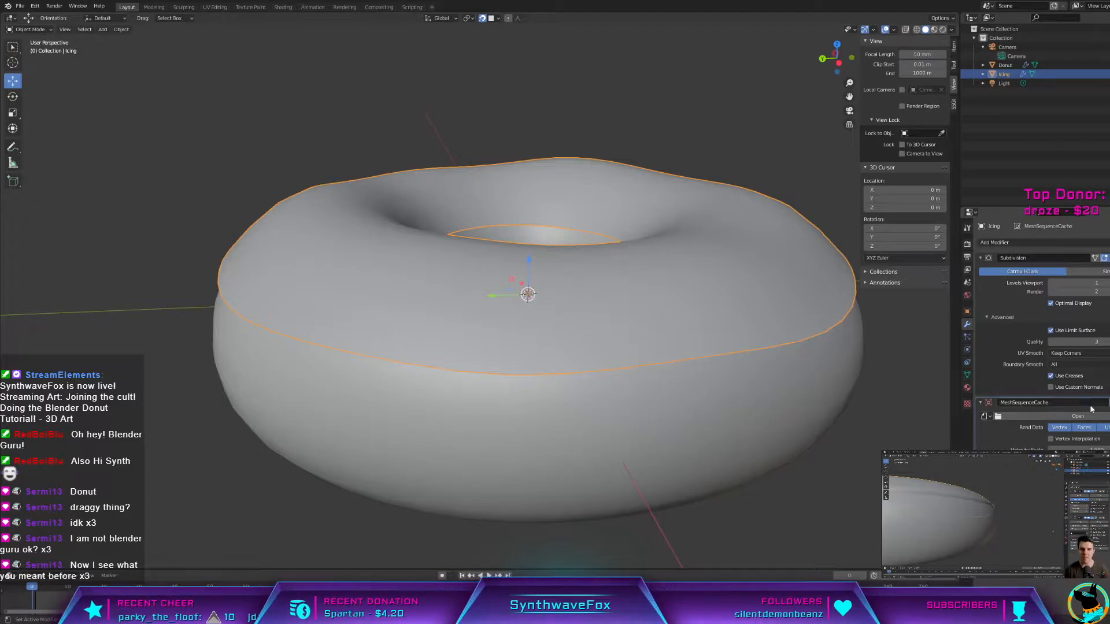
pyautogui.hotkey('ctrl', 'z')
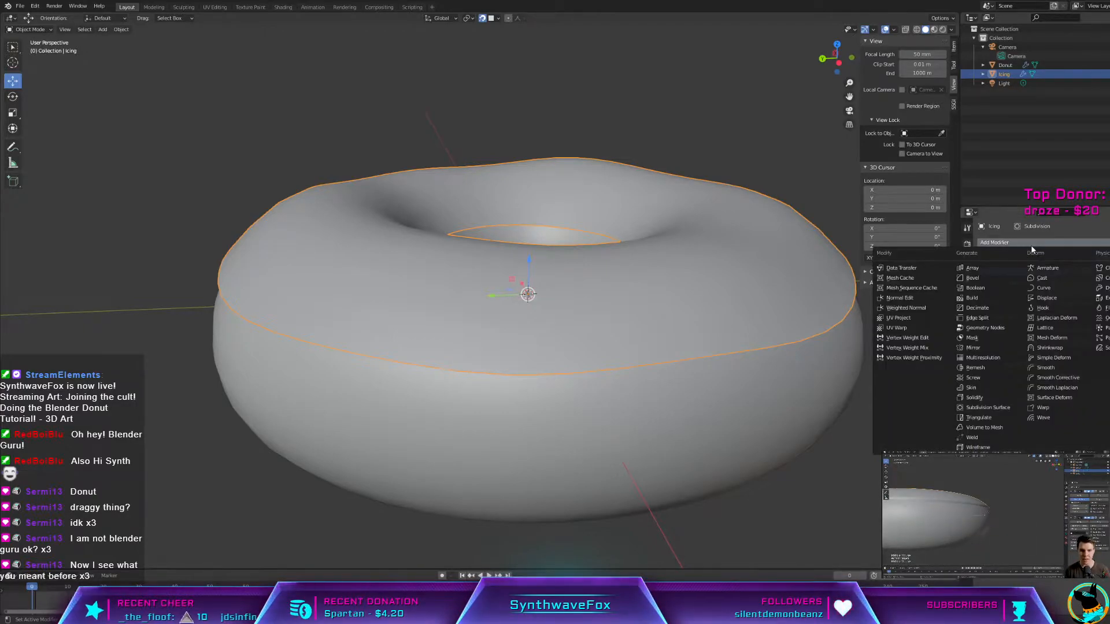
# Step: Add a Solidify modifier to the icing
pyautogui.click(974, 397)
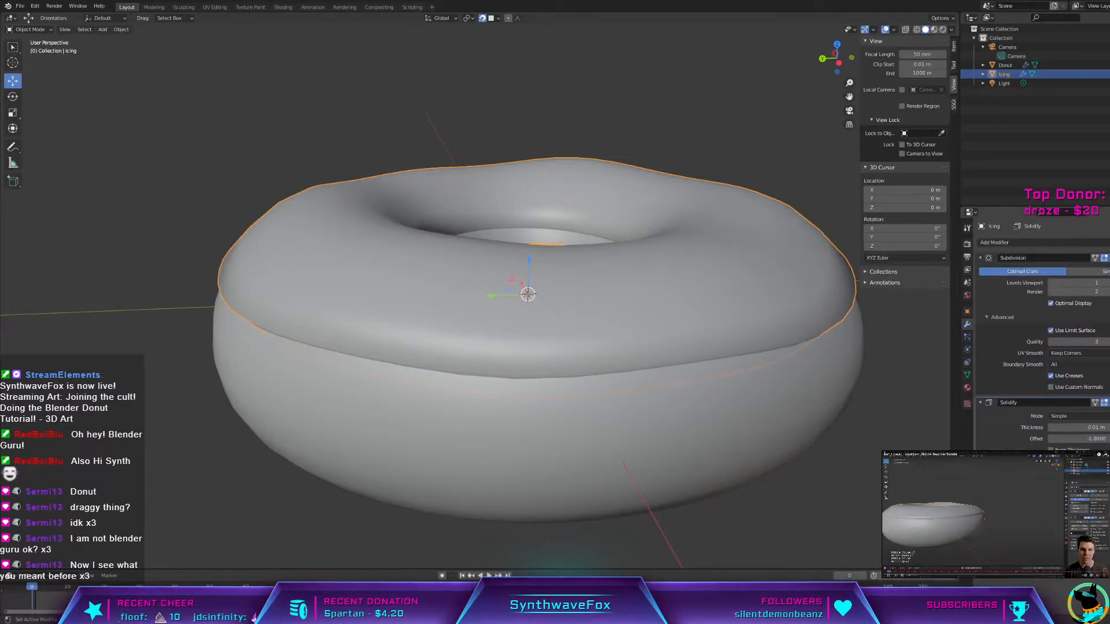
pyautogui.moveTo(753, 337); pyautogui.dragTo(748, 307, button='middle')
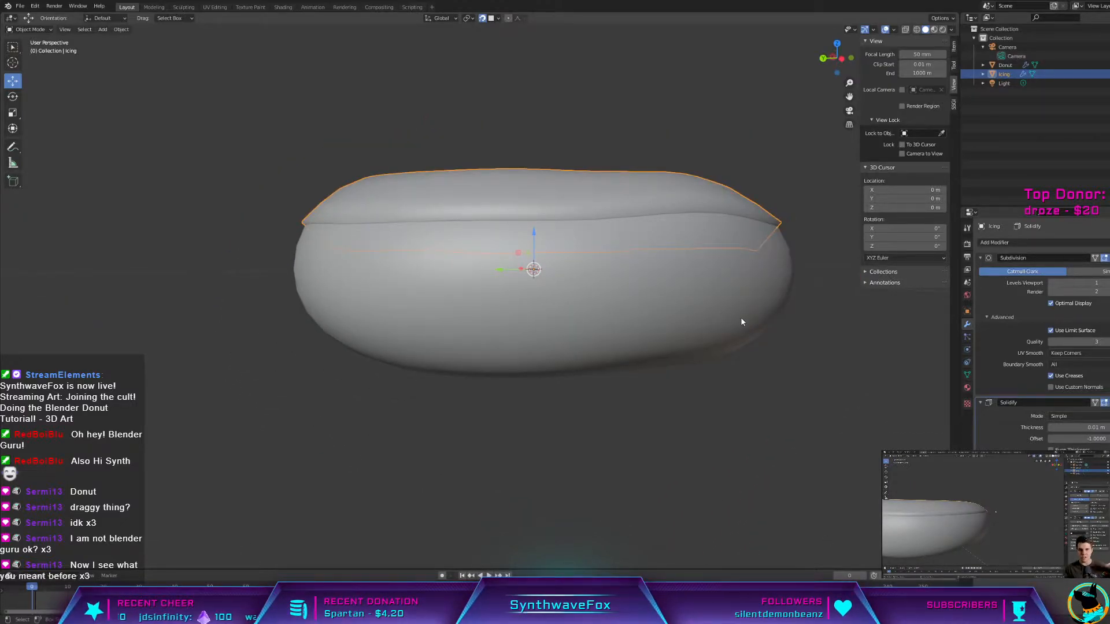
pyautogui.scroll(3, 559, 319)
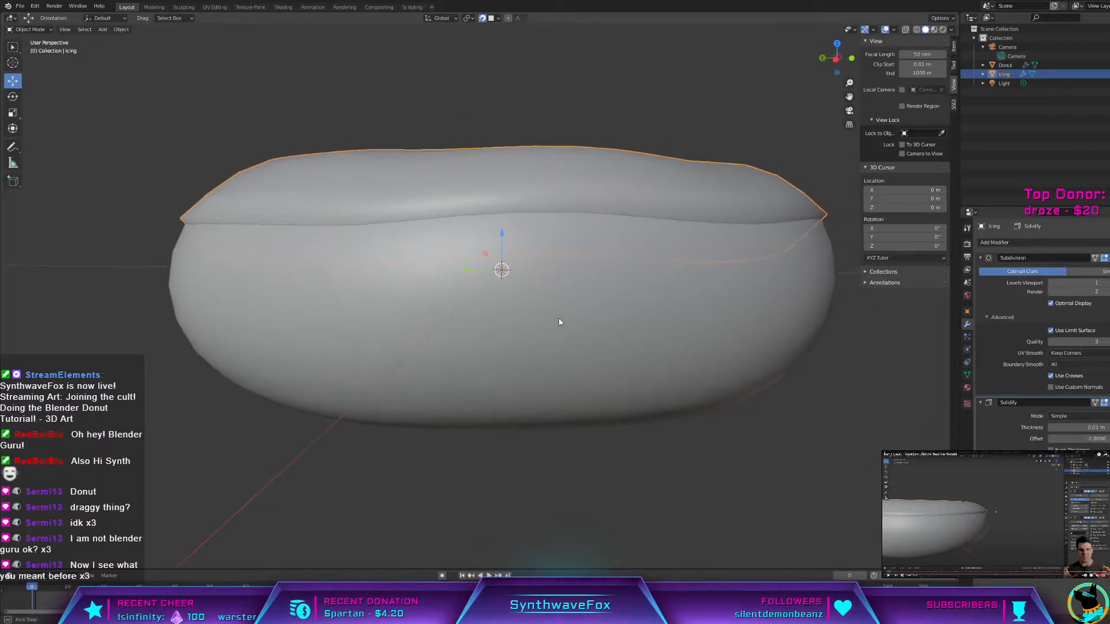
pyautogui.scroll(3, 549, 317)
pyautogui.moveTo(561, 315); pyautogui.dragTo(578, 399, button='middle')
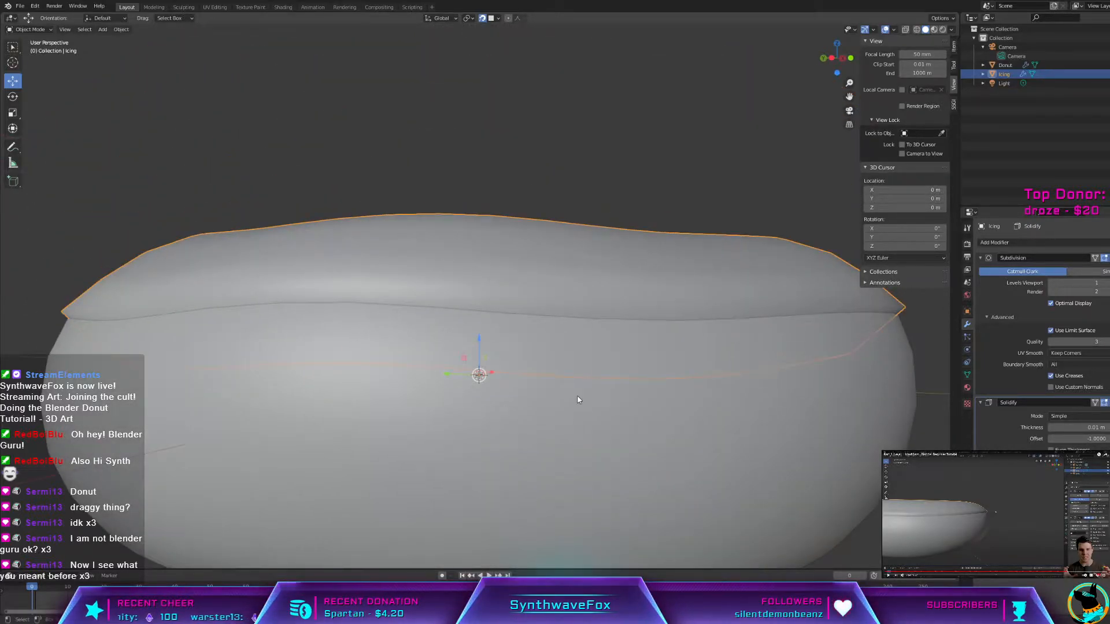
# Step: Examine the thickened icing's edge and how it sits against the donut from the side, underneath and above
pyautogui.moveTo(502, 507); pyautogui.dragTo(666, 203, button='middle')
pyautogui.scroll(2, 662, 221)
pyautogui.scroll(-3, 663, 222)
pyautogui.scroll(4, 658, 218)
pyautogui.scroll(-3, 657, 214)
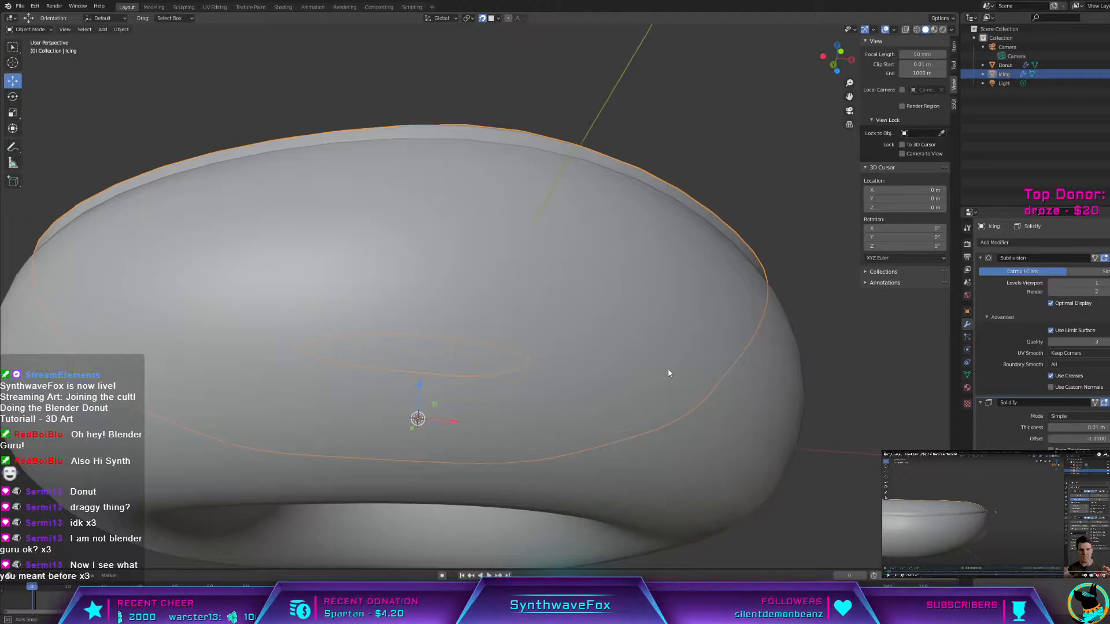
pyautogui.moveTo(668, 373); pyautogui.dragTo(754, 385, button='middle')
pyautogui.scroll(-5, 754, 385)
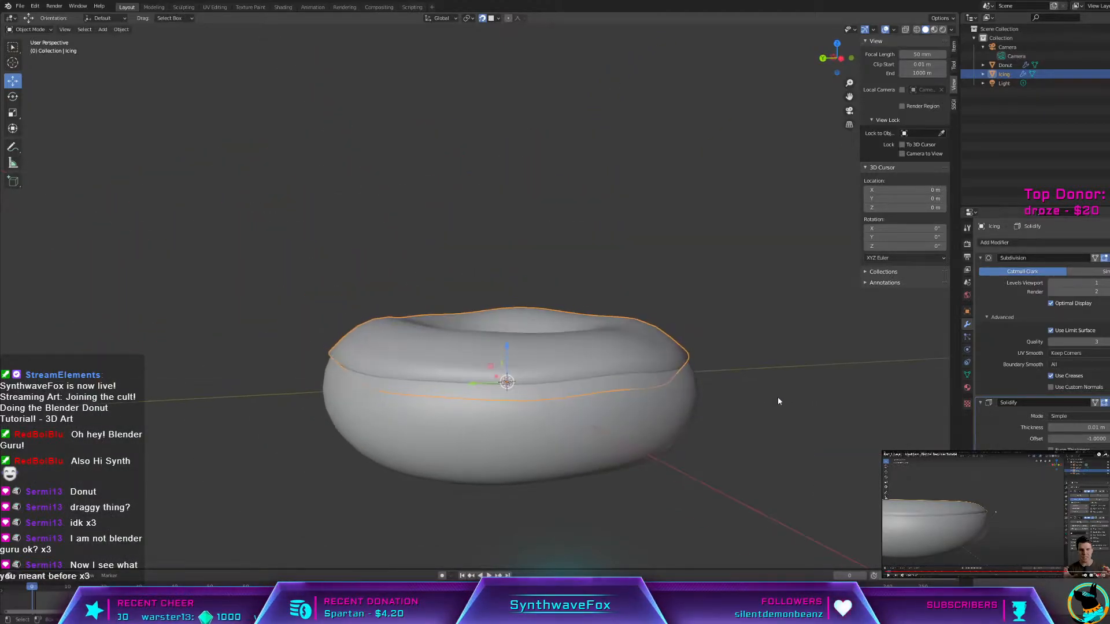
pyautogui.moveTo(755, 434); pyautogui.dragTo(745, 367, button='middle')
pyautogui.scroll(3, 746, 366)
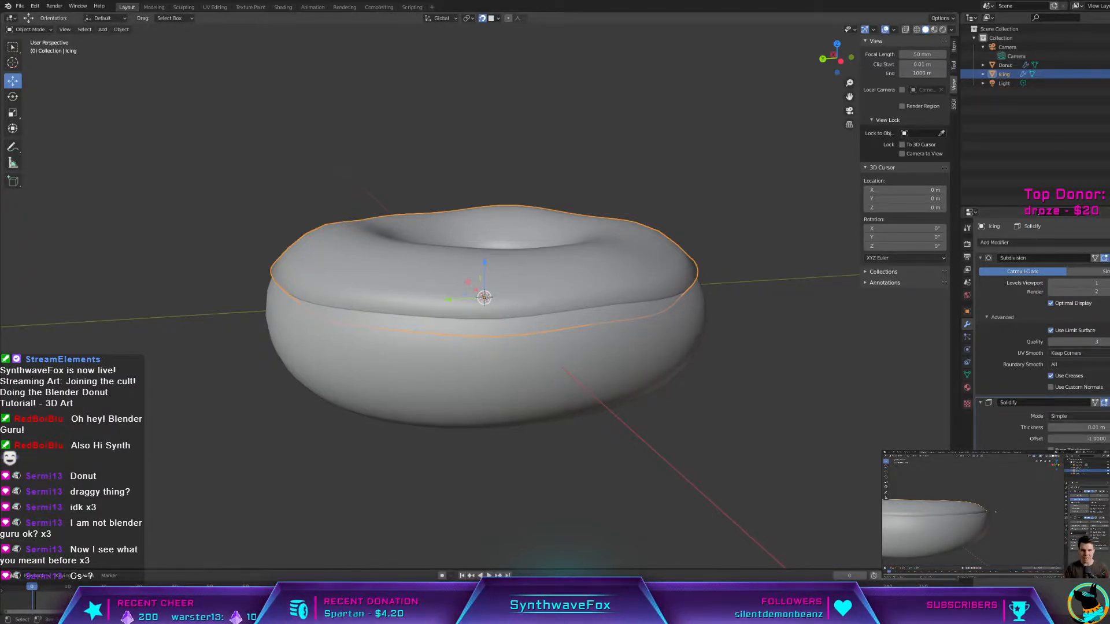
pyautogui.moveTo(627, 486); pyautogui.dragTo(630, 443, button='middle')
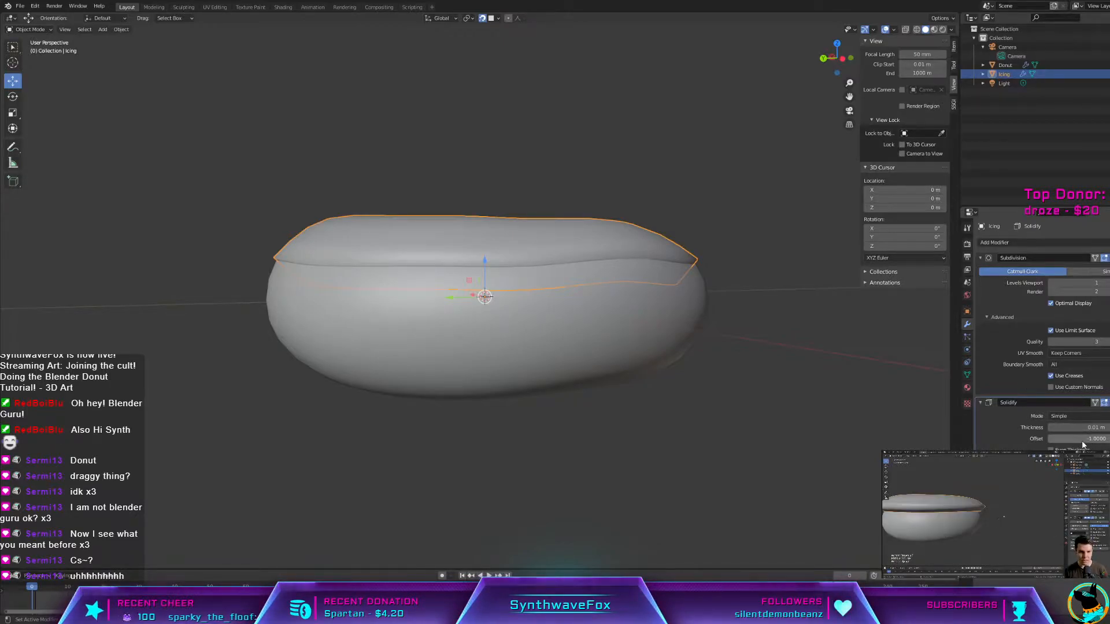
# Step: Set the icing's Solidify offset to 1
pyautogui.moveTo(1081, 441); pyautogui.dragTo(1107, 441)
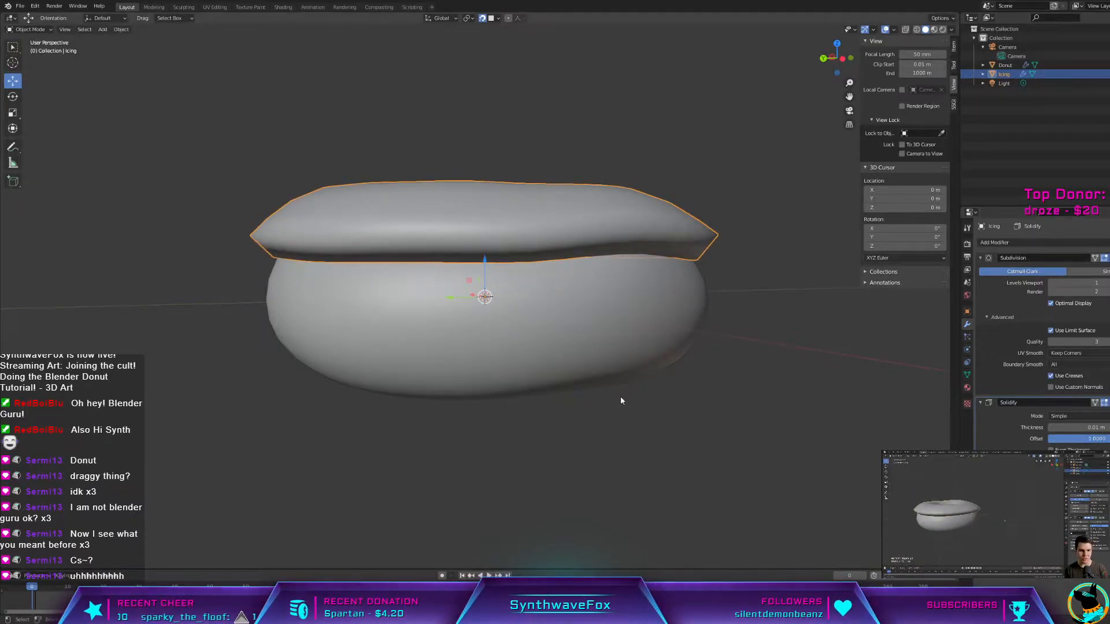
pyautogui.scroll(3, 628, 397)
pyautogui.moveTo(628, 397); pyautogui.dragTo(682, 403, button='middle')
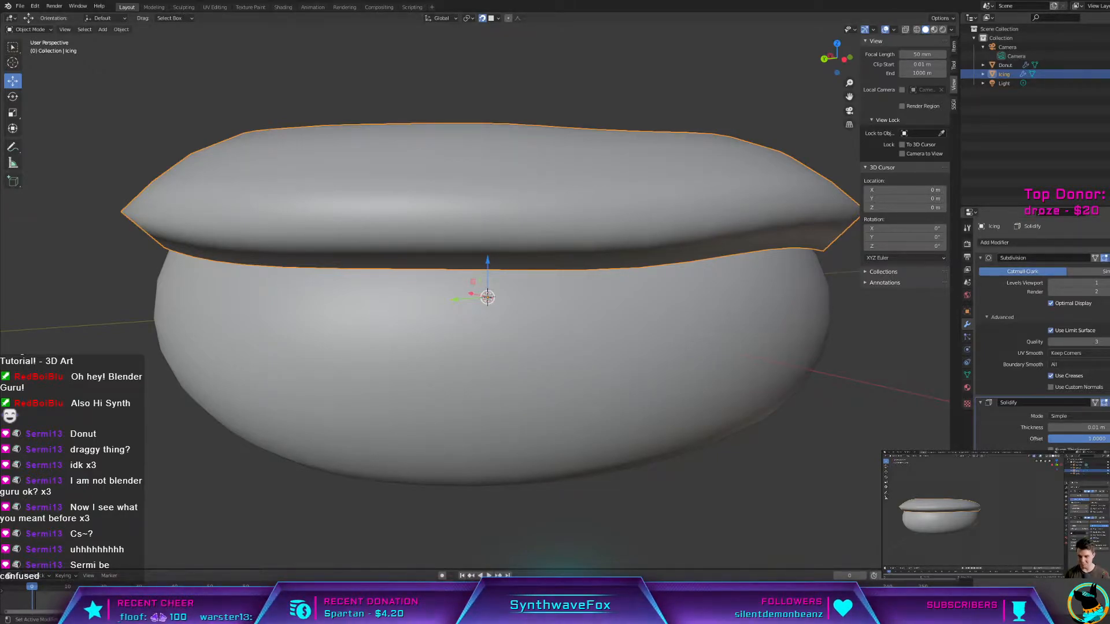
# Step: Set the icing's Solidify thickness to 0.002 m
pyautogui.click(1088, 428)
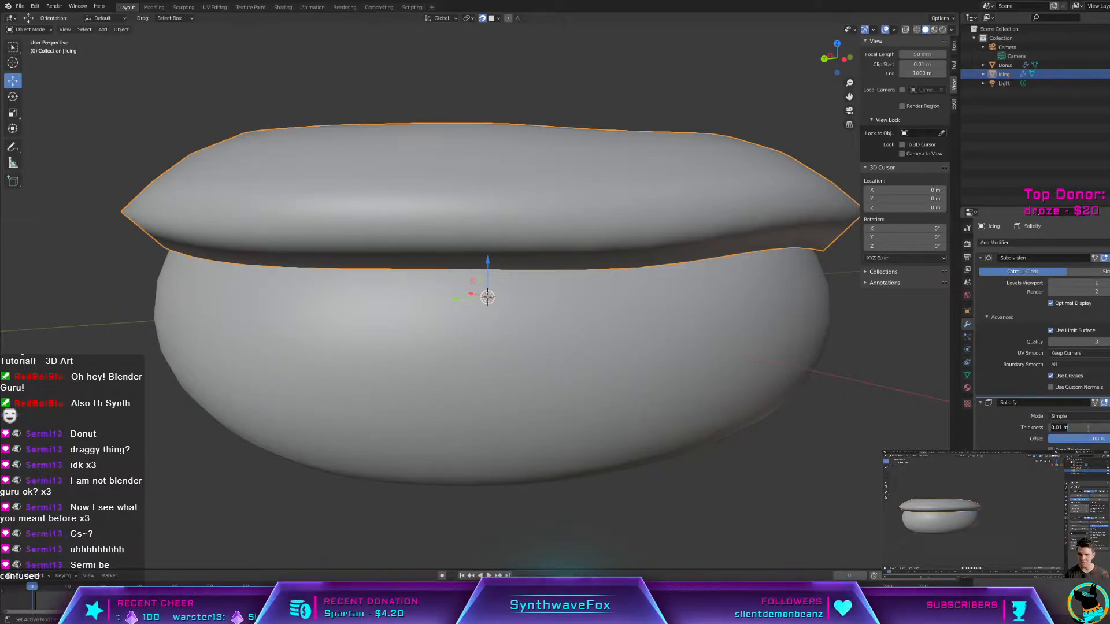
pyautogui.write('0.002')
pyautogui.press('Return')
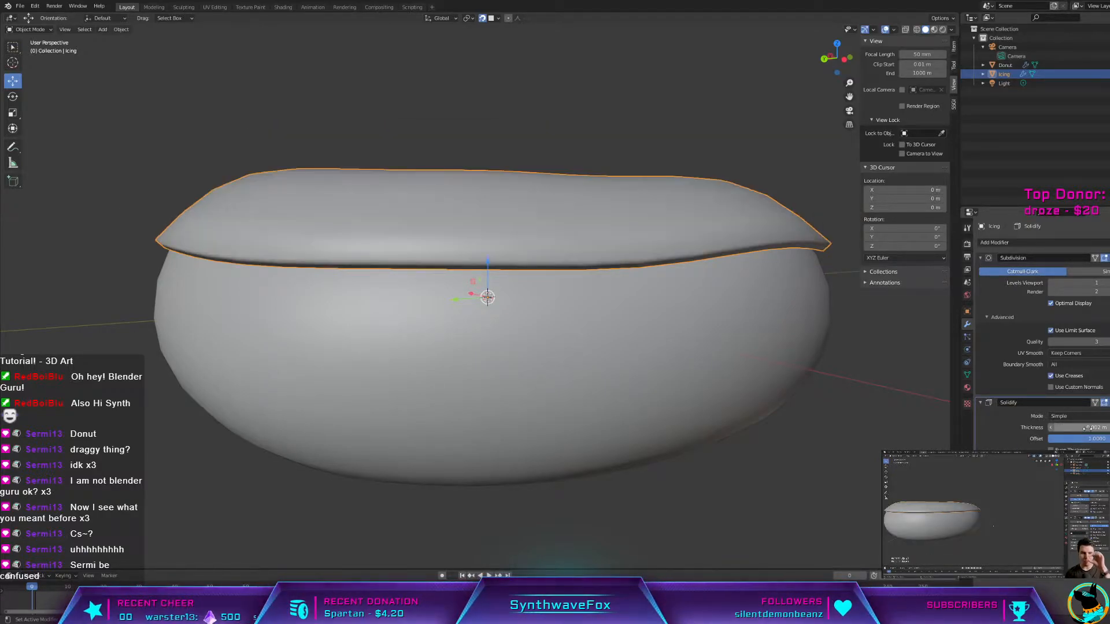
pyautogui.moveTo(721, 370); pyautogui.dragTo(580, 384, button='middle')
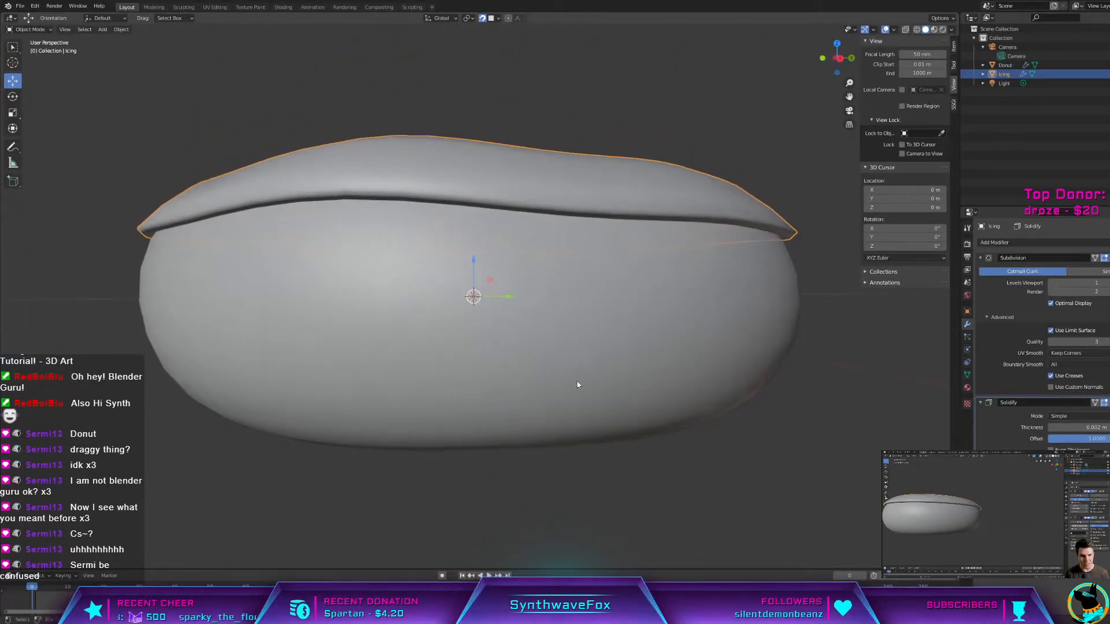
# Step: Set the icing's Solidify thickness to 0.0025 m and look over the shell from above
pyautogui.click(1084, 430)
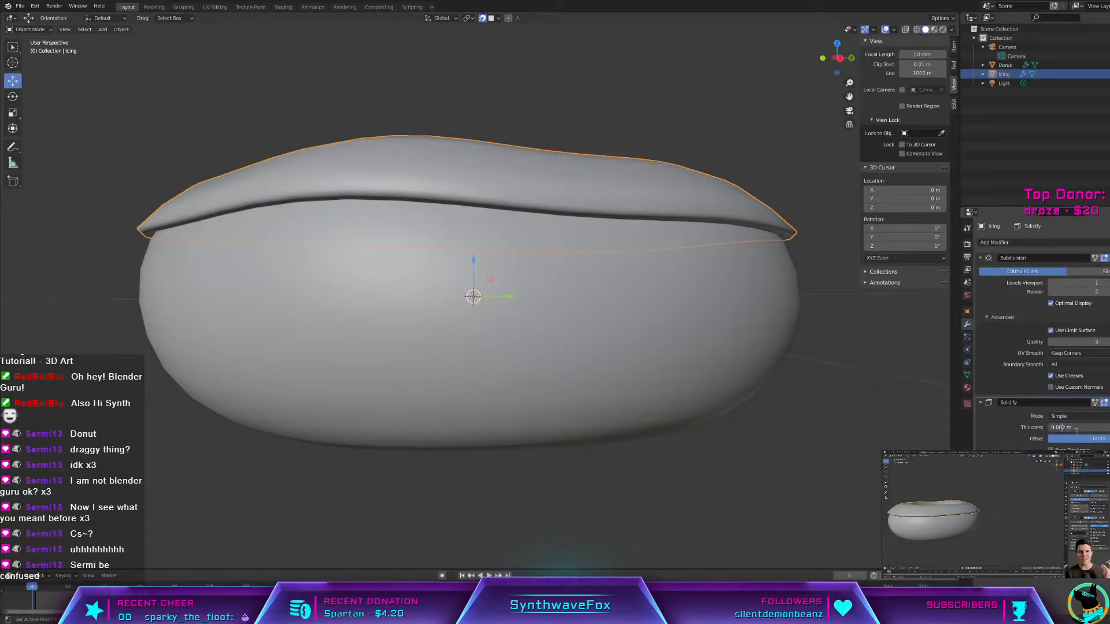
pyautogui.write('5')
pyautogui.press('Return')
pyautogui.moveTo(560, 349); pyautogui.dragTo(656, 322, button='middle')
pyautogui.moveTo(404, 222); pyautogui.dragTo(585, 285, button='middle')
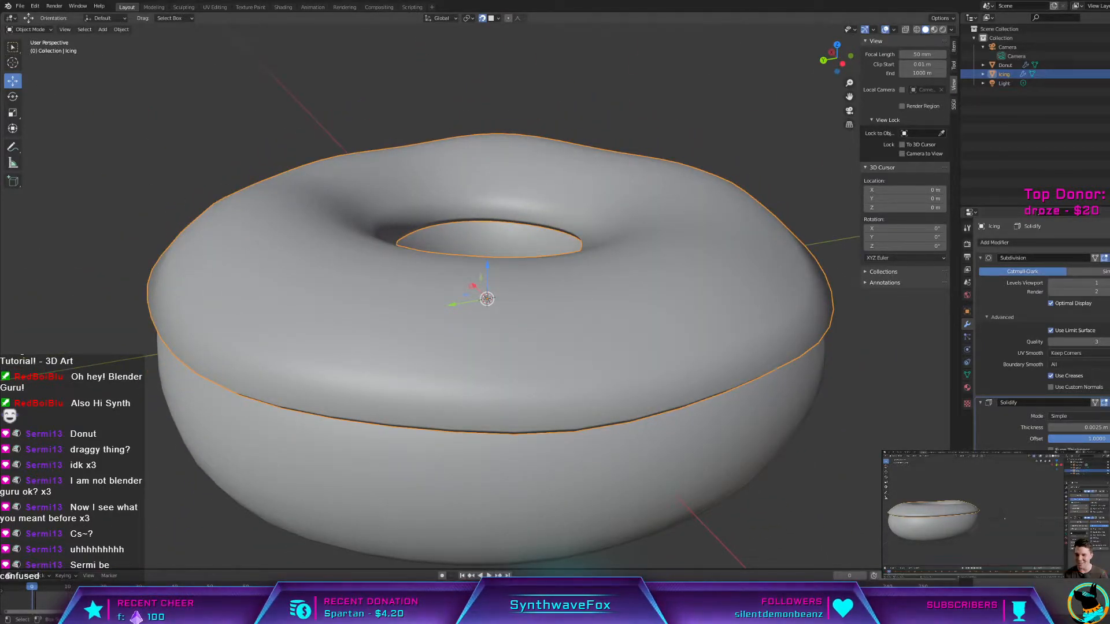
pyautogui.moveTo(523, 326); pyautogui.dragTo(786, 488, button='middle')
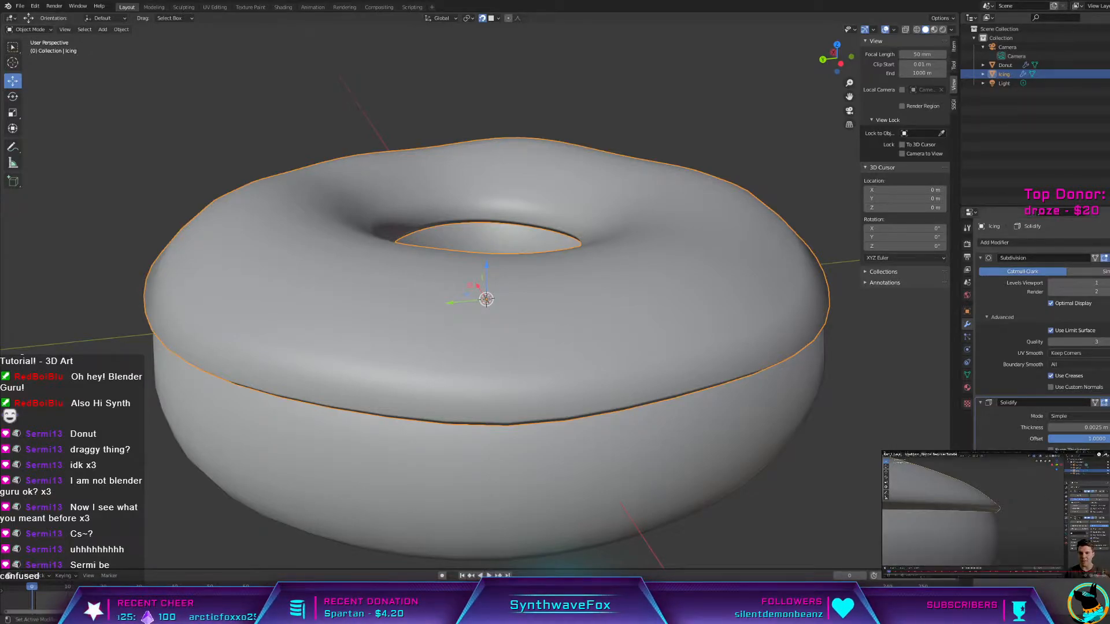
pyautogui.click(1039, 242)
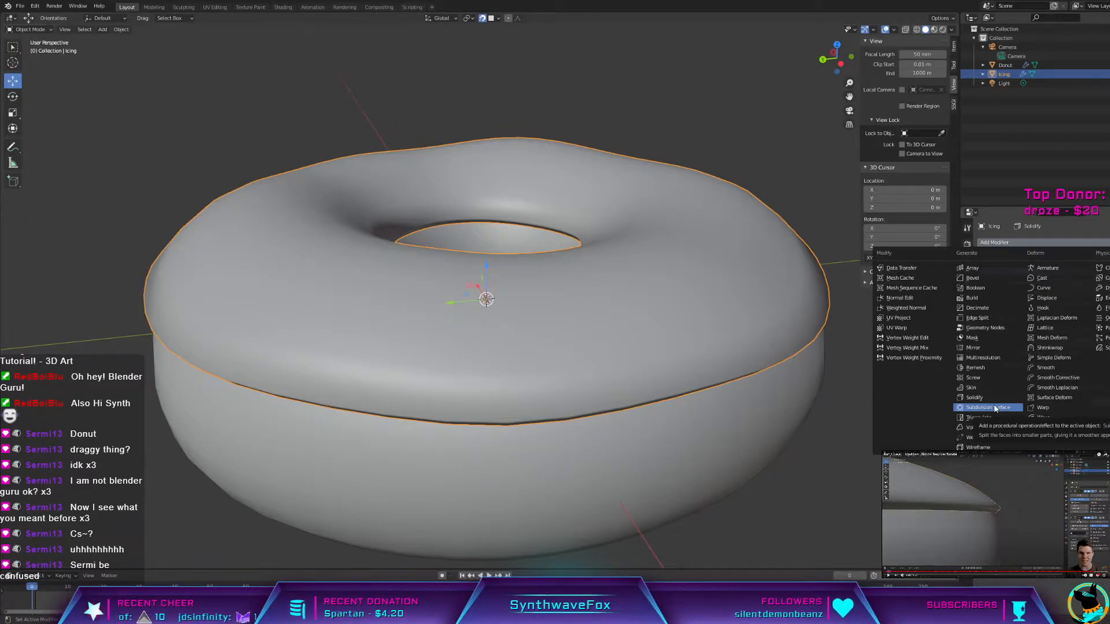
pyautogui.click(1046, 243)
pyautogui.click(1046, 242)
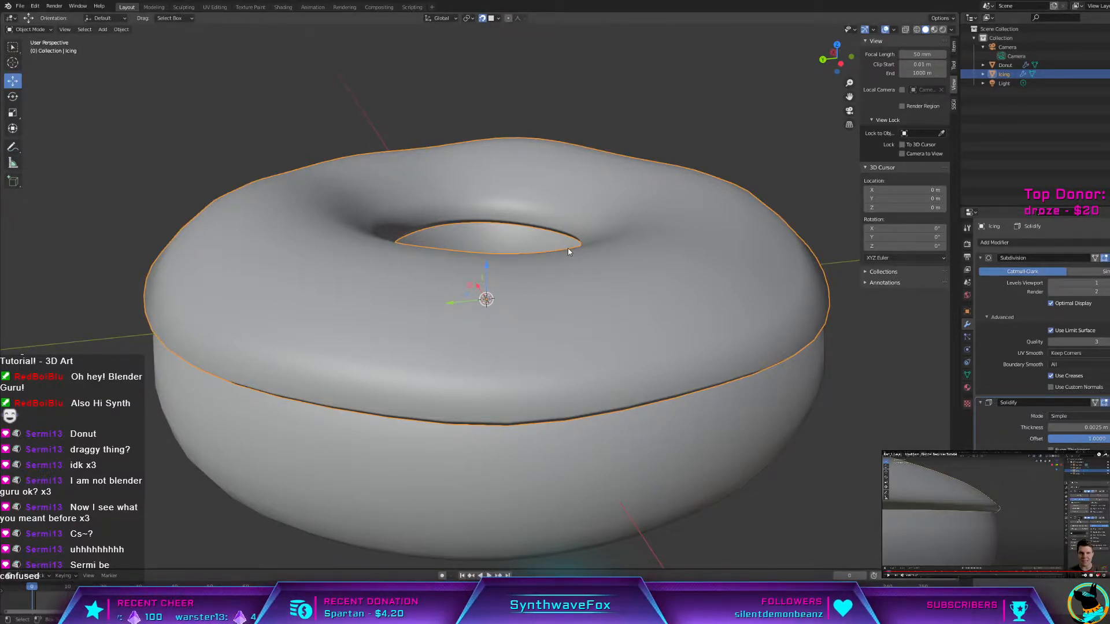
pyautogui.click(1026, 241)
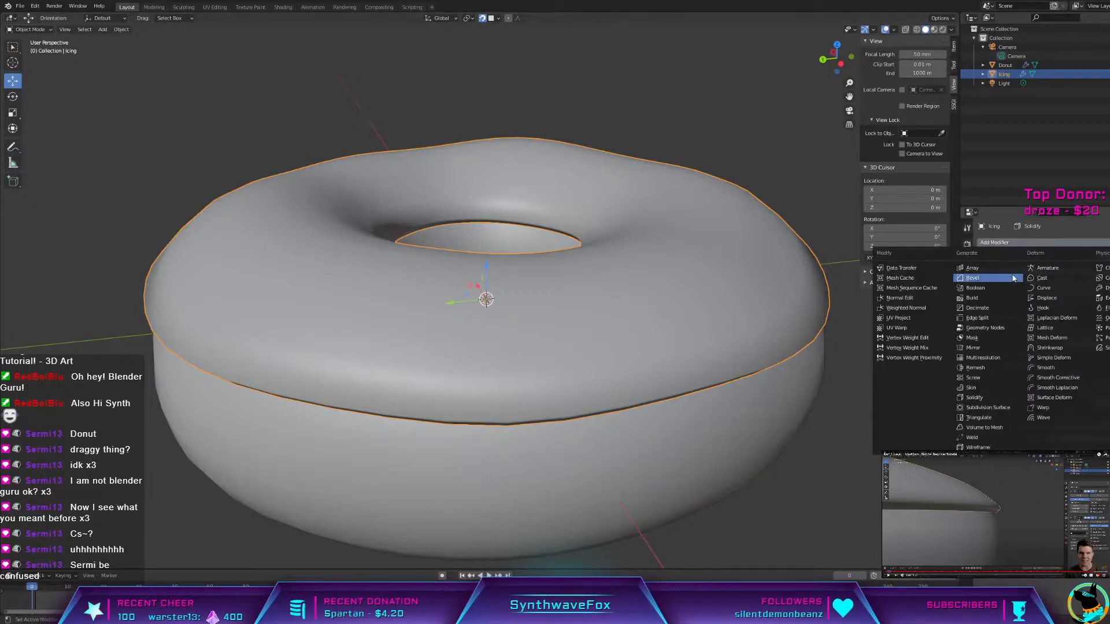
pyautogui.click(1013, 399)
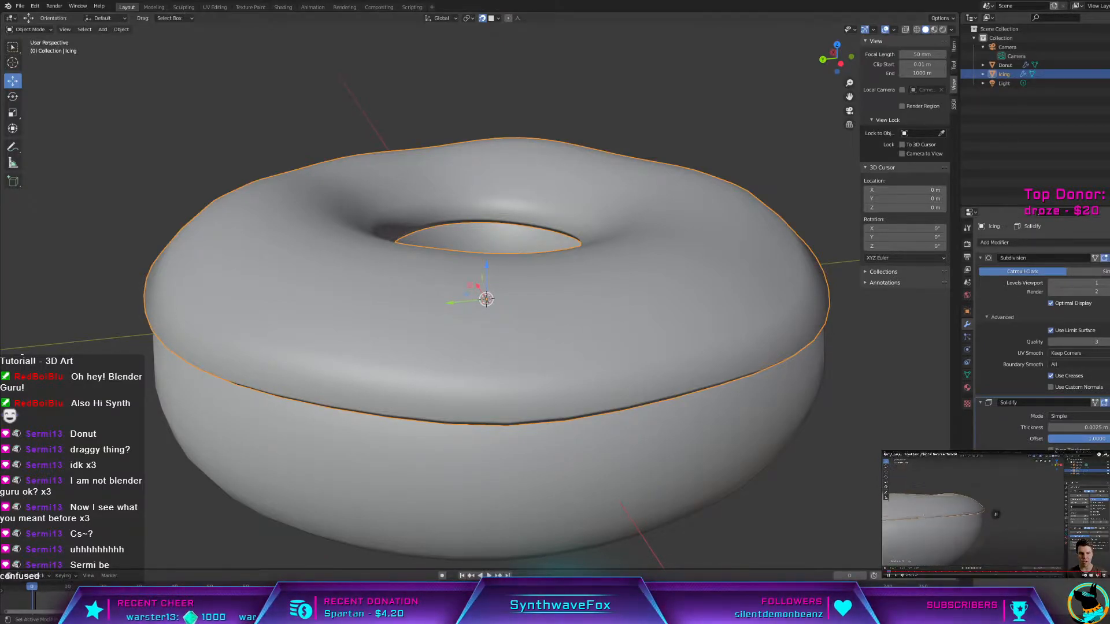
# Step: Move the icing's Subdivision modifier below Solidify in the modifier stack
pyautogui.moveTo(680, 413); pyautogui.dragTo(700, 382, button='middle')
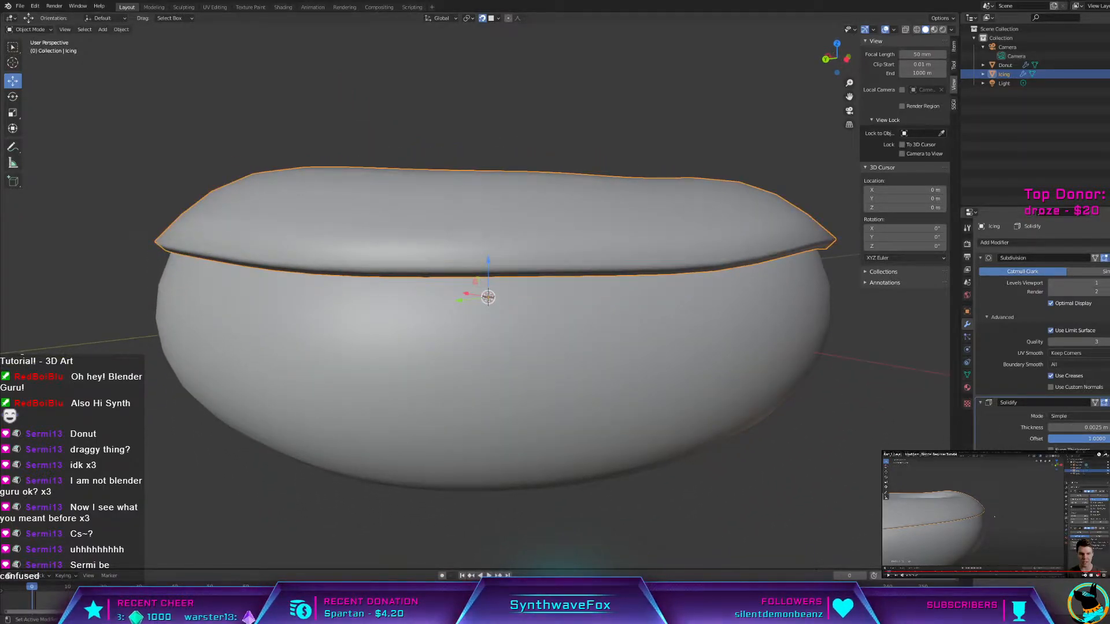
pyautogui.moveTo(717, 315); pyautogui.dragTo(741, 315, button='middle')
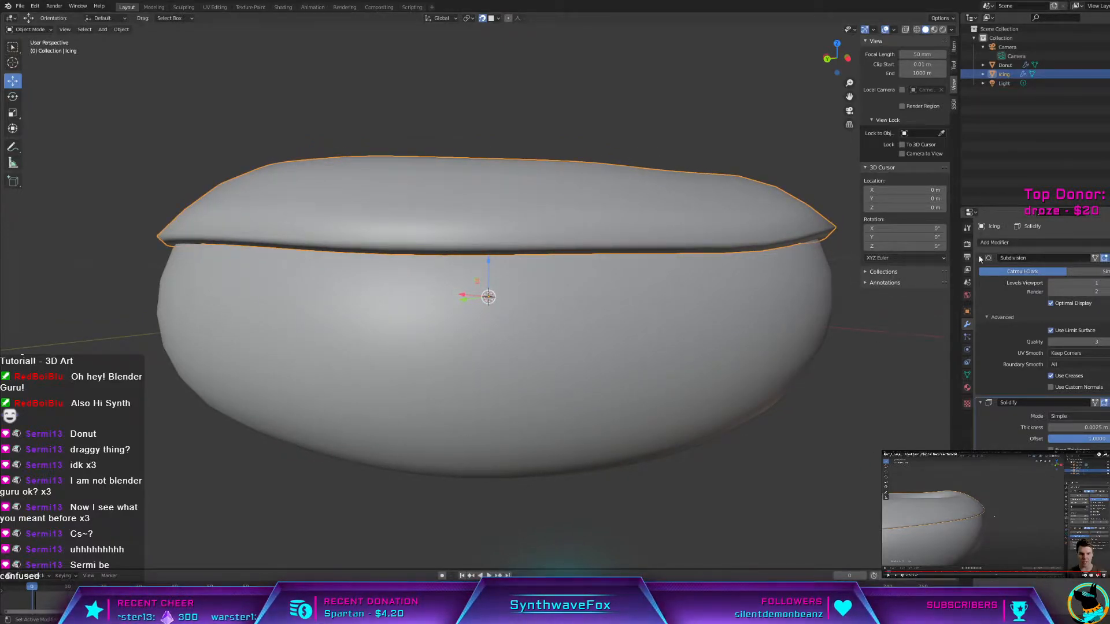
pyautogui.moveTo(1109, 258); pyautogui.dragTo(1108, 436)
pyautogui.moveTo(543, 341); pyautogui.dragTo(654, 331, button='middle')
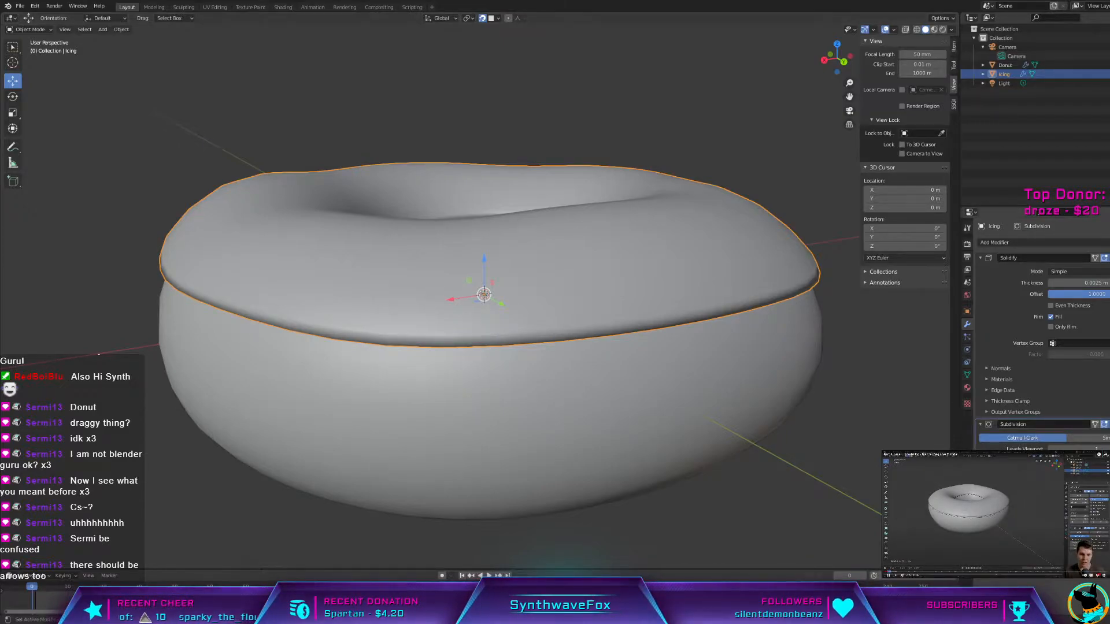
# Step: Enter Edit Mode on the icing and turn off the Solidify modifier's display while editing
pyautogui.click(609, 397)
pyautogui.press('Tab')
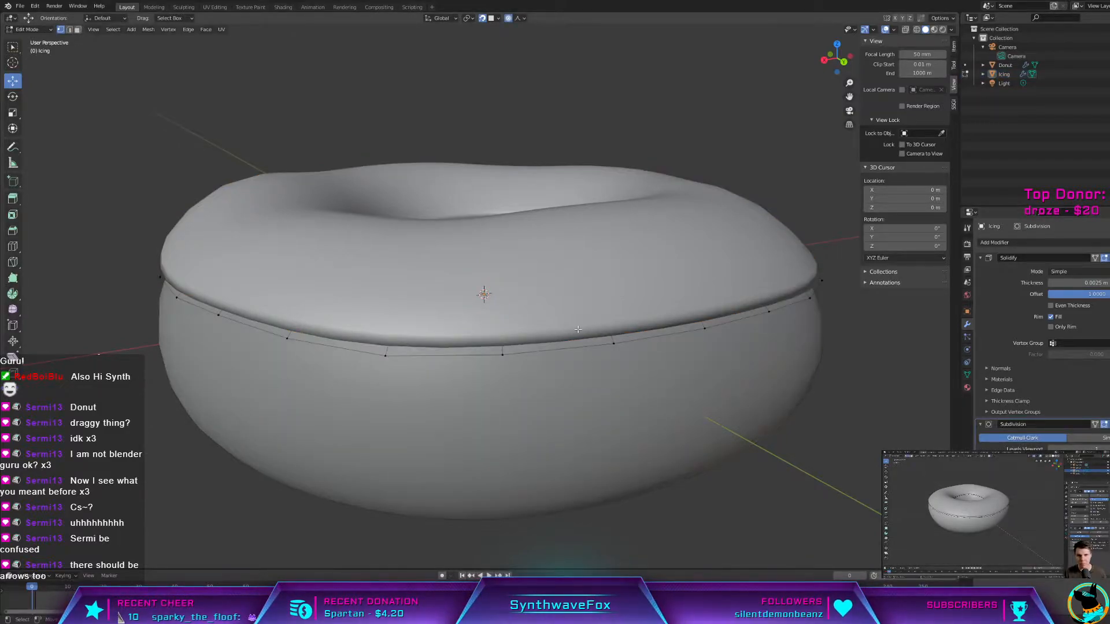
pyautogui.press('Tab')
pyautogui.click(571, 314)
pyautogui.press('Tab')
pyautogui.moveTo(789, 408); pyautogui.dragTo(832, 396, button='middle')
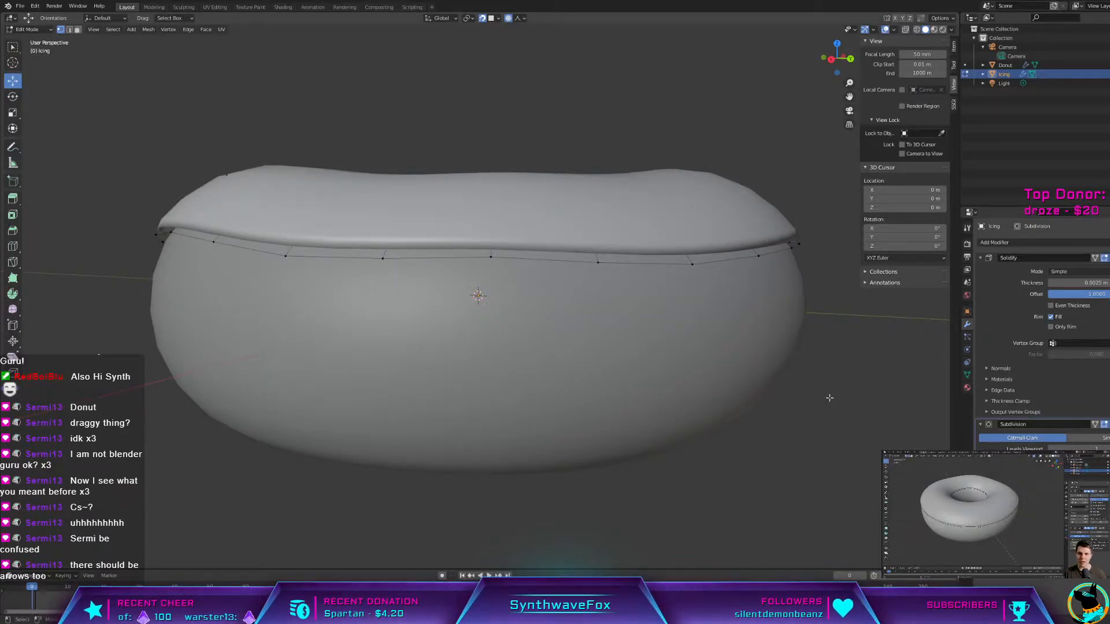
pyautogui.click(1104, 258)
pyautogui.moveTo(579, 351); pyautogui.dragTo(690, 410, button='middle')
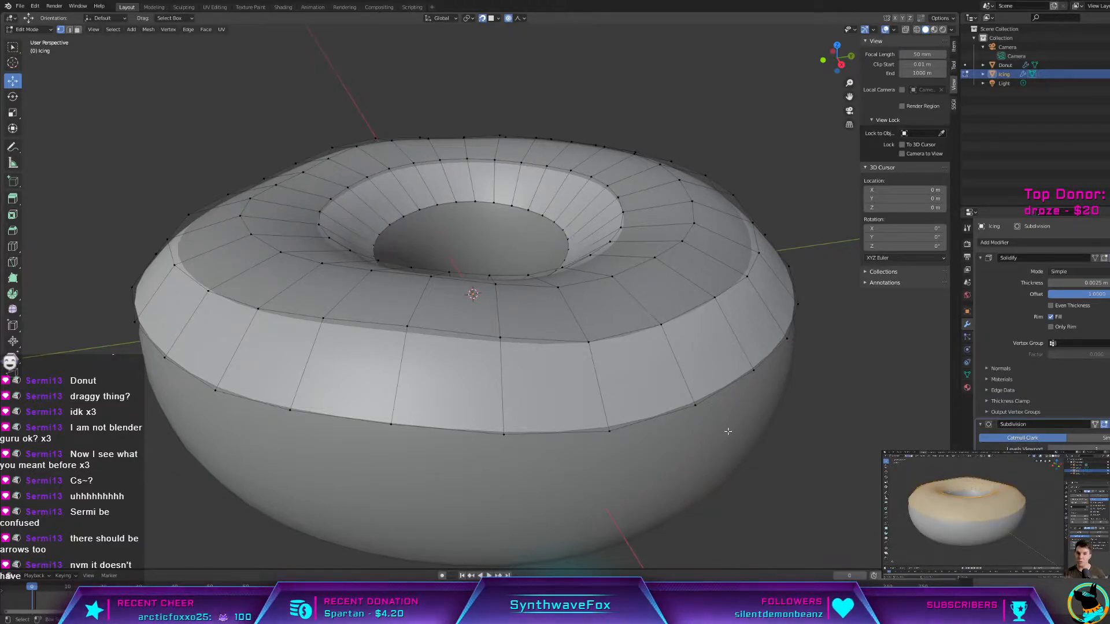
# Step: Select the whole icing mesh and subdivide it once
pyautogui.press('a')
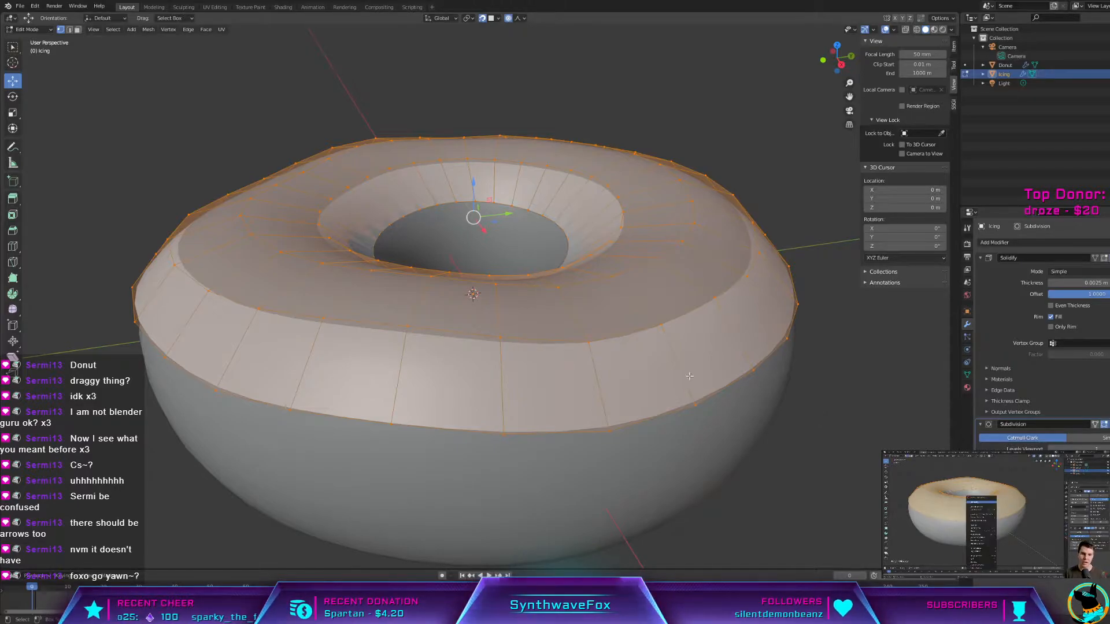
pyautogui.rightClick(659, 367)
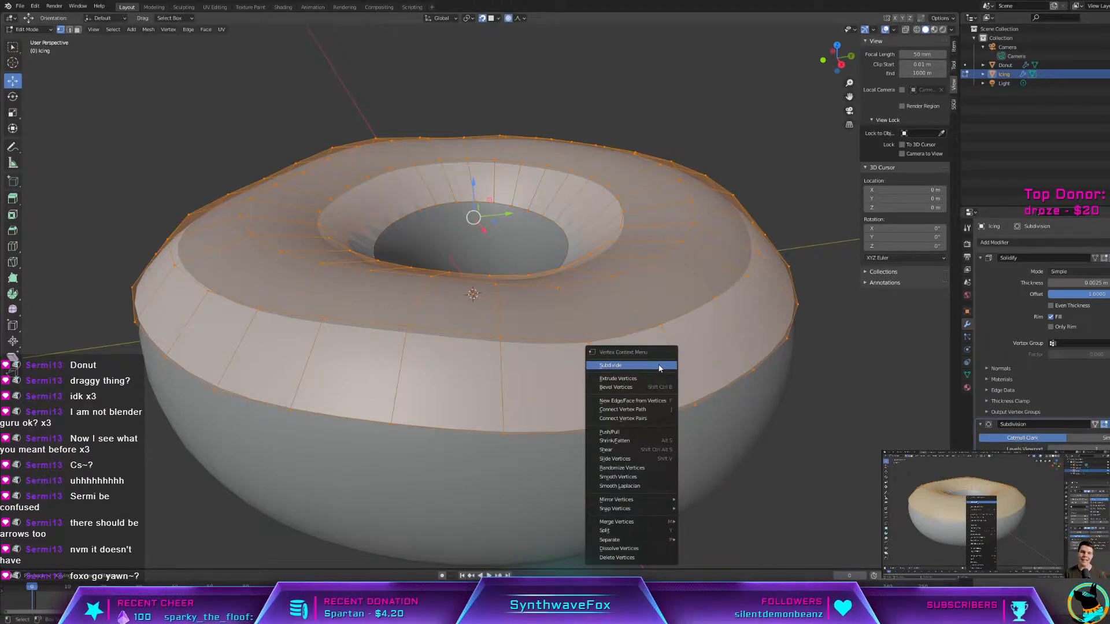
pyautogui.click(660, 366)
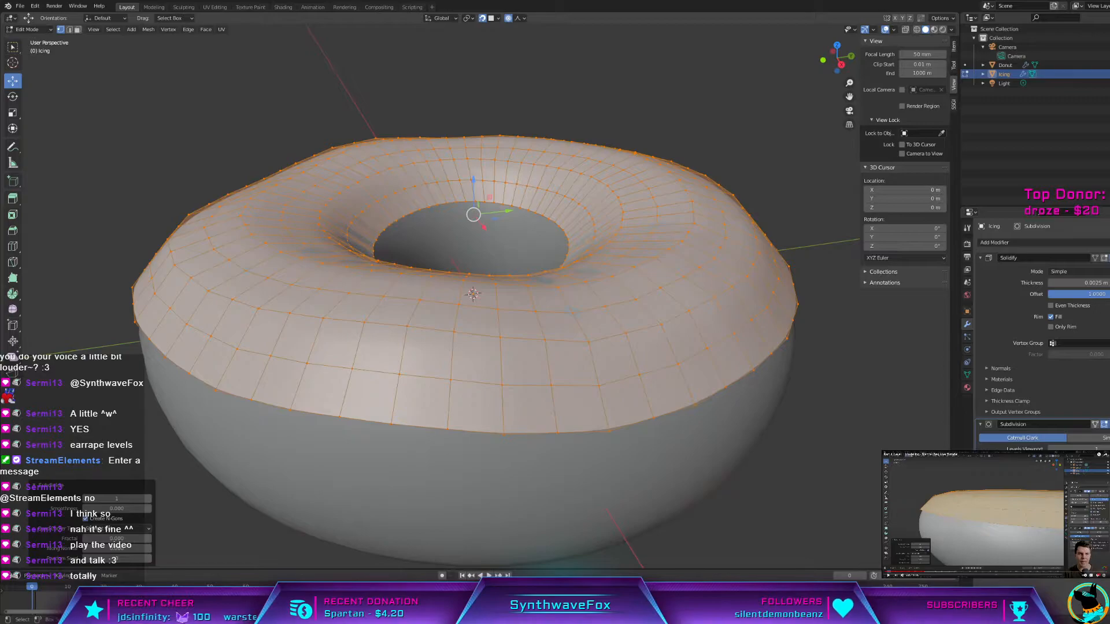
pyautogui.moveTo(785, 202); pyautogui.dragTo(783, 243, button='middle')
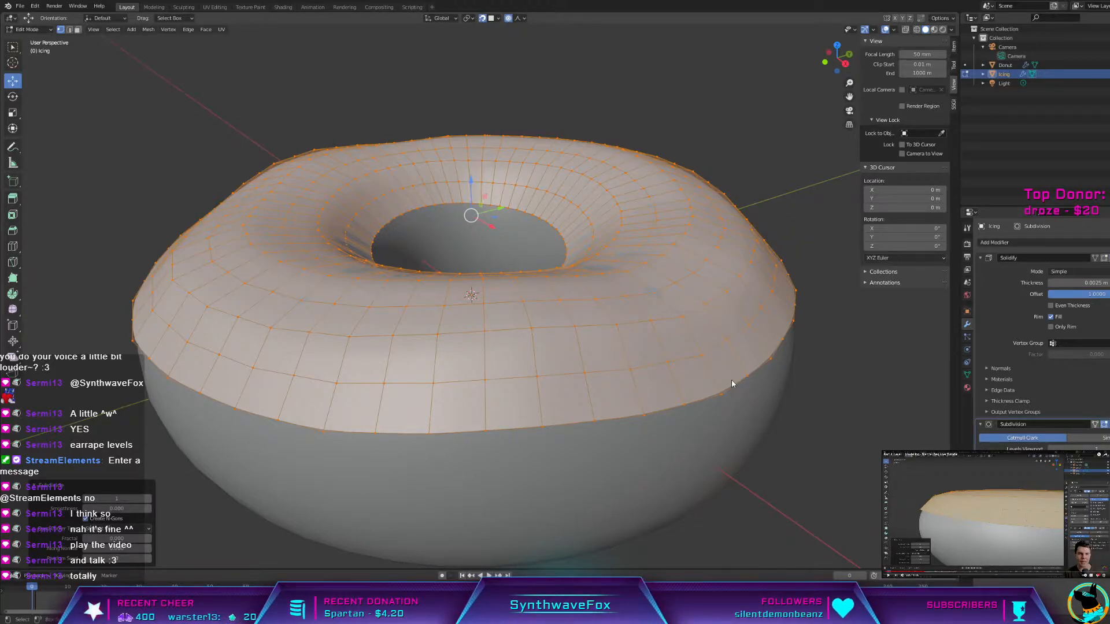
pyautogui.moveTo(545, 359); pyautogui.dragTo(553, 365, button='middle')
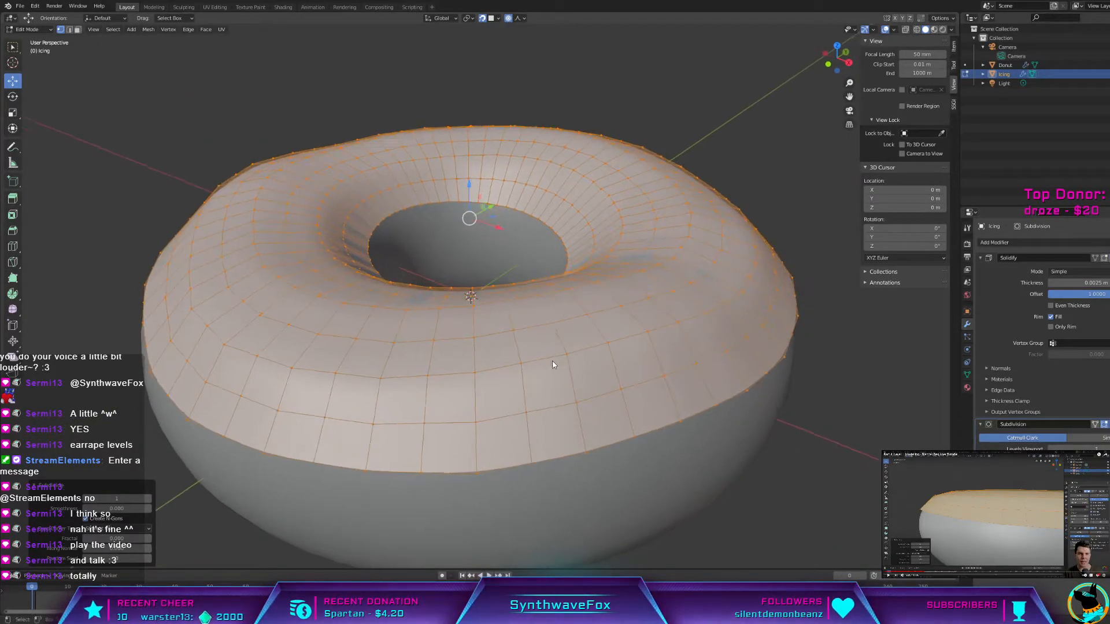
pyautogui.press('space')
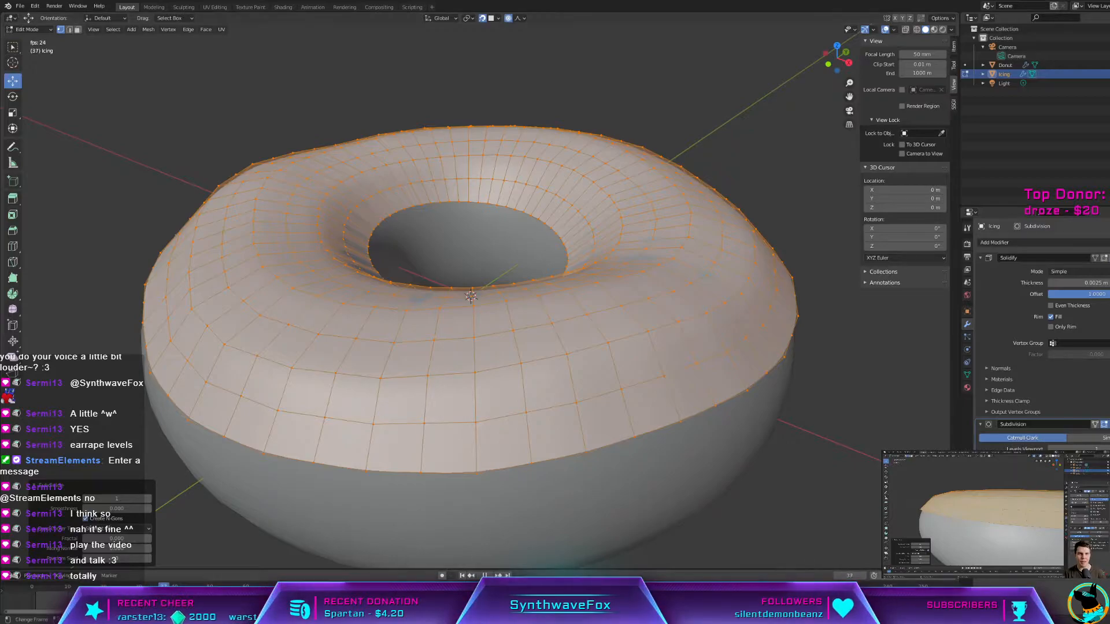
pyautogui.press('space')
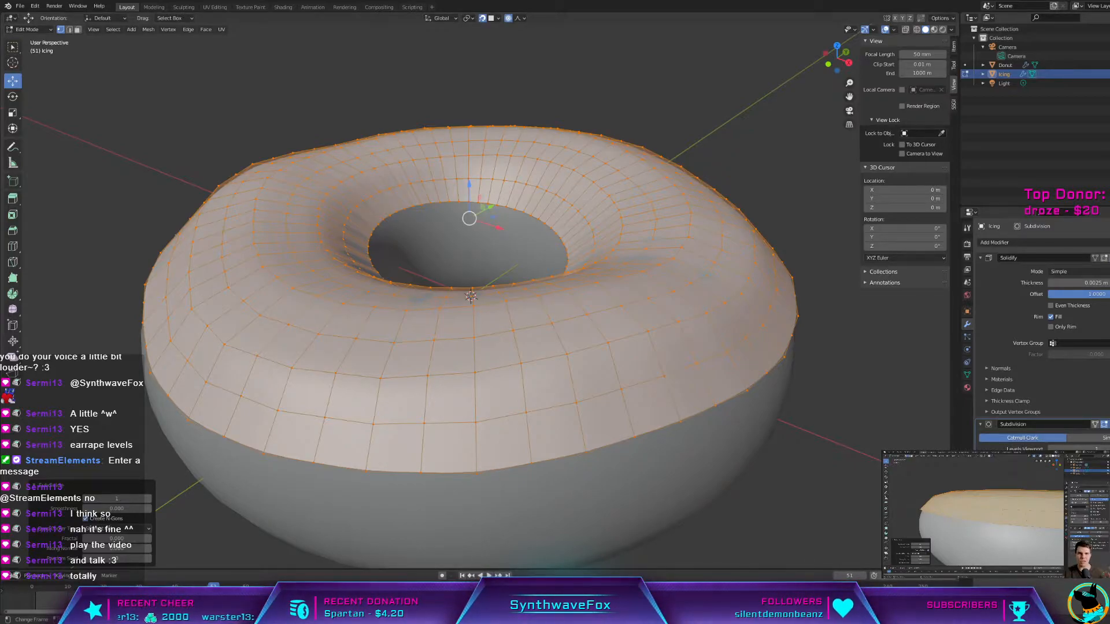
# Step: Increase the smoothness of the icing's subdivide operation
pyautogui.moveTo(780, 380); pyautogui.dragTo(763, 373, button='middle')
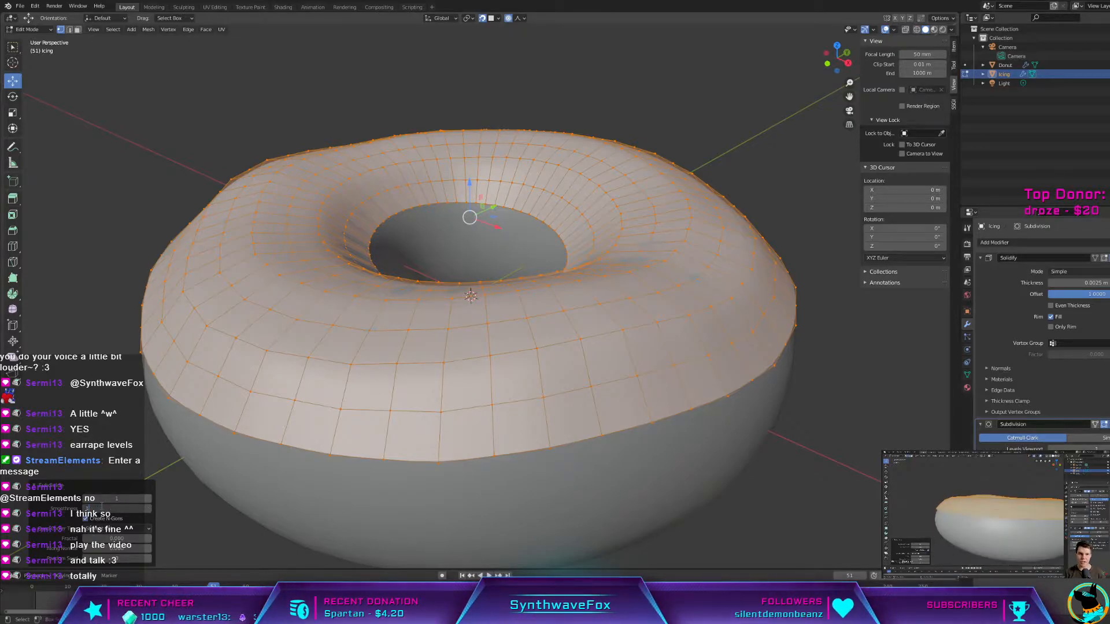
pyautogui.press('Return')
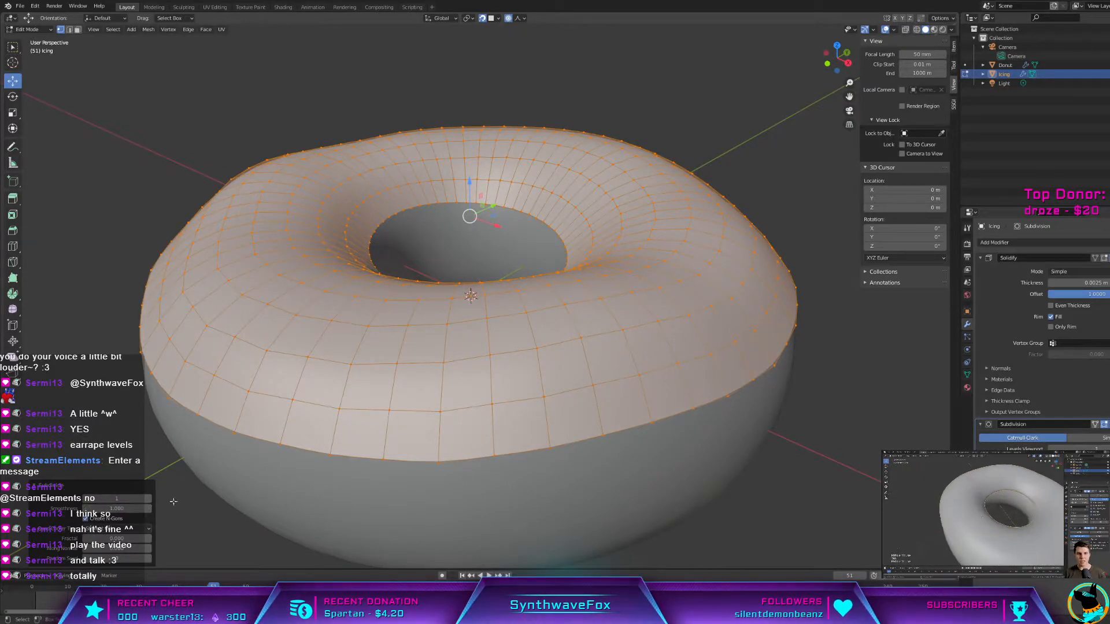
# Step: Leave Edit Mode and inspect the icing's outer edge against the donut from the side
pyautogui.press('Tab')
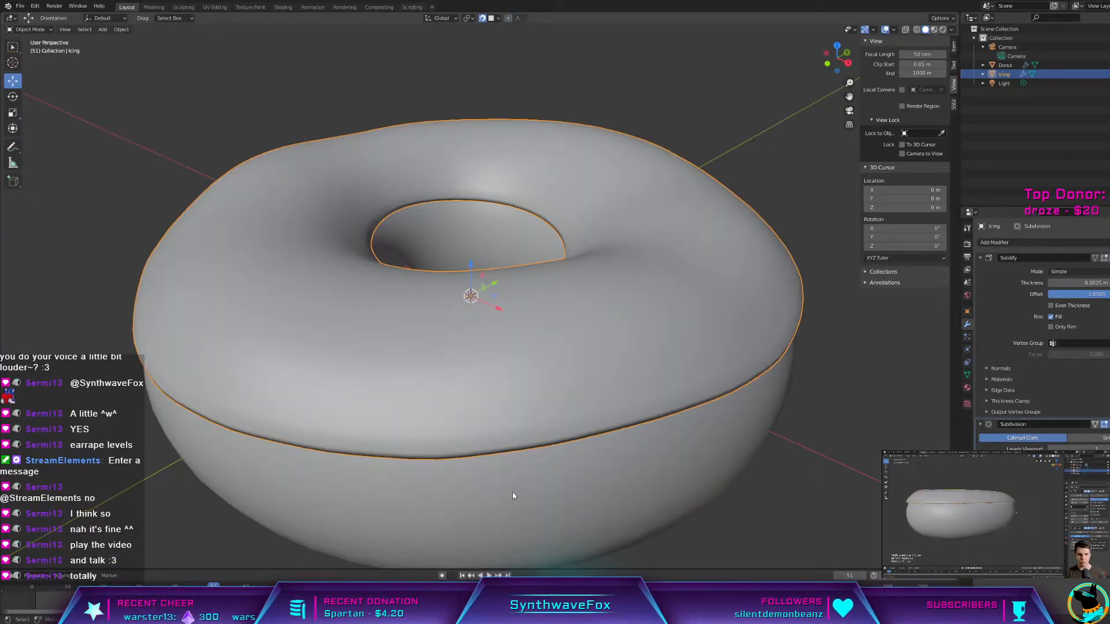
pyautogui.moveTo(653, 520); pyautogui.dragTo(659, 476, button='middle')
pyautogui.click(795, 522)
pyautogui.moveTo(795, 525); pyautogui.dragTo(780, 542, button='middle')
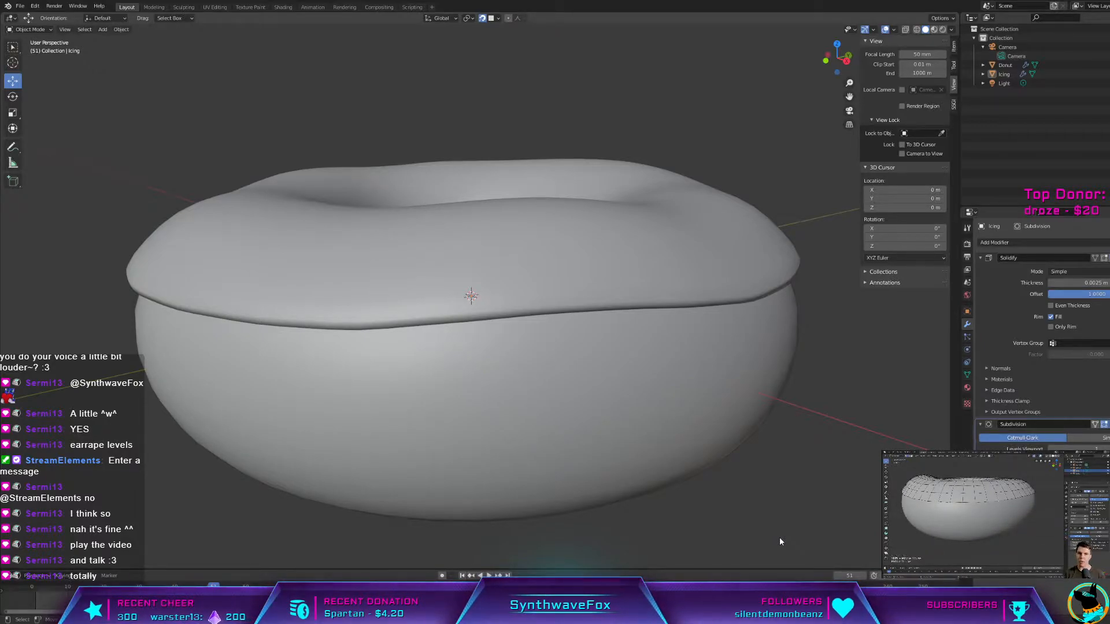
# Step: Select the icing object and turn on proportional editing with the Smooth falloff
pyautogui.click(557, 294)
pyautogui.click(864, 427)
pyautogui.click(537, 305)
pyautogui.moveTo(540, 304); pyautogui.dragTo(667, 317, button='middle')
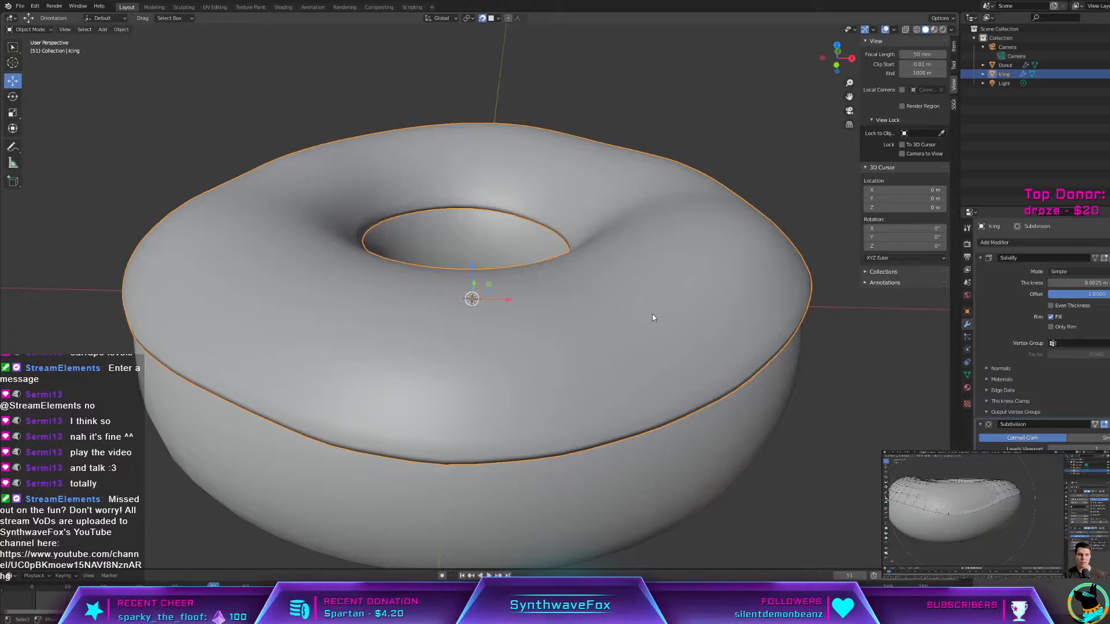
pyautogui.click(509, 18)
pyautogui.click(519, 18)
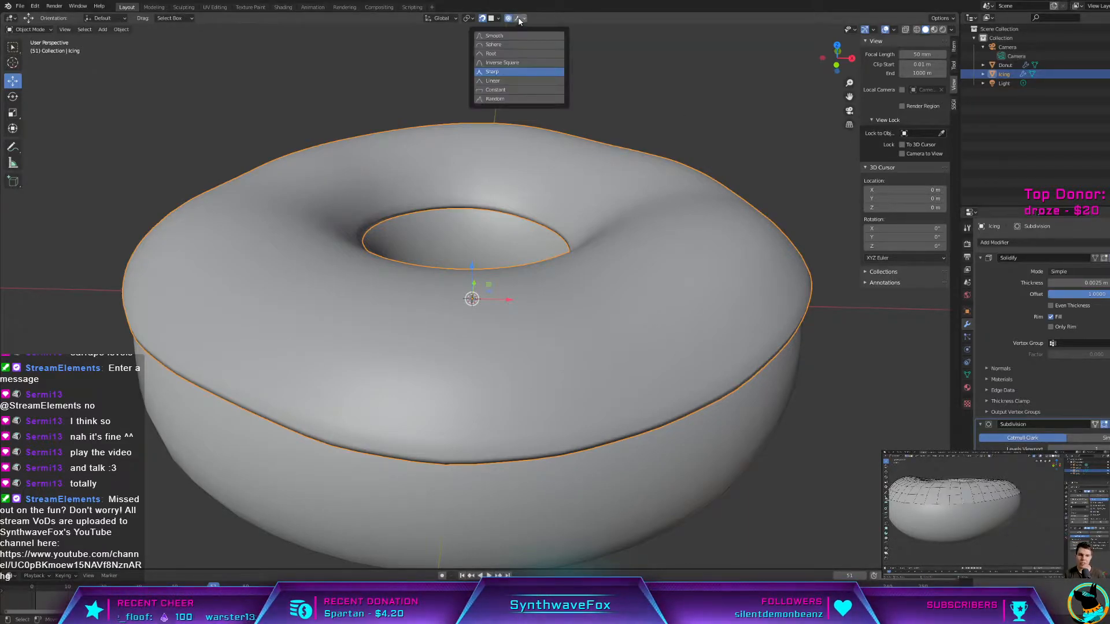
pyautogui.click(515, 35)
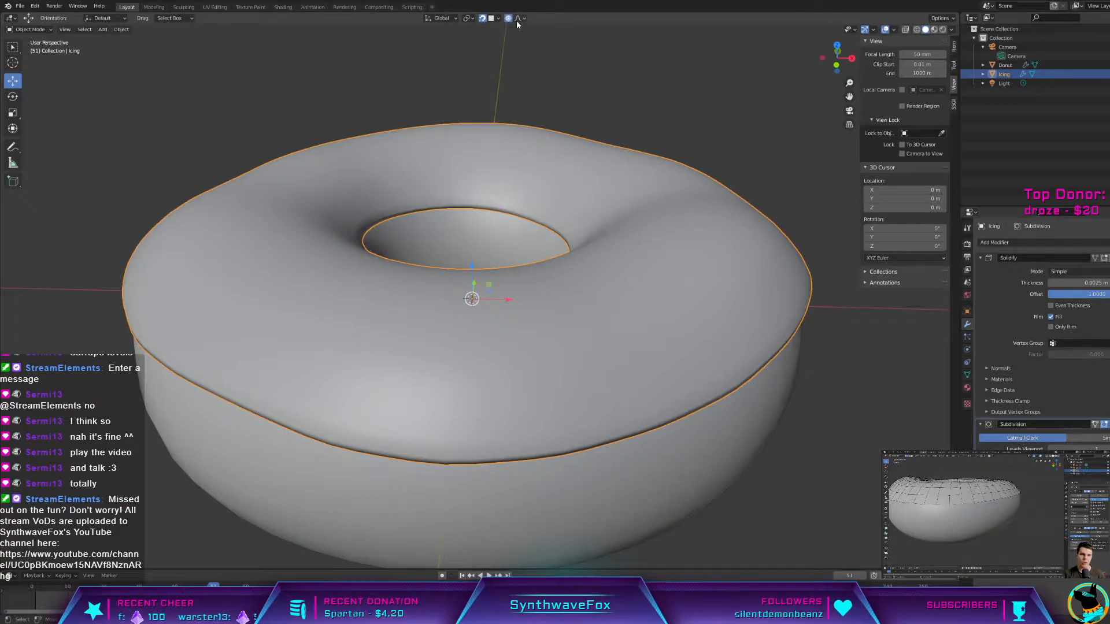
# Step: Enter Edit Mode on the icing, switch to the selection tool and select the entire outer edge loop
pyautogui.press('Tab')
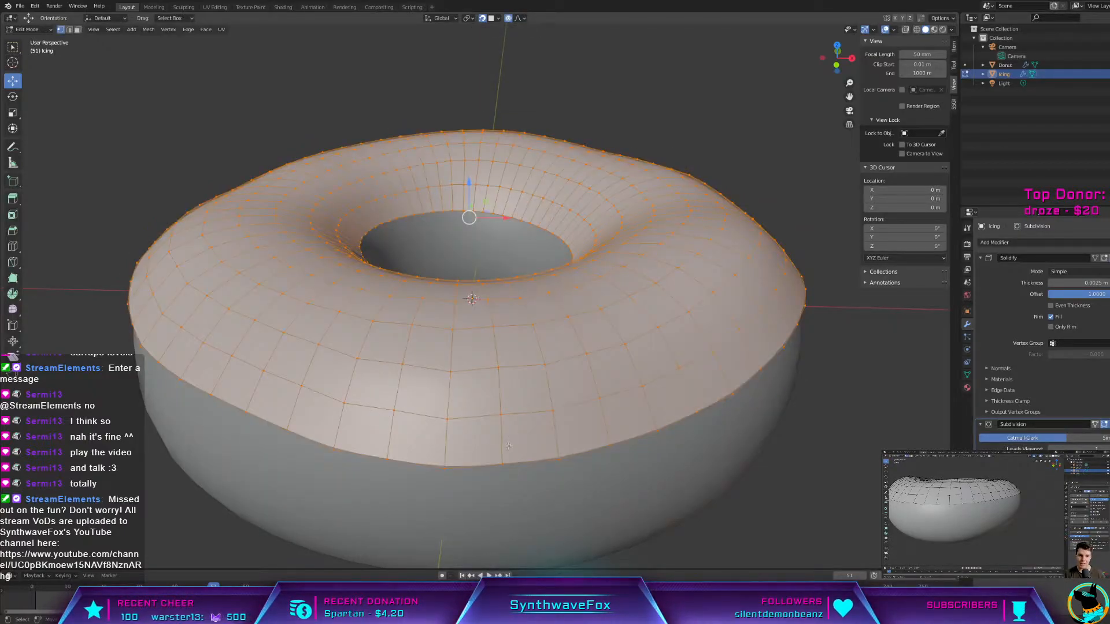
pyautogui.click(500, 461)
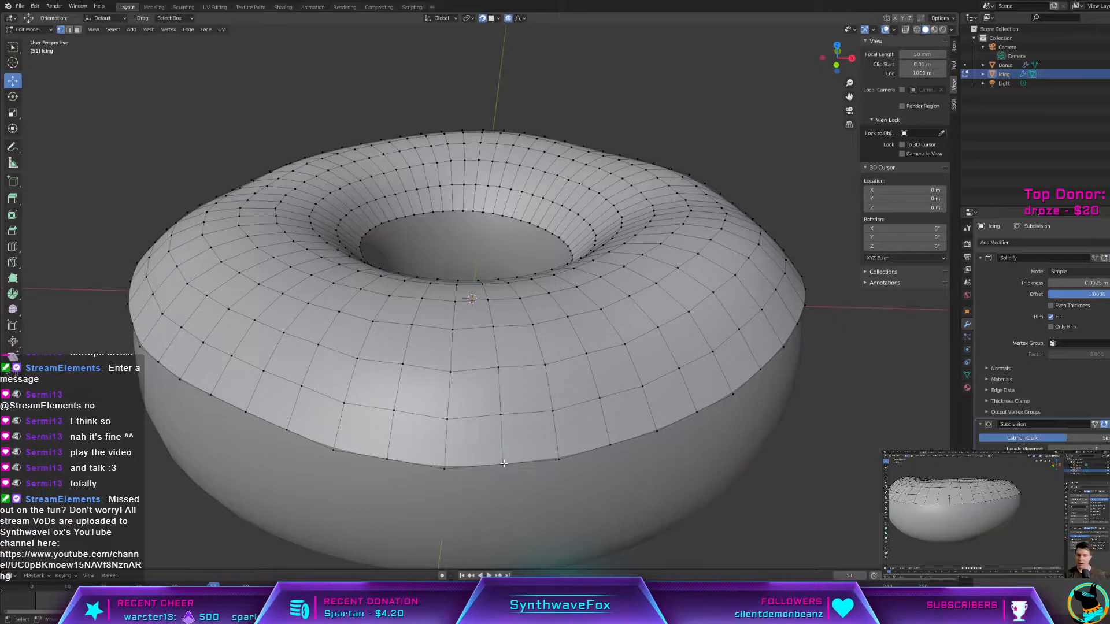
pyautogui.moveTo(710, 431); pyautogui.dragTo(690, 421, button='middle')
pyautogui.click(11, 48)
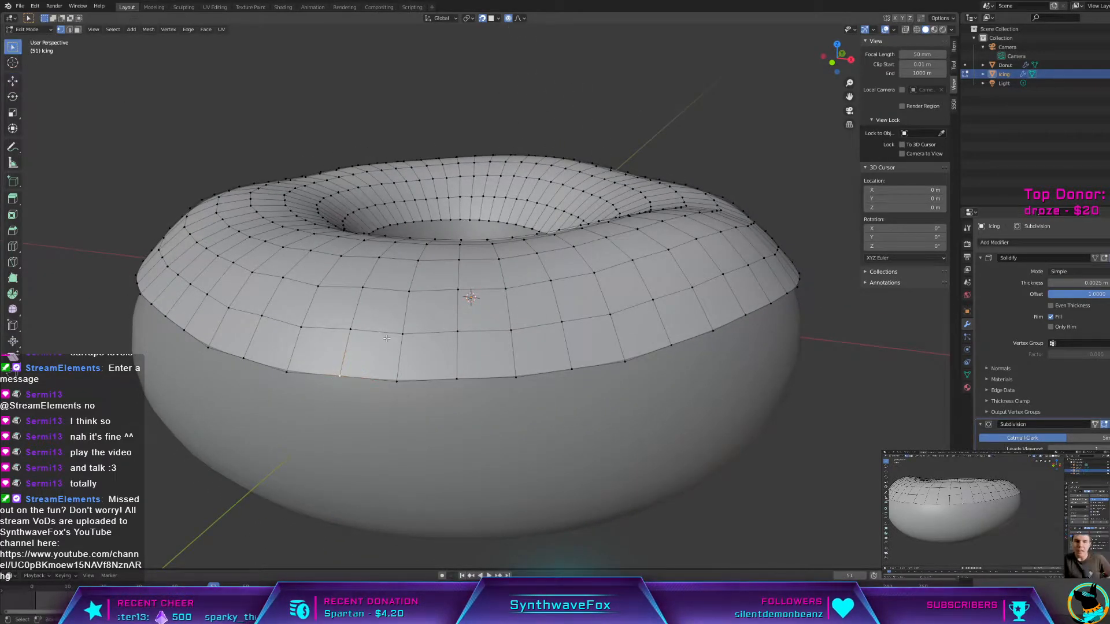
pyautogui.click(455, 382)
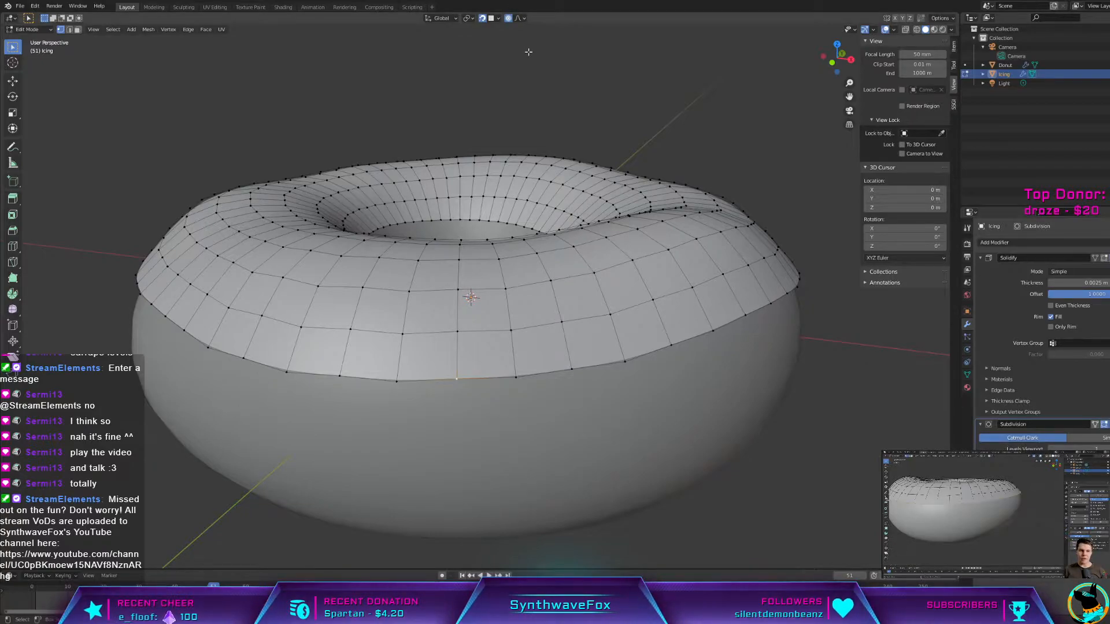
pyautogui.keyDown('alt'); pyautogui.click(522, 376); pyautogui.keyUp('alt')
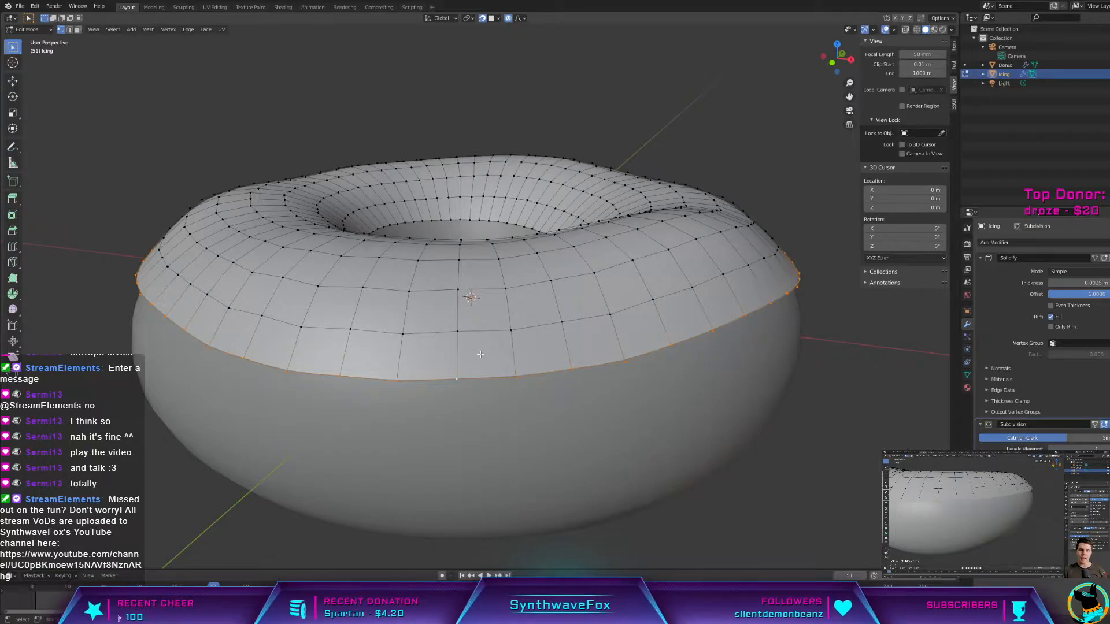
pyautogui.keyDown('alt'); pyautogui.click(457, 331); pyautogui.keyUp('alt')
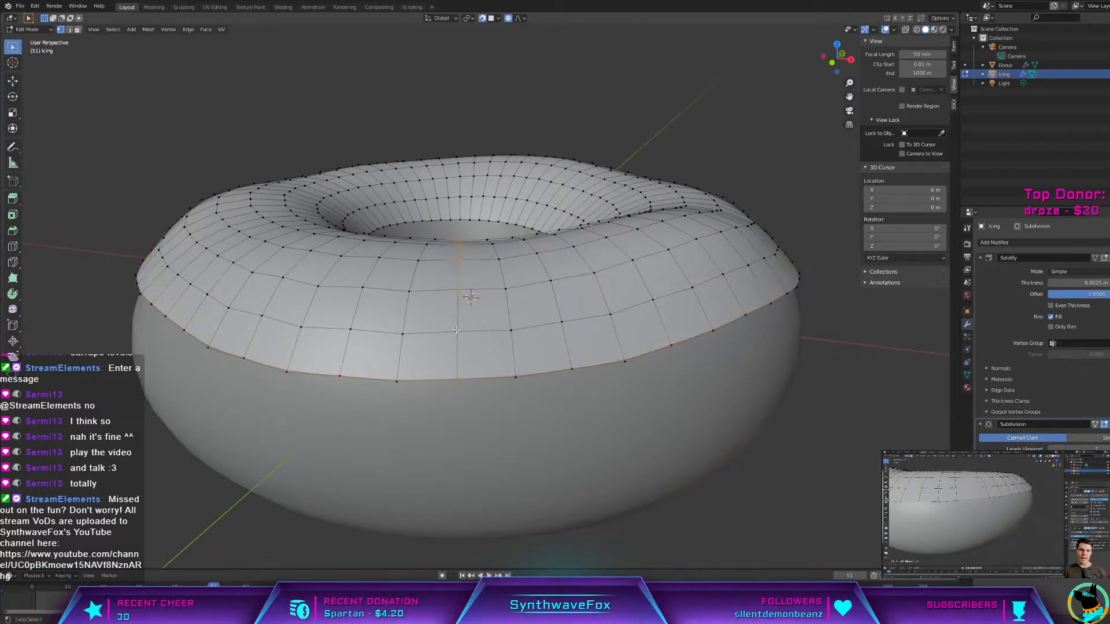
pyautogui.keyDown('alt'); pyautogui.click(452, 381); pyautogui.keyUp('alt')
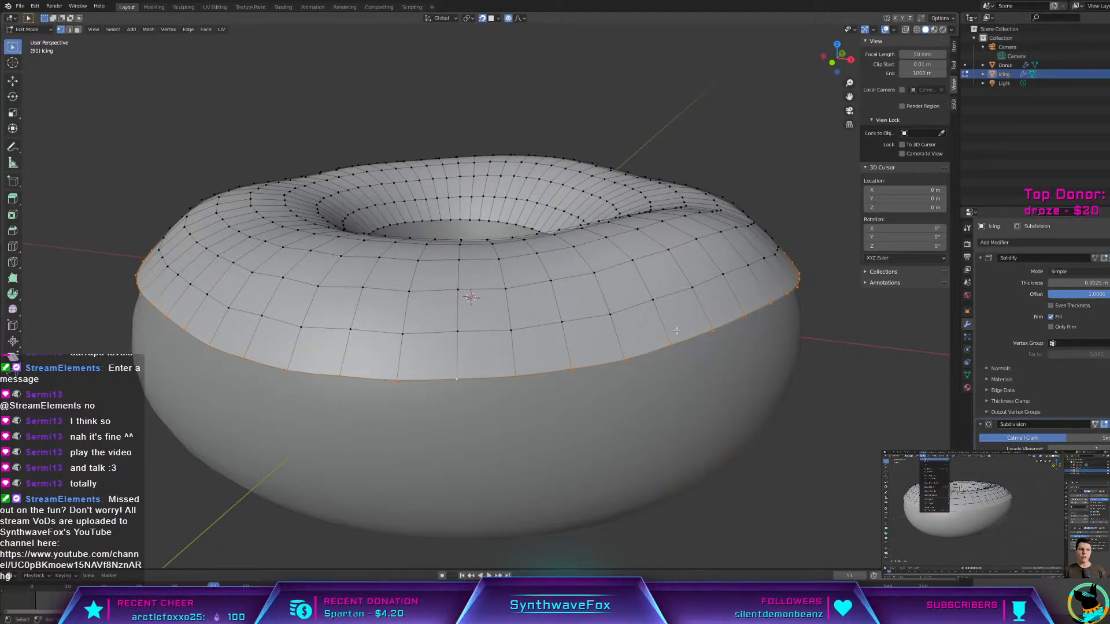
# Step: Invert the selection and hide the rest of the icing, leaving only its outer edge loop
pyautogui.hotkey('ctrl', 'i')
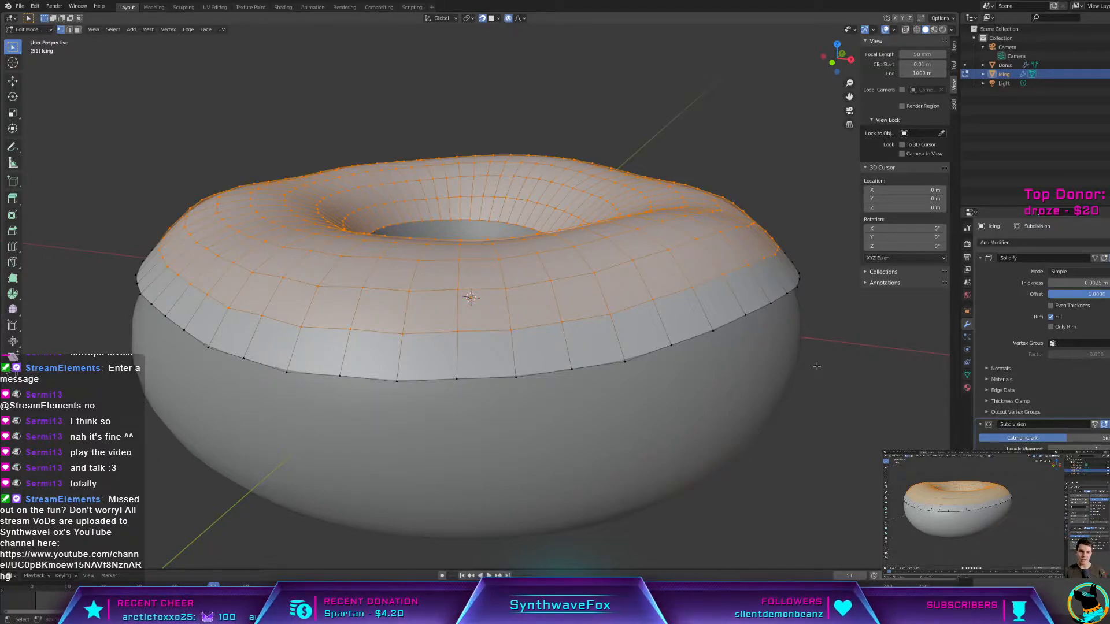
pyautogui.press('x')
pyautogui.click(817, 366)
pyautogui.moveTo(817, 366); pyautogui.dragTo(826, 338, button='middle')
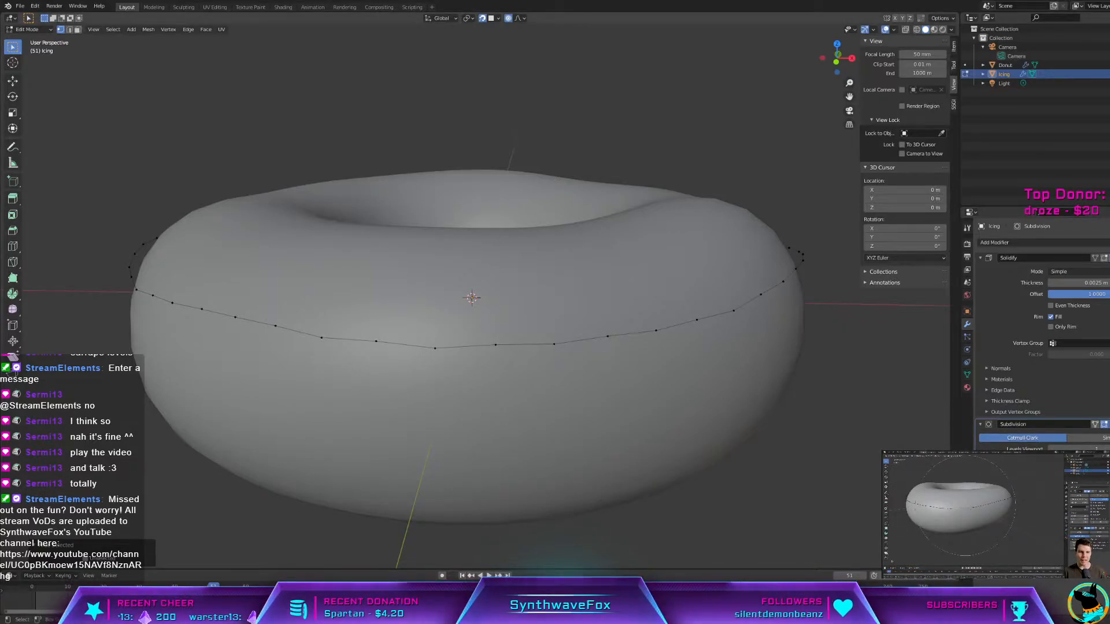
# Step: Select a single vertex at the front of the icing's outer edge loop
pyautogui.click(435, 348)
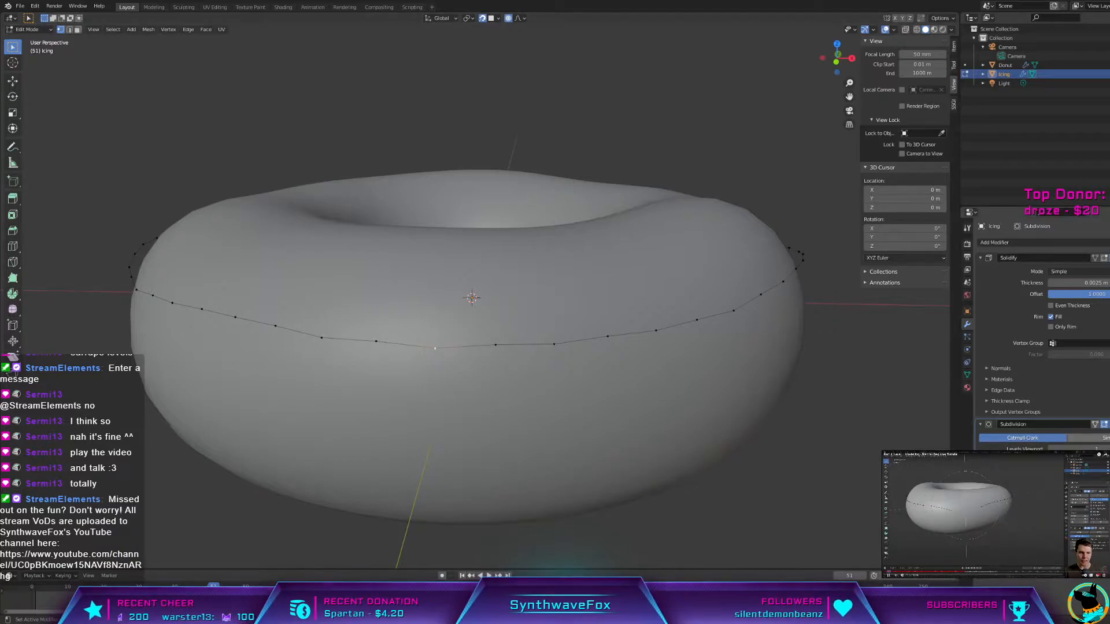
pyautogui.click(990, 506)
pyautogui.click(990, 505)
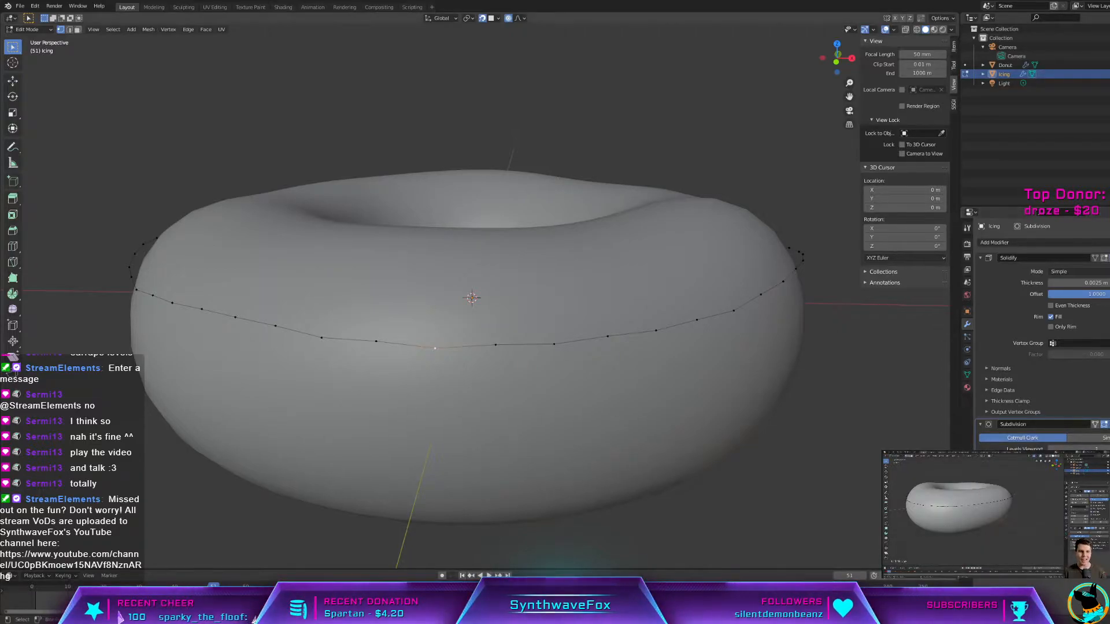
pyautogui.moveTo(463, 341); pyautogui.dragTo(486, 333, button='middle')
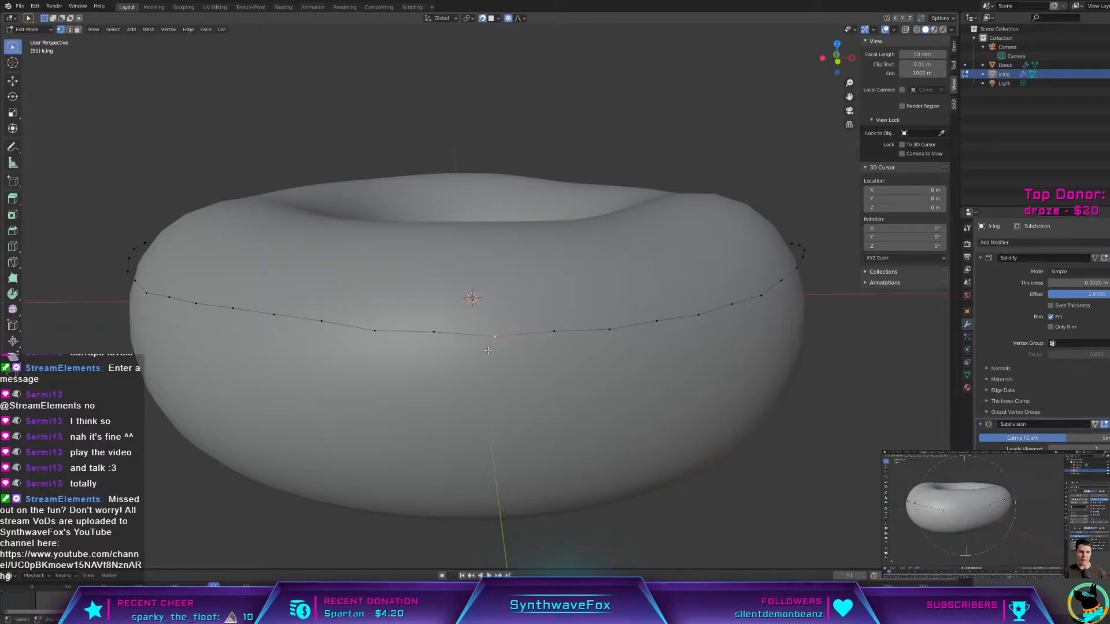
pyautogui.press('g')
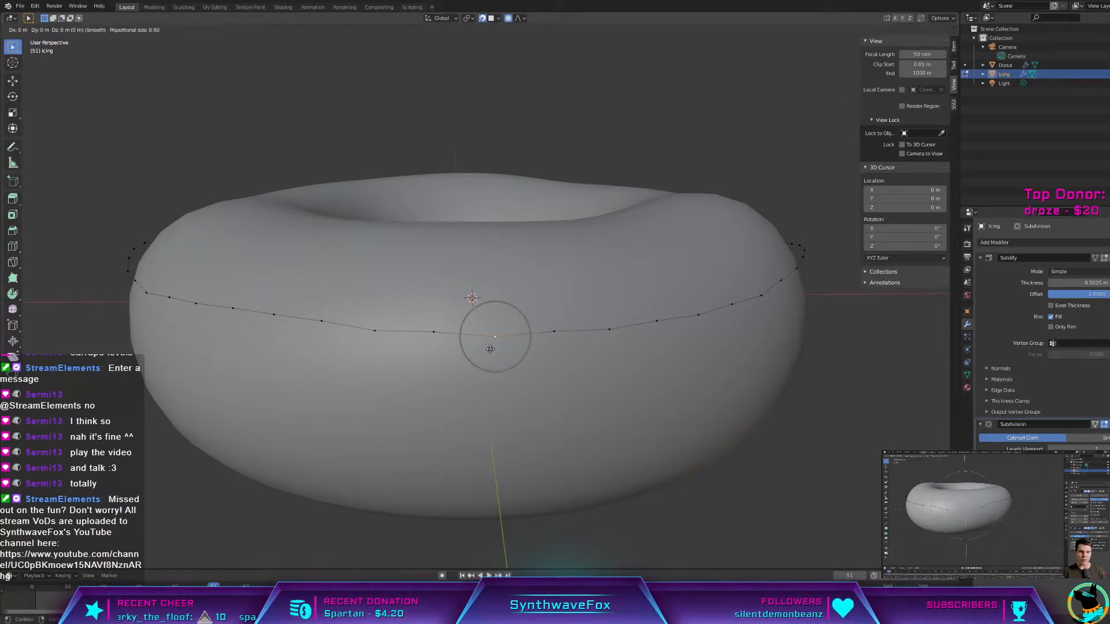
pyautogui.press('z')
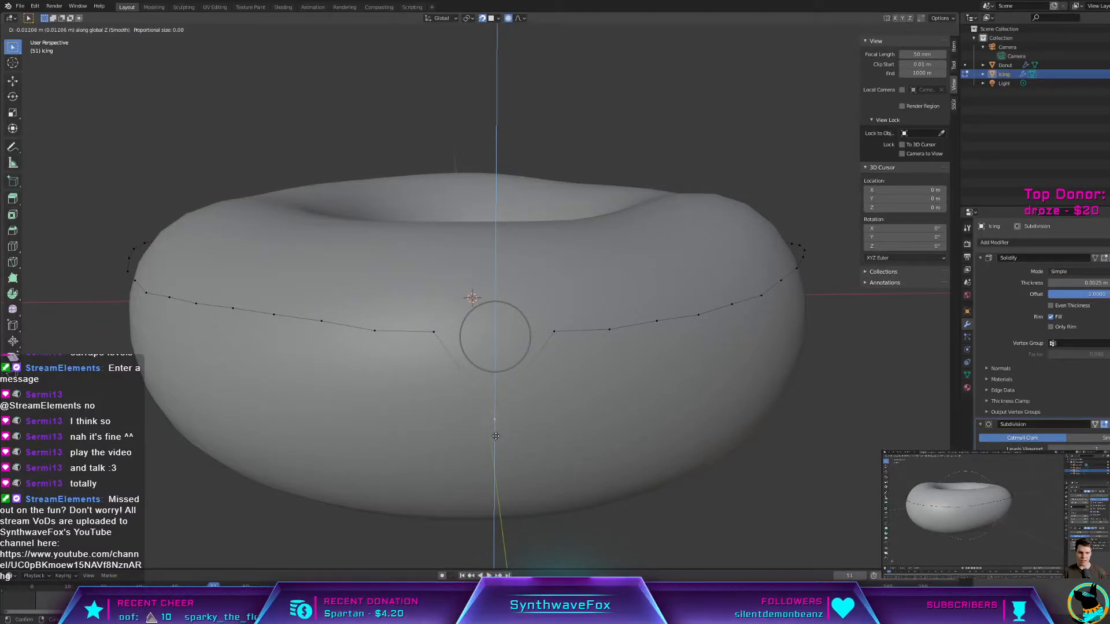
pyautogui.rightClick(497, 462)
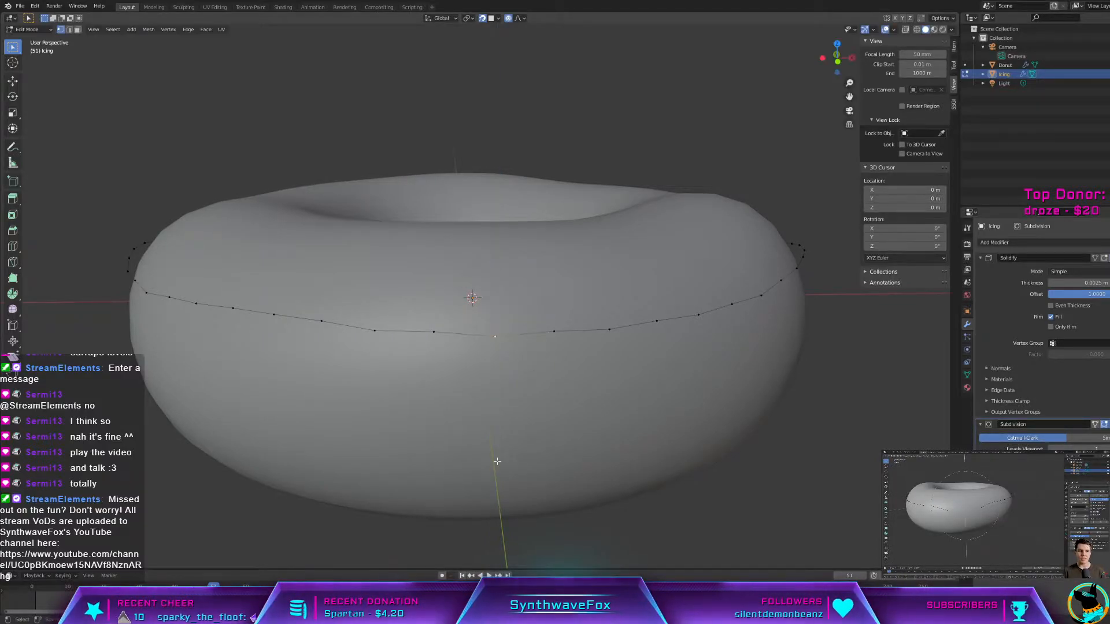
pyautogui.press('z')
pyautogui.rightClick(505, 386)
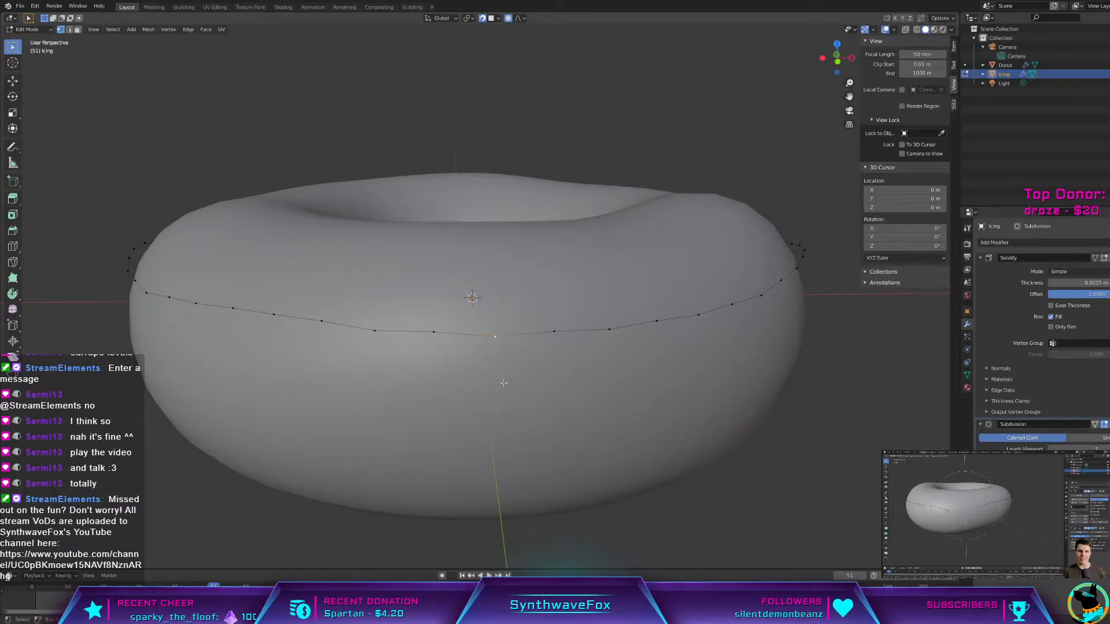
pyautogui.press('g')
pyautogui.rightClick(504, 442)
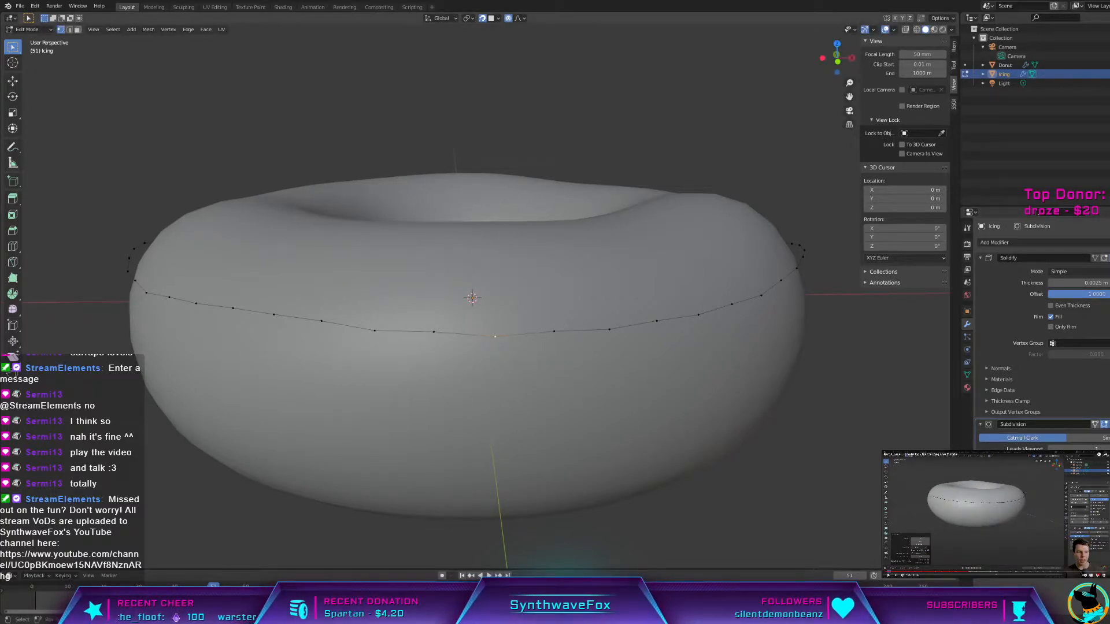
pyautogui.click(509, 18)
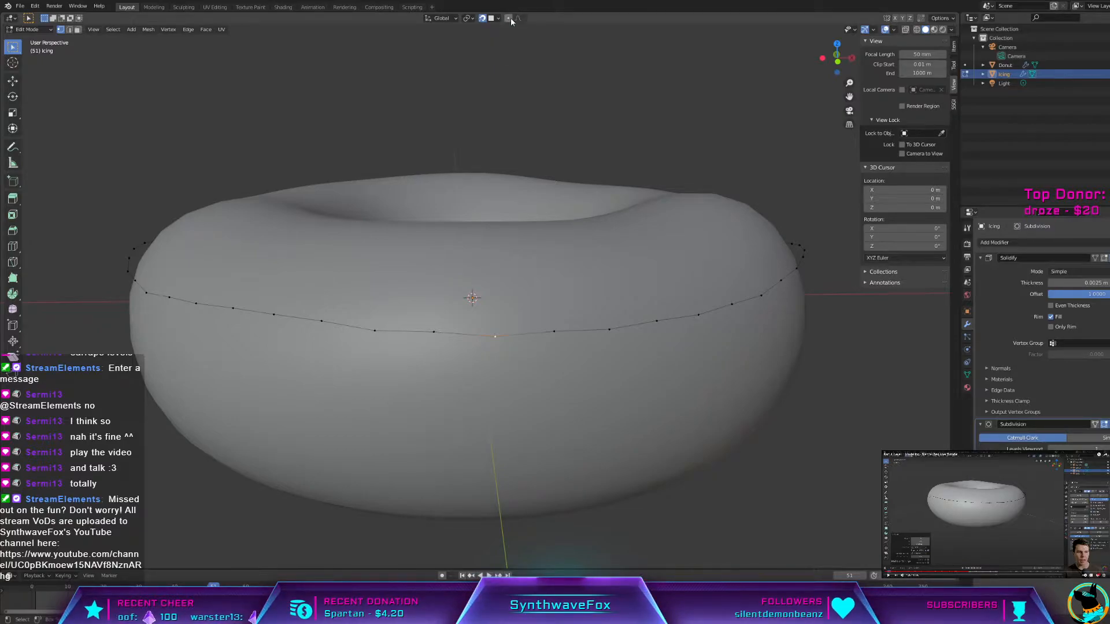
pyautogui.click(508, 18)
pyautogui.press('g')
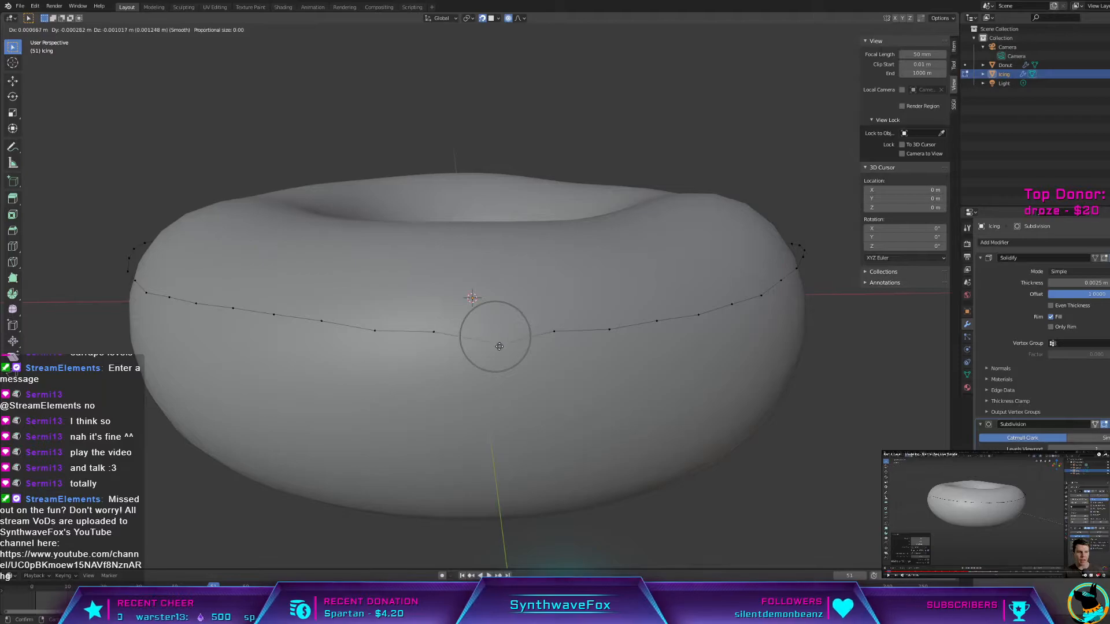
pyautogui.click(499, 347)
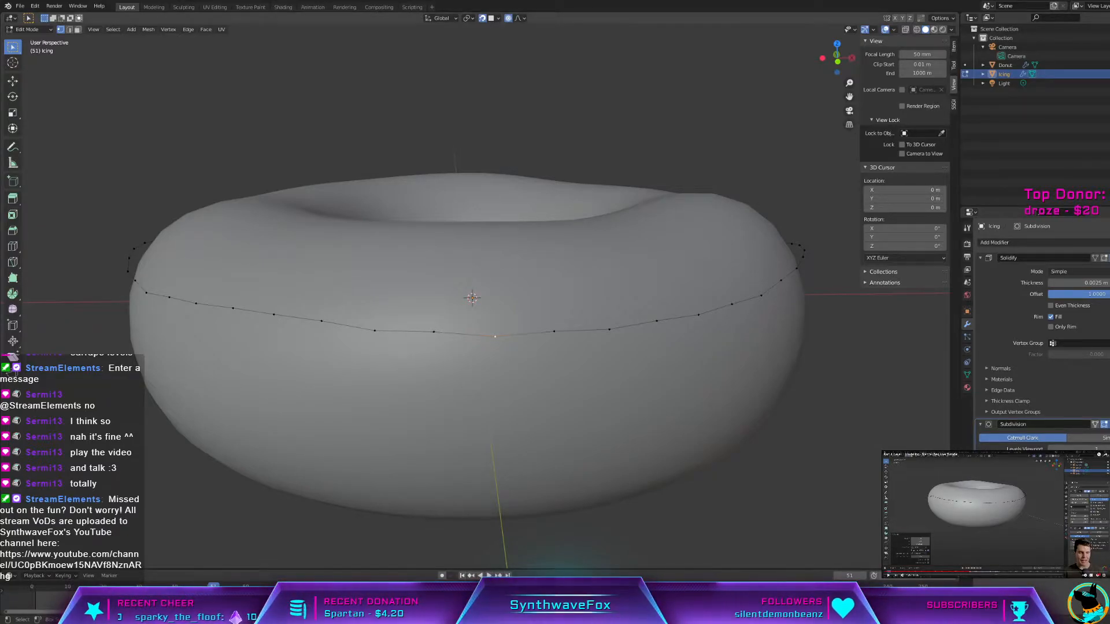
# Step: Enlarge the proportional editing size around the selected edge vertex to 0.01 and cancel the trial move
pyautogui.click(523, 19)
pyautogui.click(508, 18)
pyautogui.click(524, 19)
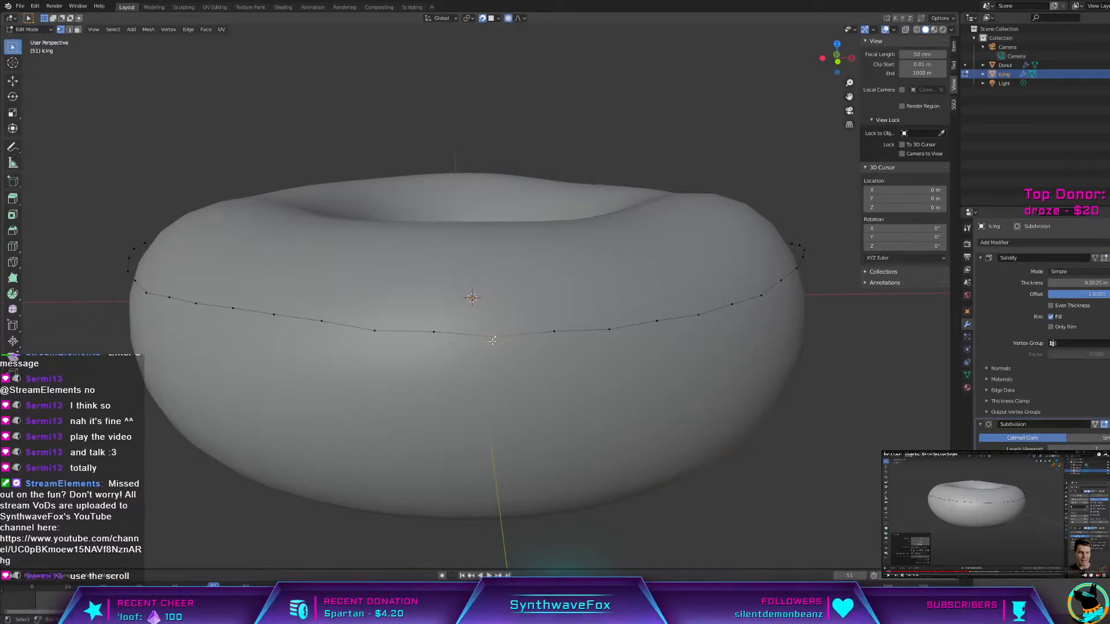
pyautogui.press('g')
pyautogui.scroll(-5, 492, 340)
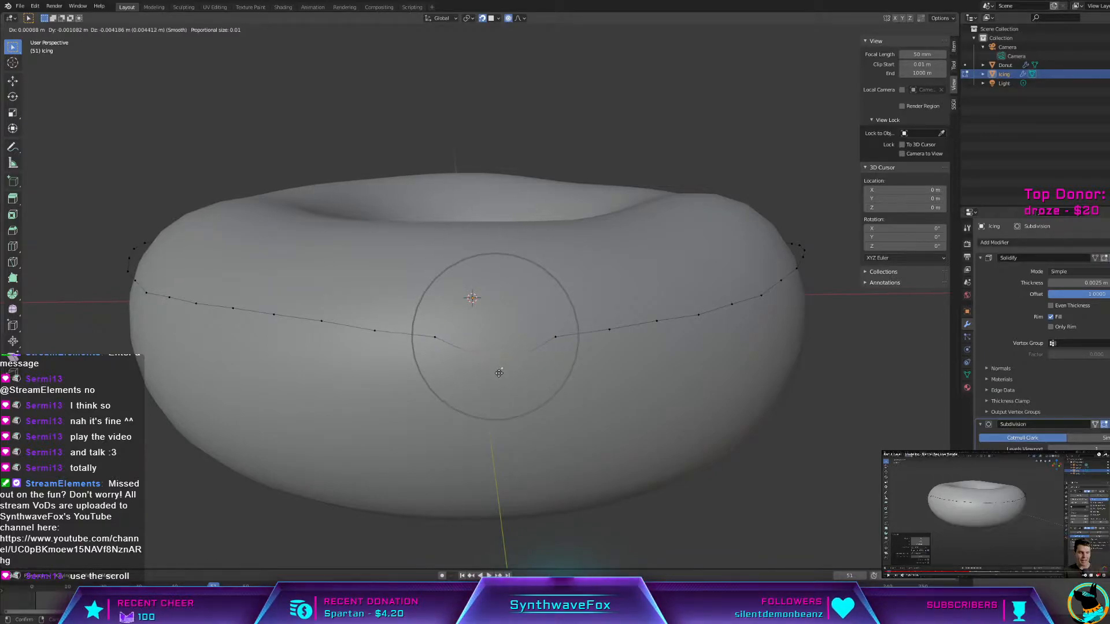
pyautogui.press('Escape')
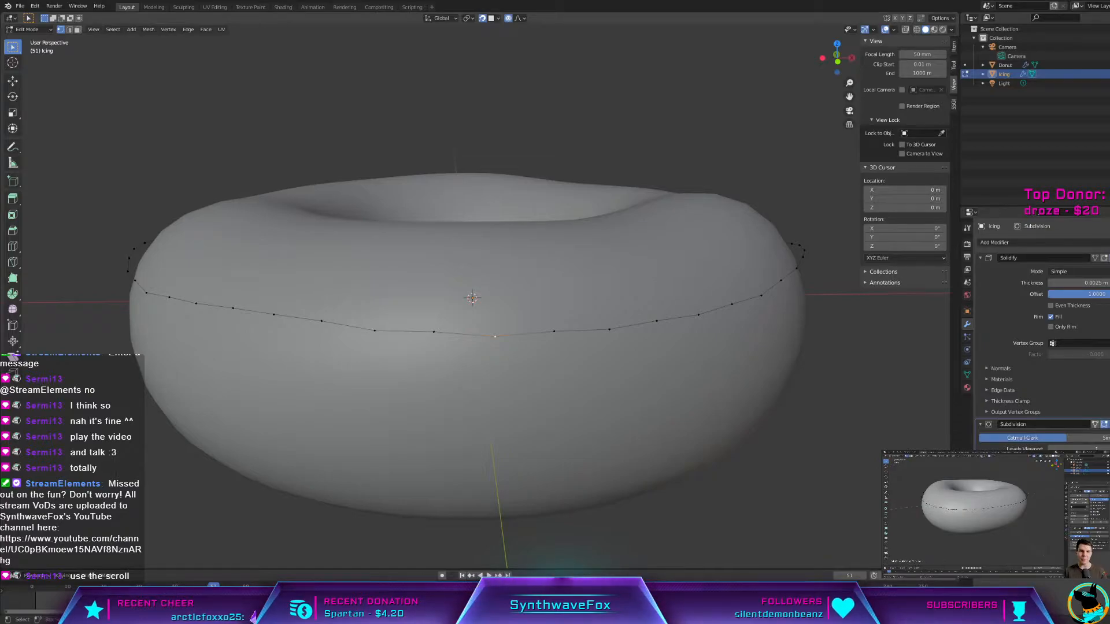
pyautogui.click(498, 18)
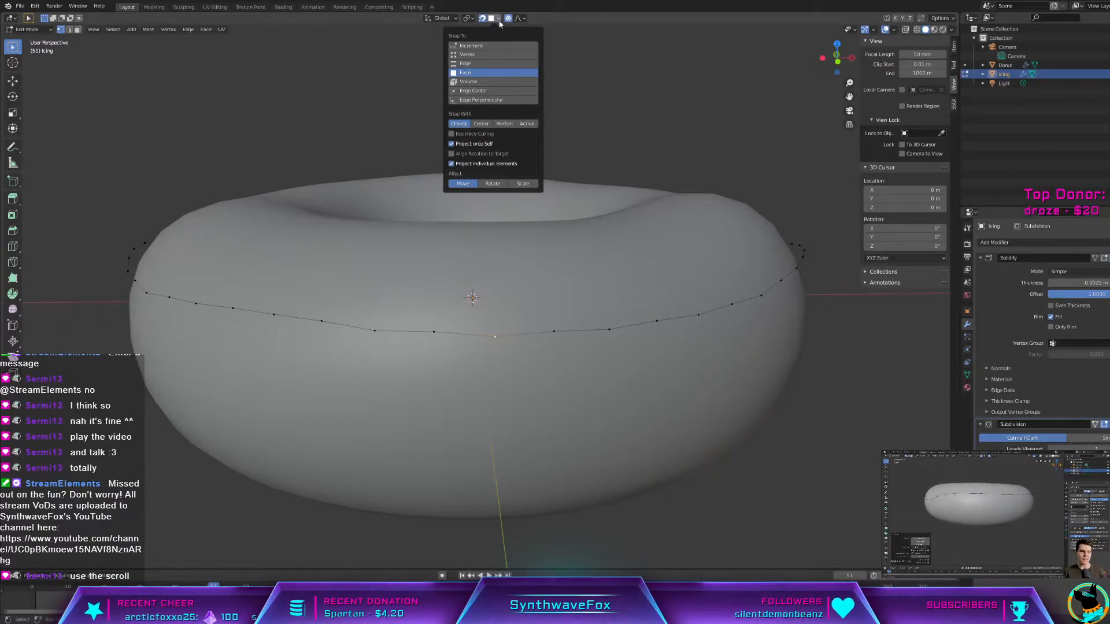
pyautogui.press('g')
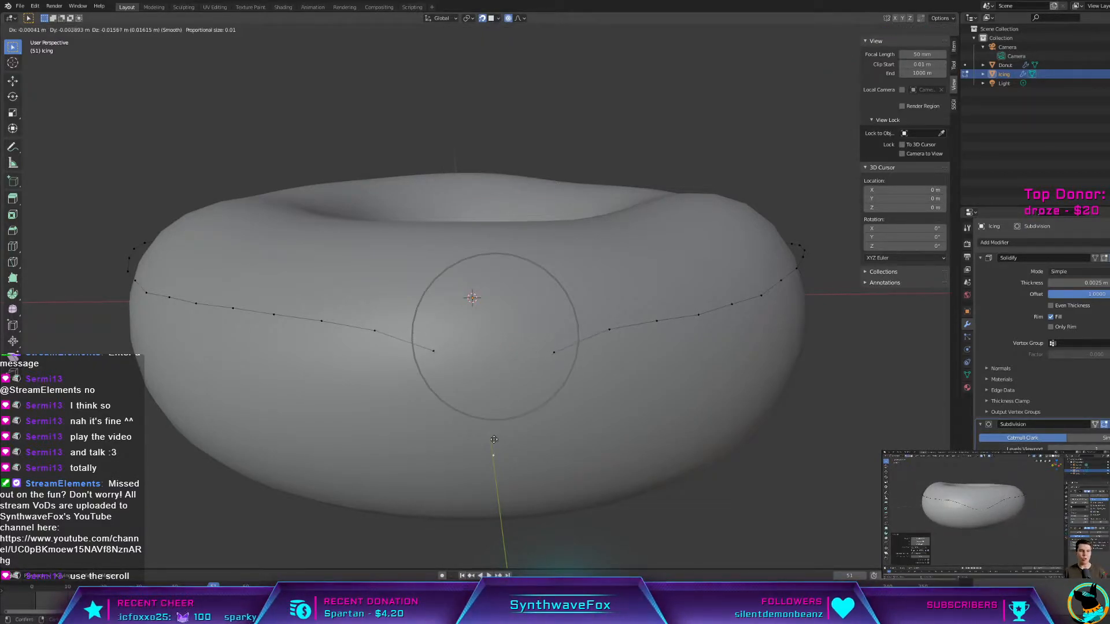
pyautogui.rightClick(499, 464)
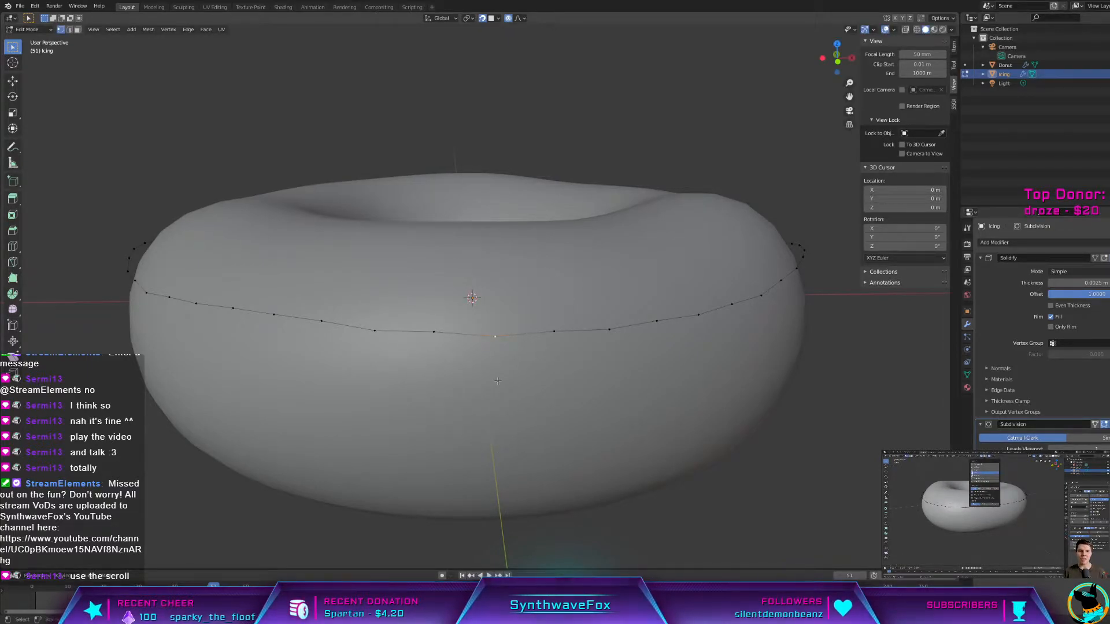
# Step: Pull the selected edge vertex down along the Z axis with proportional editing to form an icing drip
pyautogui.click(495, 18)
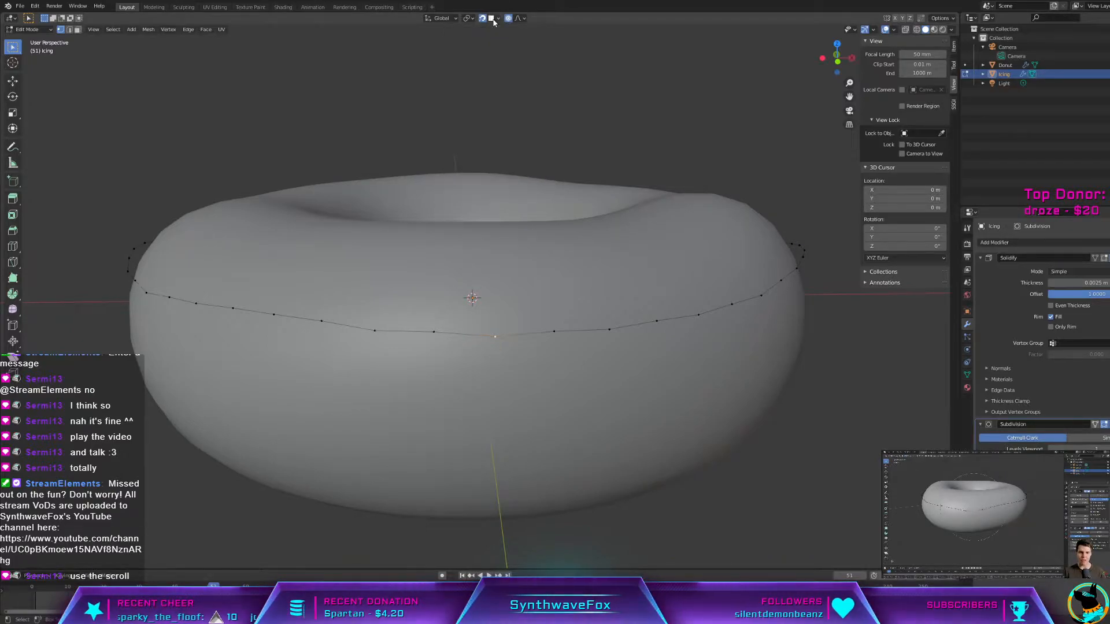
pyautogui.press('z')
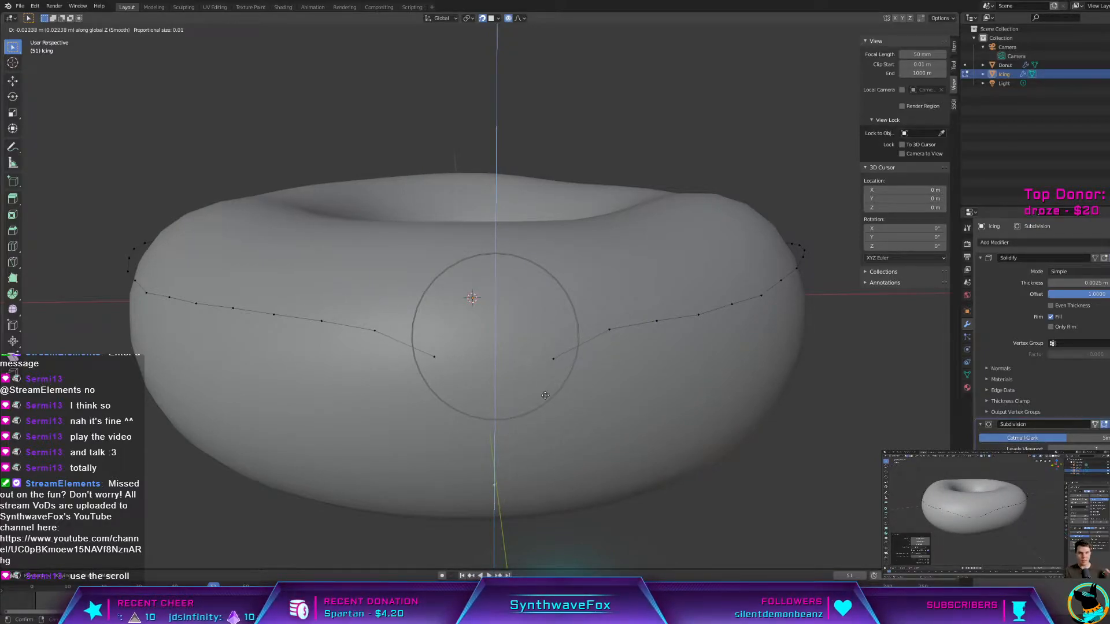
pyautogui.click(540, 282)
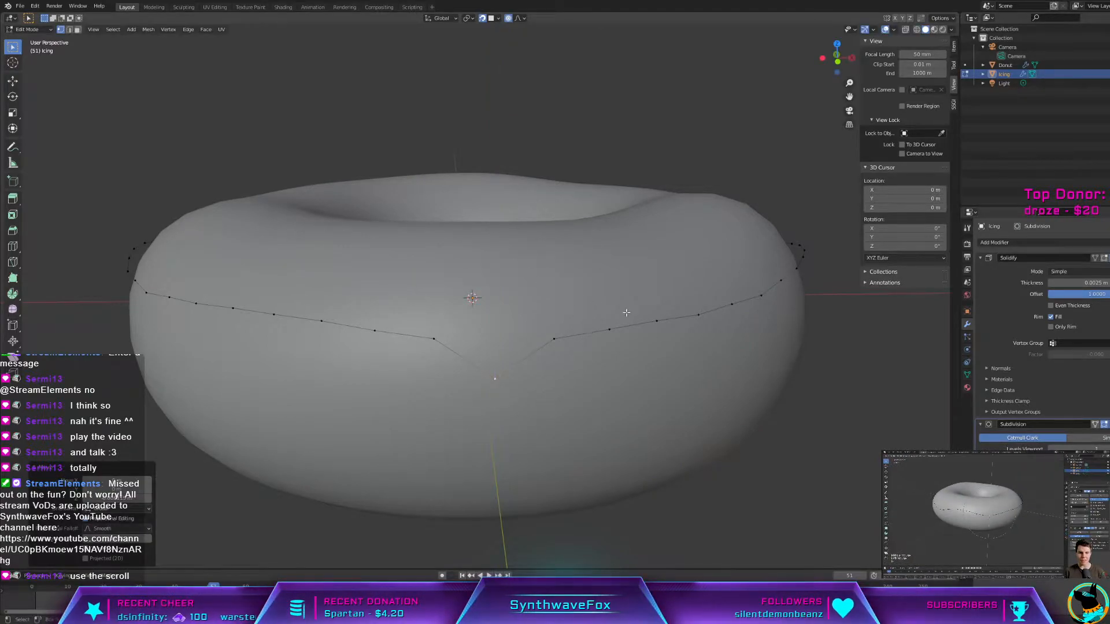
pyautogui.moveTo(626, 312); pyautogui.dragTo(618, 298, button='middle')
pyautogui.scroll(4, 539, 330)
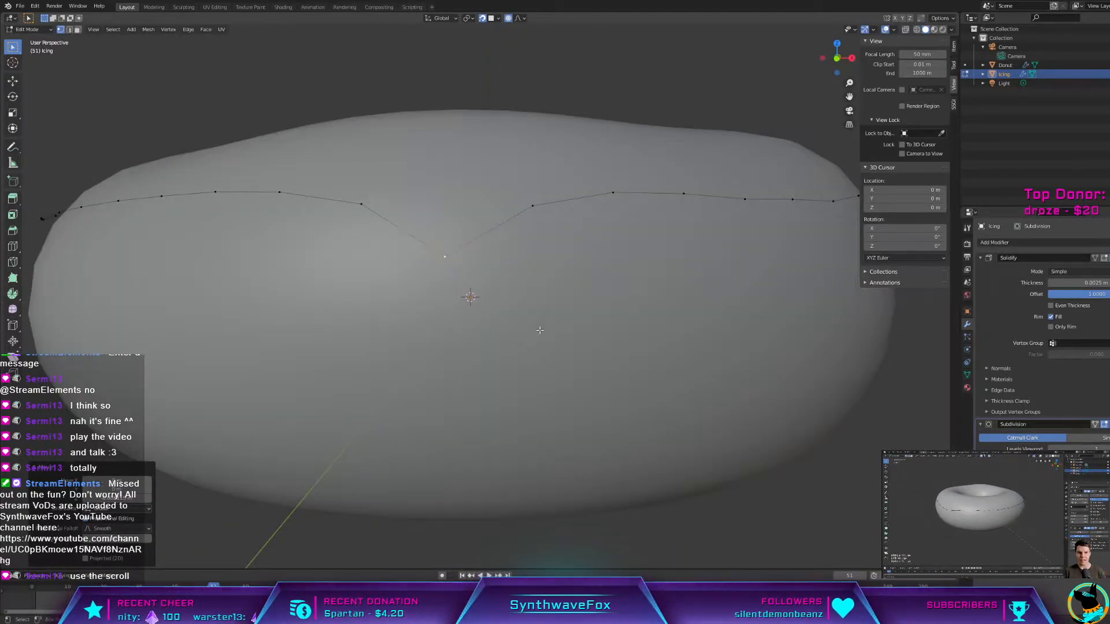
# Step: Examine the new icing drip by switching between the smoothed icing in Object Mode and its edge vertices in Edit Mode
pyautogui.press('Tab')
pyautogui.moveTo(540, 329); pyautogui.dragTo(526, 343, button='middle')
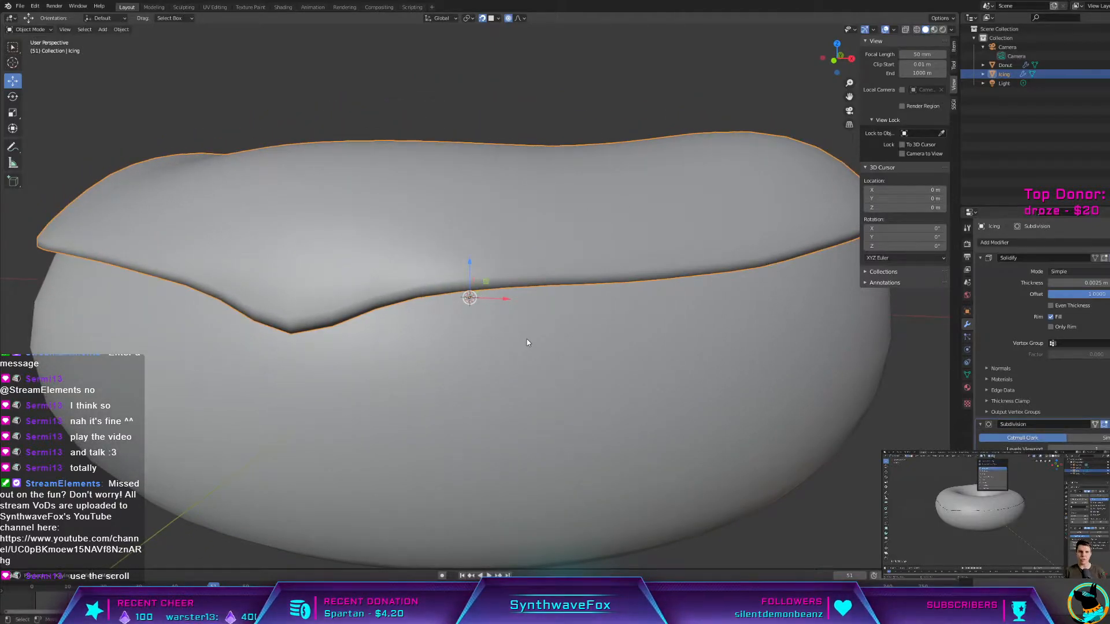
pyautogui.press('Tab')
pyautogui.press('Tab')
pyautogui.press('Tab')
pyautogui.moveTo(443, 274); pyautogui.dragTo(482, 283, button='middle')
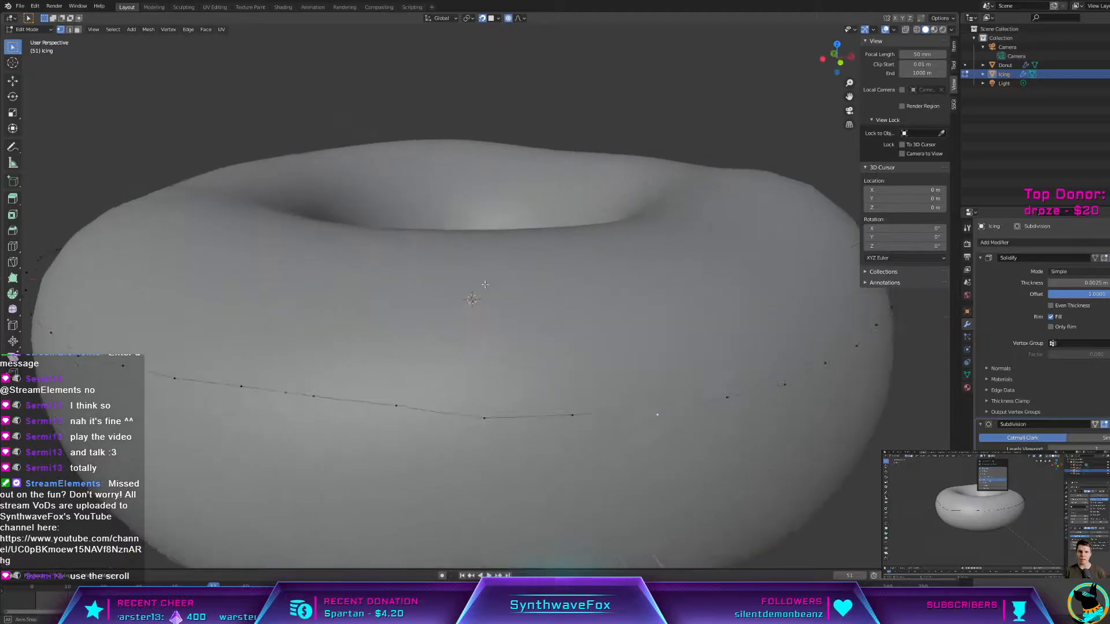
pyautogui.scroll(-4, 480, 298)
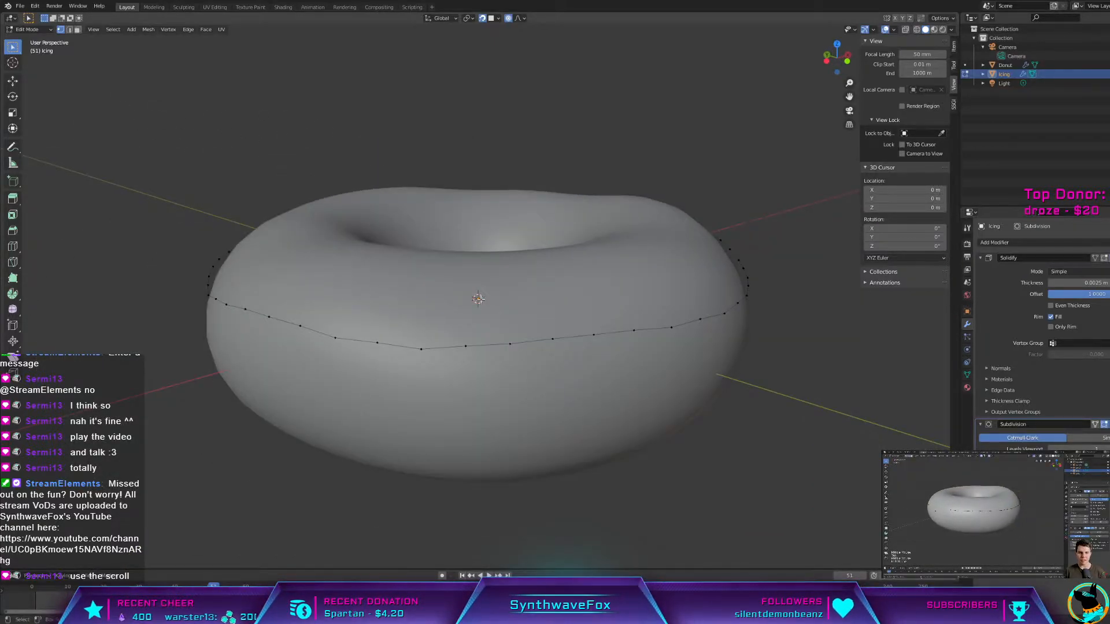
# Step: Set the proportional editing falloff to Sharp
pyautogui.click(524, 19)
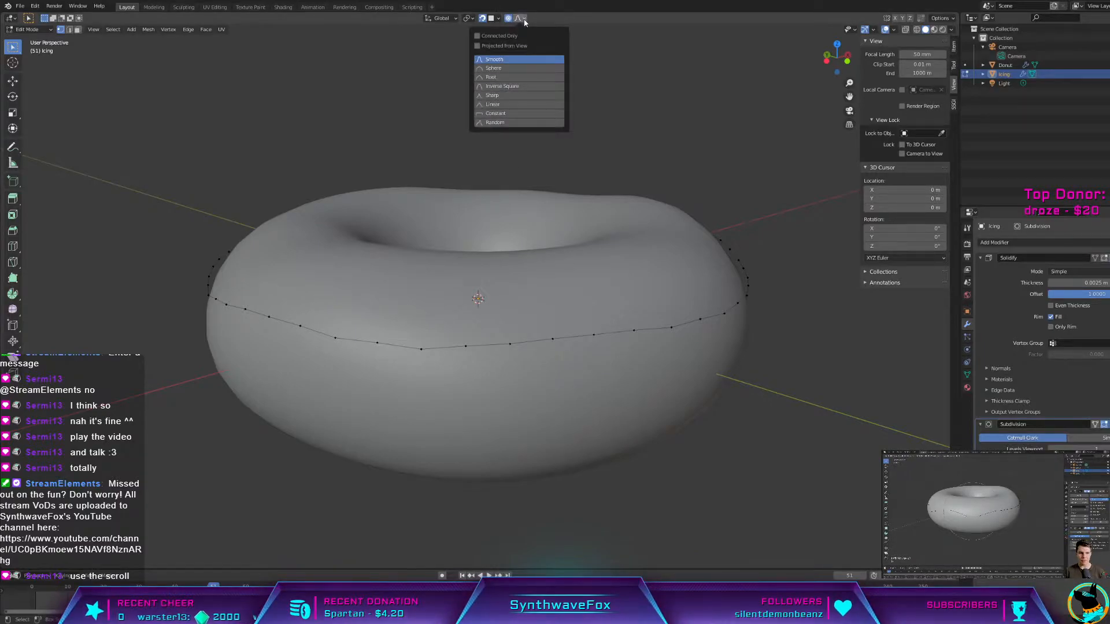
pyautogui.click(525, 20)
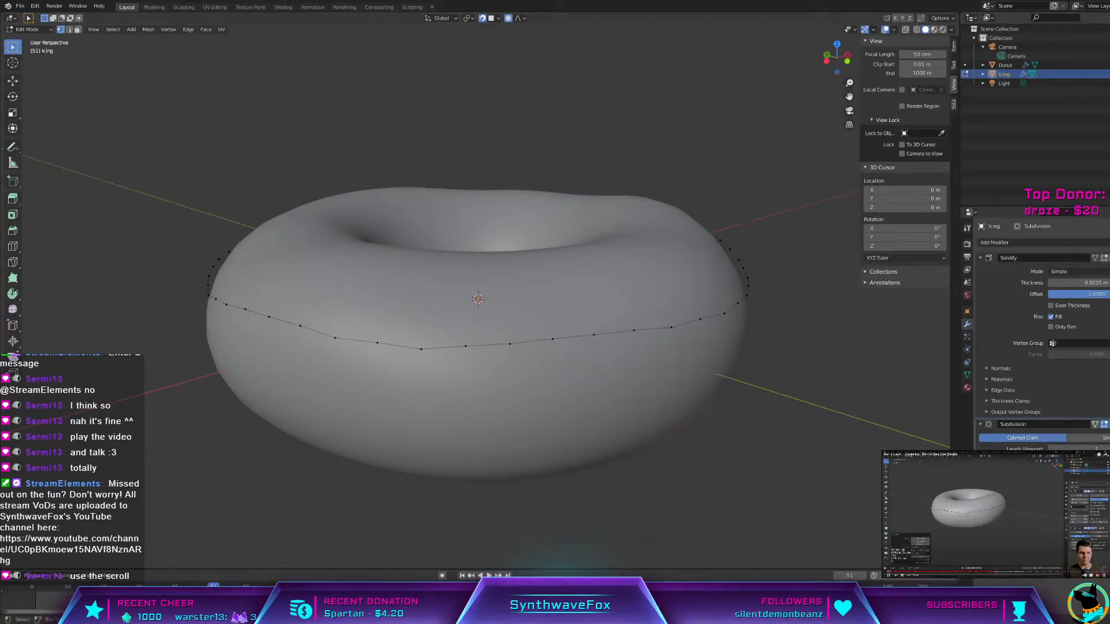
pyautogui.click(518, 18)
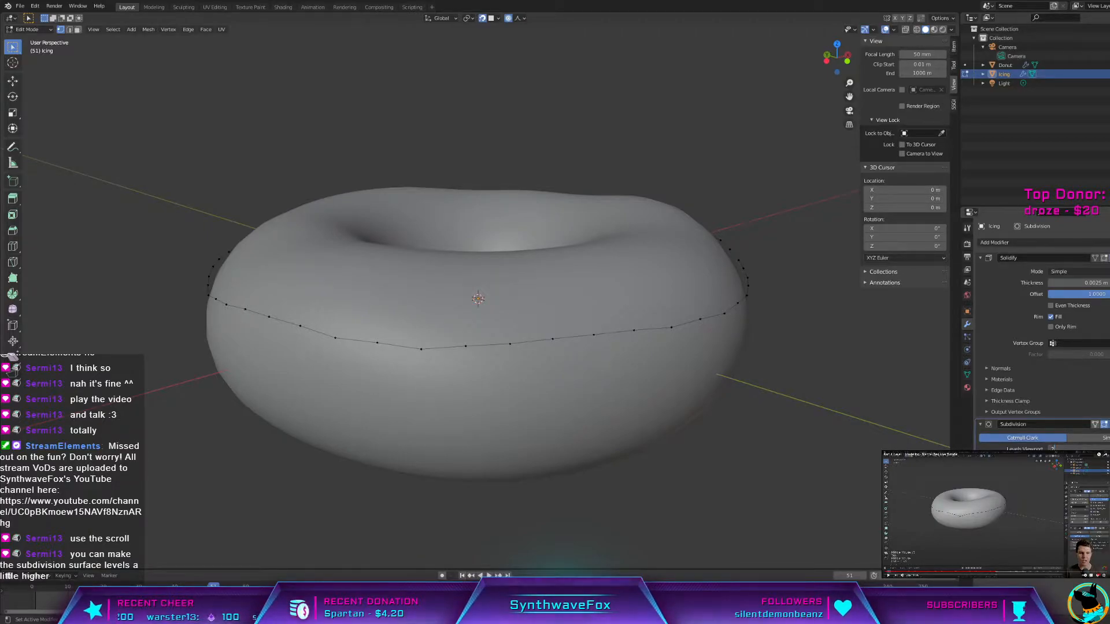
# Step: Inspect the icing's lower rim in Object Mode from several sides, including from below
pyautogui.press('Tab')
pyautogui.moveTo(732, 382); pyautogui.dragTo(751, 358, button='middle')
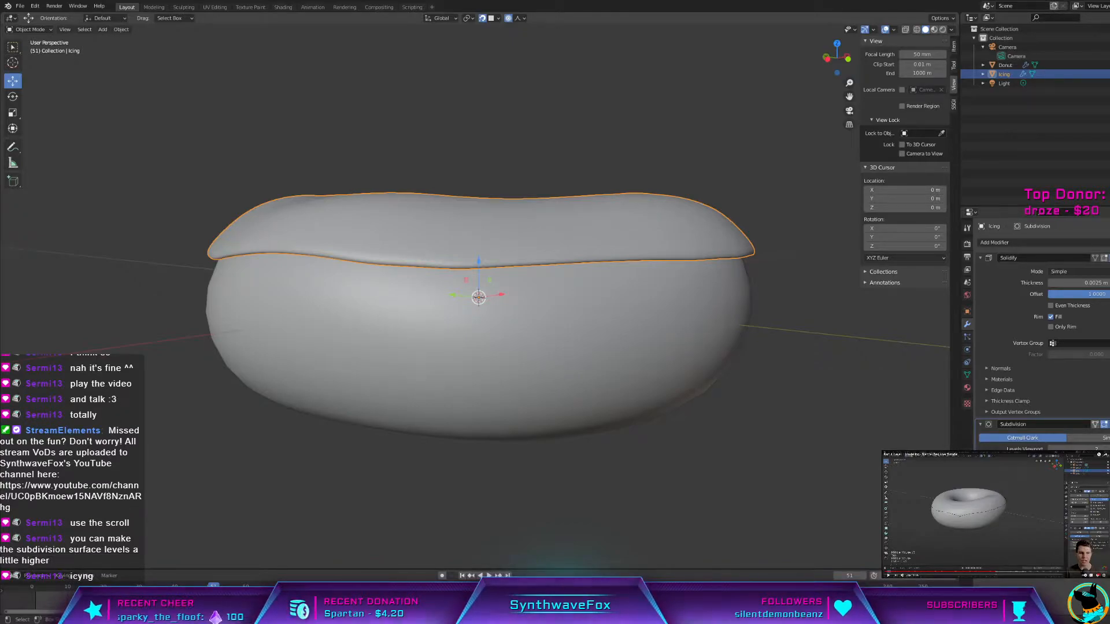
pyautogui.moveTo(419, 232)
pyautogui.mouseDown(button='middle')
pyautogui.moveTo(408, 238)
pyautogui.moveTo(387, 220)
pyautogui.moveTo(401, 220)
pyautogui.mouseUp(button='middle')
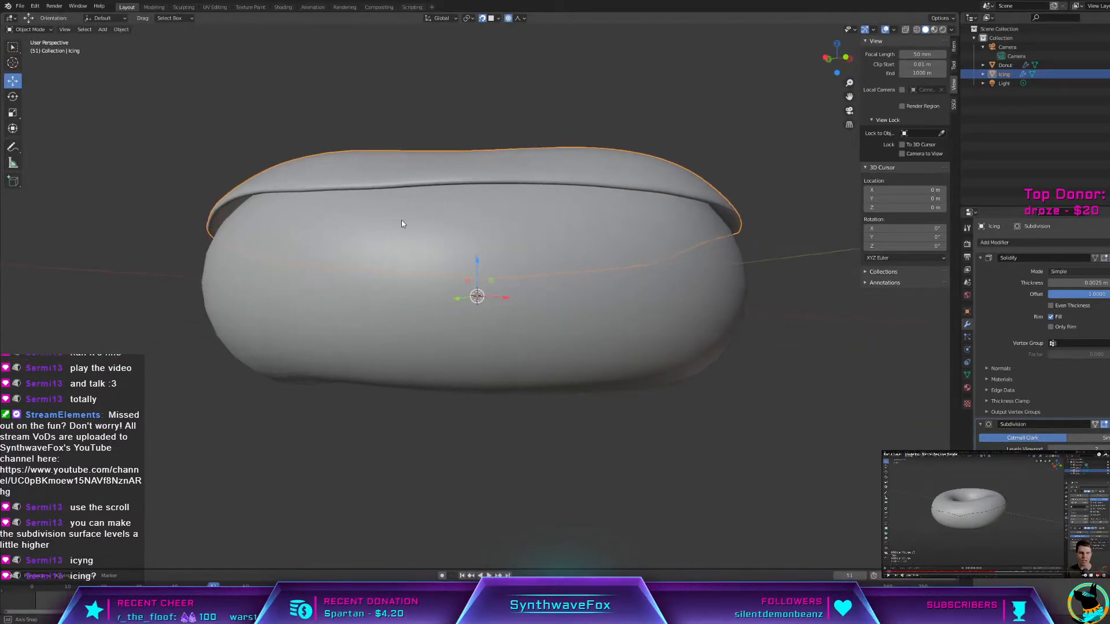
pyautogui.scroll(1, 401, 220)
pyautogui.scroll(3, 286, 272)
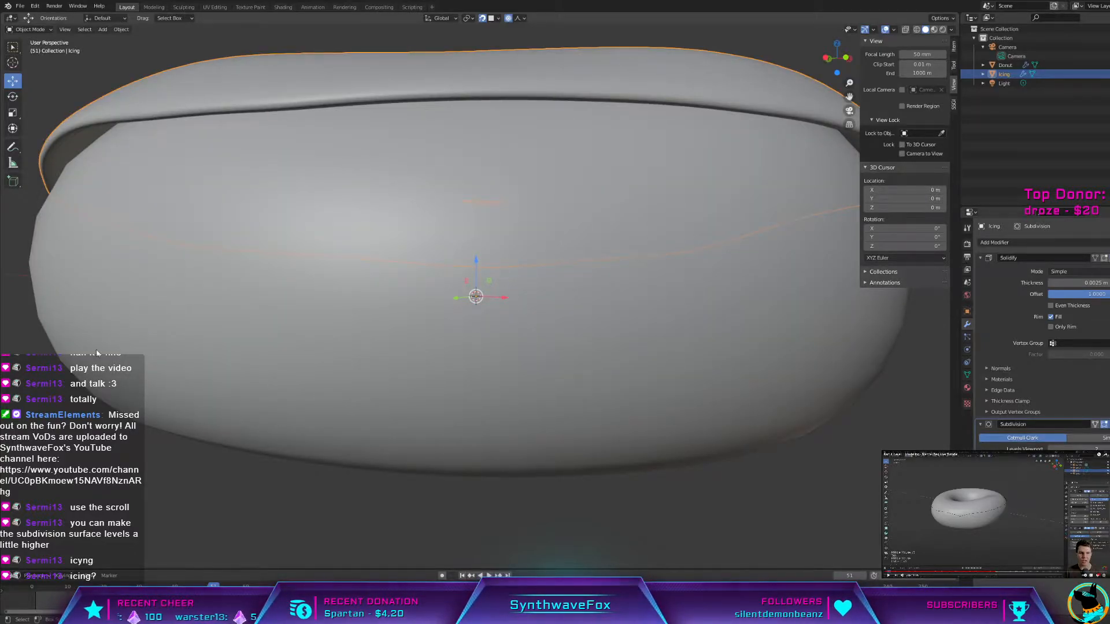
pyautogui.scroll(-2, 108, 334)
pyautogui.moveTo(213, 313); pyautogui.dragTo(226, 318, button='middle')
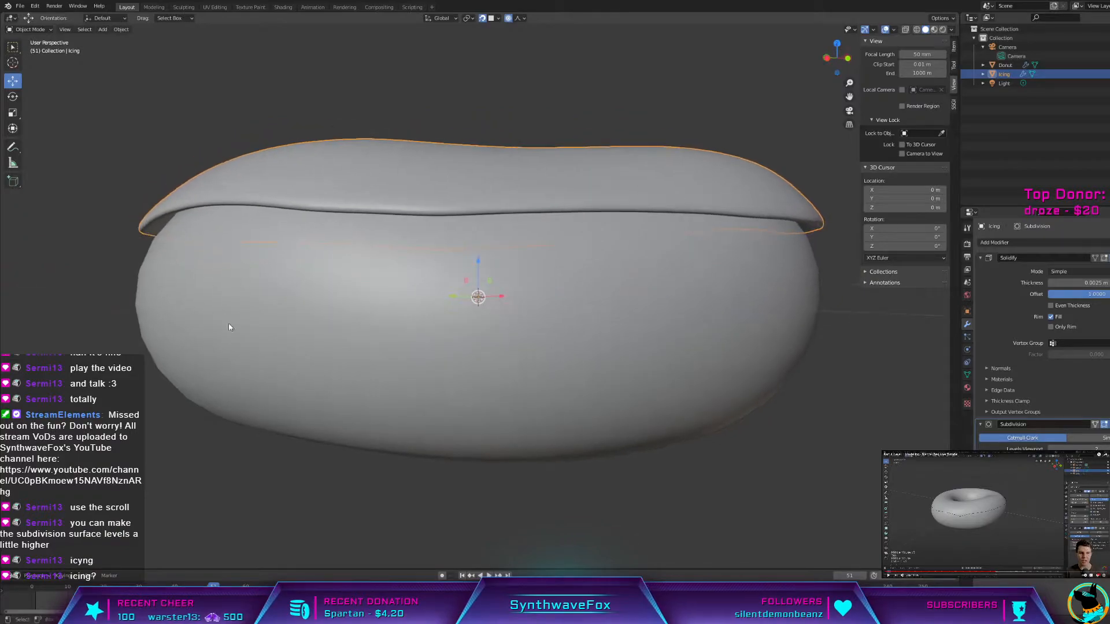
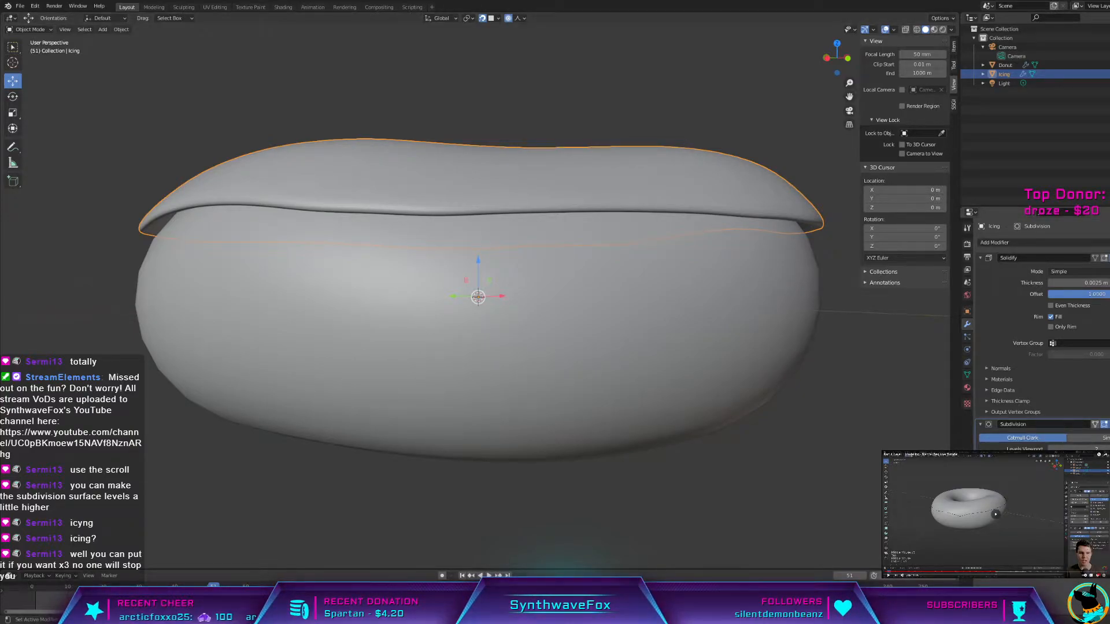
pyautogui.moveTo(678, 312); pyautogui.dragTo(678, 359, button='middle')
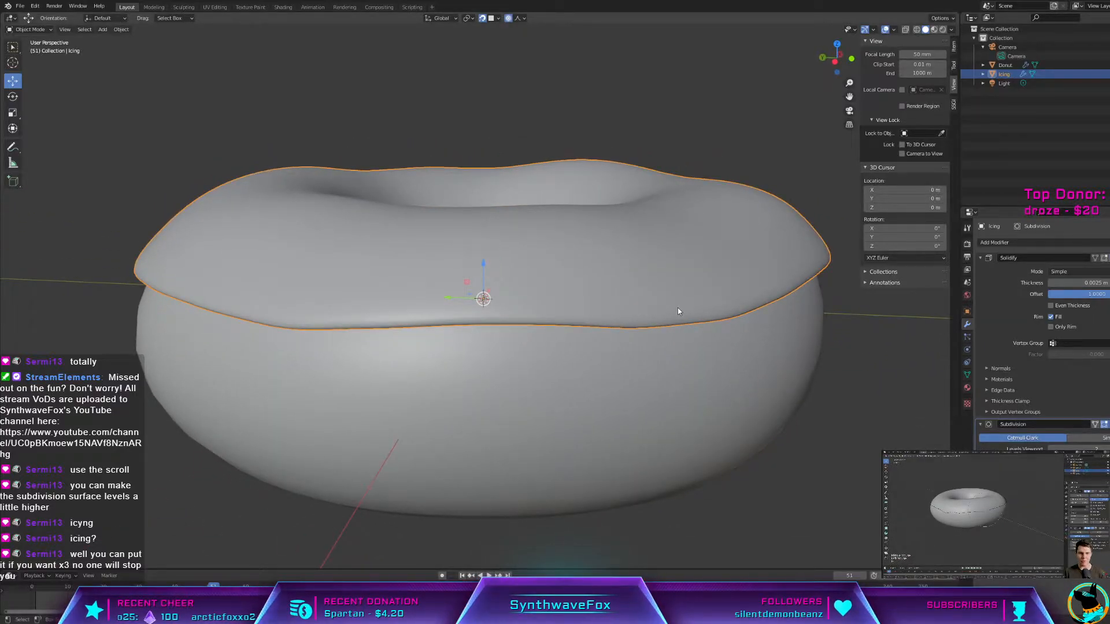
pyautogui.moveTo(523, 303); pyautogui.dragTo(556, 299, button='middle')
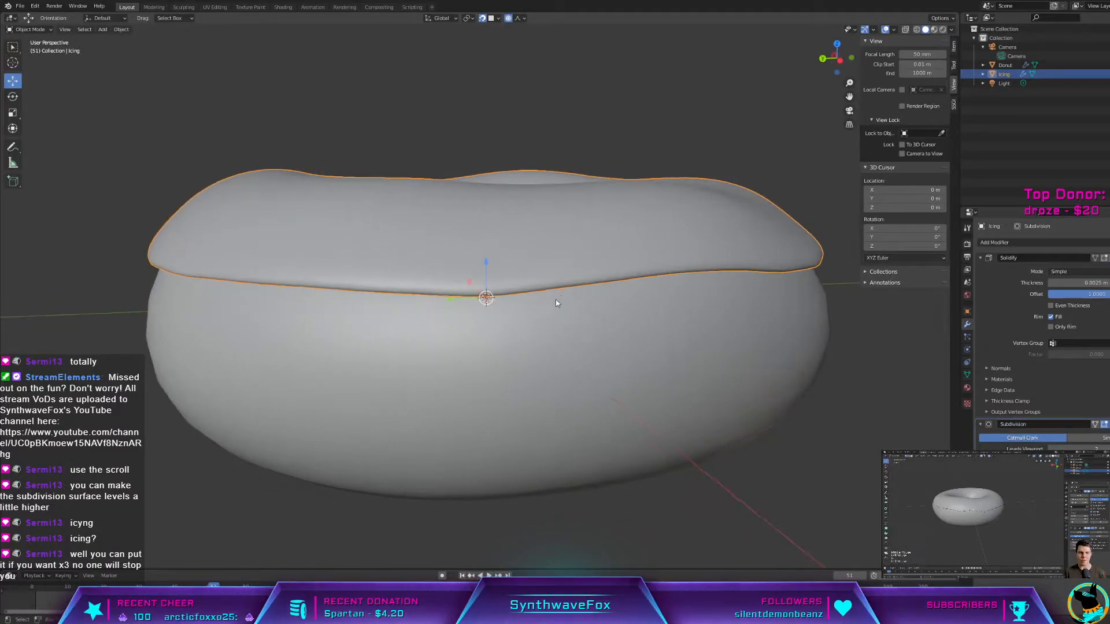
# Step: Try pulling a rim vertex down freely with Sharp proportional editing at size 0.01, and check the drip in Object Mode
pyautogui.press('Tab')
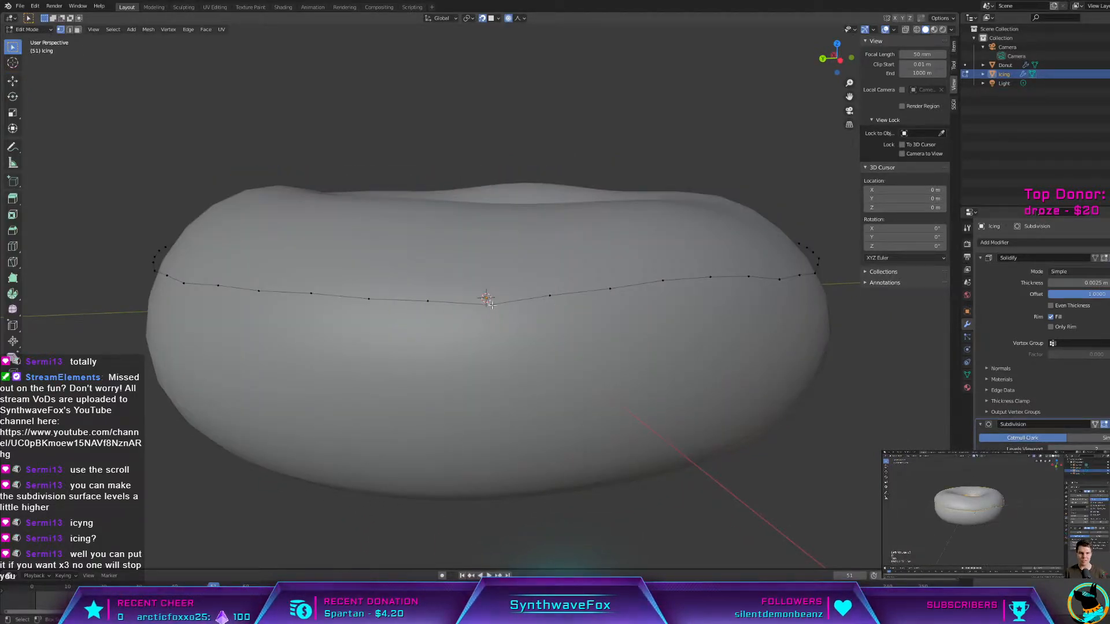
pyautogui.press('g')
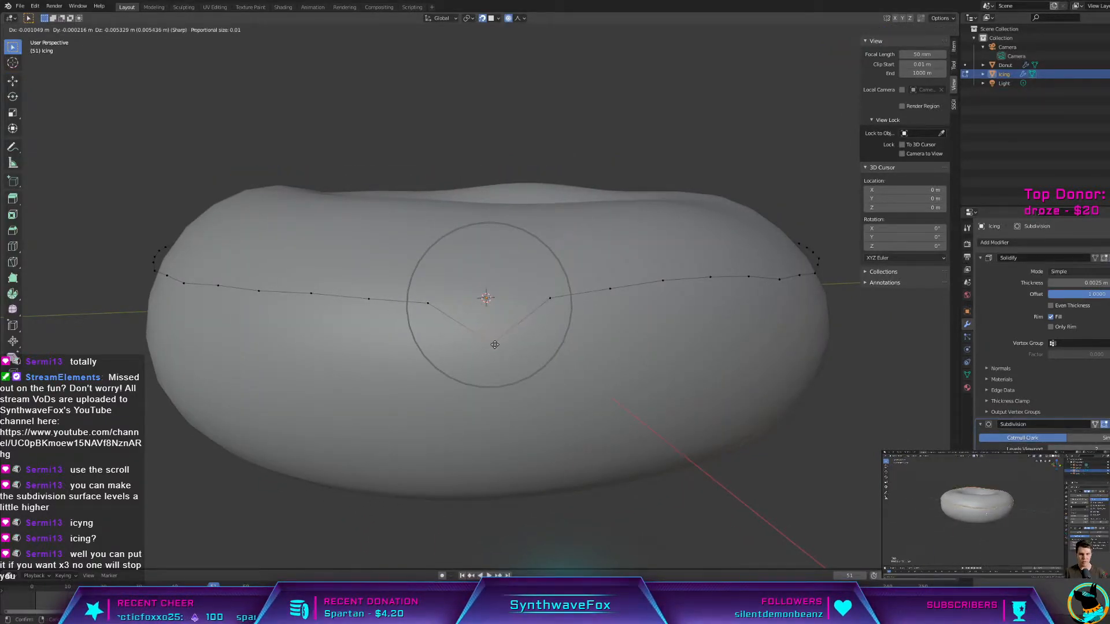
pyautogui.click(492, 339)
pyautogui.press('Tab')
pyautogui.moveTo(556, 353); pyautogui.dragTo(793, 370, button='middle')
pyautogui.press('Tab')
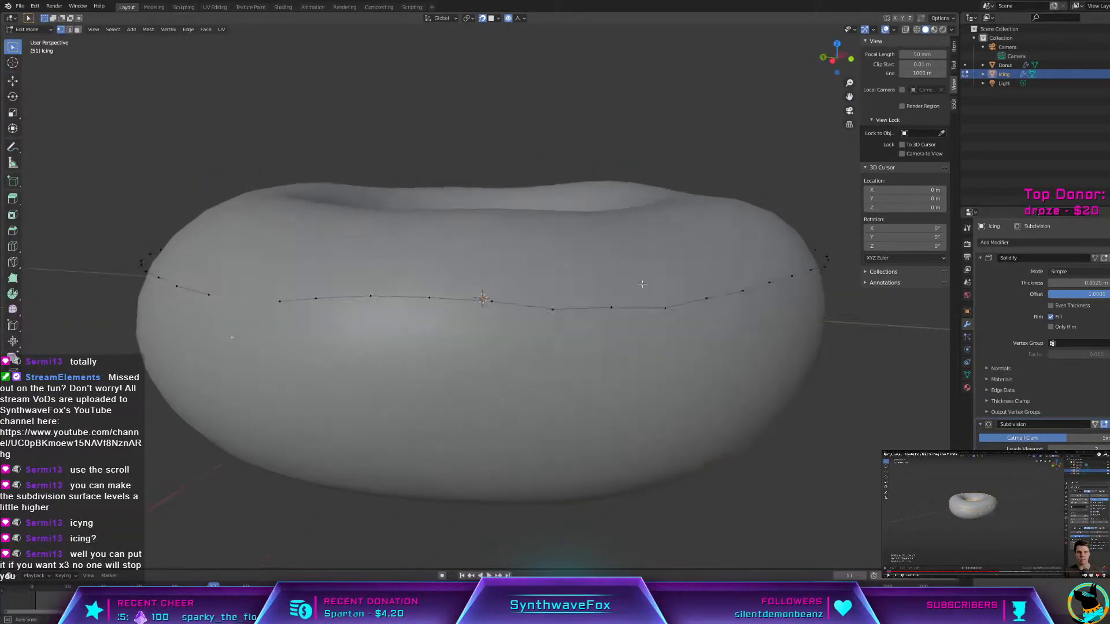
pyautogui.moveTo(503, 307); pyautogui.dragTo(486, 291, button='middle')
pyautogui.press('g')
pyautogui.press('z')
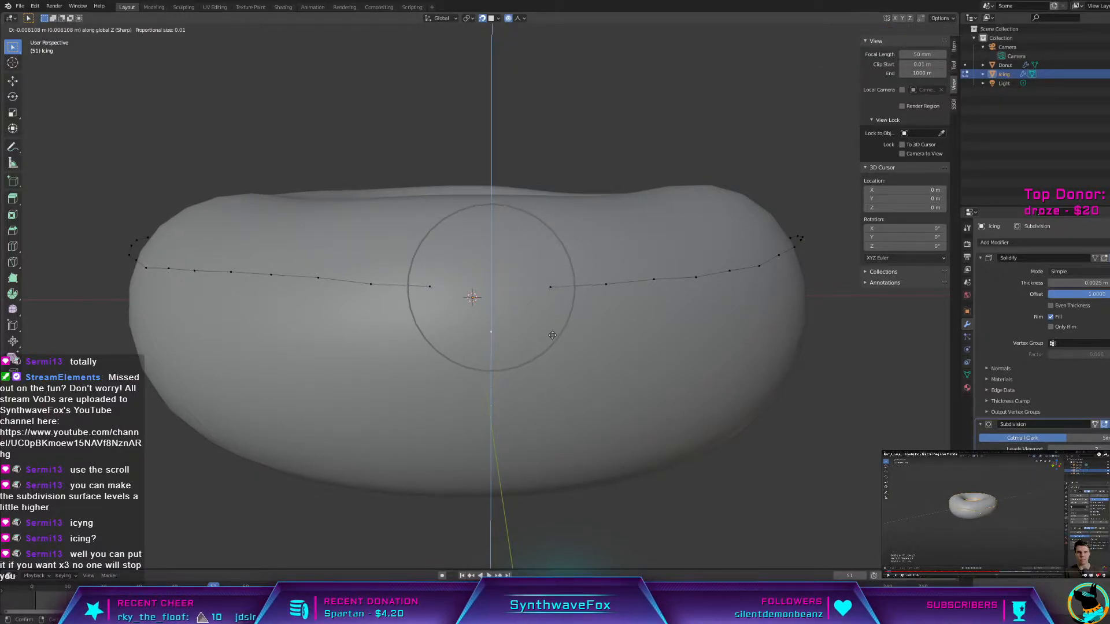
pyautogui.rightClick(555, 295)
pyautogui.press('g')
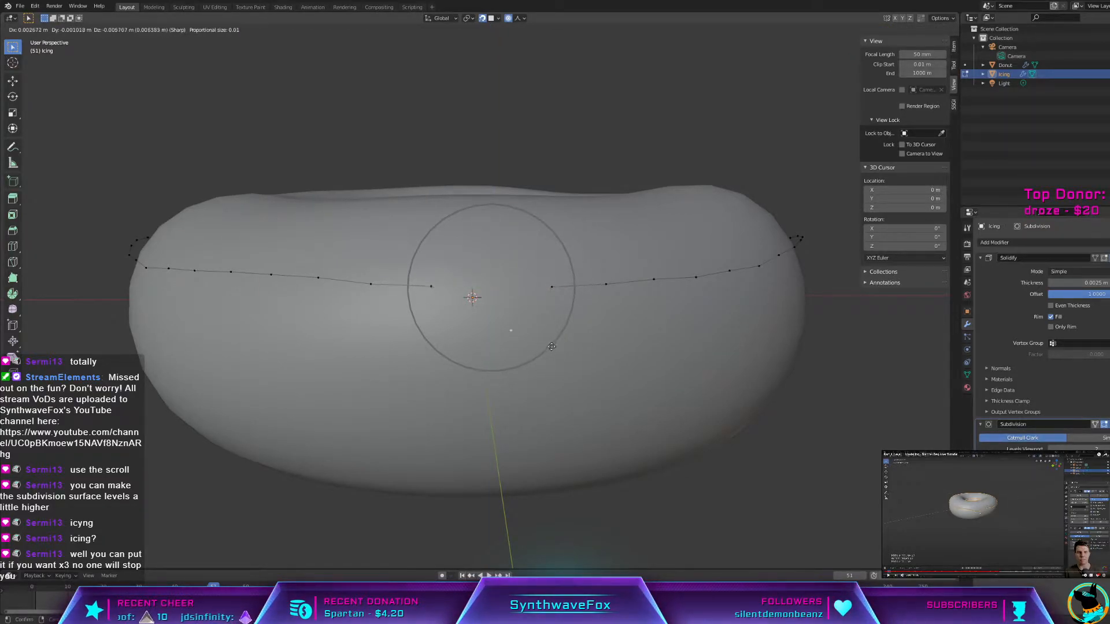
pyautogui.rightClick(591, 320)
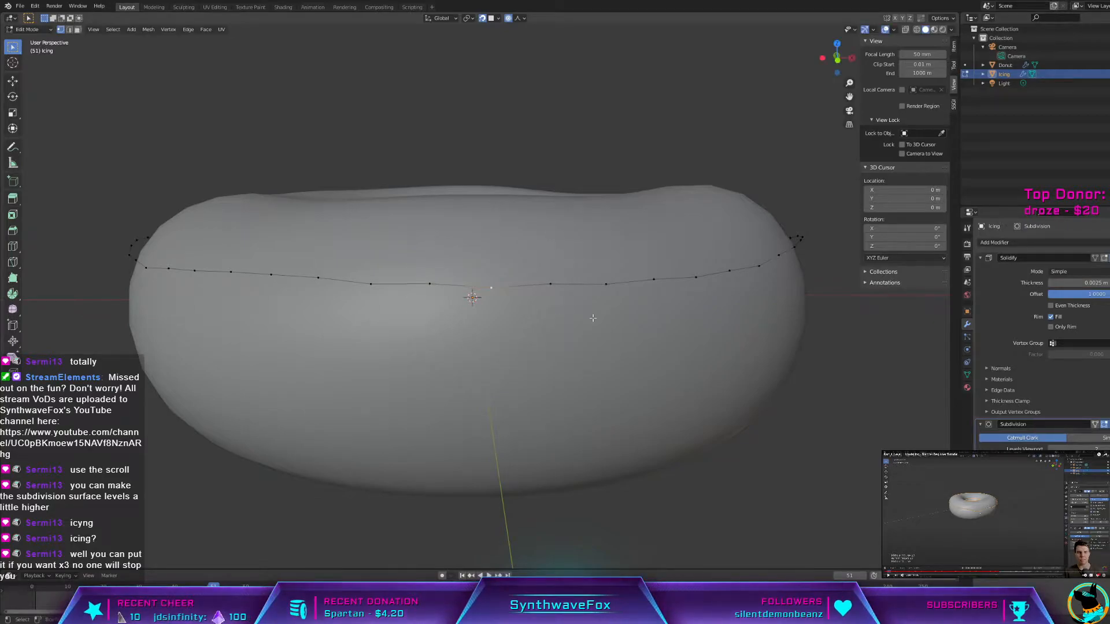
# Step: Try forming a drip by pulling a different rim vertex down with Sharp proportional editing at size 0.01
pyautogui.moveTo(591, 319); pyautogui.dragTo(558, 317, button='middle')
pyautogui.press('g')
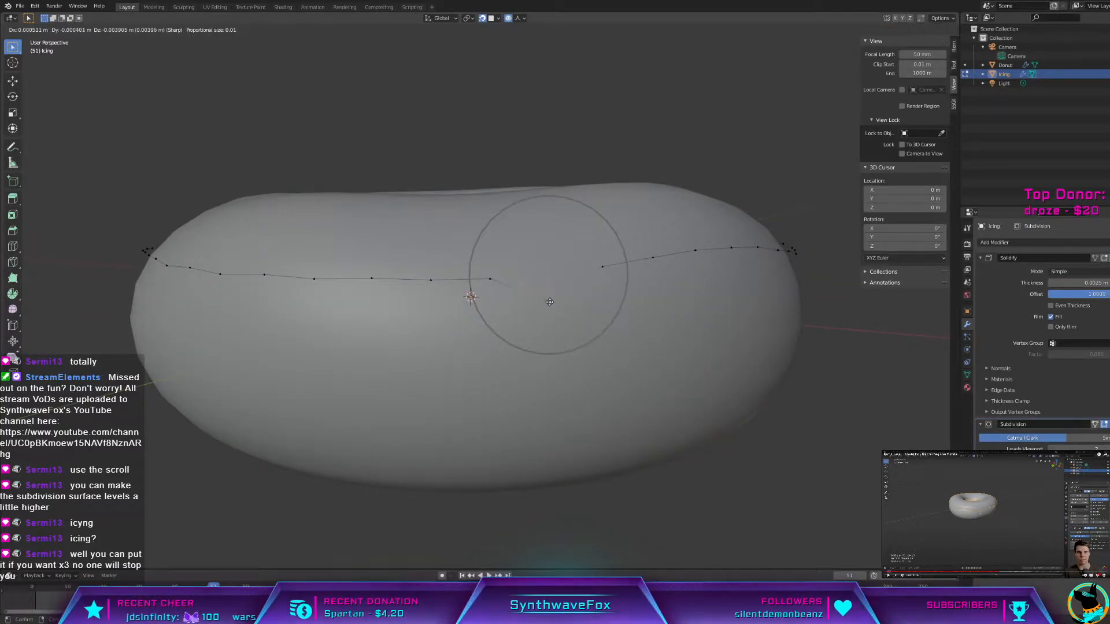
pyautogui.click(541, 317)
pyautogui.press('Tab')
pyautogui.moveTo(540, 318); pyautogui.dragTo(490, 319, button='middle')
pyautogui.press('Tab')
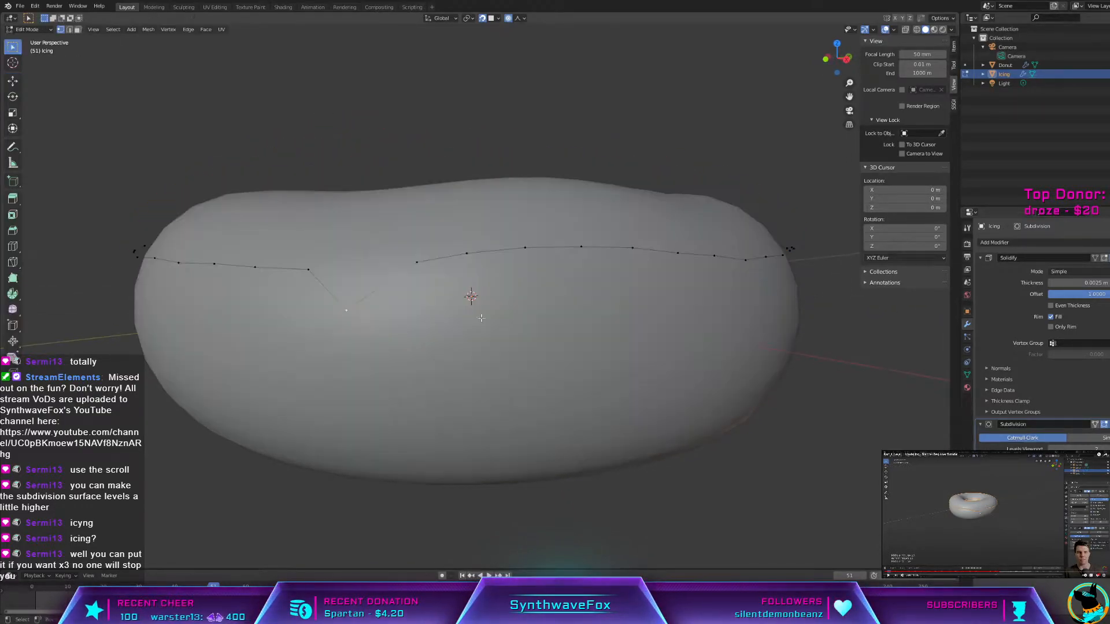
# Step: Try lengthening the drip by pulling its tip vertex further down, and check the result in Object Mode
pyautogui.press('g')
pyautogui.click(353, 340)
pyautogui.press('Tab')
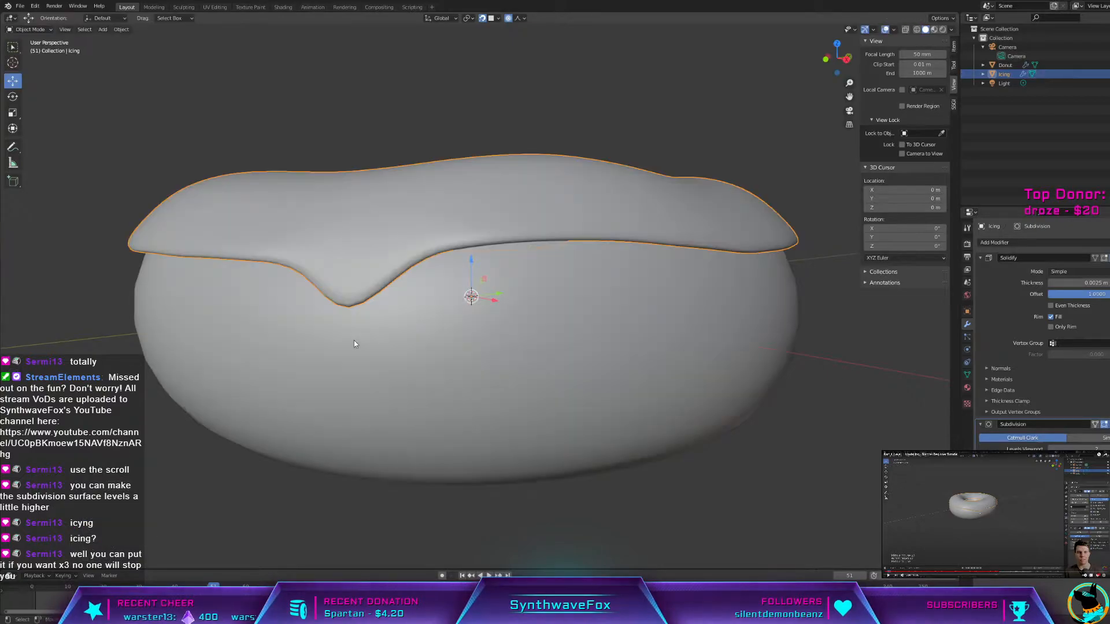
pyautogui.press('Tab')
pyautogui.press('Tab')
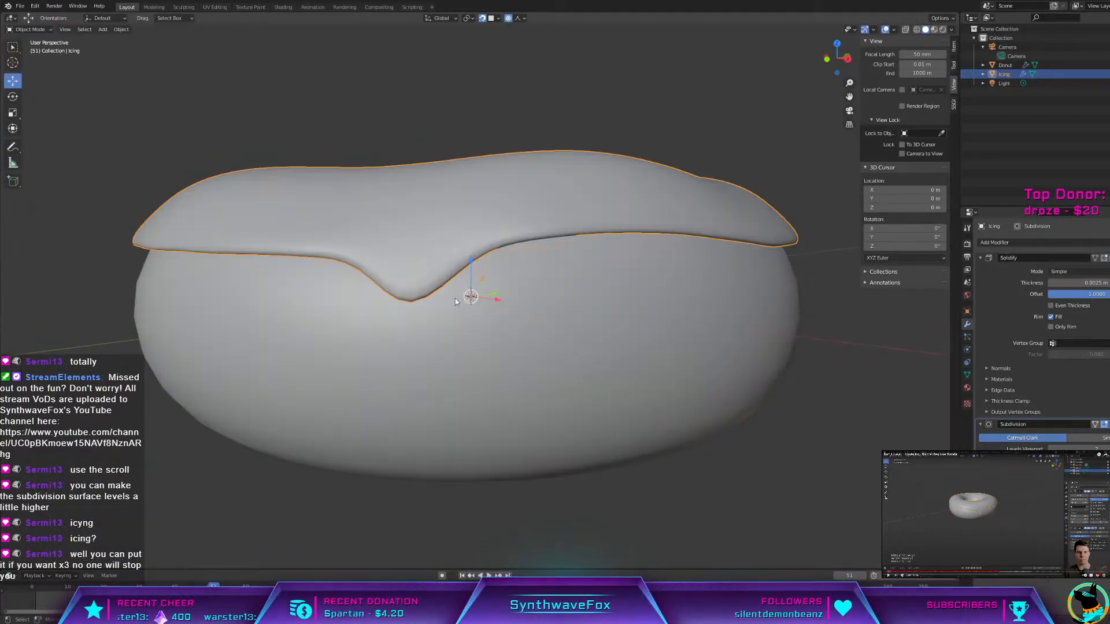
# Step: Compare the lengthened drip's smoothed shape in Object Mode with its edge vertices in Edit Mode
pyautogui.scroll(4, 446, 302)
pyautogui.scroll(-6, 446, 302)
pyautogui.press('Tab')
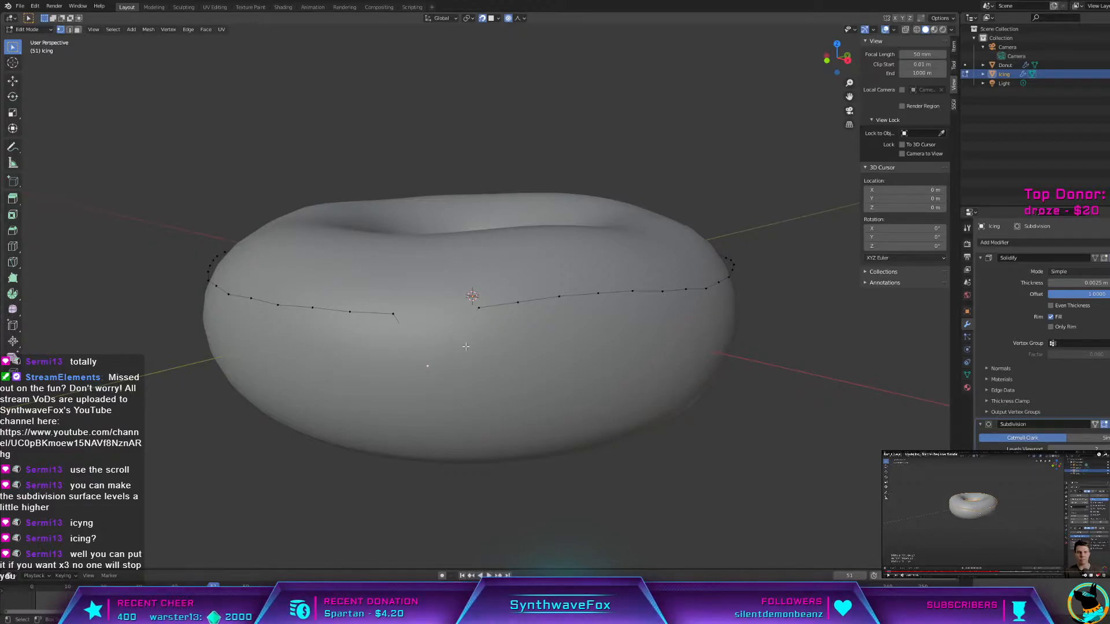
pyautogui.press('Tab')
pyautogui.press('Tab')
pyautogui.press('Tab')
pyautogui.press('Tab')
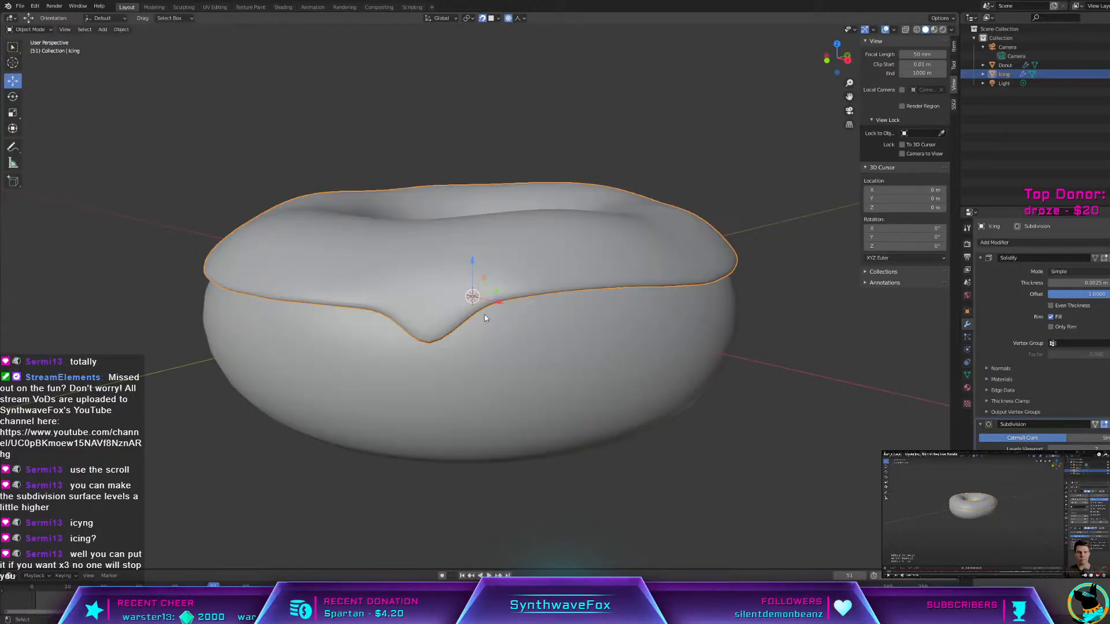
pyautogui.press('Tab')
pyautogui.press('Tab')
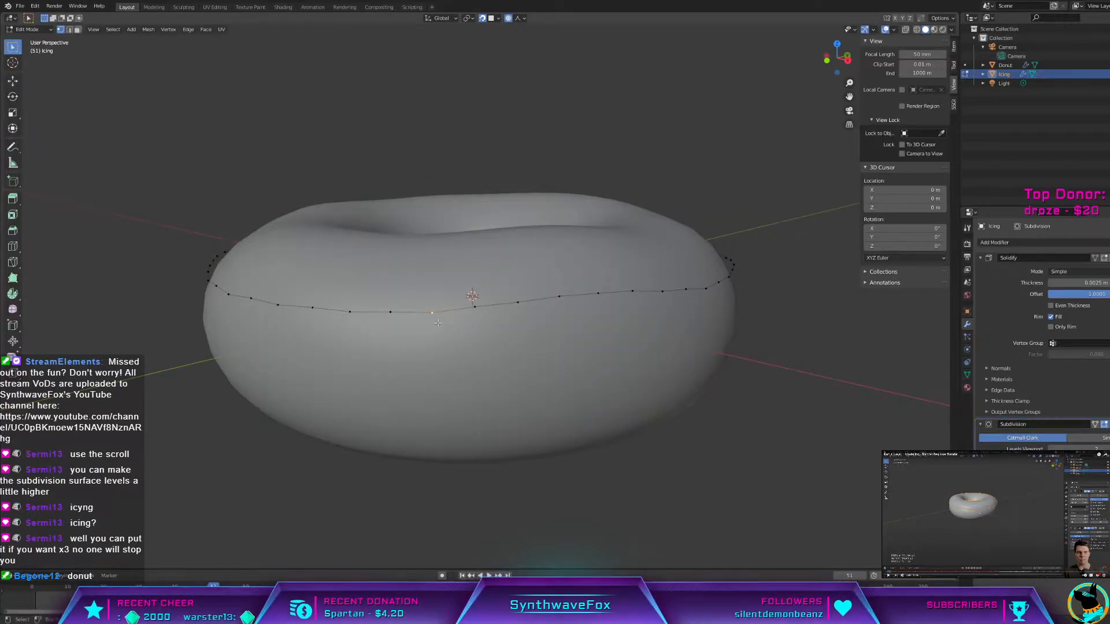
# Step: Pull the selected rim vertex down with Sharp proportional editing at size 0.02 to form a wider drip
pyautogui.press('g')
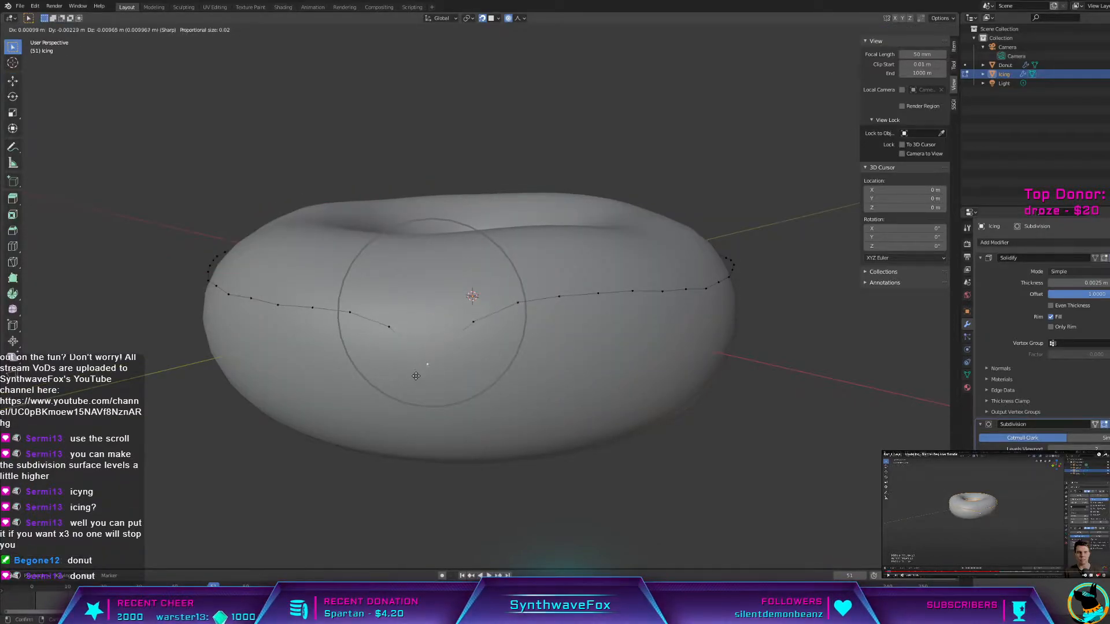
pyautogui.click(421, 381)
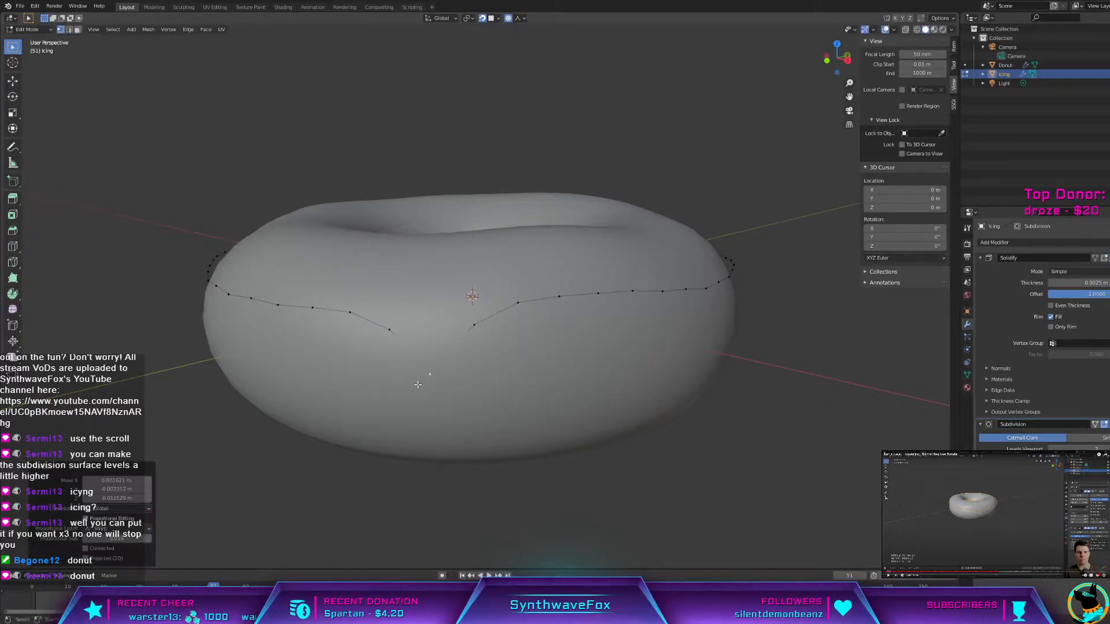
pyautogui.press('Tab')
pyautogui.moveTo(421, 380); pyautogui.dragTo(485, 281, button='middle')
pyautogui.press('Tab')
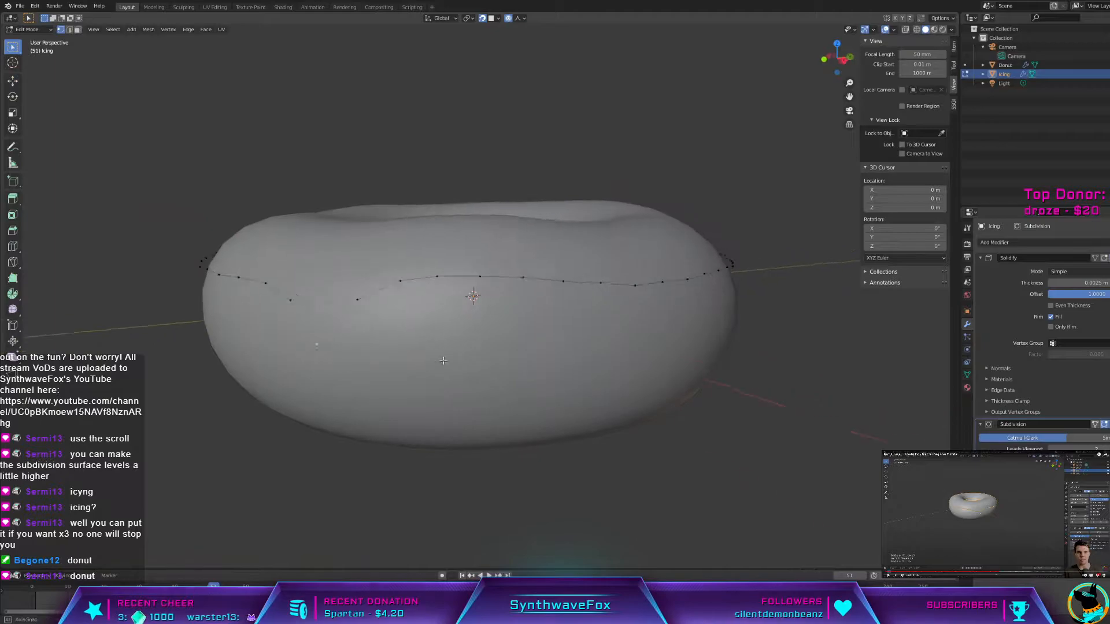
# Step: Try adding another drip further around the rim by pulling an edge vertex down with proportional size 0.02
pyautogui.press('g')
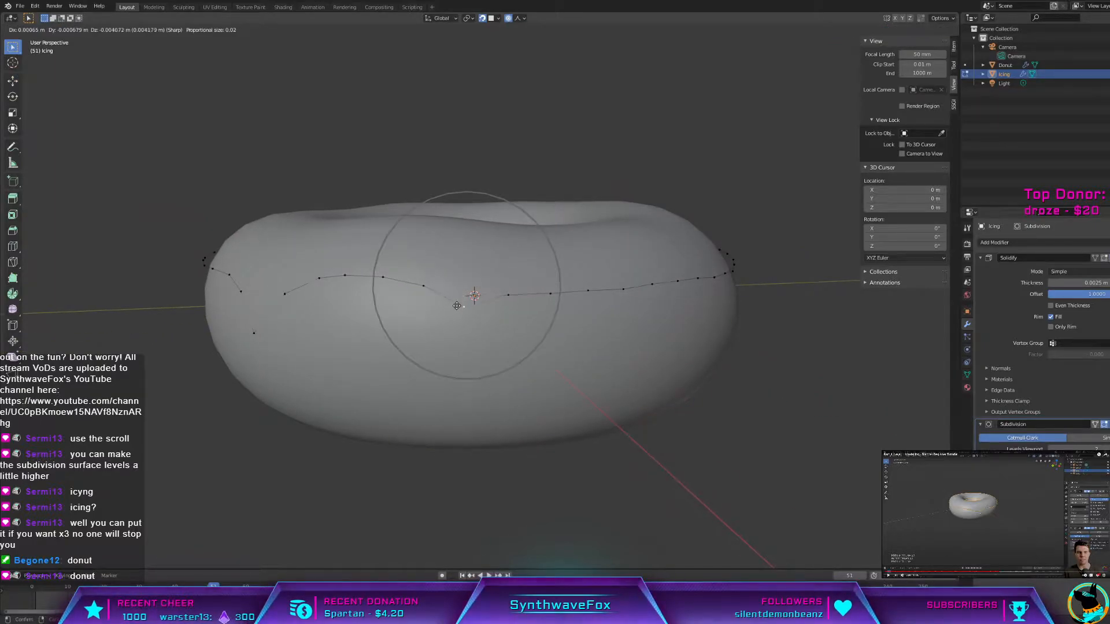
pyautogui.click(474, 317)
pyautogui.press('Tab')
pyautogui.moveTo(474, 318); pyautogui.dragTo(525, 306, button='middle')
pyautogui.press('Tab')
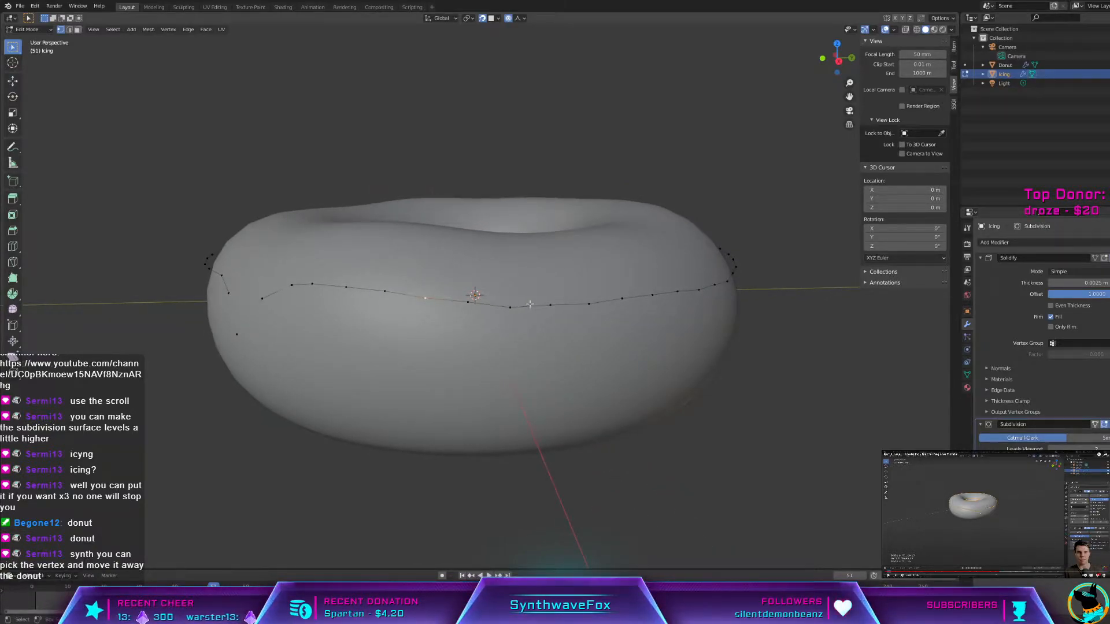
# Step: Select another rim vertex and move it outward along the X axis with Sharp proportional editing to start a second drip
pyautogui.click(560, 307)
pyautogui.press('g')
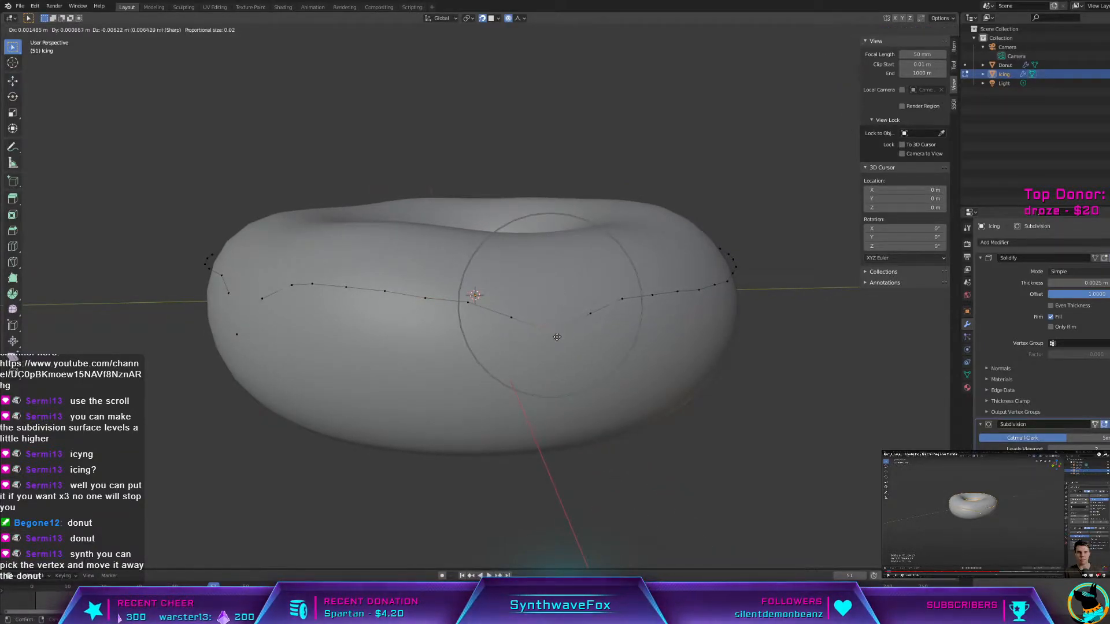
pyautogui.press('z')
pyautogui.press('x')
pyautogui.click(576, 335)
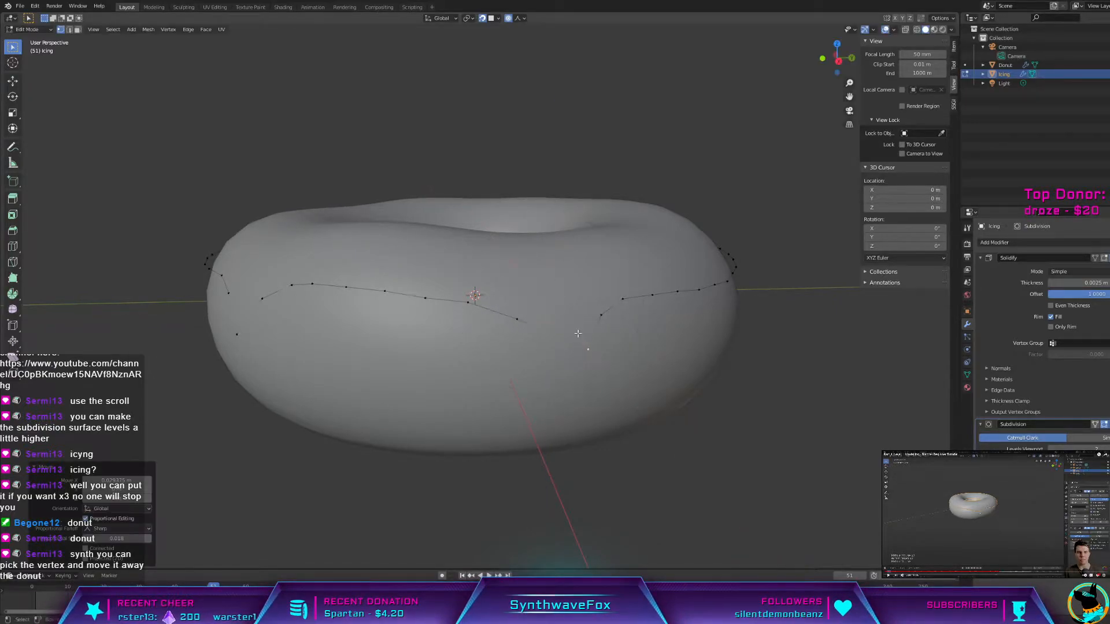
pyautogui.press('Tab')
pyautogui.moveTo(575, 329)
pyautogui.mouseDown(button='middle')
pyautogui.moveTo(512, 317)
pyautogui.moveTo(577, 332)
pyautogui.mouseUp(button='middle')
# Step: Try pulling the second drip's rim vertex down along the Z axis with Sharp proportional editing at size 0.02
pyautogui.press('Tab')
pyautogui.scroll(2, 536, 334)
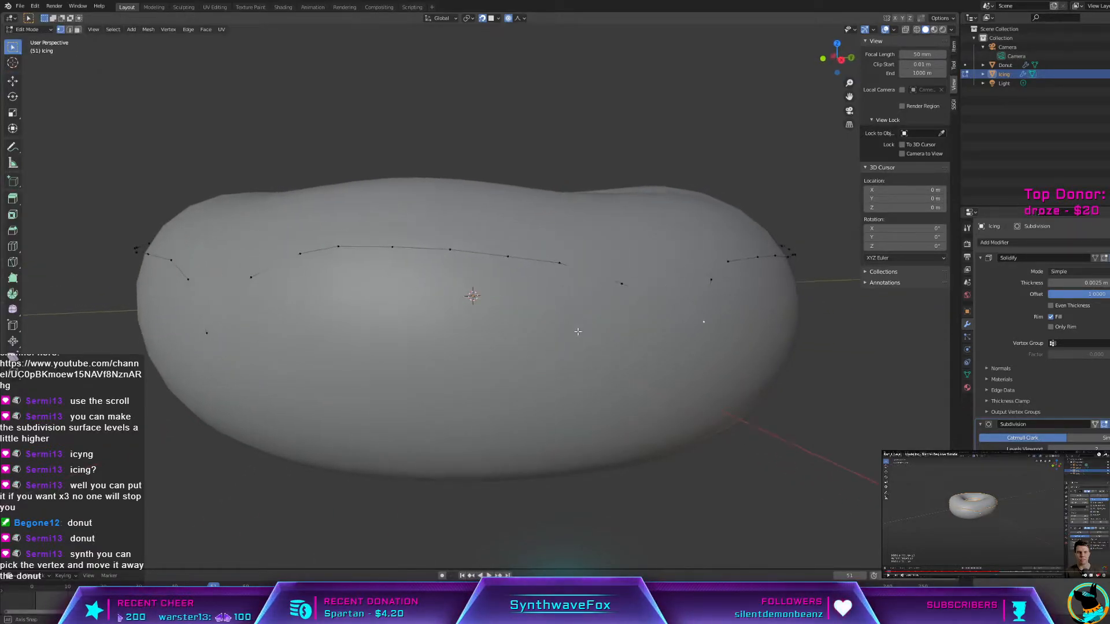
pyautogui.press('z')
pyautogui.click(582, 338)
pyautogui.press('g')
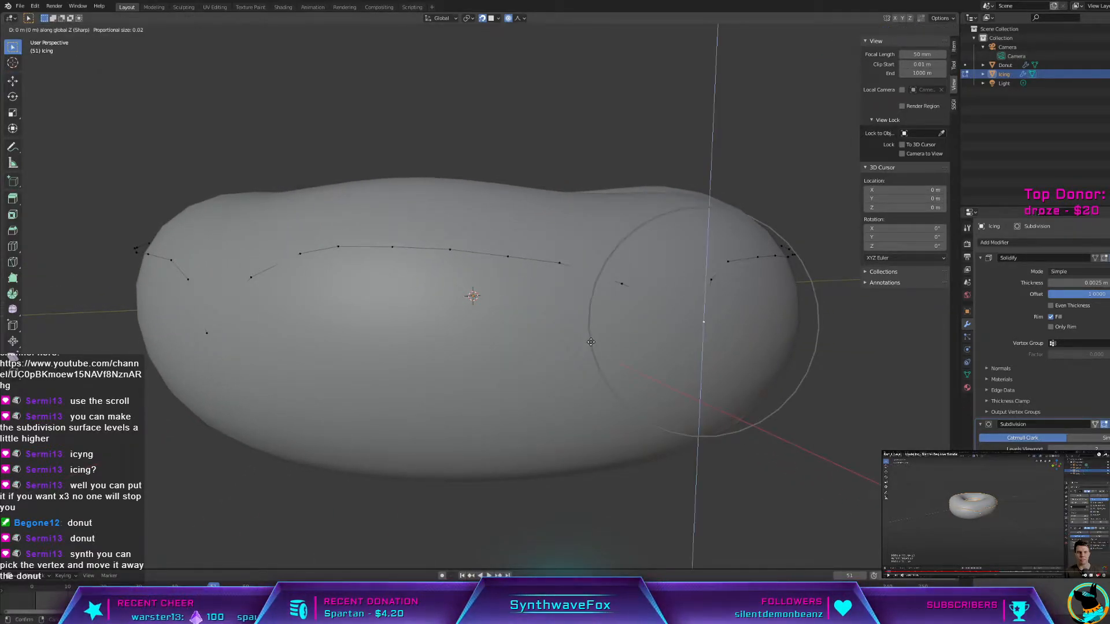
pyautogui.click(655, 372)
pyautogui.press('Tab')
pyautogui.moveTo(655, 370)
pyautogui.mouseDown(button='middle')
pyautogui.moveTo(557, 349)
pyautogui.moveTo(657, 366)
pyautogui.moveTo(610, 367)
pyautogui.moveTo(630, 373)
pyautogui.moveTo(665, 370)
pyautogui.moveTo(629, 356)
pyautogui.moveTo(627, 339)
pyautogui.moveTo(670, 328)
pyautogui.moveTo(684, 300)
pyautogui.moveTo(698, 342)
pyautogui.moveTo(657, 365)
pyautogui.mouseUp(button='middle')
pyautogui.scroll(2, 602, 372)
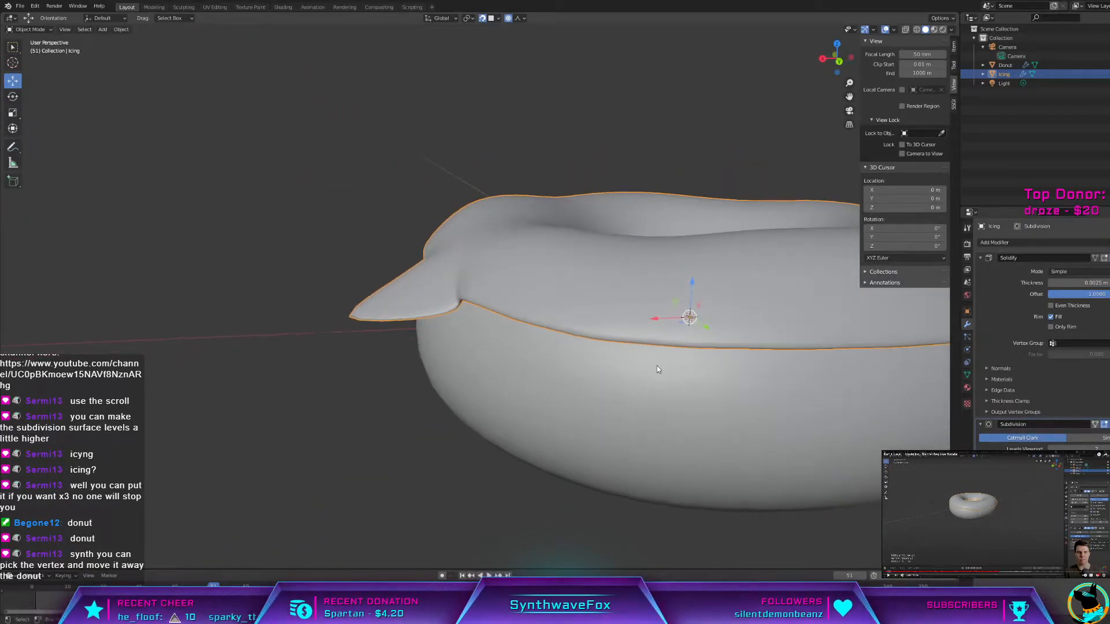
# Step: Undo the last moves of the vertex that makes the icing spike away from the donut
pyautogui.press('Tab')
pyautogui.hotkey('ctrl', 'z')
pyautogui.hotkey('ctrl', 'shift', 'z')
pyautogui.hotkey('ctrl', 'z')
pyautogui.hotkey('ctrl', 'z')
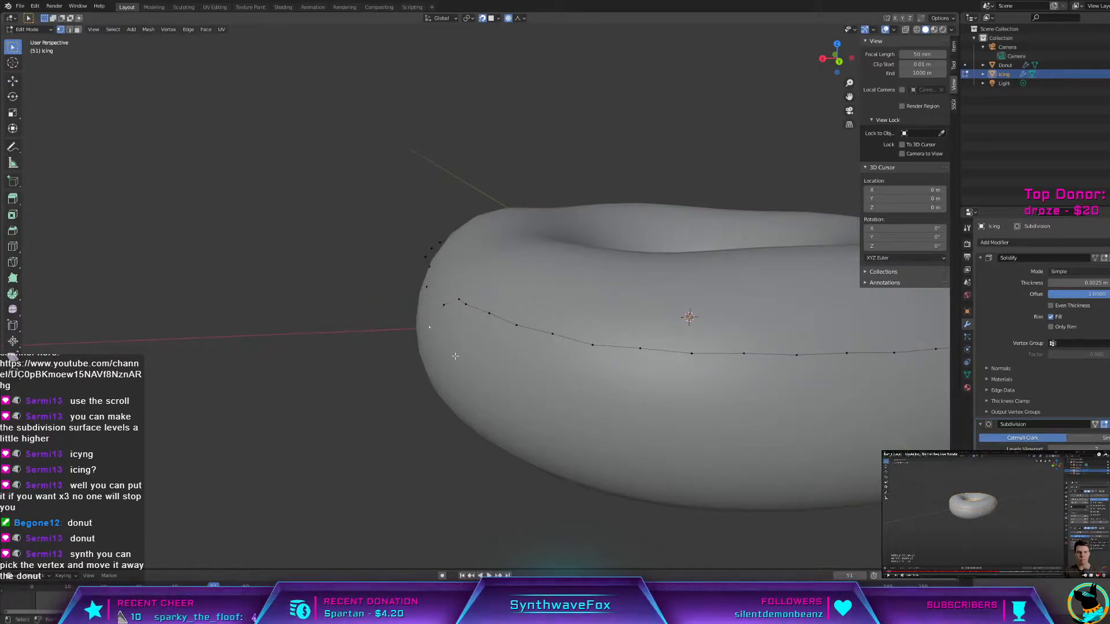
# Step: Pull the selected rim vertex freely down along the donut's surface at proportional size 0.02 and check the smoothed drip
pyautogui.press('g')
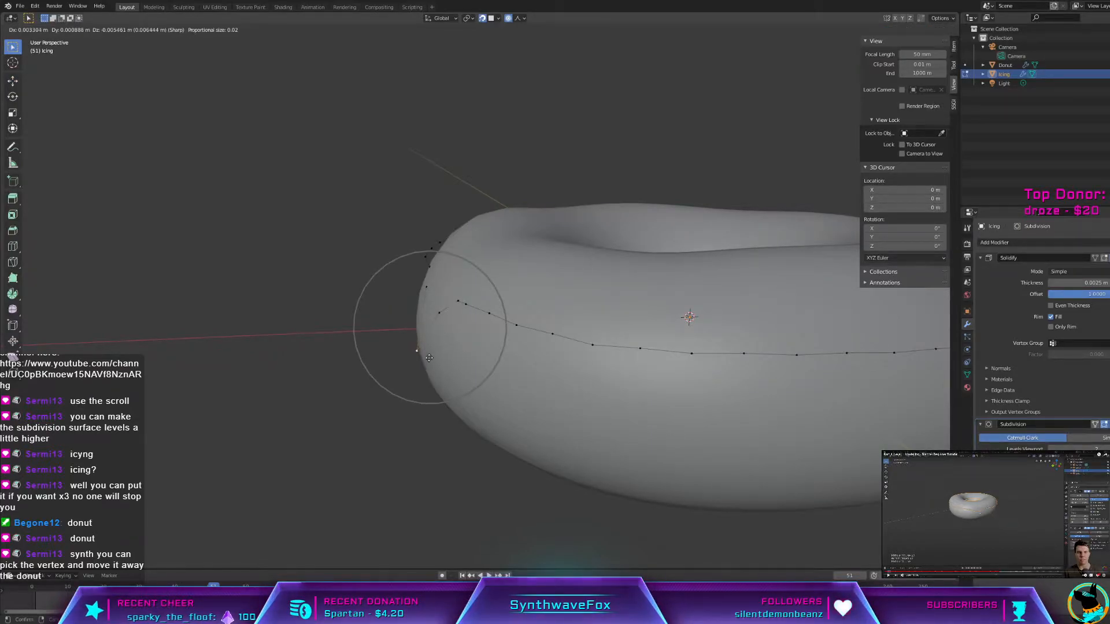
pyautogui.click(430, 355)
pyautogui.press('Tab')
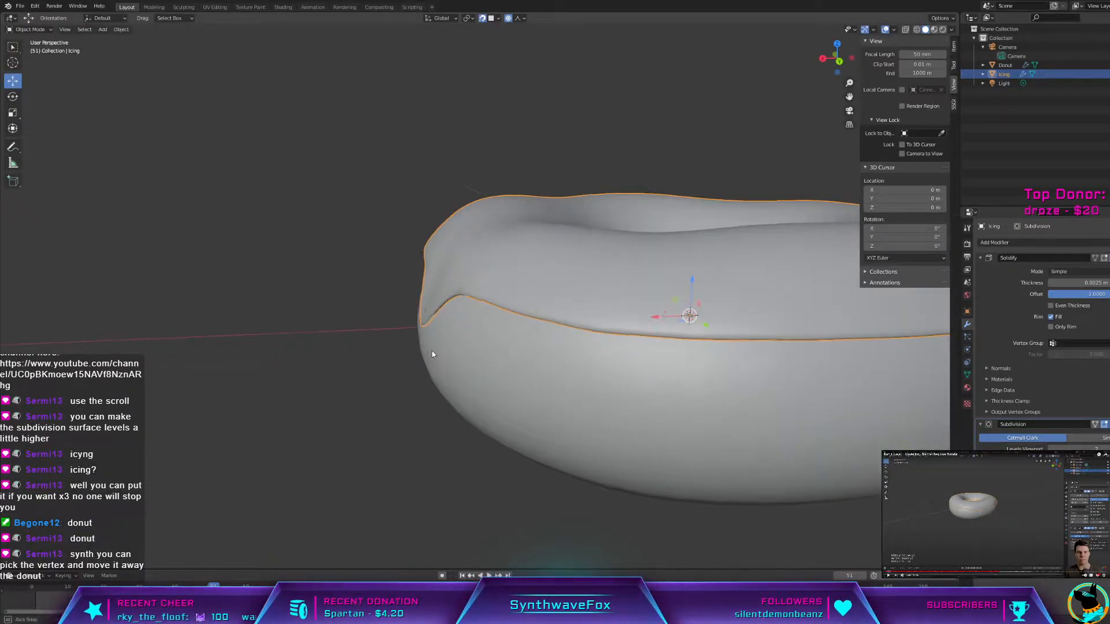
pyautogui.moveTo(432, 352); pyautogui.dragTo(452, 337, button='middle')
pyautogui.scroll(4, 453, 329)
pyautogui.scroll(-2, 461, 289)
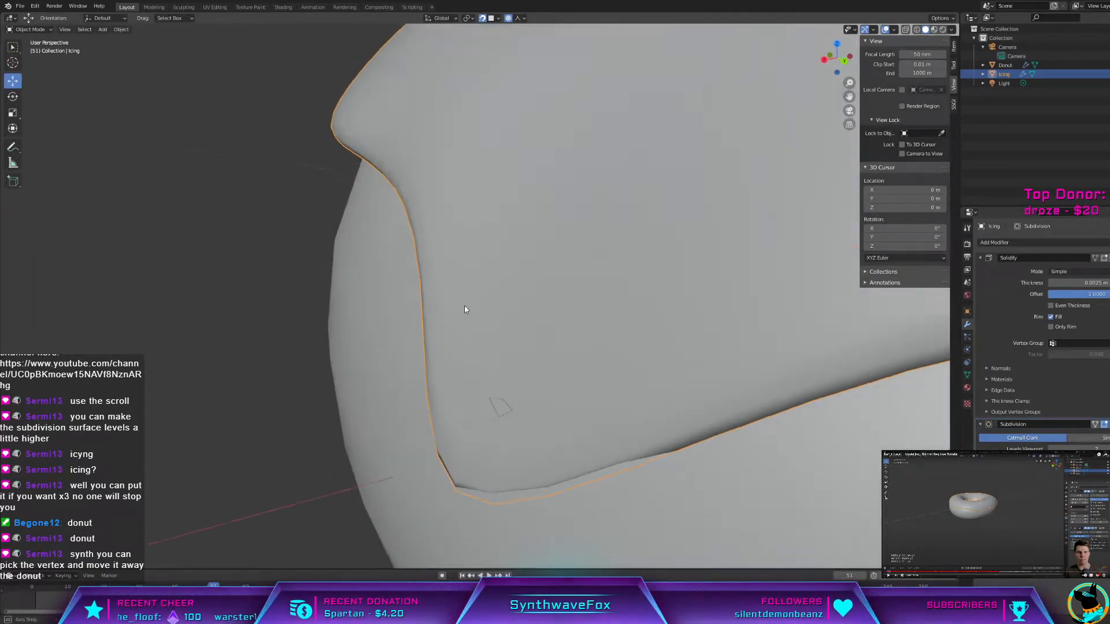
# Step: Fine-tune the position of the new drip's tip vertex so the icing follows the donut's side
pyautogui.press('Tab')
pyautogui.press('g')
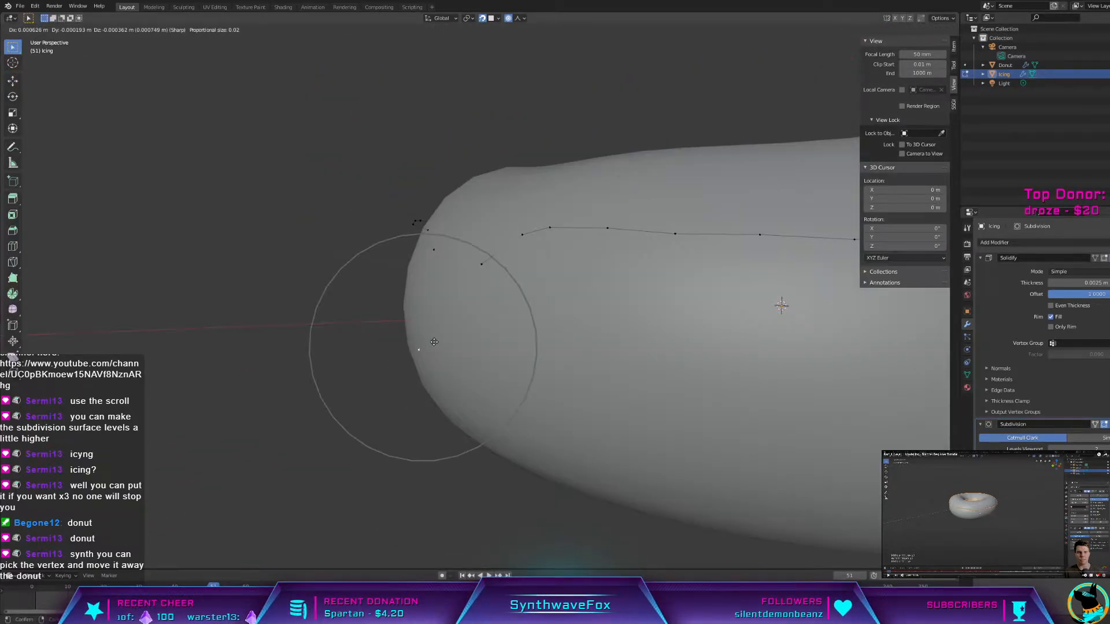
pyautogui.click(422, 344)
pyautogui.press('Tab')
pyautogui.moveTo(422, 342); pyautogui.dragTo(452, 357, button='middle')
# Step: Pull a vertex on the flat rim stretch beside the drip down, with the Sharp proportional size enlarged to 0.03
pyautogui.scroll(-6, 492, 356)
pyautogui.moveTo(686, 365); pyautogui.dragTo(594, 308, button='middle')
pyautogui.press('g')
pyautogui.press('Escape')
pyautogui.press('Tab')
pyautogui.press('g')
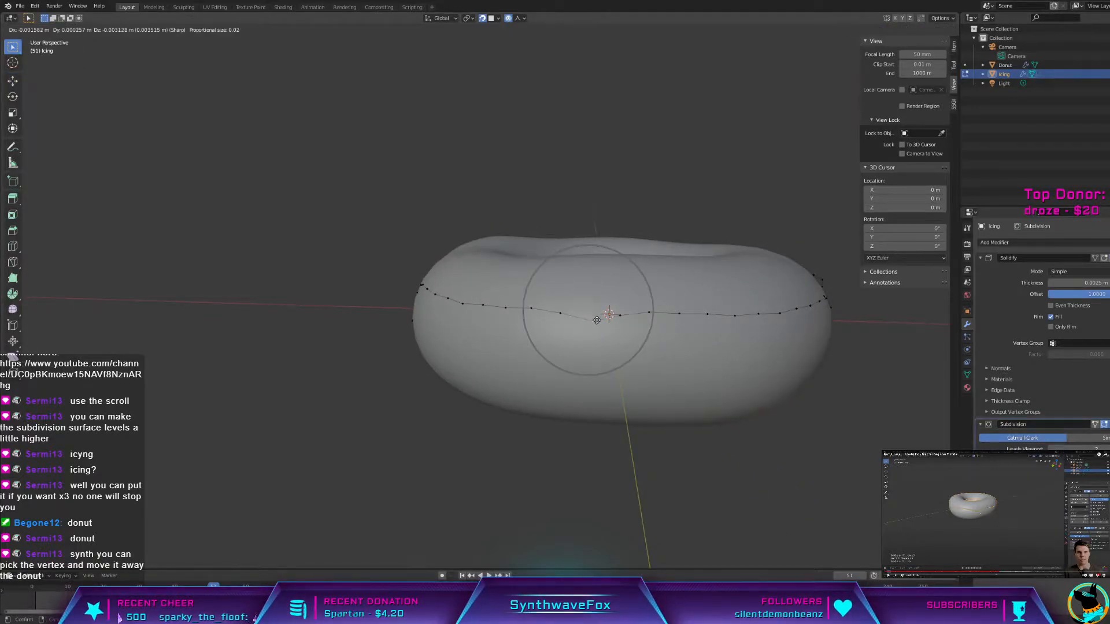
pyautogui.scroll(-4, 598, 321)
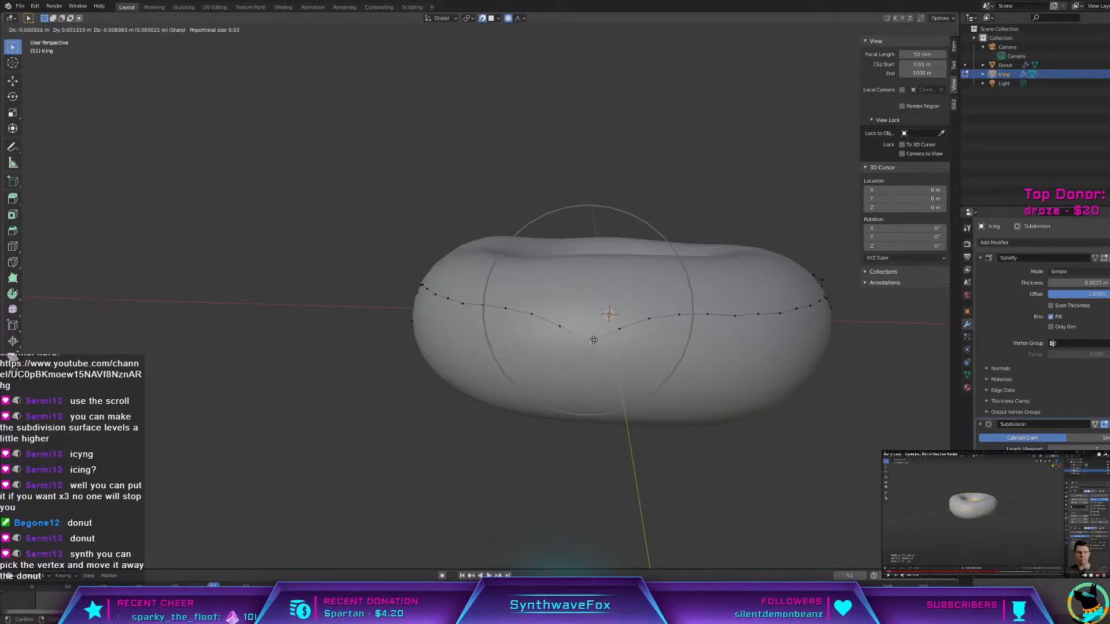
pyautogui.click(591, 337)
pyautogui.press('Tab')
pyautogui.moveTo(644, 337)
pyautogui.mouseDown(button='middle')
pyautogui.moveTo(625, 338)
pyautogui.moveTo(660, 342)
pyautogui.mouseUp(button='middle')
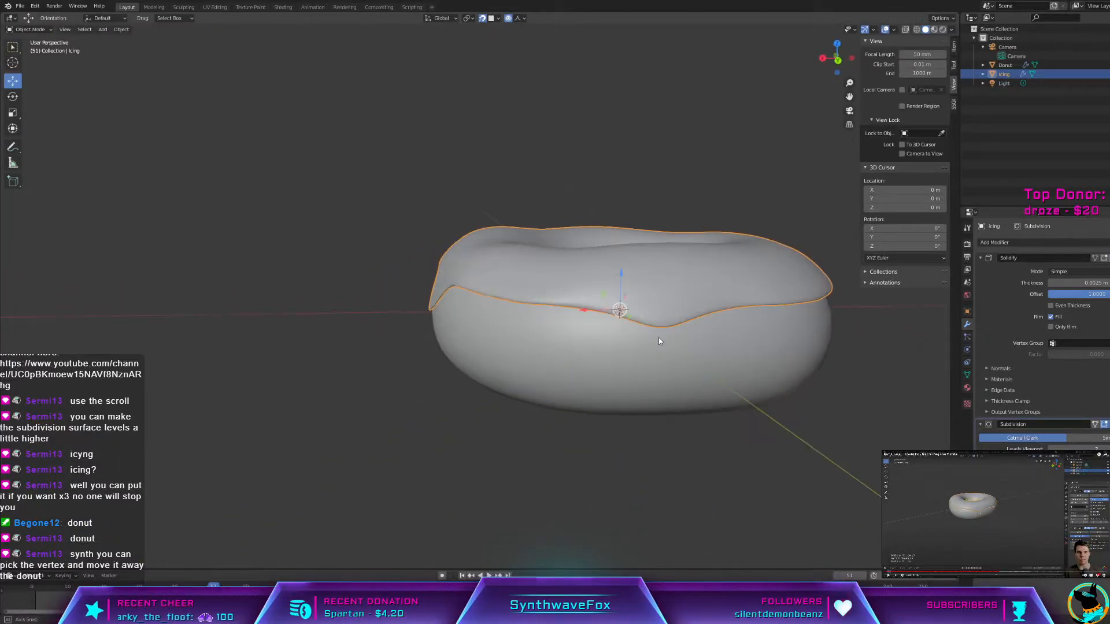
# Step: Widen the shallow drip by pulling further rim vertices beside its lowest point down with Sharp proportional editing
pyautogui.press('Tab')
pyautogui.press('g')
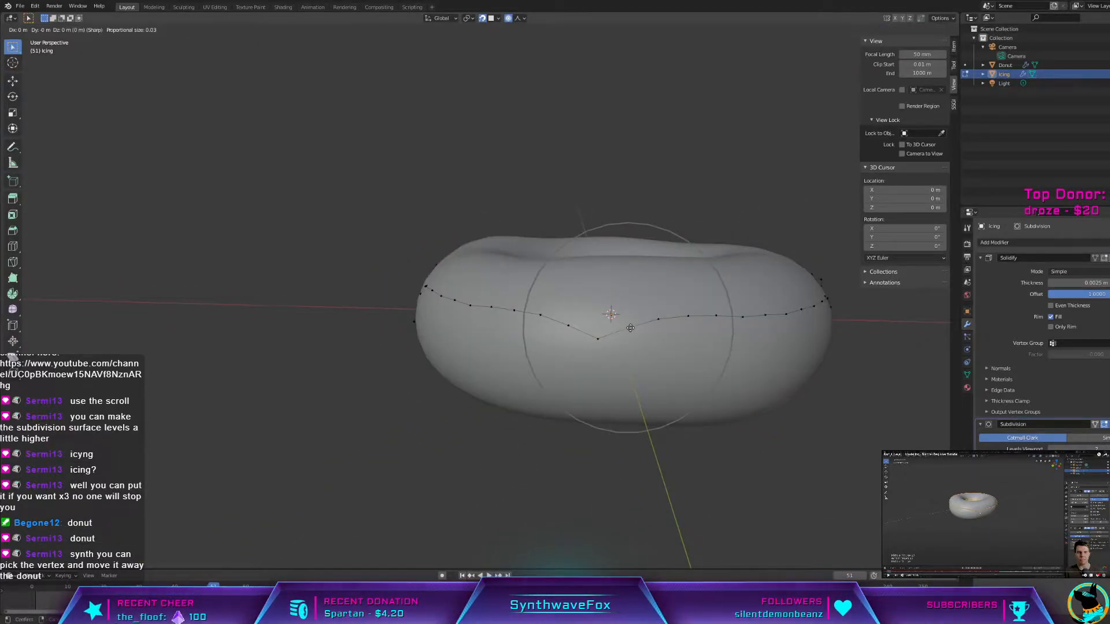
pyautogui.click(634, 346)
pyautogui.press('Tab')
pyautogui.moveTo(653, 349); pyautogui.dragTo(592, 354, button='middle')
pyautogui.press('Tab')
pyautogui.press('g')
pyautogui.click(645, 349)
pyautogui.press('Tab')
# Step: Lower a vertex on the straight rim stretch further around the donut to make the icing edge wavier
pyautogui.press('Tab')
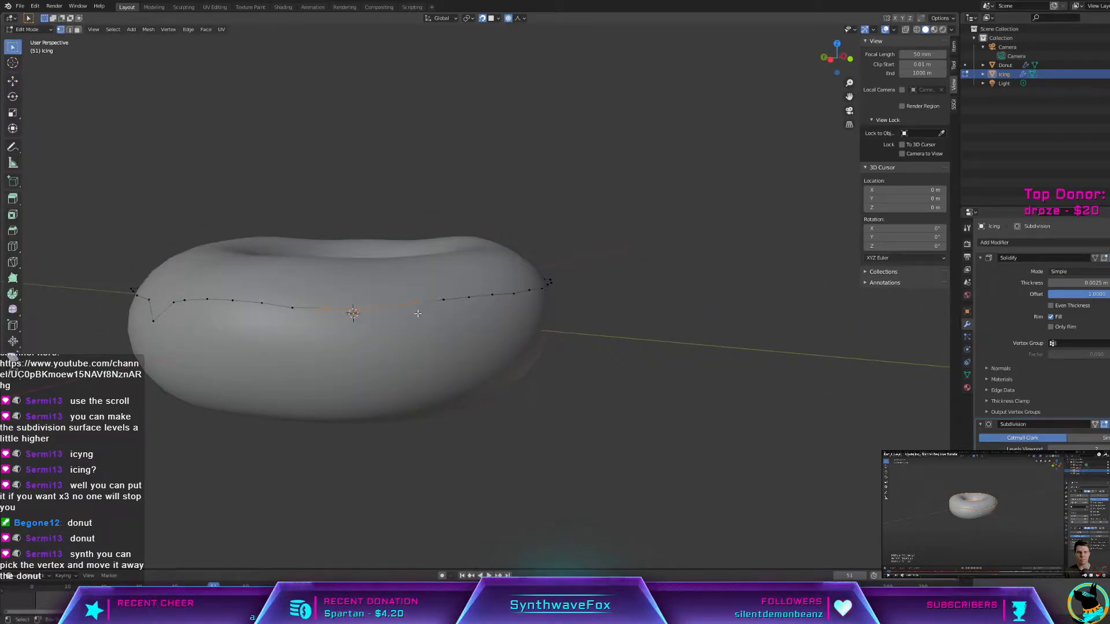
pyautogui.press('g')
pyautogui.click(420, 331)
pyautogui.press('Tab')
# Step: Examine the icing's edge around the donut, comparing its smoothed Object Mode shape with the rim vertices in Edit Mode
pyautogui.moveTo(418, 333); pyautogui.dragTo(549, 300, button='middle')
pyautogui.press('Tab')
pyautogui.press('c')
pyautogui.press('Escape')
pyautogui.press('Tab')
pyautogui.moveTo(578, 323)
pyautogui.mouseDown(button='middle')
pyautogui.moveTo(608, 328)
pyautogui.moveTo(588, 326)
pyautogui.moveTo(613, 313)
pyautogui.moveTo(467, 300)
pyautogui.moveTo(485, 297)
pyautogui.mouseUp(button='middle')
pyautogui.press('Tab')
pyautogui.press('Tab')
pyautogui.press('Tab')
pyautogui.press('Tab')
pyautogui.press('Tab')
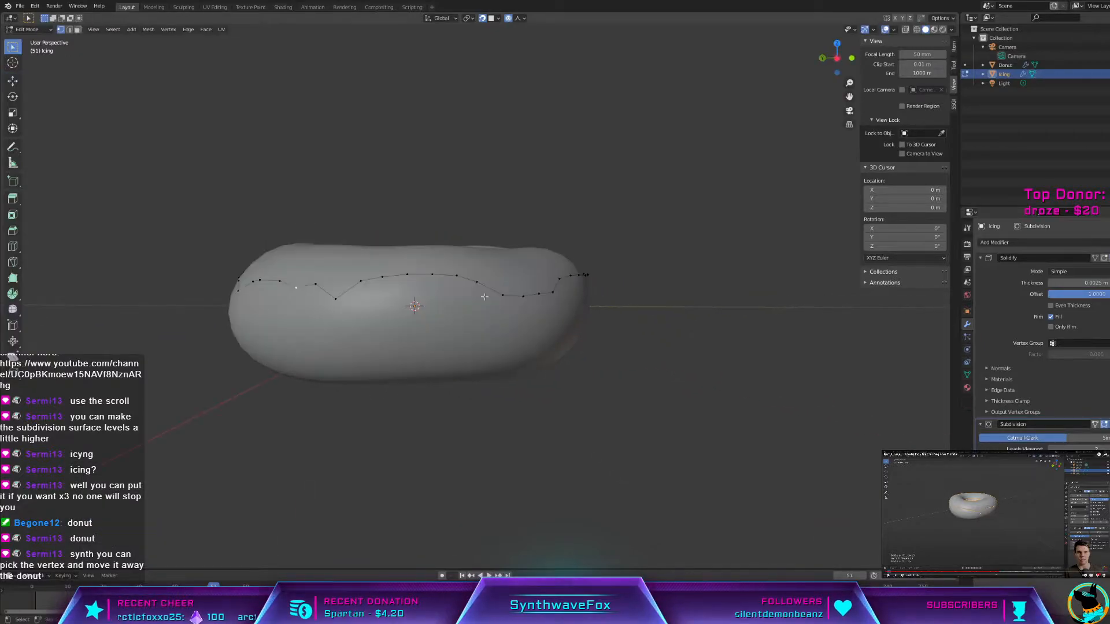
# Step: Adjust the height of the middle vertex on the raised rim stretch between two drips at proportional size 0.01
pyautogui.click(436, 275)
pyautogui.press('g')
pyautogui.click(431, 282)
pyautogui.press('Tab')
pyautogui.press('Tab')
pyautogui.press('Tab')
pyautogui.press('Tab')
pyautogui.press('g')
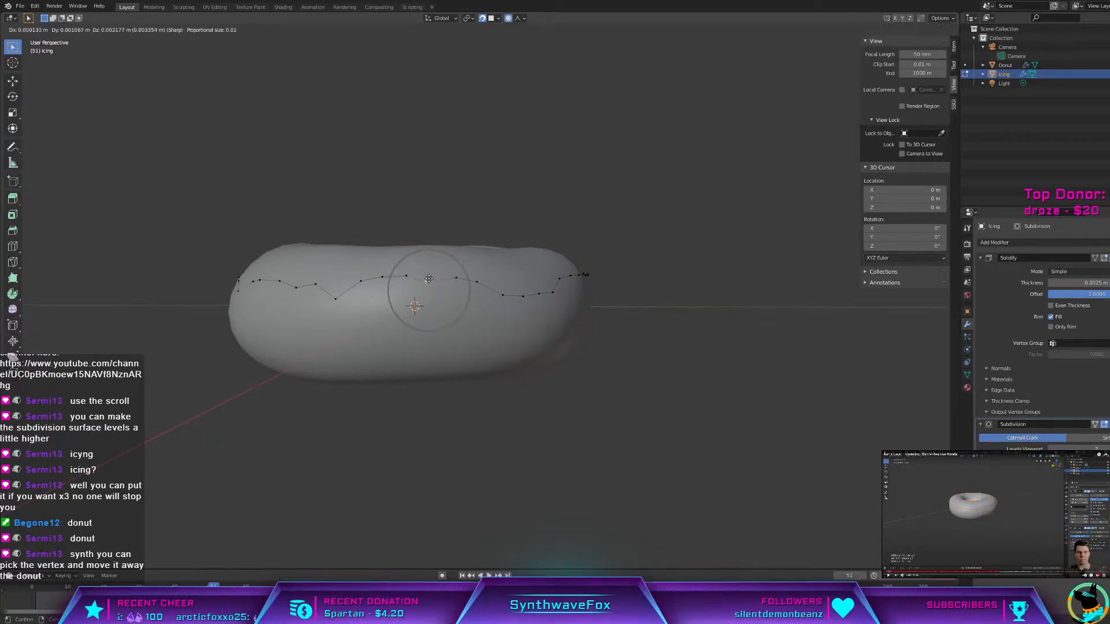
pyautogui.click(429, 279)
pyautogui.press('Tab')
# Step: Nudge another vertex along the same rim stretch slightly with Sharp proportional editing
pyautogui.scroll(6, 434, 285)
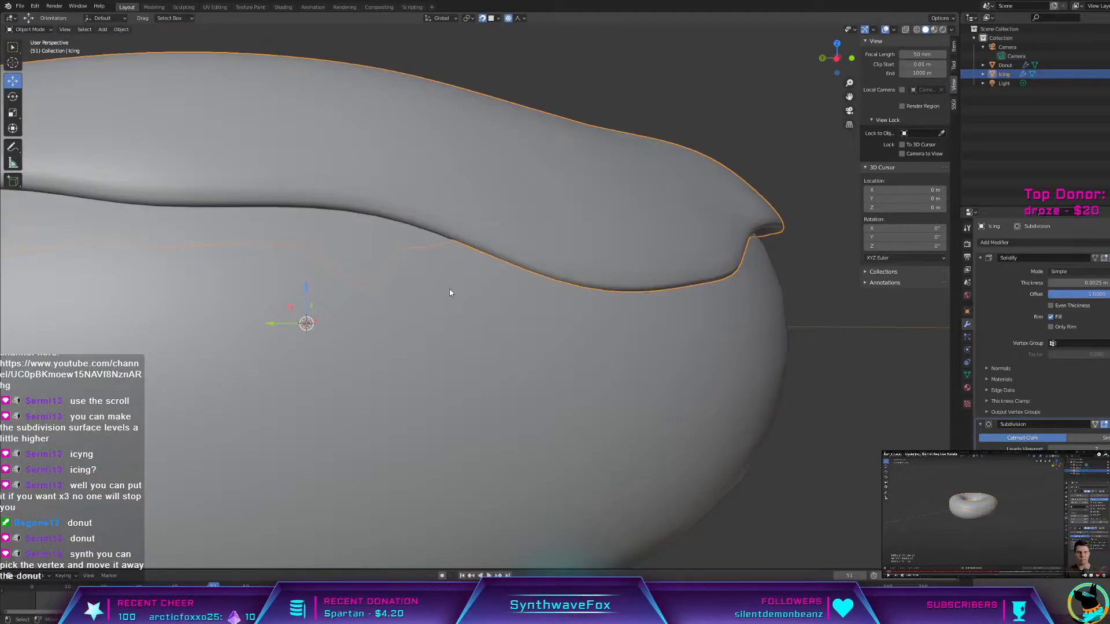
pyautogui.press('Tab')
pyautogui.click(698, 110)
pyautogui.press('g')
pyautogui.click(699, 105)
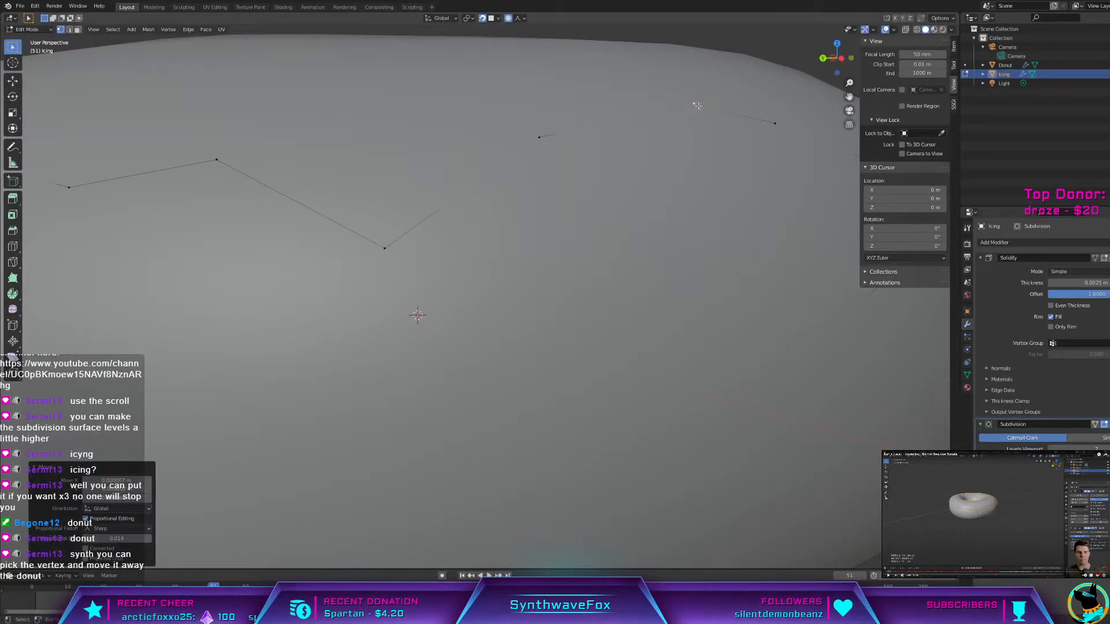
pyautogui.press('Tab')
pyautogui.scroll(-4, 732, 132)
pyautogui.moveTo(736, 134); pyautogui.dragTo(563, 155, button='middle')
# Step: Pull a vertex on the straight rim beyond the wide drip down at proportional size 0.01 to start another drip
pyautogui.press('Tab')
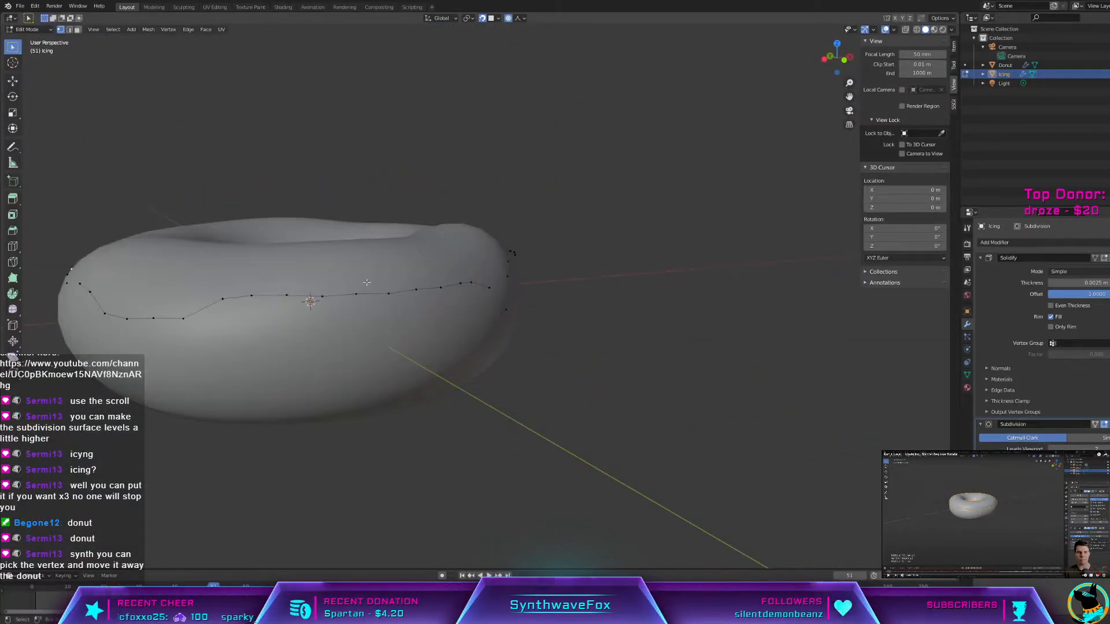
pyautogui.press('g')
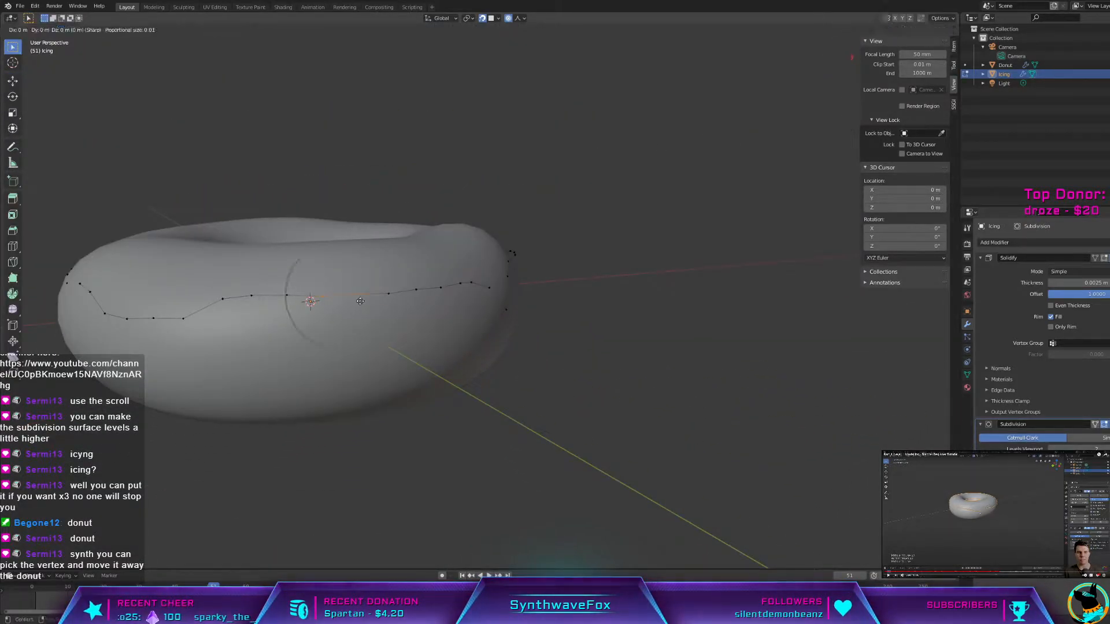
pyautogui.click(360, 316)
pyautogui.press('Tab')
pyautogui.scroll(-1, 360, 322)
pyautogui.moveTo(360, 322)
pyautogui.mouseDown(button='middle')
pyautogui.moveTo(305, 322)
pyautogui.moveTo(349, 324)
pyautogui.moveTo(424, 300)
pyautogui.moveTo(354, 311)
pyautogui.mouseUp(button='middle')
pyautogui.keyDown('shift'); pyautogui.moveTo(612, 308); pyautogui.dragTo(248, 296, button='middle'); pyautogui.keyUp('shift')
# Step: Select the tip vertex of the short pointed drip and move it slightly lower at proportional size 0.01
pyautogui.press('Tab')
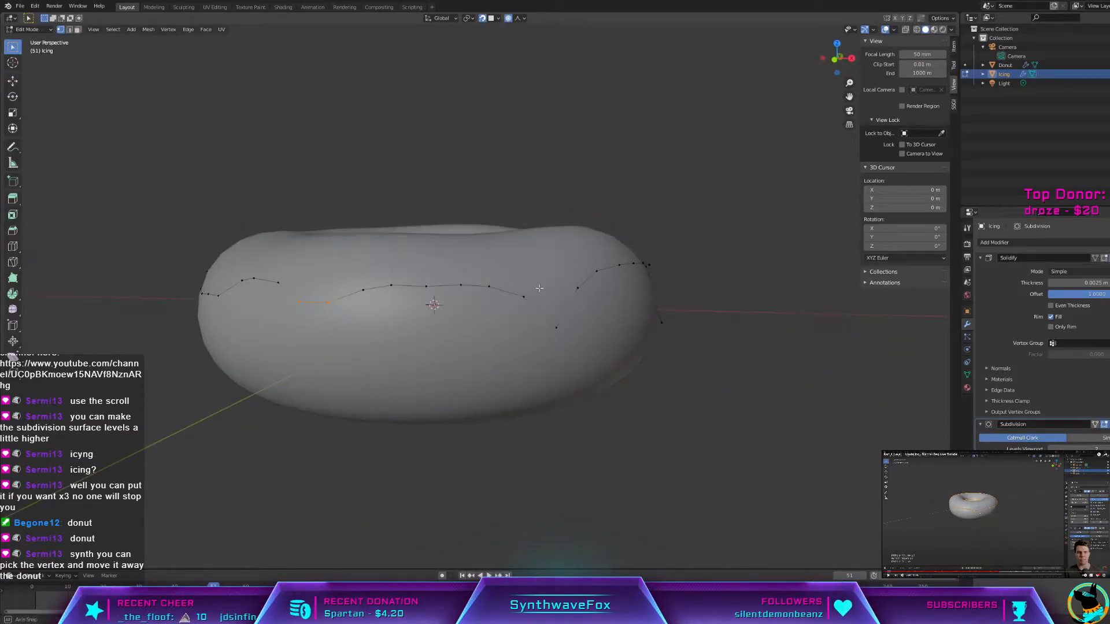
pyautogui.moveTo(420, 290); pyautogui.dragTo(486, 281, button='middle')
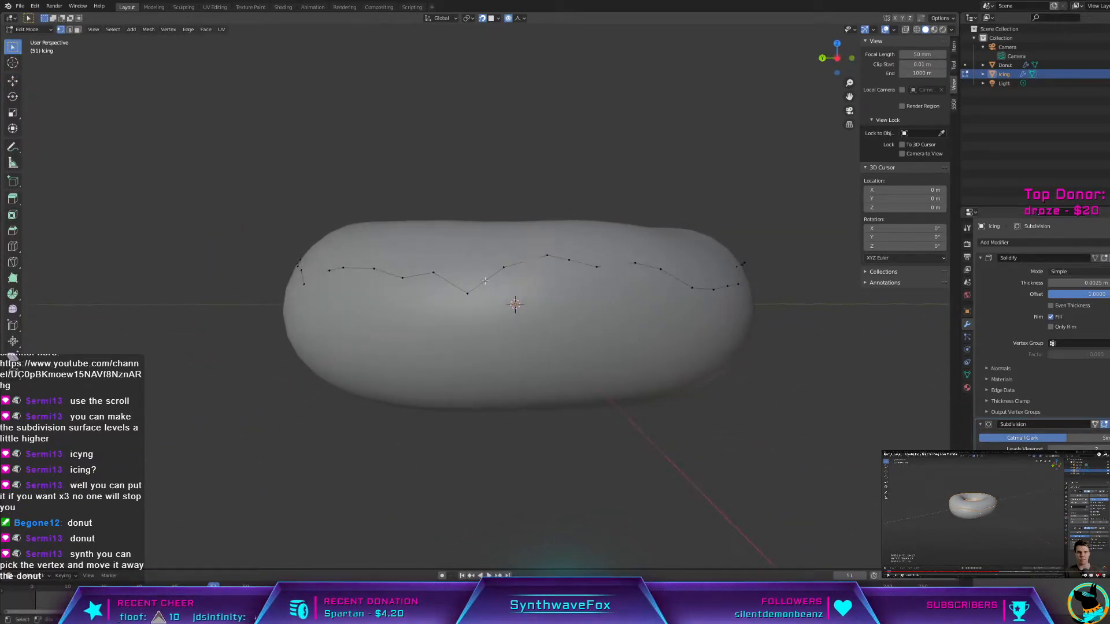
pyautogui.click(468, 294)
pyautogui.press('g')
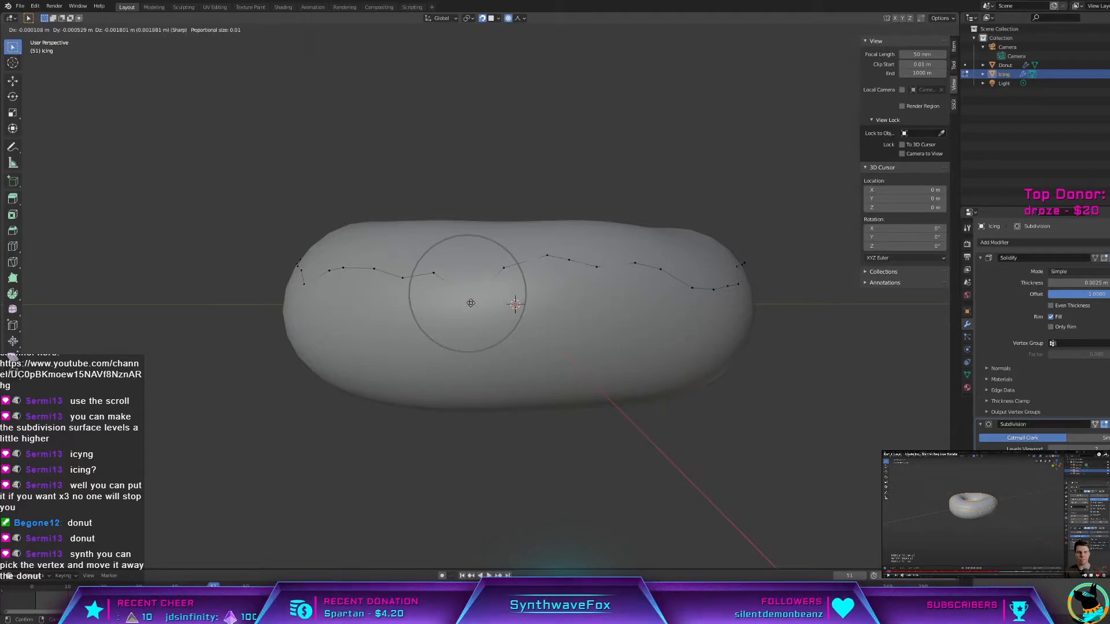
pyautogui.click(471, 306)
pyautogui.moveTo(471, 305); pyautogui.dragTo(381, 327, button='middle')
pyautogui.scroll(5, 474, 339)
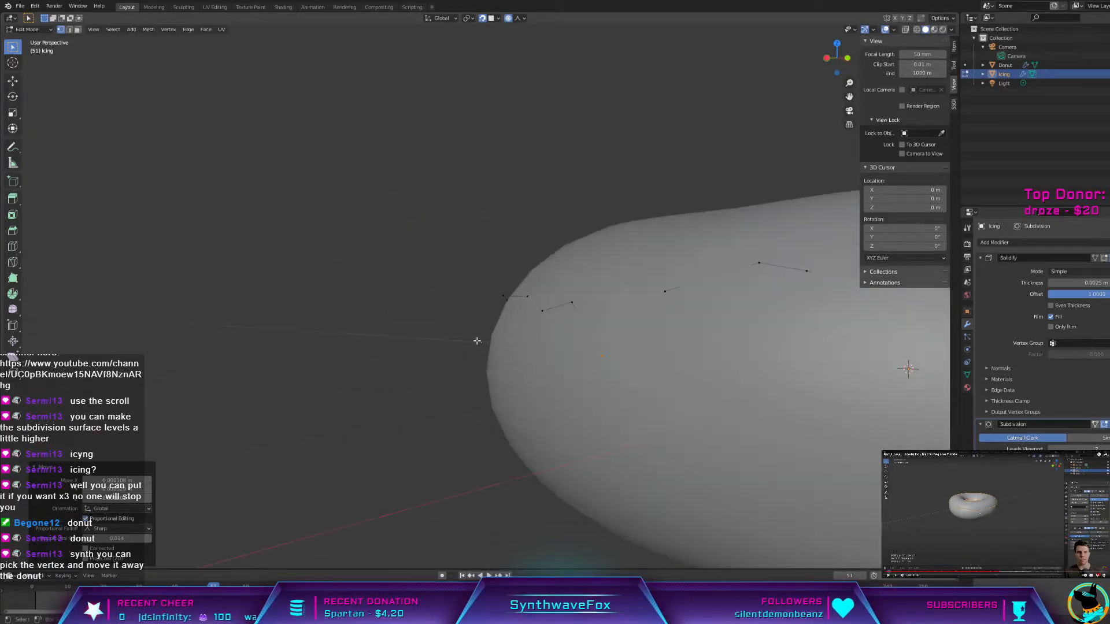
# Step: Try two lower positions for the pointed drip's tip vertex at proportional size 0.01, undoing each move
pyautogui.press('Tab')
pyautogui.press('Tab')
pyautogui.press('g')
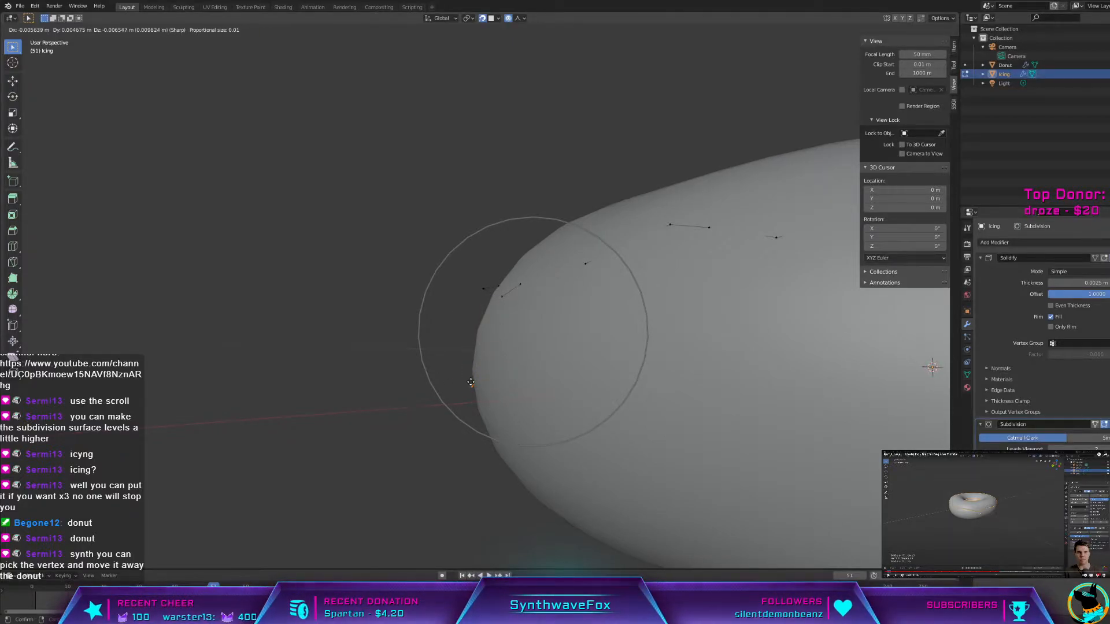
pyautogui.click(483, 380)
pyautogui.press('Tab')
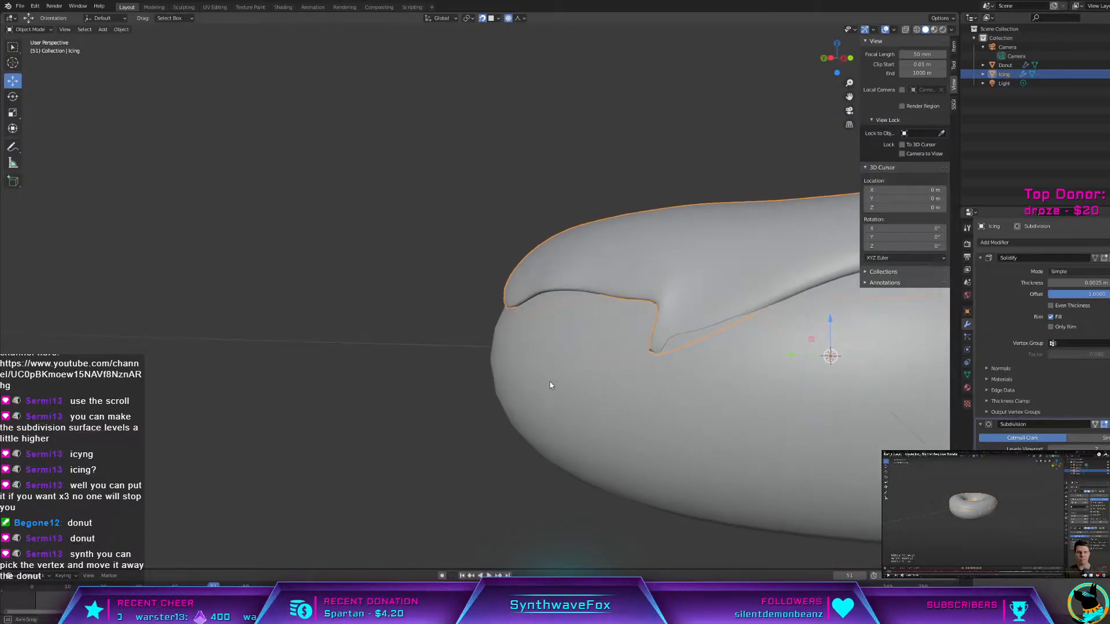
pyautogui.hotkey('ctrl', 'z')
pyautogui.hotkey('ctrl', 'z')
pyautogui.press('g')
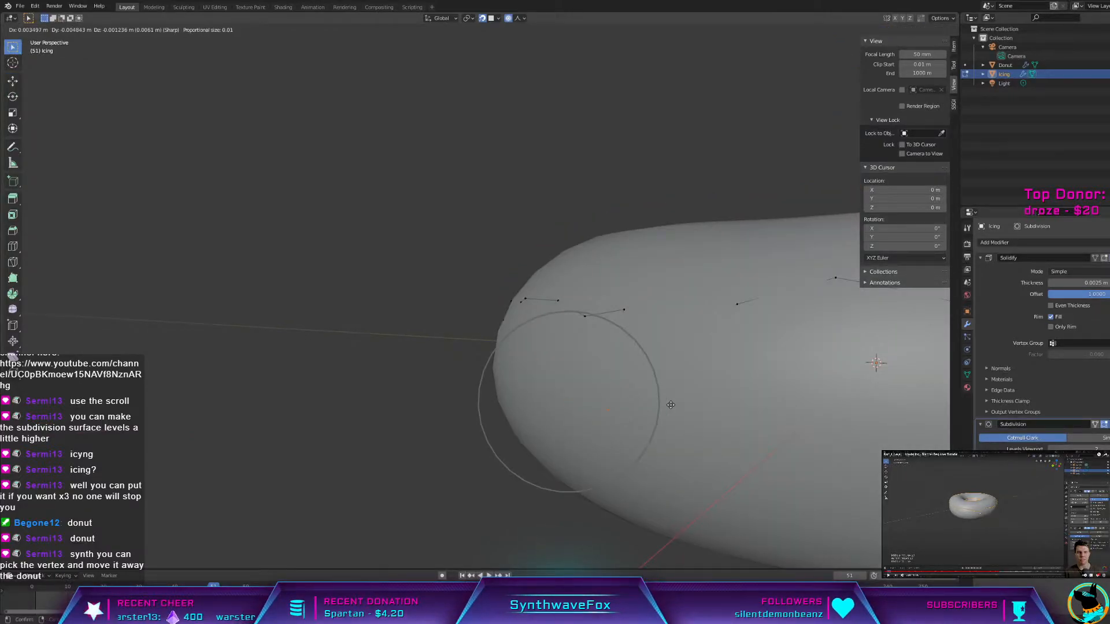
pyautogui.click(674, 407)
pyautogui.press('Tab')
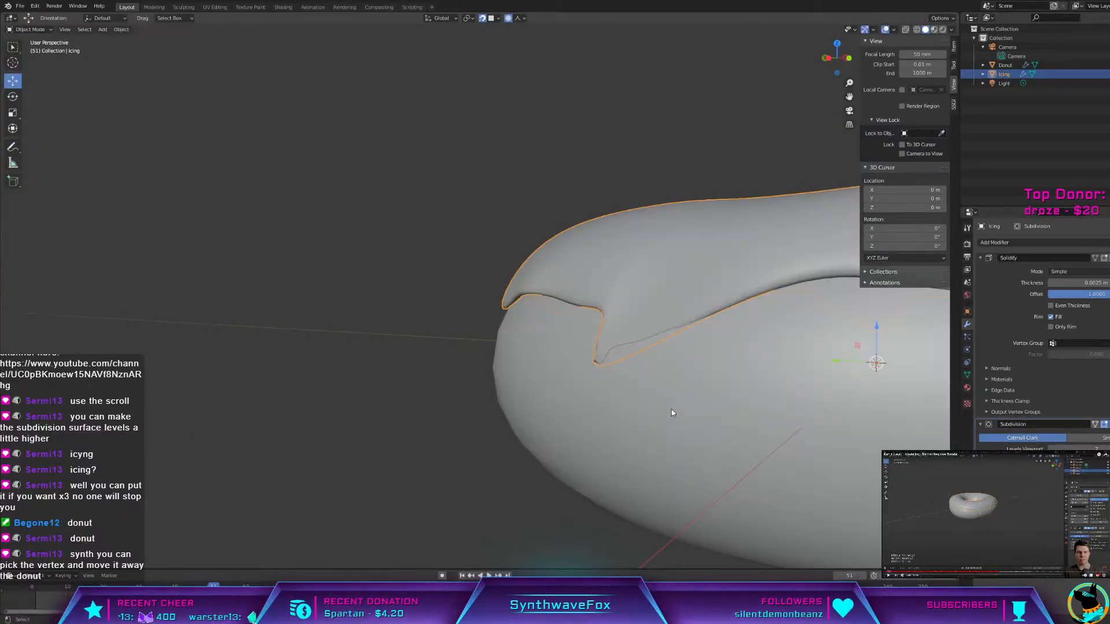
pyautogui.hotkey('ctrl', 'z')
pyautogui.hotkey('ctrl', 'z')
# Step: Pull the pointed drip's tip vertex down the donut's side to lengthen the drip
pyautogui.press('g')
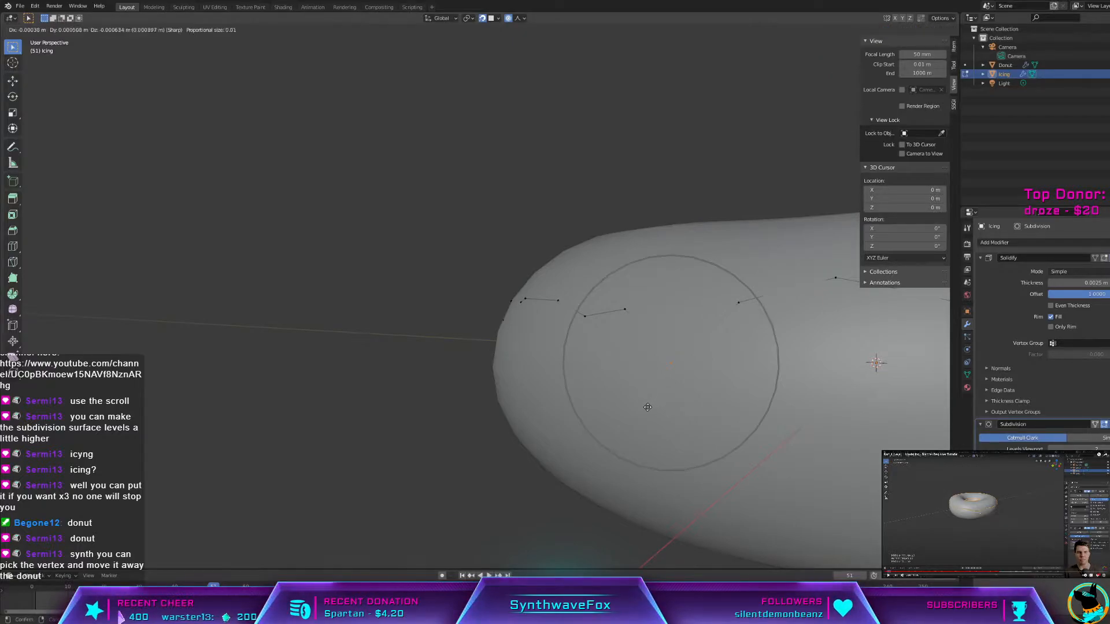
pyautogui.click(637, 444)
pyautogui.press('Tab')
pyautogui.moveTo(638, 445); pyautogui.dragTo(556, 397, button='middle')
# Step: Pull the lowest vertex of the small drip beyond the wide one further down at proportional size 0.01
pyautogui.press('Tab')
pyautogui.press('g')
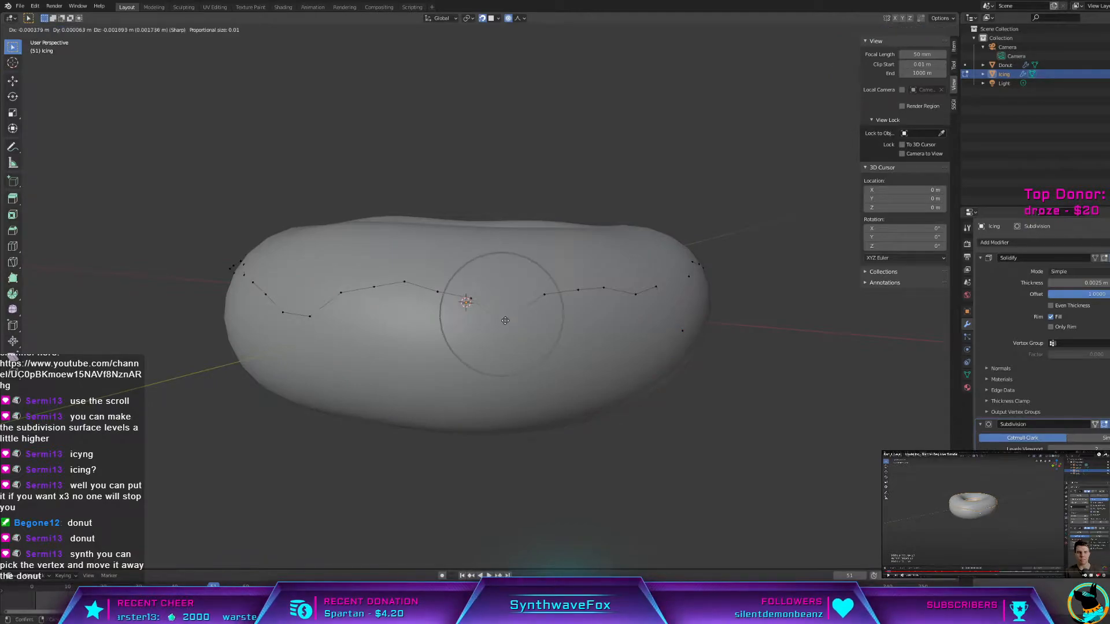
pyautogui.click(506, 331)
pyautogui.press('Tab')
pyautogui.moveTo(507, 323); pyautogui.dragTo(426, 342, button='middle')
# Step: Lower a vertex on the arched rim stretch between the two long drips slightly with Sharp proportional editing
pyautogui.press('Tab')
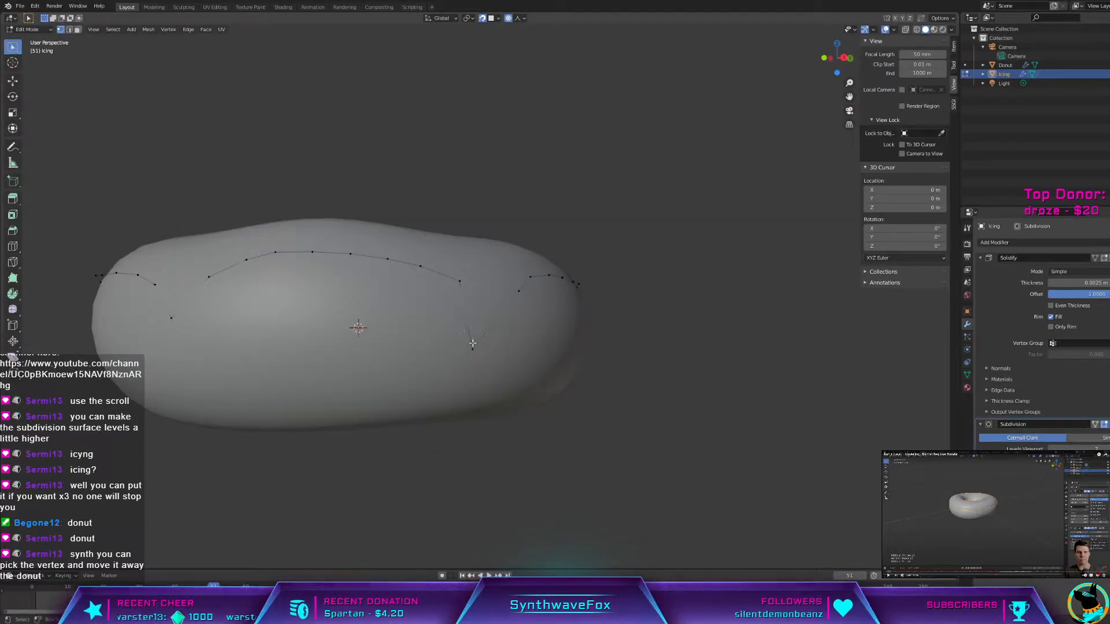
pyautogui.click(350, 254)
pyautogui.press('g')
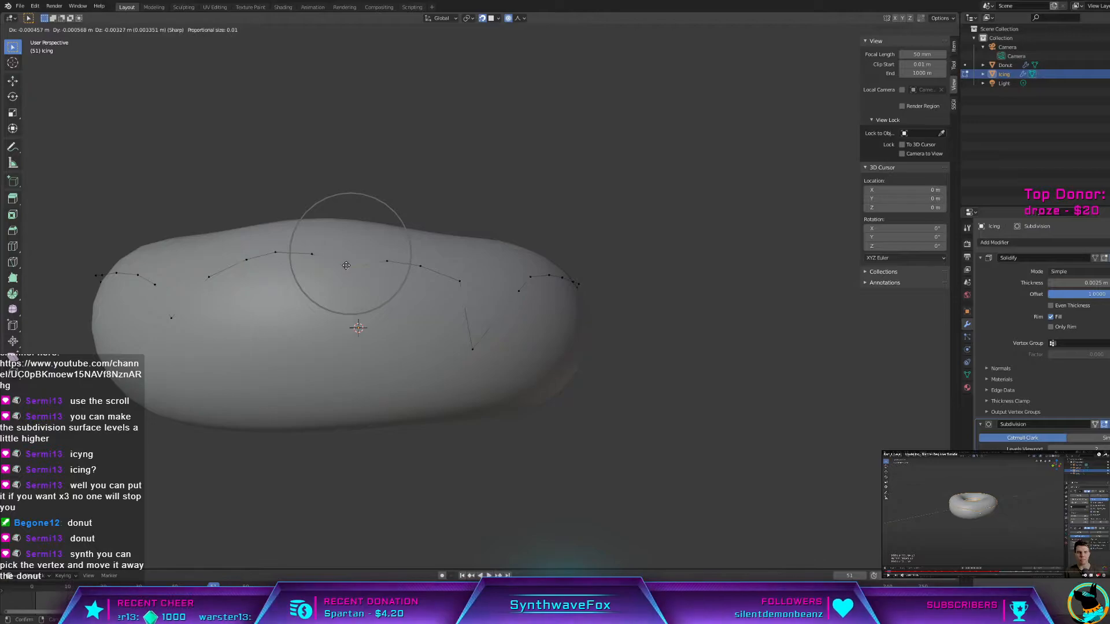
pyautogui.click(347, 264)
pyautogui.press('Tab')
pyautogui.moveTo(347, 266); pyautogui.dragTo(518, 280, button='middle')
pyautogui.scroll(-3, 403, 287)
pyautogui.scroll(3, 518, 281)
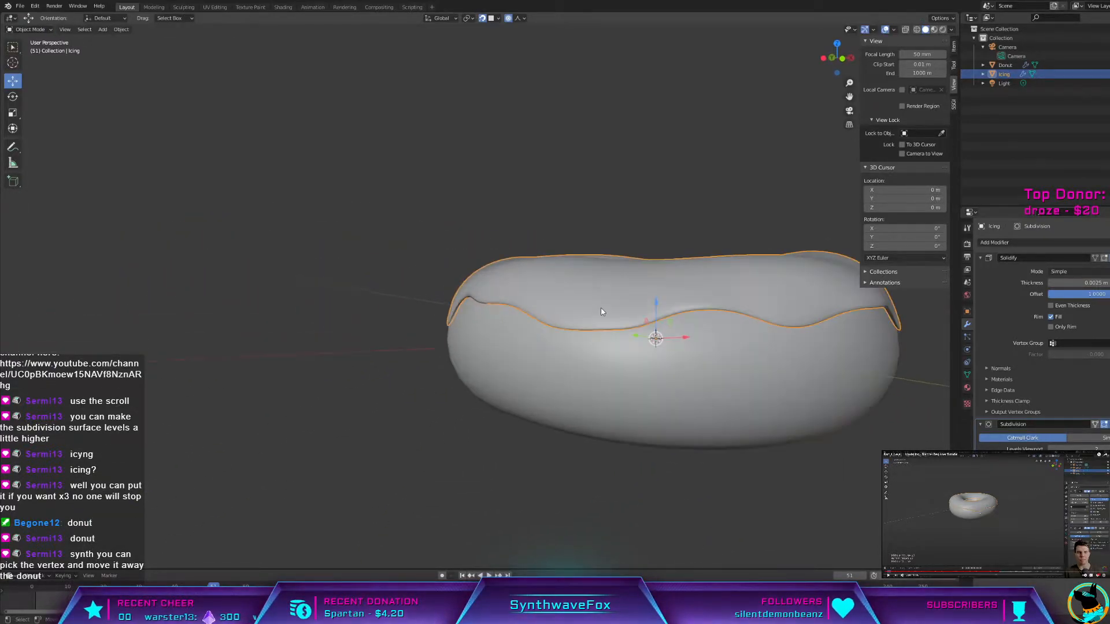
# Step: Pull the vertex beside the small drip's lowest point down at proportional size 0.01, and check the icing in Object Mode
pyautogui.moveTo(602, 315); pyautogui.dragTo(596, 310, button='middle')
pyautogui.press('Tab')
pyautogui.keyDown('shift'); pyautogui.moveTo(778, 370); pyautogui.dragTo(507, 310, button='middle'); pyautogui.keyUp('shift')
pyautogui.scroll(3, 451, 277)
pyautogui.click(478, 286)
pyautogui.press('g')
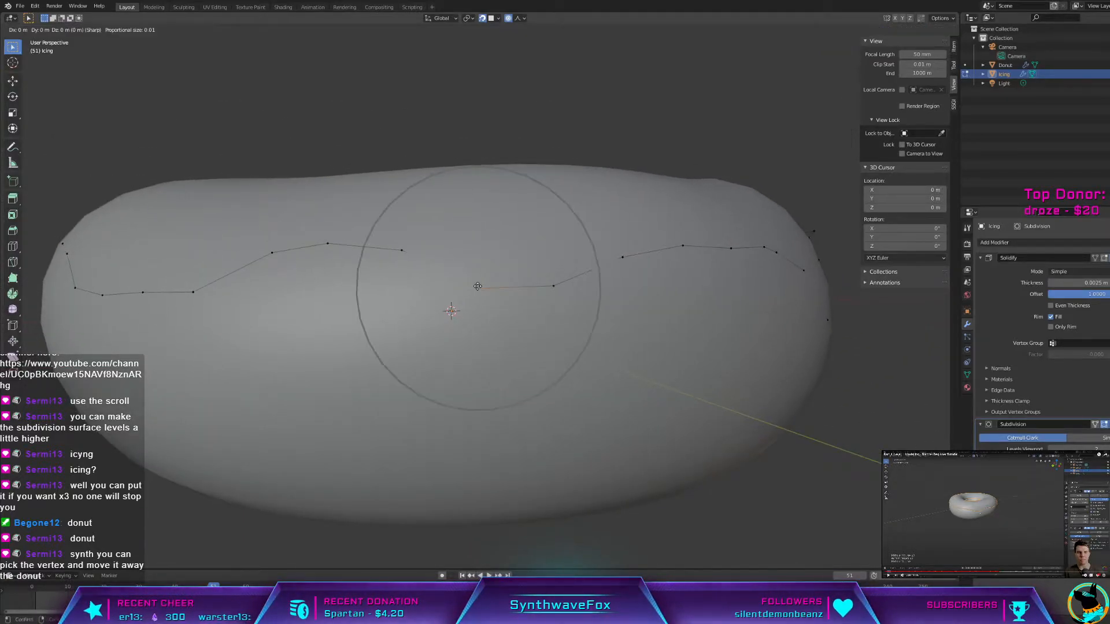
pyautogui.click(478, 332)
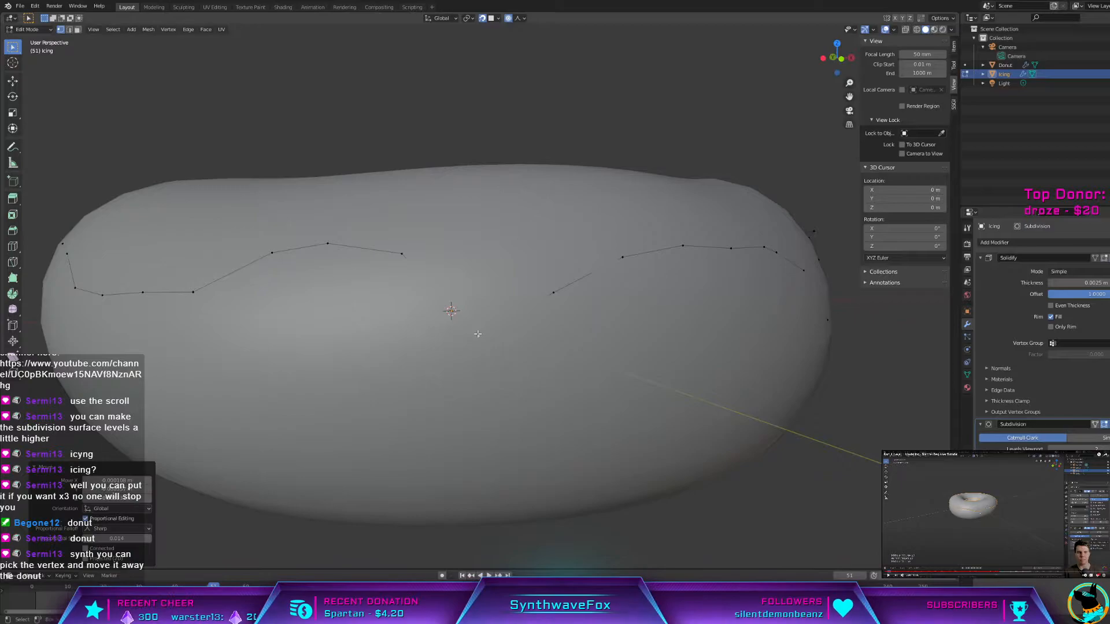
pyautogui.press('Tab')
pyautogui.moveTo(480, 338); pyautogui.dragTo(292, 346, button='middle')
pyautogui.scroll(-4, 476, 329)
pyautogui.scroll(2, 474, 318)
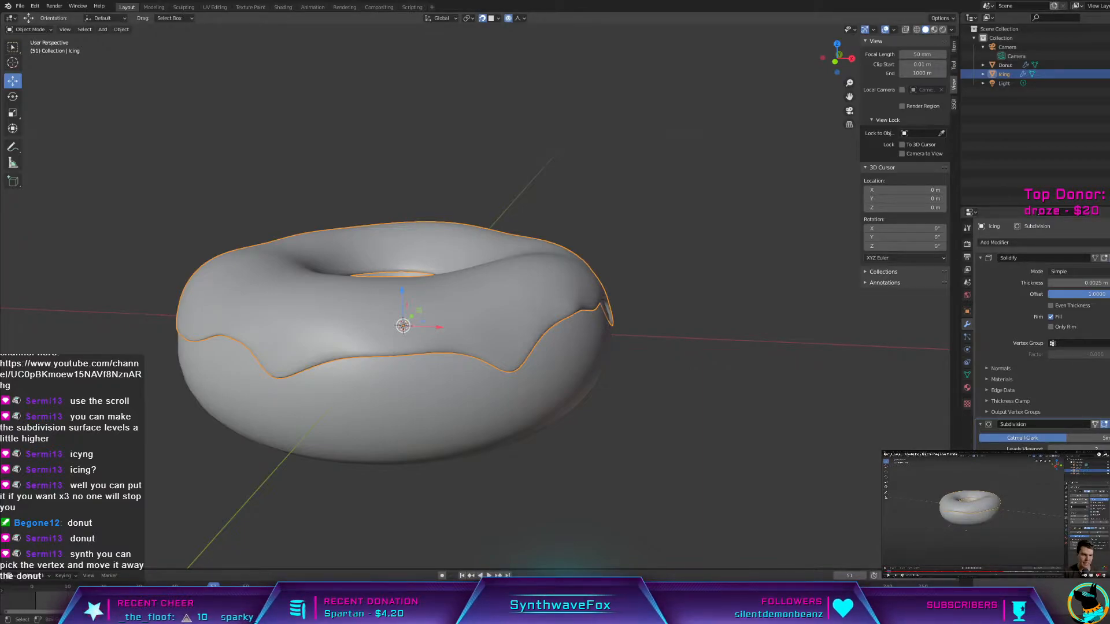
# Step: Examine the icing's rim around the donut in Object Mode and Edit Mode for a stretch that needs another drip
pyautogui.moveTo(601, 283); pyautogui.dragTo(625, 290, button='middle')
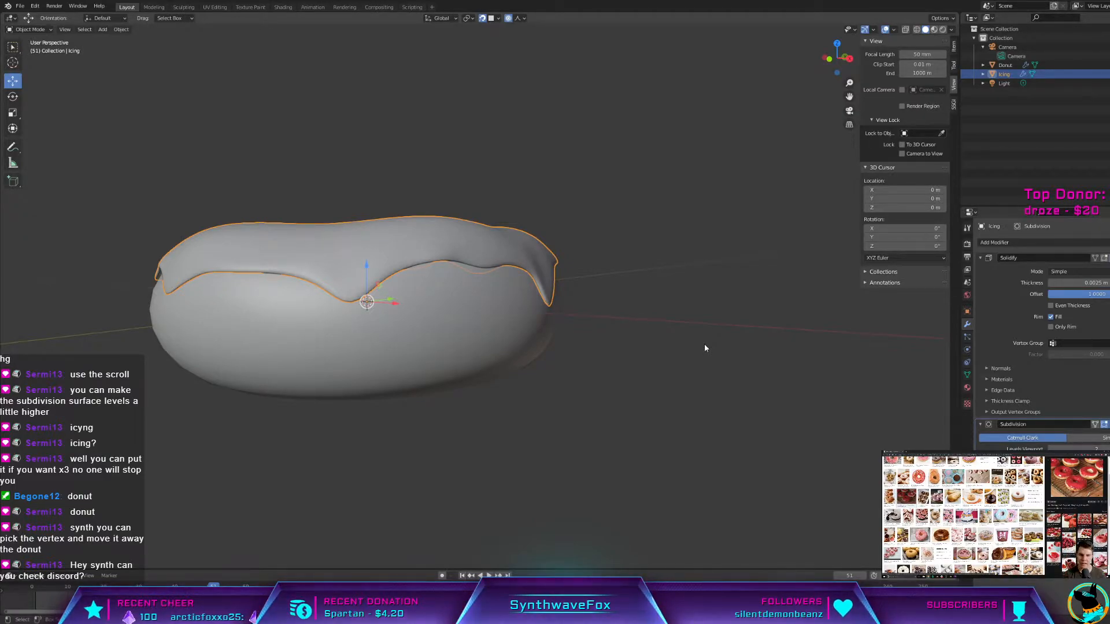
pyautogui.hotkey('alt', 'Tab')
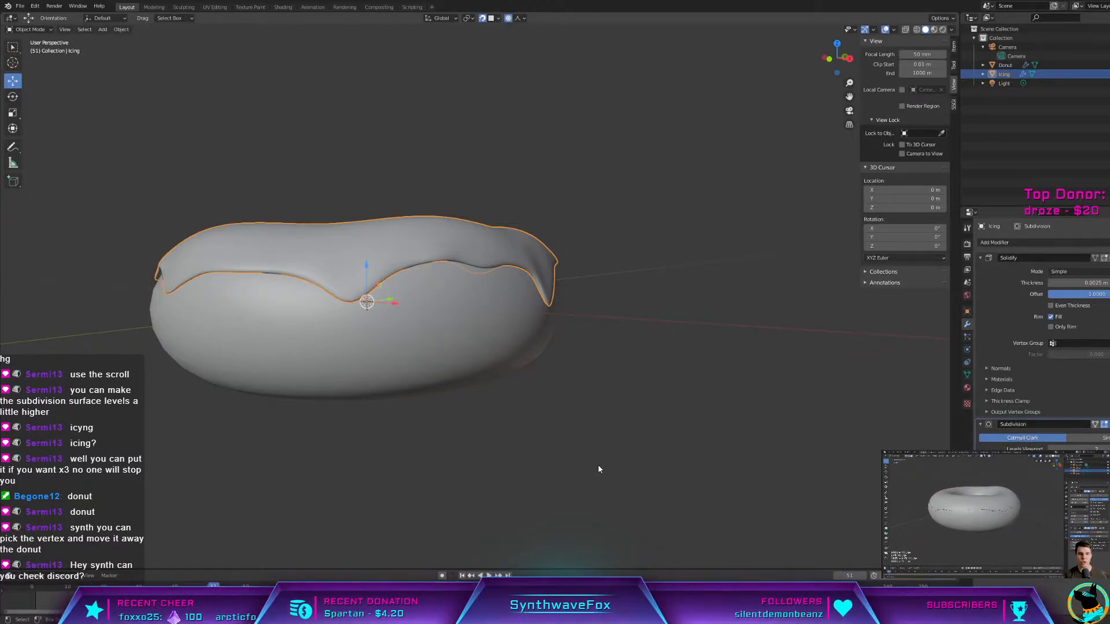
pyautogui.moveTo(505, 446); pyautogui.dragTo(457, 442, button='middle')
pyautogui.press('Tab')
pyautogui.scroll(5, 454, 414)
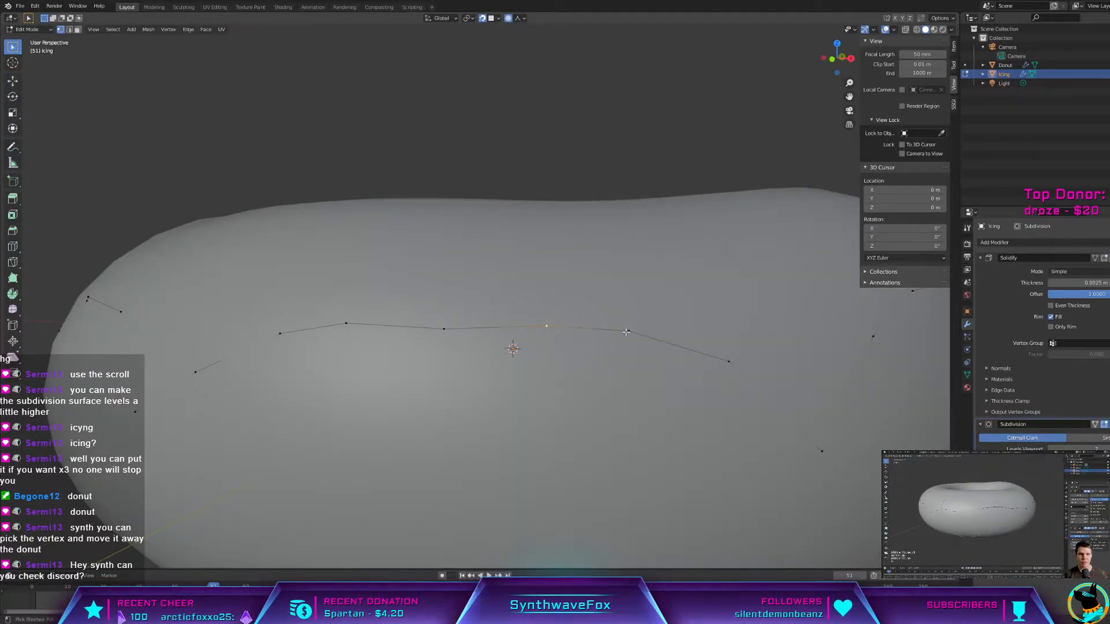
pyautogui.keyDown('ctrl'); pyautogui.click(628, 332); pyautogui.keyUp('ctrl')
pyautogui.click(728, 362)
pyautogui.scroll(-3, 752, 381)
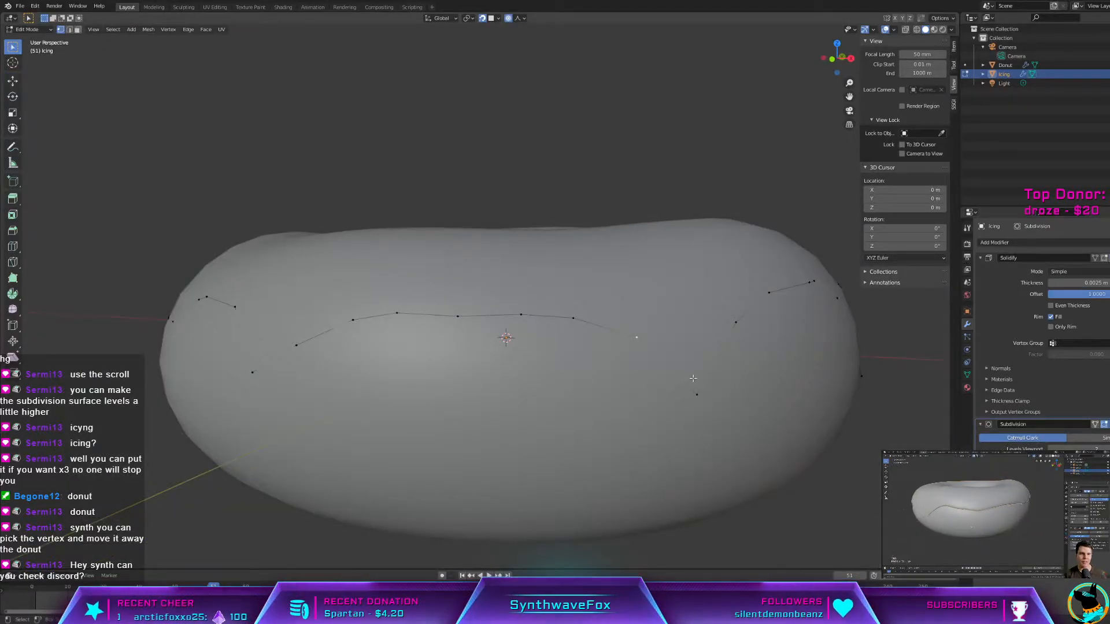
pyautogui.press('Tab')
pyautogui.moveTo(773, 388); pyautogui.dragTo(743, 384, button='middle')
pyautogui.press('Tab')
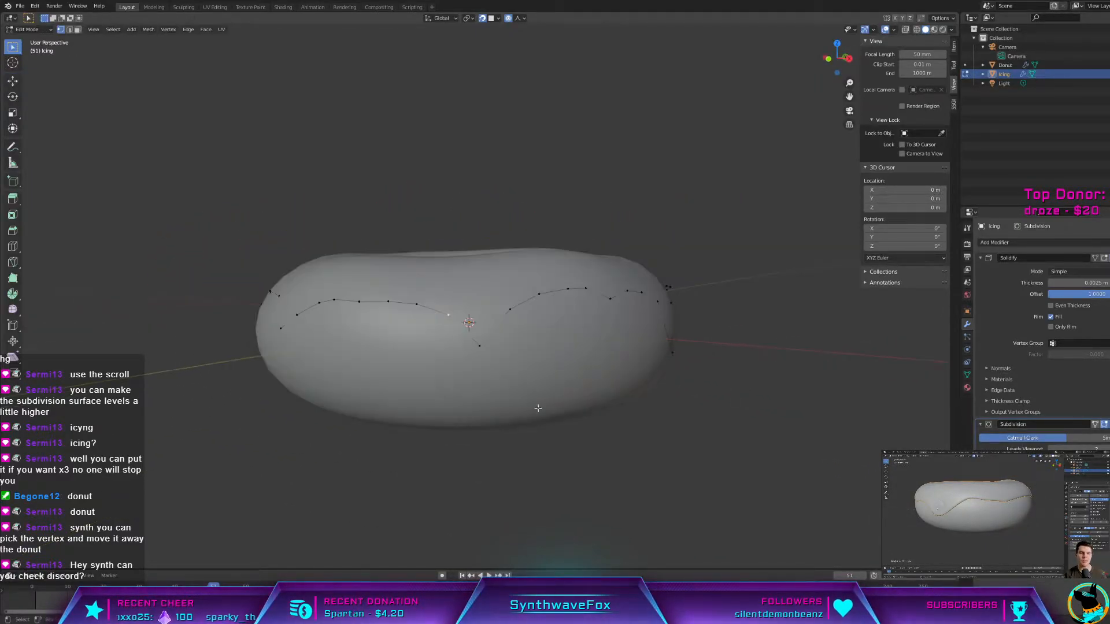
pyautogui.scroll(5, 536, 408)
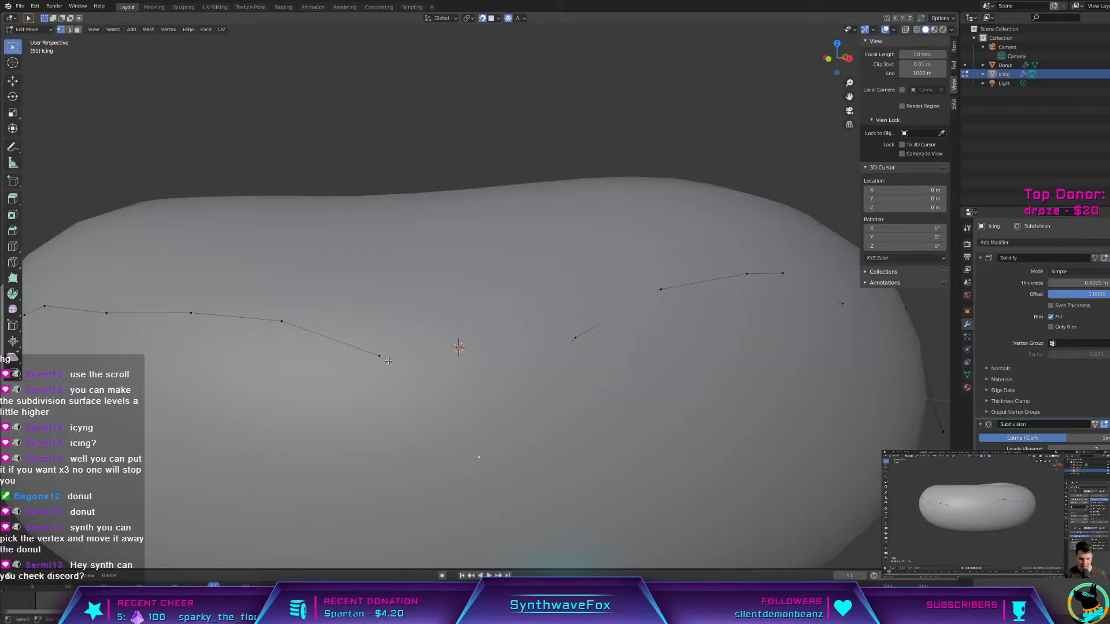
pyautogui.moveTo(563, 423); pyautogui.dragTo(595, 396, button='middle')
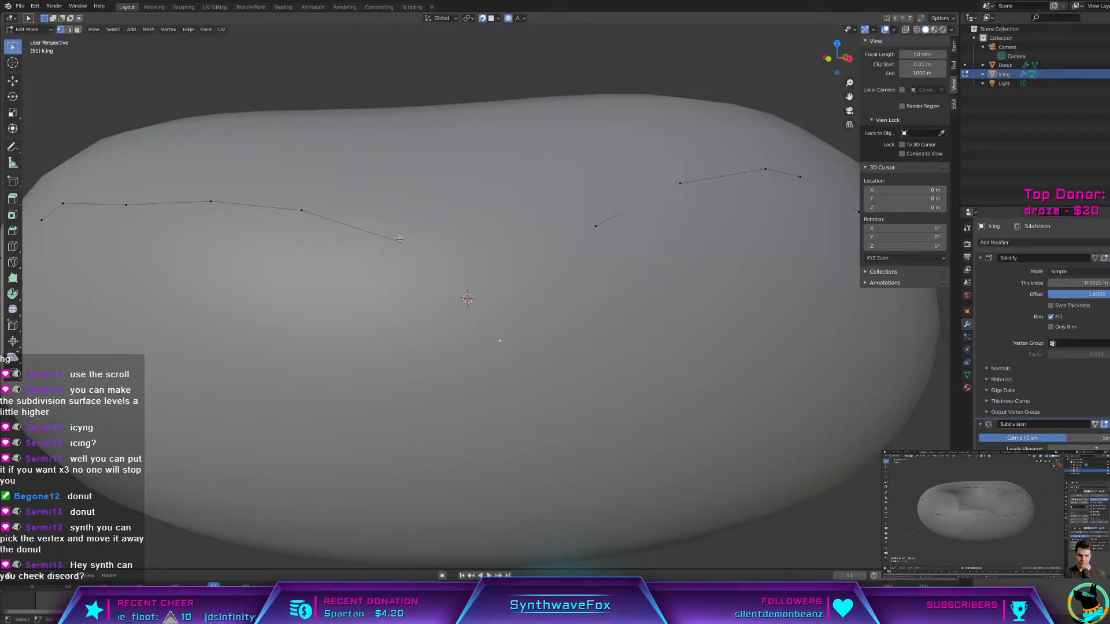
pyautogui.moveTo(465, 247); pyautogui.dragTo(527, 283, button='middle')
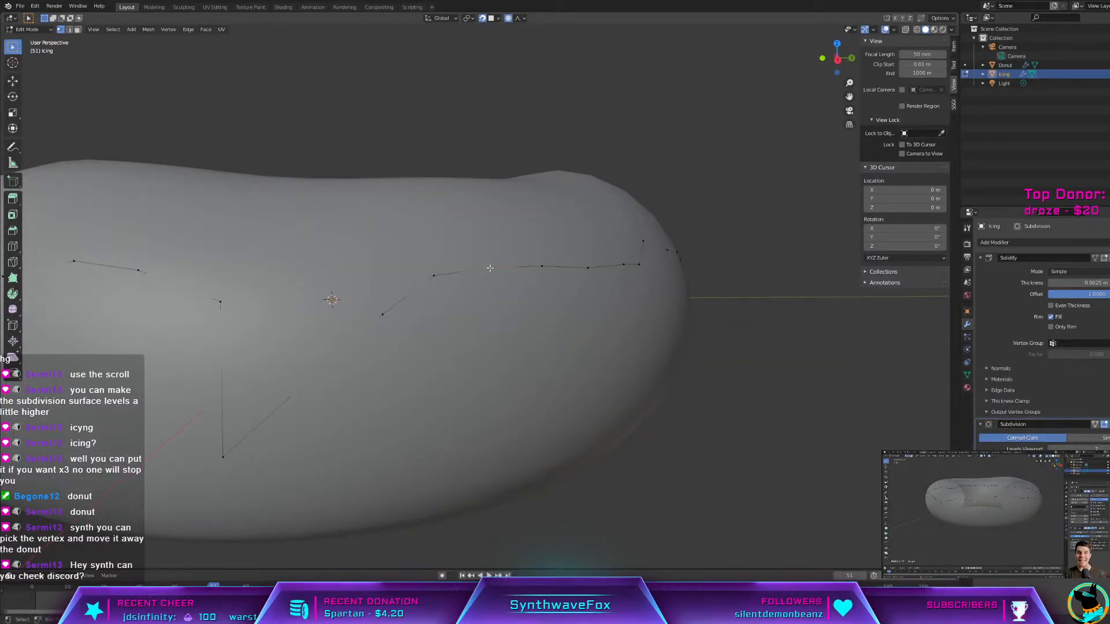
# Step: Extrude two neighbouring rim vertices beside the long drip down the donut's side into a narrow drip, redoing the extrusion slightly shorter
pyautogui.click(434, 276)
pyautogui.keyDown('ctrl'); pyautogui.click(489, 268); pyautogui.keyUp('ctrl')
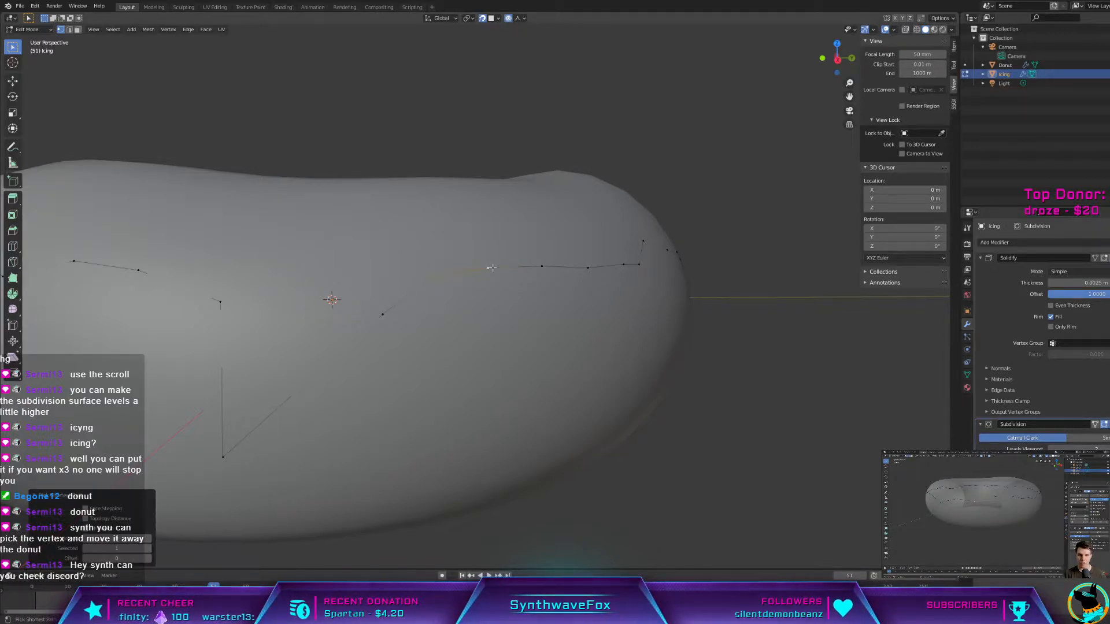
pyautogui.press('e')
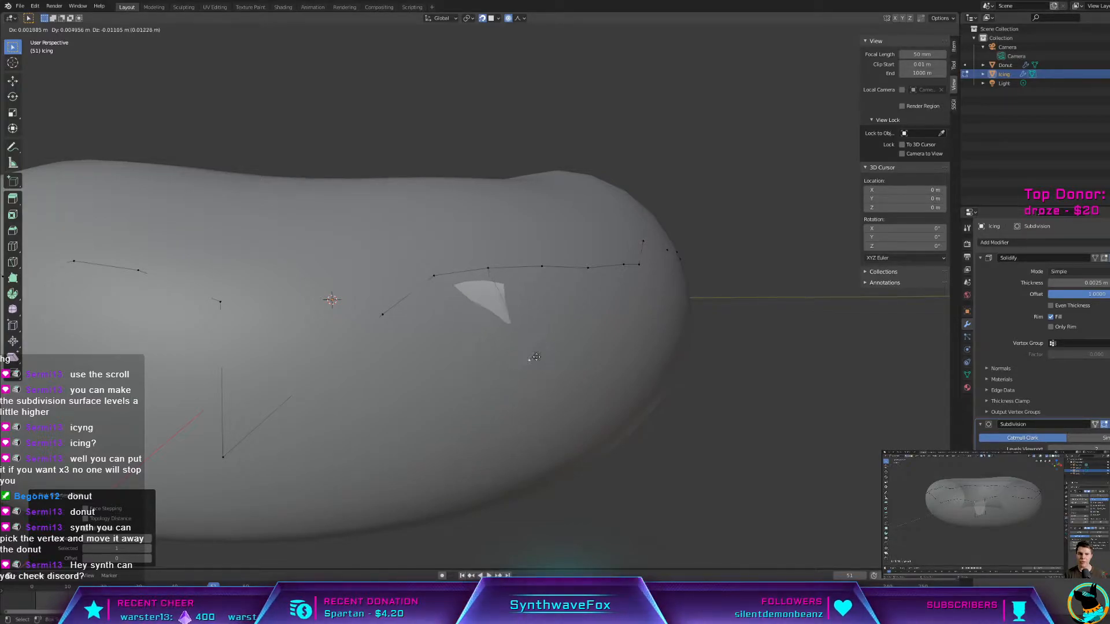
pyautogui.click(535, 417)
pyautogui.moveTo(544, 384); pyautogui.dragTo(483, 373, button='middle')
pyautogui.press('Tab')
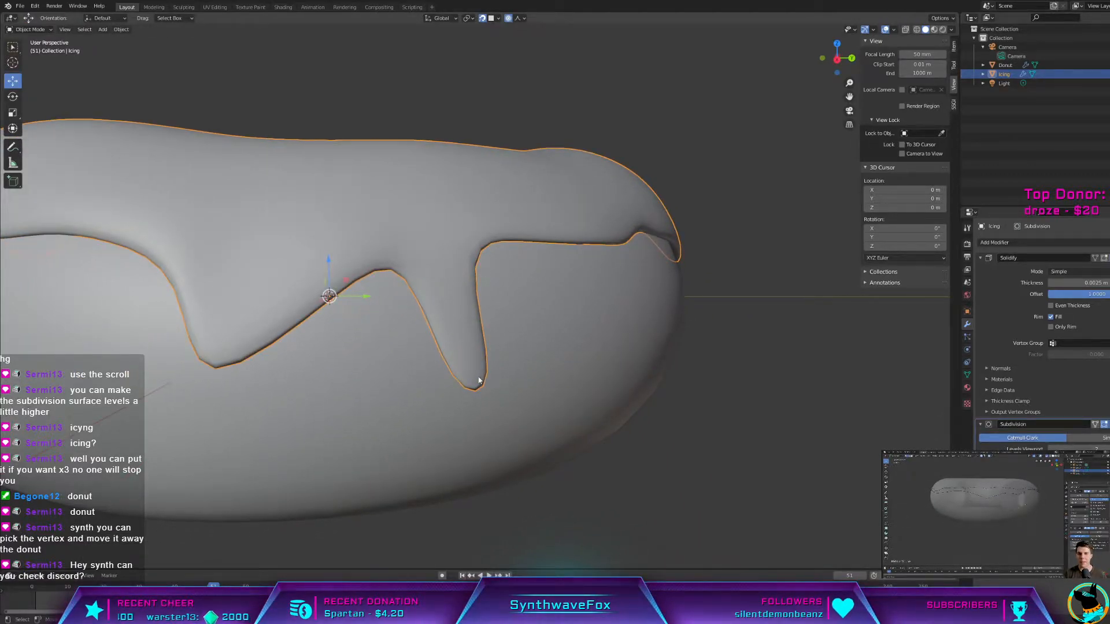
pyautogui.press('Tab')
pyautogui.press('Tab')
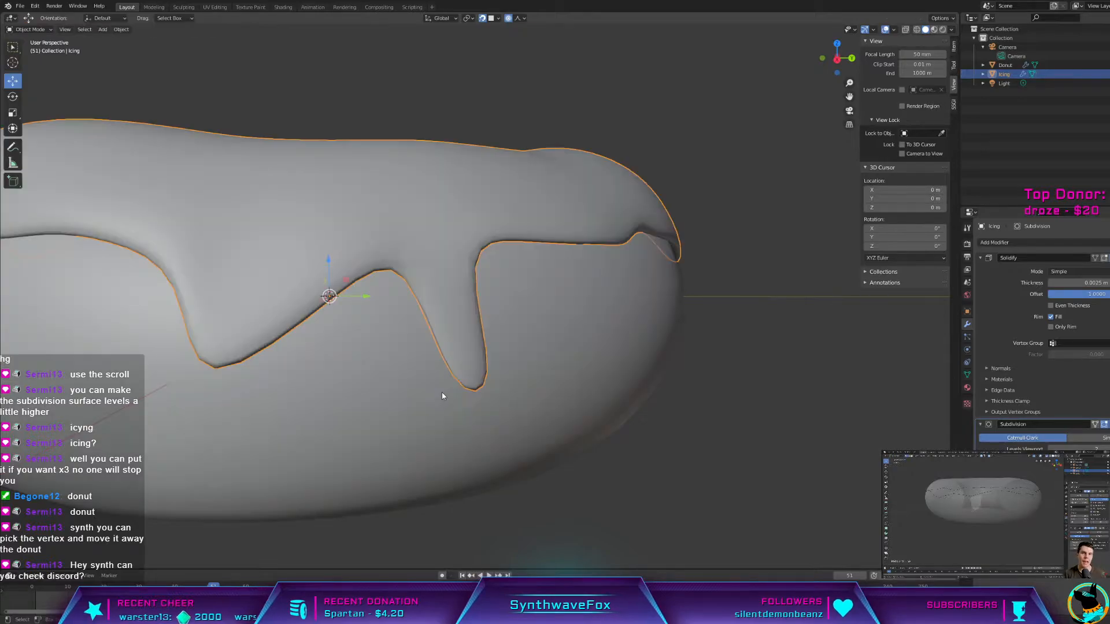
pyautogui.press('Tab')
pyautogui.hotkey('ctrl', 'z')
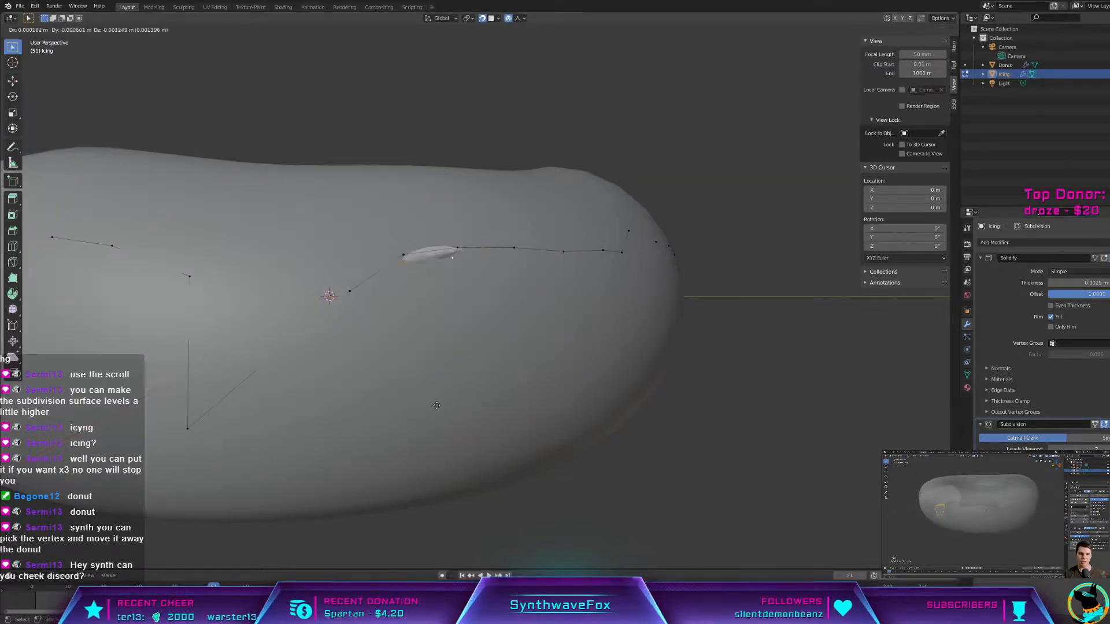
pyautogui.press('Tab')
pyautogui.scroll(-5, 455, 532)
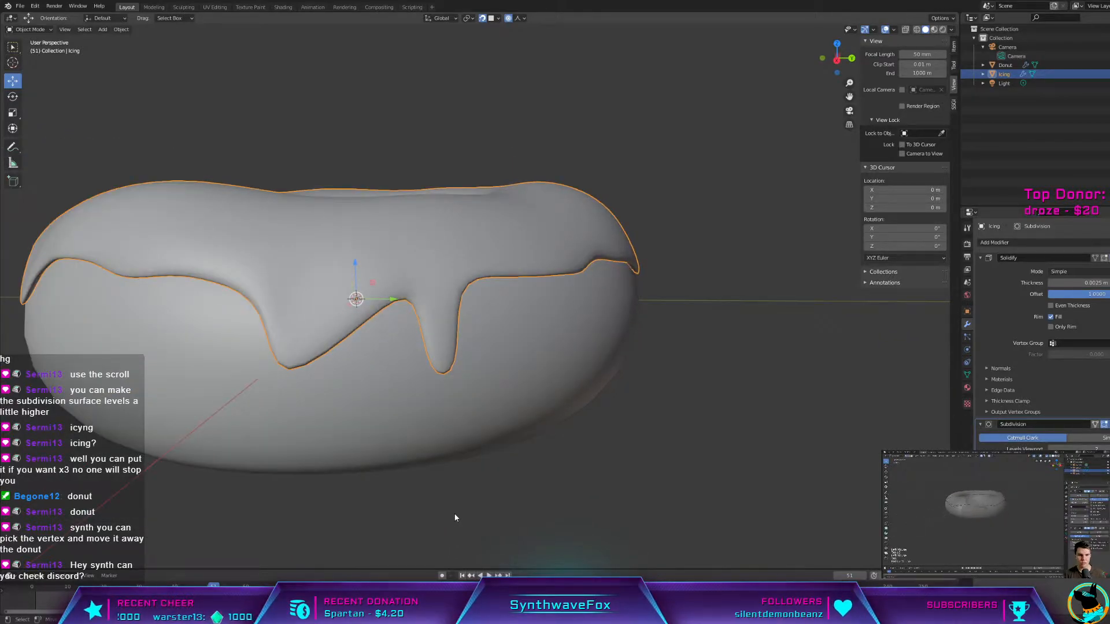
# Step: Extrude a pair of adjacent vertices on the flat rim stretch farther around the donut downward into a second narrow drip
pyautogui.moveTo(454, 518); pyautogui.dragTo(419, 467, button='middle')
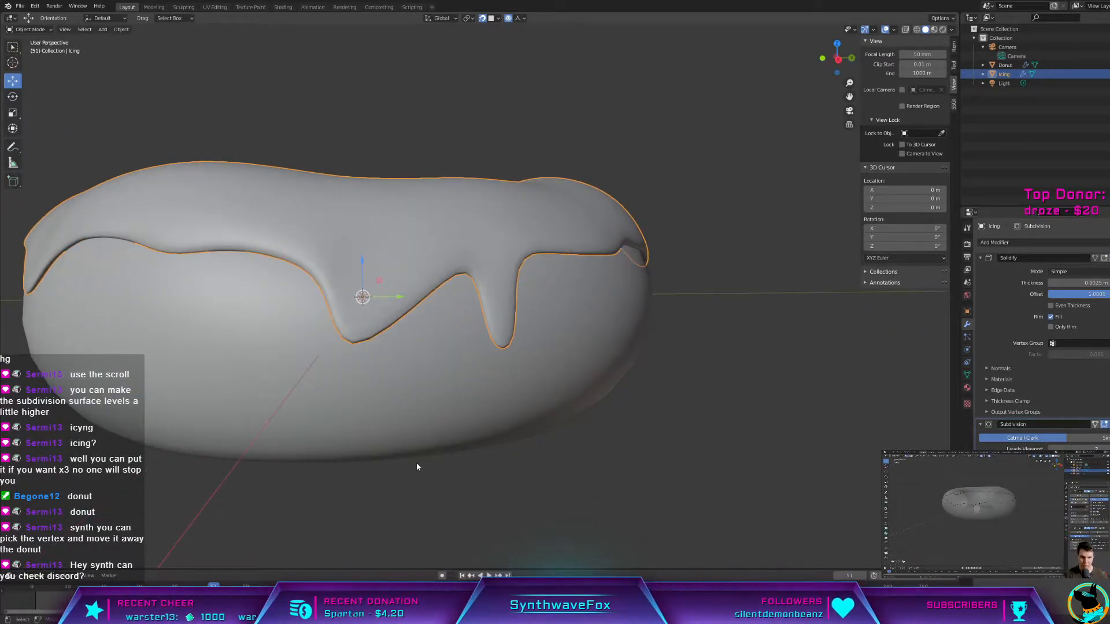
pyautogui.moveTo(387, 363); pyautogui.dragTo(309, 323, button='middle')
pyautogui.press('Tab')
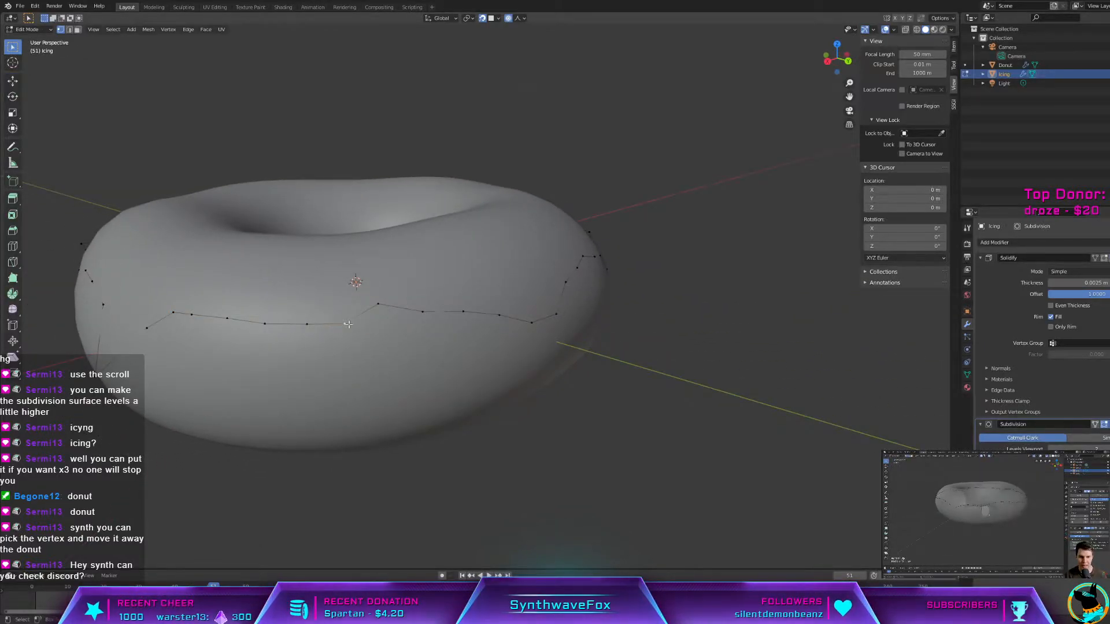
pyautogui.keyDown('ctrl'); pyautogui.click(344, 325); pyautogui.keyUp('ctrl')
pyautogui.press('g')
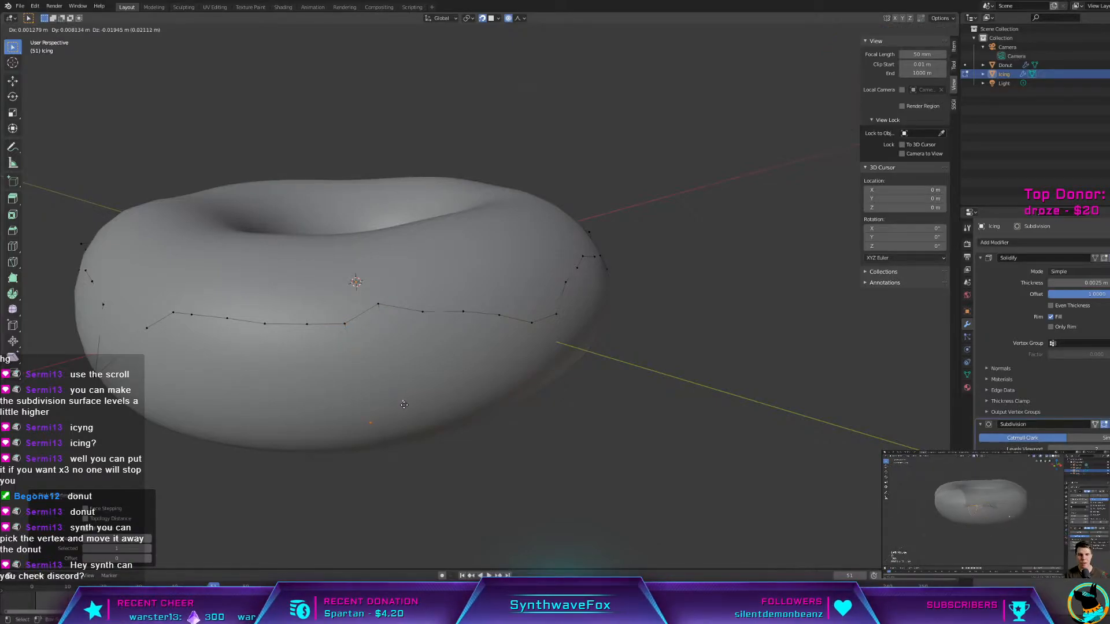
pyautogui.click(389, 372)
pyautogui.press('Tab')
pyautogui.moveTo(393, 374)
pyautogui.mouseDown(button='middle')
pyautogui.moveTo(401, 353)
pyautogui.moveTo(381, 359)
pyautogui.mouseUp(button='middle')
pyautogui.scroll(3, 382, 354)
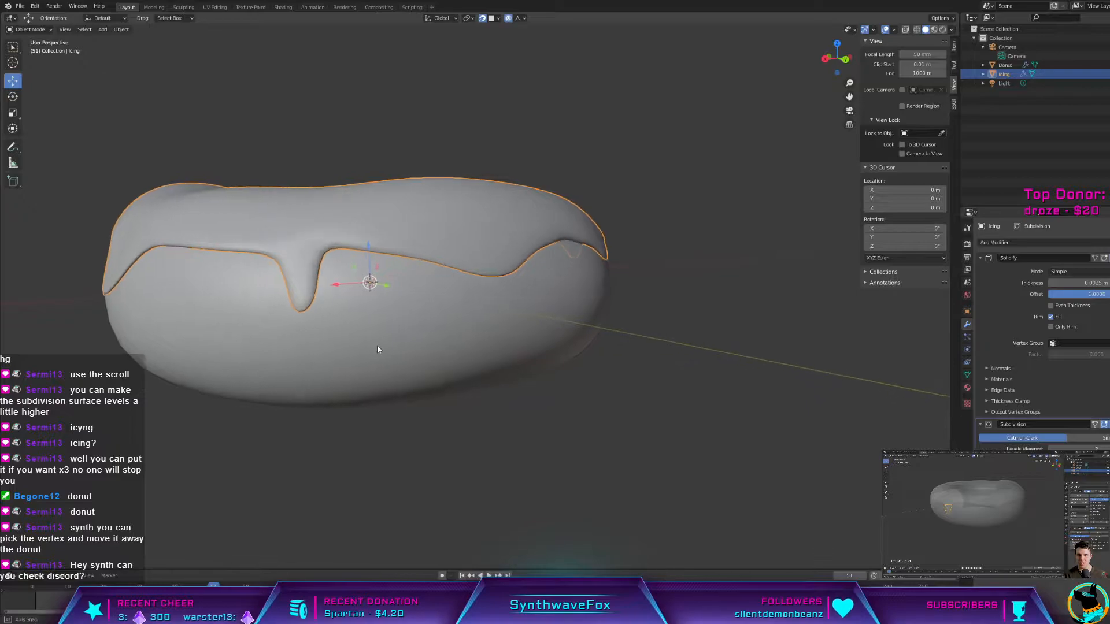
# Step: Return to Edit Mode and examine the rim vertices farther around the donut
pyautogui.moveTo(468, 230); pyautogui.dragTo(435, 223, button='middle')
pyautogui.press('Tab')
pyautogui.keyDown('ctrl'); pyautogui.click(440, 226); pyautogui.keyUp('ctrl')
pyautogui.moveTo(689, 261); pyautogui.dragTo(641, 289, button='middle')
pyautogui.scroll(-4, 694, 288)
pyautogui.moveTo(751, 287); pyautogui.dragTo(651, 278, button='middle')
pyautogui.scroll(2, 651, 278)
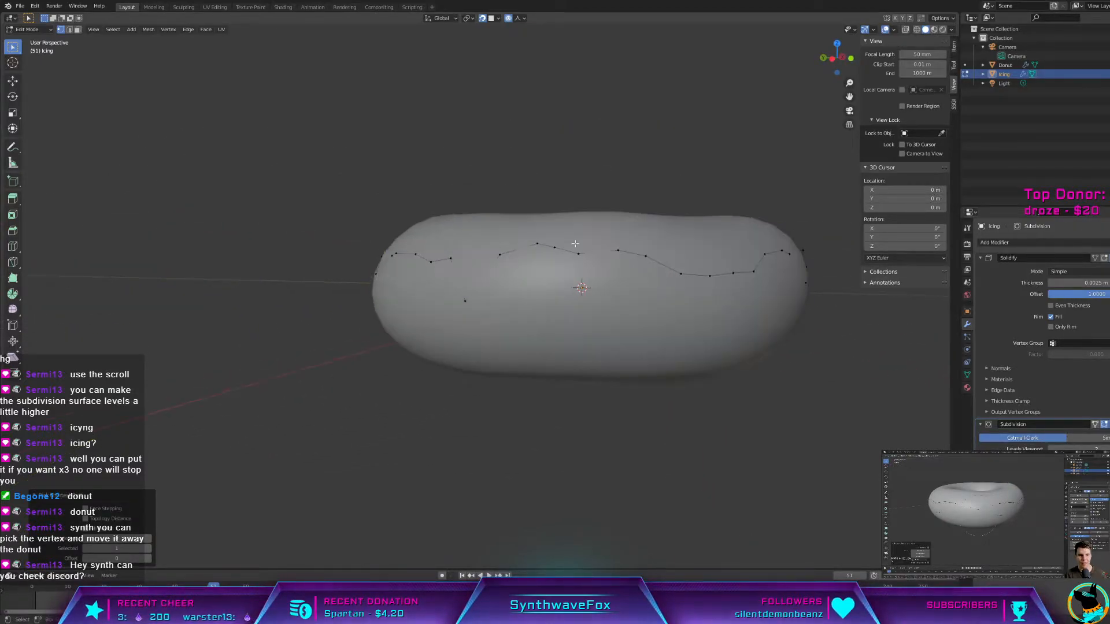
pyautogui.click(555, 247)
pyautogui.keyDown('ctrl'); pyautogui.click(580, 253); pyautogui.keyUp('ctrl')
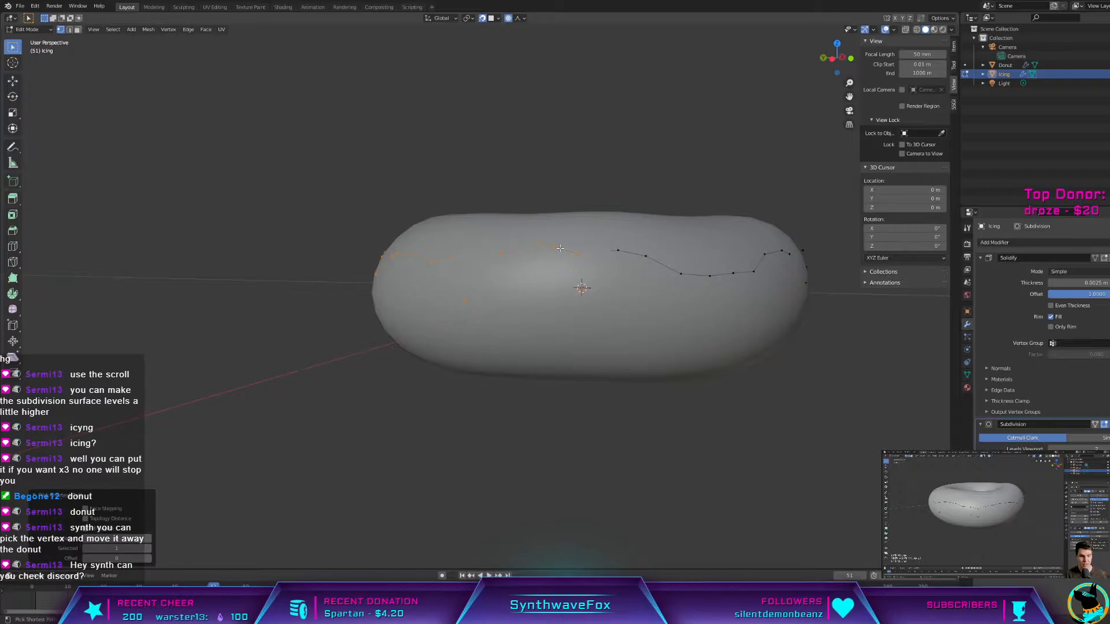
pyautogui.hotkey('ctrl', 'z')
pyautogui.keyDown('ctrl'); pyautogui.click(540, 244); pyautogui.keyUp('ctrl')
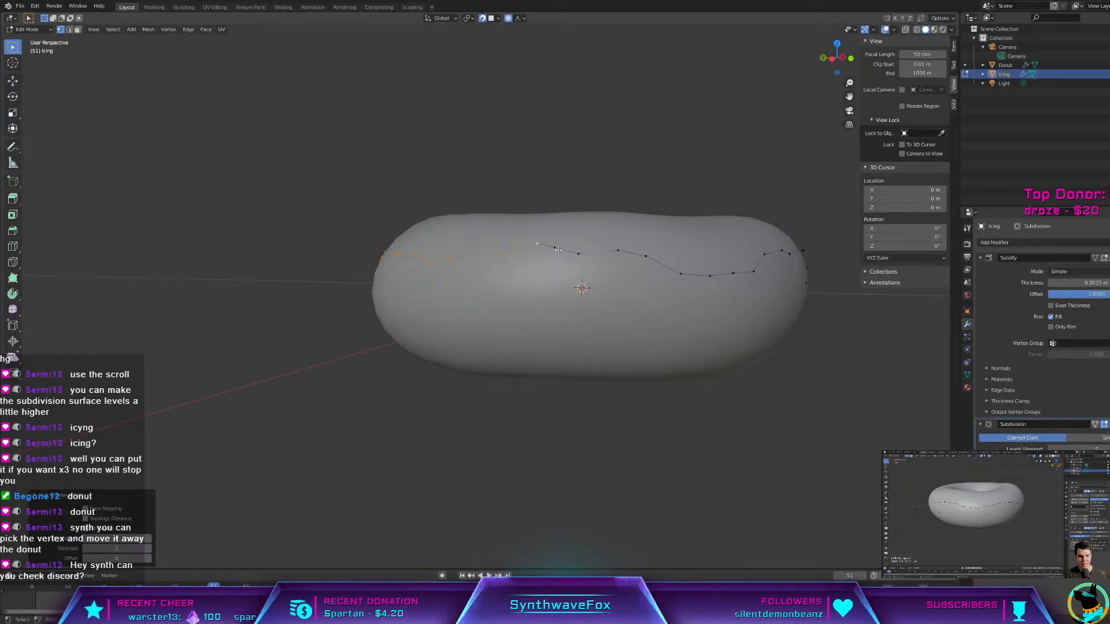
pyautogui.hotkey('ctrl', 'z')
# Step: Extrude the short rim section on the raised stretch between two drips downward into a broad drip
pyautogui.click(540, 245)
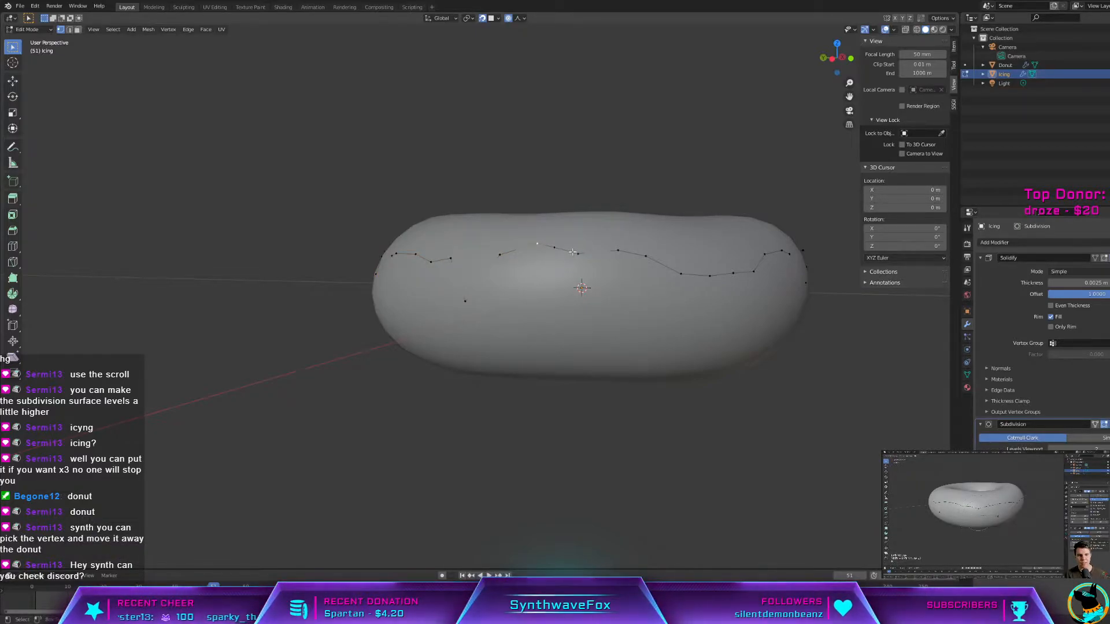
pyautogui.keyDown('shift'); pyautogui.click(579, 254); pyautogui.keyUp('shift')
pyautogui.press('e')
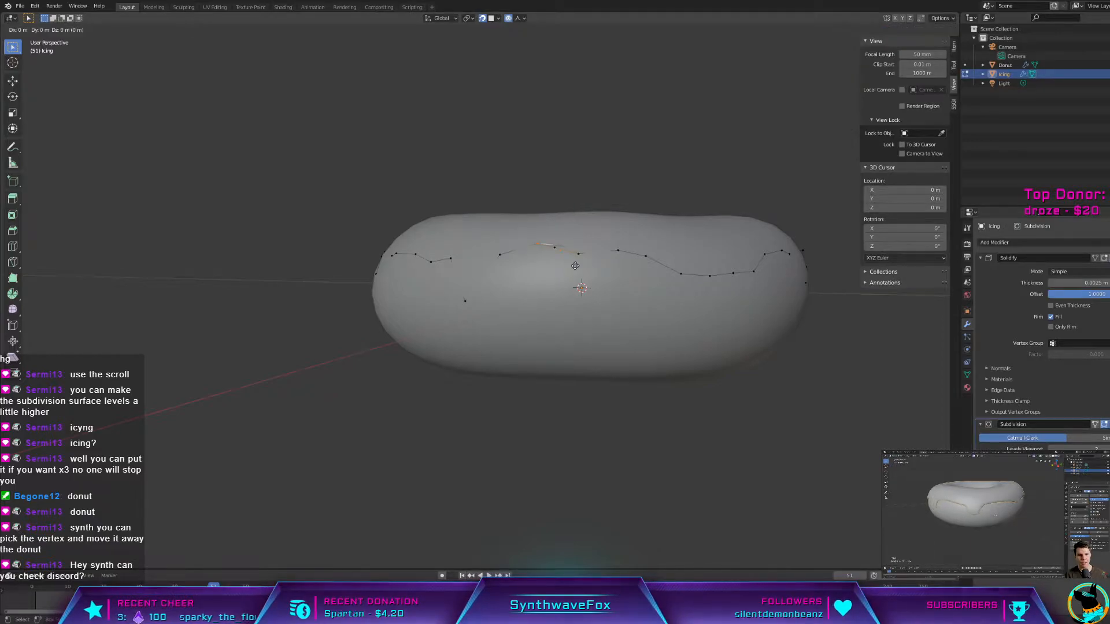
pyautogui.click(573, 312)
pyautogui.press('Tab')
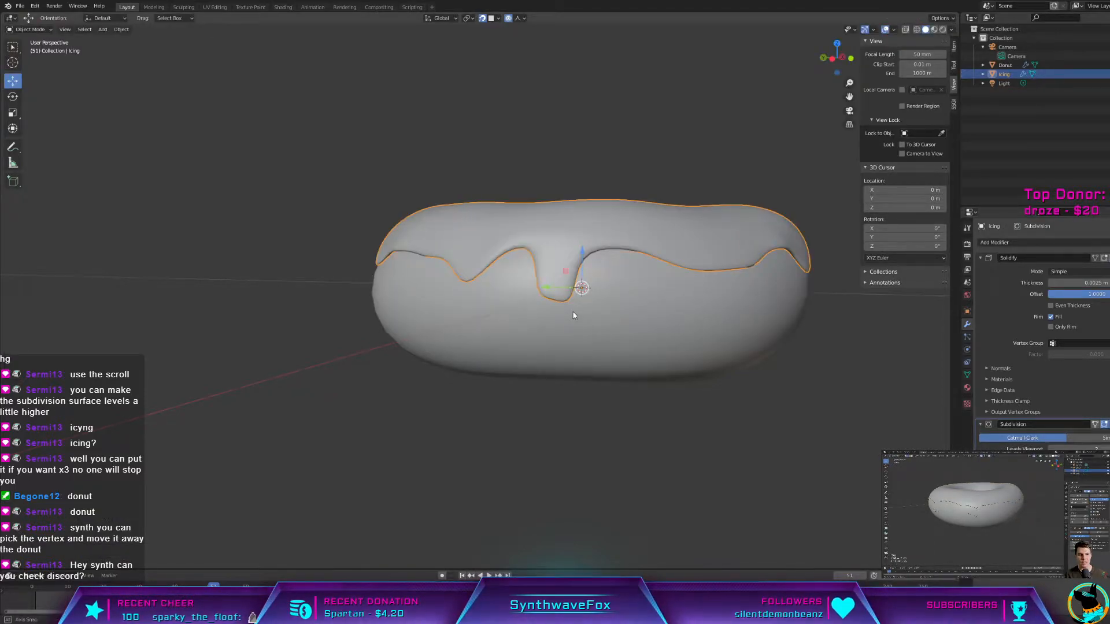
# Step: Adjust the vertices along the broad drip's lower edge to round off its tip
pyautogui.moveTo(574, 313); pyautogui.dragTo(585, 321, button='middle')
pyautogui.press('Tab')
pyautogui.scroll(1, 679, 377)
pyautogui.scroll(6, 679, 377)
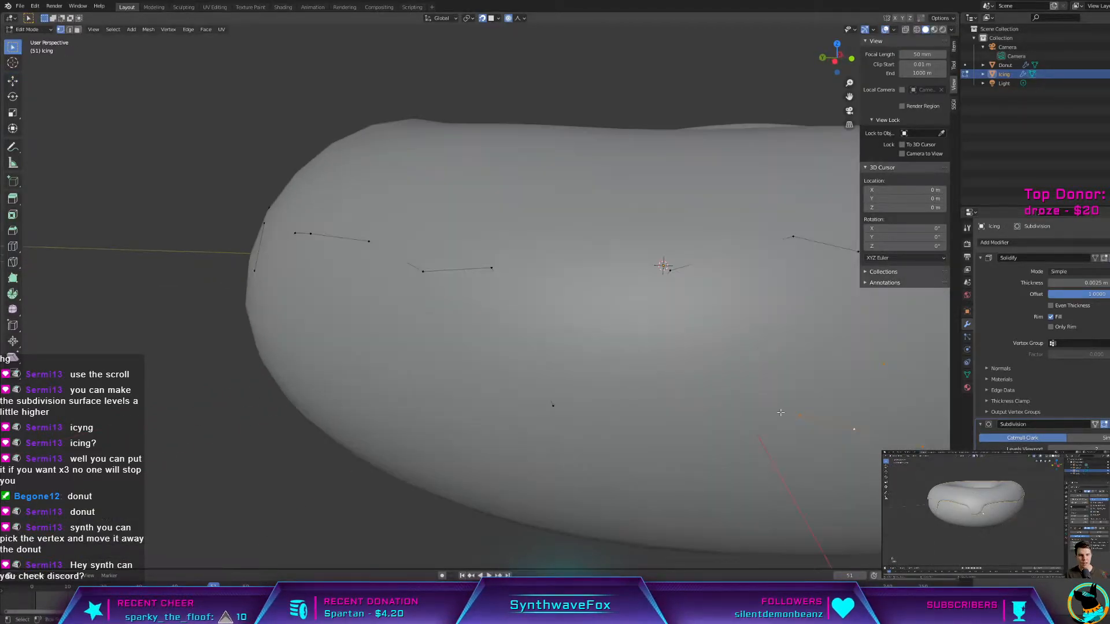
pyautogui.scroll(-2, 540, 388)
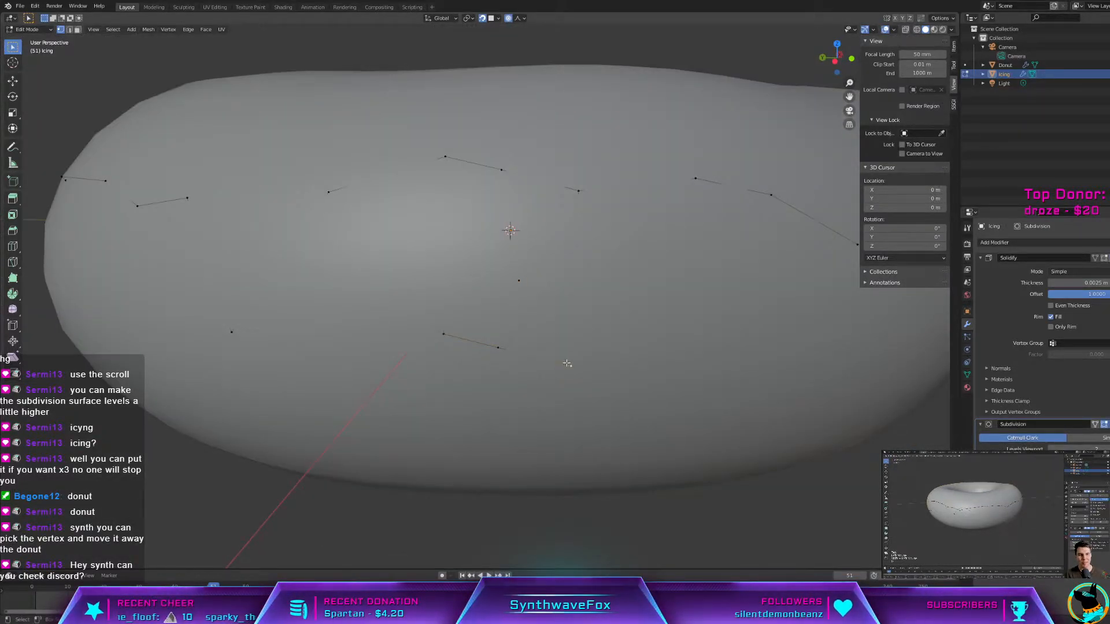
pyautogui.press('g')
pyautogui.click(551, 318)
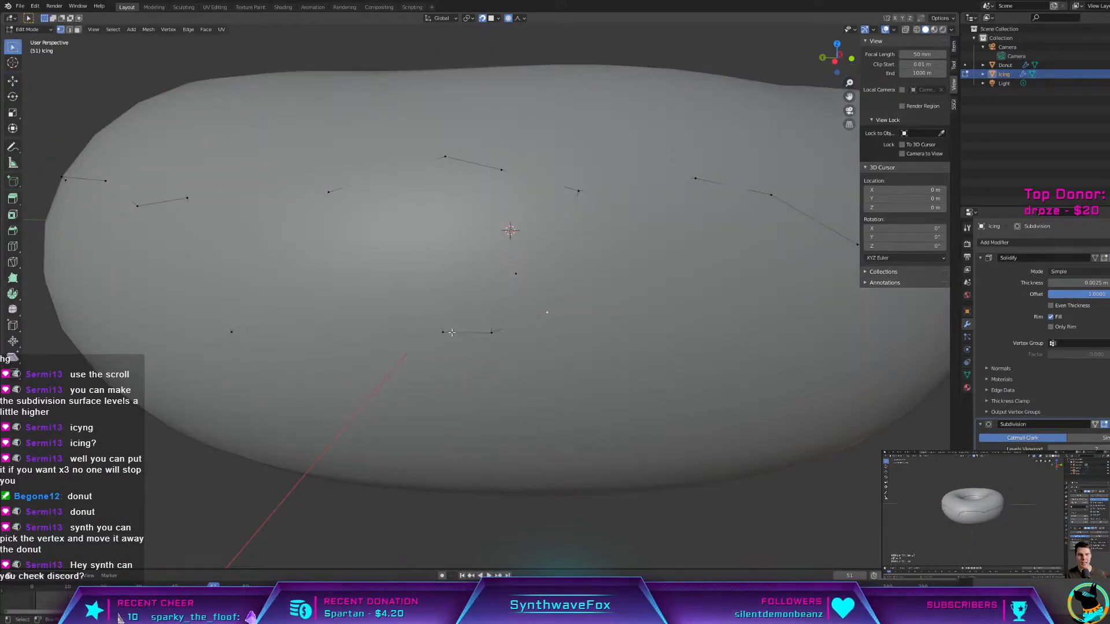
pyautogui.press('g')
pyautogui.click(445, 332)
pyautogui.press('Tab')
pyautogui.scroll(-5, 448, 322)
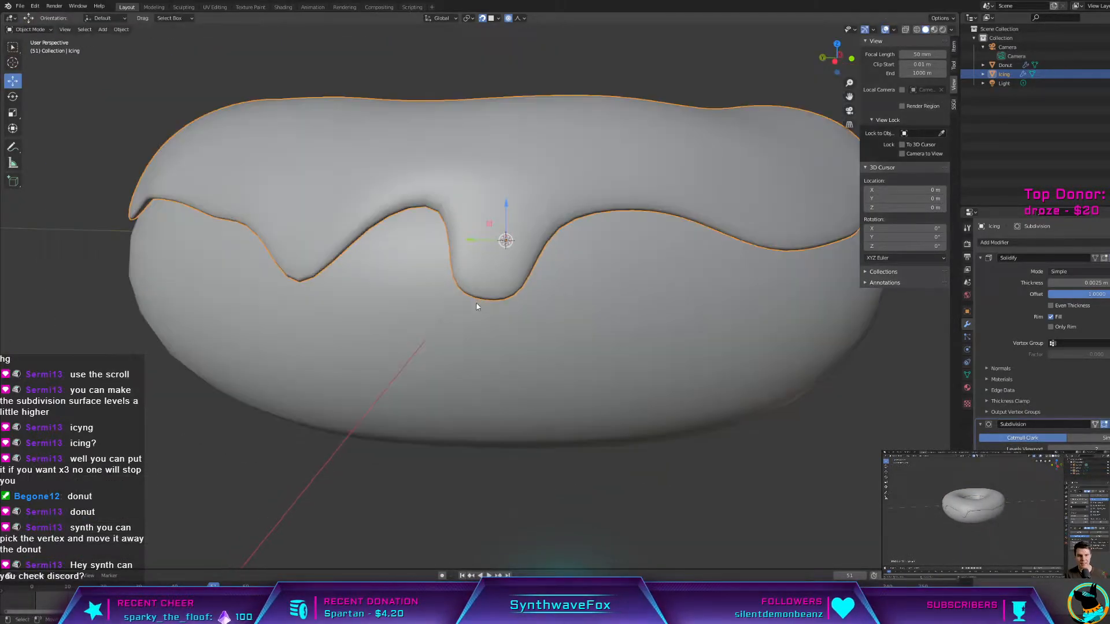
# Step: Pull the rim vertices between the broad drip and the neighbouring drip down to reshape the gap between them
pyautogui.moveTo(448, 322); pyautogui.dragTo(483, 313, button='middle')
pyautogui.press('Tab')
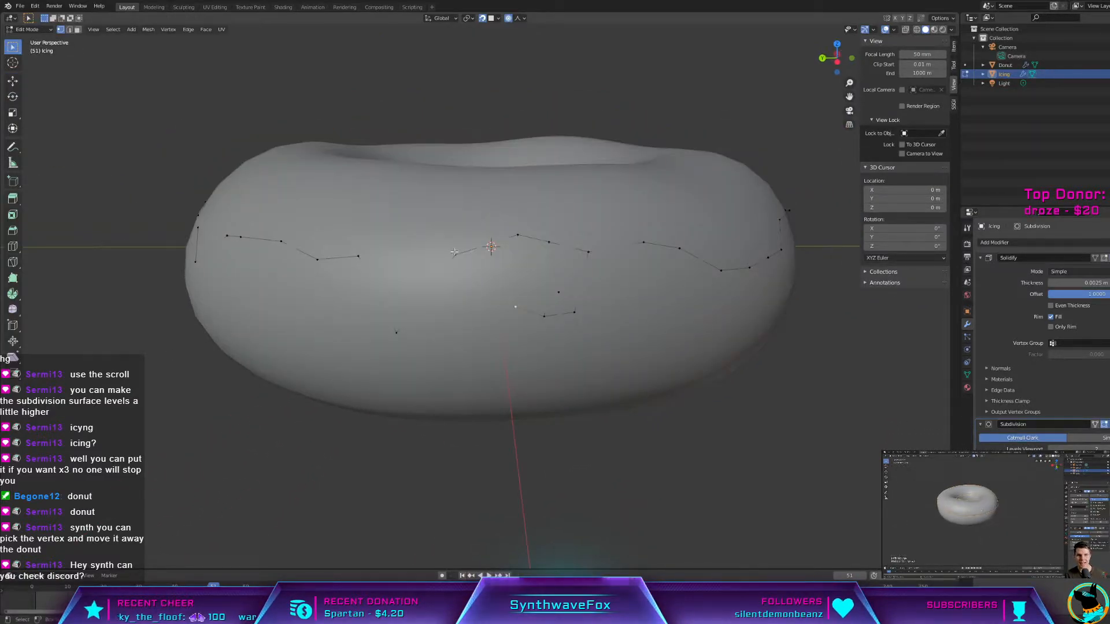
pyautogui.press('g')
pyautogui.click(472, 293)
pyautogui.press('Tab')
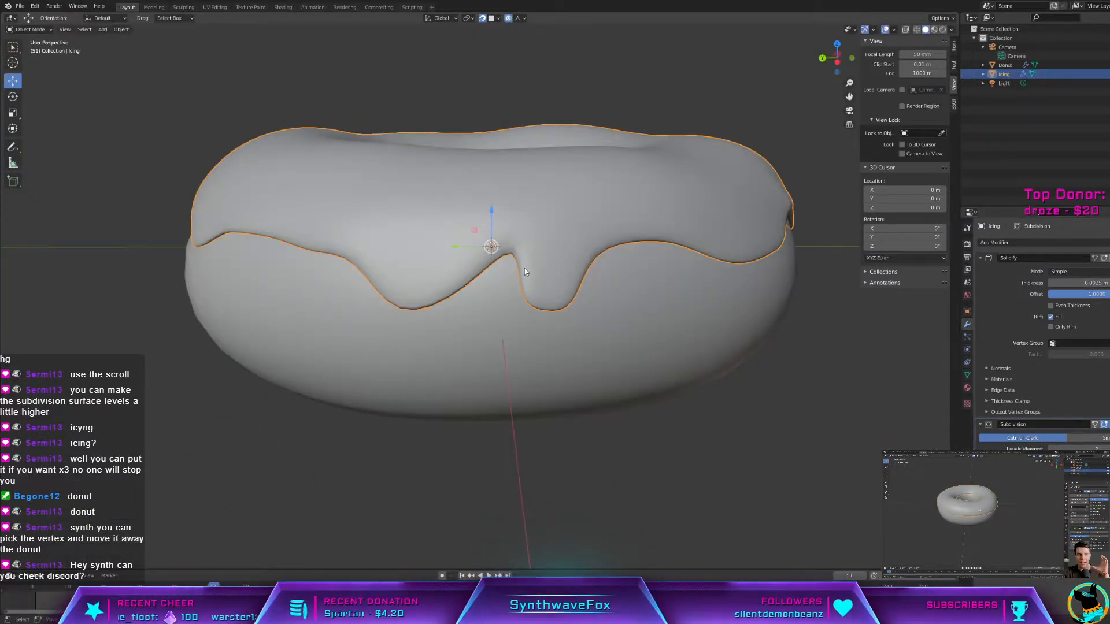
pyautogui.press('Tab')
pyautogui.press('g')
pyautogui.click(516, 242)
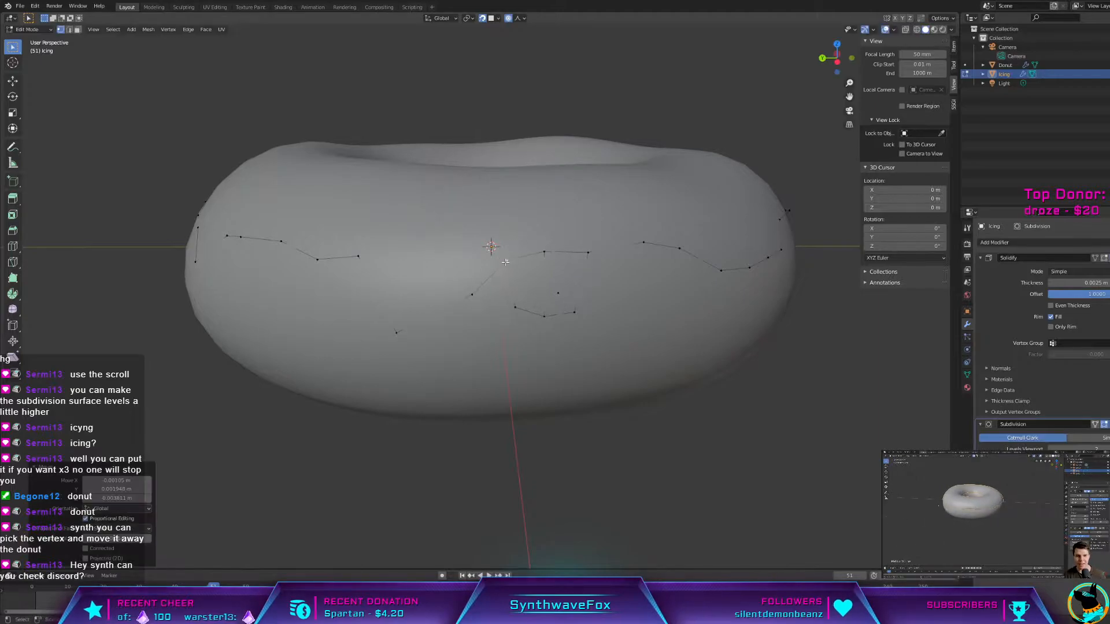
pyautogui.press('Tab')
pyautogui.moveTo(509, 271)
pyautogui.mouseDown(button='middle')
pyautogui.moveTo(520, 286)
pyautogui.moveTo(528, 276)
pyautogui.moveTo(517, 289)
pyautogui.moveTo(504, 284)
pyautogui.mouseUp(button='middle')
# Step: Undo the broad drip's vertex adjustments and its extrusion
pyautogui.press('Tab')
pyautogui.hotkey('ctrl', 'z')
pyautogui.hotkey('ctrl', 'z')
pyautogui.hotkey('ctrl', 'z')
pyautogui.hotkey('ctrl', 'z')
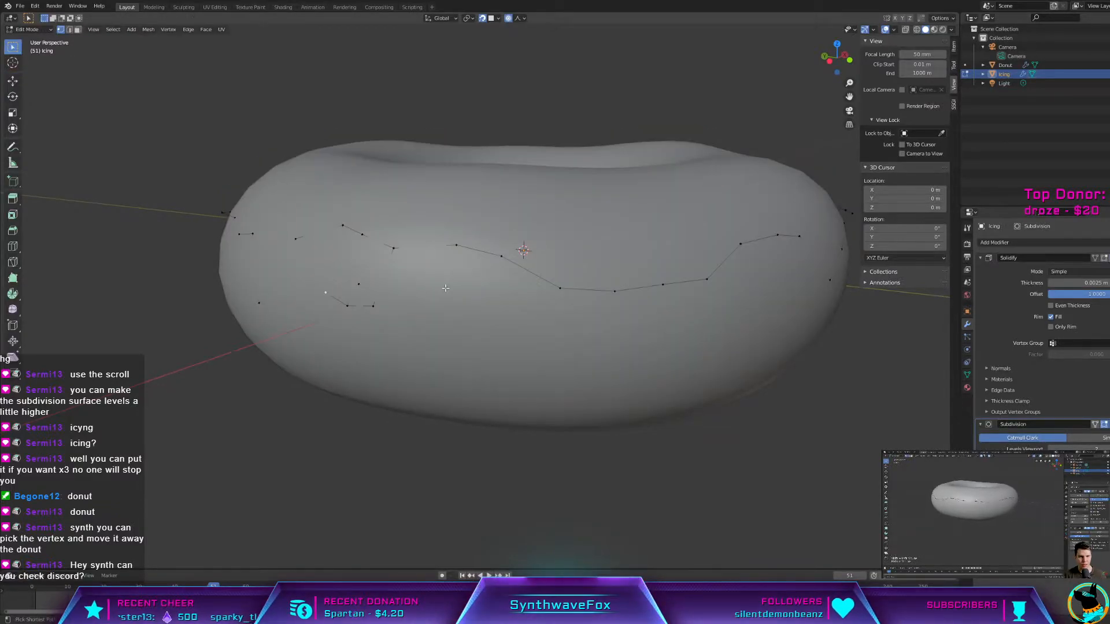
pyautogui.hotkey('ctrl', 'z')
pyautogui.hotkey('ctrl', 'z')
pyautogui.hotkey('ctrl', 'z')
pyautogui.hotkey('ctrl', 'z')
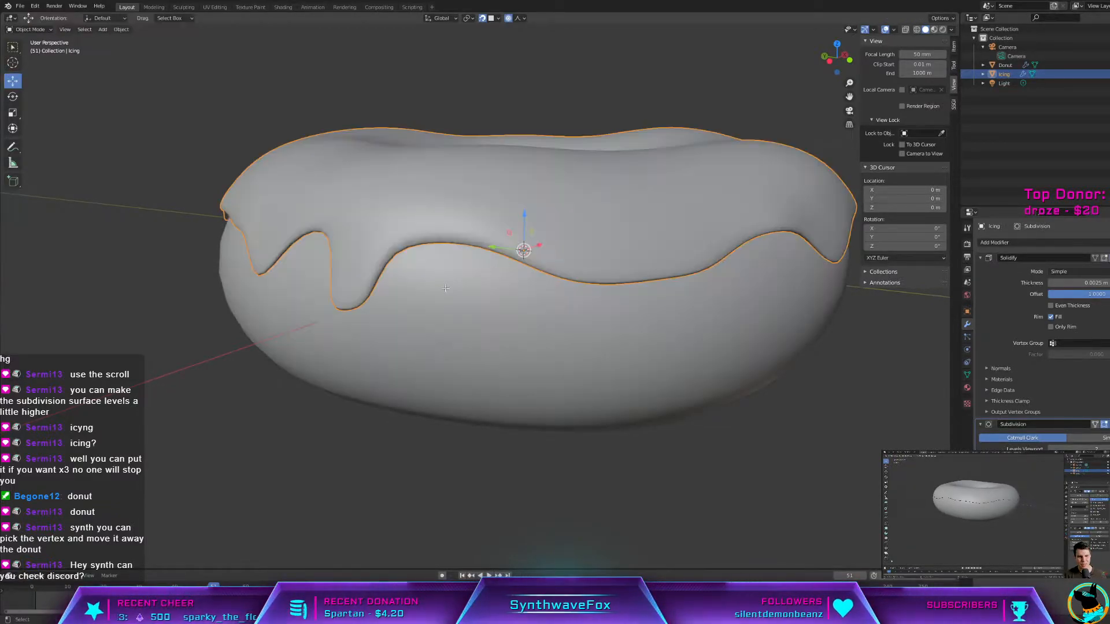
pyautogui.hotkey('ctrl', 'z')
pyautogui.hotkey('ctrl', 'z')
pyautogui.hotkey('ctrl', 'z')
pyautogui.hotkey('ctrl', 'z')
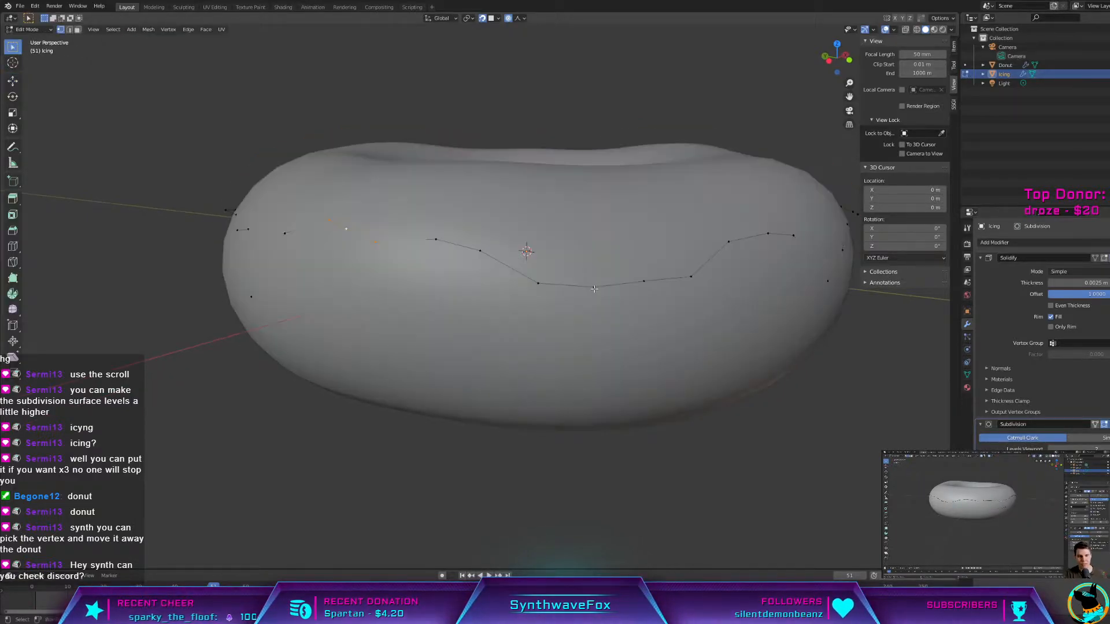
# Step: Try extruding the three-vertex rim section at the bottom of the low rim stretch downward into a short drip
pyautogui.keyDown('ctrl'); pyautogui.click(642, 288); pyautogui.keyUp('ctrl')
pyautogui.press('Tab')
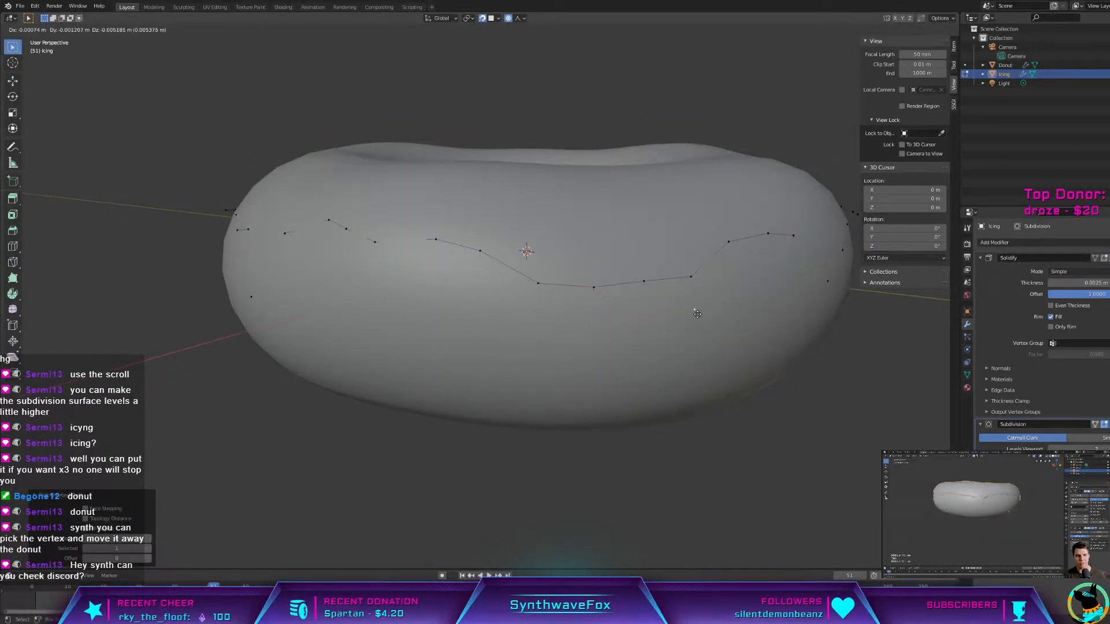
pyautogui.press('Tab')
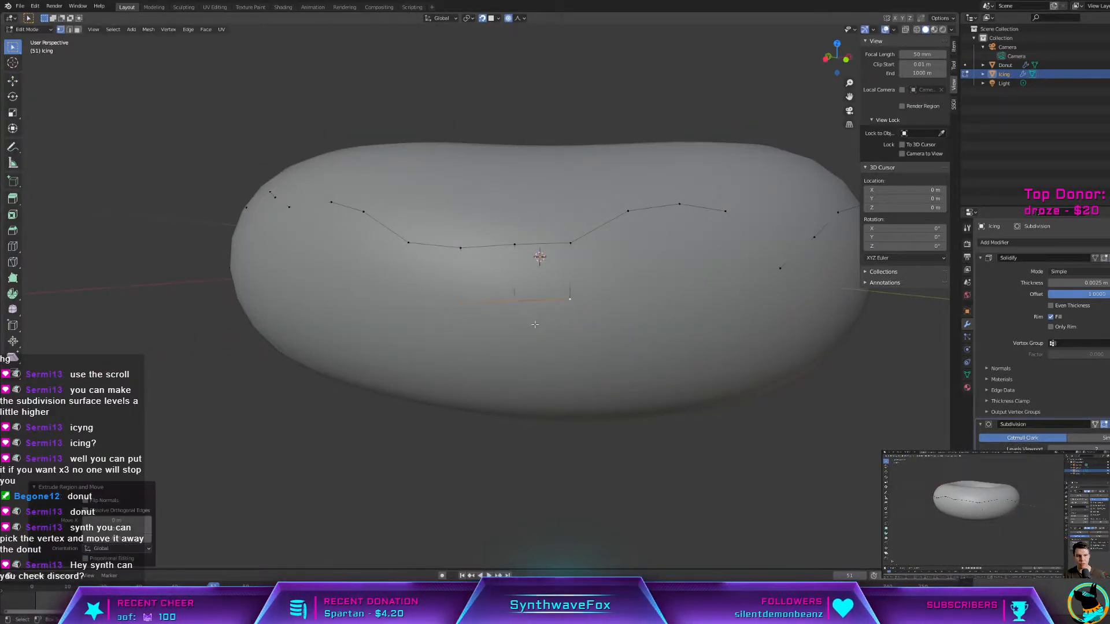
pyautogui.press('Tab')
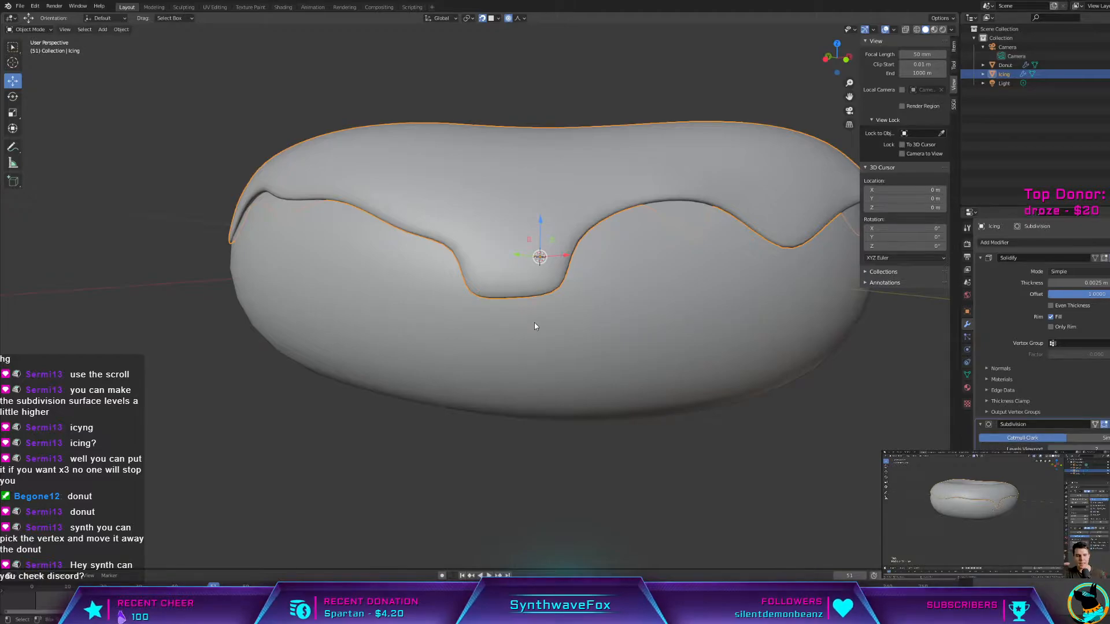
pyautogui.press('Tab')
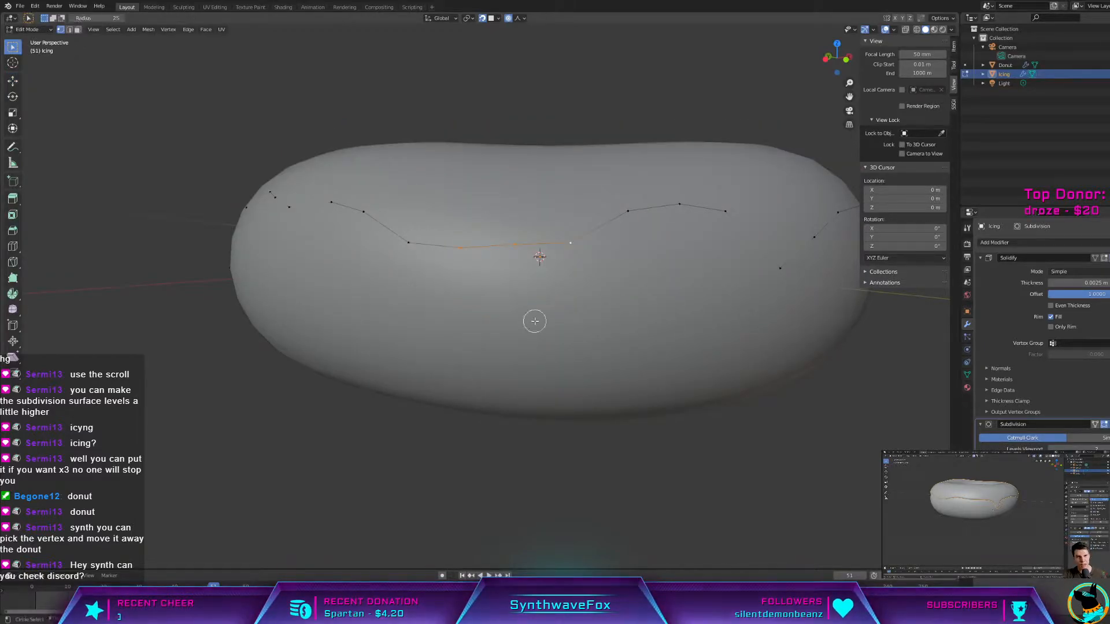
# Step: Extrude the selected three-vertex rim section further down the donut's side to form a longer drip
pyautogui.press('g')
pyautogui.click(534, 392)
pyautogui.press('`')
pyautogui.press('`')
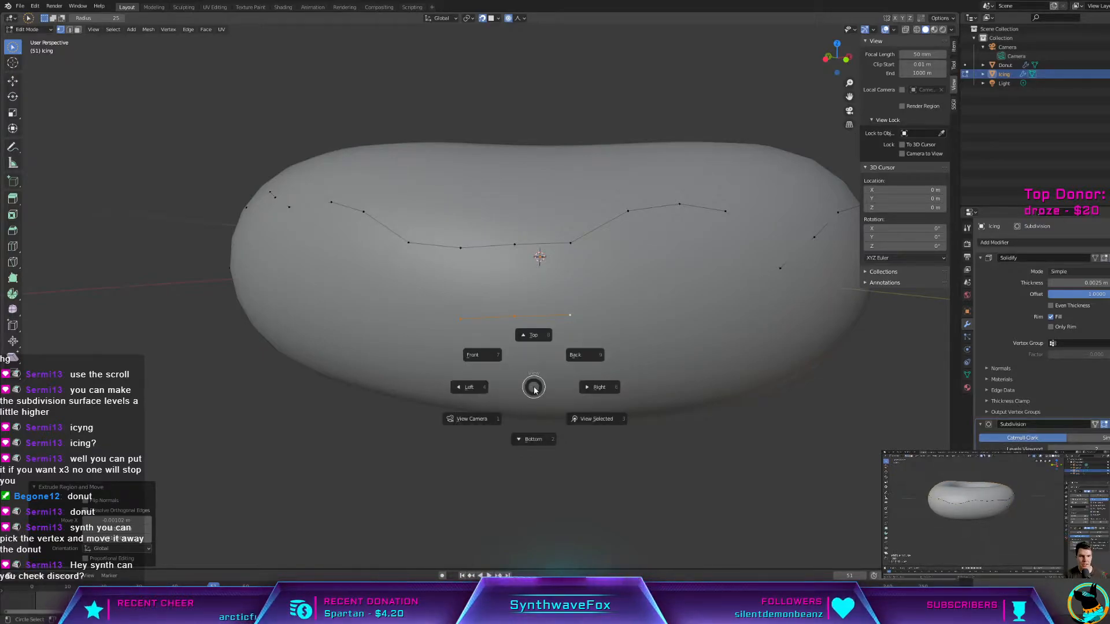
pyautogui.press('Escape')
pyautogui.press('Tab')
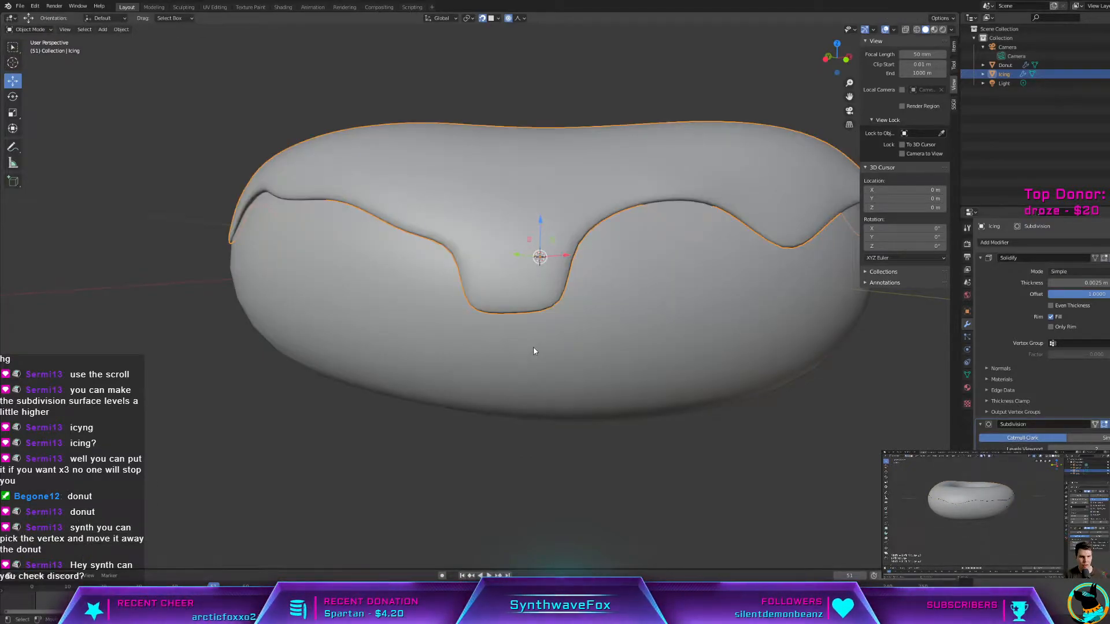
# Step: Move the two outer vertices of the long drip's lower edge inward to round off its tip
pyautogui.press('Tab')
pyautogui.press('g')
pyautogui.click(479, 298)
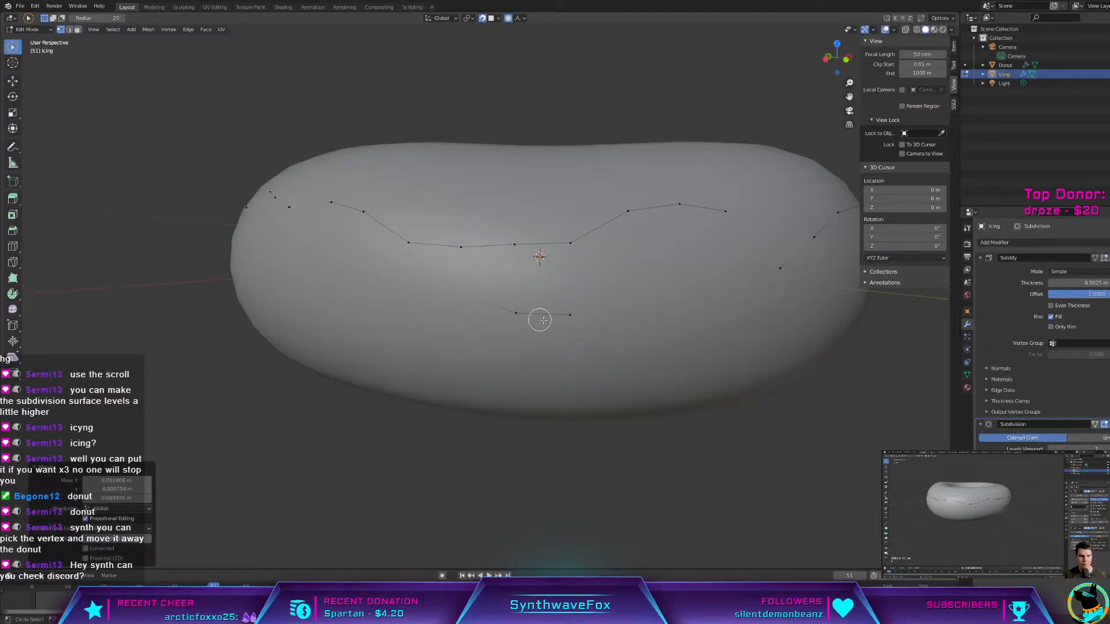
pyautogui.click(572, 315)
pyautogui.press('g')
pyautogui.click(549, 310)
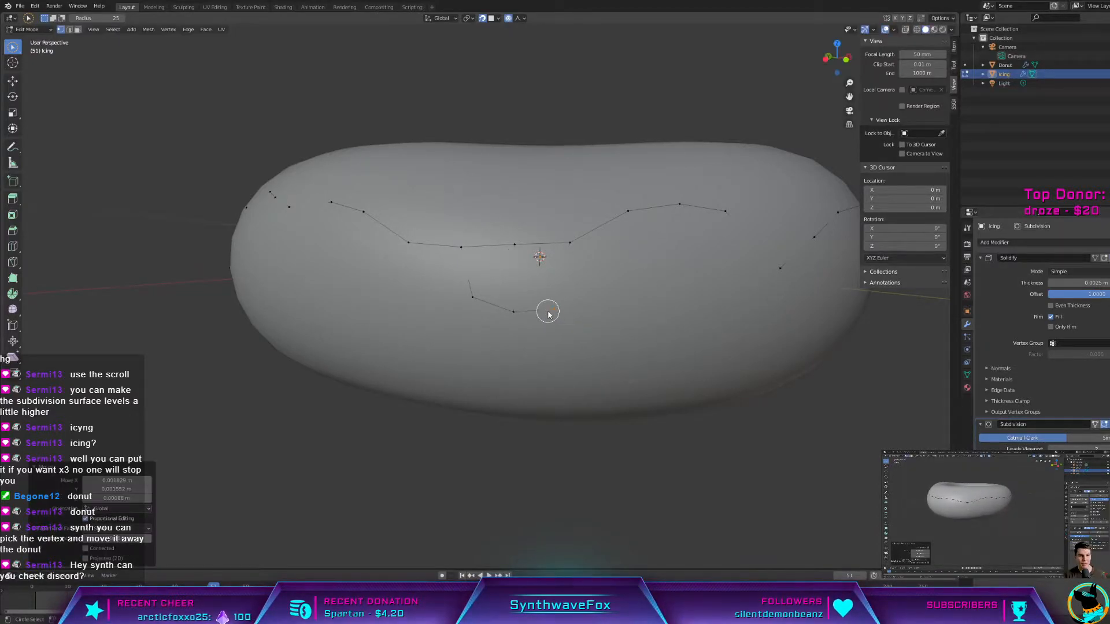
pyautogui.press('Tab')
pyautogui.moveTo(554, 314)
pyautogui.mouseDown(button='middle')
pyautogui.moveTo(526, 322)
pyautogui.moveTo(554, 303)
pyautogui.mouseUp(button='middle')
pyautogui.scroll(-4, 525, 326)
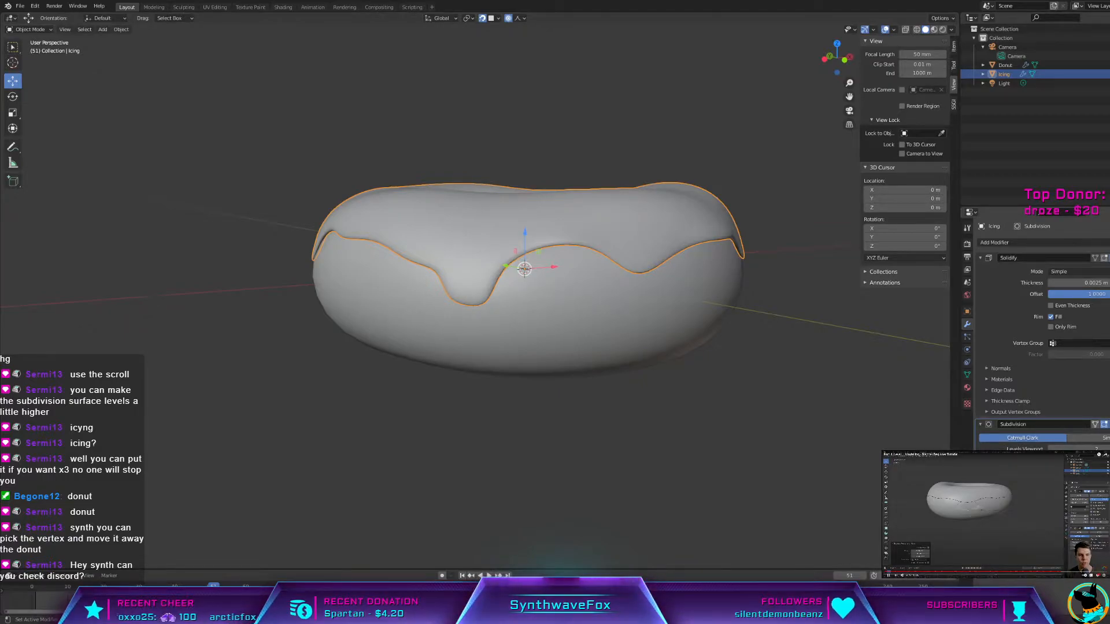
# Step: Scale up the long drip's tip vertices to widen its lower end
pyautogui.press('Tab')
pyautogui.scroll(2, 536, 325)
pyautogui.press('c')
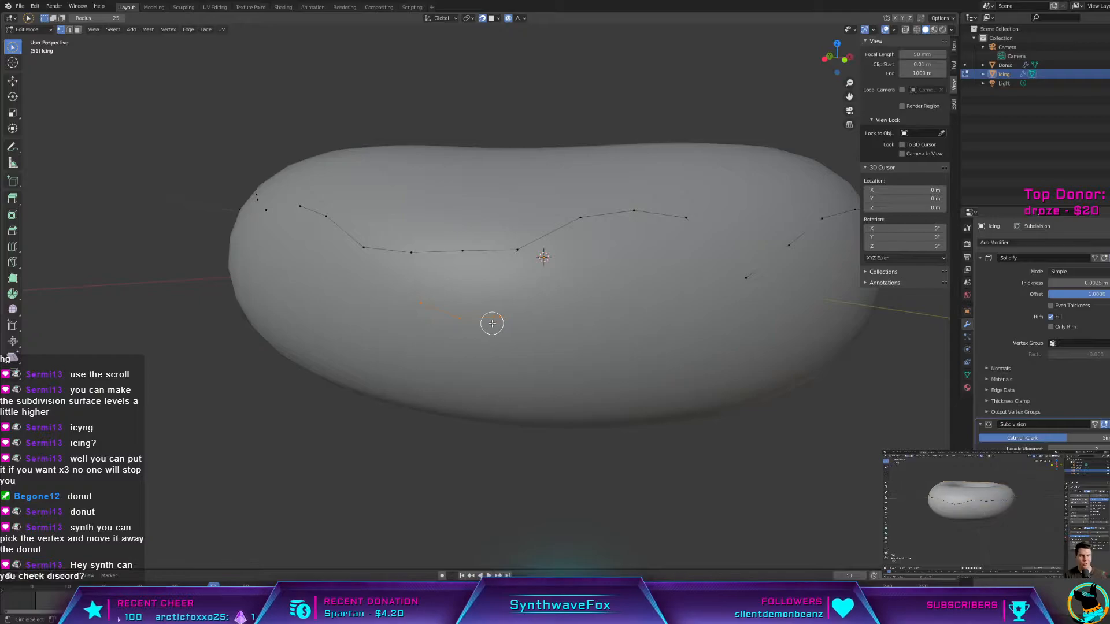
pyautogui.press('s')
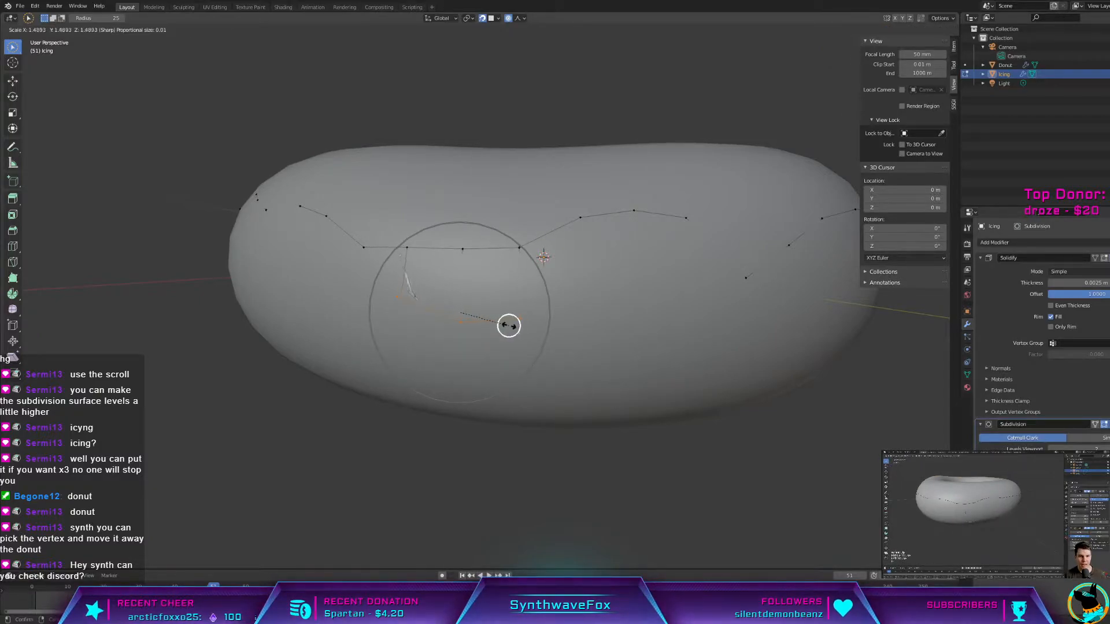
pyautogui.click(503, 326)
pyautogui.press('Tab')
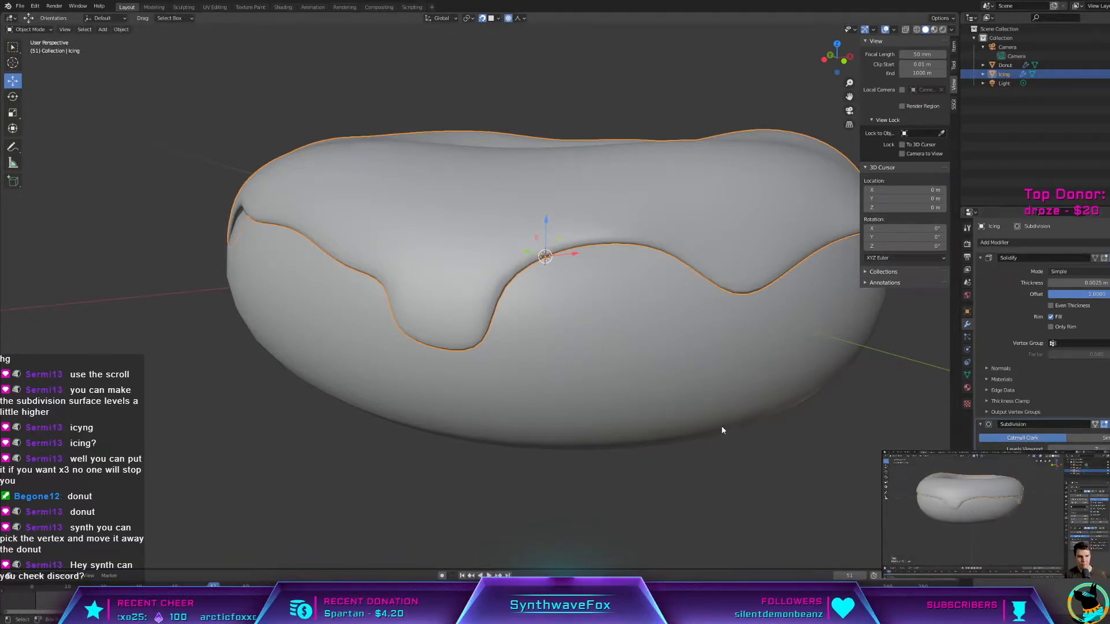
# Step: Rescale the long drip's tip vertices to refine the width of its rounded end
pyautogui.moveTo(720, 427); pyautogui.dragTo(975, 419, button='middle')
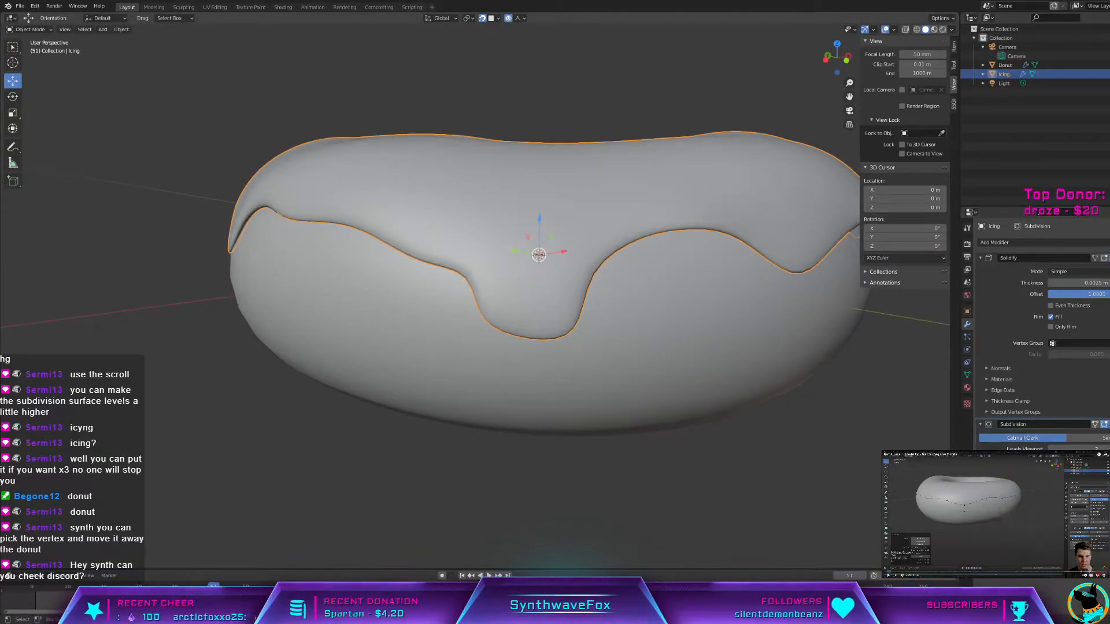
pyautogui.click(593, 177)
pyautogui.click(545, 204)
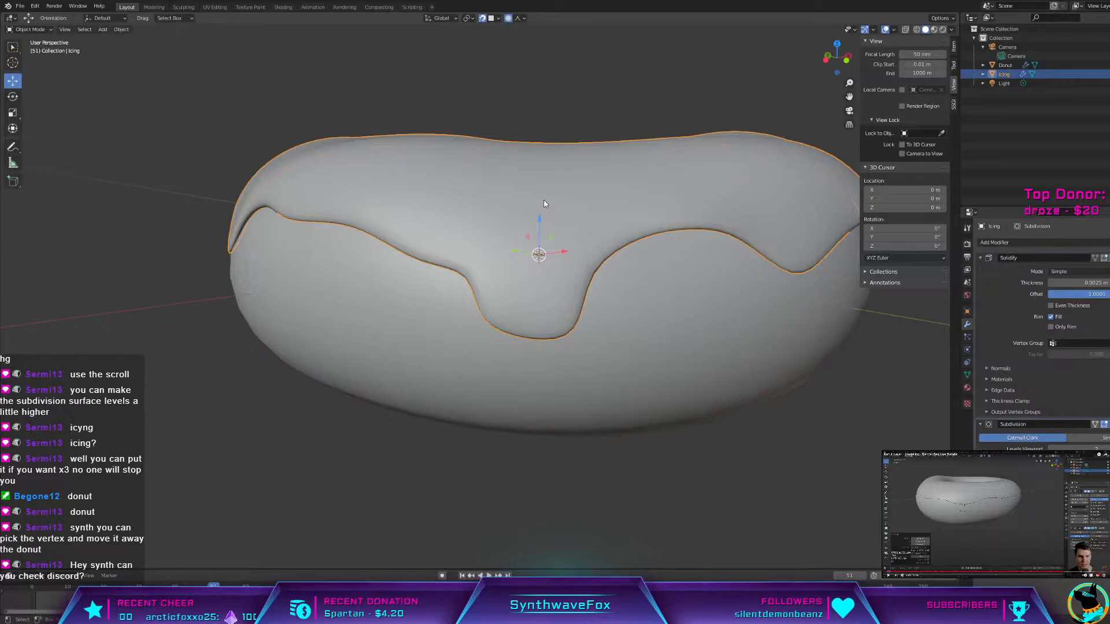
pyautogui.press('Tab')
pyautogui.press('s')
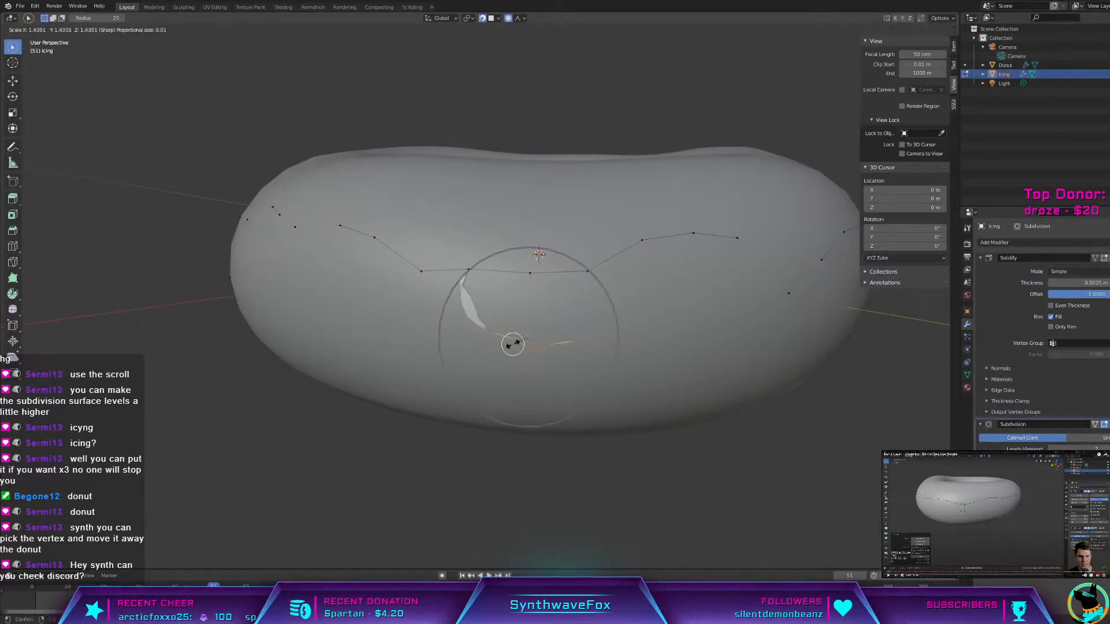
pyautogui.click(525, 344)
pyautogui.press('Tab')
pyautogui.moveTo(525, 347); pyautogui.dragTo(607, 307, button='middle')
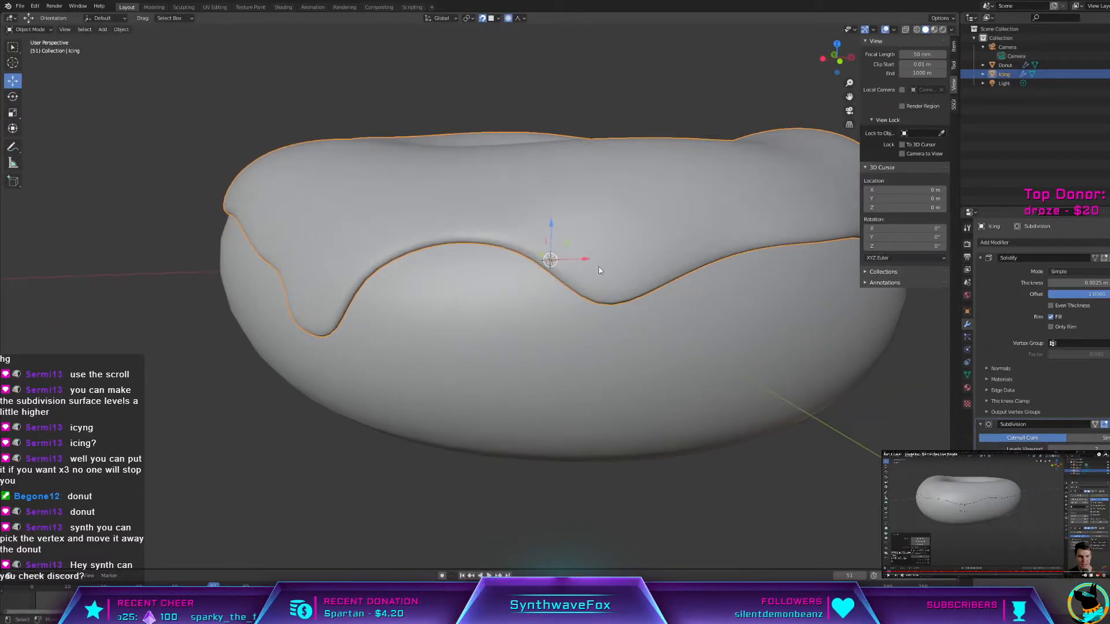
# Step: Try to extrude the rim vertices of the neighbouring shallow drip downward into a longer drip
pyautogui.press('Tab')
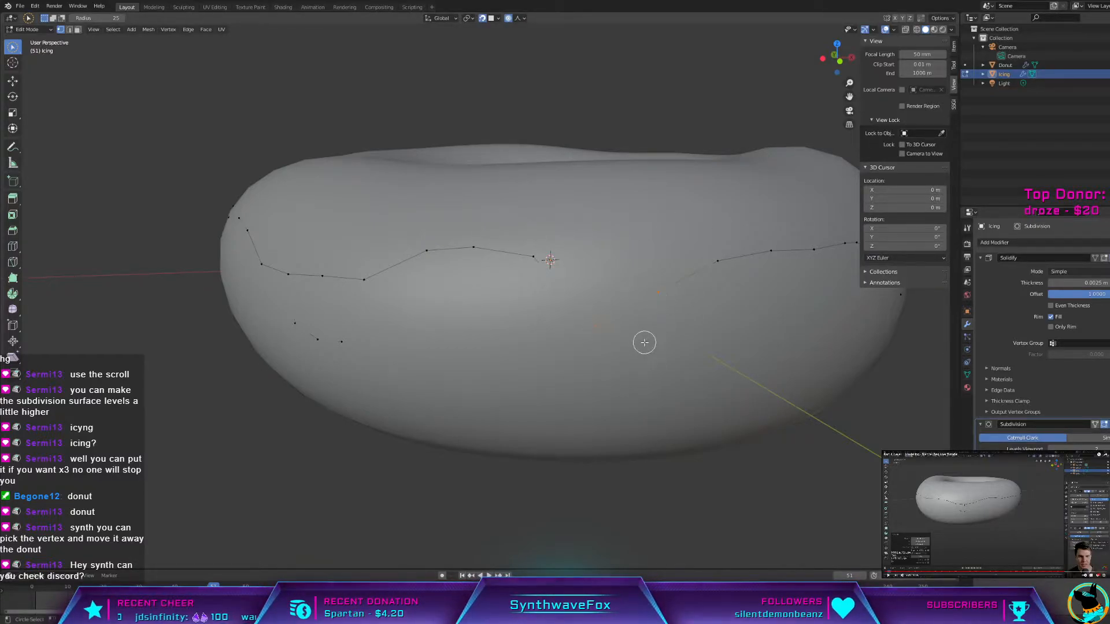
pyautogui.press('g')
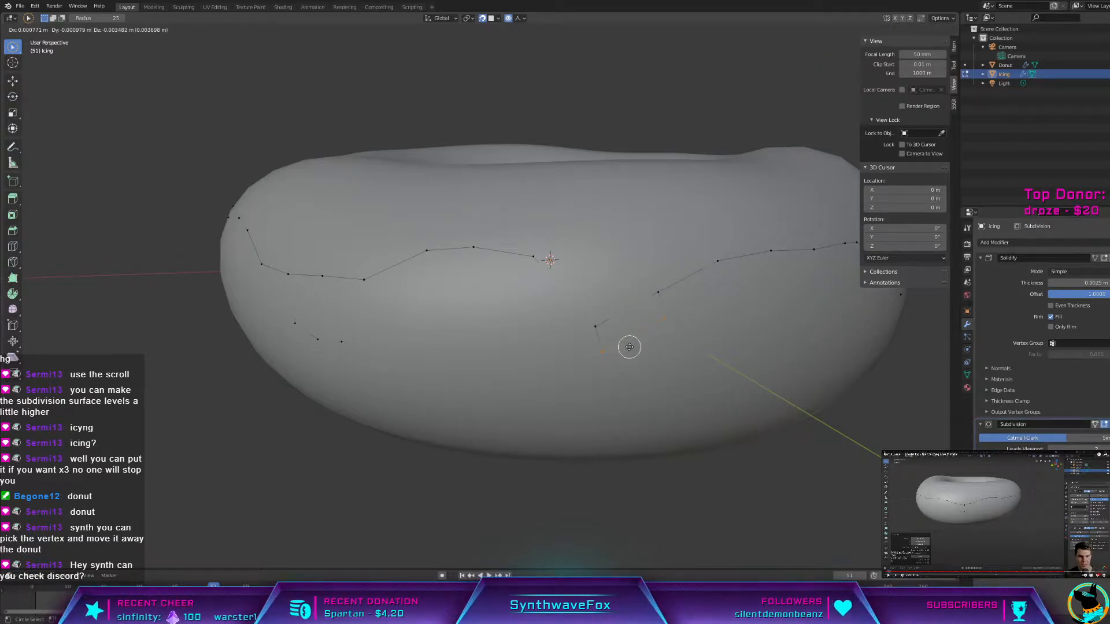
pyautogui.rightClick(630, 347)
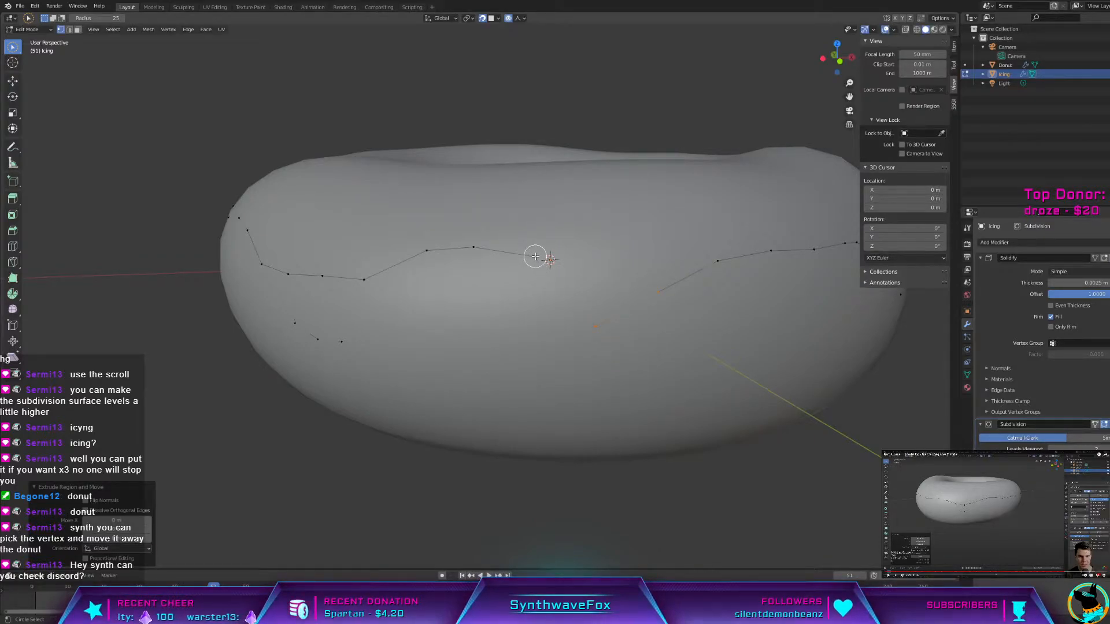
pyautogui.press('g')
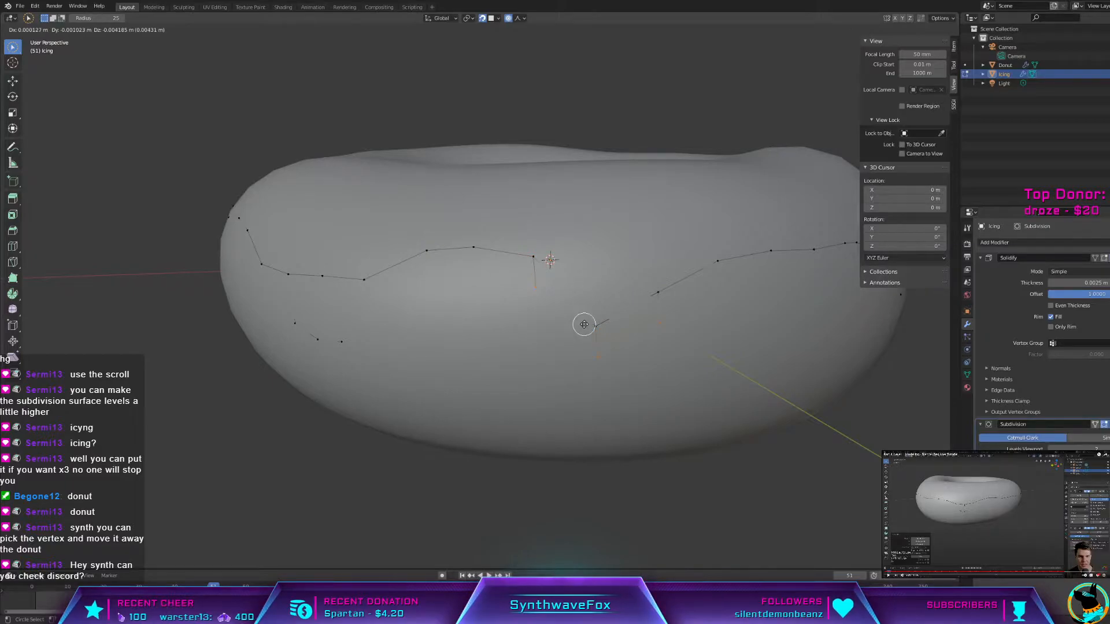
pyautogui.click(584, 325)
pyautogui.press('Tab')
pyautogui.press('Tab')
pyautogui.press('c')
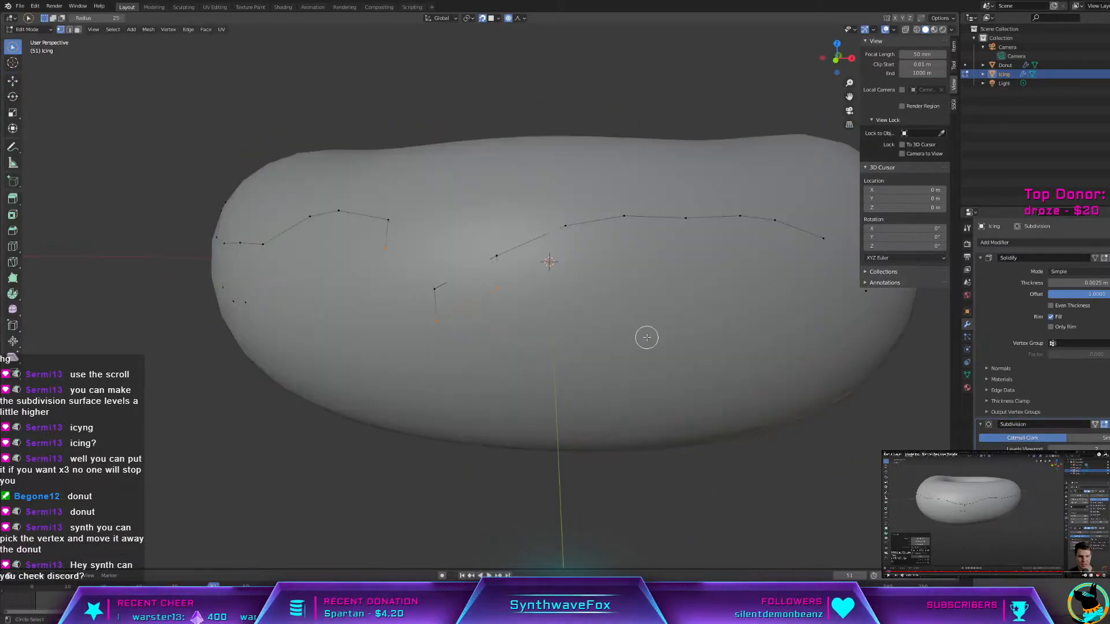
# Step: Undo the extrusion of the neighbouring shallow drip's rim vertices
pyautogui.press('Tab')
pyautogui.press('Tab')
pyautogui.press('Tab')
pyautogui.press('Tab')
pyautogui.press('Tab')
pyautogui.press('Tab')
pyautogui.press('c')
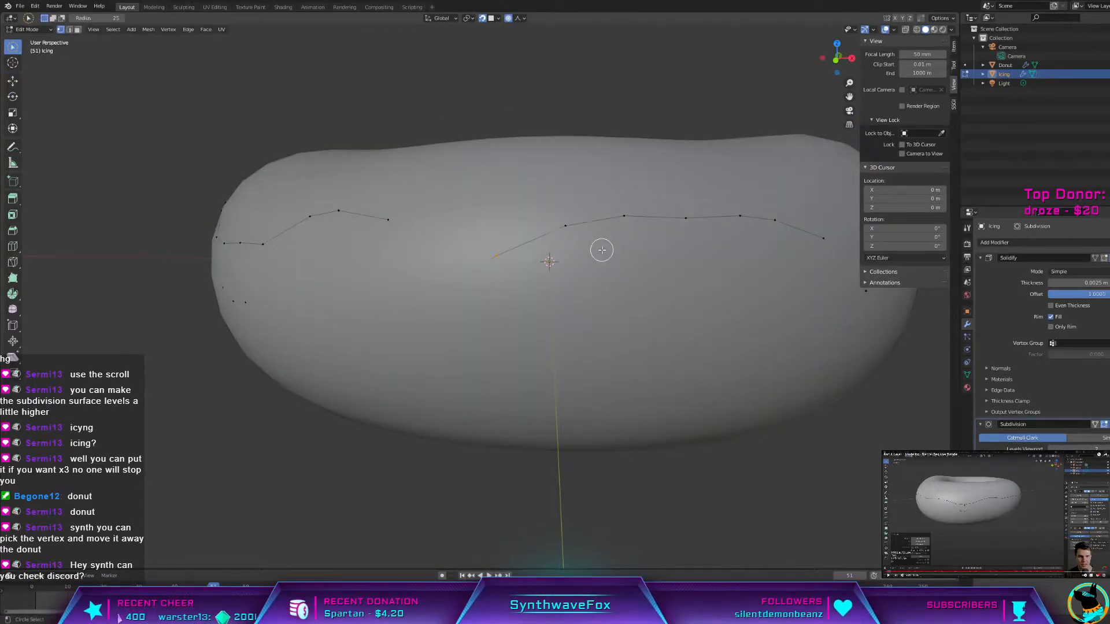
# Step: Examine the icing's outer edge around the donut to find a spot for another drip
pyautogui.press('Tab')
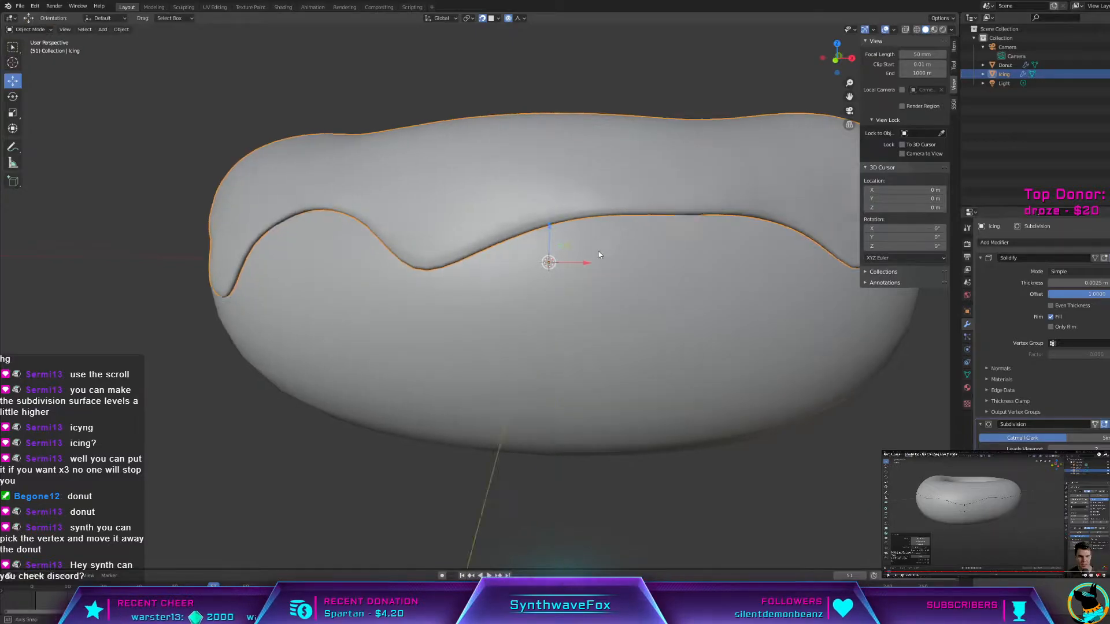
pyautogui.moveTo(576, 256); pyautogui.dragTo(551, 281, button='middle')
pyautogui.scroll(-2, 599, 263)
pyautogui.scroll(1, 736, 280)
pyautogui.press('Tab')
pyautogui.moveTo(702, 308); pyautogui.dragTo(648, 303, button='middle')
pyautogui.moveTo(618, 283); pyautogui.dragTo(662, 314, button='middle')
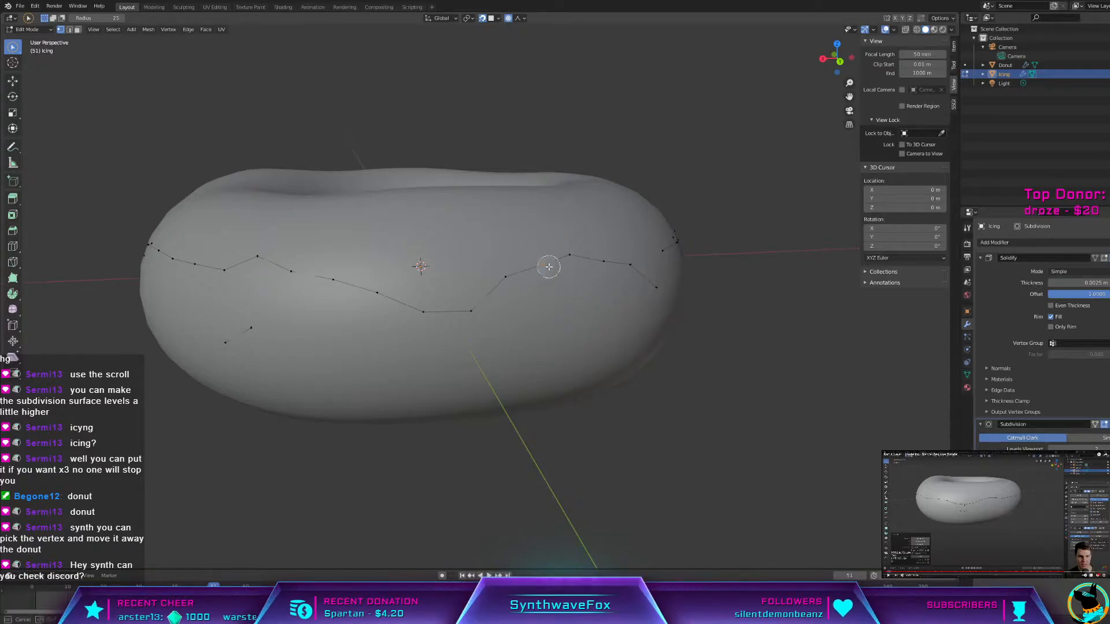
pyautogui.scroll(3, 581, 259)
pyautogui.moveTo(590, 263); pyautogui.dragTo(585, 270, button='middle')
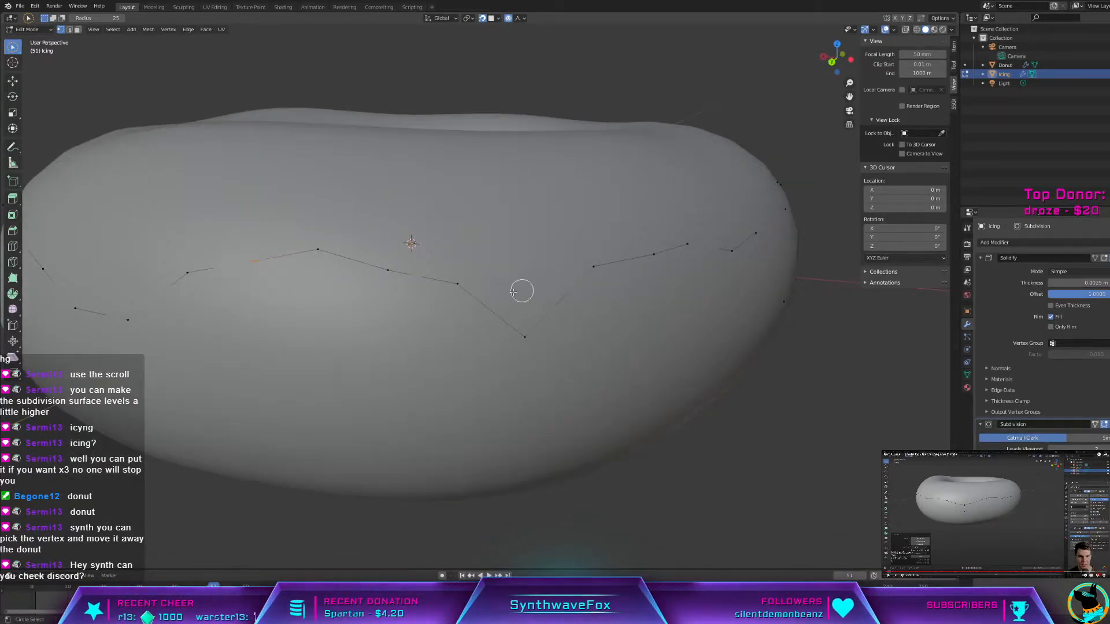
pyautogui.moveTo(454, 294); pyautogui.dragTo(848, 301, button='middle')
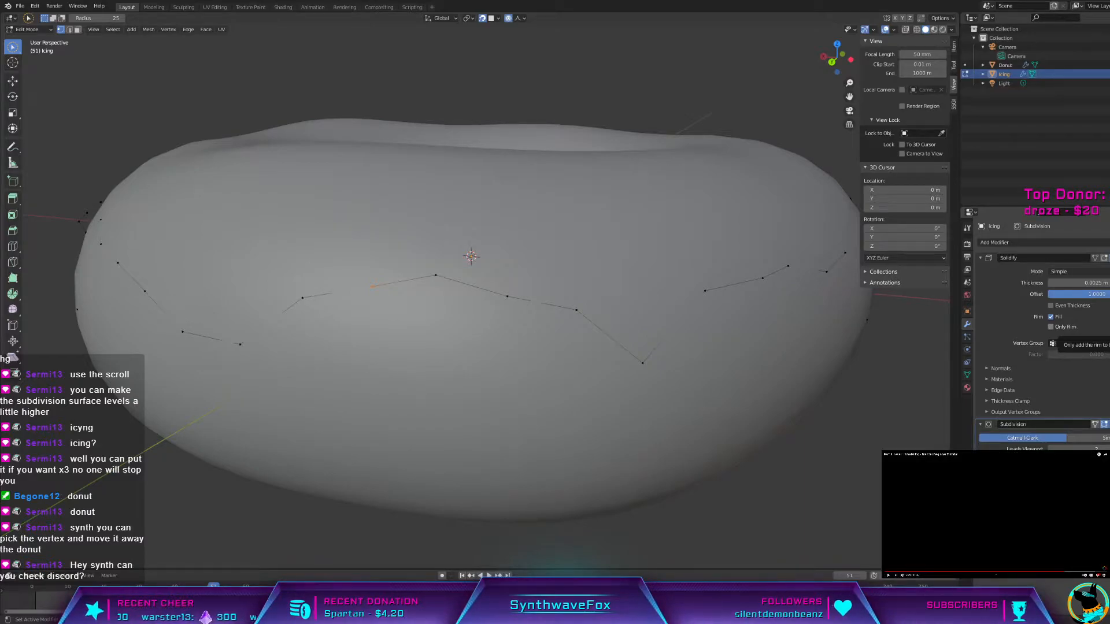
# Step: Extrude the two-vertex rim section at the crest between two drips downward into a narrow drip
pyautogui.press('c')
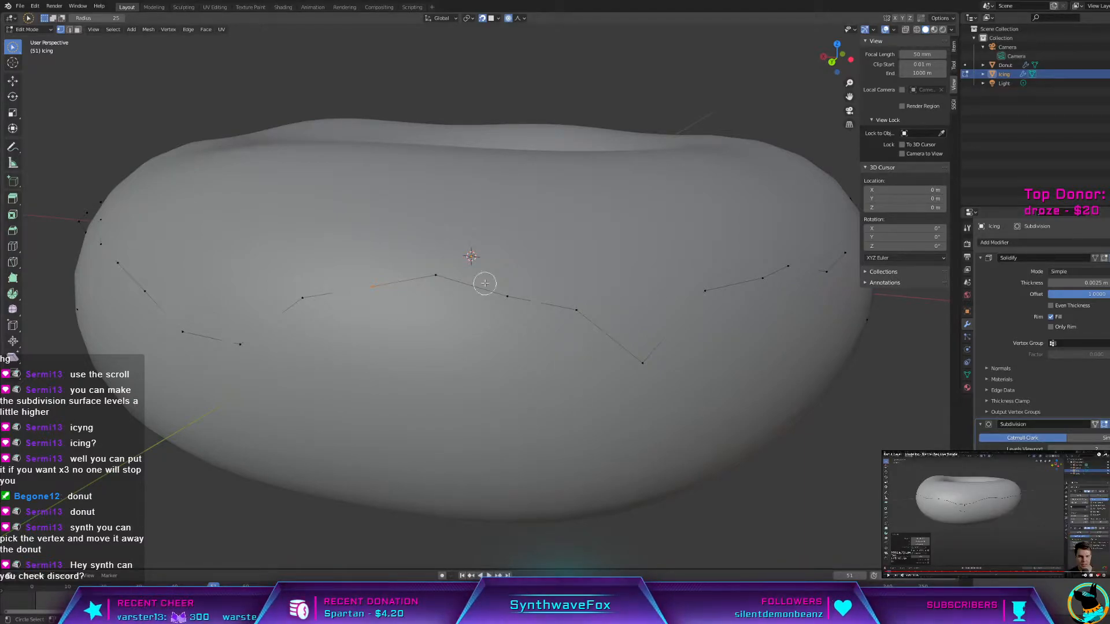
pyautogui.press('g')
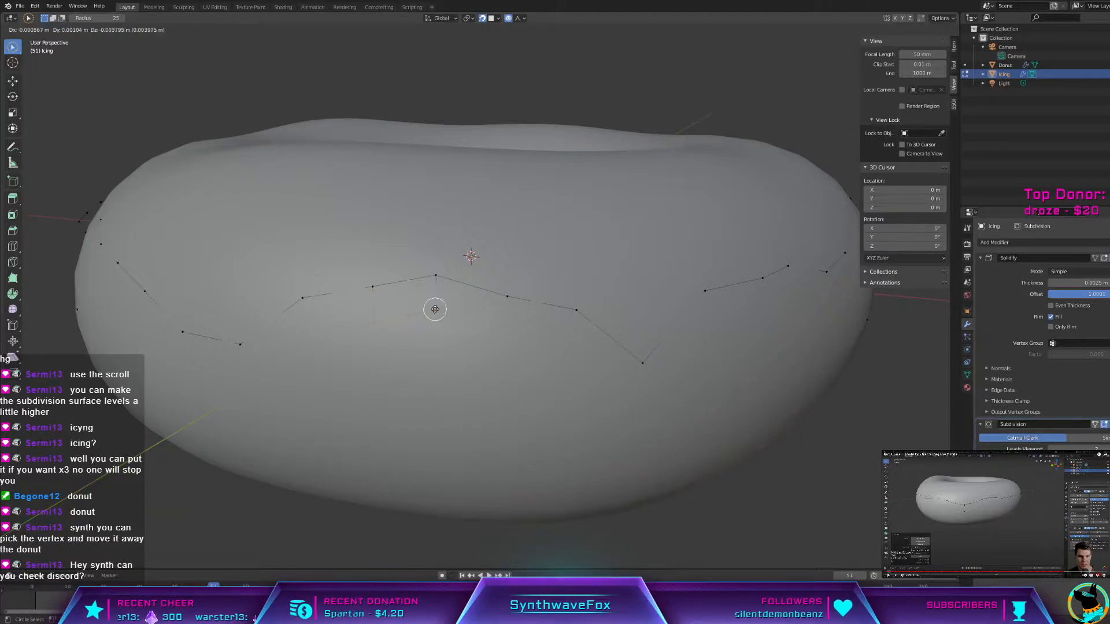
pyautogui.click(439, 345)
pyautogui.press('Tab')
pyautogui.press('Tab')
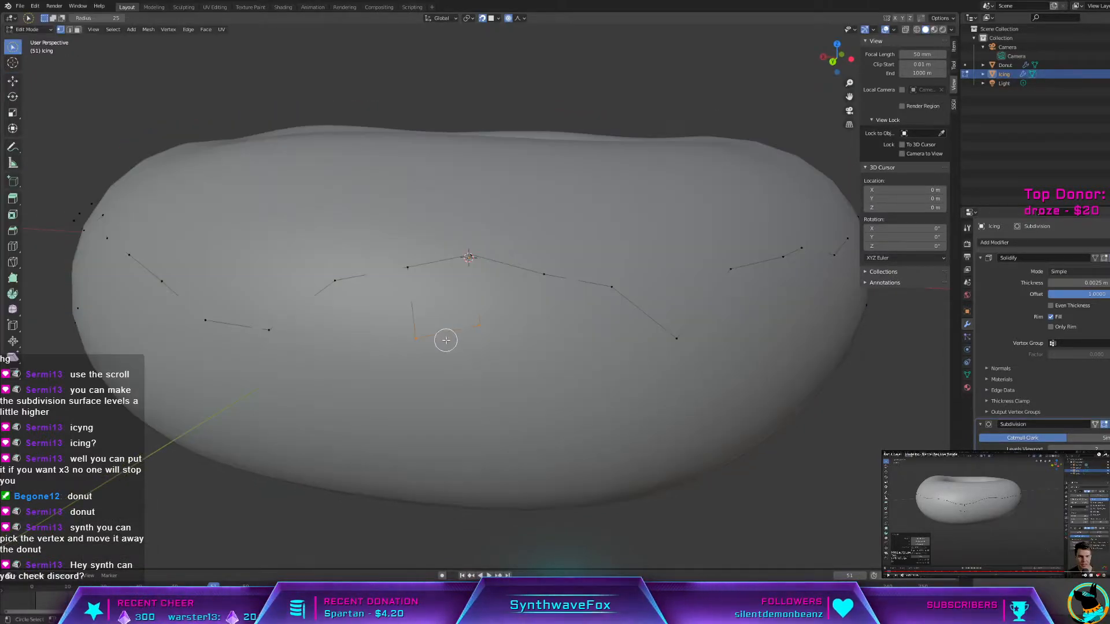
# Step: Pull the narrow drip's tip vertices further down and closer together to taper its end
pyautogui.press('c')
pyautogui.middleClick(441, 364)
pyautogui.press('Escape')
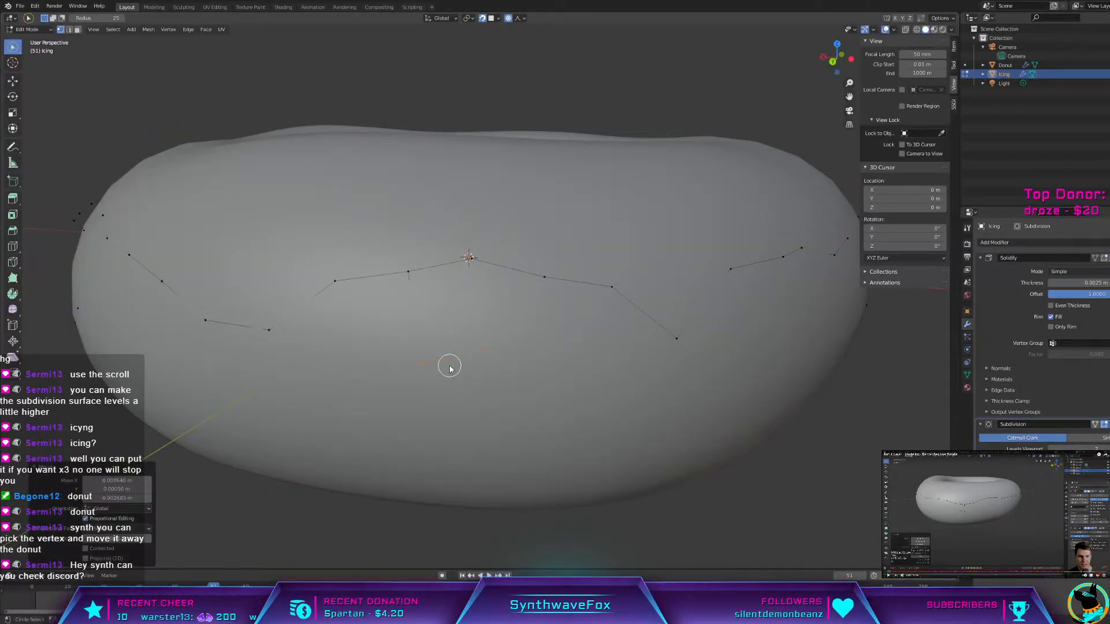
pyautogui.press('Tab')
pyautogui.press('Tab')
pyautogui.scroll(-5, 483, 351)
pyautogui.press('Escape')
pyautogui.press('Tab')
pyautogui.press('Tab')
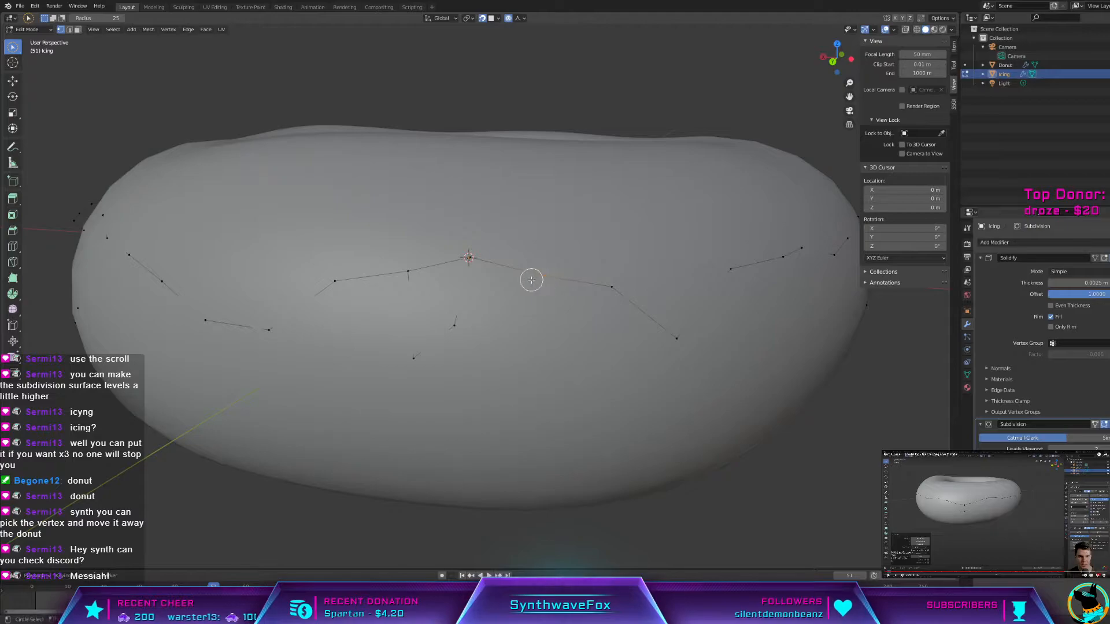
pyautogui.click(334, 285)
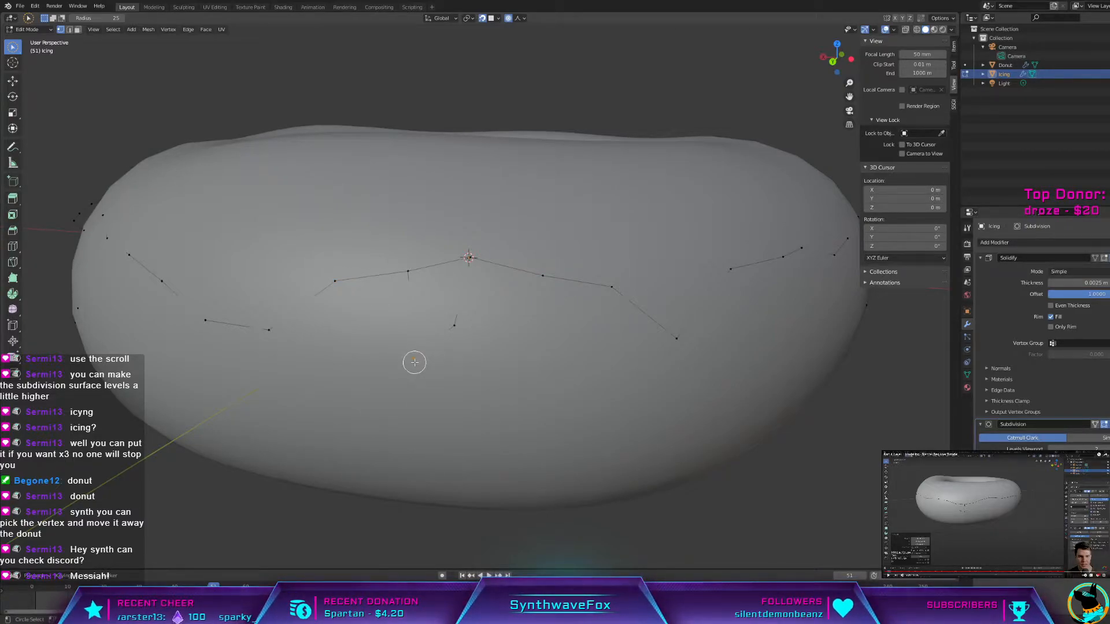
pyautogui.click(339, 284)
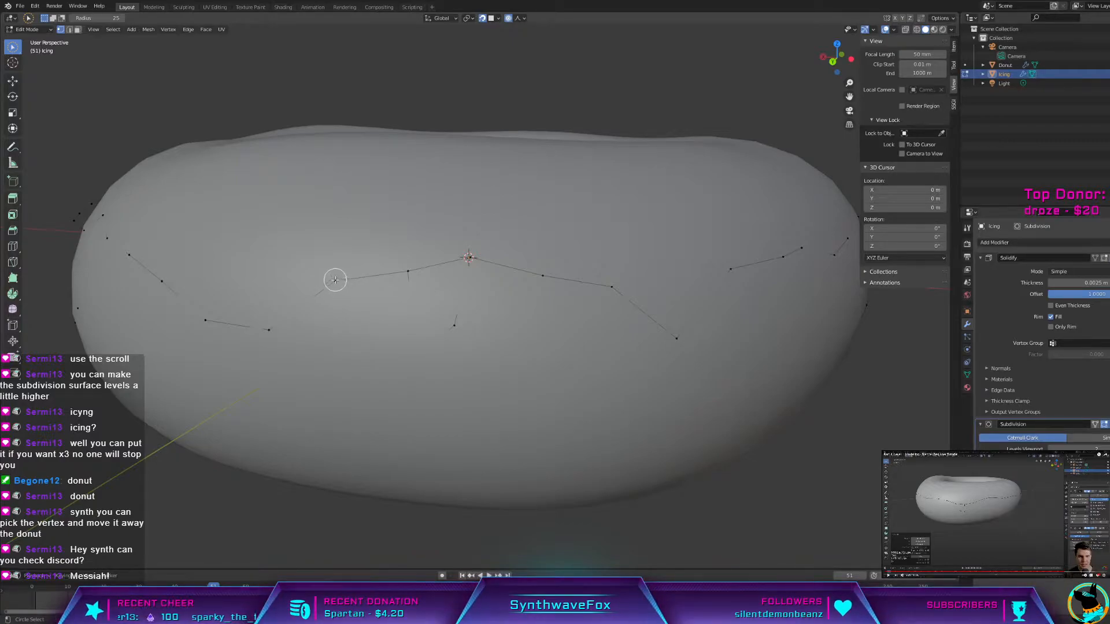
pyautogui.press('g')
pyautogui.rightClick(460, 256)
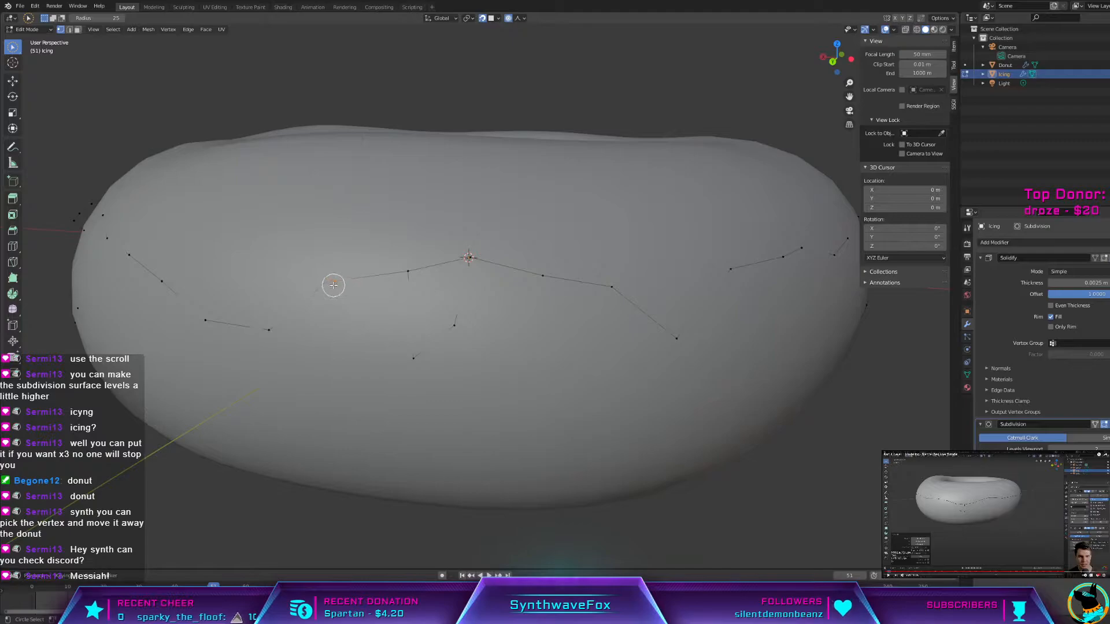
# Step: Lower the selected rim vertices beside the narrow drip with proportional editing
pyautogui.click(554, 277)
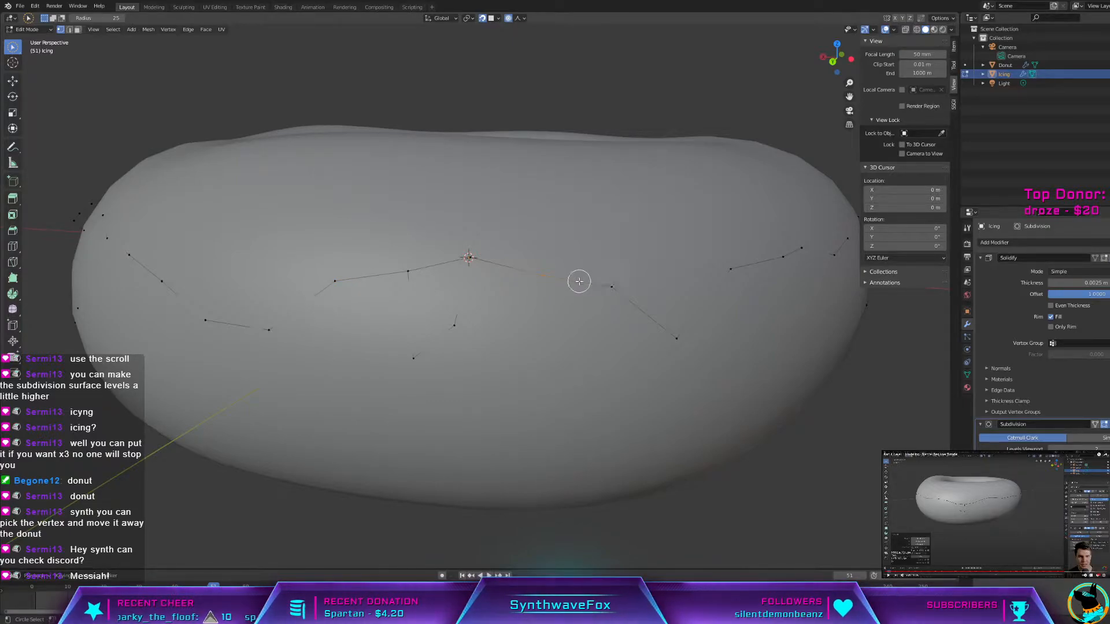
pyautogui.moveTo(678, 295); pyautogui.dragTo(330, 258, button='middle')
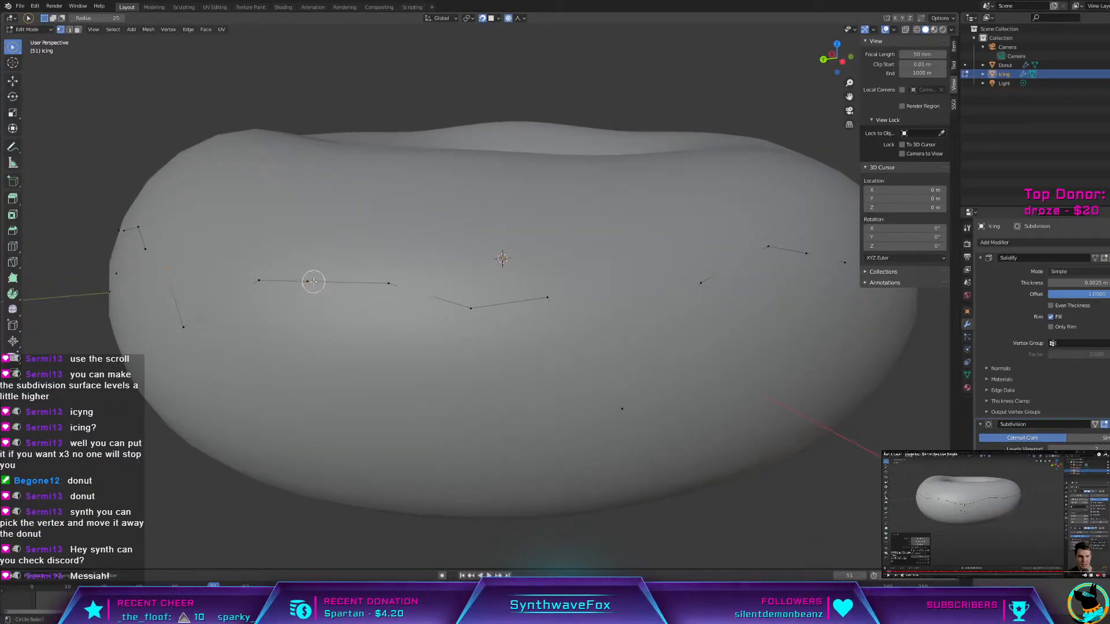
pyautogui.press('g')
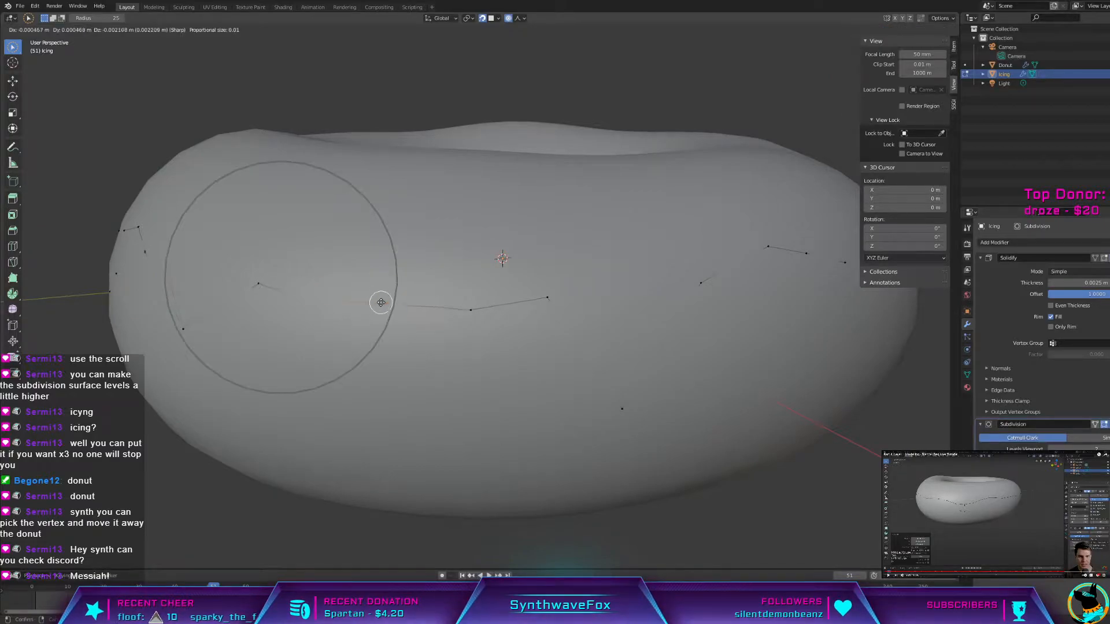
pyautogui.click(383, 313)
pyautogui.press('Tab')
# Step: Pull the narrow drip's two tip vertices one after the other further down the donut's side
pyautogui.scroll(-1, 382, 318)
pyautogui.moveTo(383, 317); pyautogui.dragTo(457, 310, button='middle')
pyautogui.scroll(1, 457, 310)
pyautogui.press('Tab')
pyautogui.press('g')
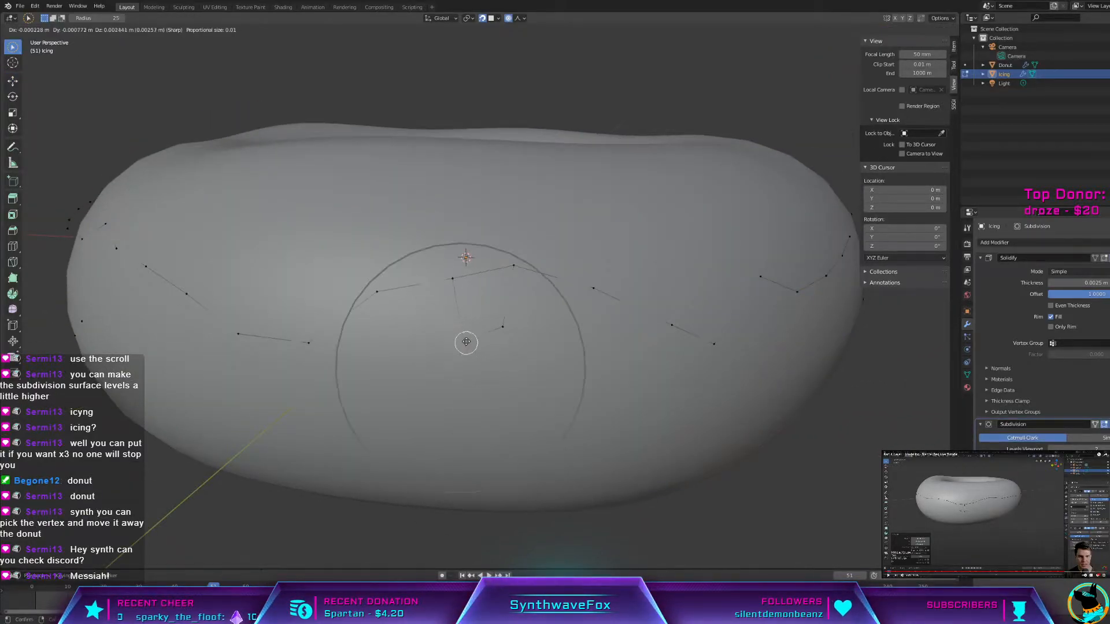
pyautogui.click(454, 372)
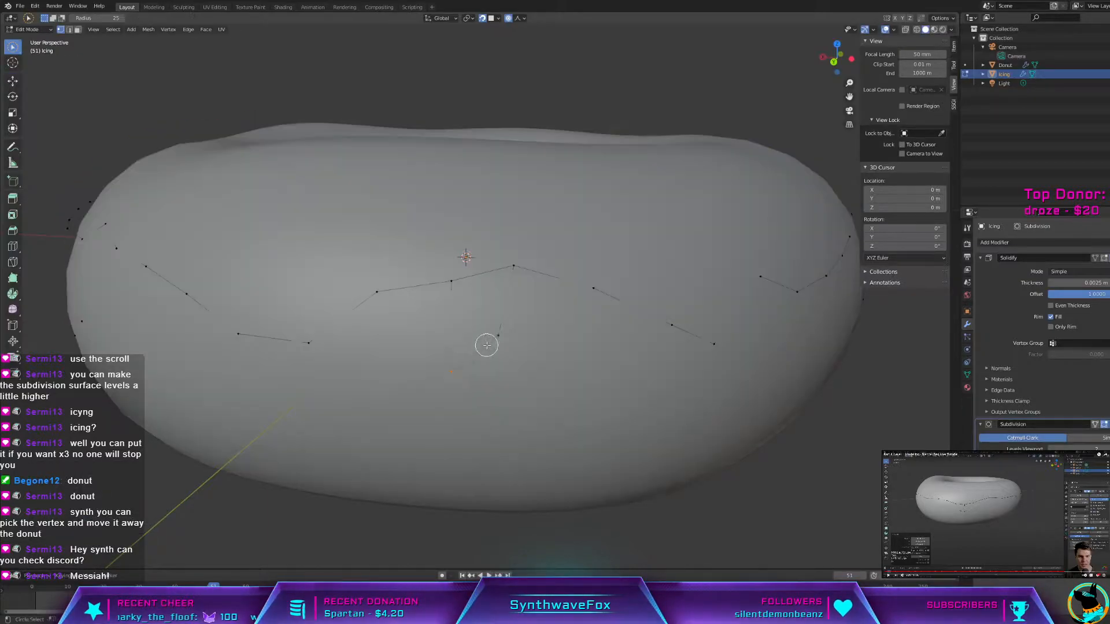
pyautogui.press('g')
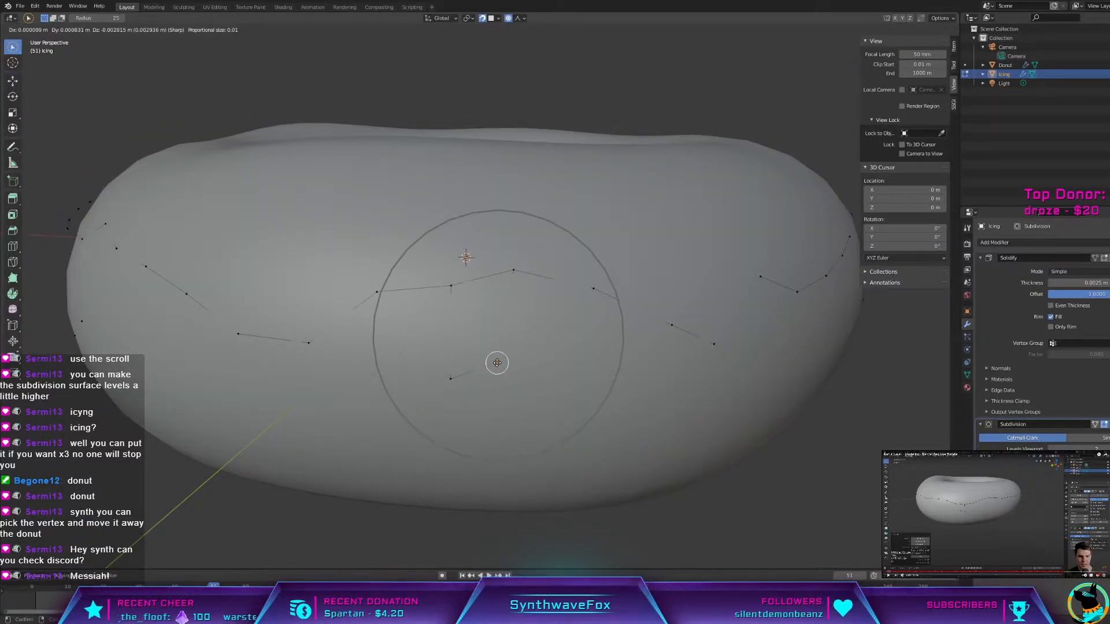
pyautogui.click(498, 363)
# Step: Spread the narrow drip's tip vertices apart by scaling them about 2.4 times with a smaller proportional size
pyautogui.press('s')
pyautogui.scroll(-4, 491, 347)
pyautogui.scroll(7, 488, 335)
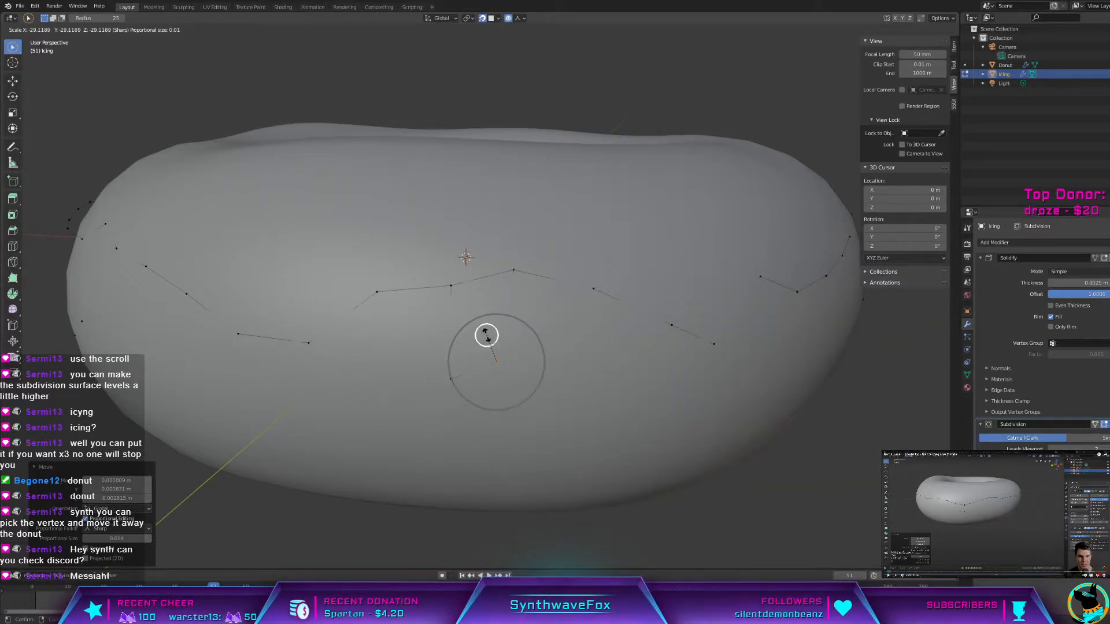
pyautogui.click(489, 337)
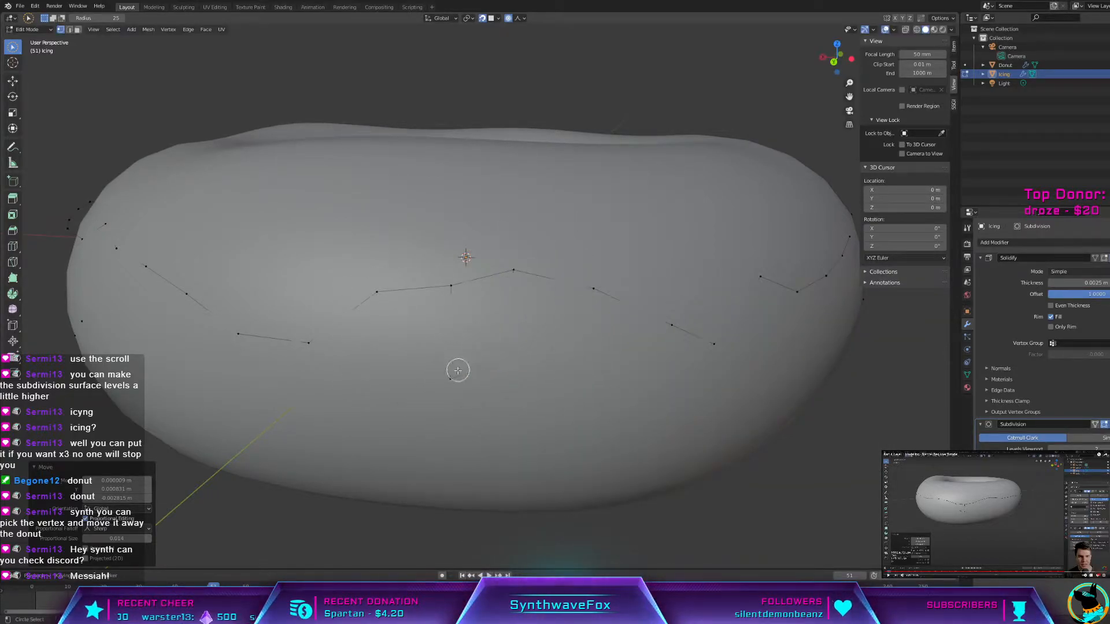
pyautogui.click(454, 378)
pyautogui.press('s')
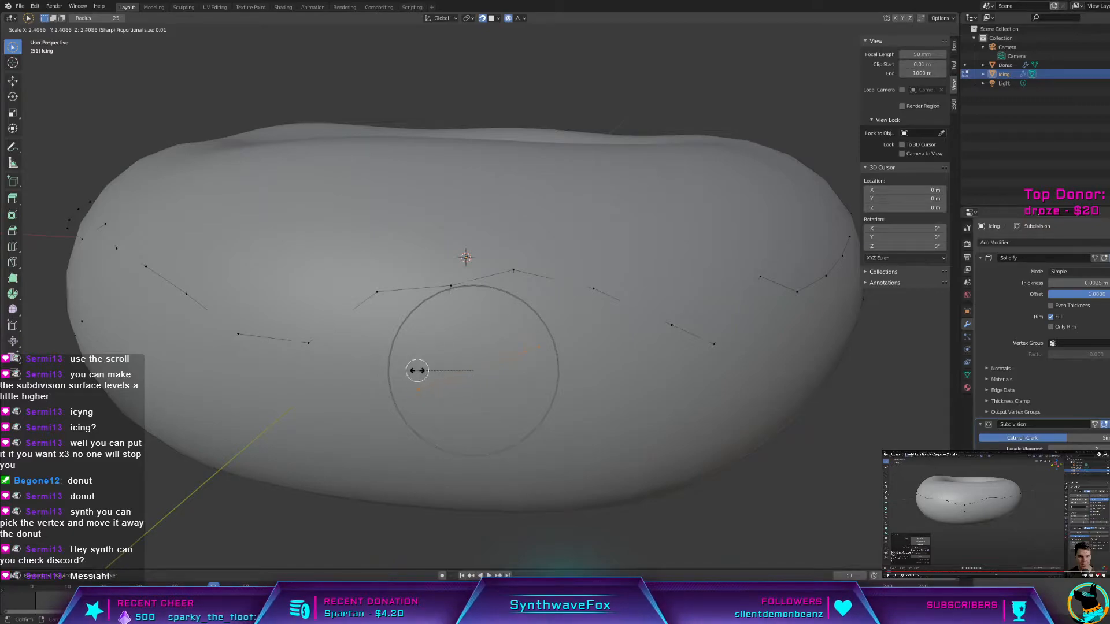
pyautogui.click(414, 371)
# Step: Examine the narrow drips around the icing's rim, comparing the finished surface with its edge vertices
pyautogui.press('Tab')
pyautogui.scroll(-3, 483, 370)
pyautogui.moveTo(451, 367); pyautogui.dragTo(518, 367, button='middle')
pyautogui.press('Tab')
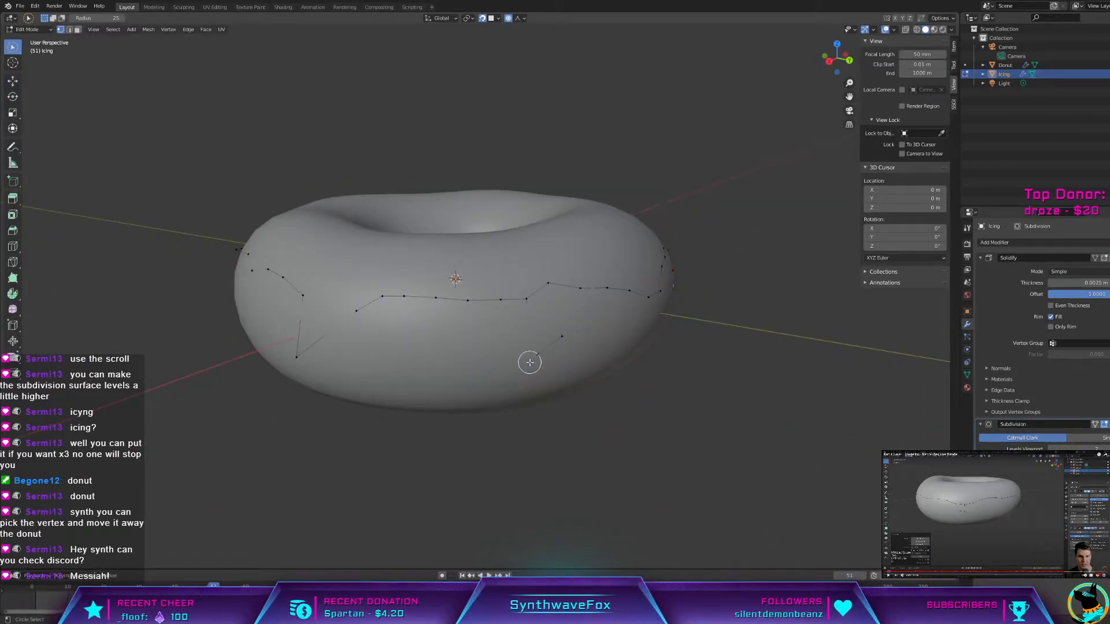
pyautogui.press('Tab')
pyautogui.press('Tab')
pyautogui.press('Tab')
pyautogui.press('Tab')
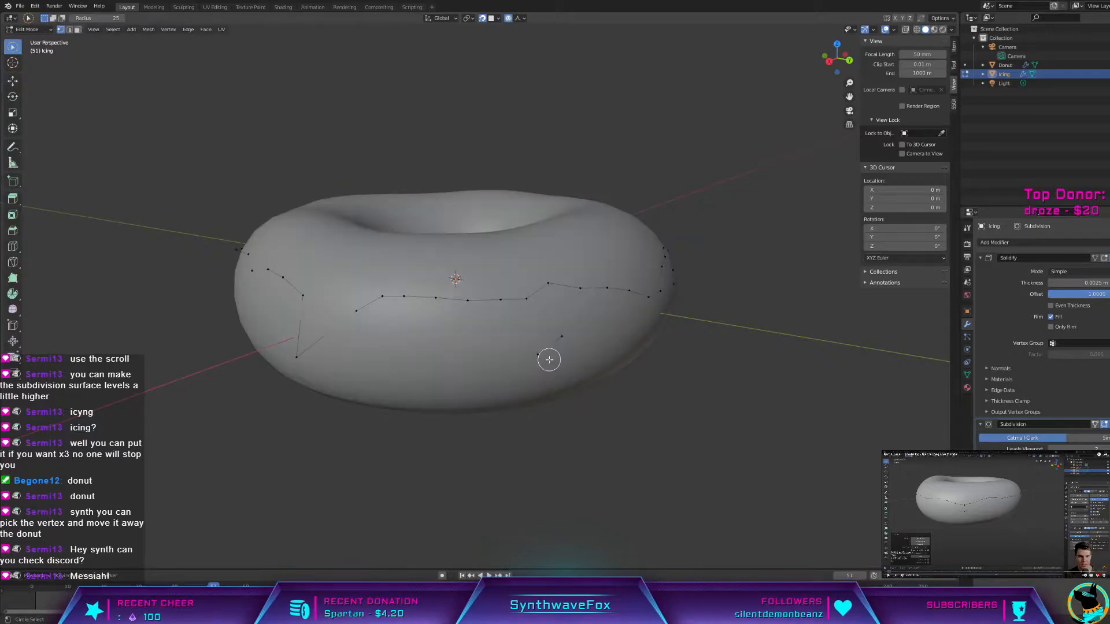
pyautogui.moveTo(551, 359); pyautogui.dragTo(485, 364, button='middle')
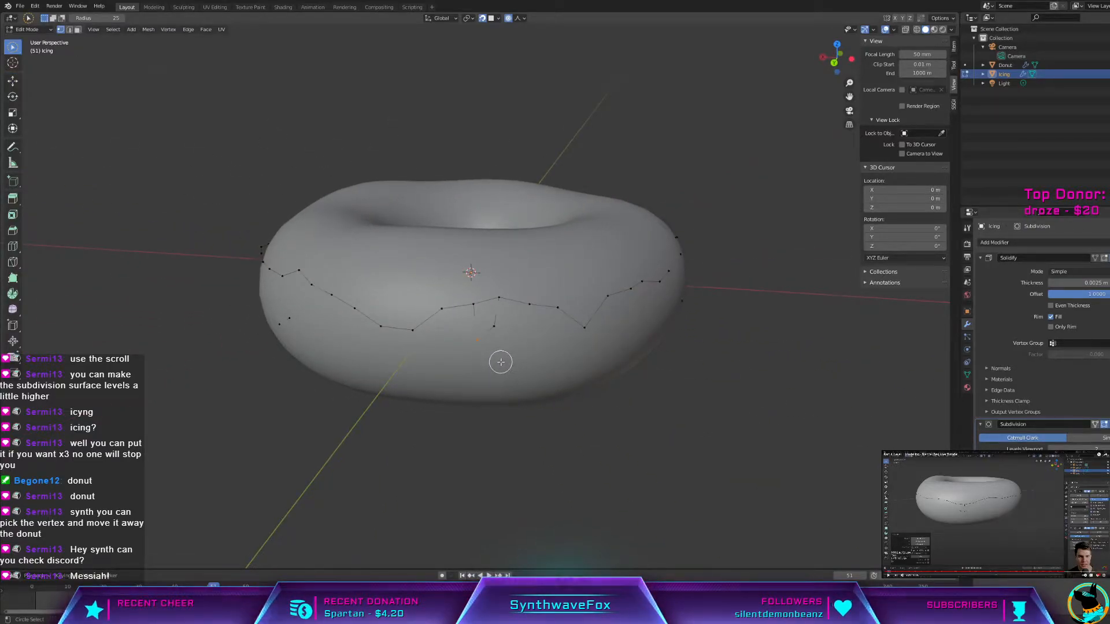
pyautogui.press('Tab')
pyautogui.press('Tab')
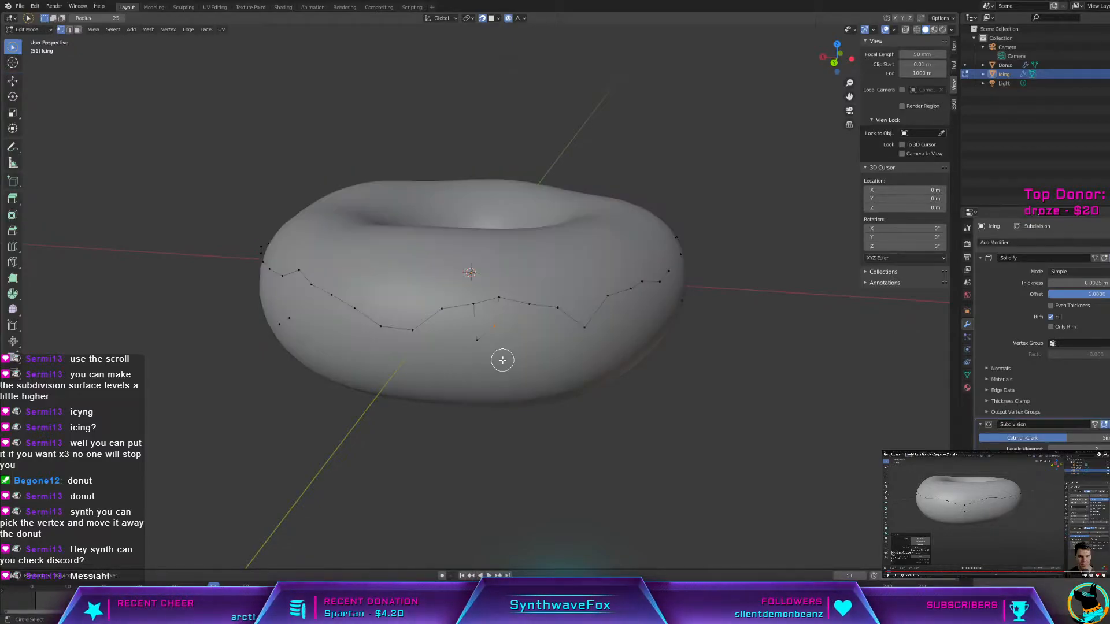
# Step: Delete the two tip vertices of the newly extruded narrow drip
pyautogui.press('Tab')
pyautogui.press('Tab')
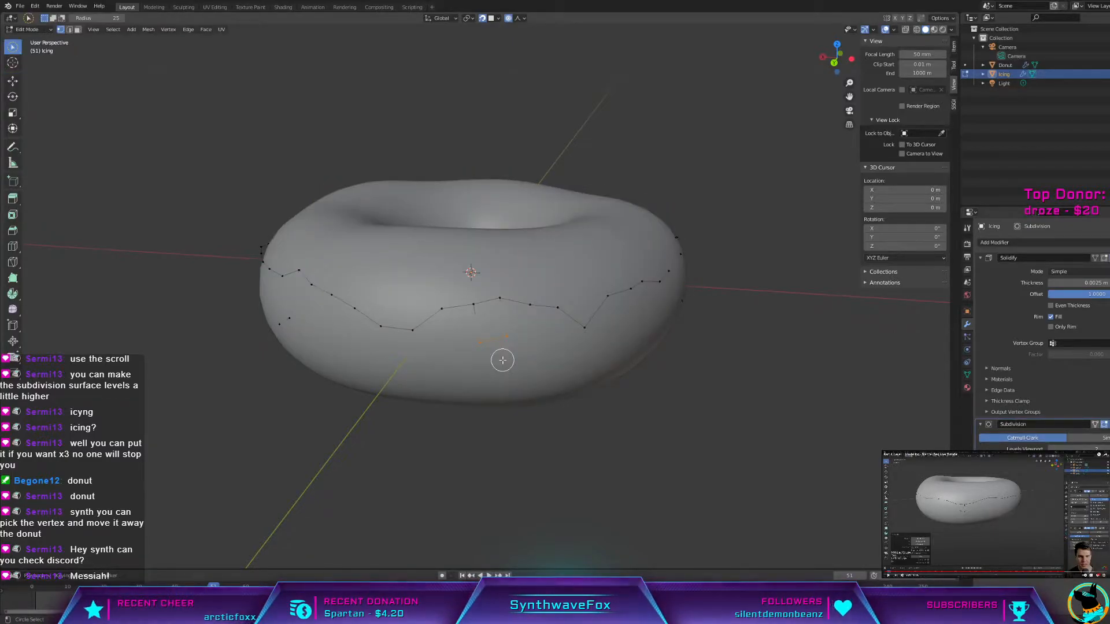
pyautogui.press('Tab')
pyautogui.press('Tab')
pyautogui.scroll(6, 502, 360)
pyautogui.press('x')
pyautogui.click(522, 401)
# Step: Raise the lower tip vertex of the neighbouring narrow drip to shorten that side of its end
pyautogui.press('Tab')
pyautogui.scroll(-6, 522, 401)
pyautogui.moveTo(521, 401); pyautogui.dragTo(598, 389, button='middle')
pyautogui.press('Tab')
pyautogui.press('c')
pyautogui.scroll(5, 588, 384)
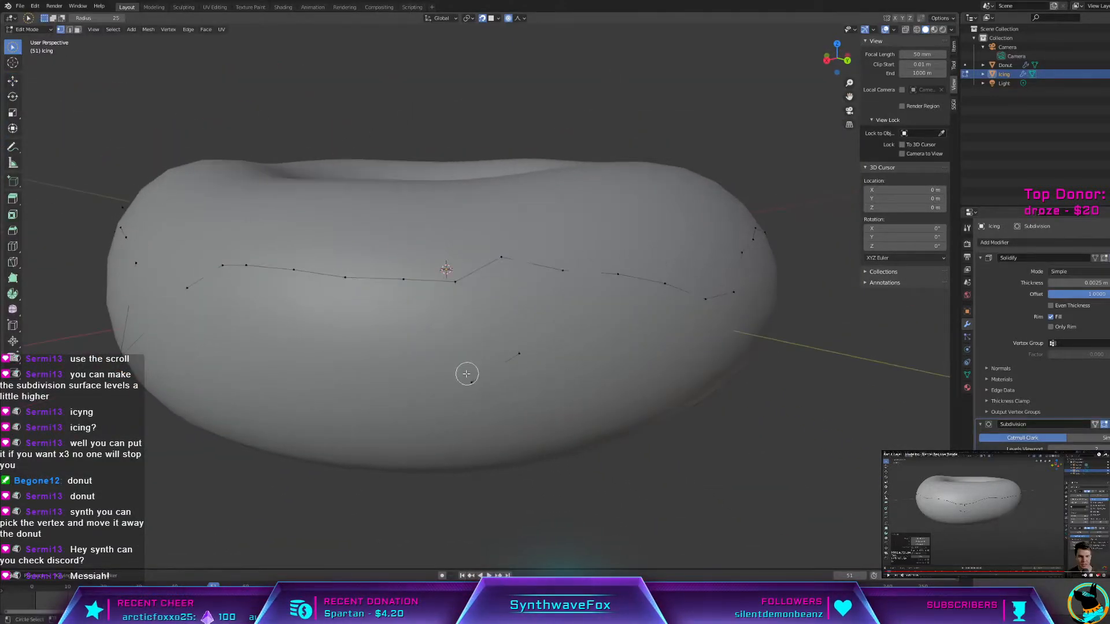
pyautogui.press('g')
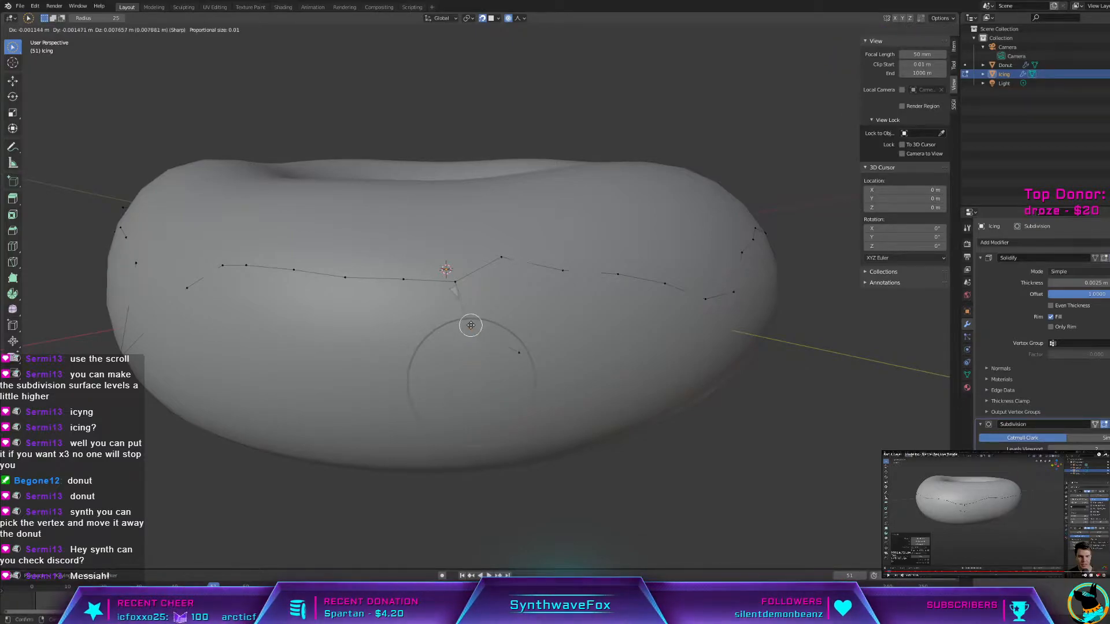
pyautogui.click(469, 335)
# Step: Check the adjusted drip's shape and examine the icing's outer edge further around the donut
pyautogui.press('Tab')
pyautogui.moveTo(471, 341); pyautogui.dragTo(653, 334, button='middle')
pyautogui.scroll(-3, 452, 347)
pyautogui.scroll(-4, 453, 347)
pyautogui.scroll(5, 578, 344)
pyautogui.press('Tab')
pyautogui.press('c')
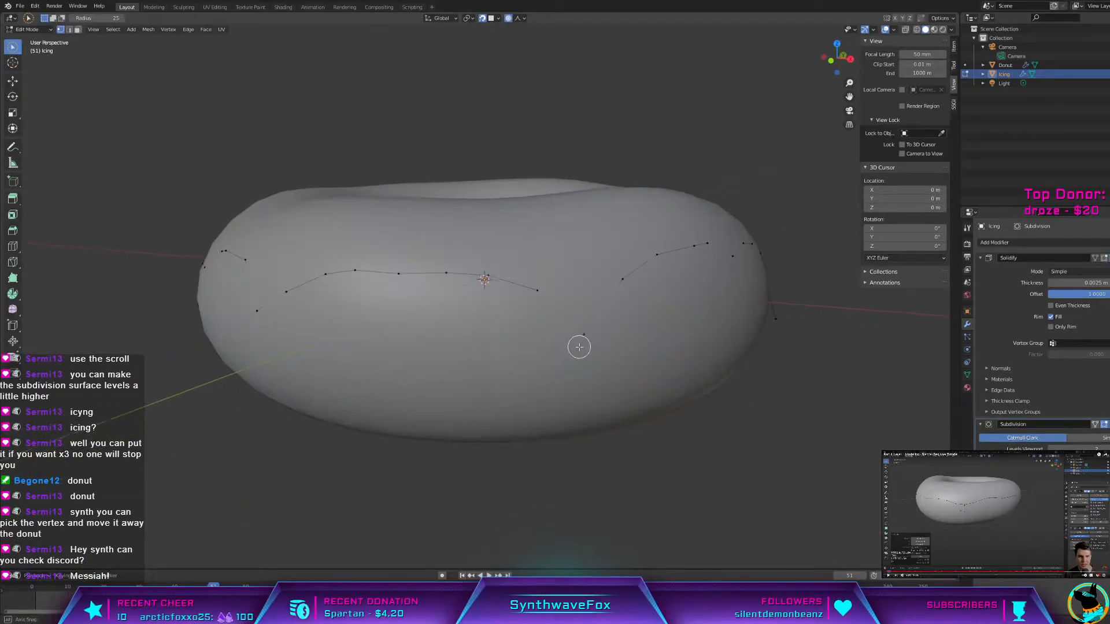
pyautogui.scroll(-3, 557, 347)
pyautogui.press('Tab')
pyautogui.moveTo(565, 374); pyautogui.dragTo(515, 371, button='middle')
pyautogui.press('Tab')
# Step: Examine the wide pointed drip's surface and tip vertex in both object and vertex display
pyautogui.moveTo(297, 329); pyautogui.dragTo(534, 288, button='middle')
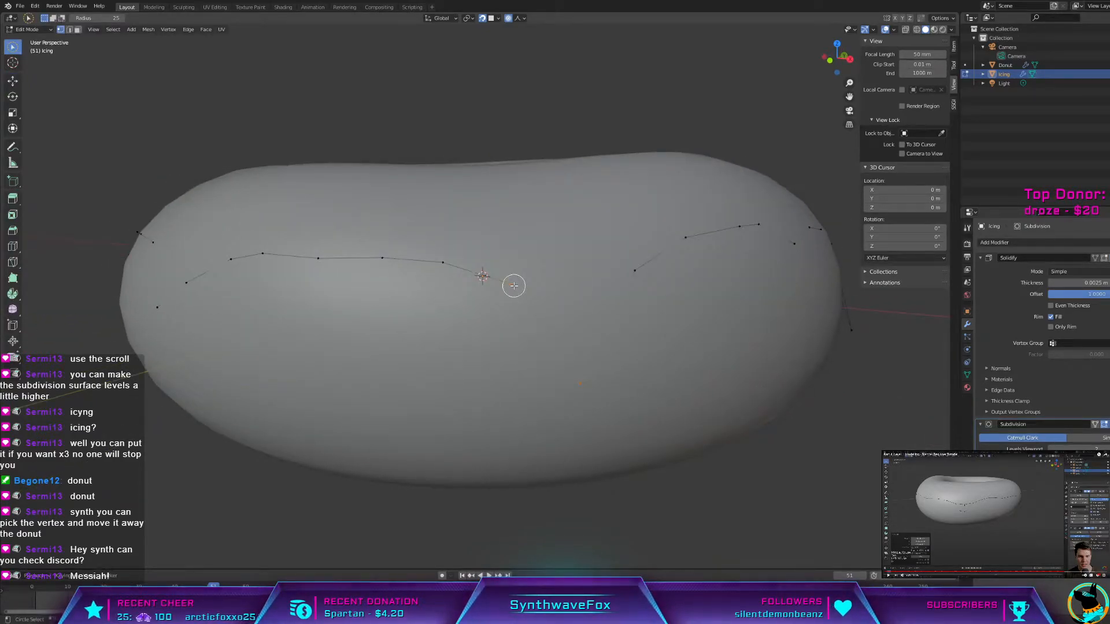
pyautogui.press('c')
pyautogui.press('Tab')
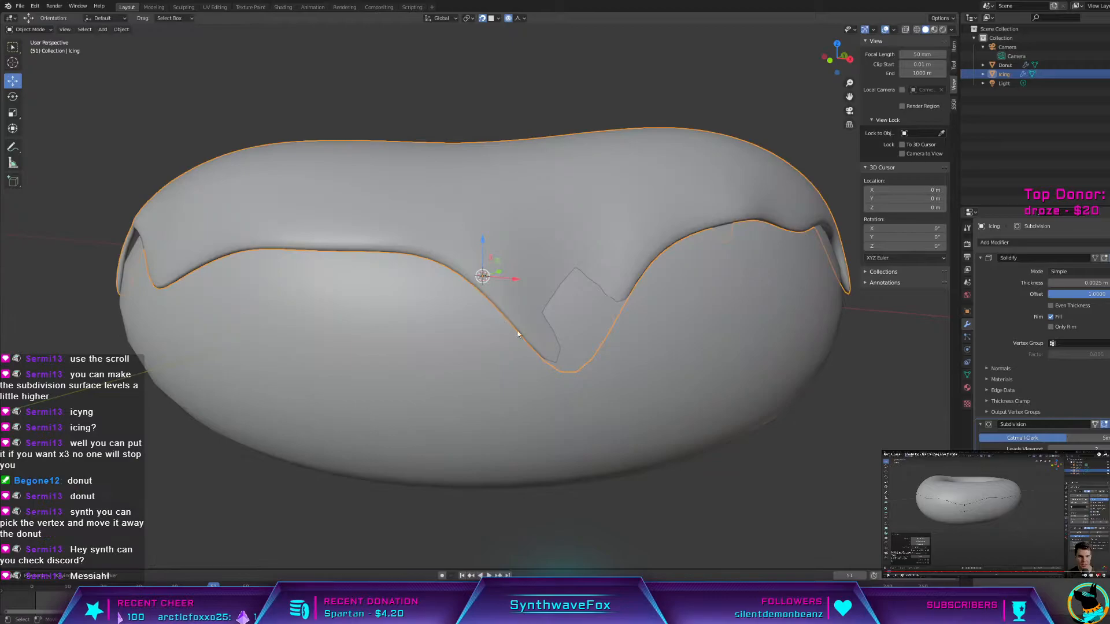
pyautogui.press('Tab')
pyautogui.press('Tab')
pyautogui.press('Tab')
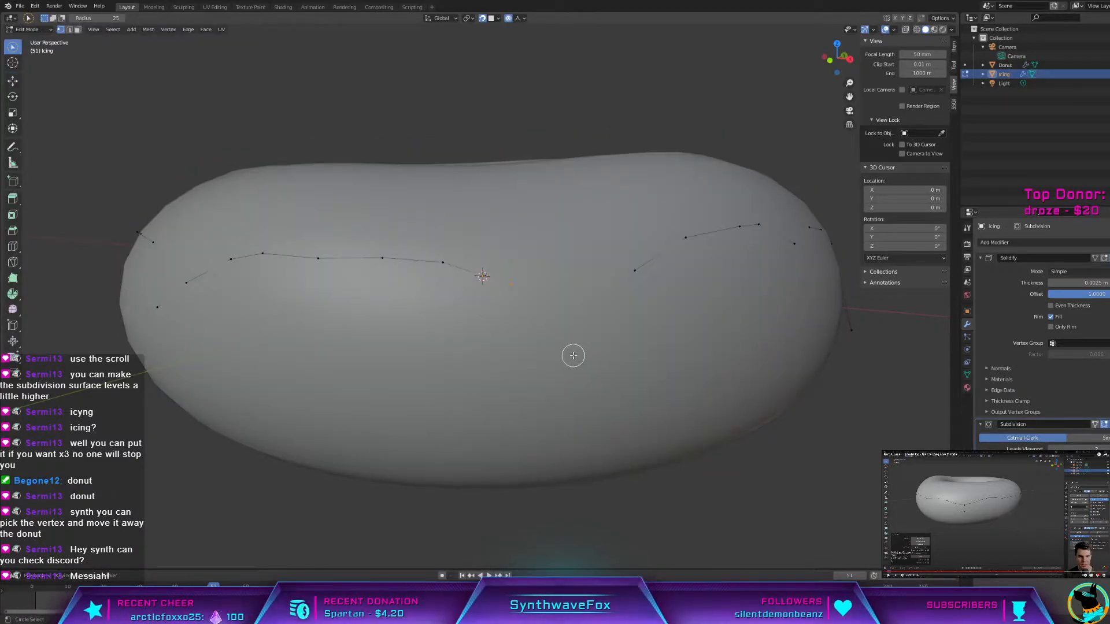
pyautogui.press('Tab')
pyautogui.press('Tab')
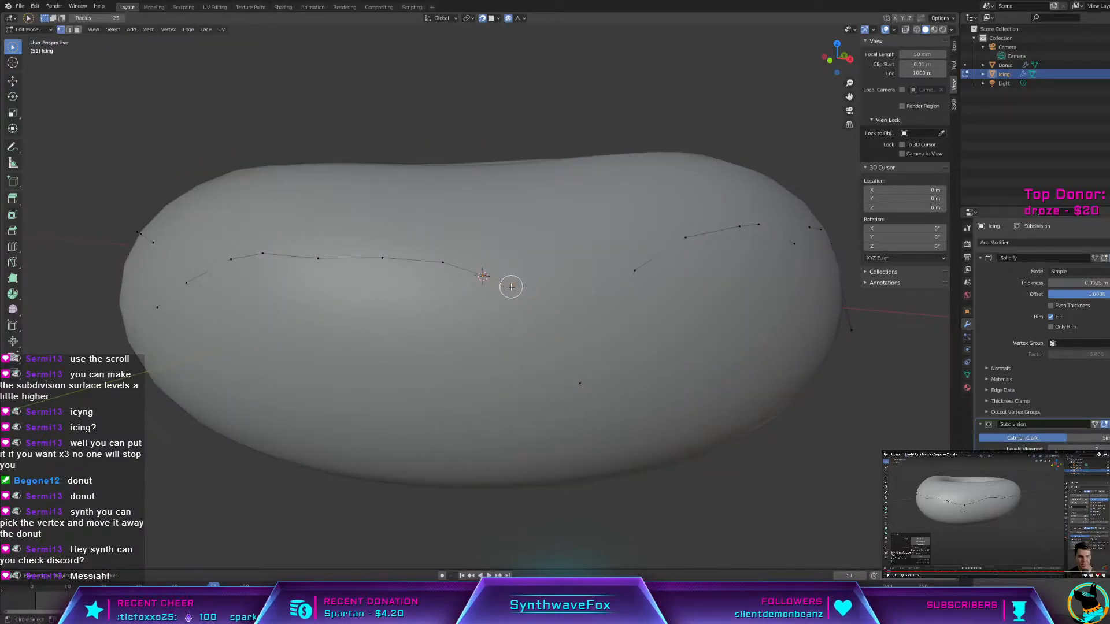
pyautogui.press('c')
pyautogui.press('Escape')
pyautogui.press('Tab')
# Step: Try to extrude the adjusted narrow drip's raised tip vertex and move it slightly further up
pyautogui.scroll(-3, 507, 318)
pyautogui.moveTo(509, 316); pyautogui.dragTo(357, 320, button='middle')
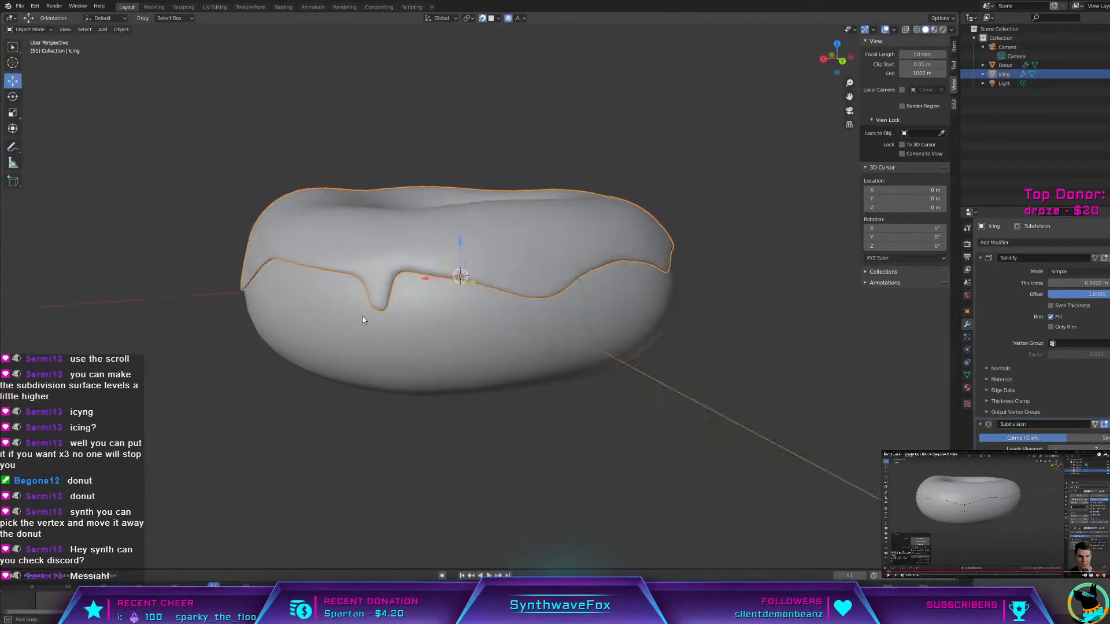
pyautogui.scroll(4, 357, 320)
pyautogui.press('Tab')
pyautogui.press('c')
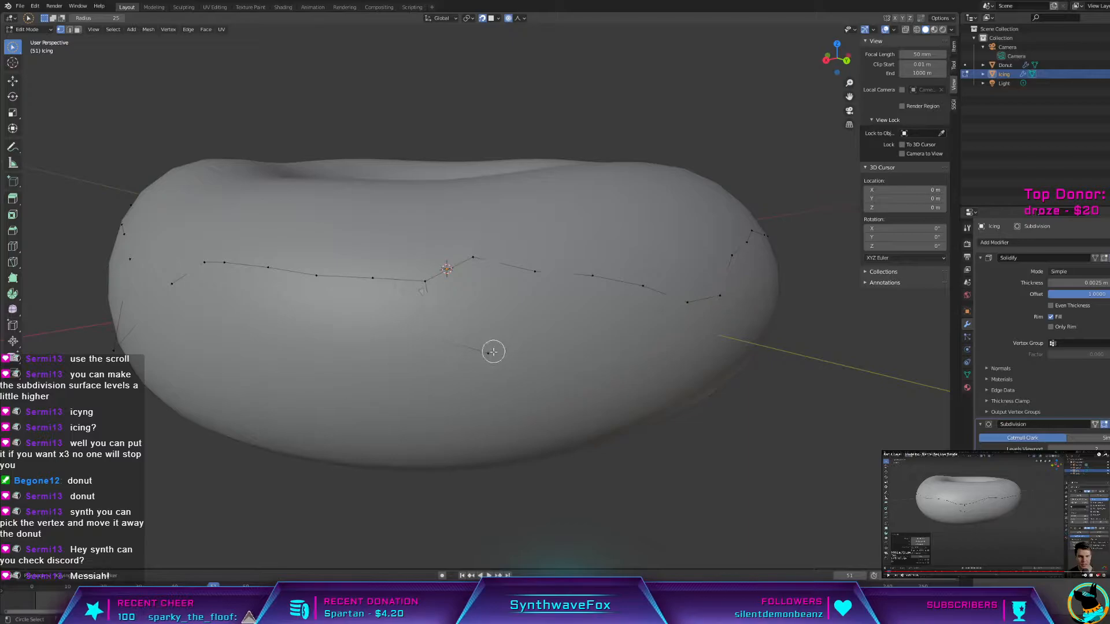
pyautogui.press('e')
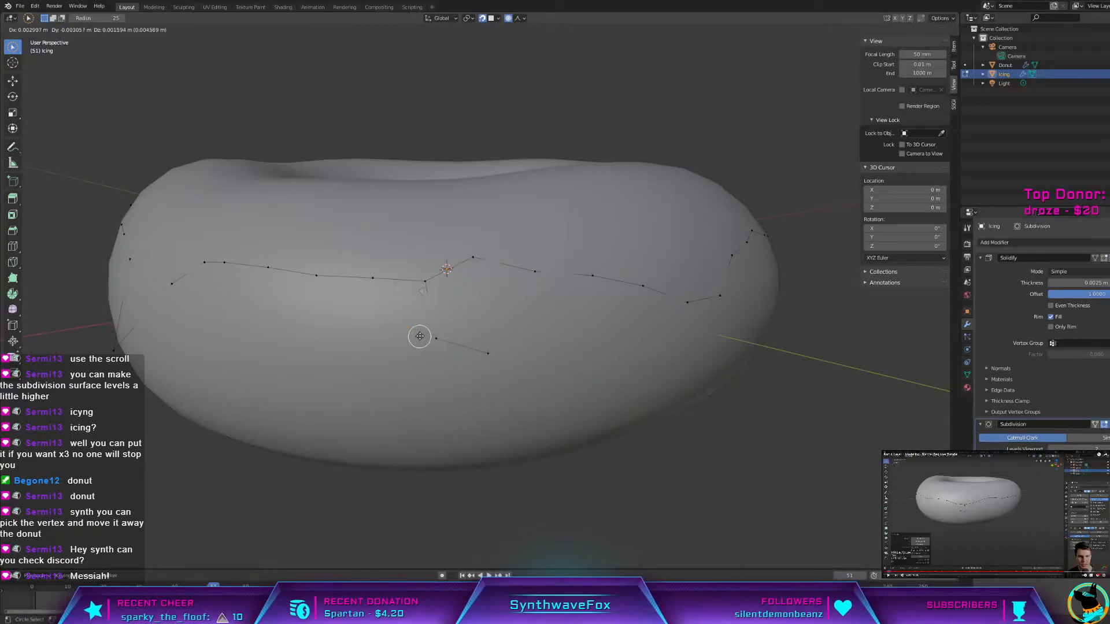
pyautogui.rightClick(427, 334)
pyautogui.press('g')
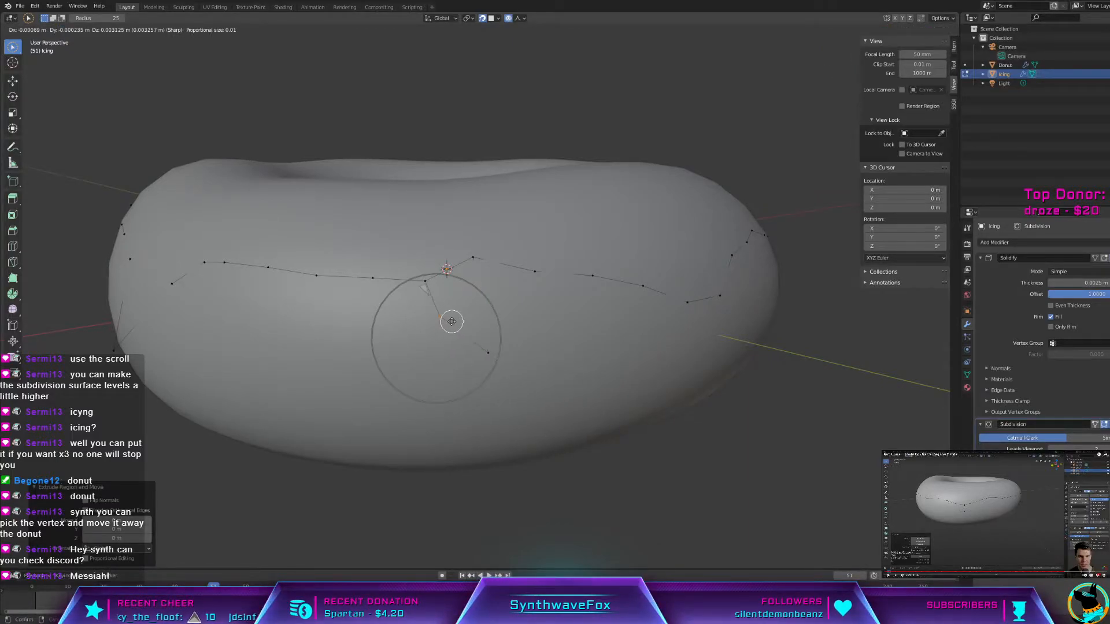
pyautogui.click(448, 320)
# Step: Inspect the drip's side up close and undo the tip vertex's extrusion and move
pyautogui.press('Tab')
pyautogui.press('Tab')
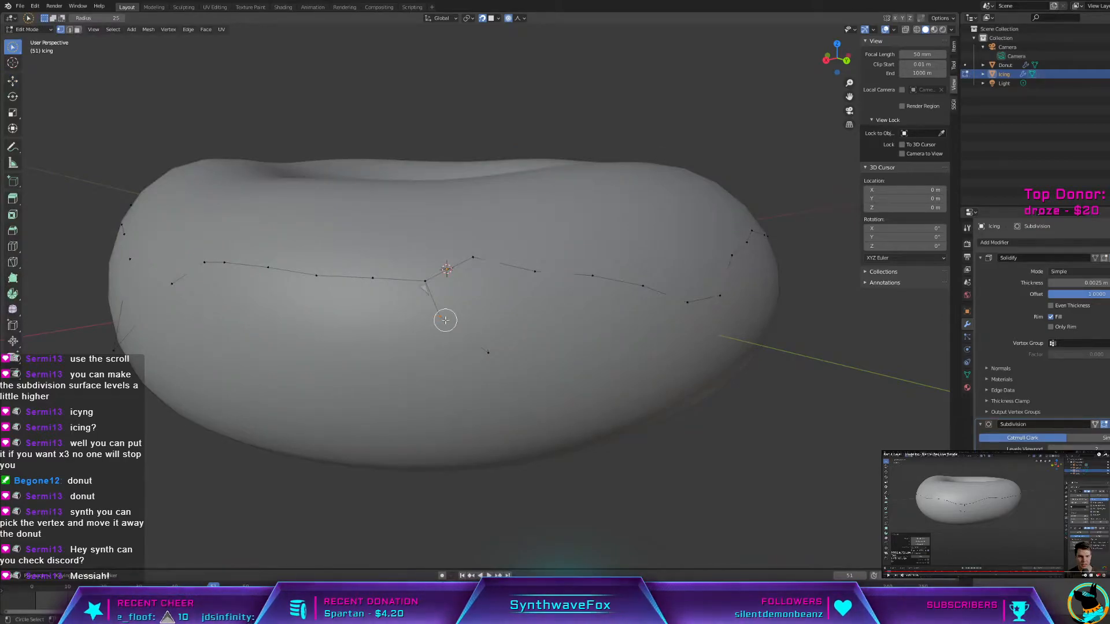
pyautogui.press('Tab')
pyautogui.scroll(-6, 456, 318)
pyautogui.scroll(2, 469, 320)
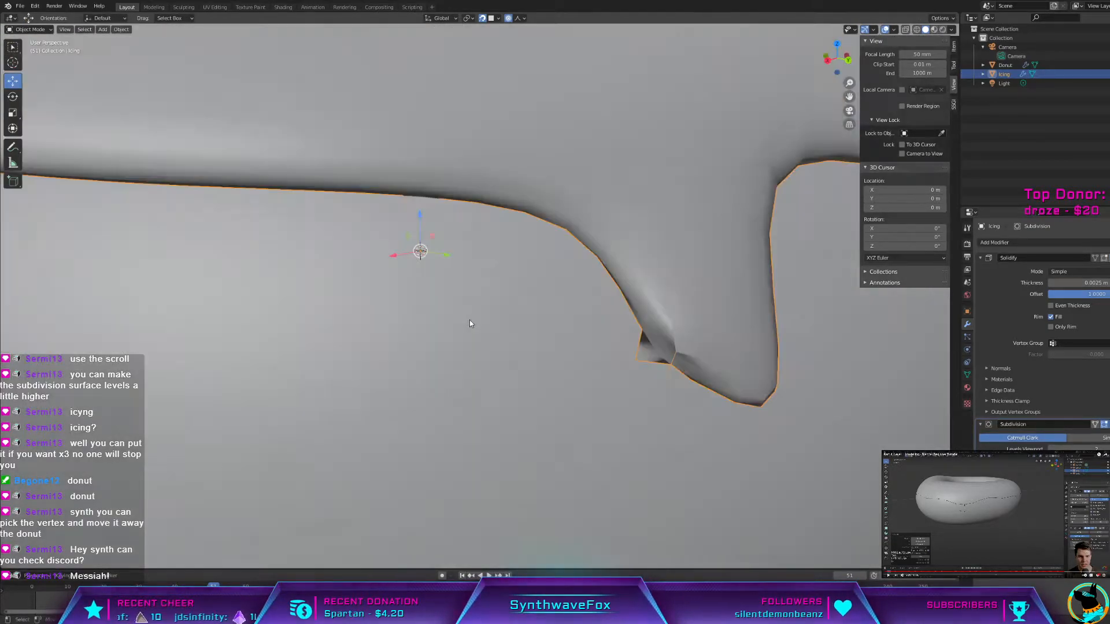
pyautogui.press('Tab')
pyautogui.press('Tab')
pyautogui.press('Tab')
pyautogui.press('Tab')
pyautogui.press('Tab')
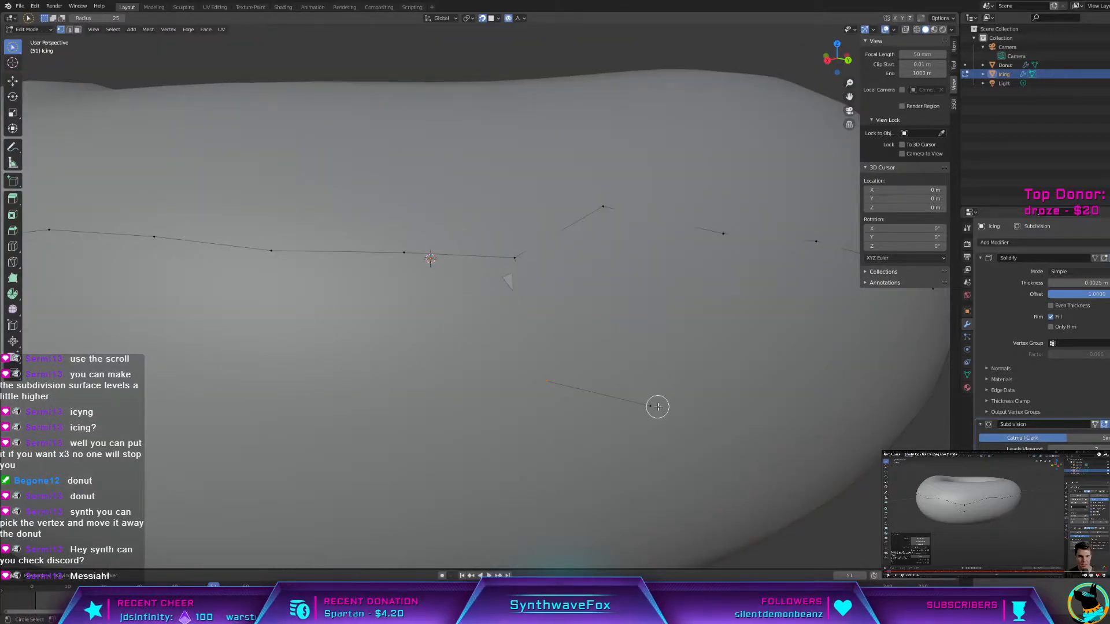
# Step: Move the rim vertex at the base of the drip's sloping side slightly upward and check the resulting shape
pyautogui.click(514, 257)
pyautogui.press('g')
pyautogui.click(509, 244)
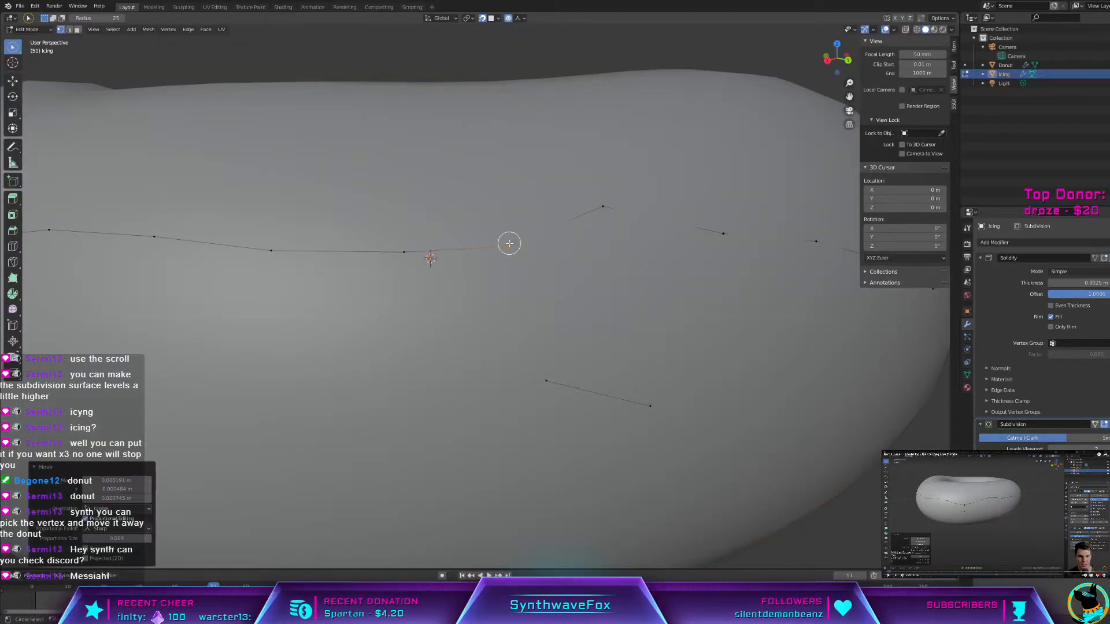
pyautogui.press('Tab')
pyautogui.press('Tab')
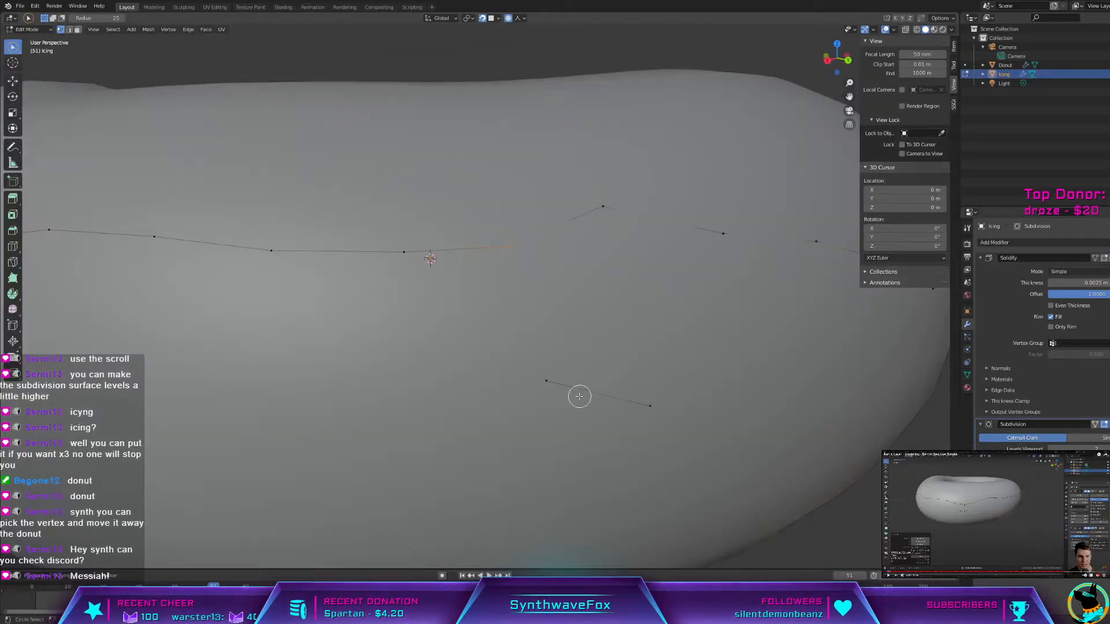
pyautogui.press('x')
pyautogui.press('Escape')
pyautogui.press('Tab')
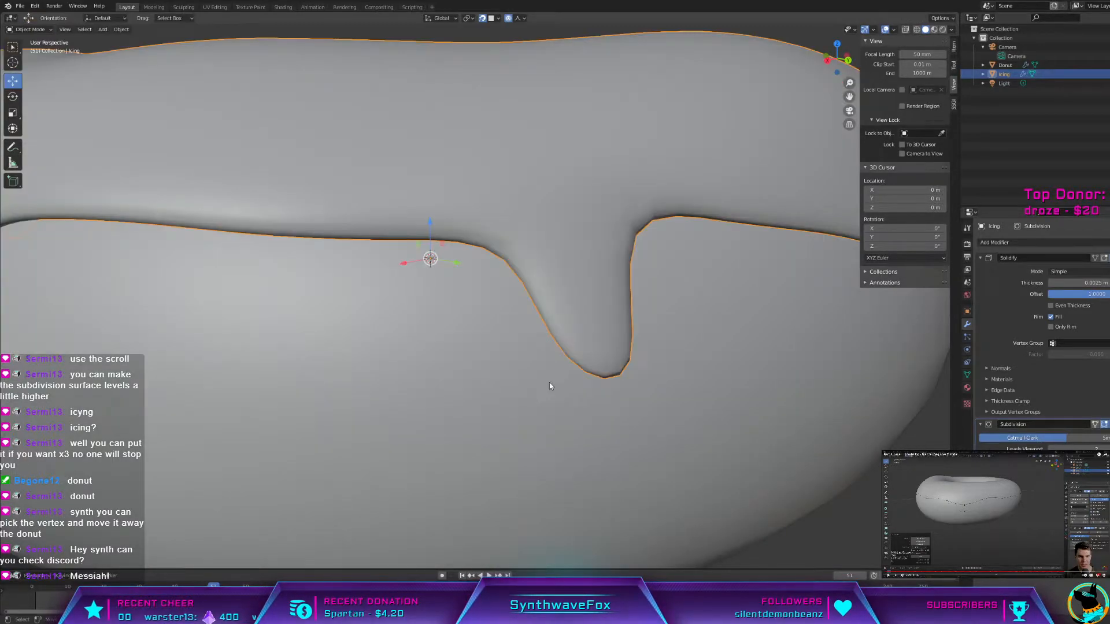
pyautogui.moveTo(581, 381); pyautogui.dragTo(578, 382, button='middle')
pyautogui.press('Tab')
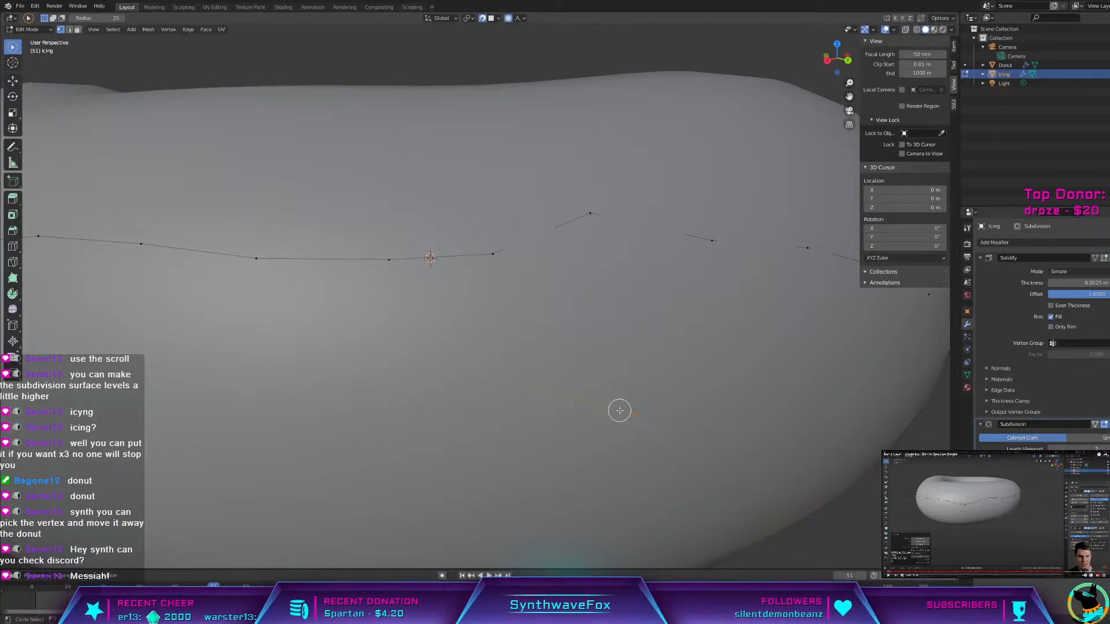
# Step: Move the selected vertex at the narrow drip's tip slightly upward and check the drip's shape
pyautogui.press('g')
pyautogui.click(632, 389)
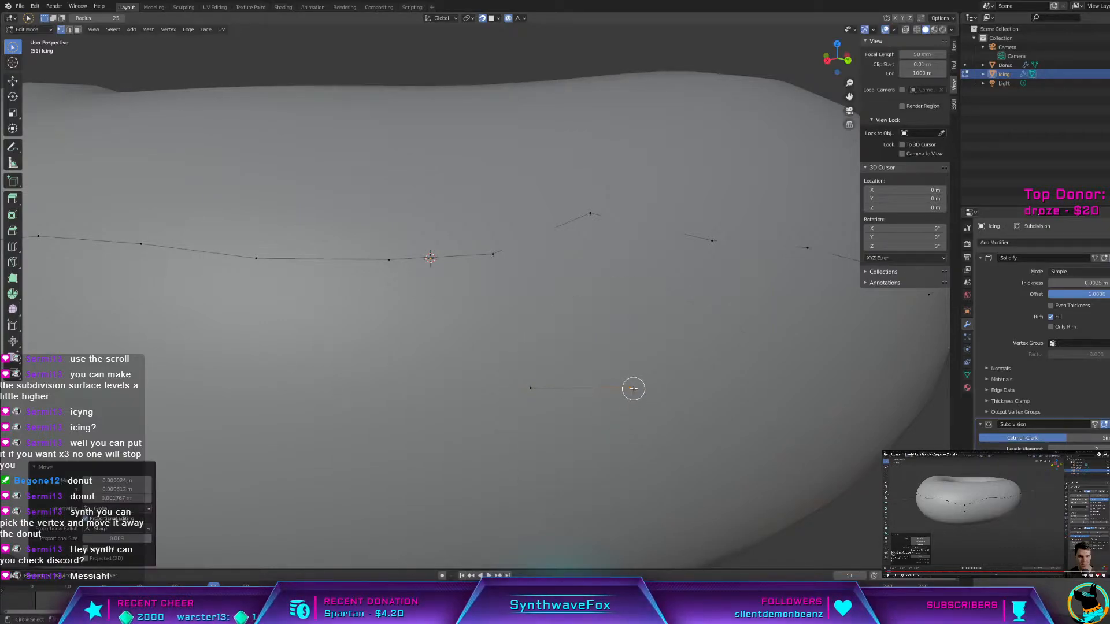
pyautogui.press('Tab')
pyautogui.moveTo(634, 391); pyautogui.dragTo(591, 397, button='middle')
pyautogui.press('Tab')
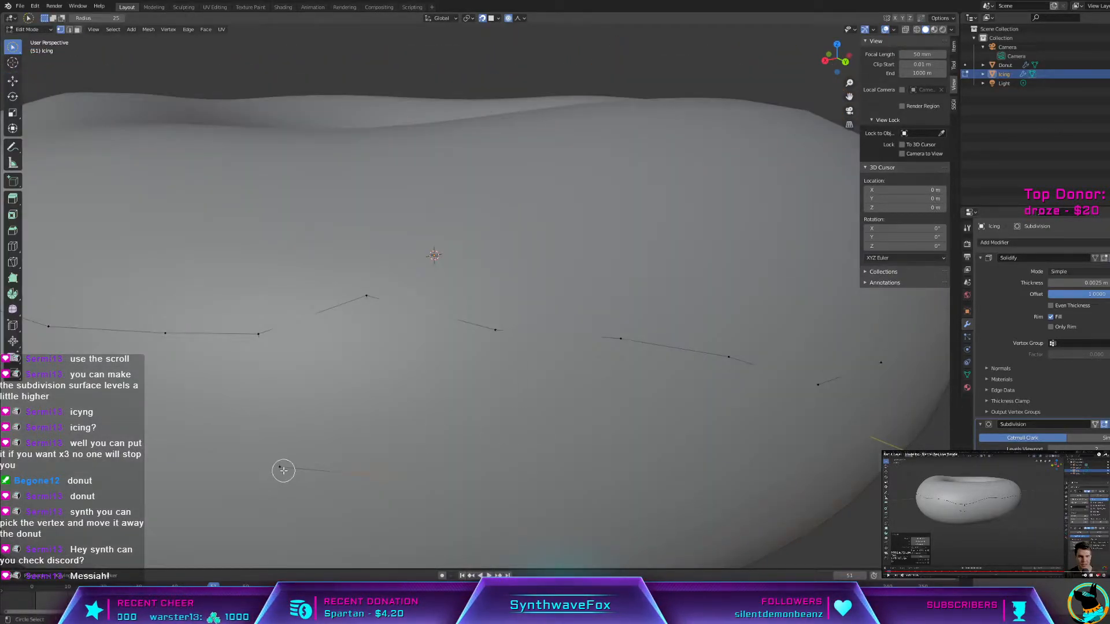
# Step: Move the narrow drip's tip edge slightly down, rescale it, and check the drip from another angle
pyautogui.press('g')
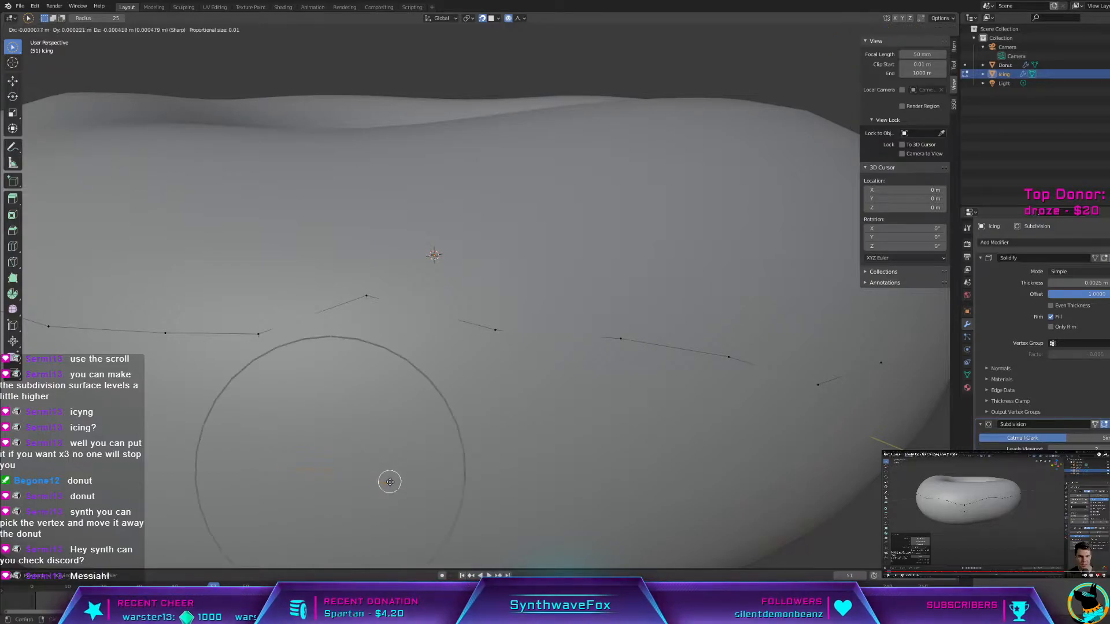
pyautogui.click(390, 501)
pyautogui.scroll(-5, 382, 492)
pyautogui.press('s')
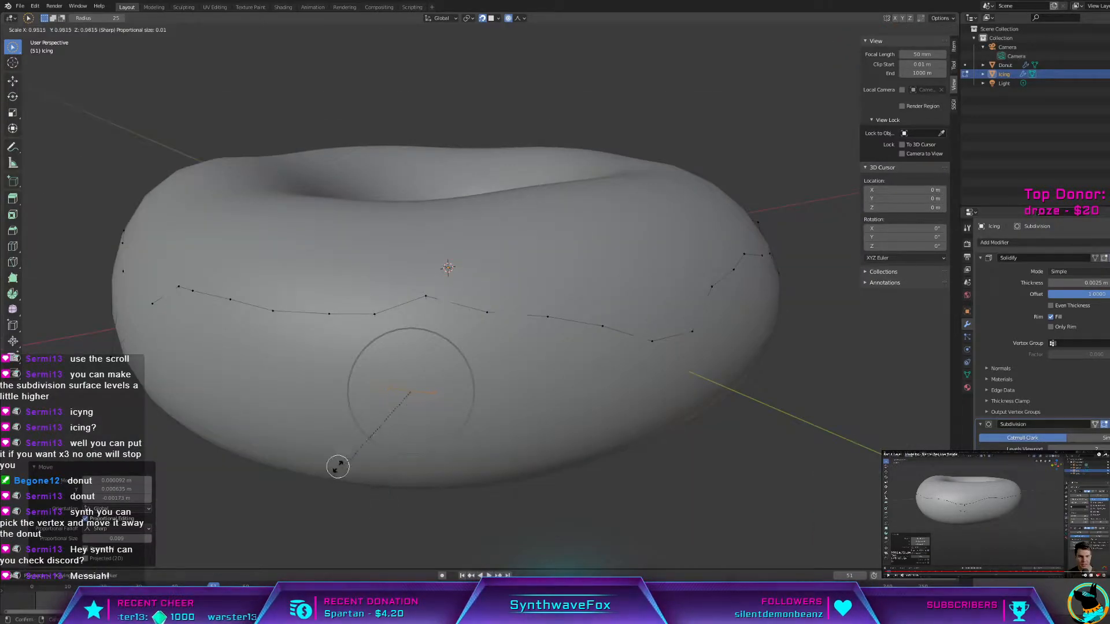
pyautogui.click(298, 448)
pyautogui.press('Tab')
pyautogui.moveTo(327, 445); pyautogui.dragTo(362, 450, button='middle')
pyautogui.press('Tab')
# Step: Scale the narrow drip's tip and rim vertices together and check the resulting shape
pyautogui.click(510, 287)
pyautogui.press('s')
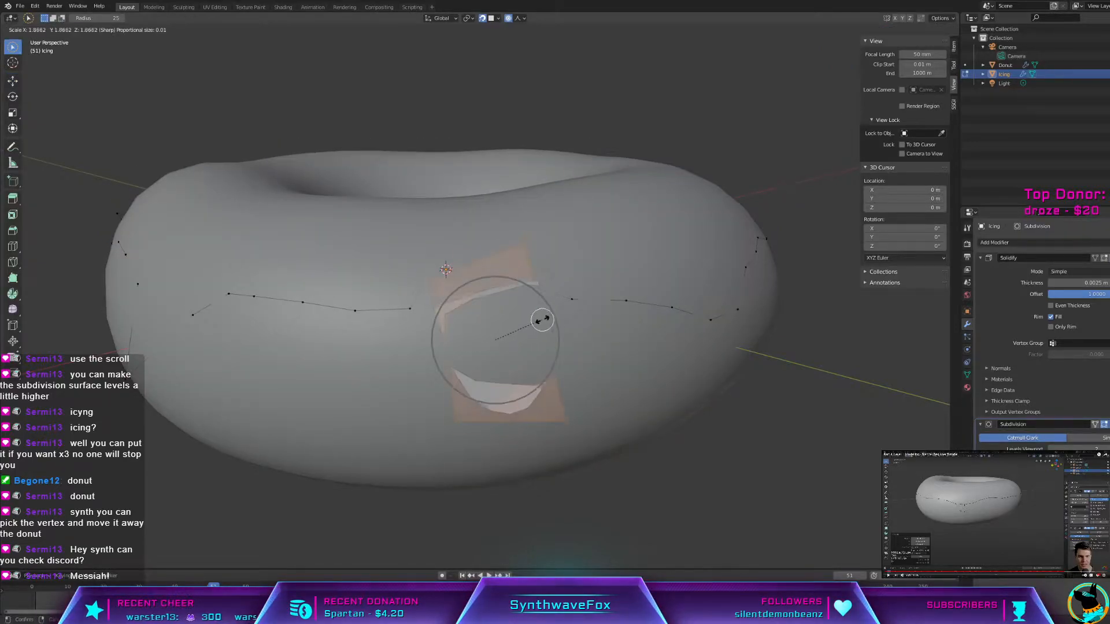
pyautogui.click(518, 325)
pyautogui.press('Tab')
pyautogui.moveTo(519, 330)
pyautogui.mouseDown(button='middle')
pyautogui.moveTo(498, 327)
pyautogui.moveTo(595, 314)
pyautogui.moveTo(488, 359)
pyautogui.mouseUp(button='middle')
pyautogui.press('Tab')
# Step: Nudge the vertex at the narrow drip's tip slightly and inspect the drip up close
pyautogui.press('c')
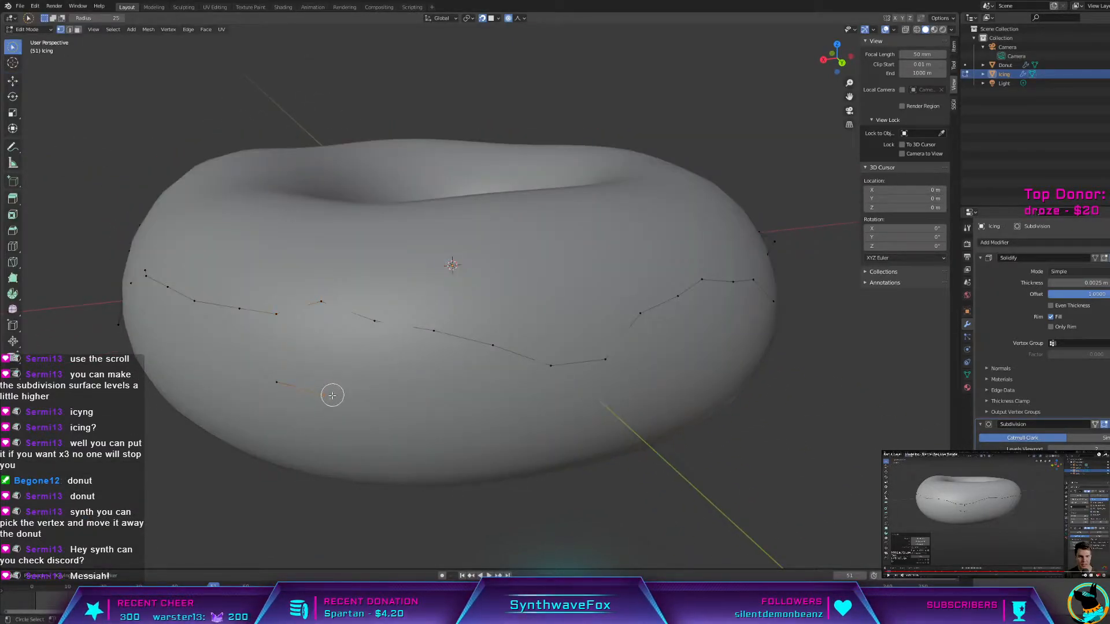
pyautogui.press('g')
pyautogui.click(333, 394)
pyautogui.press('Tab')
pyautogui.moveTo(333, 394); pyautogui.dragTo(364, 377, button='middle')
pyautogui.scroll(1, 366, 377)
pyautogui.press('Tab')
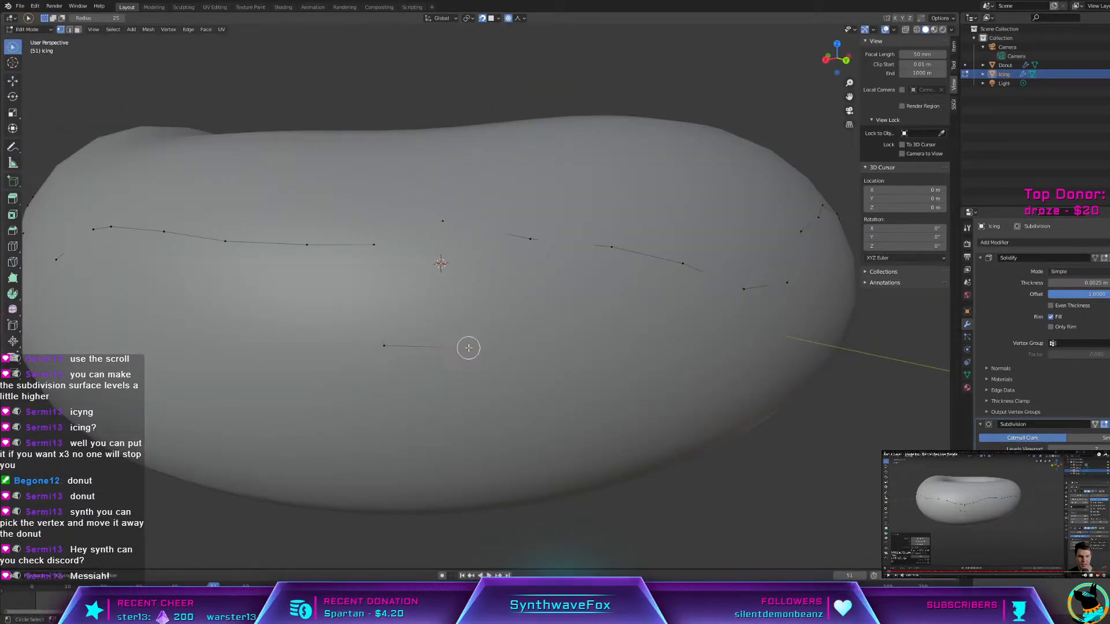
# Step: Move the rim vertex directly above the narrow drip slightly down and check the drip from several angles
pyautogui.click(446, 221)
pyautogui.press('g')
pyautogui.click(453, 231)
pyautogui.press('Tab')
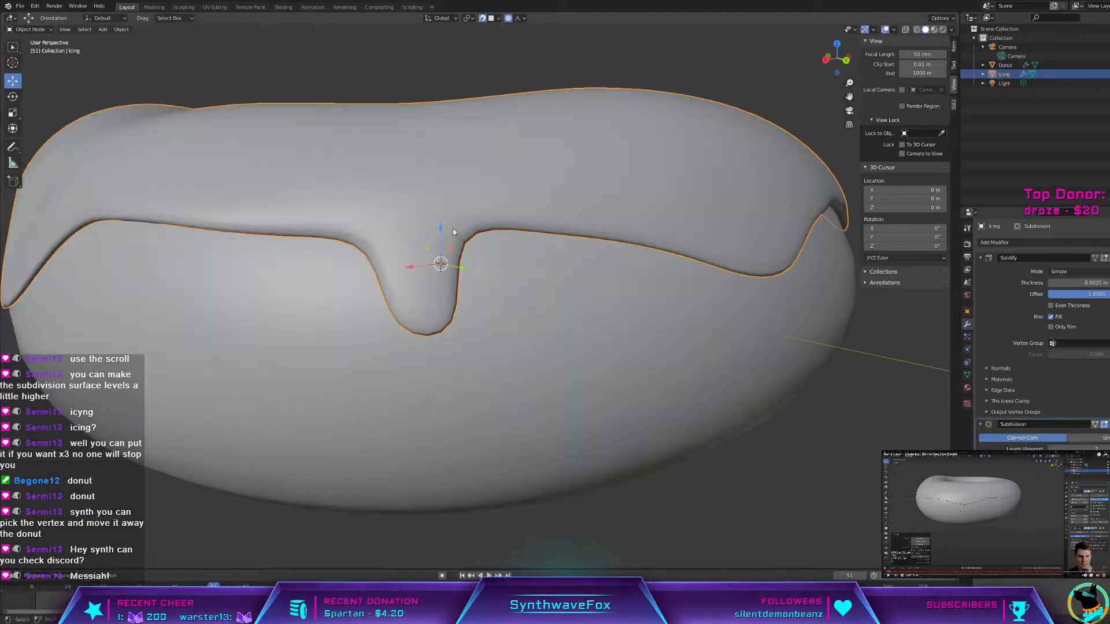
pyautogui.scroll(-6, 483, 255)
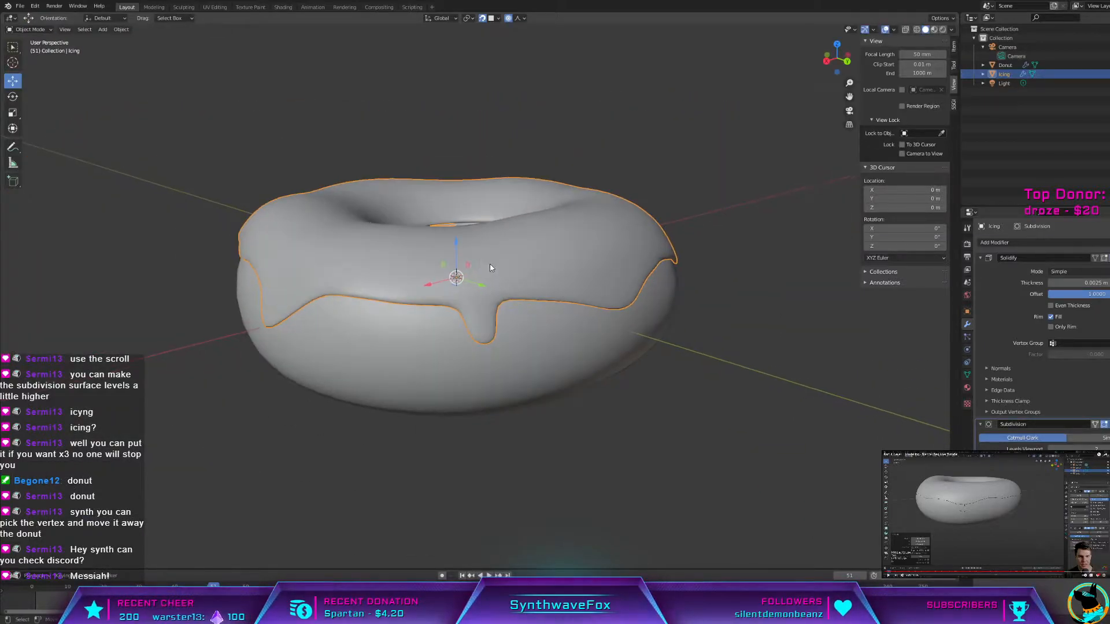
pyautogui.scroll(3, 495, 337)
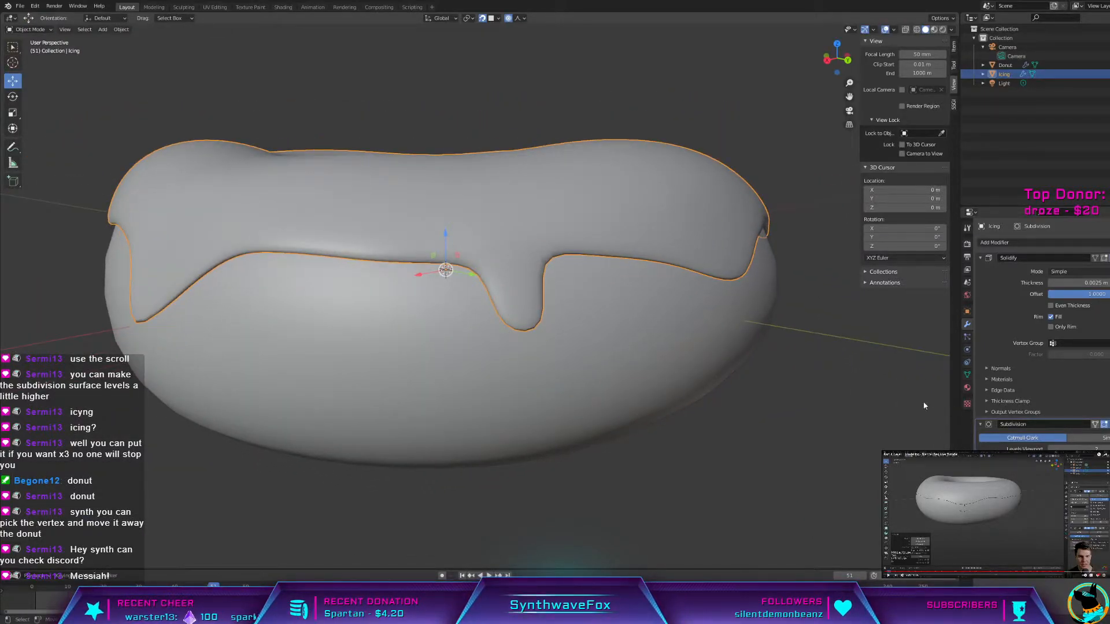
pyautogui.moveTo(605, 374); pyautogui.dragTo(488, 366, button='middle')
pyautogui.press('Tab')
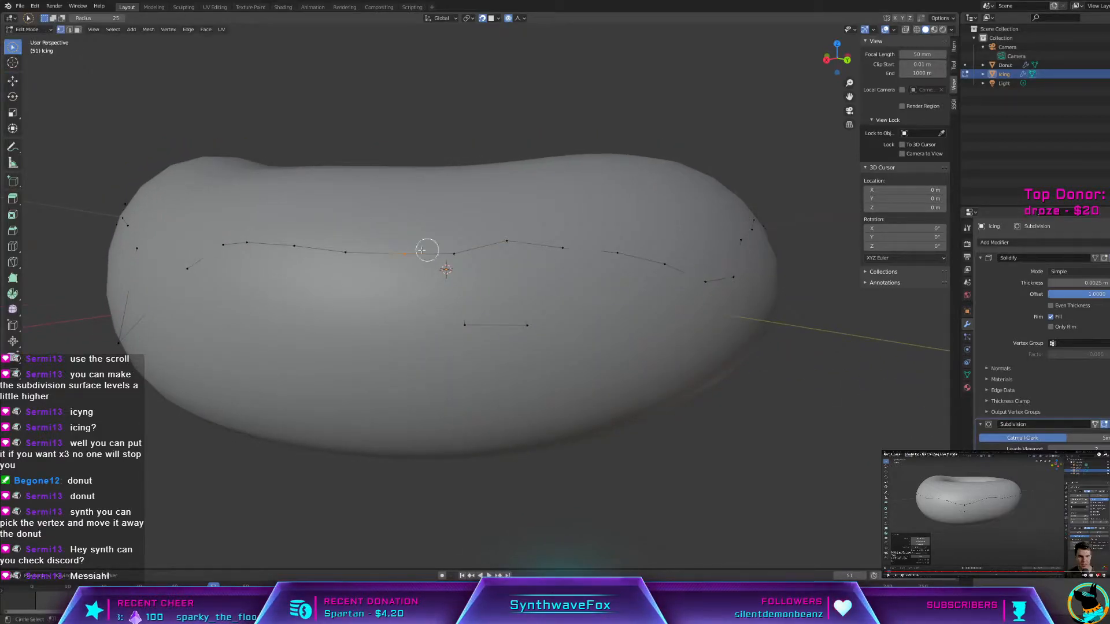
# Step: Switch from circle selection to the Select Box tool
pyautogui.click(12, 81)
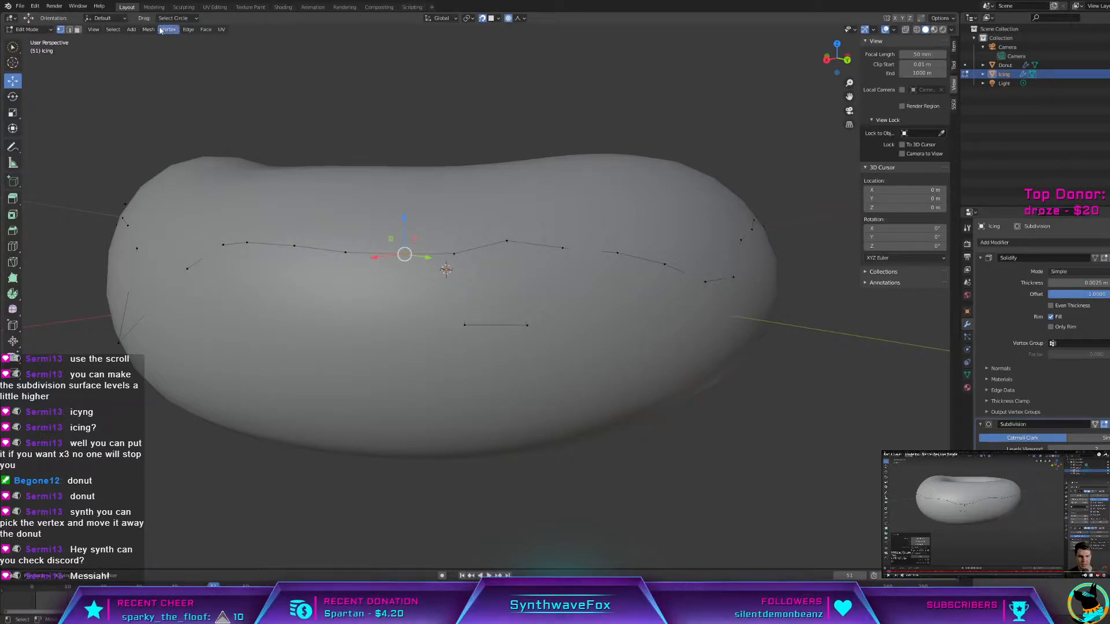
pyautogui.click(180, 19)
pyautogui.click(181, 19)
pyautogui.click(180, 19)
pyautogui.click(174, 49)
pyautogui.click(12, 49)
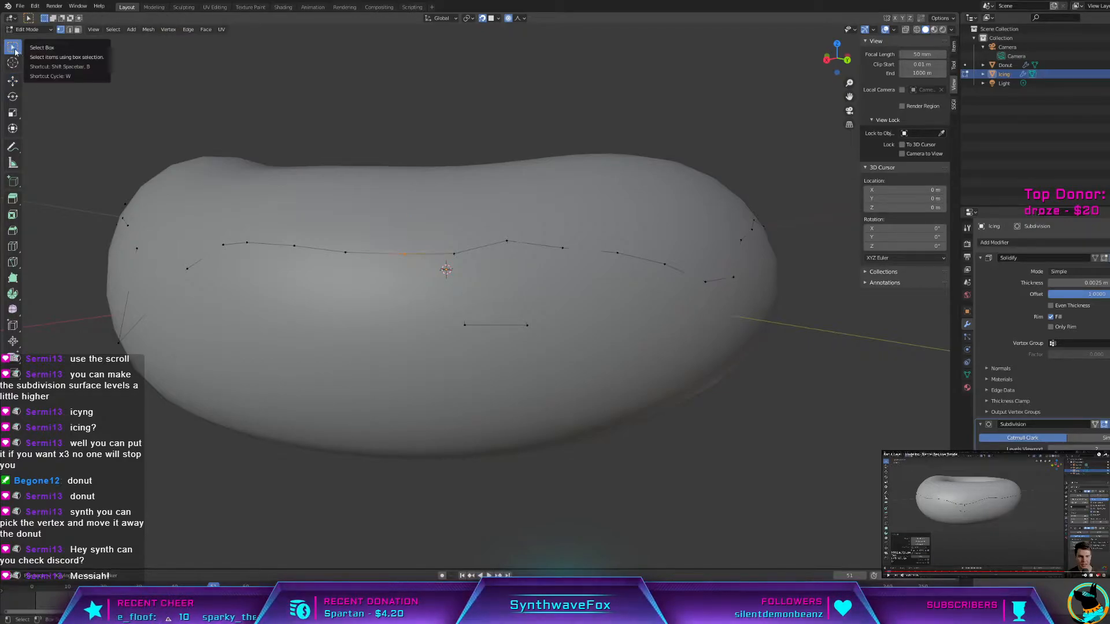
# Step: Try to move the narrow drip's vertices together with the adjoining rim vertices
pyautogui.moveTo(473, 255); pyautogui.dragTo(602, 356)
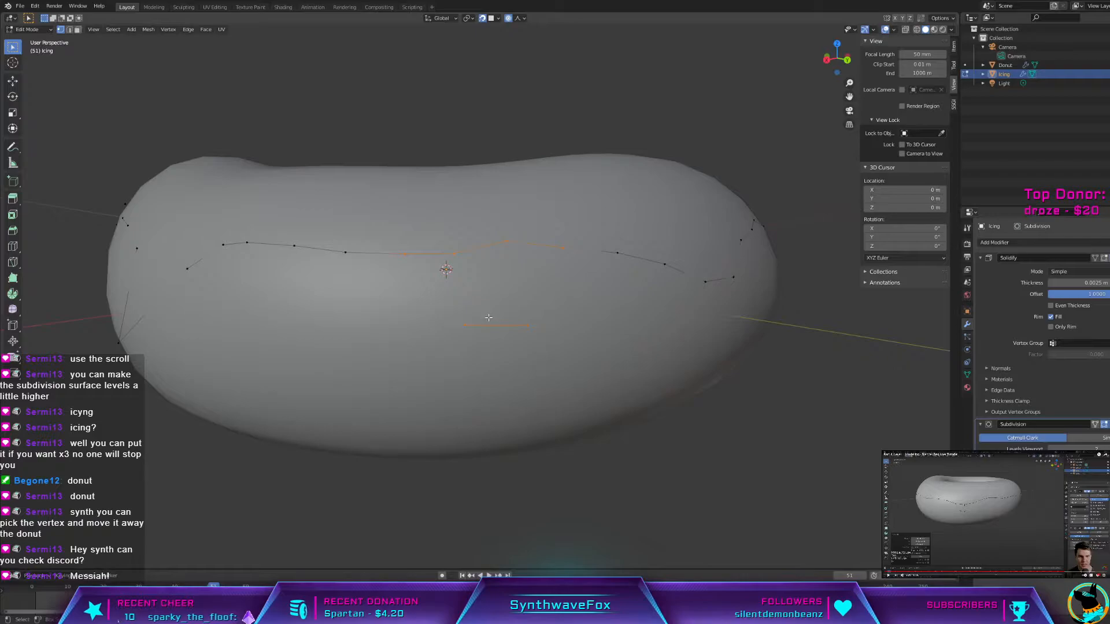
pyautogui.moveTo(291, 216); pyautogui.dragTo(627, 353)
pyautogui.press('g')
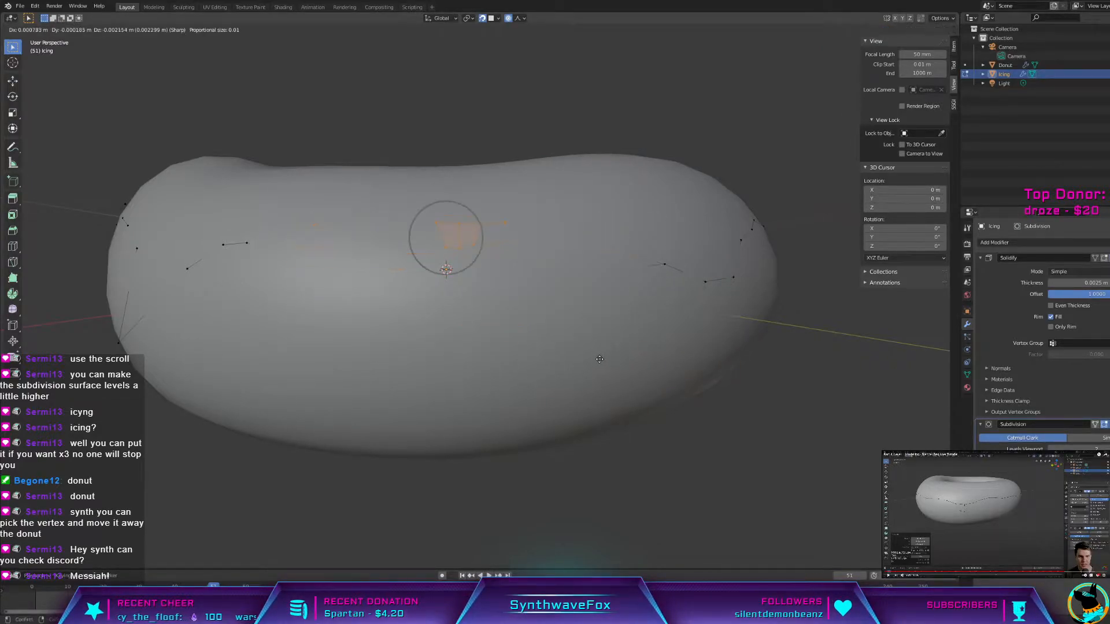
pyautogui.click(603, 355)
pyautogui.click(604, 355)
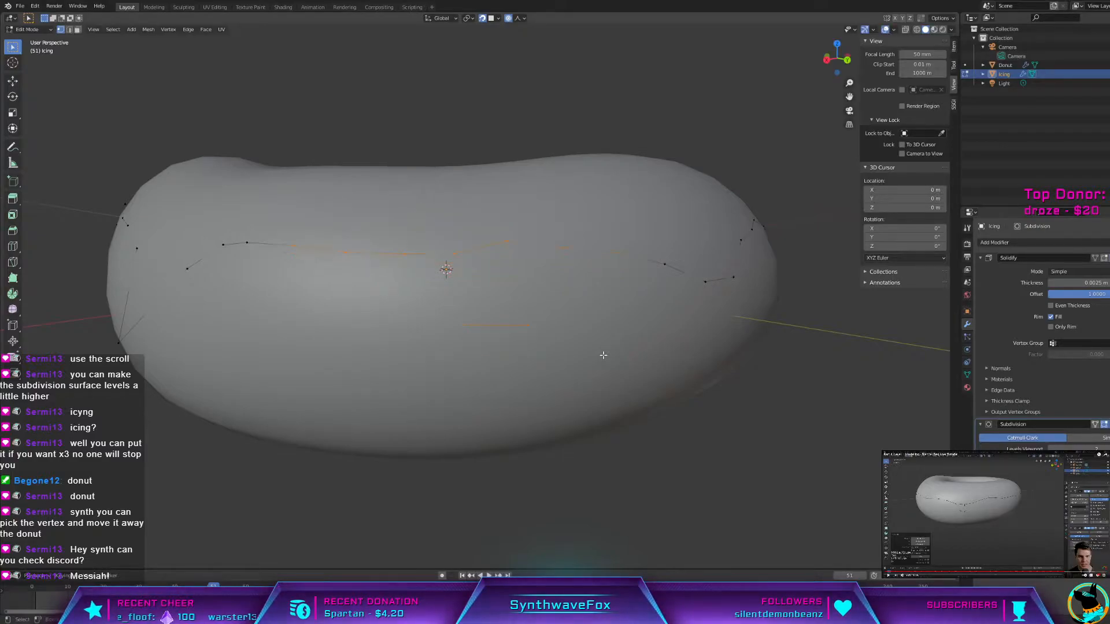
# Step: Select the narrow drip and delete its protruding tip from the icing's rim
pyautogui.scroll(-1, 791, 481)
pyautogui.moveTo(728, 464); pyautogui.dragTo(757, 476, button='middle')
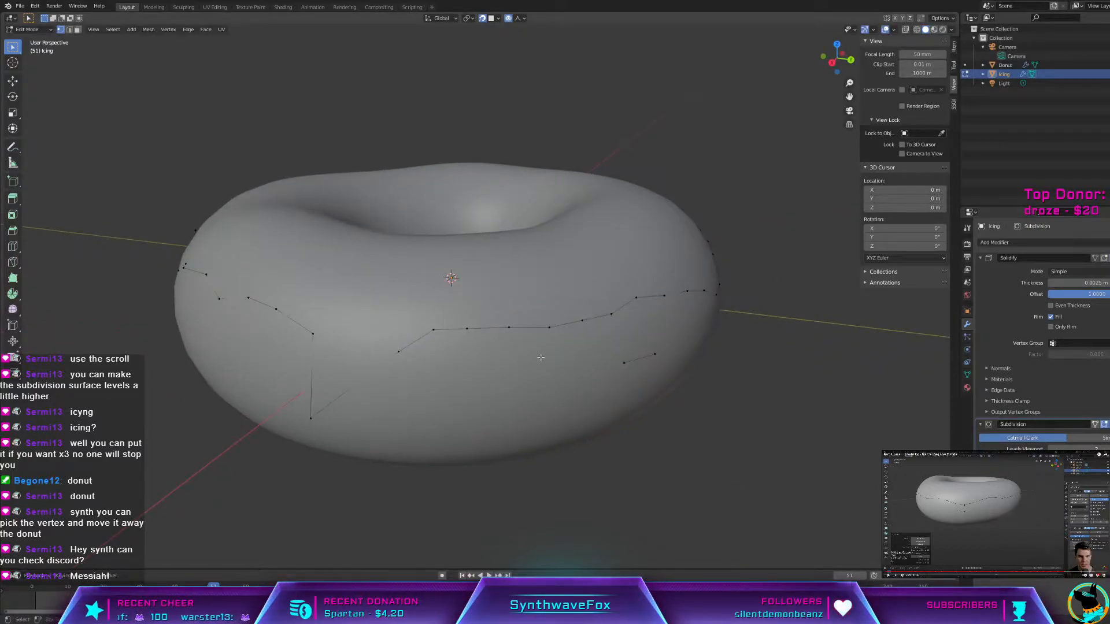
pyautogui.moveTo(538, 358); pyautogui.dragTo(558, 371, button='middle')
pyautogui.moveTo(548, 338); pyautogui.dragTo(744, 378)
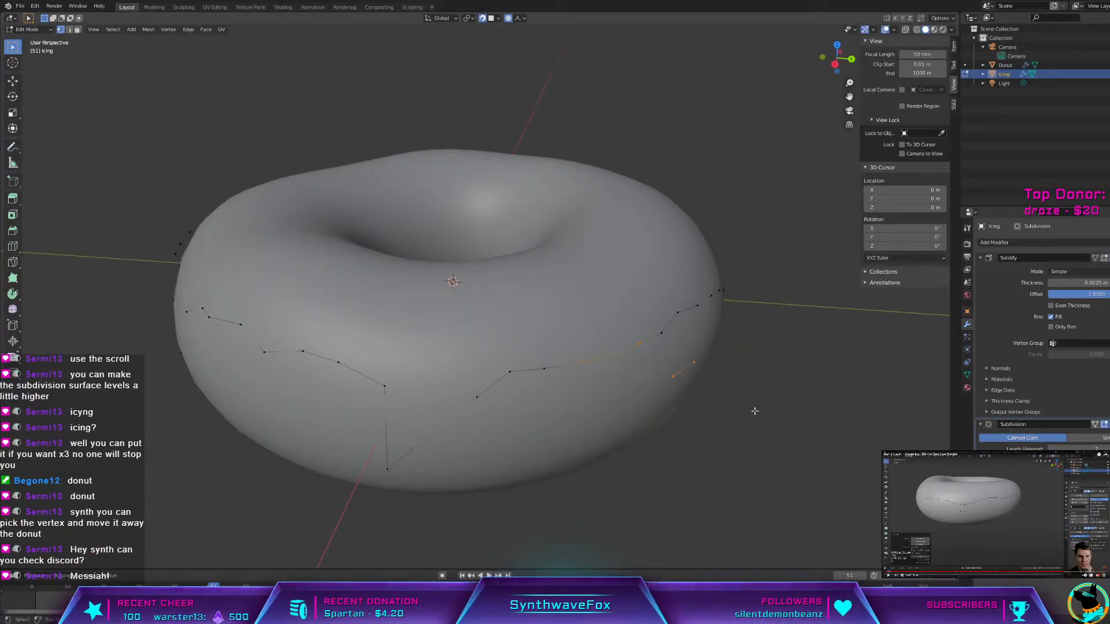
pyautogui.moveTo(556, 310); pyautogui.dragTo(778, 404)
pyautogui.moveTo(778, 404); pyautogui.dragTo(637, 358, button='middle')
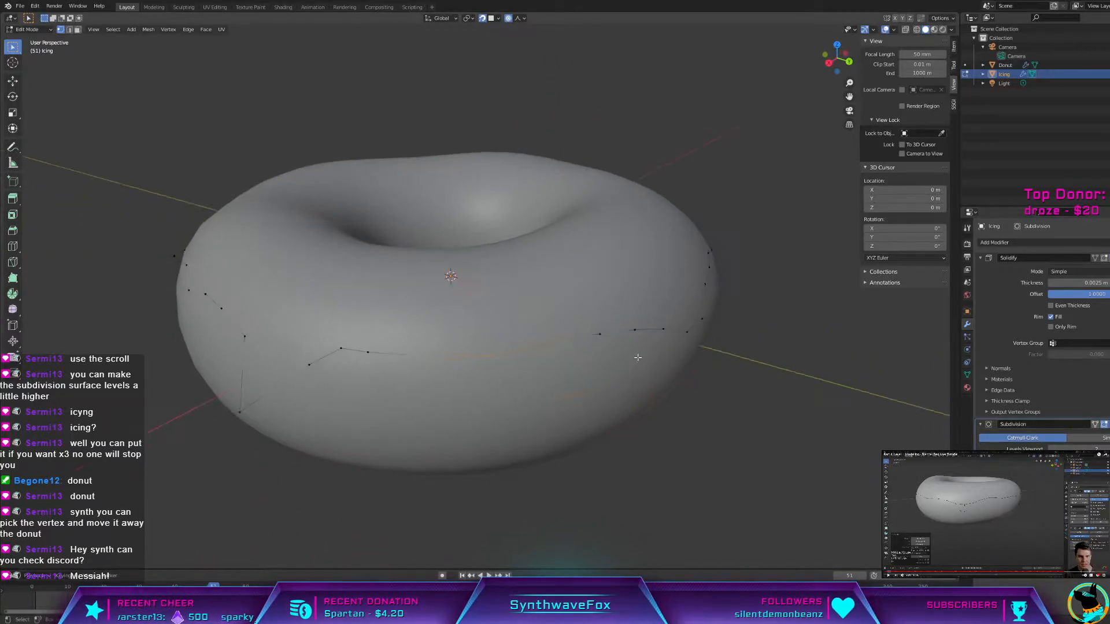
pyautogui.press('x')
pyautogui.click(540, 400)
pyautogui.click(578, 394)
pyautogui.press('x')
pyautogui.click(580, 396)
pyautogui.press('x')
pyautogui.click(577, 394)
# Step: Select the rim section where the narrow drip was and move it slightly down
pyautogui.moveTo(384, 318); pyautogui.dragTo(617, 375)
pyautogui.scroll(1, 619, 383)
pyautogui.moveTo(619, 383); pyautogui.dragTo(603, 381, button='middle')
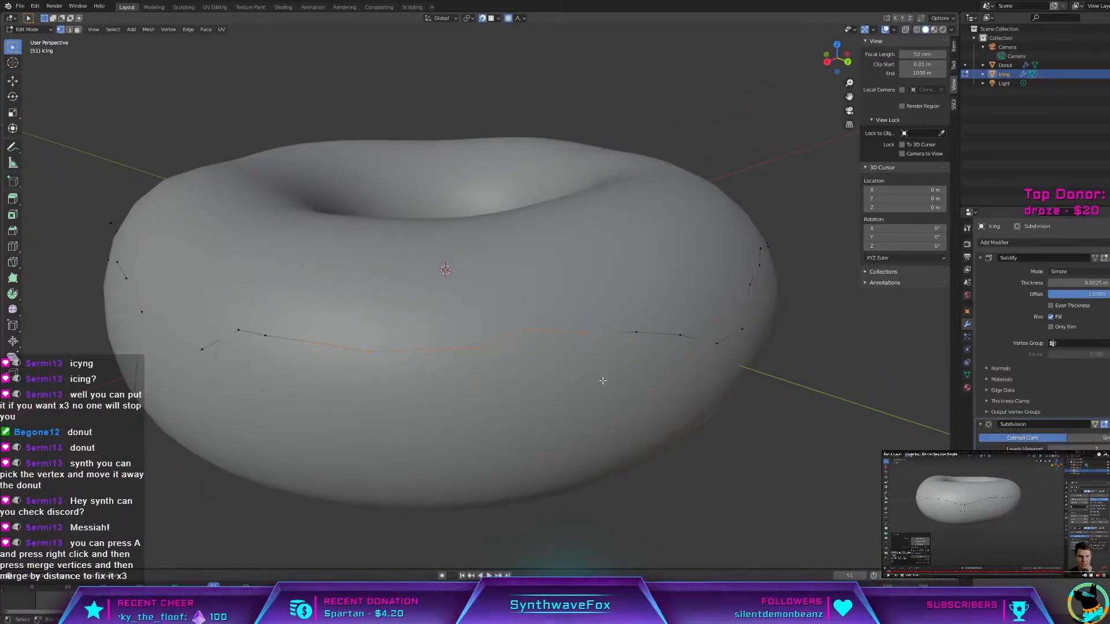
pyautogui.moveTo(492, 368); pyautogui.dragTo(491, 363, button='middle')
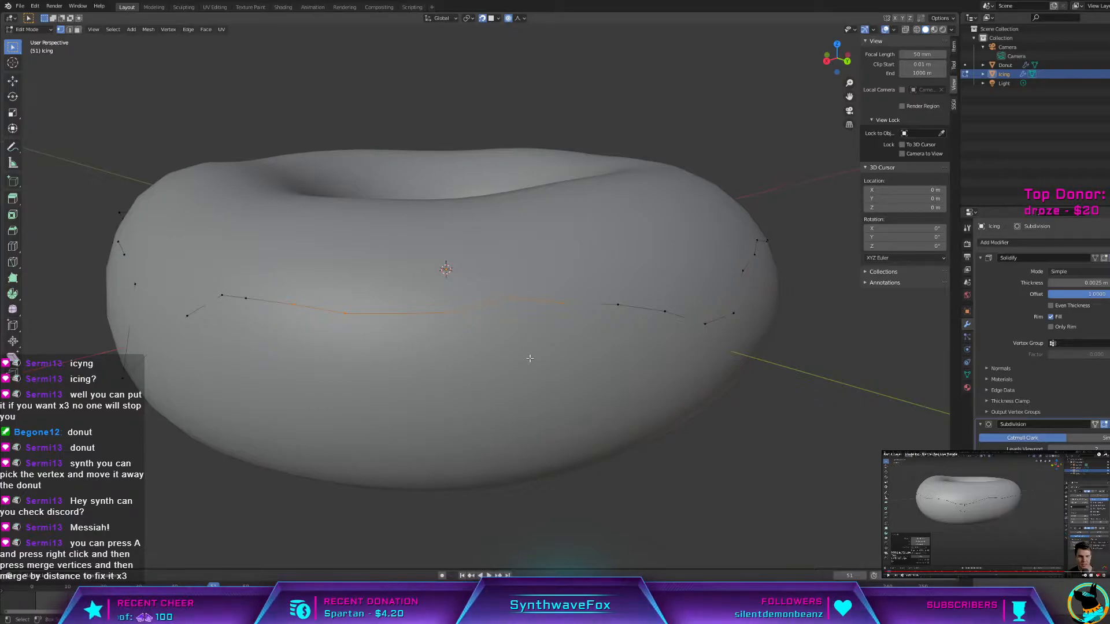
pyautogui.press('g')
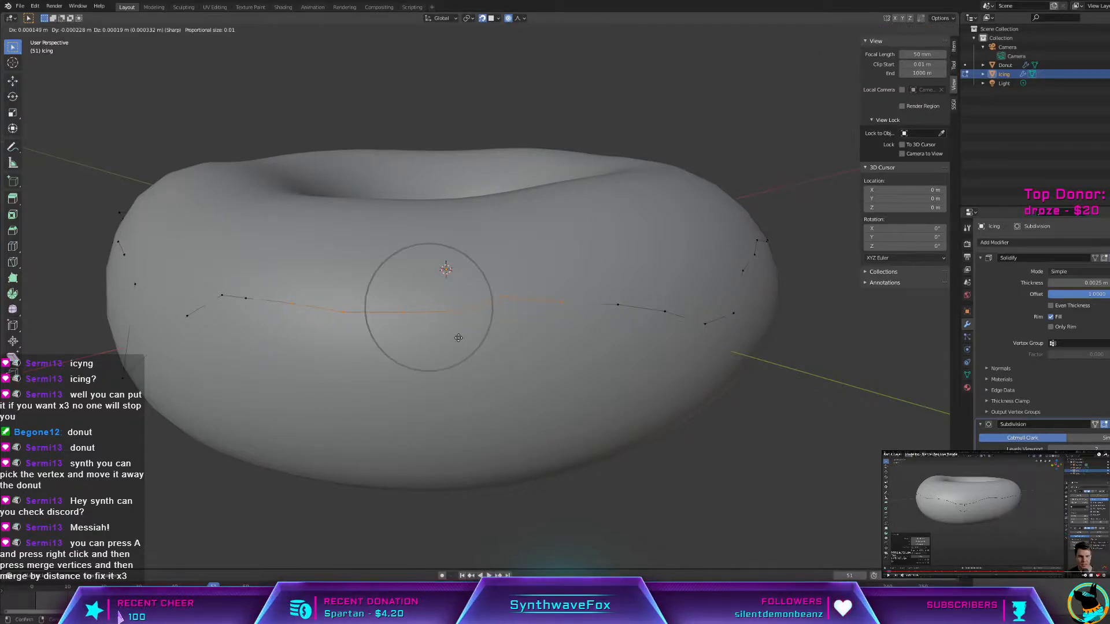
pyautogui.click(464, 359)
pyautogui.press('Tab')
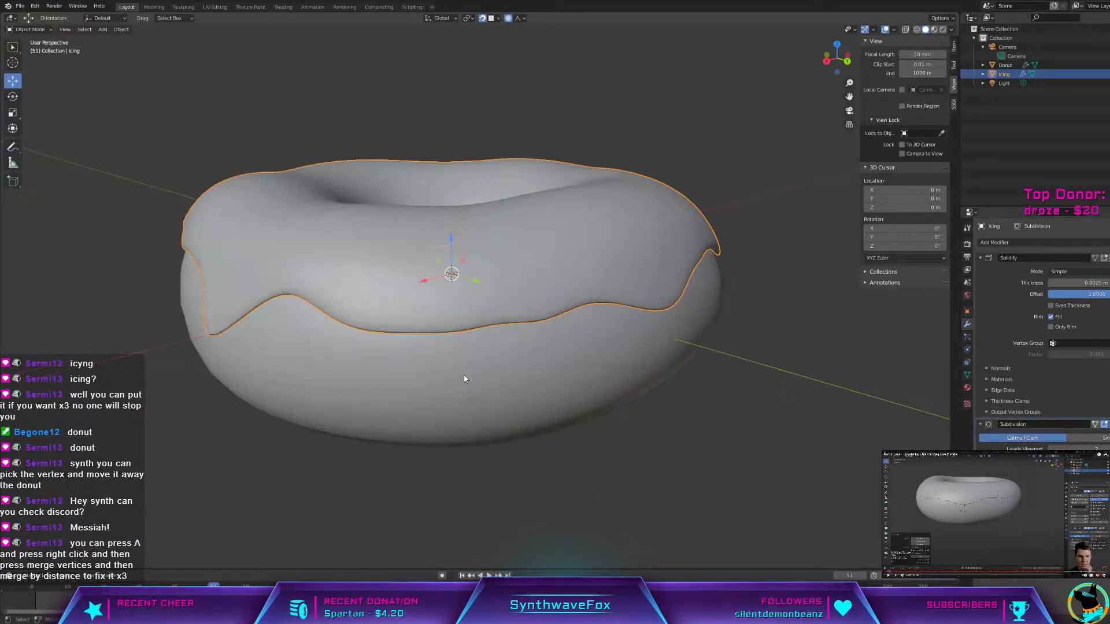
# Step: Move the same rim section slightly further down and check the icing's edge
pyautogui.press('Tab')
pyautogui.scroll(2, 473, 362)
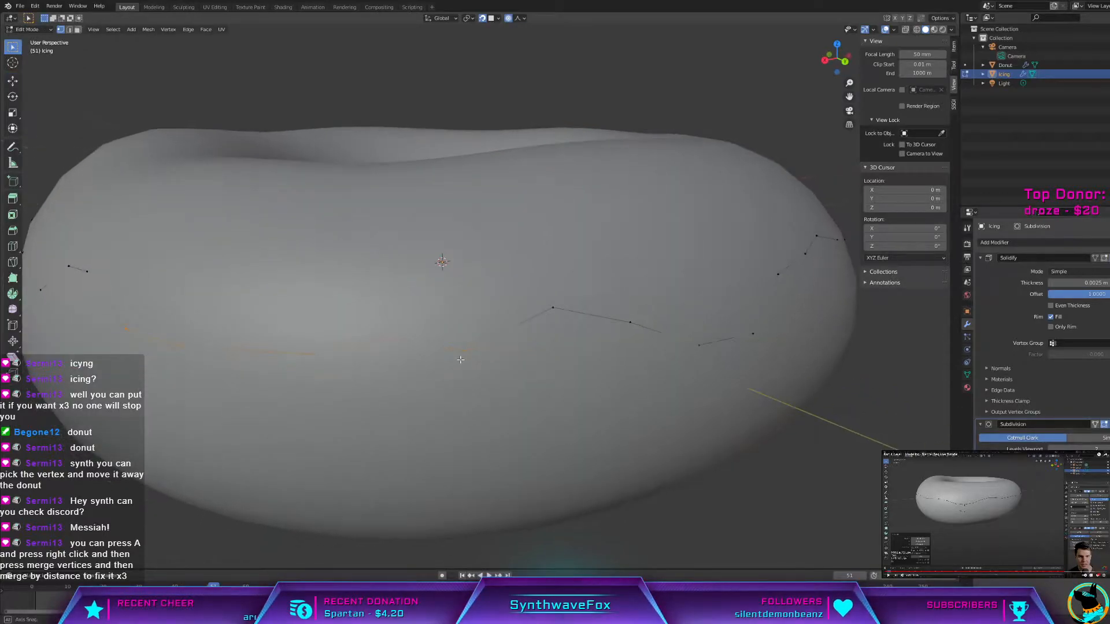
pyautogui.press('g')
pyautogui.press('Escape')
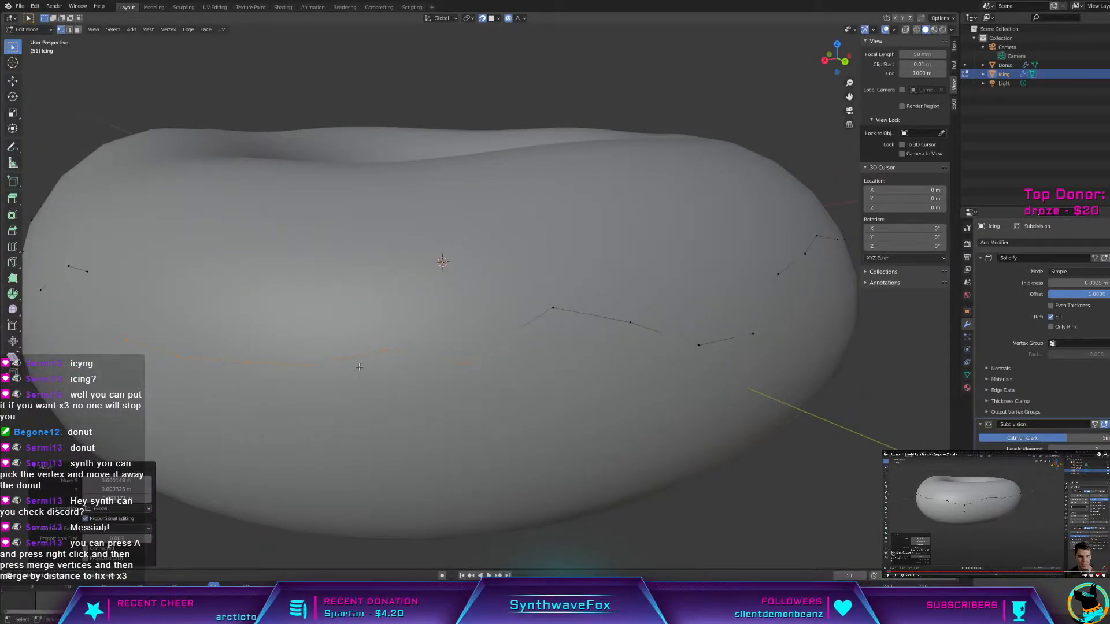
pyautogui.press('Tab')
pyautogui.scroll(-3, 394, 361)
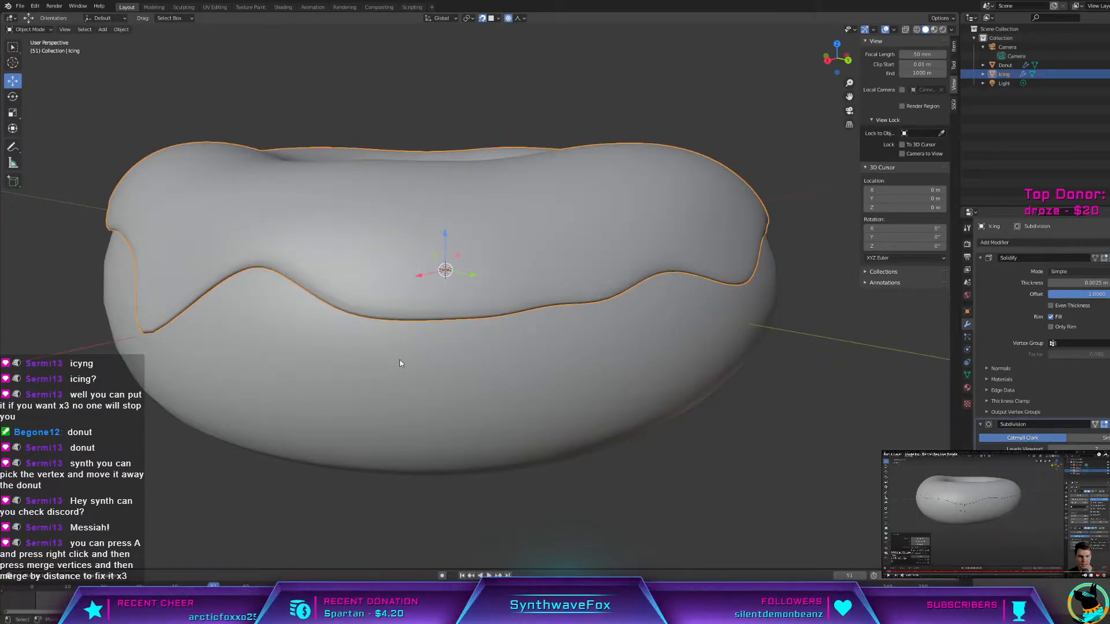
# Step: Extrude the middle edge of the lowered rim section downward into a new drip and check its shape
pyautogui.press('Tab')
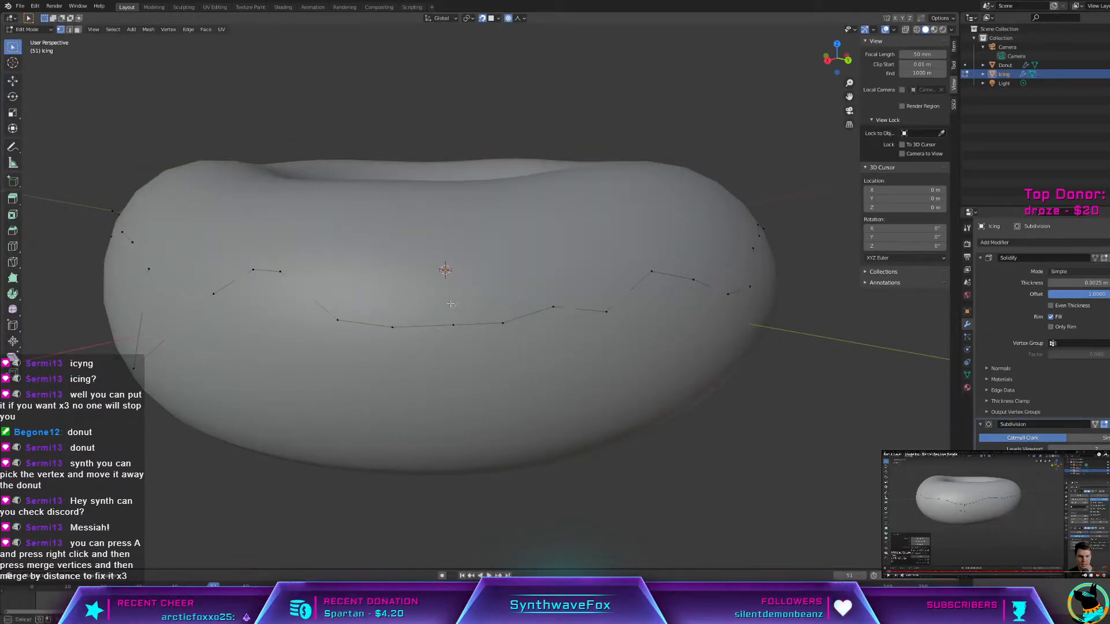
pyautogui.hotkey('ctrl', 'z')
pyautogui.hotkey('ctrl', 'z')
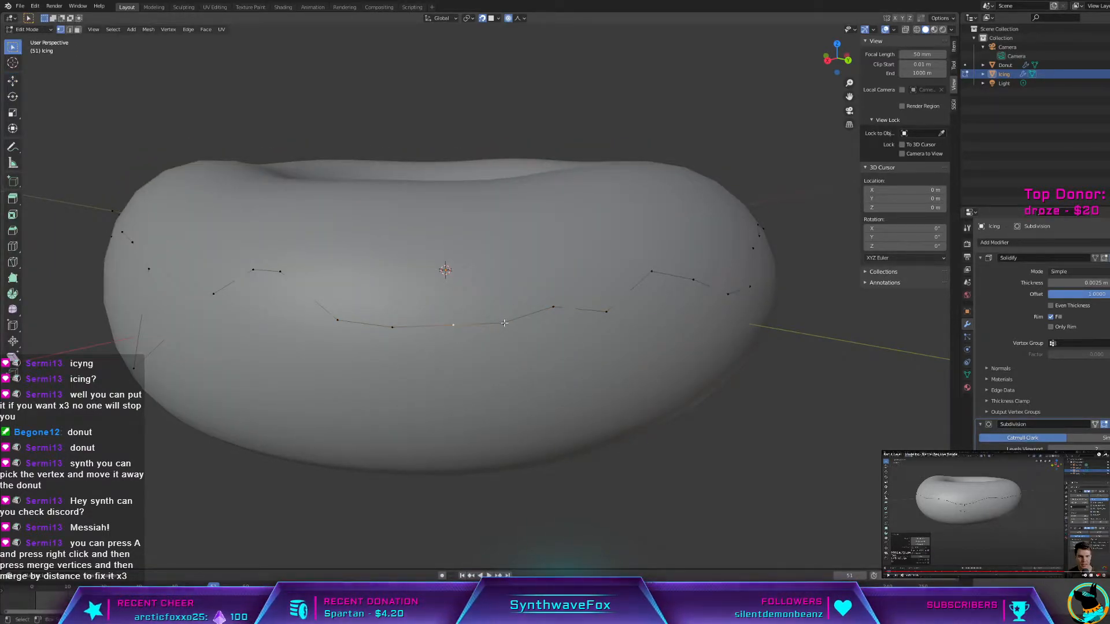
pyautogui.press('e')
pyautogui.click(496, 379)
pyautogui.press('Tab')
pyautogui.press('Tab')
pyautogui.moveTo(495, 380); pyautogui.dragTo(411, 354, button='middle')
pyautogui.press('Tab')
pyautogui.scroll(-3, 447, 365)
# Step: Lower the two adjacent rim vertices midway between the two long pointed drips and check the wave
pyautogui.press('Tab')
pyautogui.scroll(5, 411, 353)
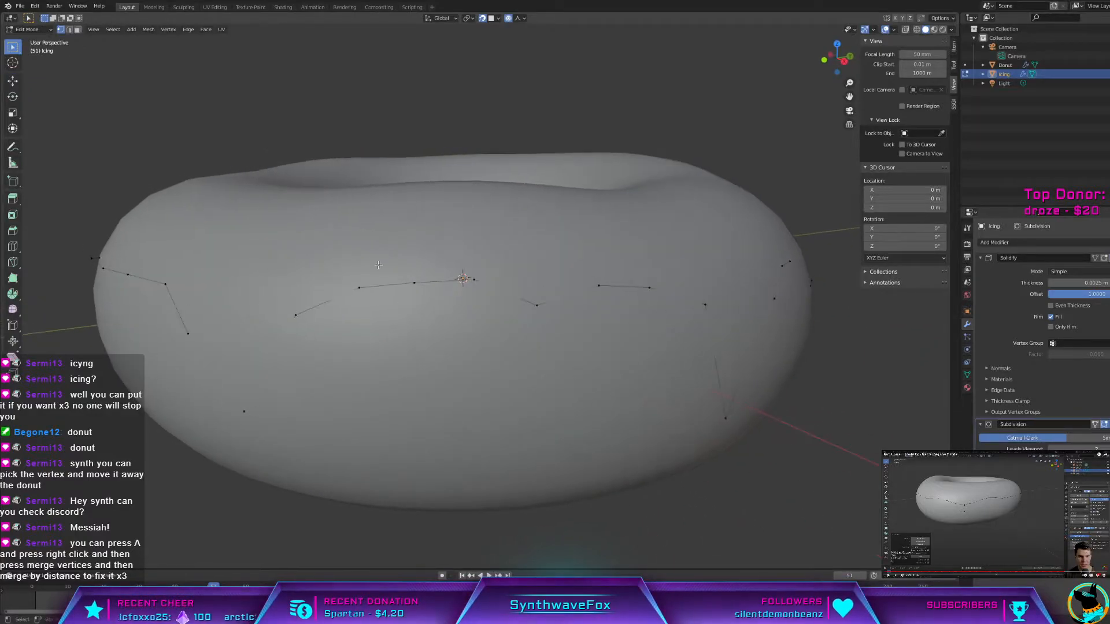
pyautogui.moveTo(503, 309); pyautogui.dragTo(503, 309)
pyautogui.press('g')
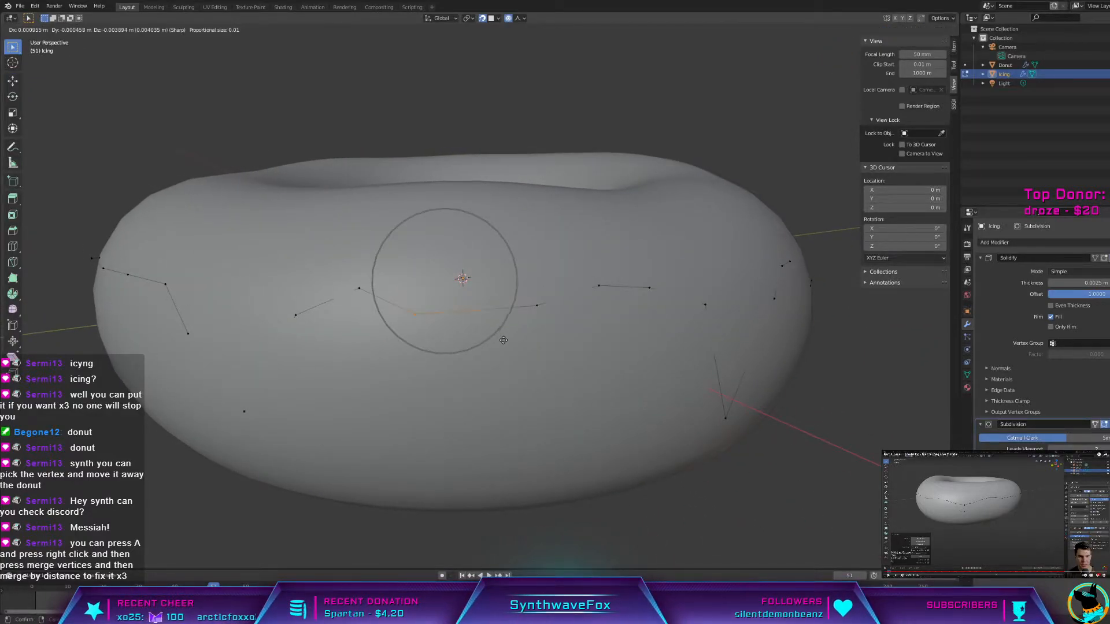
pyautogui.click(504, 340)
pyautogui.press('Tab')
pyautogui.scroll(-4, 505, 334)
pyautogui.moveTo(504, 334); pyautogui.dragTo(276, 325, button='middle')
# Step: Examine the icing's edge around the donut in both object and vertex display
pyautogui.press('Tab')
pyautogui.scroll(4, 277, 324)
pyautogui.moveTo(523, 297); pyautogui.dragTo(515, 245, button='middle')
pyautogui.press('Tab')
pyautogui.scroll(-2, 467, 301)
pyautogui.press('Tab')
pyautogui.scroll(4, 501, 289)
pyautogui.press('Tab')
# Step: Lower the raised section of rim vertices between two neighbouring low points and readjust its position
pyautogui.press('Tab')
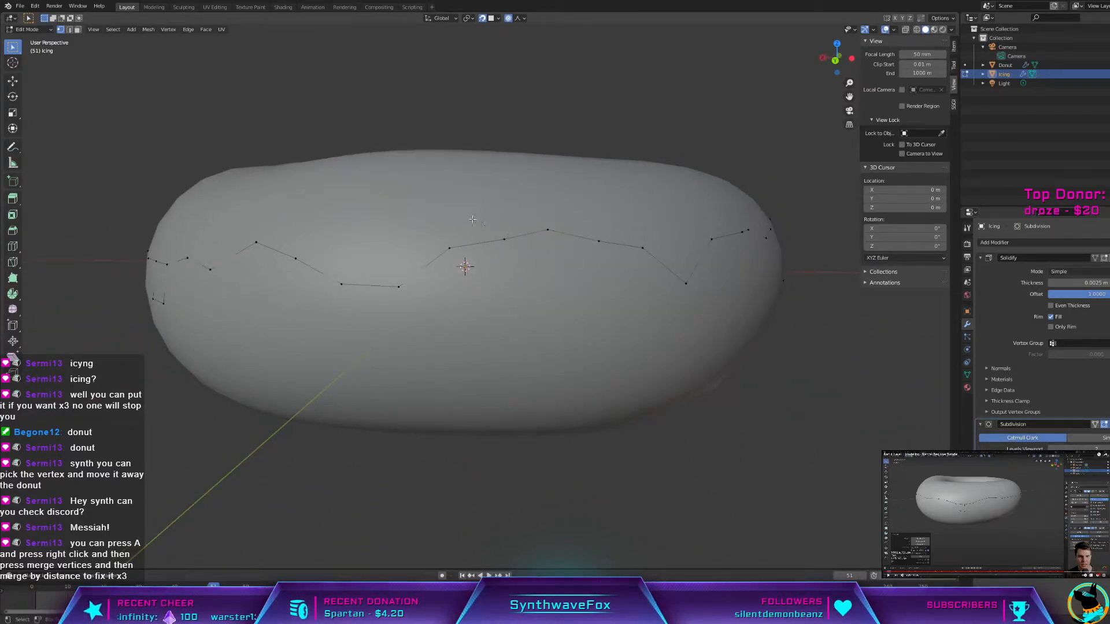
pyautogui.press('g')
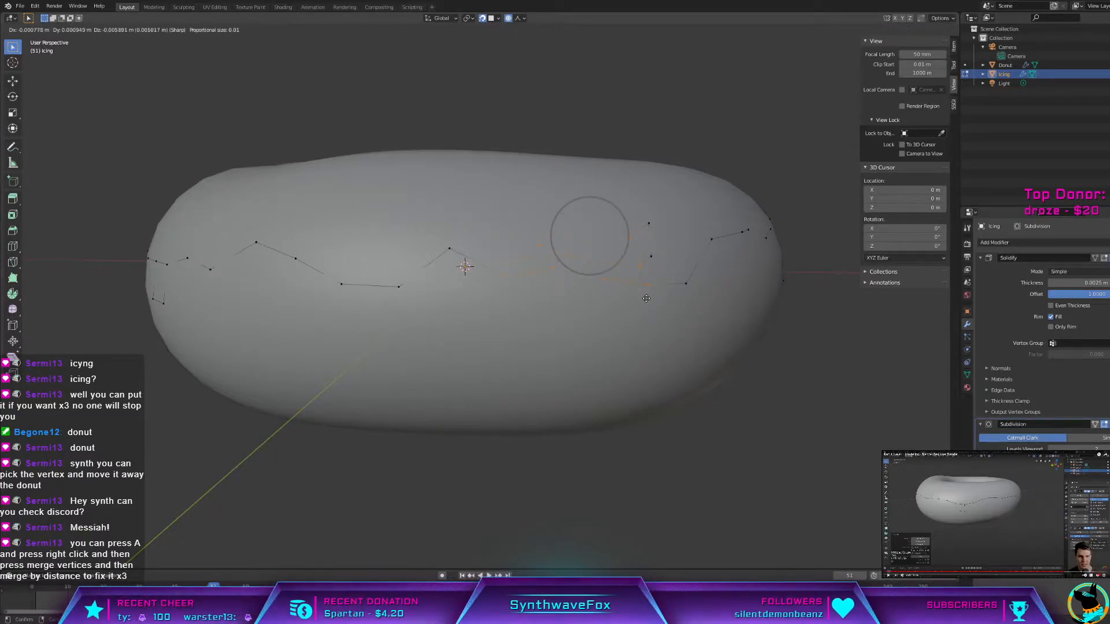
pyautogui.click(638, 292)
pyautogui.moveTo(640, 293); pyautogui.dragTo(431, 169, button='middle')
pyautogui.moveTo(371, 344); pyautogui.dragTo(403, 355, button='middle')
pyautogui.press('g')
pyautogui.click(391, 364)
pyautogui.press('Tab')
pyautogui.press('Tab')
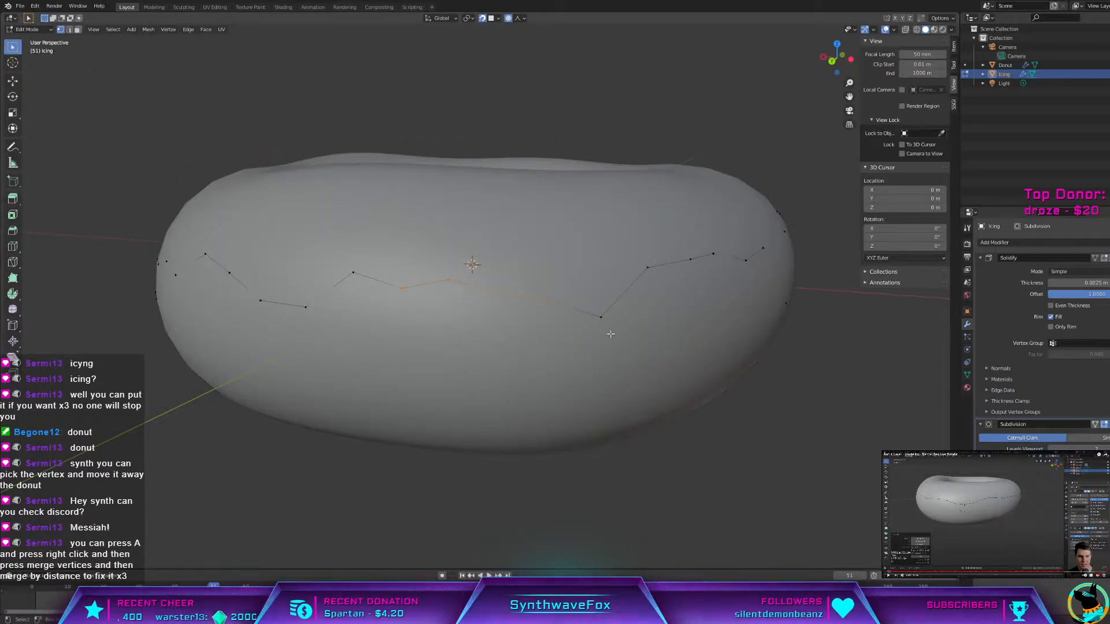
# Step: Reposition the low rim vertex beside the lowered section and check the icing's drips around the donut
pyautogui.press('g')
pyautogui.click(579, 346)
pyautogui.press('Tab')
pyautogui.moveTo(580, 345); pyautogui.dragTo(342, 344, button='middle')
pyautogui.press('Tab')
pyautogui.scroll(2, 402, 333)
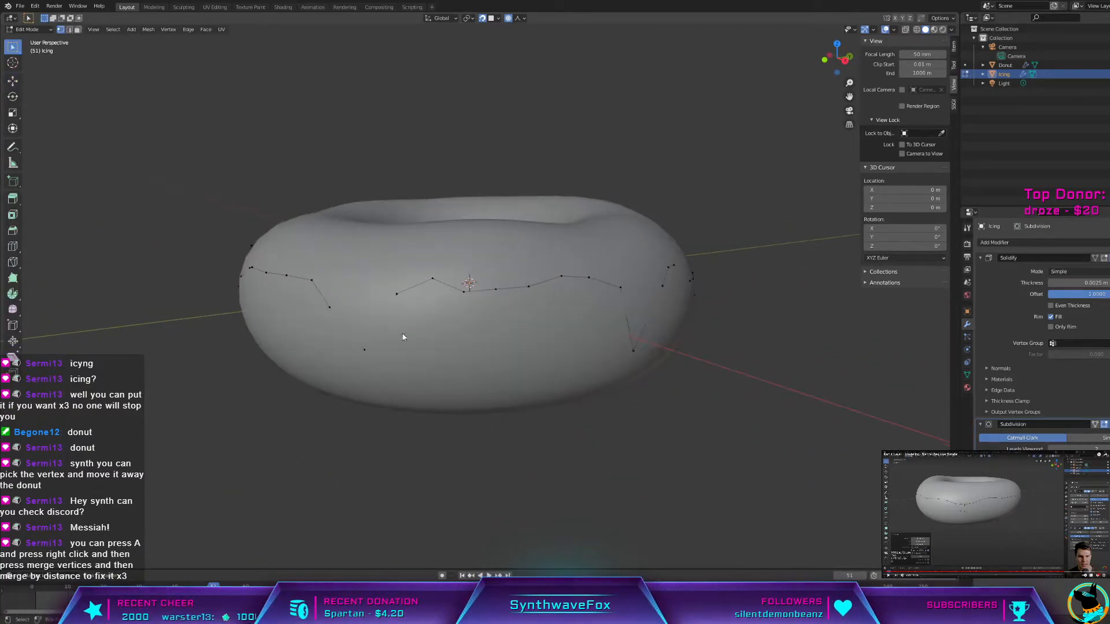
pyautogui.press('Tab')
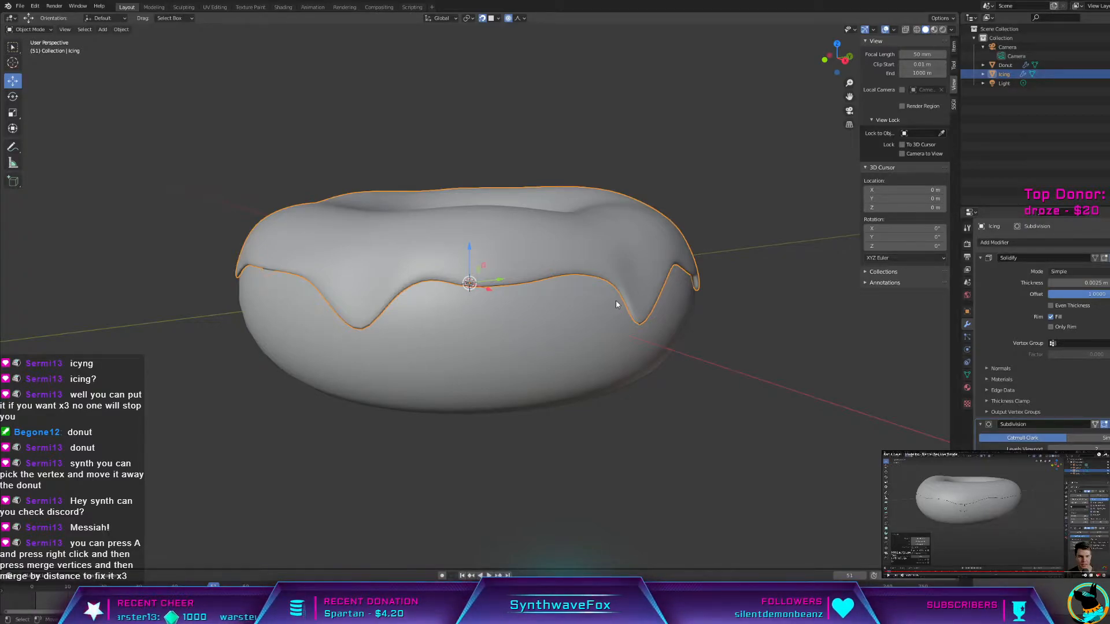
# Step: Lower the rim vertices between the broad drip and the narrow pointed drip, then check the icing's outline
pyautogui.press('Tab')
pyautogui.scroll(2, 610, 312)
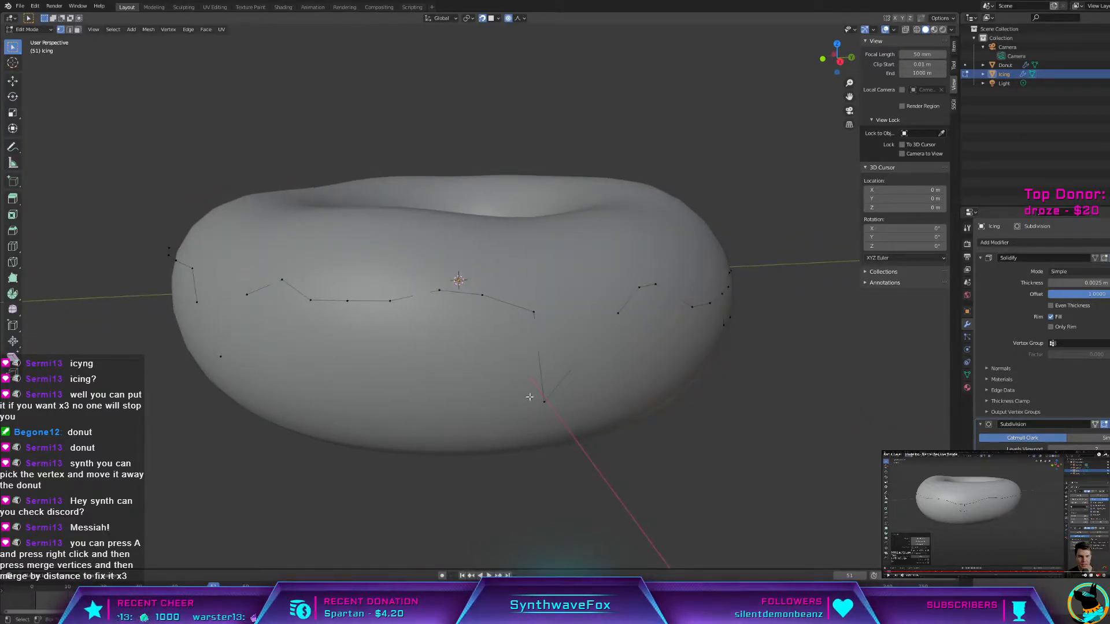
pyautogui.moveTo(545, 396)
pyautogui.mouseDown(button='middle')
pyautogui.moveTo(504, 390)
pyautogui.moveTo(558, 376)
pyautogui.moveTo(546, 381)
pyautogui.mouseUp(button='middle')
pyautogui.press('Tab')
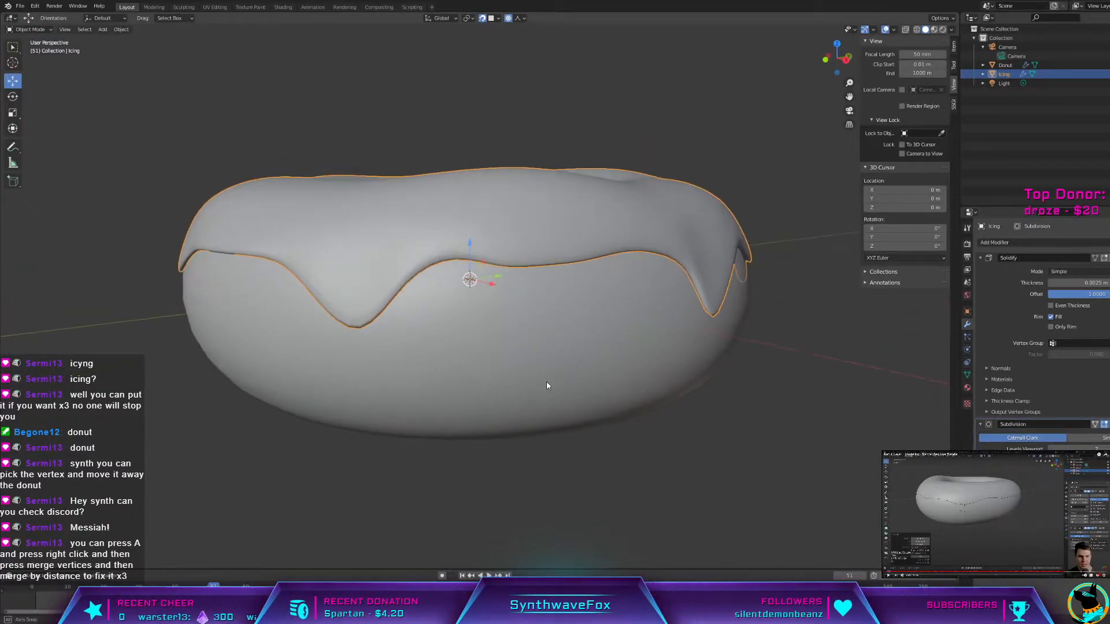
pyautogui.press('Tab')
pyautogui.moveTo(542, 279); pyautogui.dragTo(544, 280)
pyautogui.press('g')
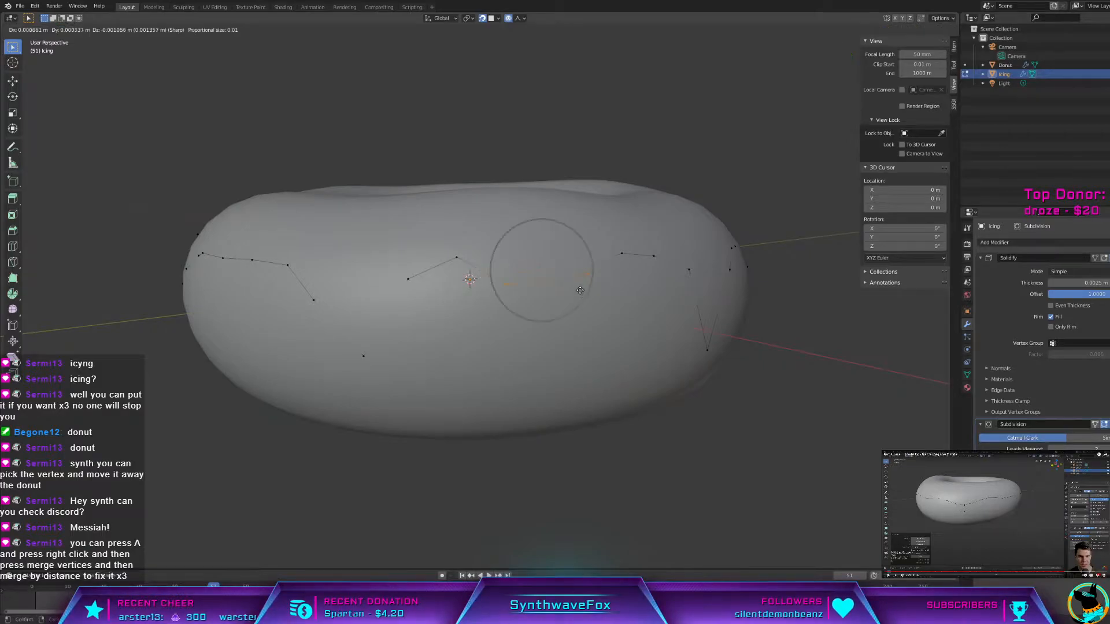
pyautogui.click(577, 299)
pyautogui.press('Tab')
pyautogui.scroll(-4, 578, 299)
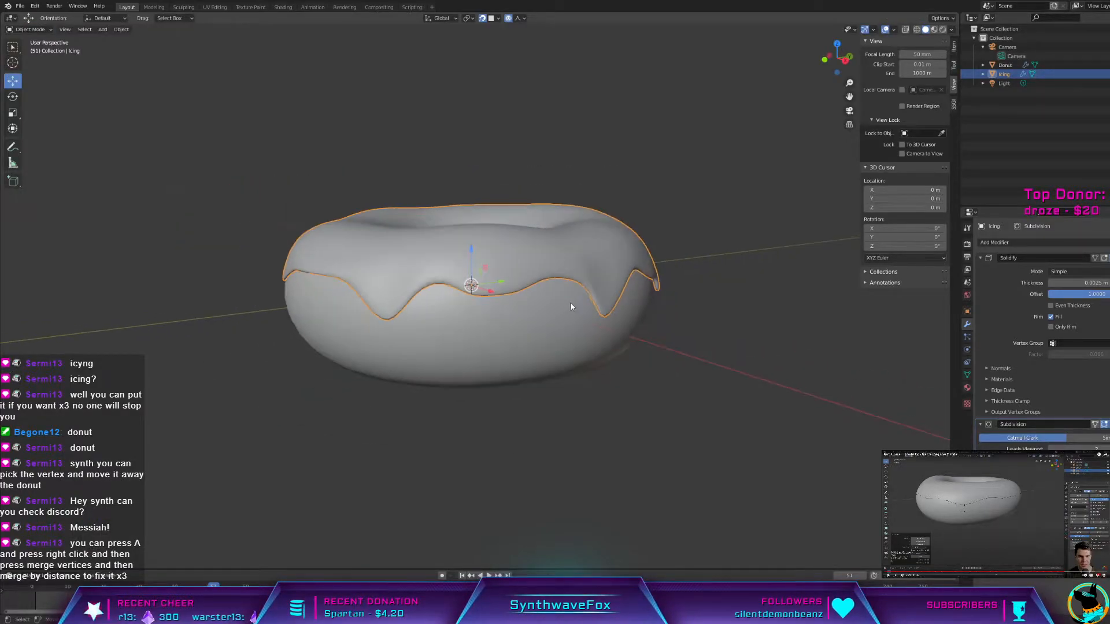
pyautogui.moveTo(584, 303); pyautogui.dragTo(724, 297, button='middle')
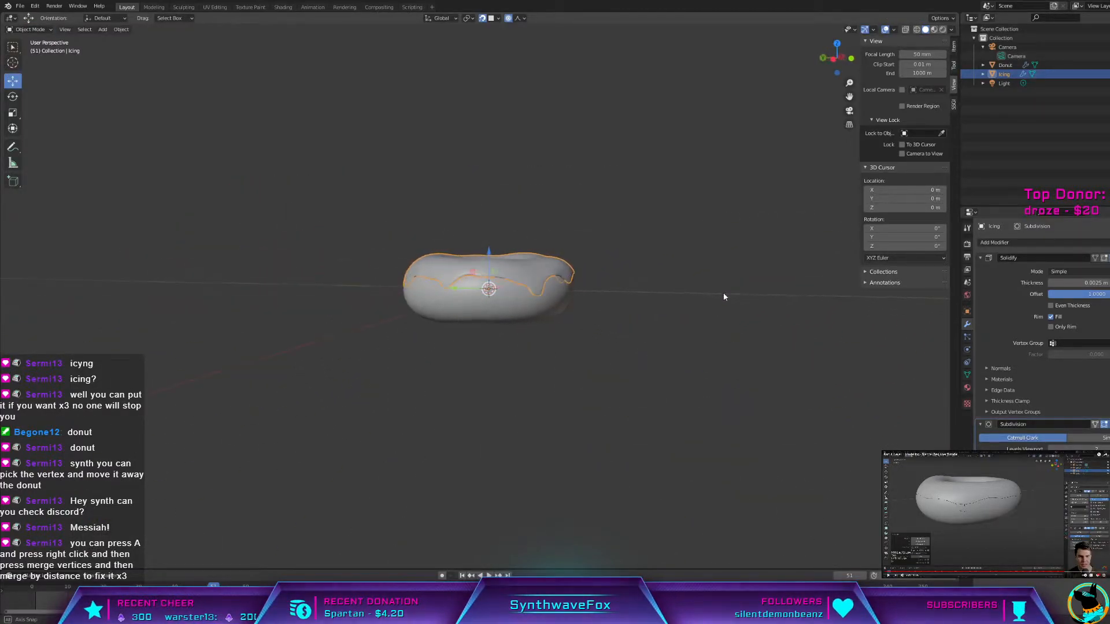
pyautogui.moveTo(597, 345); pyautogui.dragTo(654, 393, button='middle')
pyautogui.click(649, 400)
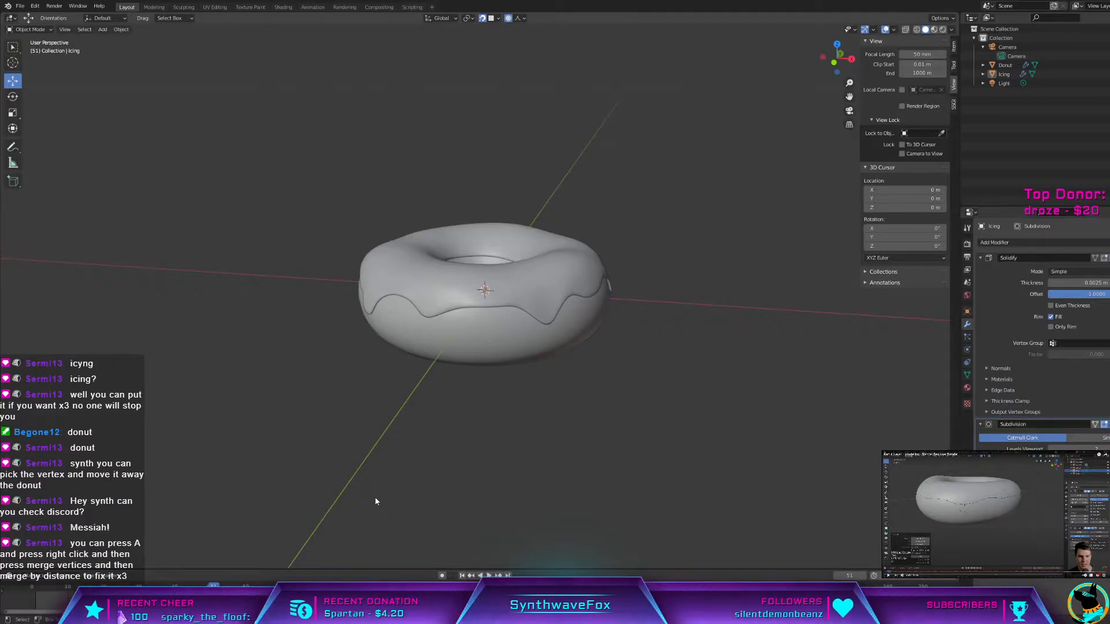
# Step: Examine the icing's drips and outer edge around the donut, with the icing selected and deselected
pyautogui.click(501, 300)
pyautogui.scroll(3, 526, 306)
pyautogui.moveTo(550, 311)
pyautogui.mouseDown(button='middle')
pyautogui.moveTo(602, 314)
pyautogui.moveTo(565, 312)
pyautogui.mouseUp(button='middle')
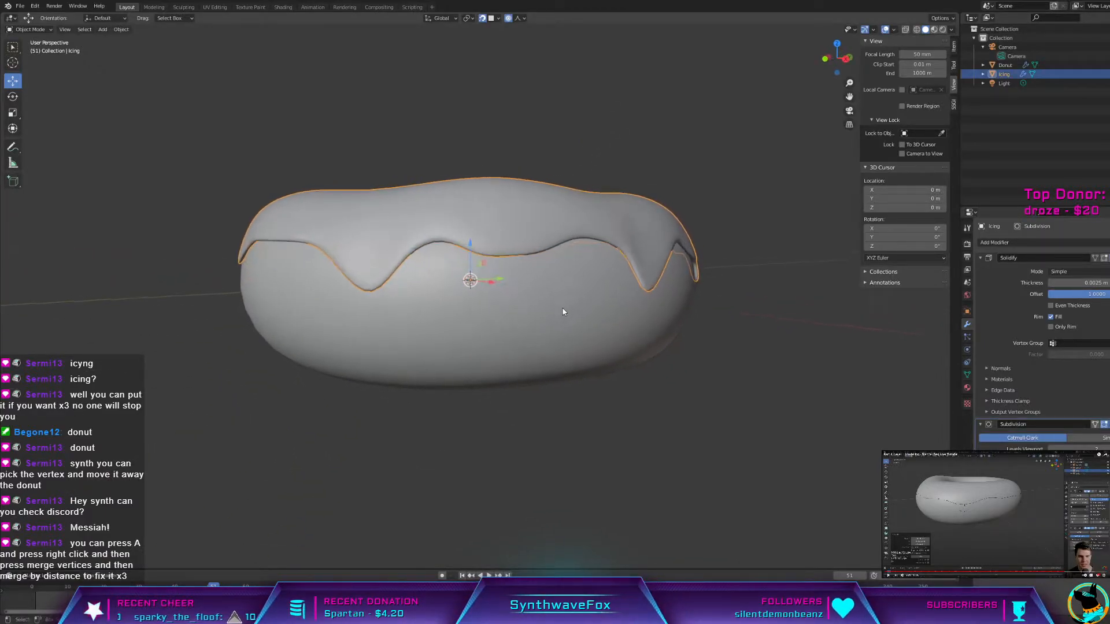
pyautogui.scroll(-4, 560, 307)
pyautogui.moveTo(498, 308); pyautogui.dragTo(101, 362, button='middle')
pyautogui.click(101, 361)
pyautogui.moveTo(307, 380); pyautogui.dragTo(205, 384, button='middle')
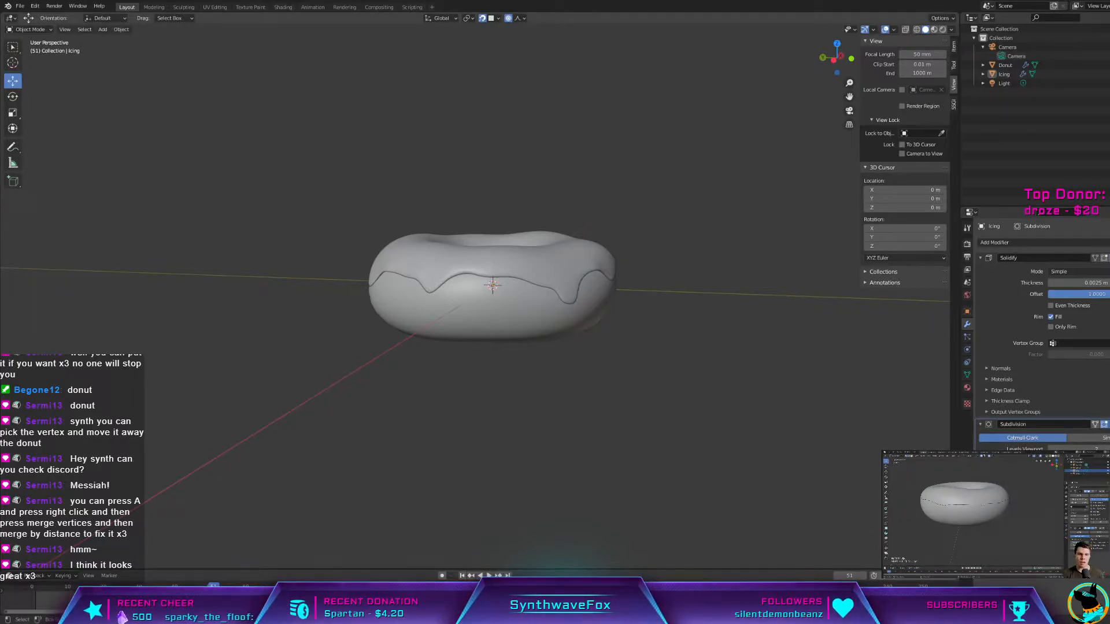
pyautogui.click(562, 282)
pyautogui.click(561, 282)
pyautogui.scroll(2, 769, 402)
pyautogui.moveTo(754, 377); pyautogui.dragTo(772, 385, button='middle')
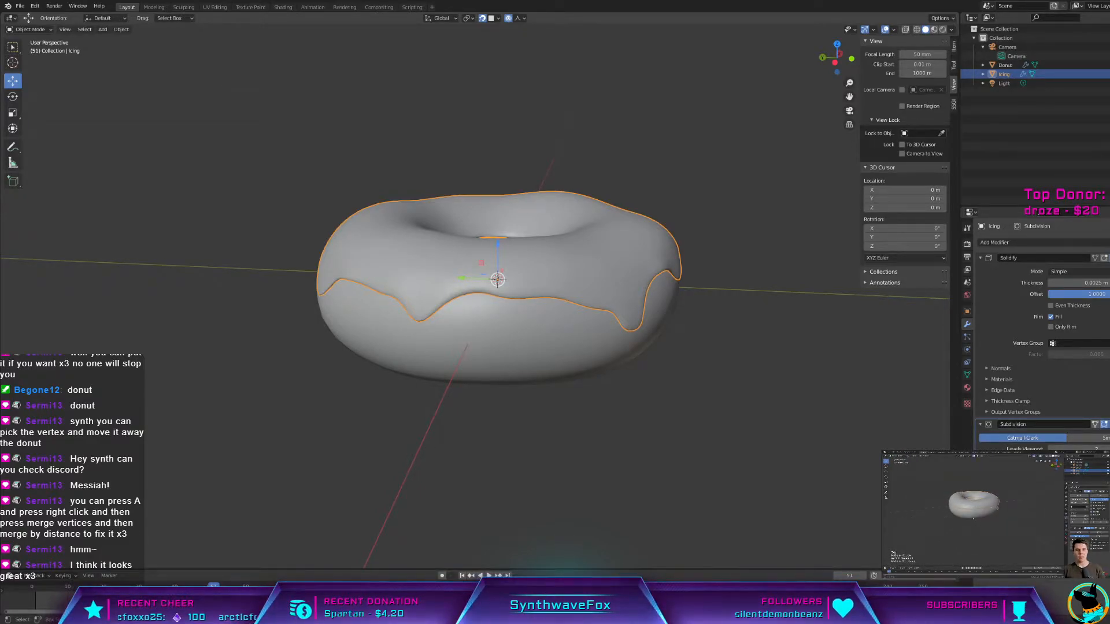
pyautogui.moveTo(676, 289); pyautogui.dragTo(476, 426, button='middle')
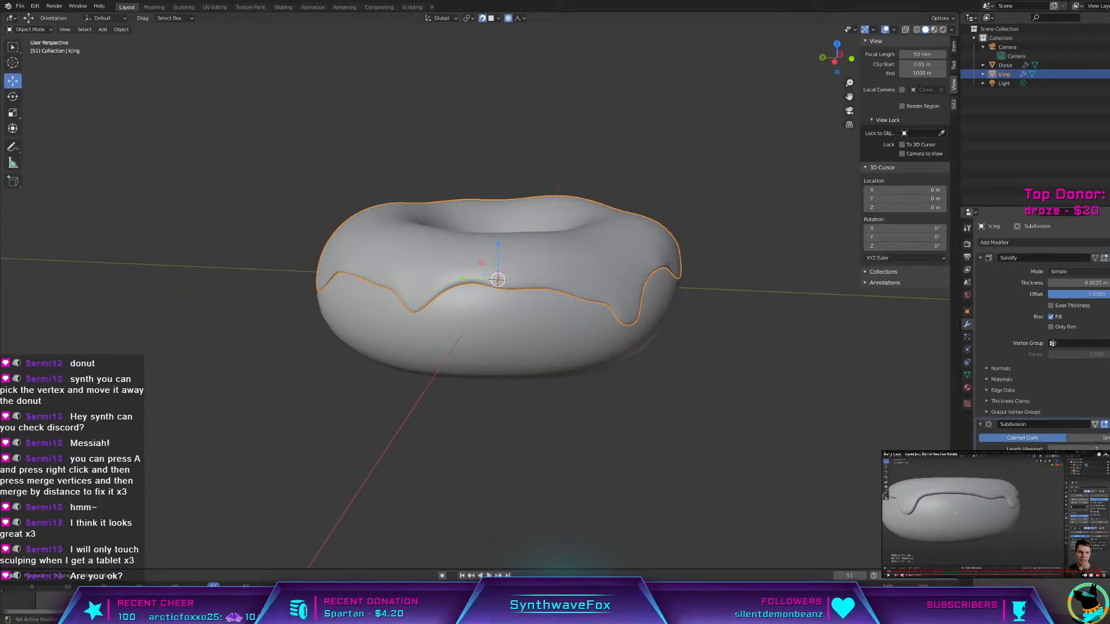
# Step: Look through the icing's Solidify options: Normals, Materials, Edge Data, Thickness Clamp and Output Vertex Groups
pyautogui.click(988, 371)
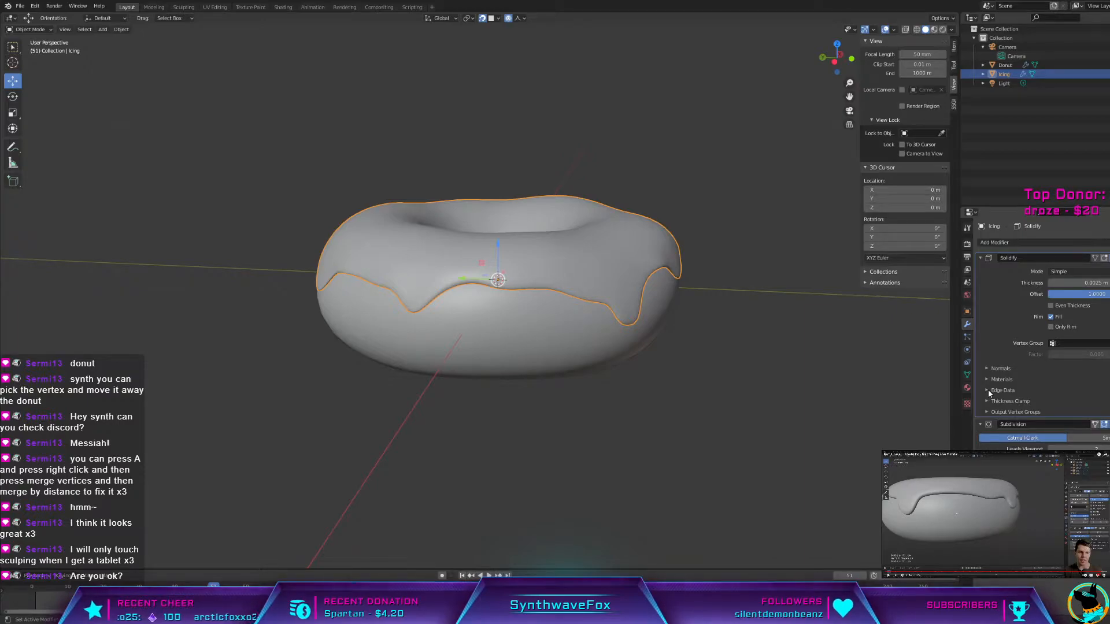
pyautogui.click(988, 391)
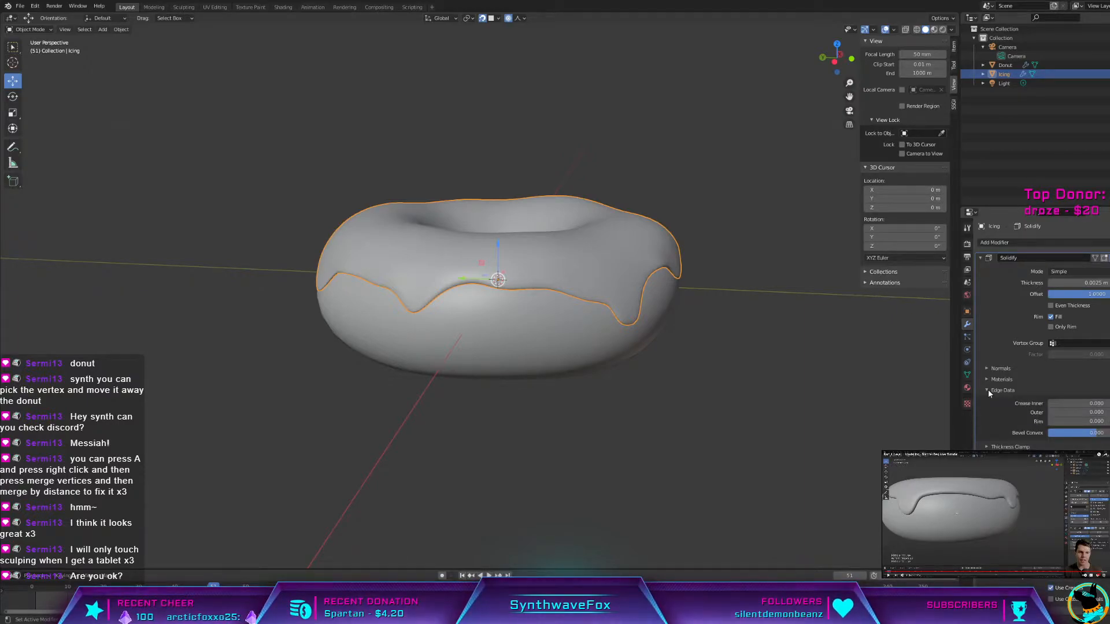
pyautogui.click(987, 390)
pyautogui.click(985, 400)
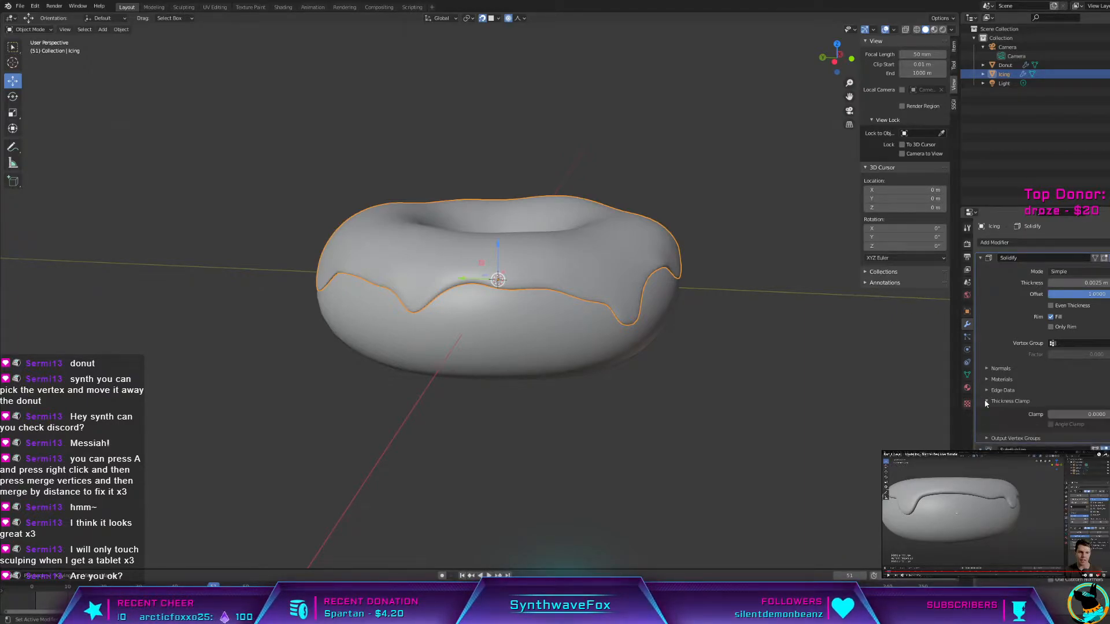
pyautogui.click(986, 401)
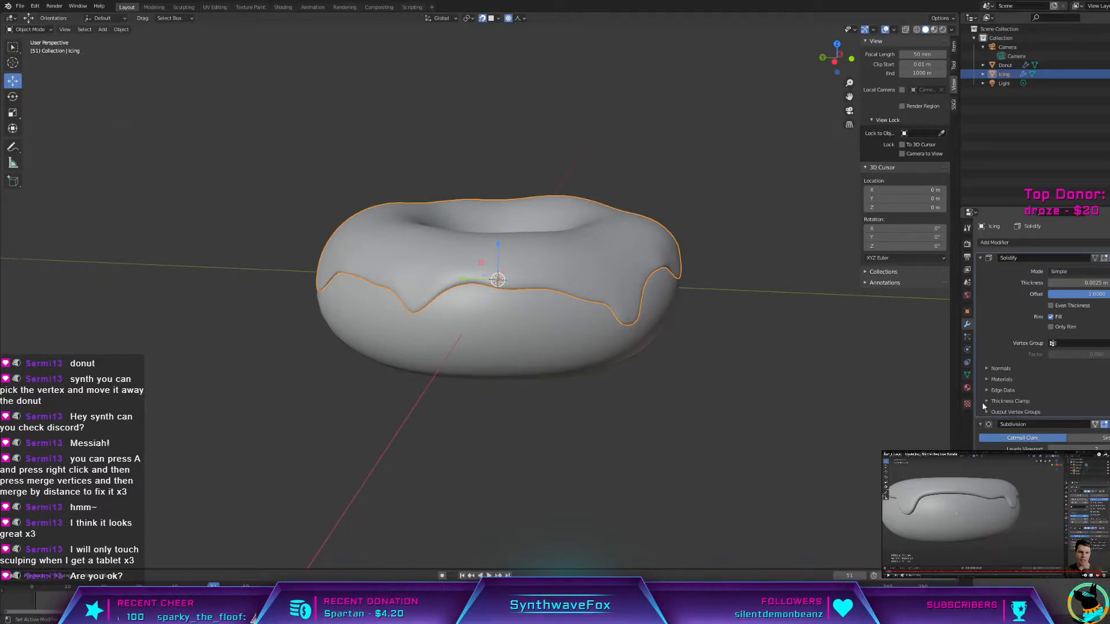
pyautogui.click(986, 410)
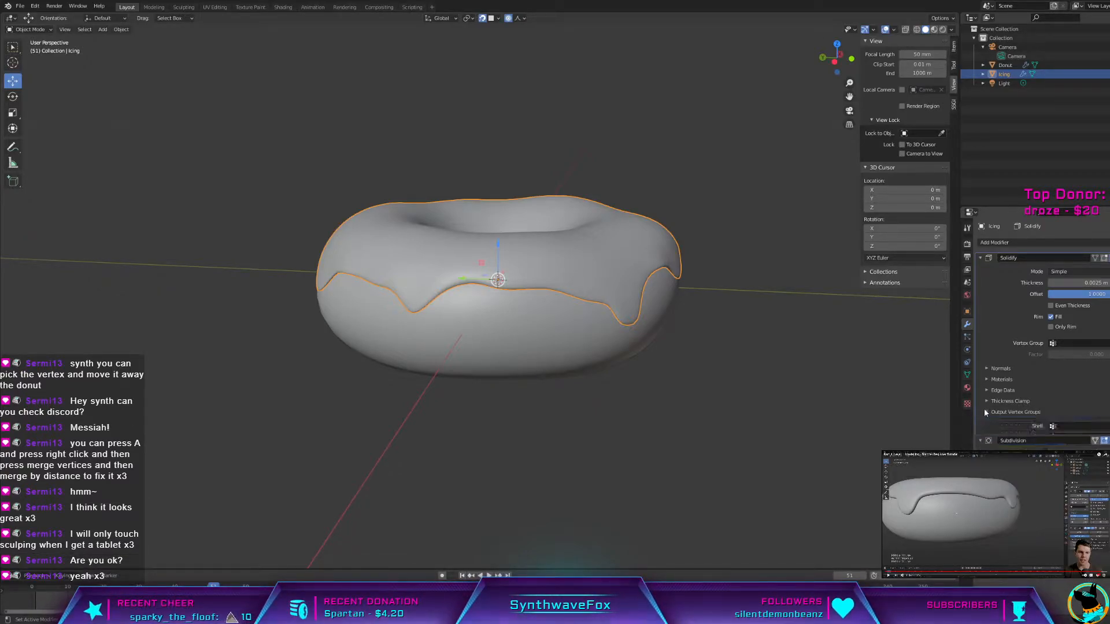
pyautogui.click(987, 391)
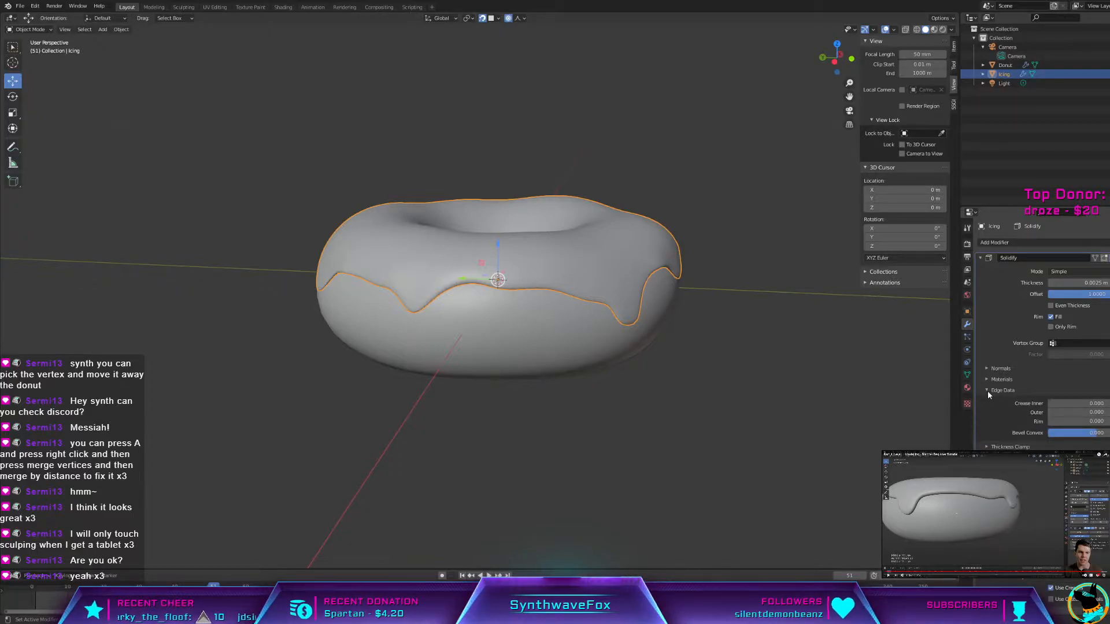
pyautogui.click(988, 379)
pyautogui.click(984, 369)
pyautogui.click(987, 378)
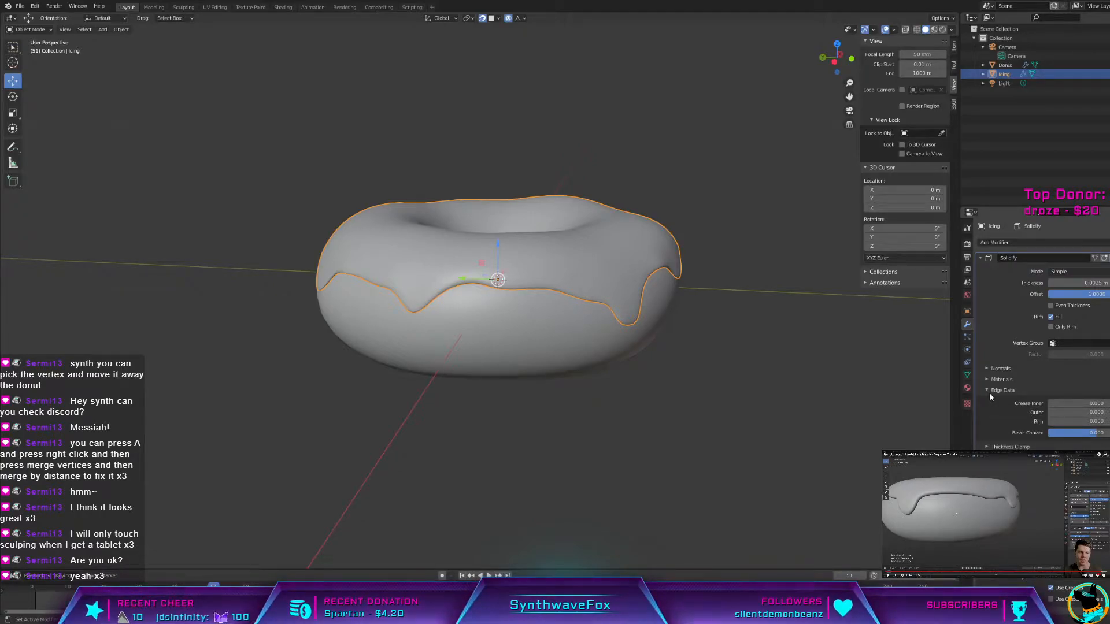
pyautogui.click(990, 392)
# Step: Try the Complex mode on the icing's Solidify modifier and return it to Simple
pyautogui.click(1062, 271)
pyautogui.click(1066, 290)
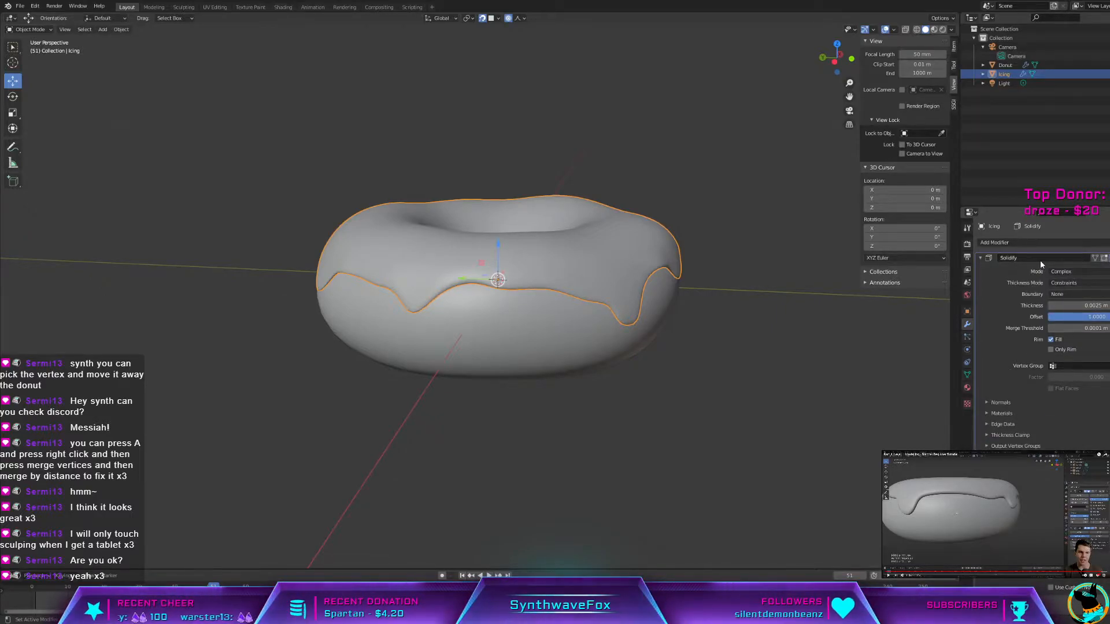
pyautogui.click(1061, 271)
pyautogui.click(1059, 281)
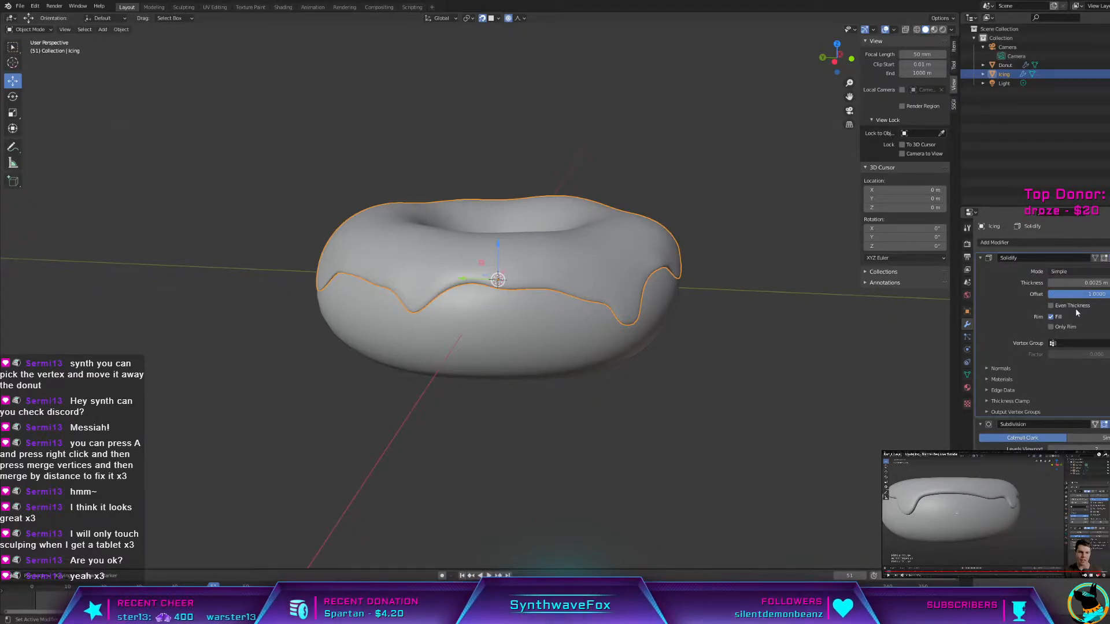
# Step: Toggle the Solidify modifier's display to compare the icing with and without it, and inspect the donut's underside
pyautogui.click(1109, 258)
pyautogui.click(1109, 258)
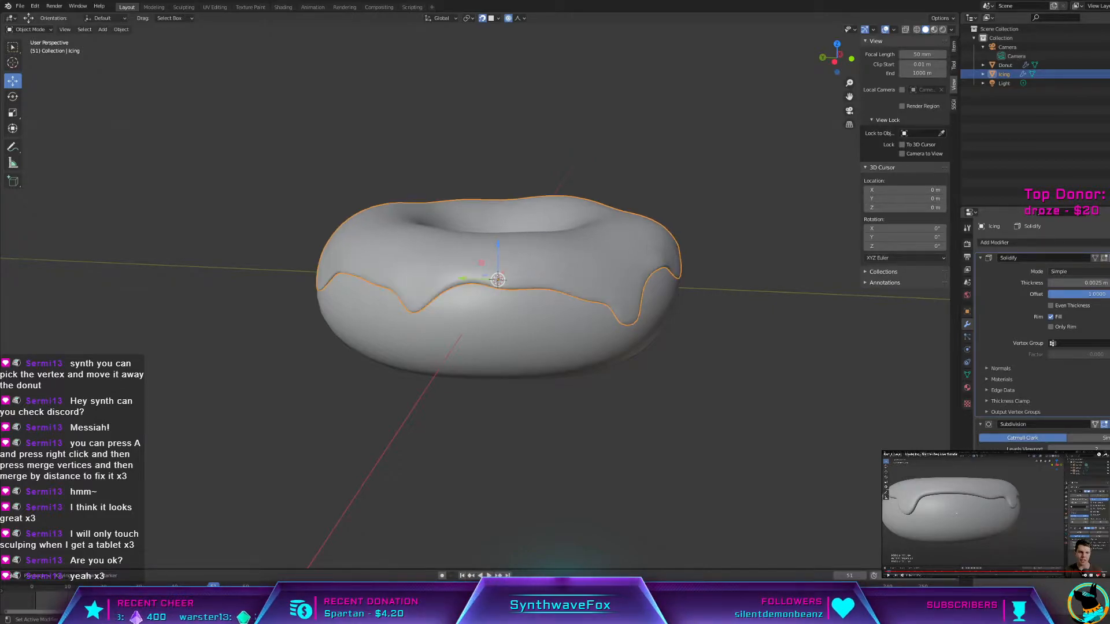
pyautogui.click(1109, 258)
pyautogui.click(1109, 258)
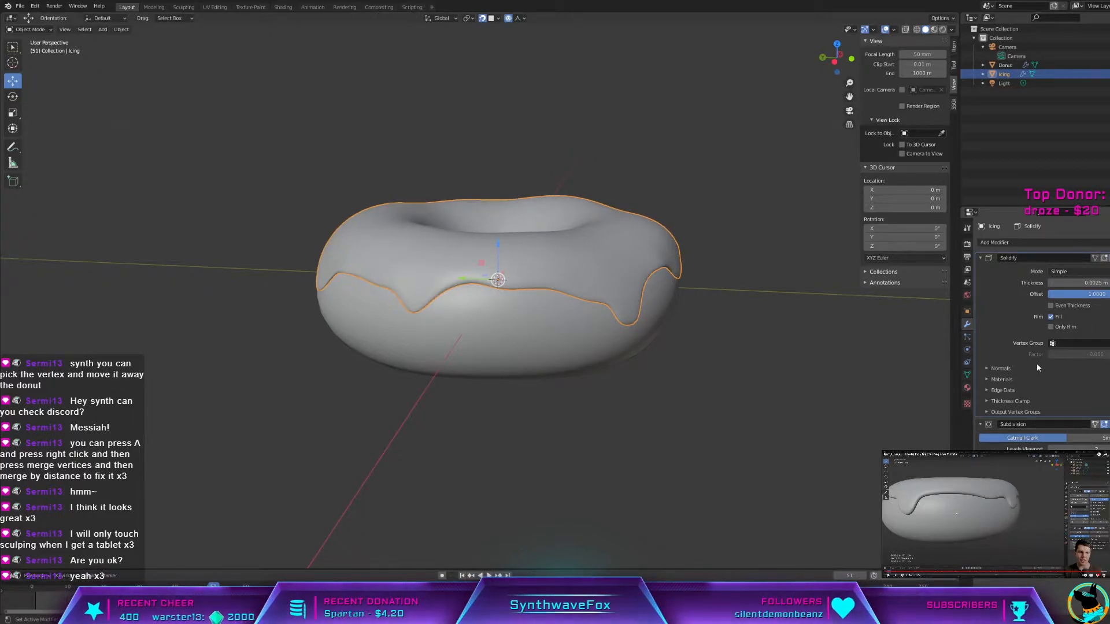
pyautogui.moveTo(614, 411); pyautogui.dragTo(563, 320, button='middle')
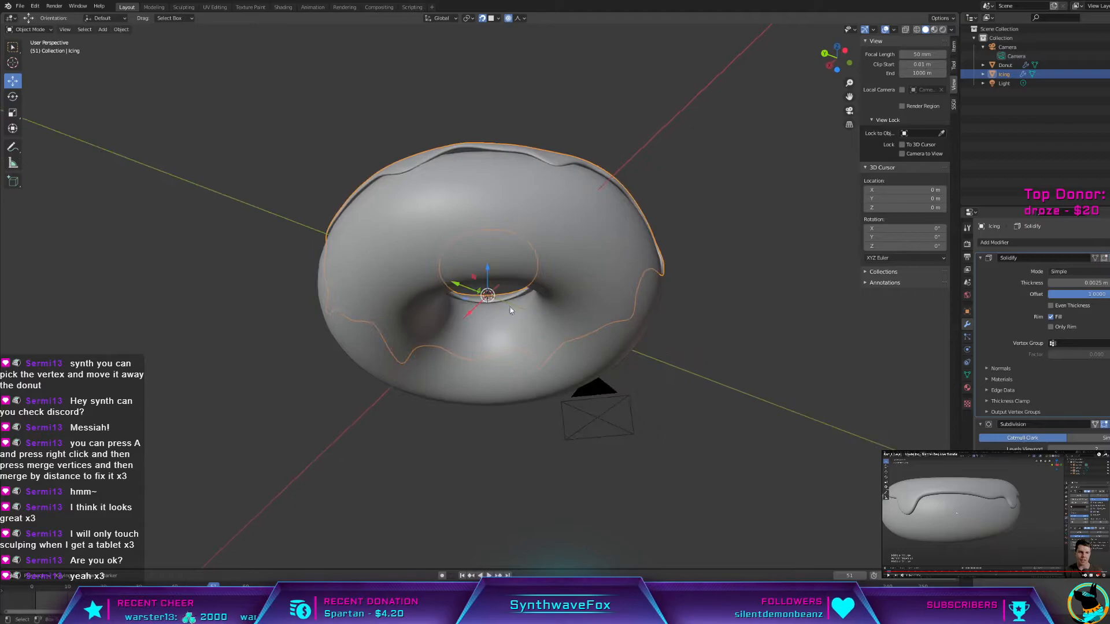
# Step: Set the Inner Crease of the icing's Solidify modifier to 1.000 in its edge data
pyautogui.scroll(3, 562, 320)
pyautogui.moveTo(419, 265); pyautogui.dragTo(468, 226, button='middle')
pyautogui.scroll(2, 468, 226)
pyautogui.moveTo(477, 162); pyautogui.dragTo(374, 195, button='middle')
pyautogui.scroll(-3, 374, 195)
pyautogui.moveTo(530, 228); pyautogui.dragTo(636, 293, button='middle')
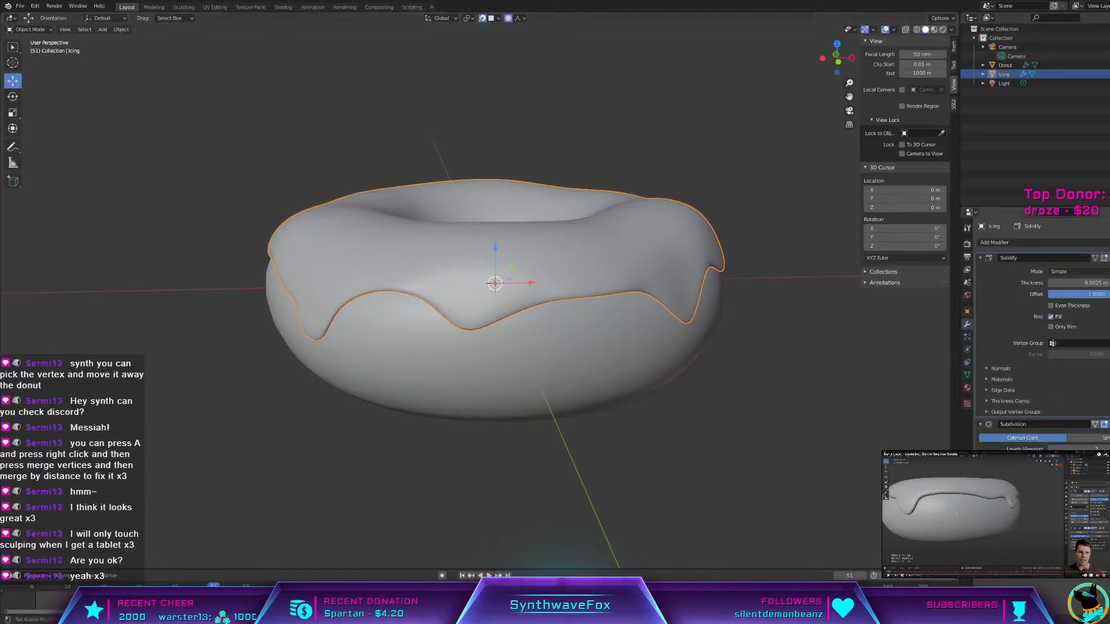
pyautogui.click(989, 390)
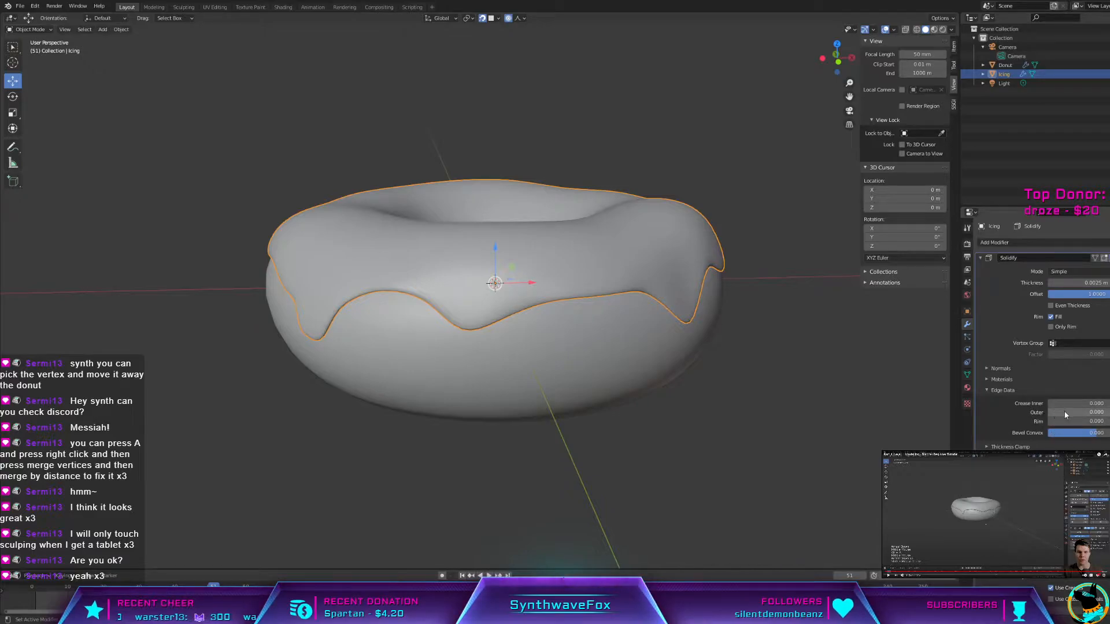
pyautogui.moveTo(1068, 405); pyautogui.dragTo(1107, 404)
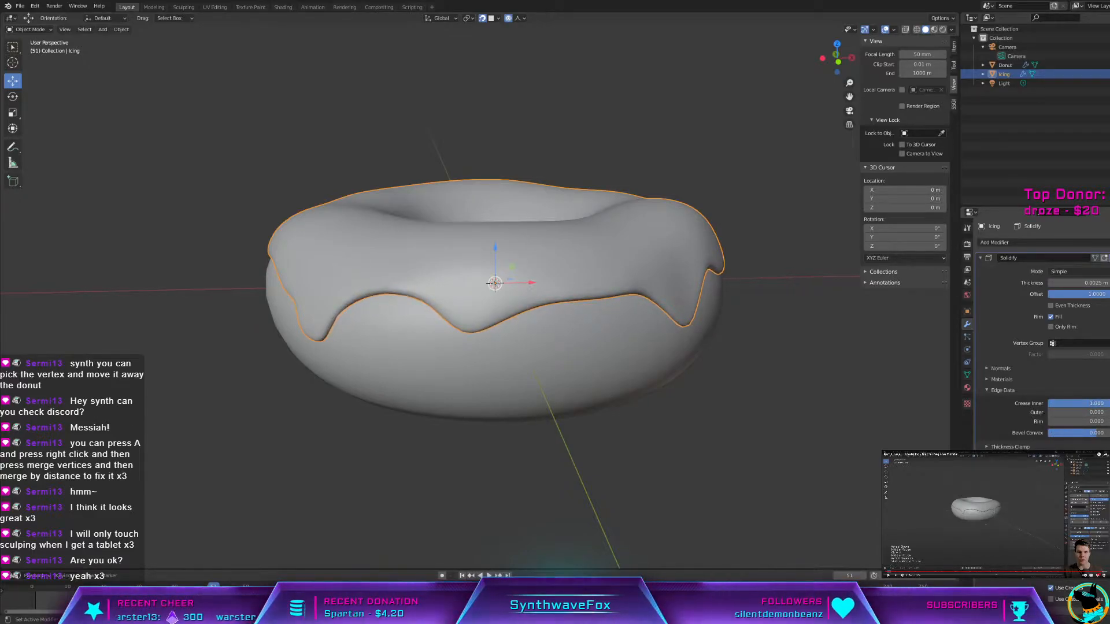
# Step: Move the icing rim vertices that stick out from the donut's outer side about 0.002 m along Y, closer to the dough
pyautogui.moveTo(636, 347); pyautogui.dragTo(210, 330, button='middle')
pyautogui.press('Tab')
pyautogui.scroll(6, 371, 297)
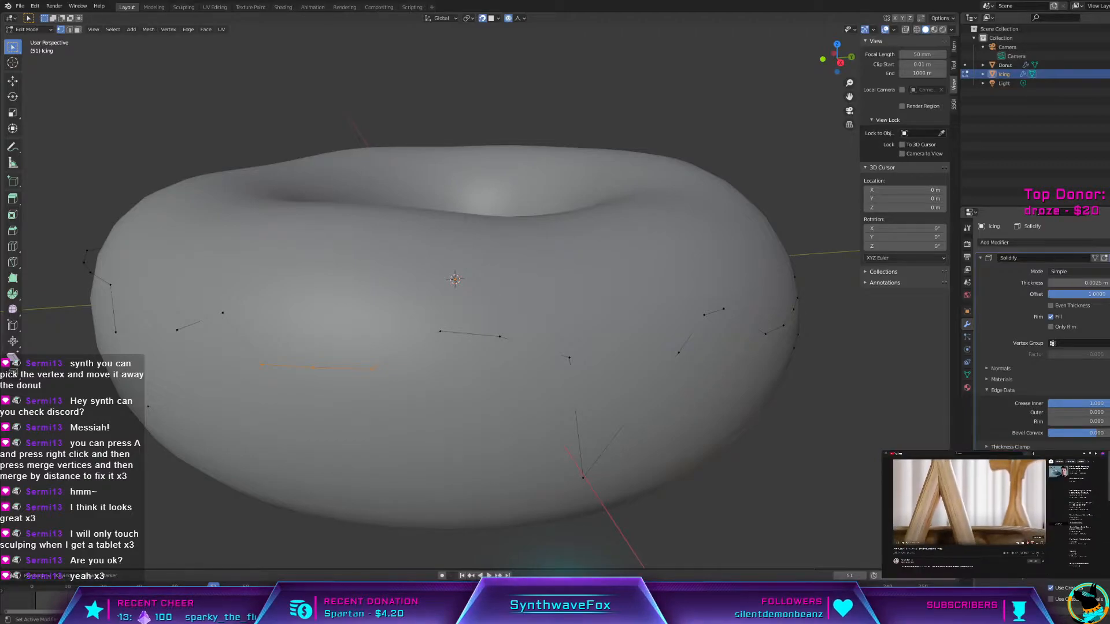
pyautogui.moveTo(682, 303); pyautogui.dragTo(613, 323, button='middle')
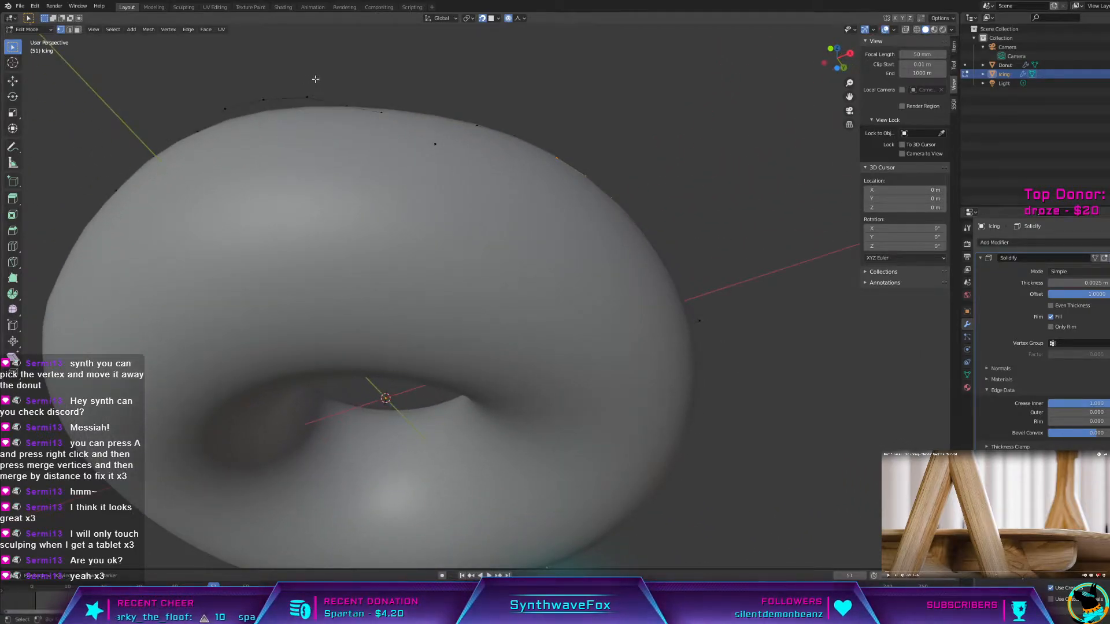
pyautogui.moveTo(244, 94); pyautogui.dragTo(340, 118)
pyautogui.moveTo(326, 91); pyautogui.dragTo(188, 221, button='middle')
pyautogui.press('x')
pyautogui.click(188, 220)
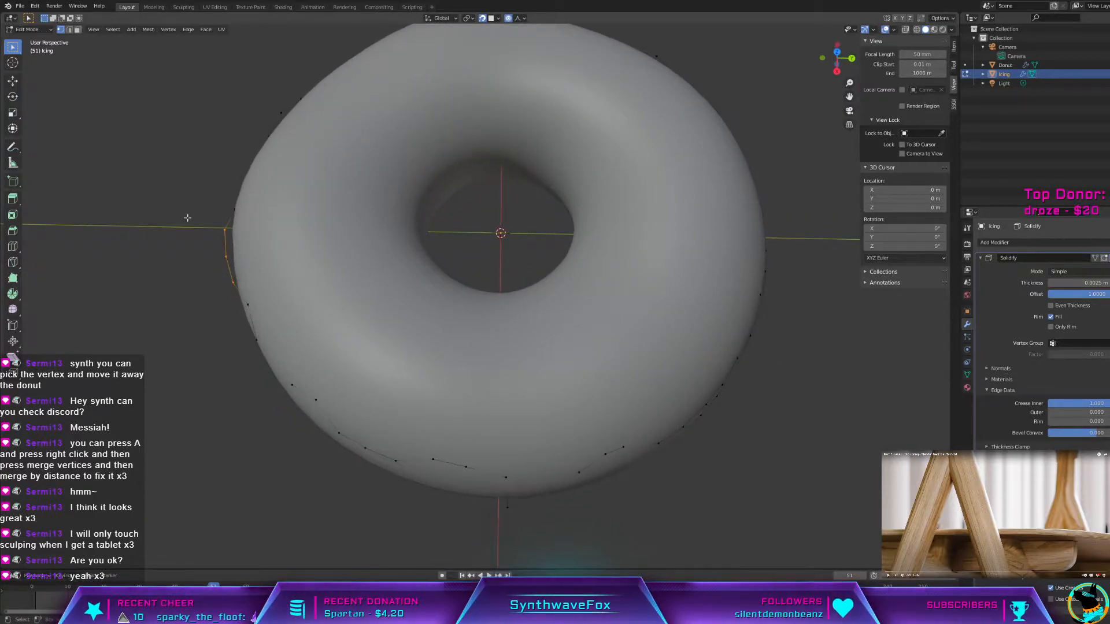
pyautogui.press('Tab')
pyautogui.press('Tab')
pyautogui.press('g')
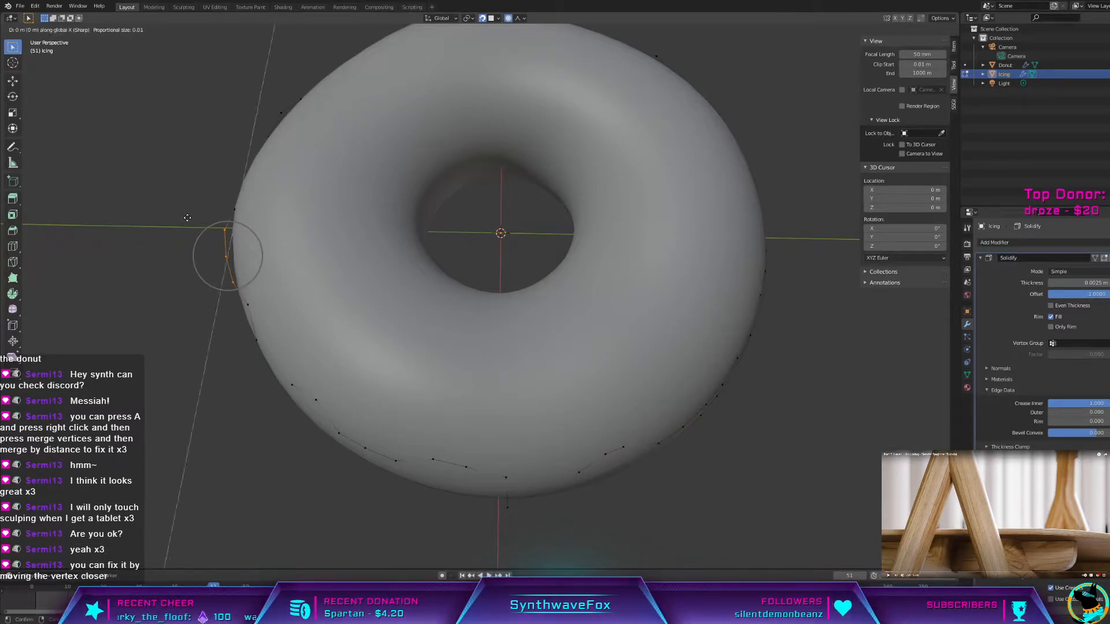
pyautogui.press('y')
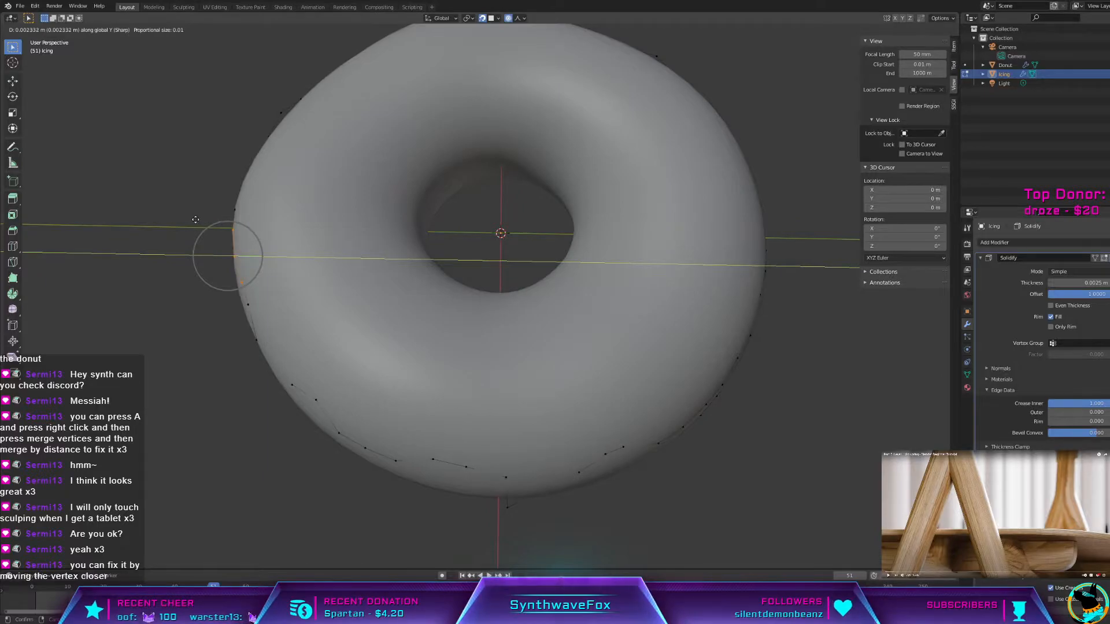
pyautogui.click(198, 221)
pyautogui.press('Tab')
# Step: Examine the icing's lower edge and drips around the donut for spots that stand away from the dough
pyautogui.moveTo(198, 223); pyautogui.dragTo(371, 235, button='middle')
pyautogui.scroll(-6, 371, 235)
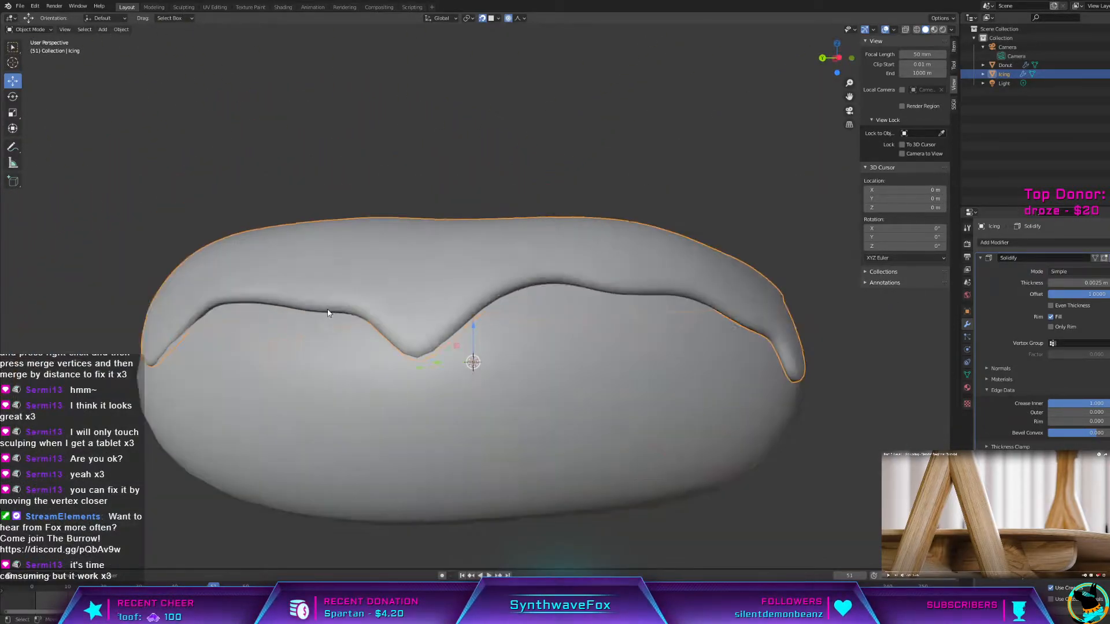
pyautogui.moveTo(349, 306); pyautogui.dragTo(362, 310, button='middle')
pyautogui.click(435, 197)
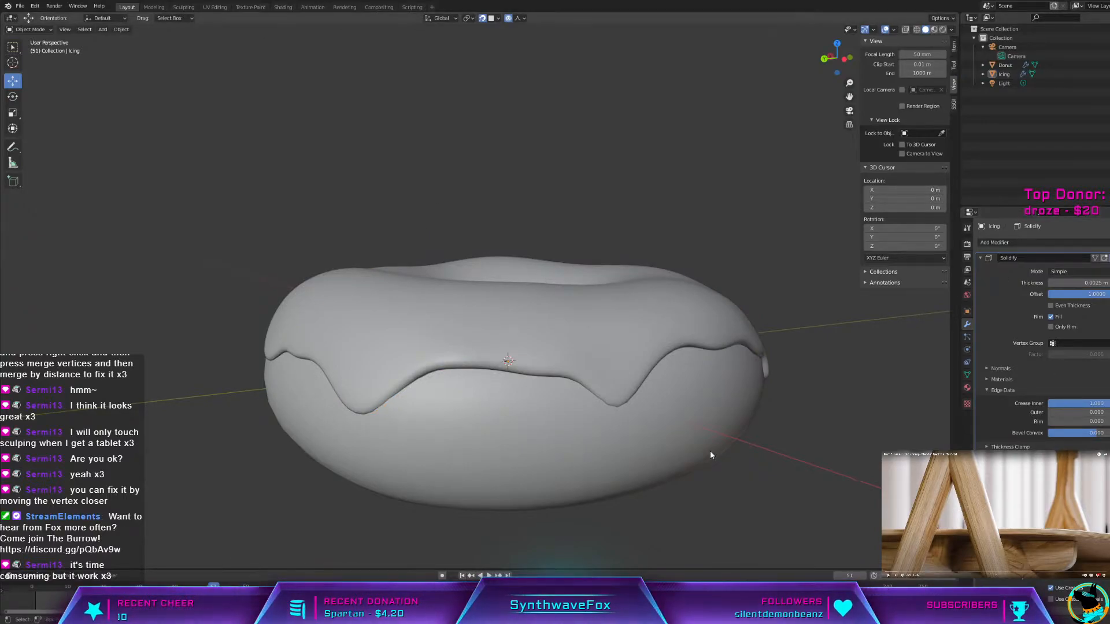
pyautogui.moveTo(711, 453); pyautogui.dragTo(685, 434, button='middle')
pyautogui.scroll(6, 684, 433)
pyautogui.moveTo(484, 361); pyautogui.dragTo(487, 360, button='middle')
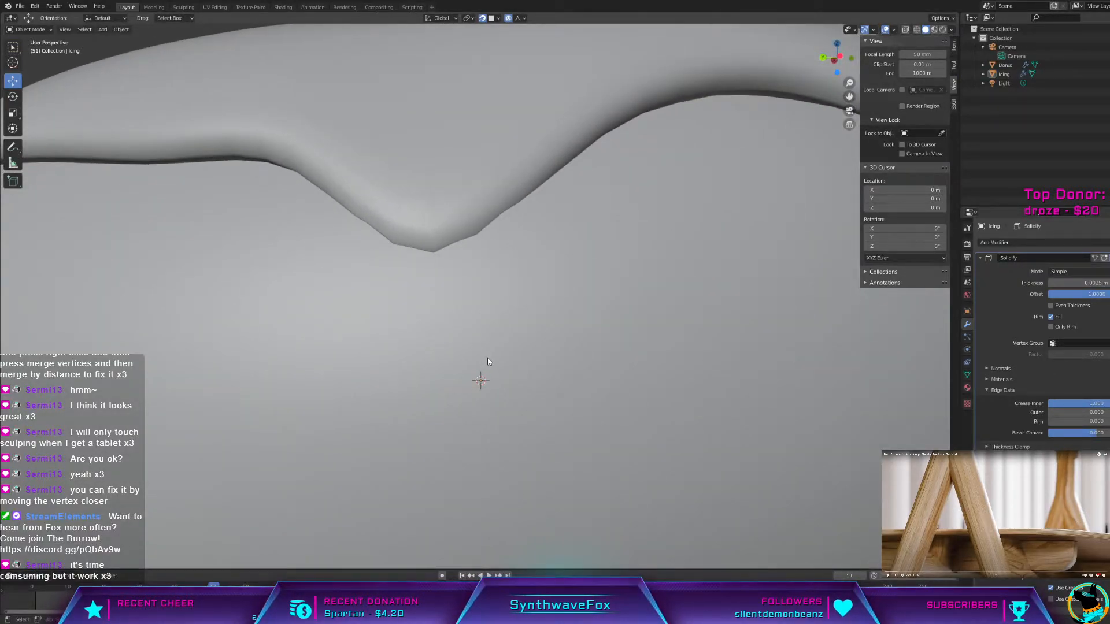
pyautogui.press('Tab')
pyautogui.press('Tab')
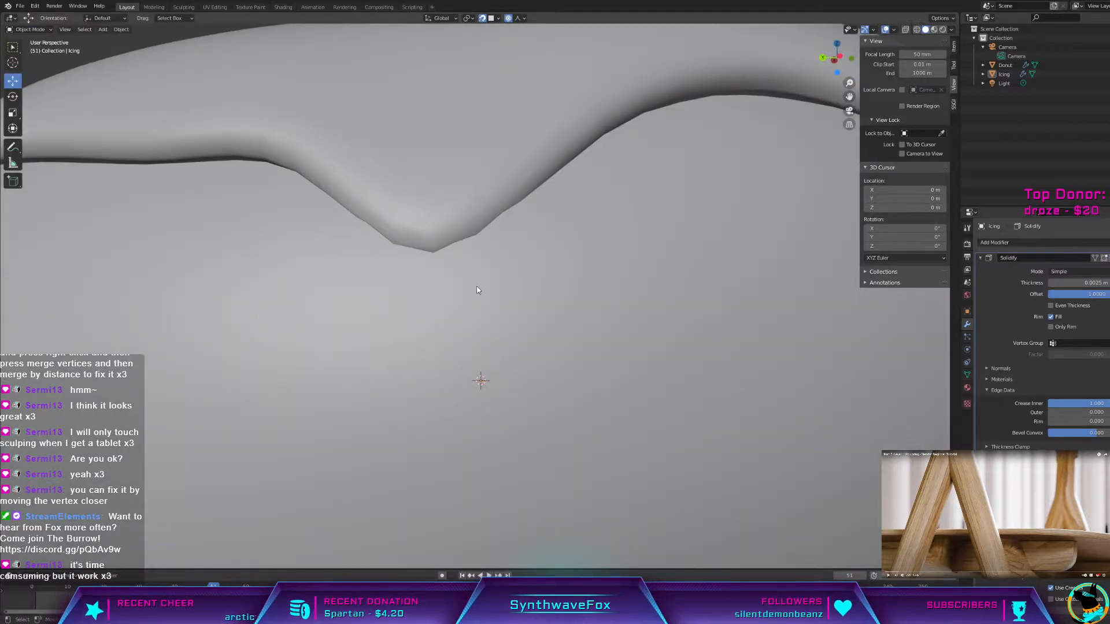
pyautogui.click(425, 198)
pyautogui.scroll(-6, 430, 204)
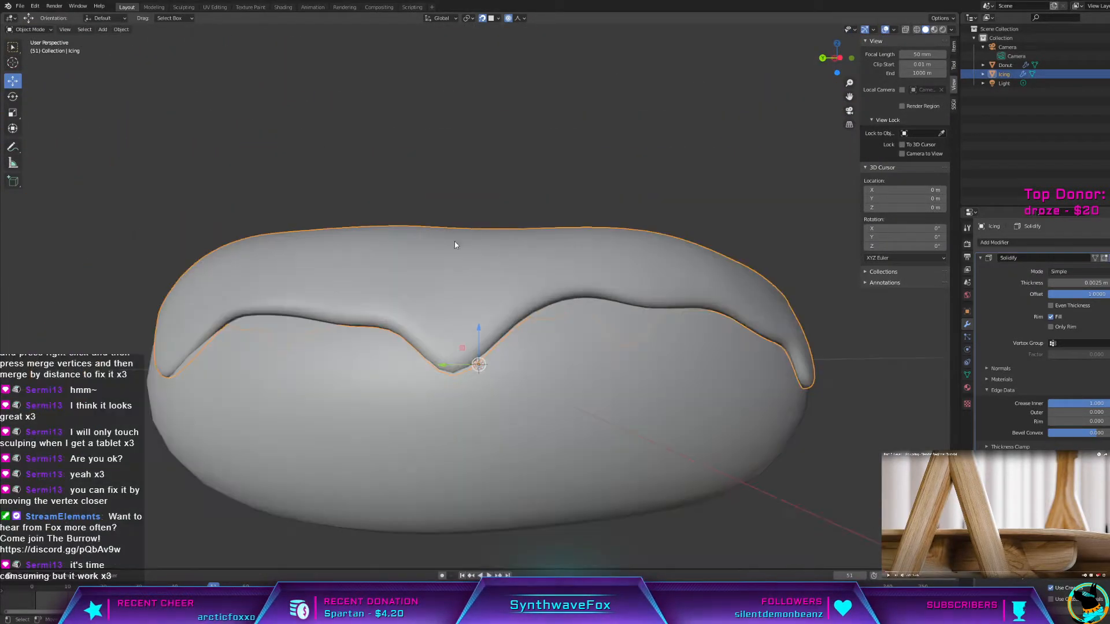
pyautogui.scroll(2, 480, 364)
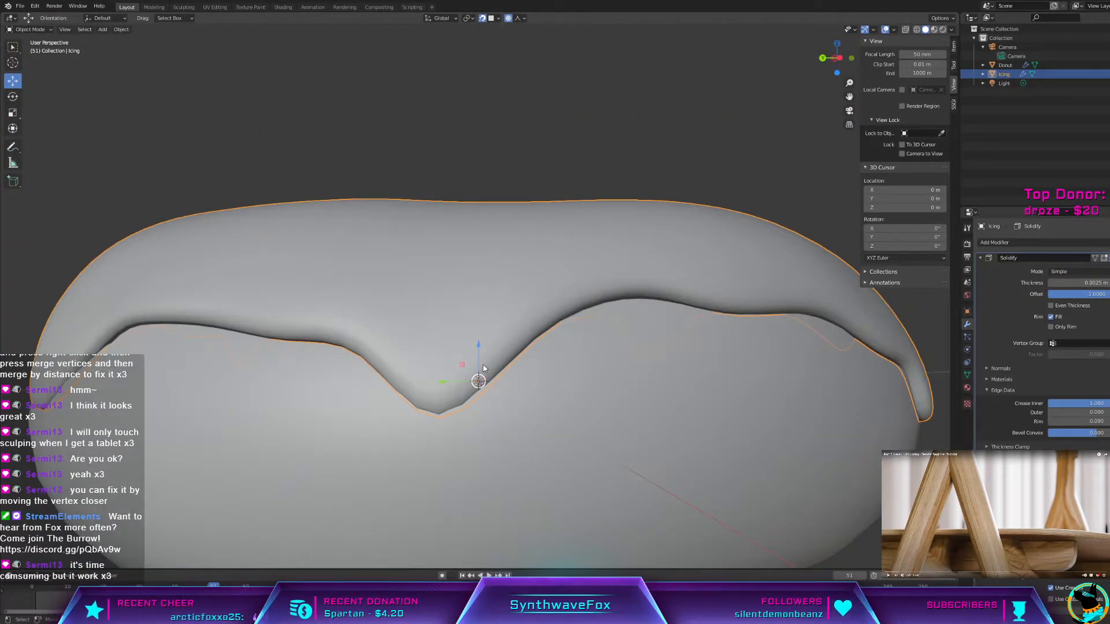
pyautogui.press('Tab')
pyautogui.press('Tab')
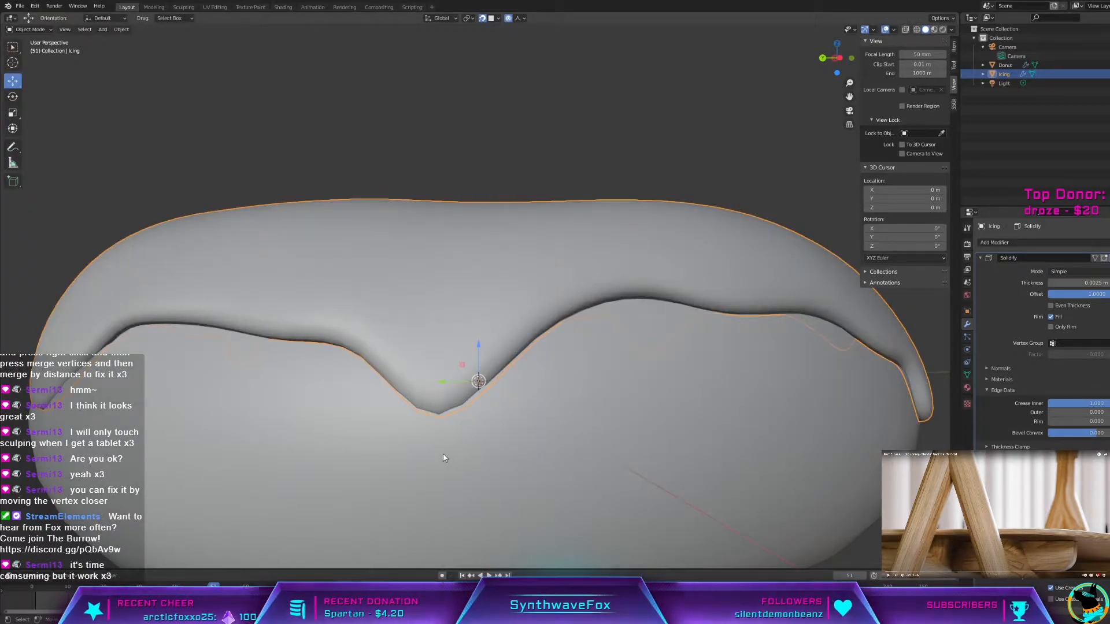
# Step: Move the selected vertex at the tip of an icing drip to adjust its position against the donut's outer side
pyautogui.press('Tab')
pyautogui.moveTo(525, 445); pyautogui.dragTo(647, 353, button='middle')
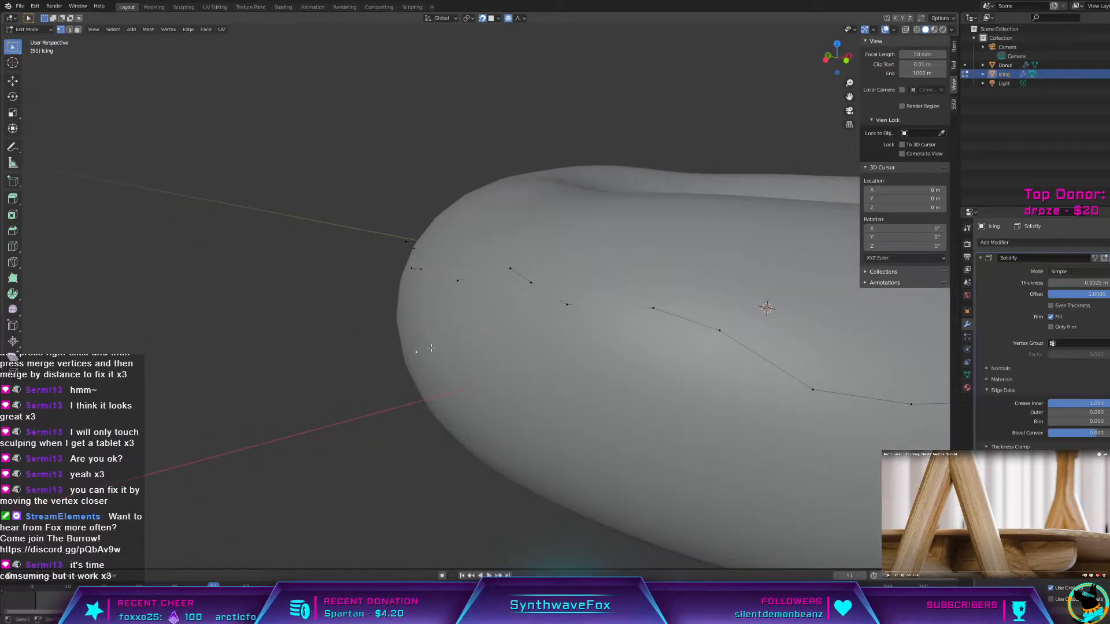
pyautogui.press('g')
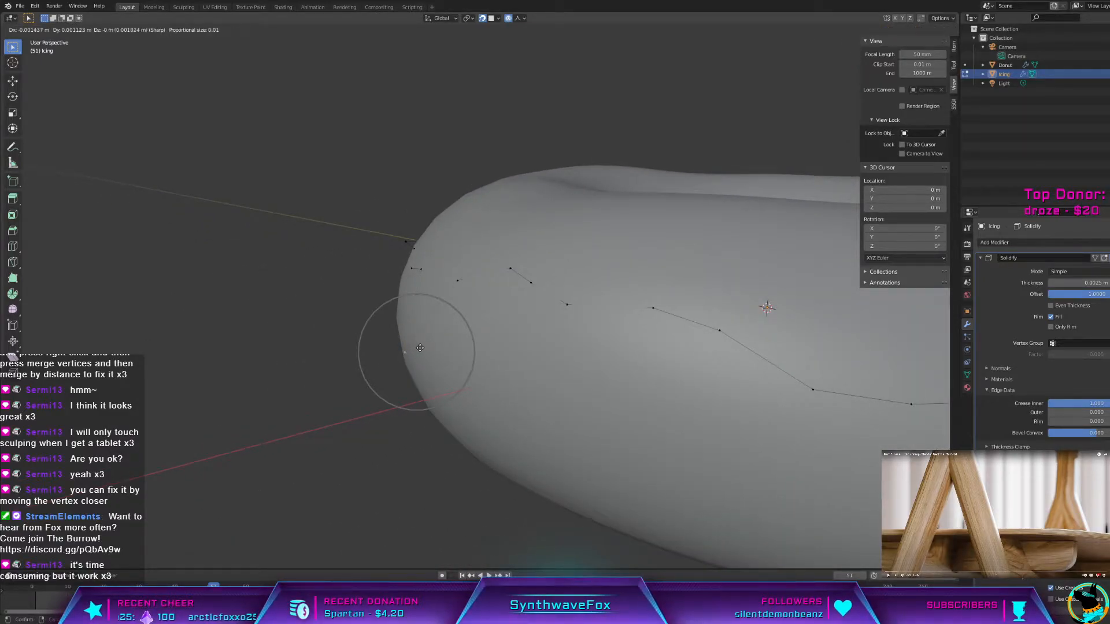
pyautogui.click(414, 346)
pyautogui.press('Tab')
# Step: Inspect the icing's rim up close on the outer side and inside the donut hole
pyautogui.moveTo(418, 344); pyautogui.dragTo(460, 327, button='middle')
pyautogui.scroll(4, 460, 330)
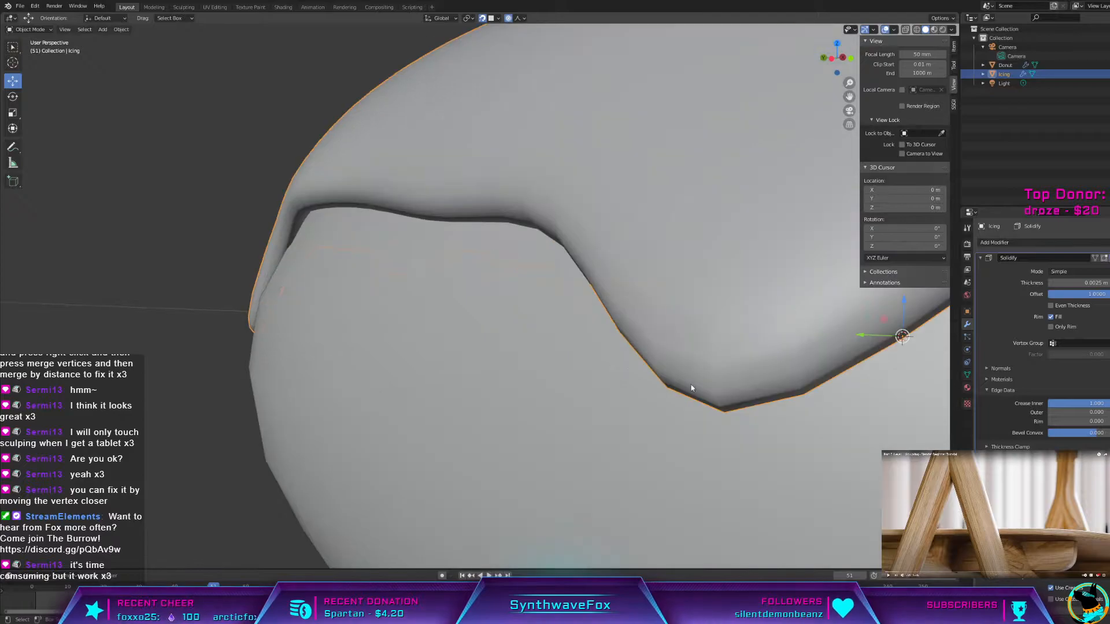
pyautogui.keyDown('shift'); pyautogui.moveTo(691, 388); pyautogui.dragTo(595, 370, button='middle'); pyautogui.keyUp('shift')
pyautogui.scroll(1, 575, 372)
pyautogui.scroll(-1, 573, 372)
pyautogui.scroll(1, 366, 364)
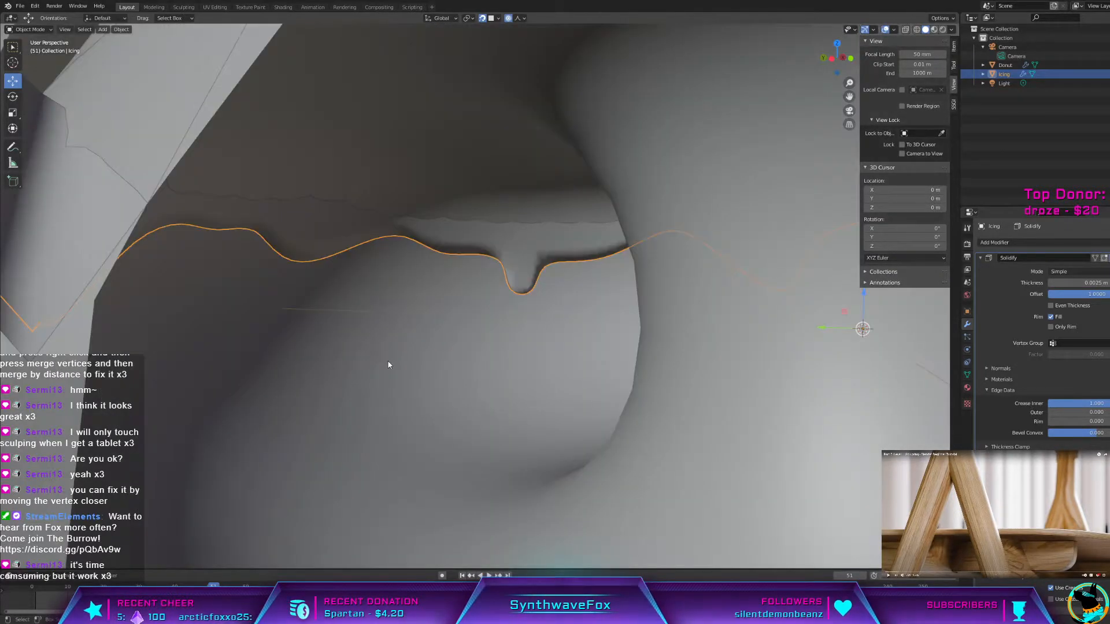
pyautogui.moveTo(448, 352); pyautogui.dragTo(511, 274, button='middle')
pyautogui.scroll(-2, 244, 345)
pyautogui.moveTo(297, 360); pyautogui.dragTo(522, 361, button='middle')
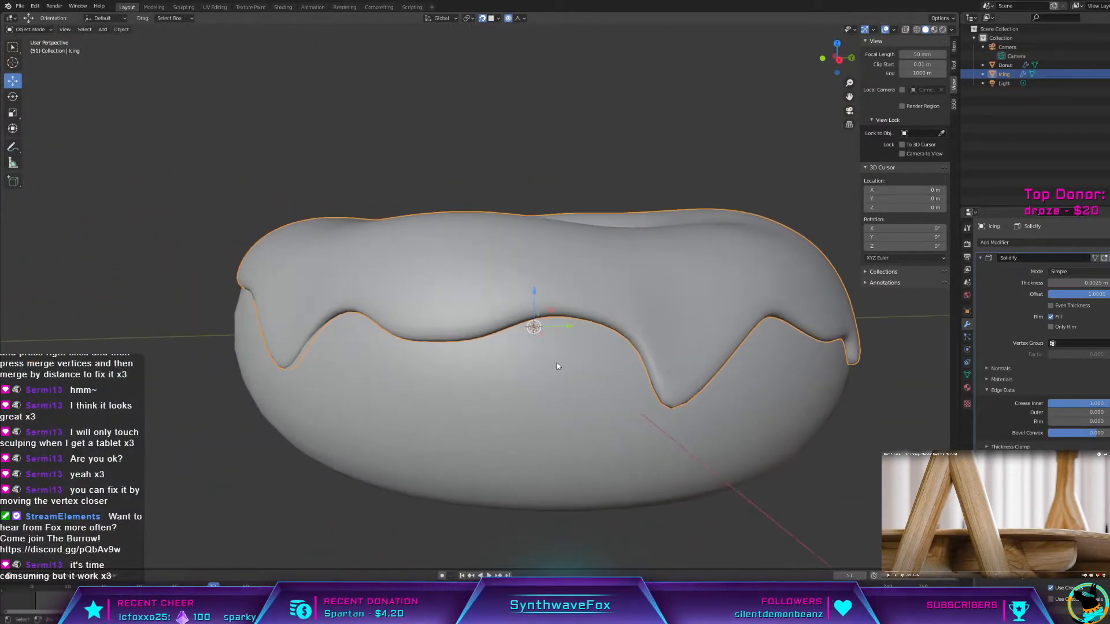
# Step: Turn off the viewport display of the icing's Solidify modifier to compare the shapes, and turn it back on
pyautogui.click(1109, 258)
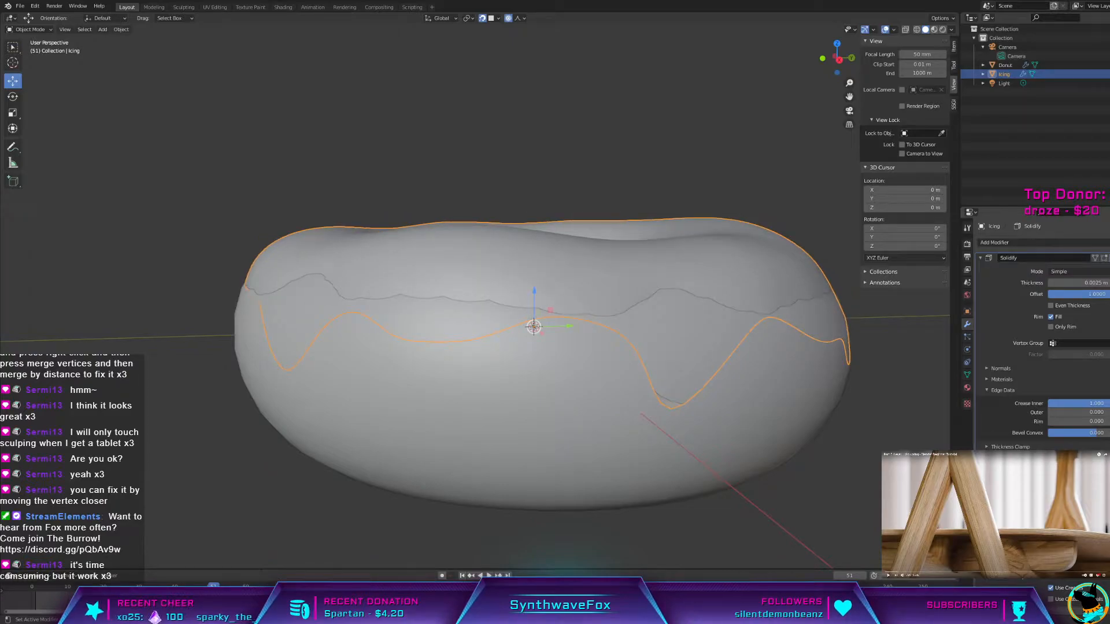
pyautogui.click(609, 125)
pyautogui.moveTo(593, 168); pyautogui.dragTo(603, 188, button='middle')
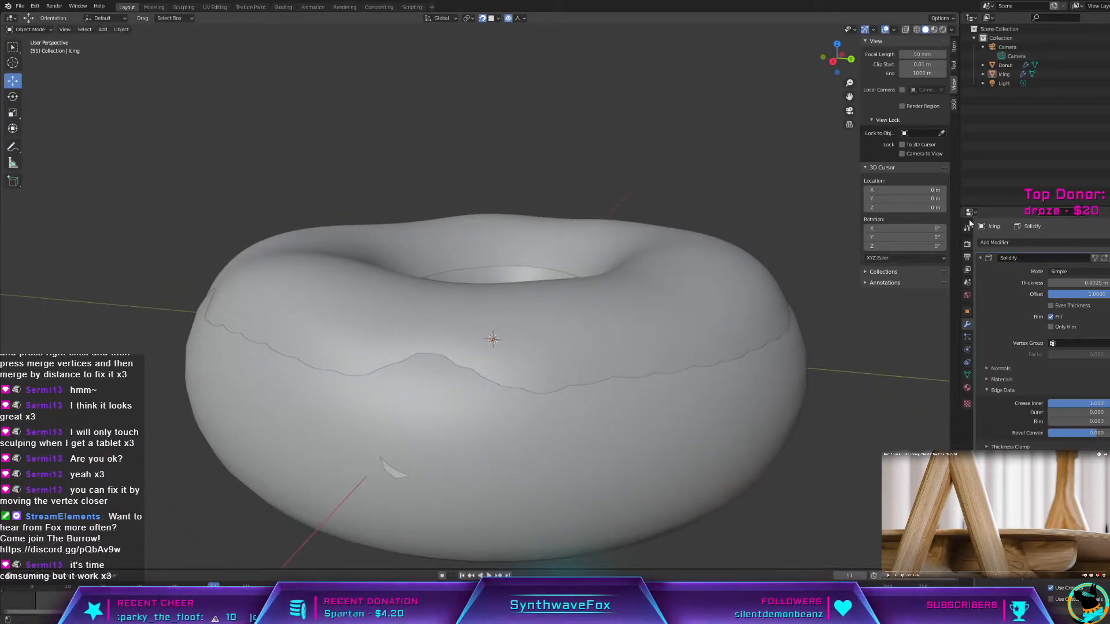
pyautogui.scroll(-3, 746, 298)
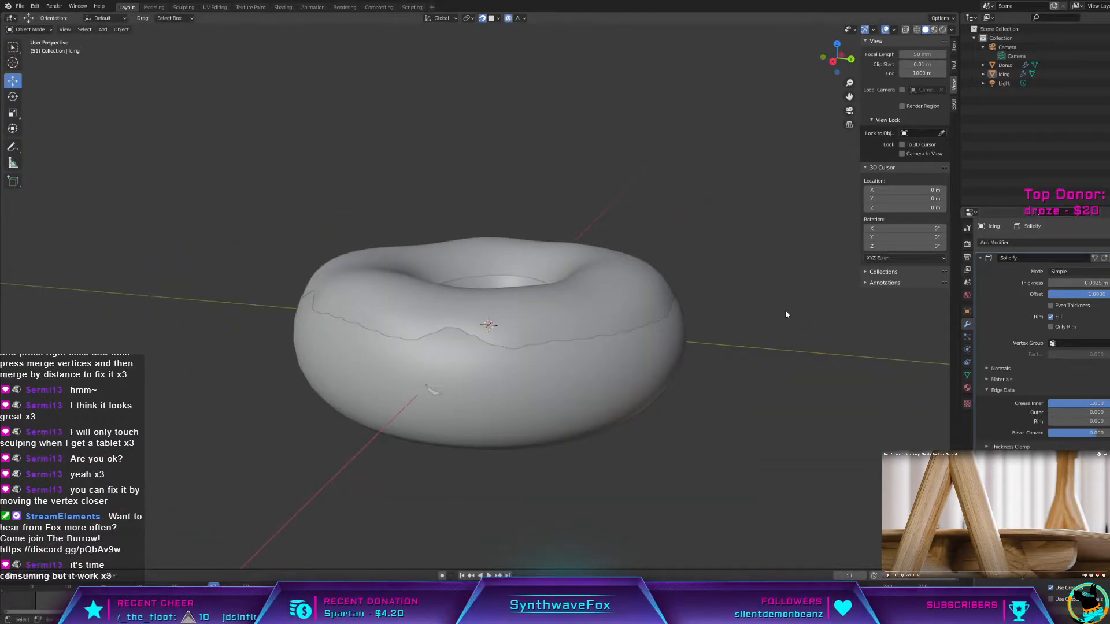
pyautogui.scroll(2, 785, 312)
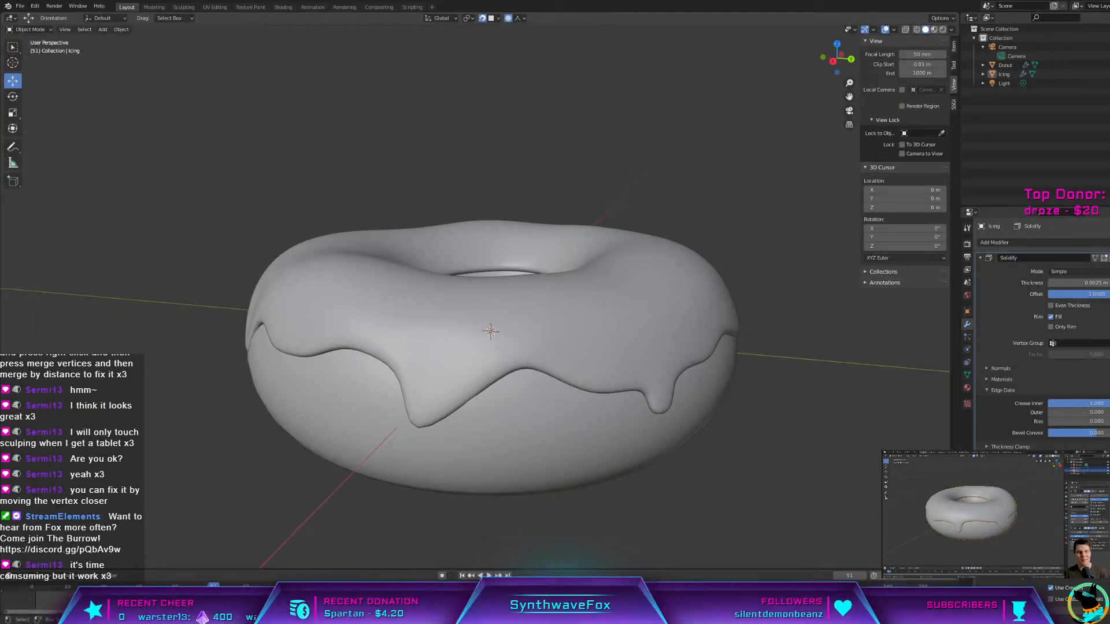
# Step: Select the donut base and examine its Subdivision modifier settings and its shape beneath the icing from the side
pyautogui.click(544, 369)
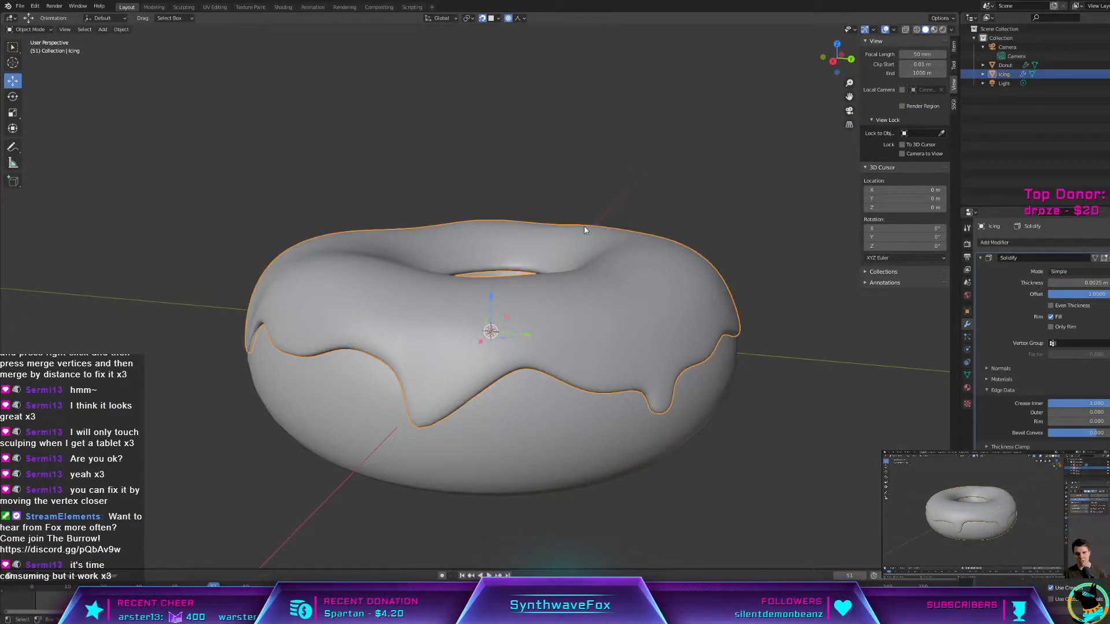
pyautogui.click(589, 203)
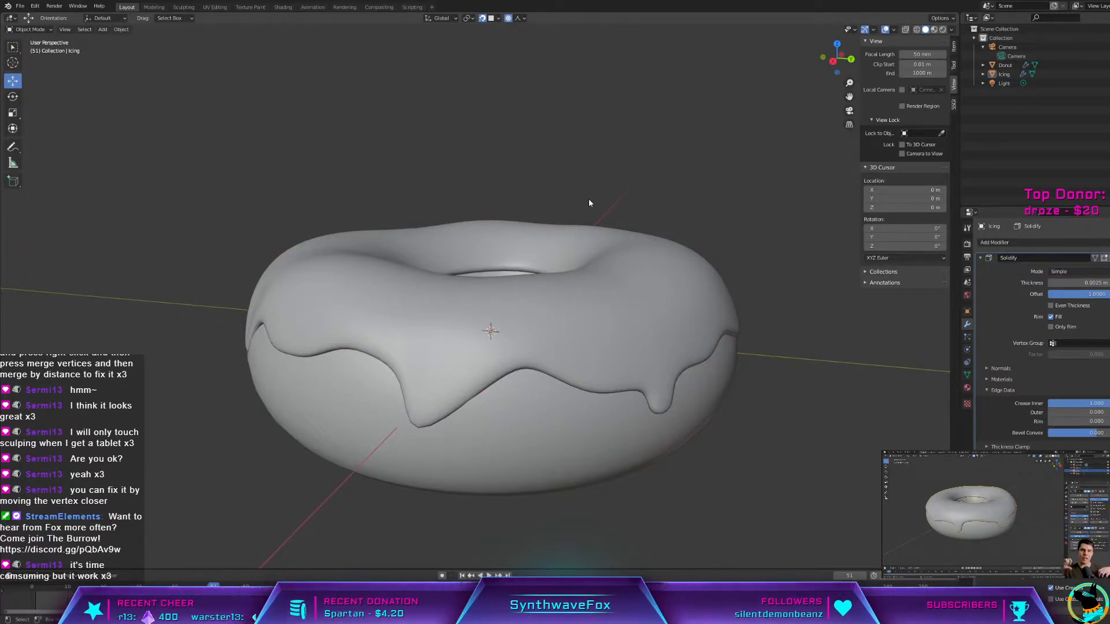
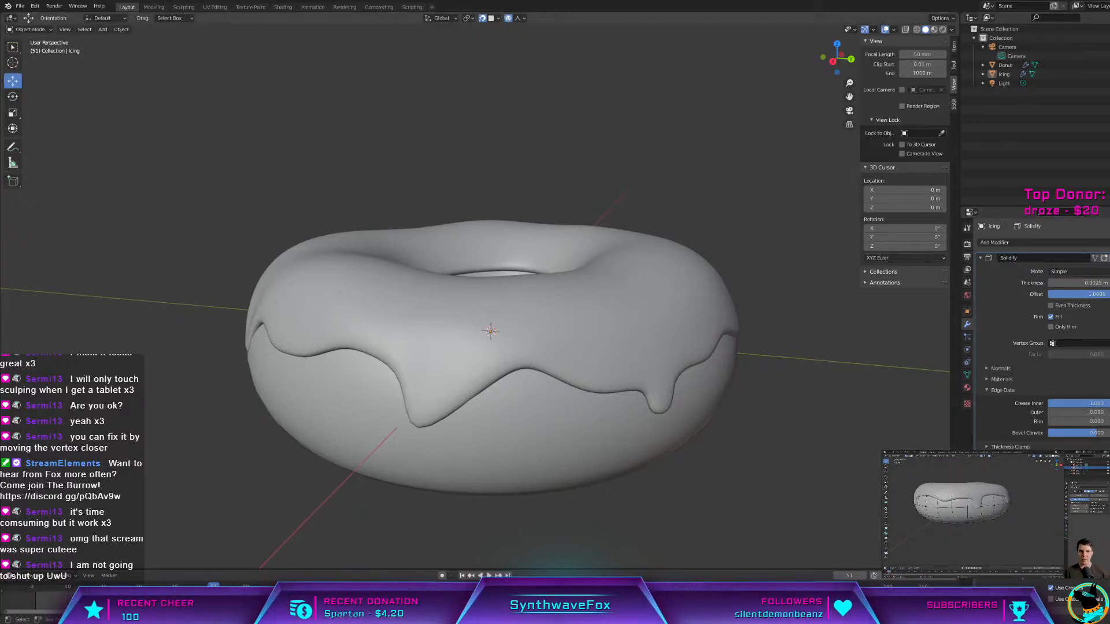
pyautogui.click(643, 335)
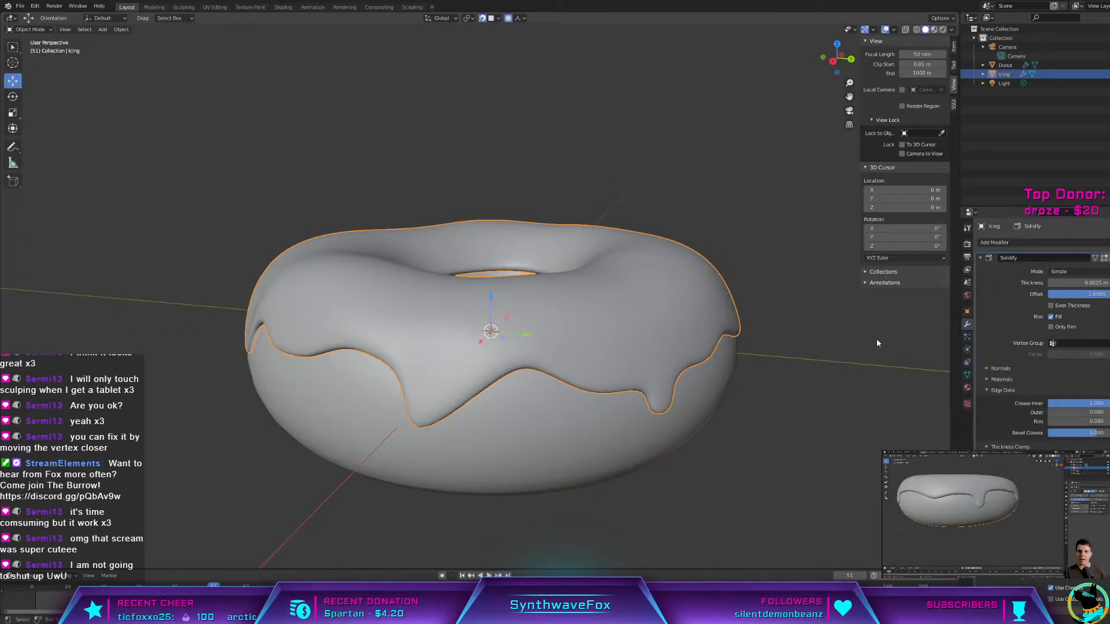
pyautogui.click(613, 463)
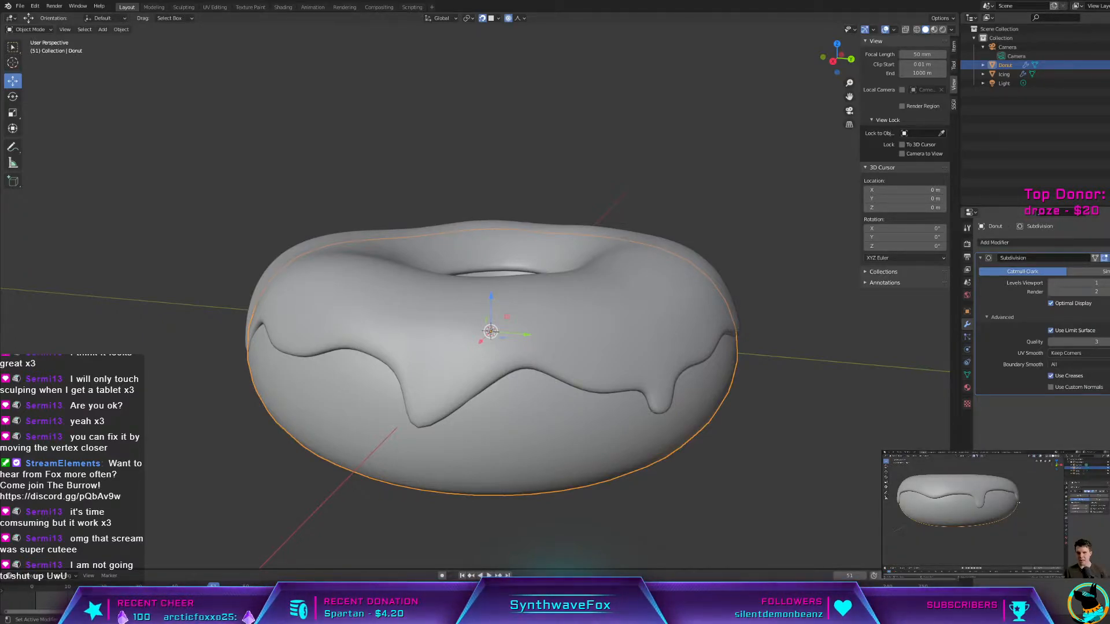
pyautogui.moveTo(832, 521); pyautogui.dragTo(879, 442, button='middle')
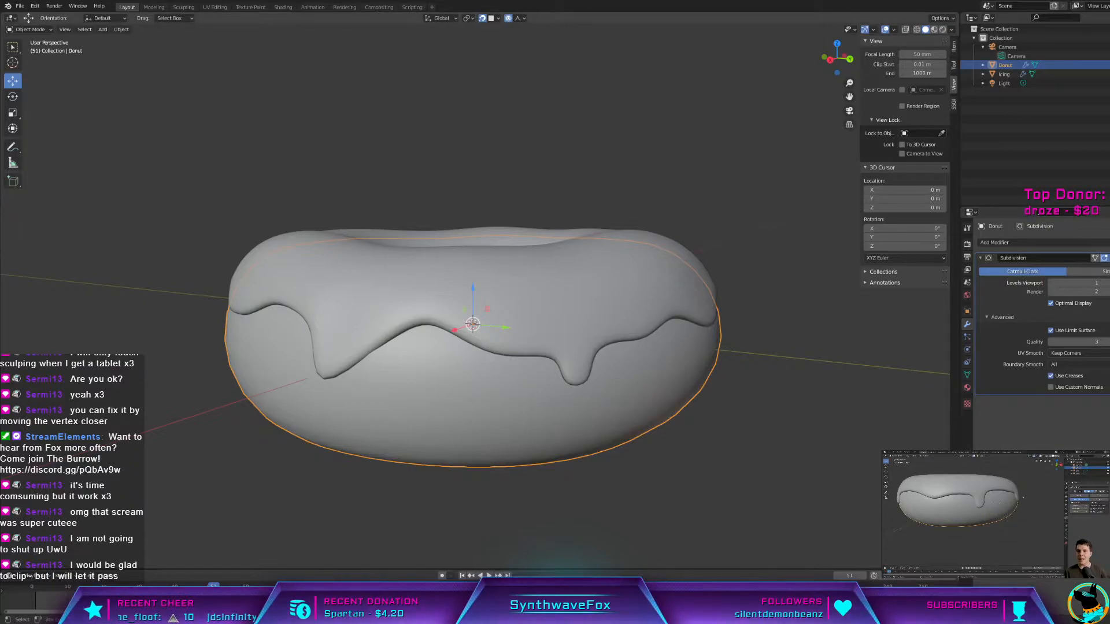
pyautogui.moveTo(774, 406)
pyautogui.mouseDown(button='middle')
pyautogui.moveTo(795, 391)
pyautogui.moveTo(788, 397)
pyautogui.mouseUp(button='middle')
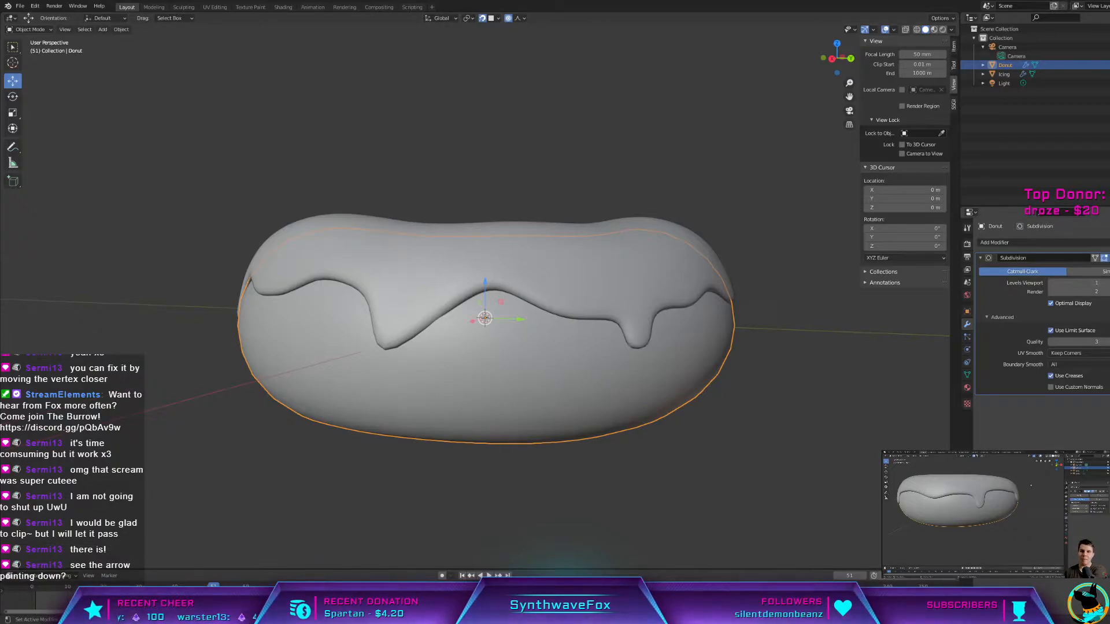
pyautogui.click(1108, 259)
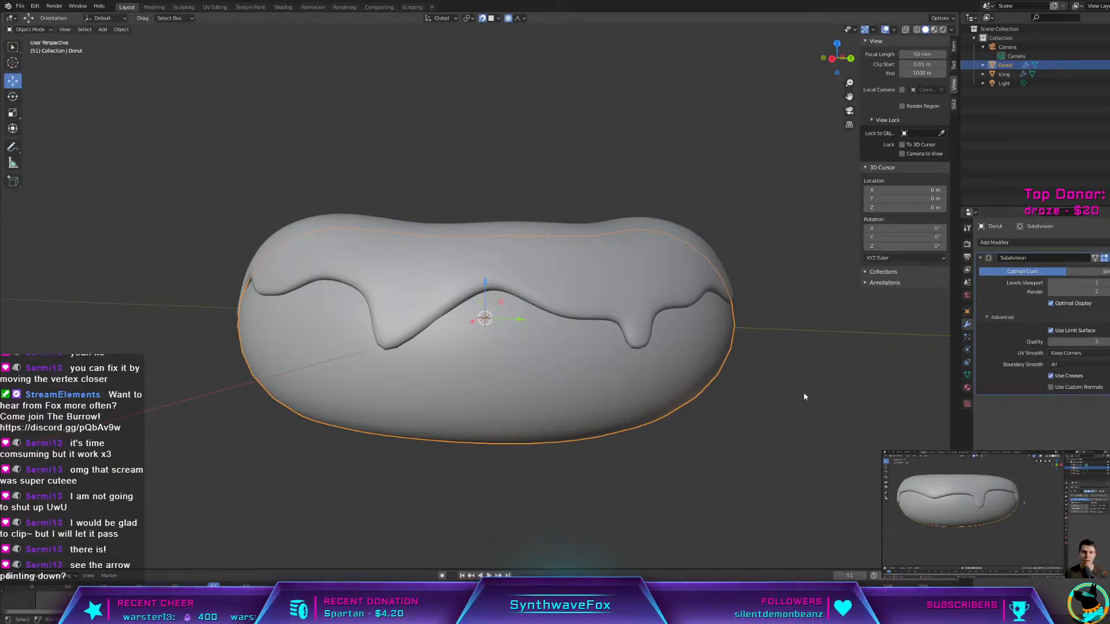
pyautogui.click(777, 415)
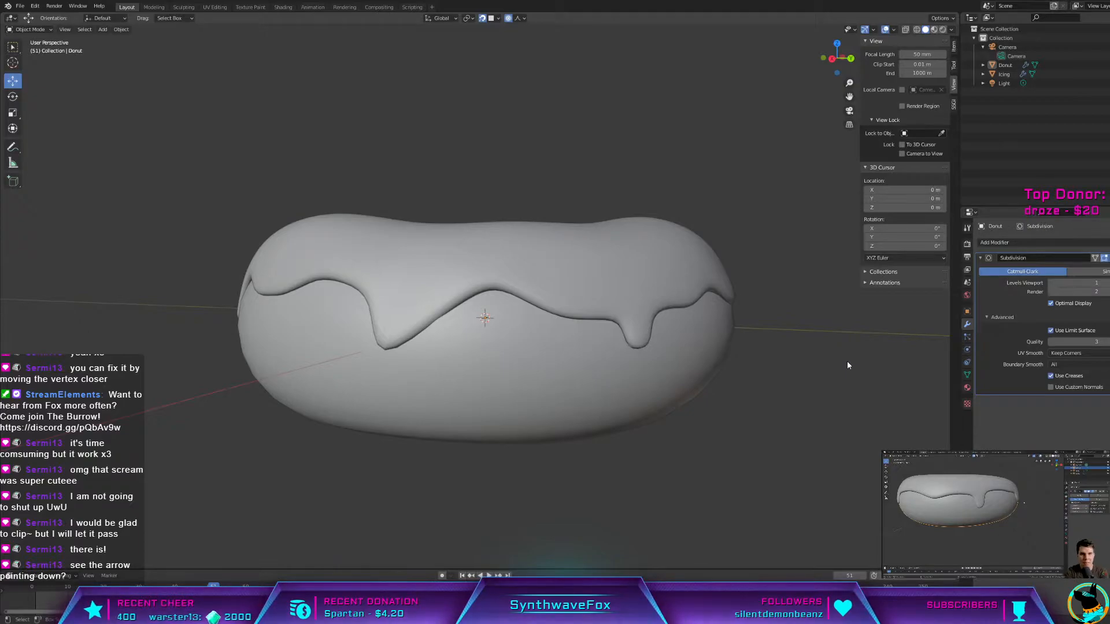
pyautogui.press('x')
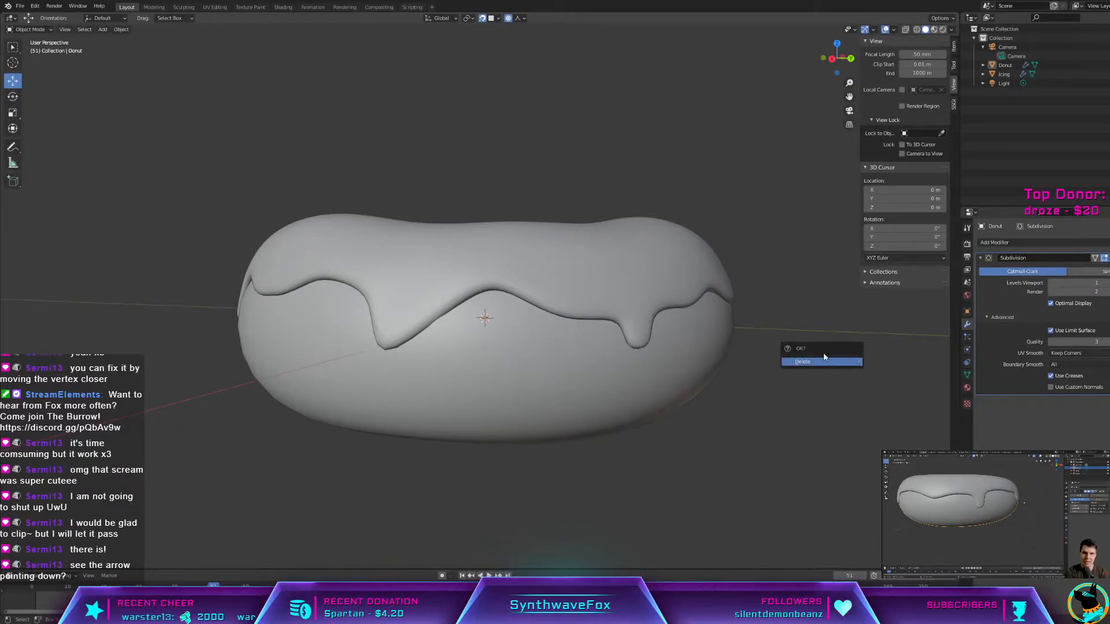
pyautogui.press('x')
pyautogui.click(802, 331)
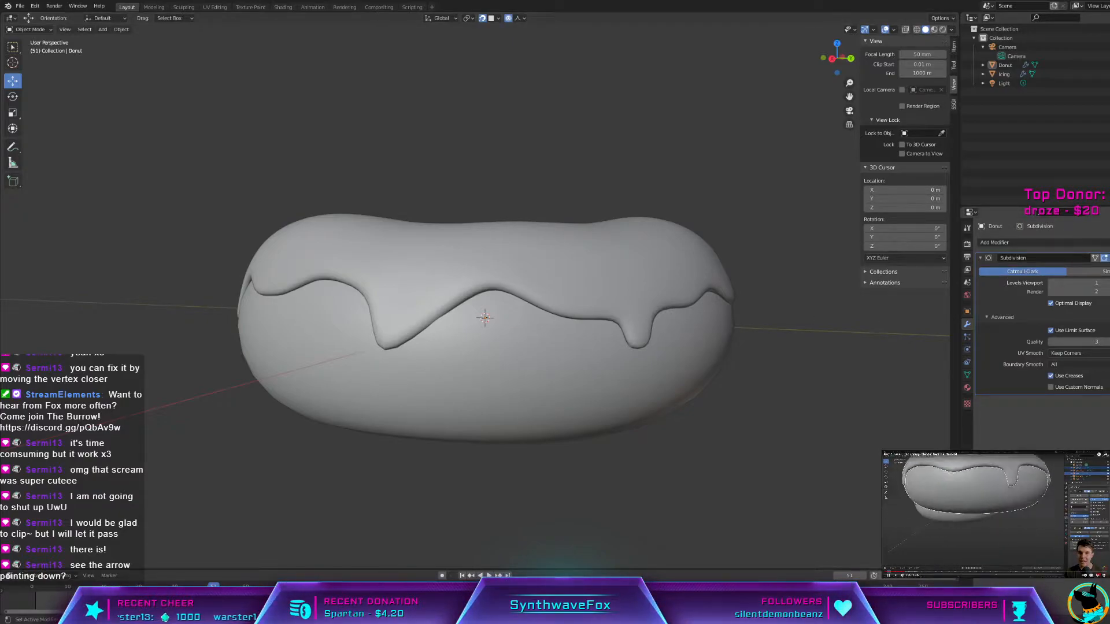
# Step: Select the donut base together with its icing
pyautogui.click(550, 315)
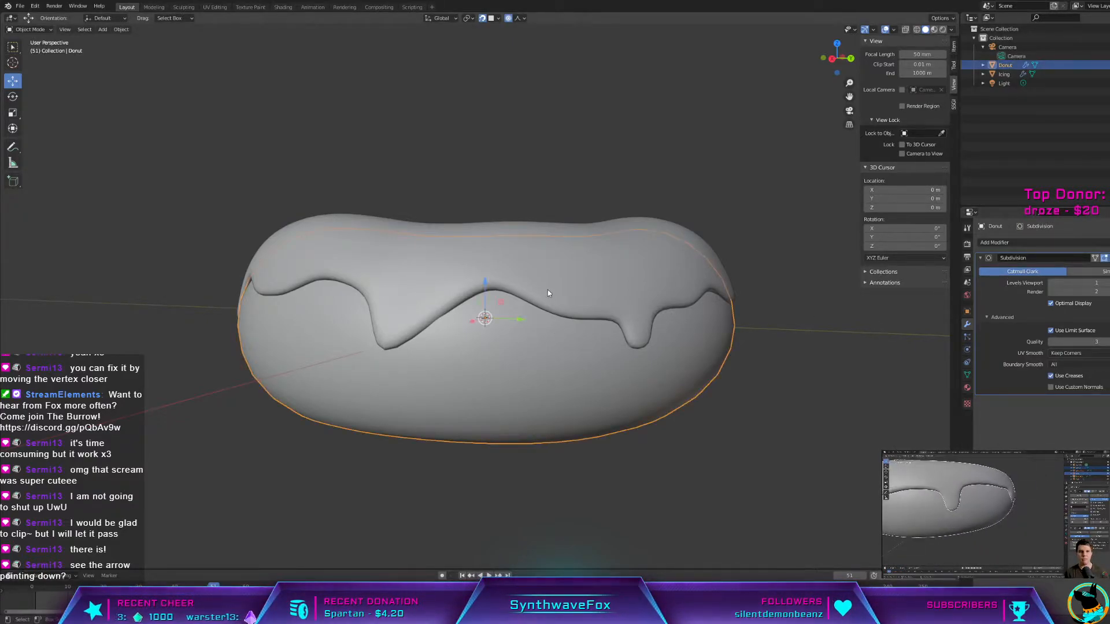
pyautogui.keyDown('shift'); pyautogui.click(553, 287); pyautogui.keyUp('shift')
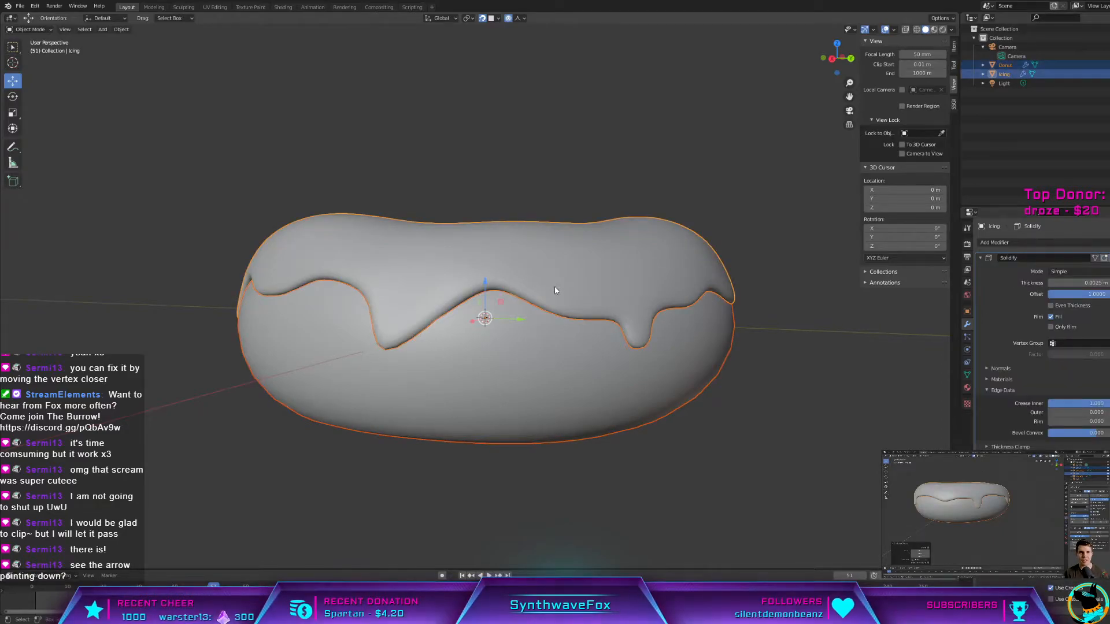
# Step: Duplicate the donut and its icing, cancelling the moves so the copies stay at the original position
pyautogui.hotkey('shift', 'd')
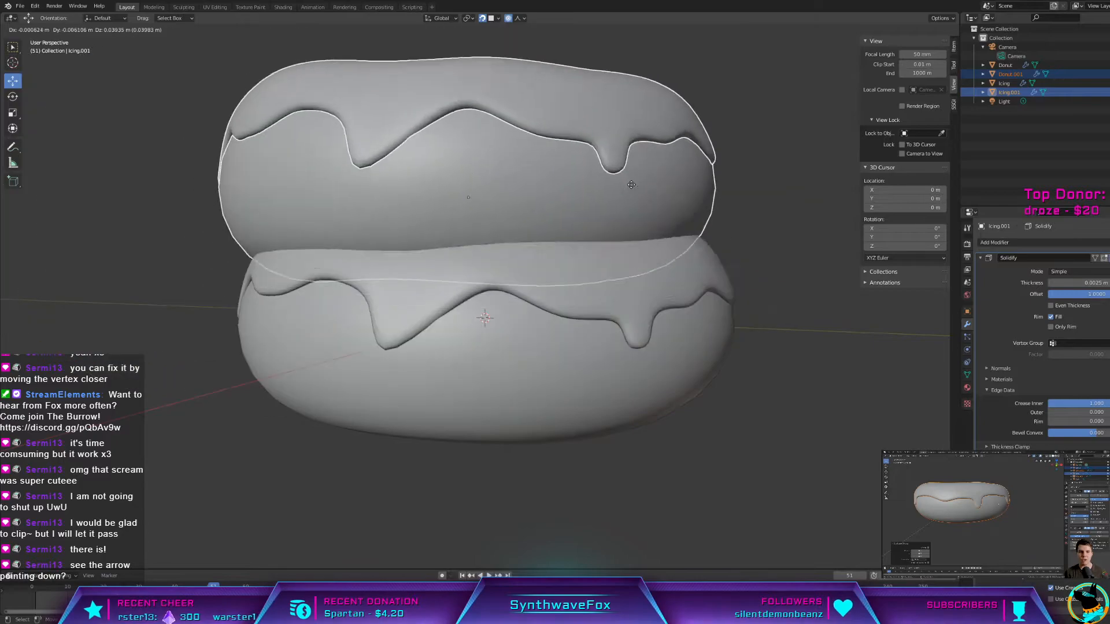
pyautogui.rightClick(478, 549)
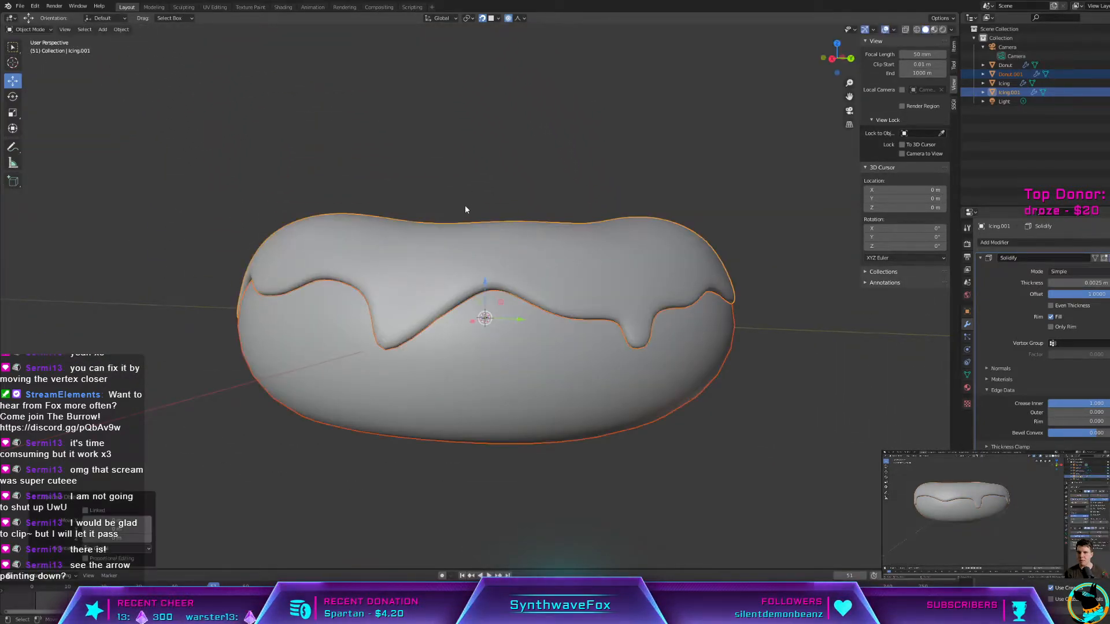
pyautogui.scroll(-9, 563, 262)
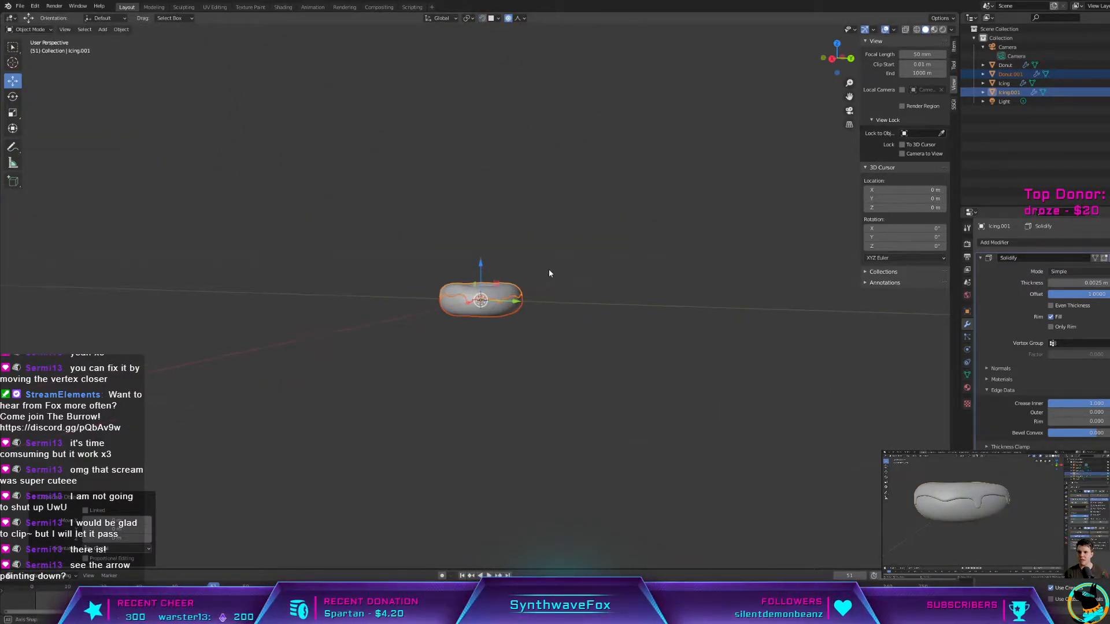
pyautogui.moveTo(549, 269); pyautogui.dragTo(547, 290, button='middle')
pyautogui.press('g')
pyautogui.rightClick(701, 246)
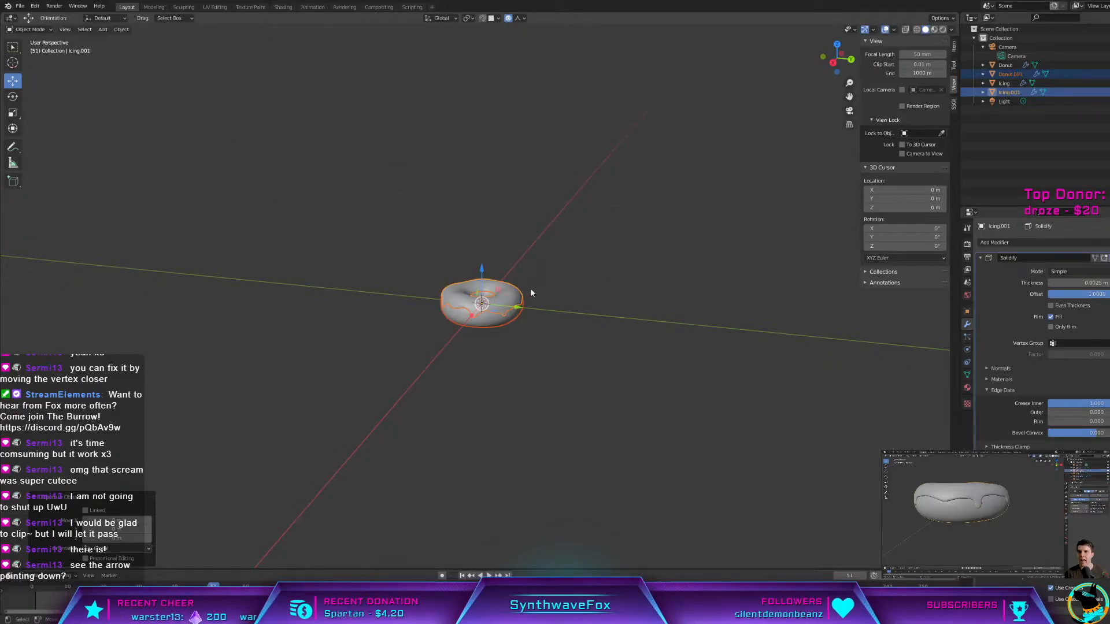
# Step: Select Donut.001 and Icing.001 together and duplicate them again in place
pyautogui.click(1008, 92)
pyautogui.keyDown('ctrl'); pyautogui.click(1006, 74); pyautogui.keyUp('ctrl')
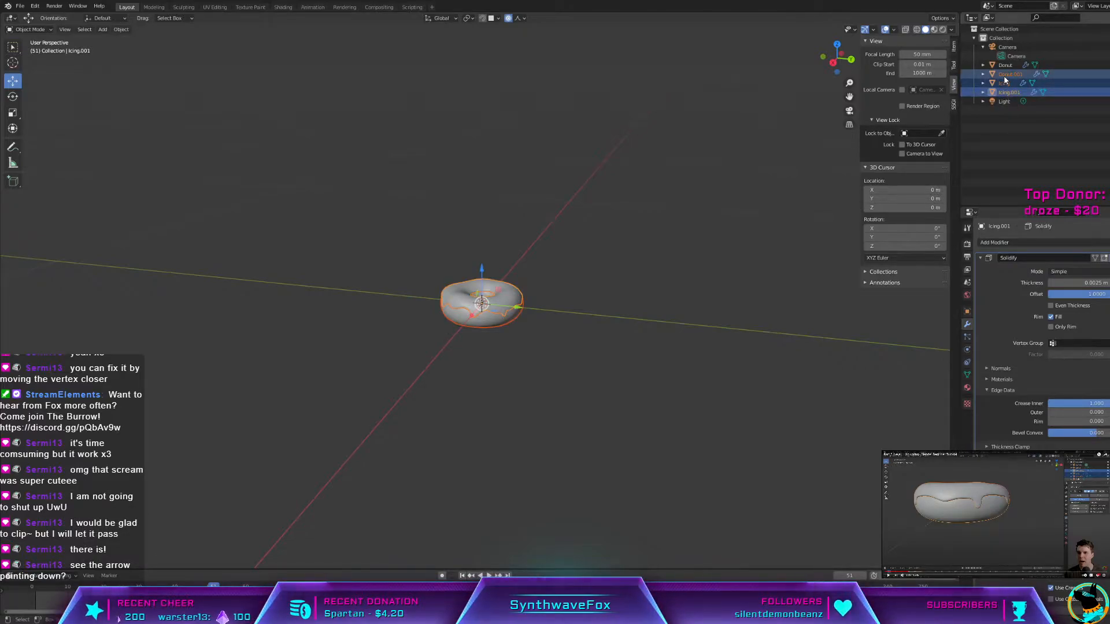
pyautogui.keyDown('ctrl'); pyautogui.click(1004, 84); pyautogui.keyUp('ctrl')
pyautogui.click(999, 111)
pyautogui.click(1007, 93)
pyautogui.keyDown('ctrl'); pyautogui.click(1010, 75); pyautogui.keyUp('ctrl')
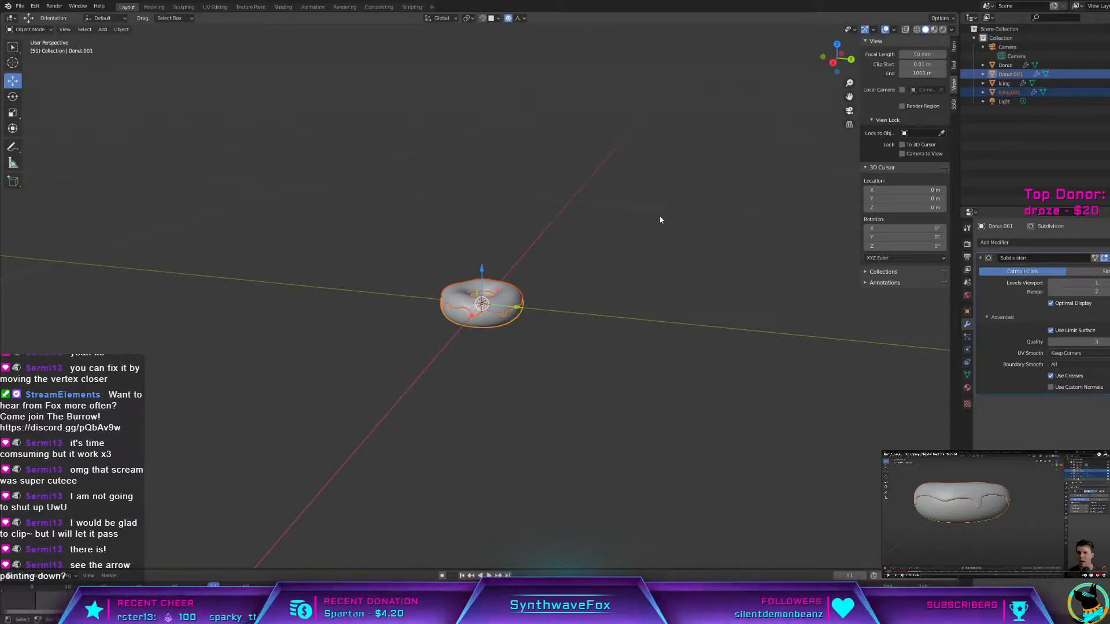
pyautogui.hotkey('shift', 'd')
pyautogui.rightClick(836, 256)
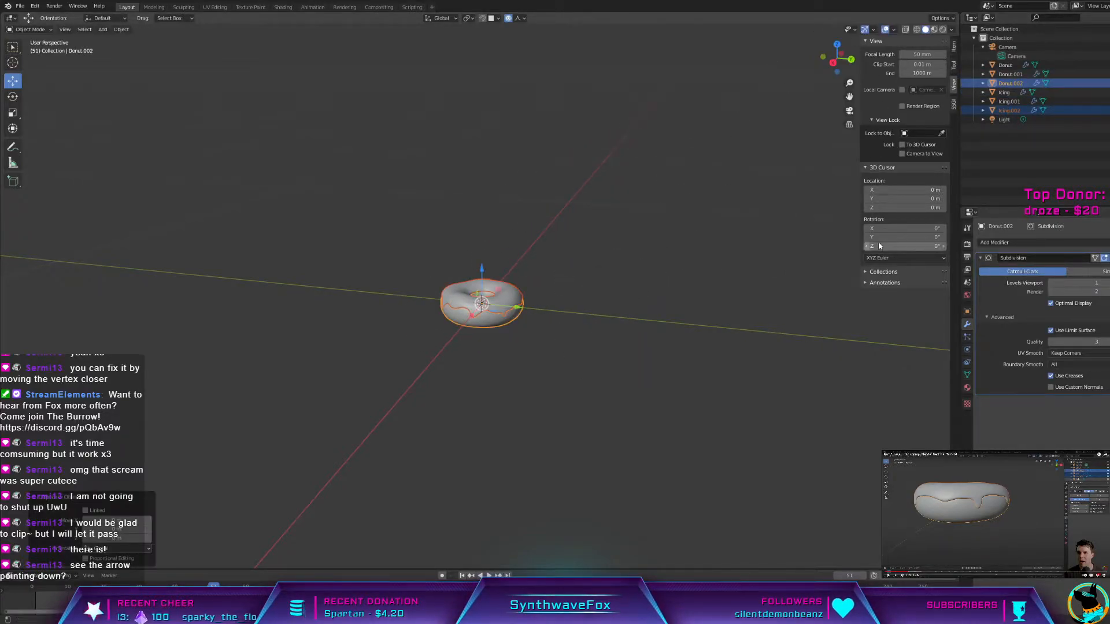
pyautogui.press('g')
pyautogui.rightClick(638, 292)
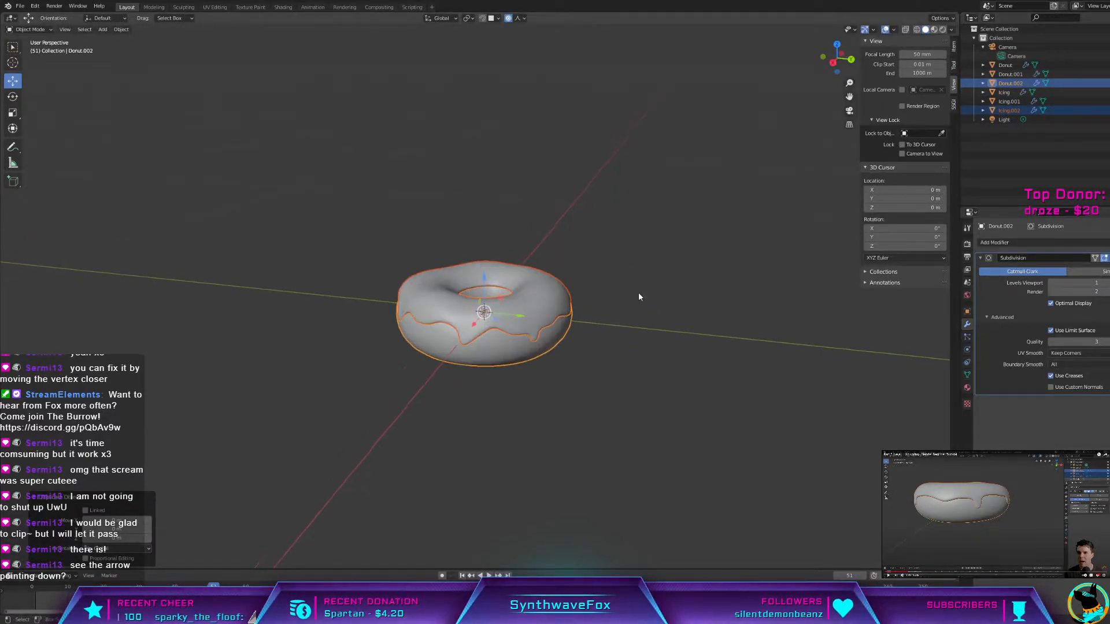
# Step: Undo the in-place duplications back to the original donut and icing, both selected
pyautogui.hotkey('ctrl', 'z')
pyautogui.hotkey('ctrl', 'z')
pyautogui.hotkey('ctrl', 'z')
pyautogui.hotkey('ctrl', 'shift', 'z')
pyautogui.hotkey('ctrl', 'z')
pyautogui.hotkey('ctrl', 'z')
pyautogui.hotkey('ctrl', 'shift', 'z')
pyautogui.hotkey('ctrl', 'shift', 'z')
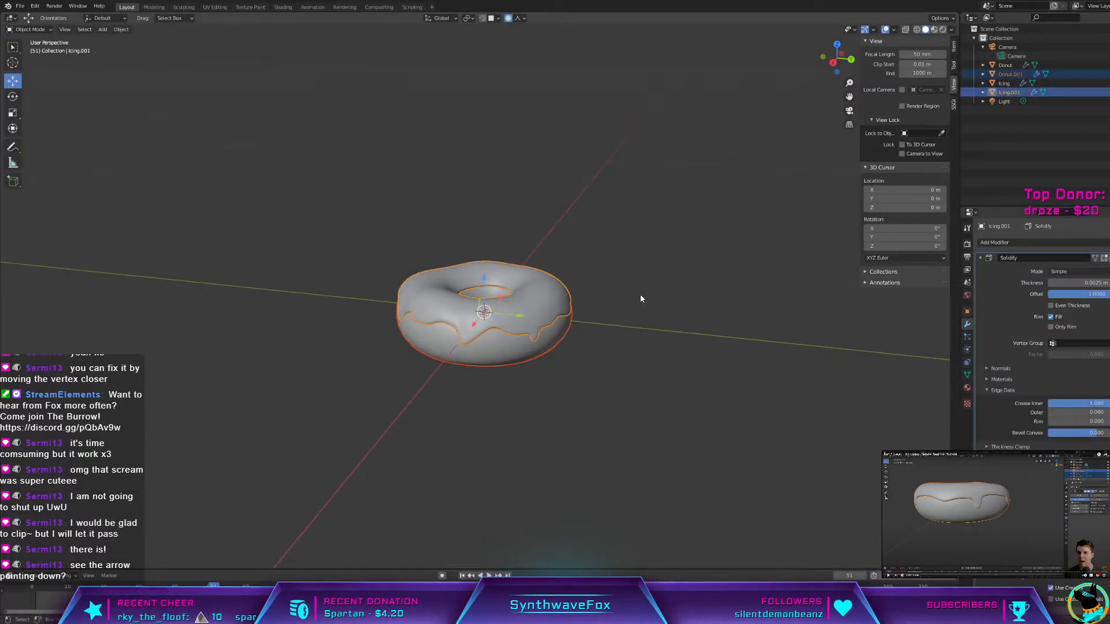
pyautogui.hotkey('ctrl', 'z')
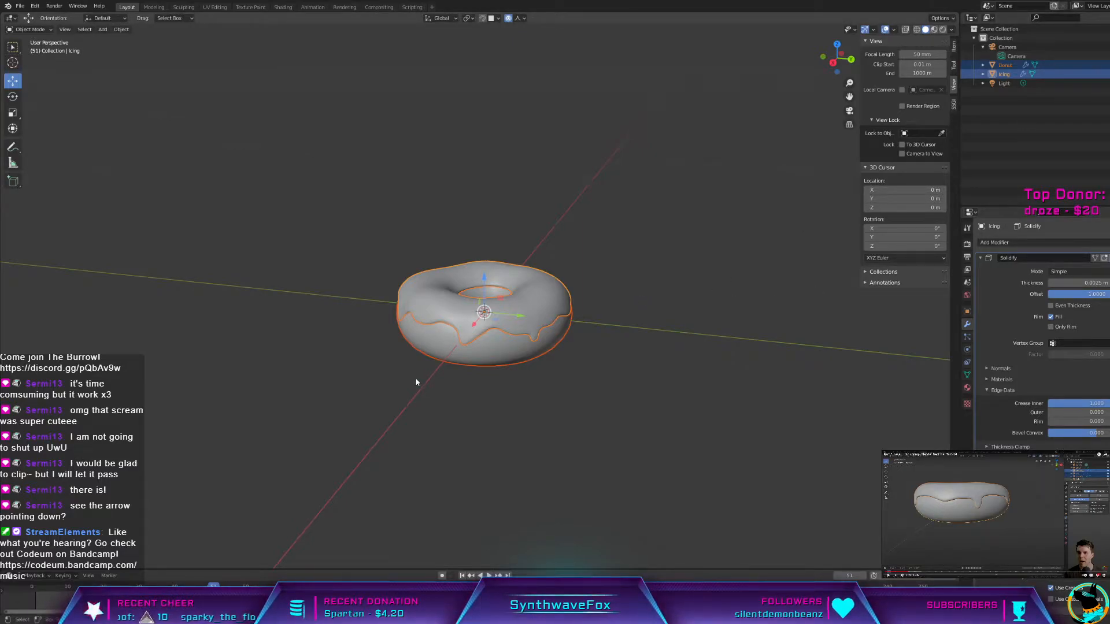
# Step: Duplicate the selected donut and icing and place the copies well apart from the original
pyautogui.hotkey('shift', 'd')
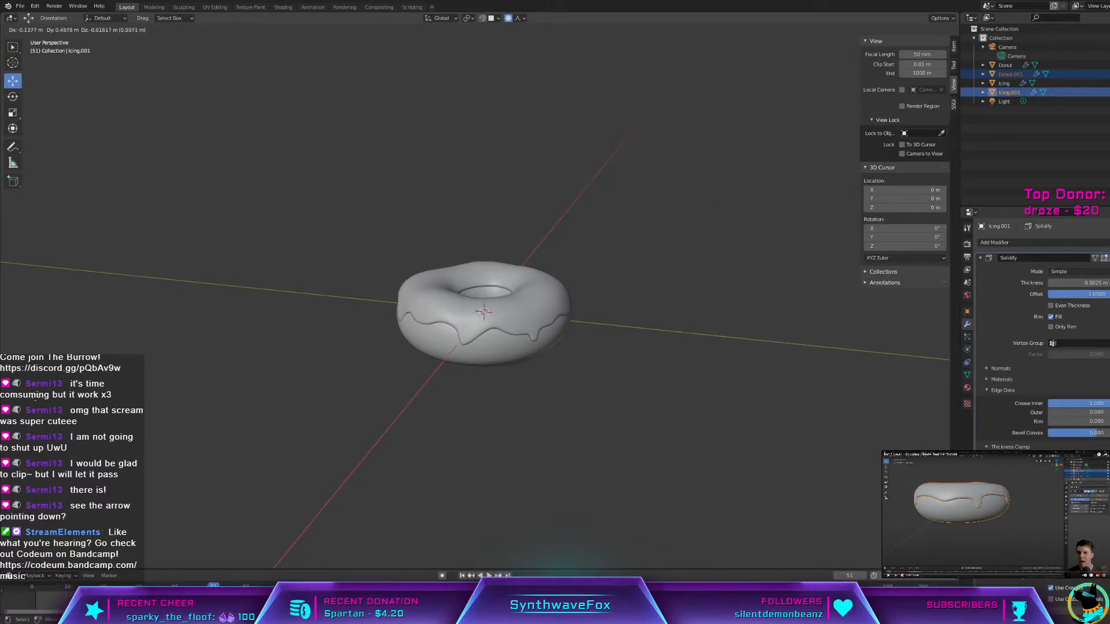
pyautogui.click(570, 433)
pyautogui.scroll(-5, 571, 434)
pyautogui.moveTo(572, 437); pyautogui.dragTo(524, 426, button='middle')
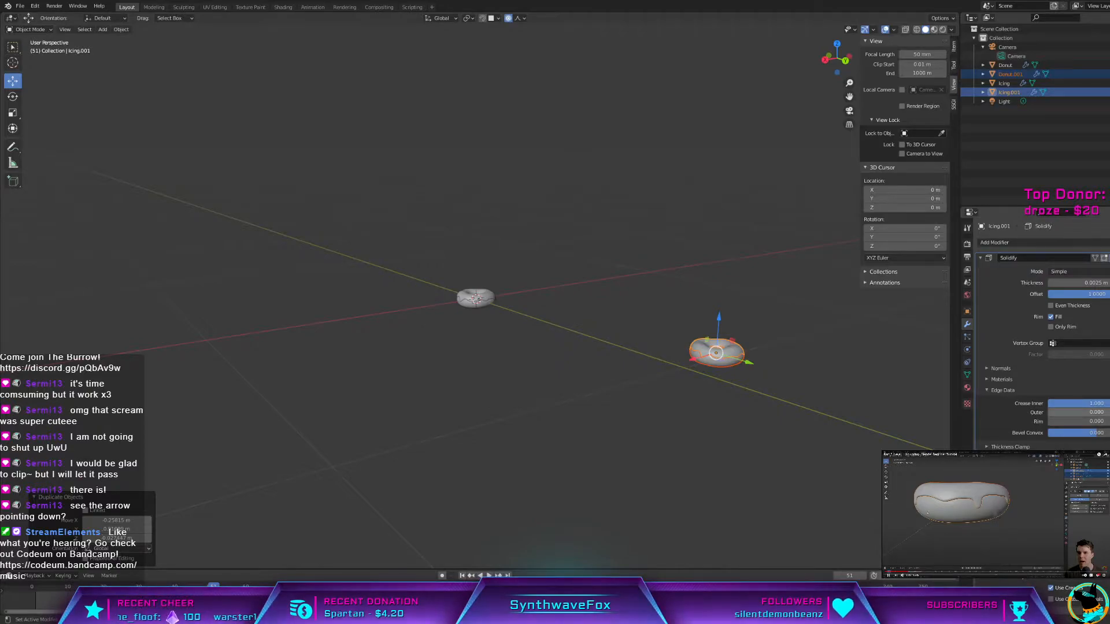
pyautogui.scroll(5, 536, 401)
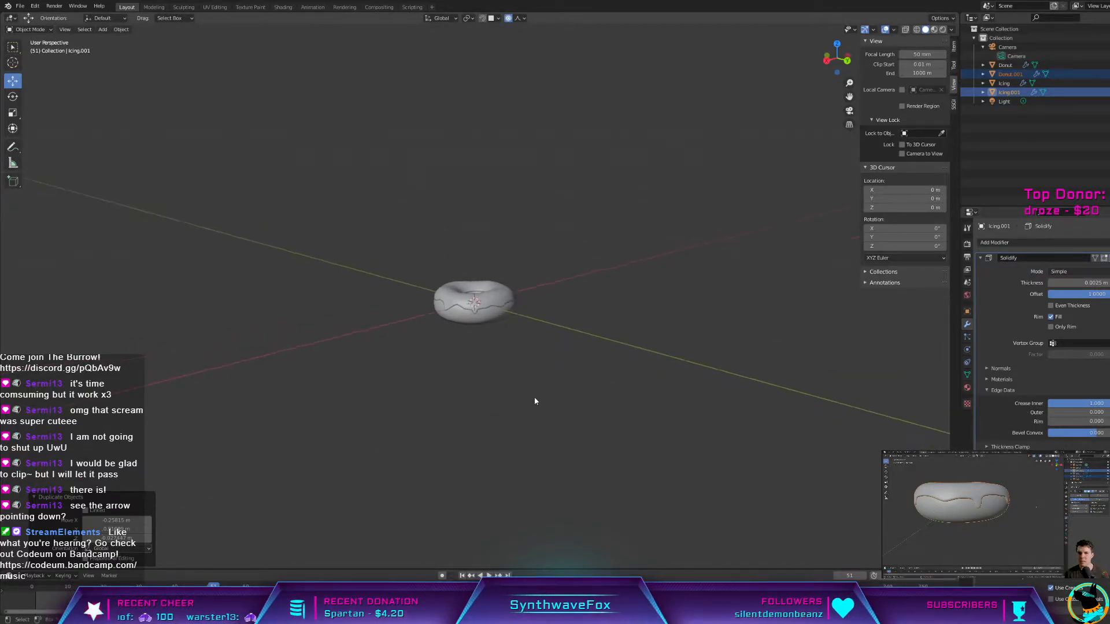
pyautogui.scroll(-4, 533, 399)
pyautogui.moveTo(531, 398); pyautogui.dragTo(507, 391, button='middle')
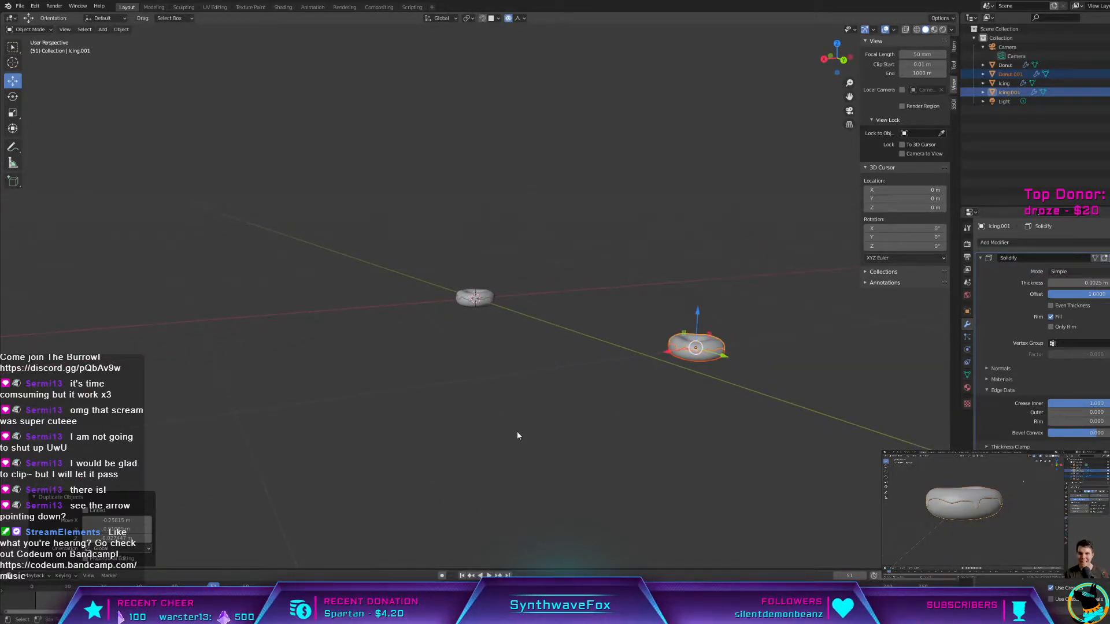
# Step: Move the duplicated donut and icing into a new collection named Collection 2
pyautogui.moveTo(685, 386); pyautogui.dragTo(754, 390, button='middle')
pyautogui.press('m')
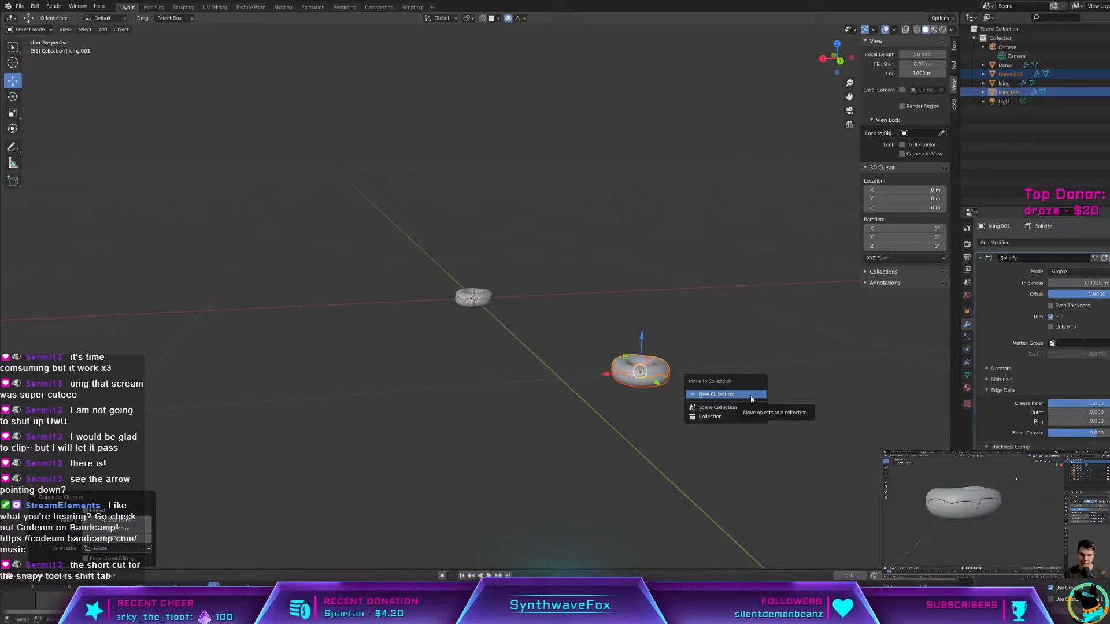
pyautogui.click(751, 399)
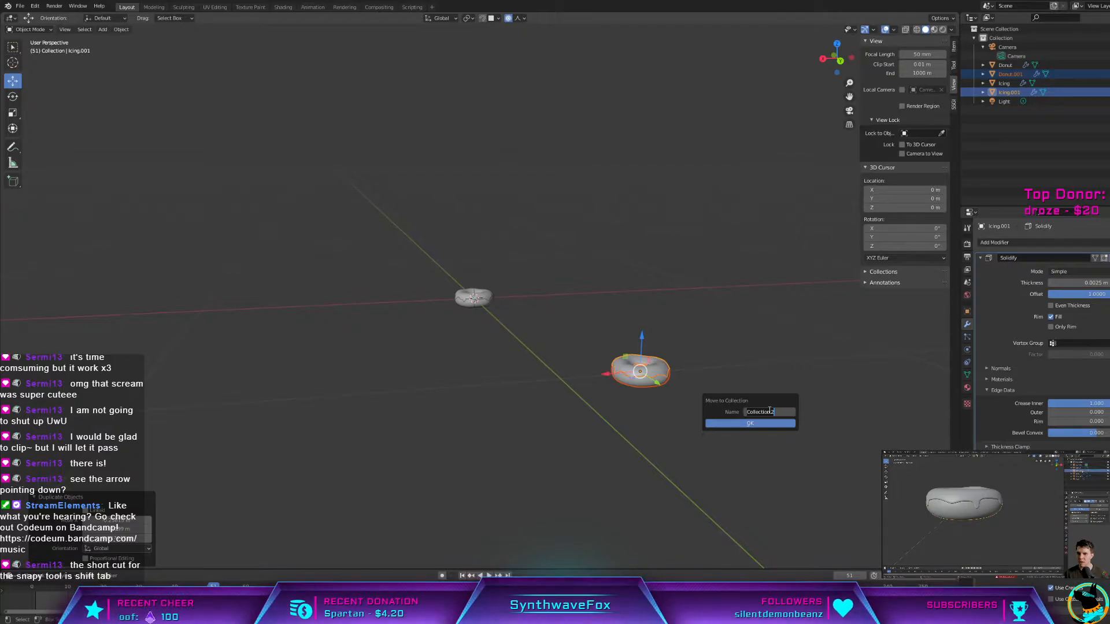
pyautogui.click(909, 409)
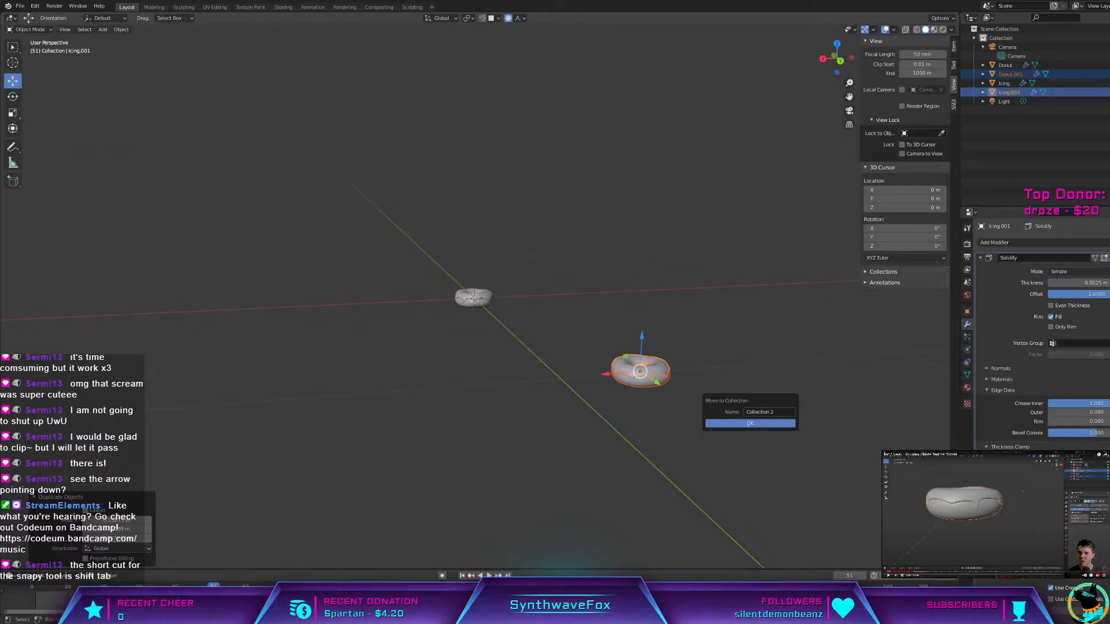
pyautogui.click(762, 424)
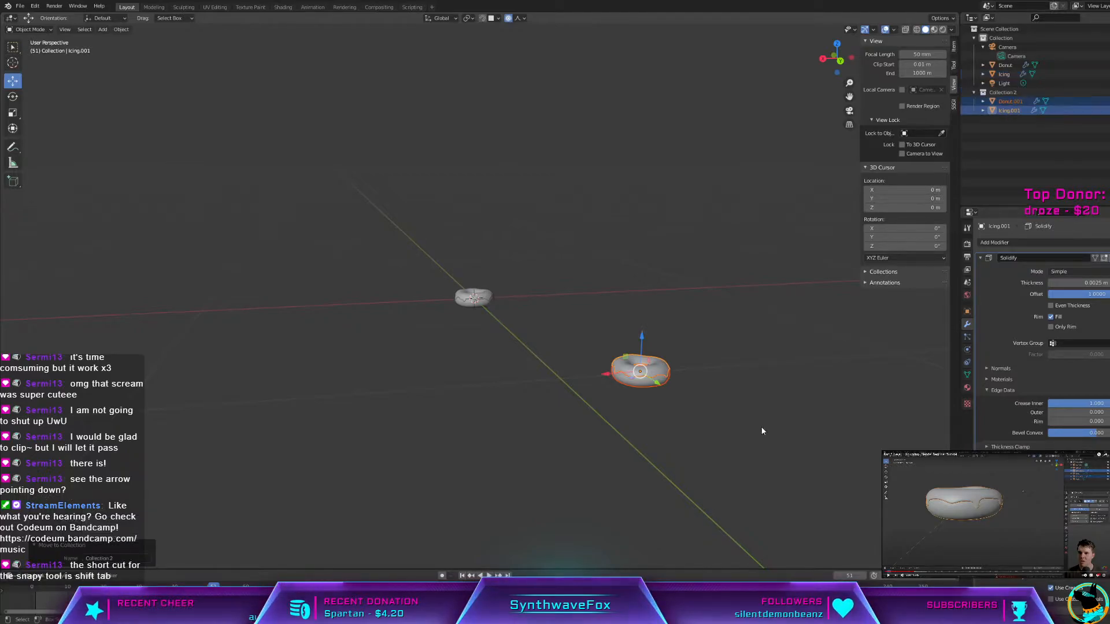
# Step: Delete Collection 2 while keeping the duplicated donut and icing in the scene
pyautogui.click(1009, 94)
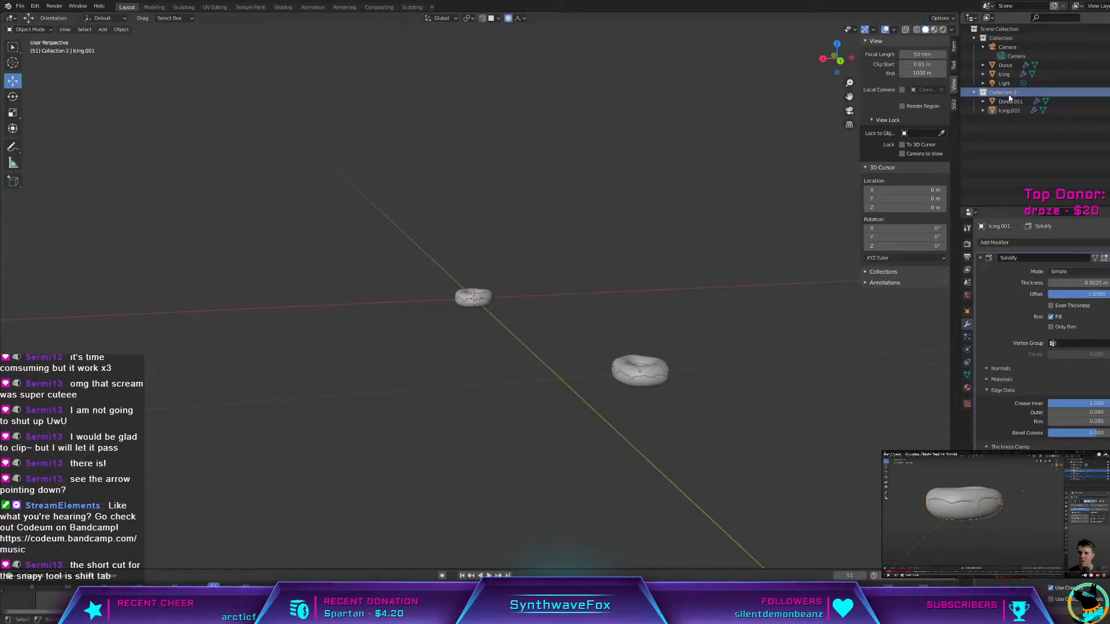
pyautogui.press('Delete')
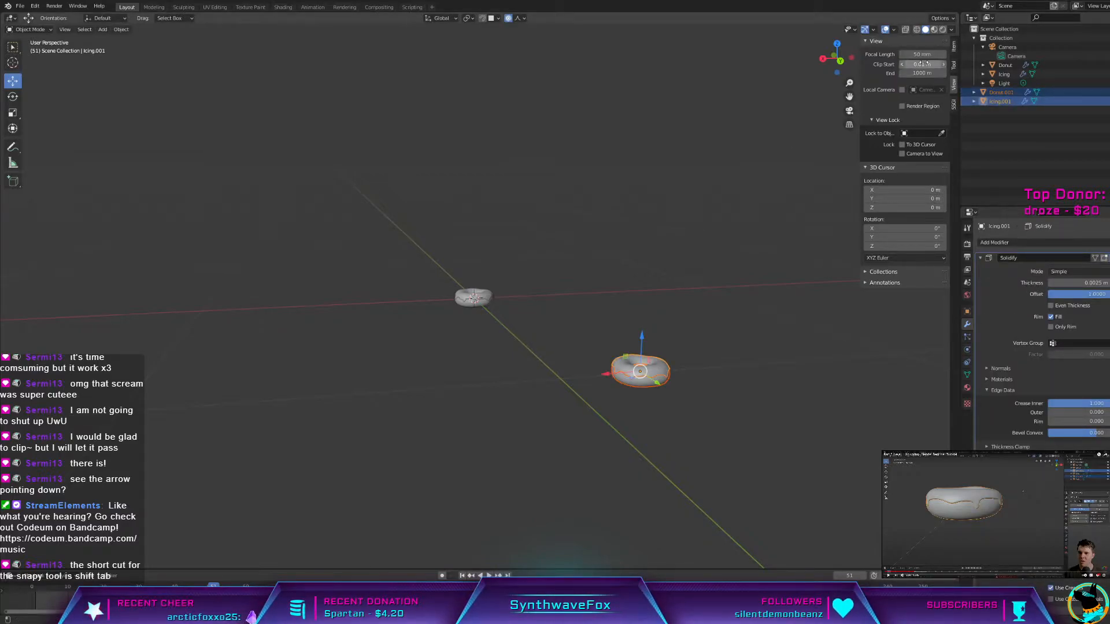
pyautogui.press('Escape')
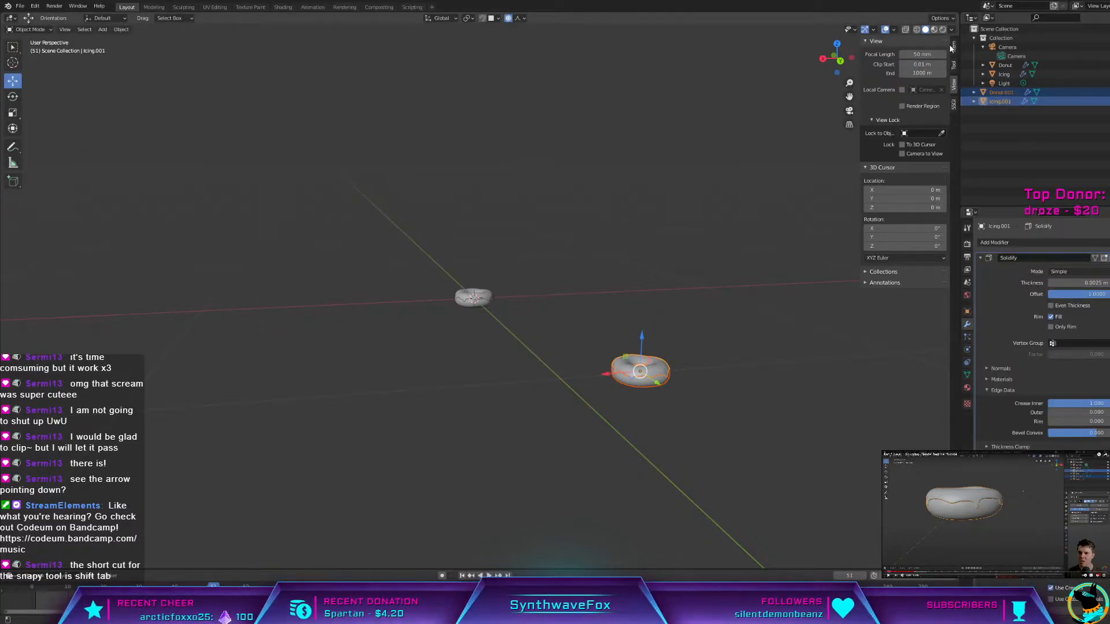
# Step: Try setting the duplicated icing's X and Y location to 0 m, and undo the changes
pyautogui.click(954, 46)
pyautogui.click(896, 63)
pyautogui.write('0')
pyautogui.press('Tab')
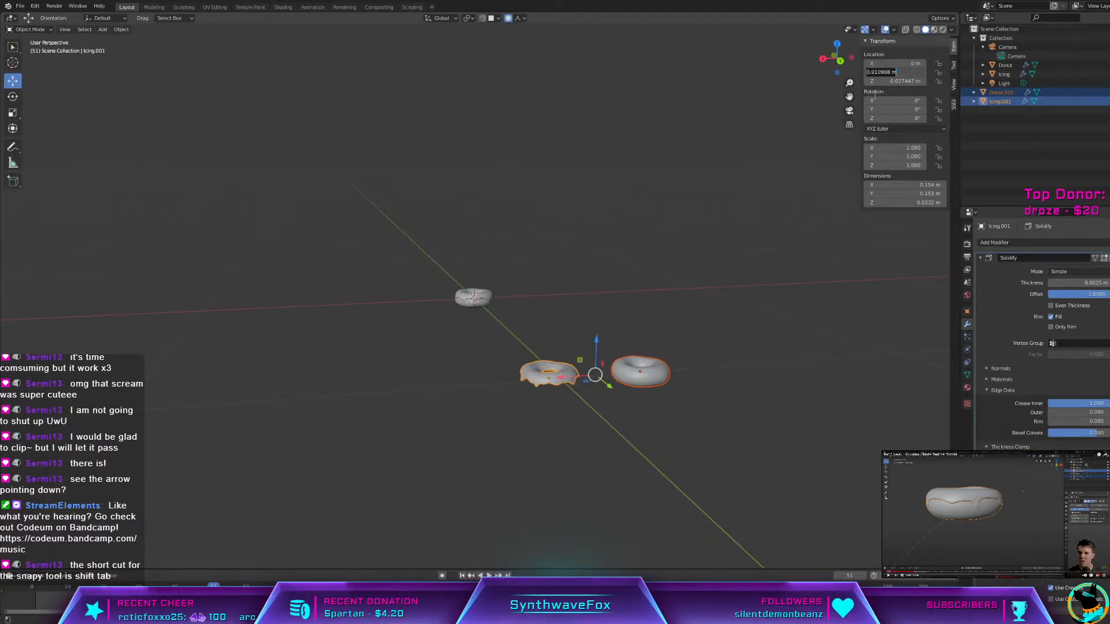
pyautogui.write('0')
pyautogui.press('Tab')
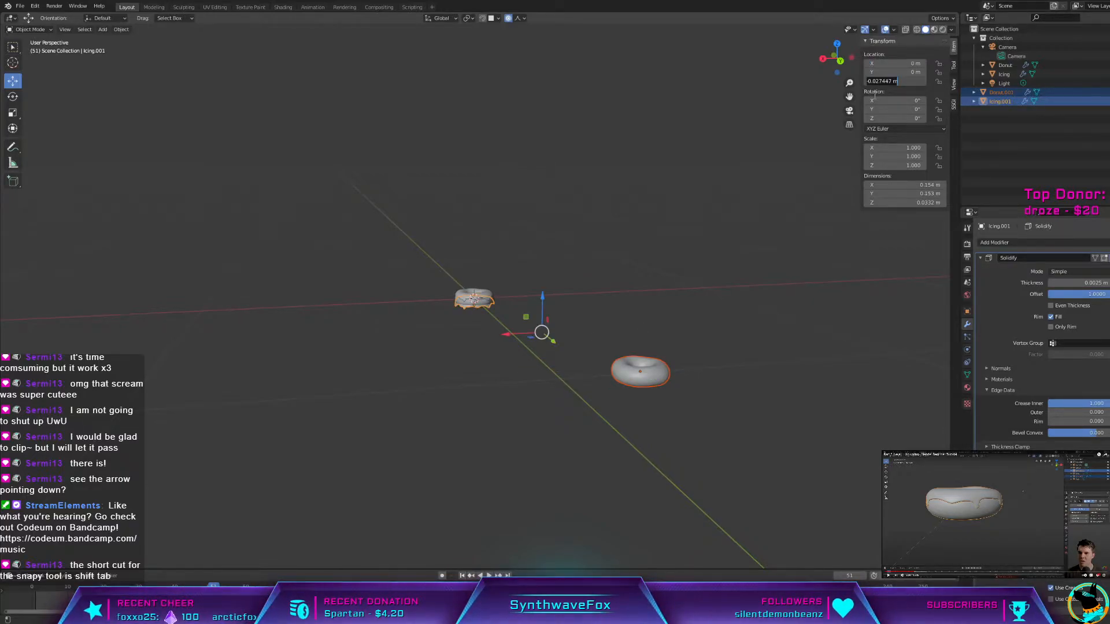
pyautogui.press('Return')
pyautogui.click(764, 214)
pyautogui.hotkey('ctrl', 'z')
pyautogui.hotkey('ctrl', 'z')
# Step: Move the duplicated donut and icing together in the YZ plane to about Y 0.03 m and Z 0.045 m
pyautogui.click(618, 369)
pyautogui.keyDown('shift'); pyautogui.click(636, 383); pyautogui.keyUp('shift')
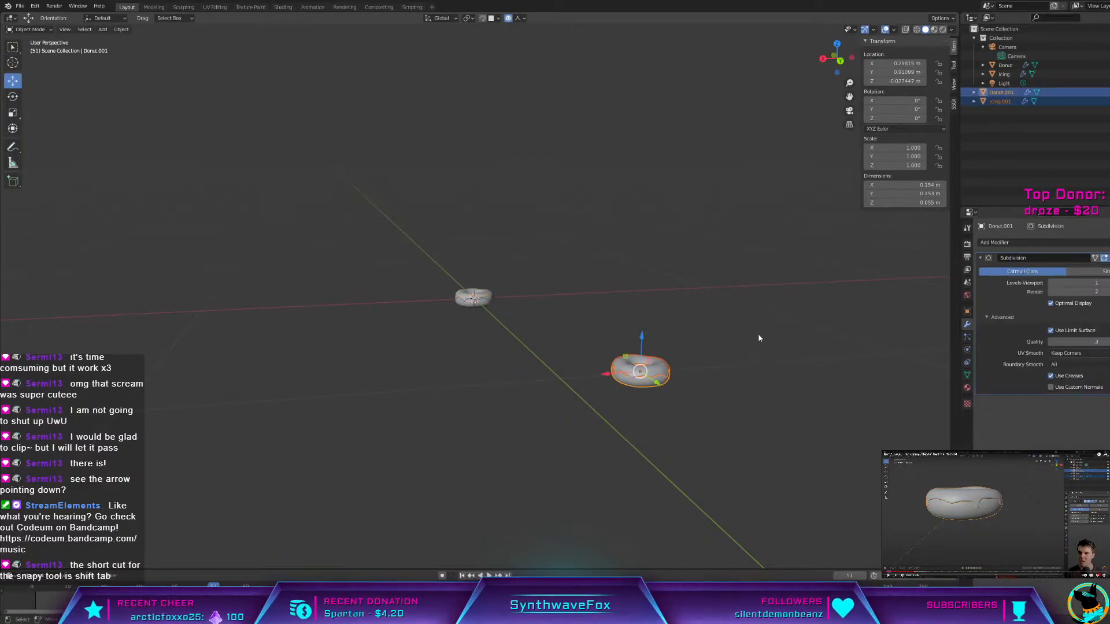
pyautogui.rightClick(717, 352)
pyautogui.click(717, 351)
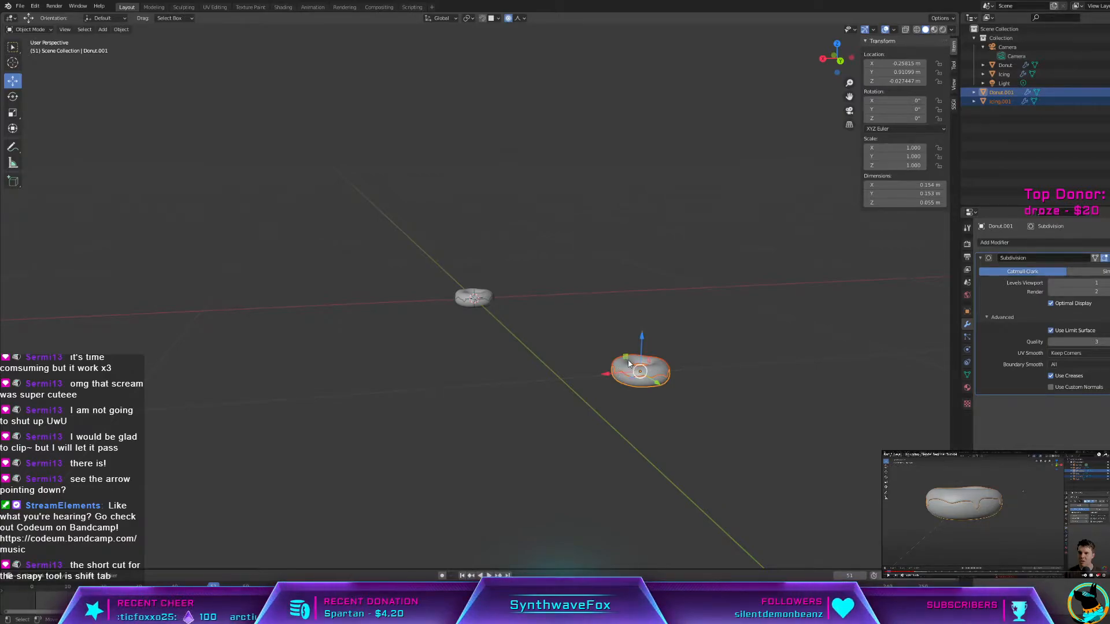
pyautogui.press('g')
pyautogui.hotkey('shift', 'x')
pyautogui.click(553, 286)
pyautogui.moveTo(552, 286); pyautogui.dragTo(691, 329, button='middle')
pyautogui.scroll(5, 544, 313)
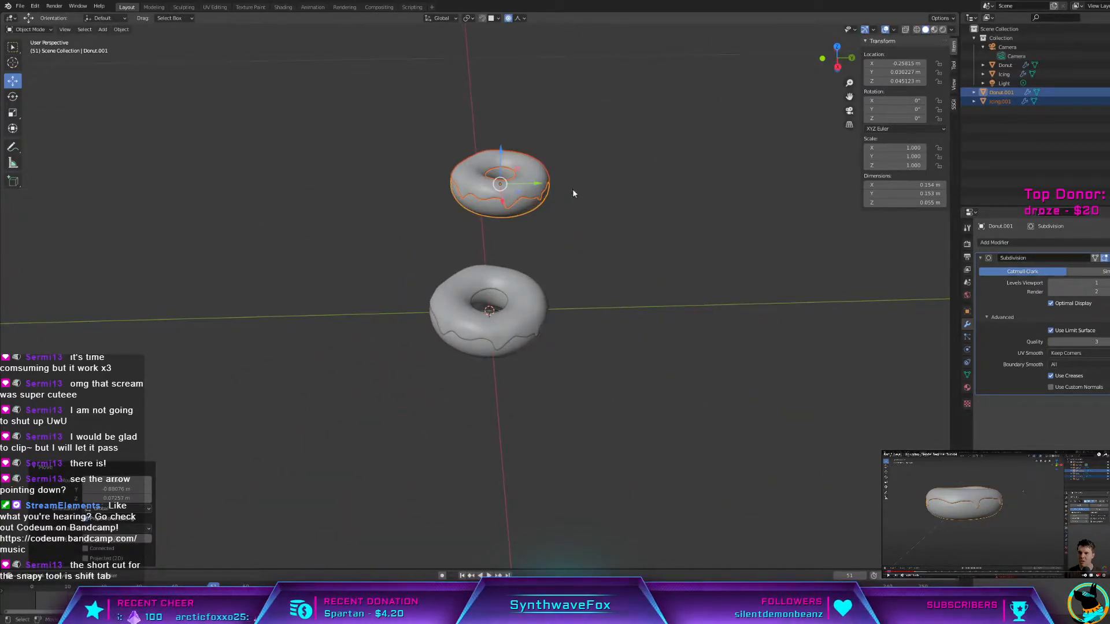
# Step: Move the duplicated donut and icing into a new collection named Backups and exclude that collection from the view layer
pyautogui.press('m')
pyautogui.click(558, 202)
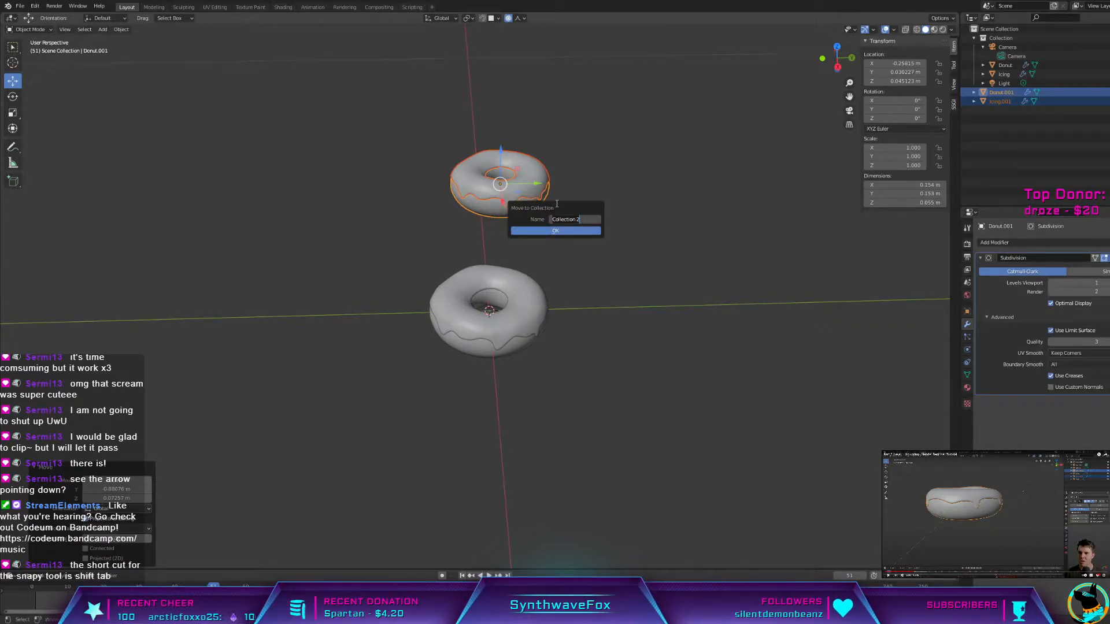
pyautogui.write('Back')
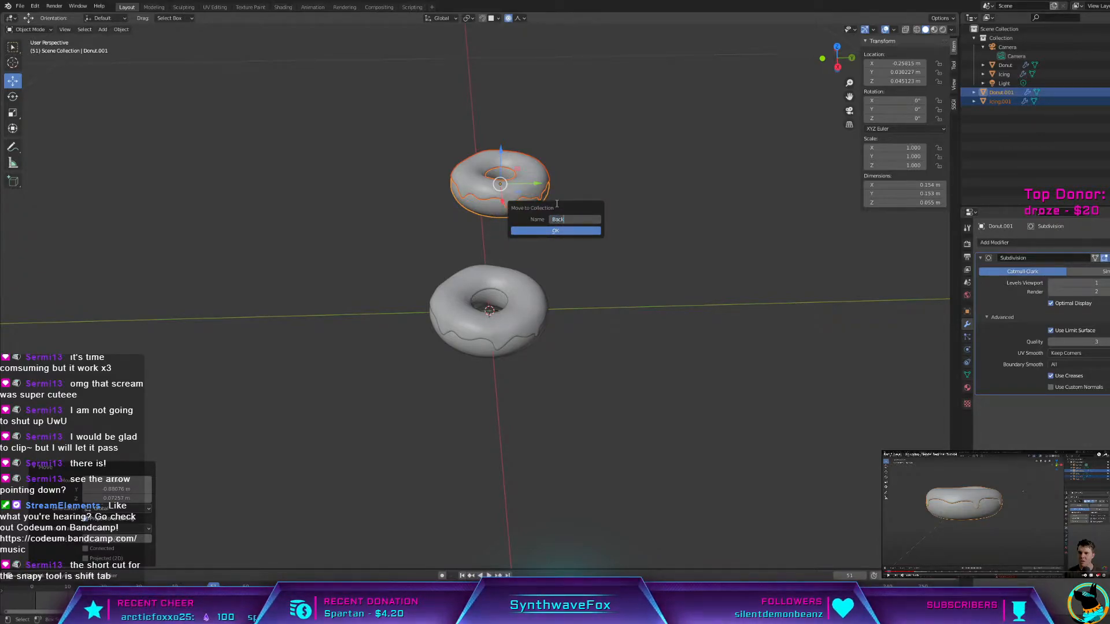
pyautogui.write('ups')
pyautogui.click(542, 232)
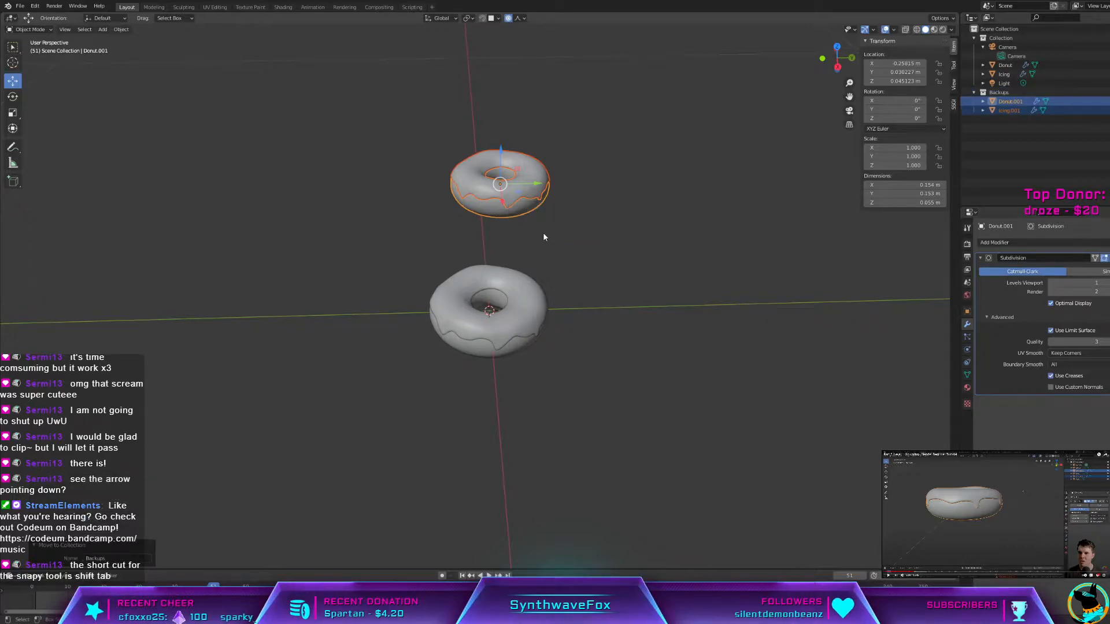
pyautogui.click(1108, 92)
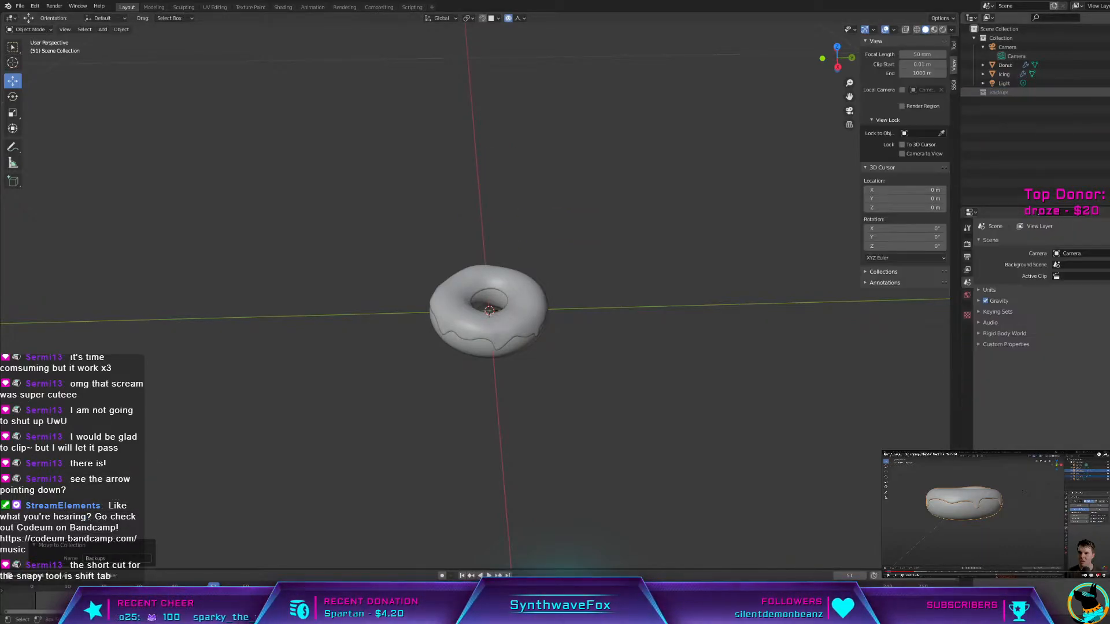
# Step: Examine the original donut's icing from above and from the side, leaving nothing selected
pyautogui.moveTo(536, 342); pyautogui.dragTo(527, 328, button='middle')
pyautogui.scroll(4, 527, 332)
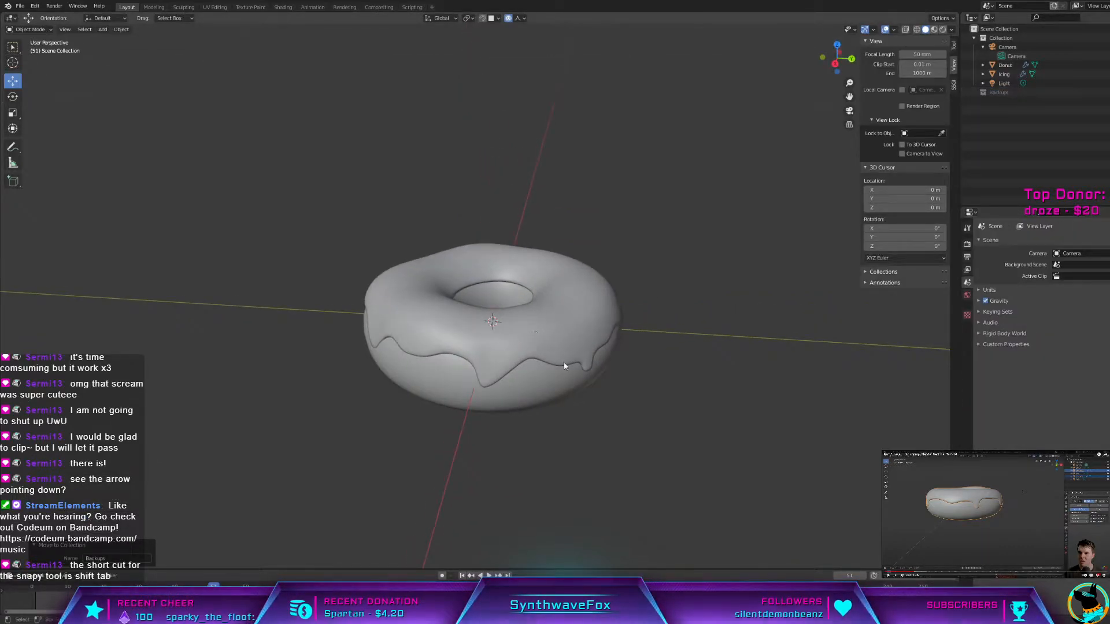
pyautogui.click(570, 358)
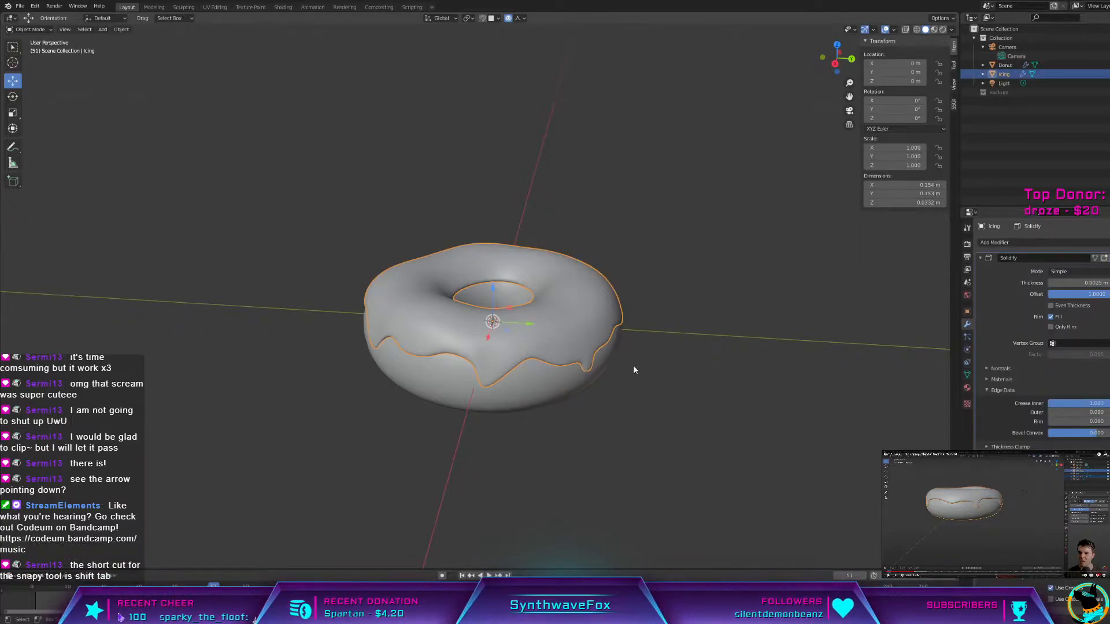
pyautogui.click(497, 460)
pyautogui.moveTo(534, 461); pyautogui.dragTo(521, 447, button='middle')
pyautogui.scroll(1, 523, 447)
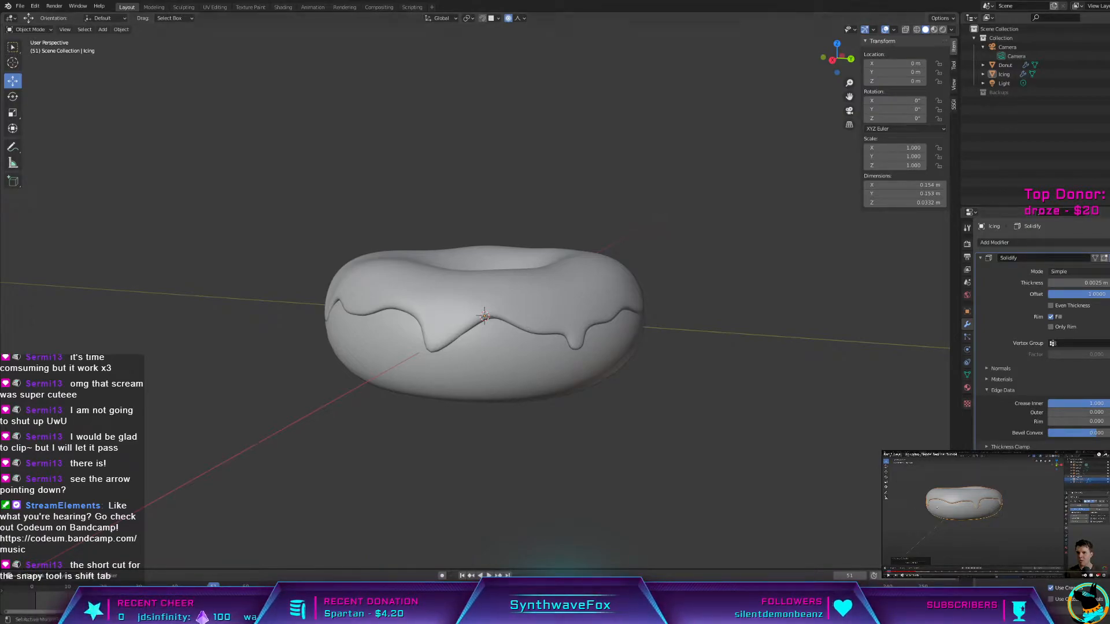
# Step: Rename the donut object as Donut_original and the icing object as Icing_original
pyautogui.click(574, 388)
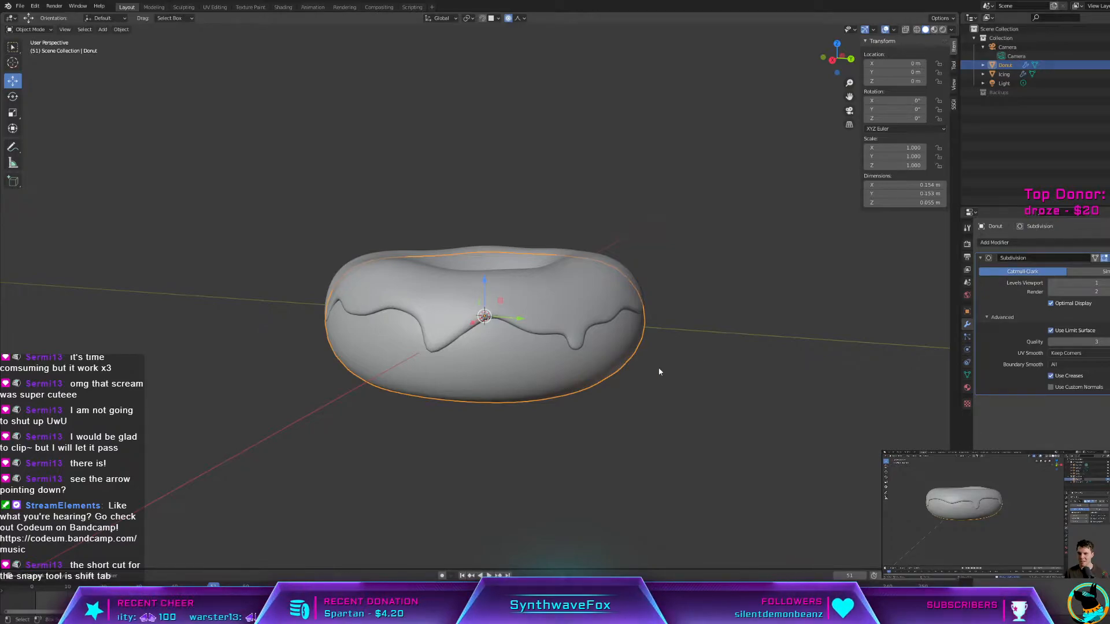
pyautogui.doubleClick(1029, 65)
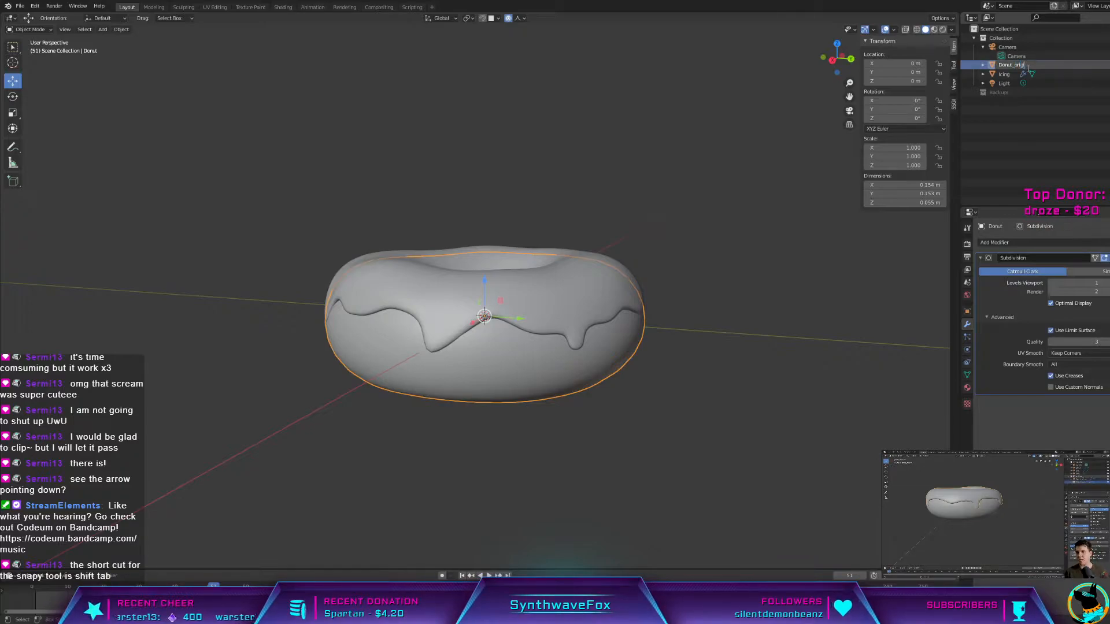
pyautogui.press('Return')
pyautogui.doubleClick(1018, 74)
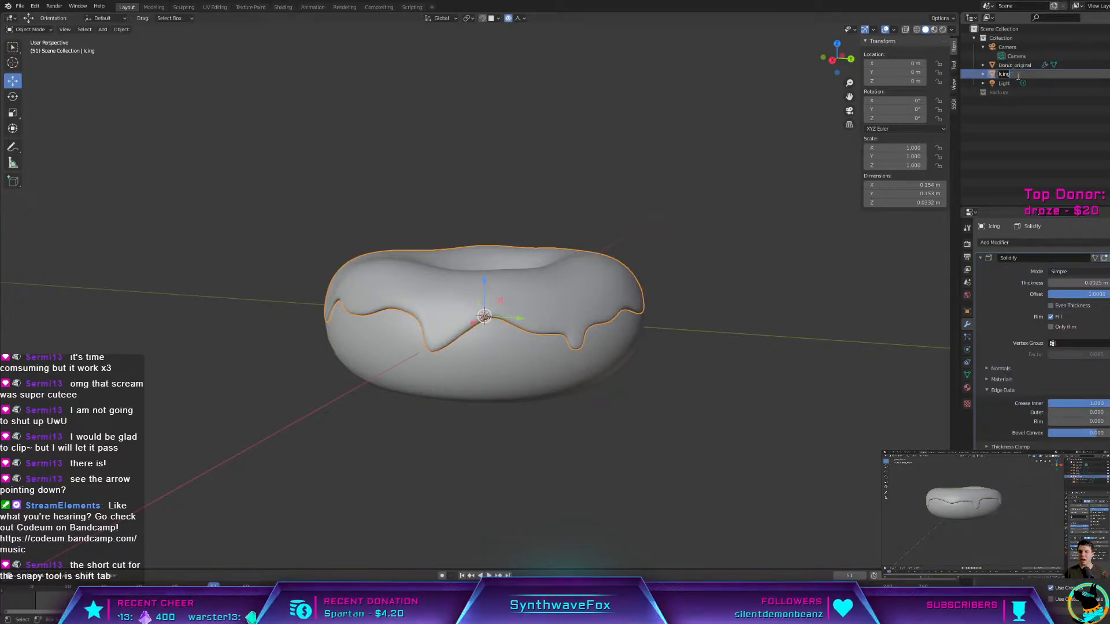
pyautogui.write('_or')
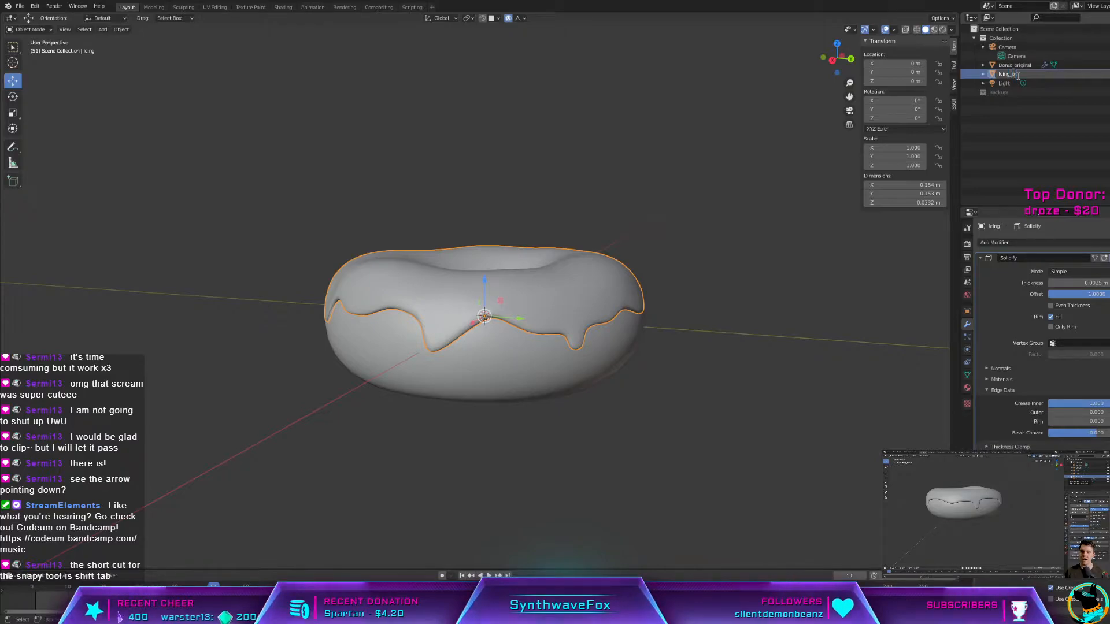
pyautogui.write('iginal')
pyautogui.press('Return')
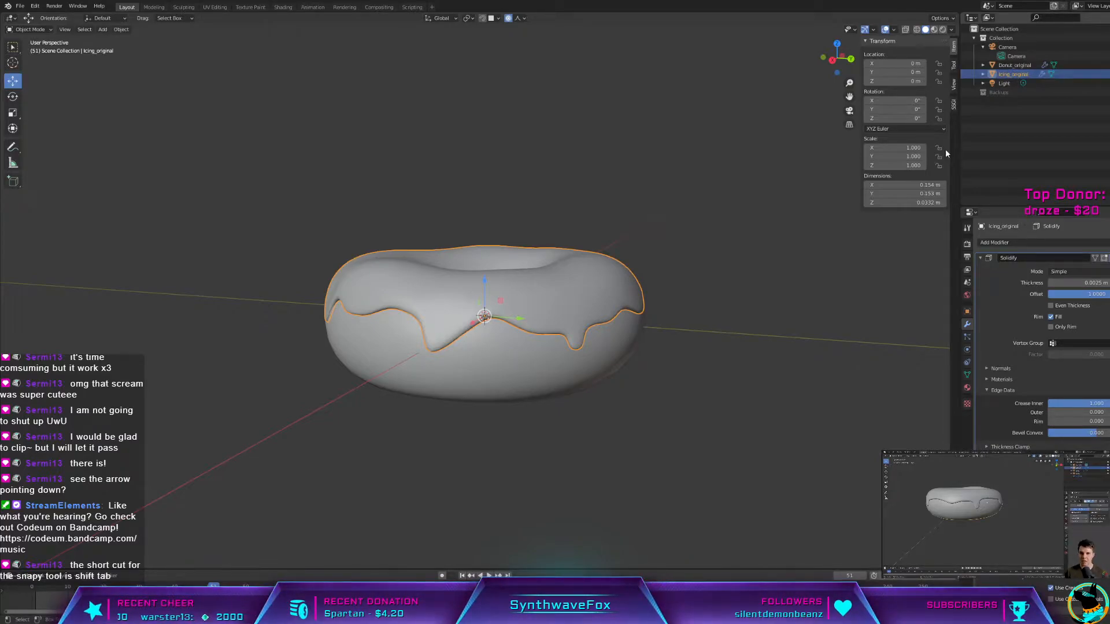
# Step: Apply the Subdivision modifier on the donut body
pyautogui.click(550, 367)
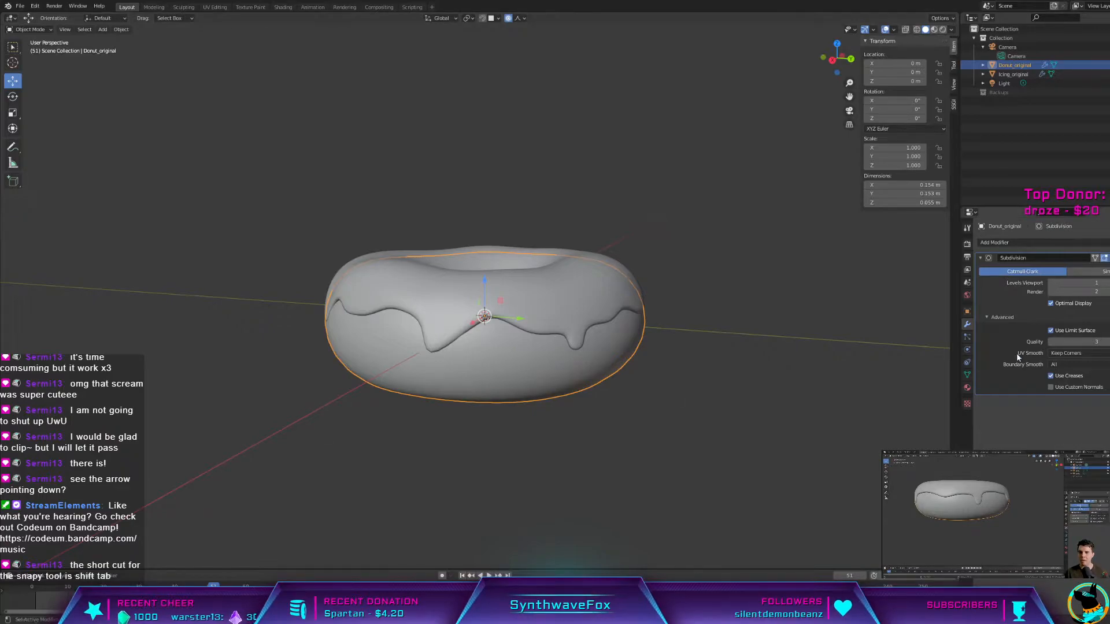
pyautogui.click(1109, 258)
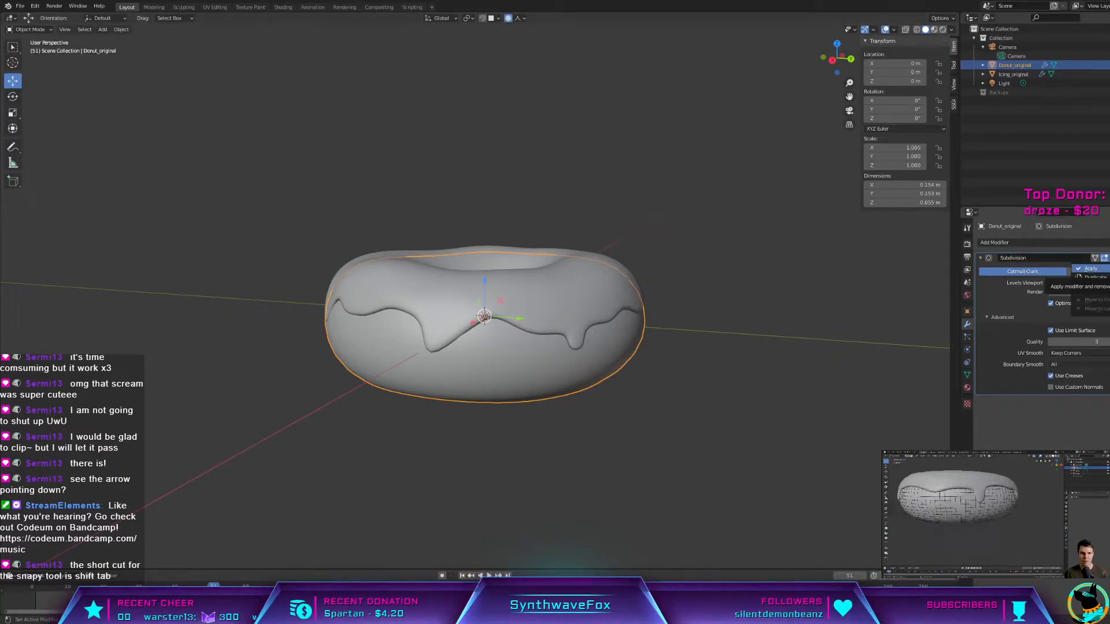
pyautogui.click(1090, 268)
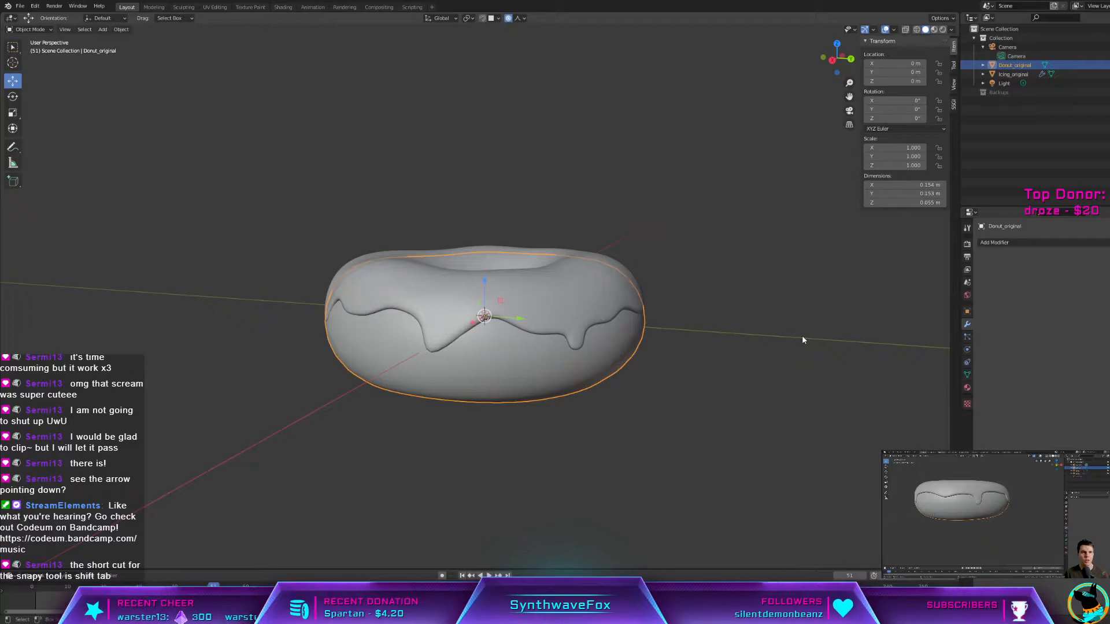
# Step: Try adding a Solidify modifier to the donut body, and undo it
pyautogui.scroll(1, 642, 459)
pyautogui.moveTo(625, 470); pyautogui.dragTo(602, 450, button='middle')
pyautogui.scroll(1, 602, 450)
pyautogui.scroll(3, 603, 453)
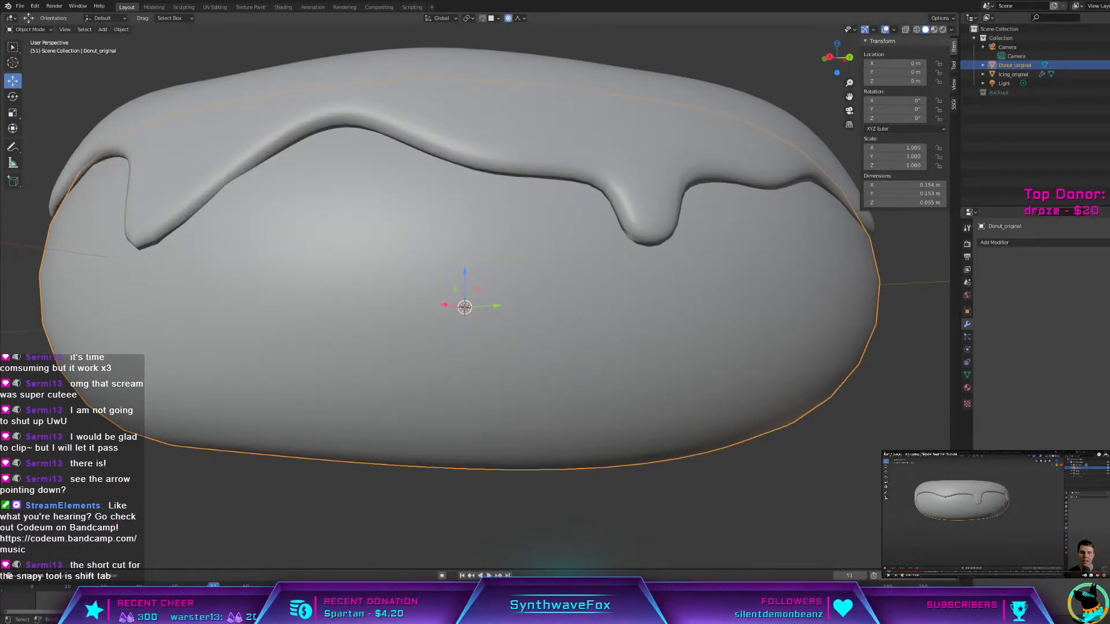
pyautogui.moveTo(639, 458); pyautogui.dragTo(732, 425, button='middle')
pyautogui.click(1009, 242)
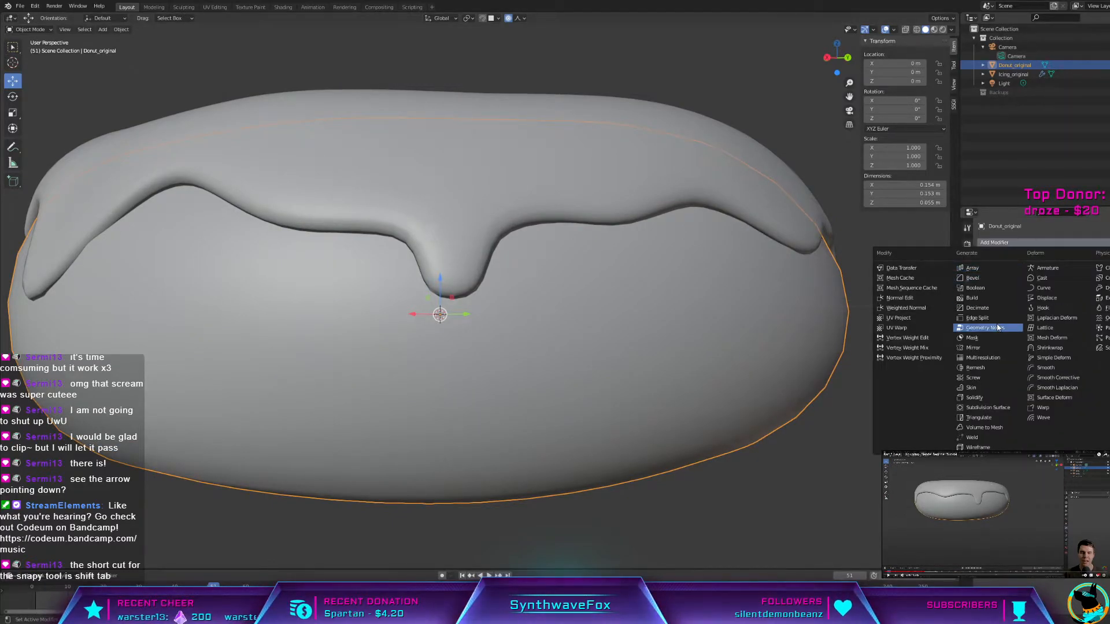
pyautogui.click(991, 398)
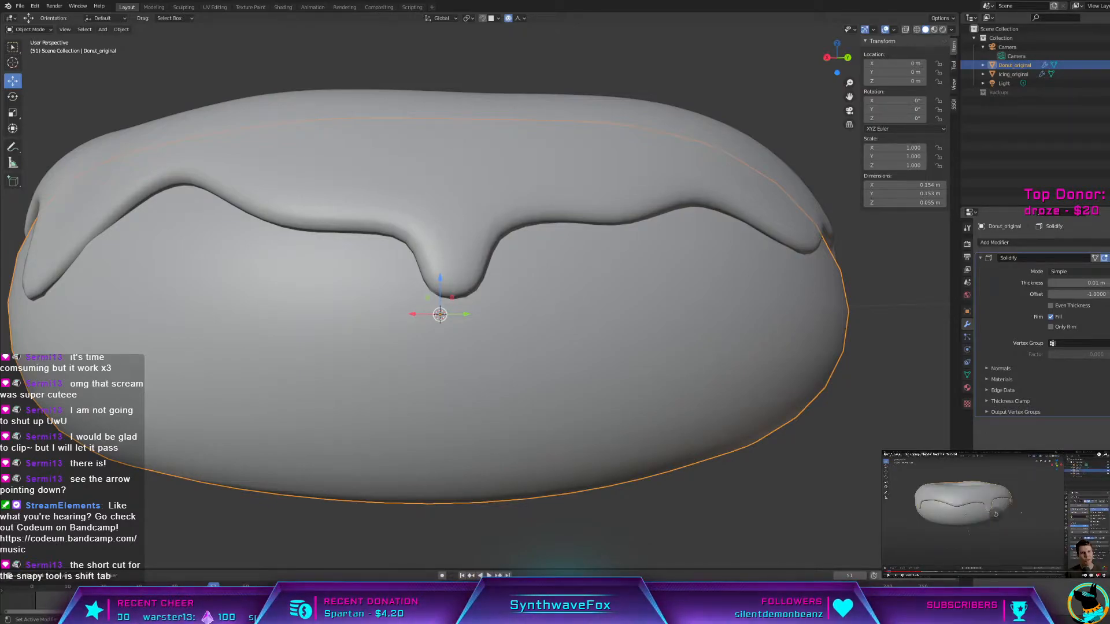
pyautogui.hotkey('ctrl', 'z')
# Step: Add a Subdivision Surface modifier with 2 viewport levels to the donut body and apply it
pyautogui.click(1017, 242)
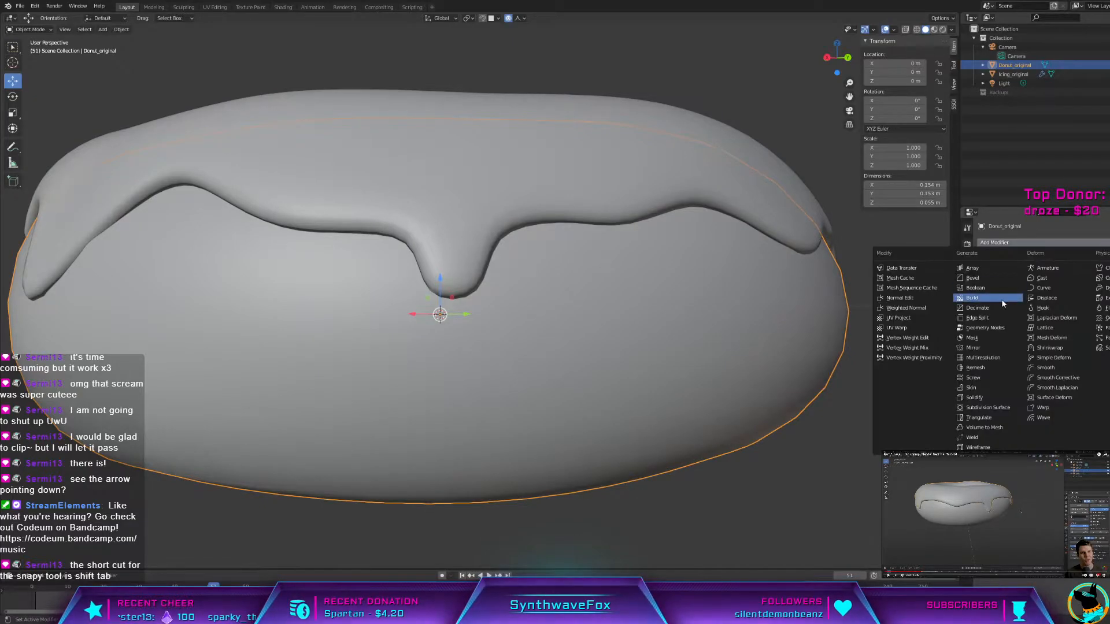
pyautogui.click(1008, 409)
pyautogui.moveTo(899, 354); pyautogui.dragTo(306, 373, button='middle')
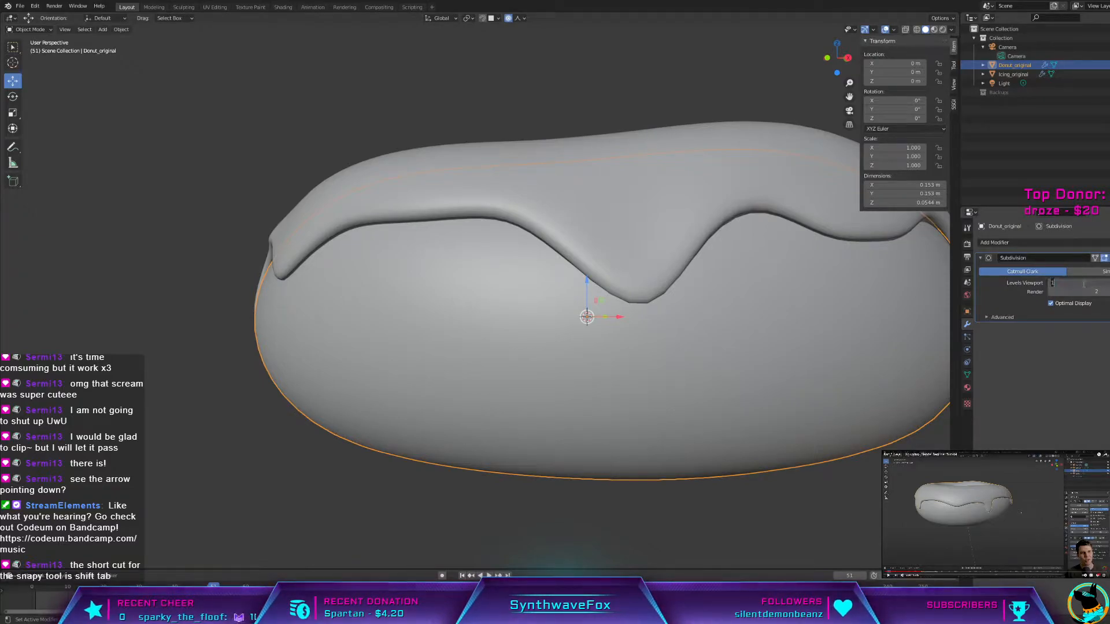
pyautogui.write('2')
pyautogui.press('Return')
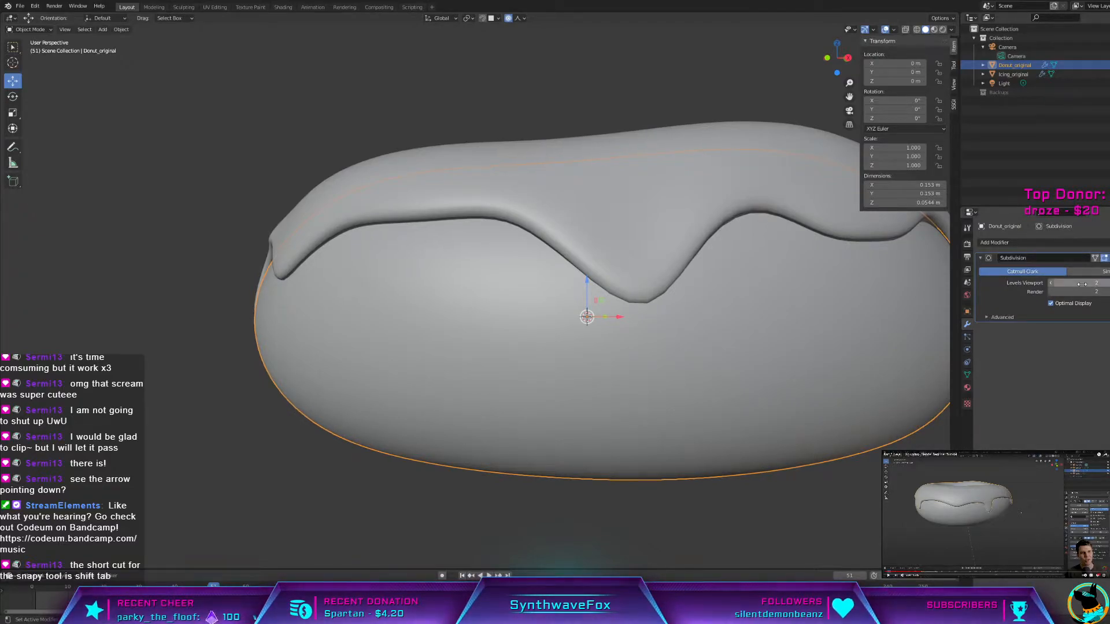
pyautogui.click(1105, 258)
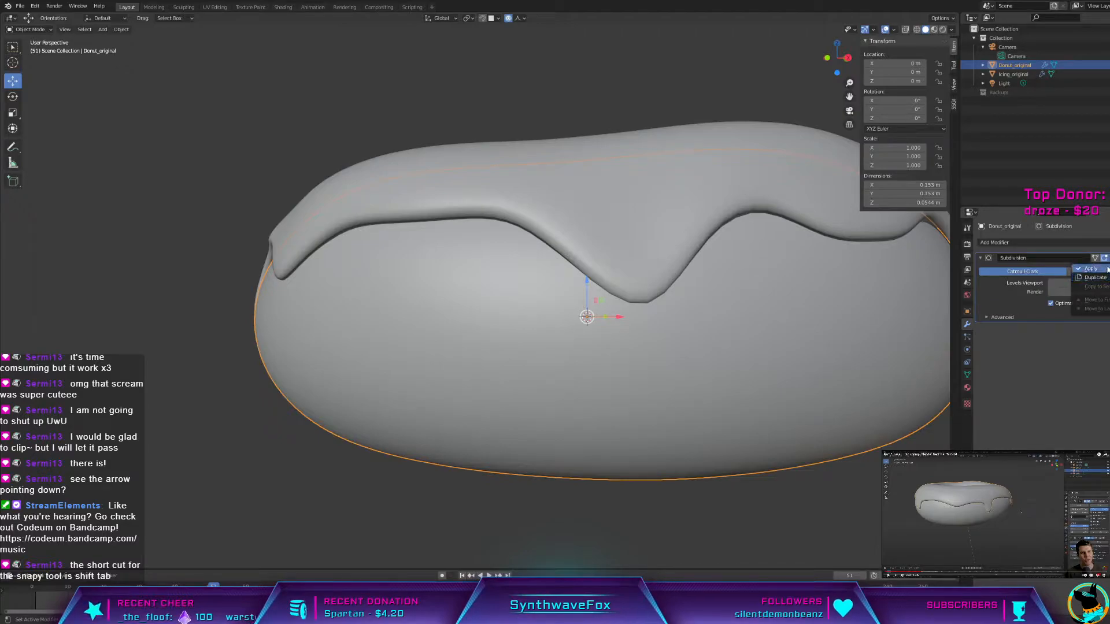
pyautogui.click(1107, 269)
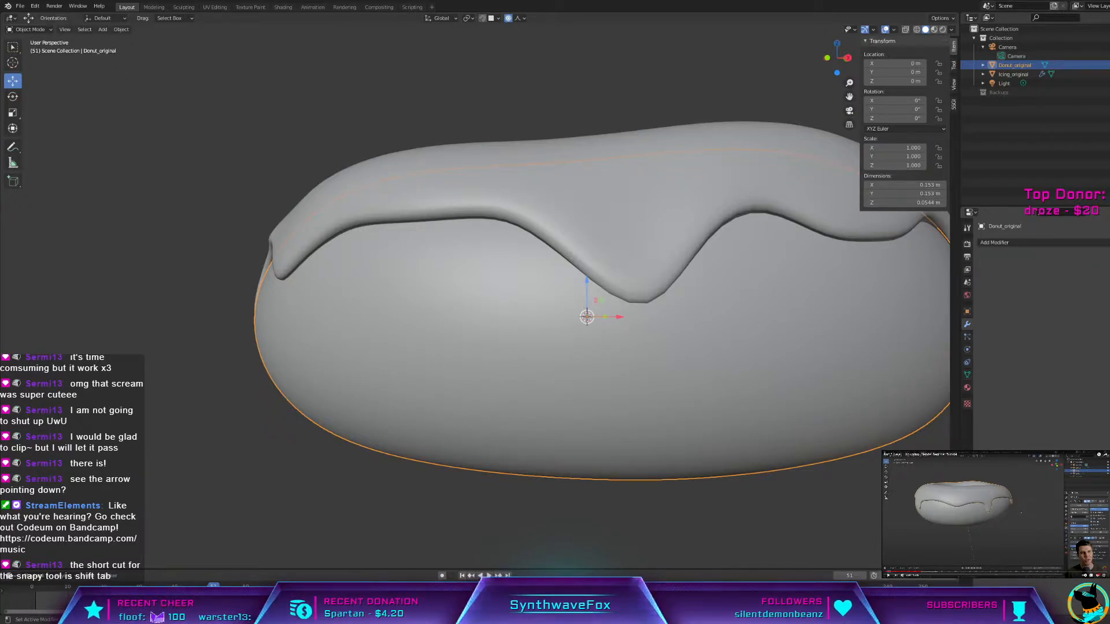
pyautogui.moveTo(723, 348); pyautogui.dragTo(755, 441, button='middle')
pyautogui.scroll(3, 694, 353)
pyautogui.scroll(-3, 664, 367)
pyautogui.scroll(2, 703, 449)
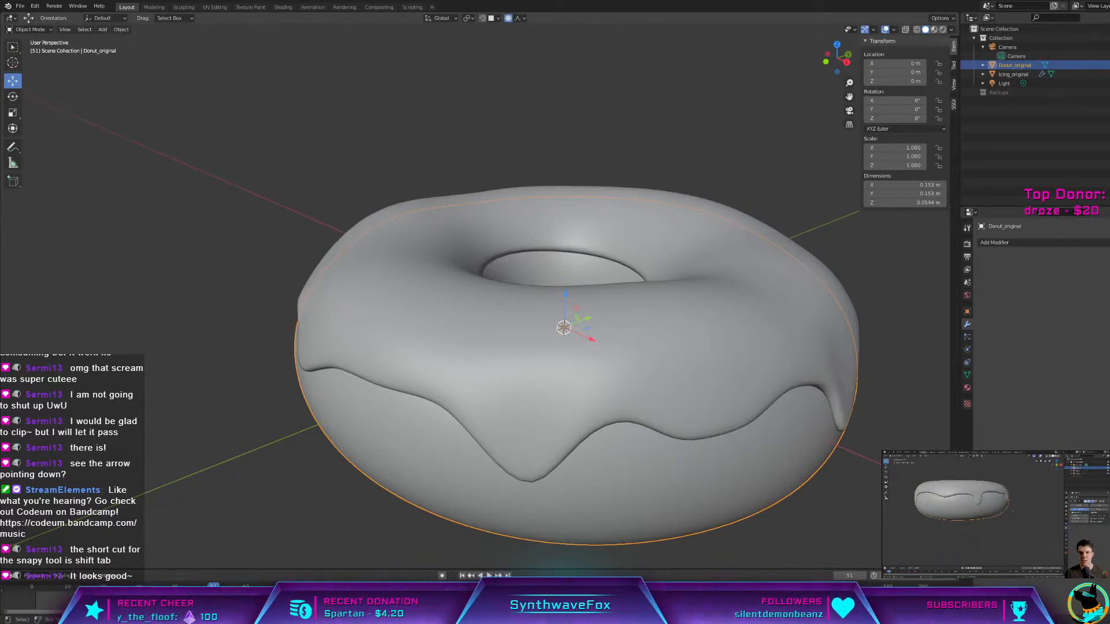
pyautogui.moveTo(777, 441); pyautogui.dragTo(752, 396, button='middle')
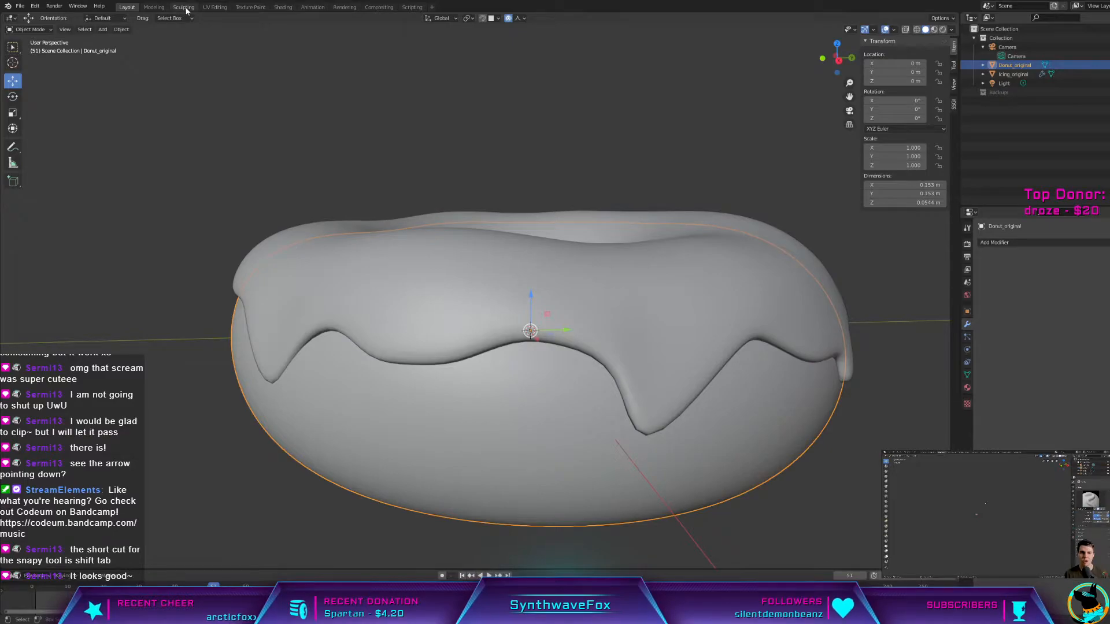
pyautogui.press('space')
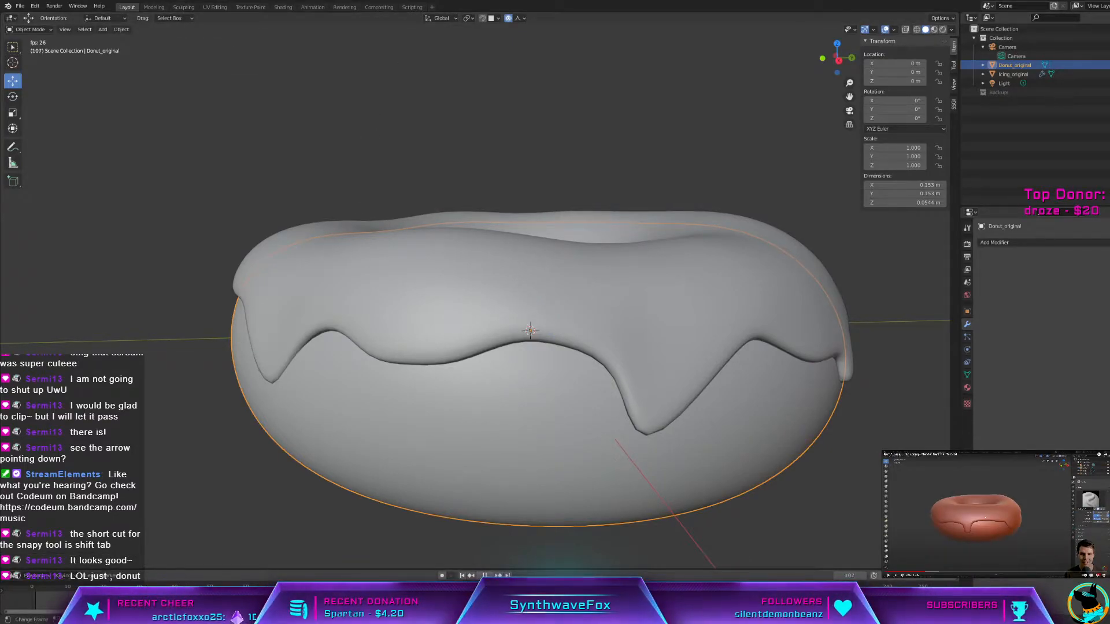
pyautogui.press('space')
pyautogui.press('space')
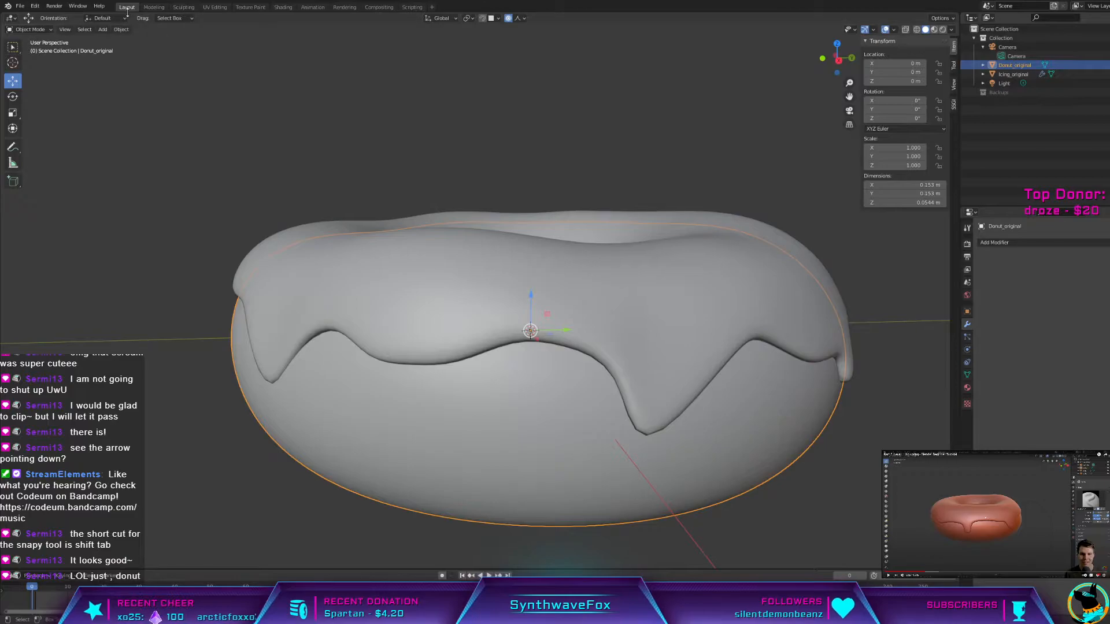
pyautogui.click(346, 8)
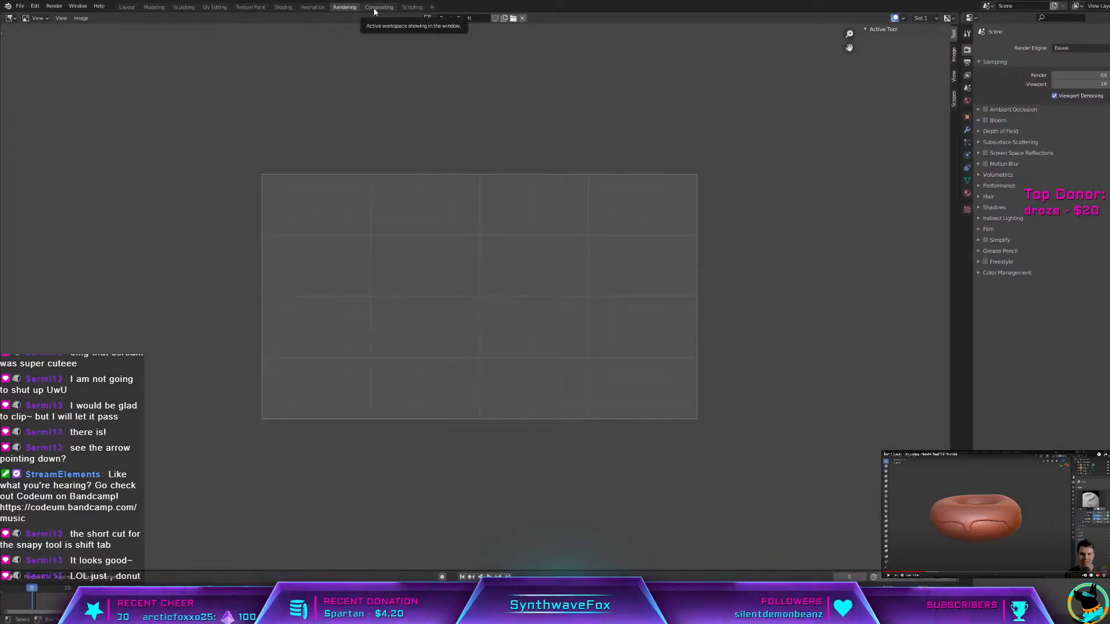
pyautogui.click(284, 7)
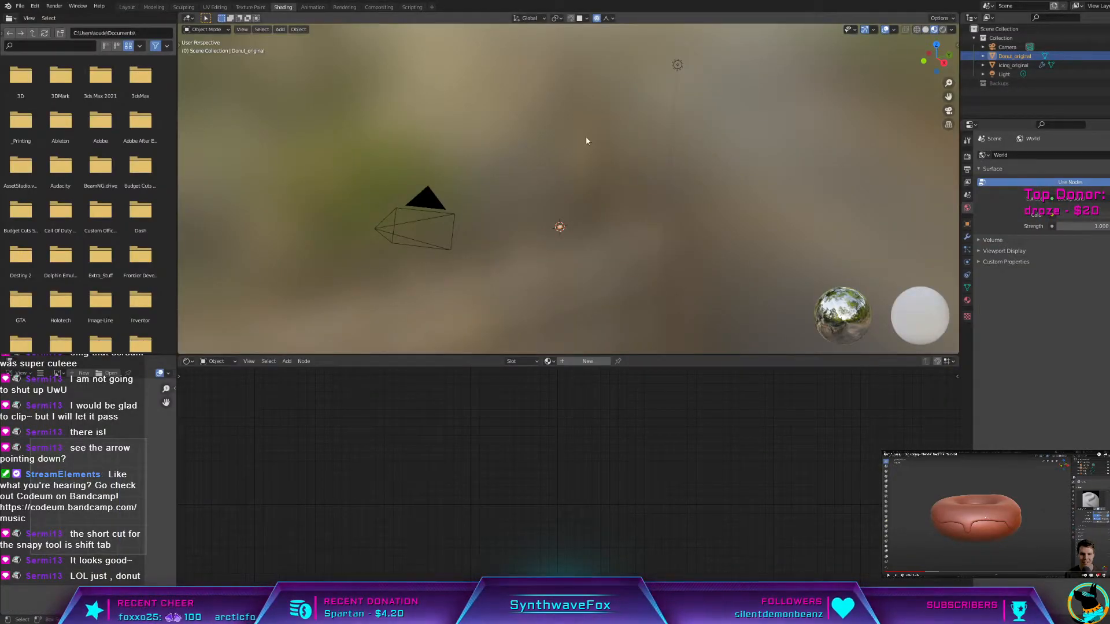
pyautogui.click(127, 7)
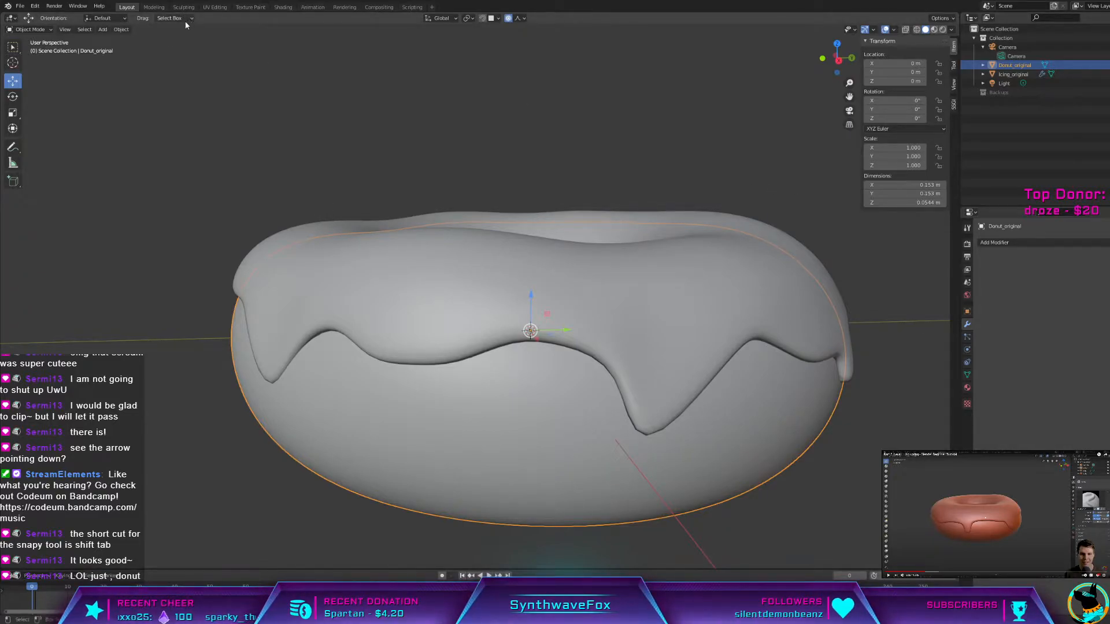
pyautogui.click(157, 7)
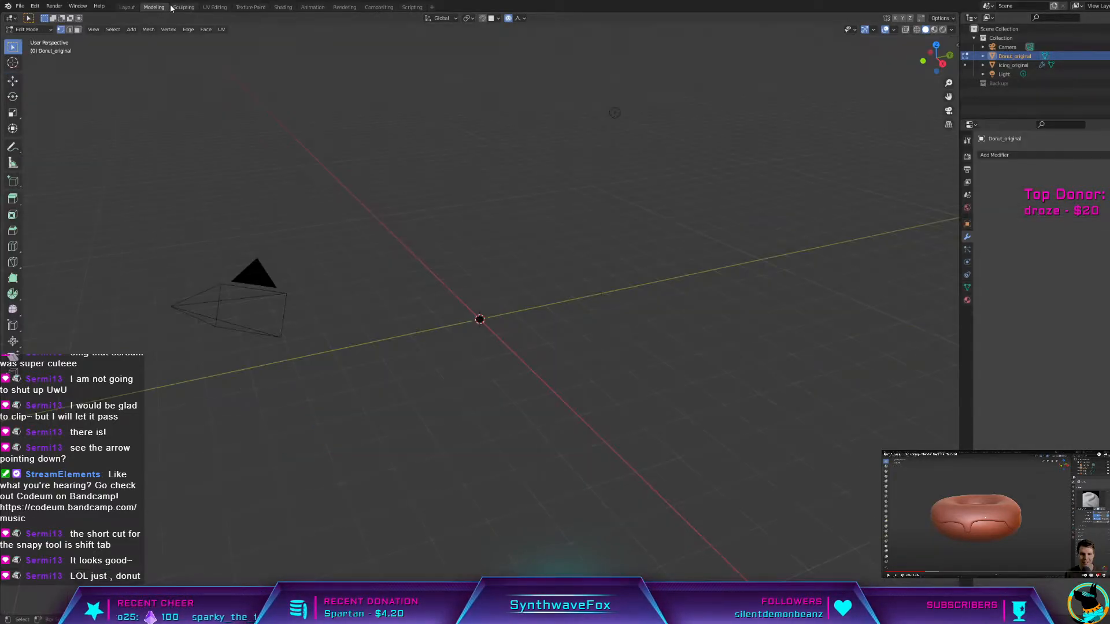
pyautogui.click(127, 7)
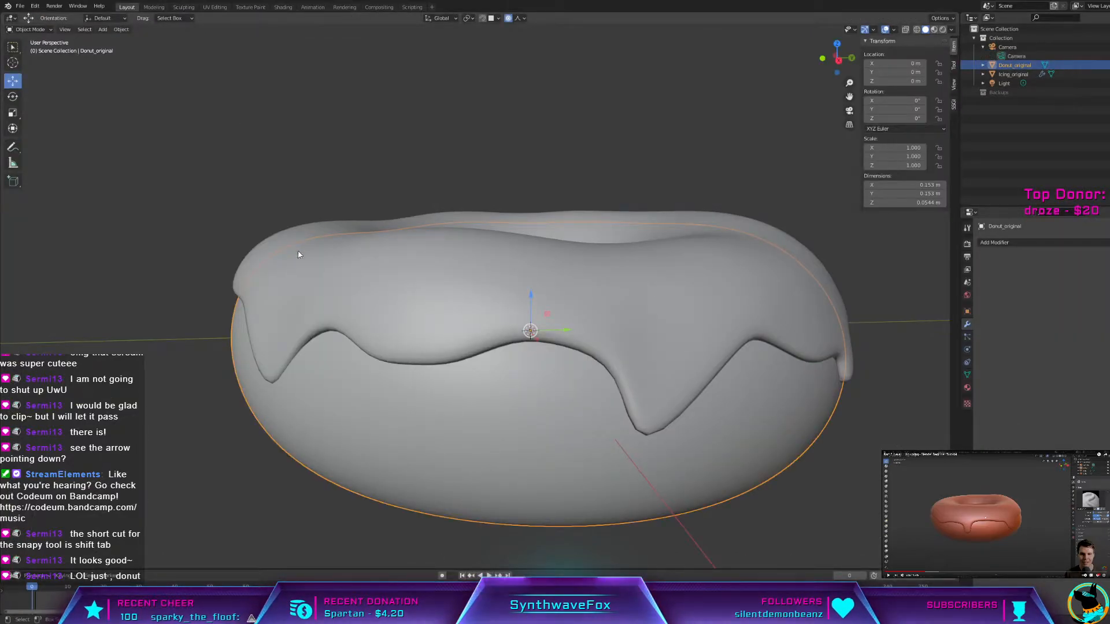
# Step: Switch to the Sculpting workspace with the donut body active and frame the donut closely from the side
pyautogui.click(182, 7)
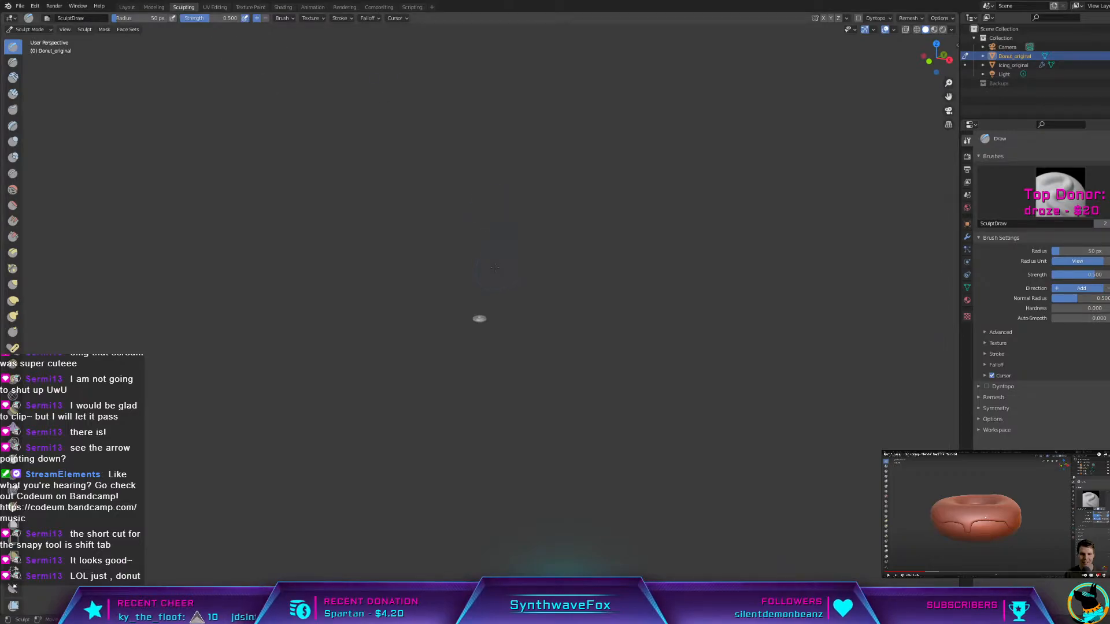
pyautogui.scroll(15, 492, 289)
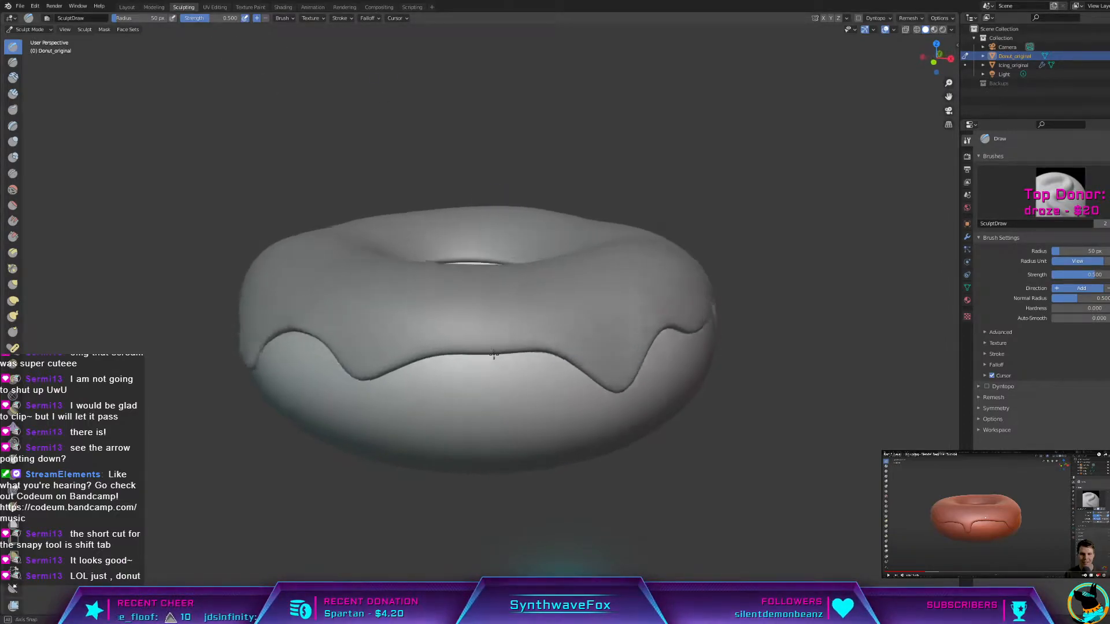
pyautogui.moveTo(492, 355); pyautogui.dragTo(510, 349, button='middle')
pyautogui.moveTo(429, 340); pyautogui.dragTo(642, 330, button='middle')
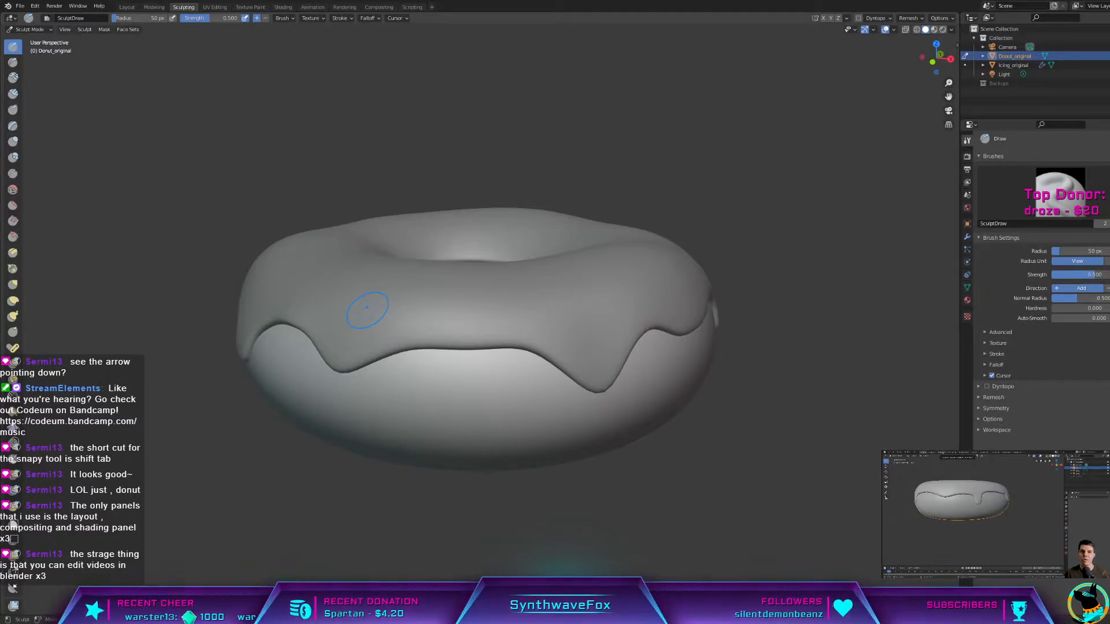
pyautogui.moveTo(371, 353); pyautogui.dragTo(390, 366, button='middle')
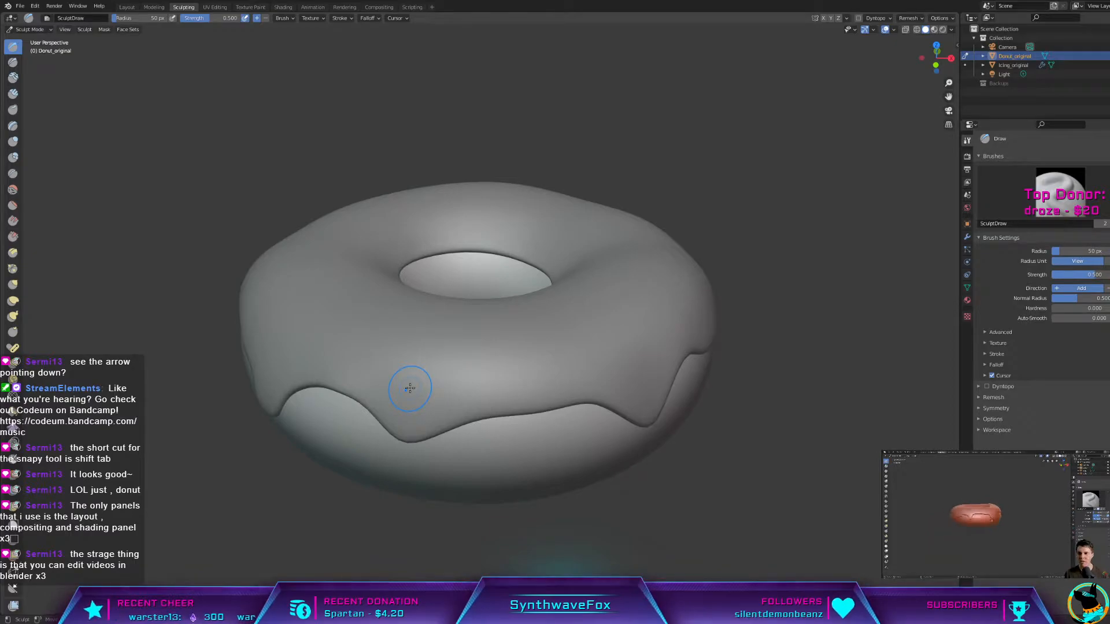
pyautogui.moveTo(520, 439); pyautogui.dragTo(508, 428, button='middle')
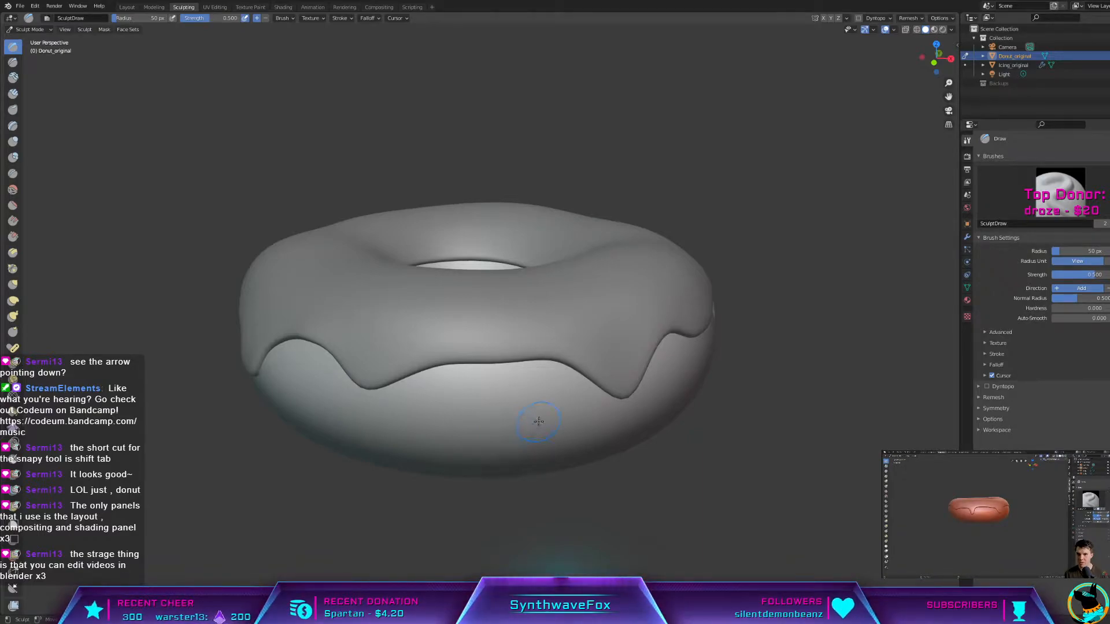
# Step: Show the object's transform properties beside the sculpting view and try enlarging the Draw brush's radius to 500 px
pyautogui.click(957, 46)
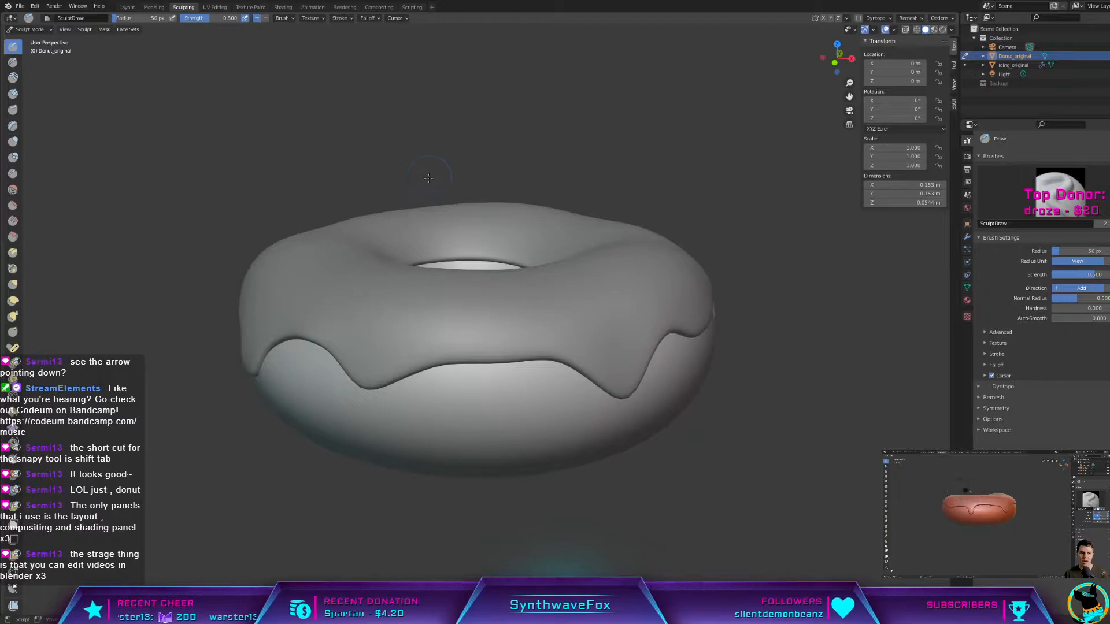
pyautogui.press('f')
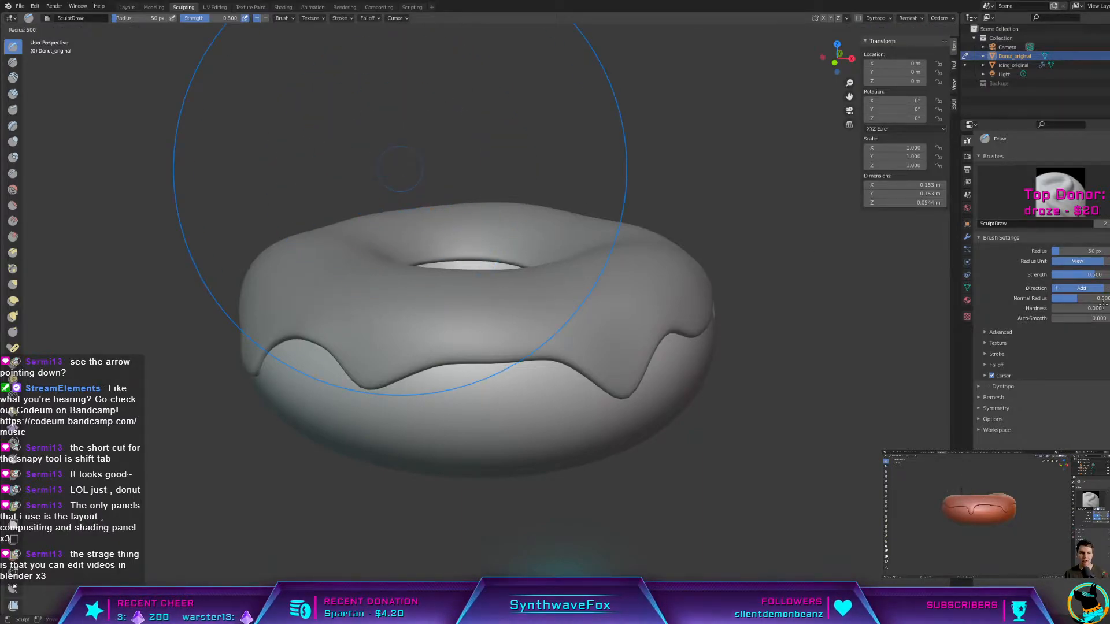
pyautogui.press('Escape')
pyautogui.scroll(1, 429, 213)
pyautogui.scroll(-4, 434, 200)
pyautogui.scroll(3, 454, 225)
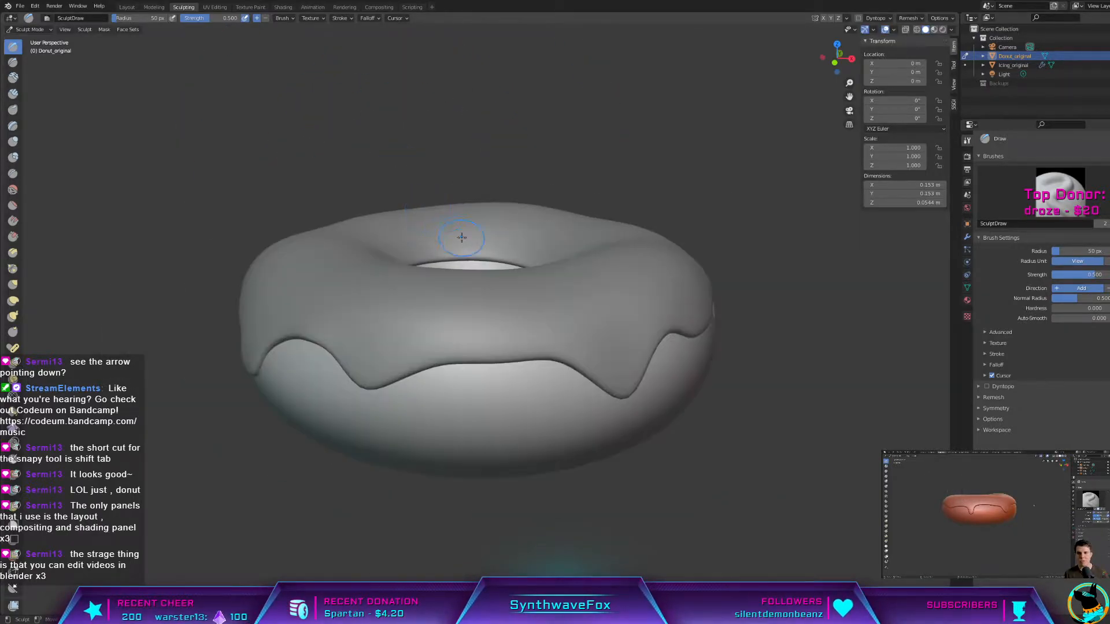
pyautogui.scroll(2, 493, 349)
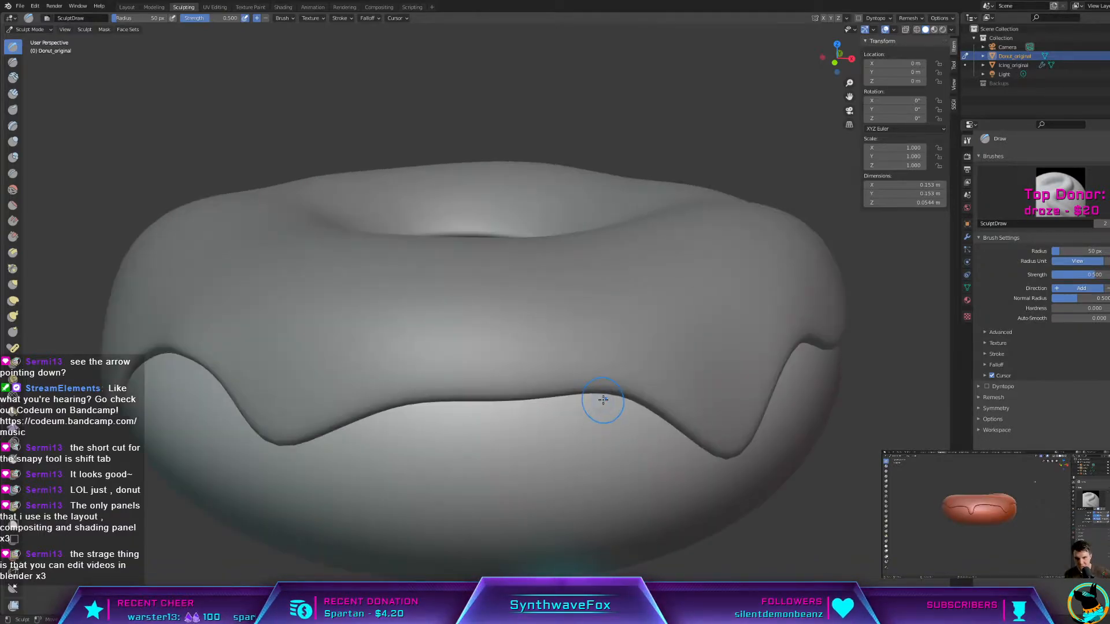
pyautogui.scroll(-2, 595, 396)
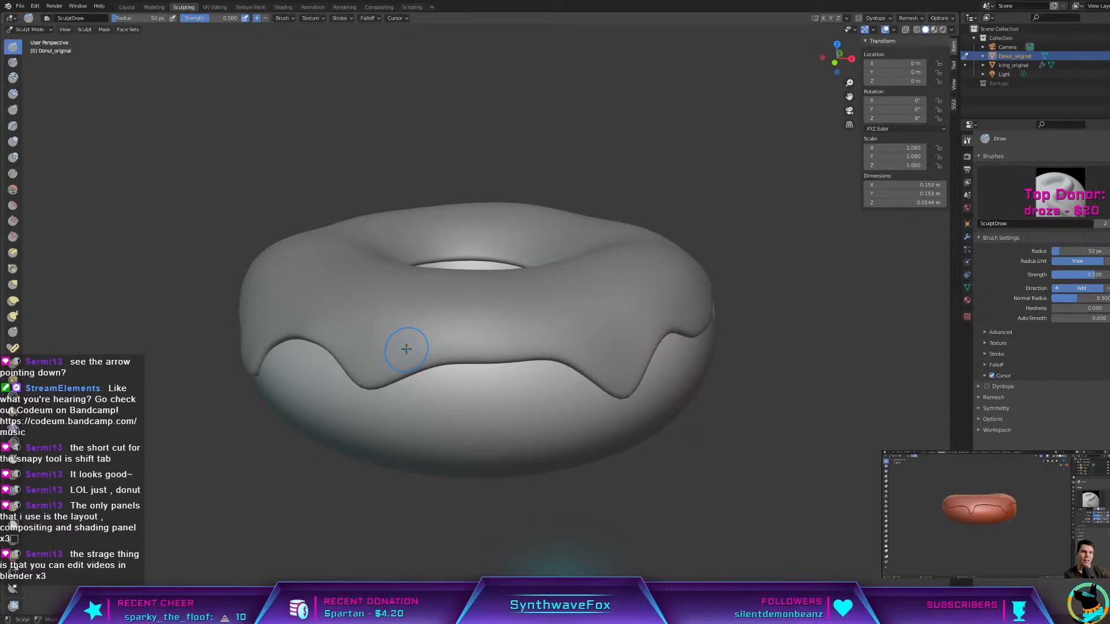
pyautogui.click(85, 30)
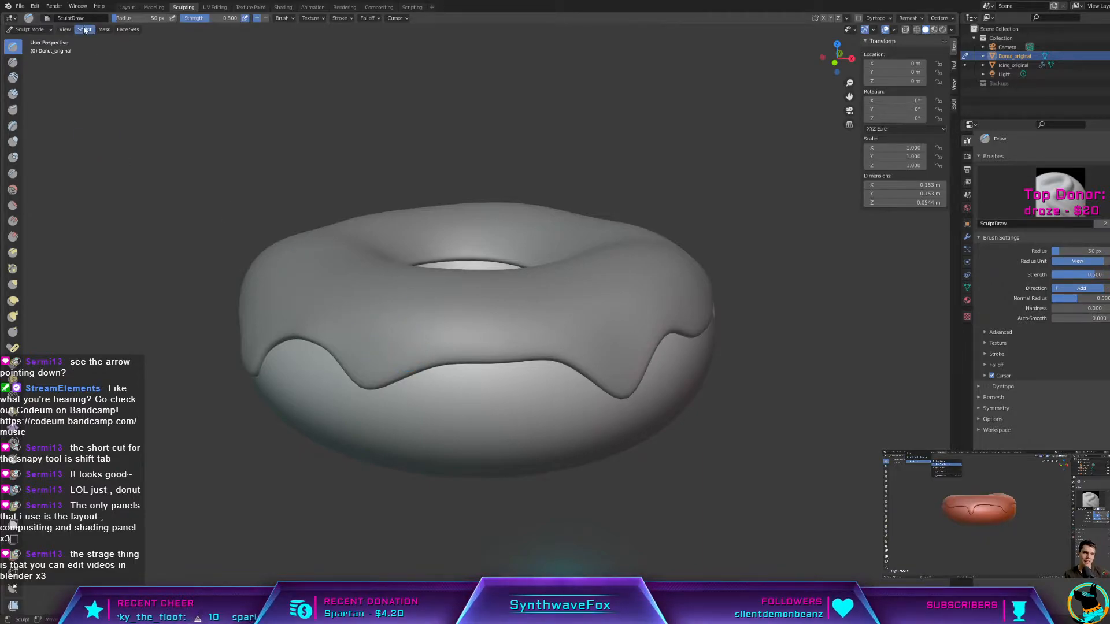
pyautogui.rightClick(80, 28)
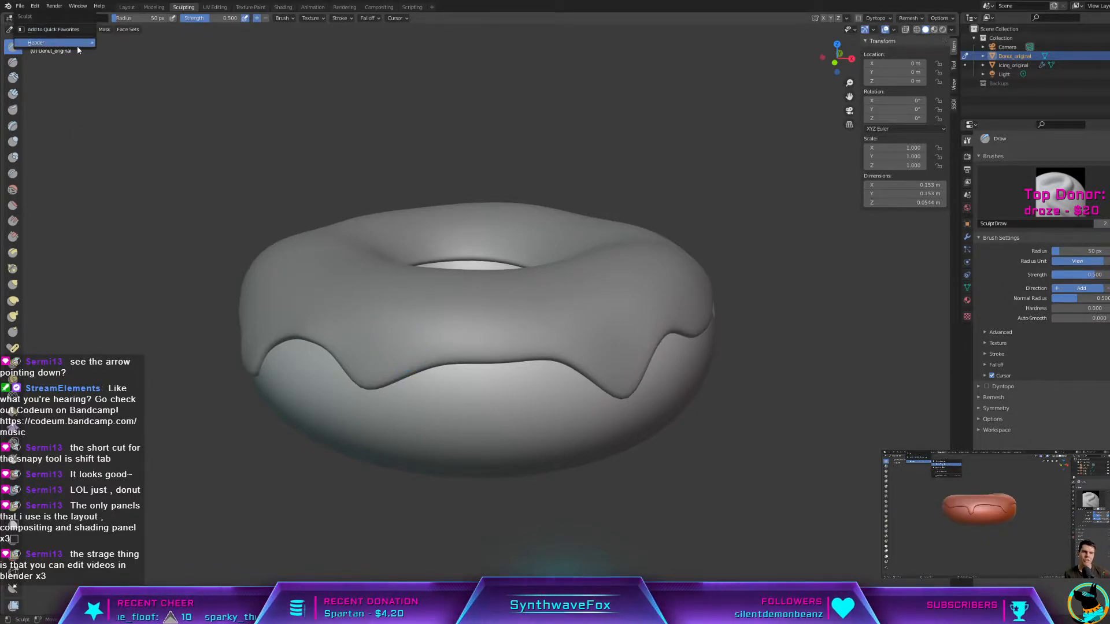
pyautogui.moveTo(78, 46)
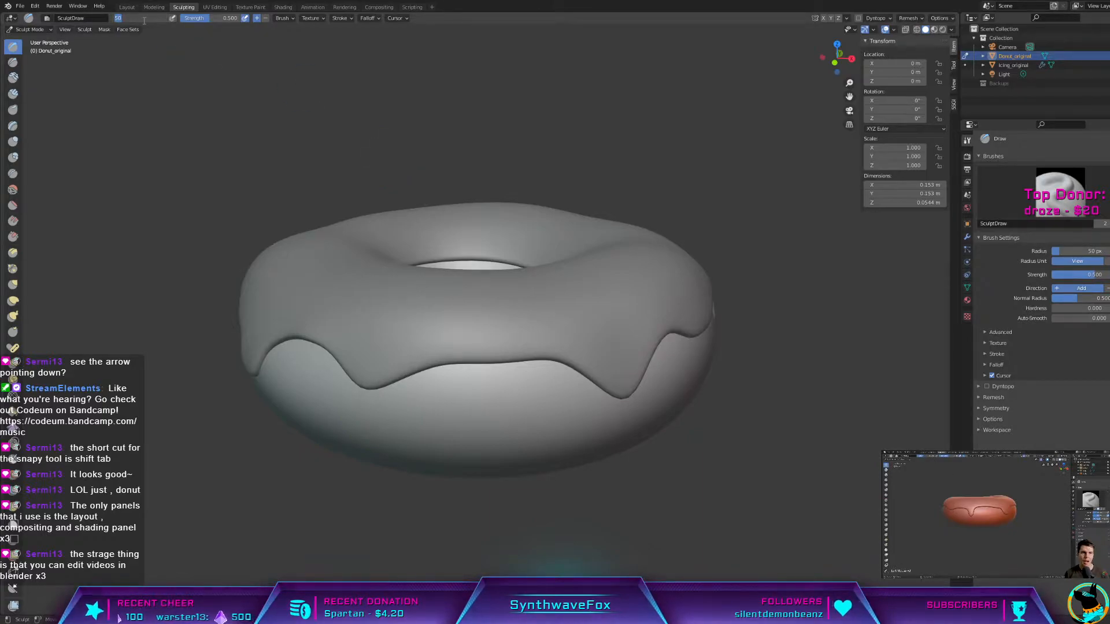
# Step: Set the Draw brush's radius to 115 px, try one stroke across the donut's side, and undo the stroke
pyautogui.write('5')
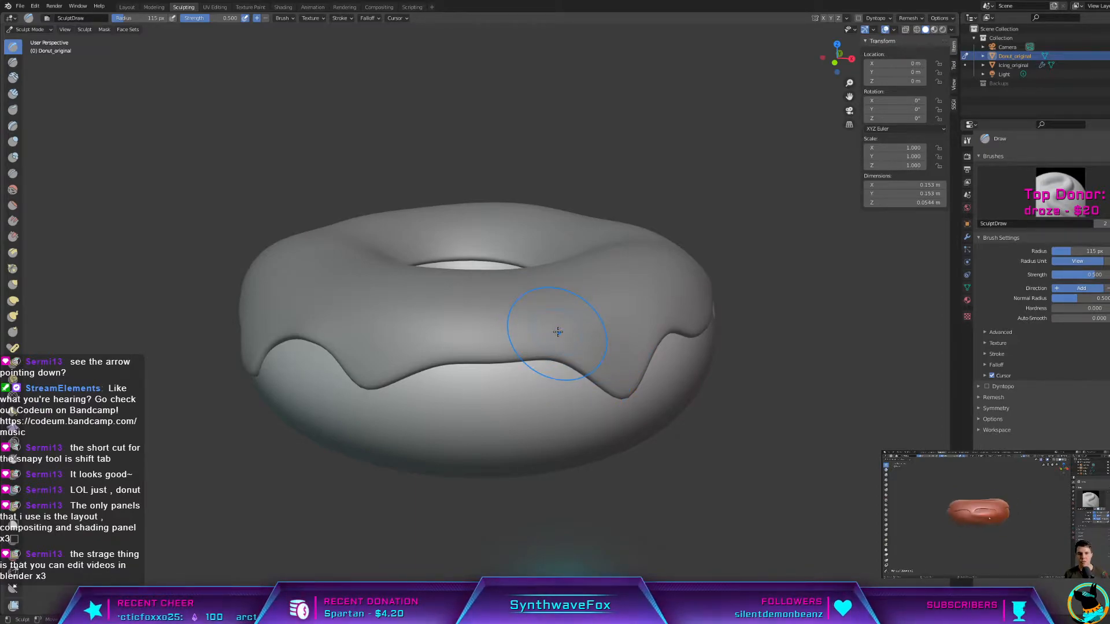
pyautogui.moveTo(324, 375)
pyautogui.mouseDown()
pyautogui.moveTo(416, 381)
pyautogui.moveTo(651, 347)
pyautogui.moveTo(351, 315)
pyautogui.moveTo(510, 279)
pyautogui.moveTo(439, 289)
pyautogui.moveTo(370, 266)
pyautogui.moveTo(636, 312)
pyautogui.mouseUp()
pyautogui.moveTo(702, 404)
pyautogui.mouseDown(button='middle')
pyautogui.moveTo(590, 345)
pyautogui.moveTo(679, 399)
pyautogui.mouseUp(button='middle')
pyautogui.hotkey('ctrl', 'z')
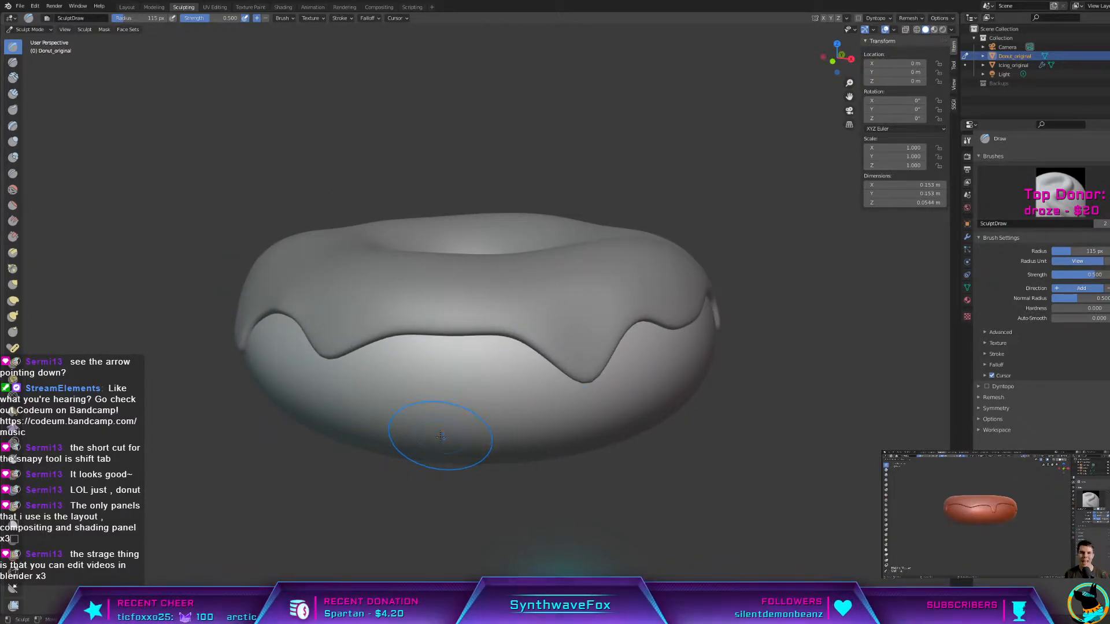
# Step: Set the Draw brush's strength to 0.263
pyautogui.click(824, 18)
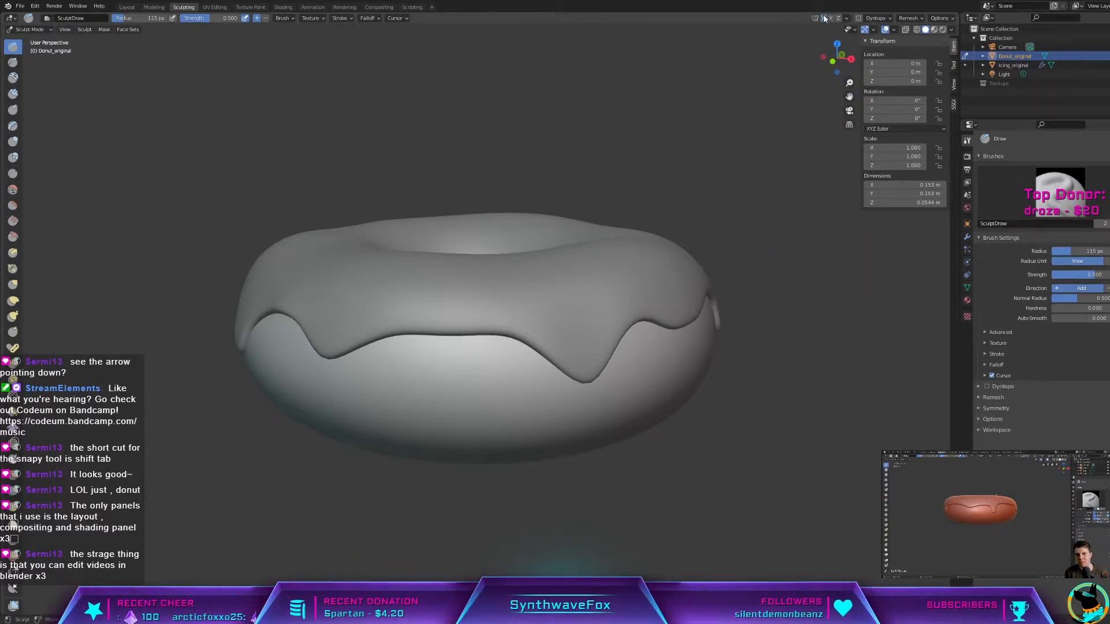
pyautogui.doubleClick(217, 18)
pyautogui.write('0.263')
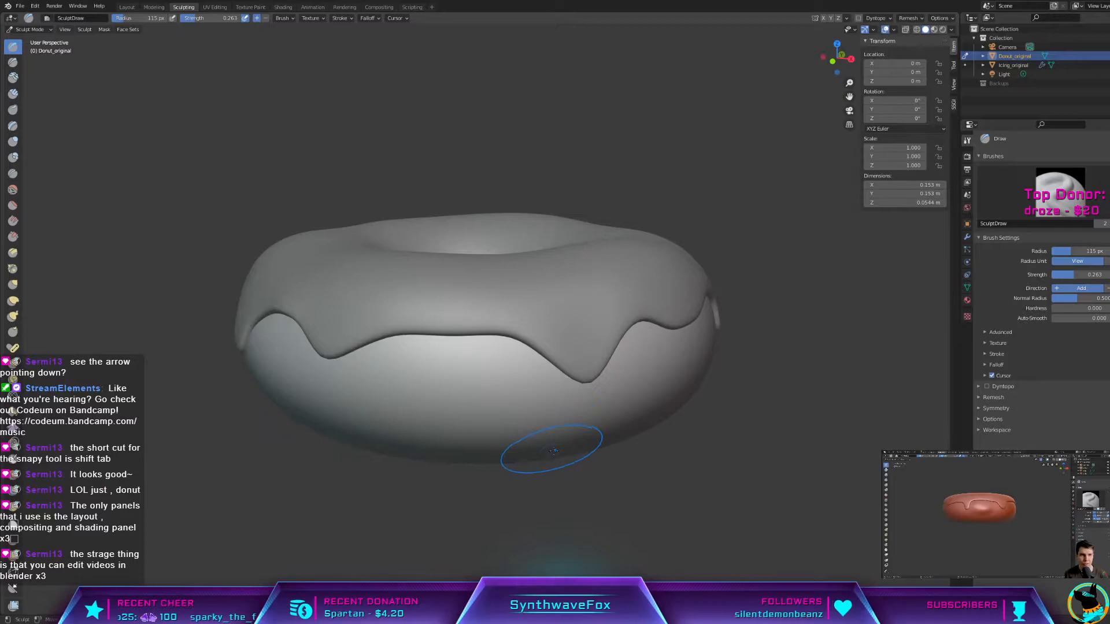
# Step: Examine the donut body's mesh density in Edit Mode and check the donut in the Layout workspace before returning to sculpting
pyautogui.moveTo(533, 453)
pyautogui.mouseDown(button='middle')
pyautogui.moveTo(428, 478)
pyautogui.moveTo(580, 503)
pyautogui.moveTo(552, 451)
pyautogui.moveTo(588, 449)
pyautogui.moveTo(569, 401)
pyautogui.mouseUp(button='middle')
pyautogui.press('Tab')
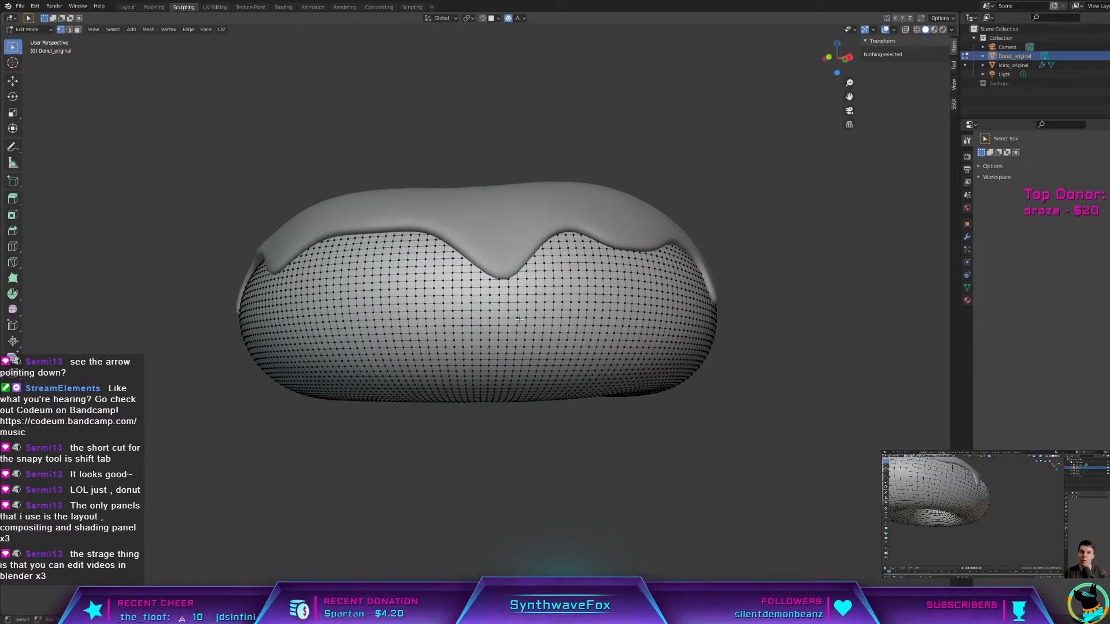
pyautogui.press('Tab')
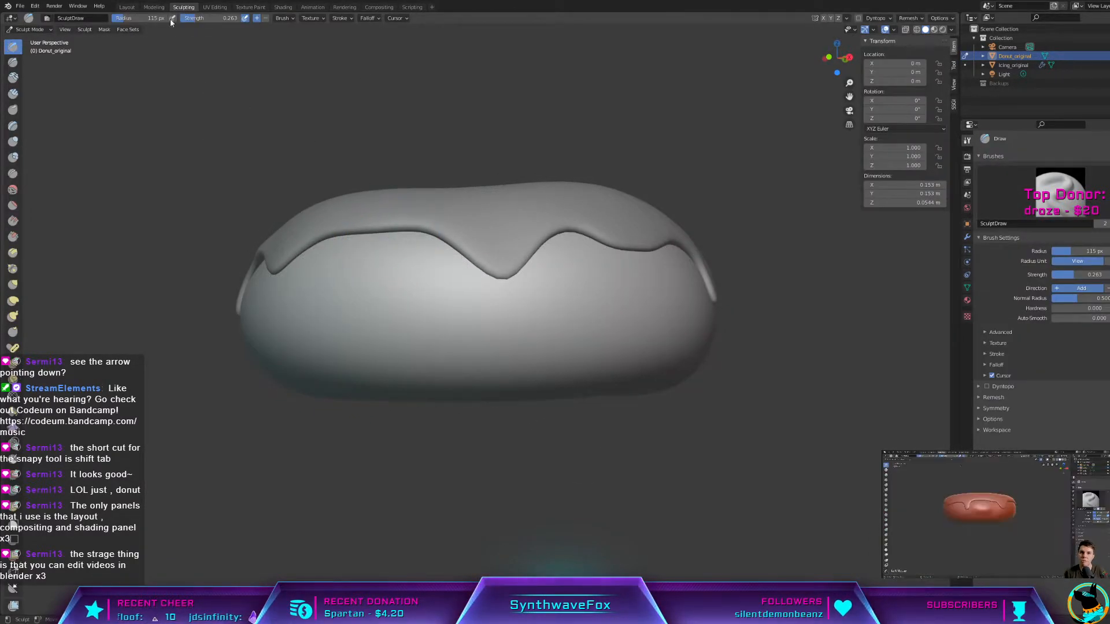
pyautogui.click(126, 7)
pyautogui.moveTo(370, 223); pyautogui.dragTo(152, 55, button='middle')
pyautogui.scroll(-1, 275, 243)
pyautogui.scroll(1, 235, 245)
pyautogui.click(184, 7)
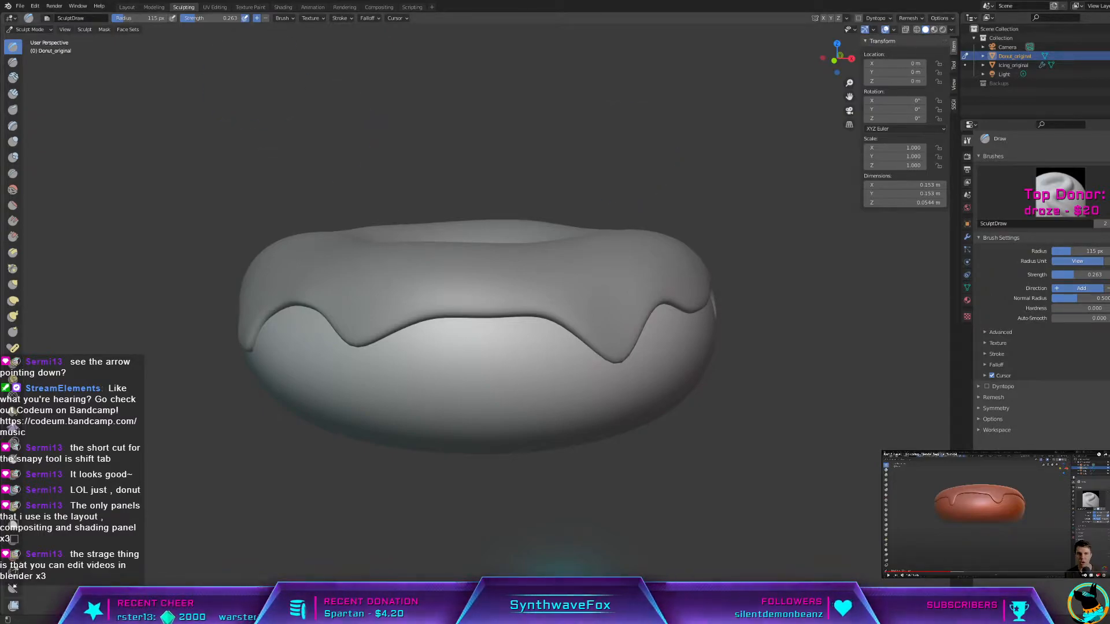
pyautogui.click(946, 19)
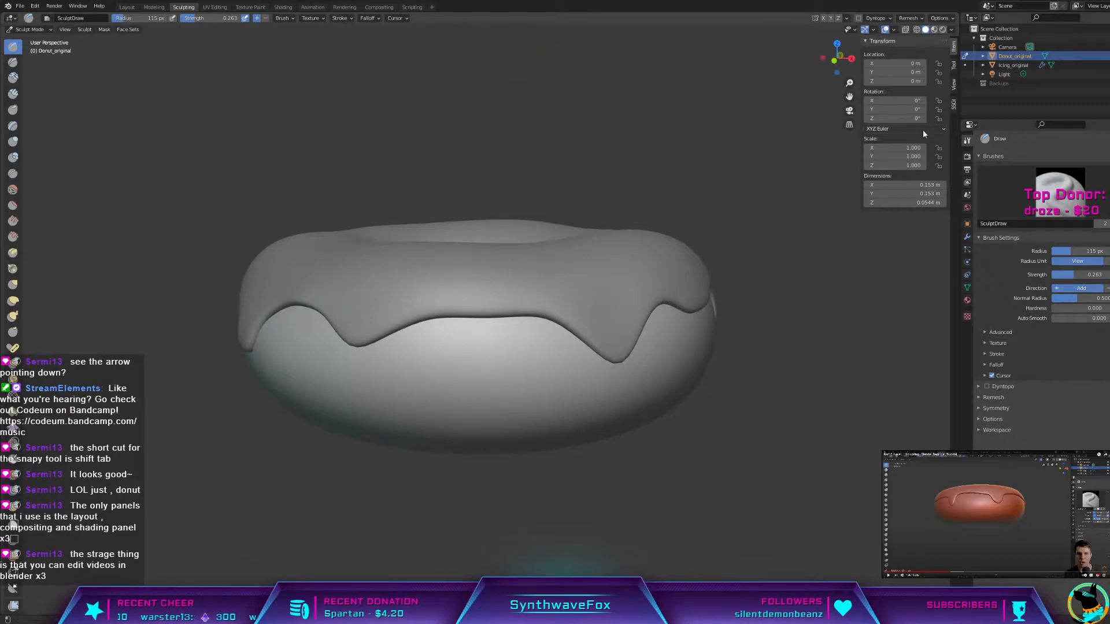
pyautogui.click(948, 20)
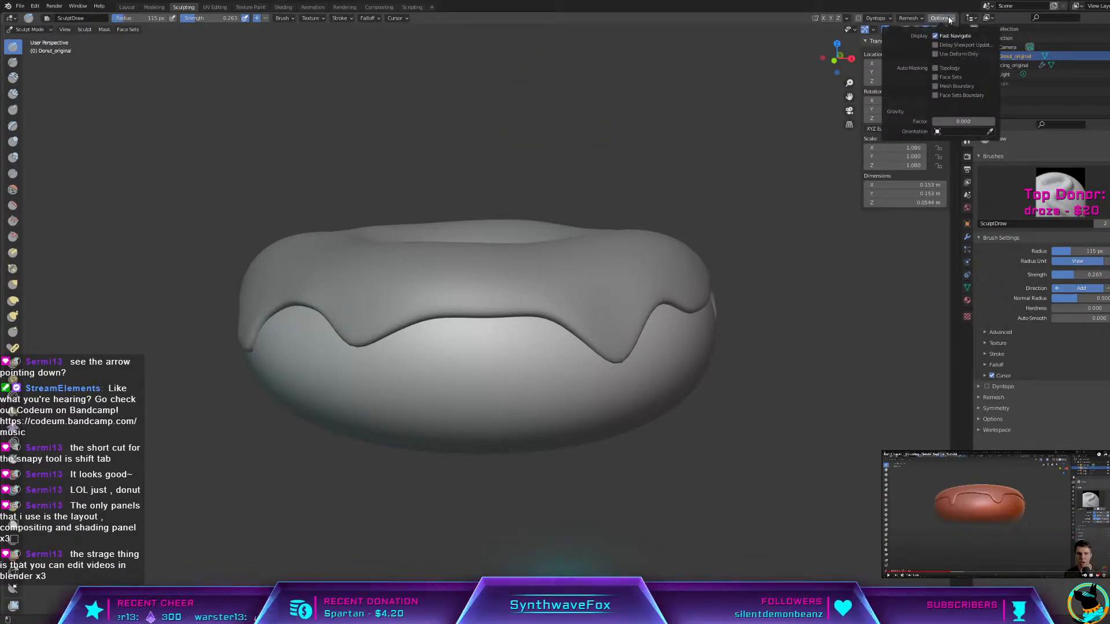
pyautogui.click(948, 20)
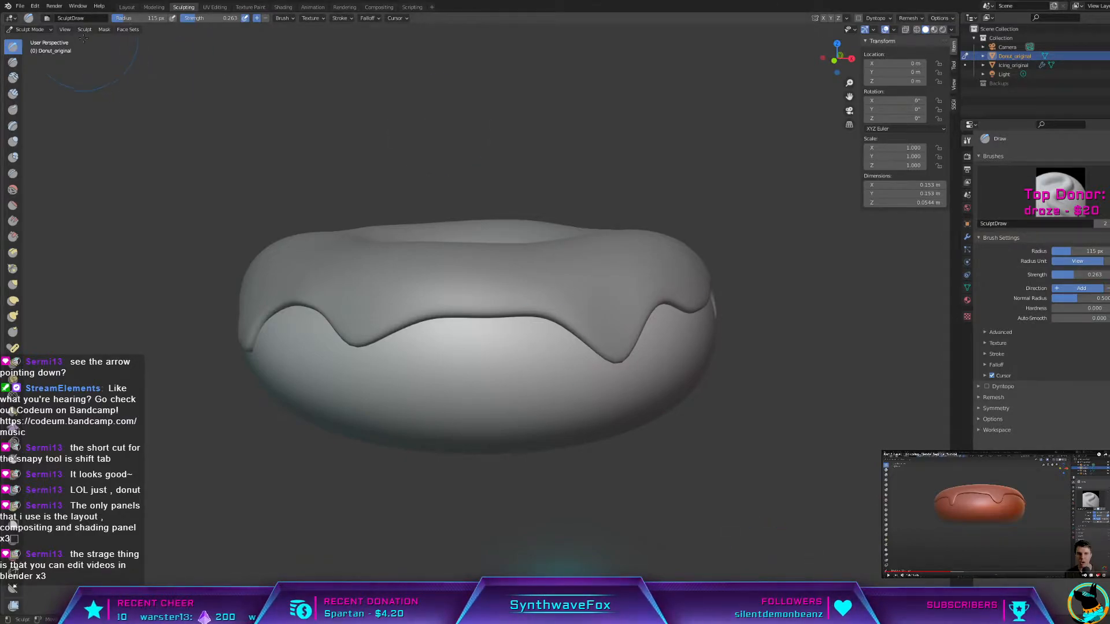
pyautogui.click(21, 6)
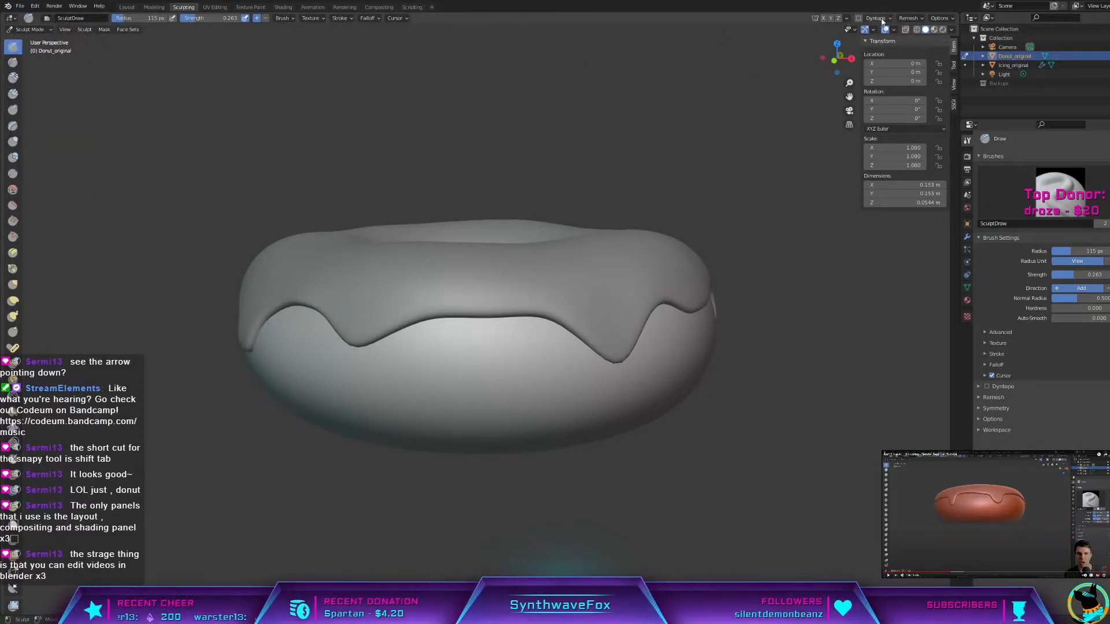
pyautogui.click(932, 18)
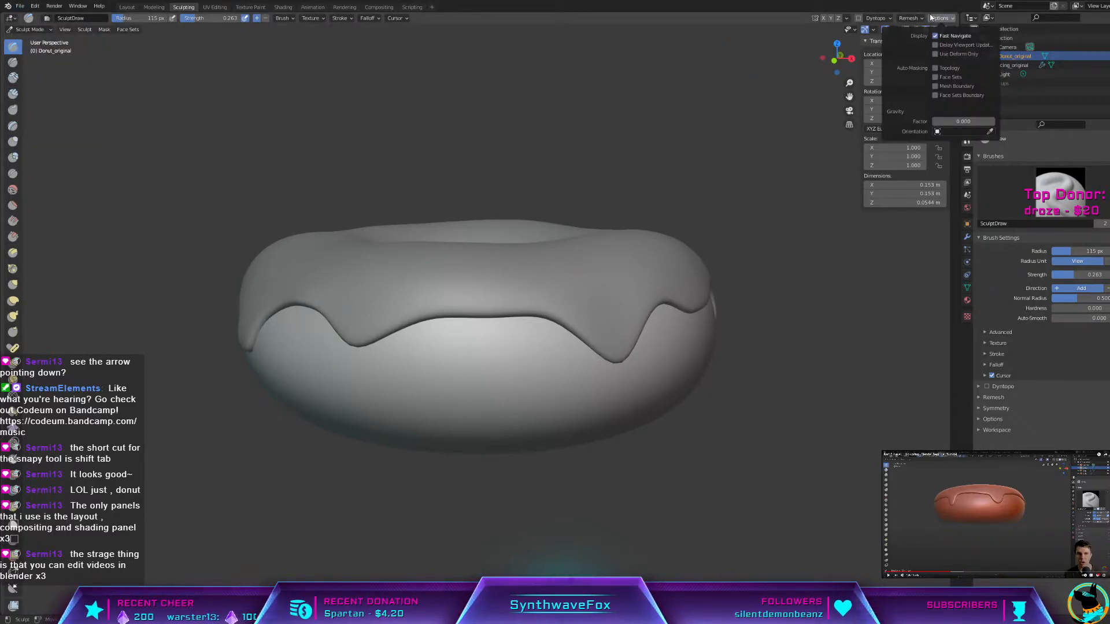
# Step: Turn on the Statistics viewport overlay in the Layout workspace for the donut body
pyautogui.click(126, 8)
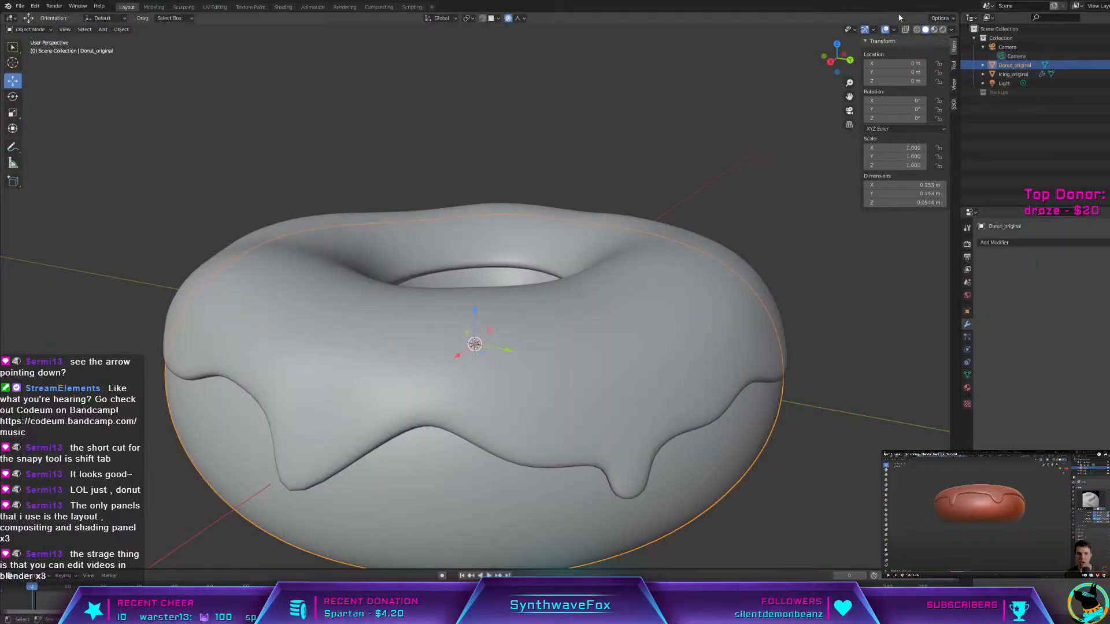
pyautogui.click(933, 18)
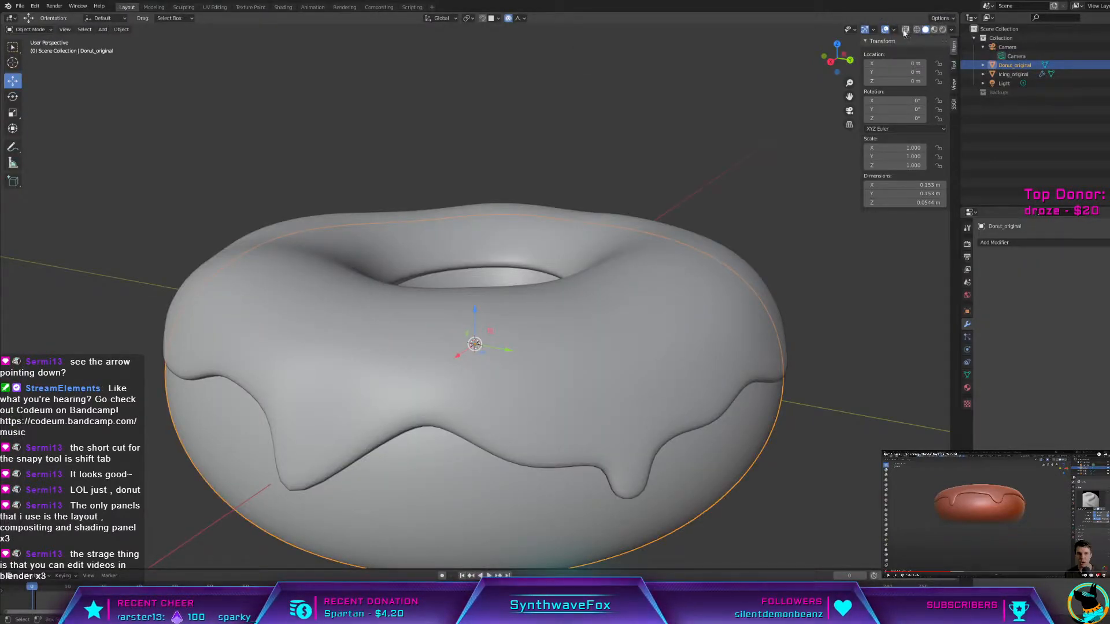
pyautogui.click(894, 30)
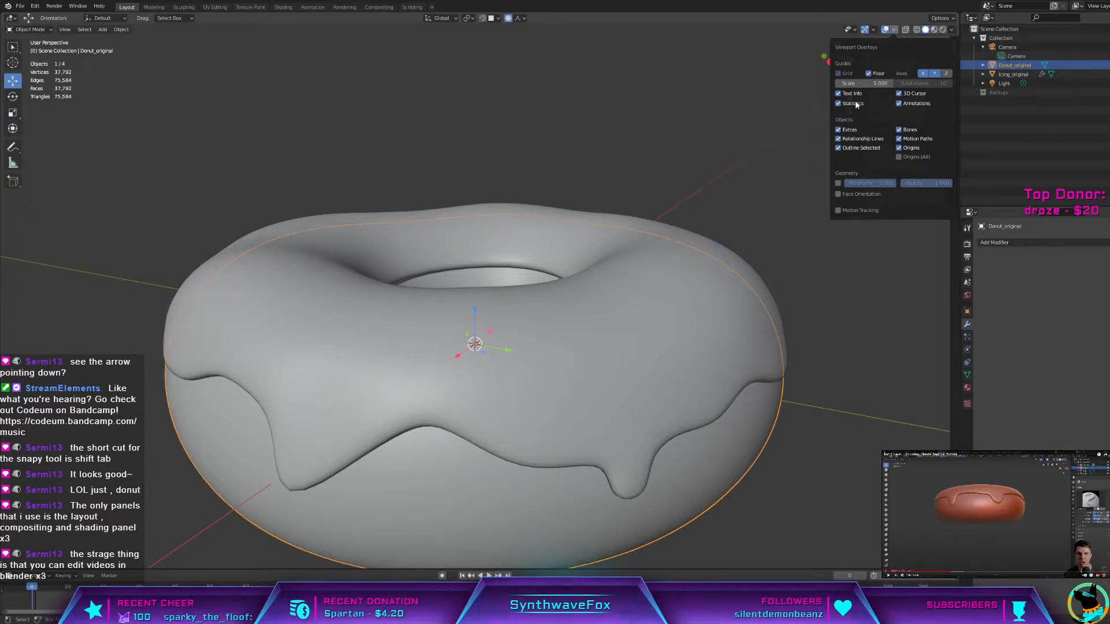
pyautogui.press('n')
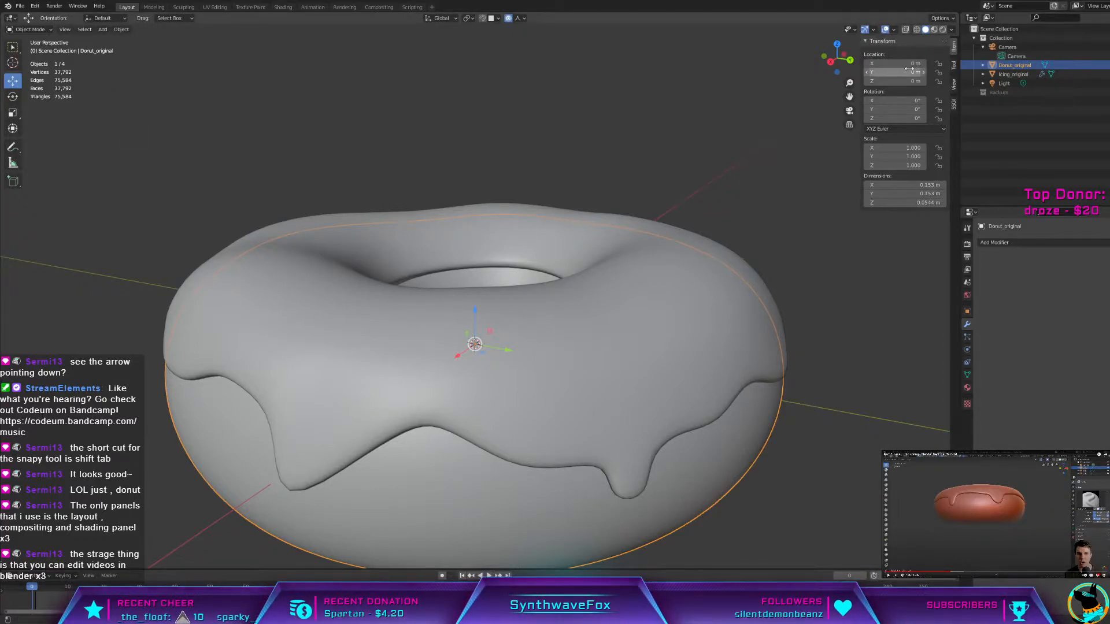
pyautogui.click(894, 30)
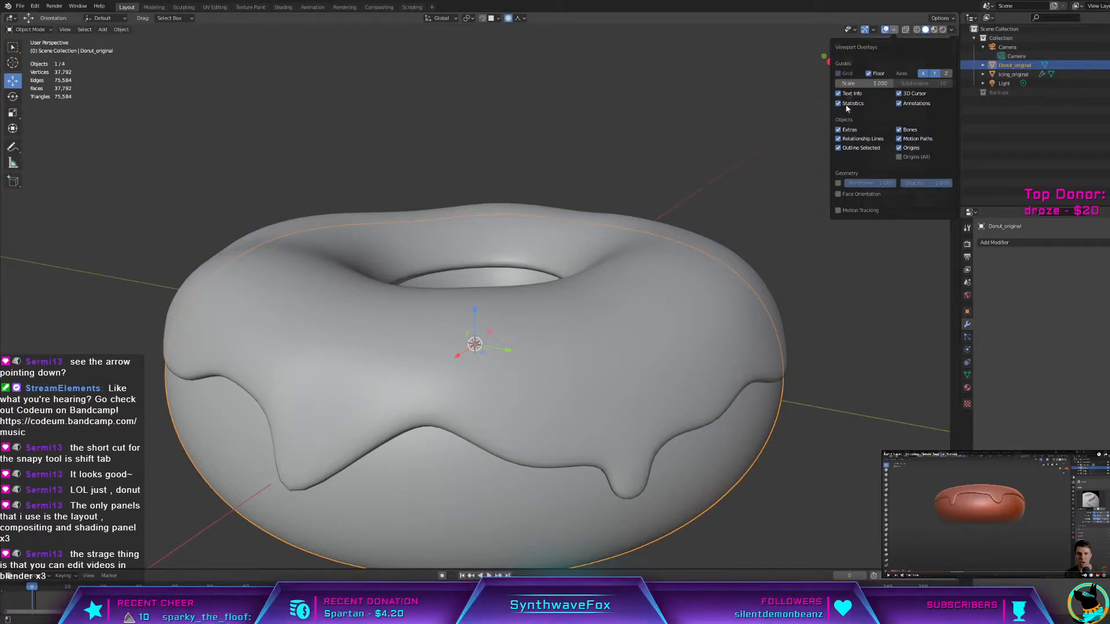
pyautogui.press('n')
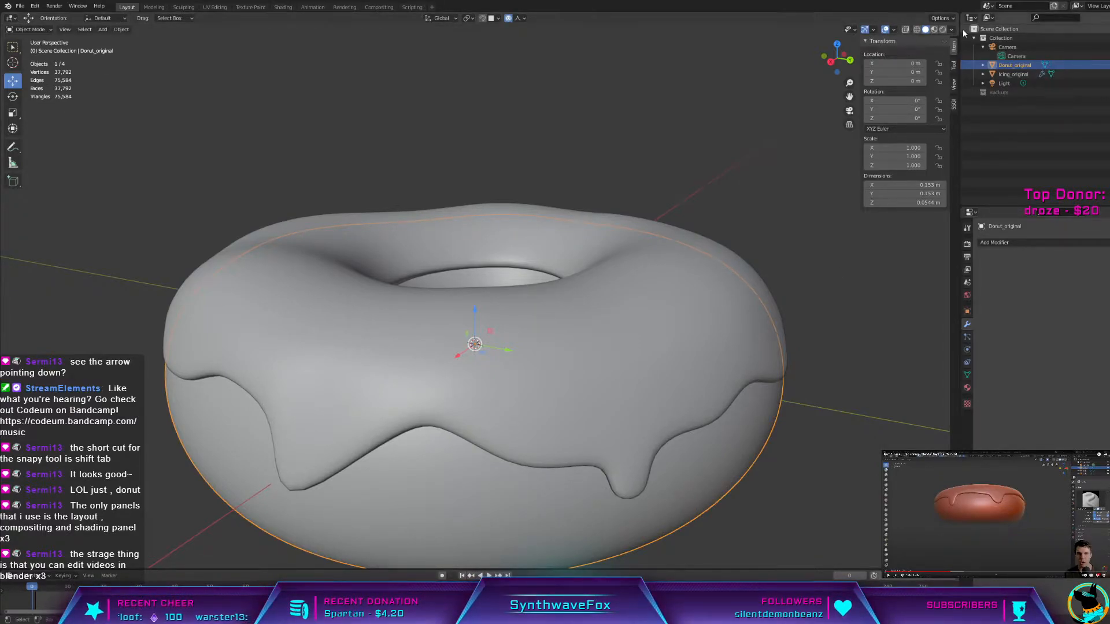
pyautogui.click(896, 30)
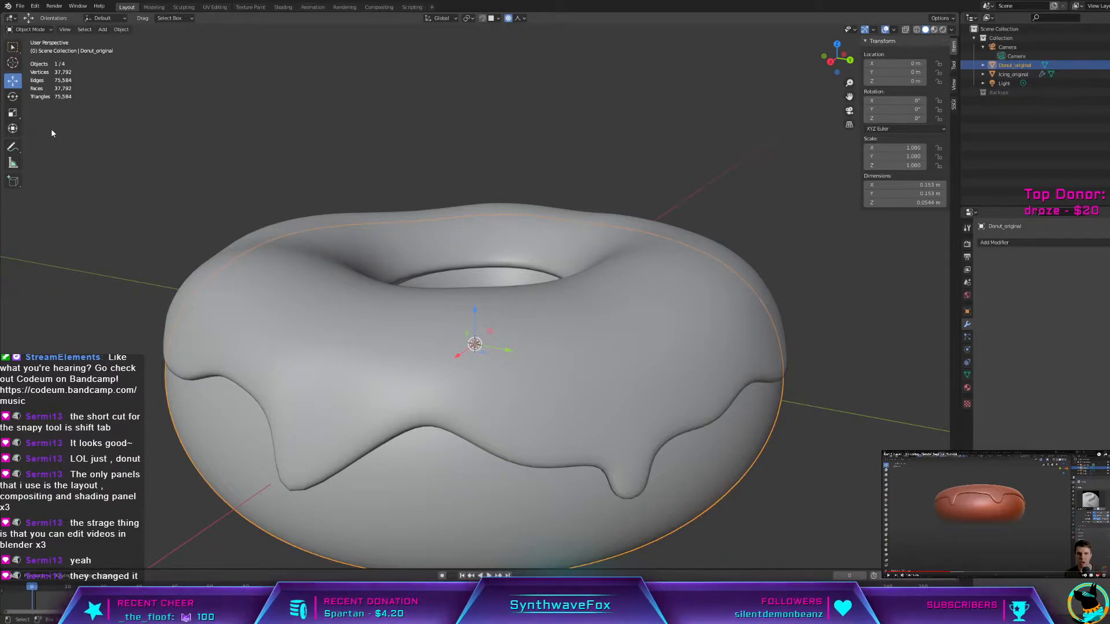
# Step: Return to the Sculpting workspace and frame the side of the donut body closely
pyautogui.click(184, 7)
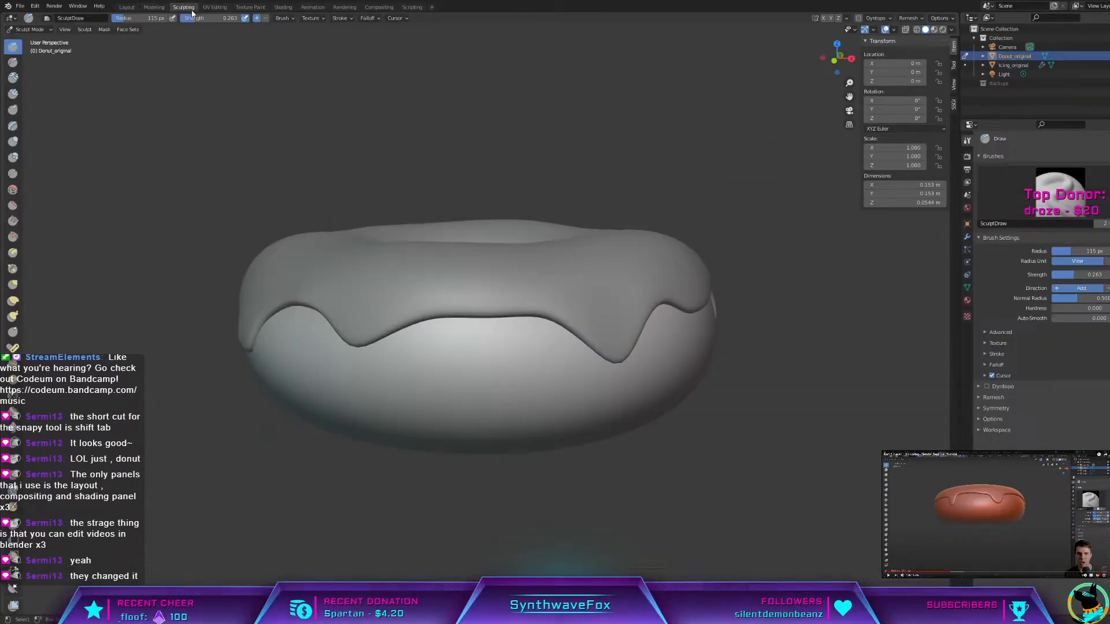
pyautogui.scroll(2, 712, 422)
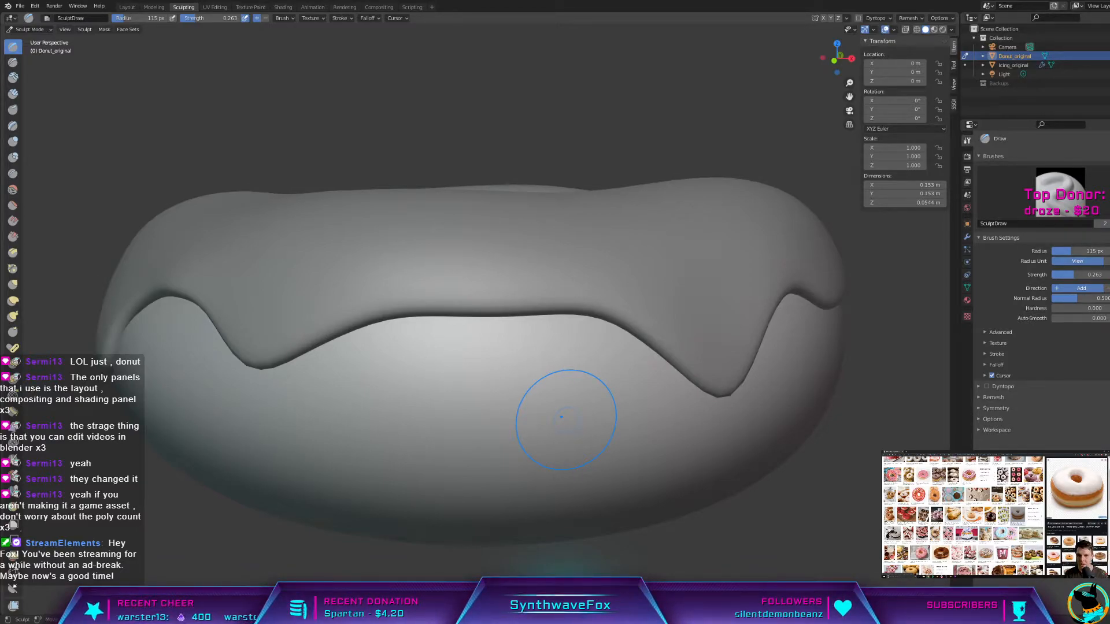
pyautogui.click(943, 558)
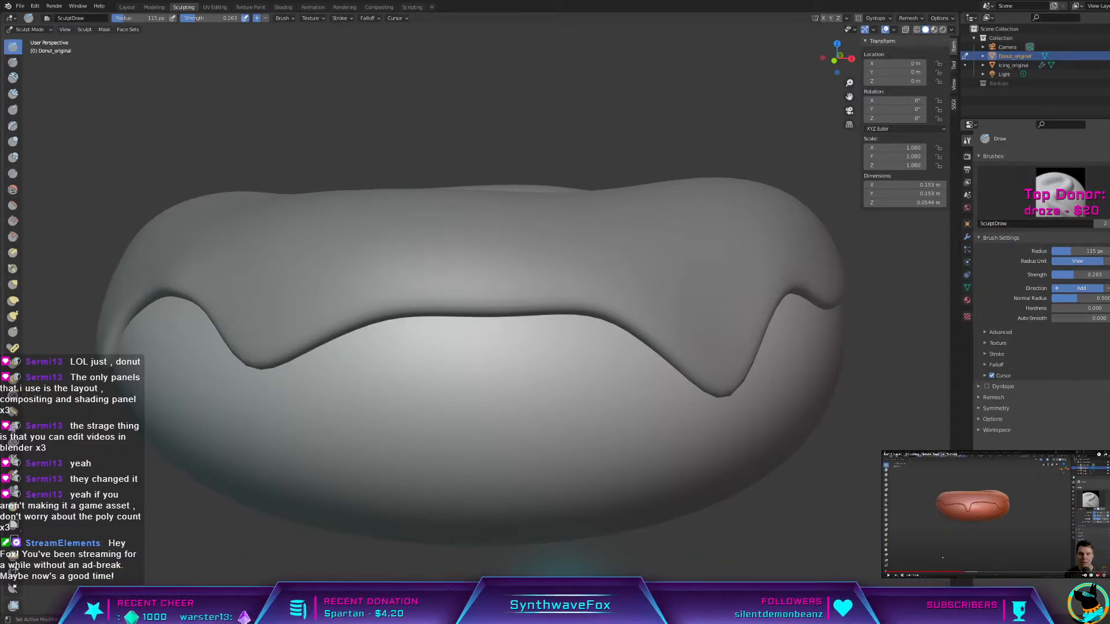
pyautogui.moveTo(744, 438)
pyautogui.mouseDown(button='middle')
pyautogui.moveTo(640, 453)
pyautogui.moveTo(684, 451)
pyautogui.moveTo(678, 435)
pyautogui.moveTo(660, 457)
pyautogui.mouseUp(button='middle')
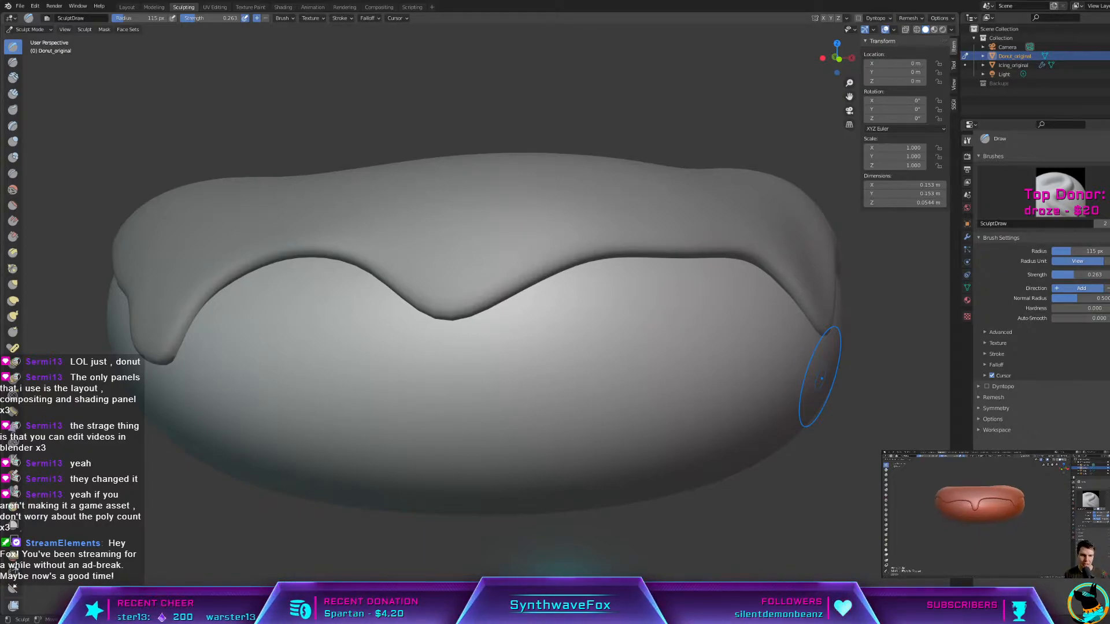
pyautogui.moveTo(463, 459); pyautogui.dragTo(460, 457, button='middle')
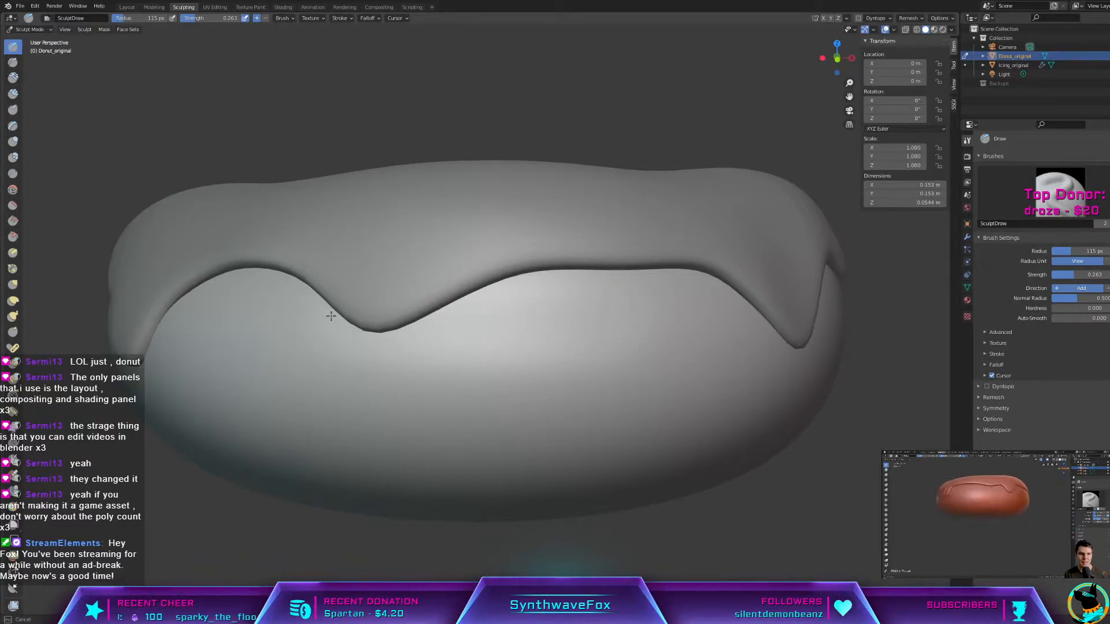
pyautogui.moveTo(698, 306)
pyautogui.mouseDown(button='middle')
pyautogui.moveTo(644, 347)
pyautogui.moveTo(568, 329)
pyautogui.moveTo(600, 329)
pyautogui.moveTo(587, 333)
pyautogui.moveTo(582, 377)
pyautogui.moveTo(532, 391)
pyautogui.moveTo(567, 399)
pyautogui.moveTo(623, 382)
pyautogui.mouseUp(button='middle')
# Step: Try to carve an indented band around the donut body's middle below the icing with the 115 px Draw brush
pyautogui.moveTo(529, 376)
pyautogui.mouseDown()
pyautogui.moveTo(362, 371)
pyautogui.moveTo(717, 377)
pyautogui.mouseUp()
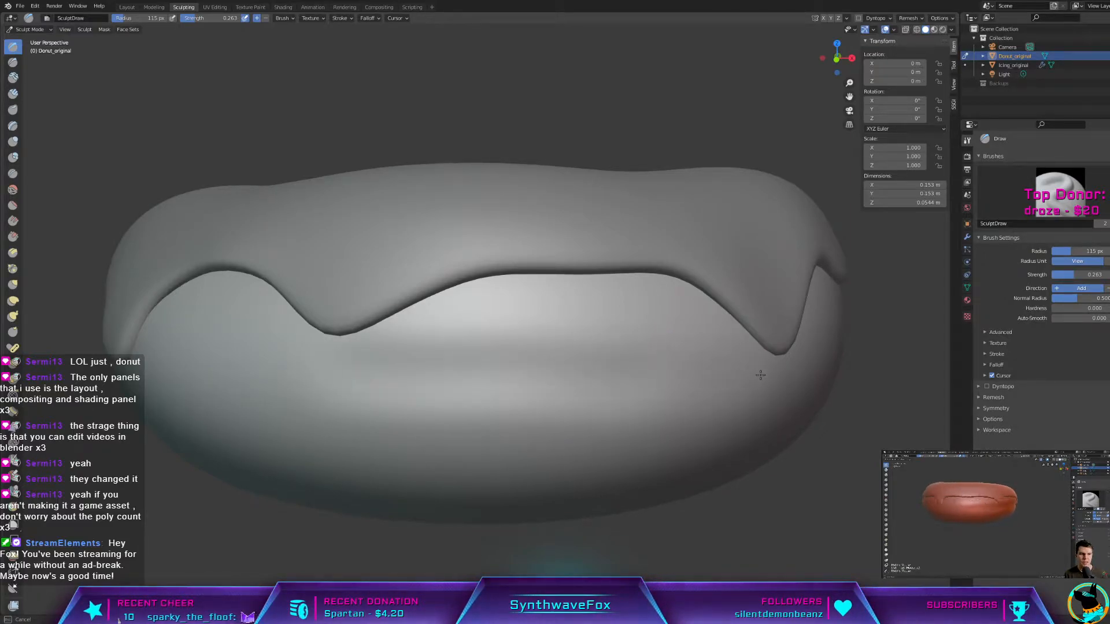
pyautogui.moveTo(378, 373)
pyautogui.keyDown('ctrl'); pyautogui.mouseDown()
pyautogui.moveTo(211, 364)
pyautogui.moveTo(260, 363)
pyautogui.mouseUp(); pyautogui.keyUp('ctrl')
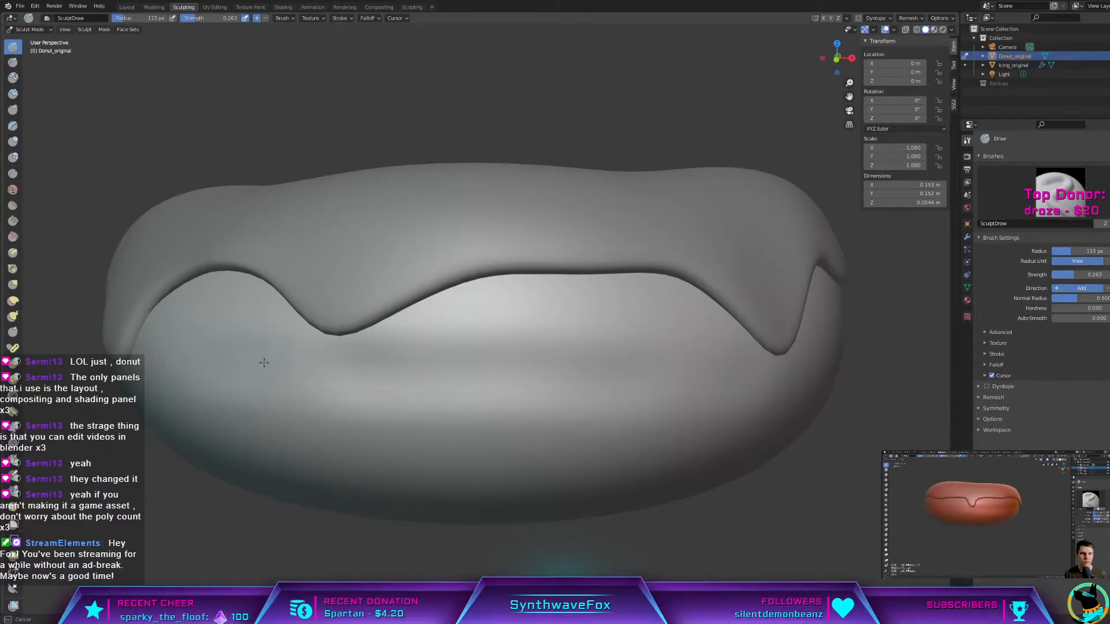
pyautogui.moveTo(142, 354); pyautogui.dragTo(560, 365, button='middle')
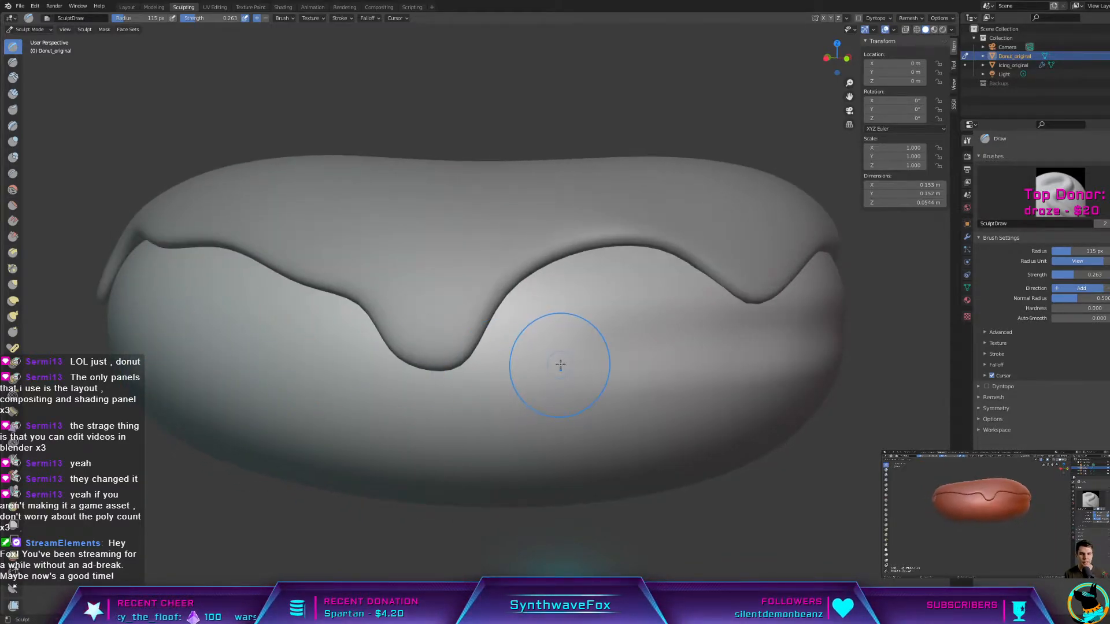
pyautogui.moveTo(426, 365)
pyautogui.keyDown('ctrl'); pyautogui.mouseDown()
pyautogui.moveTo(486, 365)
pyautogui.moveTo(376, 363)
pyautogui.moveTo(505, 362)
pyautogui.moveTo(241, 339)
pyautogui.moveTo(588, 362)
pyautogui.mouseUp(); pyautogui.keyUp('ctrl')
pyautogui.moveTo(442, 369); pyautogui.dragTo(563, 353, button='middle')
pyautogui.moveTo(564, 353)
pyautogui.keyDown('ctrl'); pyautogui.mouseDown()
pyautogui.moveTo(471, 337)
pyautogui.moveTo(231, 335)
pyautogui.moveTo(247, 350)
pyautogui.mouseUp(); pyautogui.keyUp('ctrl')
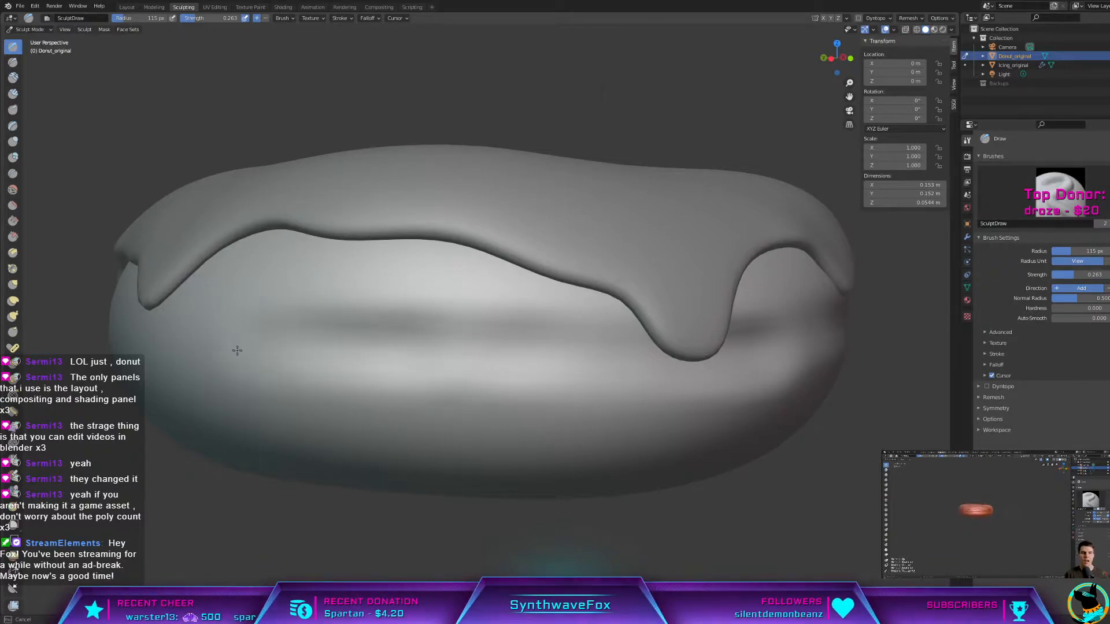
pyautogui.moveTo(182, 351); pyautogui.dragTo(283, 348, button='middle')
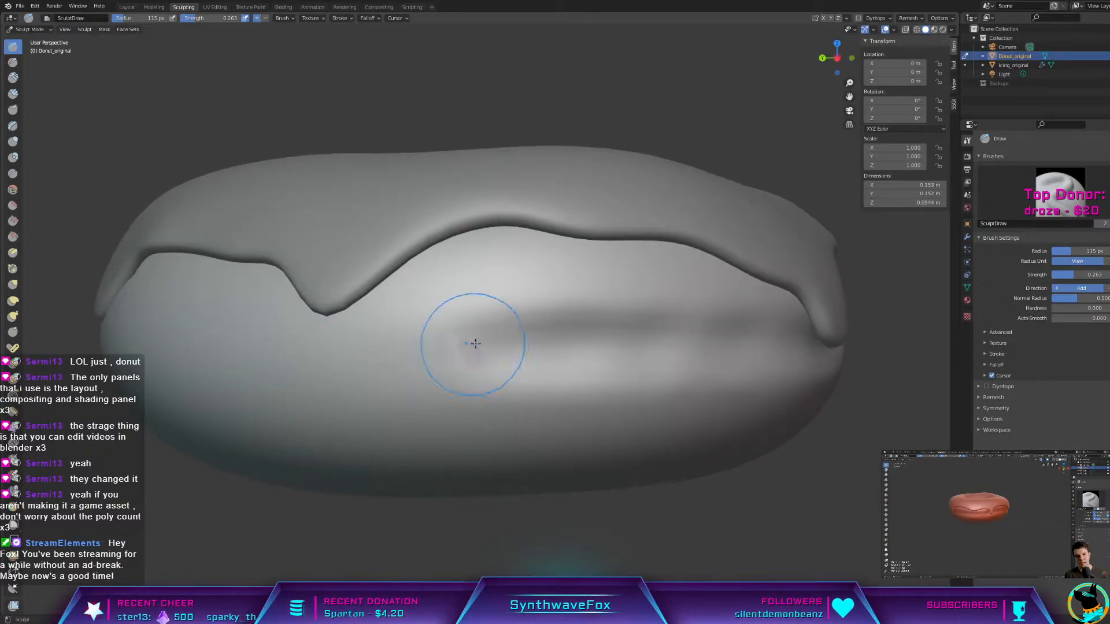
pyautogui.keyDown('ctrl'); pyautogui.moveTo(699, 356); pyautogui.dragTo(232, 348); pyautogui.keyUp('ctrl')
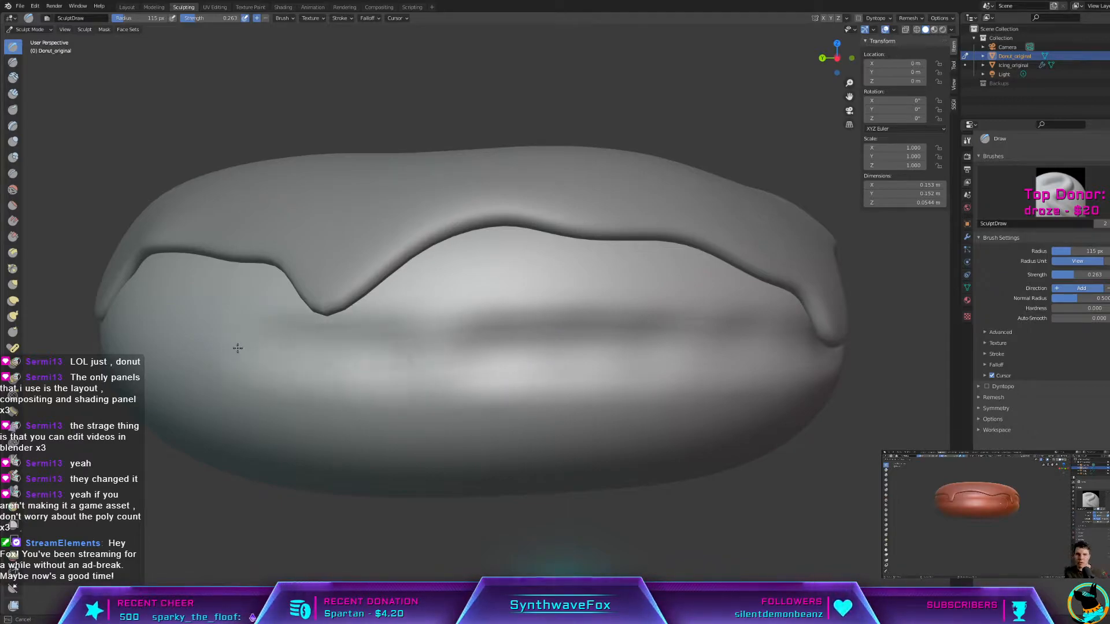
pyautogui.keyDown('ctrl'); pyautogui.moveTo(314, 354); pyautogui.dragTo(296, 359); pyautogui.keyUp('ctrl')
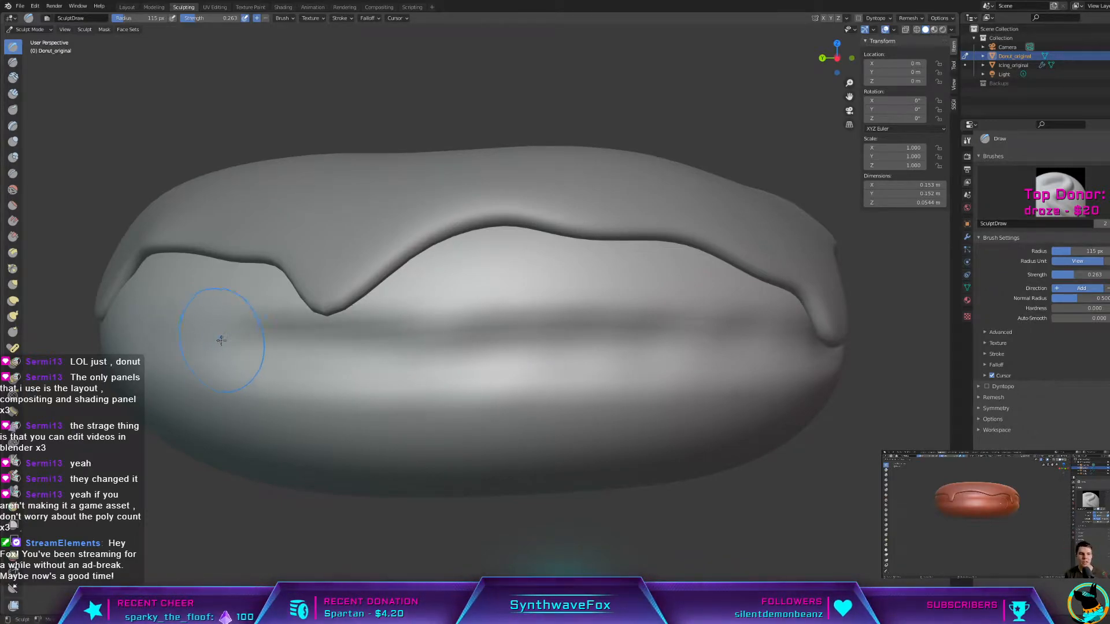
pyautogui.moveTo(218, 340); pyautogui.dragTo(268, 345, button='middle')
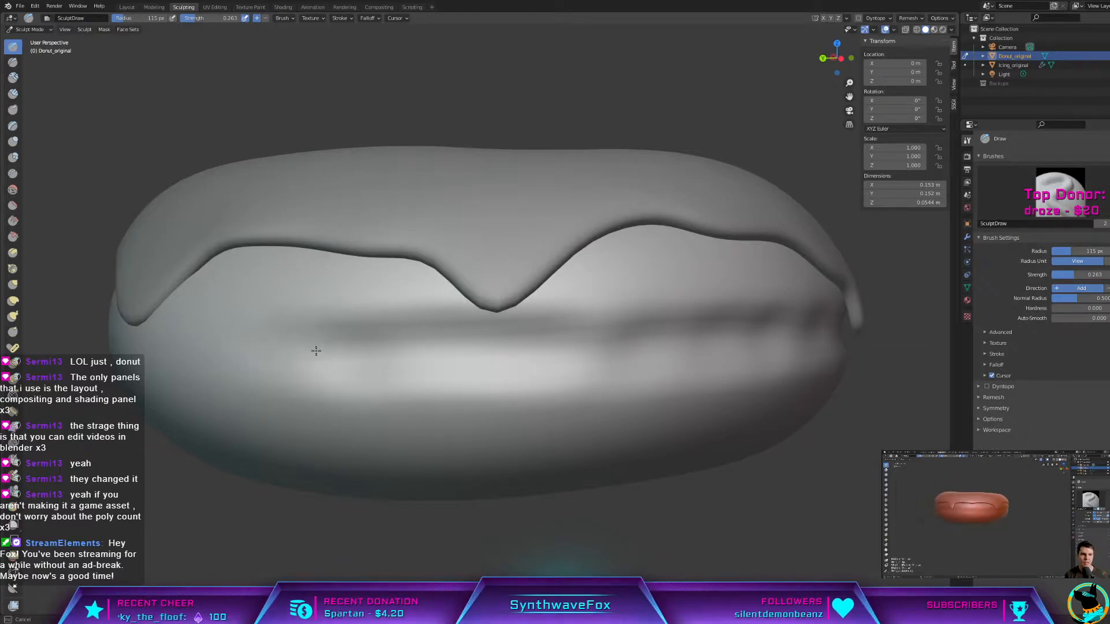
pyautogui.moveTo(336, 369); pyautogui.dragTo(422, 355, button='middle')
pyautogui.moveTo(285, 339)
pyautogui.keyDown('ctrl'); pyautogui.mouseDown()
pyautogui.moveTo(347, 354)
pyautogui.moveTo(240, 357)
pyautogui.mouseUp(); pyautogui.keyUp('ctrl')
pyautogui.moveTo(250, 347); pyautogui.dragTo(387, 350, button='middle')
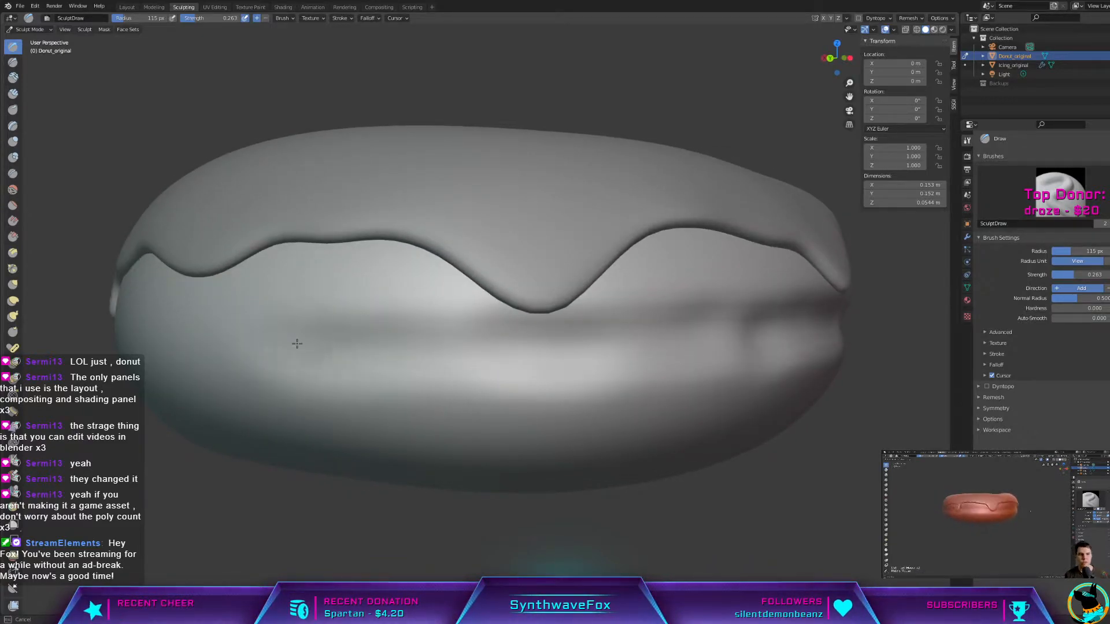
pyautogui.moveTo(263, 353); pyautogui.dragTo(496, 367, button='middle')
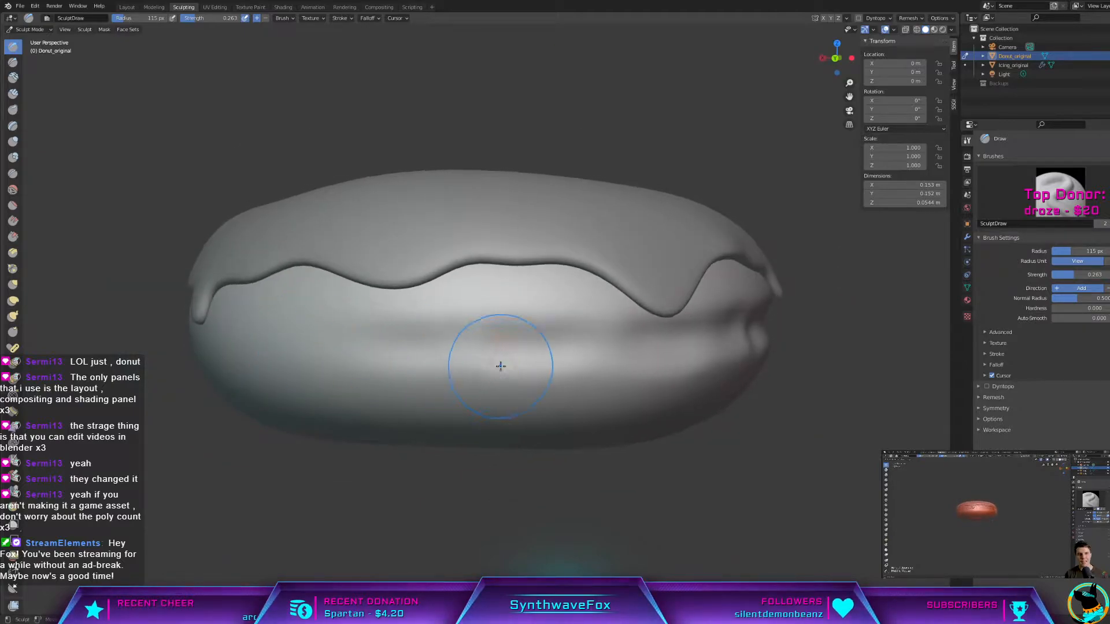
pyautogui.keyDown('ctrl'); pyautogui.moveTo(592, 349); pyautogui.dragTo(358, 337); pyautogui.keyUp('ctrl')
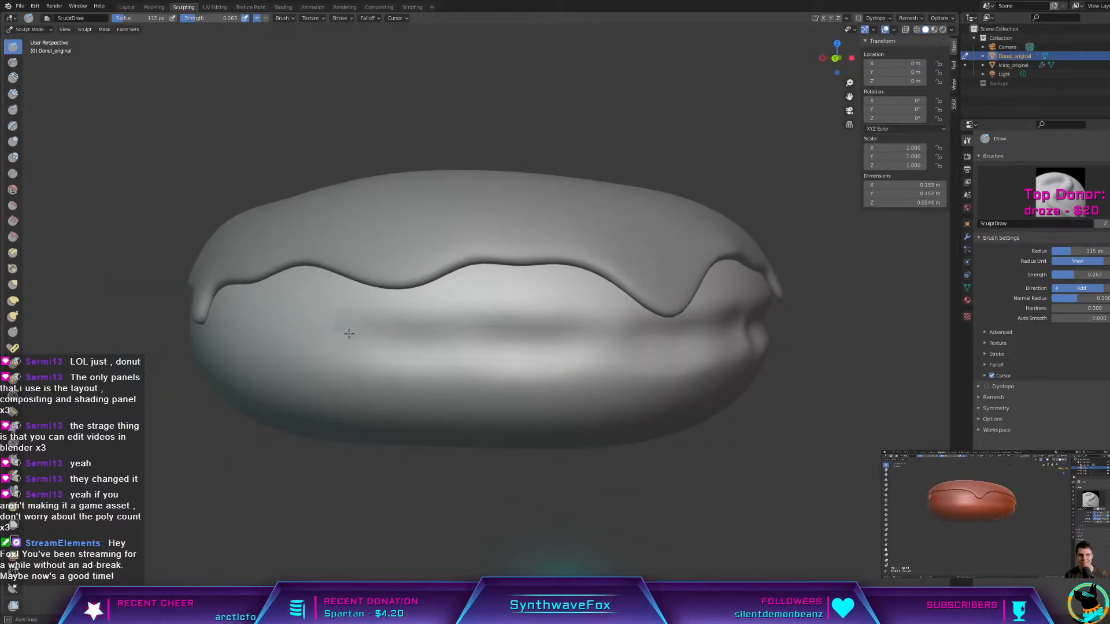
pyautogui.moveTo(348, 334); pyautogui.dragTo(399, 337, button='middle')
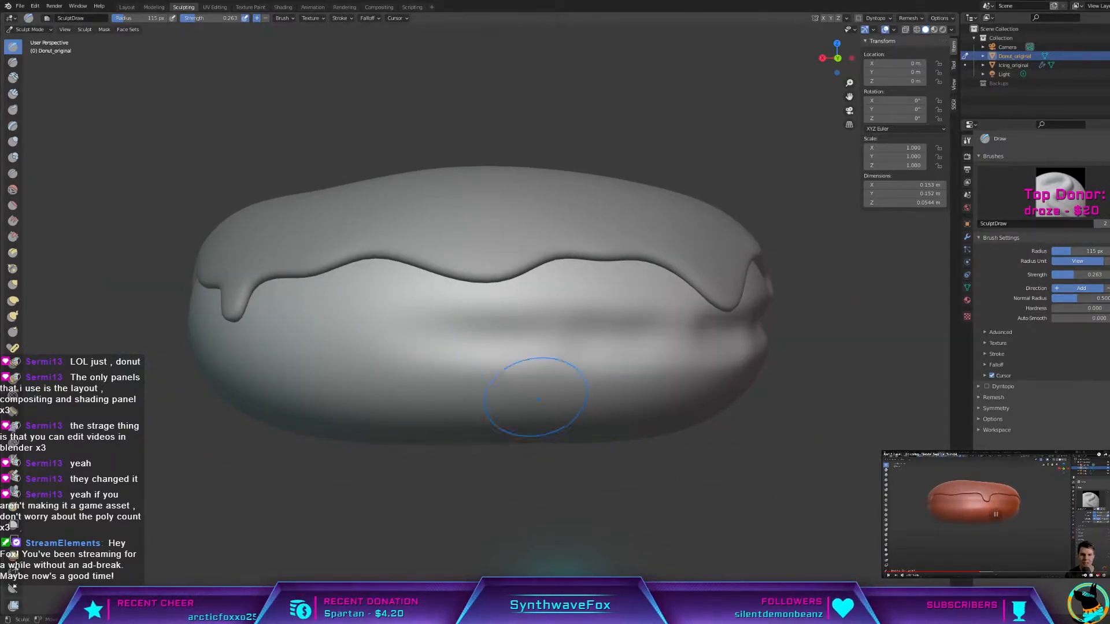
pyautogui.keyDown('ctrl'); pyautogui.moveTo(427, 335); pyautogui.dragTo(314, 337); pyautogui.keyUp('ctrl')
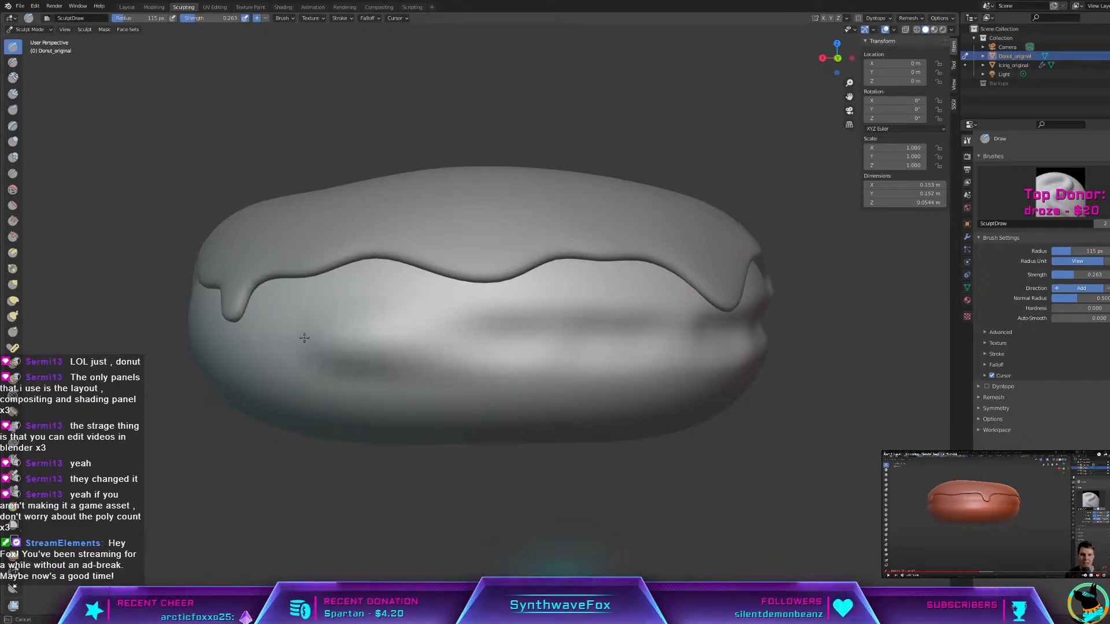
pyautogui.moveTo(314, 337)
pyautogui.mouseDown(button='middle')
pyautogui.moveTo(694, 364)
pyautogui.moveTo(607, 372)
pyautogui.mouseUp(button='middle')
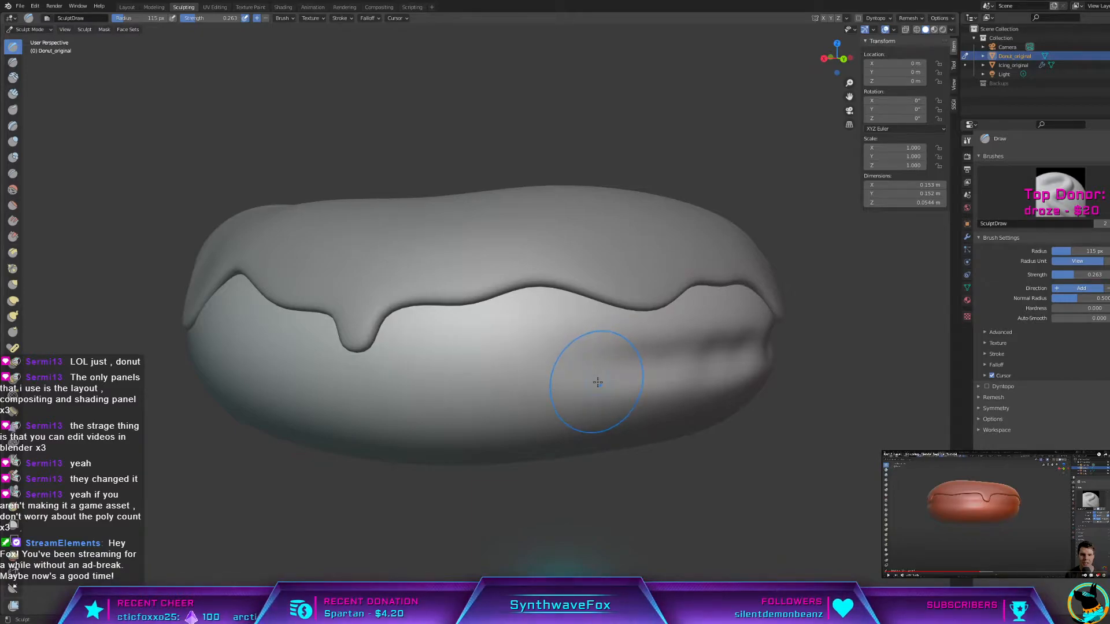
pyautogui.keyDown('ctrl'); pyautogui.moveTo(506, 373); pyautogui.dragTo(372, 369); pyautogui.keyUp('ctrl')
pyautogui.moveTo(269, 365); pyautogui.dragTo(327, 356, button='middle')
pyautogui.moveTo(524, 351)
pyautogui.keyDown('ctrl'); pyautogui.mouseDown()
pyautogui.moveTo(545, 352)
pyautogui.moveTo(340, 342)
pyautogui.mouseUp(); pyautogui.keyUp('ctrl')
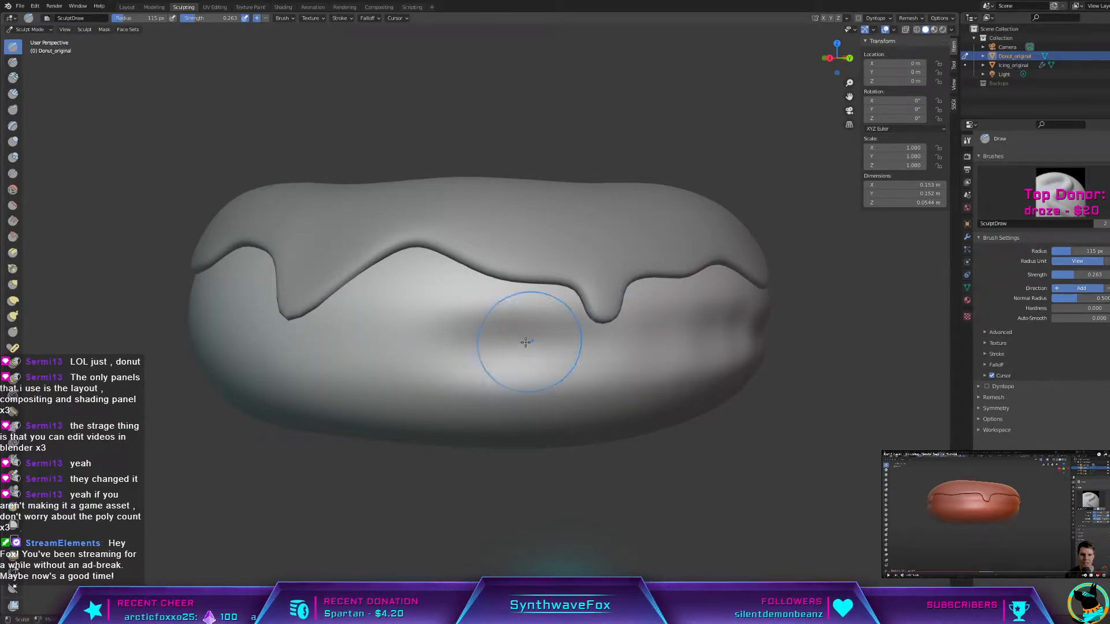
pyautogui.moveTo(514, 345); pyautogui.dragTo(553, 342, button='middle')
pyautogui.moveTo(595, 347)
pyautogui.keyDown('ctrl'); pyautogui.mouseDown()
pyautogui.moveTo(539, 362)
pyautogui.moveTo(585, 365)
pyautogui.mouseUp(); pyautogui.keyUp('ctrl')
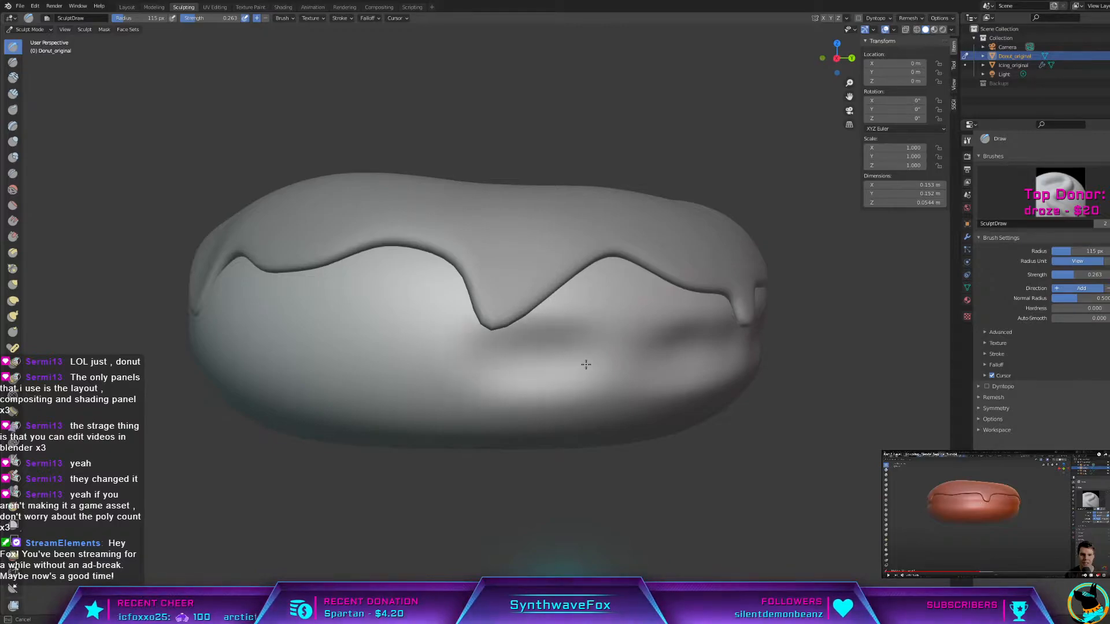
pyautogui.moveTo(383, 337)
pyautogui.mouseDown(button='middle')
pyautogui.moveTo(362, 409)
pyautogui.moveTo(397, 345)
pyautogui.mouseUp(button='middle')
pyautogui.moveTo(434, 328)
pyautogui.keyDown('ctrl'); pyautogui.mouseDown()
pyautogui.moveTo(398, 337)
pyautogui.moveTo(654, 348)
pyautogui.moveTo(550, 330)
pyautogui.moveTo(704, 352)
pyautogui.mouseUp(); pyautogui.keyUp('ctrl')
pyautogui.moveTo(732, 352)
pyautogui.mouseDown(button='middle')
pyautogui.moveTo(640, 347)
pyautogui.moveTo(397, 376)
pyautogui.mouseUp(button='middle')
pyautogui.keyDown('ctrl'); pyautogui.moveTo(448, 352); pyautogui.dragTo(549, 342); pyautogui.keyUp('ctrl')
pyautogui.moveTo(349, 345); pyautogui.dragTo(463, 334, button='middle')
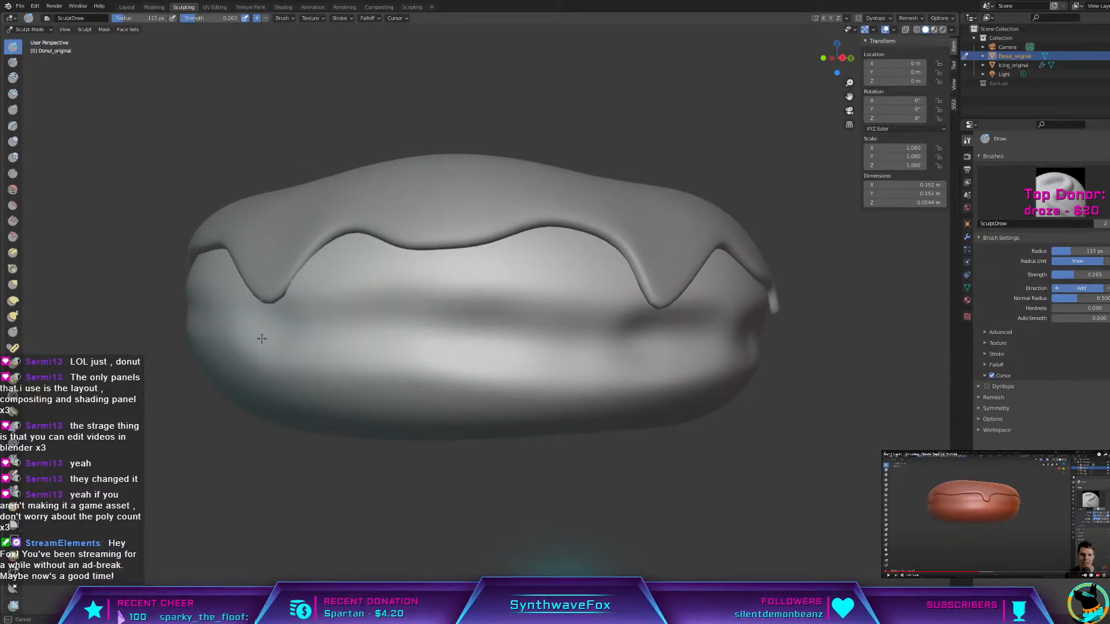
pyautogui.moveTo(261, 319); pyautogui.dragTo(436, 320, button='middle')
pyautogui.moveTo(627, 301)
pyautogui.mouseDown(button='middle')
pyautogui.moveTo(577, 280)
pyautogui.moveTo(528, 292)
pyautogui.moveTo(619, 295)
pyautogui.moveTo(597, 312)
pyautogui.moveTo(635, 307)
pyautogui.moveTo(283, 305)
pyautogui.moveTo(359, 341)
pyautogui.mouseUp(button='middle')
pyautogui.moveTo(457, 341); pyautogui.dragTo(473, 336, button='middle')
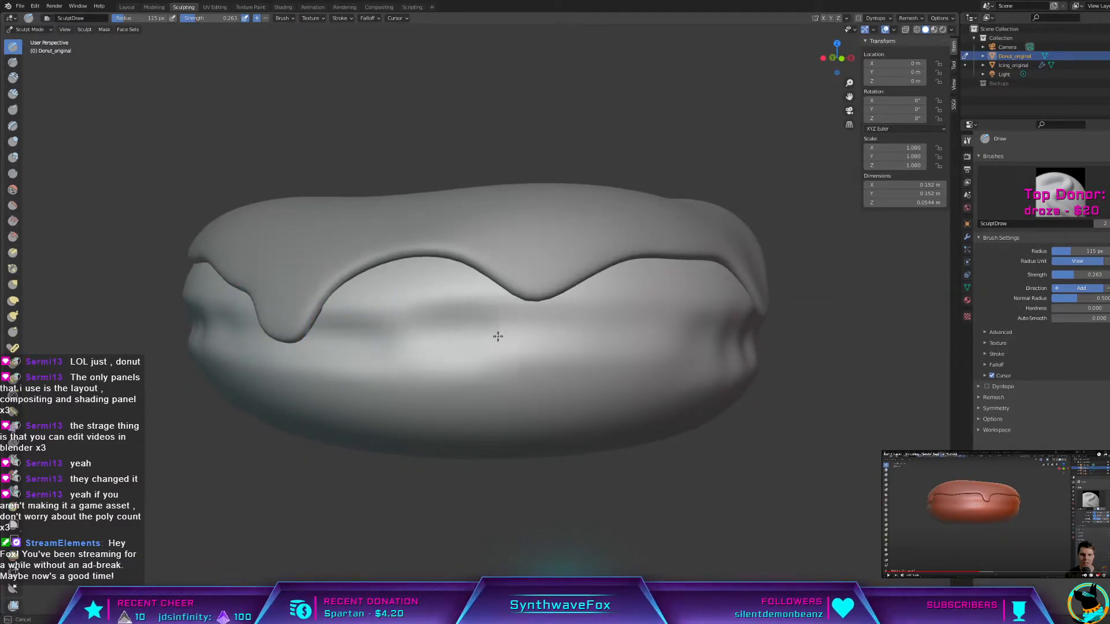
pyautogui.moveTo(673, 351)
pyautogui.mouseDown(button='middle')
pyautogui.moveTo(595, 359)
pyautogui.moveTo(463, 330)
pyautogui.moveTo(801, 334)
pyautogui.mouseUp(button='middle')
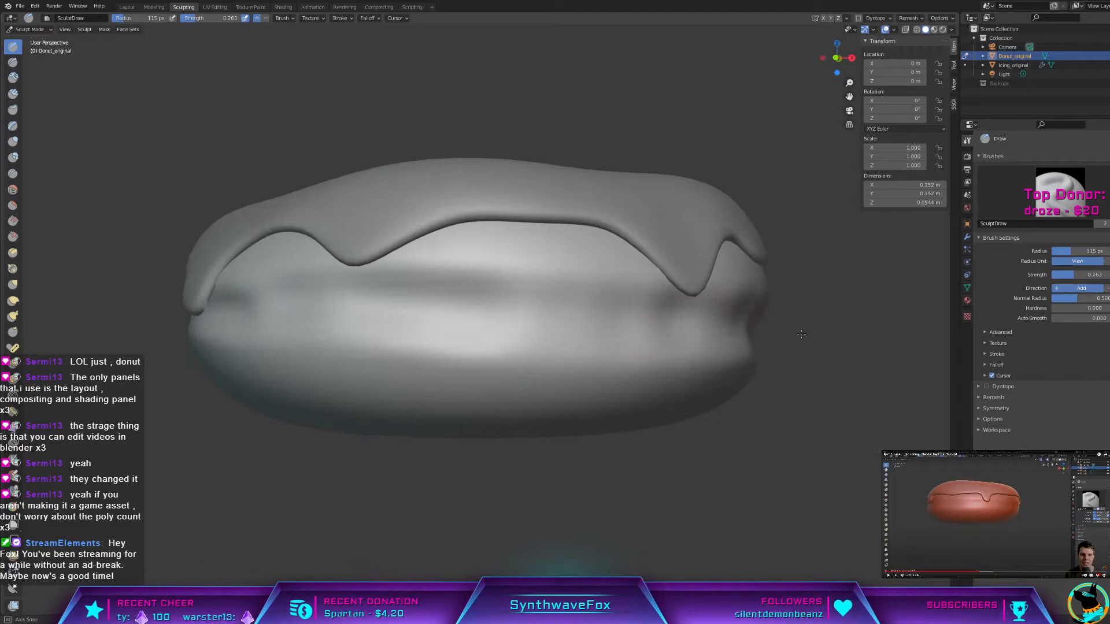
pyautogui.moveTo(598, 386)
pyautogui.mouseDown(button='middle')
pyautogui.moveTo(560, 426)
pyautogui.moveTo(448, 424)
pyautogui.moveTo(466, 430)
pyautogui.moveTo(384, 417)
pyautogui.moveTo(471, 396)
pyautogui.moveTo(421, 408)
pyautogui.moveTo(456, 397)
pyautogui.moveTo(376, 399)
pyautogui.moveTo(404, 390)
pyautogui.mouseUp(button='middle')
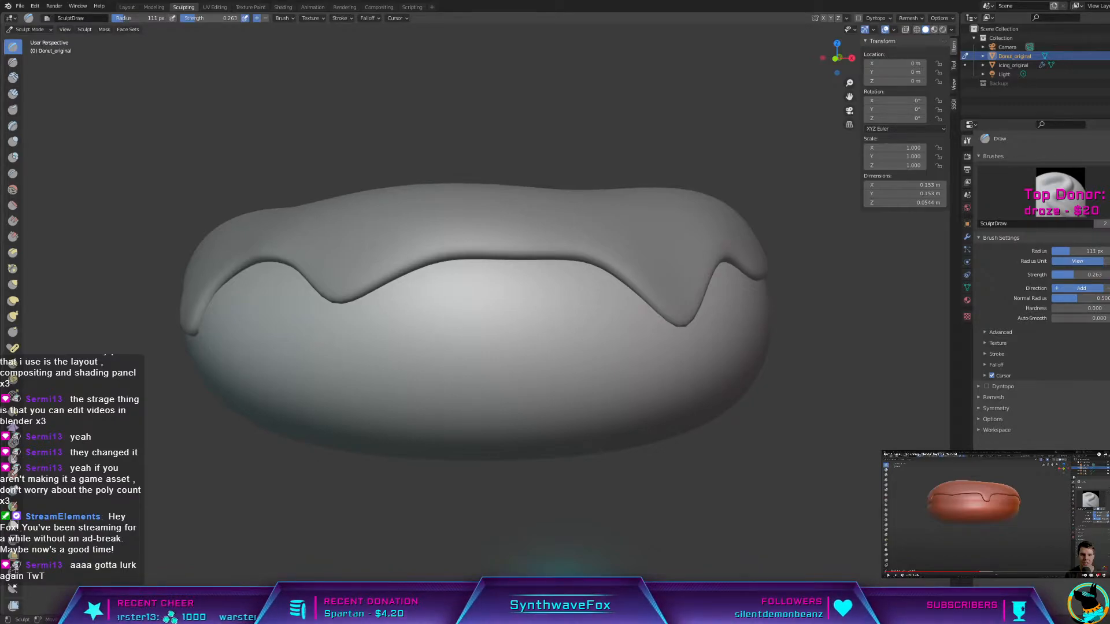
# Step: Set the Draw brush's radius to 83 px
pyautogui.moveTo(138, 18); pyautogui.dragTo(136, 18)
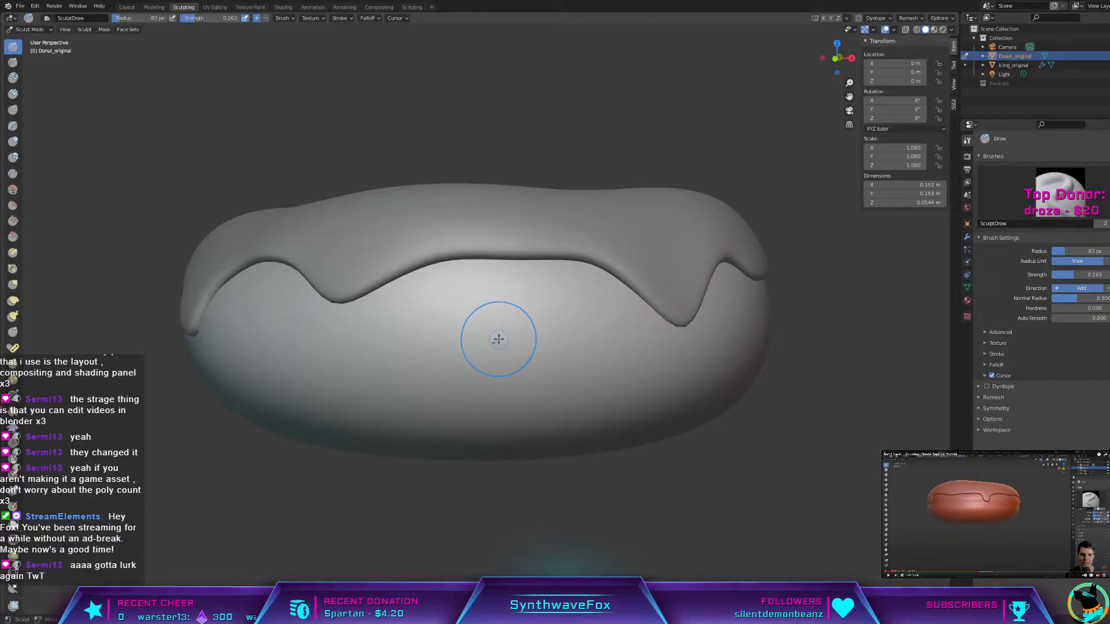
pyautogui.moveTo(499, 340)
pyautogui.mouseDown()
pyautogui.moveTo(515, 347)
pyautogui.moveTo(483, 350)
pyautogui.moveTo(553, 347)
pyautogui.mouseUp()
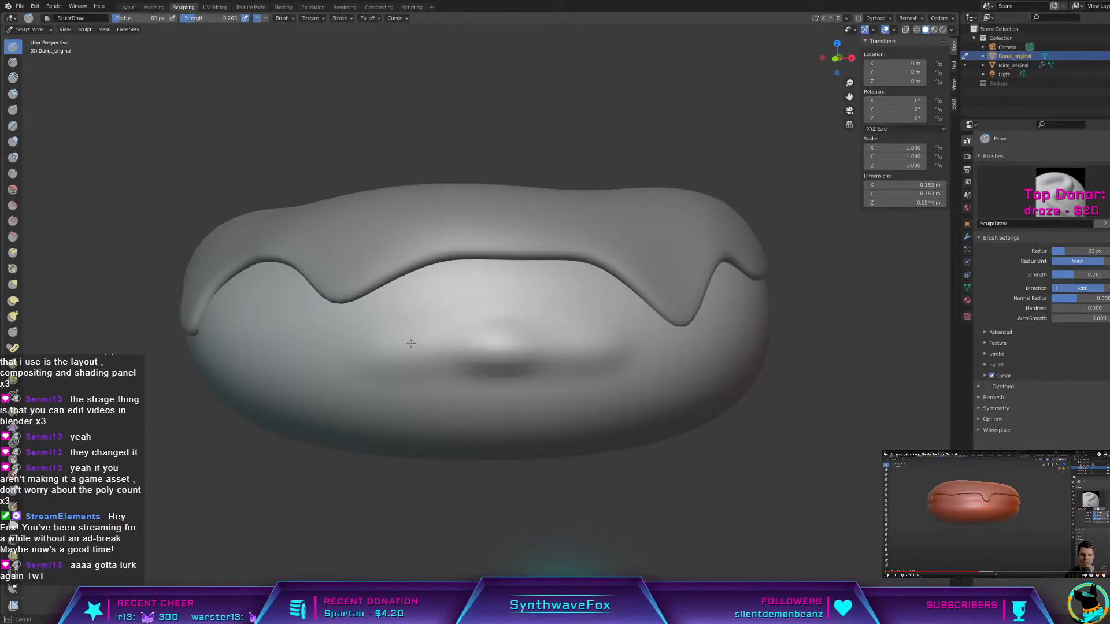
pyautogui.moveTo(288, 347); pyautogui.dragTo(617, 346, button='middle')
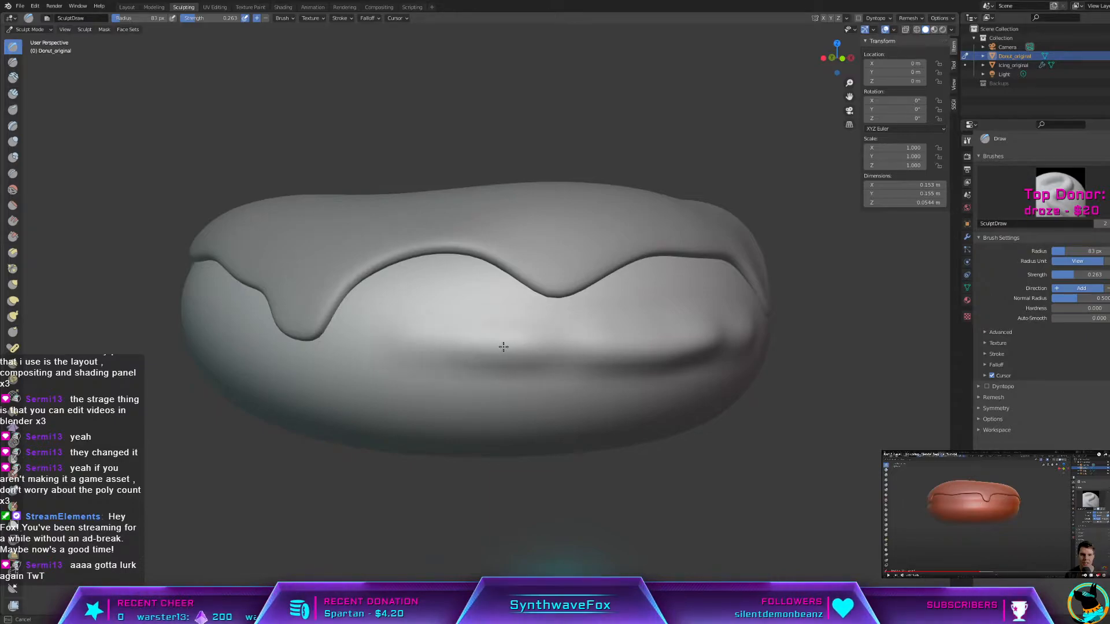
pyautogui.moveTo(501, 349); pyautogui.dragTo(541, 333, button='middle')
# Step: Carve a narrow indented band all the way around the donut body's middle, just below the icing, with the Draw brush
pyautogui.moveTo(491, 329)
pyautogui.keyDown('ctrl'); pyautogui.mouseDown()
pyautogui.moveTo(501, 322)
pyautogui.moveTo(296, 343)
pyautogui.mouseUp(); pyautogui.keyUp('ctrl')
pyautogui.moveTo(279, 340); pyautogui.dragTo(545, 329, button='middle')
pyautogui.keyDown('ctrl'); pyautogui.moveTo(594, 345); pyautogui.dragTo(369, 344); pyautogui.keyUp('ctrl')
pyautogui.moveTo(413, 341)
pyautogui.mouseDown(button='middle')
pyautogui.moveTo(370, 341)
pyautogui.moveTo(395, 347)
pyautogui.mouseUp(button='middle')
pyautogui.moveTo(396, 348)
pyautogui.mouseDown()
pyautogui.moveTo(405, 350)
pyautogui.moveTo(399, 338)
pyautogui.moveTo(298, 341)
pyautogui.moveTo(328, 333)
pyautogui.mouseUp()
pyautogui.moveTo(328, 333); pyautogui.dragTo(357, 343, button='middle')
pyautogui.moveTo(512, 366); pyautogui.dragTo(545, 347, button='middle')
pyautogui.moveTo(544, 347)
pyautogui.mouseDown()
pyautogui.moveTo(441, 325)
pyautogui.moveTo(429, 337)
pyautogui.moveTo(297, 324)
pyautogui.moveTo(306, 319)
pyautogui.mouseUp()
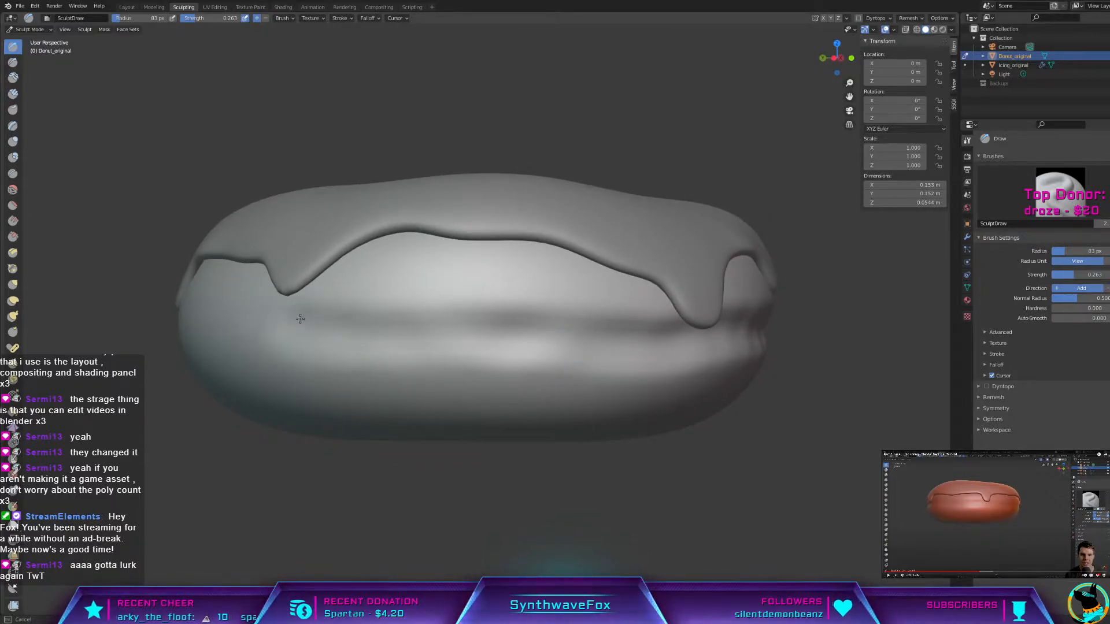
pyautogui.moveTo(317, 341)
pyautogui.mouseDown(button='middle')
pyautogui.moveTo(342, 325)
pyautogui.moveTo(512, 361)
pyautogui.mouseUp(button='middle')
pyautogui.moveTo(513, 365)
pyautogui.mouseDown()
pyautogui.moveTo(393, 377)
pyautogui.moveTo(412, 373)
pyautogui.mouseUp()
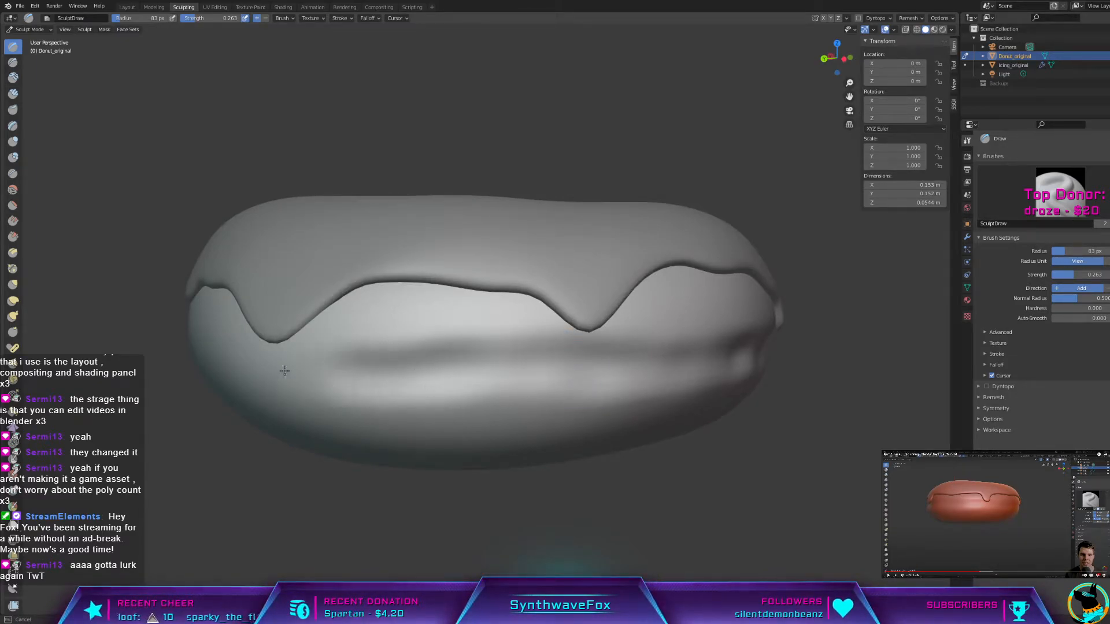
pyautogui.moveTo(270, 370); pyautogui.dragTo(435, 359, button='middle')
pyautogui.moveTo(607, 347)
pyautogui.mouseDown()
pyautogui.moveTo(397, 349)
pyautogui.moveTo(410, 350)
pyautogui.mouseUp()
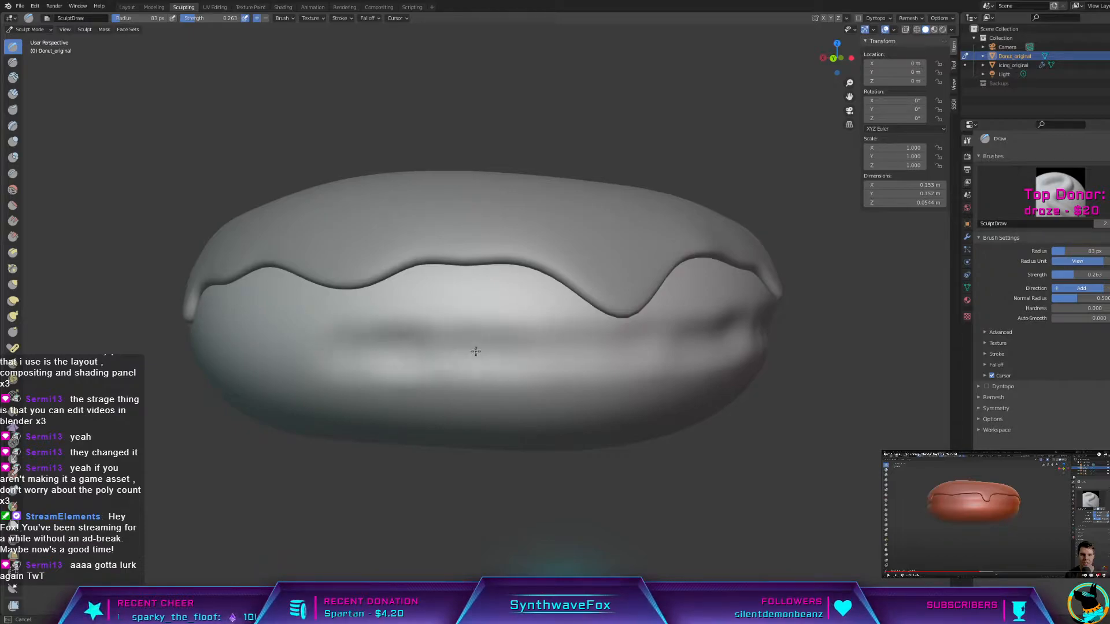
pyautogui.moveTo(440, 356)
pyautogui.mouseDown(button='middle')
pyautogui.moveTo(580, 335)
pyautogui.moveTo(361, 336)
pyautogui.moveTo(389, 323)
pyautogui.moveTo(513, 335)
pyautogui.moveTo(426, 330)
pyautogui.moveTo(584, 316)
pyautogui.mouseUp(button='middle')
pyautogui.moveTo(763, 319); pyautogui.dragTo(632, 309, button='middle')
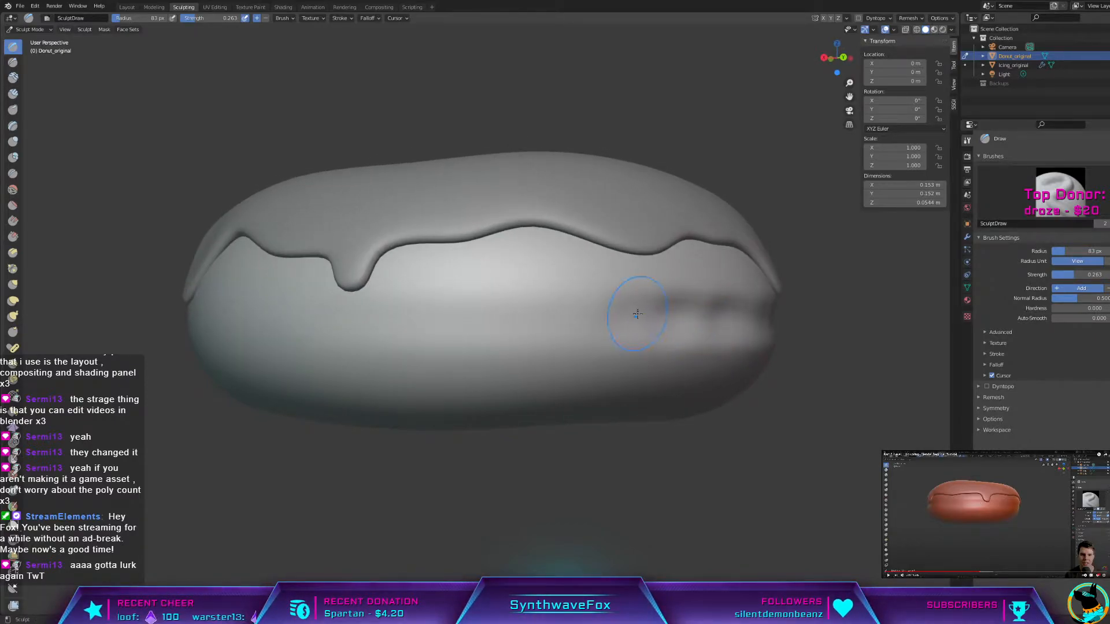
pyautogui.moveTo(313, 328); pyautogui.dragTo(414, 339, button='middle')
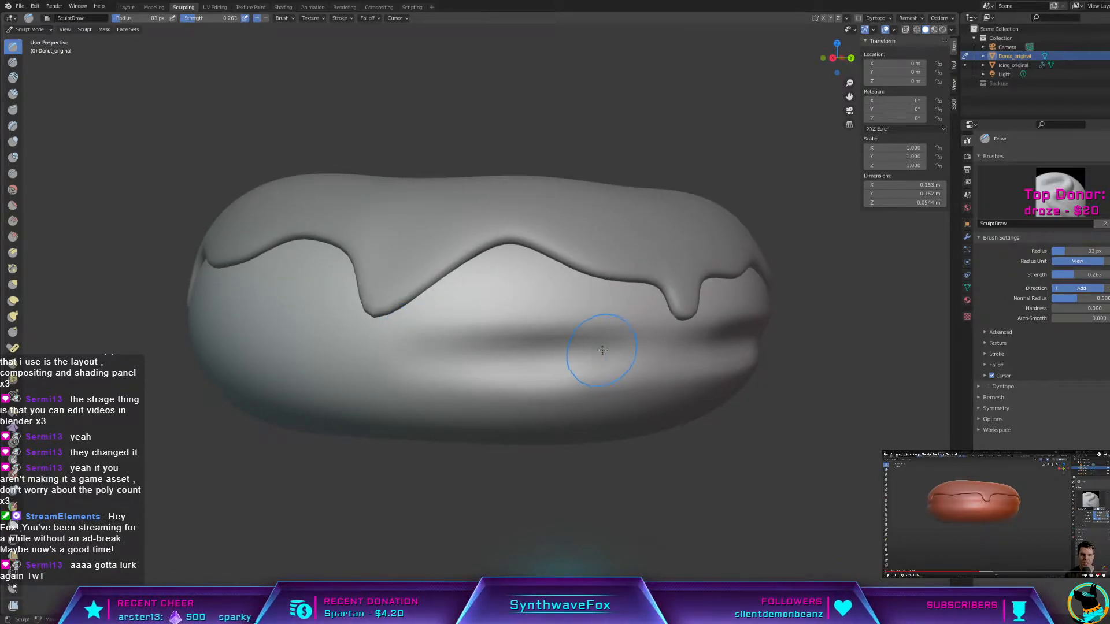
pyautogui.moveTo(594, 347); pyautogui.dragTo(627, 347, button='middle')
pyautogui.moveTo(474, 329)
pyautogui.keyDown('ctrl'); pyautogui.mouseDown()
pyautogui.moveTo(513, 322)
pyautogui.moveTo(384, 330)
pyautogui.mouseUp(); pyautogui.keyUp('ctrl')
pyautogui.moveTo(384, 329); pyautogui.dragTo(478, 332, button='middle')
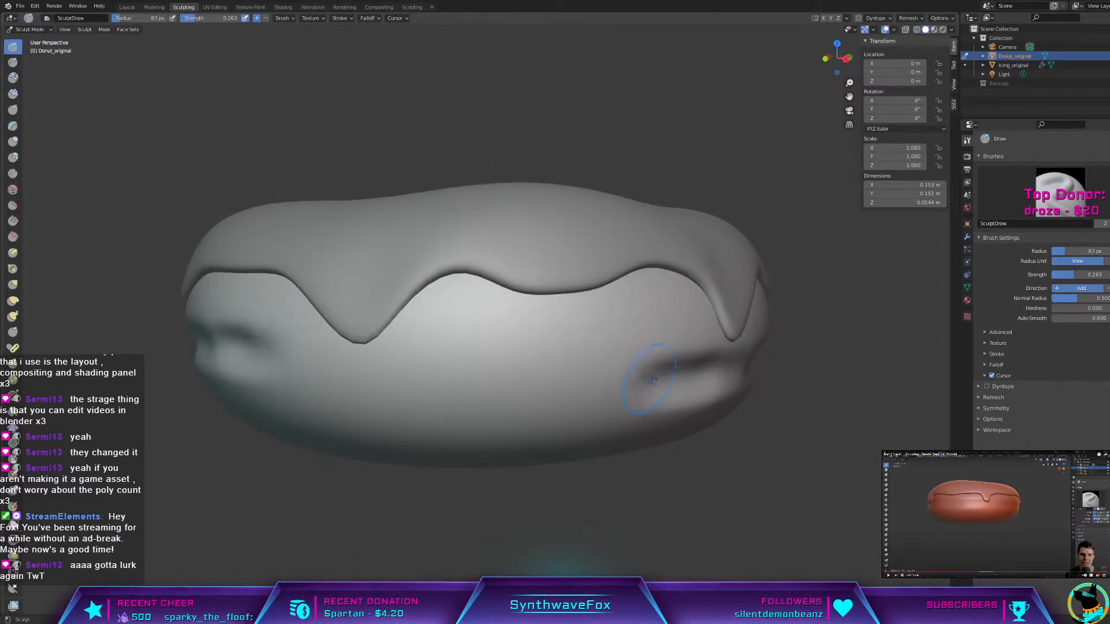
pyautogui.moveTo(438, 384)
pyautogui.keyDown('ctrl'); pyautogui.mouseDown()
pyautogui.moveTo(414, 370)
pyautogui.moveTo(319, 368)
pyautogui.mouseUp(); pyautogui.keyUp('ctrl')
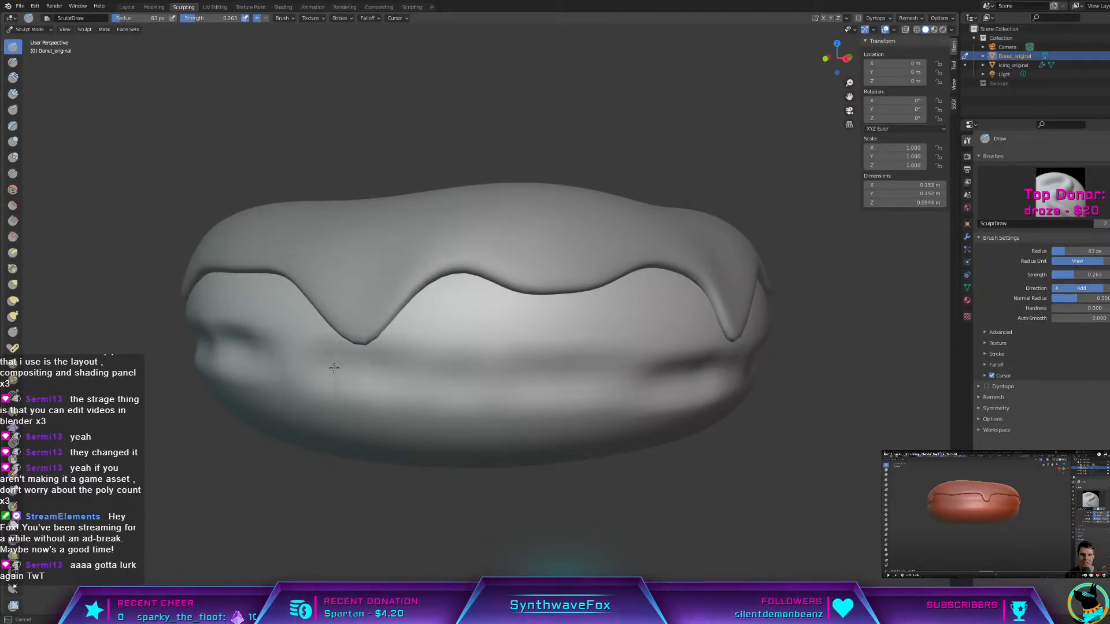
# Step: Try to deepen and even out the indented band around the donut body's middle with the 83 px Draw brush
pyautogui.moveTo(319, 358); pyautogui.dragTo(707, 332, button='middle')
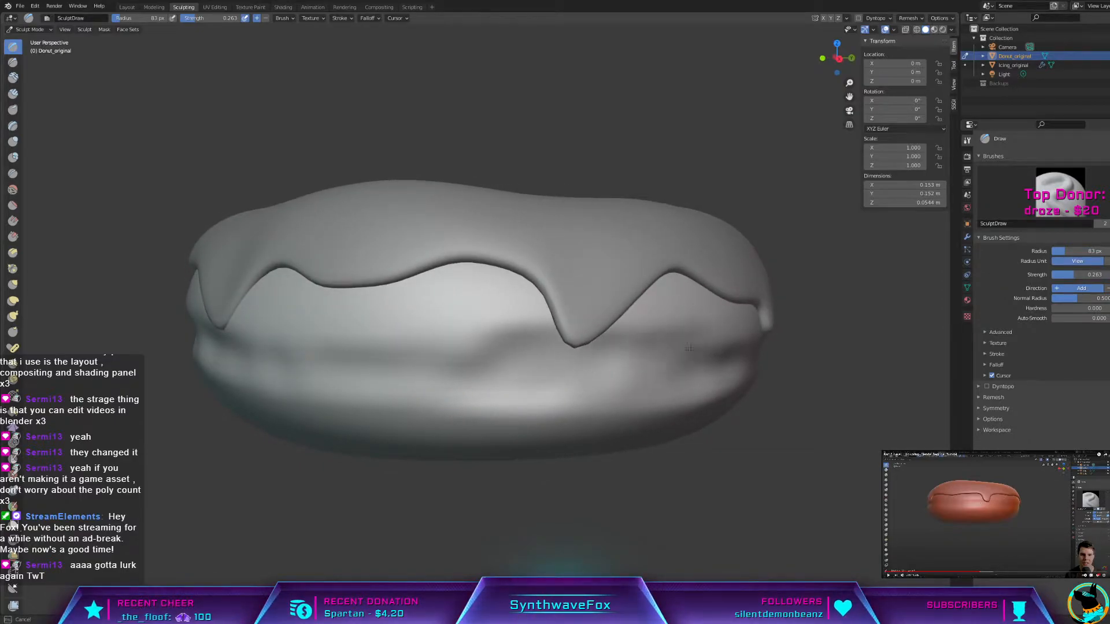
pyautogui.moveTo(642, 341); pyautogui.dragTo(552, 344, button='middle')
pyautogui.moveTo(382, 360)
pyautogui.mouseDown(button='middle')
pyautogui.moveTo(679, 358)
pyautogui.moveTo(597, 358)
pyautogui.mouseUp(button='middle')
pyautogui.moveTo(619, 357)
pyautogui.mouseDown()
pyautogui.moveTo(543, 359)
pyautogui.moveTo(678, 358)
pyautogui.mouseUp()
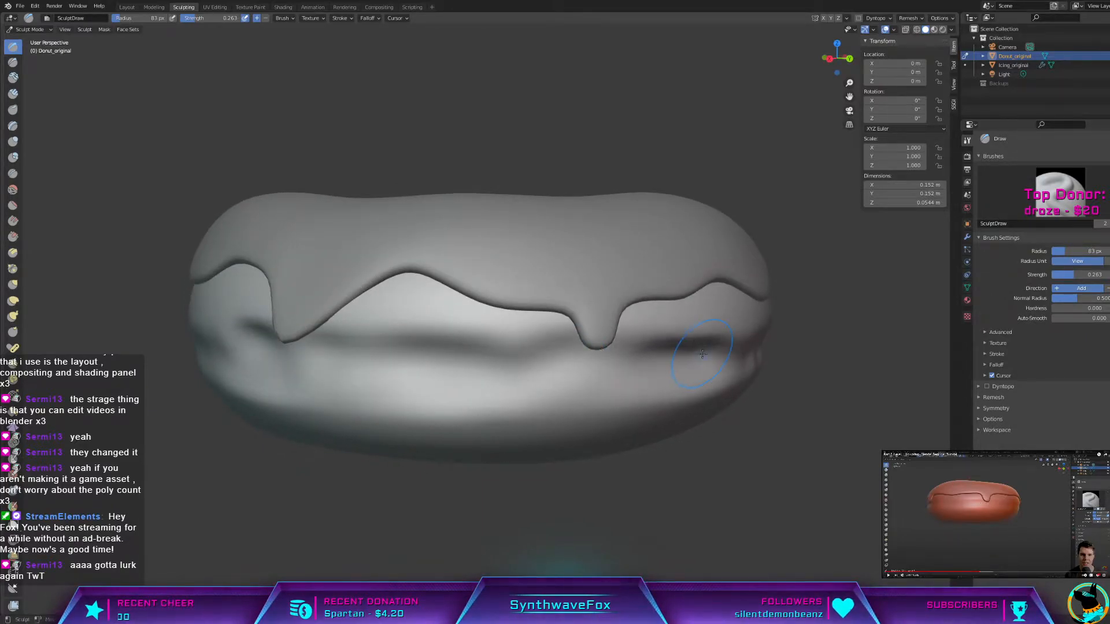
pyautogui.moveTo(701, 355); pyautogui.dragTo(556, 357, button='middle')
pyautogui.moveTo(526, 349)
pyautogui.keyDown('ctrl'); pyautogui.mouseDown()
pyautogui.moveTo(368, 342)
pyautogui.moveTo(471, 345)
pyautogui.mouseUp(); pyautogui.keyUp('ctrl')
pyautogui.moveTo(584, 362); pyautogui.dragTo(304, 340, button='middle')
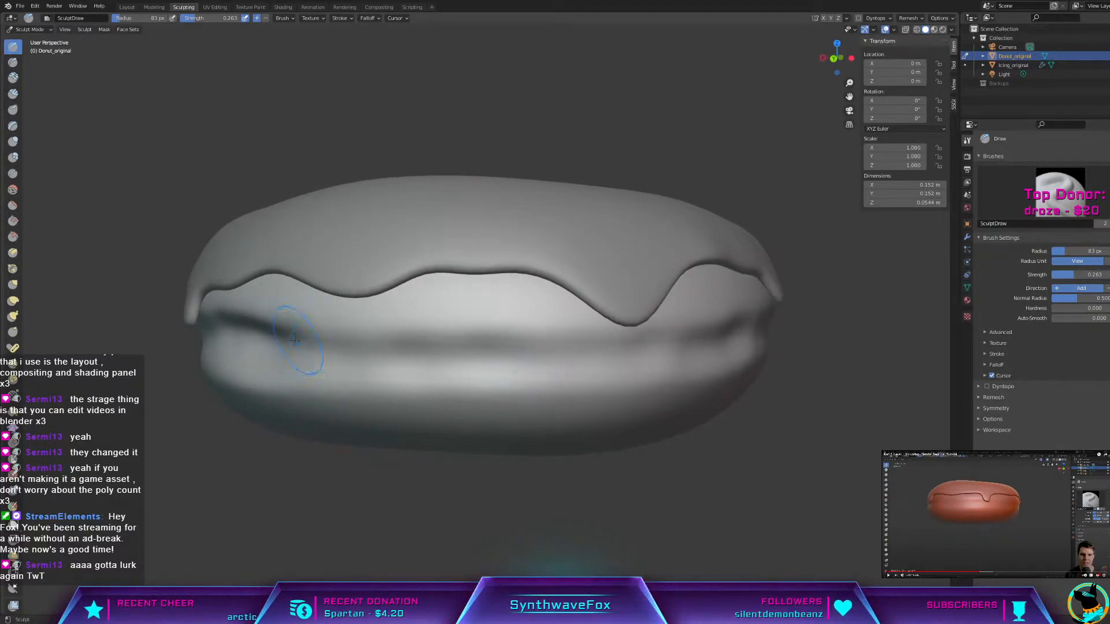
pyautogui.keyDown('ctrl'); pyautogui.moveTo(322, 340); pyautogui.dragTo(694, 341); pyautogui.keyUp('ctrl')
pyautogui.keyDown('ctrl'); pyautogui.moveTo(546, 335); pyautogui.dragTo(386, 342); pyautogui.keyUp('ctrl')
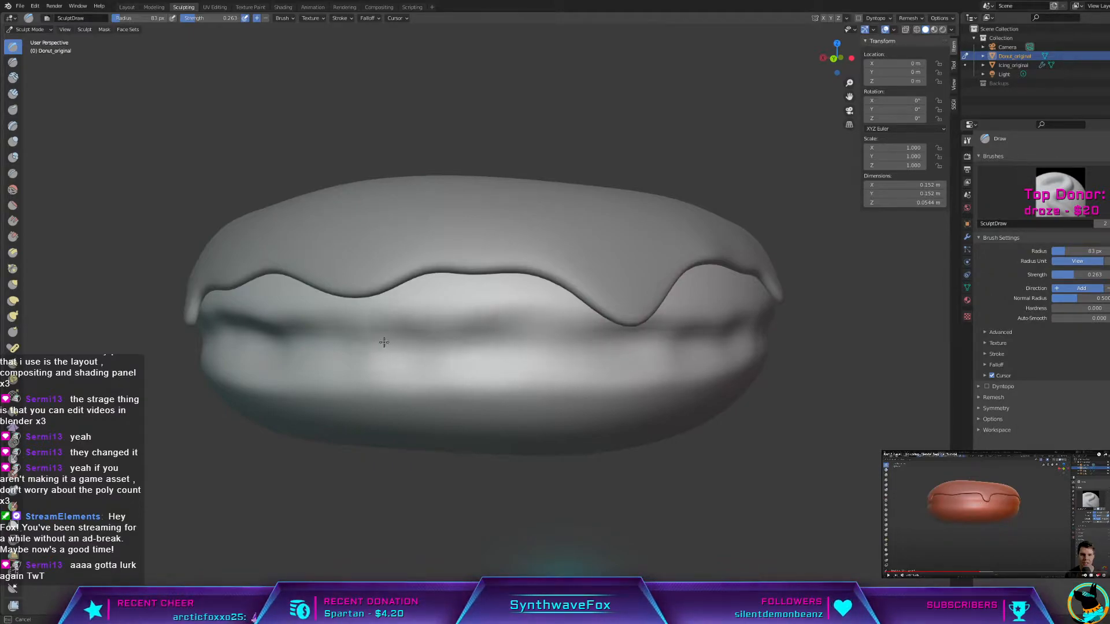
pyautogui.keyDown('ctrl'); pyautogui.moveTo(315, 329); pyautogui.dragTo(488, 322); pyautogui.keyUp('ctrl')
pyautogui.moveTo(488, 322); pyautogui.dragTo(522, 344, button='middle')
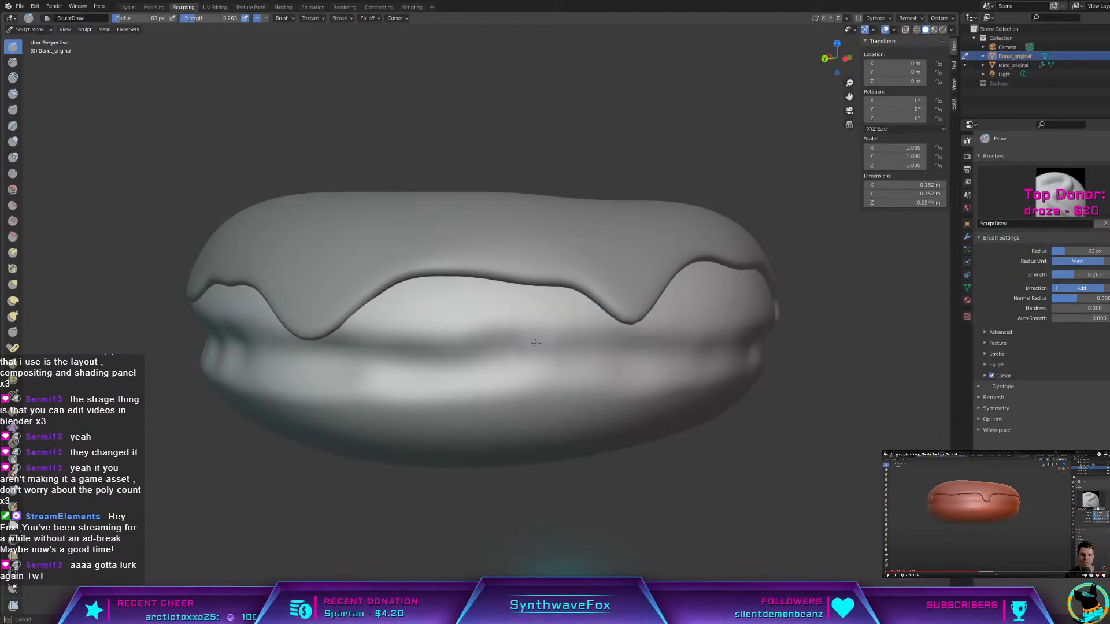
# Step: Inspect the carved band from several sides in the Sculpting and Layout workspaces
pyautogui.moveTo(733, 341)
pyautogui.mouseDown(button='middle')
pyautogui.moveTo(540, 334)
pyautogui.moveTo(332, 382)
pyautogui.moveTo(378, 379)
pyautogui.mouseUp(button='middle')
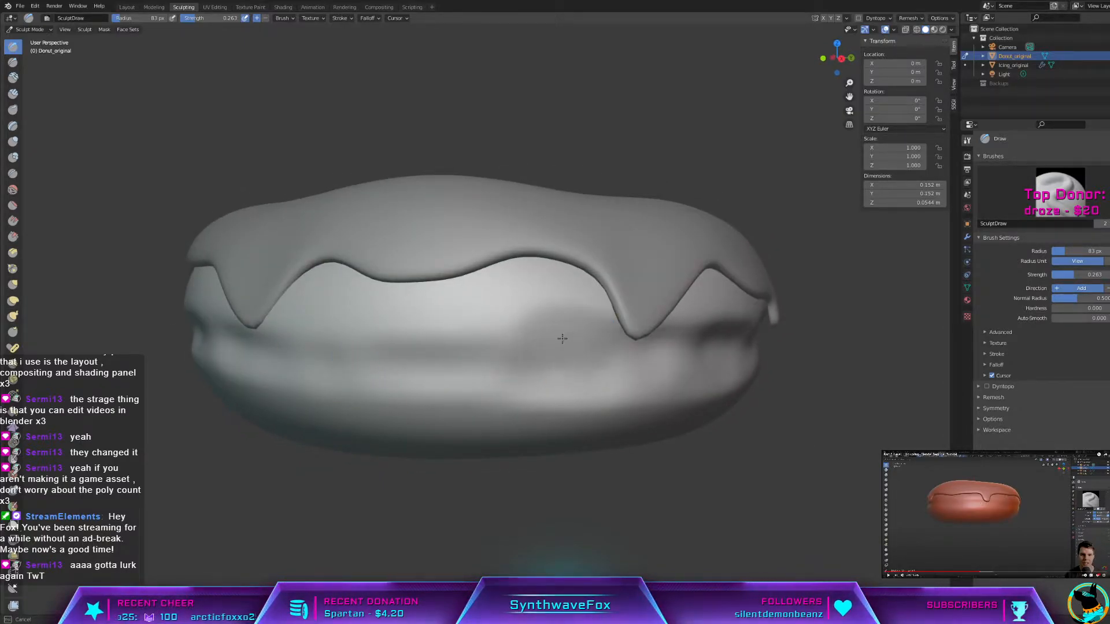
pyautogui.moveTo(562, 338); pyautogui.dragTo(653, 318, button='middle')
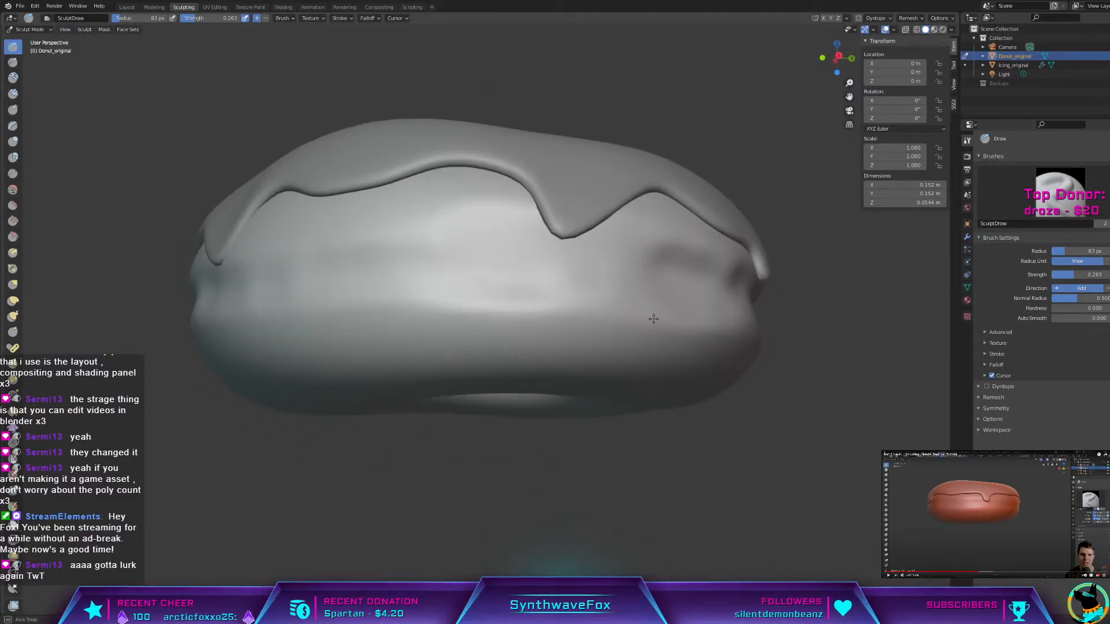
pyautogui.moveTo(580, 239); pyautogui.dragTo(541, 252, button='middle')
pyautogui.moveTo(572, 341); pyautogui.dragTo(436, 91, button='middle')
pyautogui.click(127, 7)
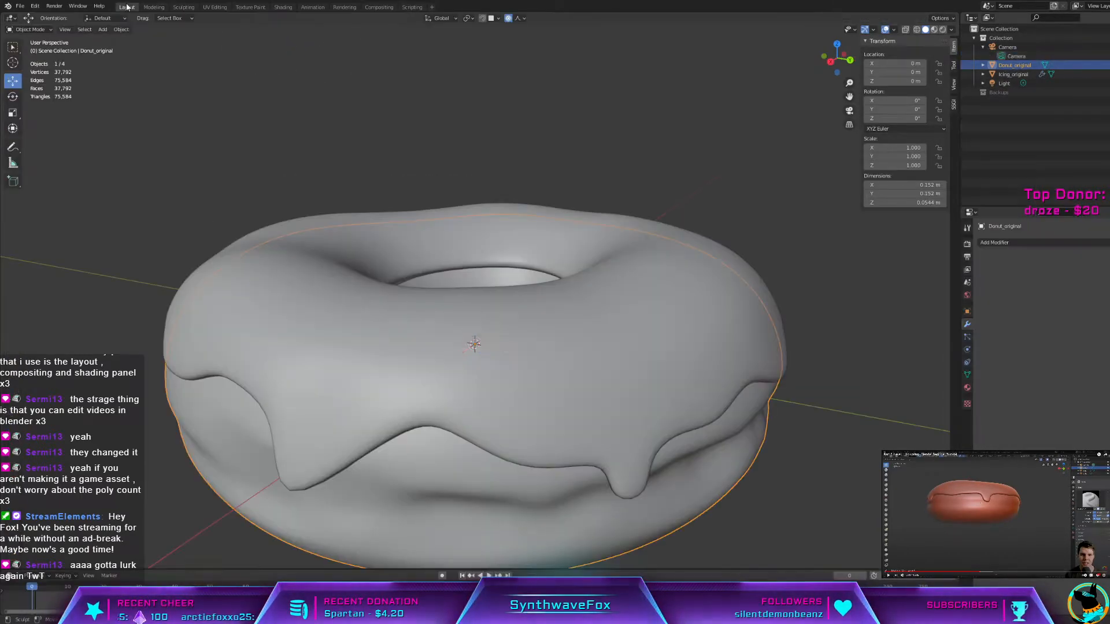
pyautogui.moveTo(442, 186)
pyautogui.mouseDown(button='middle')
pyautogui.moveTo(642, 186)
pyautogui.moveTo(639, 208)
pyautogui.mouseUp(button='middle')
pyautogui.click(154, 7)
pyautogui.click(183, 6)
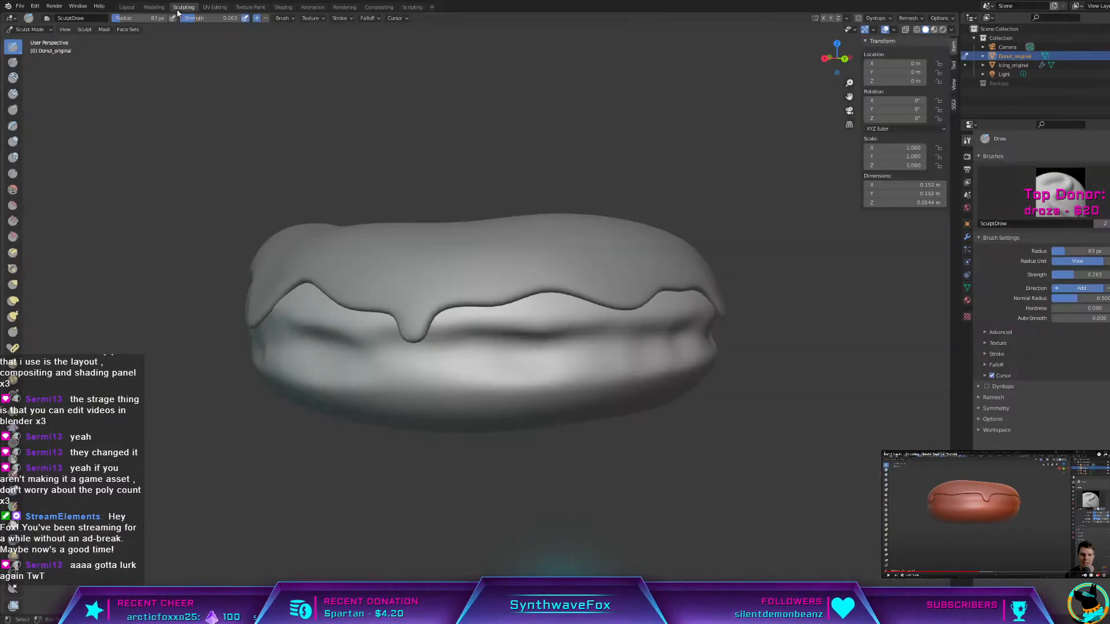
# Step: Revert the file to its last saved version and bring the original donut body back up in the Sculpting workspace
pyautogui.click(19, 6)
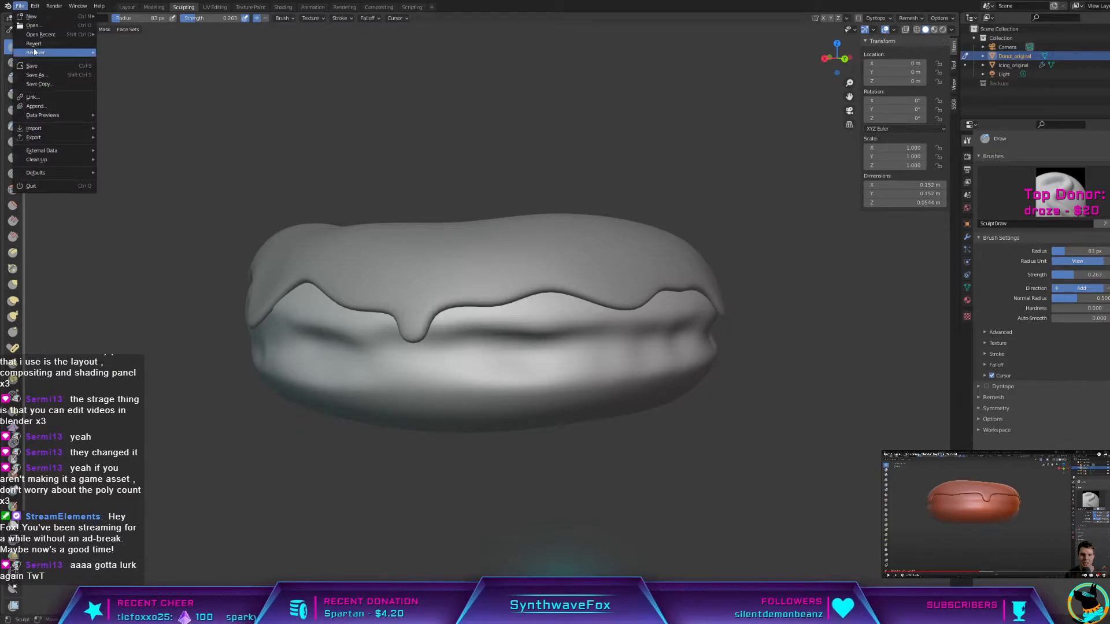
pyautogui.click(67, 45)
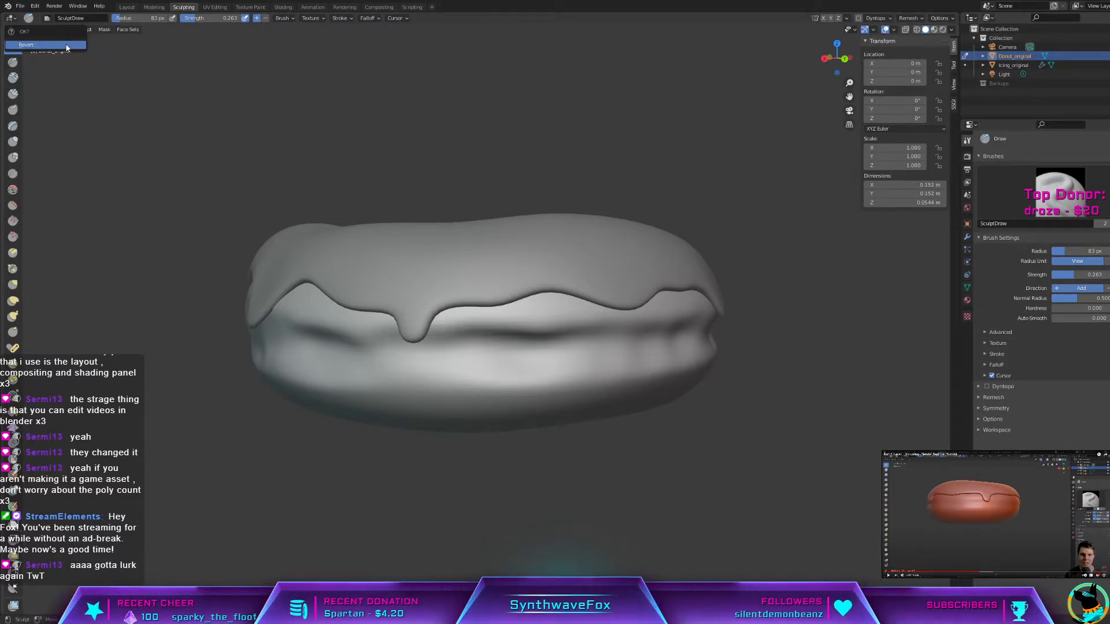
pyautogui.click(68, 44)
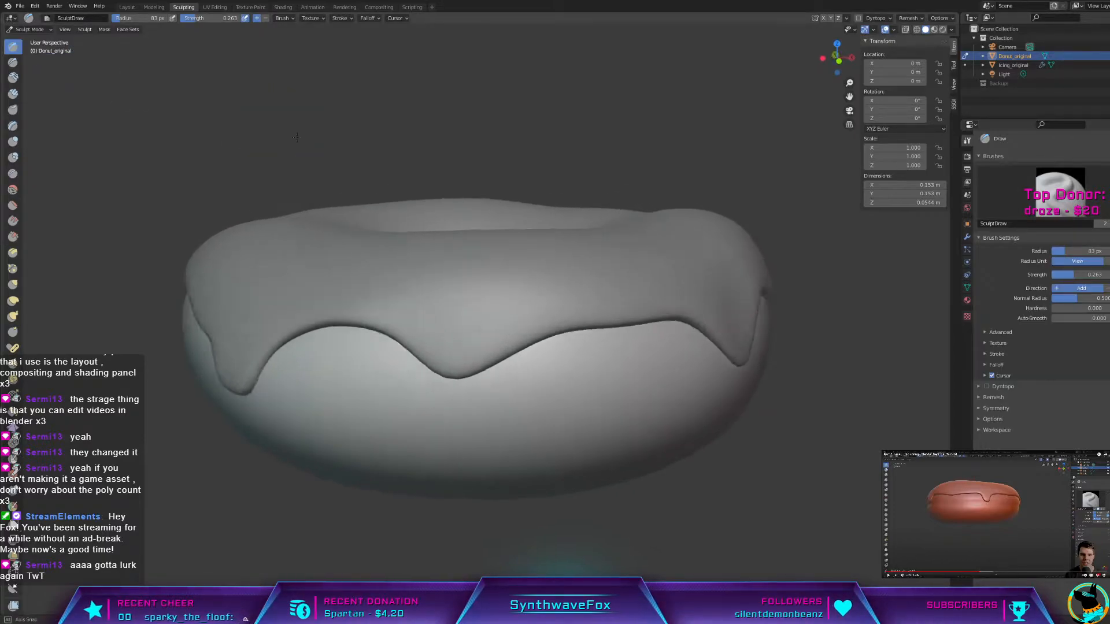
pyautogui.click(132, 7)
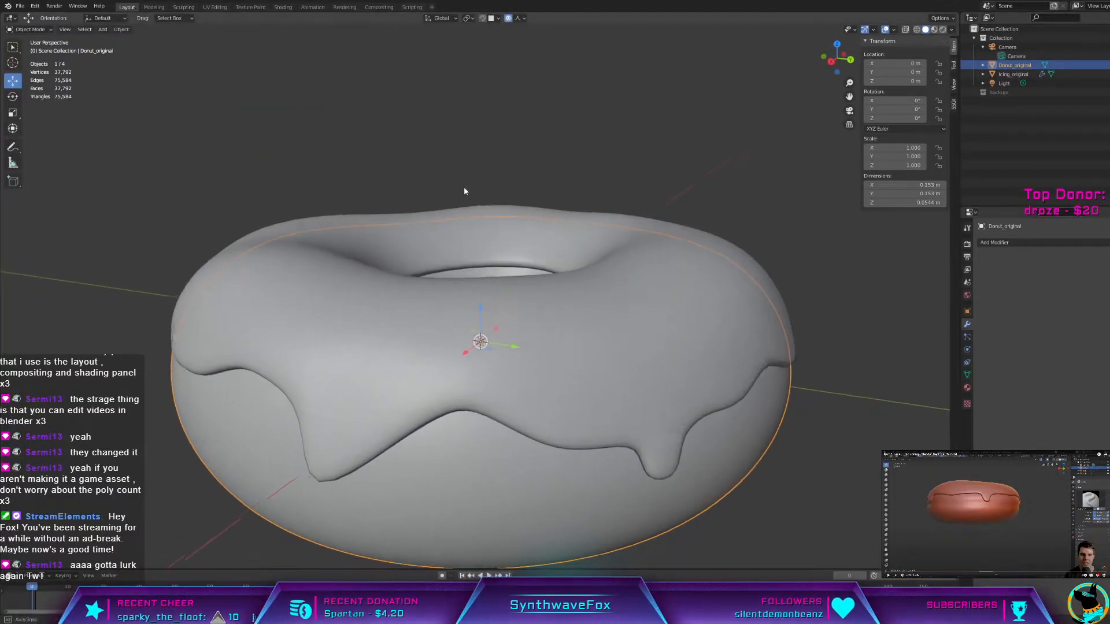
pyautogui.click(183, 7)
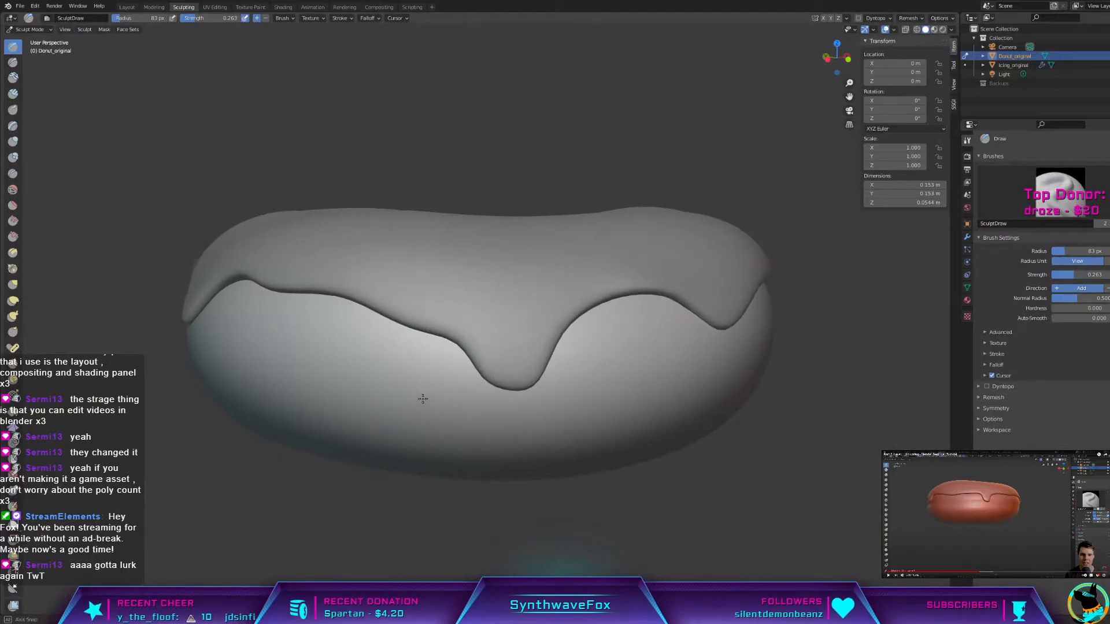
# Step: Carve a fresh, shallow indented band all the way around the donut body's middle below the icing with the 83 px Draw brush
pyautogui.moveTo(424, 397); pyautogui.dragTo(456, 397, button='middle')
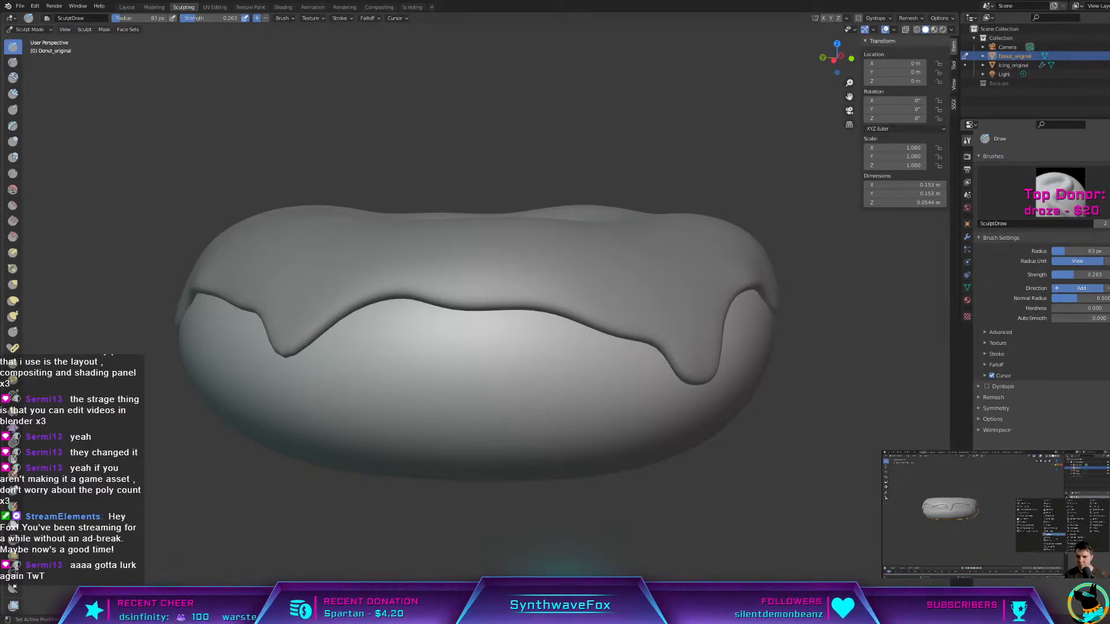
pyautogui.moveTo(454, 359); pyautogui.dragTo(463, 352, button='middle')
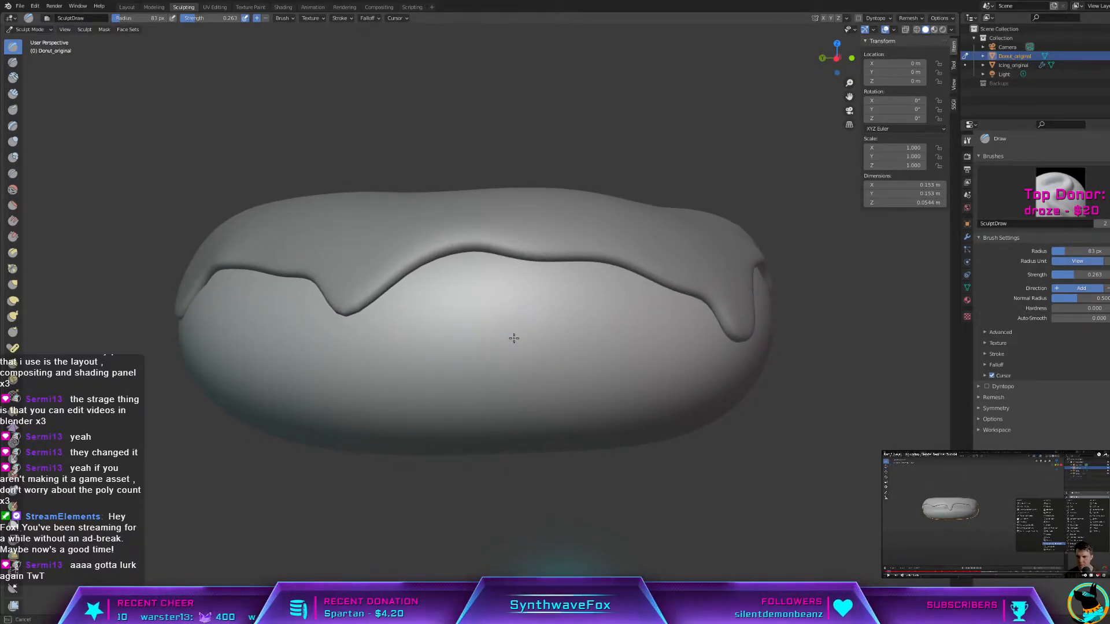
pyautogui.moveTo(515, 339); pyautogui.dragTo(422, 337)
pyautogui.moveTo(495, 340)
pyautogui.mouseDown()
pyautogui.moveTo(303, 335)
pyautogui.moveTo(443, 342)
pyautogui.moveTo(282, 347)
pyautogui.mouseUp()
pyautogui.moveTo(346, 341); pyautogui.dragTo(390, 346, button='middle')
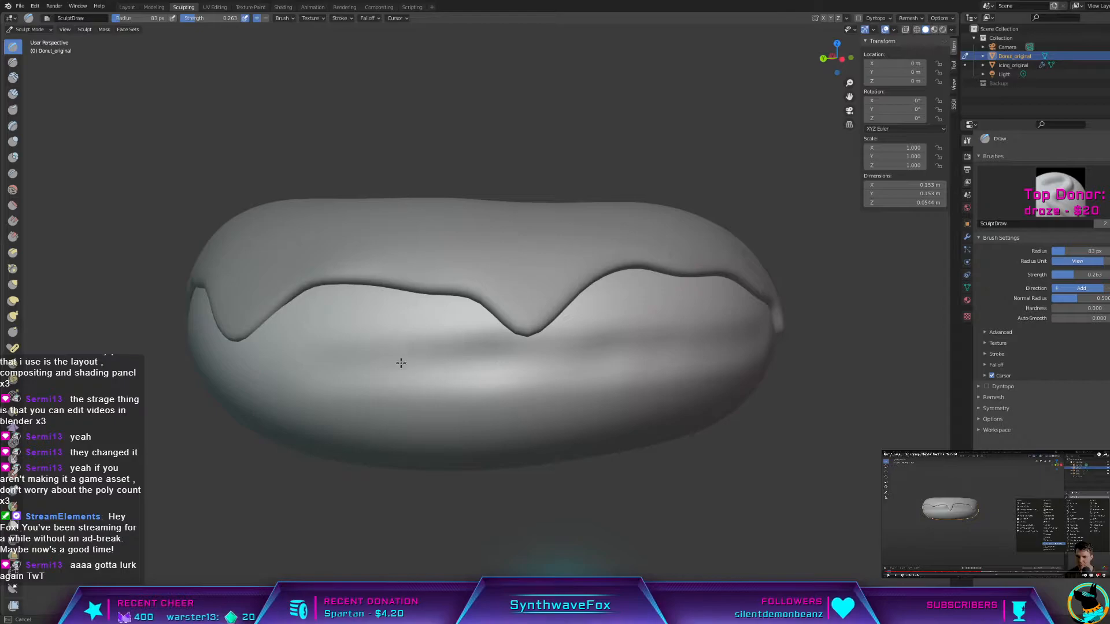
pyautogui.moveTo(367, 392)
pyautogui.mouseDown(button='middle')
pyautogui.moveTo(542, 347)
pyautogui.moveTo(528, 339)
pyautogui.moveTo(589, 346)
pyautogui.moveTo(562, 345)
pyautogui.mouseUp(button='middle')
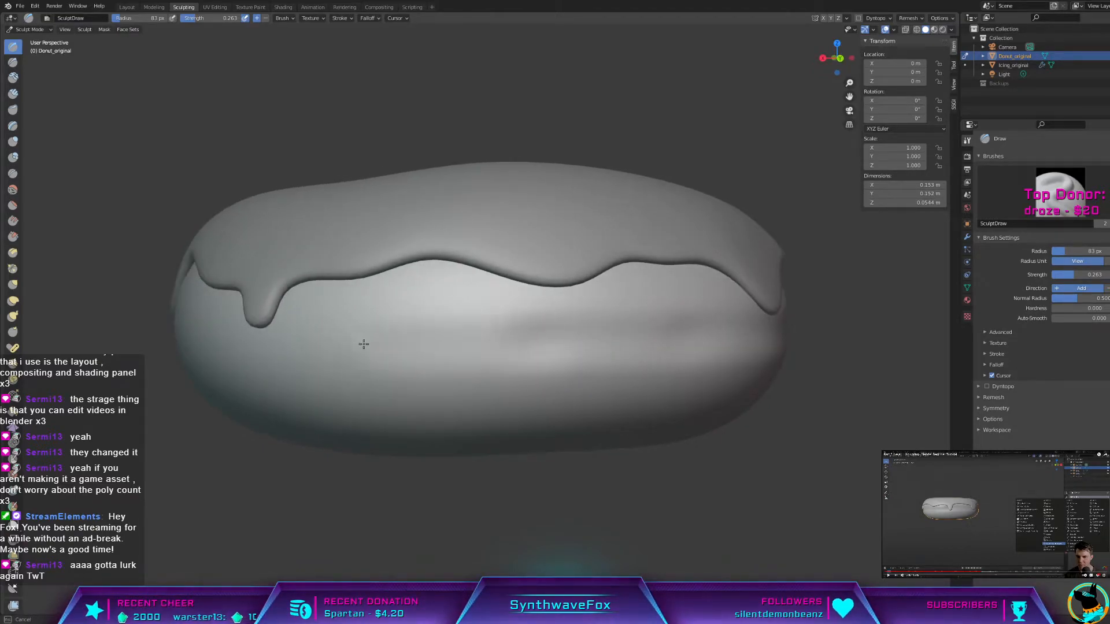
pyautogui.moveTo(461, 345); pyautogui.dragTo(617, 344, button='middle')
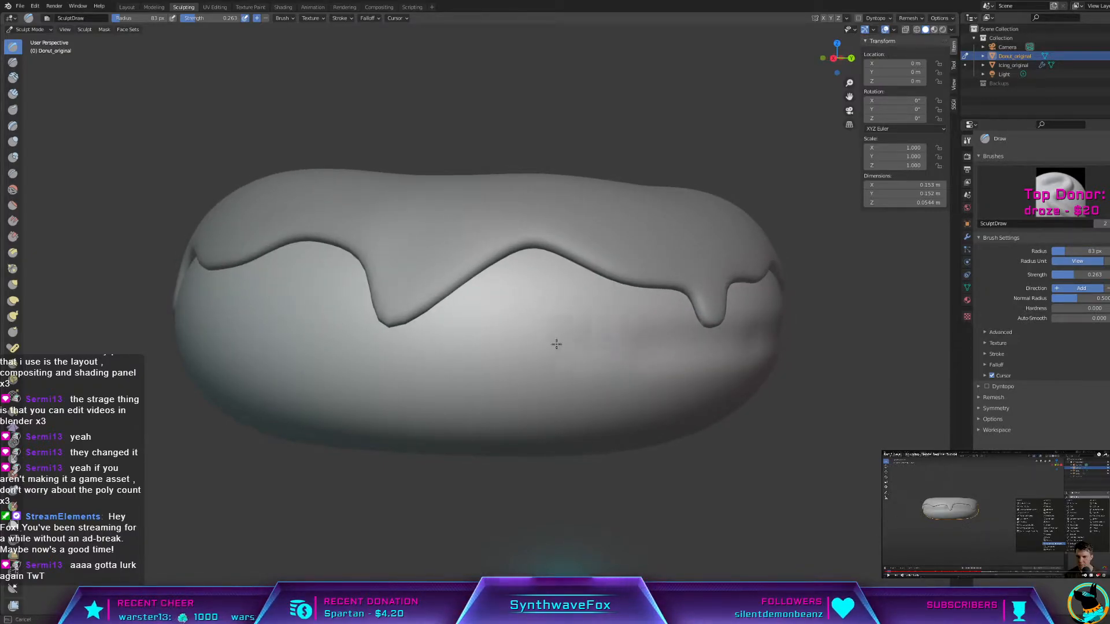
pyautogui.moveTo(572, 344); pyautogui.dragTo(567, 346)
pyautogui.moveTo(625, 345); pyautogui.dragTo(602, 347, button='middle')
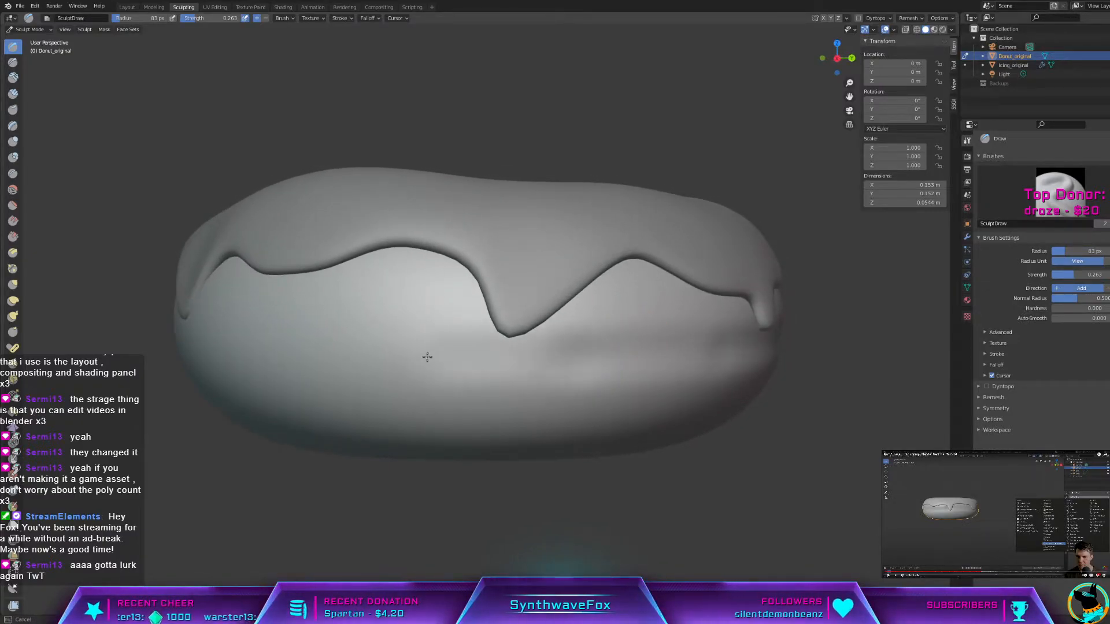
pyautogui.moveTo(387, 357)
pyautogui.mouseDown(button='middle')
pyautogui.moveTo(402, 339)
pyautogui.moveTo(608, 336)
pyautogui.mouseUp(button='middle')
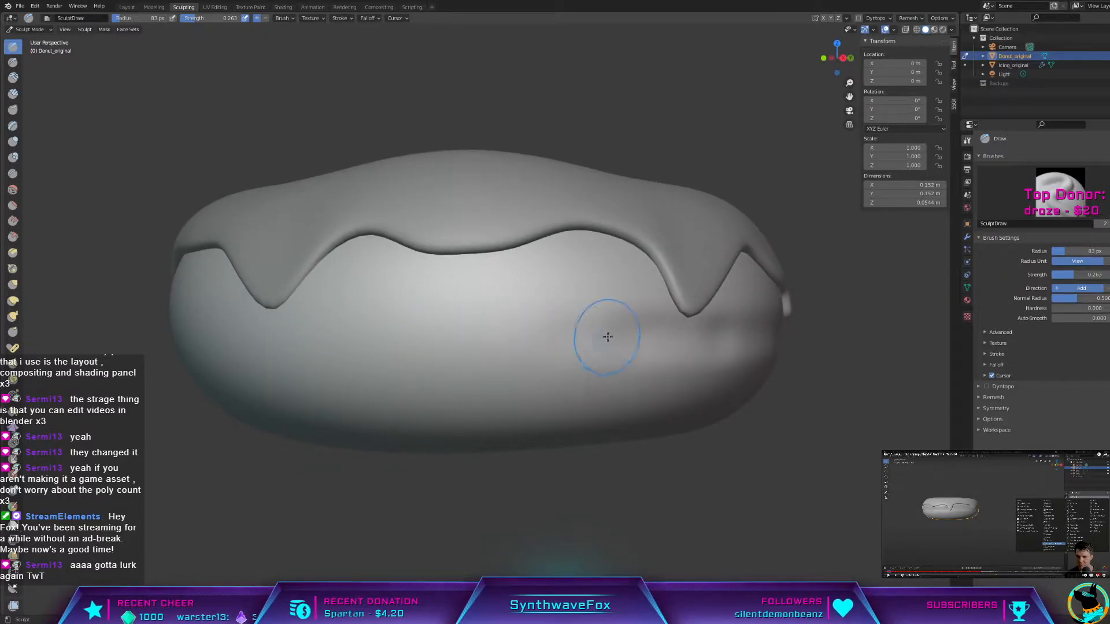
pyautogui.moveTo(435, 327)
pyautogui.mouseDown()
pyautogui.moveTo(416, 330)
pyautogui.moveTo(599, 336)
pyautogui.mouseUp()
pyautogui.moveTo(473, 329)
pyautogui.mouseDown(button='middle')
pyautogui.moveTo(639, 329)
pyautogui.moveTo(627, 353)
pyautogui.mouseUp(button='middle')
pyautogui.moveTo(530, 340); pyautogui.dragTo(490, 340)
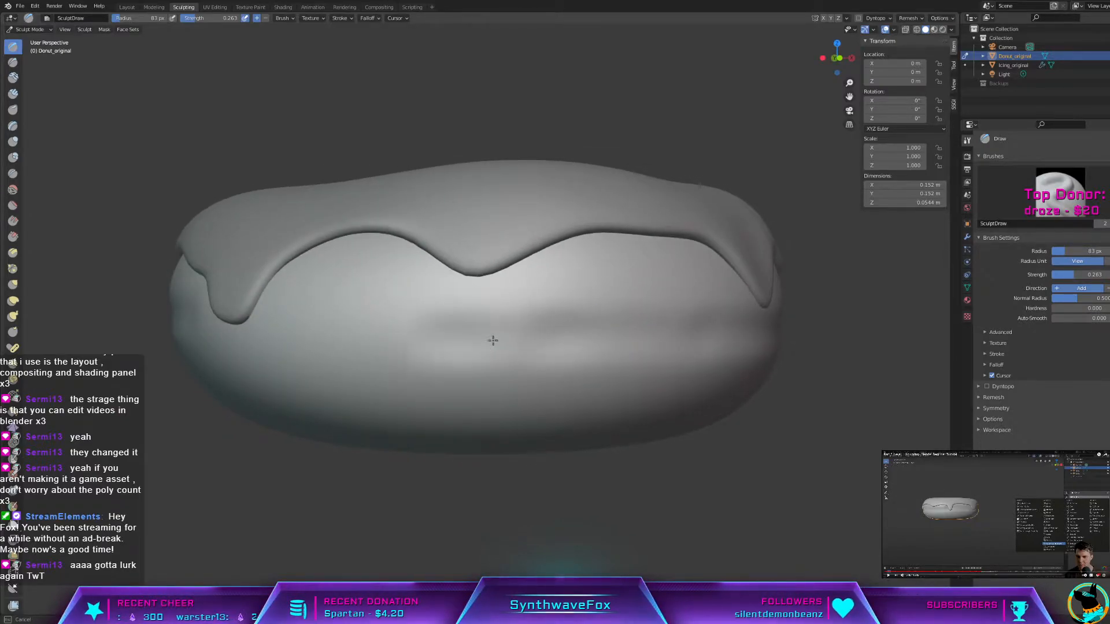
pyautogui.moveTo(433, 339); pyautogui.dragTo(502, 347, button='middle')
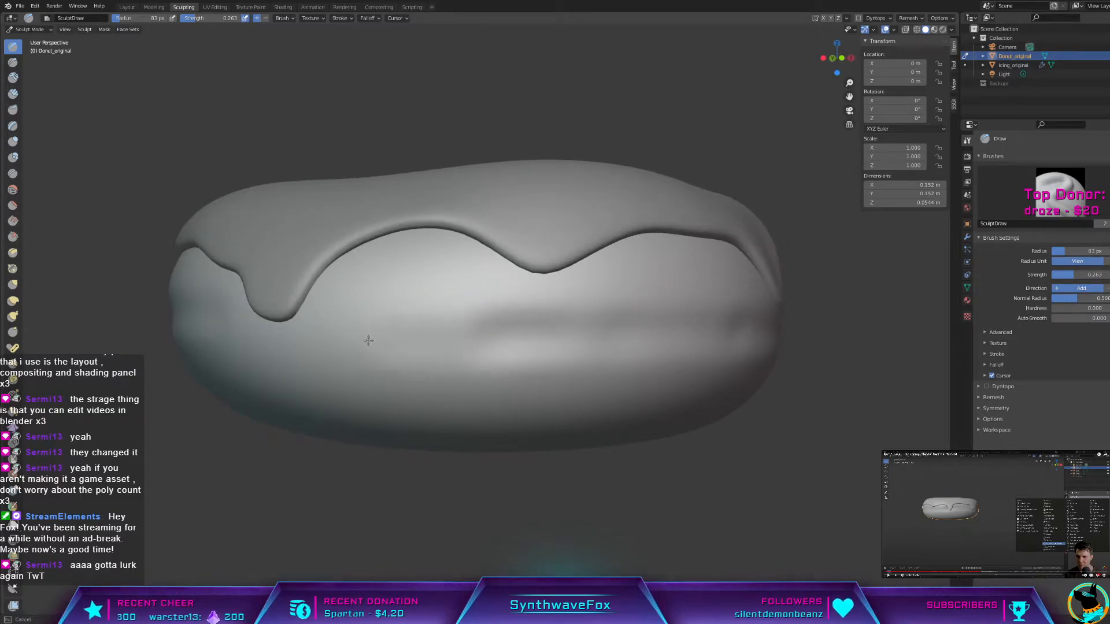
pyautogui.moveTo(372, 331)
pyautogui.mouseDown(button='middle')
pyautogui.moveTo(583, 354)
pyautogui.moveTo(390, 315)
pyautogui.mouseUp(button='middle')
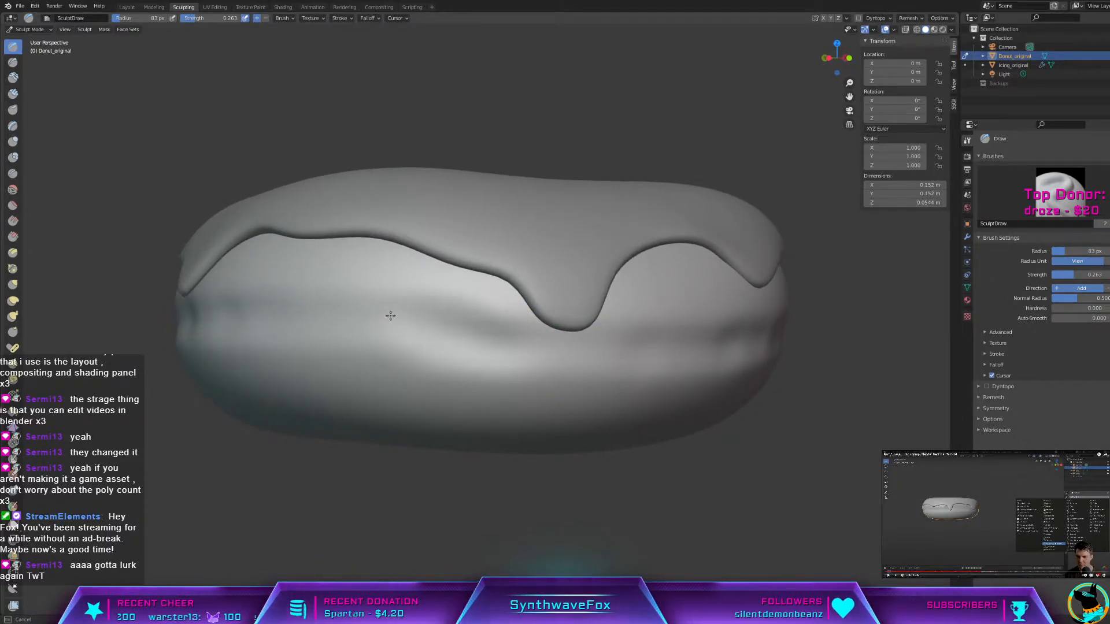
pyautogui.moveTo(589, 363); pyautogui.dragTo(492, 344, button='middle')
pyautogui.moveTo(652, 373); pyautogui.dragTo(358, 404, button='middle')
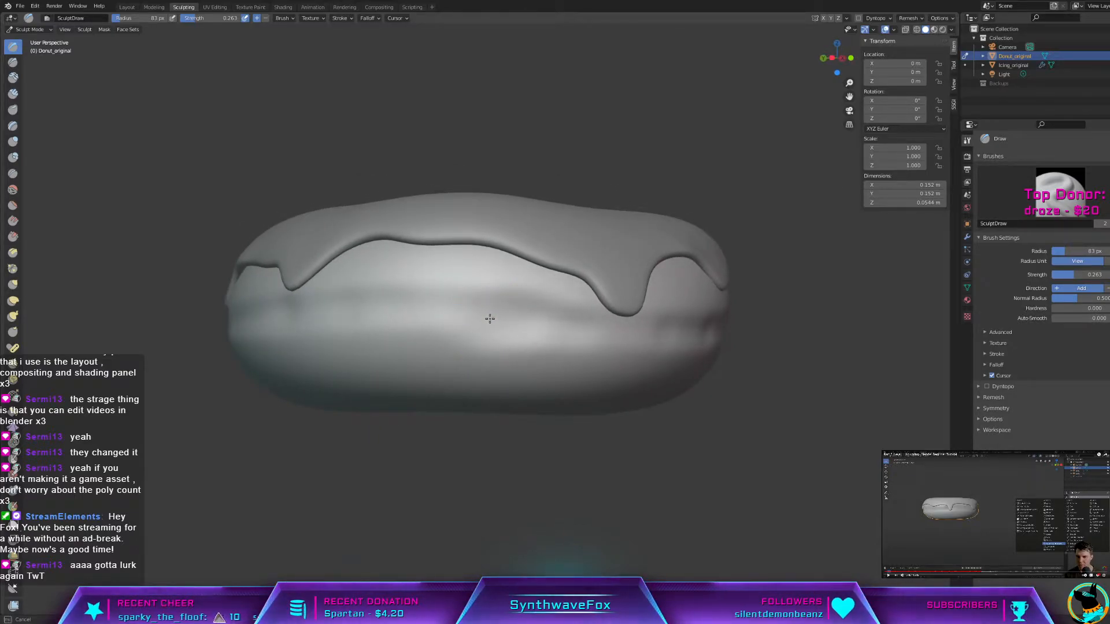
pyautogui.scroll(4, 486, 318)
pyautogui.moveTo(540, 303)
pyautogui.mouseDown(button='middle')
pyautogui.moveTo(493, 314)
pyautogui.moveTo(520, 329)
pyautogui.mouseUp(button='middle')
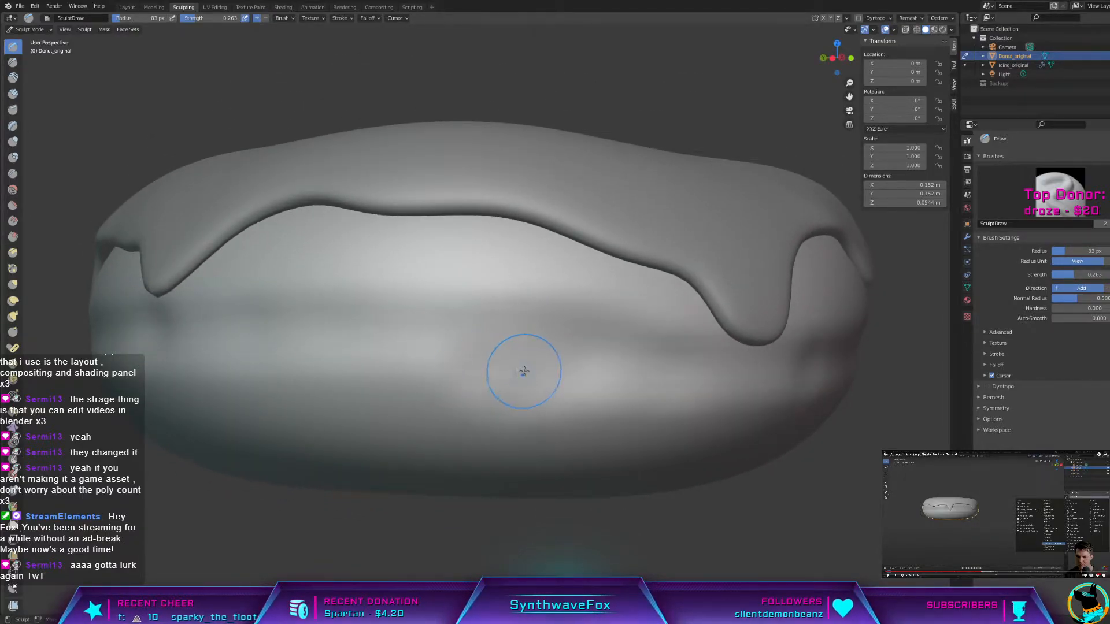
pyautogui.scroll(-5, 523, 372)
pyautogui.moveTo(503, 362); pyautogui.dragTo(255, 350, button='middle')
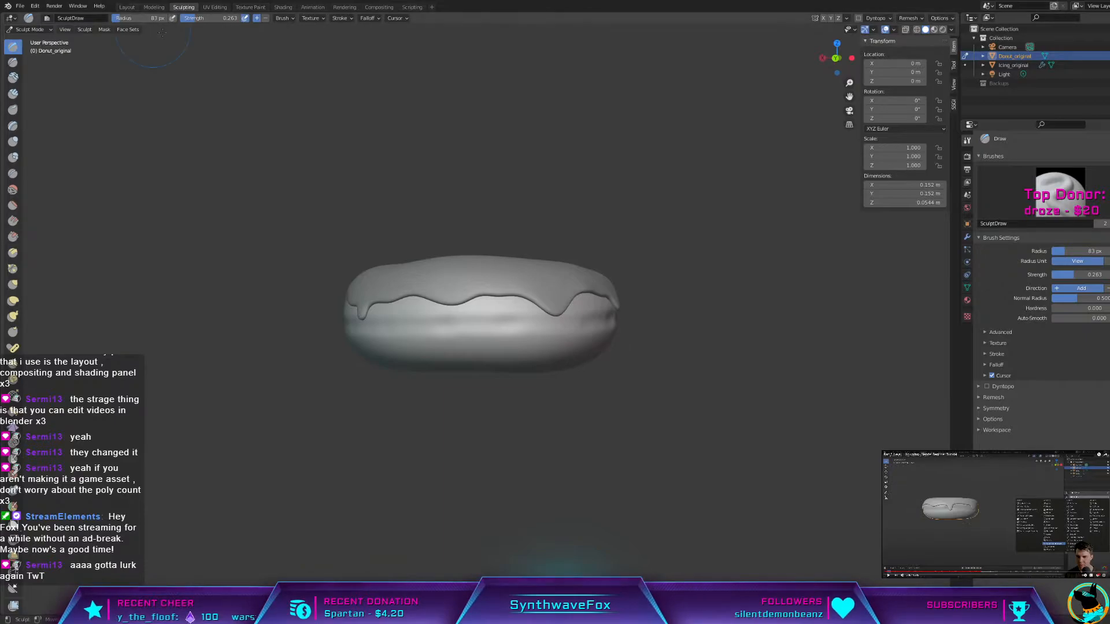
# Step: Add a Subdivision Surface modifier to the original donut body in the Layout workspace and apply it
pyautogui.click(129, 8)
pyautogui.scroll(-3, 426, 130)
pyautogui.moveTo(410, 137); pyautogui.dragTo(487, 133, button='middle')
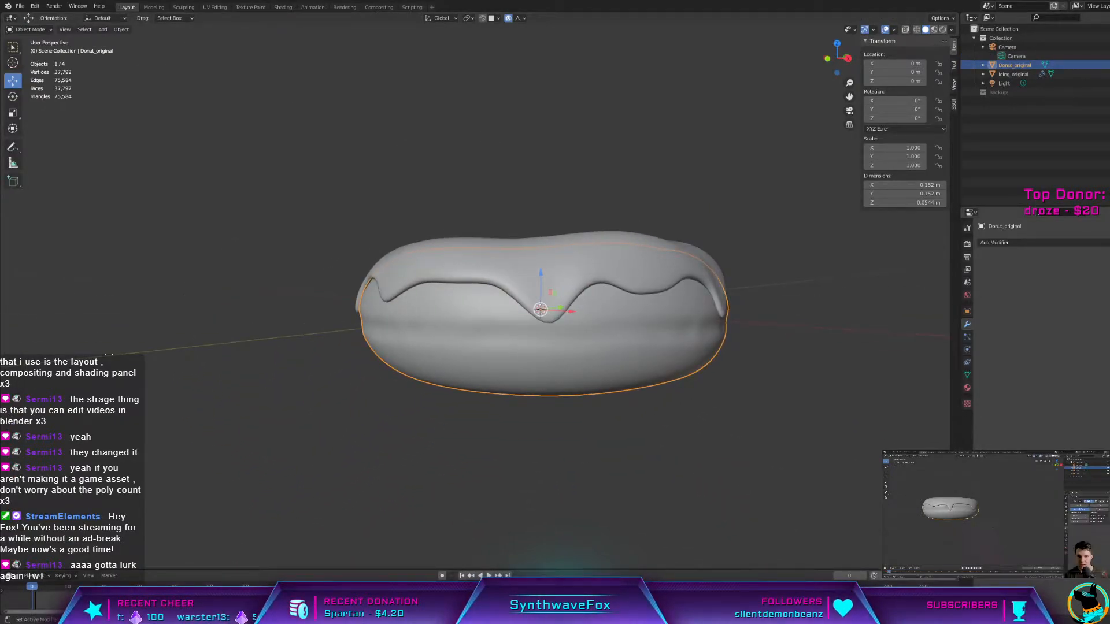
pyautogui.click(1006, 242)
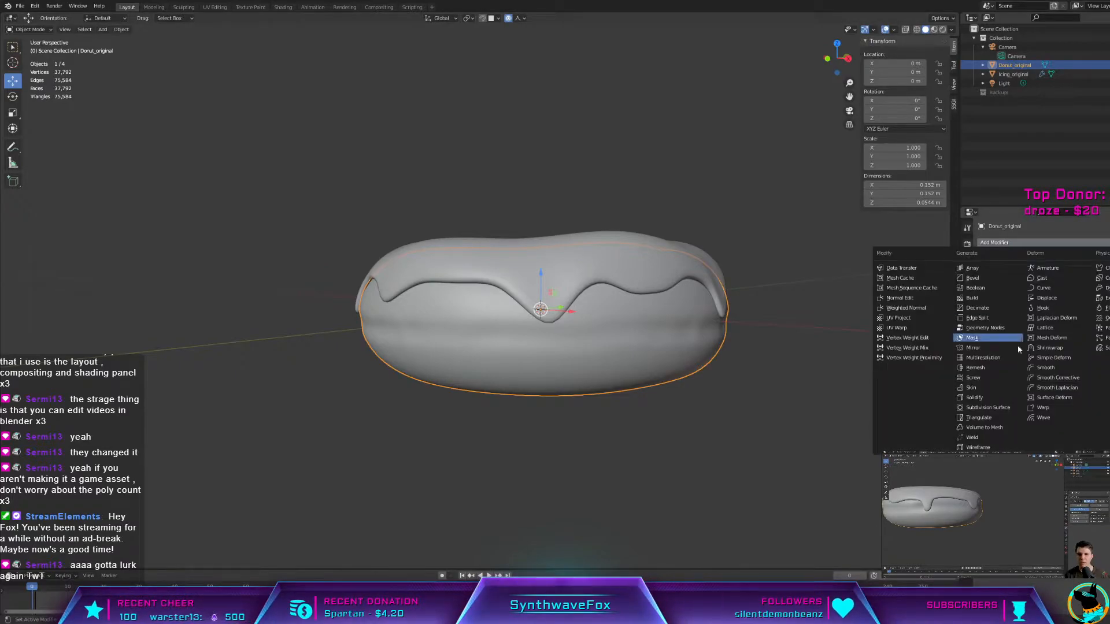
pyautogui.click(1004, 408)
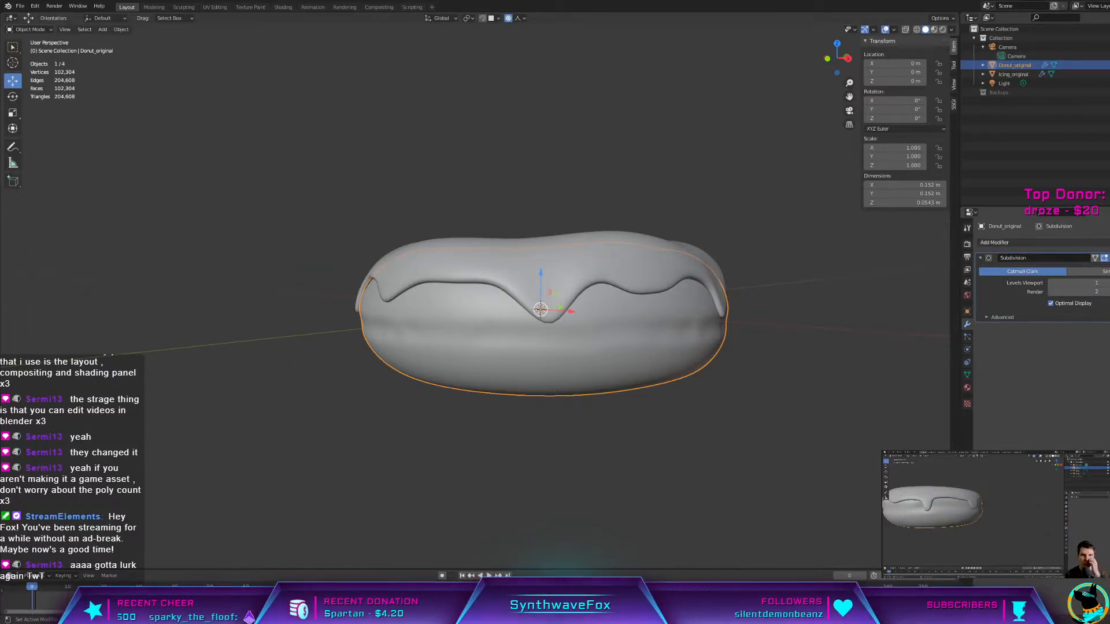
pyautogui.click(1103, 258)
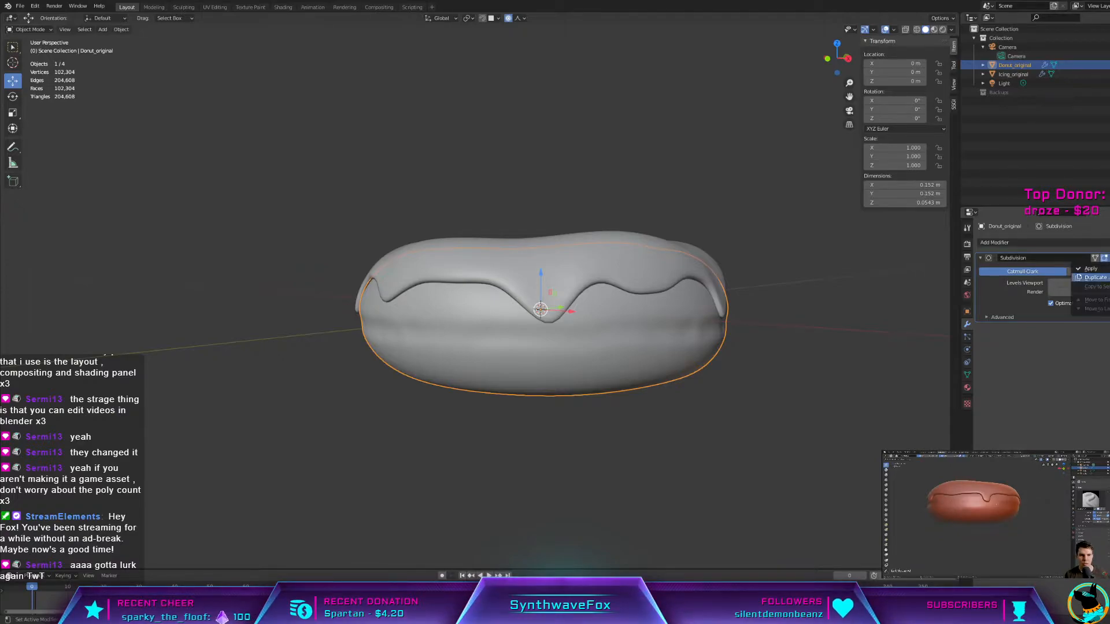
pyautogui.click(1091, 268)
# Step: Return to the Sculpting workspace and deepen the indented band on the subdivided donut body's side with the Draw brush
pyautogui.moveTo(920, 286); pyautogui.dragTo(818, 281, button='middle')
pyautogui.click(181, 7)
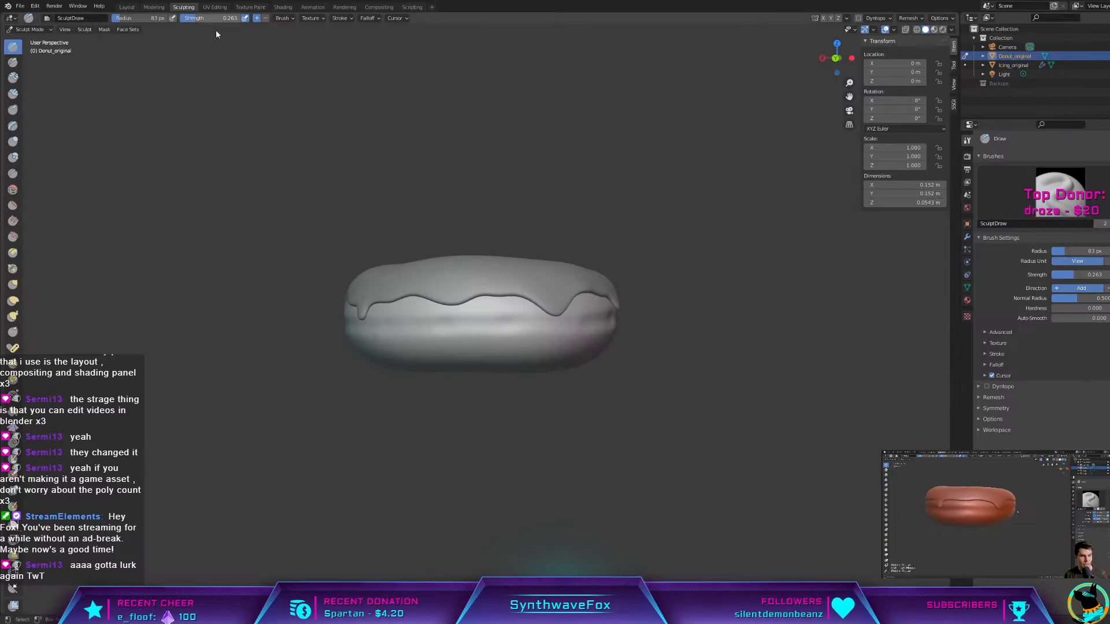
pyautogui.scroll(5, 525, 259)
pyautogui.moveTo(526, 259); pyautogui.dragTo(602, 312, button='middle')
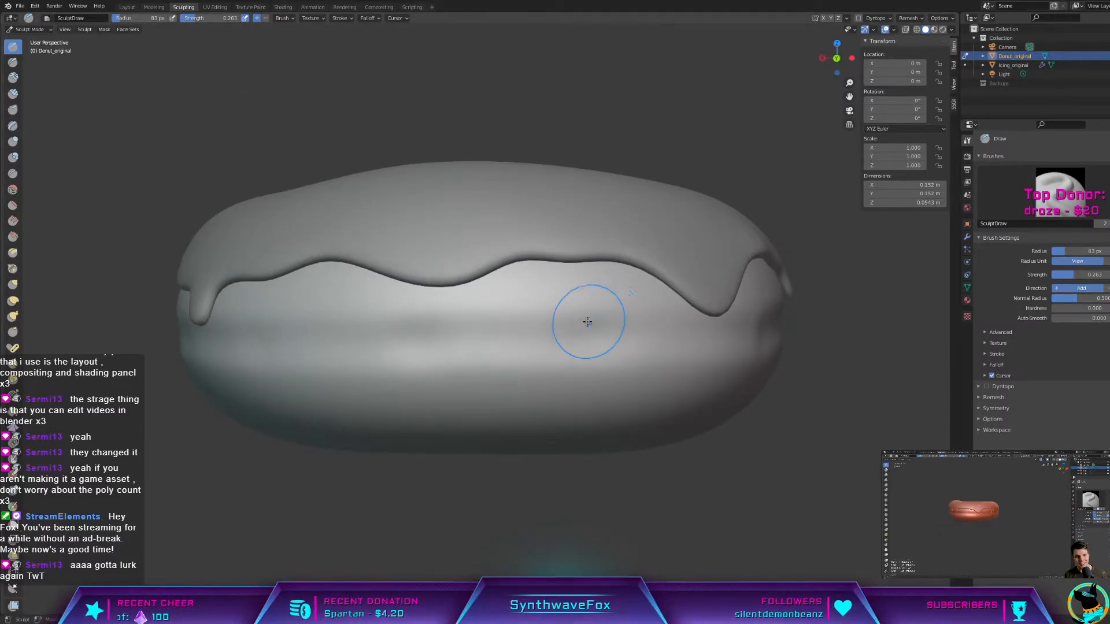
pyautogui.moveTo(541, 330); pyautogui.dragTo(569, 335, button='middle')
pyautogui.keyDown('ctrl'); pyautogui.moveTo(596, 342); pyautogui.dragTo(359, 329); pyautogui.keyUp('ctrl')
pyautogui.moveTo(359, 329)
pyautogui.mouseDown(button='middle')
pyautogui.moveTo(441, 322)
pyautogui.moveTo(385, 347)
pyautogui.mouseUp(button='middle')
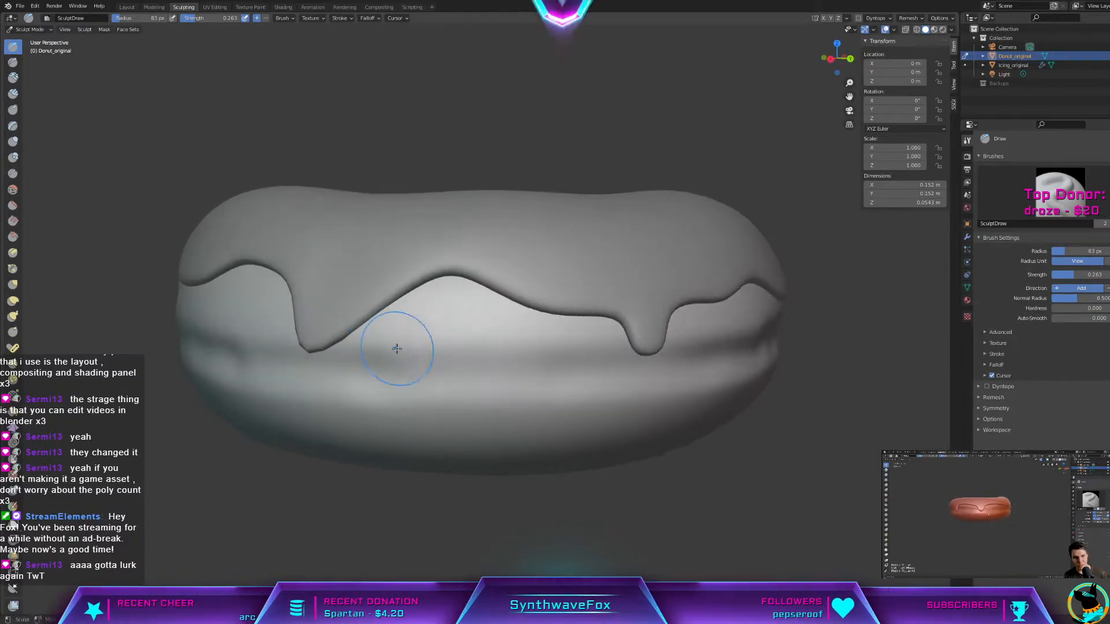
pyautogui.click(908, 532)
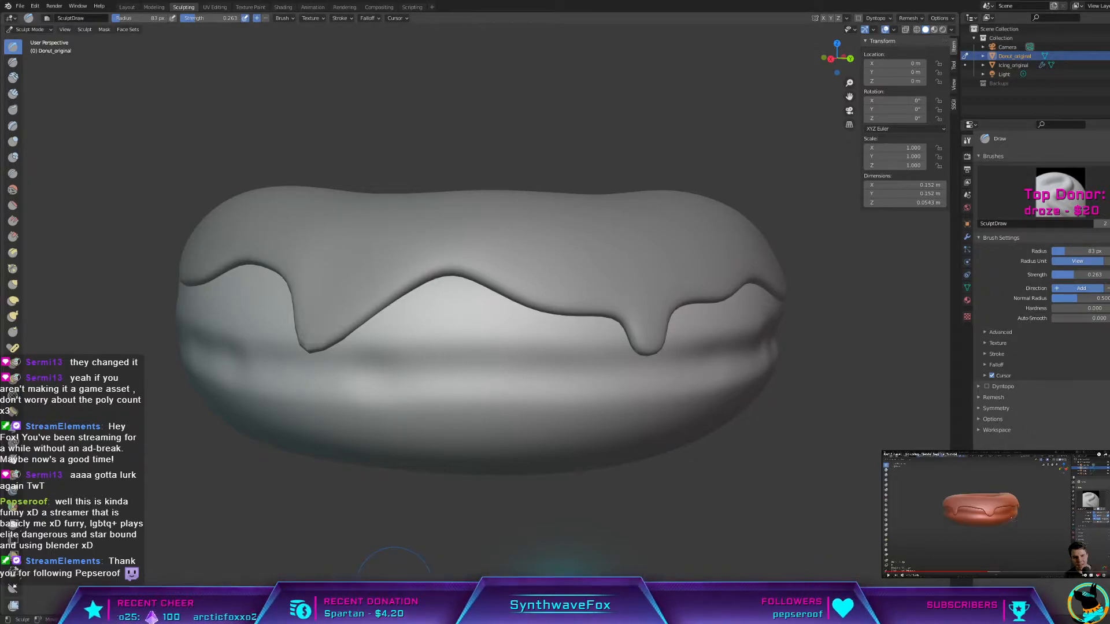
# Step: Deepen and even out the indented band all the way around the donut body below the icing with inverted 83 px Draw brush strokes
pyautogui.moveTo(495, 330); pyautogui.dragTo(482, 332, button='middle')
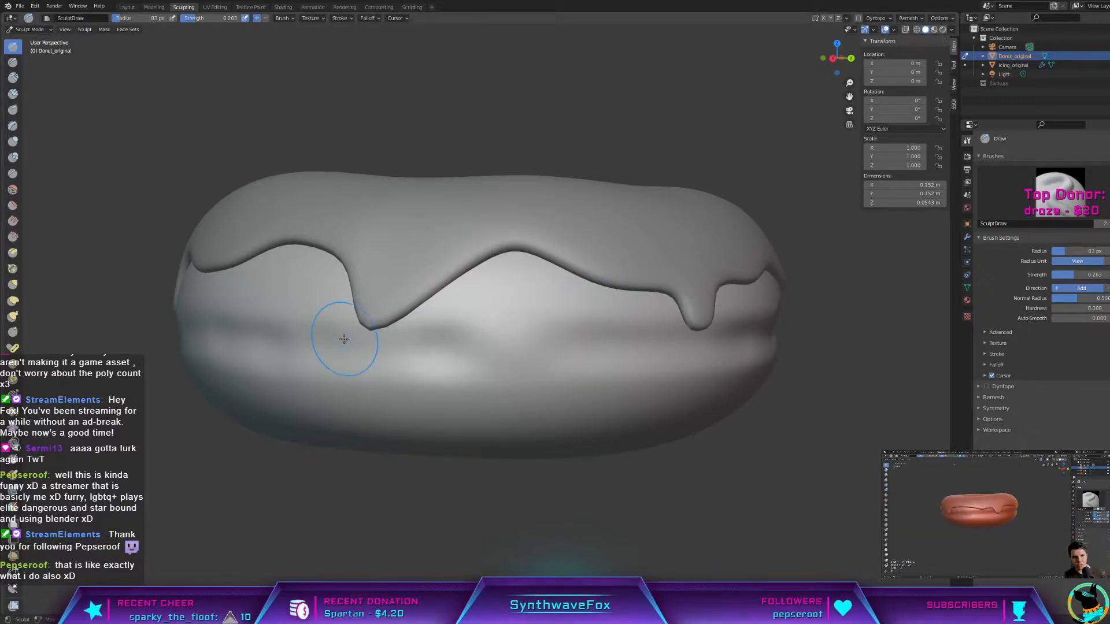
pyautogui.moveTo(393, 345); pyautogui.dragTo(691, 353, button='middle')
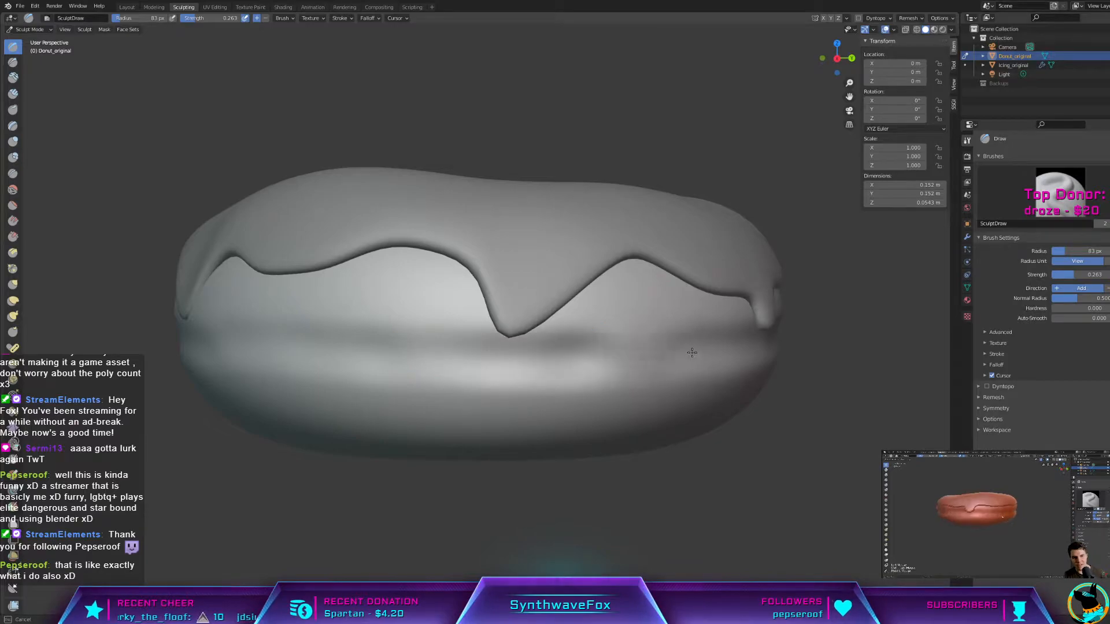
pyautogui.moveTo(542, 361); pyautogui.dragTo(639, 359, button='middle')
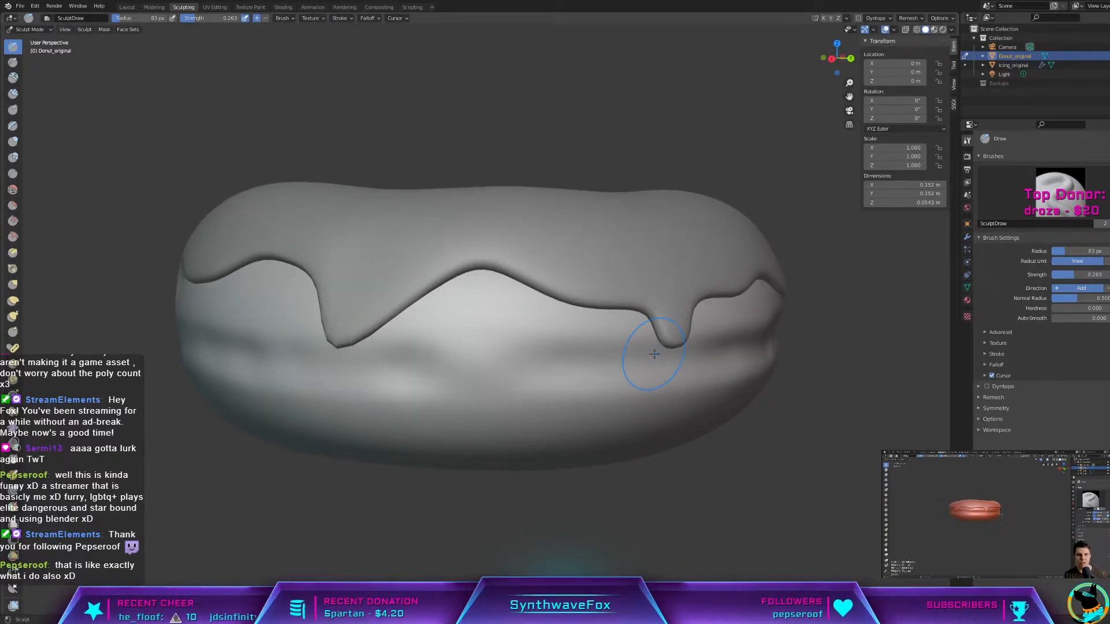
pyautogui.moveTo(441, 367)
pyautogui.mouseDown(button='middle')
pyautogui.moveTo(532, 358)
pyautogui.moveTo(545, 343)
pyautogui.moveTo(434, 347)
pyautogui.mouseUp(button='middle')
pyautogui.keyDown('ctrl'); pyautogui.moveTo(501, 346); pyautogui.dragTo(385, 340); pyautogui.keyUp('ctrl')
pyautogui.moveTo(367, 335); pyautogui.dragTo(468, 346, button='middle')
pyautogui.keyDown('ctrl'); pyautogui.moveTo(552, 341); pyautogui.dragTo(357, 325); pyautogui.keyUp('ctrl')
pyautogui.moveTo(349, 325); pyautogui.dragTo(448, 337, button='middle')
pyautogui.keyDown('ctrl'); pyautogui.moveTo(545, 344); pyautogui.dragTo(370, 337); pyautogui.keyUp('ctrl')
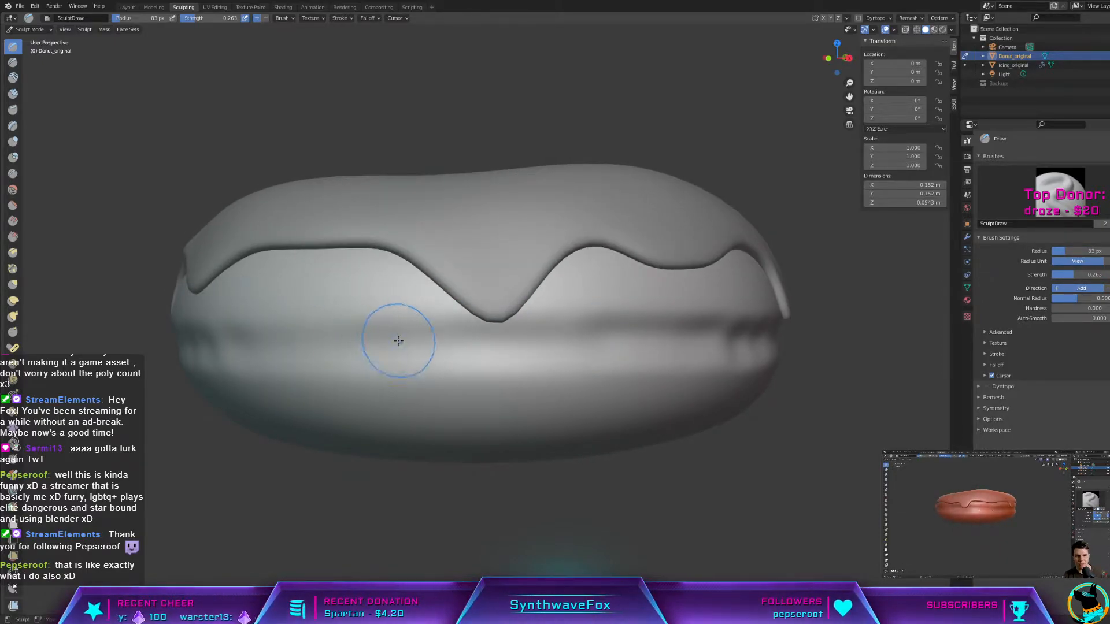
pyautogui.moveTo(399, 340); pyautogui.dragTo(414, 341, button='middle')
pyautogui.moveTo(518, 345); pyautogui.dragTo(546, 348, button='middle')
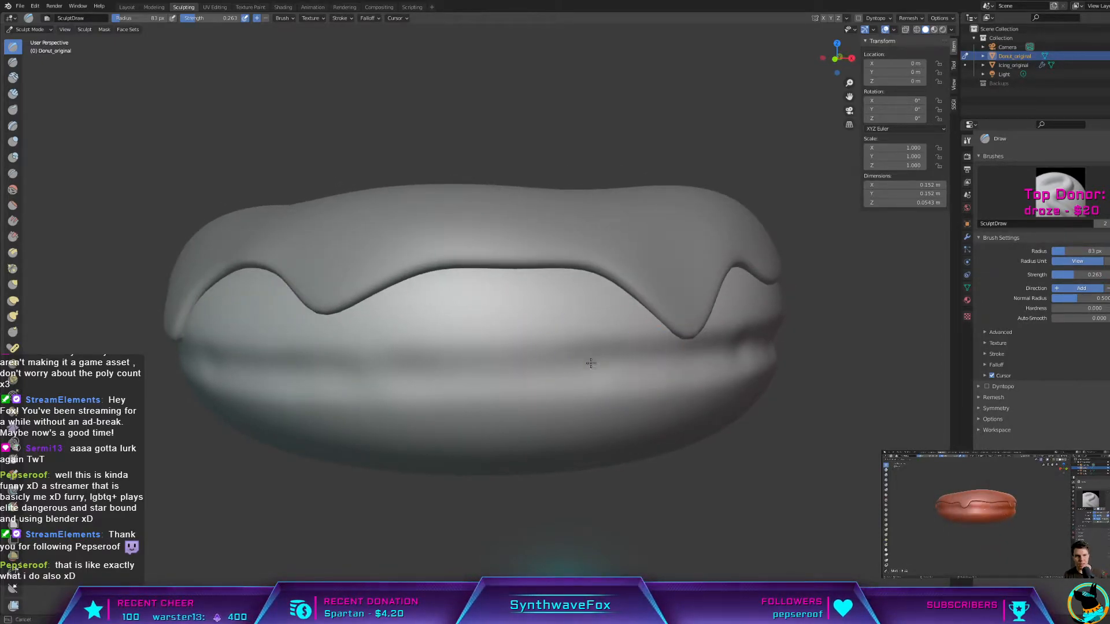
pyautogui.moveTo(367, 366); pyautogui.dragTo(471, 367, button='middle')
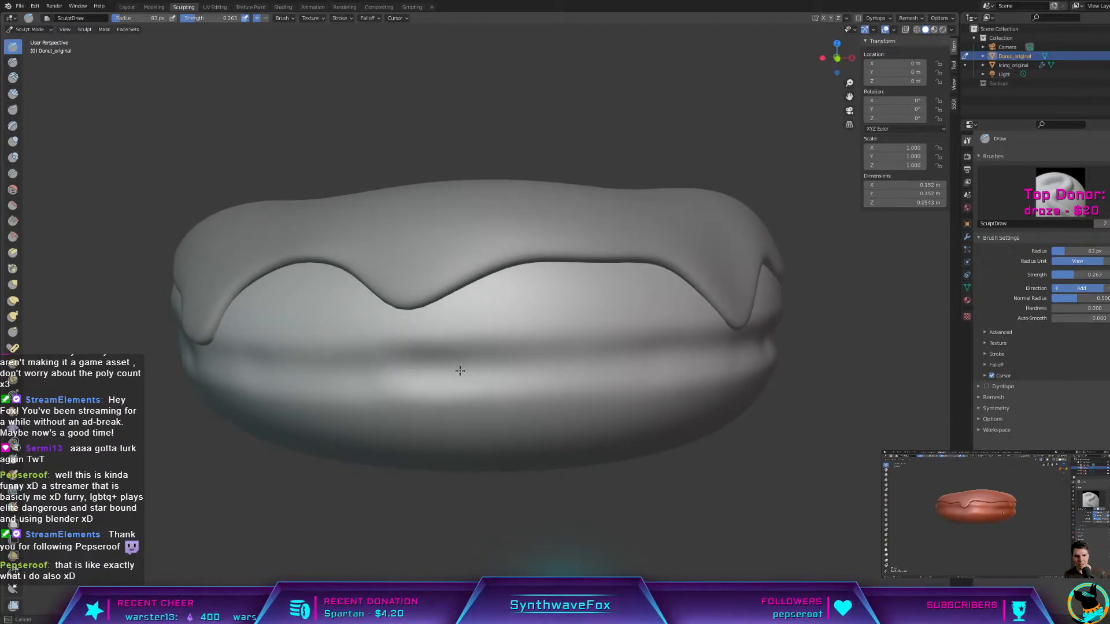
pyautogui.moveTo(360, 371); pyautogui.dragTo(339, 347, button='middle')
pyautogui.moveTo(414, 339); pyautogui.dragTo(450, 341, button='middle')
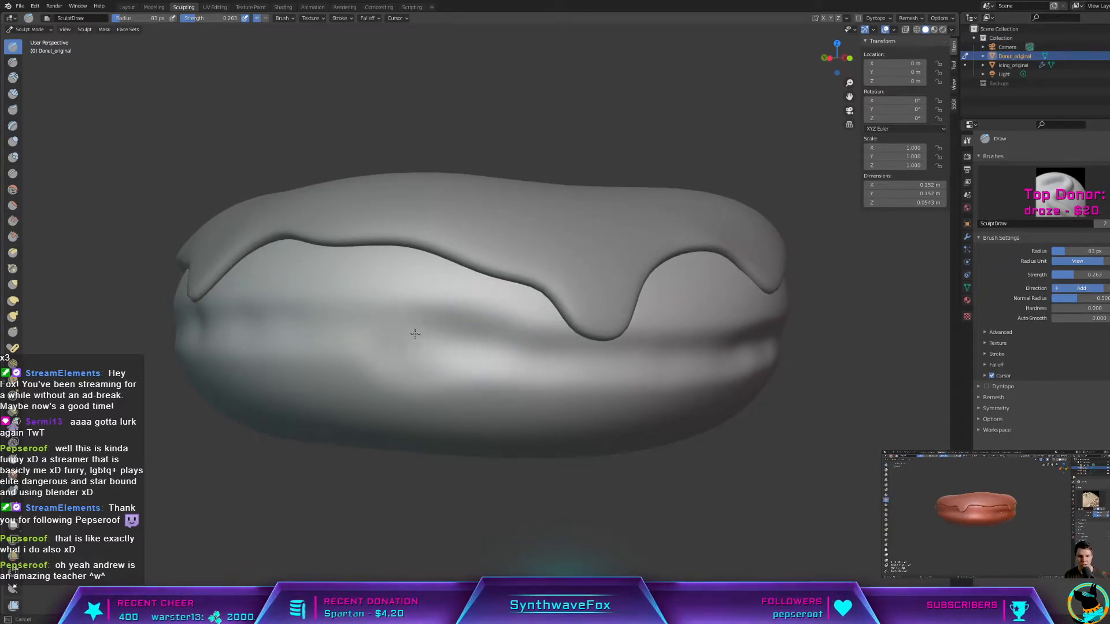
pyautogui.moveTo(358, 330); pyautogui.dragTo(655, 363, button='middle')
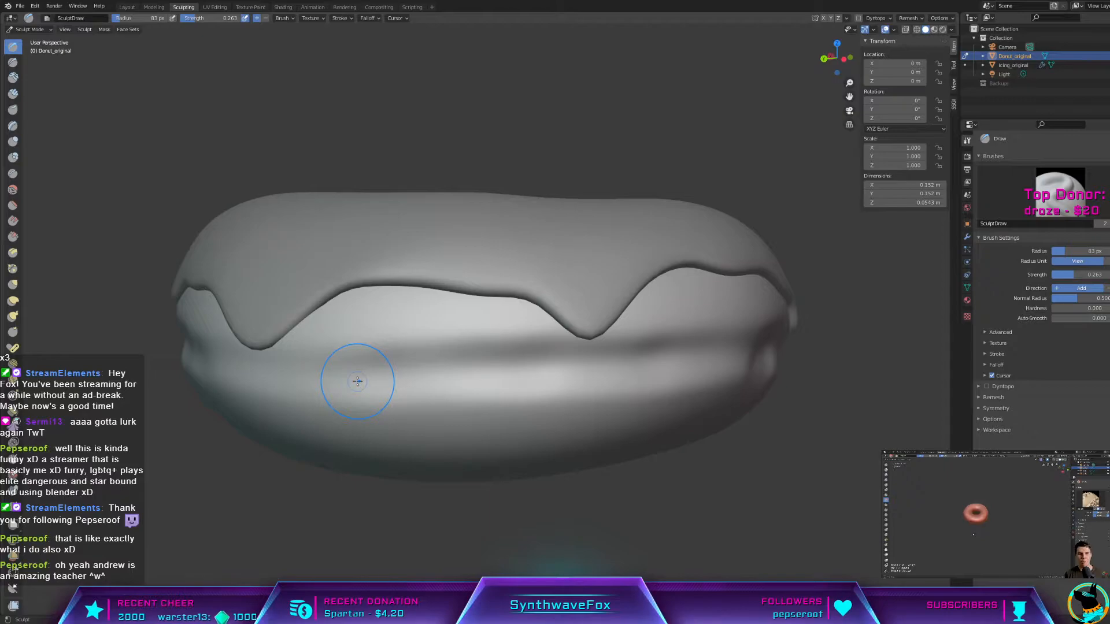
pyautogui.hotkey('shift', 'f')
pyautogui.press('Escape')
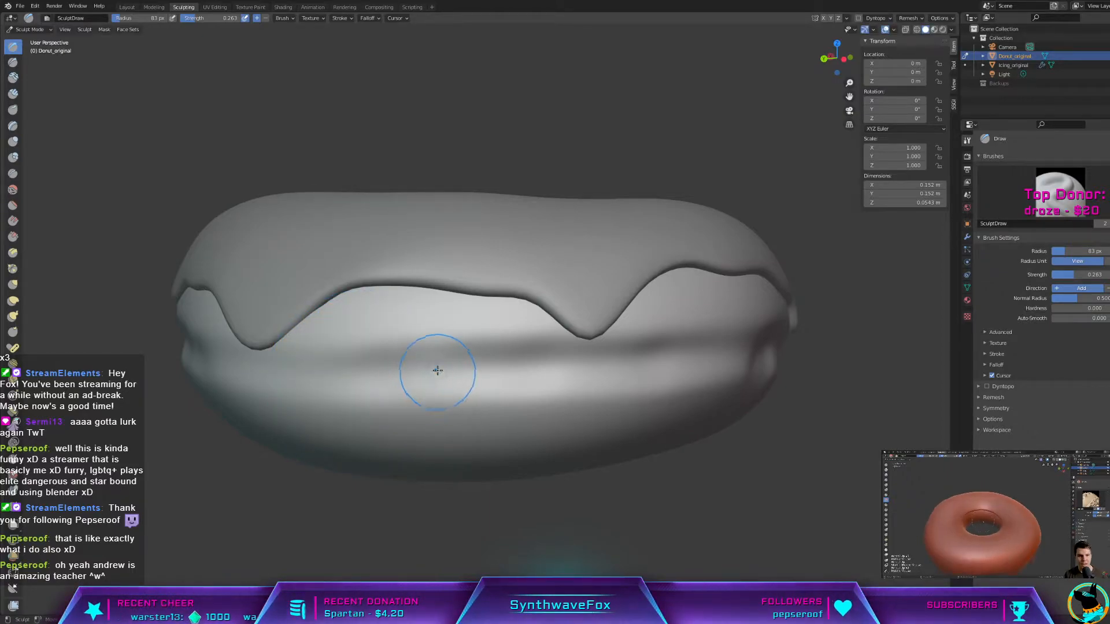
pyautogui.moveTo(285, 366); pyautogui.dragTo(318, 354, button='middle')
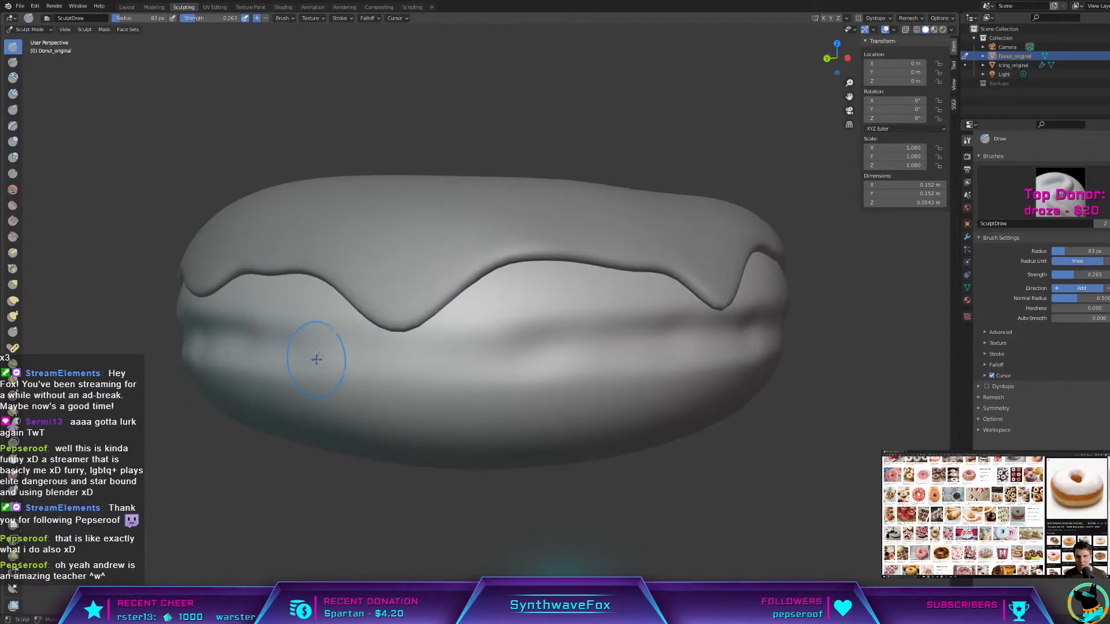
pyautogui.keyDown('ctrl'); pyautogui.moveTo(516, 354); pyautogui.dragTo(316, 348); pyautogui.keyUp('ctrl')
pyautogui.moveTo(403, 355); pyautogui.dragTo(640, 322, button='middle')
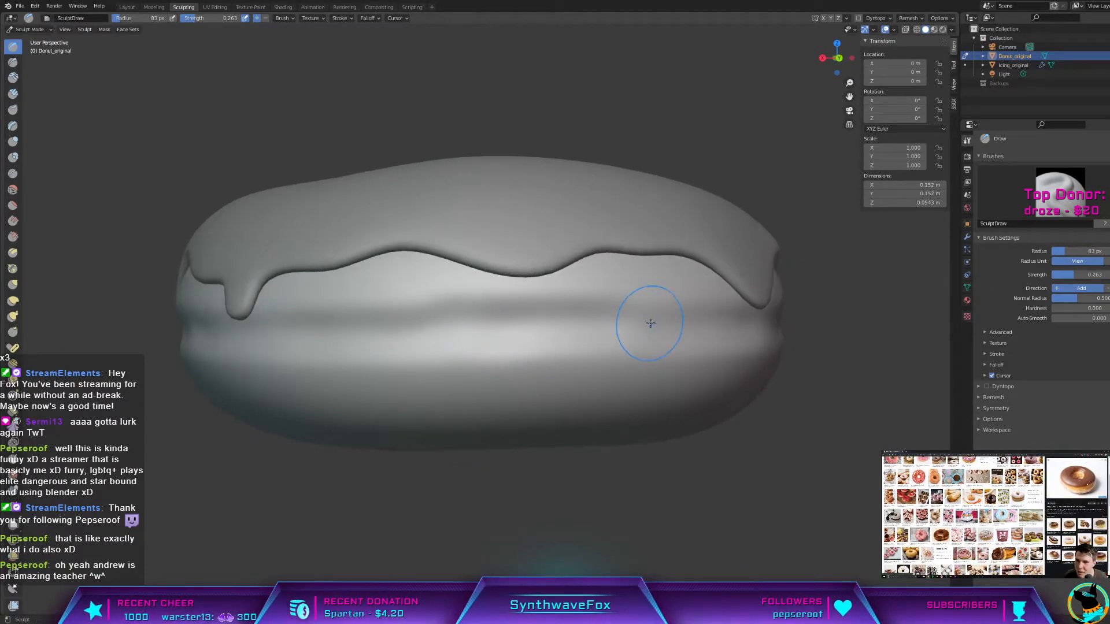
pyautogui.moveTo(746, 334); pyautogui.dragTo(669, 391, button='middle')
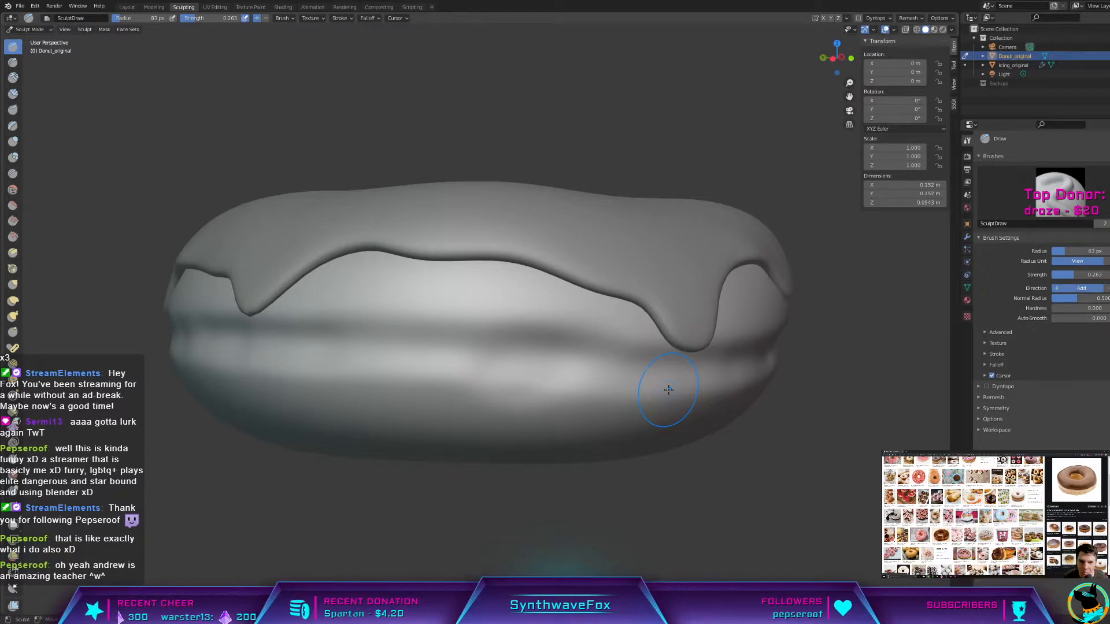
pyautogui.moveTo(656, 384); pyautogui.dragTo(347, 344, button='middle')
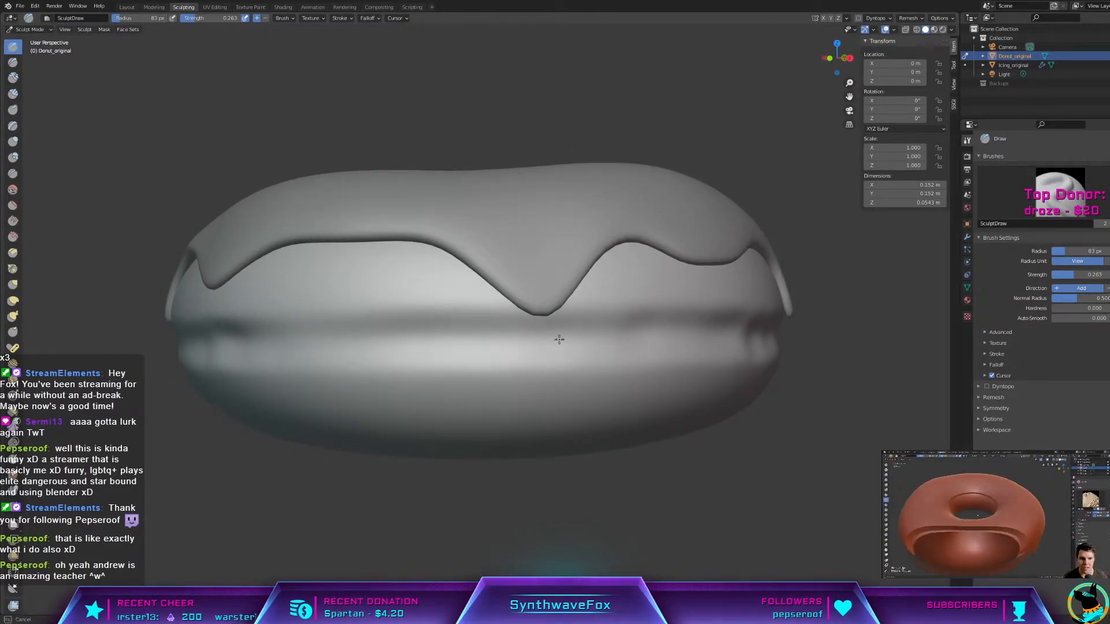
pyautogui.moveTo(426, 342); pyautogui.dragTo(512, 353, button='middle')
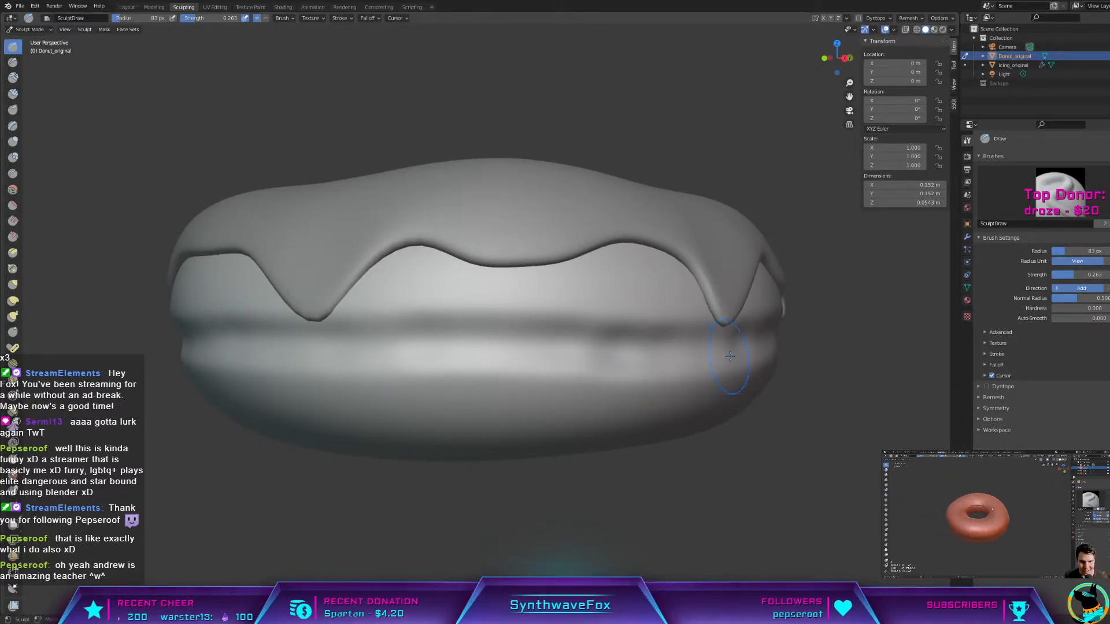
pyautogui.moveTo(613, 355); pyautogui.dragTo(683, 353, button='middle')
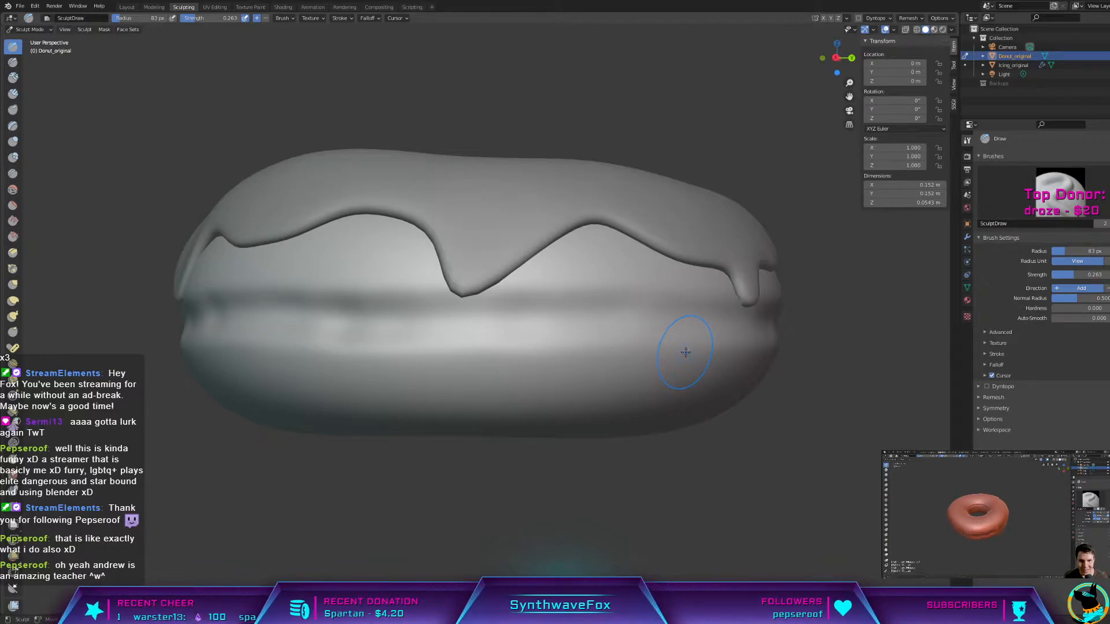
# Step: Check the donut from above and around its hole, and return to the Layout workspace
pyautogui.moveTo(689, 354); pyautogui.dragTo(751, 400, button='middle')
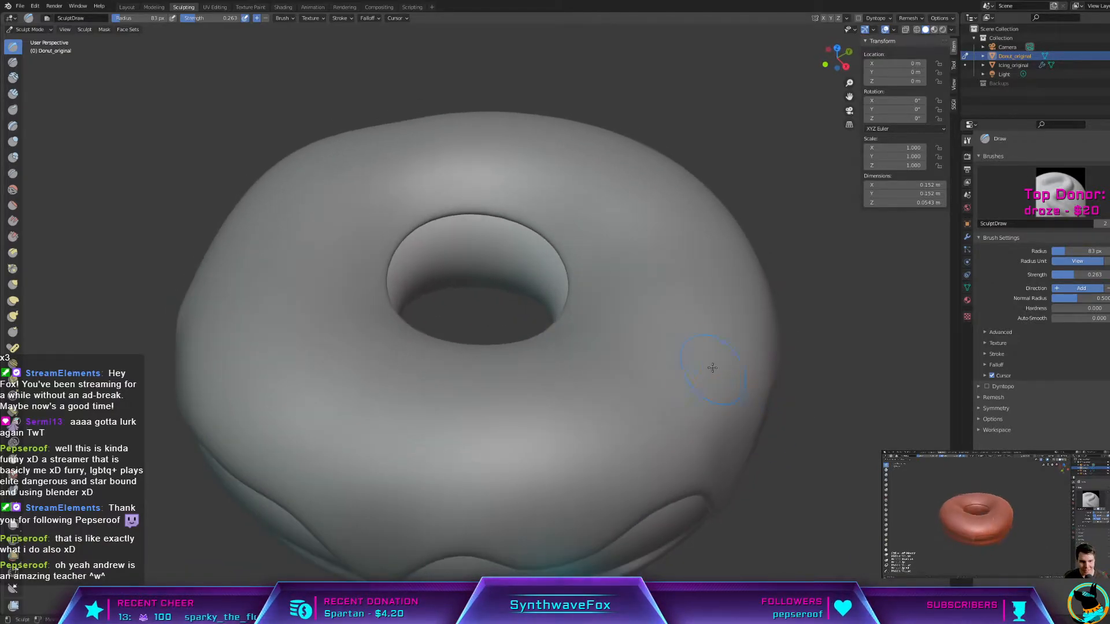
pyautogui.moveTo(528, 268); pyautogui.dragTo(530, 269, button='middle')
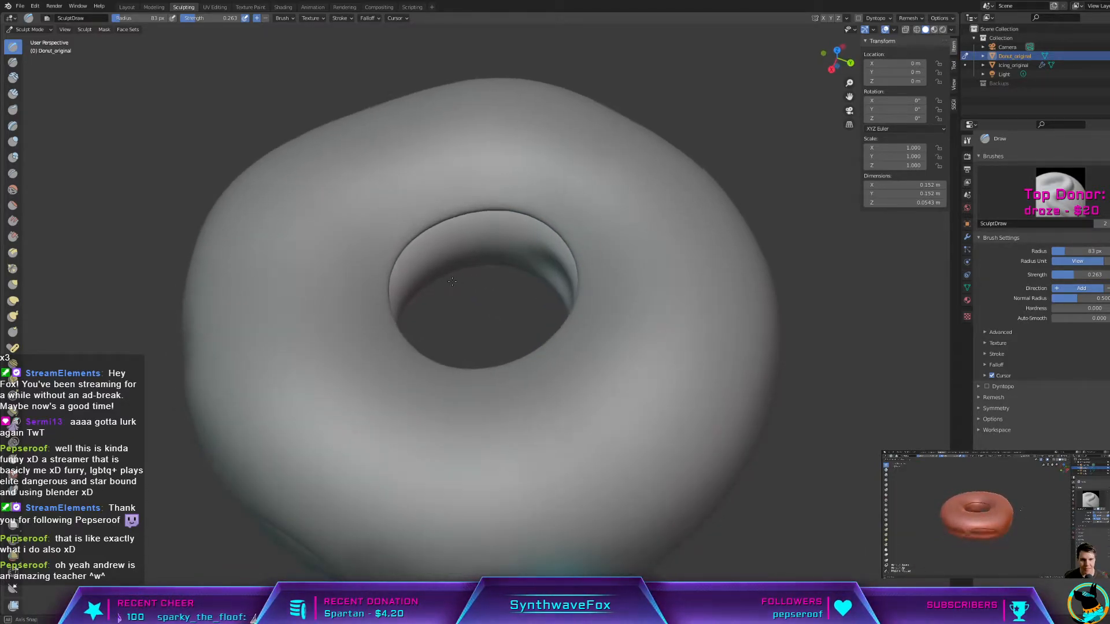
pyautogui.moveTo(432, 288)
pyautogui.mouseDown(button='middle')
pyautogui.moveTo(455, 263)
pyautogui.moveTo(504, 262)
pyautogui.moveTo(482, 271)
pyautogui.moveTo(502, 280)
pyautogui.moveTo(403, 180)
pyautogui.moveTo(461, 193)
pyautogui.moveTo(503, 179)
pyautogui.moveTo(470, 189)
pyautogui.moveTo(466, 217)
pyautogui.mouseUp(button='middle')
pyautogui.click(127, 7)
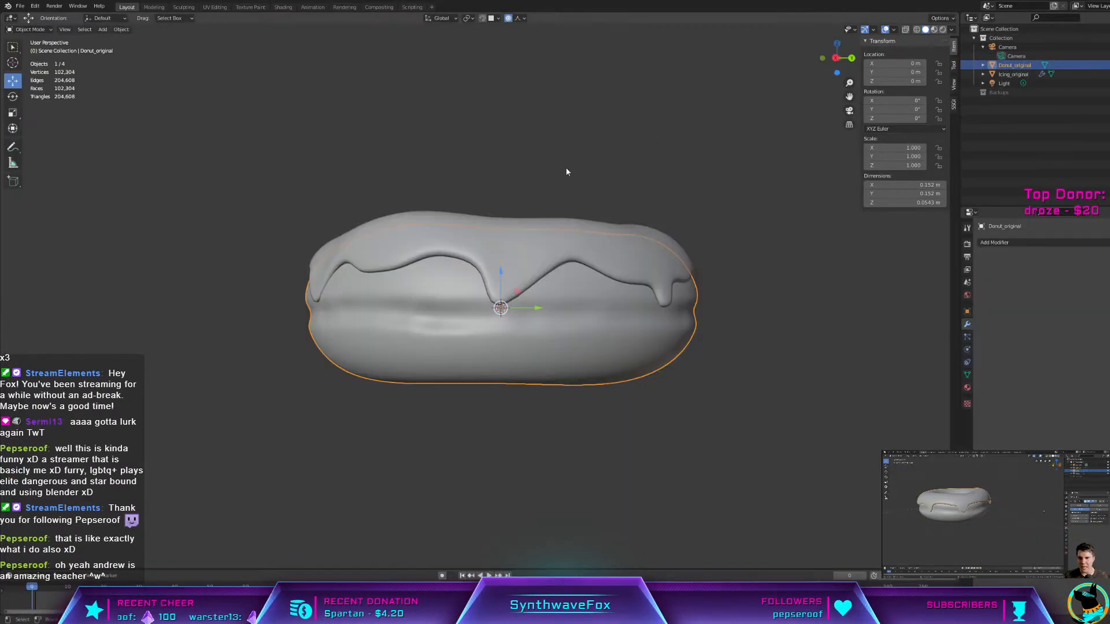
pyautogui.moveTo(779, 345); pyautogui.dragTo(805, 348, button='middle')
pyautogui.click(1013, 243)
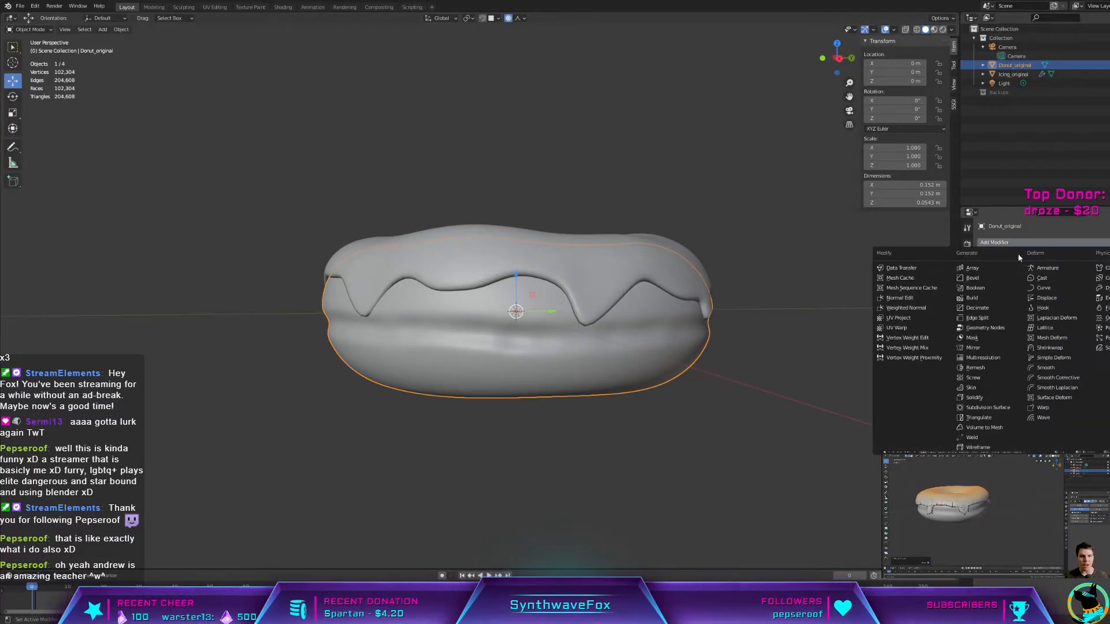
pyautogui.click(997, 397)
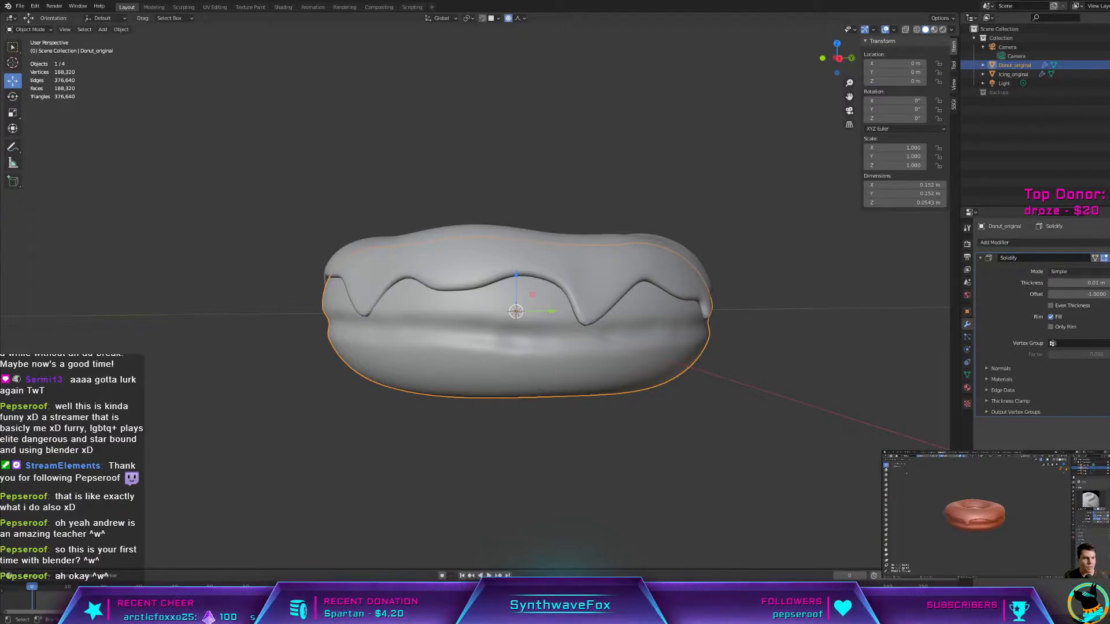
pyautogui.moveTo(428, 344); pyautogui.dragTo(521, 384, button='middle')
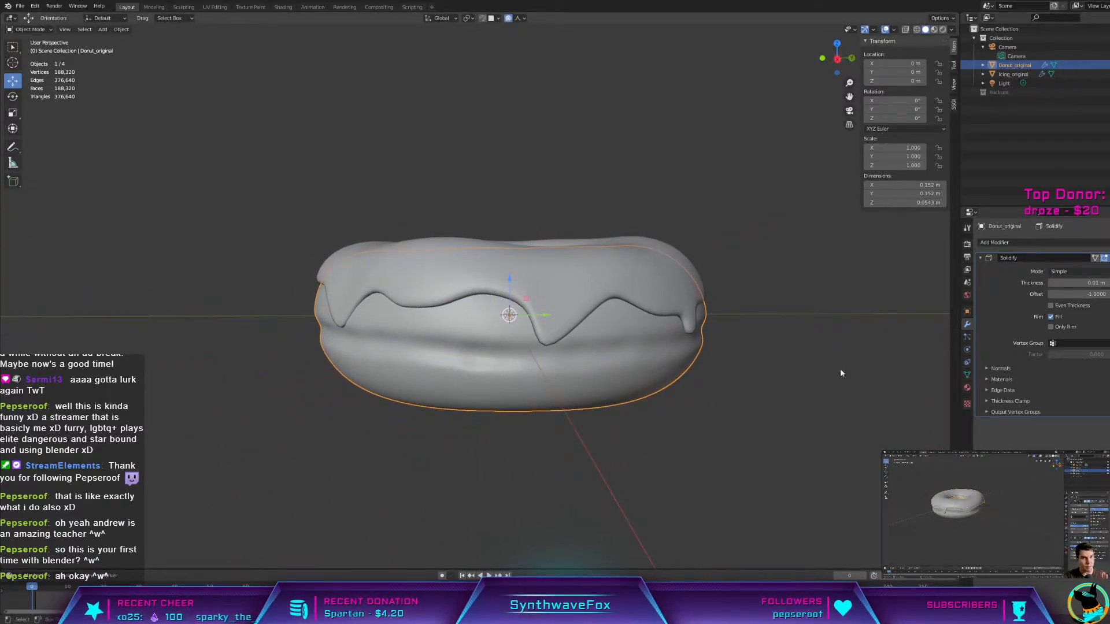
pyautogui.press('x')
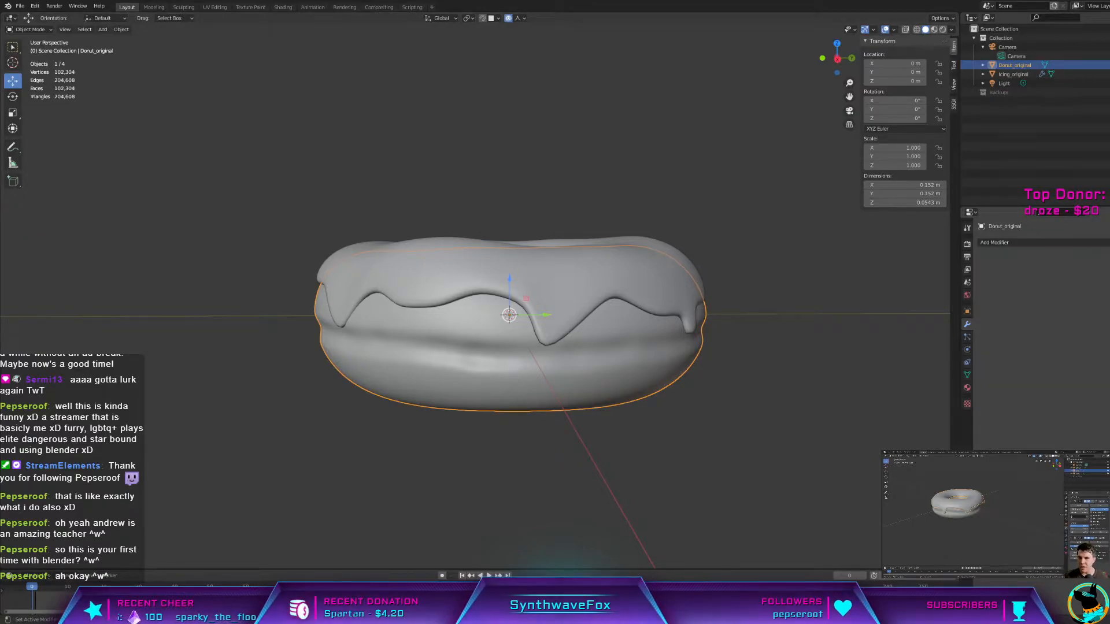
# Step: Apply the Solidify modifier on the icing object
pyautogui.click(548, 283)
pyautogui.moveTo(663, 324); pyautogui.dragTo(655, 330, button='middle')
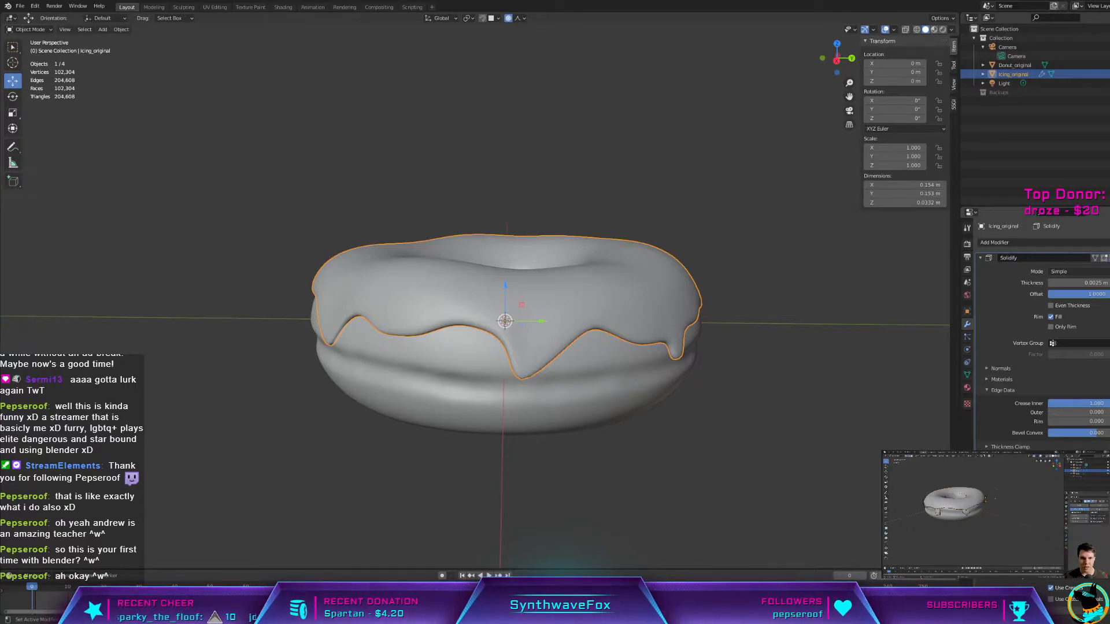
pyautogui.click(1095, 258)
pyautogui.click(1091, 268)
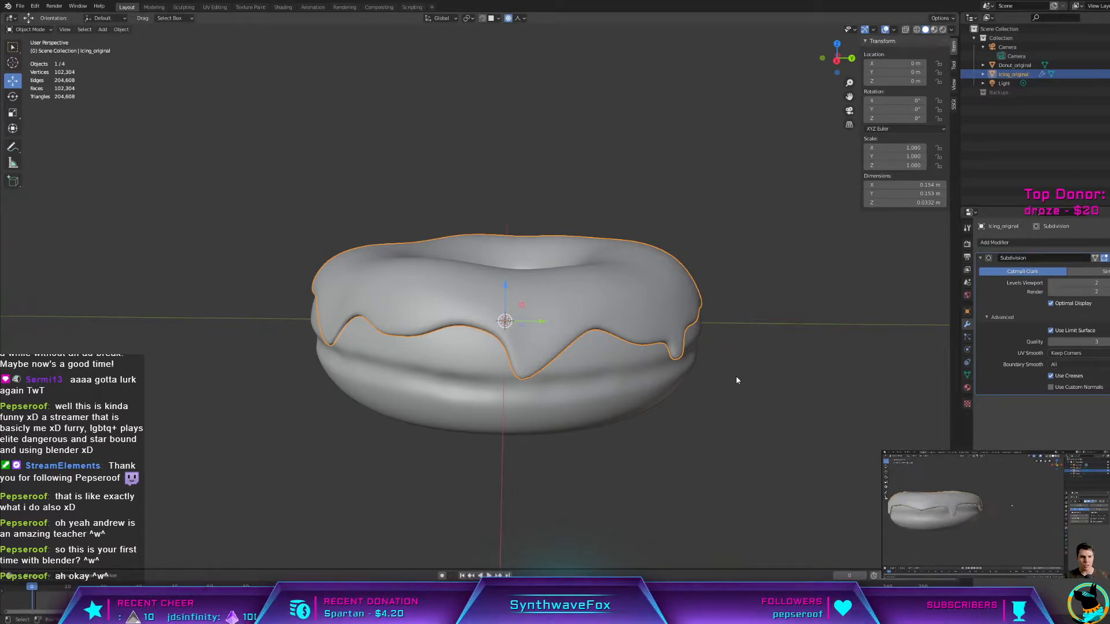
# Step: Reveal all hidden geometry of the icing mesh in Edit Mode and return to Object Mode
pyautogui.press('Tab')
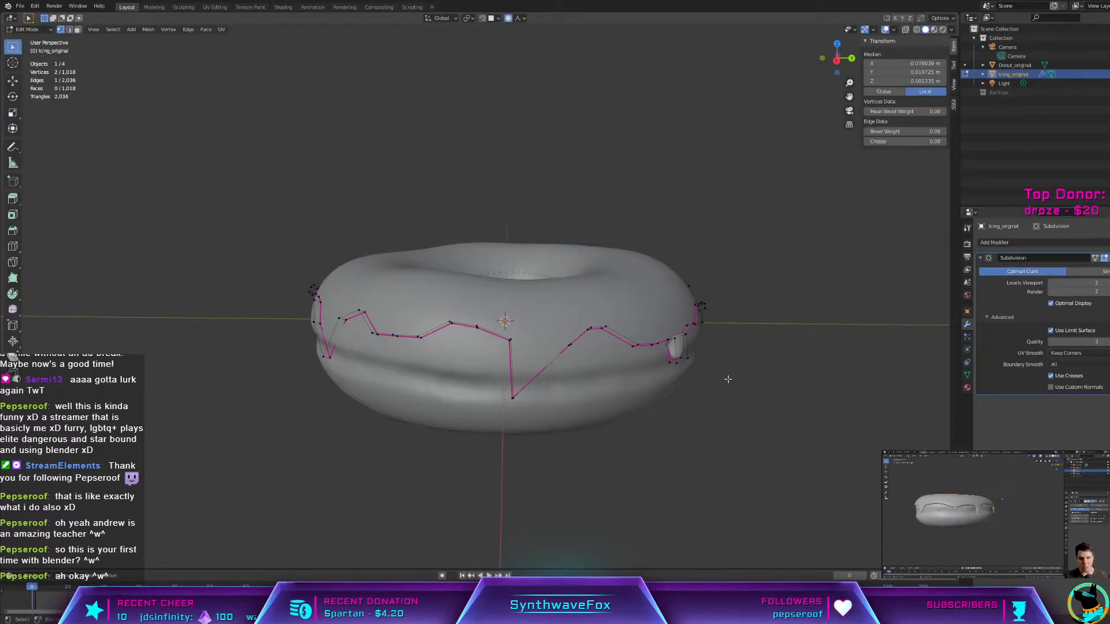
pyautogui.hotkey('alt', 'h')
pyautogui.press('Tab')
pyautogui.moveTo(759, 379)
pyautogui.mouseDown(button='middle')
pyautogui.moveTo(740, 382)
pyautogui.moveTo(759, 379)
pyautogui.mouseUp(button='middle')
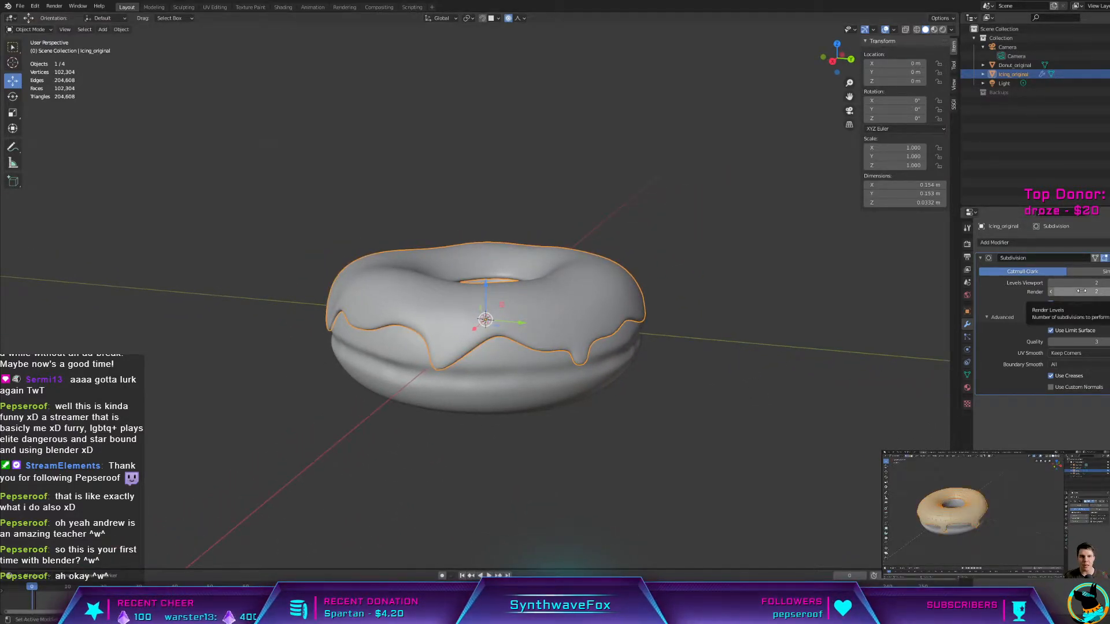
# Step: Raise the icing's Subdivision viewport level to 3 and apply the modifier
pyautogui.click(1109, 283)
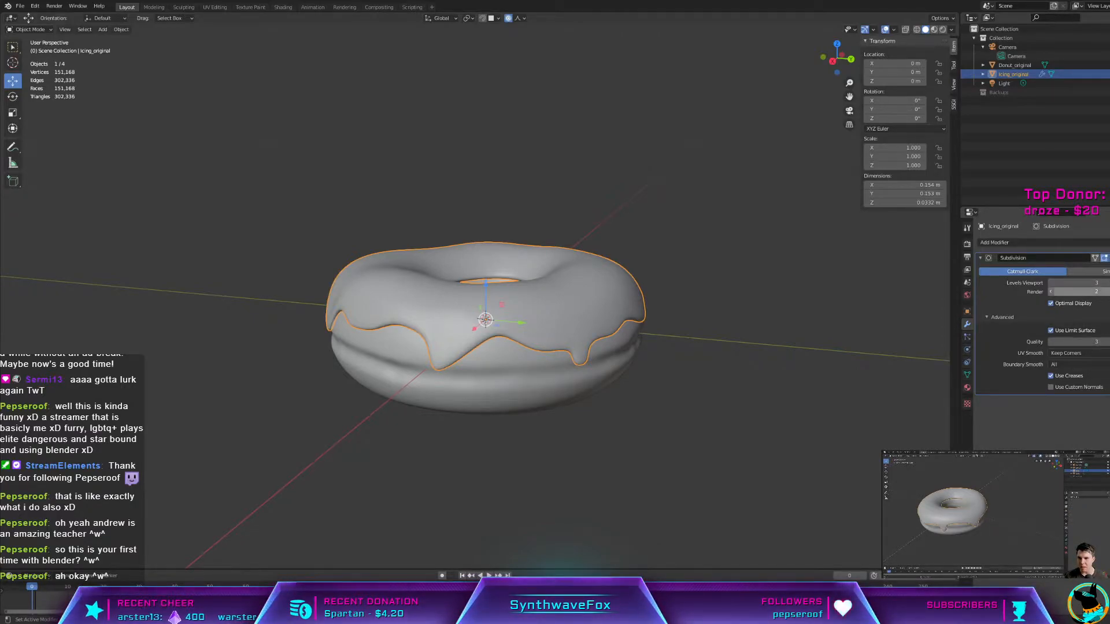
pyautogui.click(1109, 258)
pyautogui.click(1107, 267)
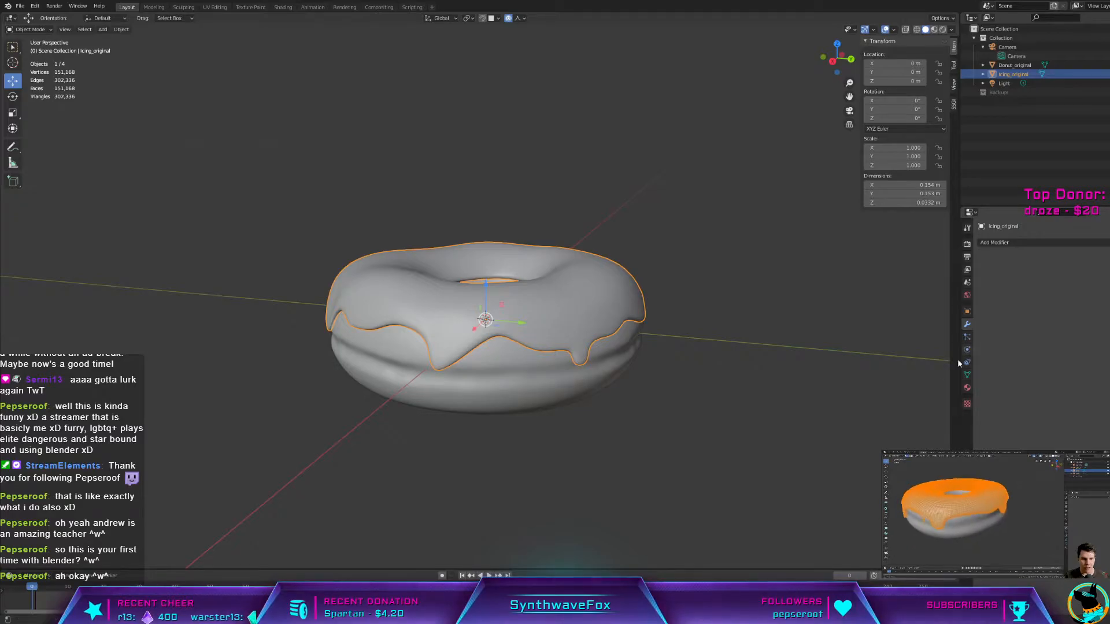
# Step: Inspect the icing's subdivided mesh in Edit Mode and clear its vertex selection
pyautogui.press('Tab')
pyautogui.scroll(6, 813, 373)
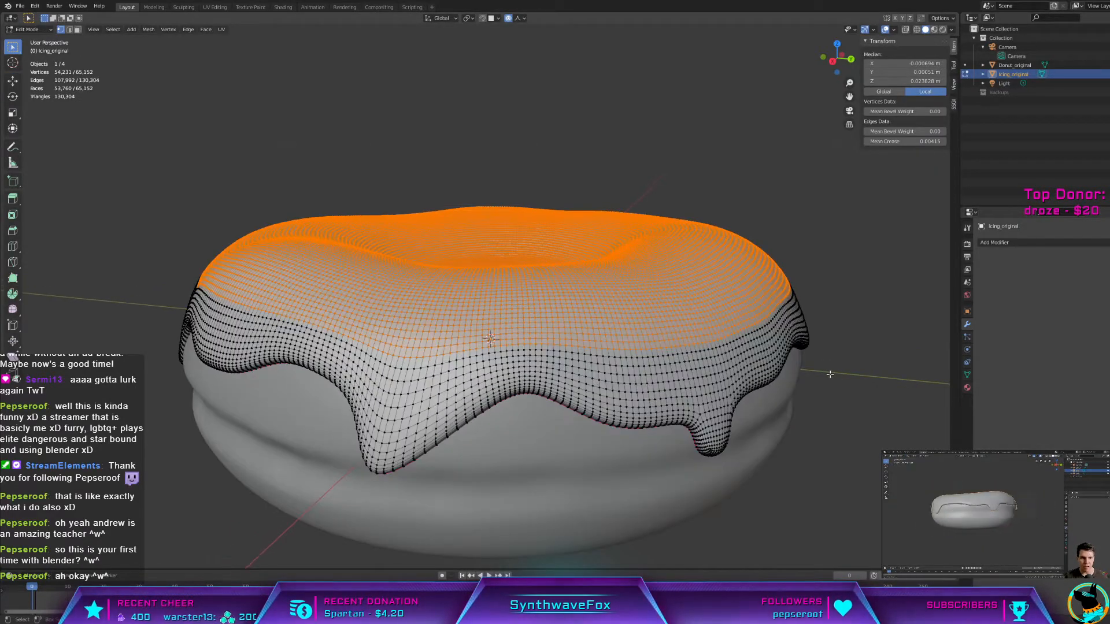
pyautogui.scroll(-2, 609, 175)
pyautogui.click(563, 132)
pyautogui.moveTo(599, 155)
pyautogui.mouseDown(button='middle')
pyautogui.moveTo(557, 149)
pyautogui.moveTo(585, 161)
pyautogui.mouseUp(button='middle')
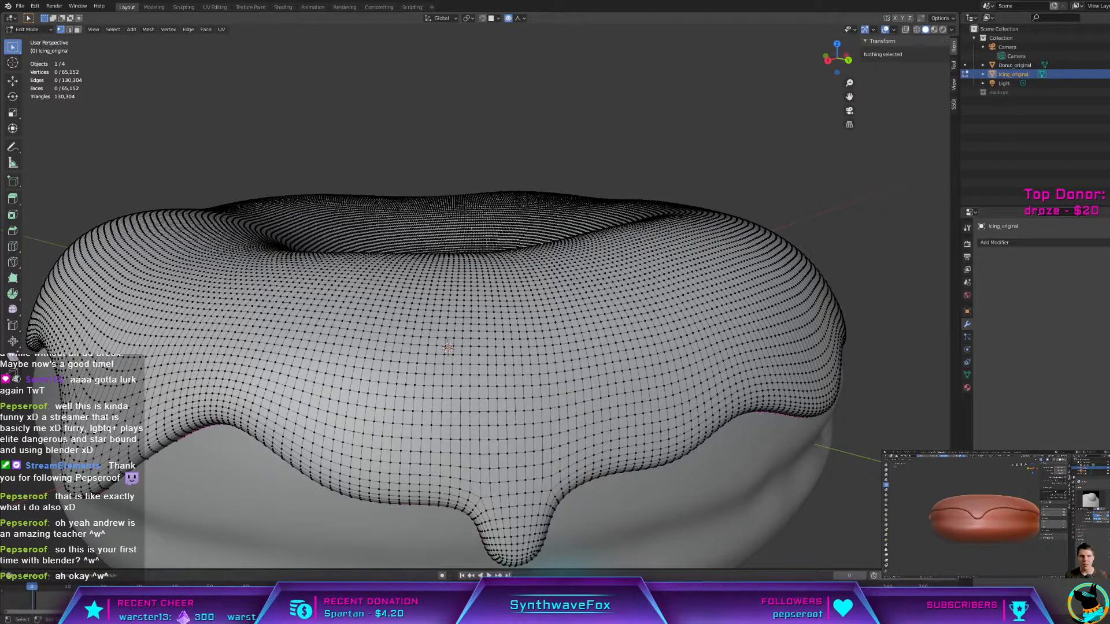
pyautogui.scroll(-3, 480, 324)
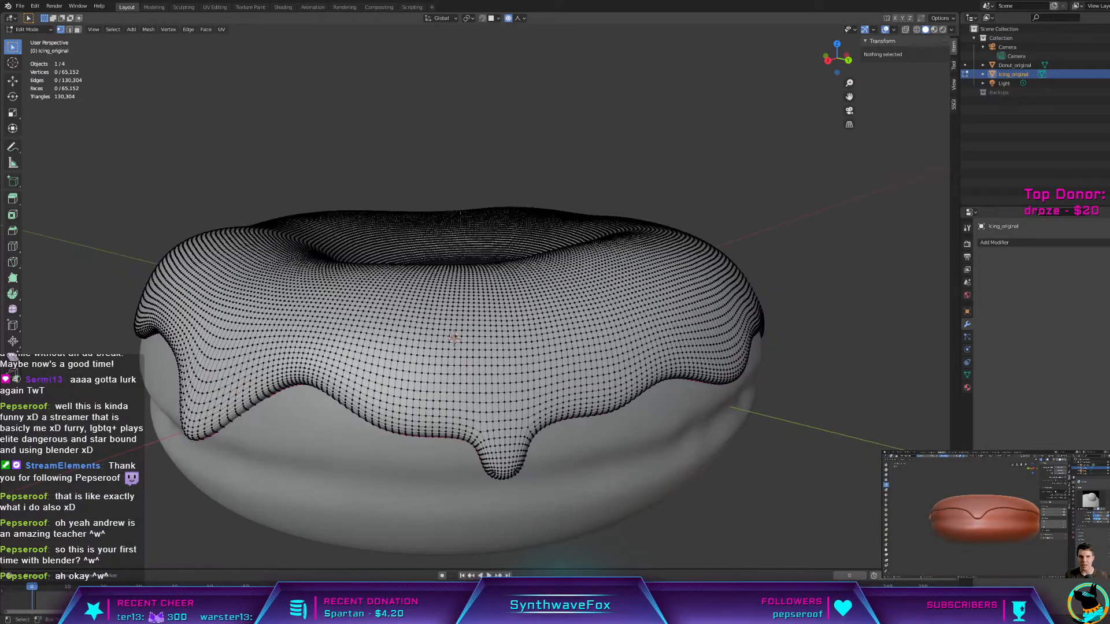
# Step: Open the icing for sculpting in the Sculpting workspace and view its drips up close from the side
pyautogui.click(190, 8)
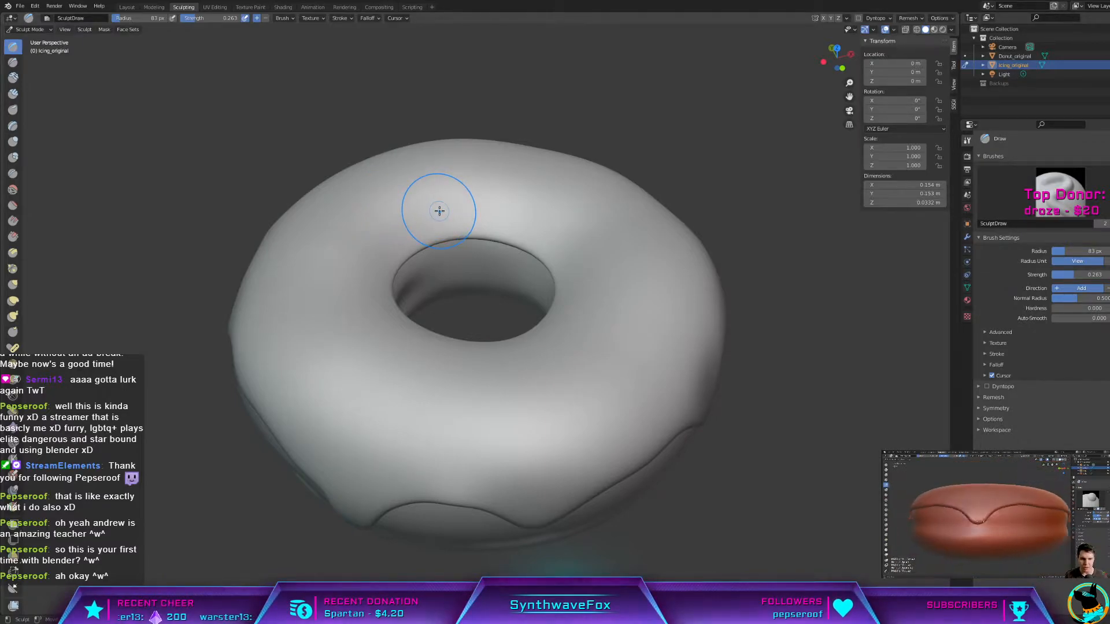
pyautogui.moveTo(536, 299); pyautogui.dragTo(498, 354, button='middle')
pyautogui.scroll(3, 523, 353)
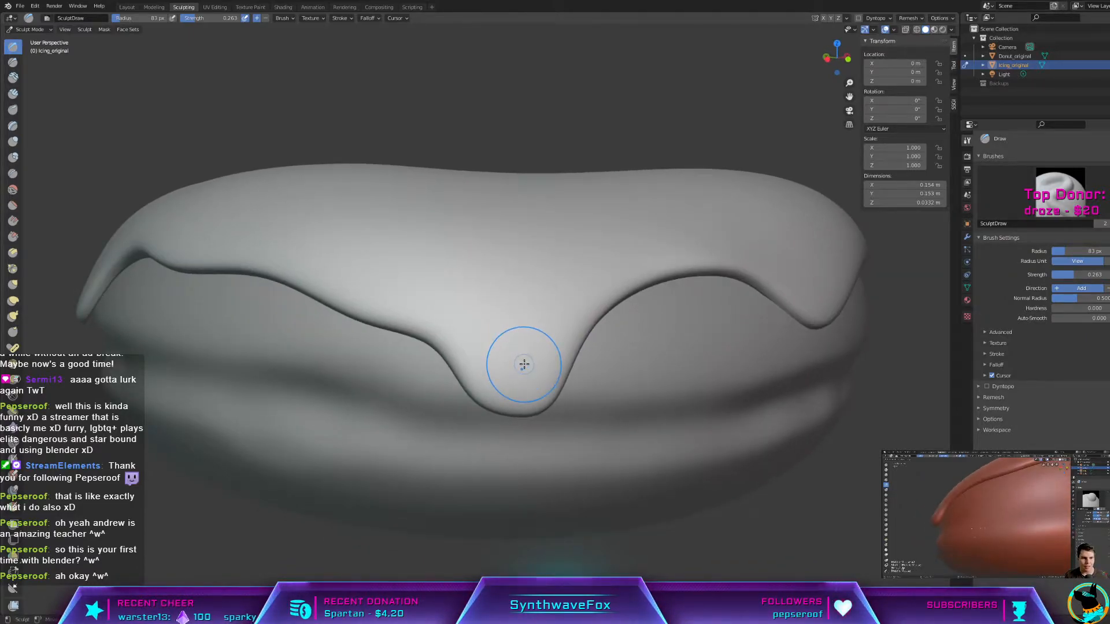
pyautogui.moveTo(551, 411); pyautogui.dragTo(491, 383, button='middle')
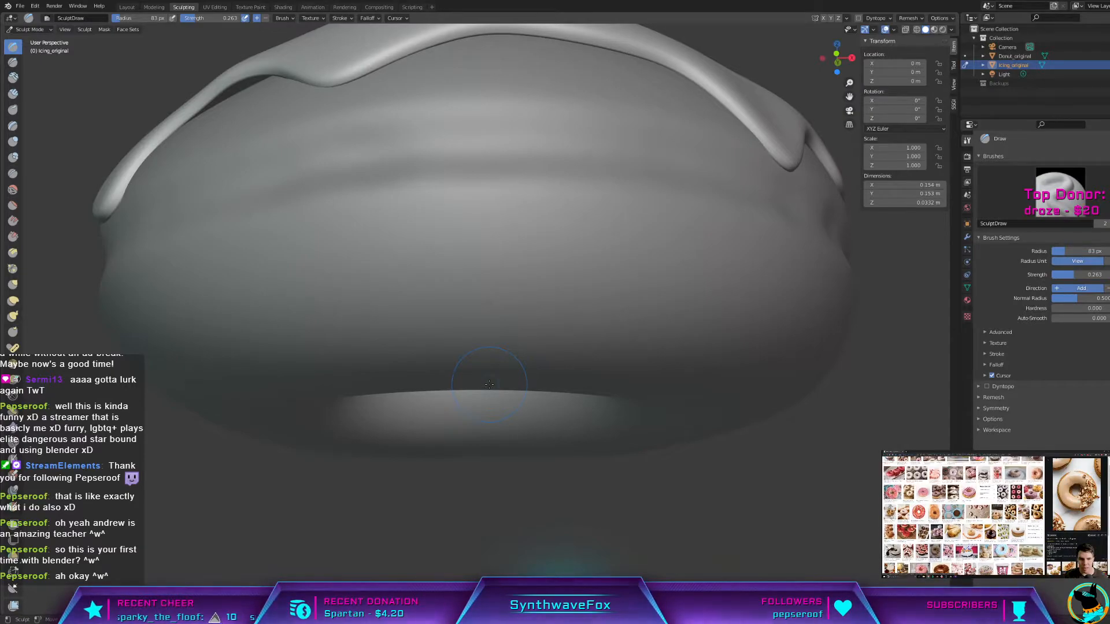
pyautogui.moveTo(489, 385); pyautogui.dragTo(491, 401, button='middle')
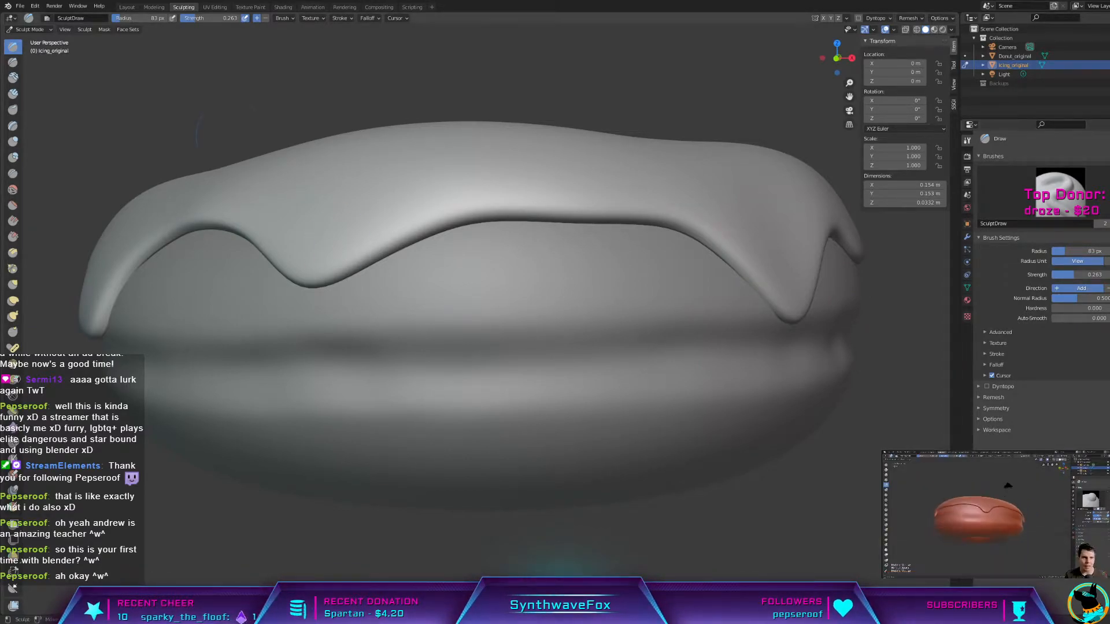
# Step: Inflate the tips of the long icing drips around the donut with the Inflate/Deflate brush at strength 0.500
pyautogui.click(13, 141)
pyautogui.moveTo(761, 410)
pyautogui.mouseDown(button='middle')
pyautogui.moveTo(384, 247)
pyautogui.moveTo(445, 308)
pyautogui.mouseUp(button='middle')
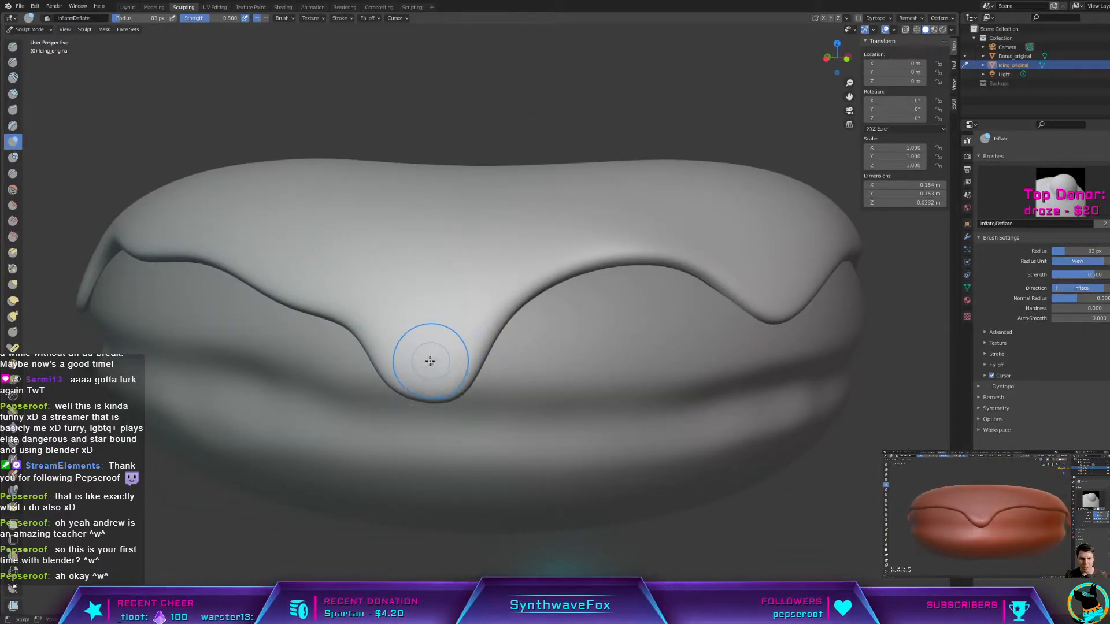
pyautogui.moveTo(427, 365); pyautogui.dragTo(417, 358)
pyautogui.moveTo(417, 358); pyautogui.dragTo(385, 343, button='middle')
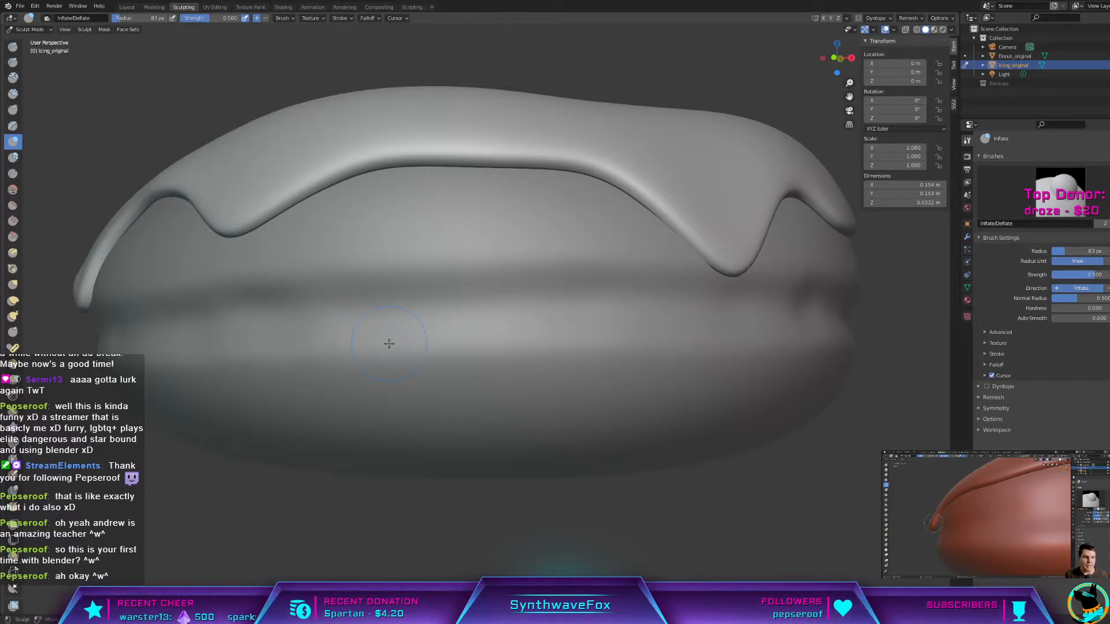
pyautogui.moveTo(387, 343); pyautogui.dragTo(451, 370, button='middle')
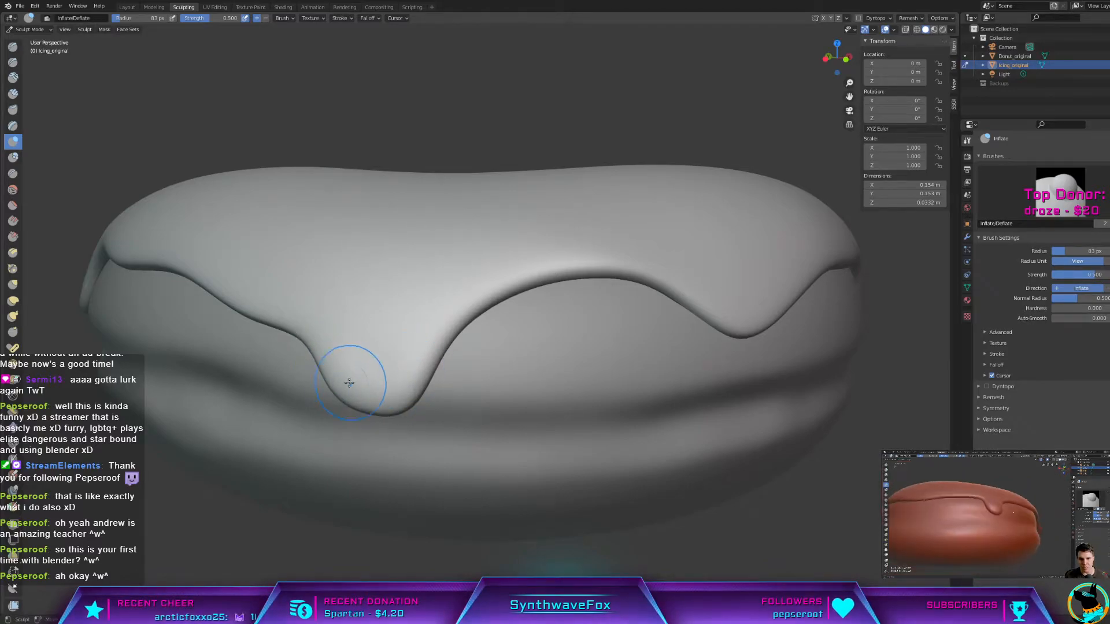
pyautogui.moveTo(414, 370)
pyautogui.mouseDown(button='middle')
pyautogui.moveTo(411, 355)
pyautogui.moveTo(548, 332)
pyautogui.mouseUp(button='middle')
pyautogui.moveTo(594, 299)
pyautogui.mouseDown(button='middle')
pyautogui.moveTo(411, 317)
pyautogui.moveTo(403, 325)
pyautogui.moveTo(457, 411)
pyautogui.mouseUp(button='middle')
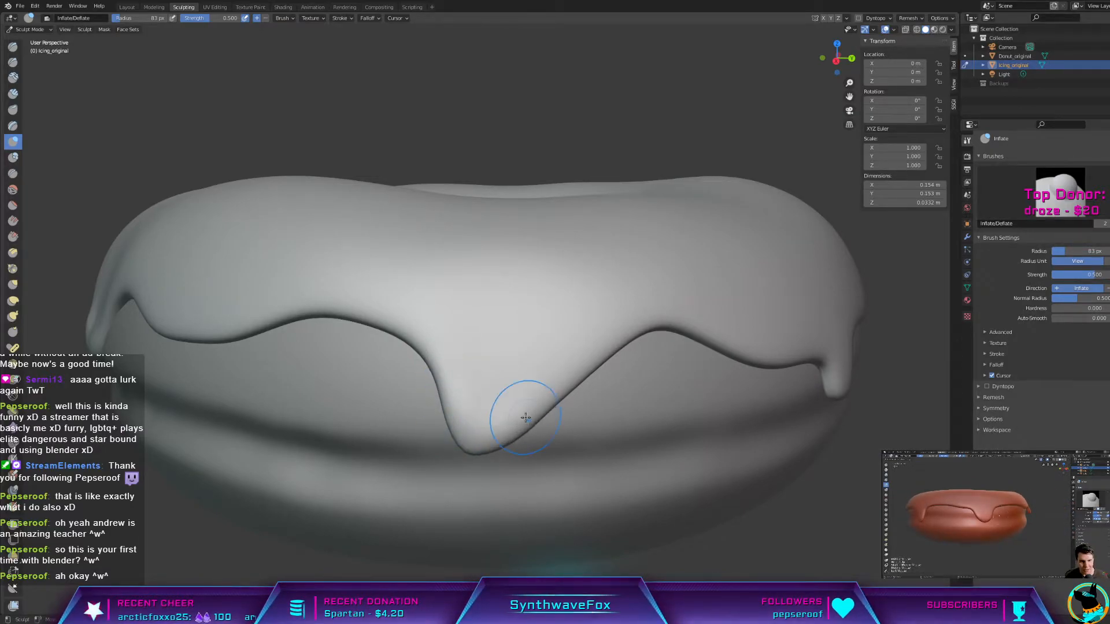
pyautogui.moveTo(537, 420)
pyautogui.mouseDown(button='middle')
pyautogui.moveTo(504, 405)
pyautogui.moveTo(463, 427)
pyautogui.moveTo(460, 409)
pyautogui.moveTo(409, 375)
pyautogui.mouseUp(button='middle')
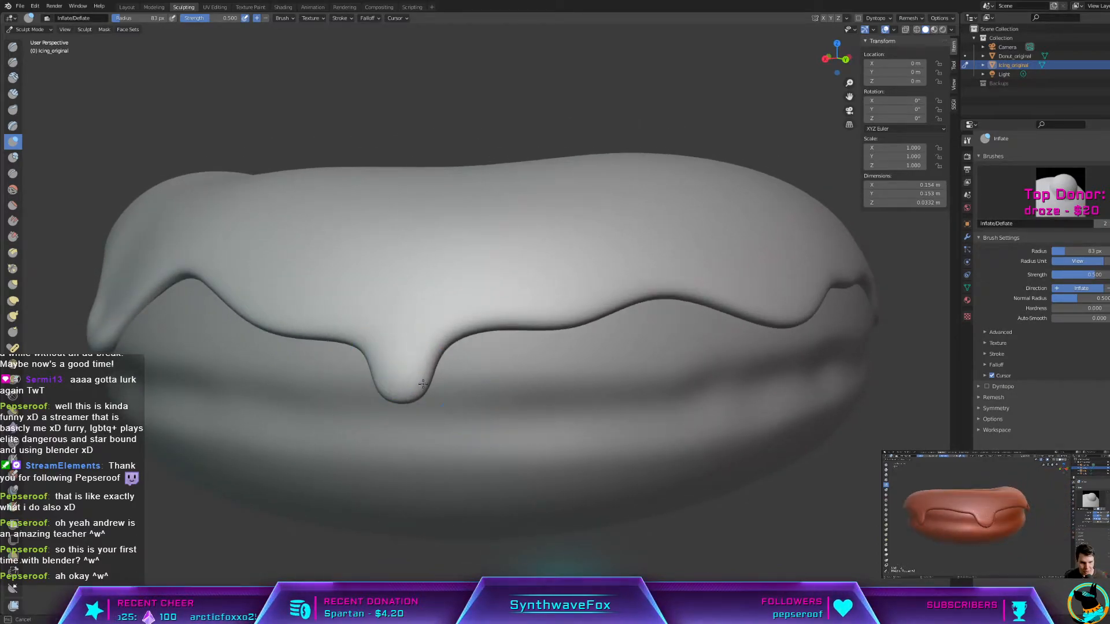
pyautogui.moveTo(384, 428); pyautogui.dragTo(698, 350, button='middle')
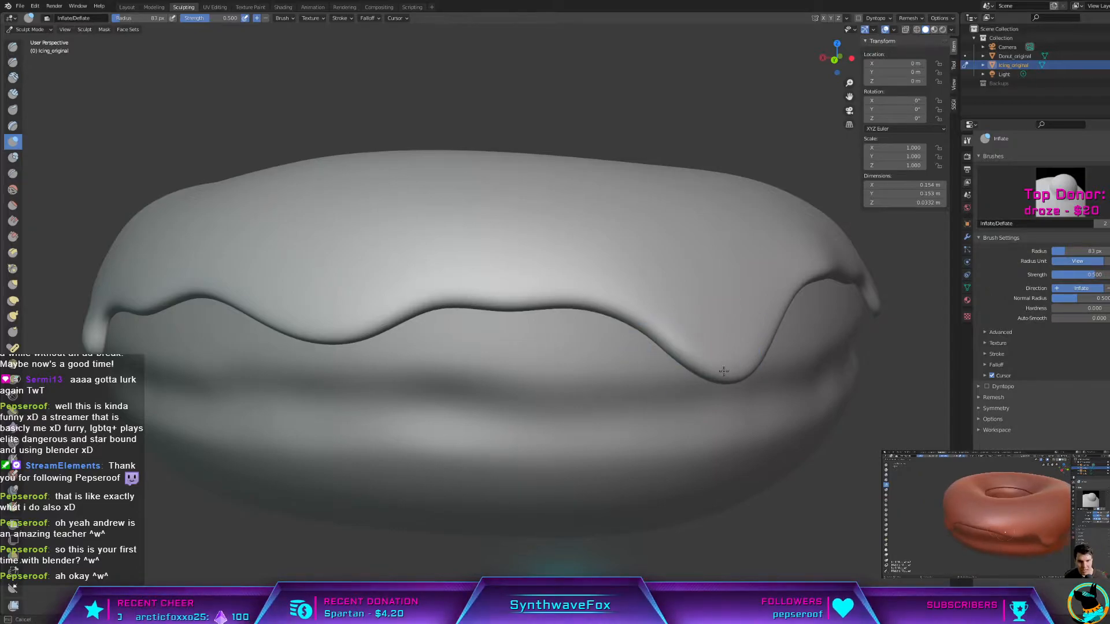
# Step: Inflate the widest icing drip up close, plus the drips at the far edges of the side view
pyautogui.moveTo(751, 333)
pyautogui.mouseDown(button='middle')
pyautogui.moveTo(683, 353)
pyautogui.moveTo(691, 338)
pyautogui.moveTo(613, 298)
pyautogui.moveTo(634, 325)
pyautogui.mouseUp(button='middle')
pyautogui.scroll(4, 421, 401)
pyautogui.moveTo(422, 402); pyautogui.dragTo(440, 403, button='middle')
pyautogui.scroll(-3, 440, 403)
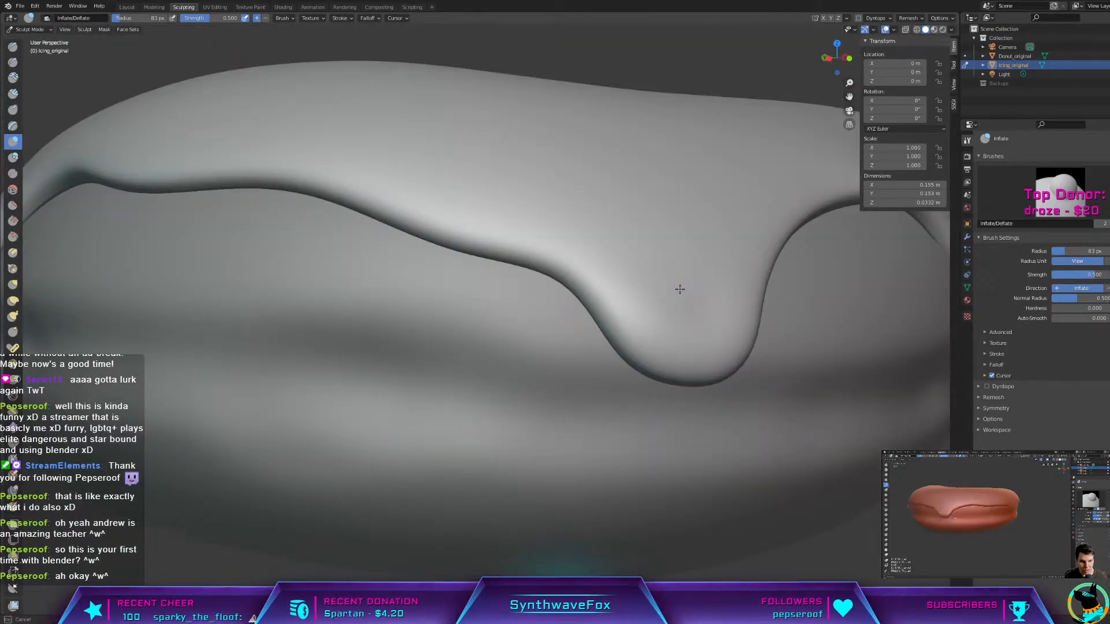
pyautogui.moveTo(687, 294); pyautogui.dragTo(698, 301)
pyautogui.moveTo(698, 301)
pyautogui.mouseDown(button='middle')
pyautogui.moveTo(589, 330)
pyautogui.moveTo(183, 365)
pyautogui.mouseUp(button='middle')
pyautogui.scroll(-2, 659, 307)
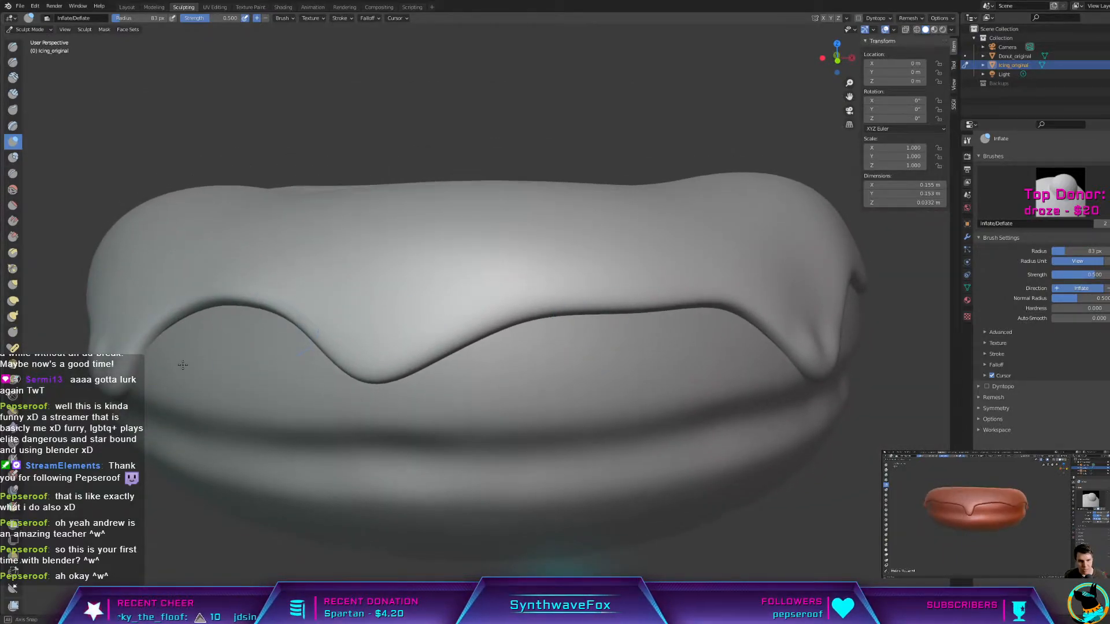
pyautogui.moveTo(108, 350); pyautogui.dragTo(99, 360)
pyautogui.moveTo(201, 376); pyautogui.dragTo(124, 310, button='middle')
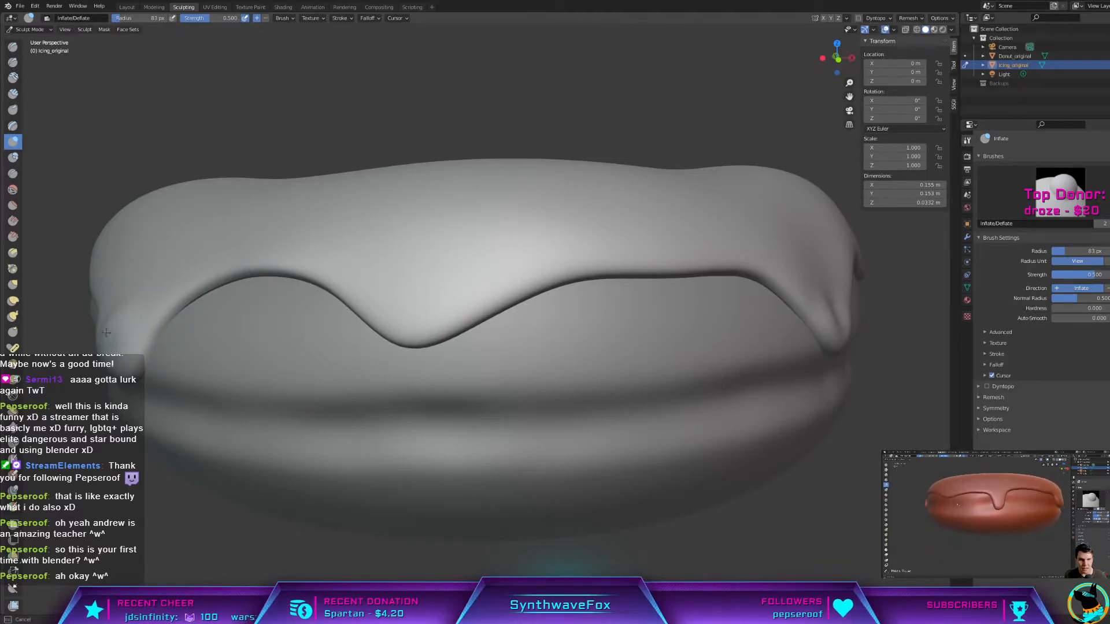
pyautogui.moveTo(181, 340)
pyautogui.mouseDown(button='middle')
pyautogui.moveTo(211, 364)
pyautogui.moveTo(196, 354)
pyautogui.moveTo(236, 367)
pyautogui.moveTo(215, 399)
pyautogui.mouseUp(button='middle')
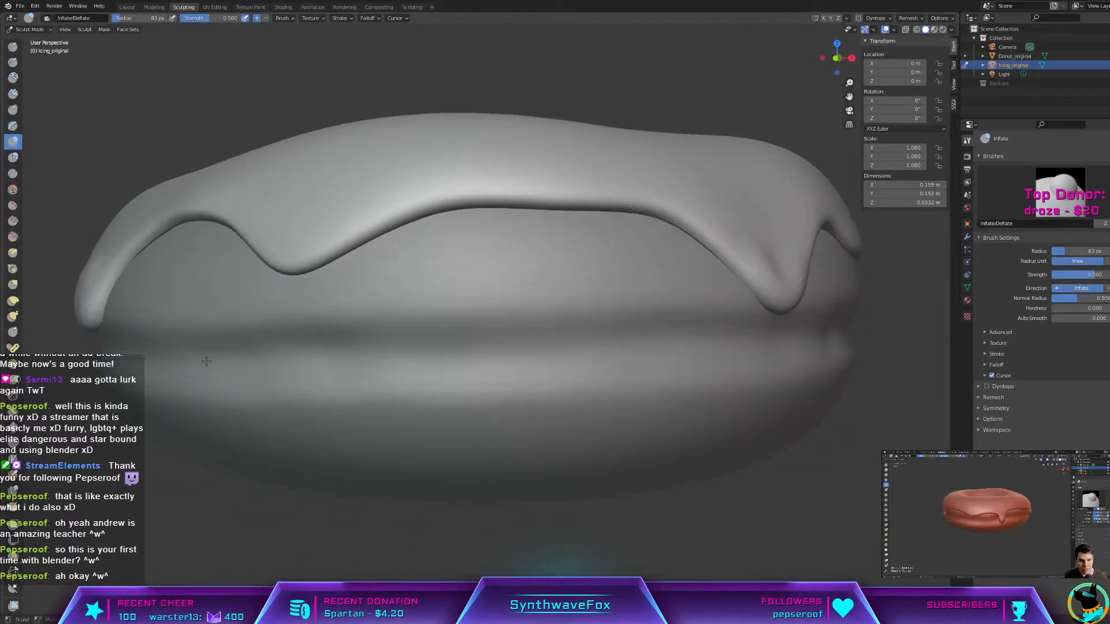
# Step: Puff up the narrow drip and the wavy icing edge beside it with Inflate strokes
pyautogui.scroll(-1, 349, 249)
pyautogui.moveTo(355, 249)
pyautogui.mouseDown(button='middle')
pyautogui.moveTo(251, 236)
pyautogui.moveTo(301, 288)
pyautogui.mouseUp(button='middle')
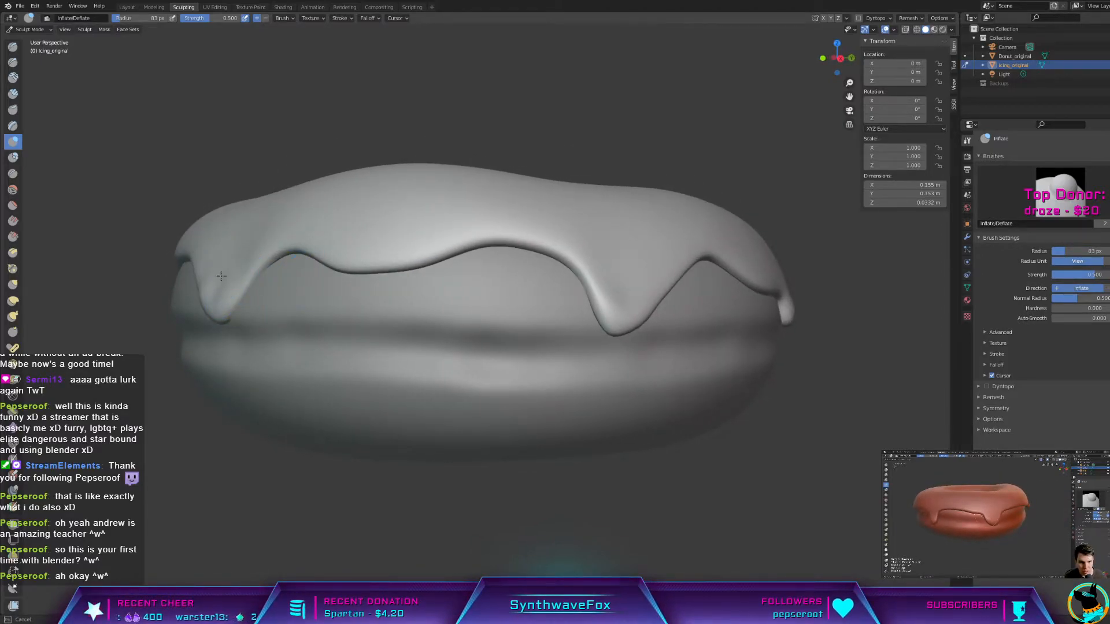
pyautogui.moveTo(211, 287)
pyautogui.mouseDown(button='middle')
pyautogui.moveTo(509, 265)
pyautogui.moveTo(365, 236)
pyautogui.mouseUp(button='middle')
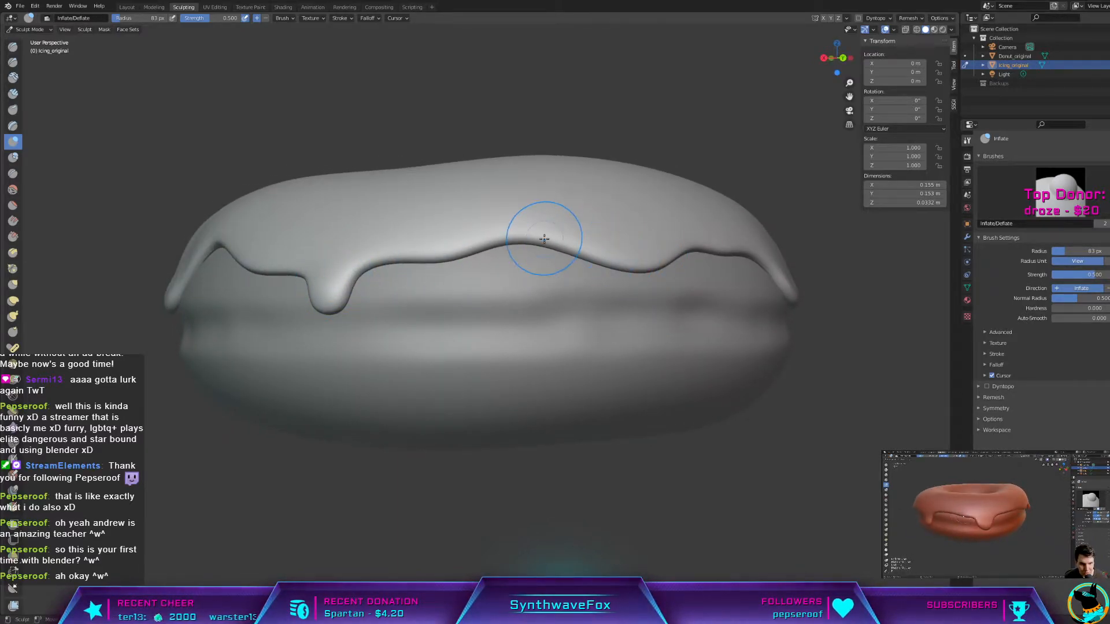
pyautogui.moveTo(723, 247); pyautogui.dragTo(726, 246)
pyautogui.moveTo(685, 282); pyautogui.dragTo(553, 292, button='middle')
pyautogui.moveTo(487, 314); pyautogui.dragTo(381, 247, button='middle')
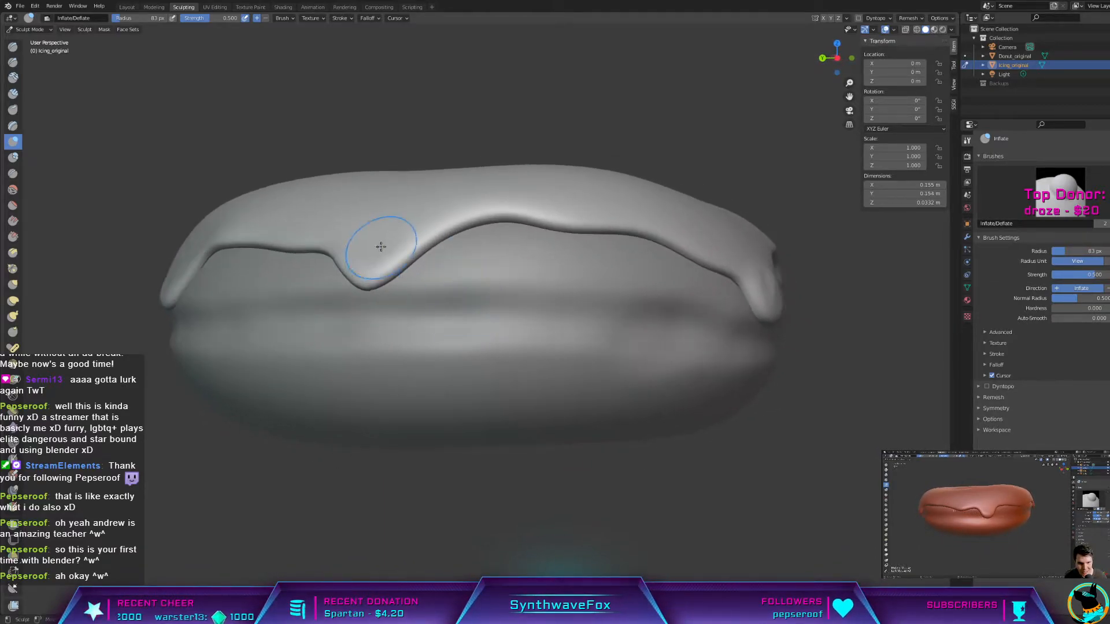
pyautogui.moveTo(441, 286)
pyautogui.mouseDown(button='middle')
pyautogui.moveTo(734, 367)
pyautogui.moveTo(672, 290)
pyautogui.mouseUp(button='middle')
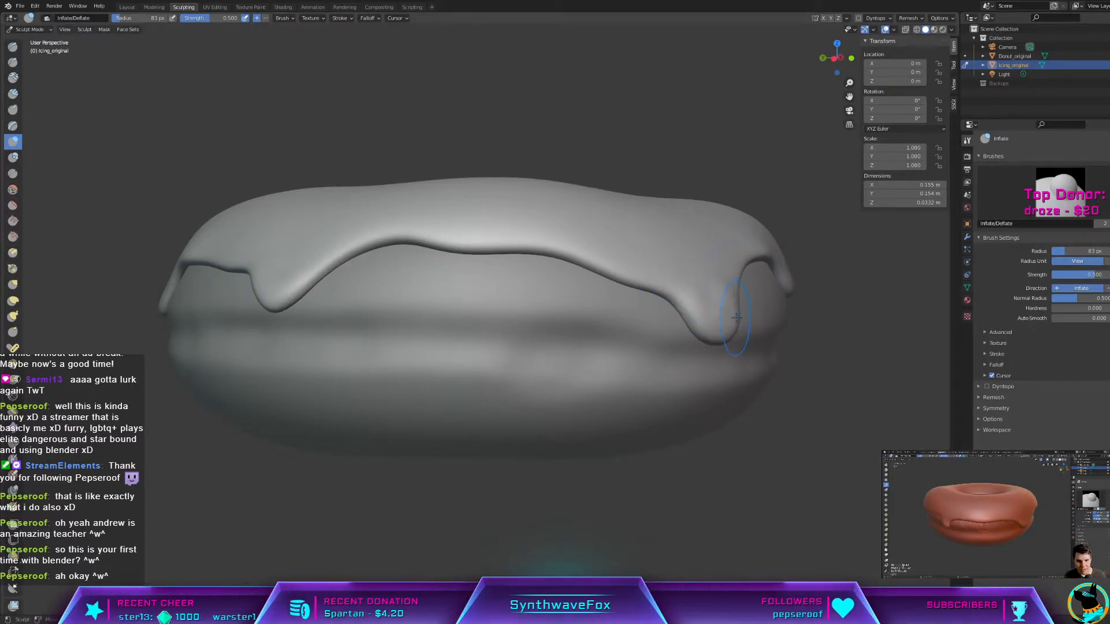
# Step: Make a further Inflate pass over the drips and lower icing edge all the way around the donut
pyautogui.moveTo(735, 316); pyautogui.dragTo(521, 275, button='middle')
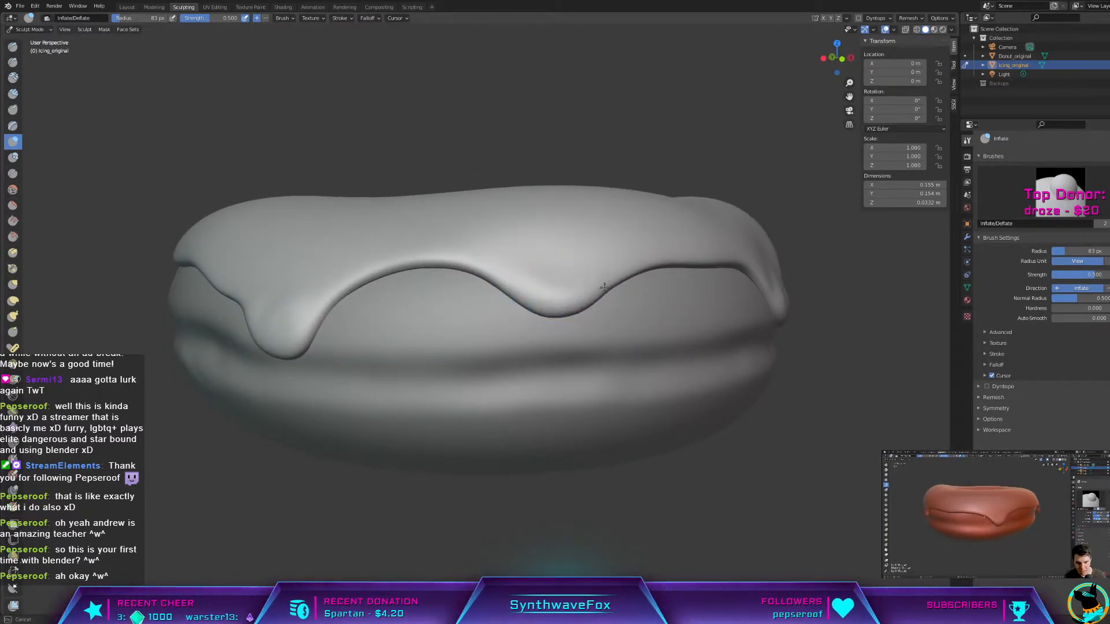
pyautogui.moveTo(610, 298); pyautogui.dragTo(509, 256, button='middle')
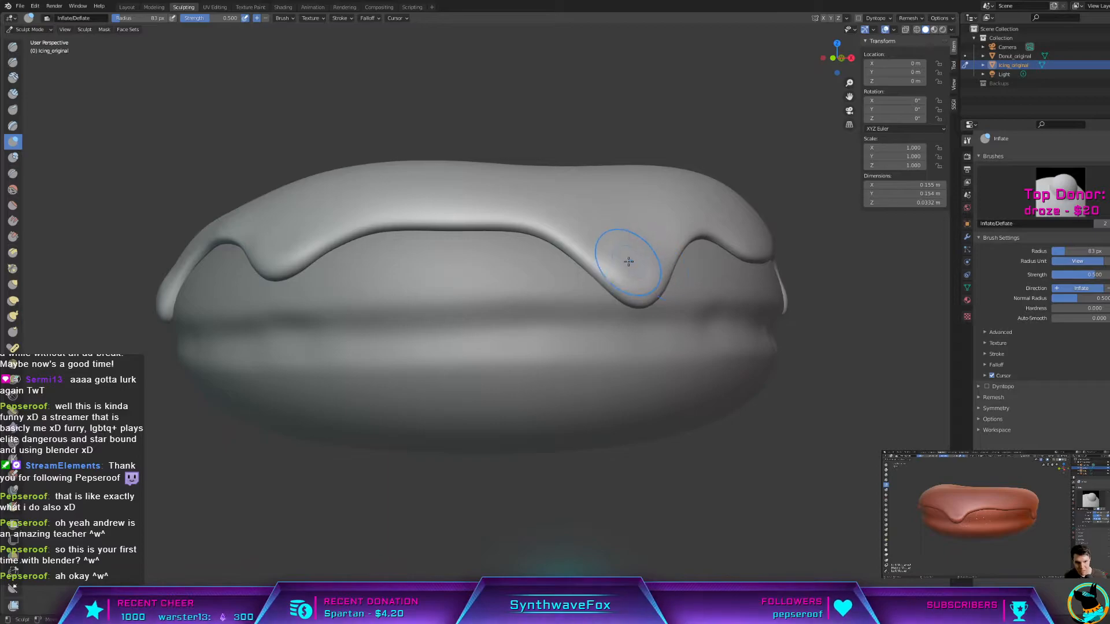
pyautogui.moveTo(731, 310); pyautogui.dragTo(606, 240, button='middle')
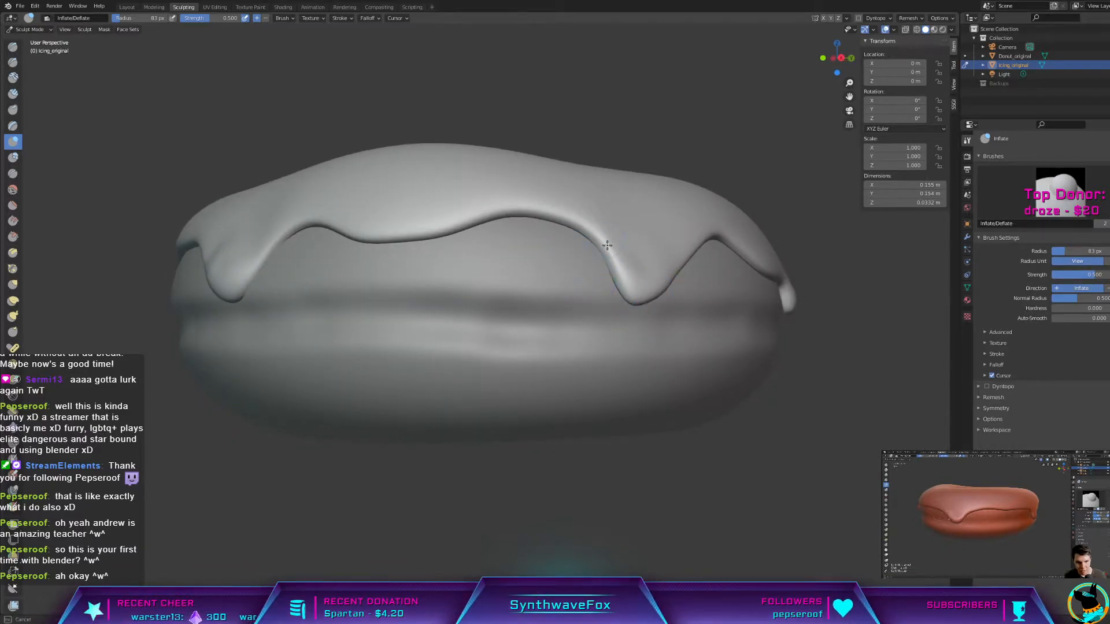
pyautogui.moveTo(676, 248); pyautogui.dragTo(714, 257, button='middle')
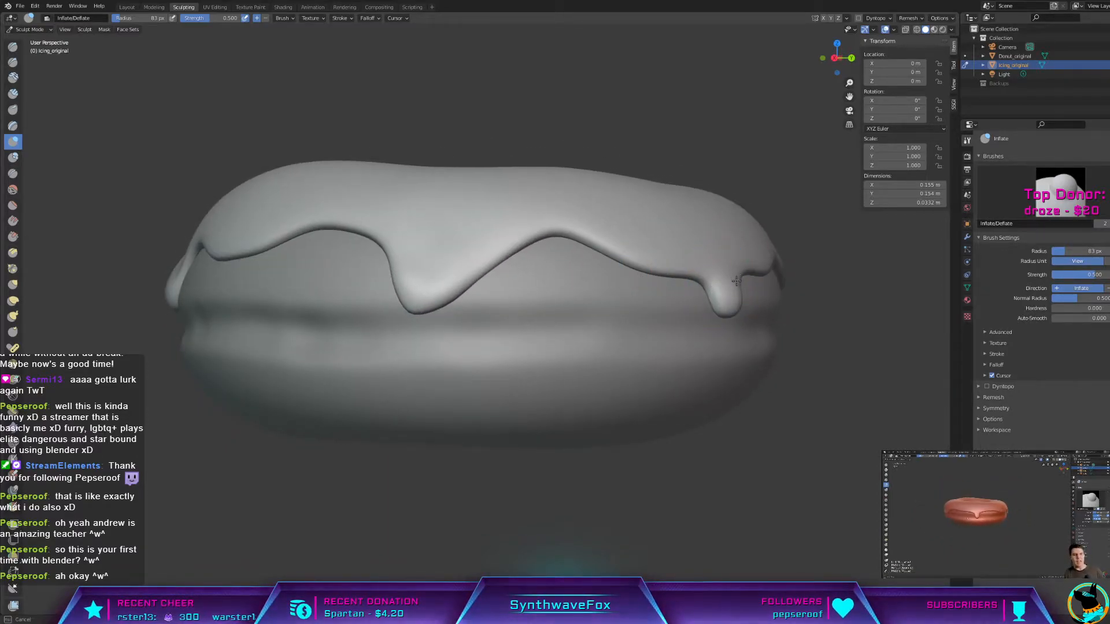
pyautogui.moveTo(763, 297); pyautogui.dragTo(597, 266, button='middle')
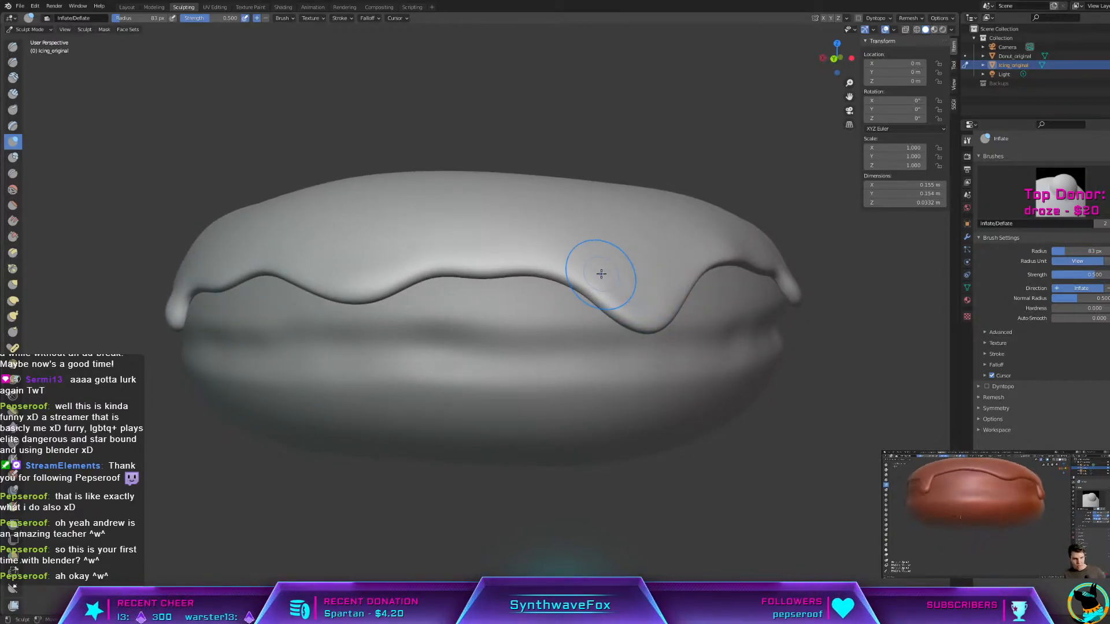
pyautogui.moveTo(695, 279); pyautogui.dragTo(709, 259, button='middle')
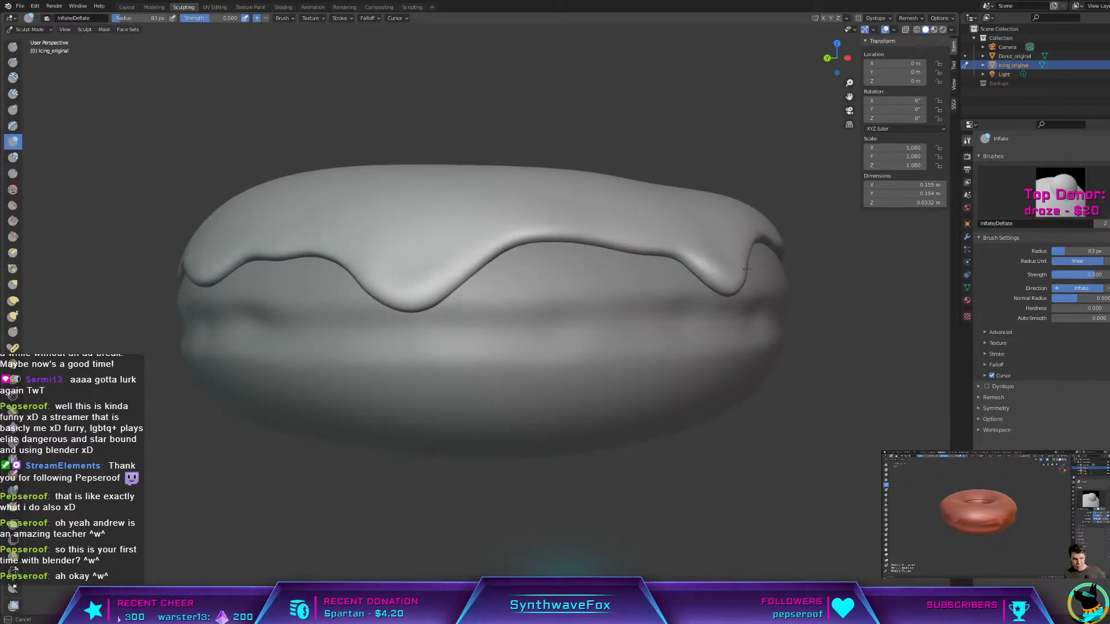
# Step: Inflate the icing's inner rim around the donut hole with the 83 px Inflate/Deflate brush
pyautogui.moveTo(781, 309); pyautogui.dragTo(665, 352, button='middle')
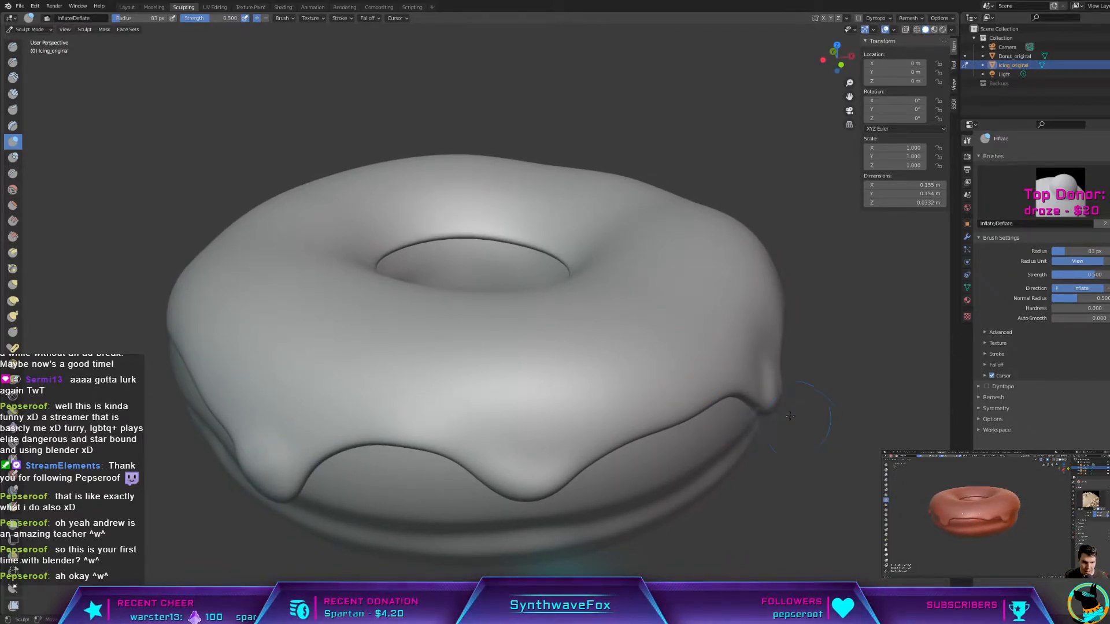
pyautogui.moveTo(723, 509); pyautogui.dragTo(810, 546, button='middle')
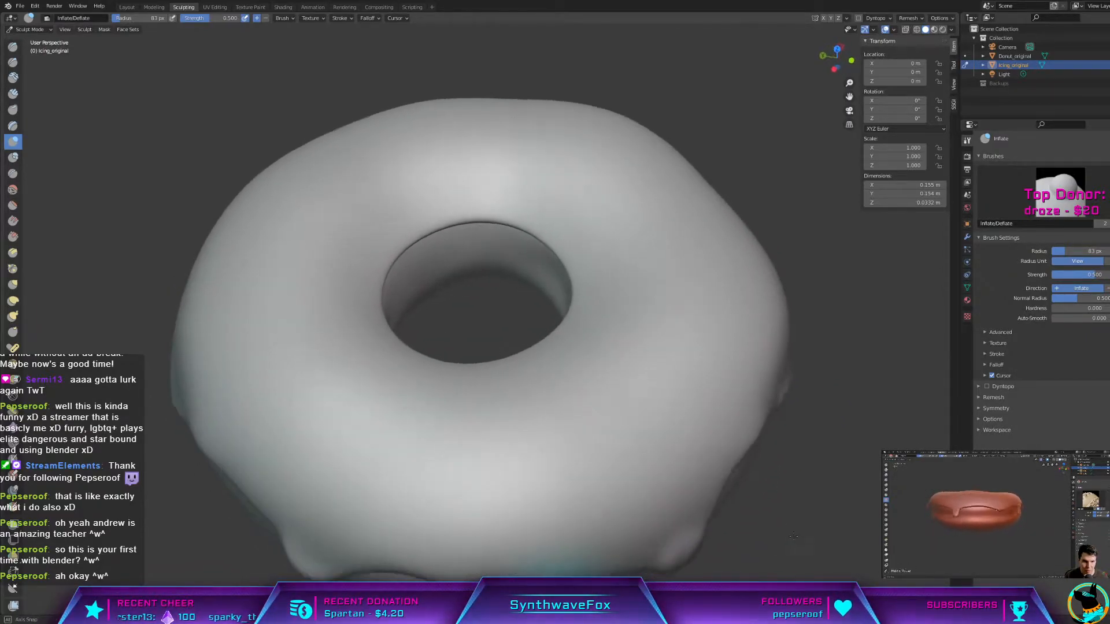
pyautogui.scroll(2, 547, 387)
pyautogui.moveTo(546, 375)
pyautogui.mouseDown(button='middle')
pyautogui.moveTo(578, 373)
pyautogui.moveTo(569, 341)
pyautogui.mouseUp(button='middle')
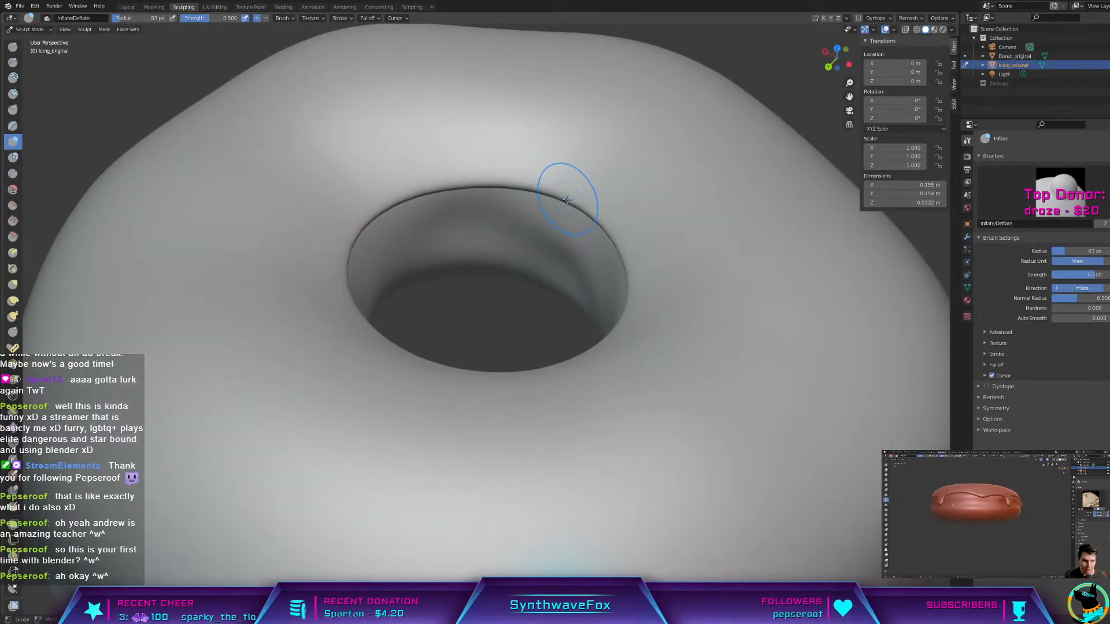
pyautogui.moveTo(647, 278); pyautogui.dragTo(783, 292, button='middle')
pyautogui.moveTo(660, 278)
pyautogui.mouseDown(button='middle')
pyautogui.moveTo(850, 253)
pyautogui.moveTo(632, 228)
pyautogui.mouseUp(button='middle')
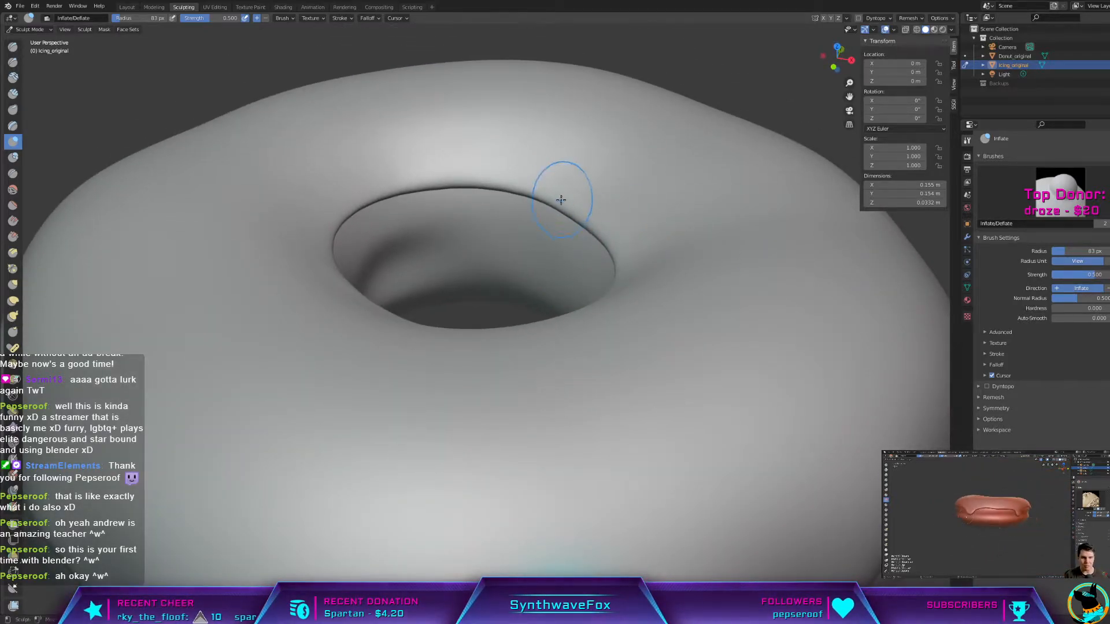
pyautogui.moveTo(666, 220); pyautogui.dragTo(418, 198, button='middle')
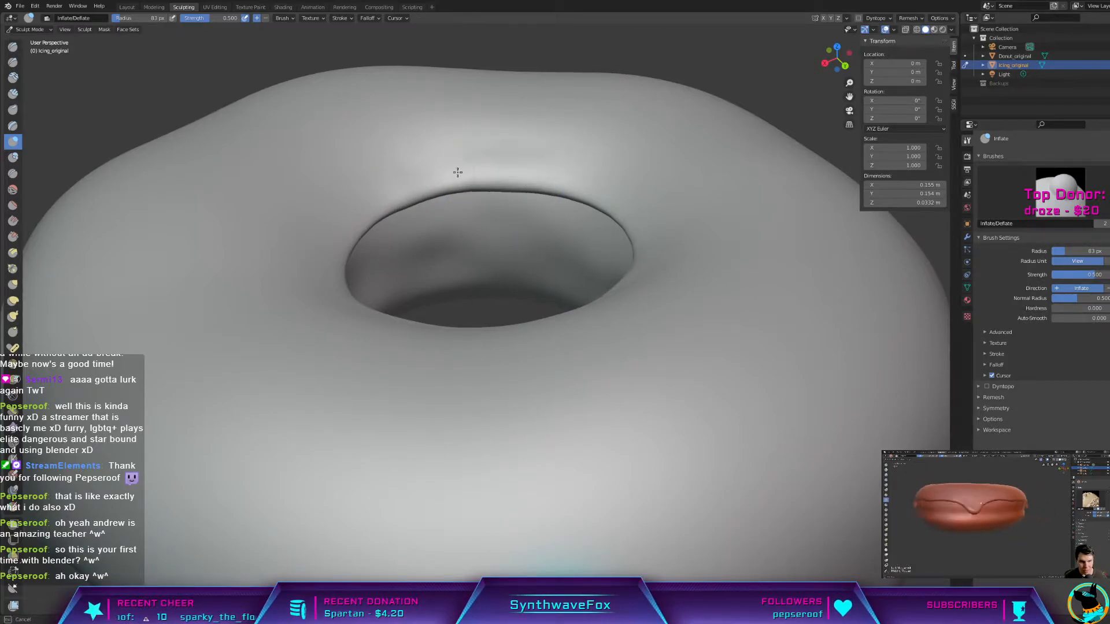
pyautogui.moveTo(543, 186); pyautogui.dragTo(551, 214, button='middle')
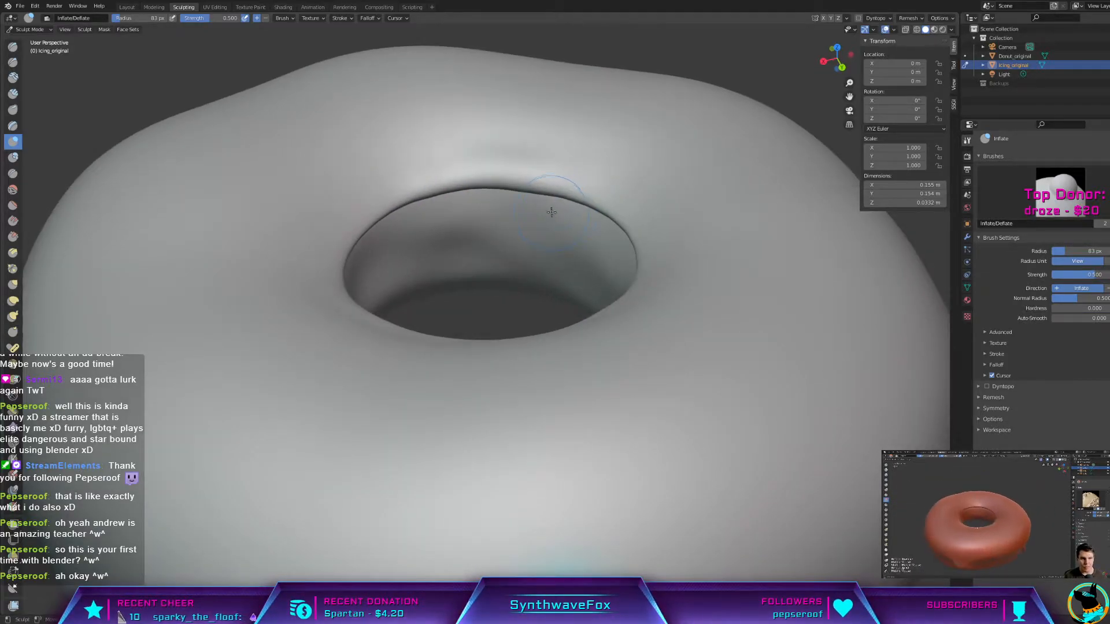
# Step: Smooth the inflated icing drips around the donut's sides with the Smooth brush at strength 0.700
pyautogui.scroll(-6, 553, 209)
pyautogui.scroll(2, 636, 322)
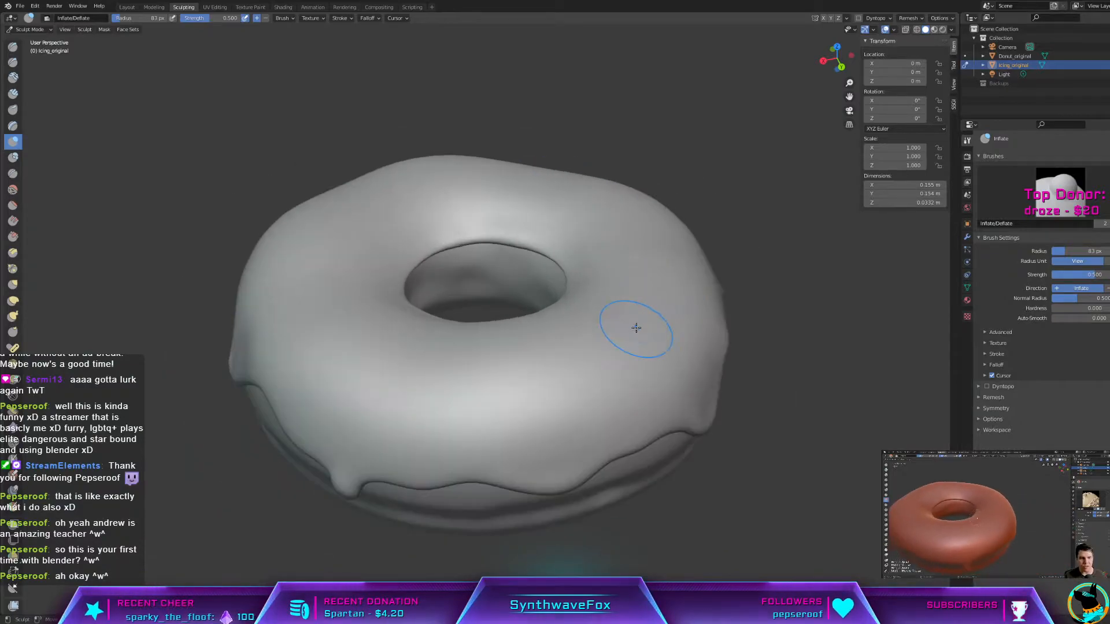
pyautogui.click(13, 191)
pyautogui.moveTo(501, 352); pyautogui.dragTo(549, 303, button='middle')
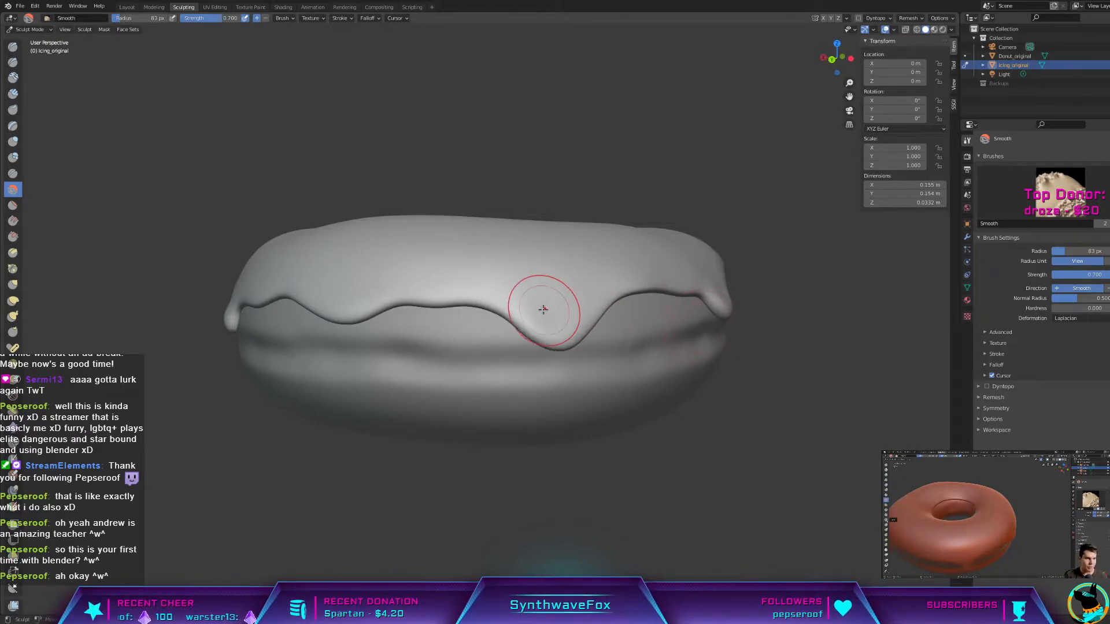
pyautogui.moveTo(574, 319); pyautogui.dragTo(579, 284, button='middle')
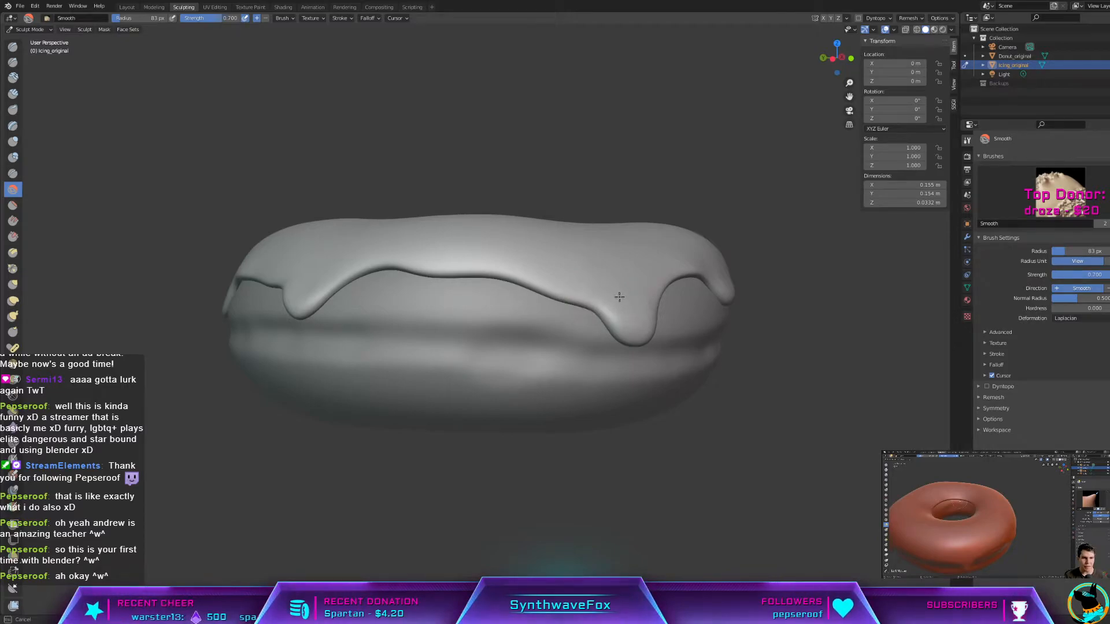
pyautogui.moveTo(649, 272); pyautogui.dragTo(596, 278, button='middle')
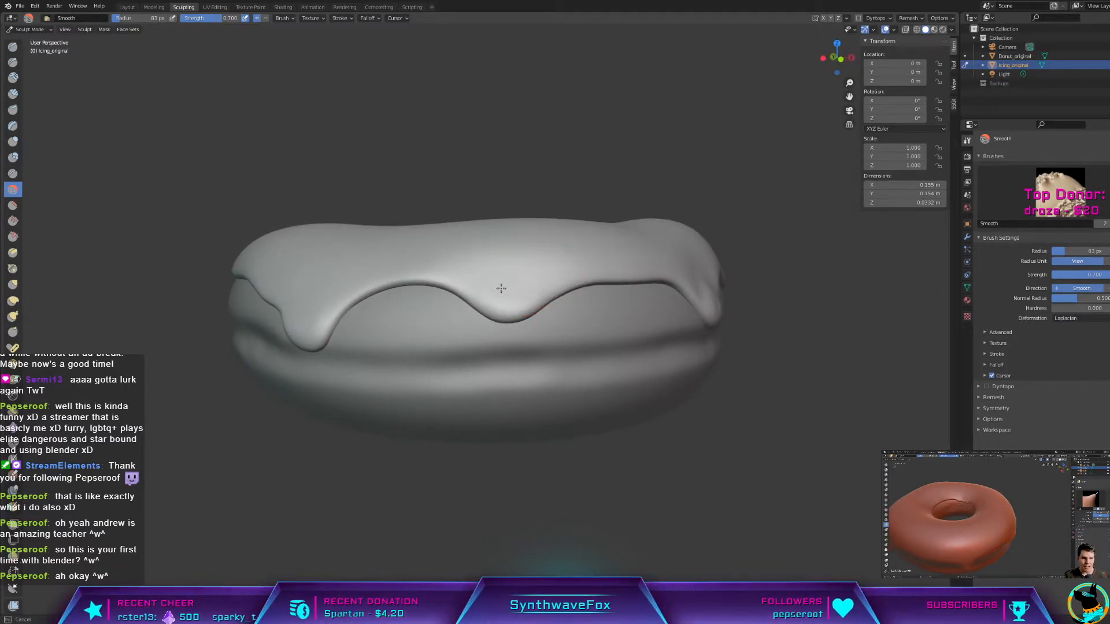
pyautogui.moveTo(502, 288); pyautogui.dragTo(526, 290, button='middle')
pyautogui.moveTo(616, 276); pyautogui.dragTo(580, 215, button='middle')
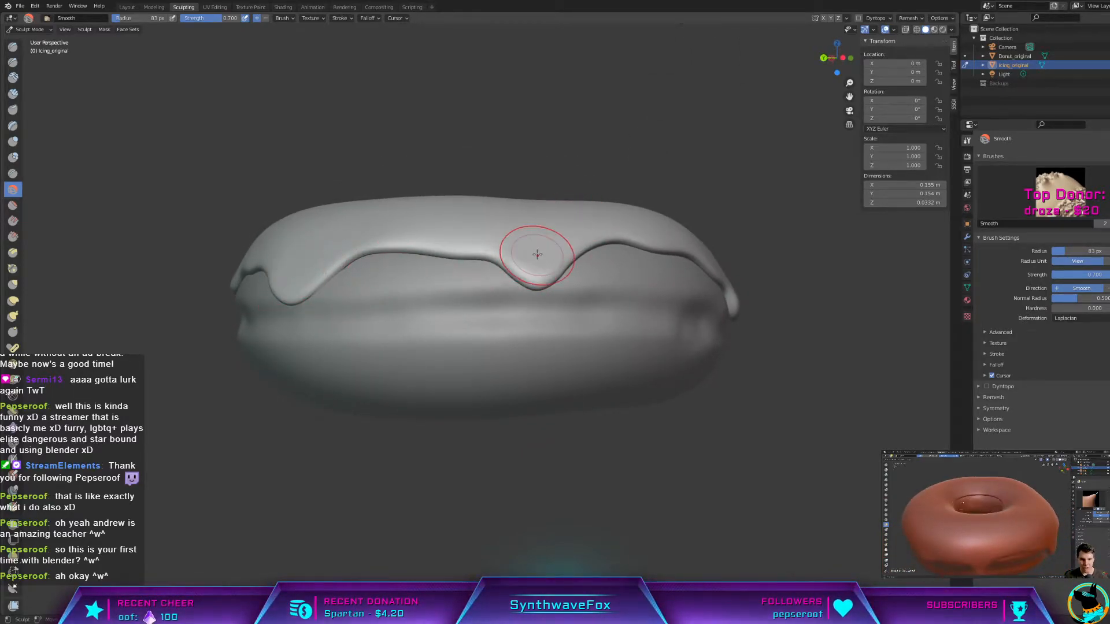
pyautogui.moveTo(536, 255); pyautogui.dragTo(540, 251, button='middle')
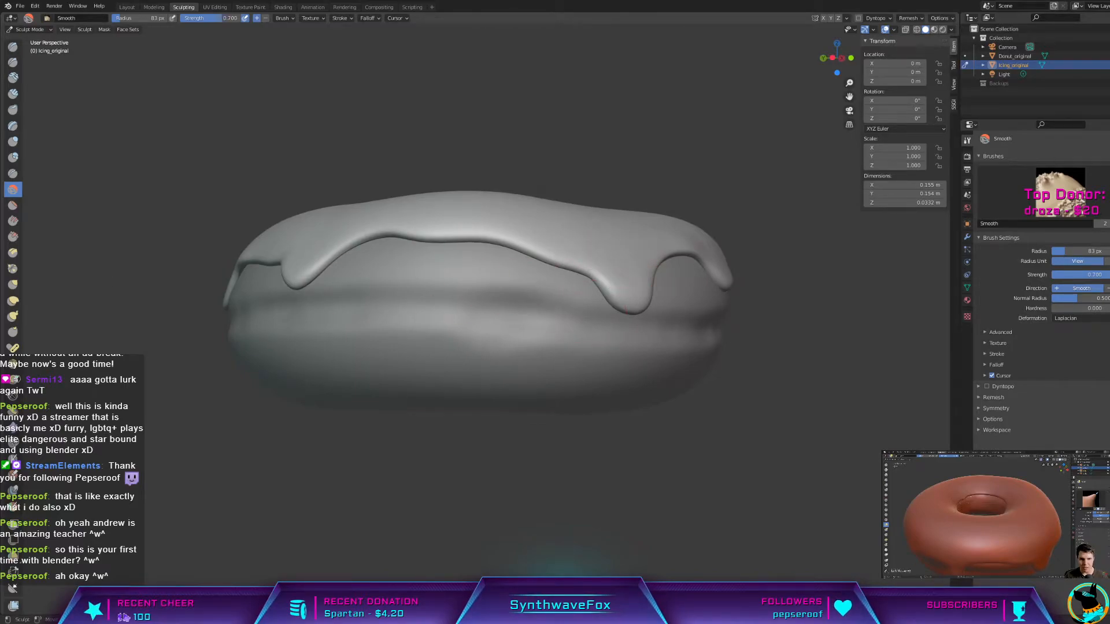
# Step: Reshape the icing's inner rim around the donut hole with the Grab brush at strength 0.400
pyautogui.click(13, 285)
pyautogui.moveTo(158, 285); pyautogui.dragTo(344, 314, button='middle')
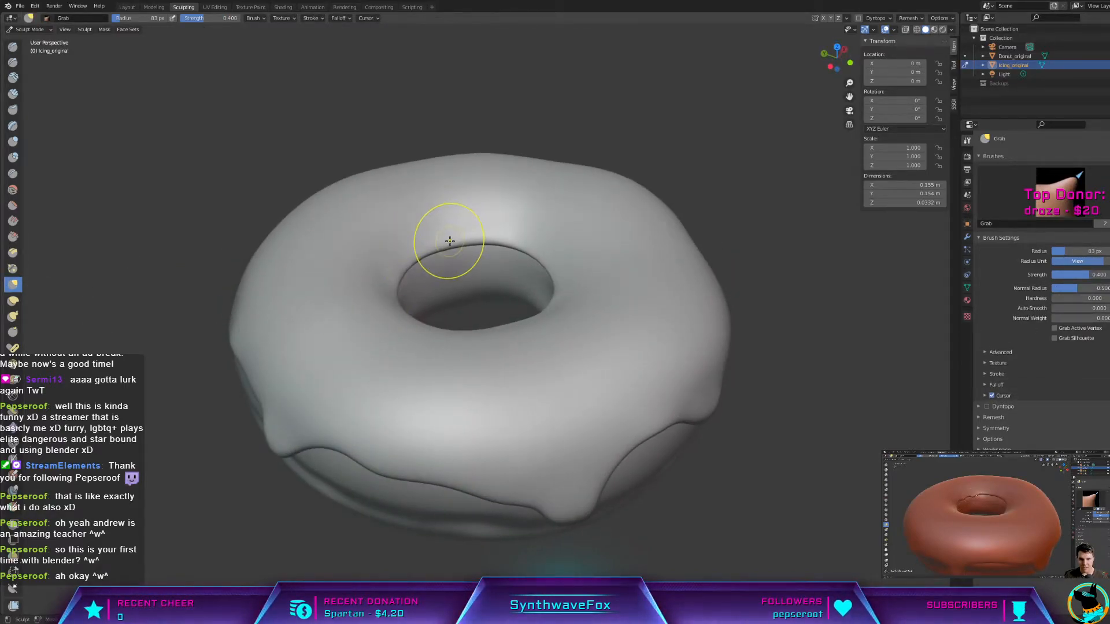
pyautogui.moveTo(532, 245); pyautogui.dragTo(564, 261, button='middle')
pyautogui.moveTo(575, 298); pyautogui.dragTo(535, 267, button='middle')
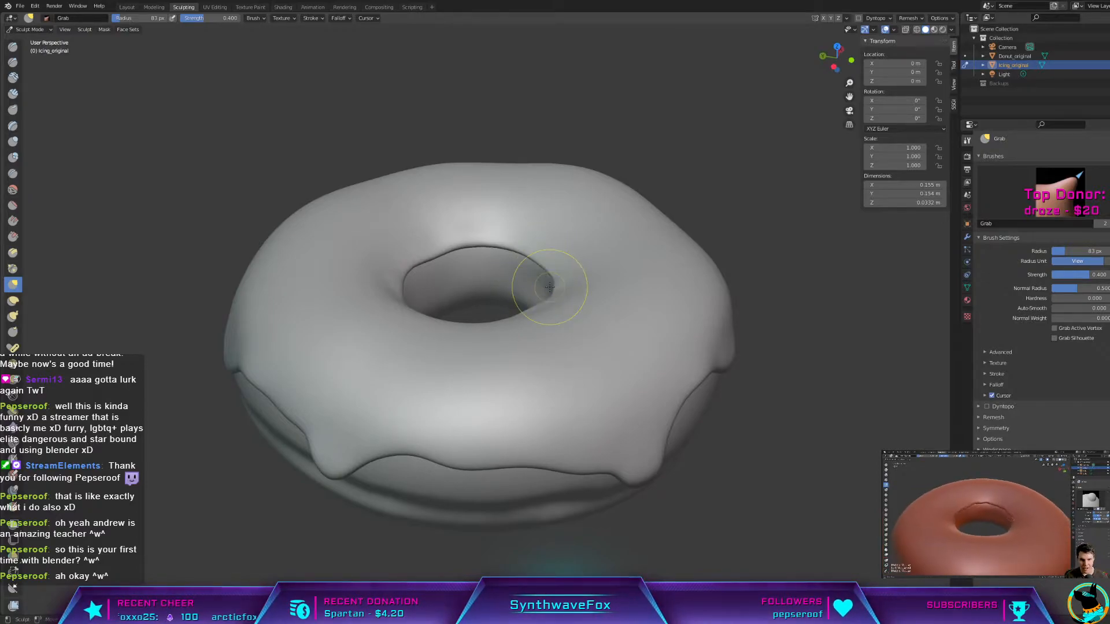
pyautogui.moveTo(557, 290); pyautogui.dragTo(553, 289)
pyautogui.moveTo(554, 290); pyautogui.dragTo(528, 287, button='middle')
pyautogui.moveTo(446, 253); pyautogui.dragTo(447, 252)
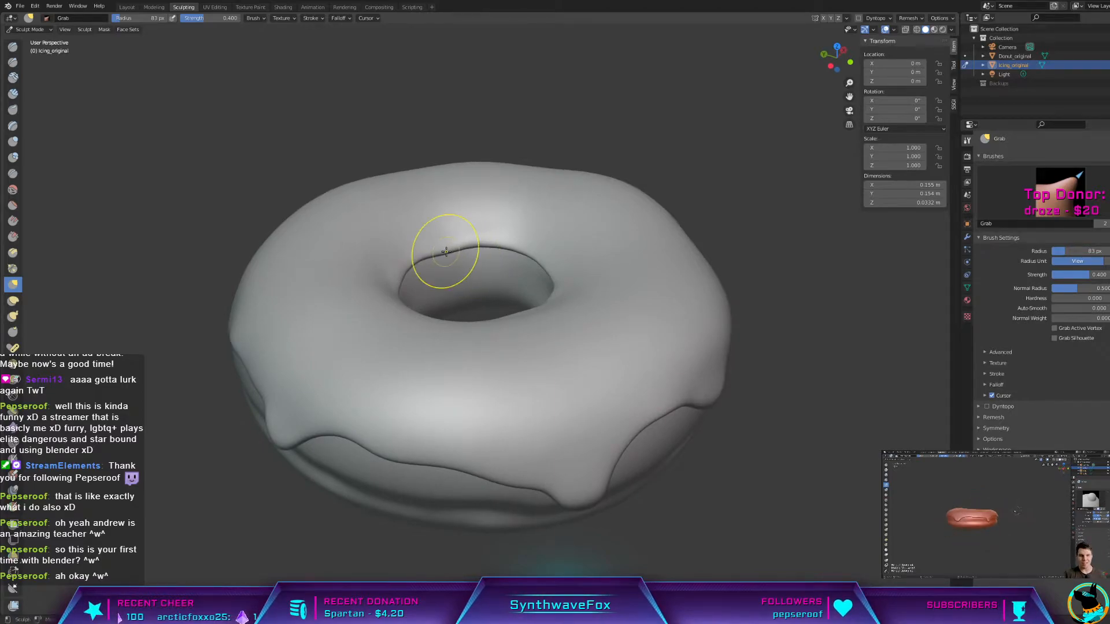
# Step: Pull further spots of the icing's inner rim into an uneven edge with the 83 px Grab brush
pyautogui.moveTo(446, 252); pyautogui.dragTo(384, 254, button='middle')
pyautogui.moveTo(399, 263); pyautogui.dragTo(405, 267)
pyautogui.moveTo(460, 264)
pyautogui.mouseDown(button='middle')
pyautogui.moveTo(455, 315)
pyautogui.moveTo(354, 320)
pyautogui.moveTo(359, 300)
pyautogui.mouseUp(button='middle')
pyautogui.moveTo(468, 245); pyautogui.dragTo(495, 231)
pyautogui.moveTo(404, 267); pyautogui.dragTo(412, 270)
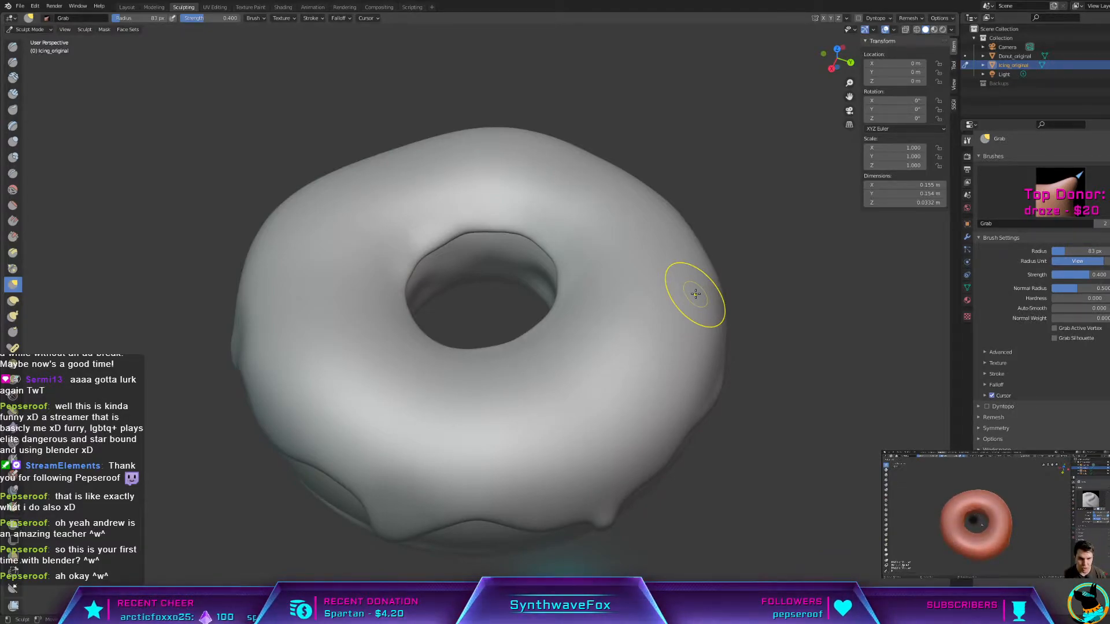
pyautogui.moveTo(521, 272); pyautogui.dragTo(594, 280, button='middle')
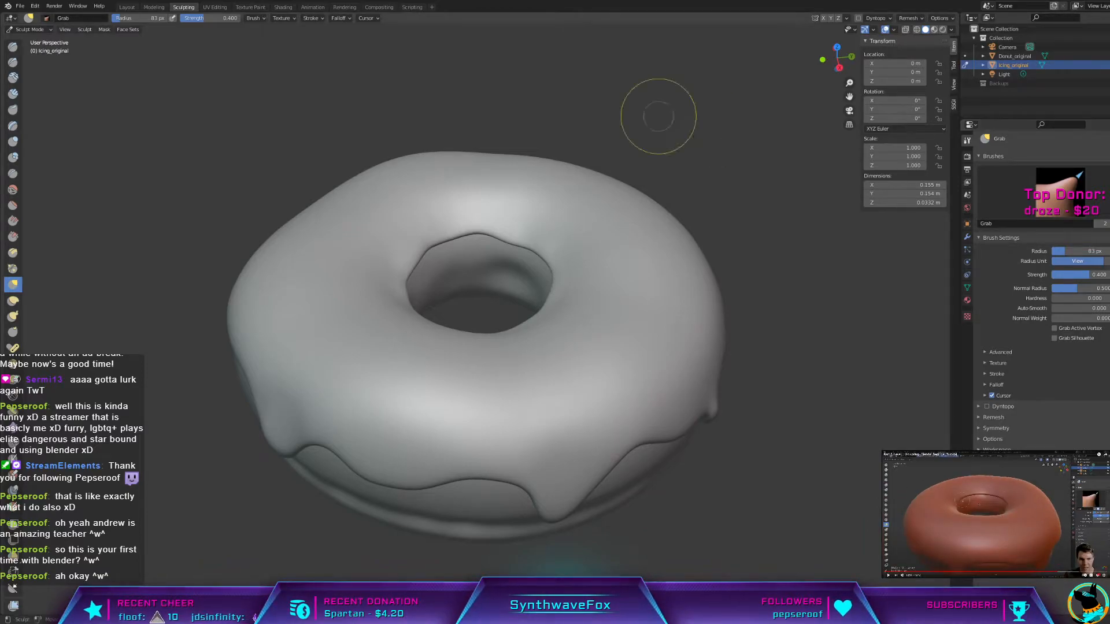
# Step: Set the Grab brush strength to 1.000 and reshape the icing's edge around the donut hole into stronger waves
pyautogui.moveTo(202, 18); pyautogui.dragTo(243, 18)
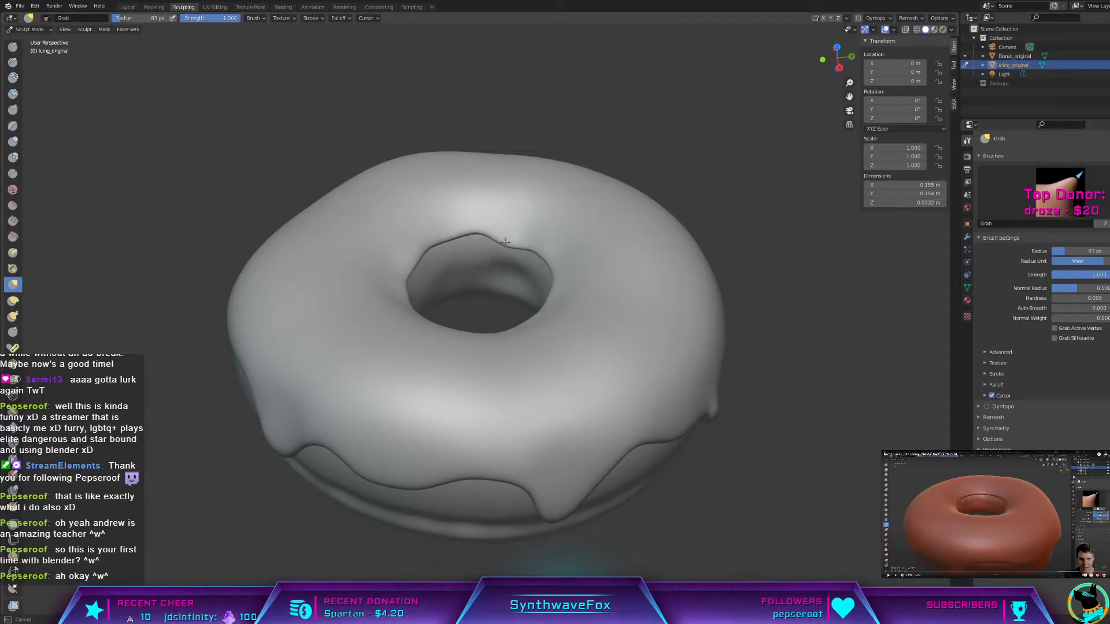
pyautogui.moveTo(442, 240)
pyautogui.mouseDown(button='middle')
pyautogui.moveTo(474, 242)
pyautogui.moveTo(442, 242)
pyautogui.moveTo(463, 246)
pyautogui.moveTo(455, 239)
pyautogui.mouseUp(button='middle')
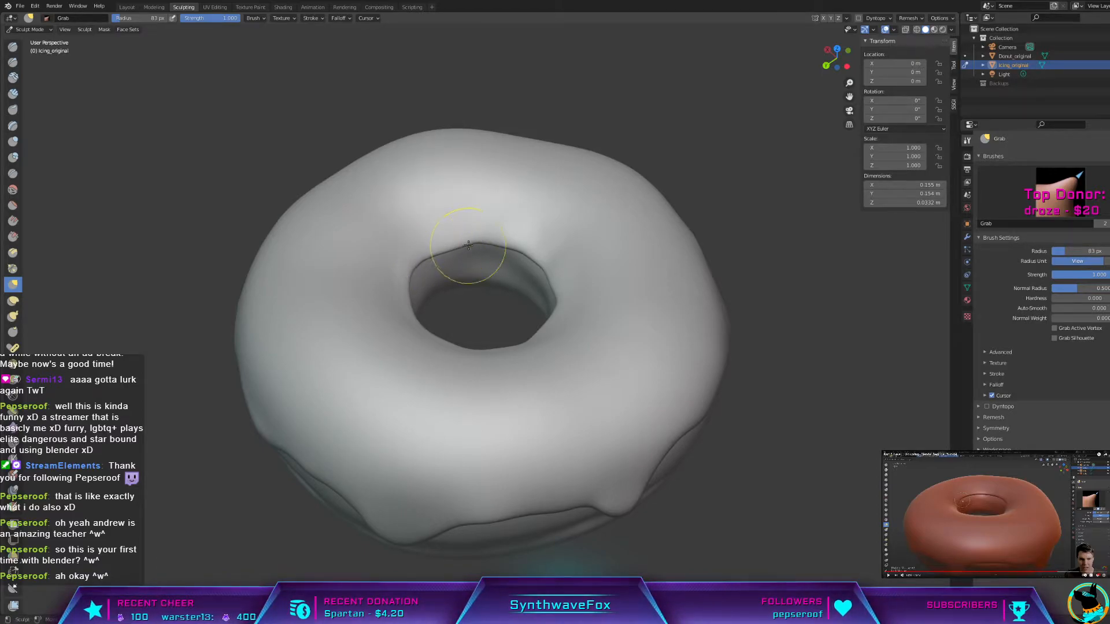
pyautogui.moveTo(471, 248)
pyautogui.mouseDown(button='middle')
pyautogui.moveTo(324, 250)
pyautogui.moveTo(337, 231)
pyautogui.moveTo(497, 239)
pyautogui.mouseUp(button='middle')
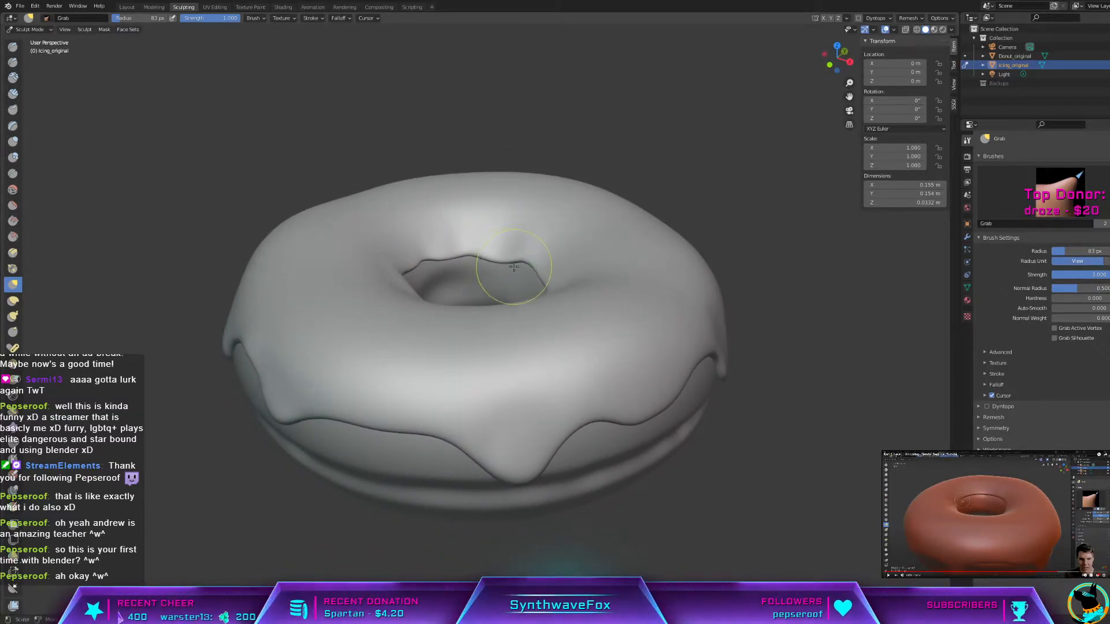
pyautogui.moveTo(529, 264)
pyautogui.mouseDown(button='middle')
pyautogui.moveTo(575, 293)
pyautogui.moveTo(608, 272)
pyautogui.moveTo(636, 300)
pyautogui.moveTo(666, 293)
pyautogui.moveTo(526, 284)
pyautogui.mouseUp(button='middle')
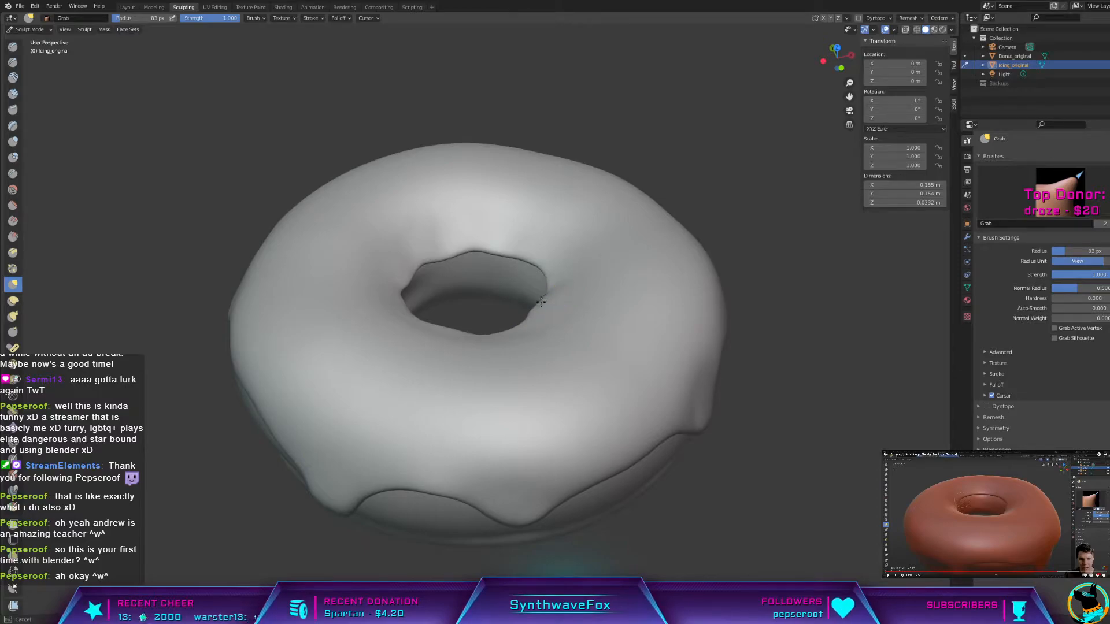
# Step: Adjust a close-up stretch of the wavy inner rim with the Grab brush, undoing the stroke that pinches the edge
pyautogui.scroll(8, 540, 301)
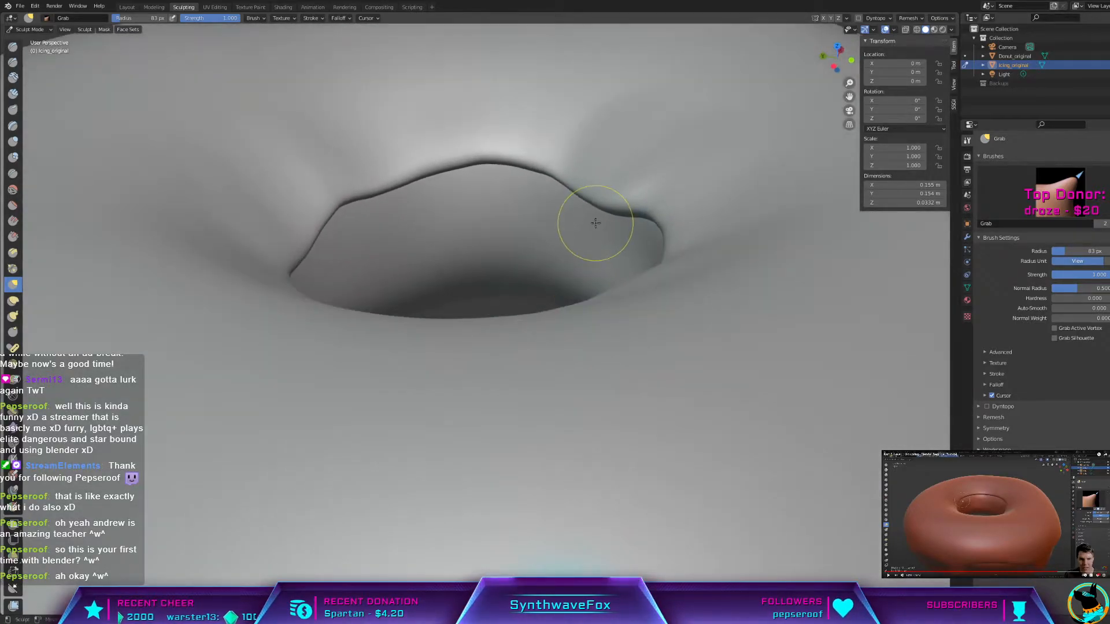
pyautogui.moveTo(595, 223); pyautogui.dragTo(618, 205)
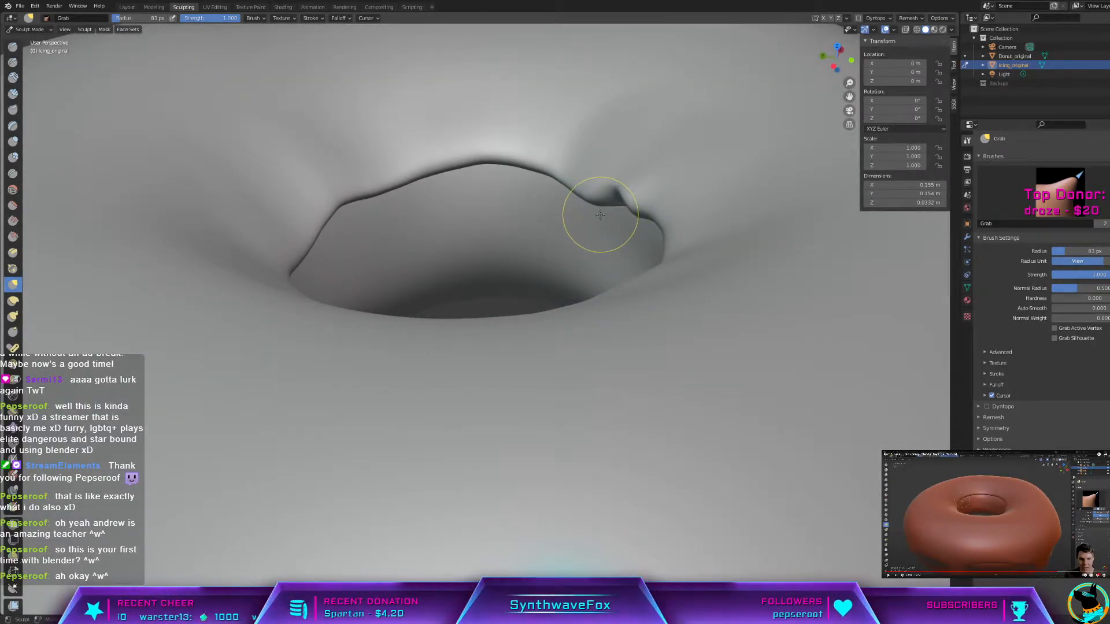
pyautogui.hotkey('ctrl', 'z')
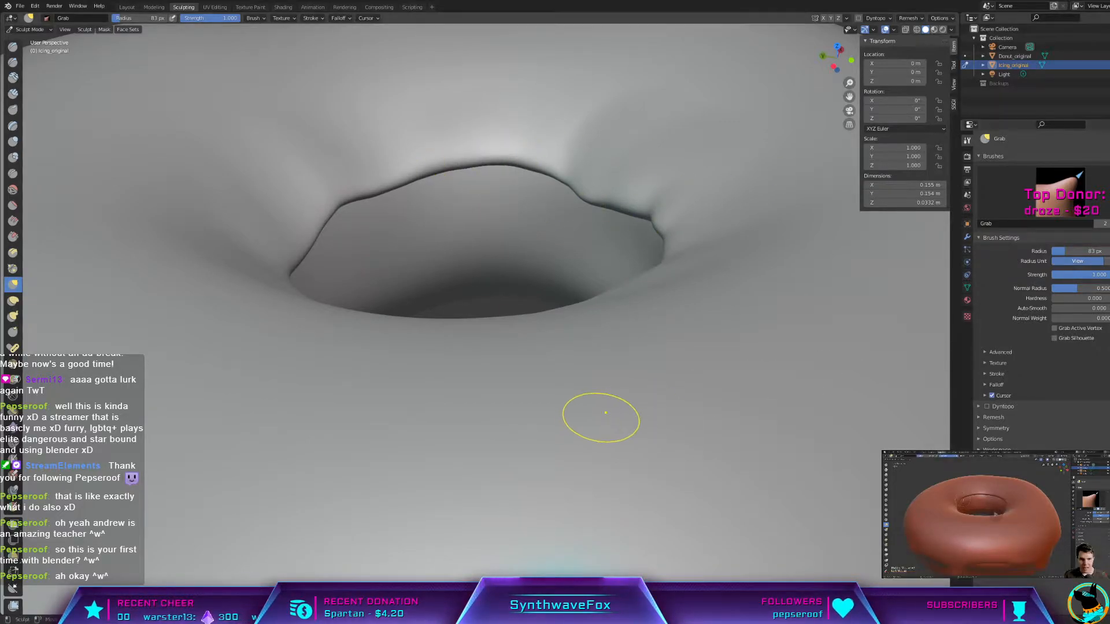
pyautogui.scroll(-6, 606, 413)
pyautogui.moveTo(575, 405); pyautogui.dragTo(550, 396, button='middle')
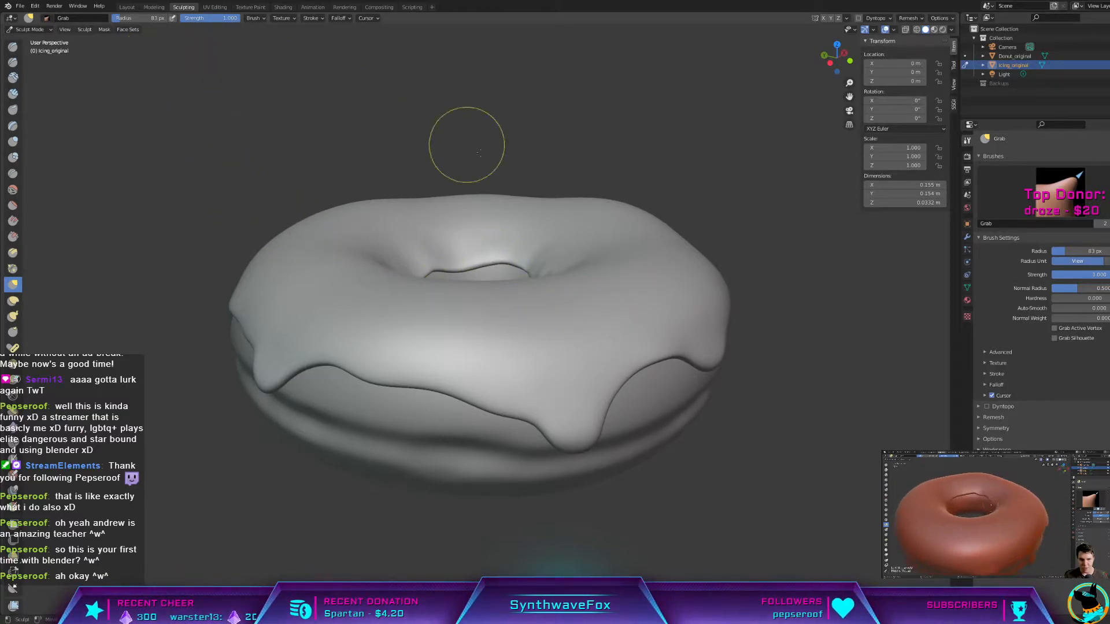
pyautogui.moveTo(787, 374); pyautogui.dragTo(830, 388, button='middle')
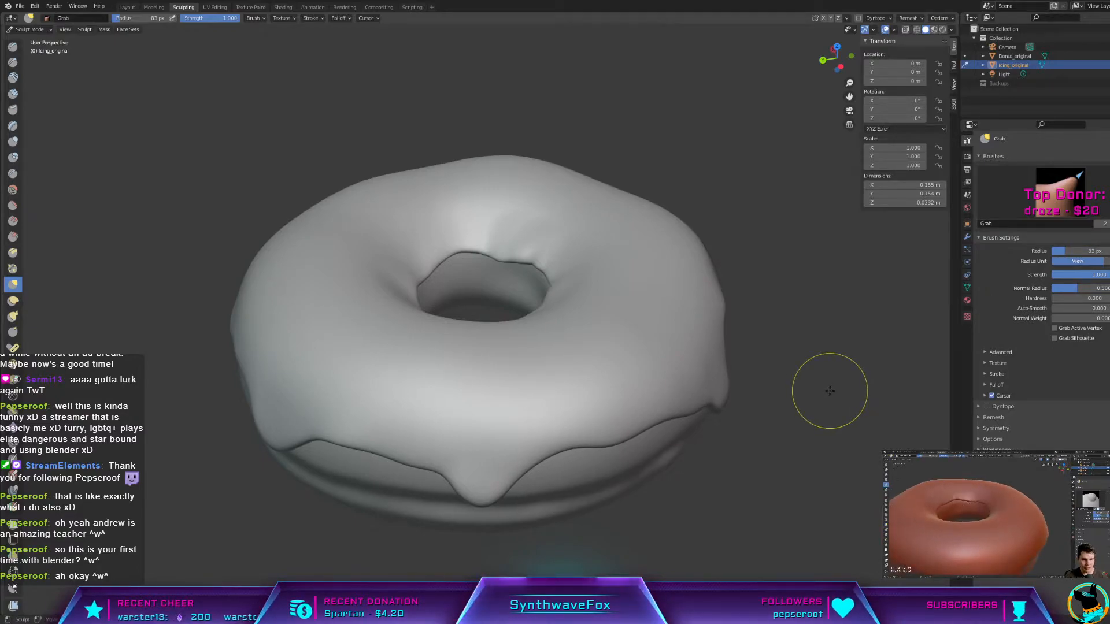
# Step: Thicken the reshaped inner rim around the hole with the Inflate/Deflate brush at strength 0.500
pyautogui.click(13, 141)
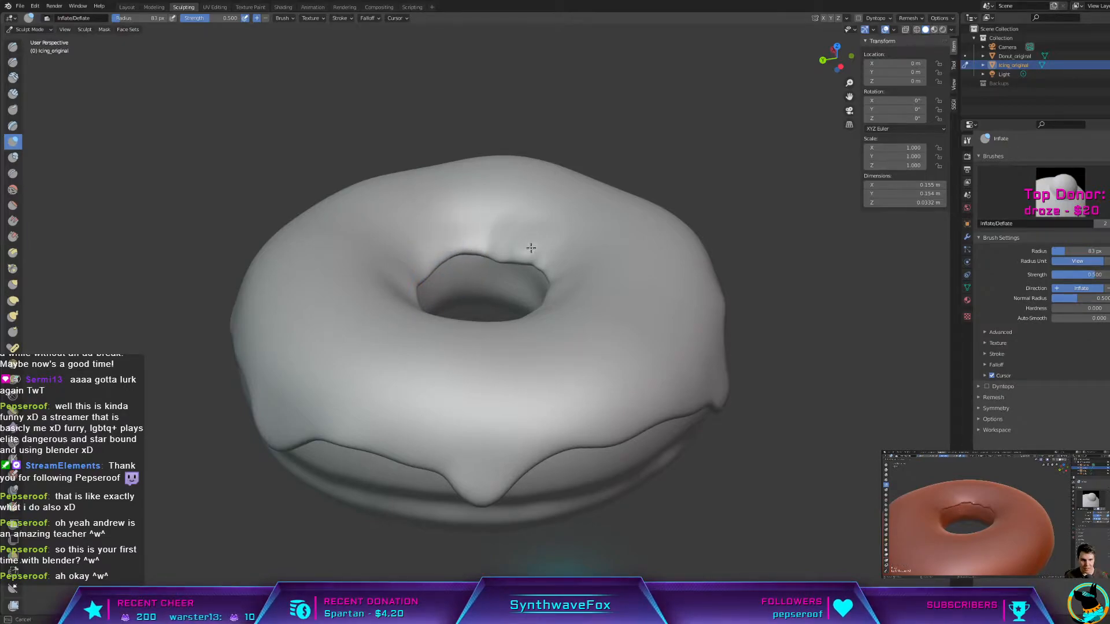
pyautogui.moveTo(564, 285); pyautogui.dragTo(570, 251, button='middle')
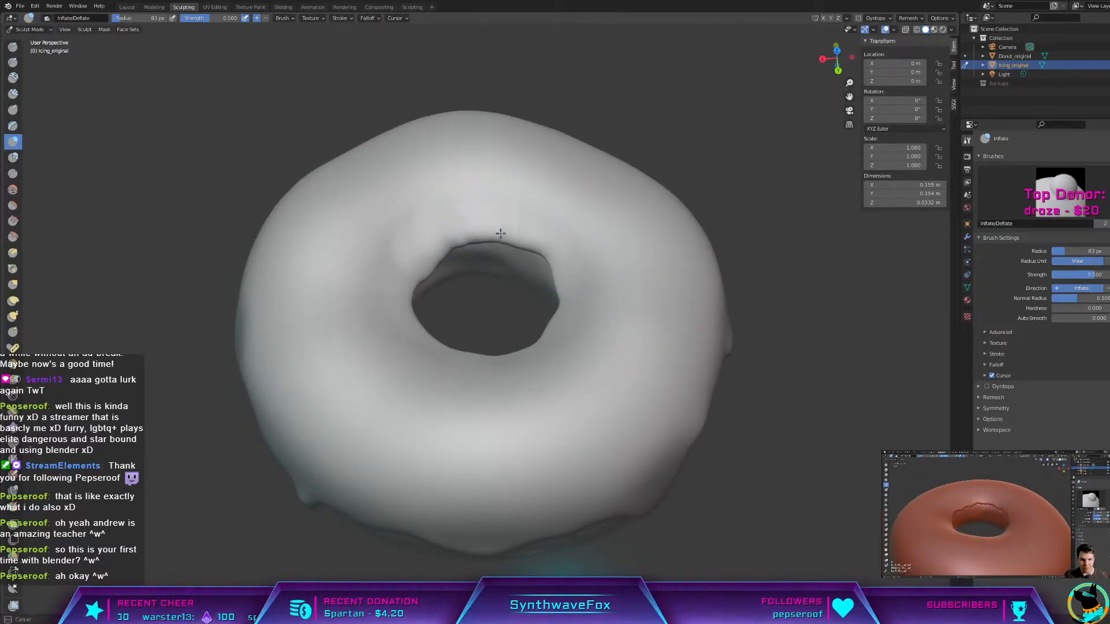
pyautogui.moveTo(530, 342); pyautogui.dragTo(669, 297, button='middle')
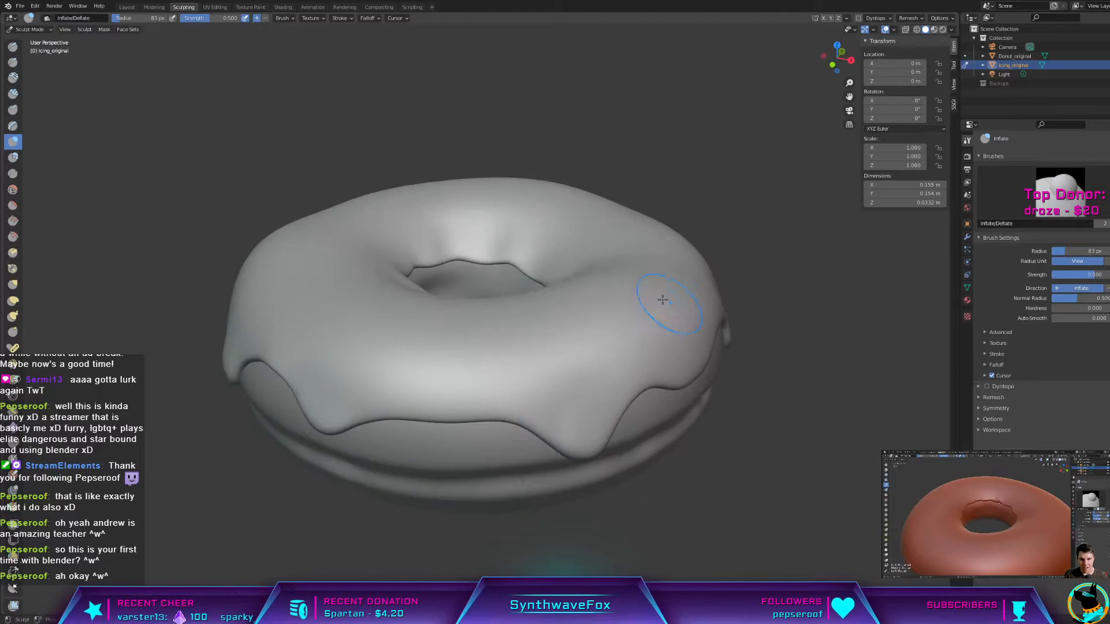
pyautogui.moveTo(566, 282); pyautogui.dragTo(689, 312, button='middle')
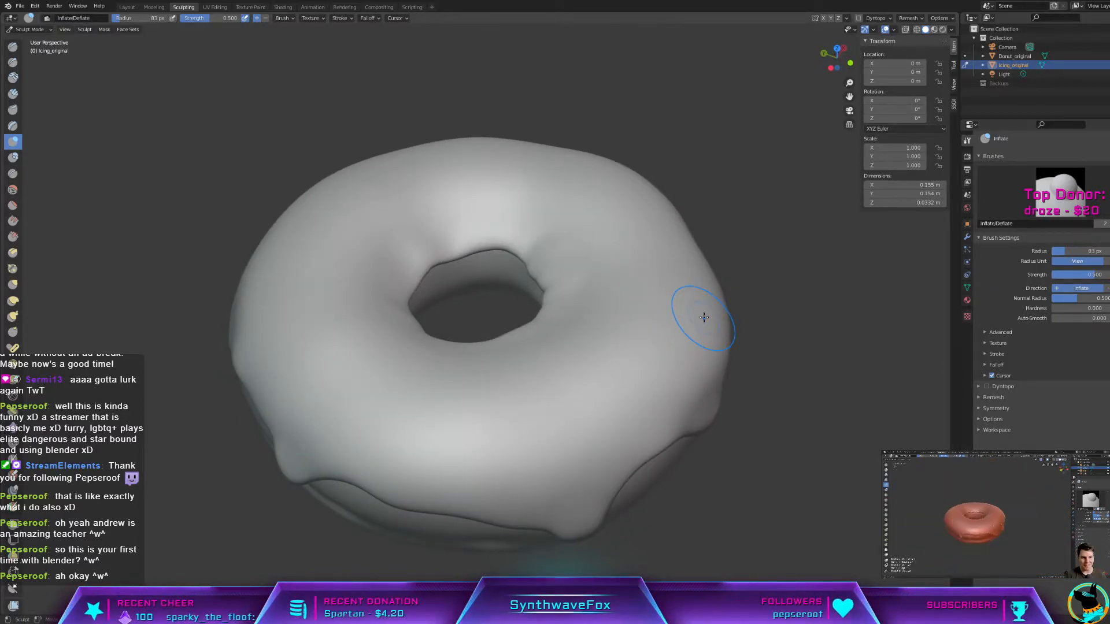
pyautogui.moveTo(703, 316)
pyautogui.mouseDown(button='middle')
pyautogui.moveTo(801, 348)
pyautogui.moveTo(795, 266)
pyautogui.moveTo(786, 341)
pyautogui.moveTo(780, 325)
pyautogui.moveTo(809, 354)
pyautogui.moveTo(768, 358)
pyautogui.moveTo(801, 477)
pyautogui.moveTo(562, 340)
pyautogui.moveTo(611, 341)
pyautogui.mouseUp(button='middle')
pyautogui.moveTo(503, 359); pyautogui.dragTo(529, 345)
pyautogui.moveTo(530, 345)
pyautogui.mouseDown(button='middle')
pyautogui.moveTo(563, 361)
pyautogui.moveTo(557, 354)
pyautogui.mouseUp(button='middle')
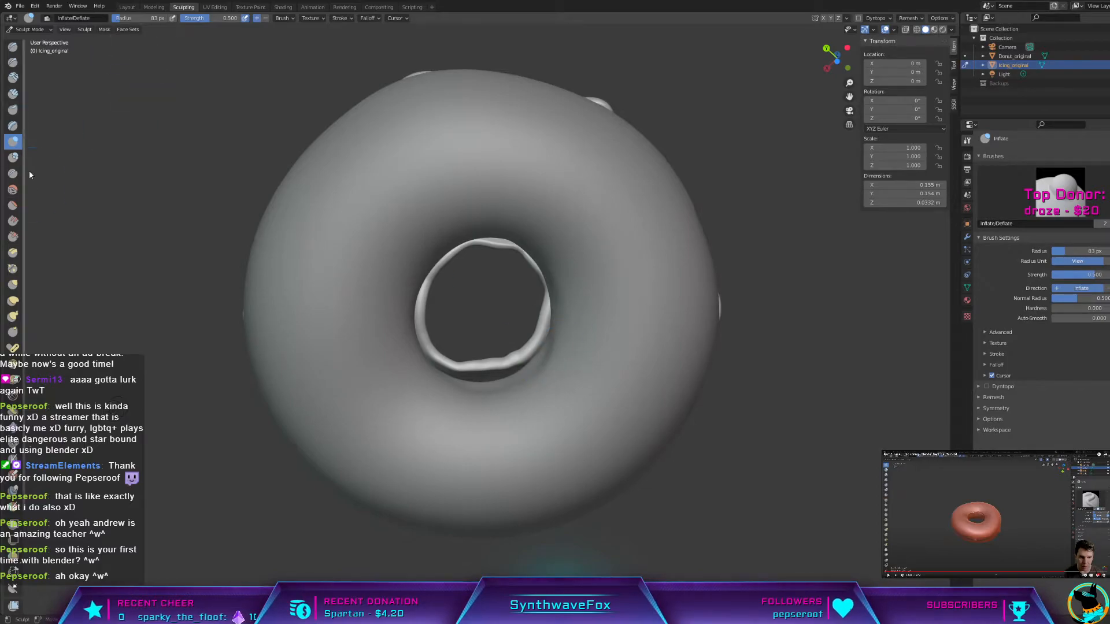
# Step: Pull the icing's inner rim outward against the donut hole's wall from underneath with the Grab brush at strength 1.000
pyautogui.click(13, 334)
pyautogui.click(12, 285)
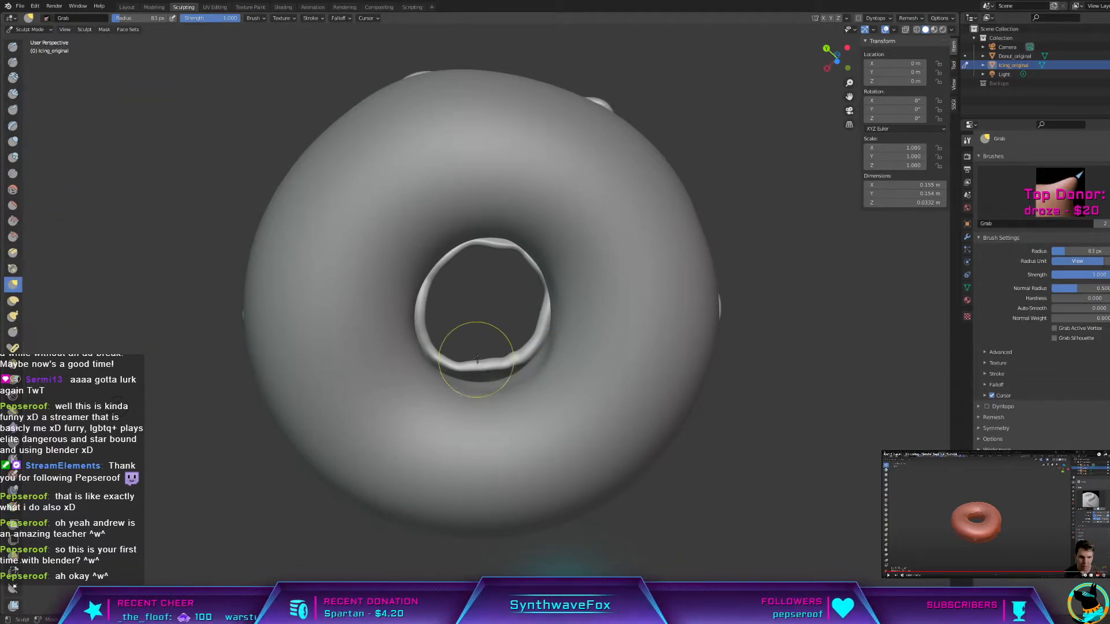
pyautogui.moveTo(466, 368); pyautogui.dragTo(513, 370)
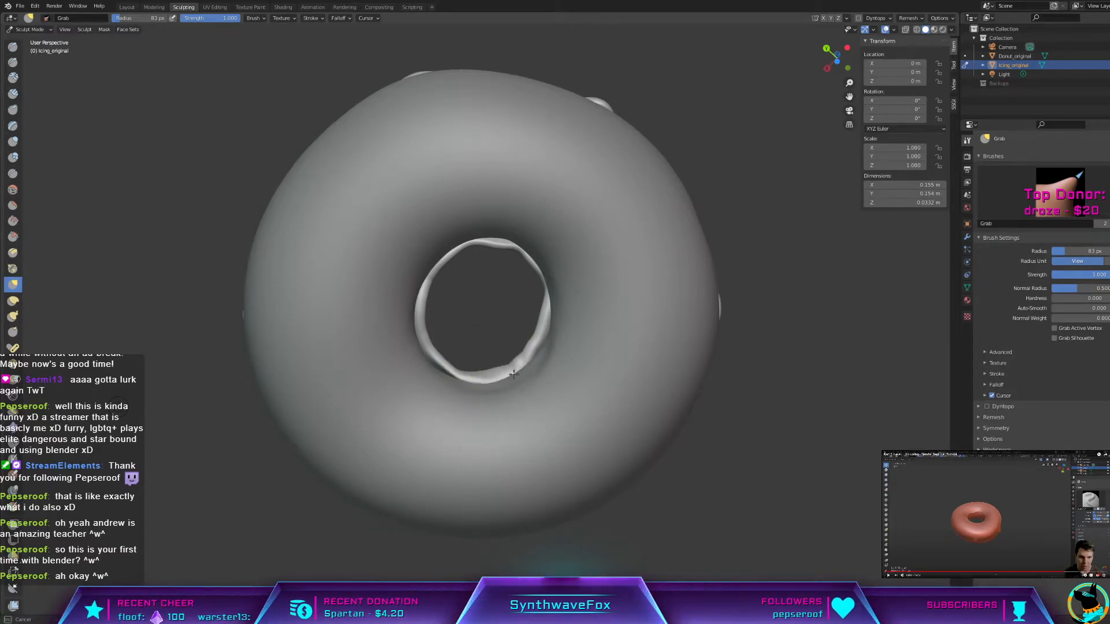
pyautogui.moveTo(529, 301); pyautogui.dragTo(650, 280, button='middle')
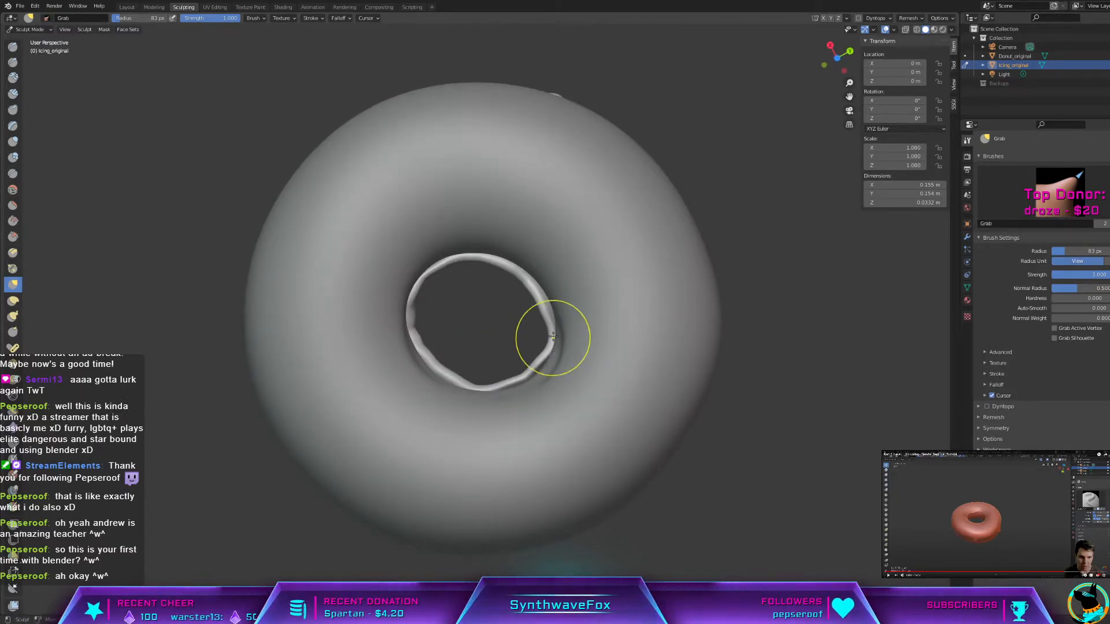
pyautogui.moveTo(535, 364); pyautogui.dragTo(509, 383)
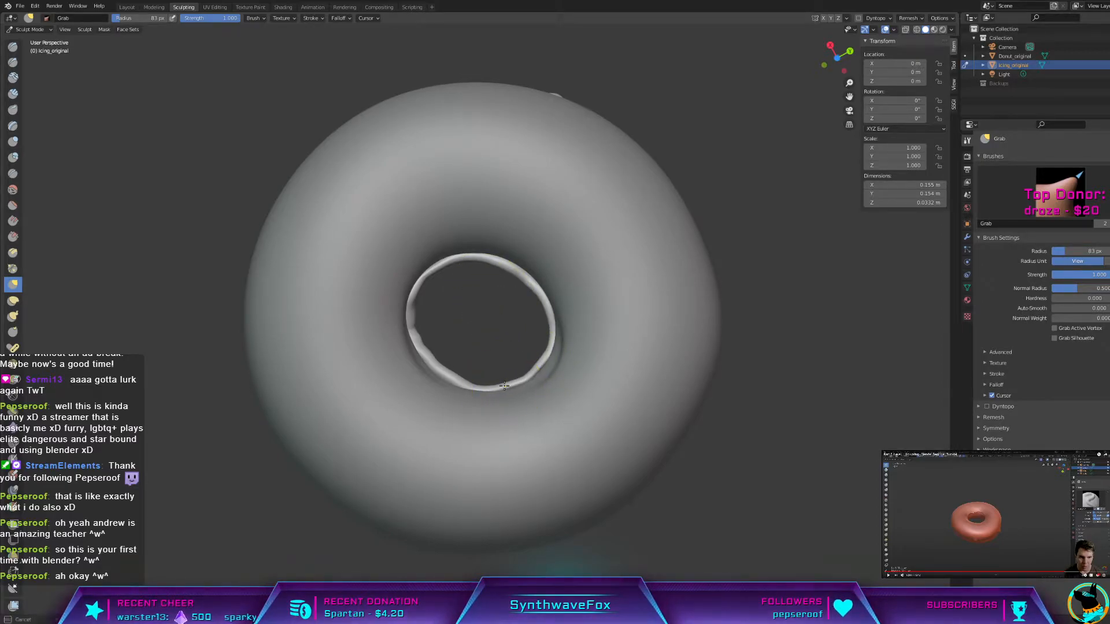
pyautogui.moveTo(417, 307); pyautogui.dragTo(418, 307)
pyautogui.moveTo(418, 308); pyautogui.dragTo(423, 316)
pyautogui.moveTo(463, 379); pyautogui.dragTo(459, 380)
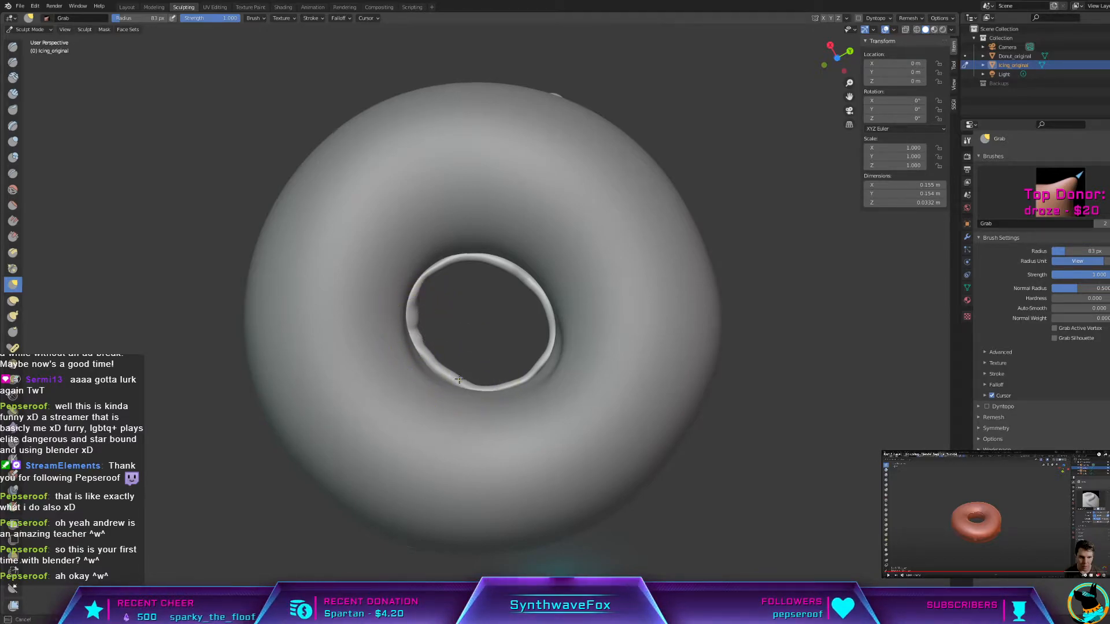
pyautogui.moveTo(481, 356); pyautogui.dragTo(508, 370, button='middle')
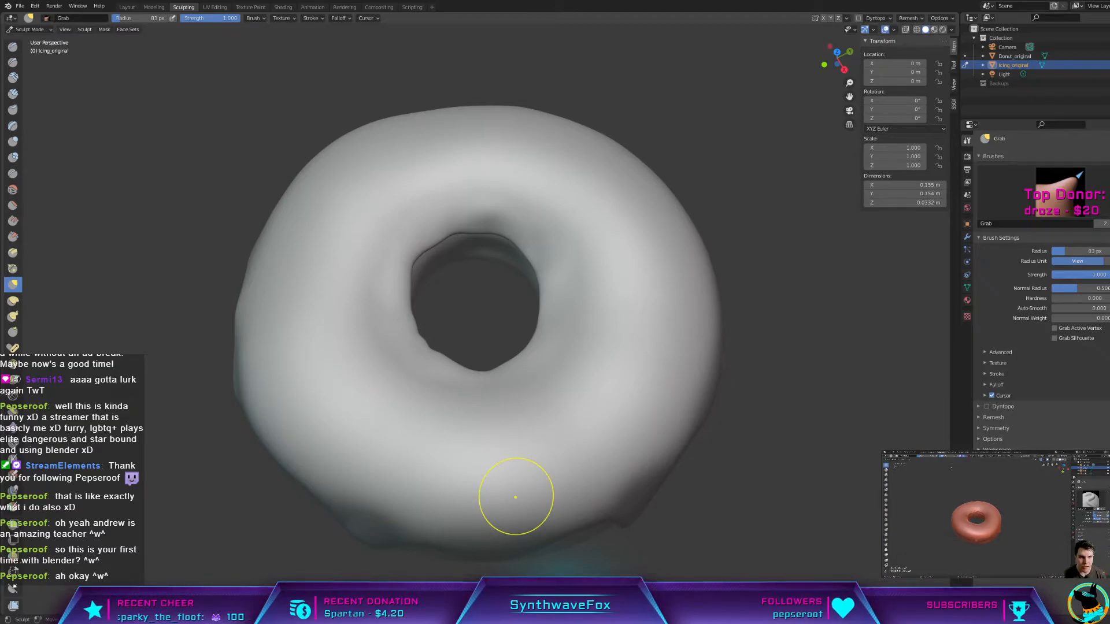
pyautogui.moveTo(892, 459); pyautogui.dragTo(939, 440, button='middle')
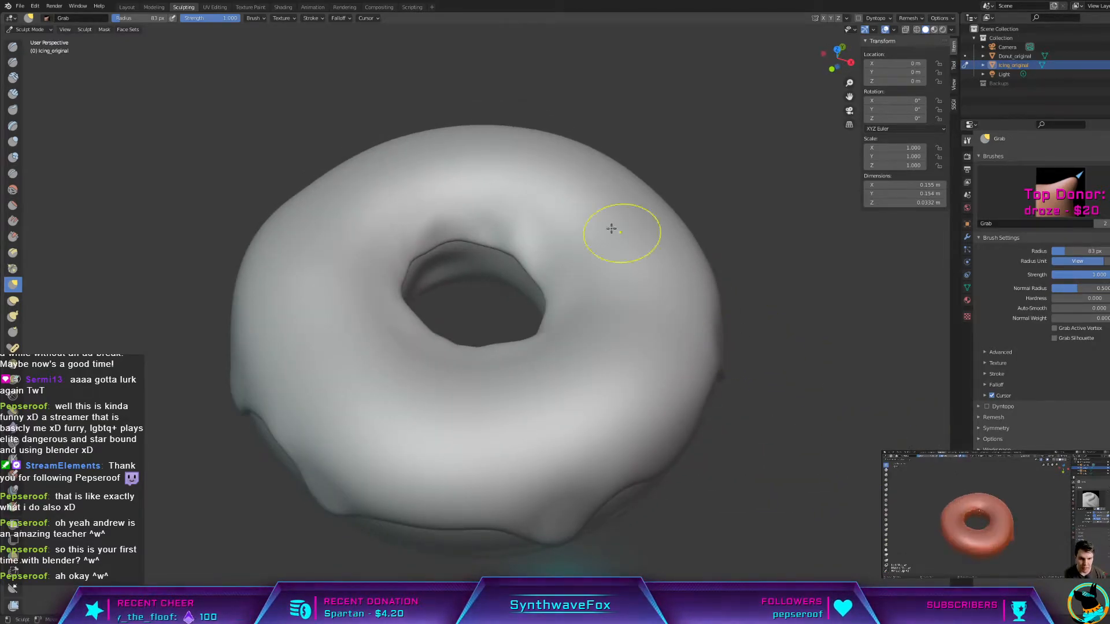
# Step: Raise soft bumps on the icing's upper surface with the Draw brush at strength 0.200, enlarging its radius to 163 px
pyautogui.click(13, 46)
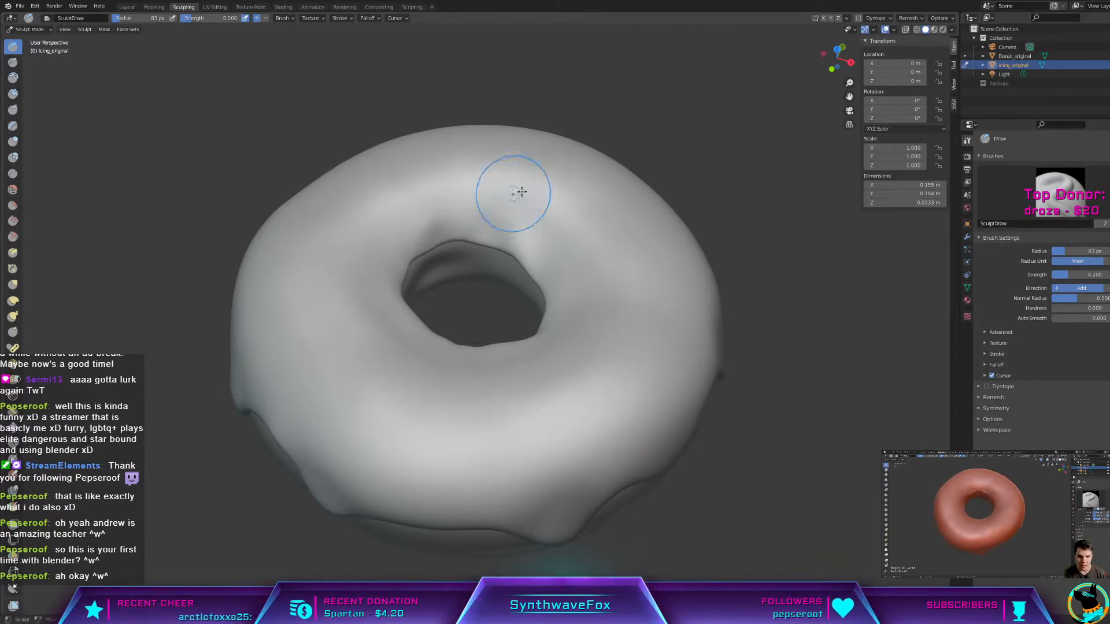
pyautogui.moveTo(439, 140); pyautogui.dragTo(351, 244, button='middle')
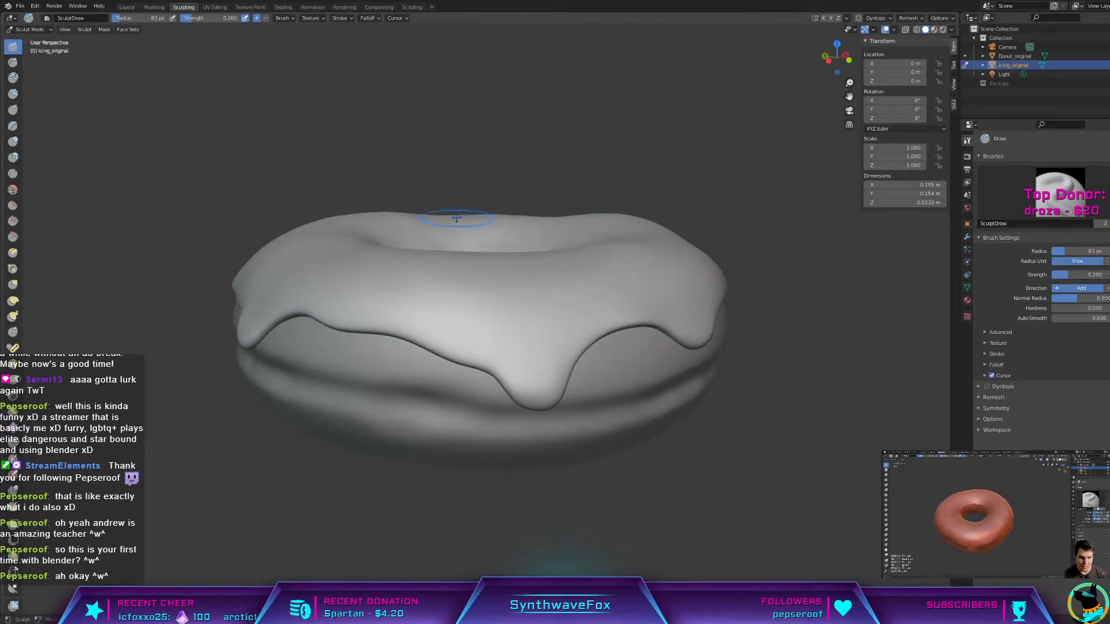
pyautogui.moveTo(440, 243); pyautogui.dragTo(440, 278, button='middle')
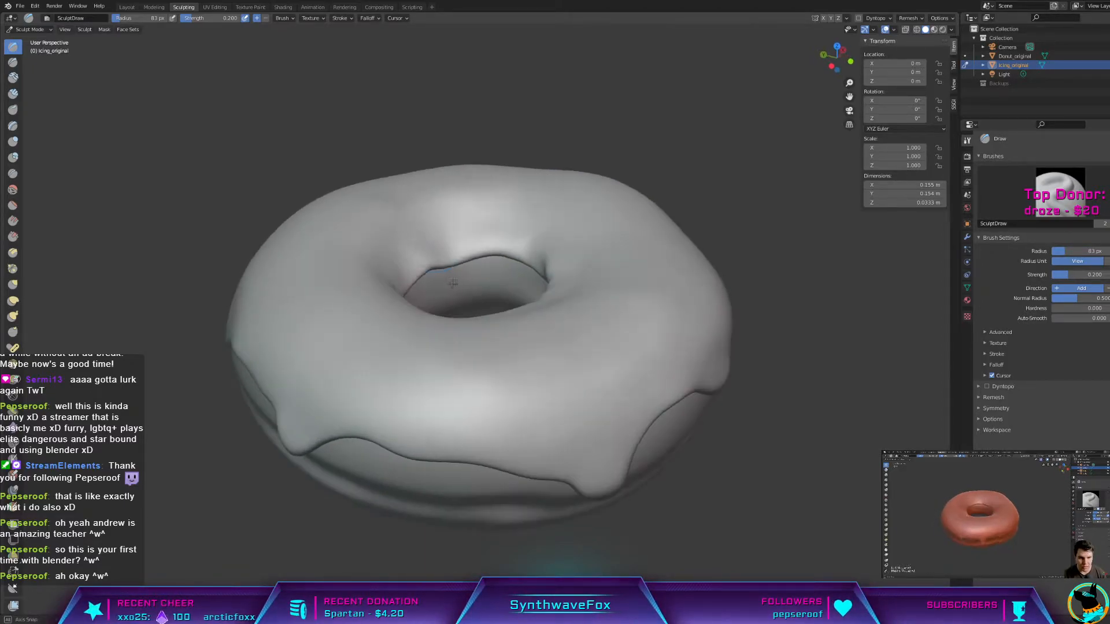
pyautogui.click(148, 18)
pyautogui.write('163')
pyautogui.press('Return')
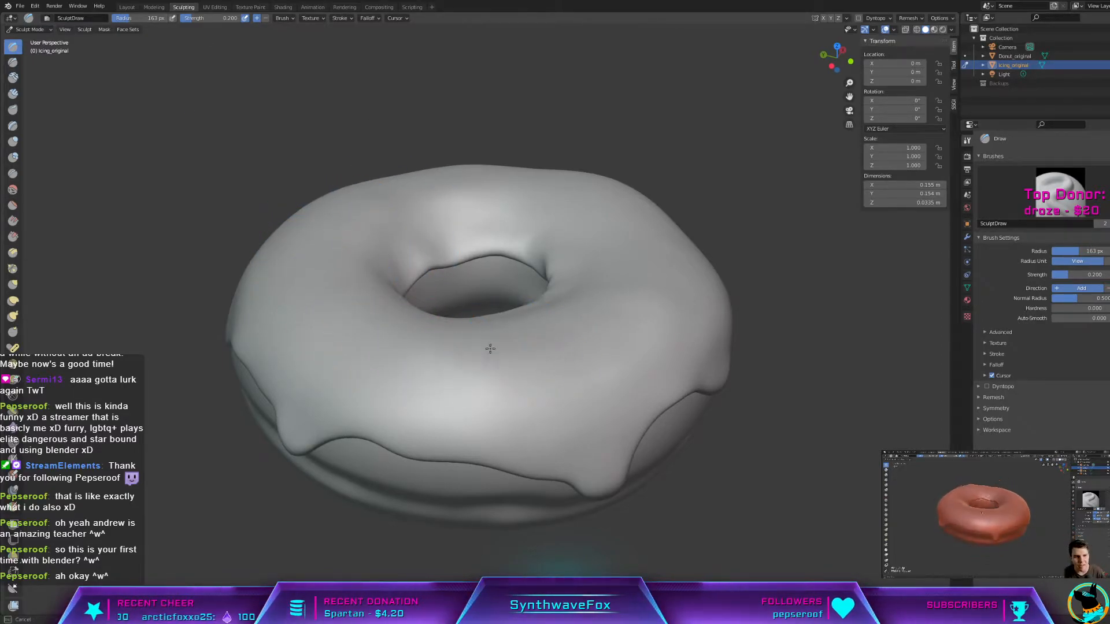
pyautogui.moveTo(560, 204); pyautogui.dragTo(529, 197)
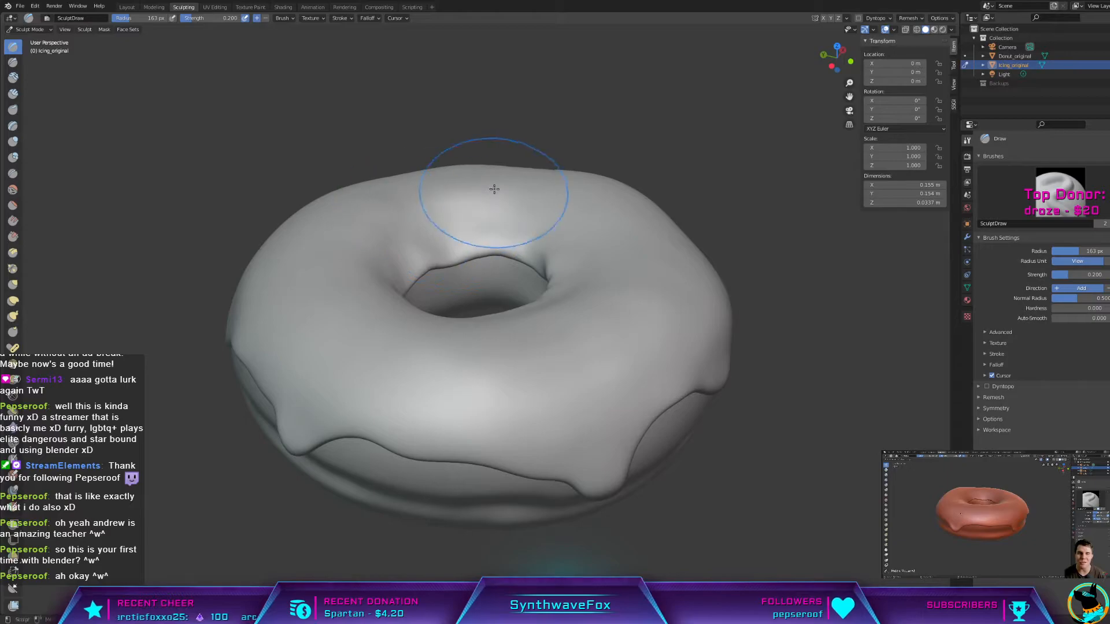
pyautogui.moveTo(390, 195)
pyautogui.mouseDown()
pyautogui.moveTo(372, 193)
pyautogui.moveTo(333, 232)
pyautogui.mouseUp()
# Step: Build up more of the icing's top with long Draw brush strokes around the donut hole
pyautogui.moveTo(334, 232)
pyautogui.mouseDown(button='middle')
pyautogui.moveTo(401, 265)
pyautogui.moveTo(350, 266)
pyautogui.mouseUp(button='middle')
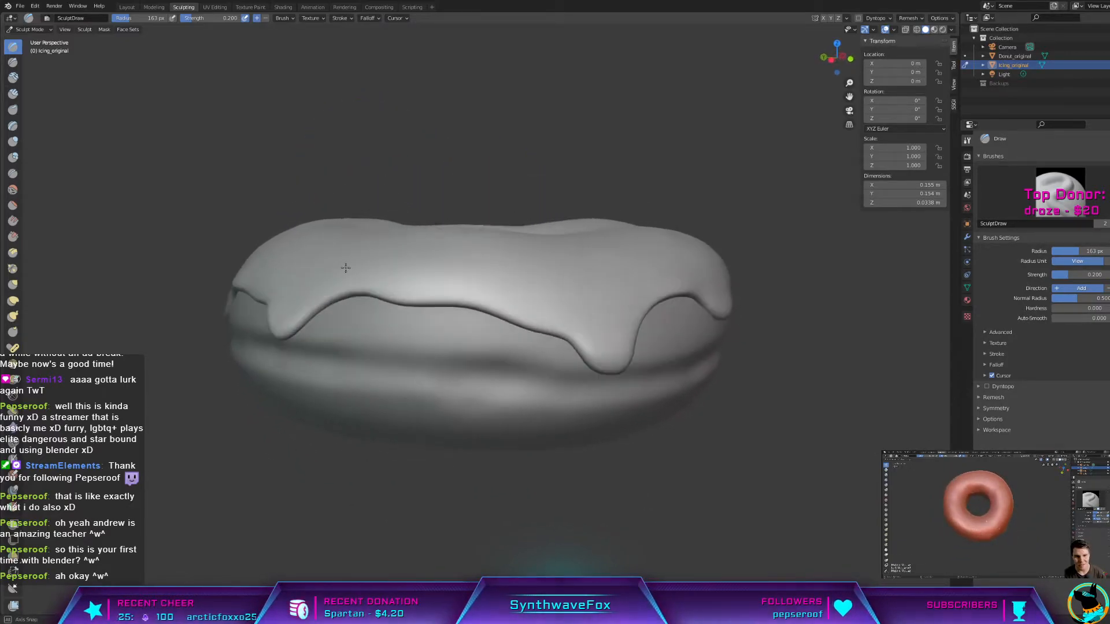
pyautogui.moveTo(445, 248); pyautogui.dragTo(466, 317, button='middle')
pyautogui.moveTo(523, 338)
pyautogui.mouseDown()
pyautogui.moveTo(624, 327)
pyautogui.moveTo(553, 189)
pyautogui.moveTo(353, 216)
pyautogui.mouseUp()
pyautogui.moveTo(352, 216); pyautogui.dragTo(403, 245, button='middle')
pyautogui.moveTo(403, 245)
pyautogui.mouseDown()
pyautogui.moveTo(450, 233)
pyautogui.moveTo(423, 231)
pyautogui.mouseUp()
# Step: Add further uneven volume to the remaining areas of the icing's top with the 163 px Draw brush
pyautogui.moveTo(545, 274); pyautogui.dragTo(587, 321, button='middle')
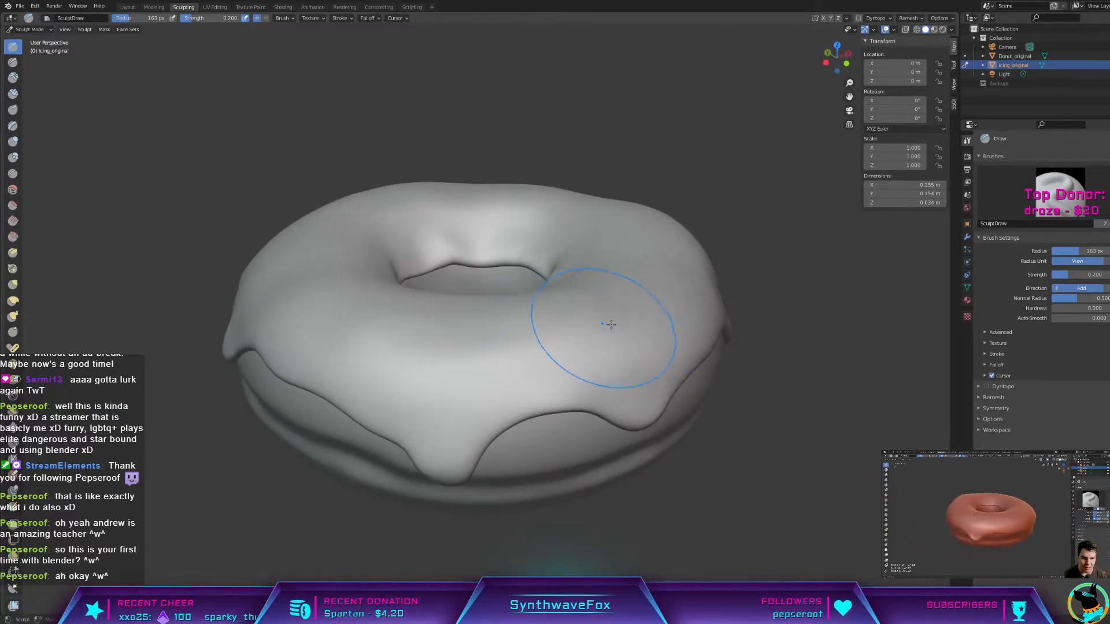
pyautogui.moveTo(550, 334); pyautogui.dragTo(600, 265)
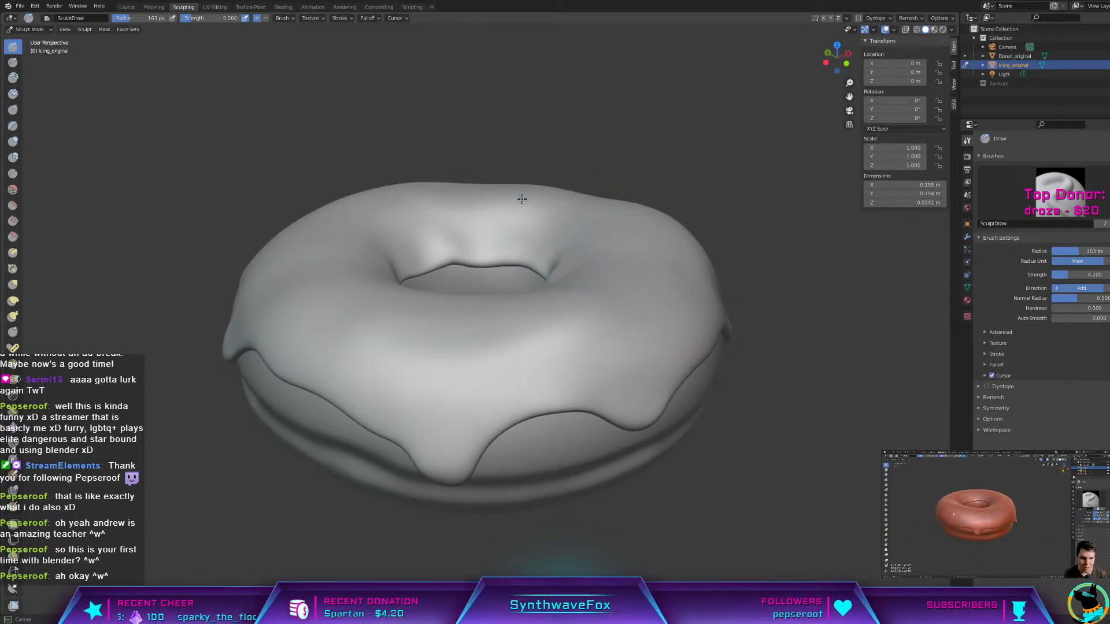
pyautogui.moveTo(519, 197); pyautogui.dragTo(556, 204)
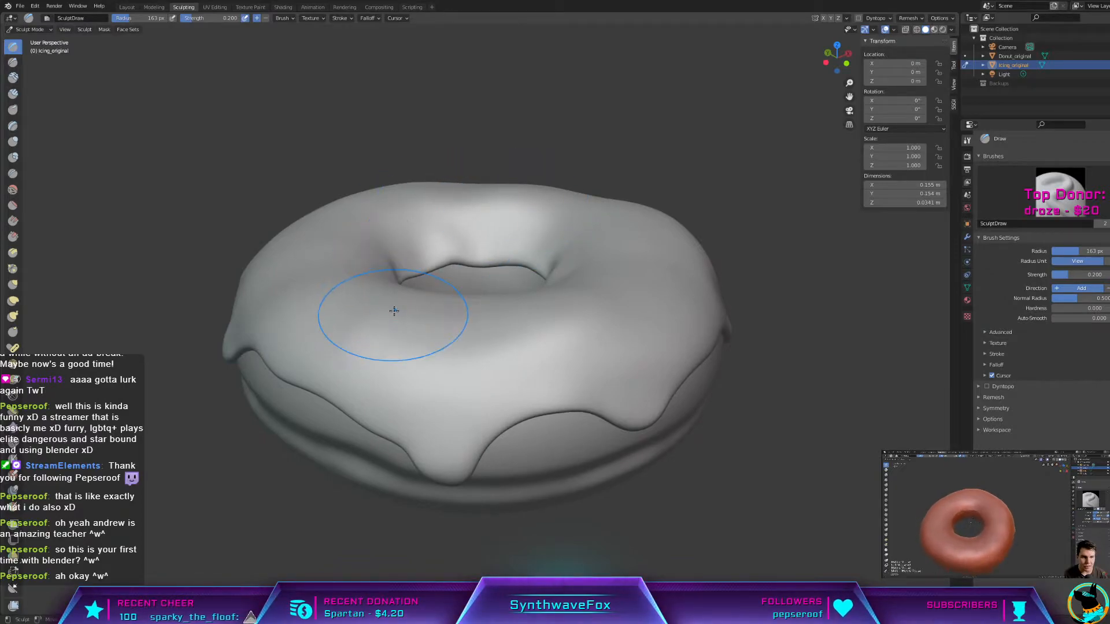
pyautogui.moveTo(323, 233); pyautogui.dragTo(359, 298)
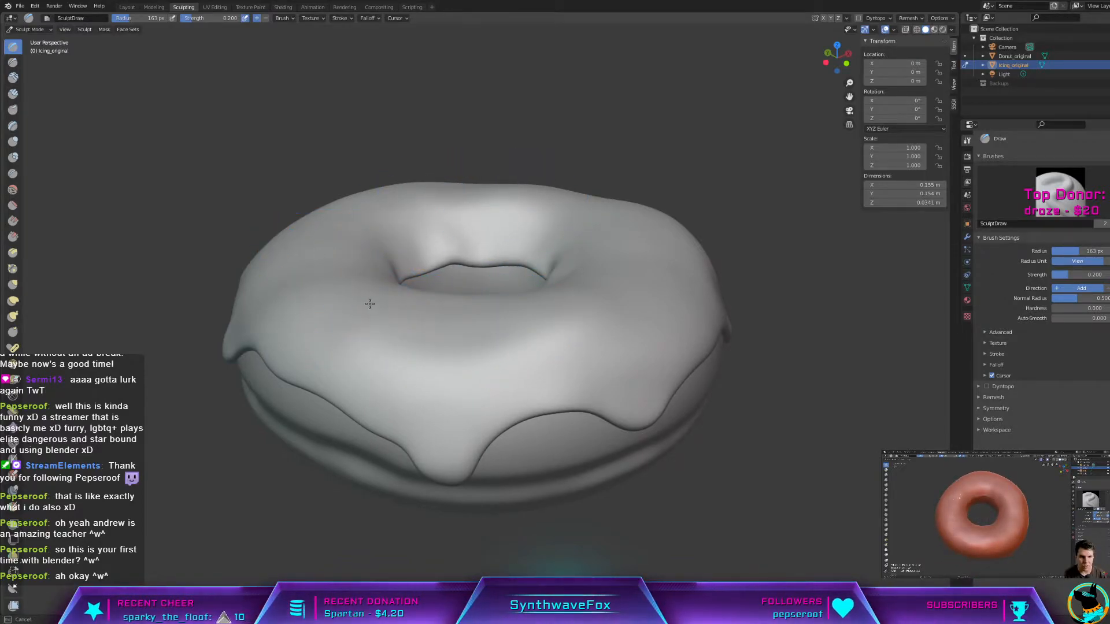
pyautogui.moveTo(661, 294); pyautogui.dragTo(645, 290, button='middle')
pyautogui.moveTo(684, 271); pyautogui.dragTo(418, 240, button='middle')
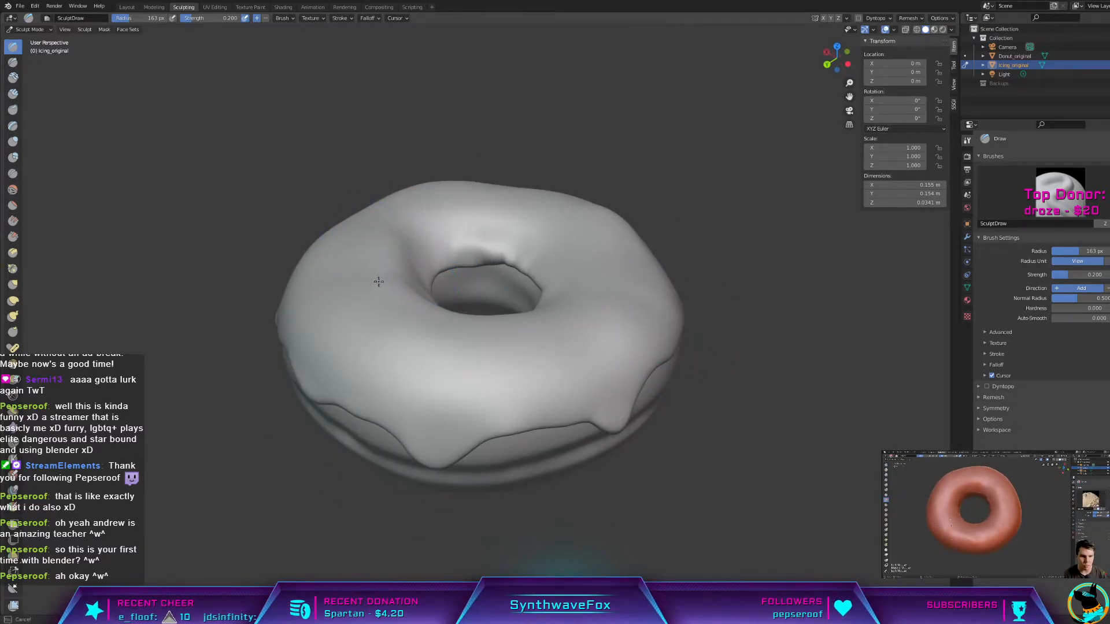
pyautogui.moveTo(528, 198); pyautogui.dragTo(34, 167, button='middle')
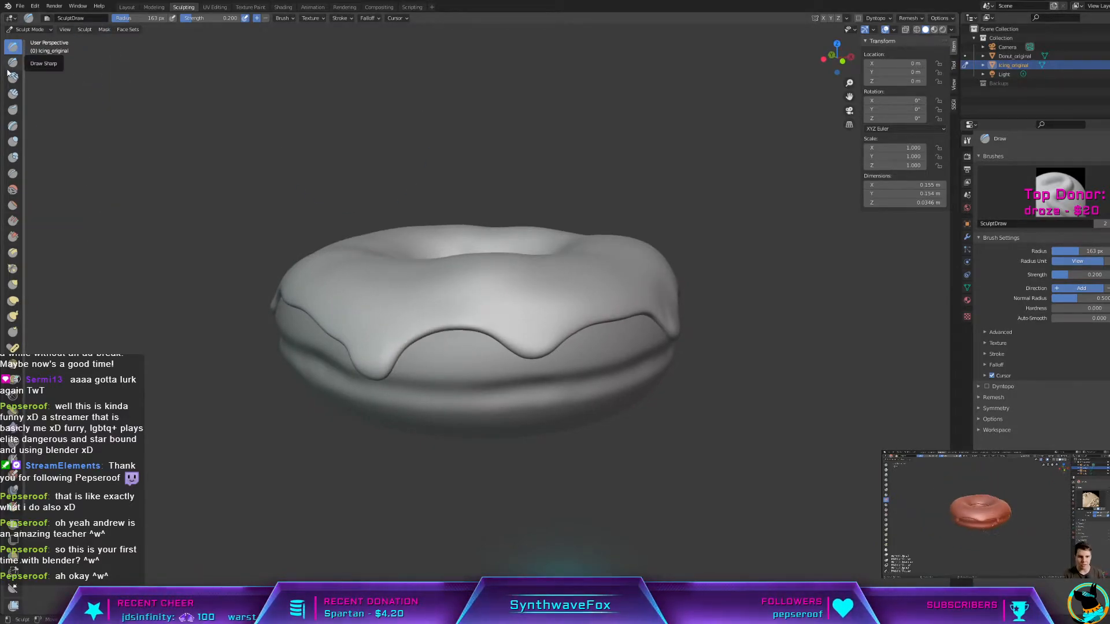
# Step: Even out the icing's surface with a Smooth brush stroke at strength 0.700 and radius 163 px
pyautogui.click(12, 189)
pyautogui.moveTo(324, 324)
pyautogui.mouseDown()
pyautogui.moveTo(376, 324)
pyautogui.moveTo(520, 233)
pyautogui.mouseUp()
pyautogui.moveTo(521, 233); pyautogui.dragTo(478, 245, button='middle')
pyautogui.moveTo(379, 270)
pyautogui.mouseDown(button='middle')
pyautogui.moveTo(471, 255)
pyautogui.moveTo(491, 285)
pyautogui.moveTo(533, 289)
pyautogui.moveTo(546, 269)
pyautogui.mouseUp(button='middle')
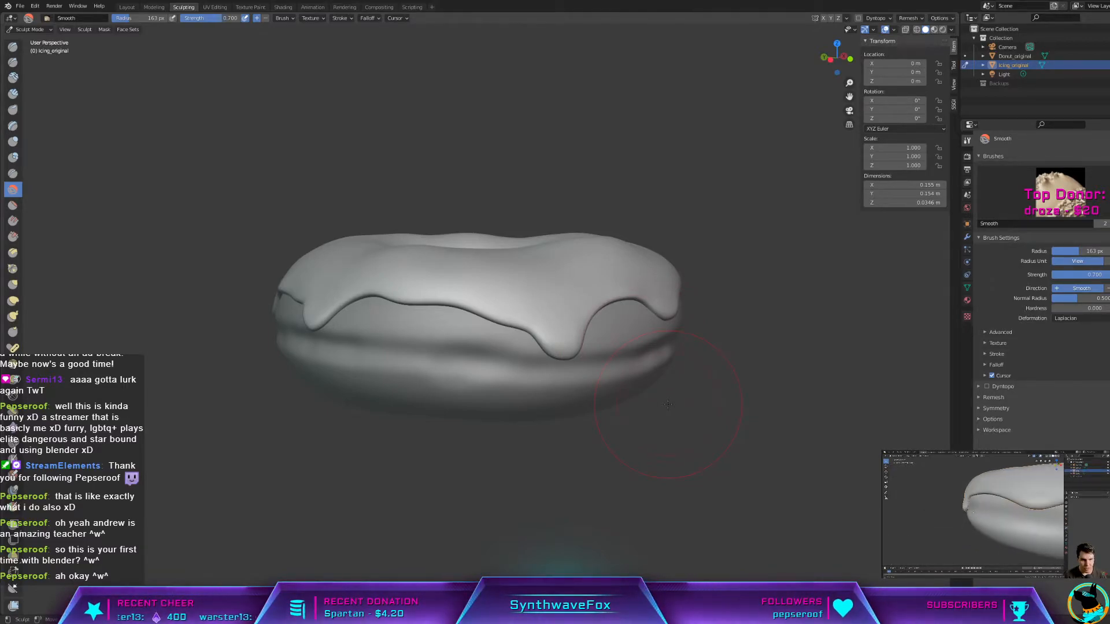
pyautogui.moveTo(668, 404); pyautogui.dragTo(635, 518, button='middle')
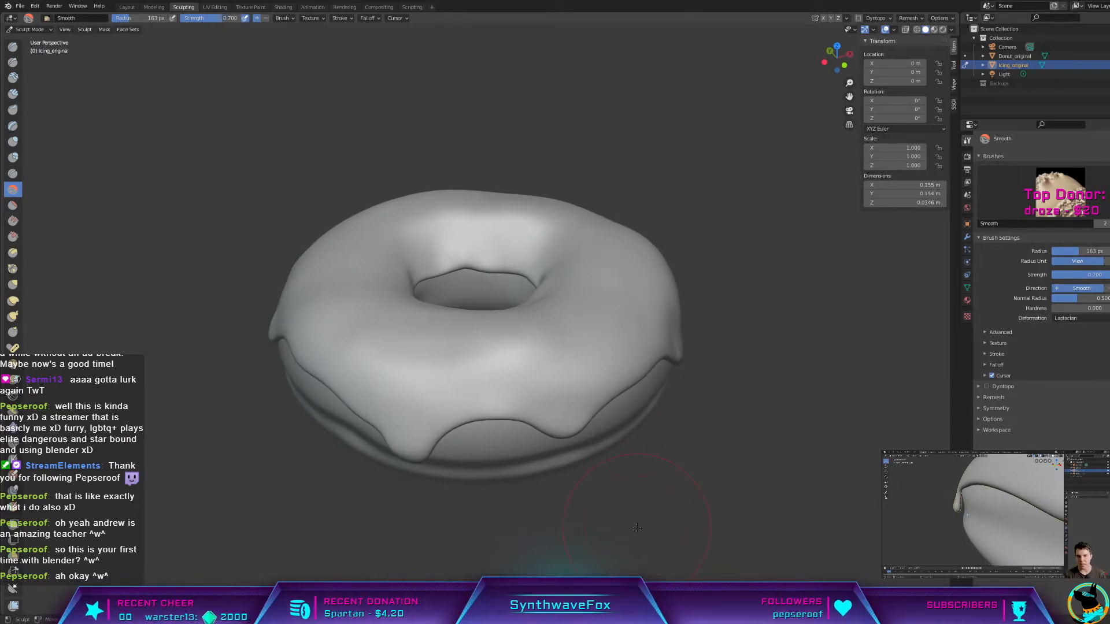
pyautogui.moveTo(540, 430)
pyautogui.mouseDown(button='middle')
pyautogui.moveTo(323, 384)
pyautogui.moveTo(416, 406)
pyautogui.moveTo(942, 386)
pyautogui.moveTo(723, 400)
pyautogui.mouseUp(button='middle')
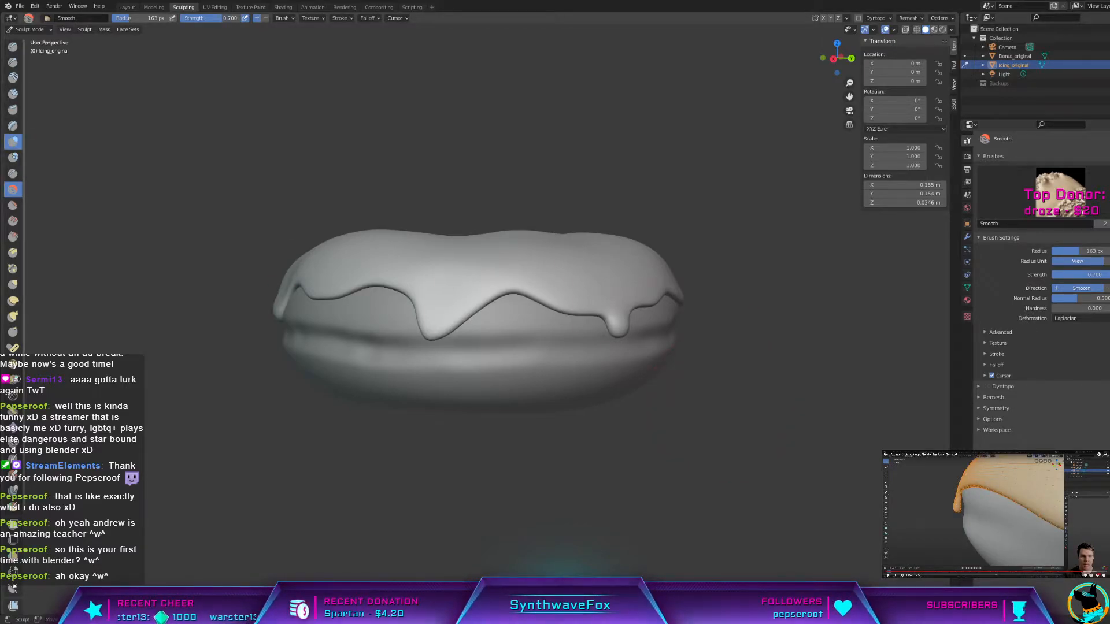
# Step: Switch to the Inflate brush and check the icing's drips from all around the donut
pyautogui.press('i')
pyautogui.moveTo(467, 317); pyautogui.dragTo(483, 283, button='middle')
pyautogui.moveTo(551, 273)
pyautogui.mouseDown(button='middle')
pyautogui.moveTo(571, 303)
pyautogui.moveTo(608, 293)
pyautogui.moveTo(587, 303)
pyautogui.moveTo(627, 305)
pyautogui.moveTo(595, 297)
pyautogui.moveTo(533, 250)
pyautogui.mouseUp(button='middle')
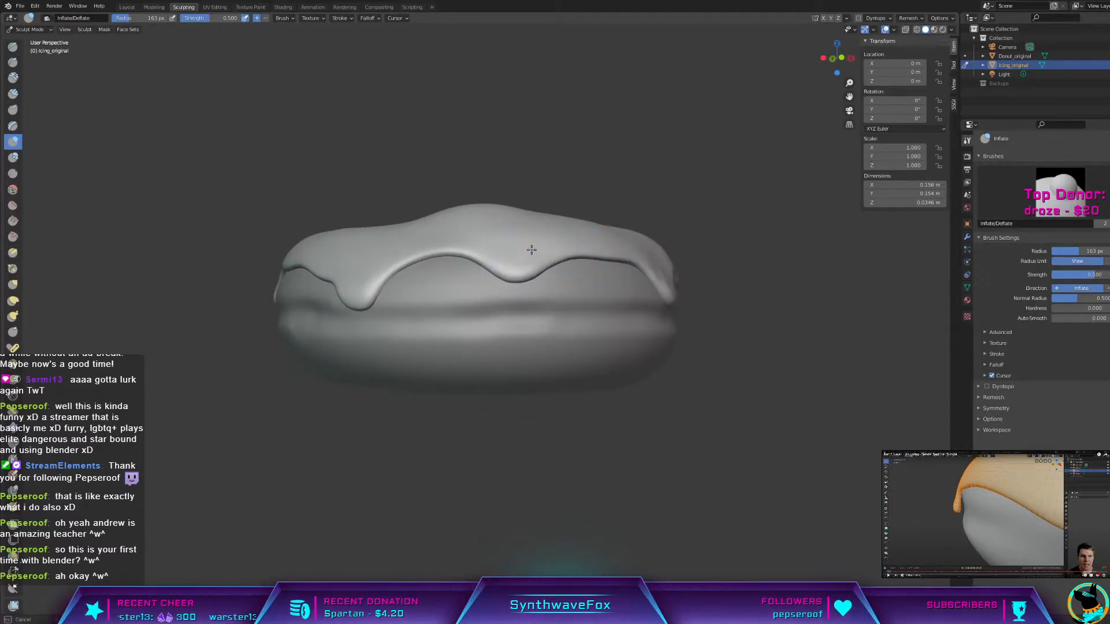
pyautogui.moveTo(642, 265)
pyautogui.mouseDown(button='middle')
pyautogui.moveTo(663, 303)
pyautogui.moveTo(644, 322)
pyautogui.moveTo(581, 327)
pyautogui.moveTo(940, 397)
pyautogui.mouseUp(button='middle')
pyautogui.moveTo(440, 351); pyautogui.dragTo(457, 335, button='middle')
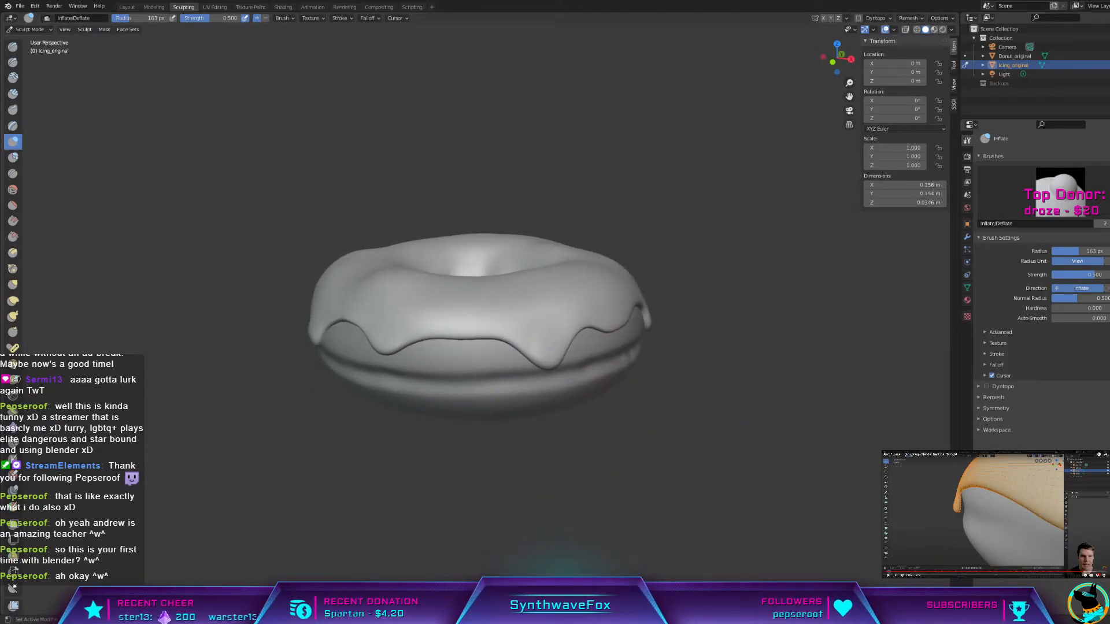
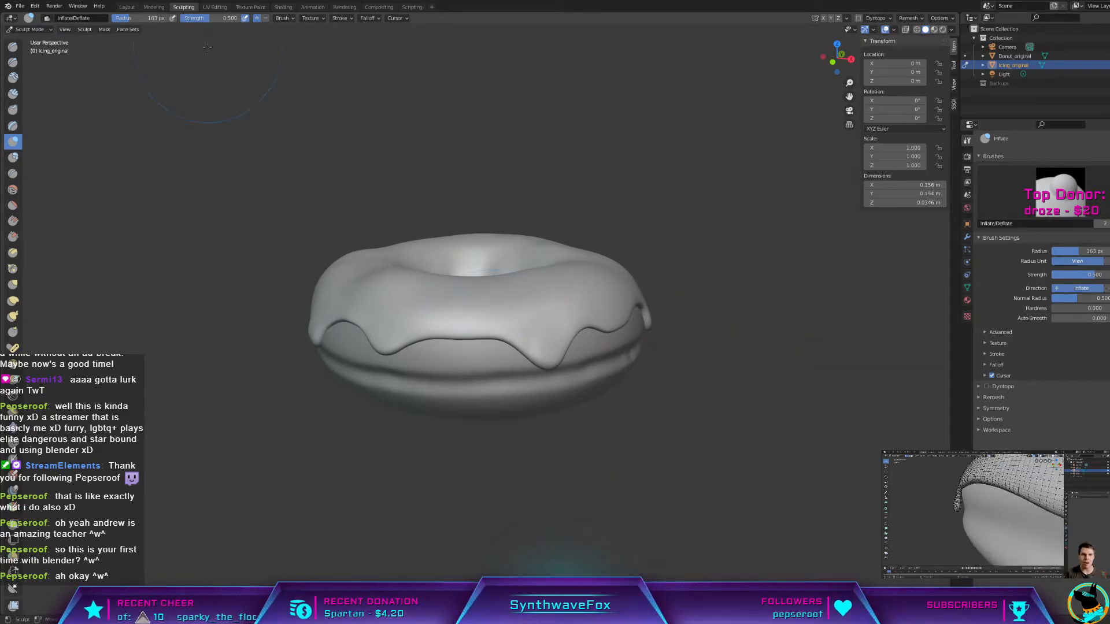
# Step: Open the icing's mesh in Edit Mode in the Layout workspace and choose the Smooth proportional editing falloff
pyautogui.click(127, 7)
pyautogui.moveTo(500, 329); pyautogui.dragTo(483, 310, button='middle')
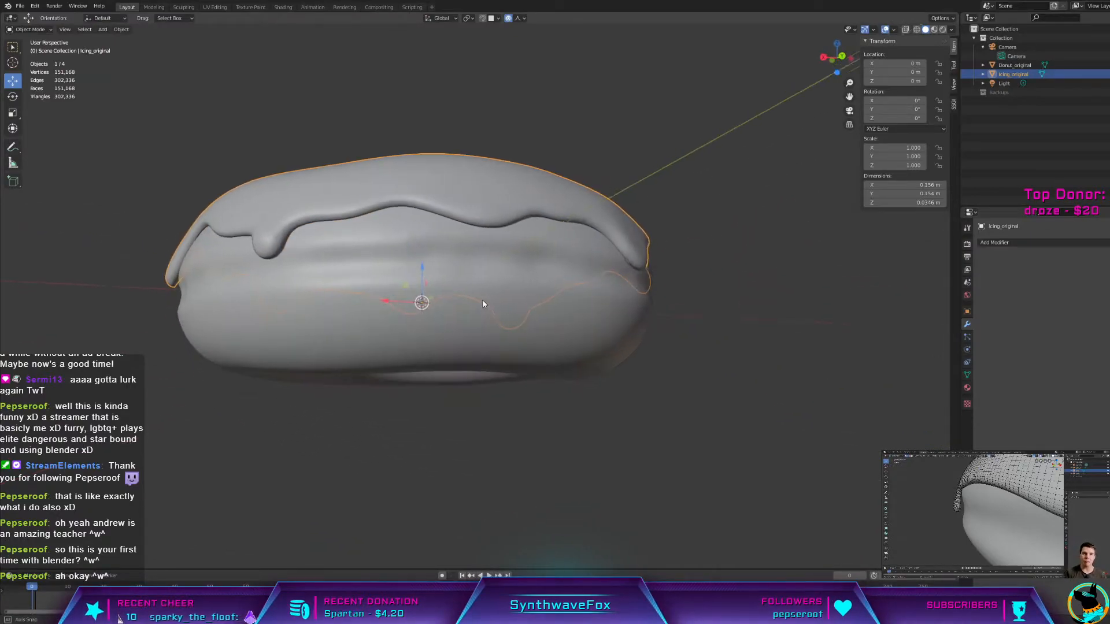
pyautogui.press('Tab')
pyautogui.scroll(-2, 366, 355)
pyautogui.scroll(8, 365, 355)
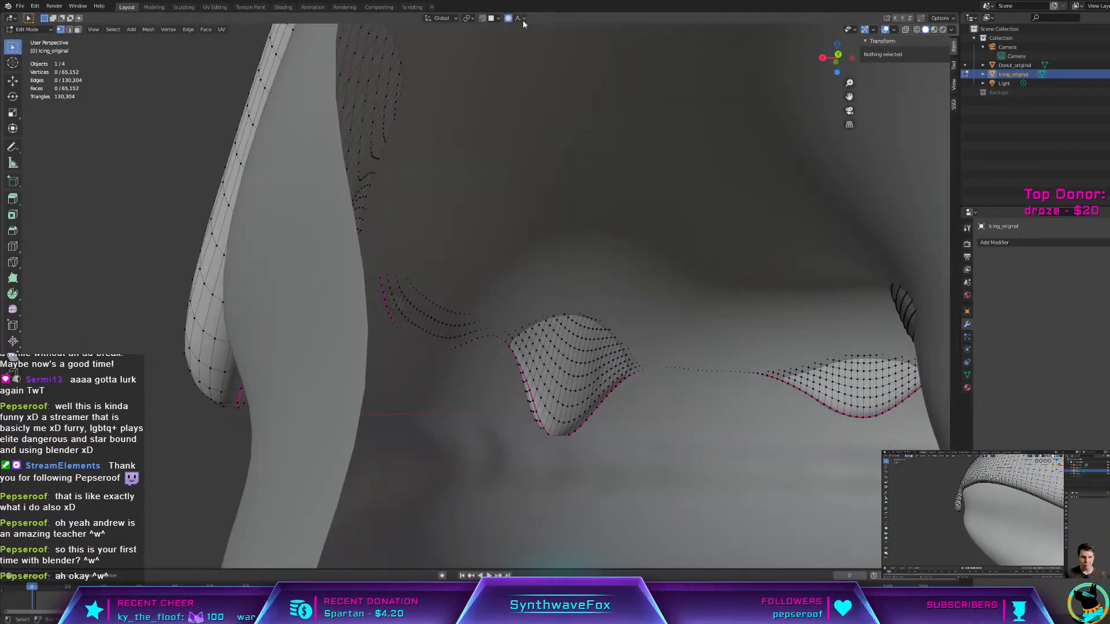
pyautogui.click(523, 21)
pyautogui.click(520, 46)
pyautogui.scroll(1, 123, 439)
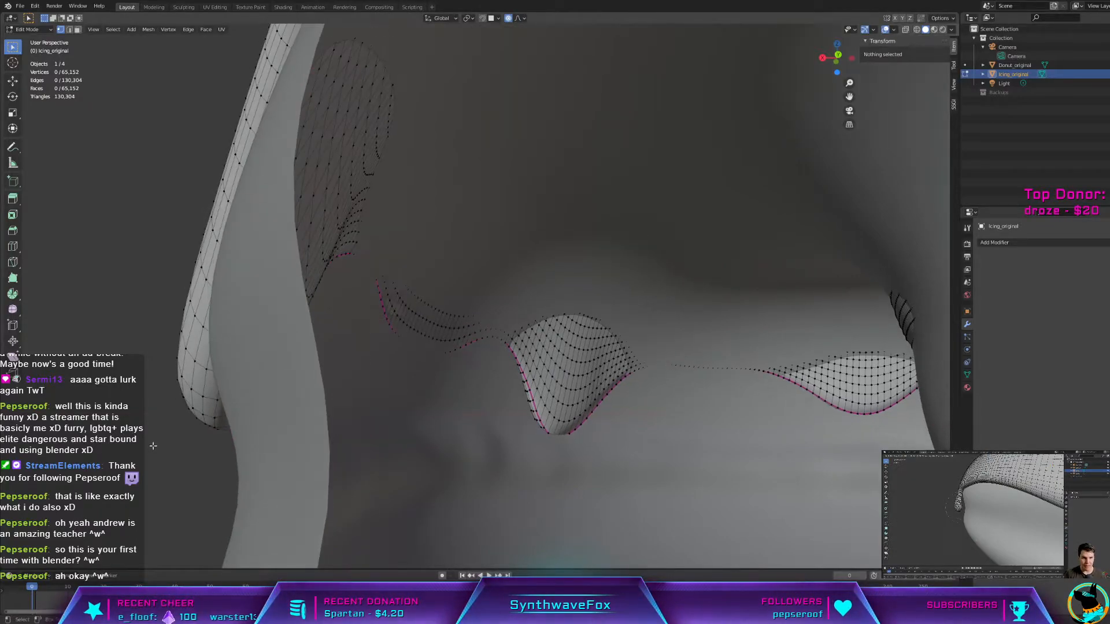
# Step: Move the lowest rim vertex of the protruding drip in against the donut's side with proportional size 0.02
pyautogui.scroll(-3, 218, 427)
pyautogui.moveTo(314, 438); pyautogui.dragTo(237, 296, button='middle')
pyautogui.click(226, 306)
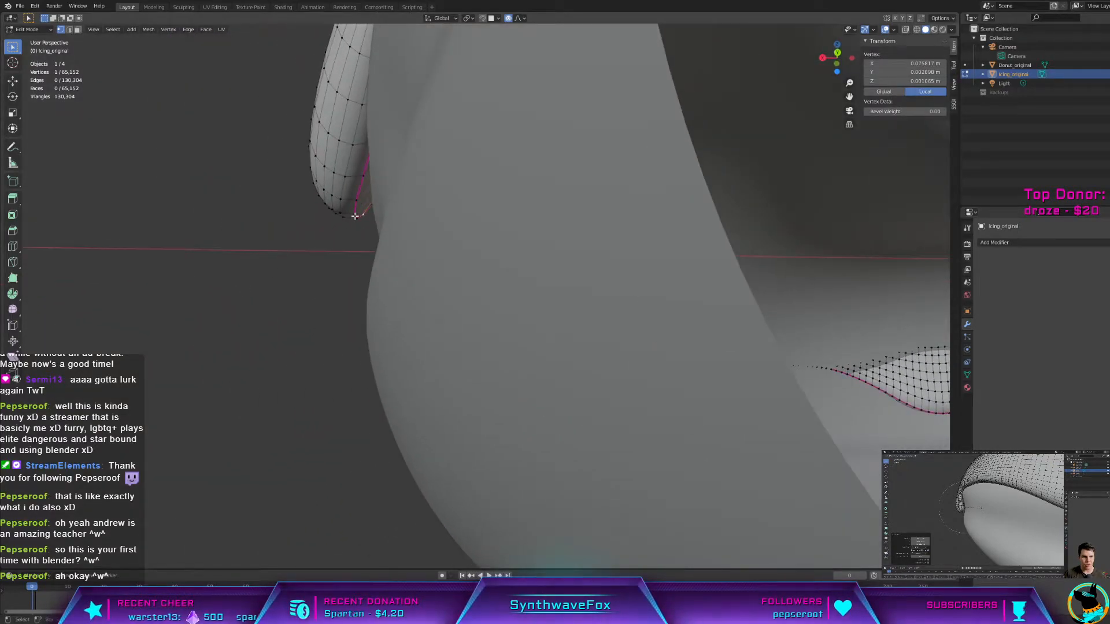
pyautogui.press('g')
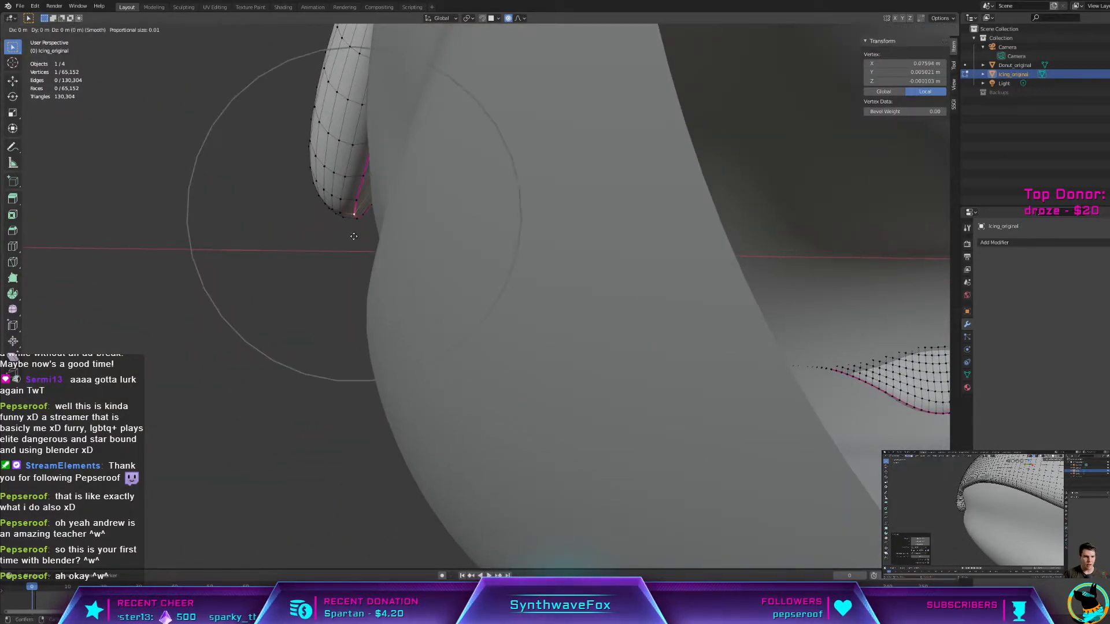
pyautogui.scroll(-7, 353, 236)
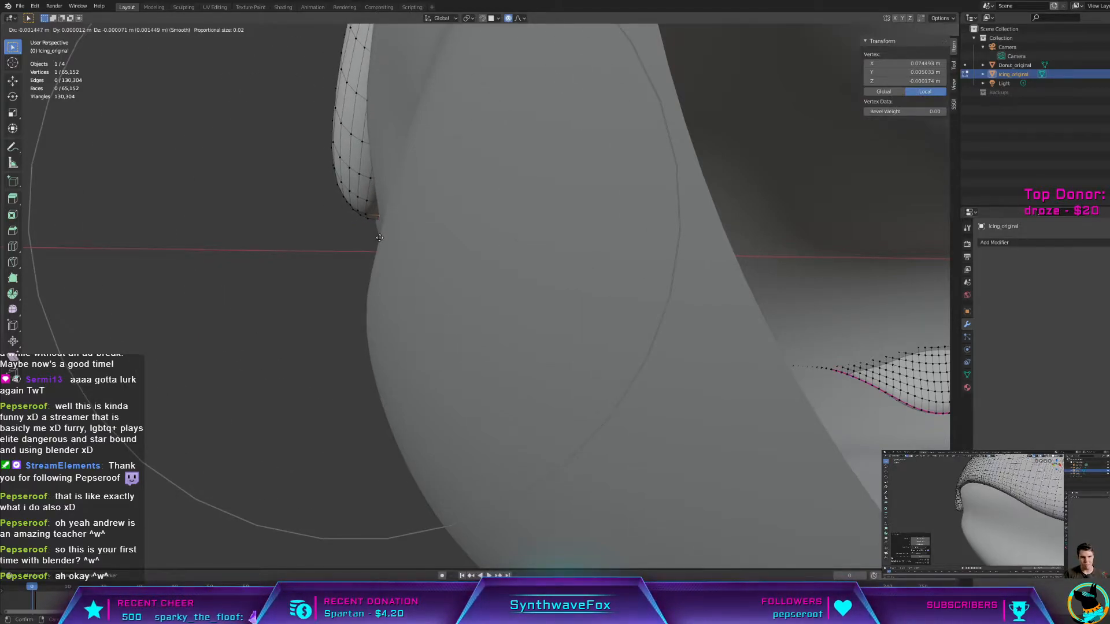
pyautogui.press('r')
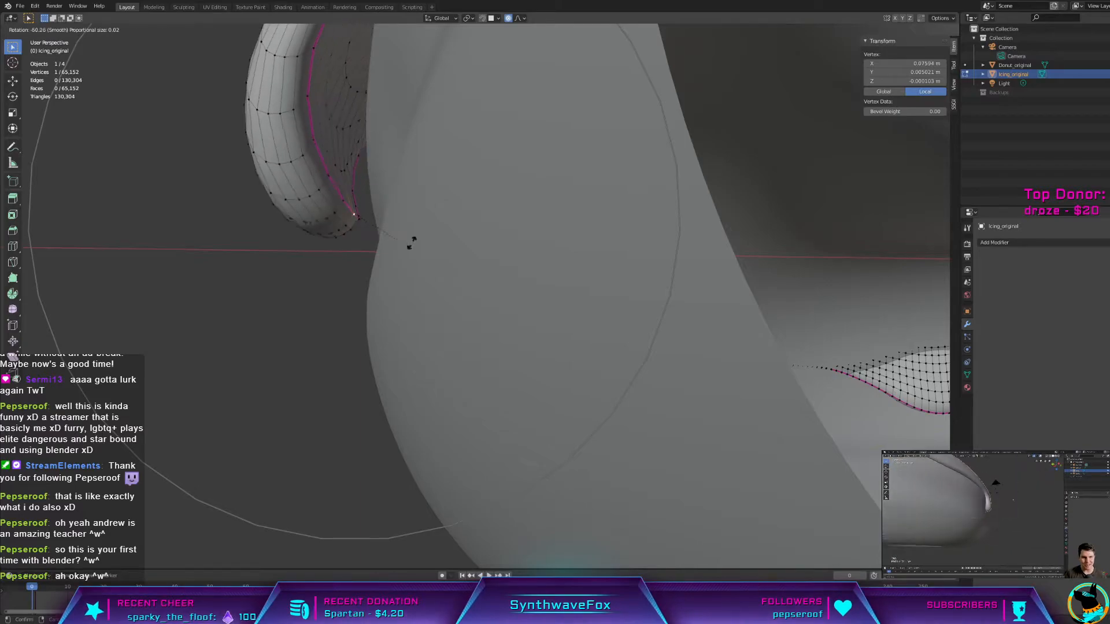
pyautogui.press('Escape')
pyautogui.press('g')
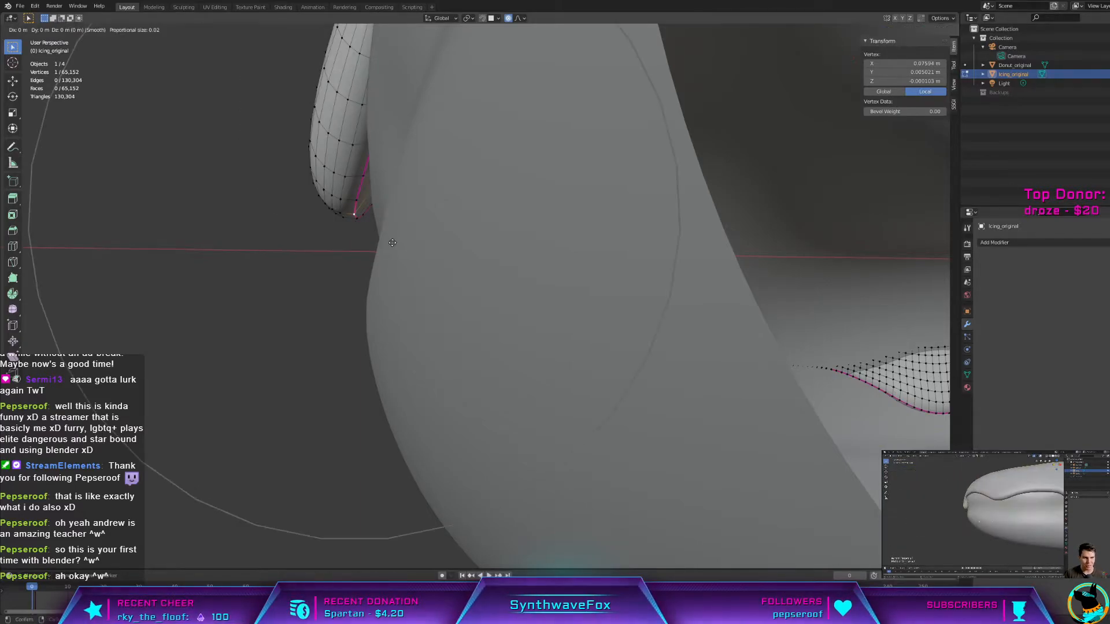
pyautogui.click(415, 235)
pyautogui.moveTo(416, 236)
pyautogui.mouseDown(button='middle')
pyautogui.moveTo(431, 255)
pyautogui.moveTo(399, 242)
pyautogui.mouseUp(button='middle')
pyautogui.scroll(-3, 428, 255)
pyautogui.scroll(3, 426, 254)
pyautogui.press('Tab')
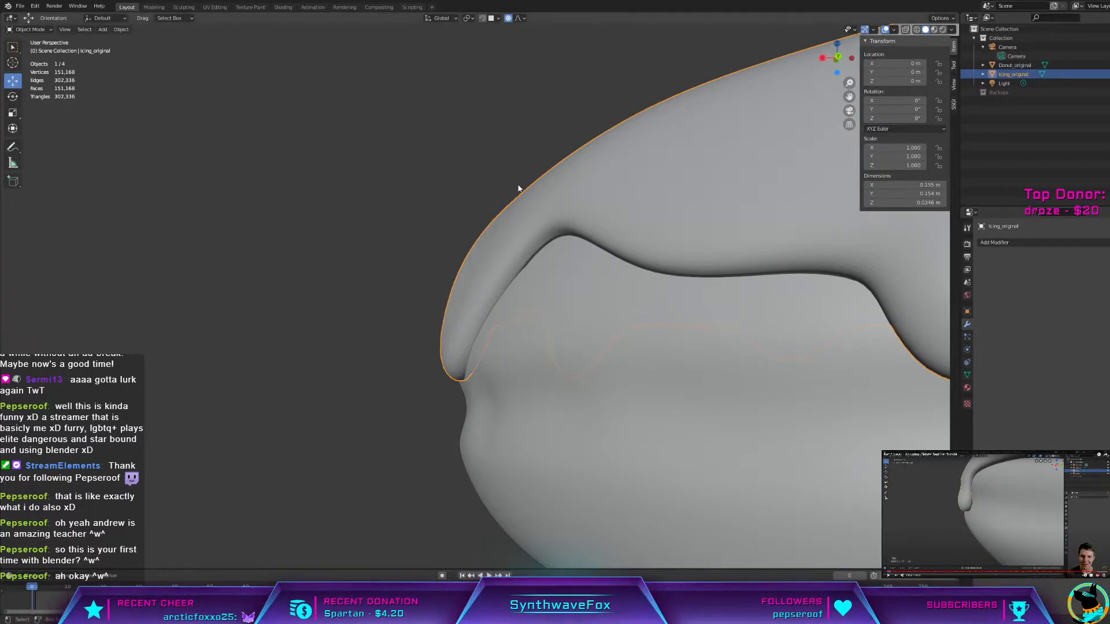
# Step: Nudge the protruding drip's lowest rim vertex slightly again with proportional size 0.02
pyautogui.press('Tab')
pyautogui.moveTo(518, 182); pyautogui.dragTo(371, 308, button='middle')
pyautogui.press('g')
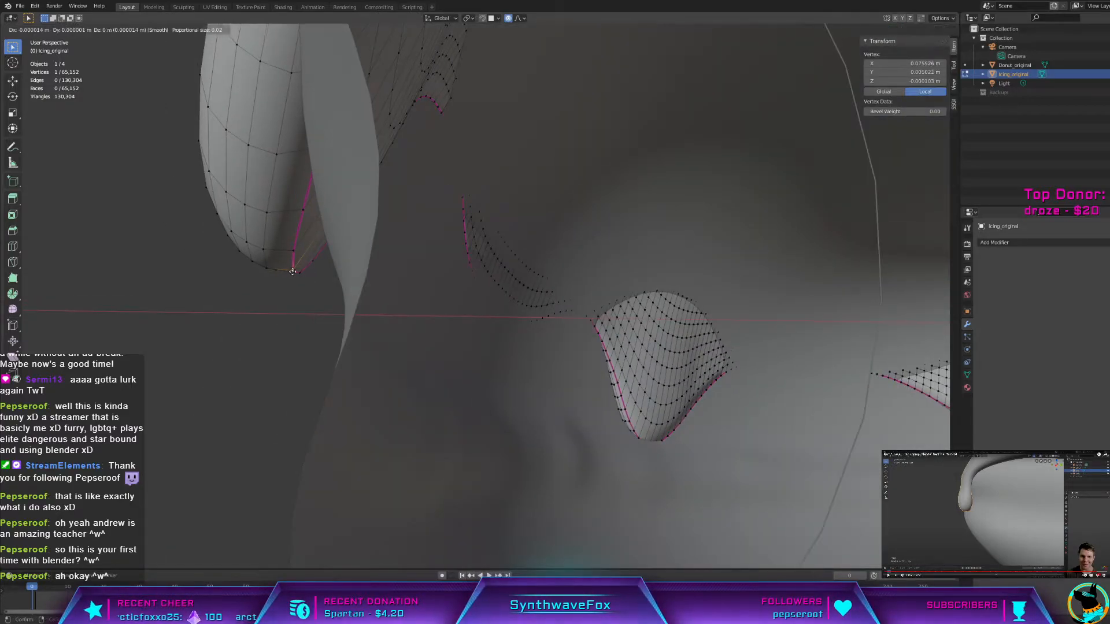
pyautogui.click(298, 273)
# Step: Pull the same drip's tip tighter to the donut with a much smaller proportional radius, and deselect the icing
pyautogui.scroll(-6, 306, 275)
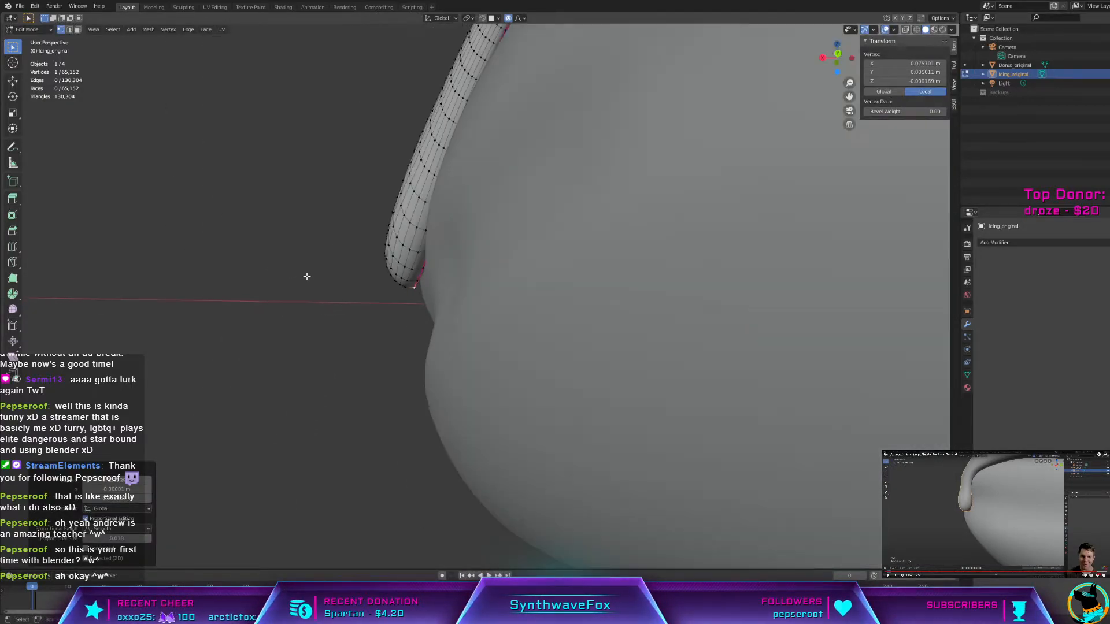
pyautogui.moveTo(307, 275); pyautogui.dragTo(310, 290, button='middle')
pyautogui.press('g')
pyautogui.scroll(-7, 317, 300)
pyautogui.scroll(12, 317, 298)
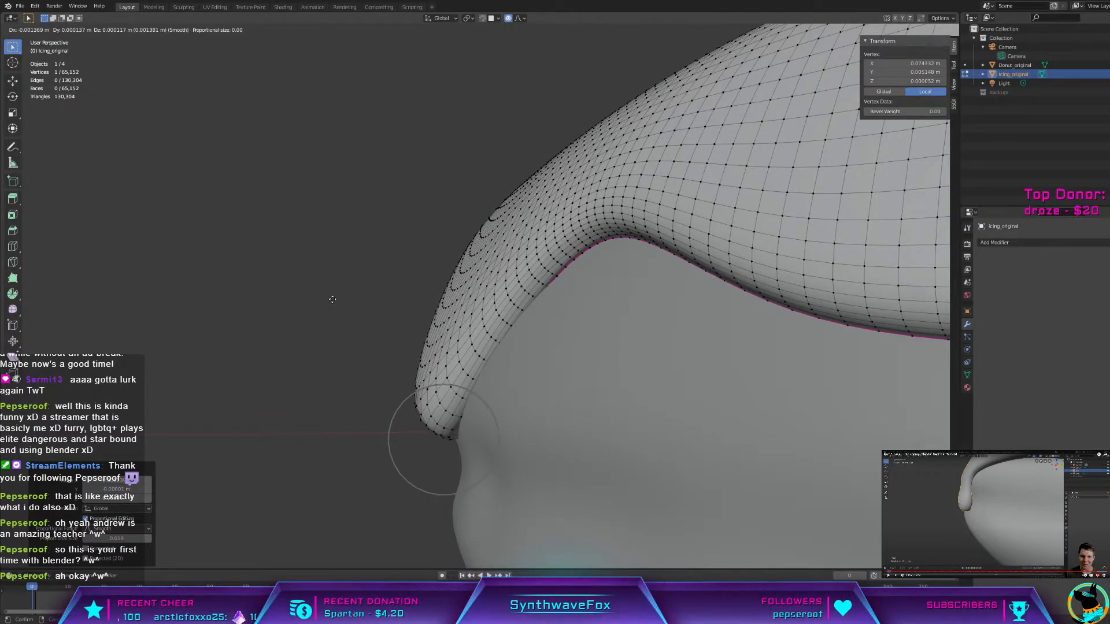
pyautogui.click(345, 313)
pyautogui.press('Tab')
pyautogui.scroll(-2, 385, 388)
pyautogui.moveTo(389, 387); pyautogui.dragTo(654, 453, button='middle')
pyautogui.click(398, 385)
pyautogui.scroll(-2, 399, 385)
pyautogui.moveTo(448, 529); pyautogui.dragTo(473, 538, button='middle')
pyautogui.scroll(-3, 427, 531)
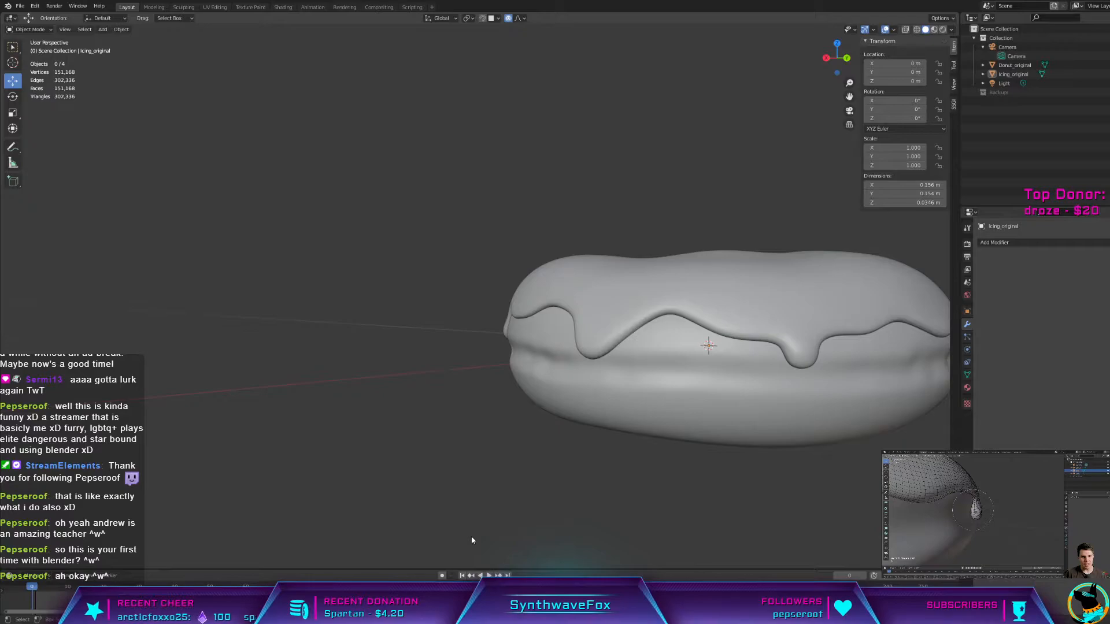
# Step: Tuck a rim vertex on the arch's slope above the protruding drip in against the donut
pyautogui.scroll(5, 672, 367)
pyautogui.scroll(3, 602, 354)
pyautogui.moveTo(671, 367); pyautogui.dragTo(626, 350, button='middle')
pyautogui.scroll(-3, 611, 355)
pyautogui.press('Tab')
pyautogui.moveTo(406, 378); pyautogui.dragTo(429, 323, button='middle')
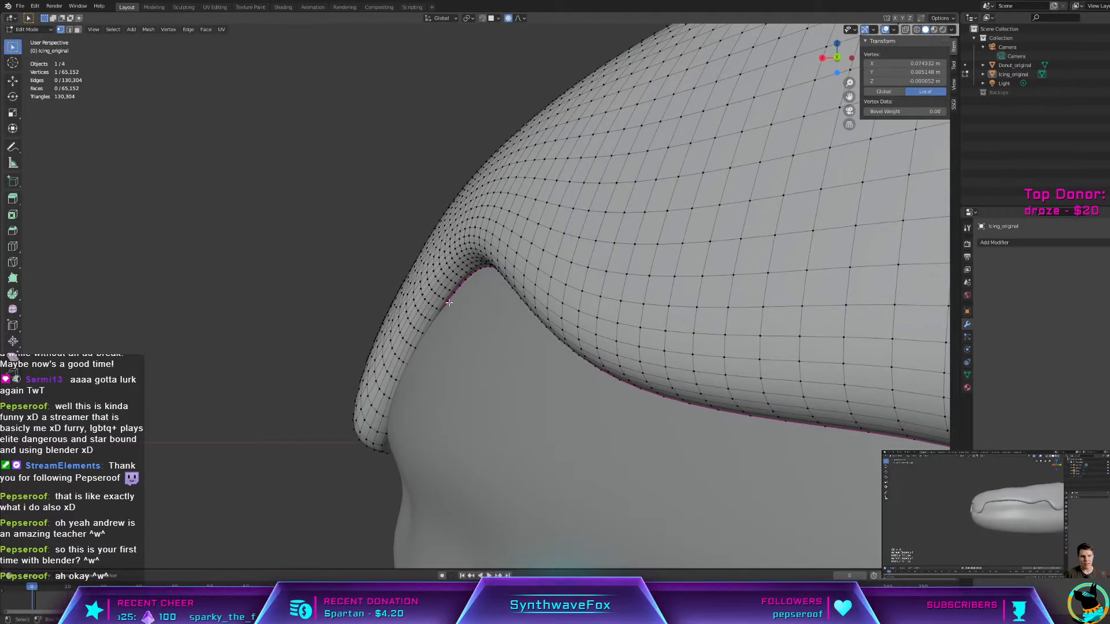
pyautogui.click(463, 285)
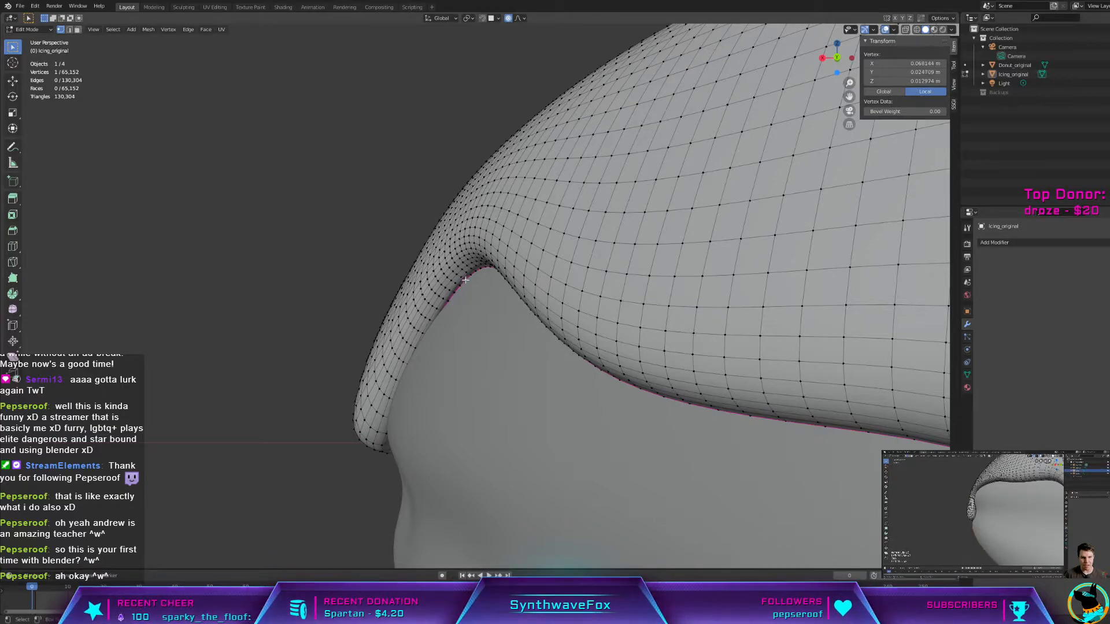
pyautogui.press('g')
pyautogui.click(471, 295)
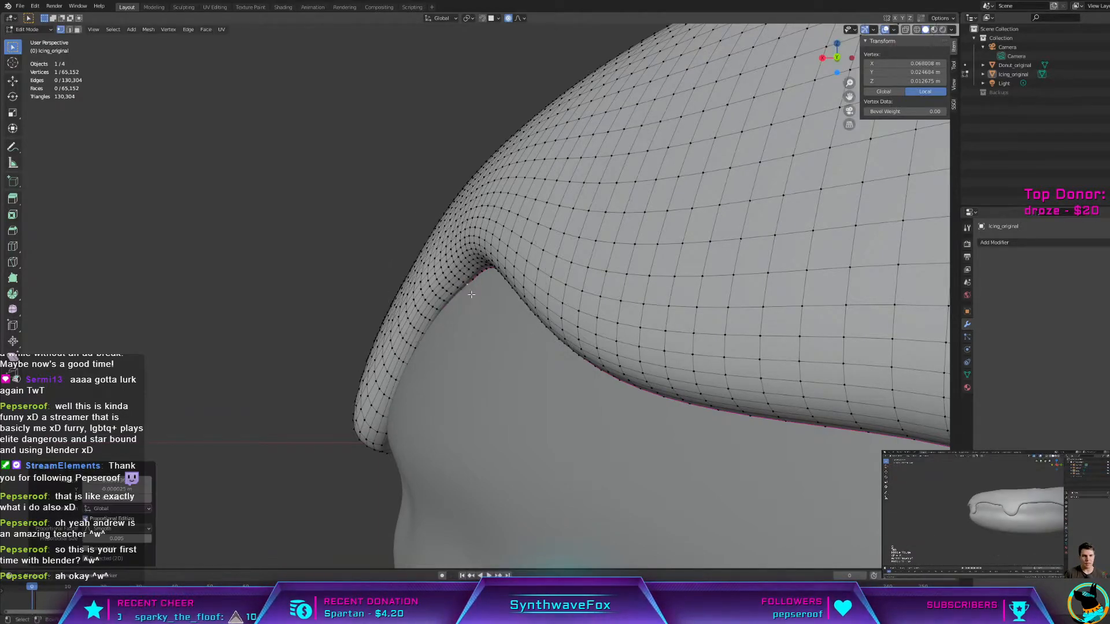
pyautogui.press('Tab')
# Step: Nudge the rim vertex at the peak of the arch beside the drip toward the donut and leave Edit Mode
pyautogui.moveTo(471, 294); pyautogui.dragTo(474, 294, button='middle')
pyautogui.press('Tab')
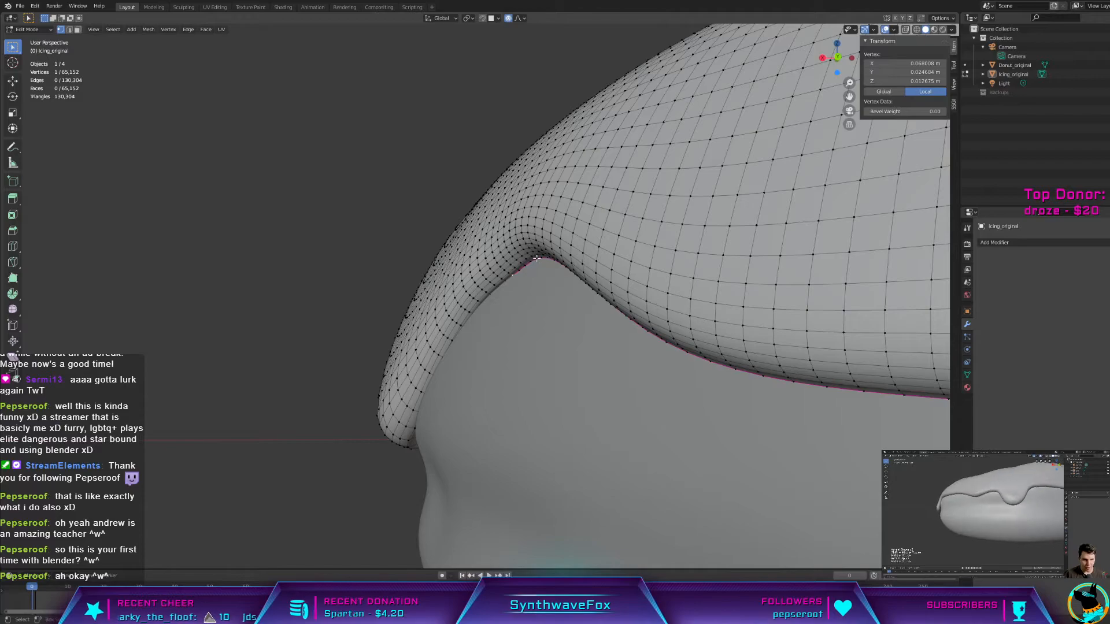
pyautogui.click(538, 259)
pyautogui.press('g')
pyautogui.click(540, 262)
pyautogui.press('Tab')
pyautogui.moveTo(539, 262); pyautogui.dragTo(314, 387, button='middle')
pyautogui.scroll(-3, 539, 271)
pyautogui.scroll(-3, 572, 275)
pyautogui.scroll(-3, 512, 272)
pyautogui.scroll(-3, 318, 383)
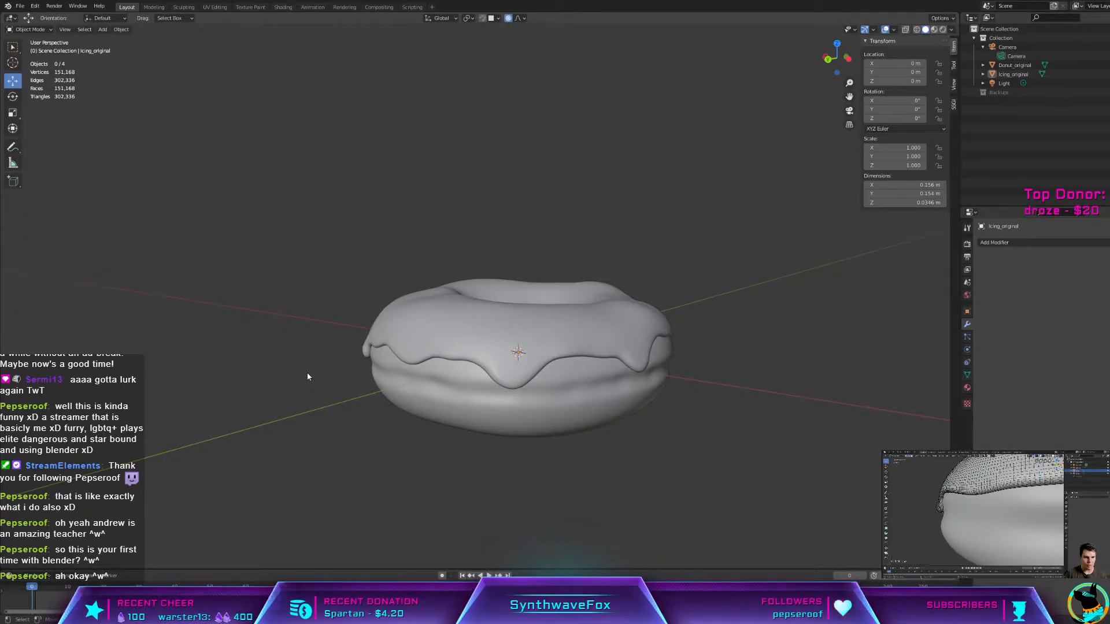
# Step: Reselect the icing and move a vertex on the underside rim of a drip on another side of the donut
pyautogui.scroll(5, 587, 429)
pyautogui.moveTo(587, 429); pyautogui.dragTo(569, 412, button='middle')
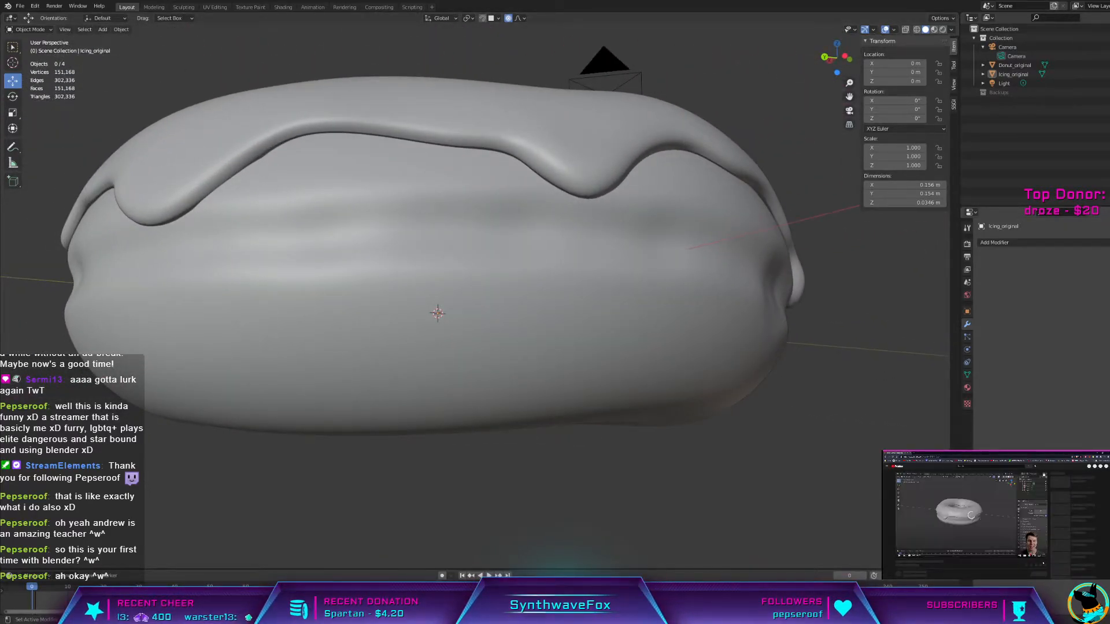
pyautogui.moveTo(224, 376); pyautogui.dragTo(323, 399, button='middle')
pyautogui.click(362, 136)
pyautogui.scroll(2, 476, 230)
pyautogui.moveTo(475, 234); pyautogui.dragTo(488, 269, button='middle')
pyautogui.press('Tab')
pyautogui.scroll(2, 510, 273)
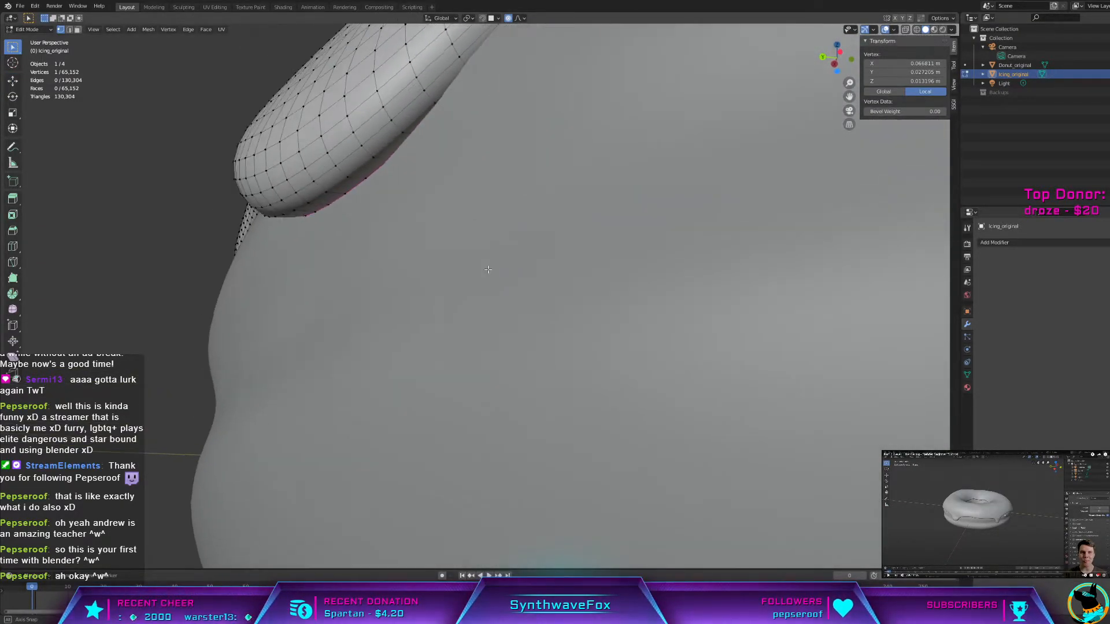
pyautogui.press('g')
pyautogui.click(363, 200)
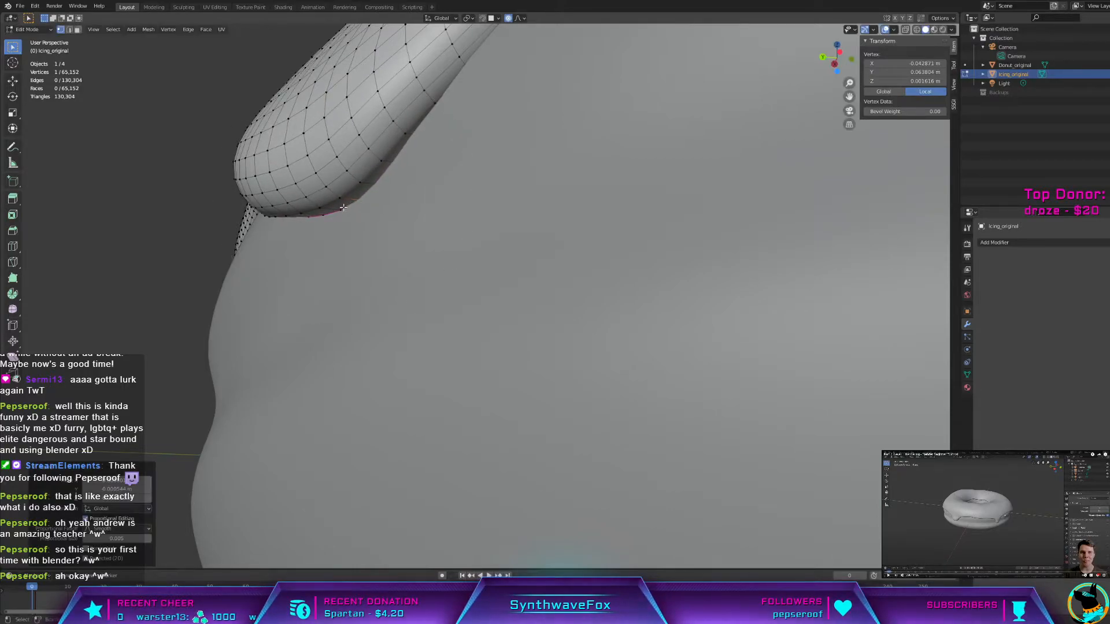
# Step: Nudge two more rim vertices nearer that drip's tip against the donut and return to Object Mode
pyautogui.press('g')
pyautogui.click(325, 215)
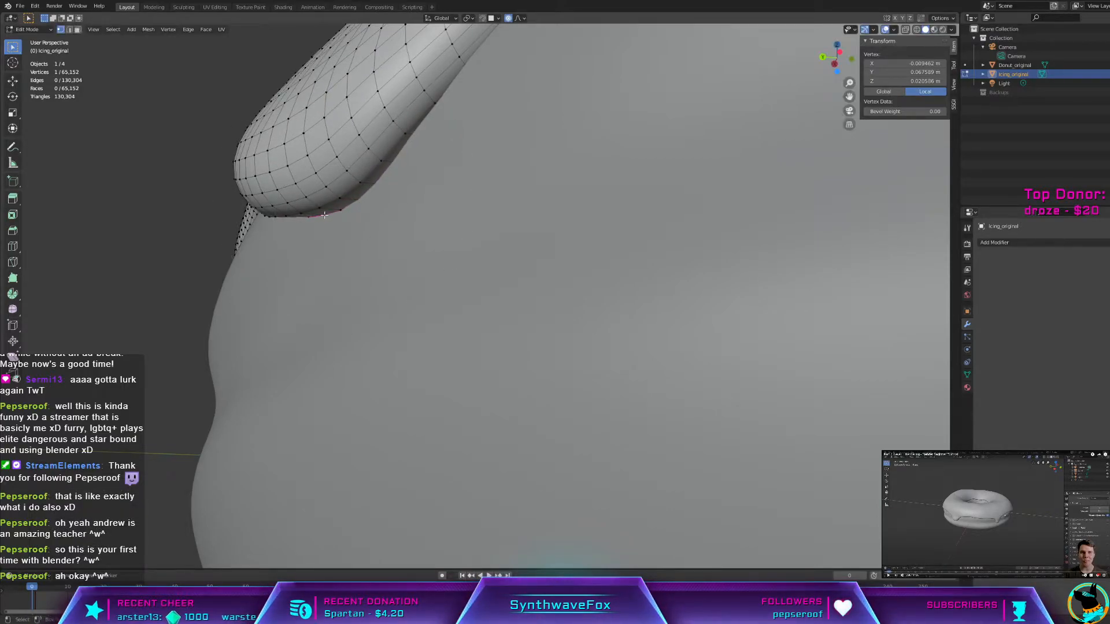
pyautogui.press('g')
pyautogui.click(335, 220)
pyautogui.press('Tab')
pyautogui.scroll(-5, 335, 220)
pyautogui.moveTo(335, 219)
pyautogui.mouseDown(button='middle')
pyautogui.moveTo(352, 221)
pyautogui.moveTo(330, 227)
pyautogui.mouseUp(button='middle')
pyautogui.scroll(3, 332, 224)
pyautogui.scroll(-3, 332, 226)
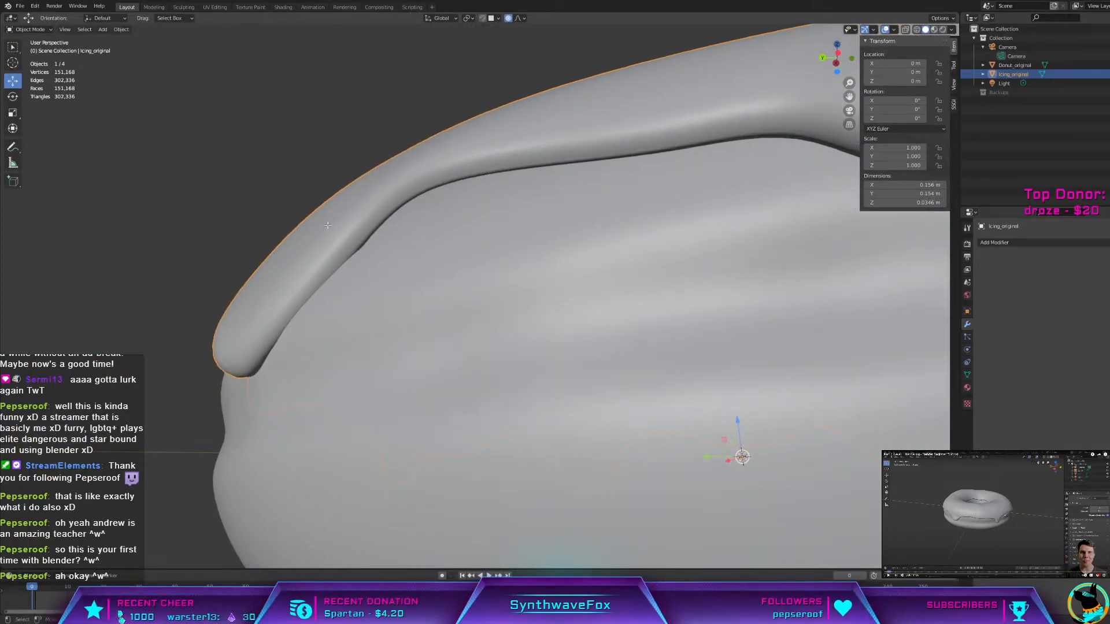
# Step: Move the rim vertex at the uneven spot above this drip toward the donut
pyautogui.press('Tab')
pyautogui.click(379, 226)
pyautogui.press('g')
pyautogui.click(384, 227)
pyautogui.press('Tab')
# Step: Move a vertex on the long, nearly straight stretch of the icing's rim closer to the donut
pyautogui.press('Tab')
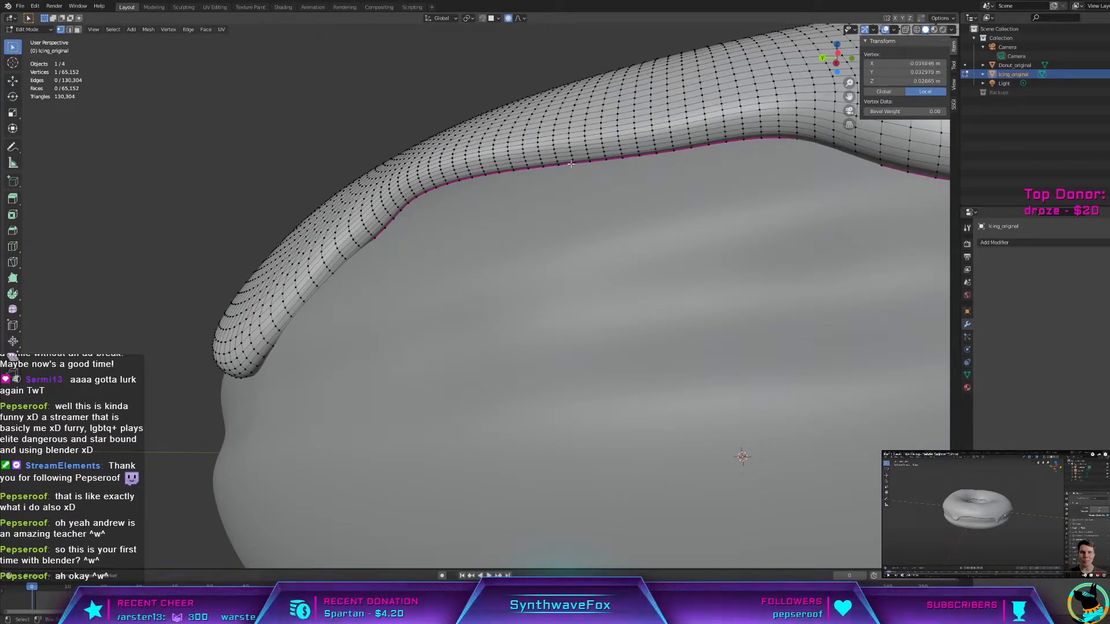
pyautogui.press('g')
pyautogui.click(573, 164)
pyautogui.click(573, 163)
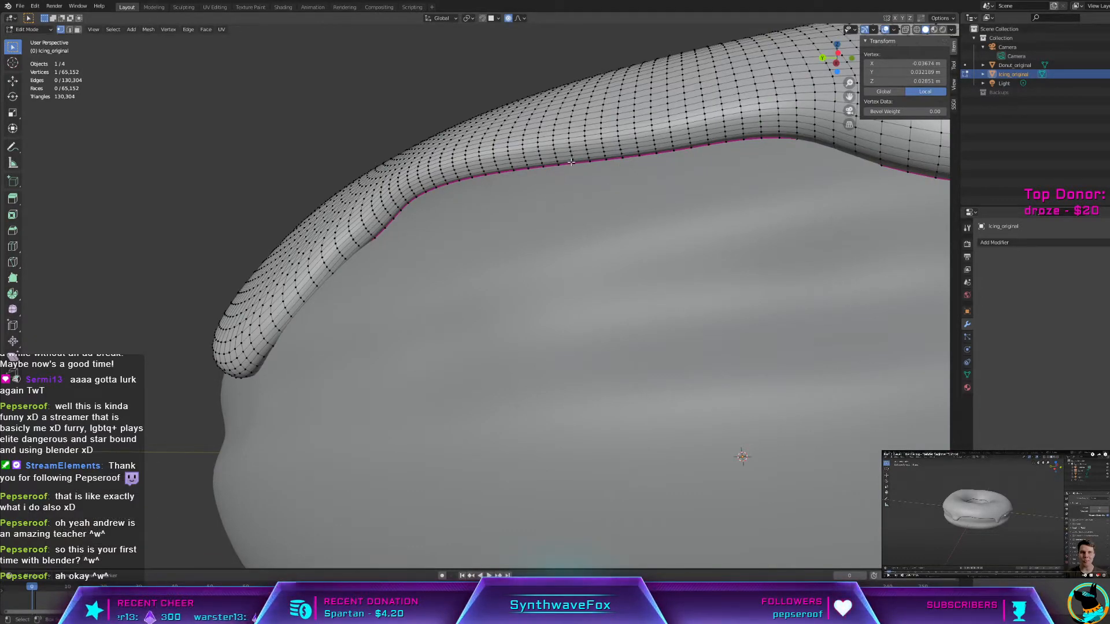
pyautogui.press('g')
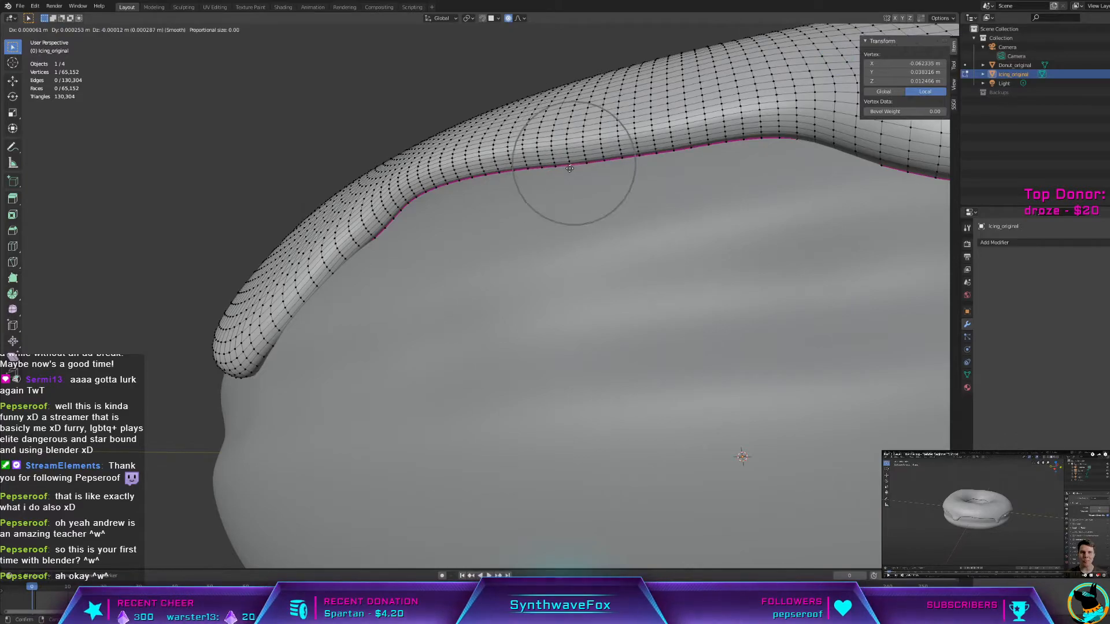
pyautogui.click(580, 169)
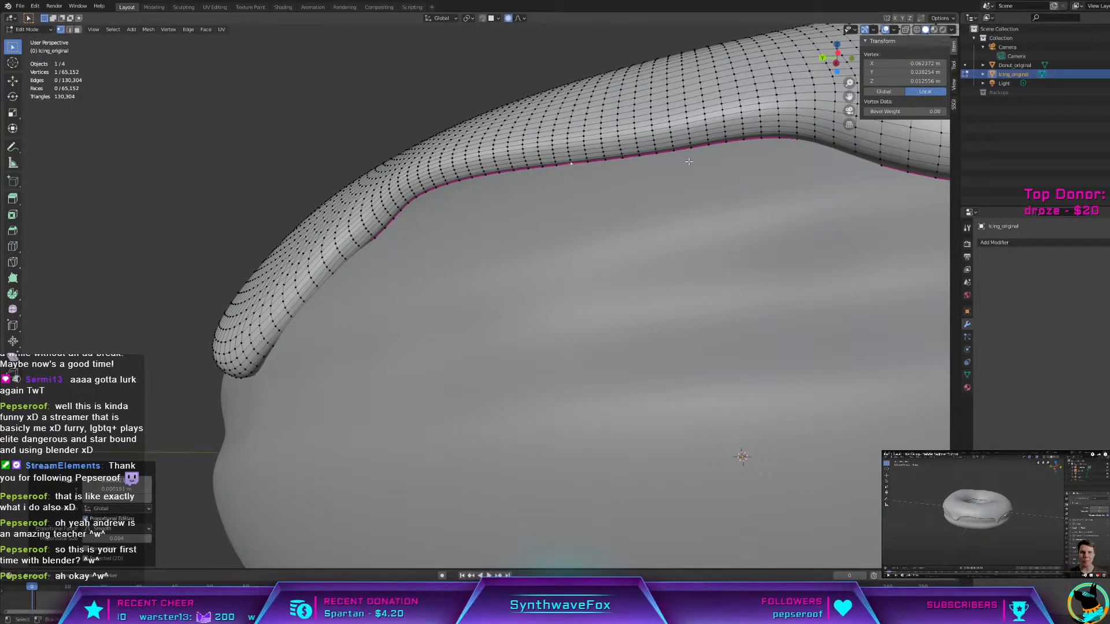
# Step: Nudge a rim vertex at the tip of the neighbouring rounded drip closer to the donut with proportional editing
pyautogui.scroll(-3, 688, 161)
pyautogui.moveTo(601, 144); pyautogui.dragTo(632, 179, button='middle')
pyautogui.moveTo(639, 243); pyautogui.dragTo(683, 209, button='middle')
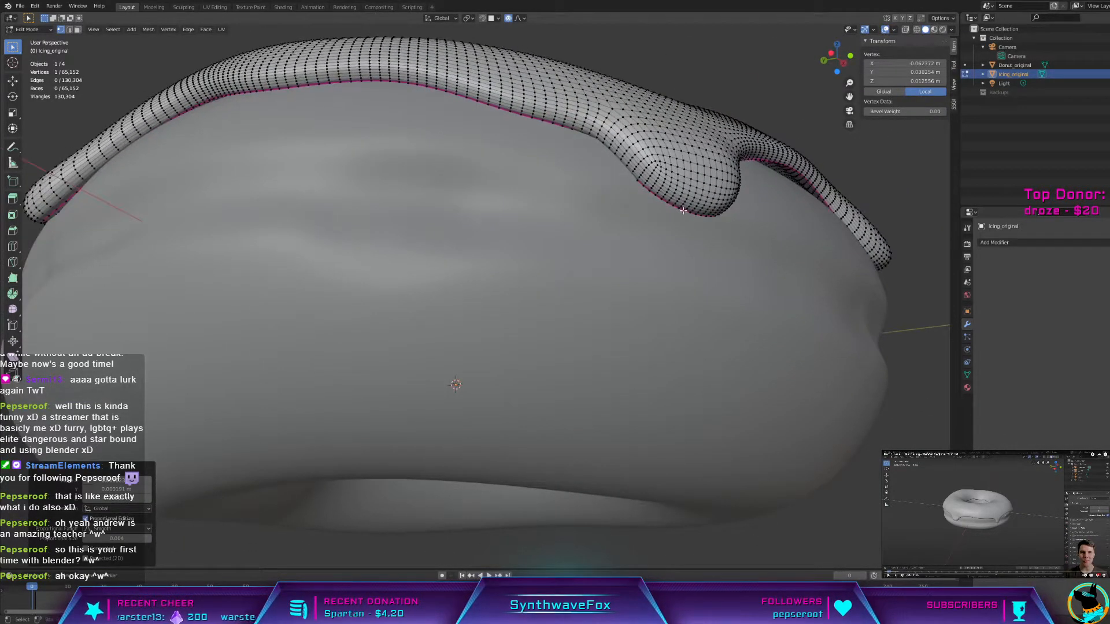
pyautogui.click(691, 212)
pyautogui.scroll(-4, 684, 211)
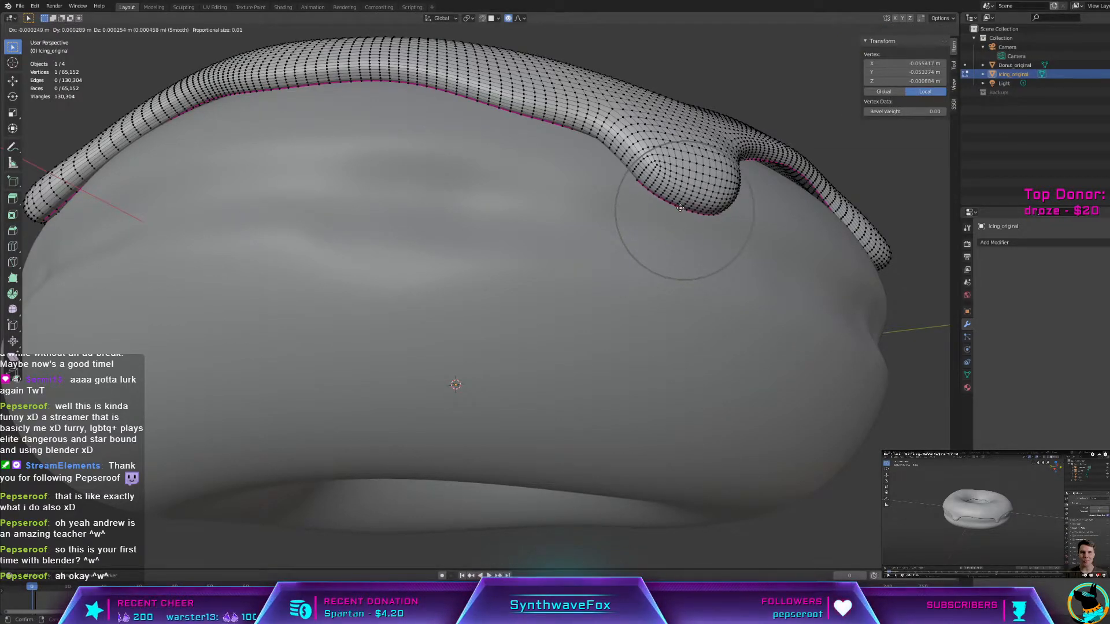
pyautogui.click(687, 214)
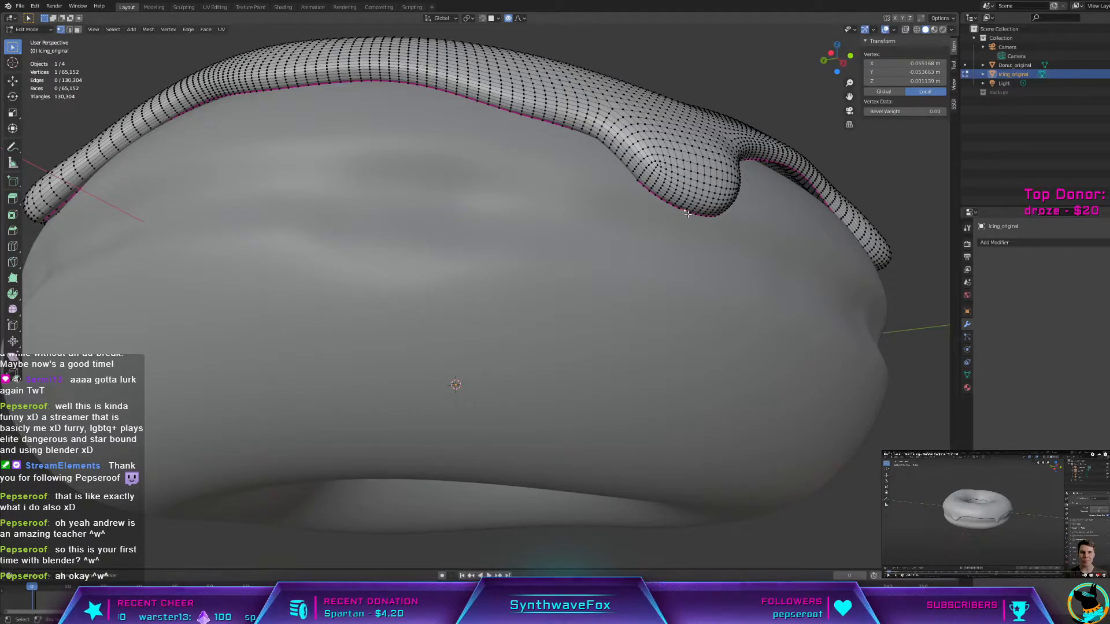
pyautogui.click(686, 216)
# Step: Return to Object Mode and examine how the icing's rim sits against the donut from its underside
pyautogui.press('Tab')
pyautogui.moveTo(685, 237); pyautogui.dragTo(436, 249, button='middle')
pyautogui.press('Tab')
pyautogui.press('Tab')
pyautogui.scroll(-4, 639, 218)
pyautogui.scroll(2, 436, 250)
pyautogui.click(436, 249)
pyautogui.moveTo(662, 276); pyautogui.dragTo(609, 296, button='middle')
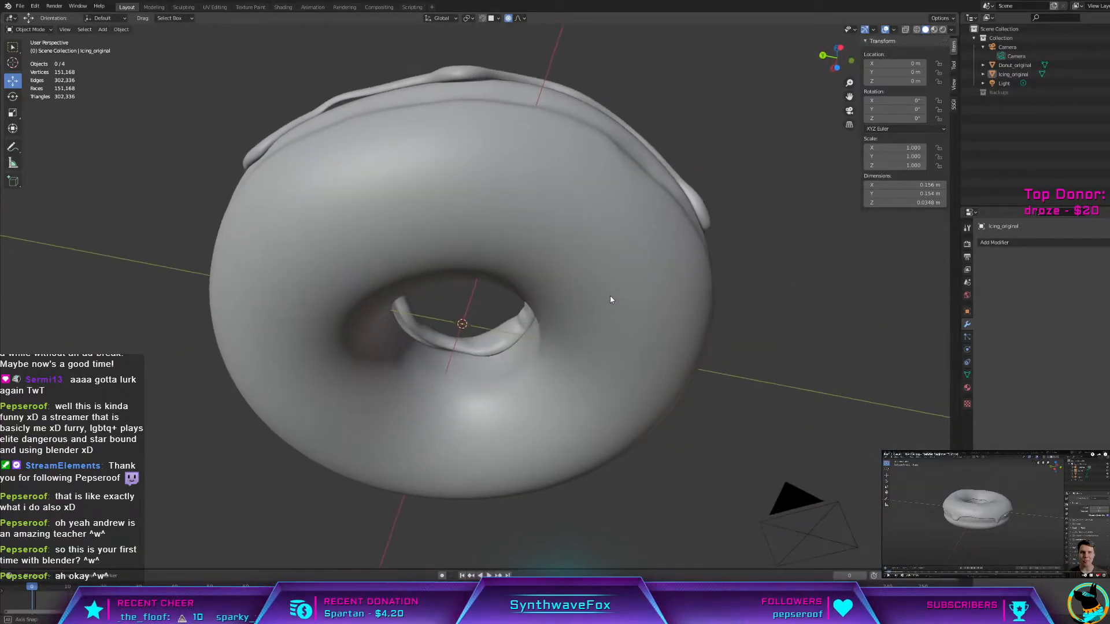
# Step: Reselect the icing in Edit Mode and pull the rim vertex at the gap under the drip onto the donut, using a reduced proportional editing radius
pyautogui.scroll(3, 505, 81)
pyautogui.keyDown('shift'); pyautogui.moveTo(505, 81); pyautogui.dragTo(507, 242, button='middle'); pyautogui.keyUp('shift')
pyautogui.click(507, 242)
pyautogui.press('Tab')
pyautogui.scroll(3, 468, 181)
pyautogui.scroll(-3, 469, 181)
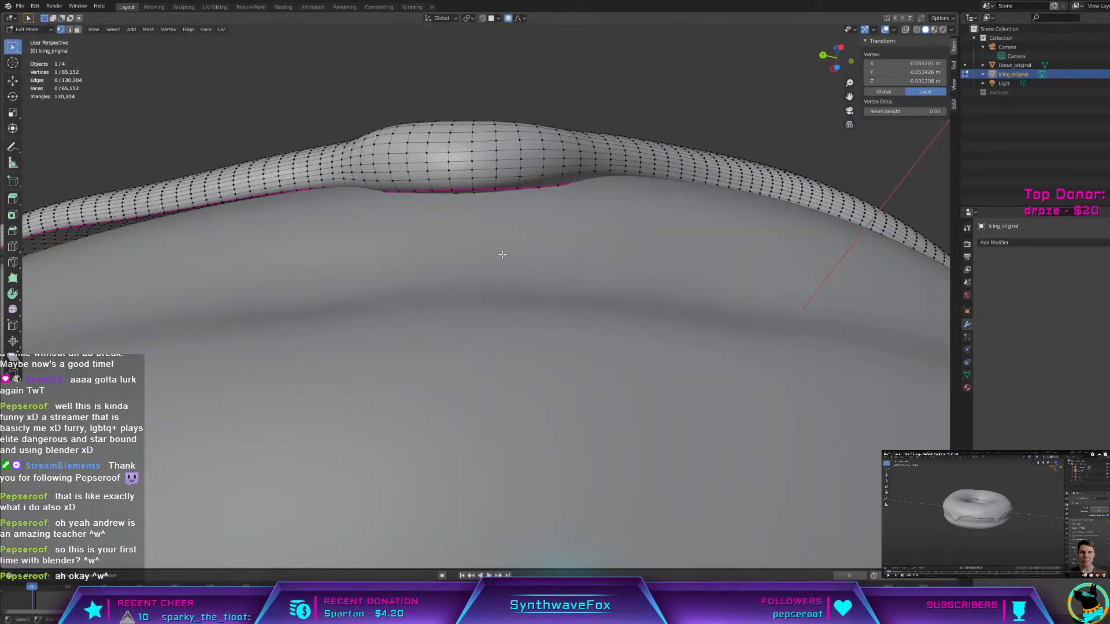
pyautogui.scroll(3, 468, 180)
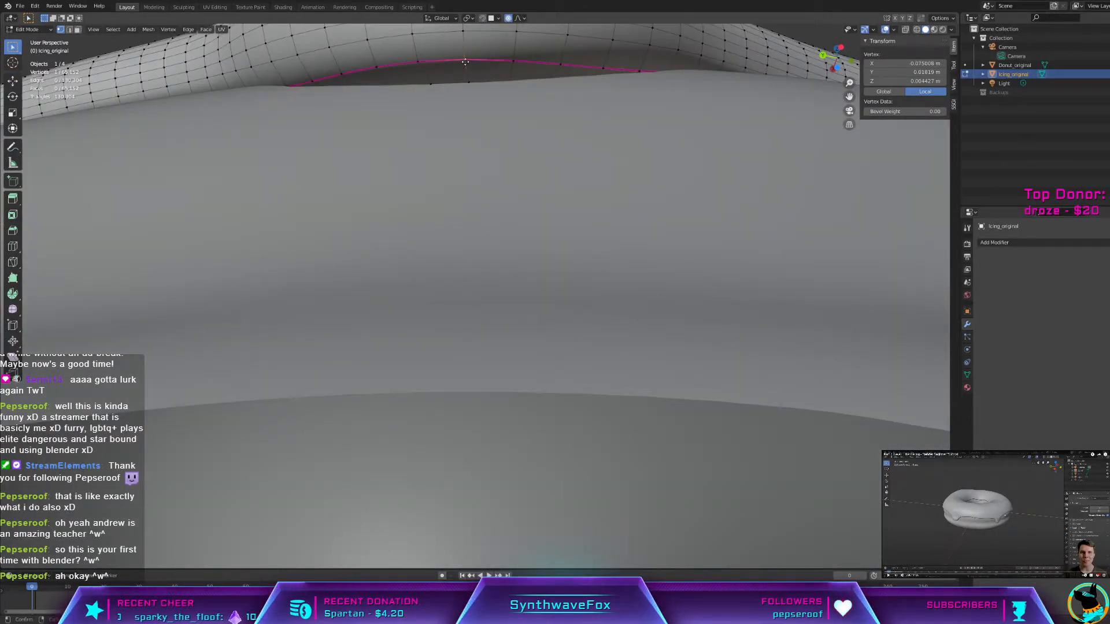
pyautogui.press('g')
pyautogui.scroll(5, 469, 78)
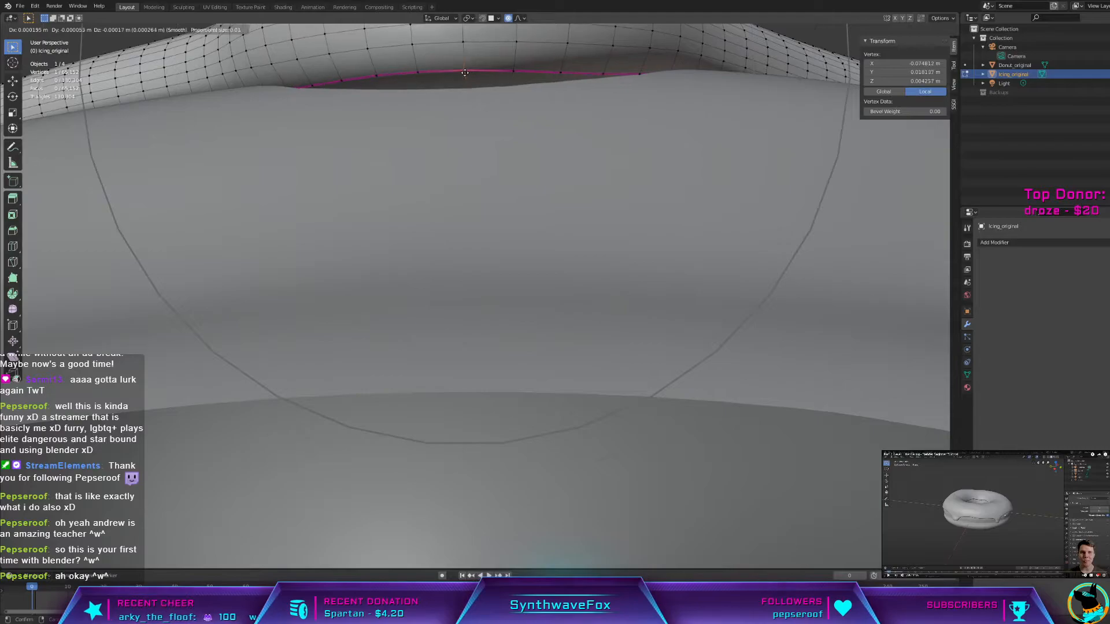
pyautogui.scroll(1, 474, 86)
pyautogui.scroll(-6, 473, 88)
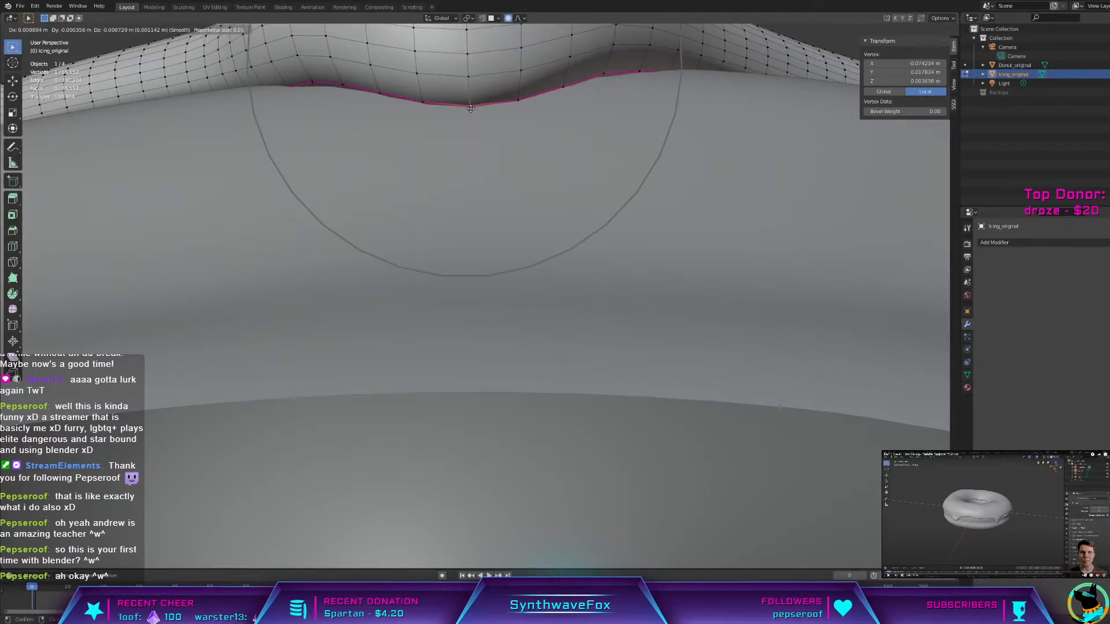
pyautogui.click(488, 109)
# Step: Adjust a rim vertex on the sloping side of that drip so its edge rests against the donut
pyautogui.scroll(-4, 489, 108)
pyautogui.moveTo(347, 310); pyautogui.dragTo(553, 290, button='middle')
pyautogui.click(542, 285)
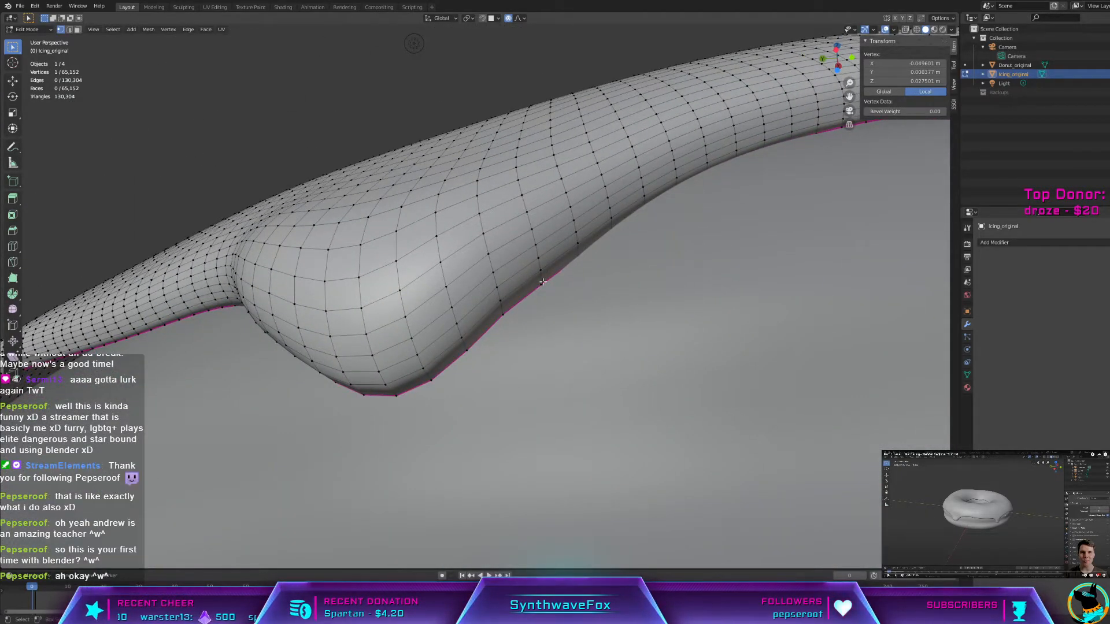
pyautogui.press('g')
pyautogui.scroll(-2, 546, 284)
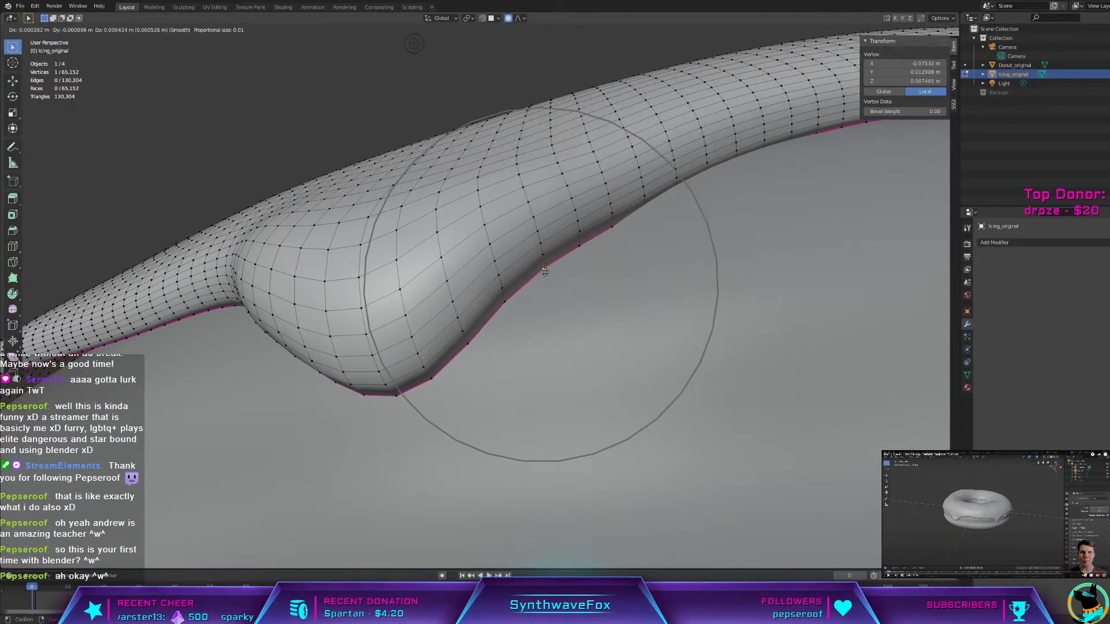
pyautogui.click(550, 284)
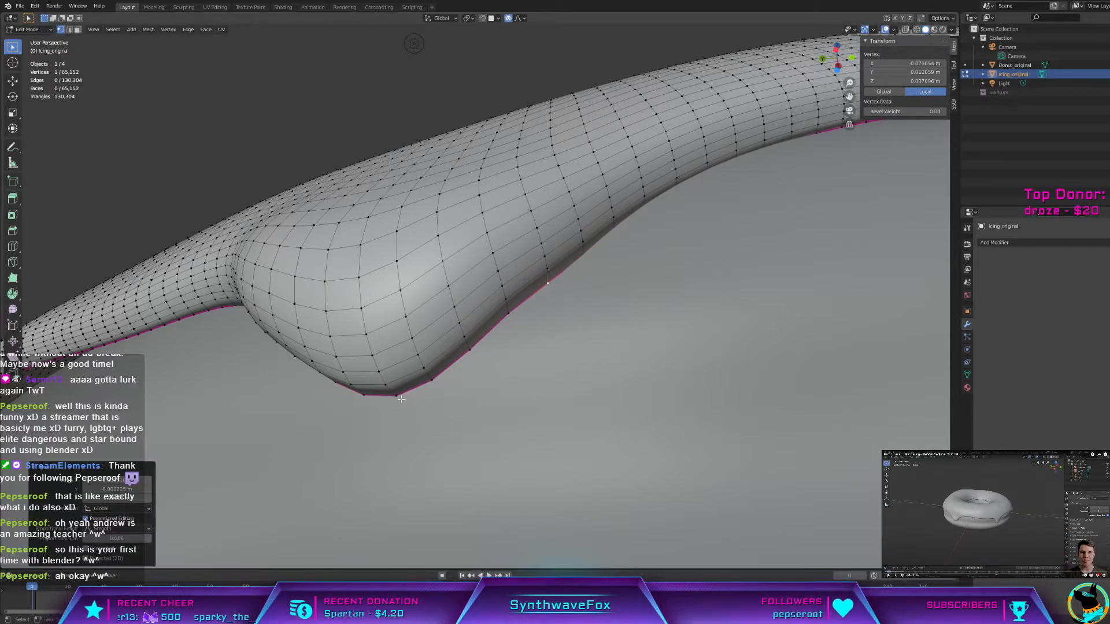
# Step: Check the drip in Object Mode, then nudge the rim vertex at its tip against the donut in Edit Mode
pyautogui.press('Tab')
pyautogui.click(316, 165)
pyautogui.scroll(-5, 314, 164)
pyautogui.moveTo(314, 165)
pyautogui.mouseDown(button='middle')
pyautogui.moveTo(268, 183)
pyautogui.moveTo(332, 174)
pyautogui.mouseUp(button='middle')
pyautogui.press('Tab')
pyautogui.click(501, 282)
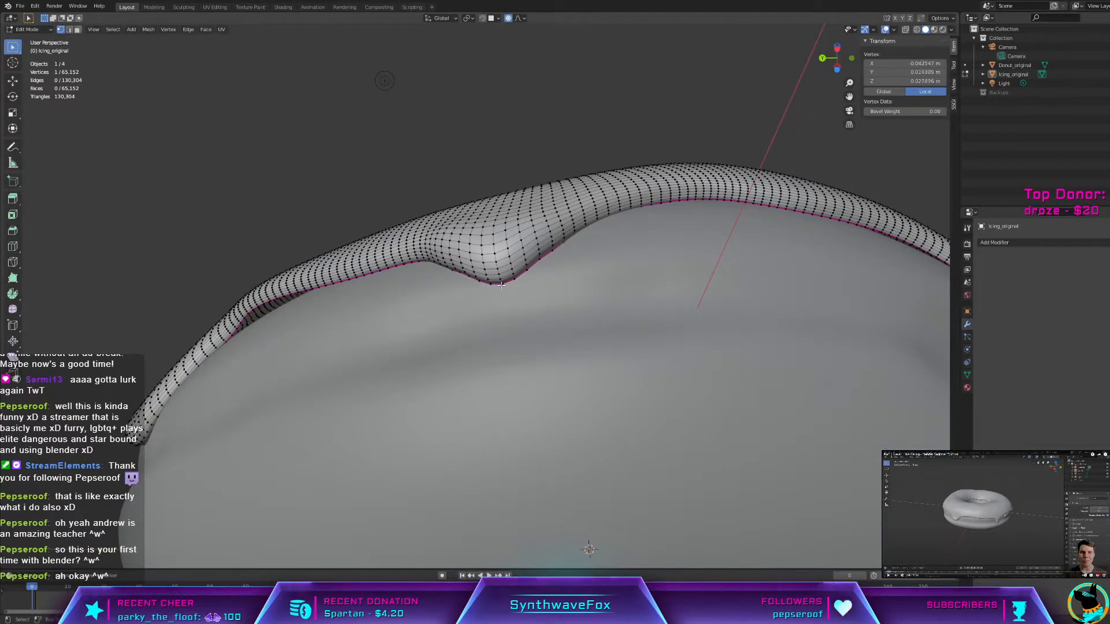
pyautogui.press('g')
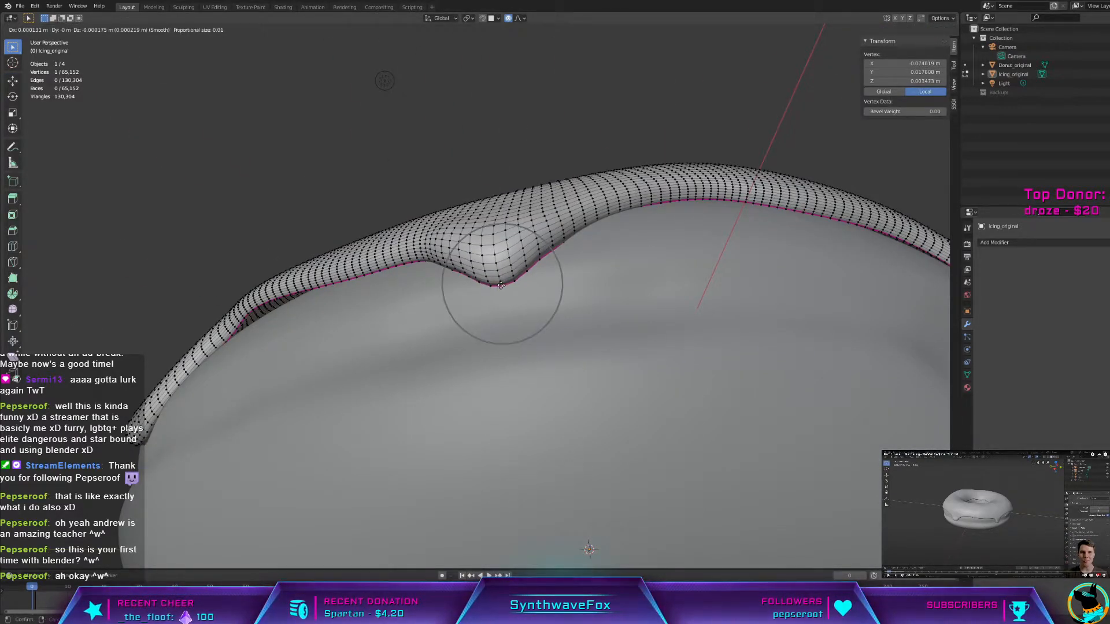
pyautogui.click(503, 286)
# Step: Move a rim vertex in the lifted stretch beyond the drip down to the donut, with a widened proportional editing radius
pyautogui.moveTo(503, 286); pyautogui.dragTo(549, 246, button='middle')
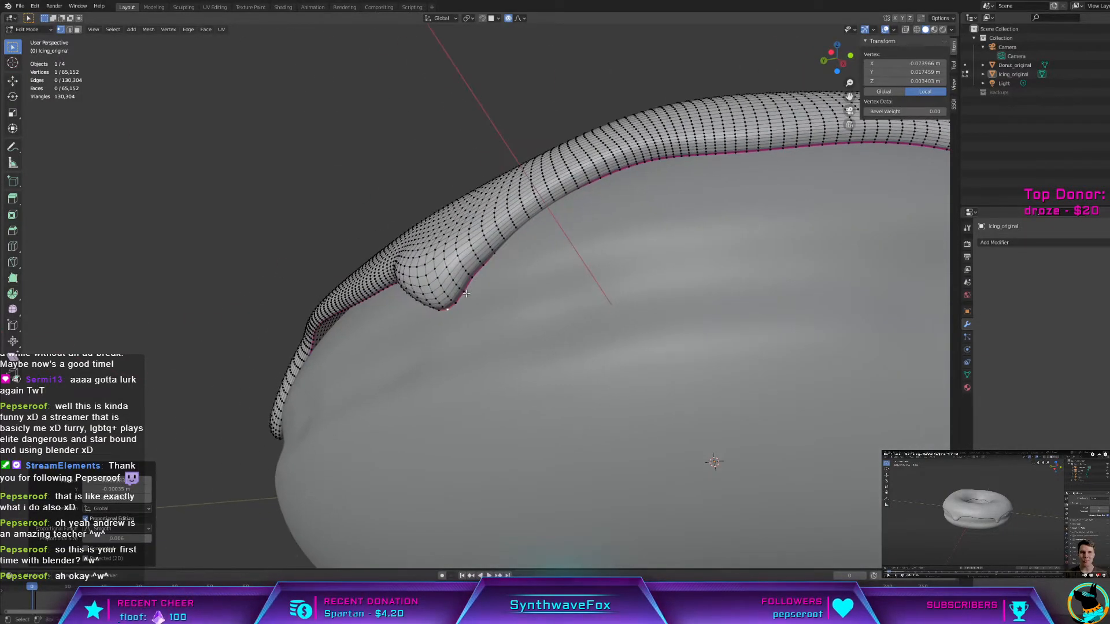
pyautogui.scroll(1, 381, 340)
pyautogui.keyDown('shift'); pyautogui.moveTo(382, 339); pyautogui.dragTo(486, 335, button='middle'); pyautogui.keyUp('shift')
pyautogui.scroll(2, 417, 355)
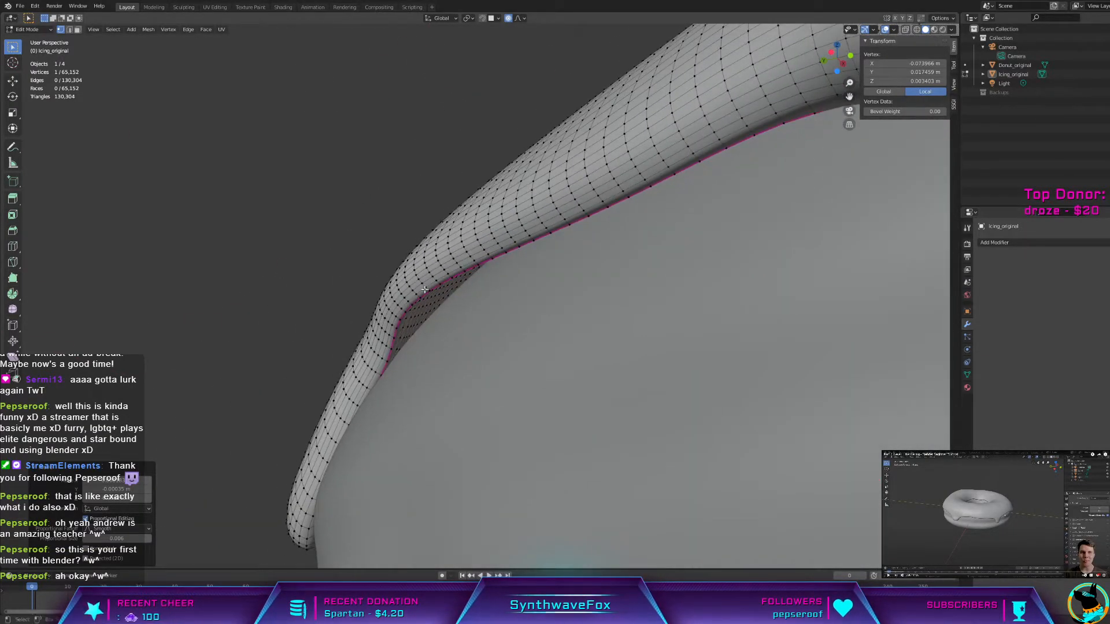
pyautogui.moveTo(407, 313); pyautogui.dragTo(461, 322, button='middle')
pyautogui.click(370, 302)
pyautogui.press('g')
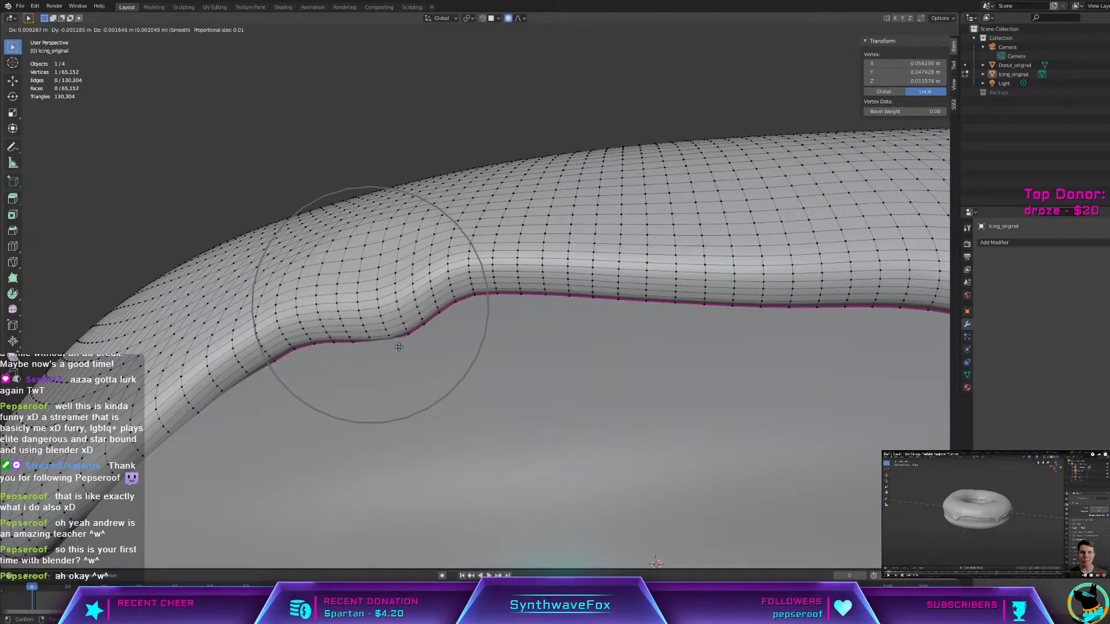
pyautogui.scroll(-6, 396, 334)
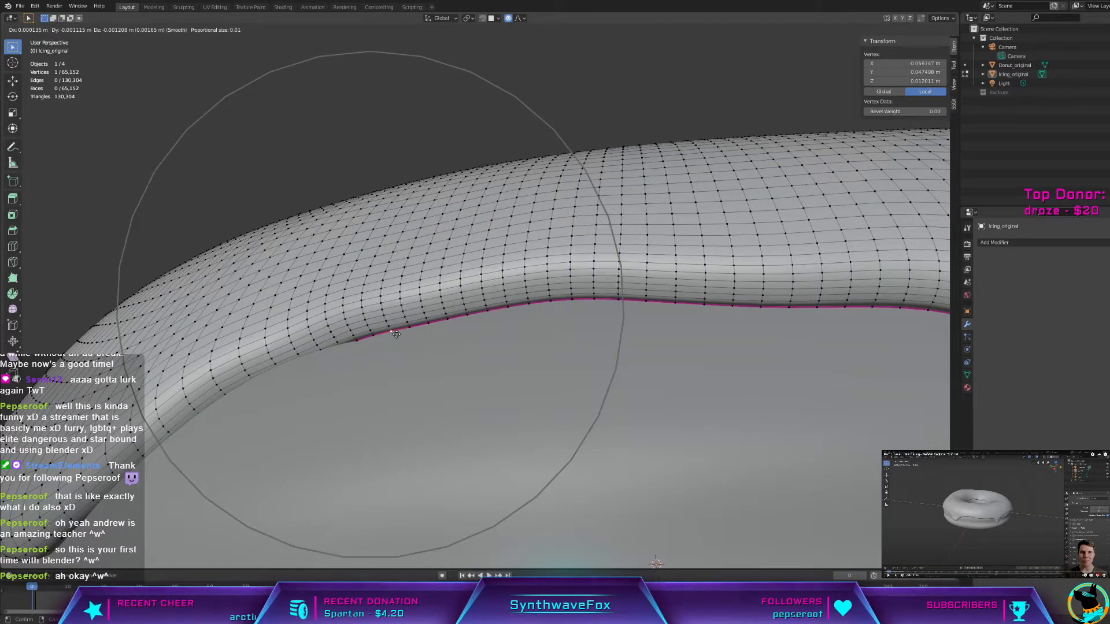
pyautogui.click(396, 334)
# Step: Close the remaining gap along that stretch by moving another rim vertex onto the donut, and return to Object Mode
pyautogui.press('Tab')
pyautogui.moveTo(561, 338); pyautogui.dragTo(533, 317, button='middle')
pyautogui.press('Tab')
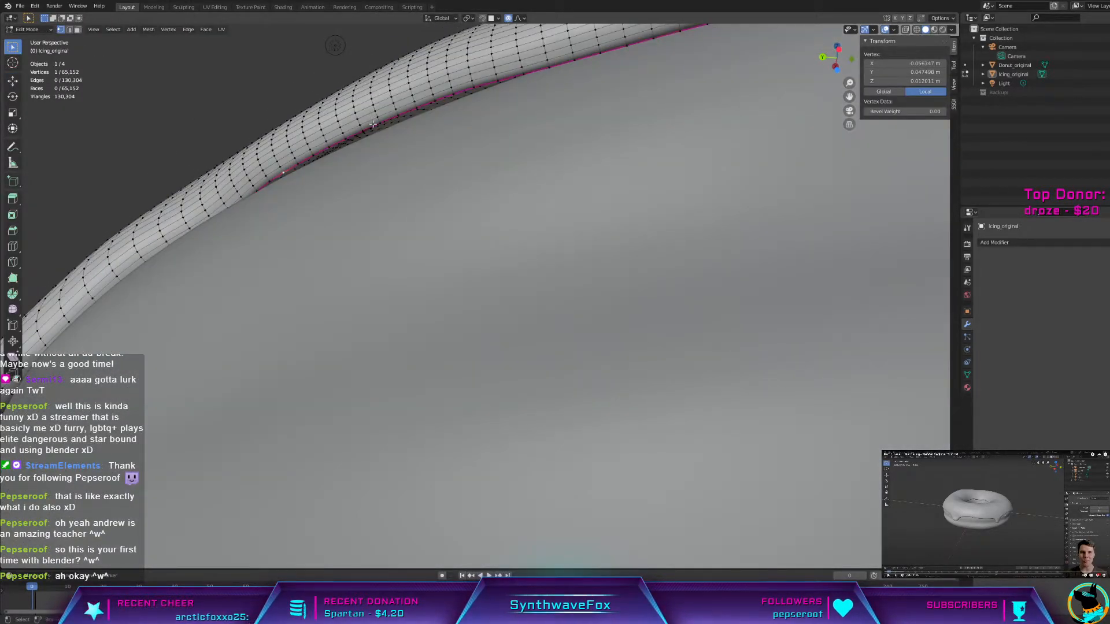
pyautogui.press('g')
pyautogui.scroll(-3, 379, 124)
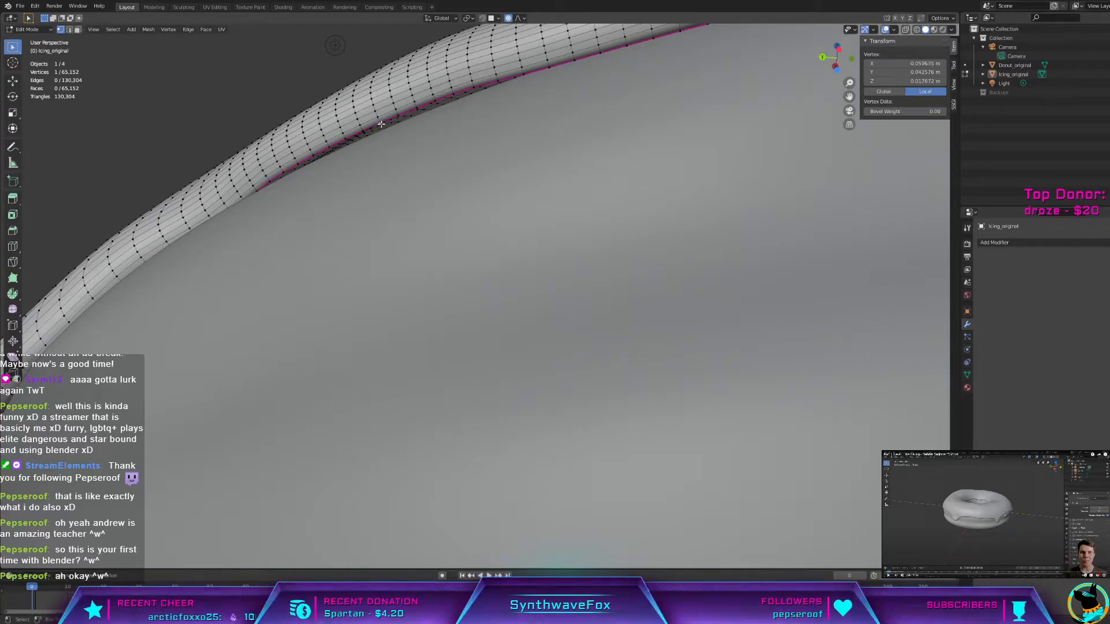
pyautogui.scroll(4, 380, 127)
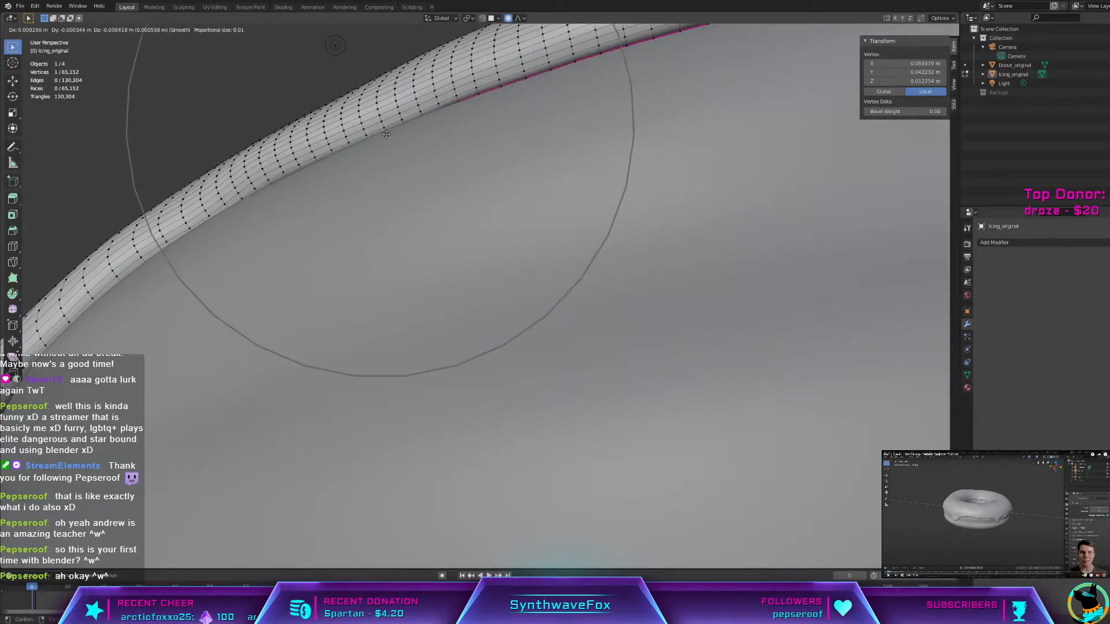
pyautogui.scroll(6, 378, 133)
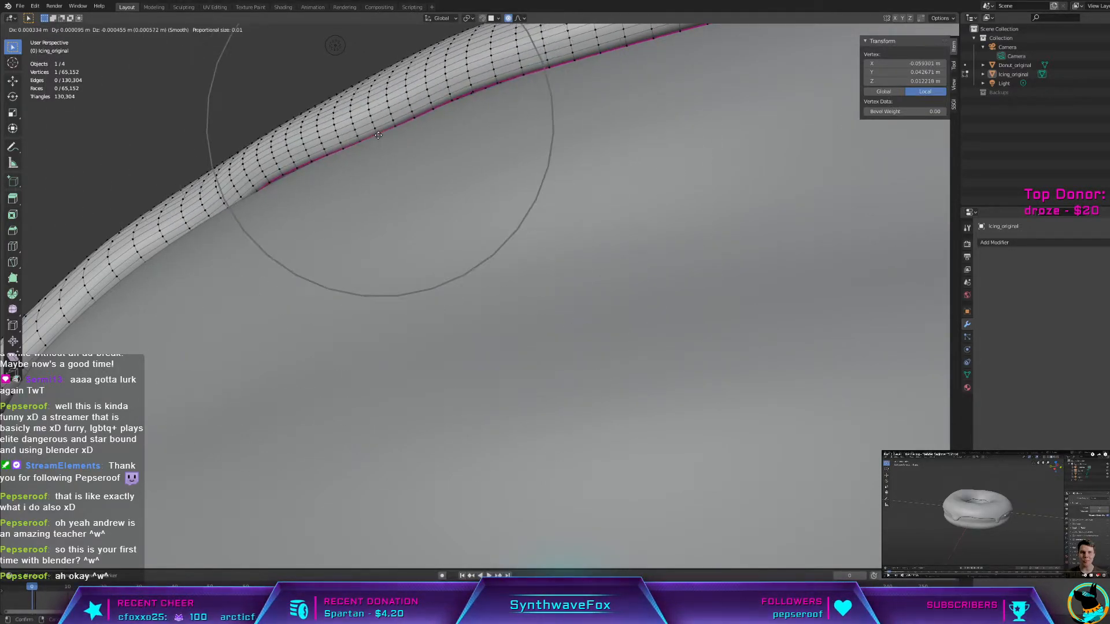
pyautogui.scroll(-2, 378, 134)
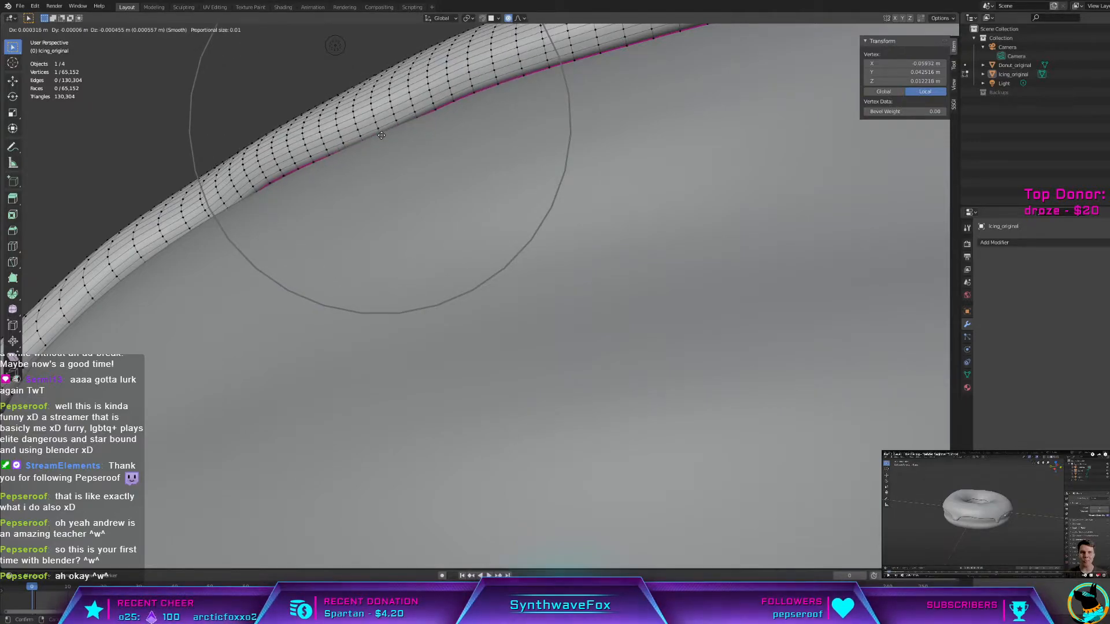
pyautogui.click(376, 134)
pyautogui.press('Tab')
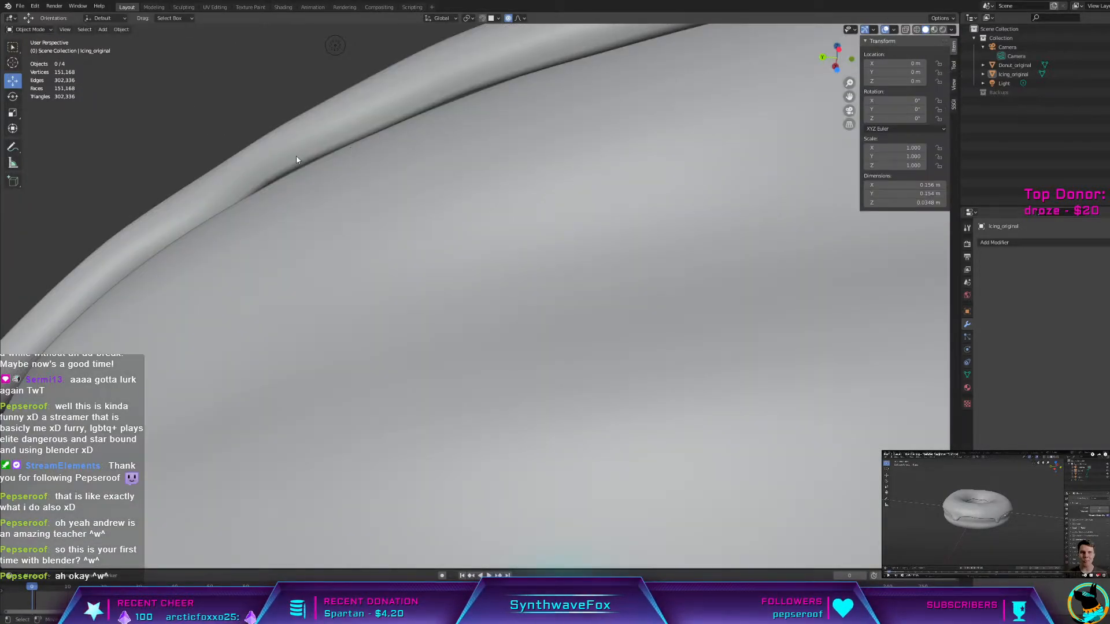
# Step: Nudge the rim vertex near the end of that stretch against the donut and check the rim in Object Mode before resuming Edit Mode
pyautogui.press('Tab')
pyautogui.press('g')
pyautogui.scroll(8, 295, 169)
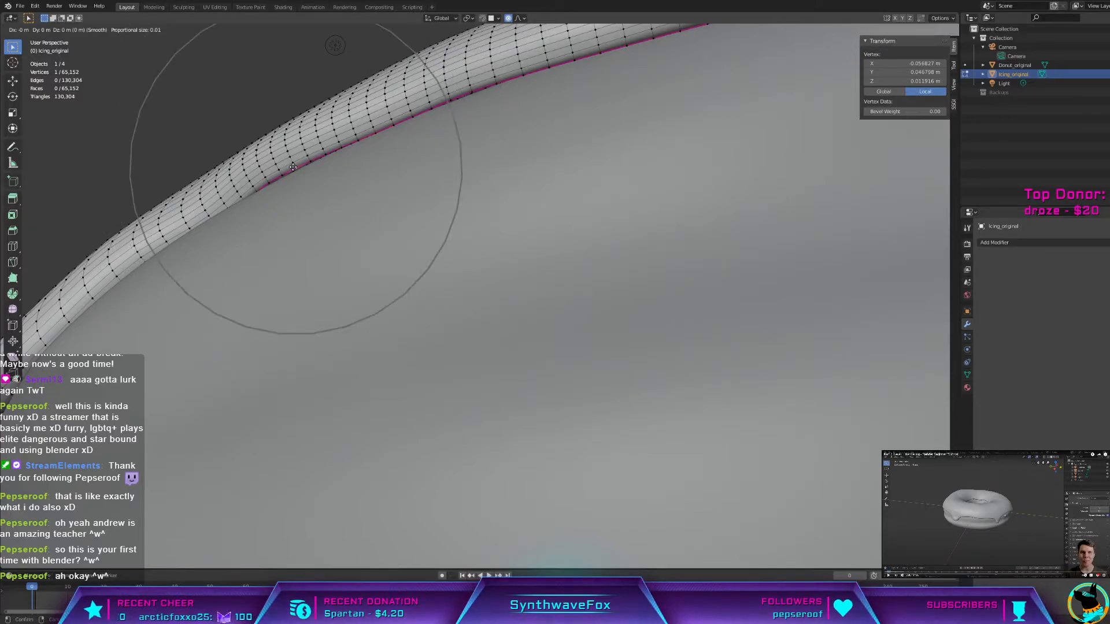
pyautogui.click(297, 167)
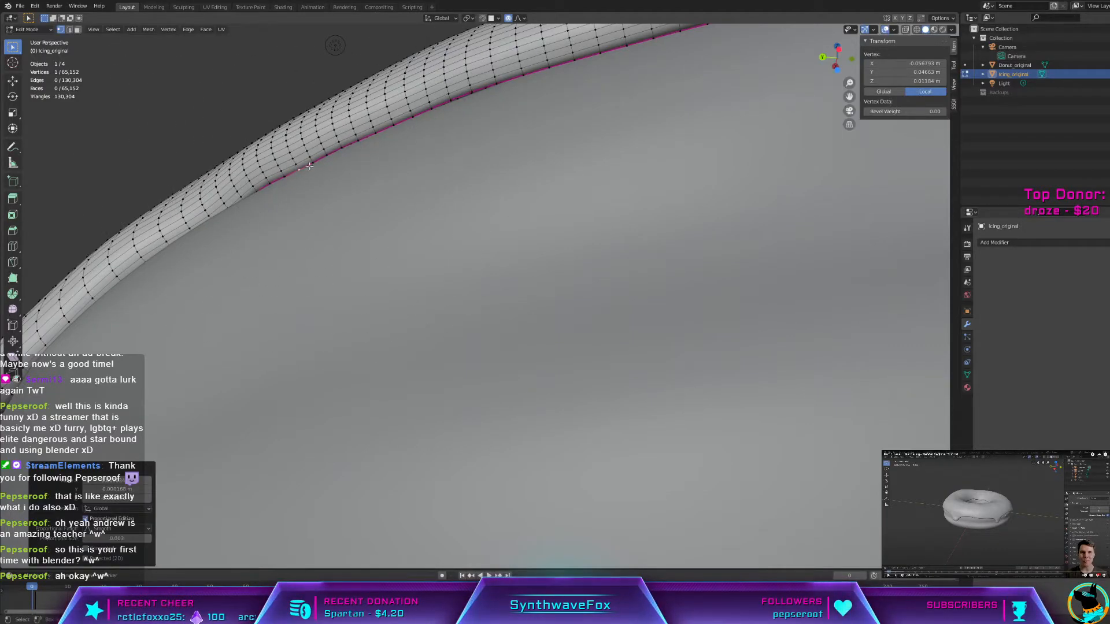
pyautogui.press('Tab')
pyautogui.scroll(-4, 451, 162)
pyautogui.moveTo(451, 162); pyautogui.dragTo(417, 173, button='middle')
pyautogui.scroll(2, 416, 174)
pyautogui.press('Tab')
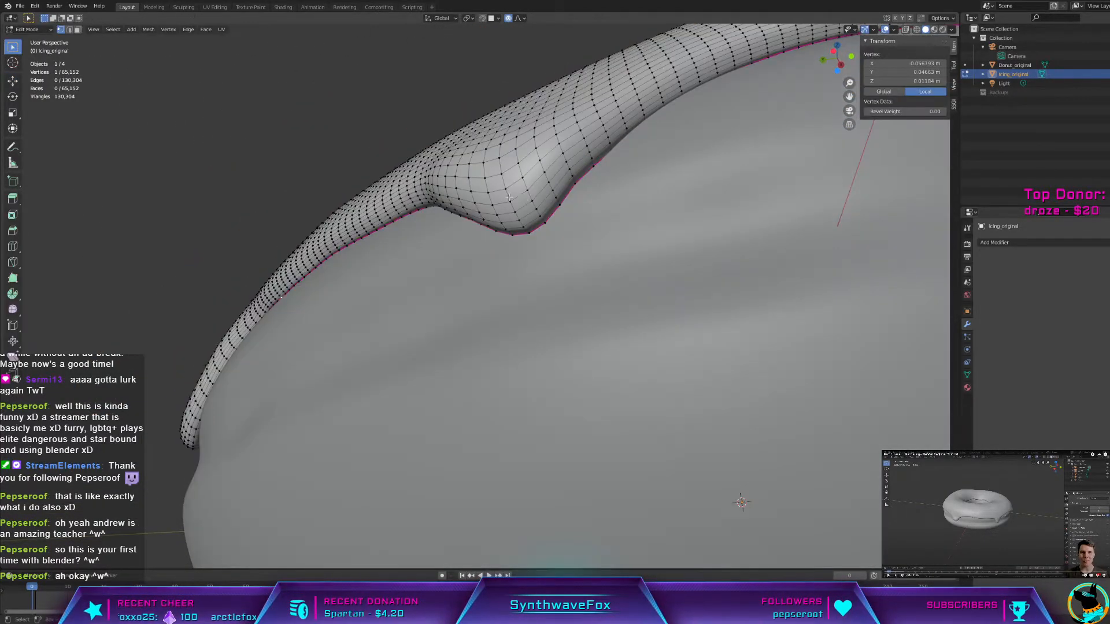
# Step: Move an inner-rim vertex of the icing drip against the donut, using a larger proportional editing radius
pyautogui.moveTo(603, 149); pyautogui.dragTo(497, 188, button='middle')
pyautogui.keyDown('shift'); pyautogui.moveTo(266, 230); pyautogui.dragTo(300, 318, button='middle'); pyautogui.keyUp('shift')
pyautogui.scroll(-4, 404, 195)
pyautogui.scroll(4, 467, 194)
pyautogui.press('g')
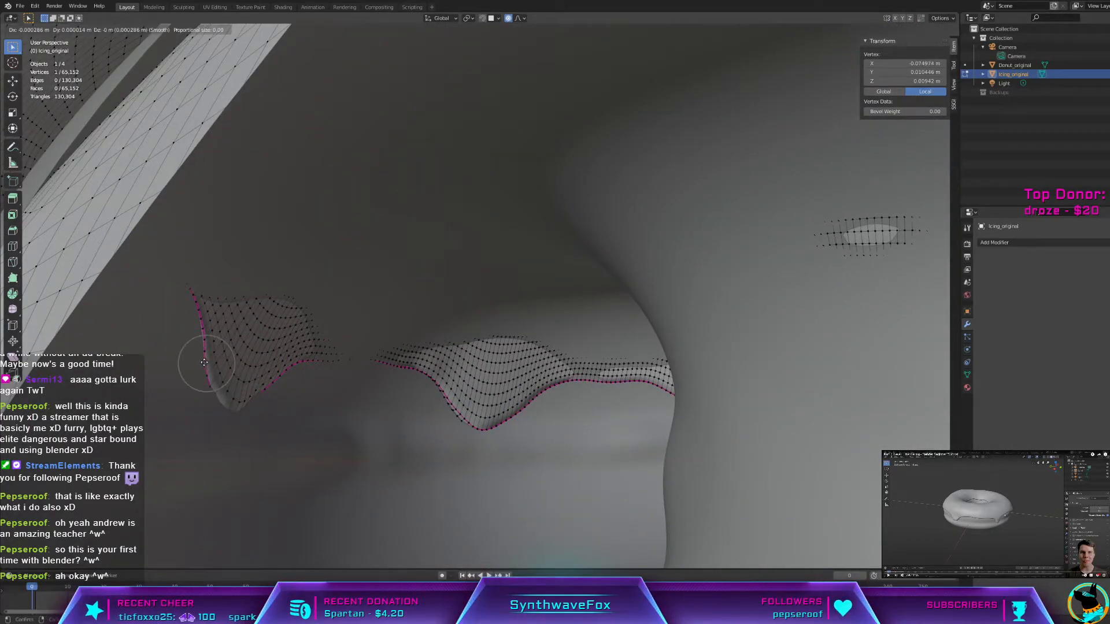
pyautogui.scroll(-5, 197, 361)
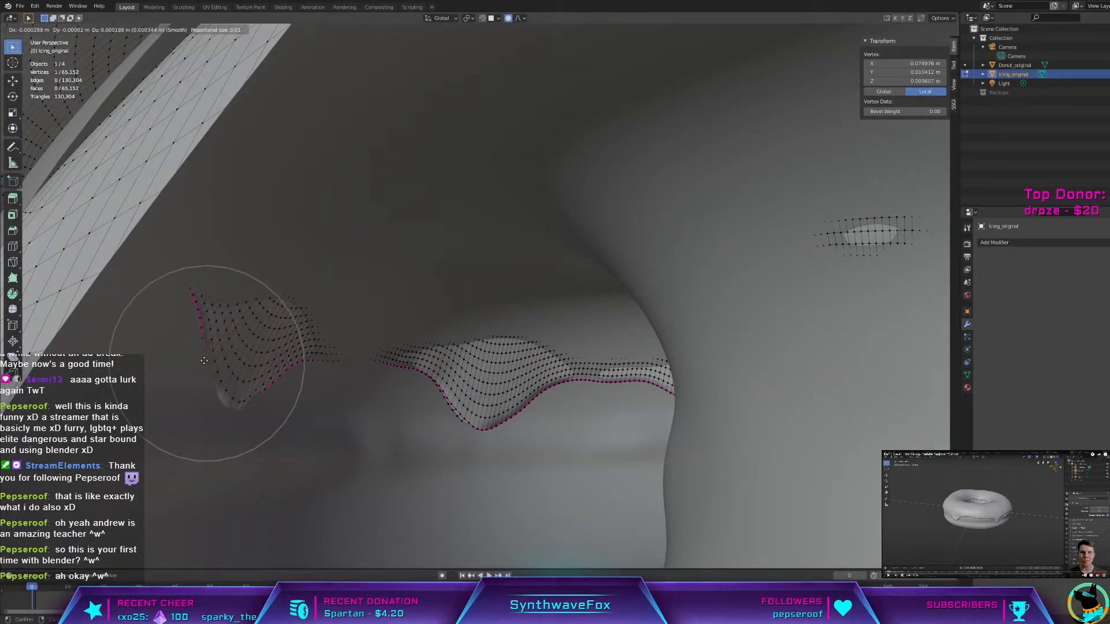
pyautogui.click(205, 360)
pyautogui.moveTo(205, 360); pyautogui.dragTo(486, 287, button='middle')
pyautogui.press('Tab')
pyautogui.press('Tab')
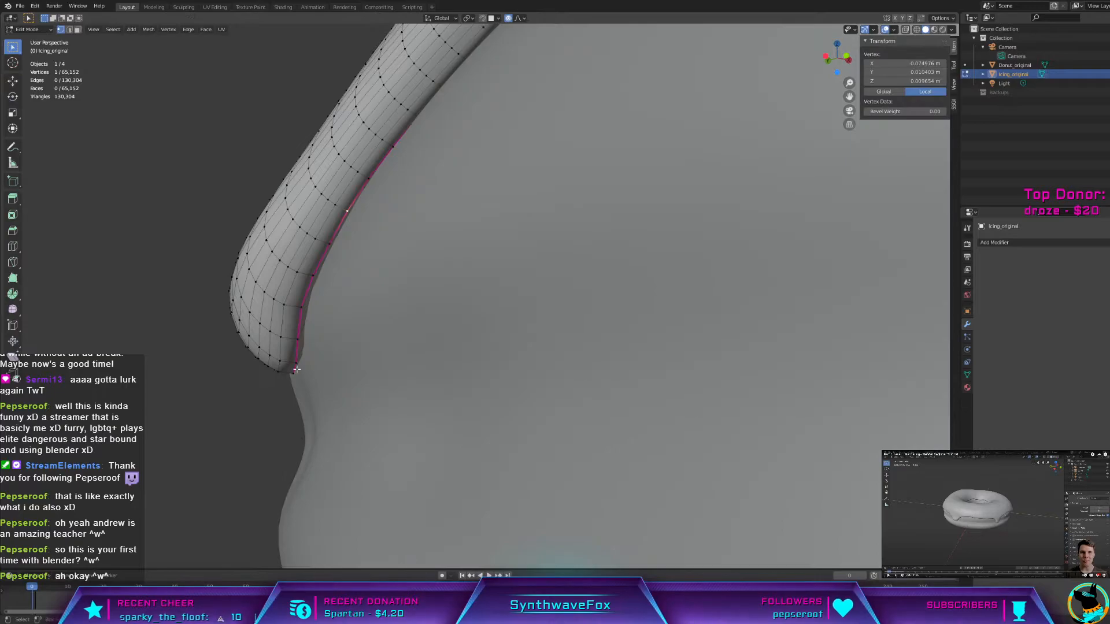
# Step: Pull the vertex at the drip's bottom tip inward against the donut, using a smaller proportional editing radius
pyautogui.press('g')
pyautogui.scroll(-2, 302, 363)
pyautogui.scroll(15, 303, 363)
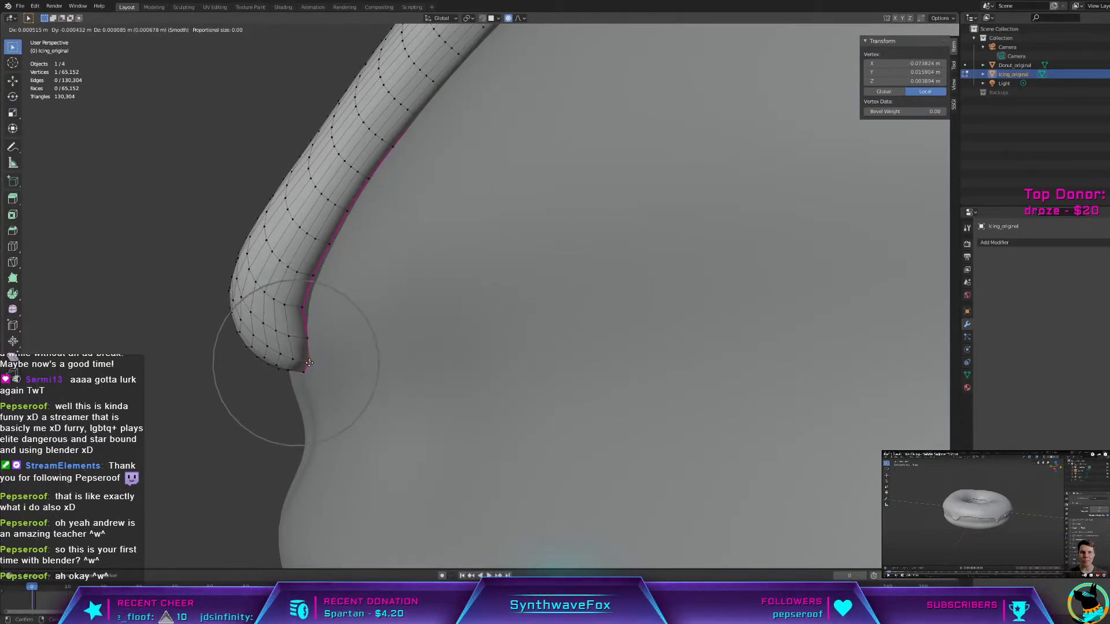
pyautogui.click(310, 363)
pyautogui.press('Tab')
pyautogui.press('Tab')
# Step: Shift the inner-rim vertex just above the drip's tip toward the donut and return to Object Mode
pyautogui.click(304, 307)
pyautogui.press('g')
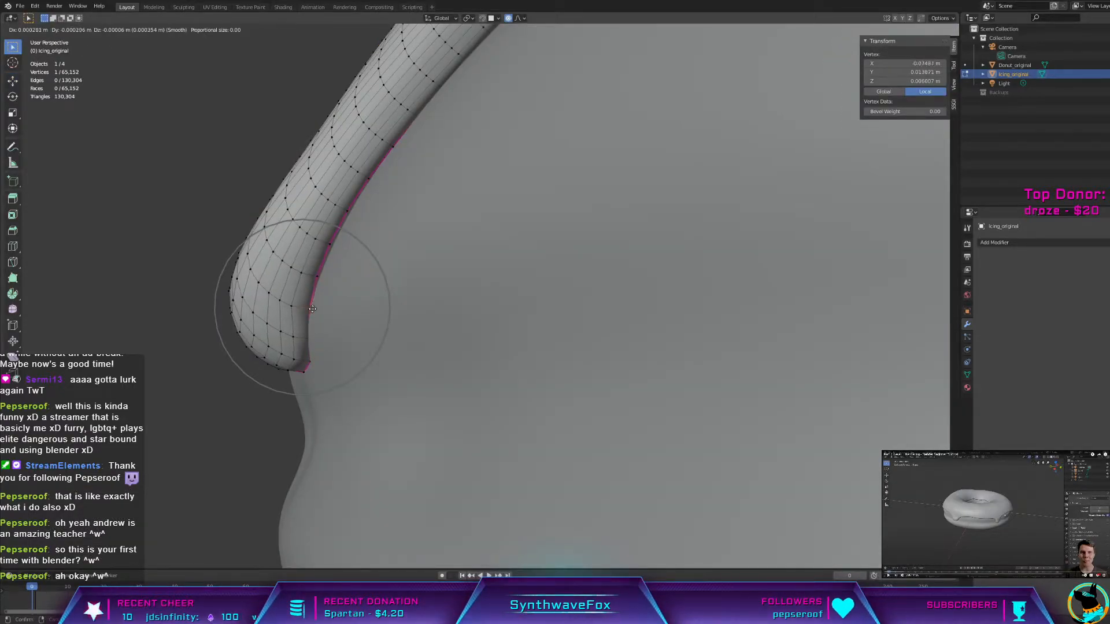
pyautogui.click(312, 308)
pyautogui.press('Tab')
pyautogui.moveTo(314, 309); pyautogui.dragTo(367, 294, button='middle')
pyautogui.scroll(-4, 366, 293)
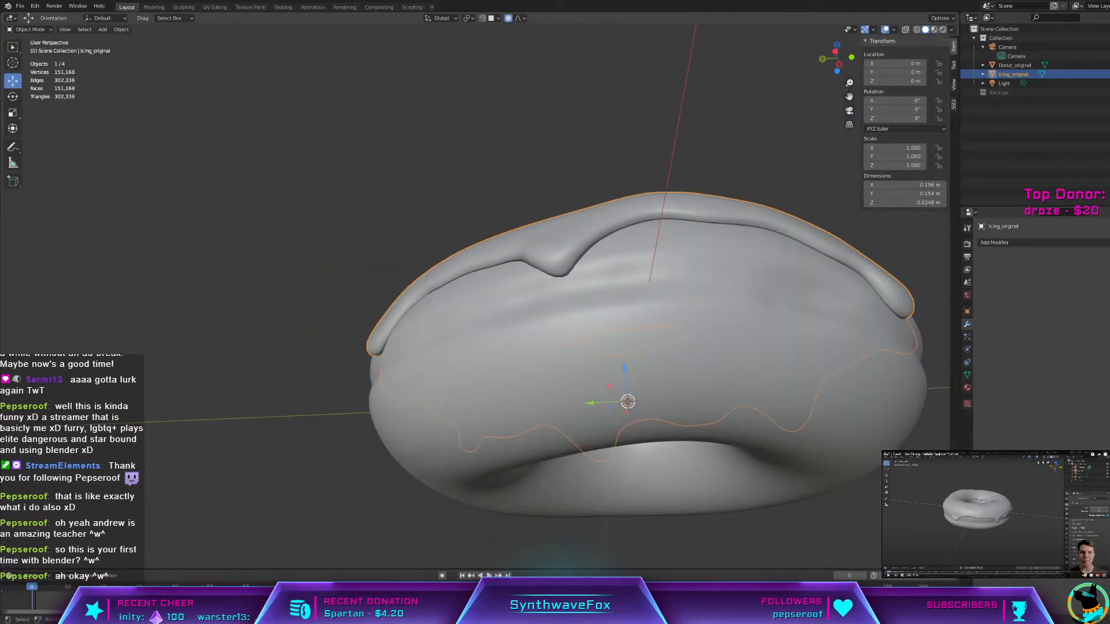
pyautogui.scroll(-2, 452, 205)
pyautogui.moveTo(546, 226); pyautogui.dragTo(470, 329, button='middle')
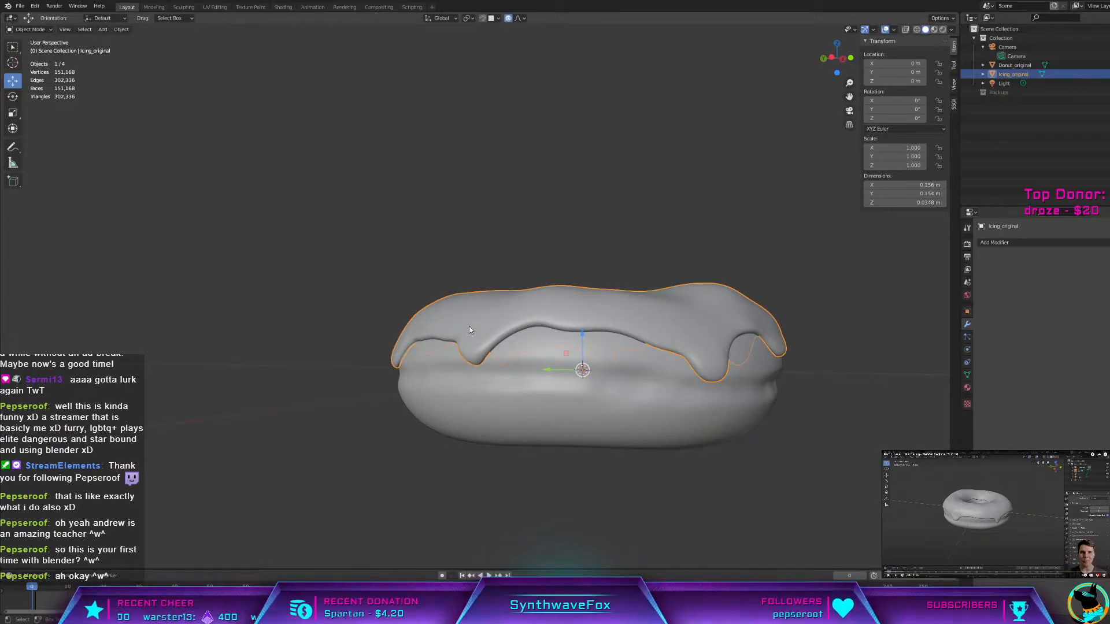
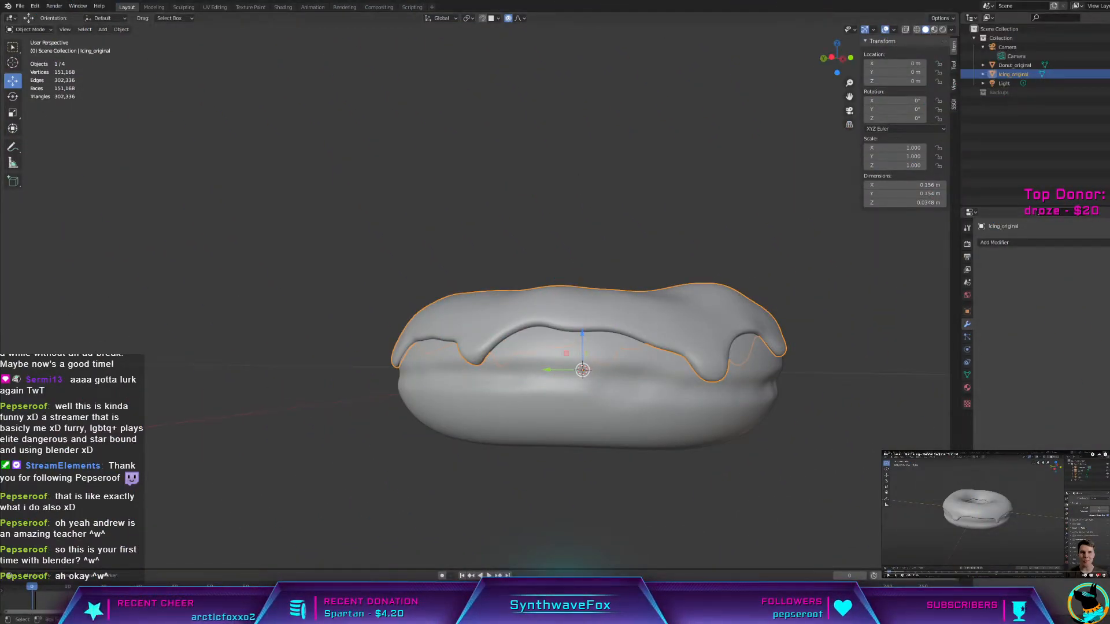
# Step: Examine the icing's rim and drips around the donut for places where they stand off the surface
pyautogui.moveTo(607, 332); pyautogui.dragTo(610, 364, button='middle')
pyautogui.scroll(3, 602, 338)
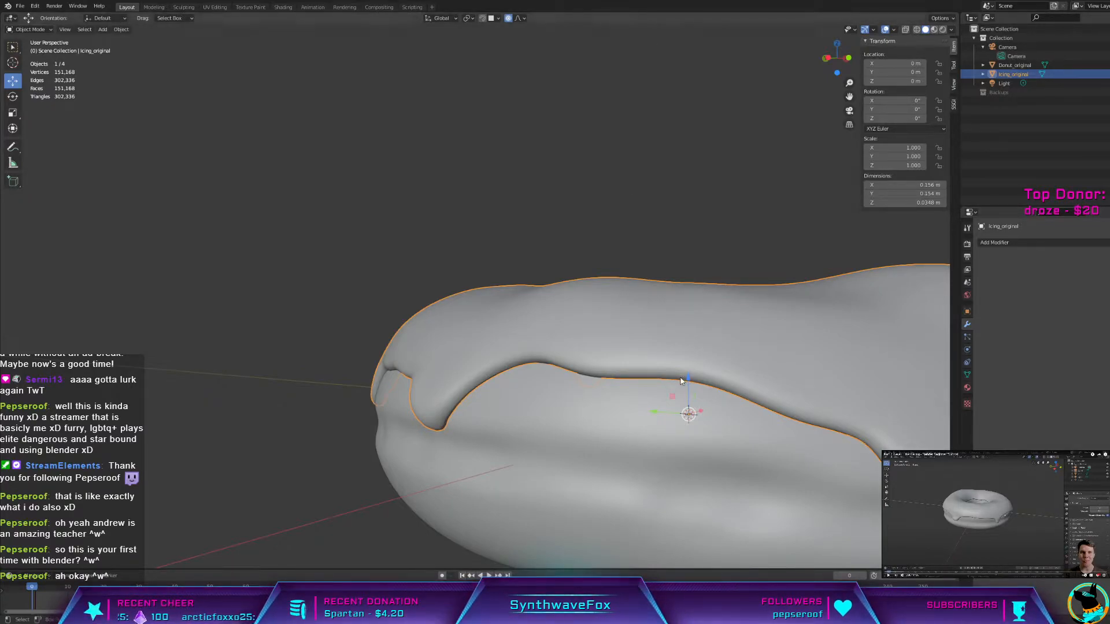
pyautogui.scroll(-3, 680, 381)
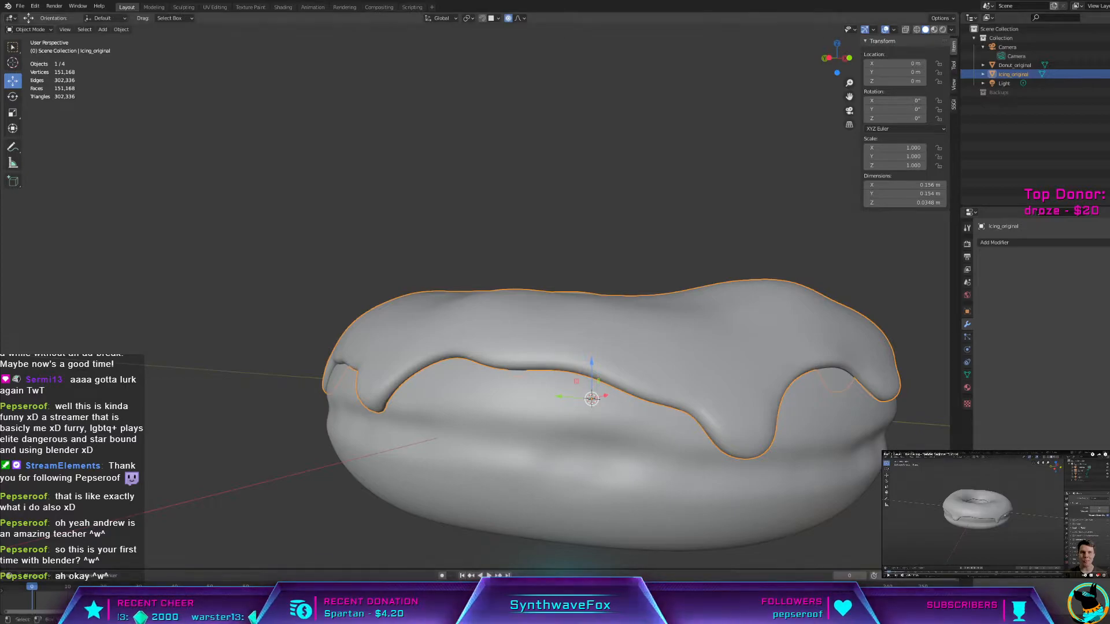
pyautogui.moveTo(370, 520); pyautogui.dragTo(696, 505, button='middle')
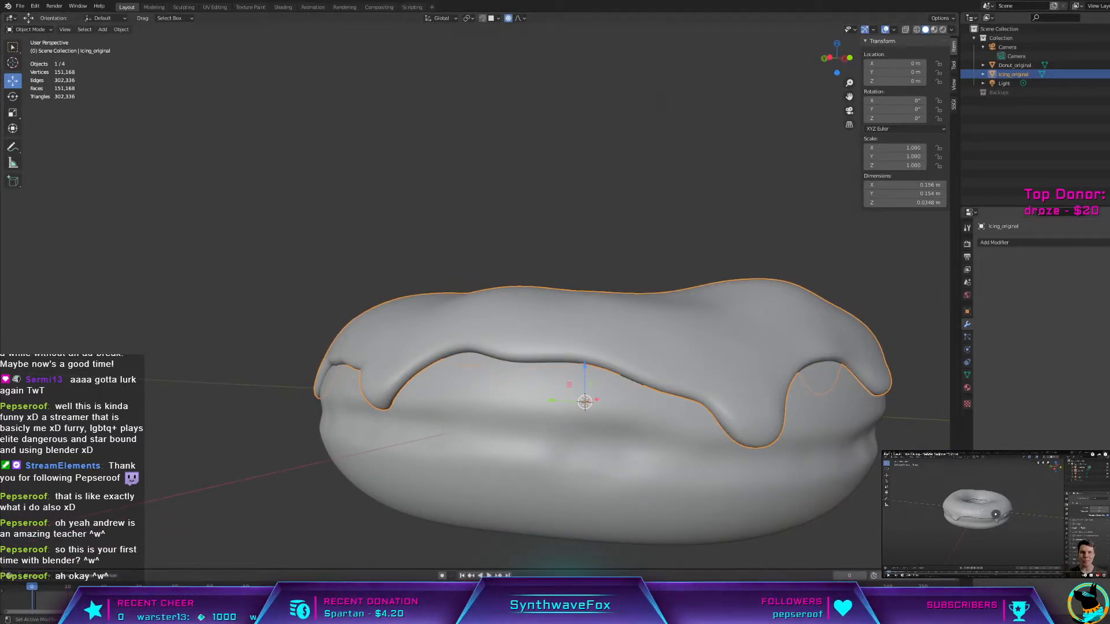
pyautogui.moveTo(578, 292); pyautogui.dragTo(598, 315, button='middle')
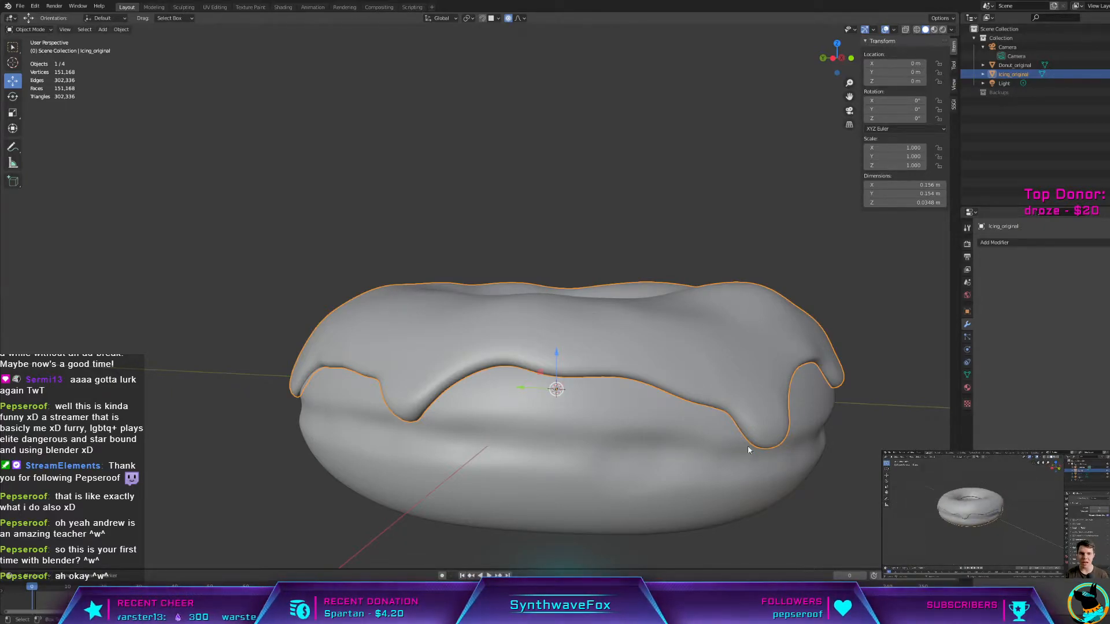
pyautogui.moveTo(688, 352); pyautogui.dragTo(585, 374, button='middle')
pyautogui.scroll(-4, 636, 393)
pyautogui.moveTo(676, 405); pyautogui.dragTo(617, 407, button='middle')
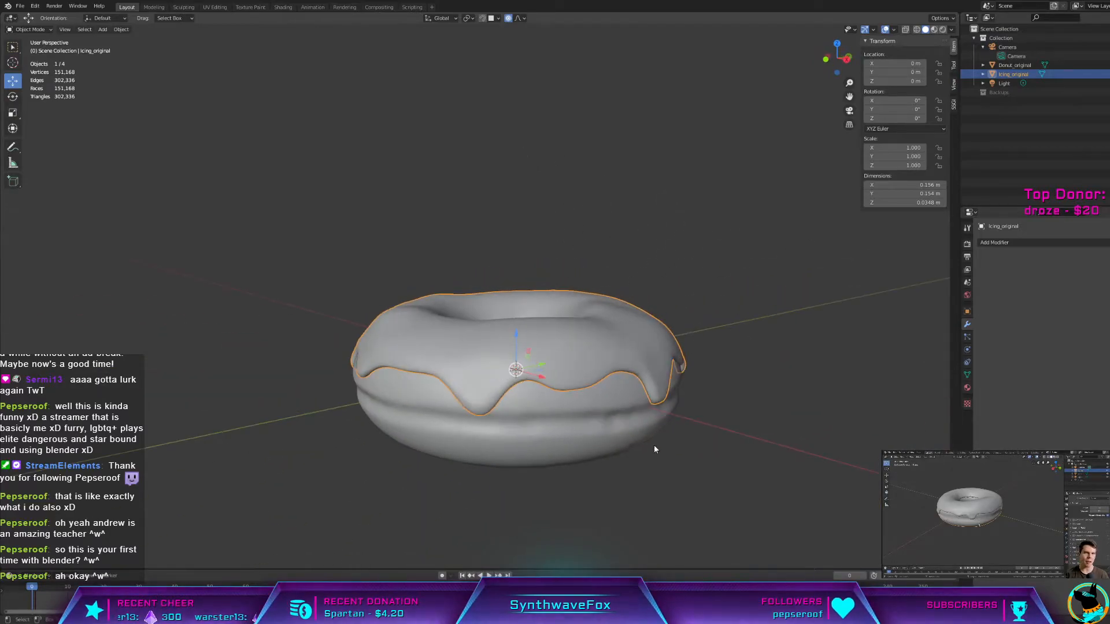
pyautogui.scroll(2, 604, 427)
pyautogui.keyDown('shift'); pyautogui.moveTo(656, 446); pyautogui.dragTo(596, 405, button='middle'); pyautogui.keyUp('shift')
pyautogui.scroll(5, 636, 404)
pyautogui.scroll(4, 636, 403)
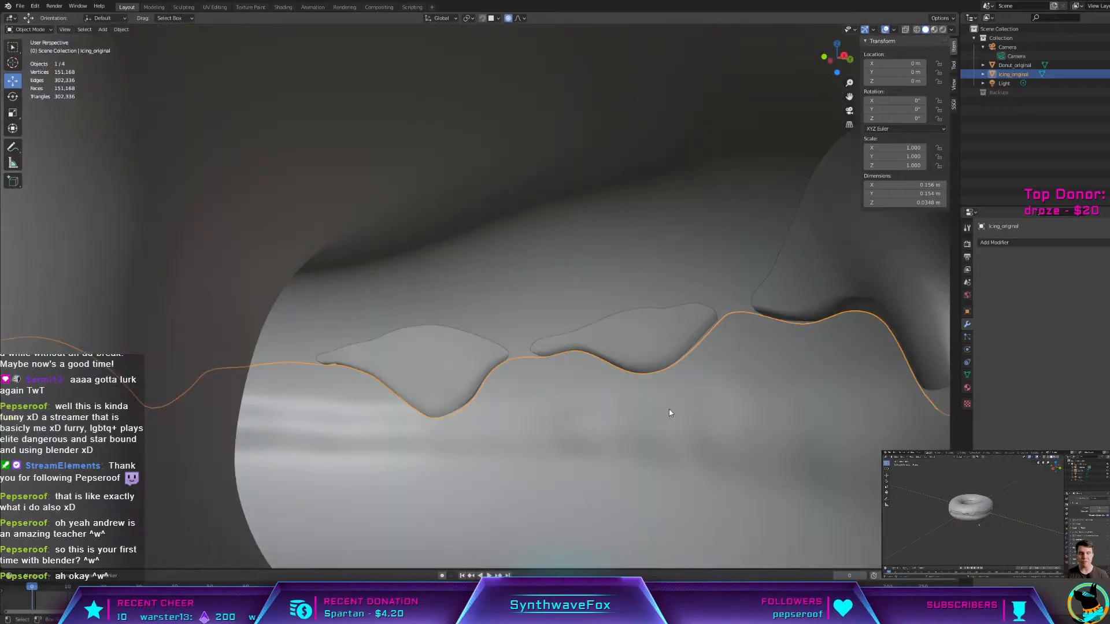
# Step: Move the rim vertex near the tip of the protruding outer drip inward onto the donut with proportional editing
pyautogui.scroll(-1, 668, 409)
pyautogui.keyDown('shift'); pyautogui.moveTo(668, 409); pyautogui.dragTo(546, 362, button='middle'); pyautogui.keyUp('shift')
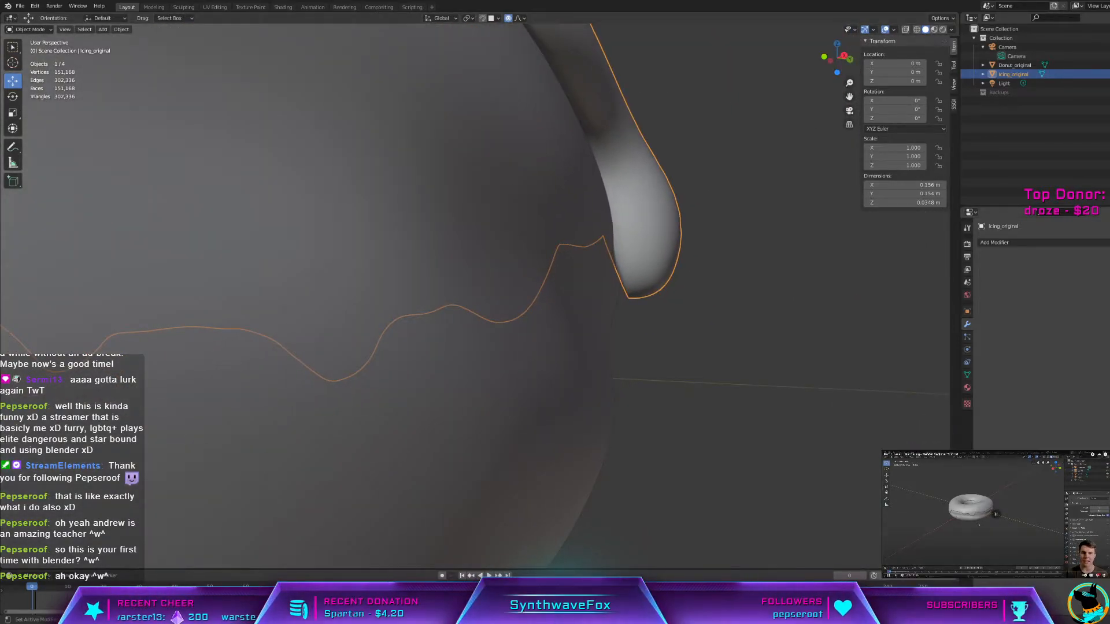
pyautogui.scroll(1, 636, 365)
pyautogui.moveTo(705, 369); pyautogui.dragTo(710, 339, button='middle')
pyautogui.press('Tab')
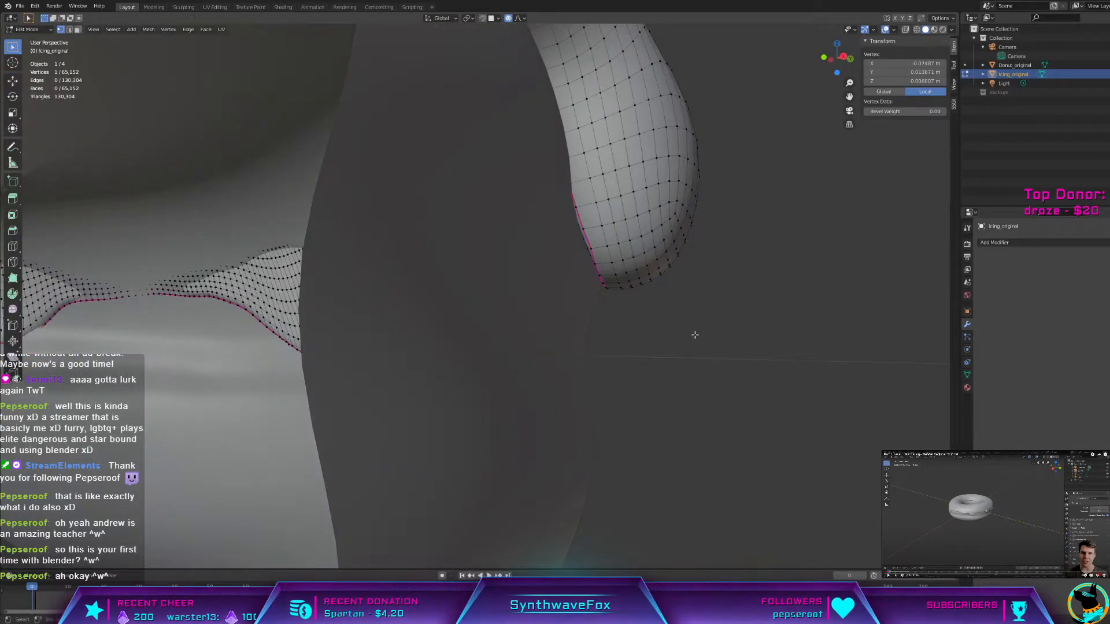
pyautogui.scroll(-2, 674, 310)
pyautogui.moveTo(586, 294); pyautogui.dragTo(616, 297, button='middle')
pyautogui.click(551, 124)
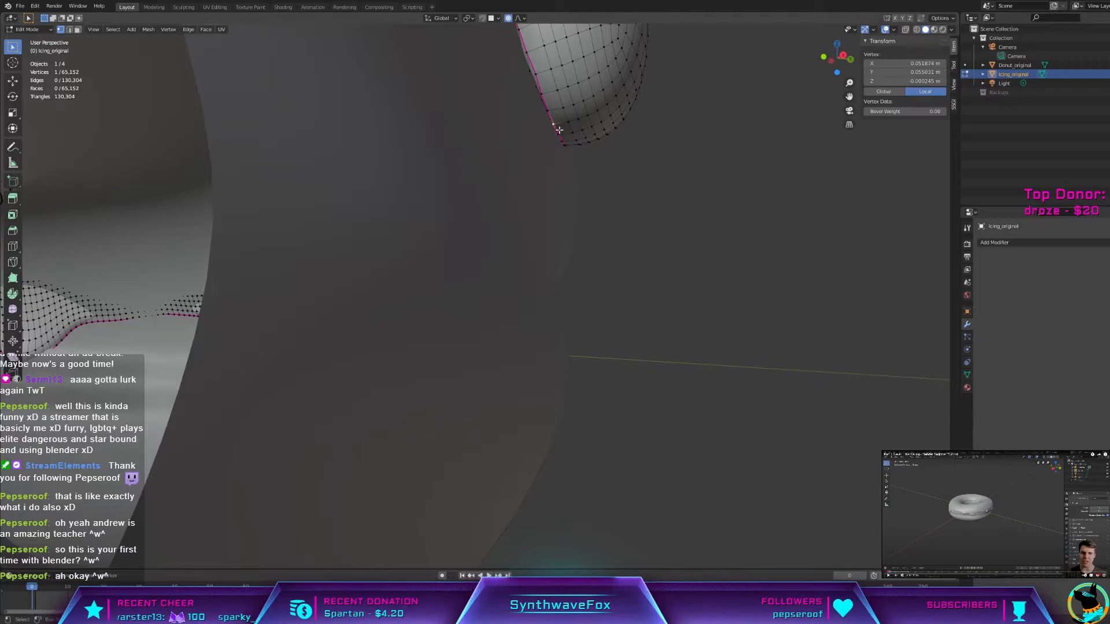
pyautogui.press('g')
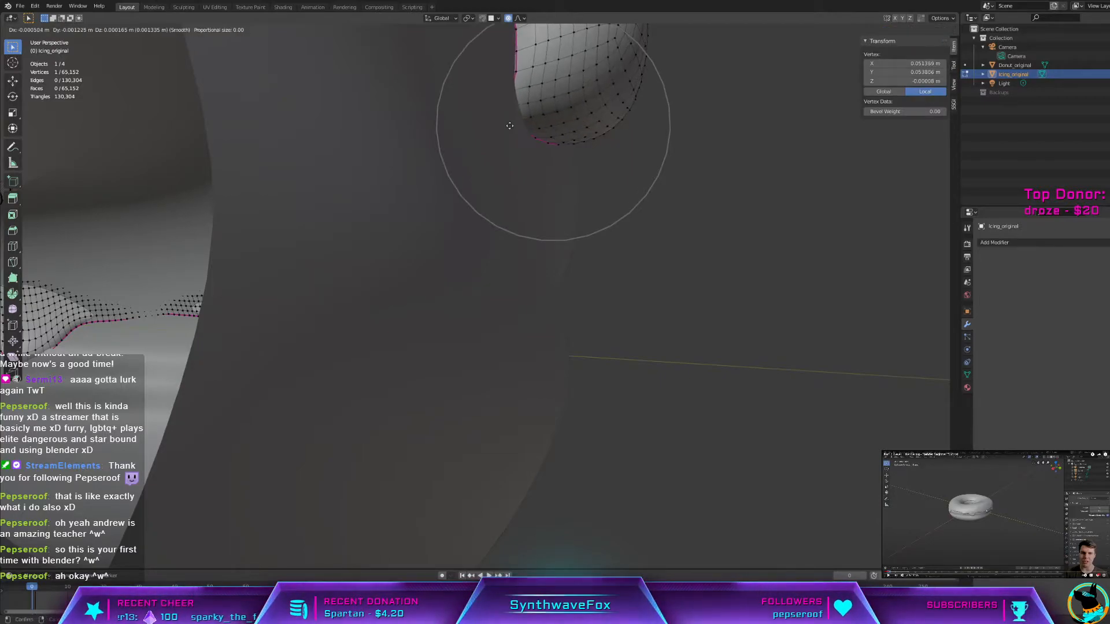
pyautogui.click(531, 128)
pyautogui.press('Tab')
pyautogui.scroll(-3, 539, 130)
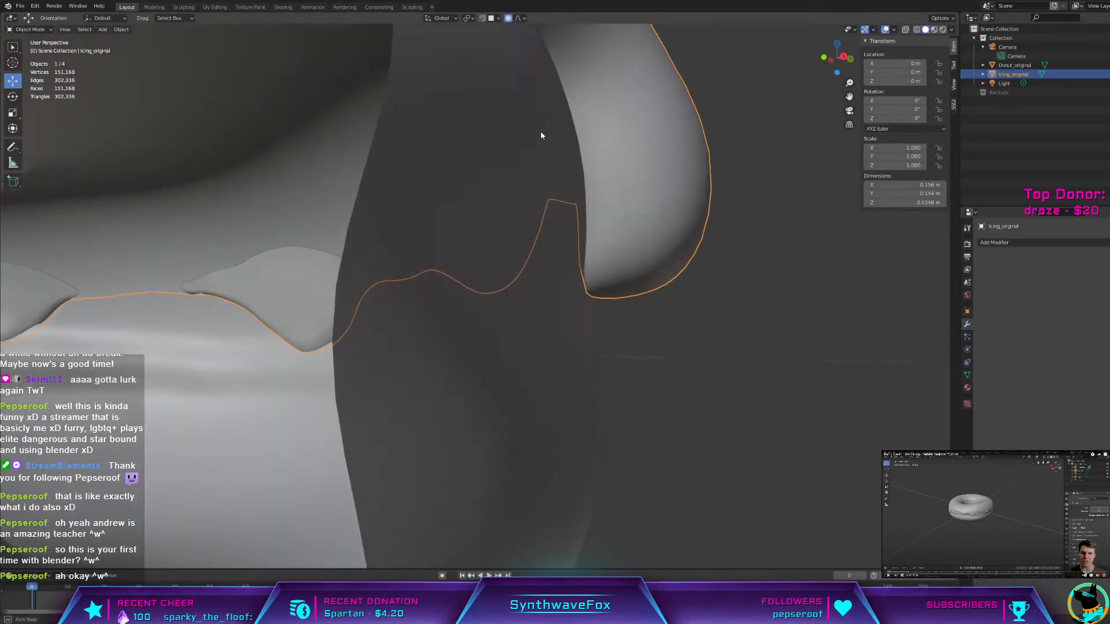
# Step: Nudge the vertex at the tip of another outer drip toward the donut with proportional editing and leave Edit Mode
pyautogui.moveTo(541, 134); pyautogui.dragTo(486, 148, button='middle')
pyautogui.keyDown('shift'); pyautogui.moveTo(297, 241); pyautogui.dragTo(518, 225, button='middle'); pyautogui.keyUp('shift')
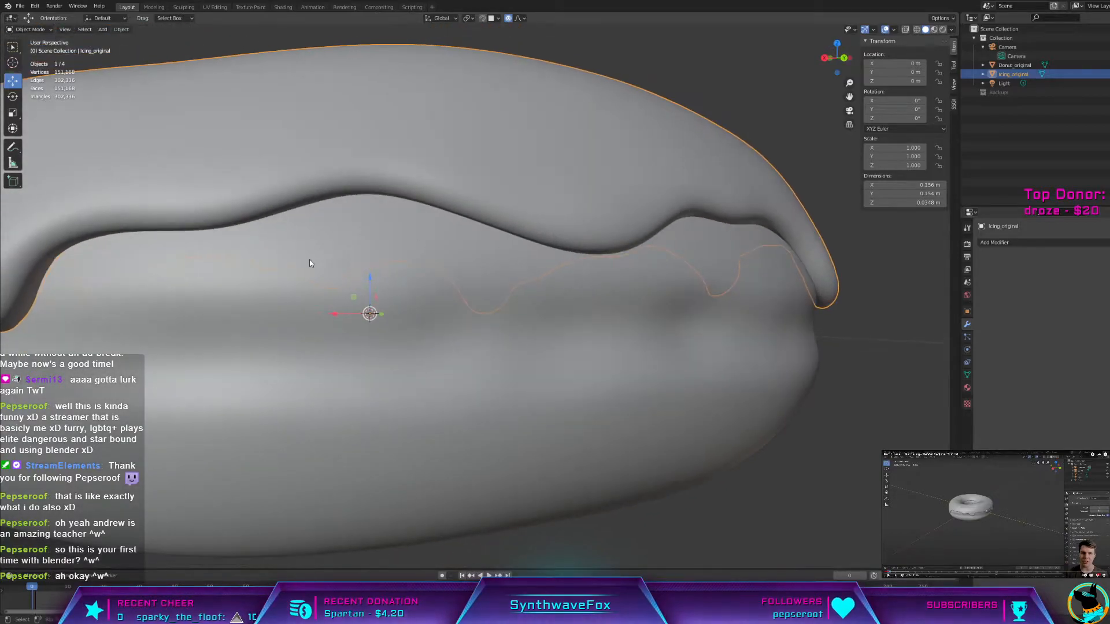
pyautogui.keyDown('shift'); pyautogui.moveTo(266, 259); pyautogui.dragTo(374, 238, button='middle'); pyautogui.keyUp('shift')
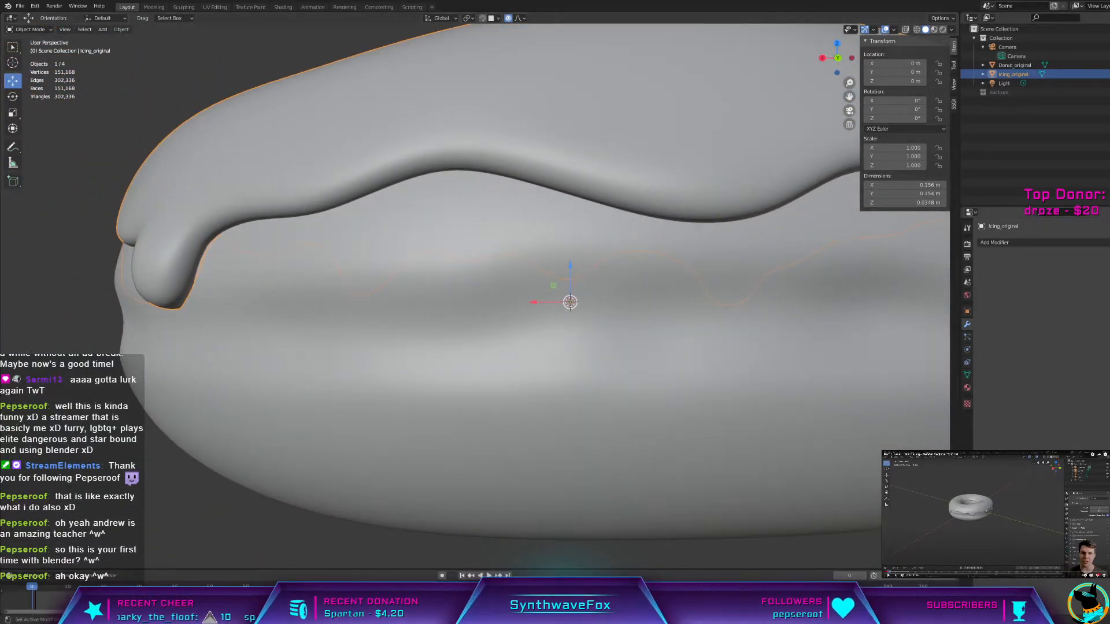
pyautogui.scroll(-6, 433, 306)
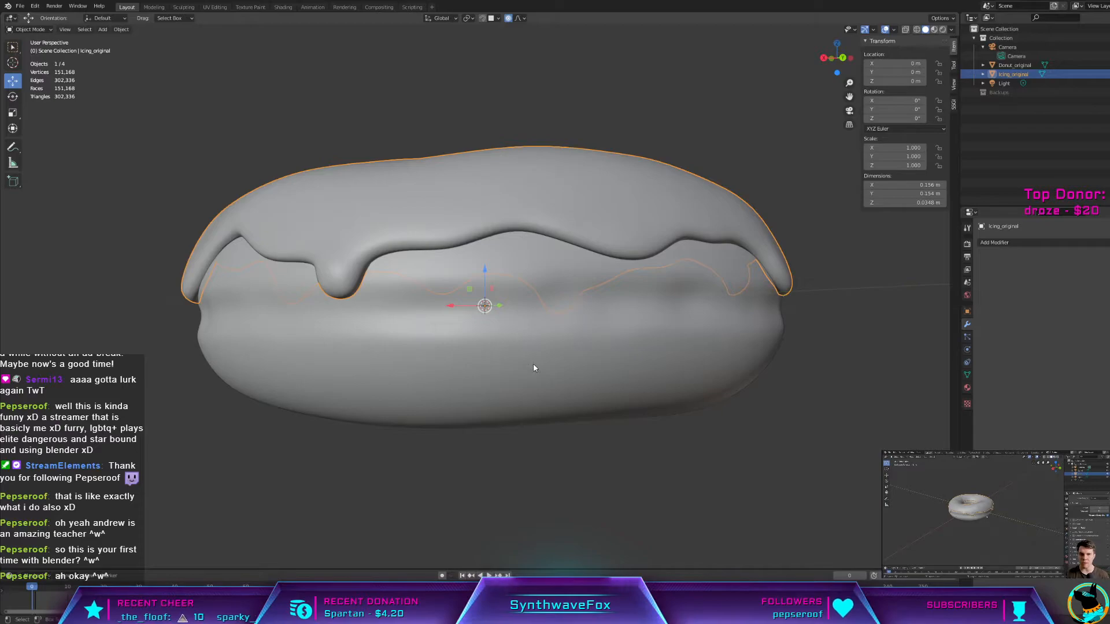
pyautogui.moveTo(481, 359); pyautogui.dragTo(497, 387, button='middle')
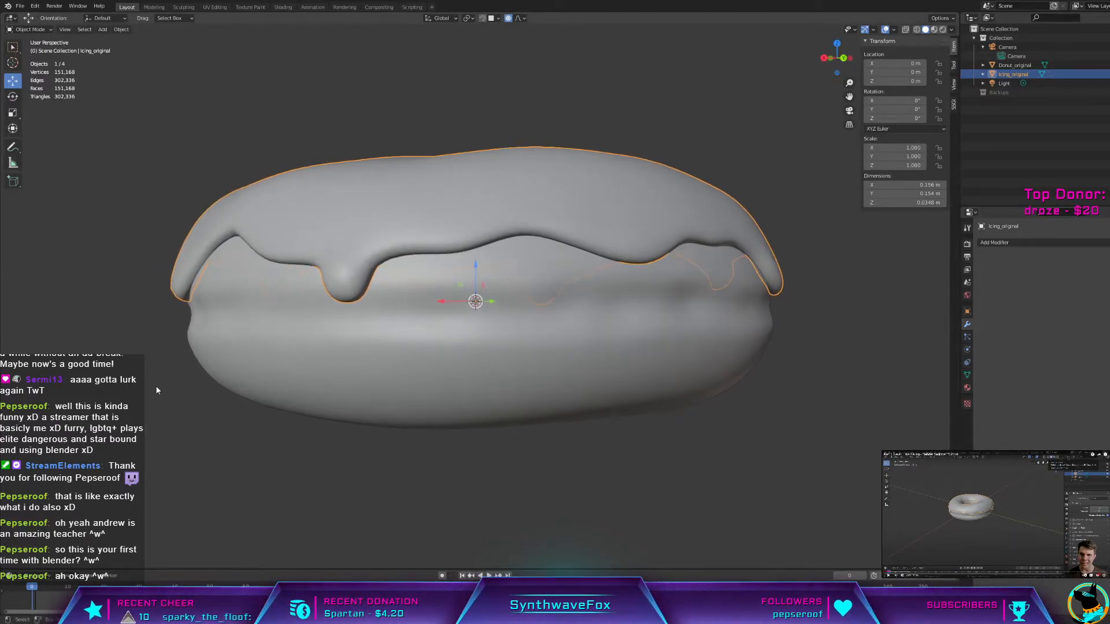
pyautogui.moveTo(156, 390); pyautogui.dragTo(550, 262, button='middle')
pyautogui.press('Tab')
pyautogui.press('g')
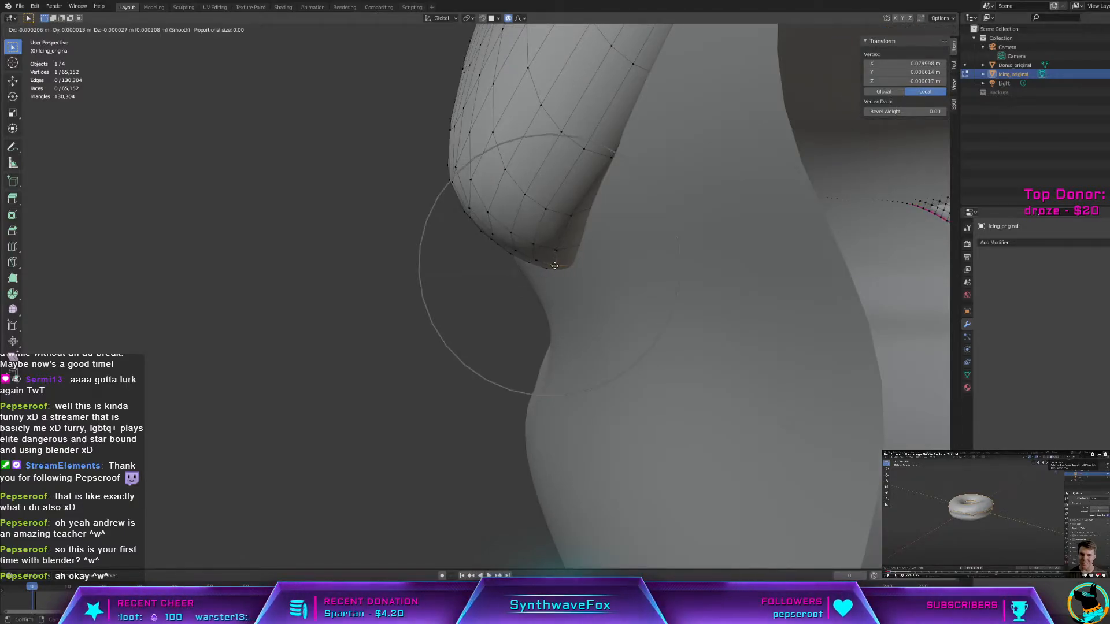
pyautogui.click(553, 266)
pyautogui.press('Tab')
pyautogui.scroll(-2, 554, 266)
pyautogui.scroll(-4, 554, 266)
pyautogui.moveTo(553, 266); pyautogui.dragTo(651, 275, button='middle')
pyautogui.scroll(-2, 651, 280)
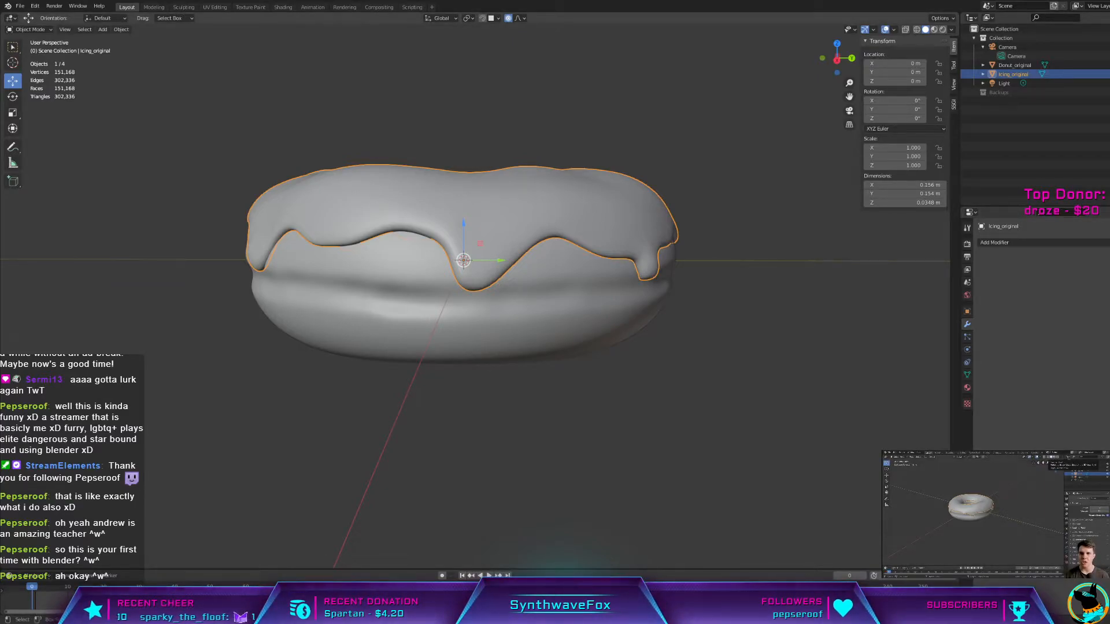
# Step: Preview the donut in Rendered shading and inspect the icing drips up close
pyautogui.moveTo(578, 306); pyautogui.dragTo(559, 312, button='middle')
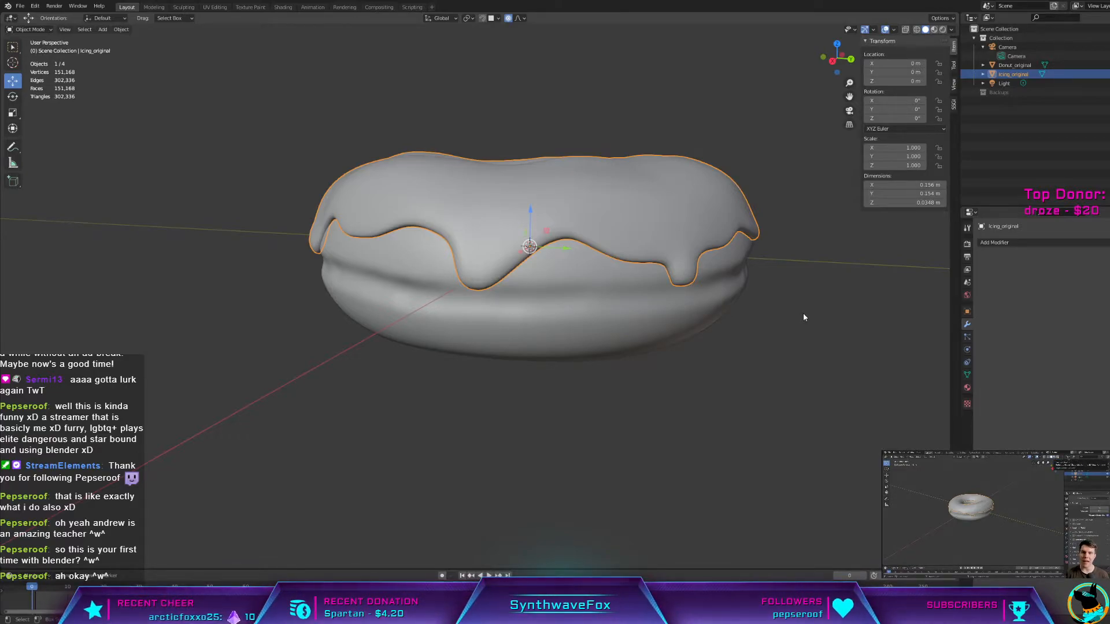
pyautogui.click(943, 29)
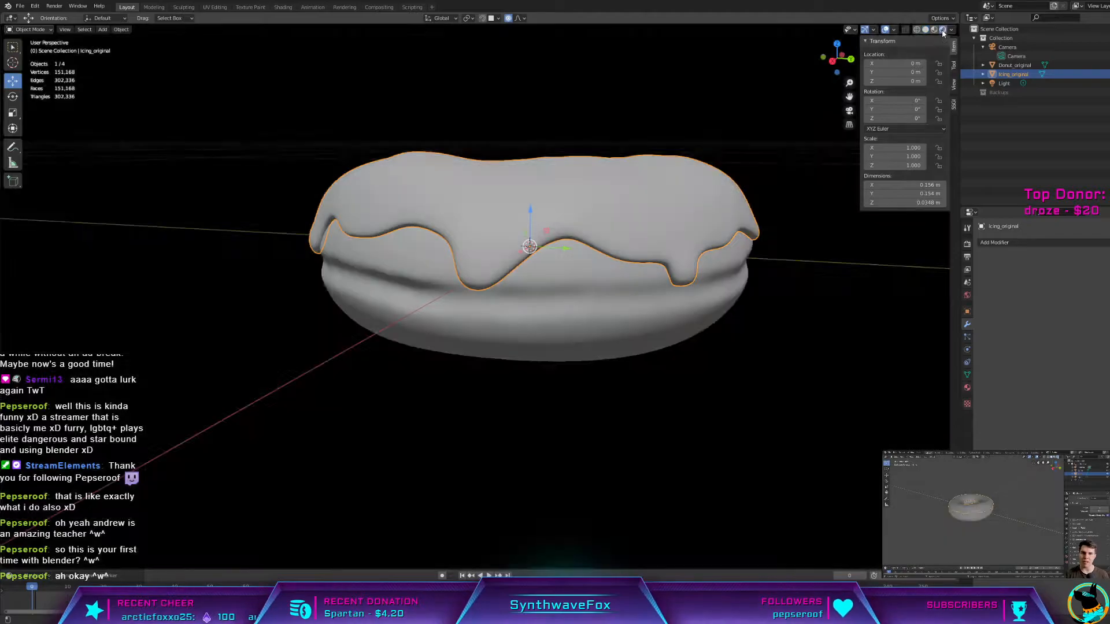
pyautogui.moveTo(776, 299)
pyautogui.mouseDown(button='middle')
pyautogui.moveTo(755, 287)
pyautogui.moveTo(785, 286)
pyautogui.moveTo(793, 310)
pyautogui.mouseUp(button='middle')
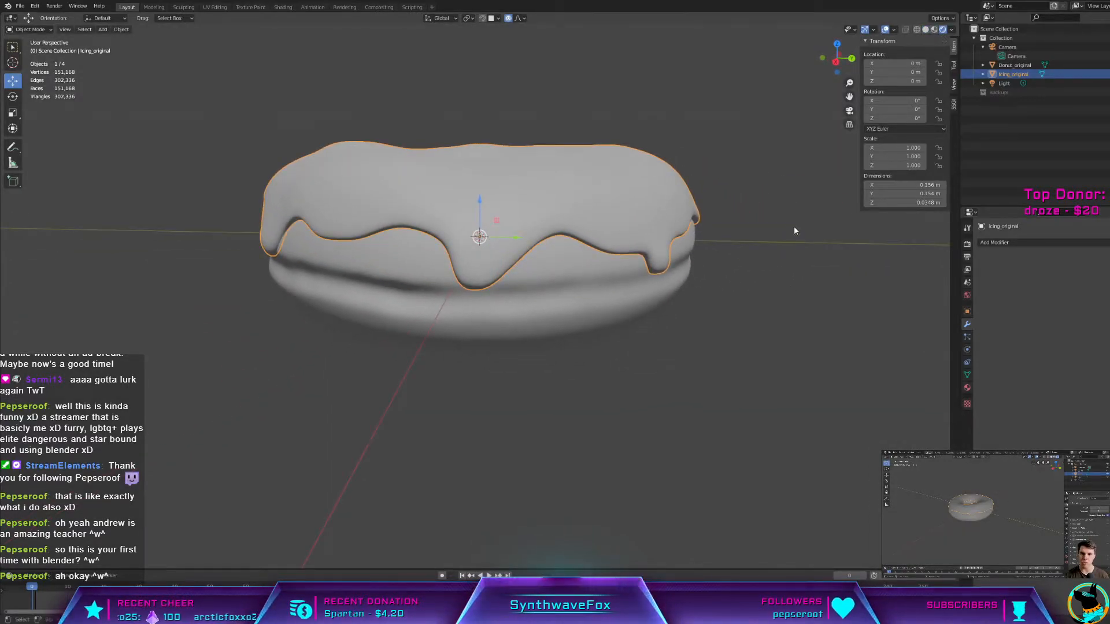
pyautogui.moveTo(794, 231); pyautogui.dragTo(496, 328, button='middle')
pyautogui.scroll(8, 497, 328)
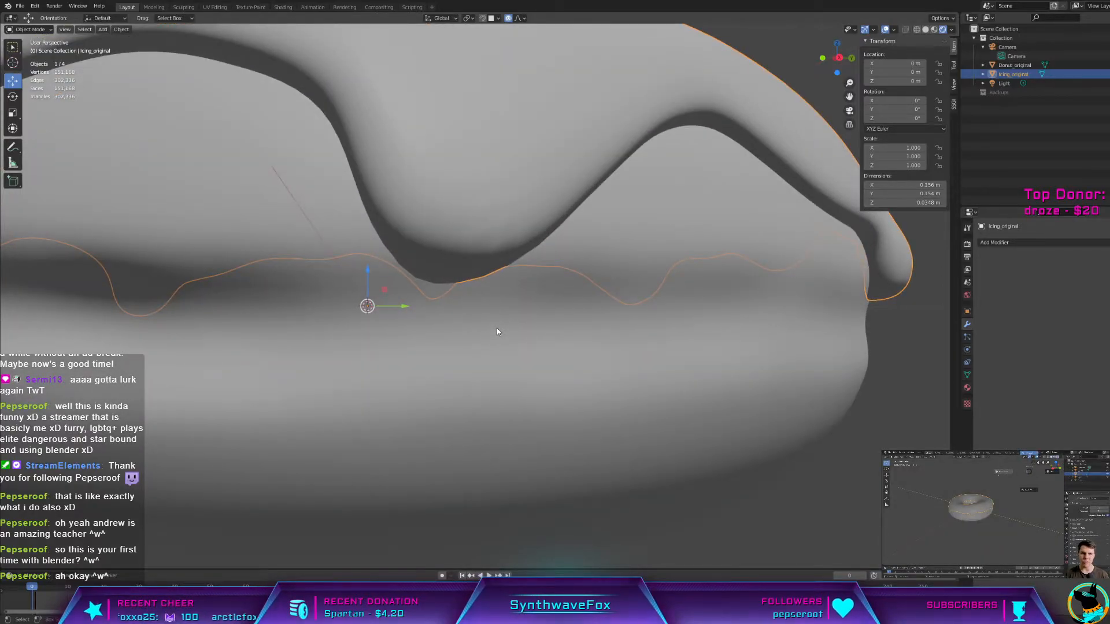
# Step: Compare the donut in Wireframe, Solid and Material Preview shading, returning to Solid
pyautogui.click(917, 30)
pyautogui.click(925, 29)
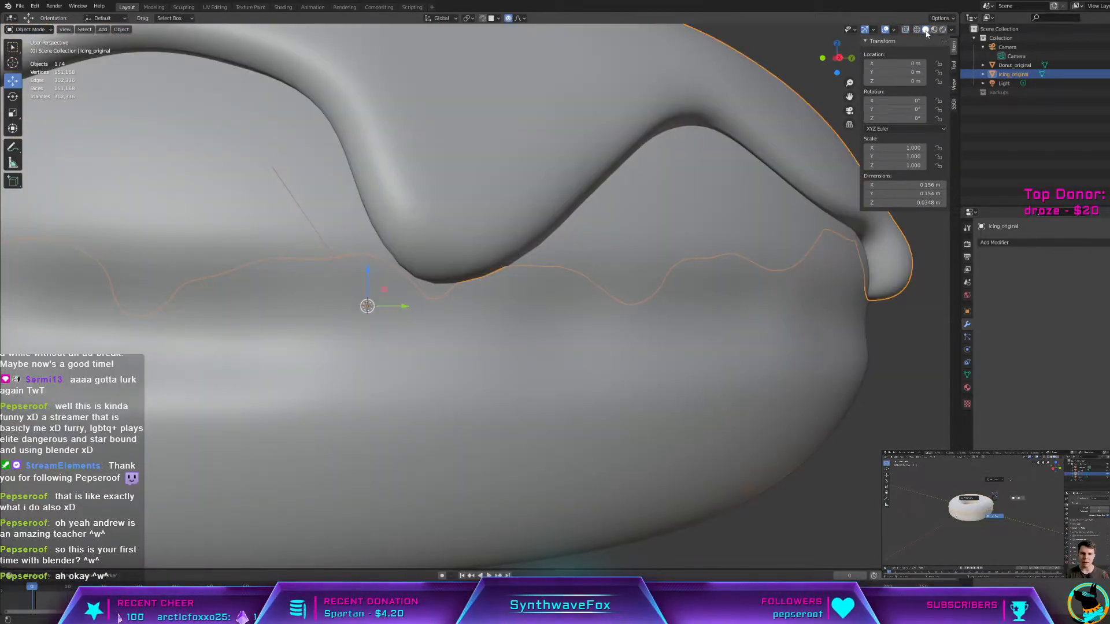
pyautogui.click(932, 30)
pyautogui.scroll(-3, 721, 332)
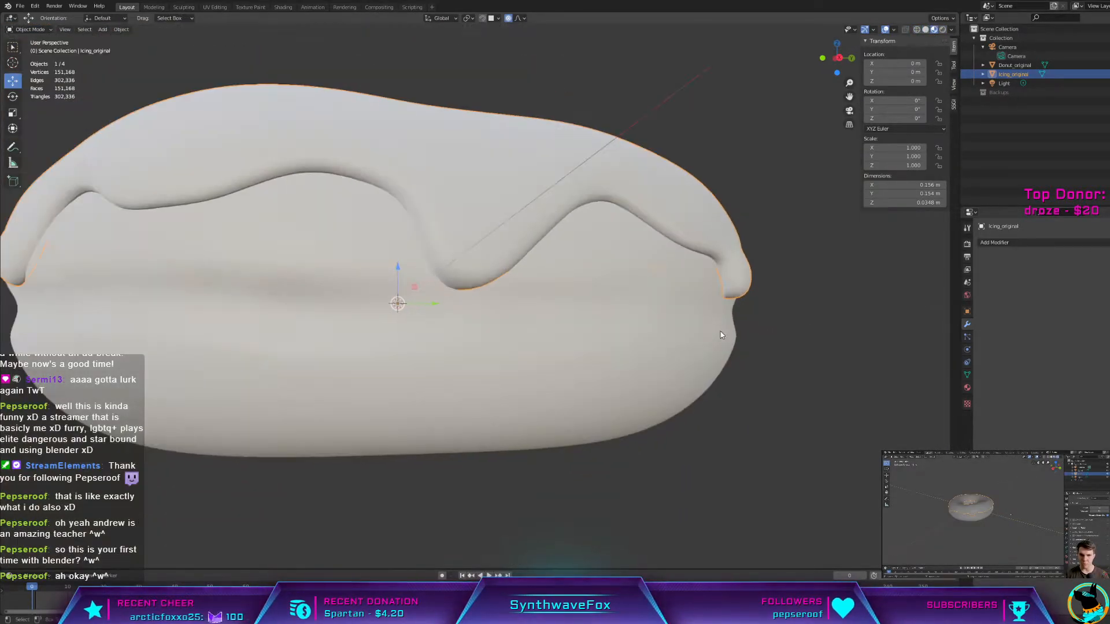
pyautogui.click(926, 30)
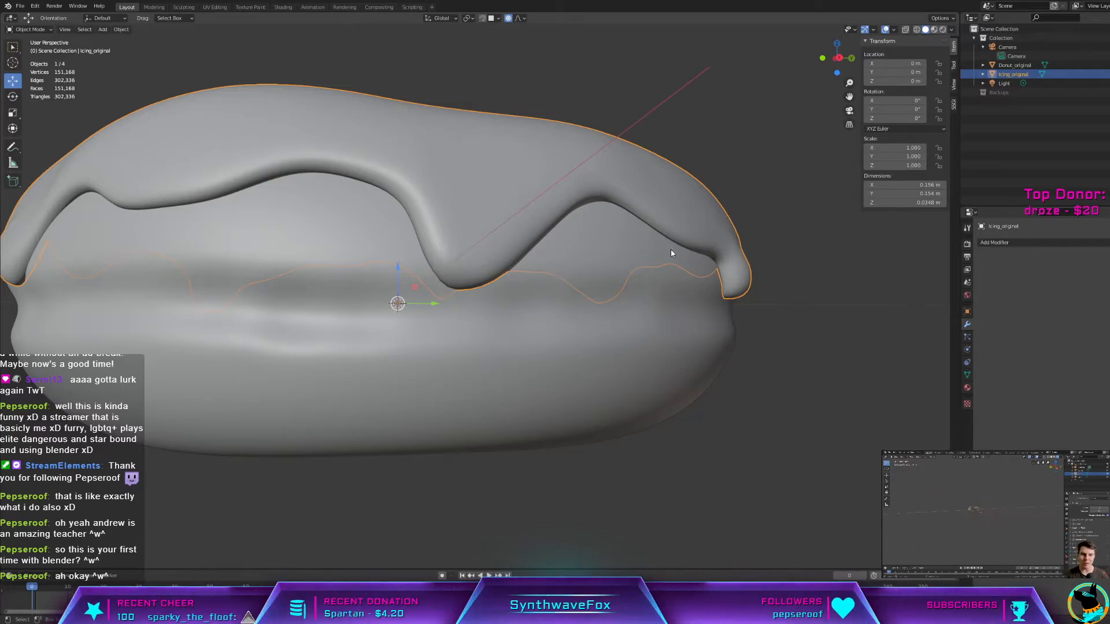
# Step: Switch the viewport to Rendered shading and examine how the scene light falls on the donut
pyautogui.click(943, 29)
pyautogui.moveTo(724, 241); pyautogui.dragTo(747, 244, button='middle')
pyautogui.scroll(-4, 745, 246)
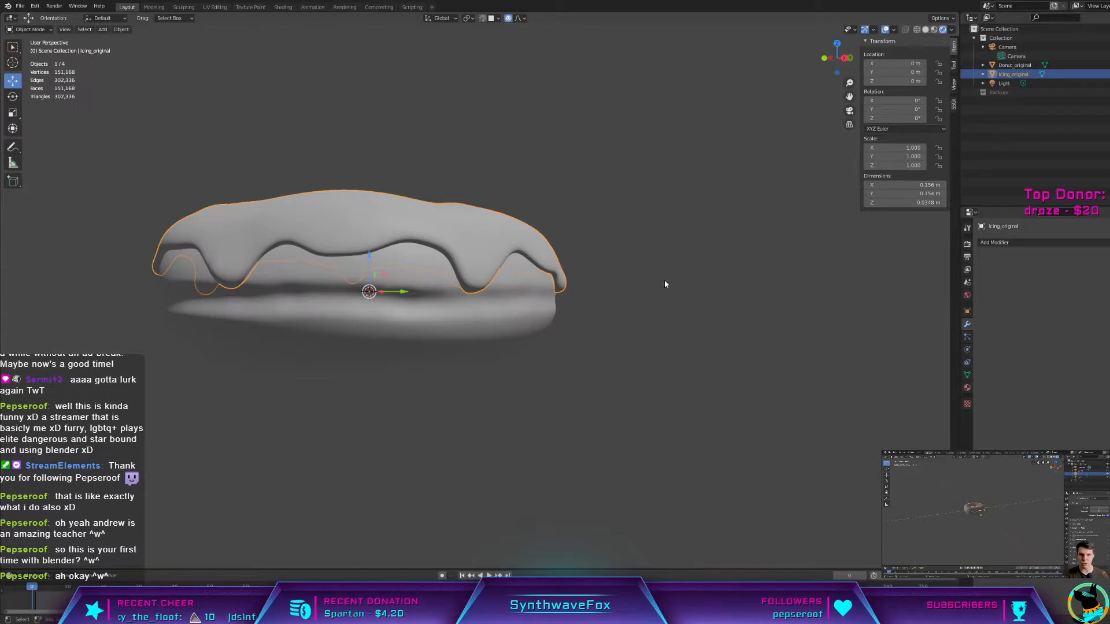
pyautogui.moveTo(650, 279); pyautogui.dragTo(686, 338, button='middle')
pyautogui.scroll(-3, 636, 324)
pyautogui.moveTo(498, 308); pyautogui.dragTo(521, 268, button='middle')
pyautogui.scroll(3, 540, 257)
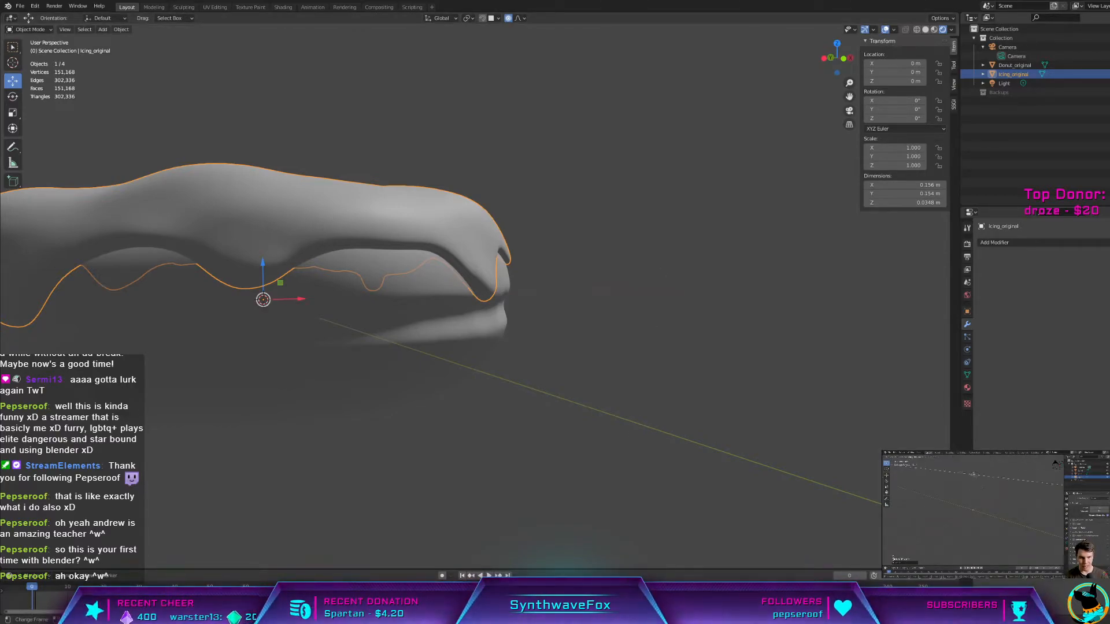
pyautogui.scroll(-10, 462, 298)
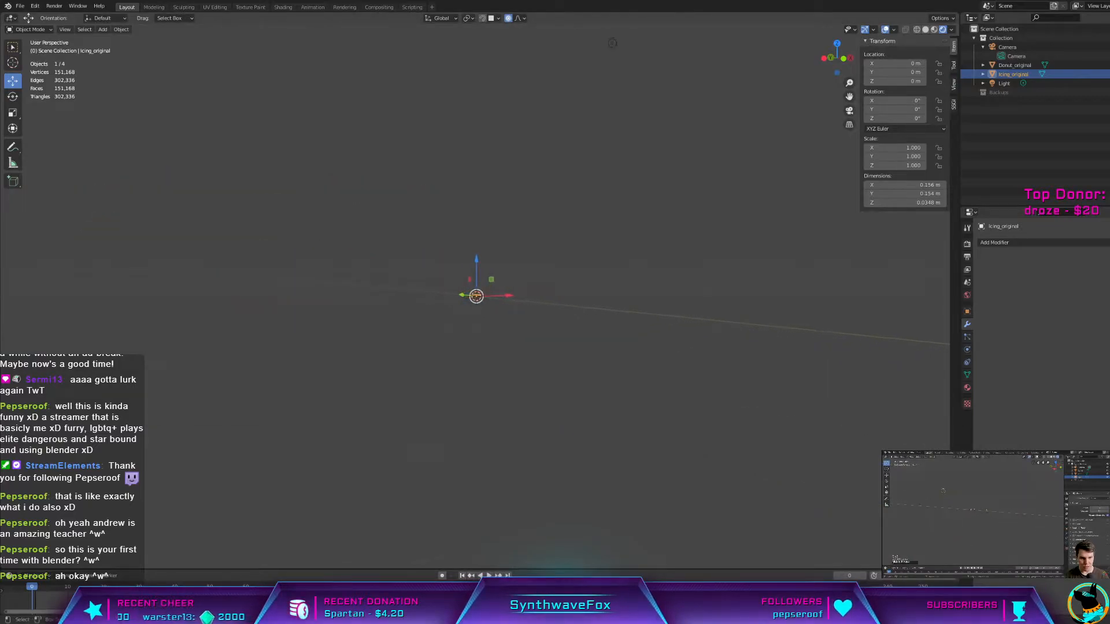
# Step: Select the scene light and reset its X and Y location to 0 m
pyautogui.scroll(-5, 476, 296)
pyautogui.click(513, 226)
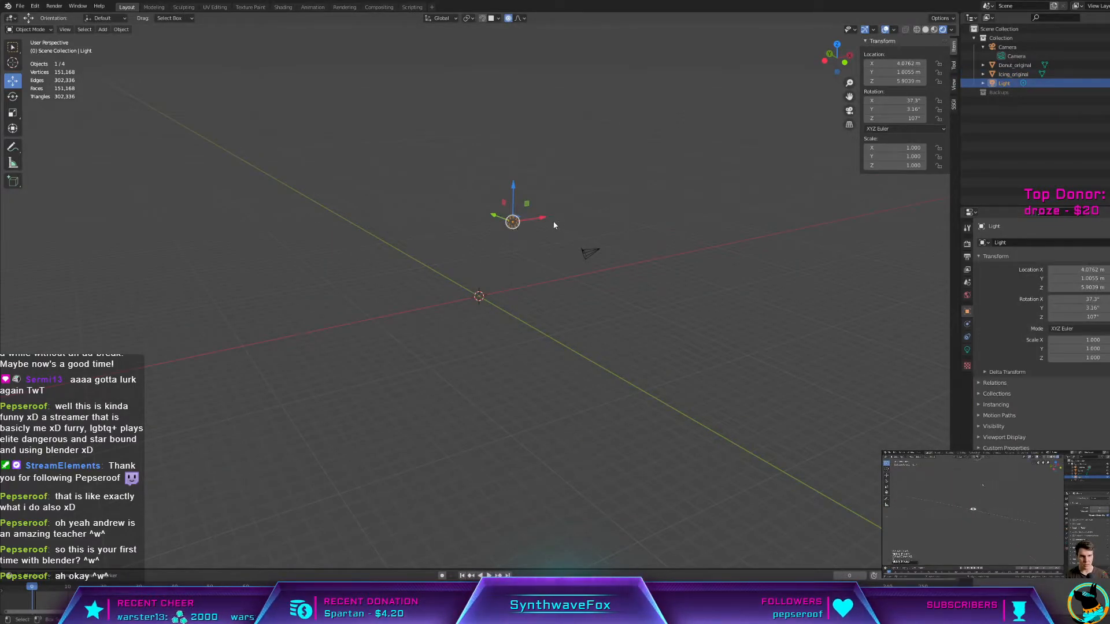
pyautogui.moveTo(554, 220); pyautogui.dragTo(618, 225, button='middle')
pyautogui.click(908, 65)
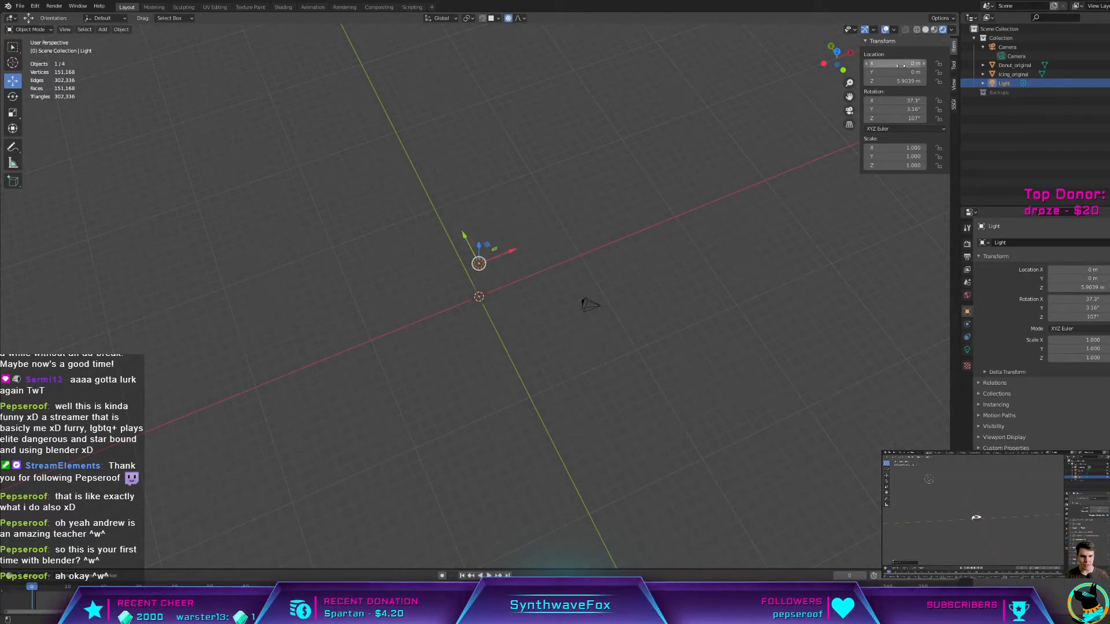
pyautogui.scroll(15, 494, 346)
pyautogui.scroll(-8, 485, 347)
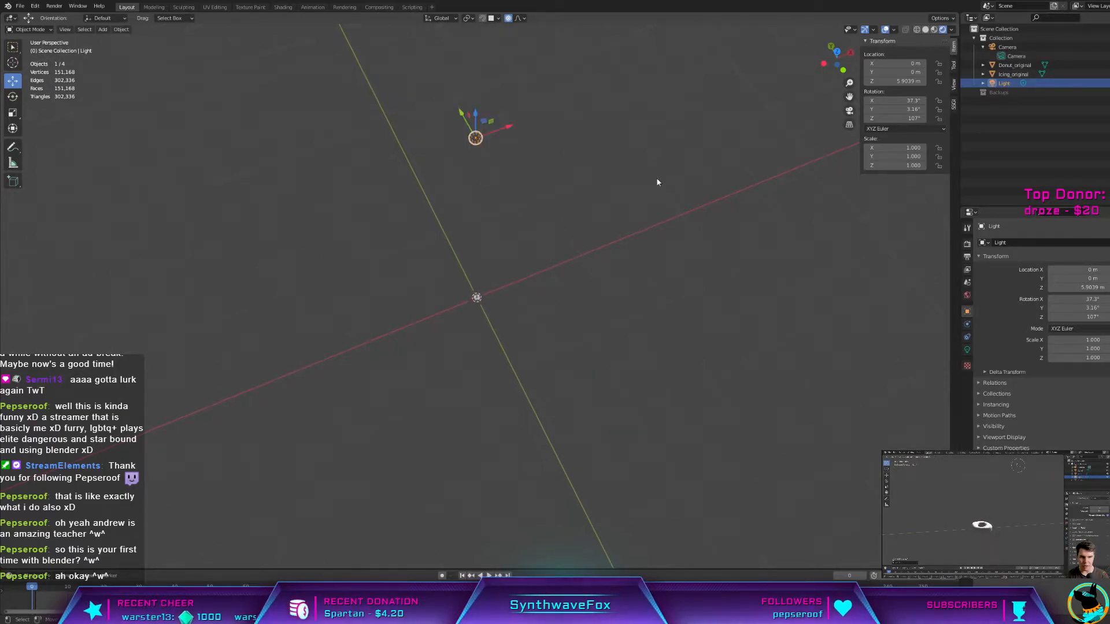
# Step: Reset the light's Z location to 0 m and view the donut lit from its centre
pyautogui.press('BackSpace')
pyautogui.scroll(7, 588, 362)
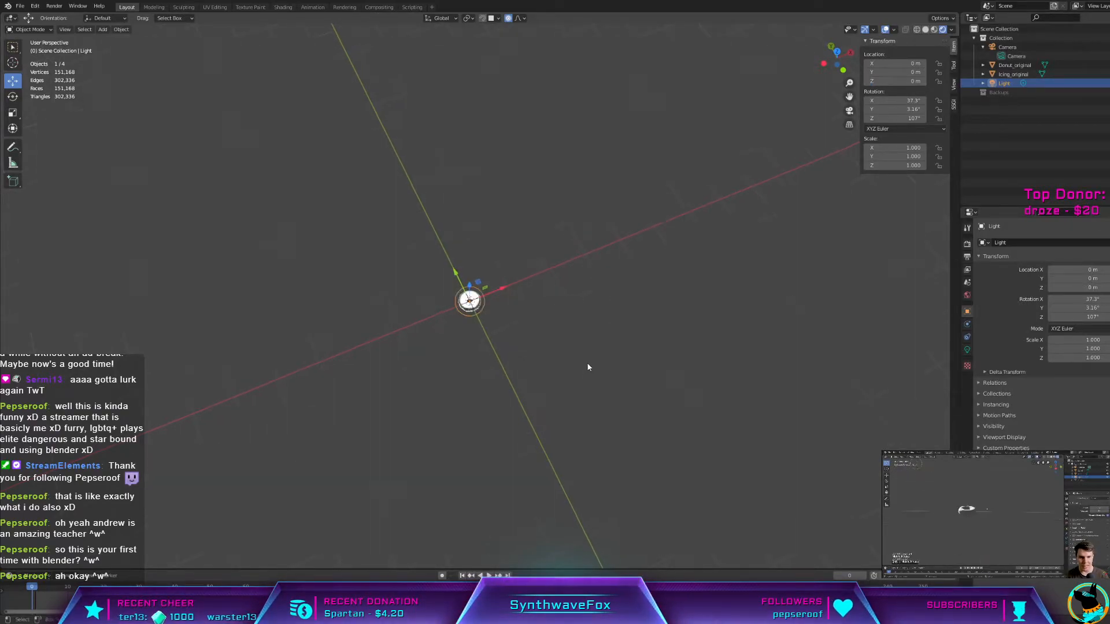
pyautogui.rightClick(560, 394)
pyautogui.moveTo(570, 331); pyautogui.dragTo(364, 287, button='middle')
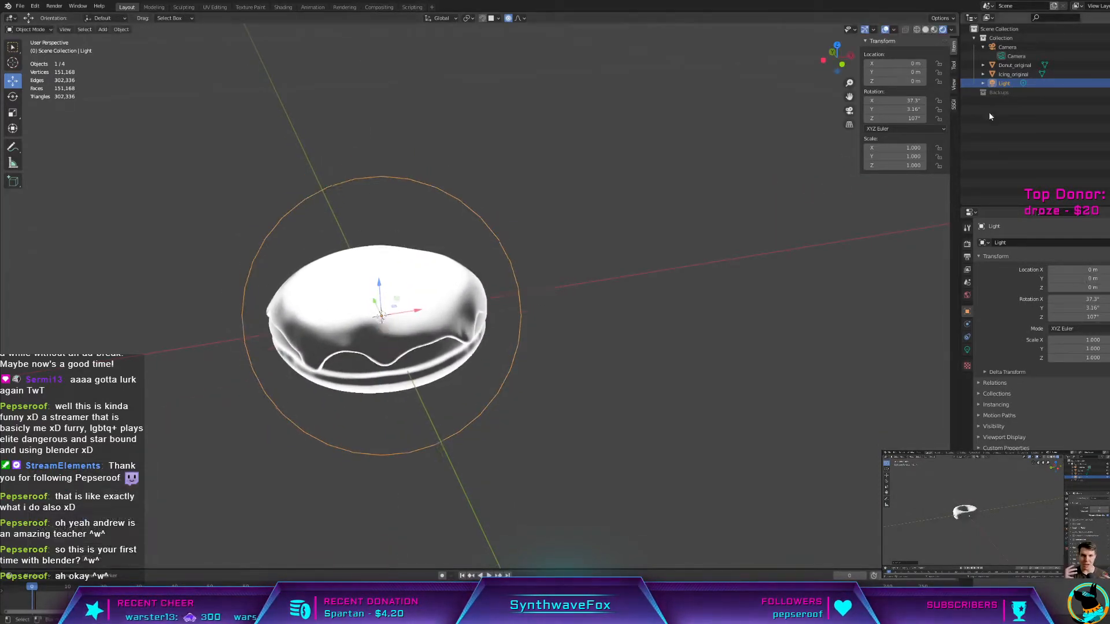
# Step: Try to shift the light away from the donut's centre and undo the trial moves
pyautogui.click(1011, 75)
pyautogui.click(1004, 83)
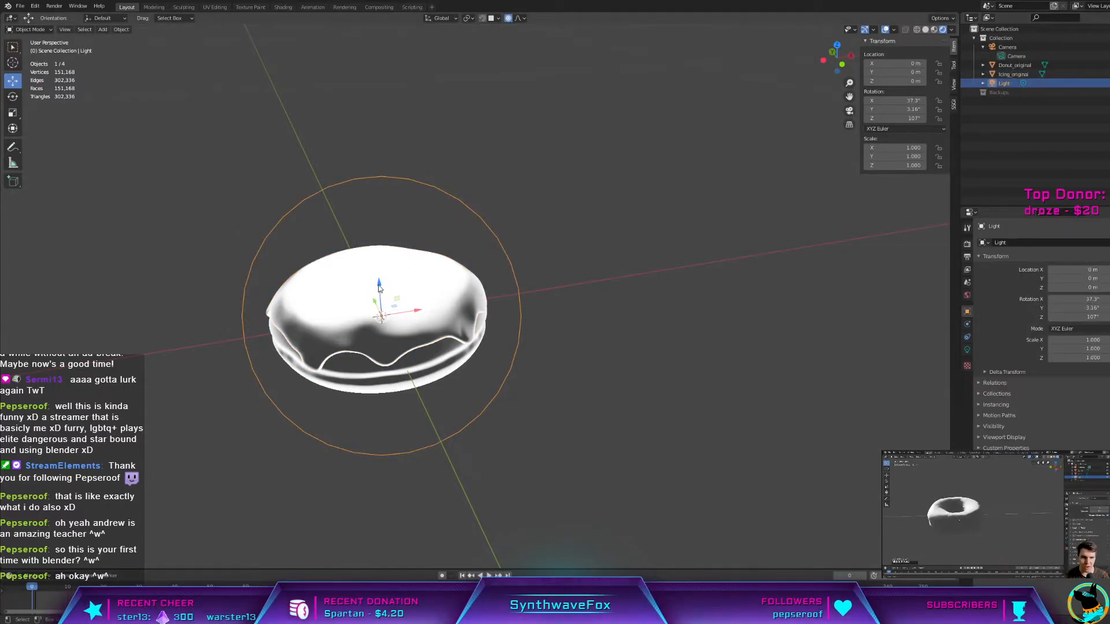
pyautogui.moveTo(379, 286); pyautogui.dragTo(381, 273)
pyautogui.hotkey('ctrl', 'z')
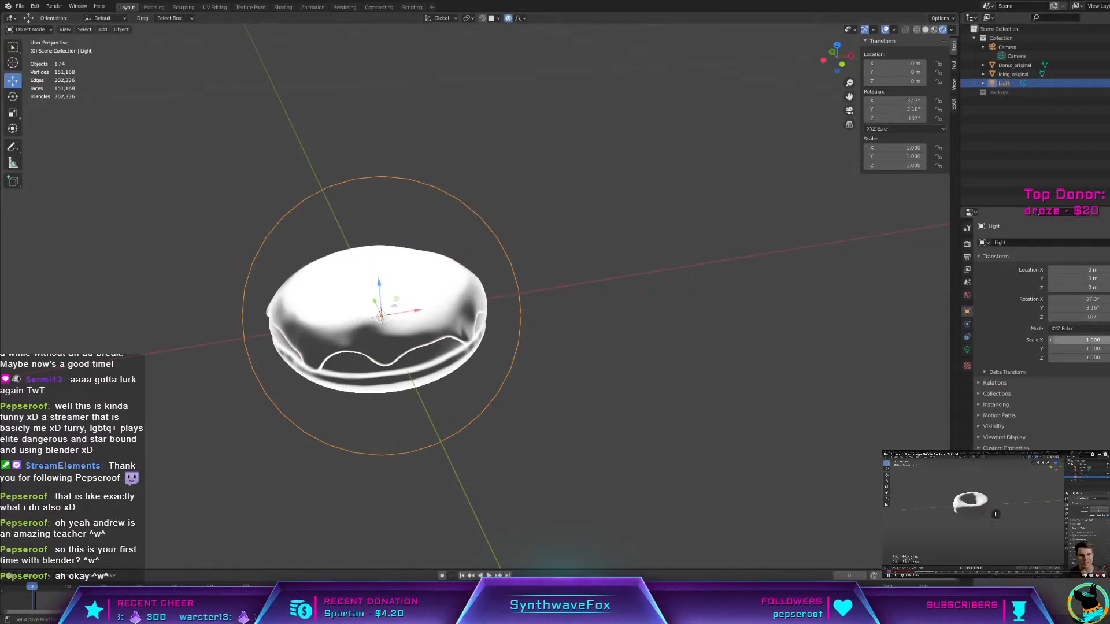
pyautogui.doubleClick(1011, 81)
pyautogui.click(1038, 133)
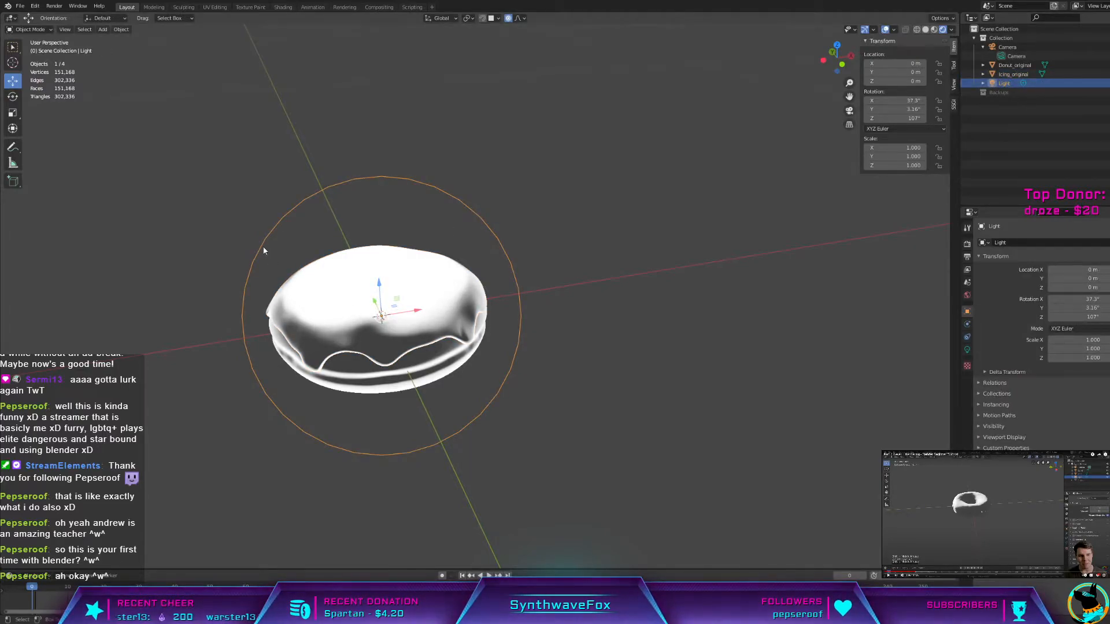
pyautogui.moveTo(907, 62); pyautogui.dragTo(838, 72)
pyautogui.click(903, 72)
pyautogui.hotkey('ctrl', 'z')
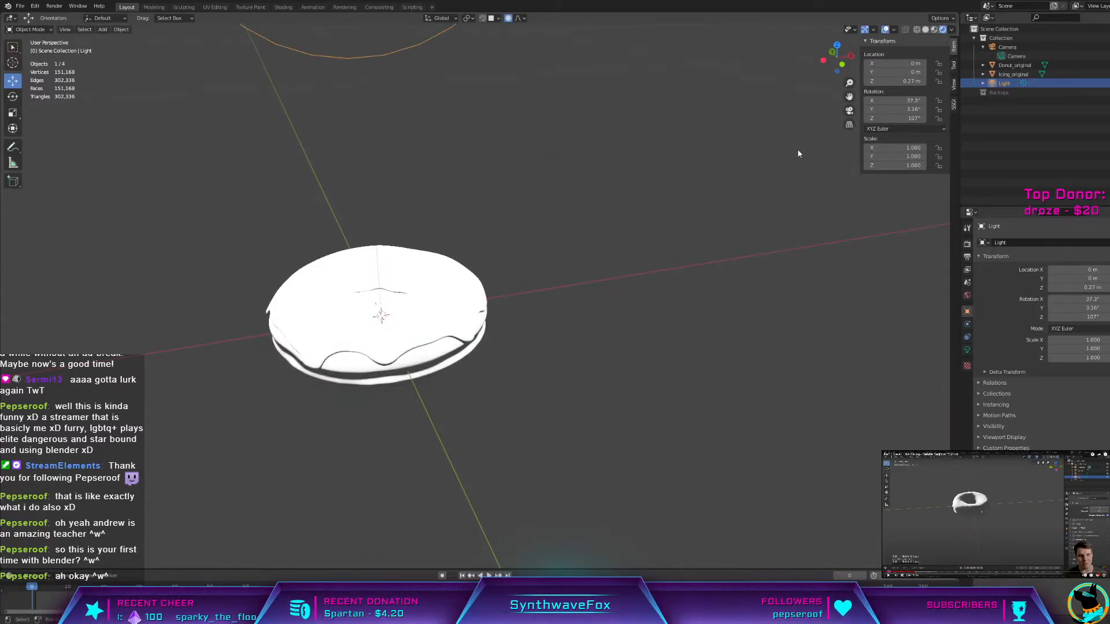
# Step: Raise the light straight above the donut to a Z location of about 4.97 m
pyautogui.scroll(-4, 772, 203)
pyautogui.moveTo(906, 81); pyautogui.dragTo(977, 81)
pyautogui.scroll(4, 474, 295)
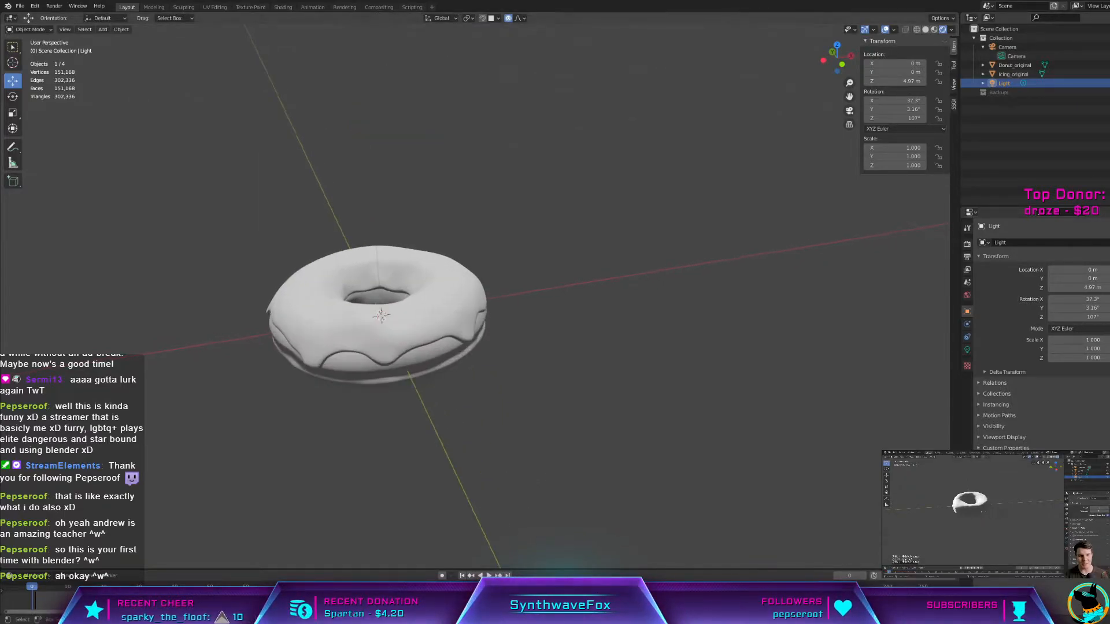
pyautogui.scroll(1, 477, 292)
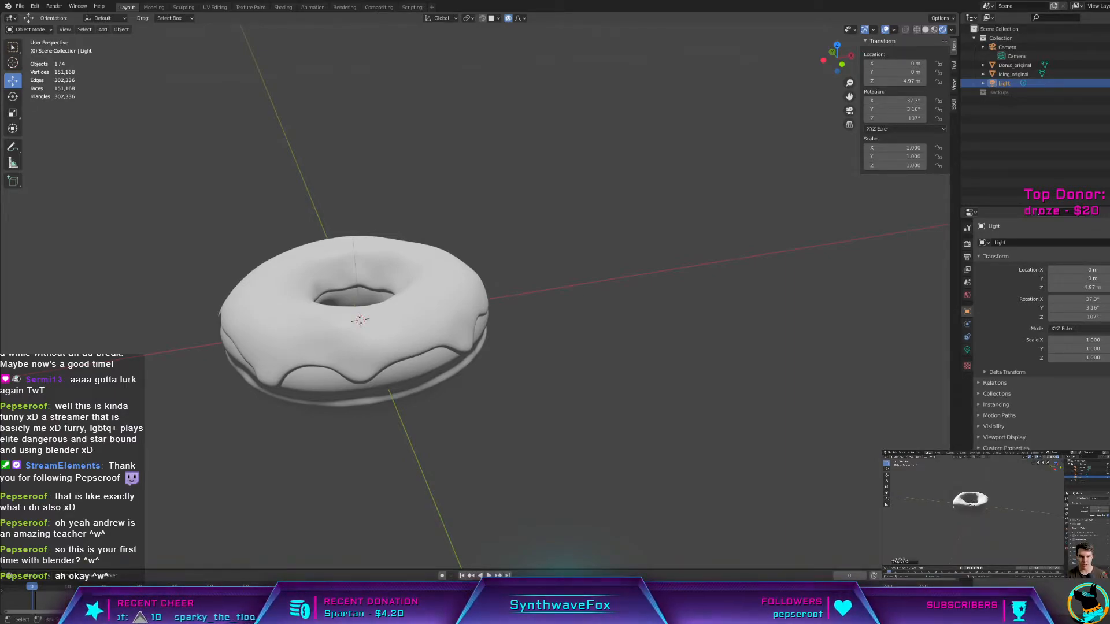
# Step: Select the donut base and examine the shading along its side crease and icing drips up close
pyautogui.moveTo(530, 370); pyautogui.dragTo(440, 357, button='middle')
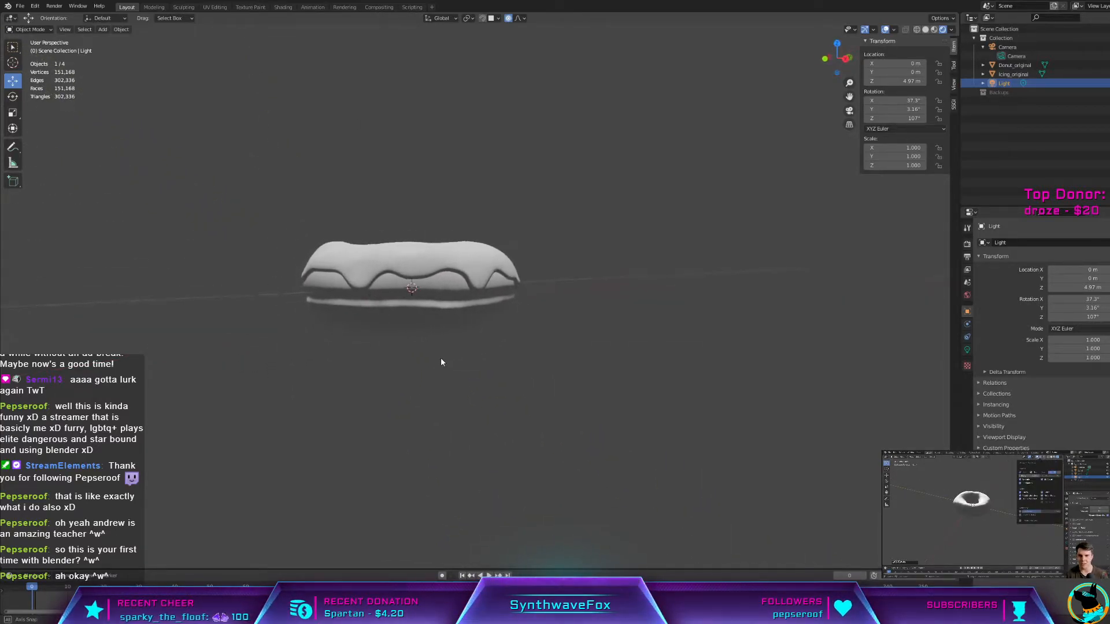
pyautogui.click(408, 293)
pyautogui.scroll(5, 363, 333)
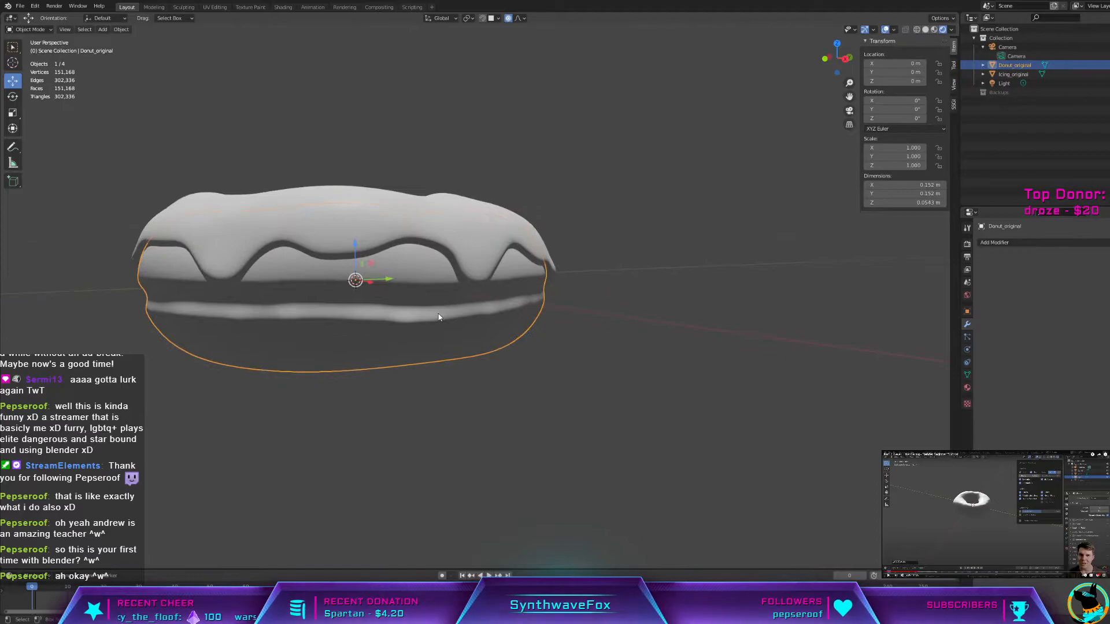
pyautogui.keyDown('shift'); pyautogui.moveTo(289, 327); pyautogui.dragTo(644, 293, button='middle'); pyautogui.keyUp('shift')
pyautogui.scroll(2, 577, 334)
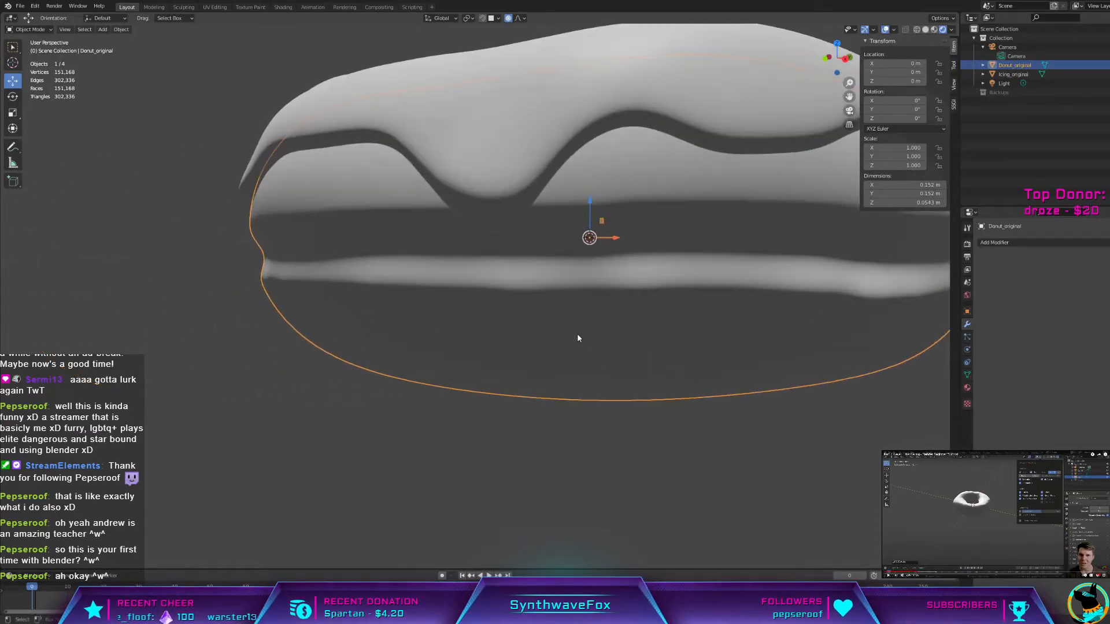
pyautogui.scroll(1, 546, 318)
pyautogui.scroll(3, 480, 328)
pyautogui.moveTo(546, 318)
pyautogui.mouseDown(button='middle')
pyautogui.moveTo(480, 329)
pyautogui.moveTo(448, 319)
pyautogui.moveTo(541, 323)
pyautogui.mouseUp(button='middle')
pyautogui.scroll(-4, 540, 318)
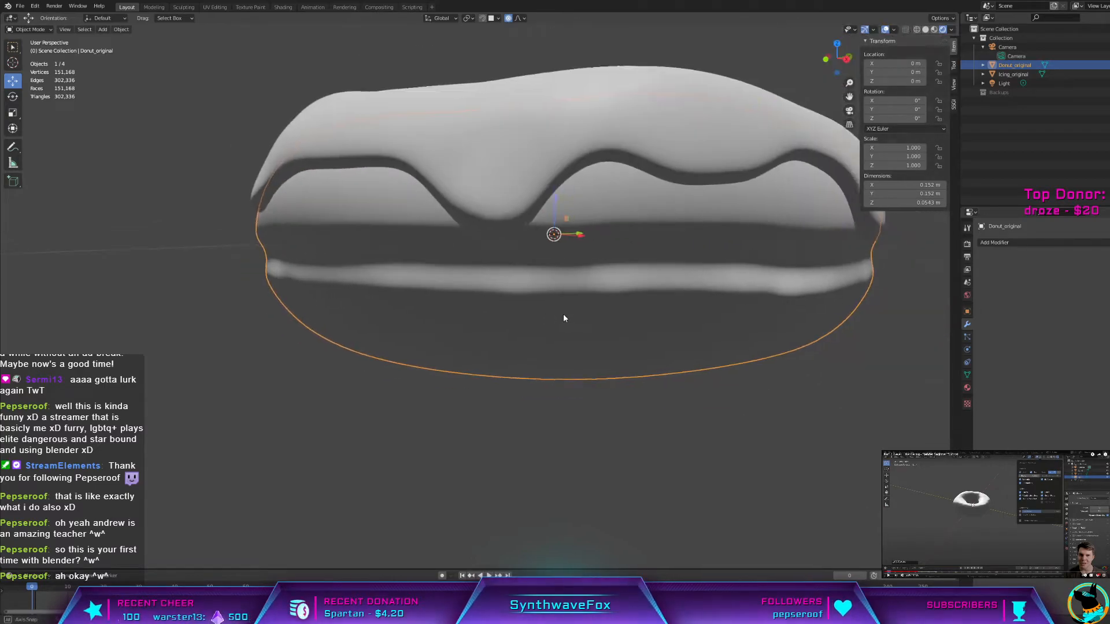
# Step: Add a Subdivision Surface modifier to the donut base with viewport levels of 2
pyautogui.click(1057, 243)
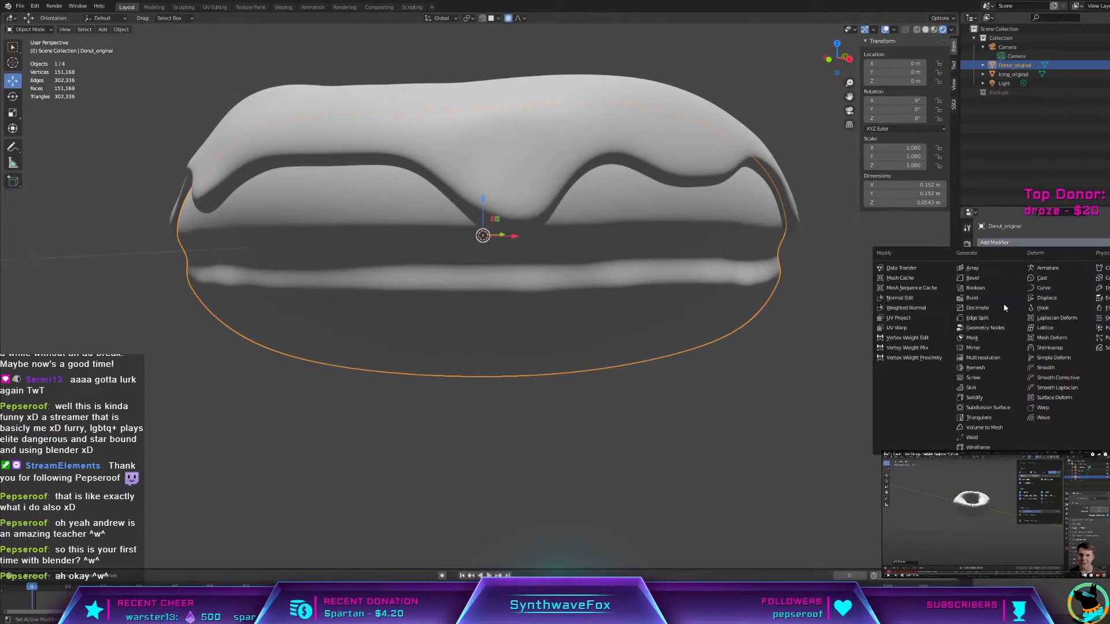
pyautogui.click(997, 408)
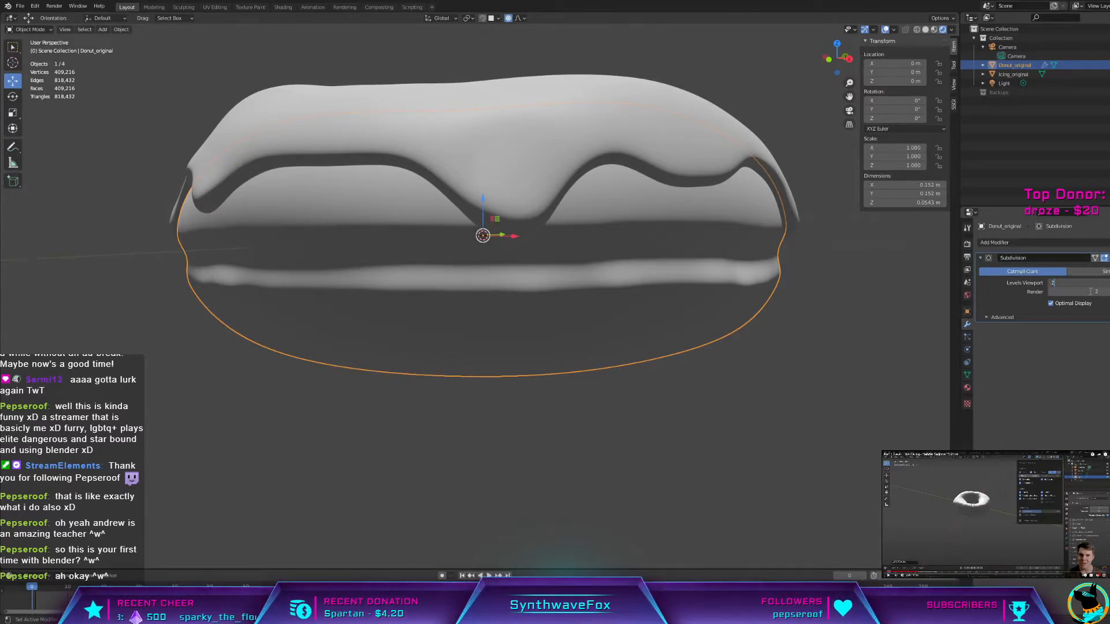
pyautogui.press('Return')
pyautogui.moveTo(751, 307); pyautogui.dragTo(605, 300, button='middle')
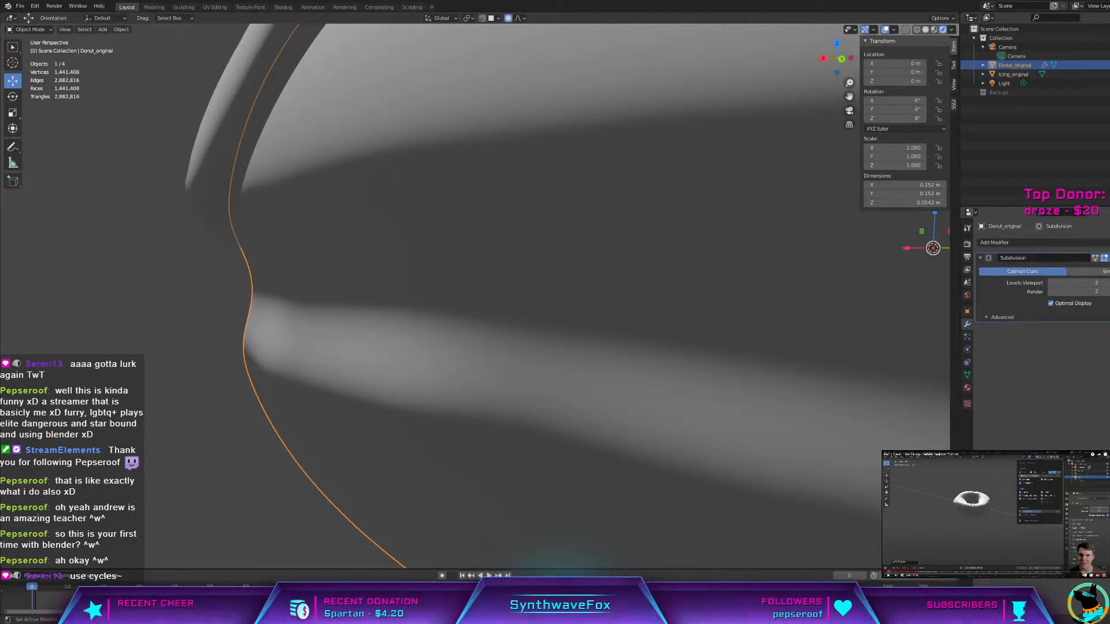
# Step: Set the Subdivision modifier's viewport and render levels to 1 and apply it to the donut base
pyautogui.click(1084, 292)
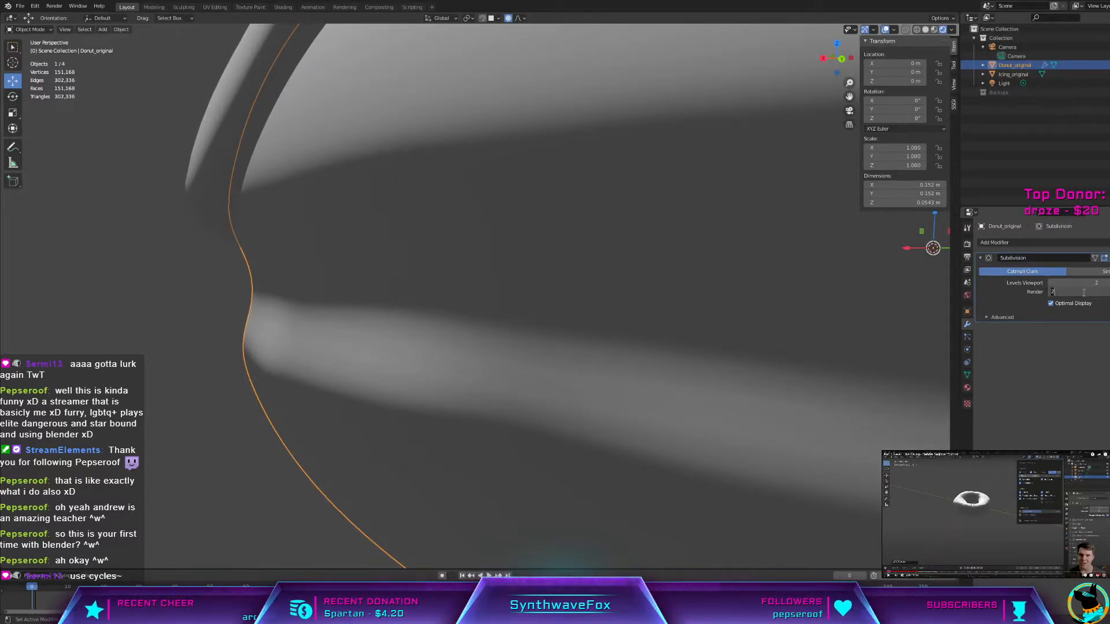
pyautogui.write('1')
pyautogui.press('Return')
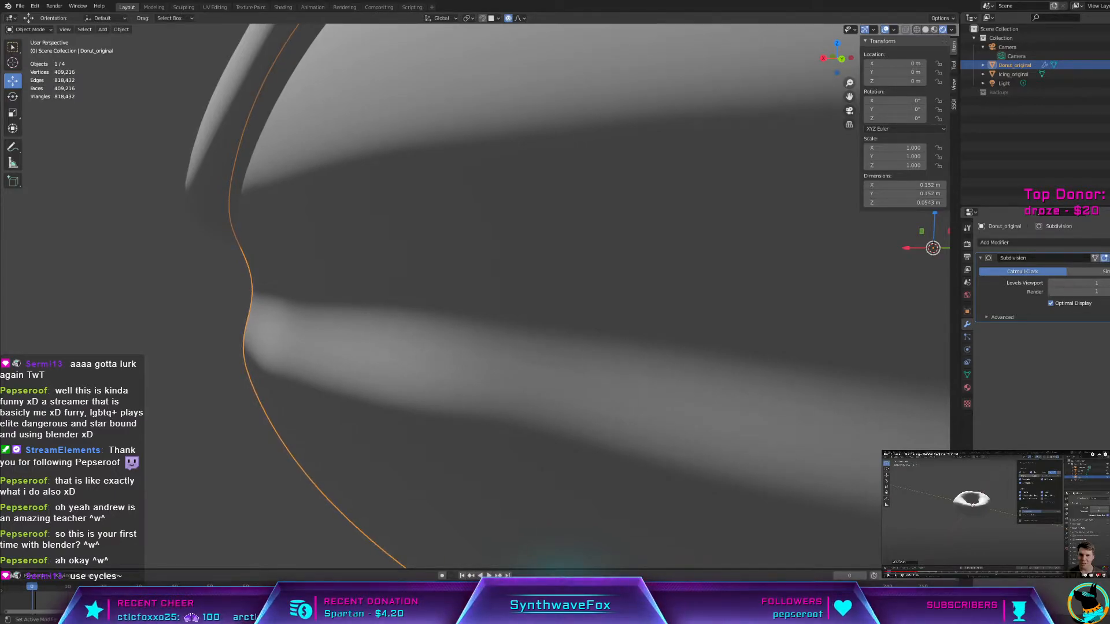
pyautogui.click(1109, 258)
pyautogui.click(1101, 268)
pyautogui.scroll(-5, 615, 347)
pyautogui.moveTo(614, 347)
pyautogui.mouseDown(button='middle')
pyautogui.moveTo(772, 344)
pyautogui.moveTo(624, 344)
pyautogui.mouseUp(button='middle')
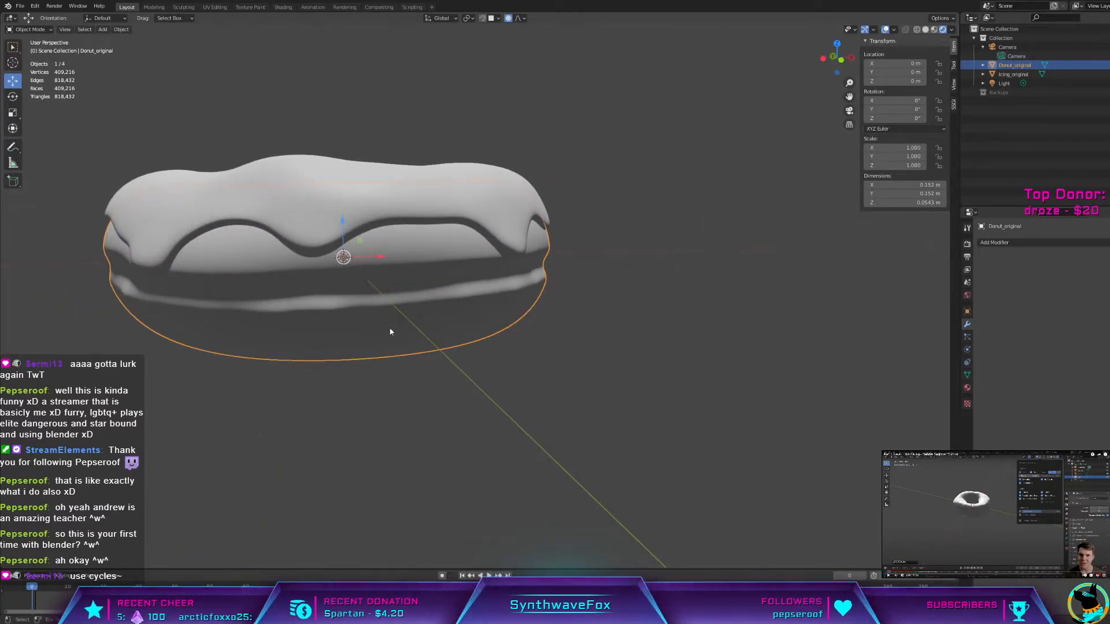
pyautogui.moveTo(389, 332); pyautogui.dragTo(417, 289, button='middle')
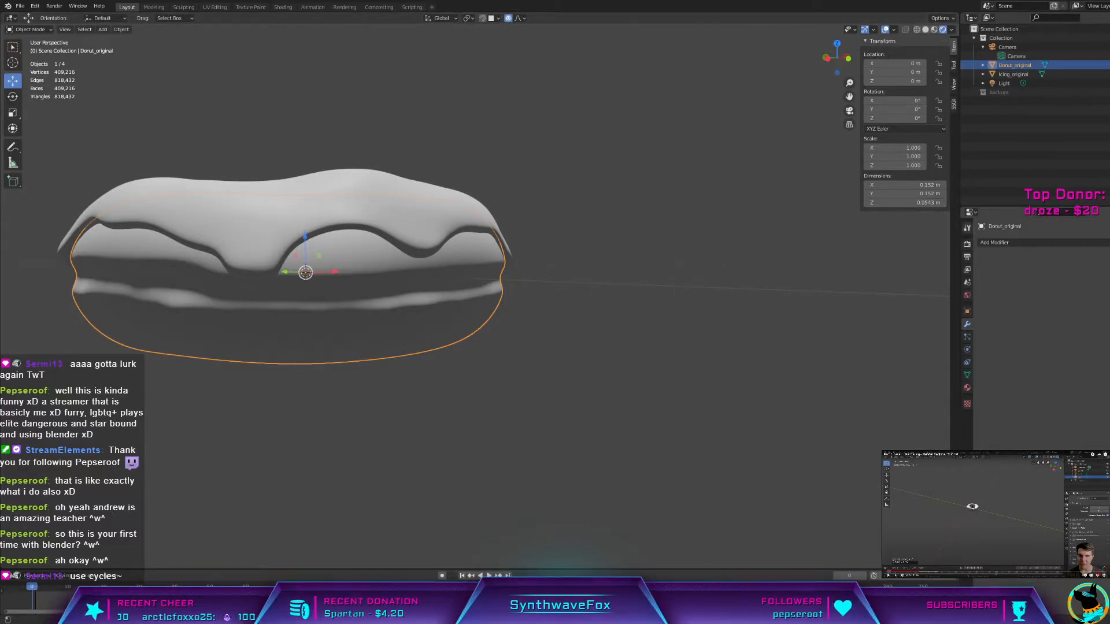
# Step: Change the scene's render engine from Eevee to Cycles
pyautogui.click(967, 228)
pyautogui.click(968, 245)
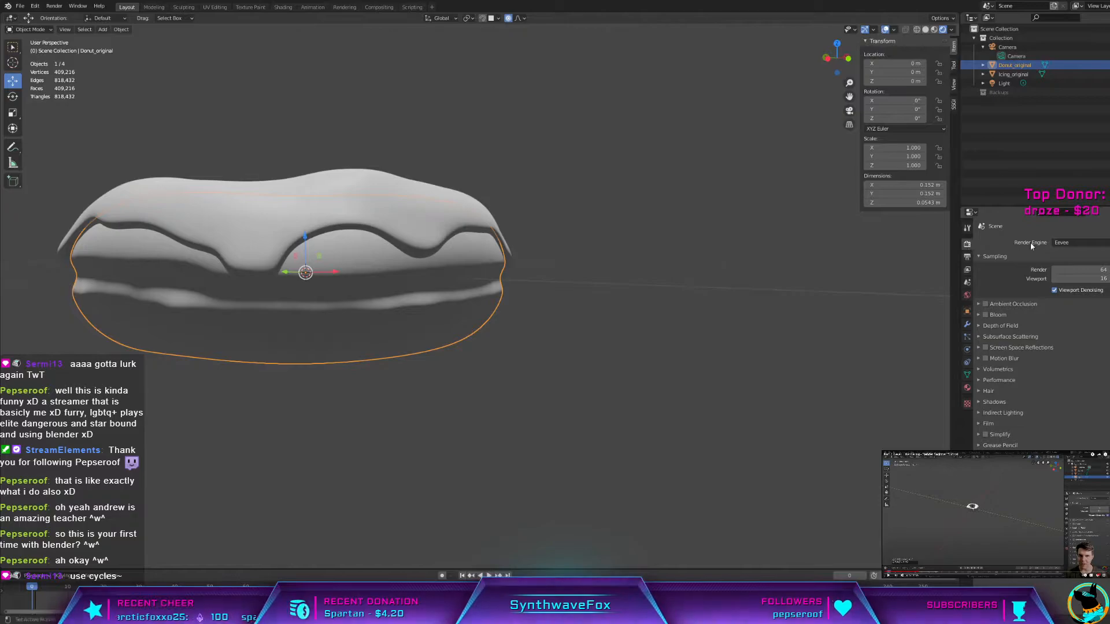
pyautogui.click(1064, 243)
pyautogui.click(1061, 273)
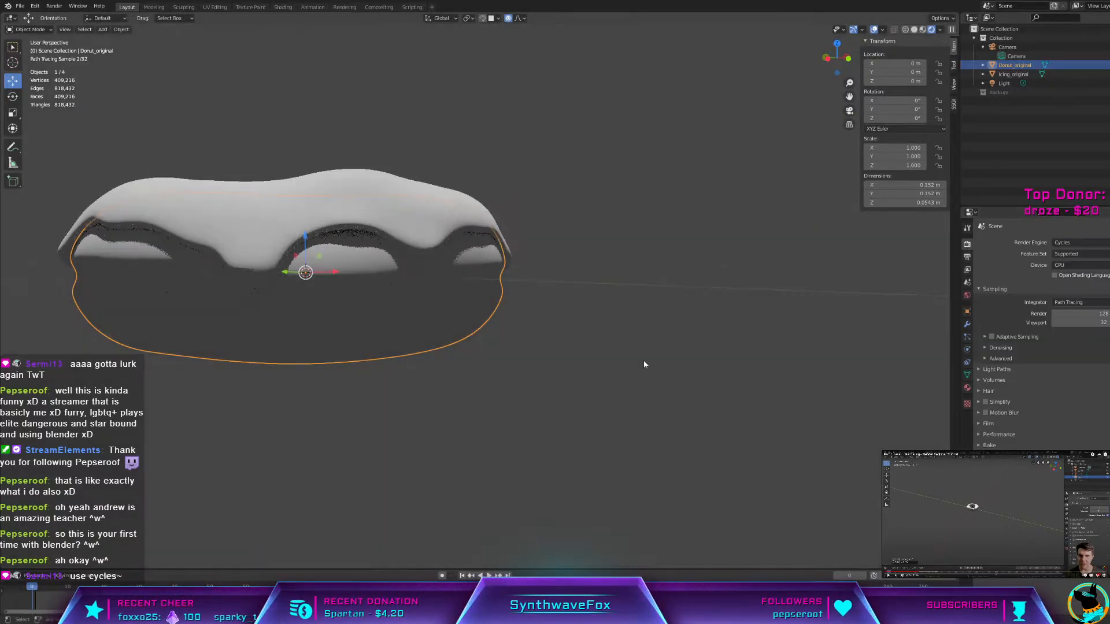
# Step: Examine the Cycles lighting and shadows on the donut's sides, underside and top
pyautogui.moveTo(575, 341)
pyautogui.mouseDown(button='middle')
pyautogui.moveTo(564, 320)
pyautogui.moveTo(598, 318)
pyautogui.moveTo(610, 329)
pyautogui.moveTo(521, 339)
pyautogui.mouseUp(button='middle')
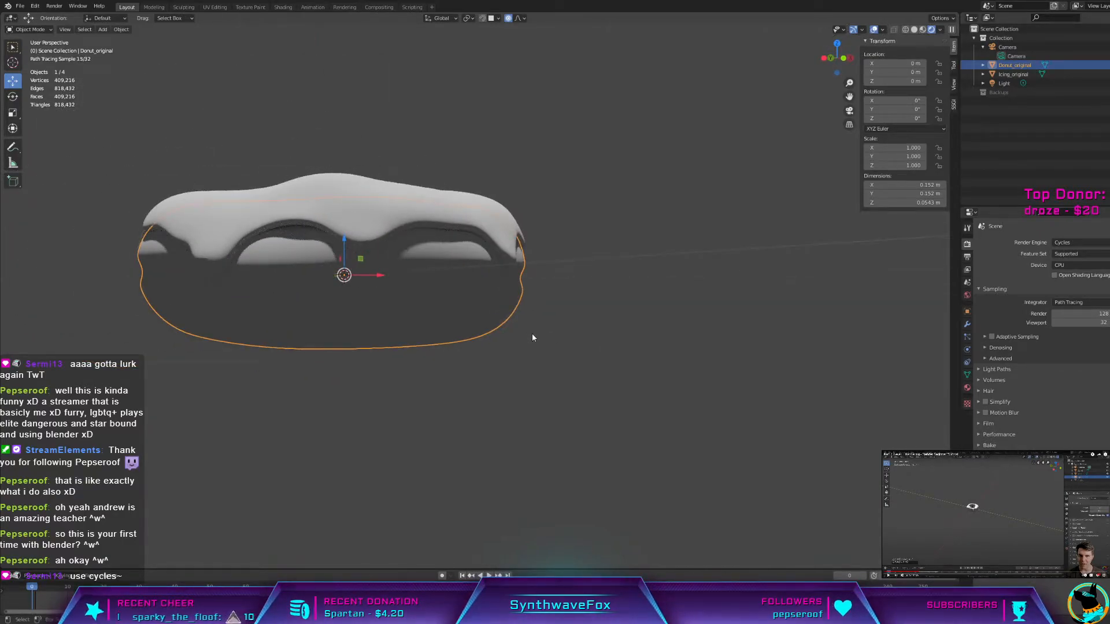
pyautogui.scroll(3, 532, 335)
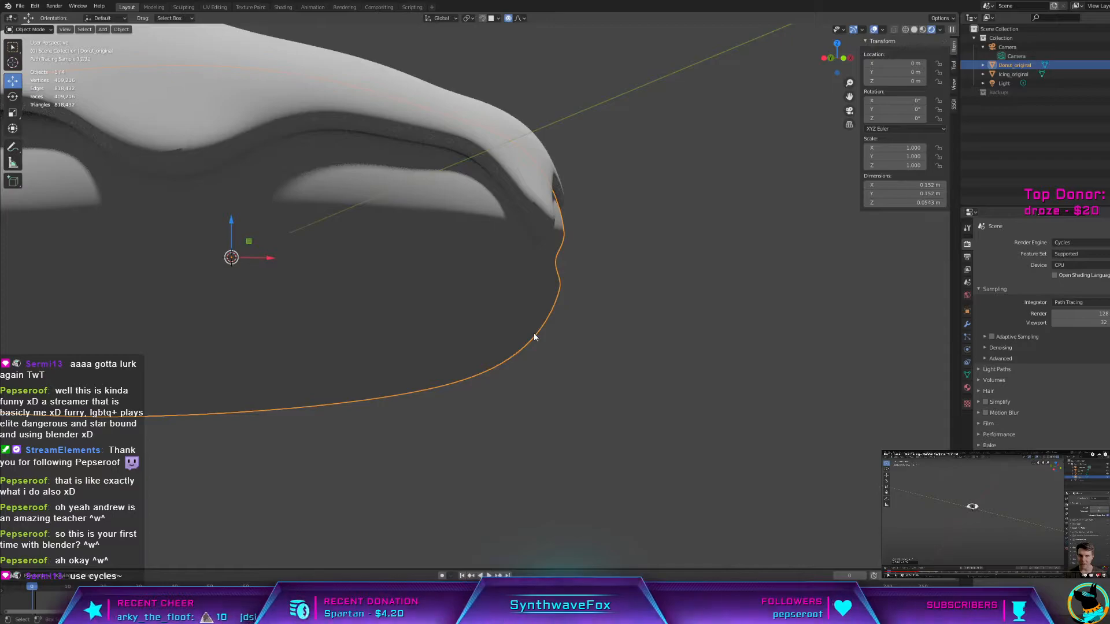
pyautogui.scroll(2, 534, 337)
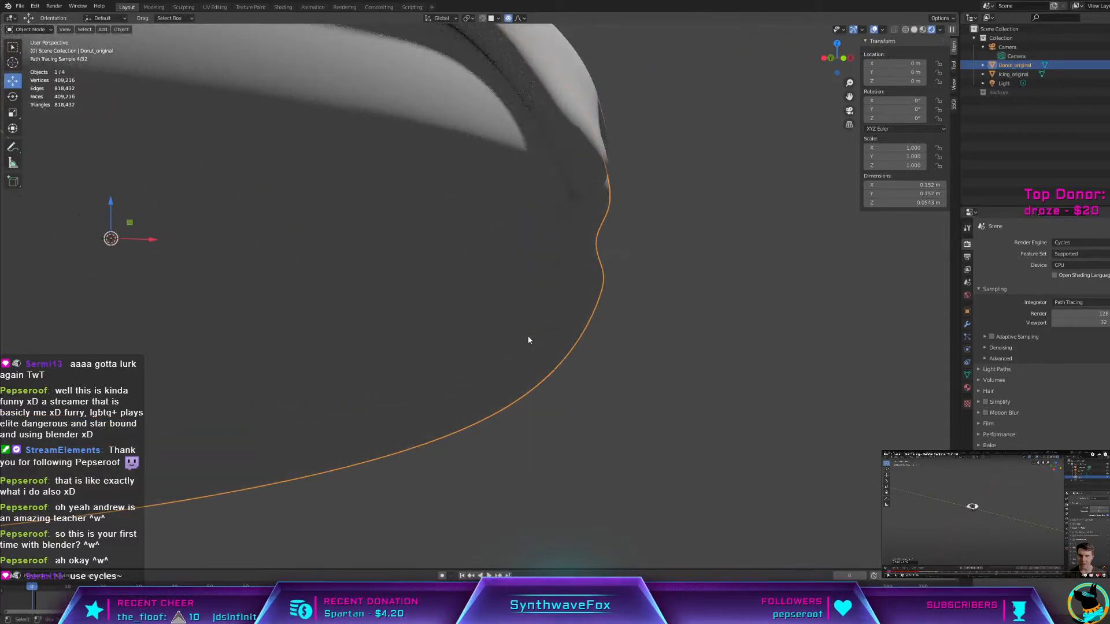
pyautogui.moveTo(533, 333); pyautogui.dragTo(422, 315, button='middle')
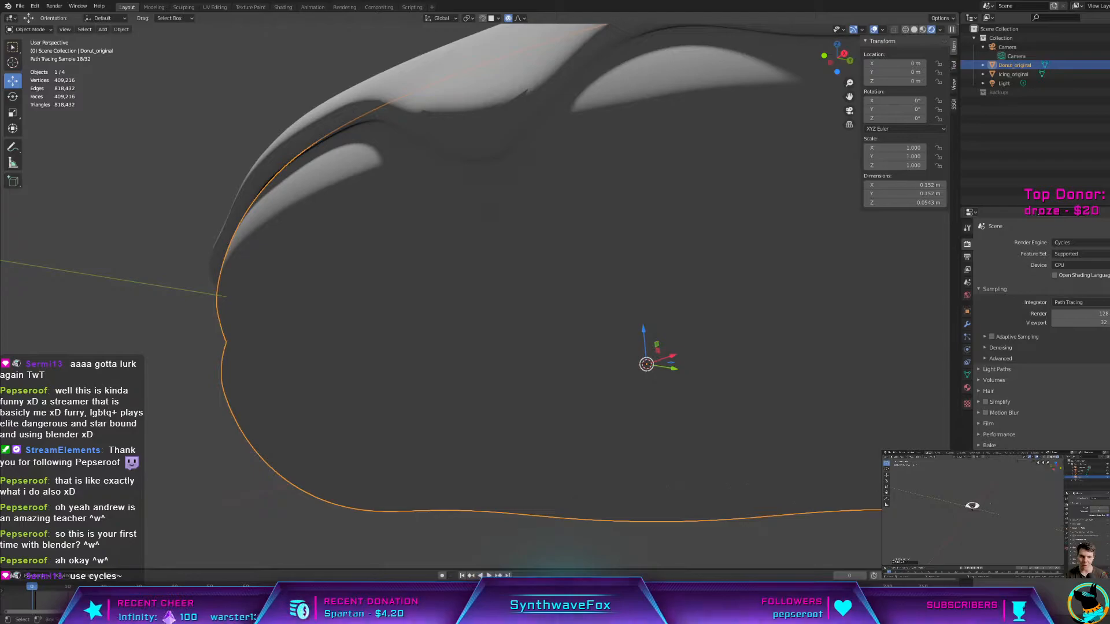
pyautogui.moveTo(638, 343); pyautogui.dragTo(627, 341, button='middle')
pyautogui.scroll(-6, 634, 341)
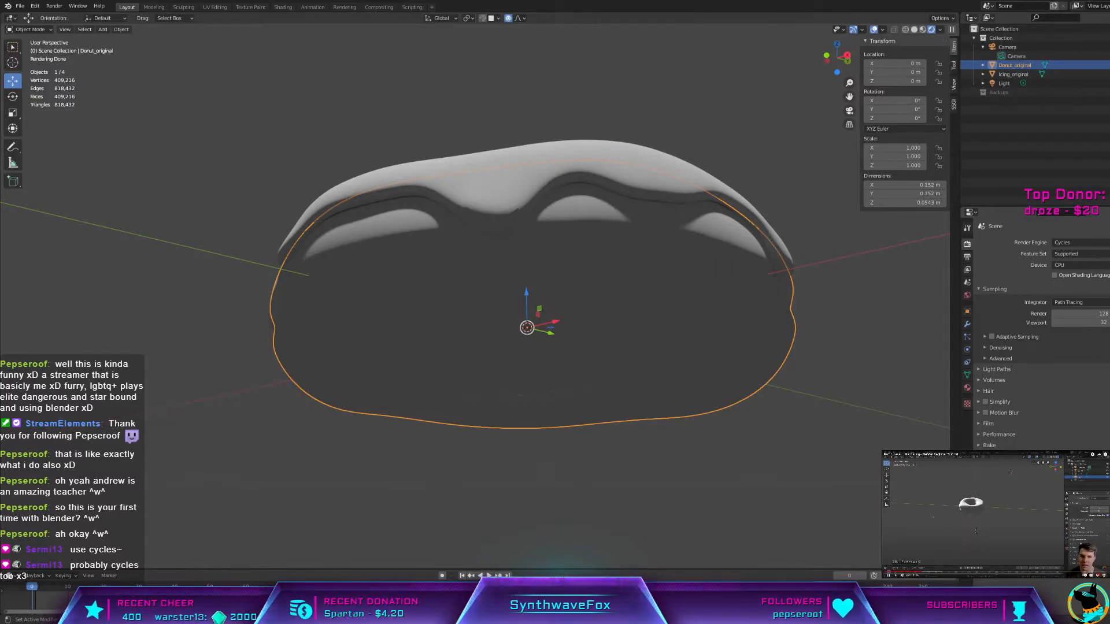
pyautogui.scroll(-5, 748, 373)
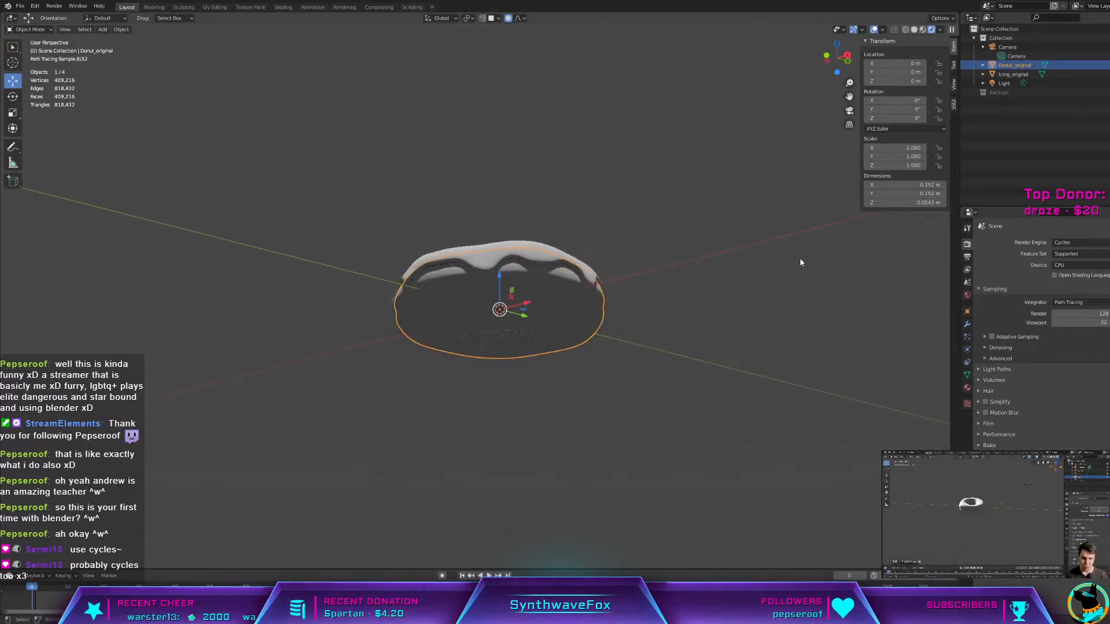
pyautogui.moveTo(757, 276); pyautogui.dragTo(810, 386, button='middle')
# Step: Switch the render engine back to Eevee and compare the donut's shading
pyautogui.click(1080, 243)
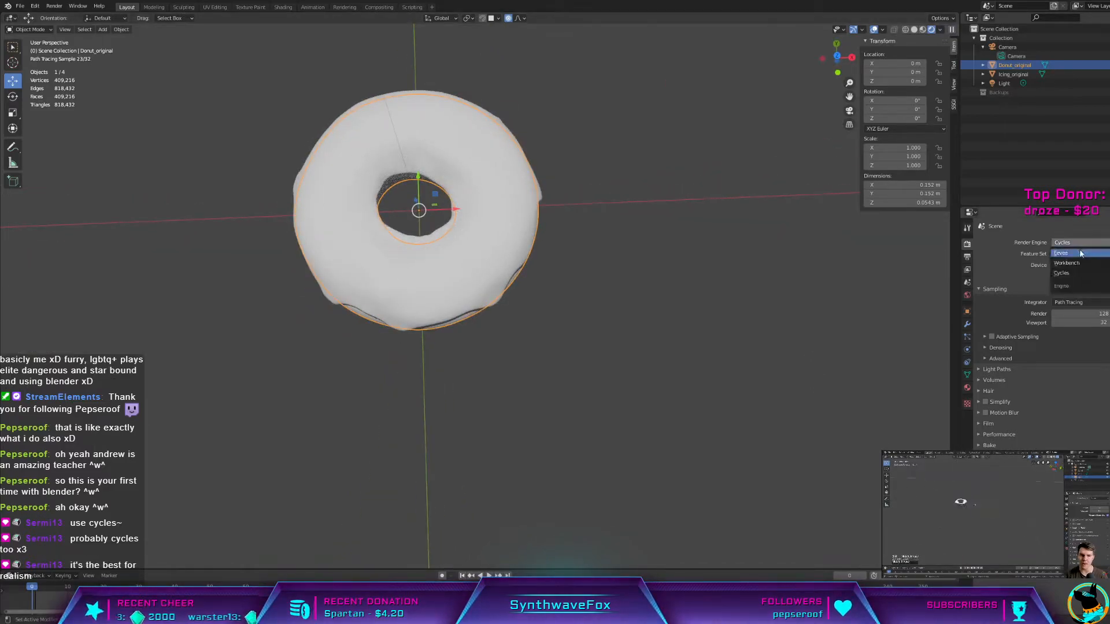
pyautogui.click(1074, 252)
pyautogui.moveTo(914, 277); pyautogui.dragTo(710, 251, button='middle')
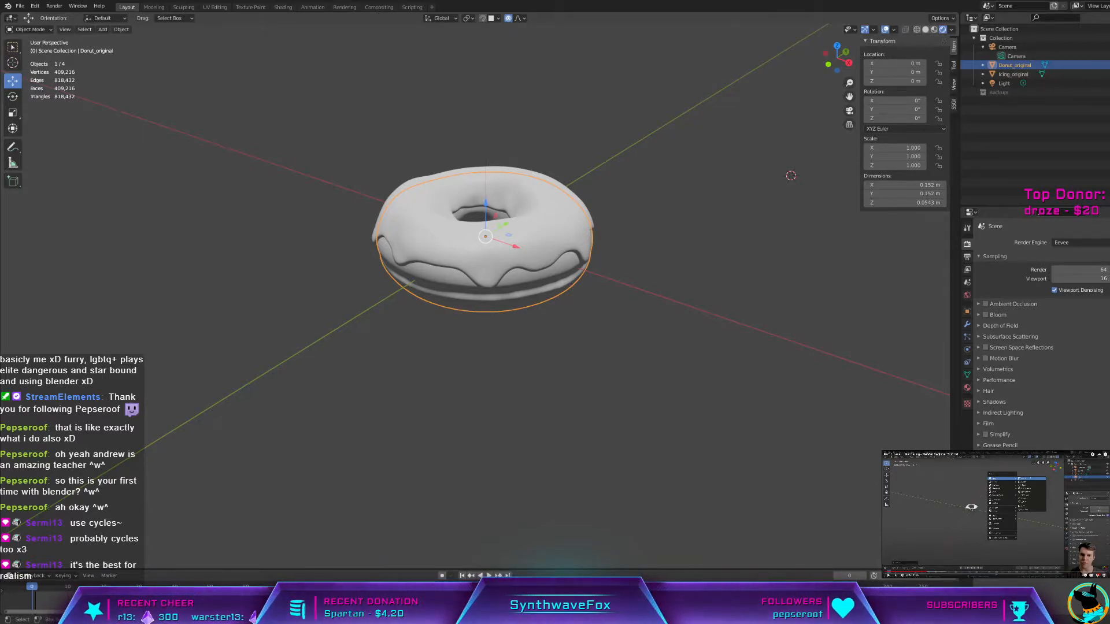
pyautogui.moveTo(535, 269); pyautogui.dragTo(545, 305, button='middle')
pyautogui.moveTo(687, 293); pyautogui.dragTo(696, 249, button='middle')
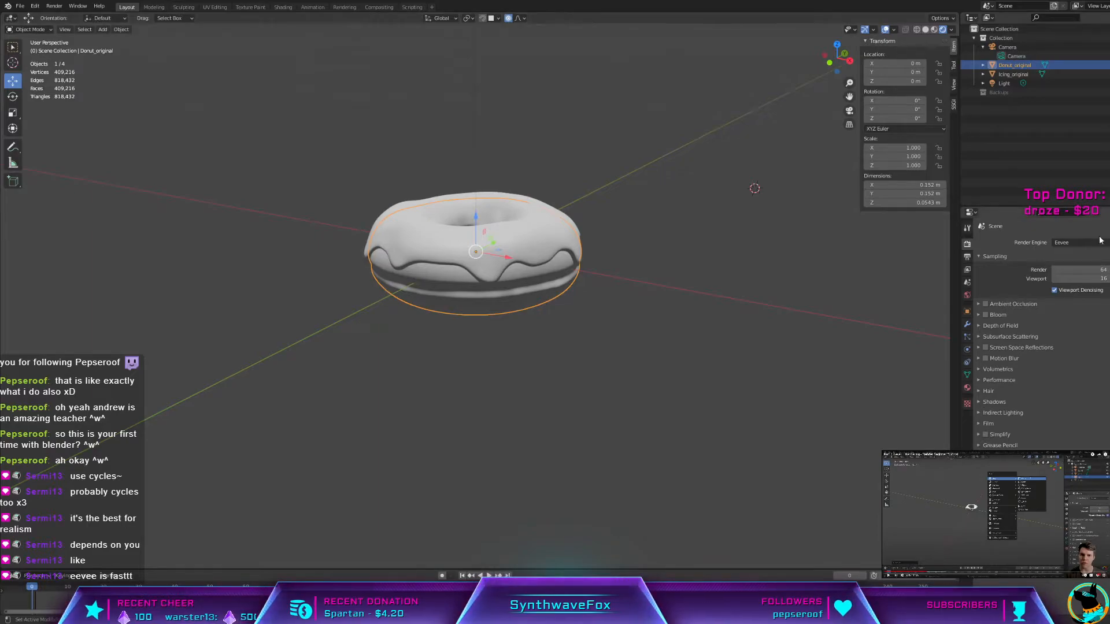
# Step: Set the render engine to Cycles again and view the donut from several angles
pyautogui.click(1077, 243)
pyautogui.click(1087, 275)
pyautogui.moveTo(553, 359)
pyautogui.mouseDown(button='middle')
pyautogui.moveTo(617, 261)
pyautogui.moveTo(642, 242)
pyautogui.mouseUp(button='middle')
pyautogui.moveTo(856, 326); pyautogui.dragTo(751, 399, button='middle')
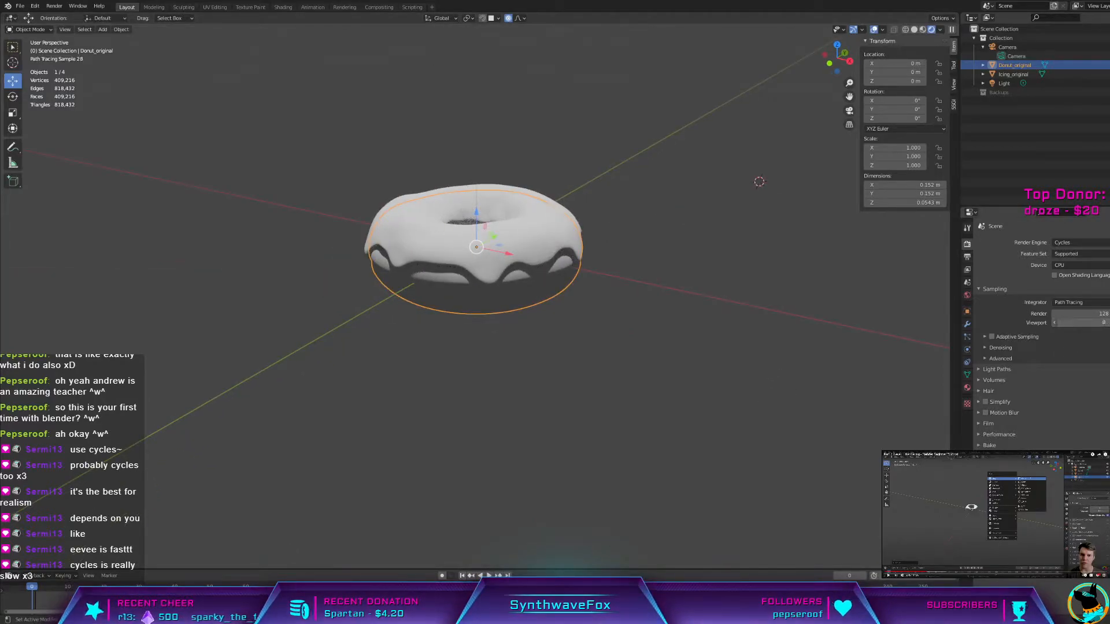
# Step: Set the Cycles viewport sample count to 5
pyautogui.click(1102, 322)
pyautogui.write('5')
pyautogui.press('Return')
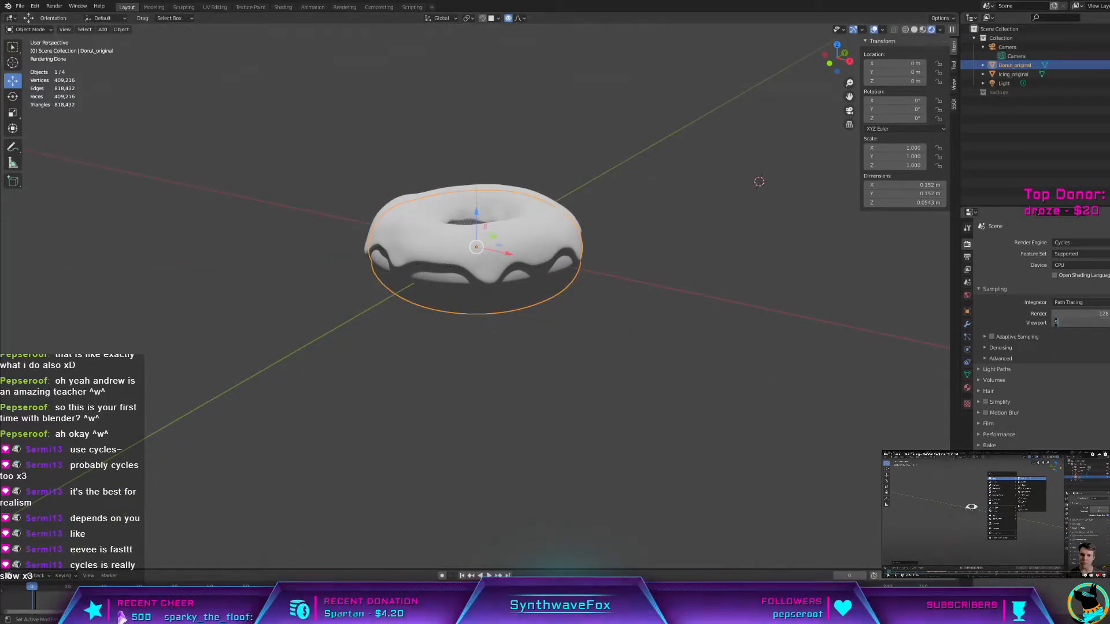
# Step: Set the Cycles render device to GPU Compute
pyautogui.moveTo(752, 191); pyautogui.dragTo(956, 218, button='middle')
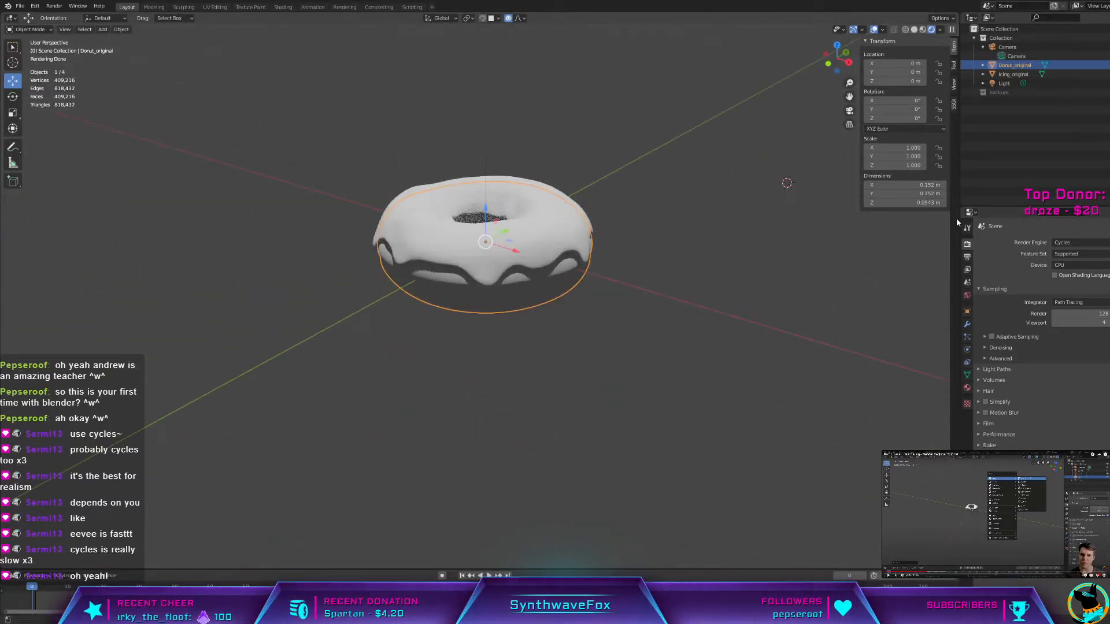
pyautogui.click(1078, 264)
pyautogui.click(1076, 282)
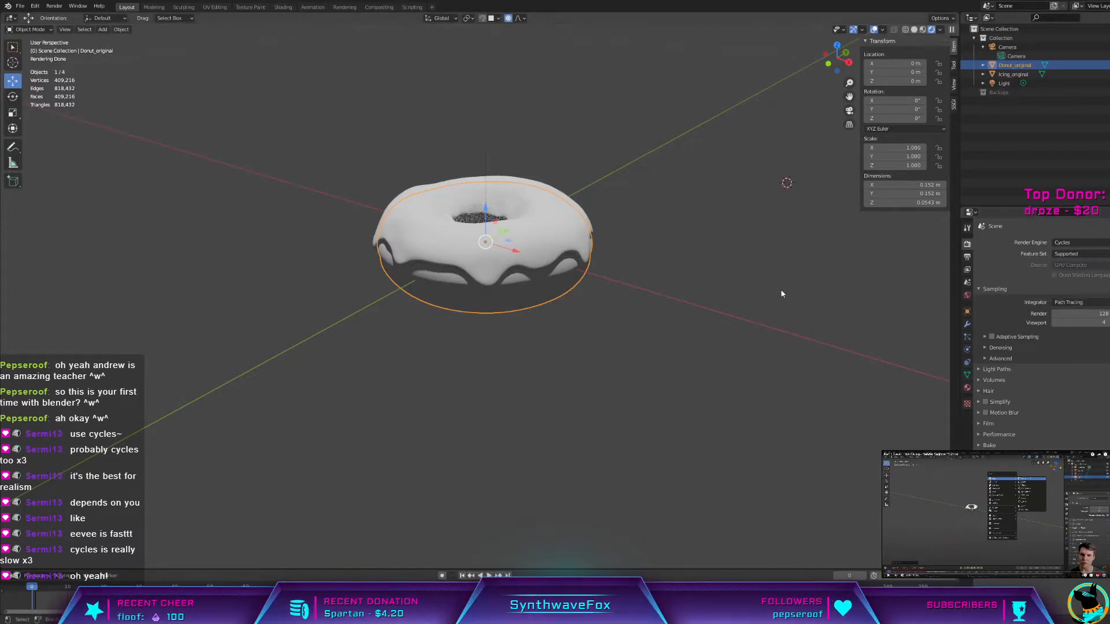
pyautogui.moveTo(845, 311); pyautogui.dragTo(743, 302, button='middle')
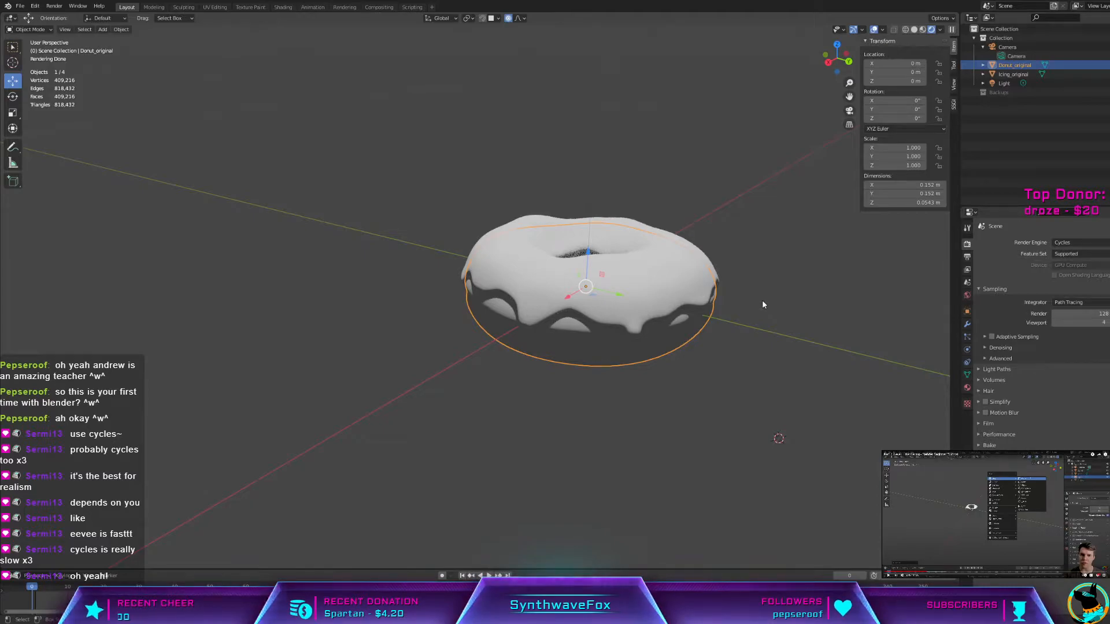
# Step: Enable adaptive sampling in the Cycles sampling settings
pyautogui.click(992, 336)
pyautogui.moveTo(756, 383); pyautogui.dragTo(690, 370, button='middle')
pyautogui.click(984, 337)
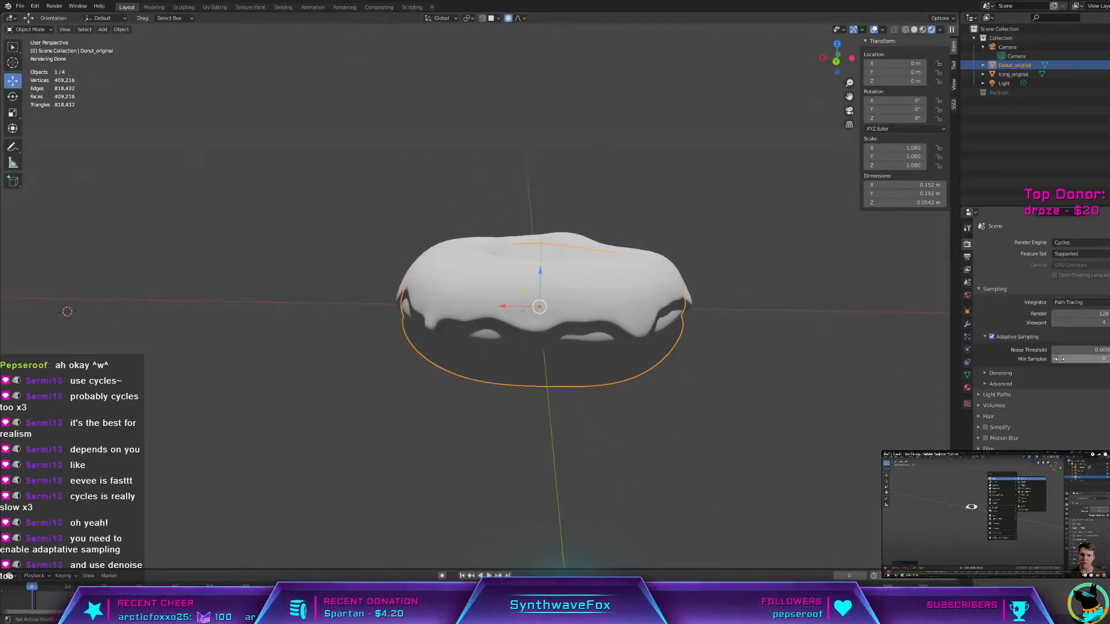
# Step: Enable viewport denoising with the Automatic denoiser, leaving render denoising off
pyautogui.click(986, 374)
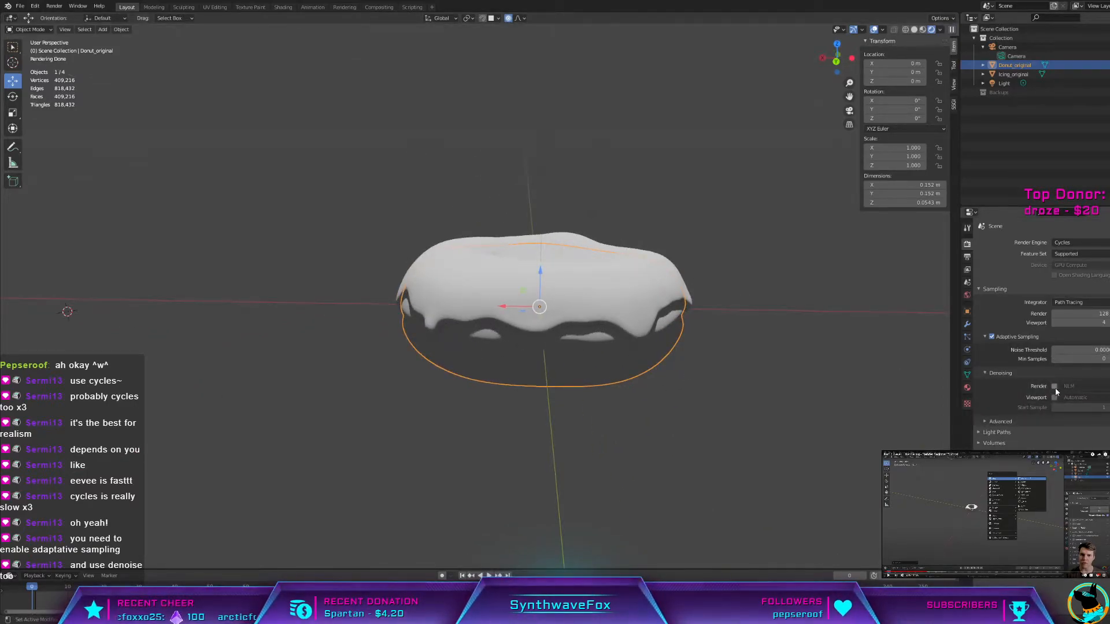
pyautogui.click(1055, 398)
pyautogui.click(1056, 386)
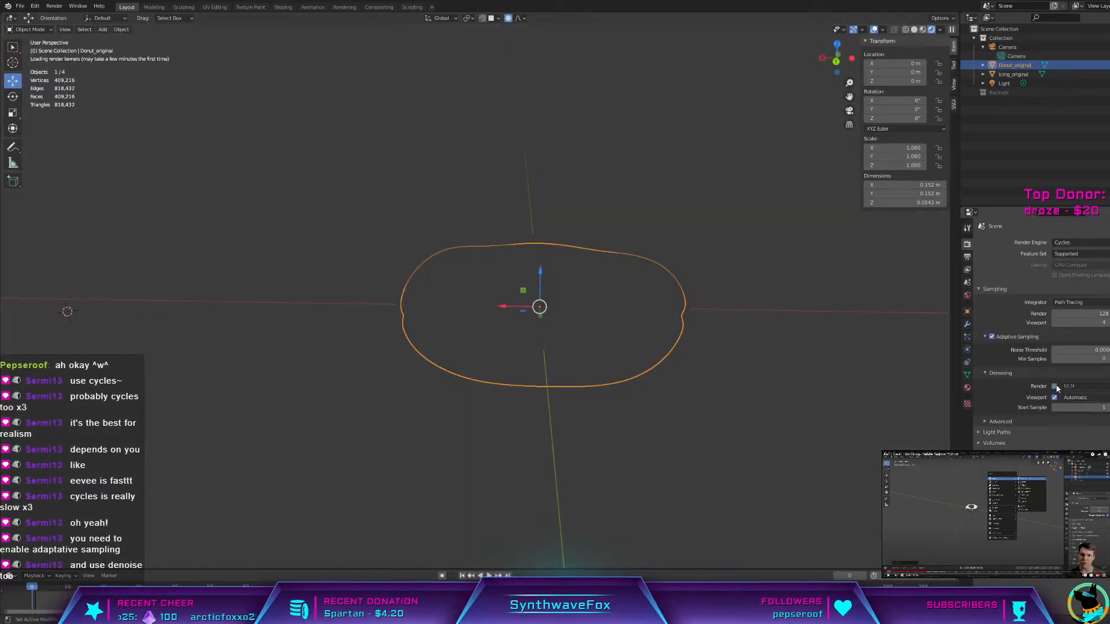
pyautogui.moveTo(732, 358); pyautogui.dragTo(684, 376, button='middle')
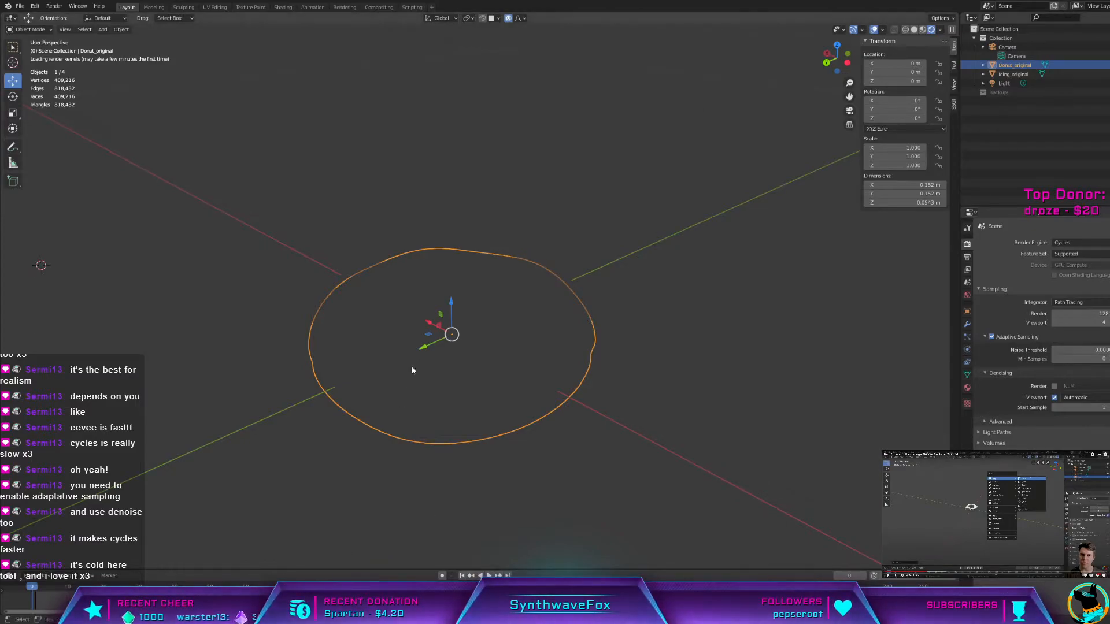
pyautogui.moveTo(445, 352); pyautogui.dragTo(553, 359, button='middle')
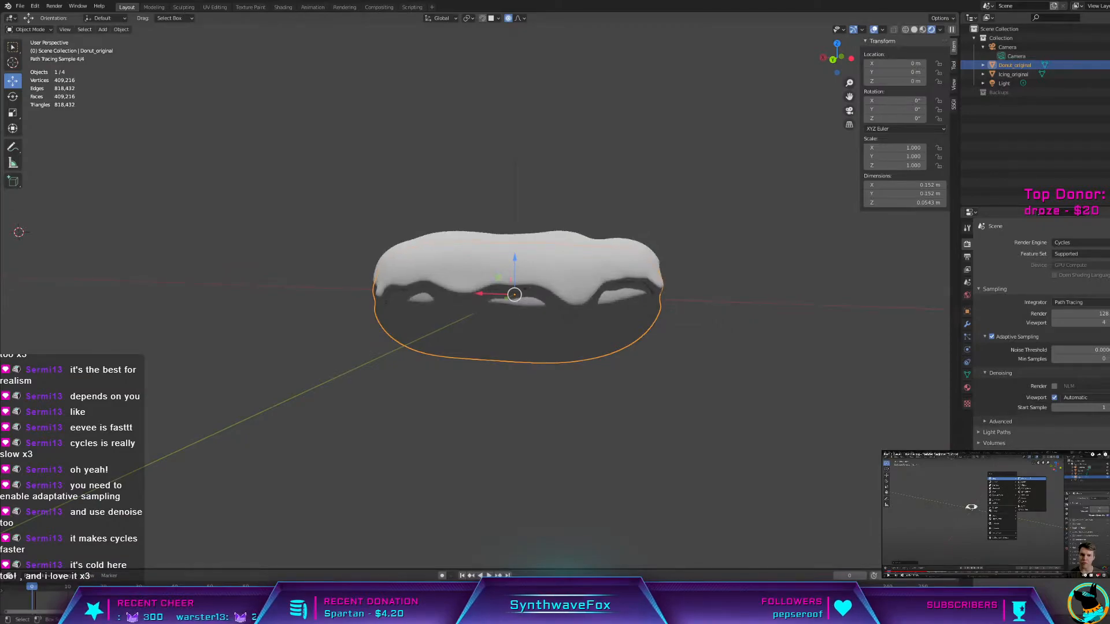
# Step: Compare the donut's denoised Cycles shading with the material preview from several angles
pyautogui.moveTo(621, 232)
pyautogui.mouseDown(button='middle')
pyautogui.moveTo(502, 274)
pyautogui.moveTo(452, 267)
pyautogui.moveTo(385, 315)
pyautogui.moveTo(585, 292)
pyautogui.moveTo(591, 409)
pyautogui.mouseUp(button='middle')
pyautogui.scroll(2, 591, 410)
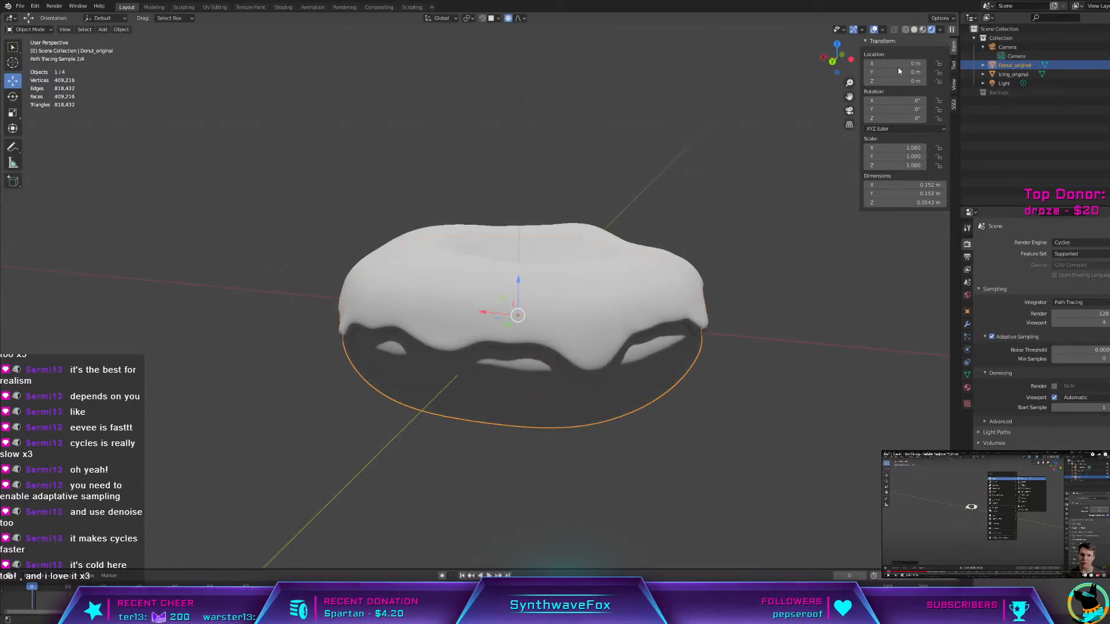
pyautogui.click(911, 29)
pyautogui.scroll(2, 620, 427)
pyautogui.moveTo(619, 427)
pyautogui.mouseDown(button='middle')
pyautogui.moveTo(588, 382)
pyautogui.moveTo(491, 416)
pyautogui.moveTo(416, 409)
pyautogui.moveTo(699, 215)
pyautogui.mouseUp(button='middle')
pyautogui.click(935, 29)
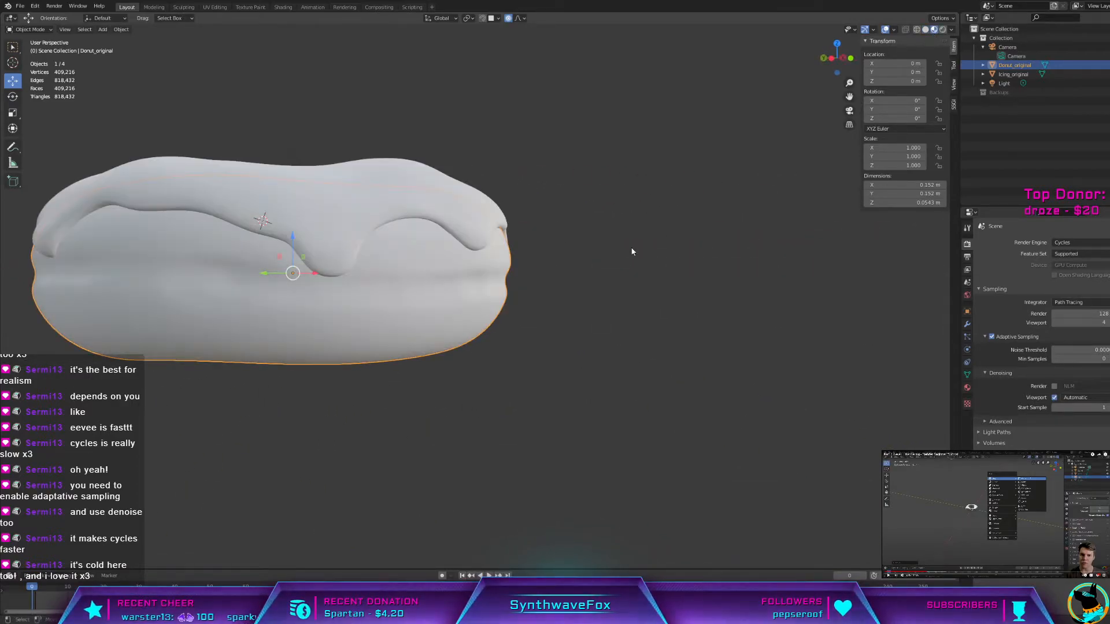
pyautogui.moveTo(632, 247)
pyautogui.mouseDown(button='middle')
pyautogui.moveTo(628, 267)
pyautogui.moveTo(726, 269)
pyautogui.moveTo(789, 131)
pyautogui.mouseUp(button='middle')
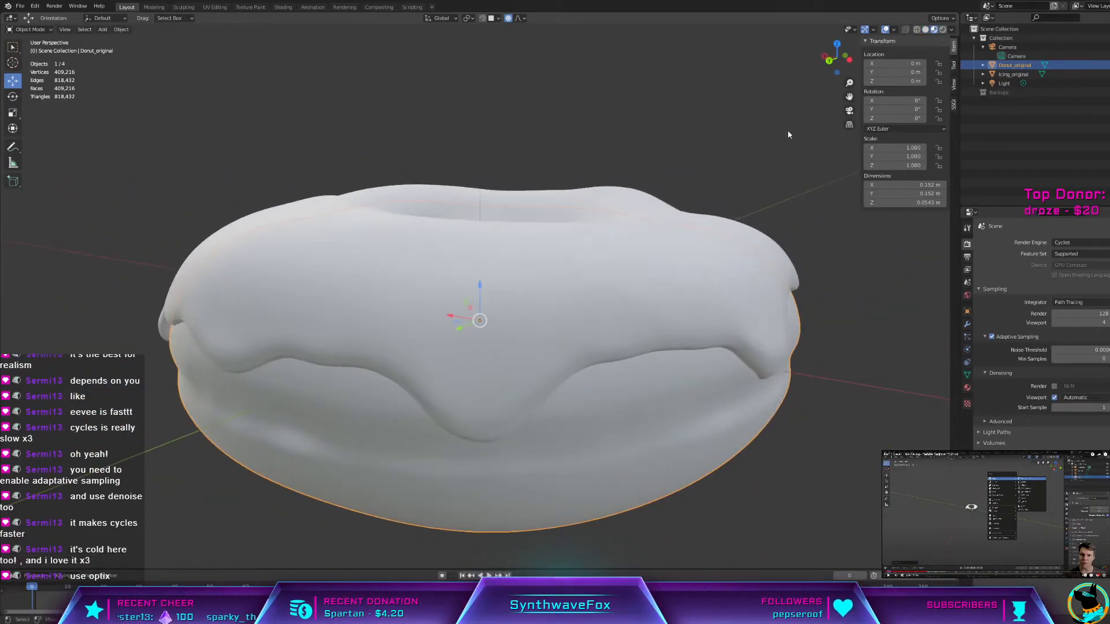
pyautogui.click(942, 30)
pyautogui.scroll(-2, 448, 411)
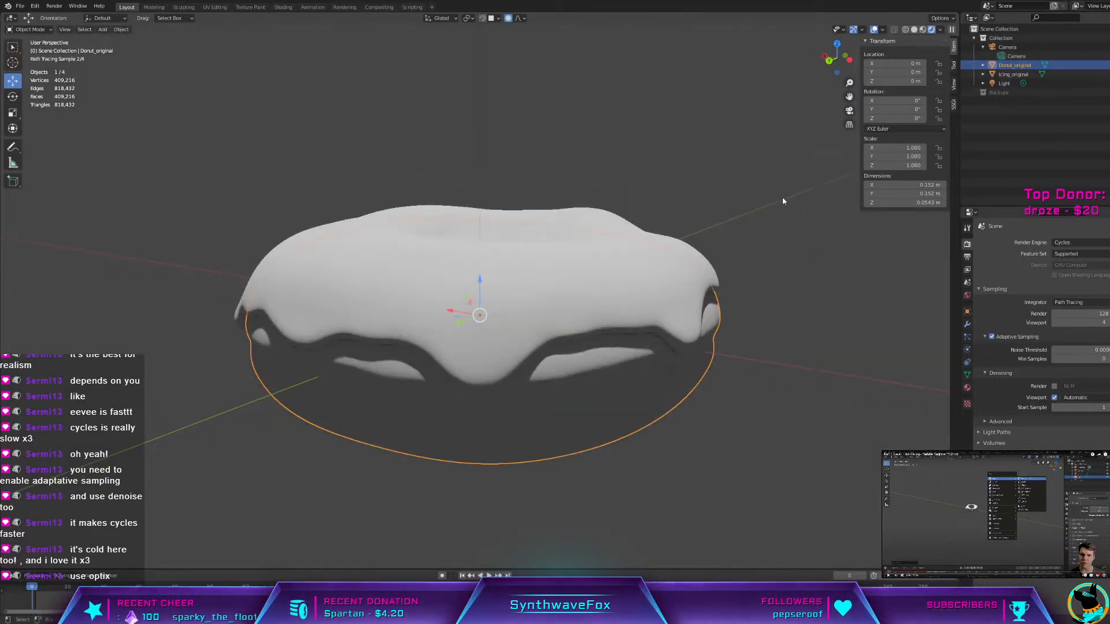
pyautogui.click(952, 29)
pyautogui.moveTo(742, 289)
pyautogui.mouseDown(button='middle')
pyautogui.moveTo(590, 284)
pyautogui.moveTo(672, 302)
pyautogui.moveTo(711, 277)
pyautogui.mouseUp(button='middle')
pyautogui.click(951, 30)
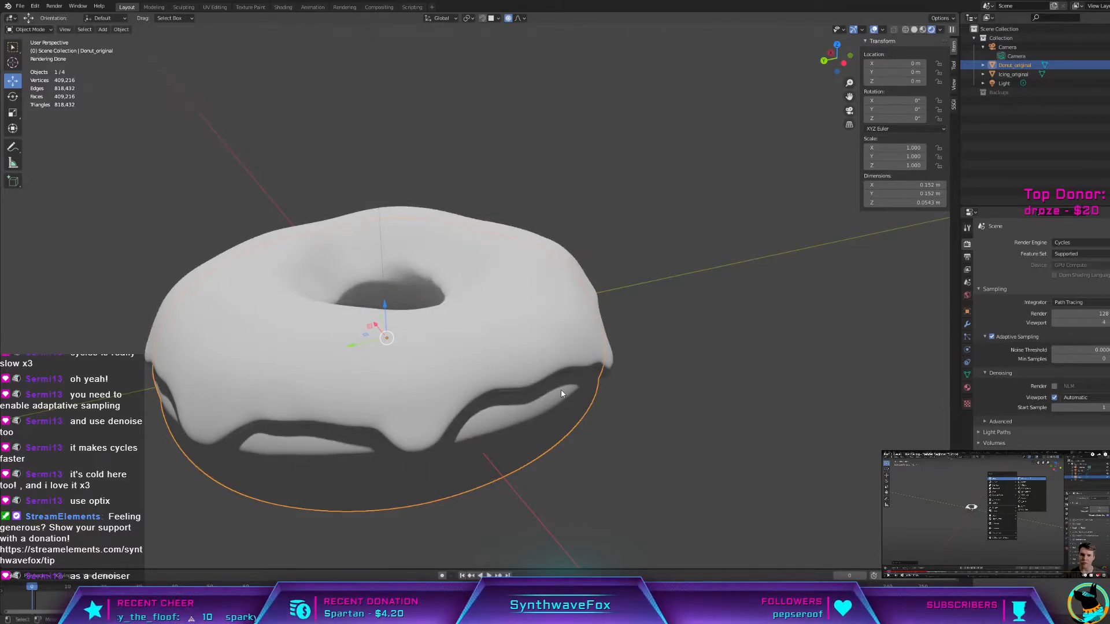
# Step: Set the viewport denoiser to OptiX
pyautogui.moveTo(458, 477); pyautogui.dragTo(483, 471, button='middle')
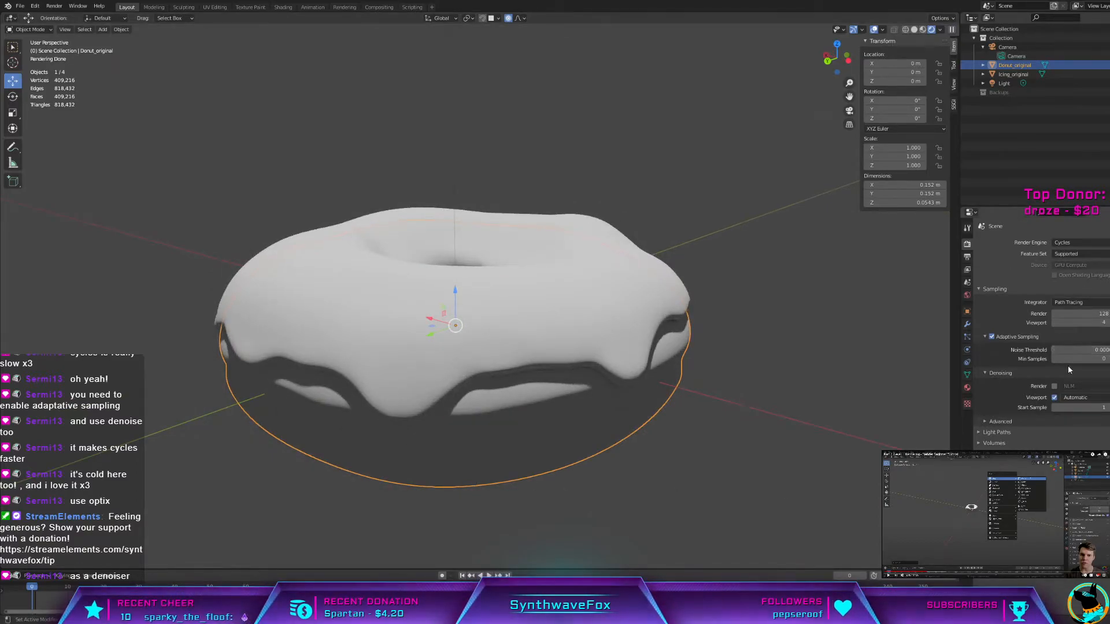
pyautogui.click(1075, 398)
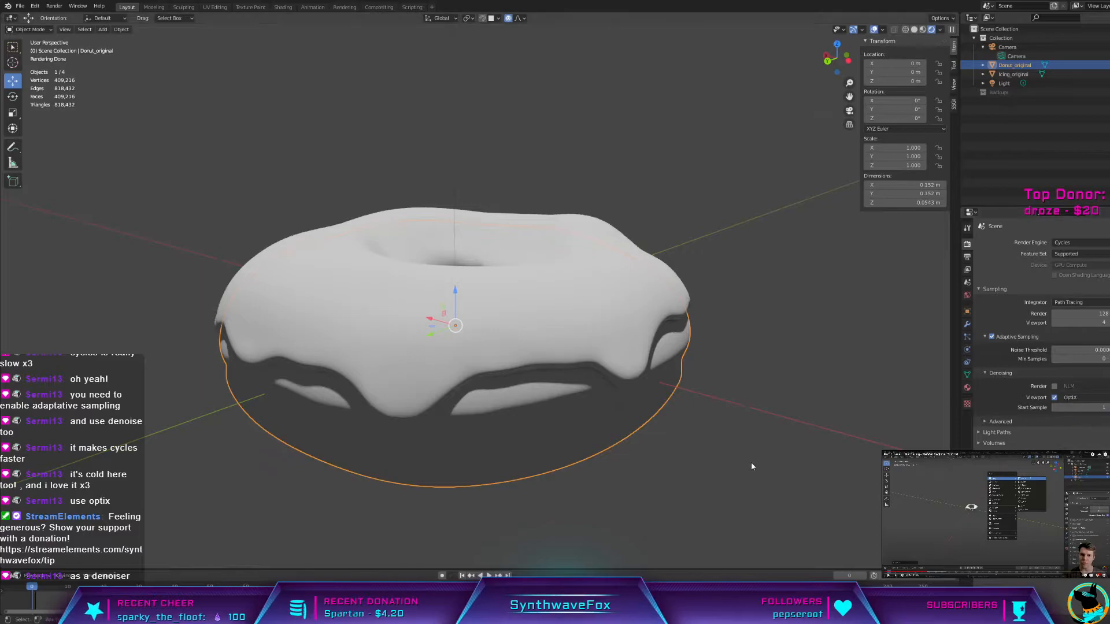
pyautogui.moveTo(751, 463)
pyautogui.mouseDown(button='middle')
pyautogui.moveTo(647, 446)
pyautogui.moveTo(704, 463)
pyautogui.moveTo(663, 477)
pyautogui.moveTo(673, 480)
pyautogui.mouseUp(button='middle')
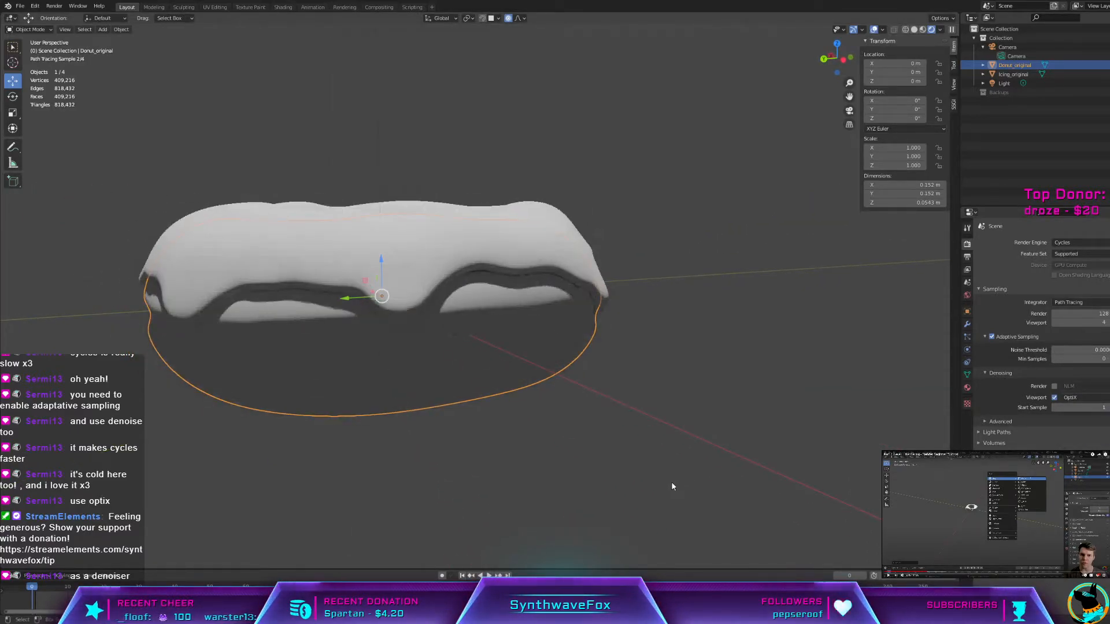
# Step: Examine the denoised shadows along the lower edge of the icing up close
pyautogui.scroll(5, 491, 395)
pyautogui.scroll(4, 491, 394)
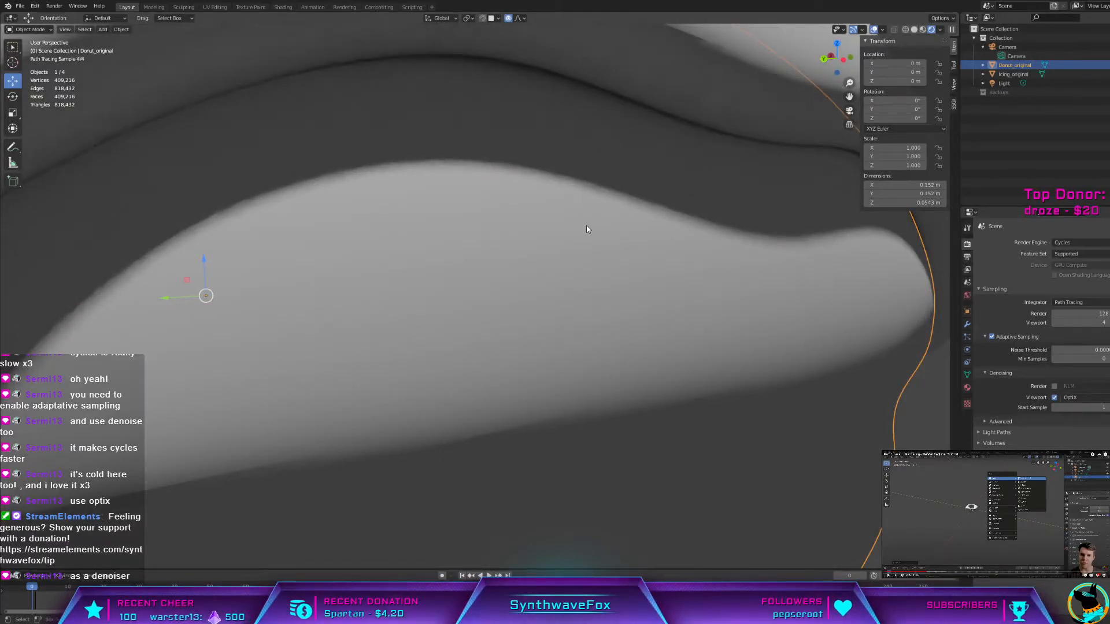
pyautogui.scroll(2, 589, 224)
pyautogui.scroll(-2, 590, 228)
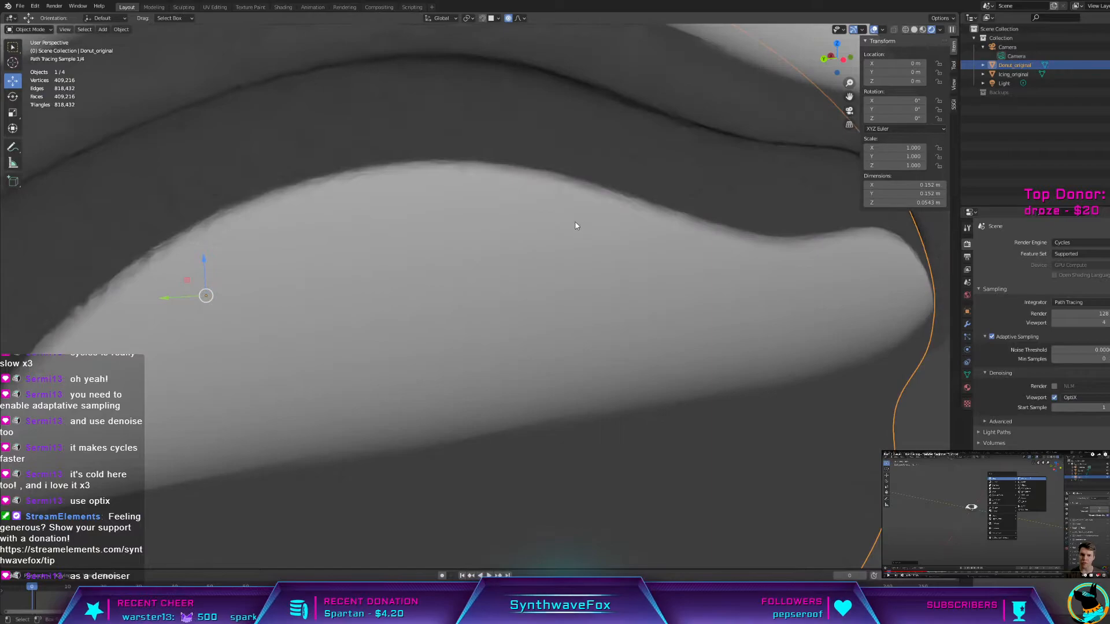
pyautogui.scroll(-1, 601, 229)
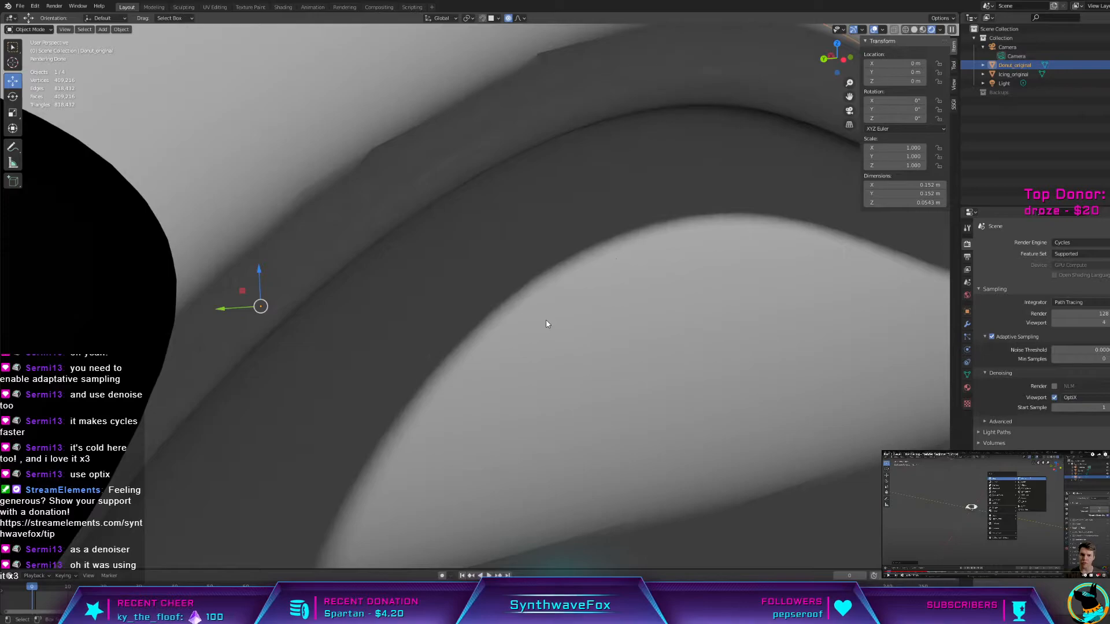
pyautogui.scroll(-2, 385, 359)
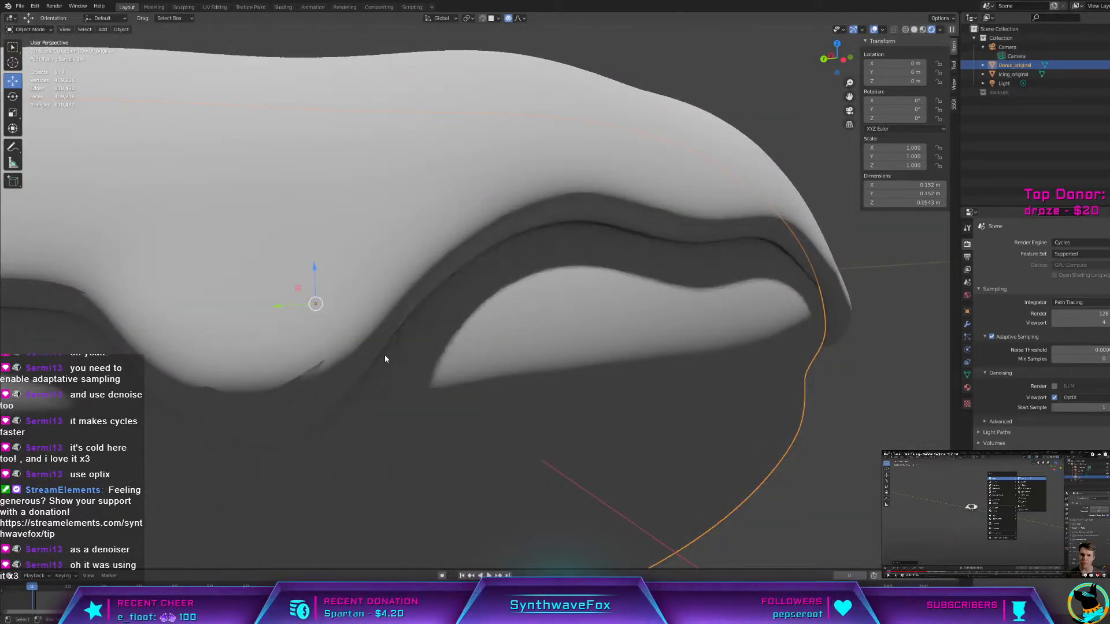
pyautogui.scroll(-3, 385, 359)
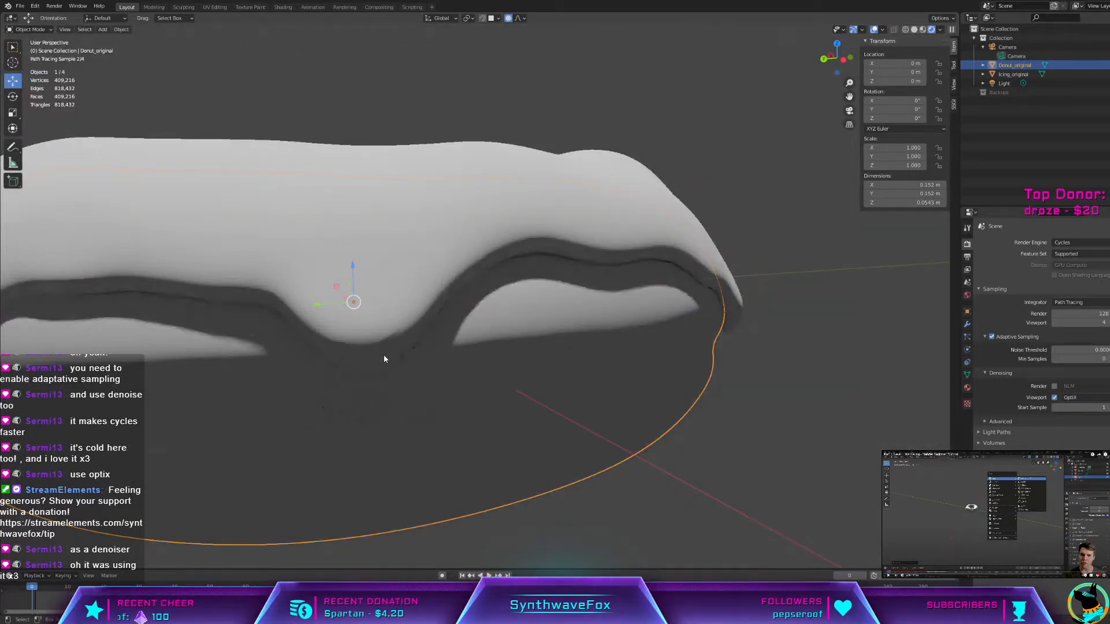
pyautogui.scroll(-2, 384, 359)
# Step: Inspect the OptiX-denoised shading of the whole donut from the sides and above
pyautogui.moveTo(383, 355); pyautogui.dragTo(414, 365, button='middle')
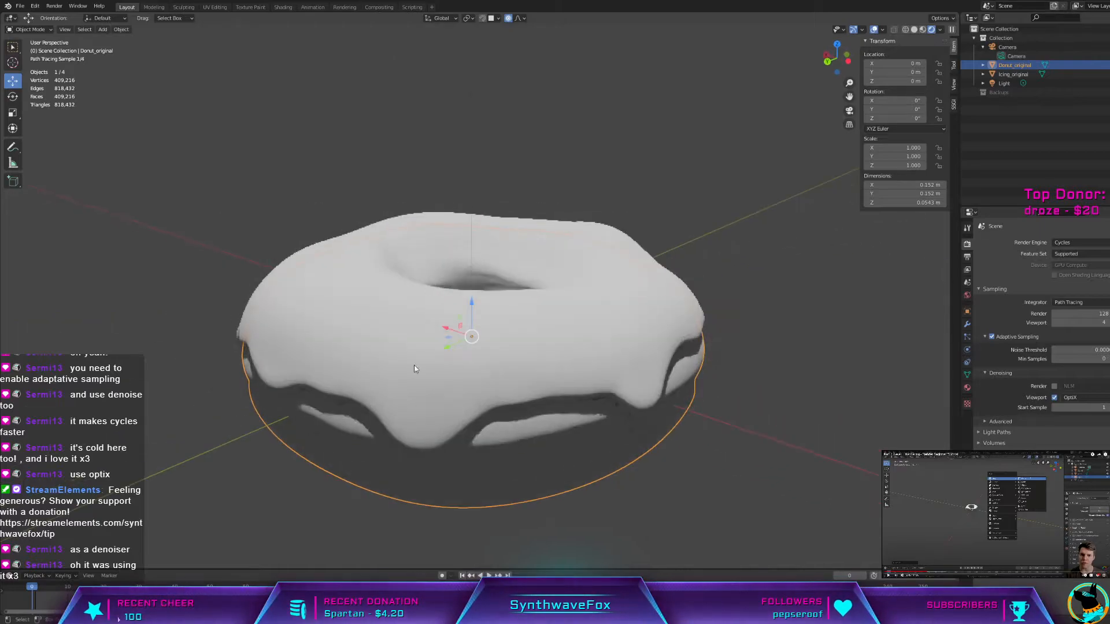
pyautogui.click(922, 31)
pyautogui.moveTo(717, 306)
pyautogui.mouseDown(button='middle')
pyautogui.moveTo(664, 290)
pyautogui.moveTo(703, 290)
pyautogui.mouseUp(button='middle')
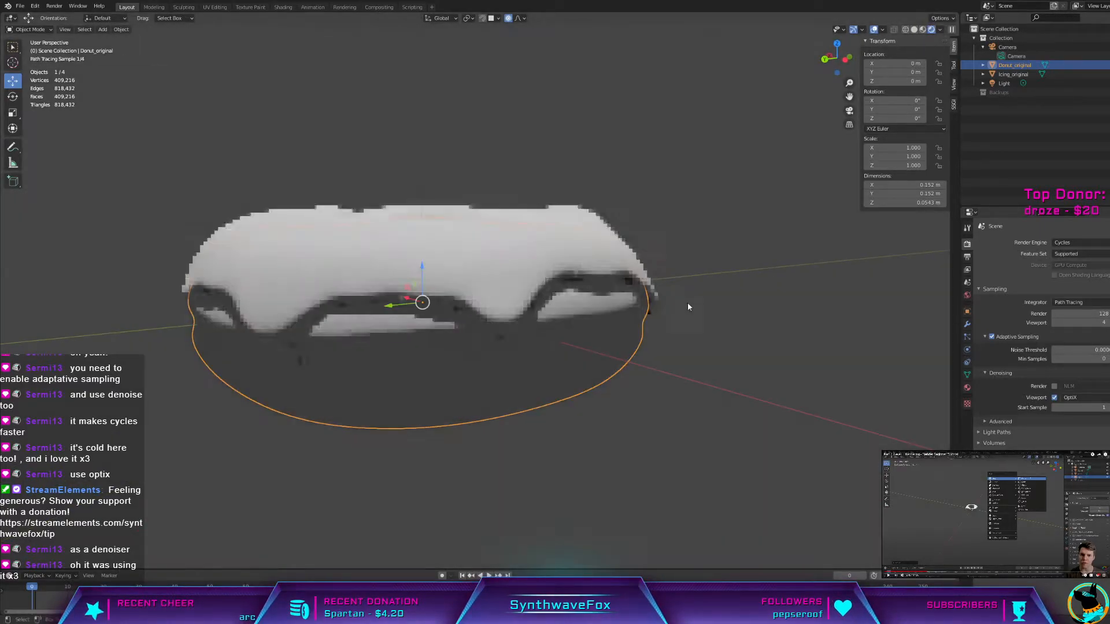
pyautogui.moveTo(573, 379); pyautogui.dragTo(671, 404, button='middle')
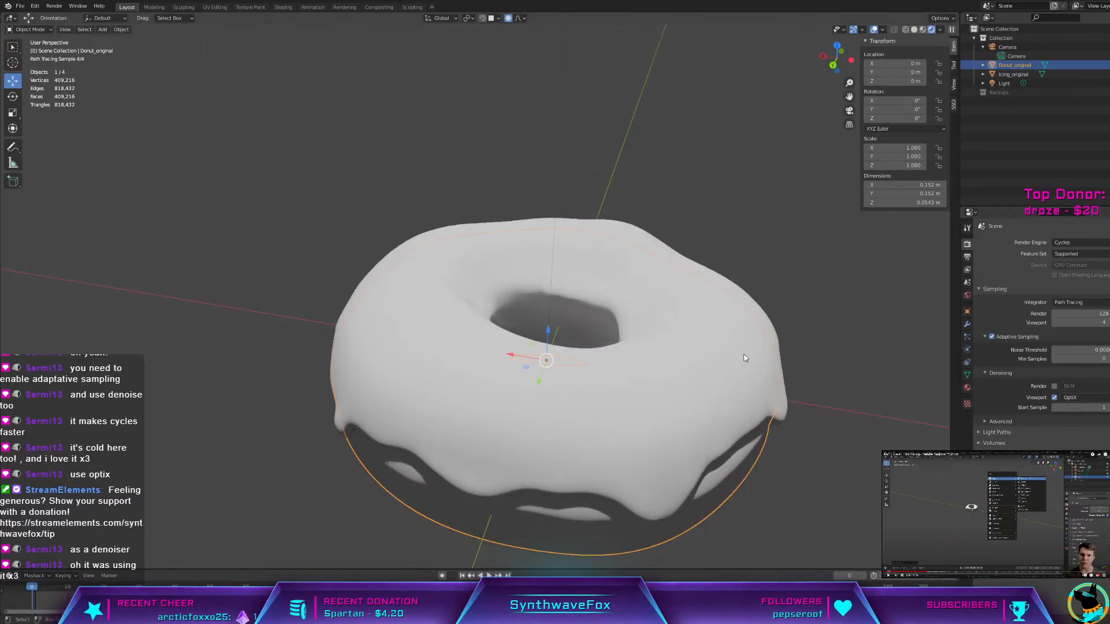
pyautogui.moveTo(522, 355); pyautogui.dragTo(540, 383, button='middle')
pyautogui.moveTo(730, 407); pyautogui.dragTo(703, 439, button='middle')
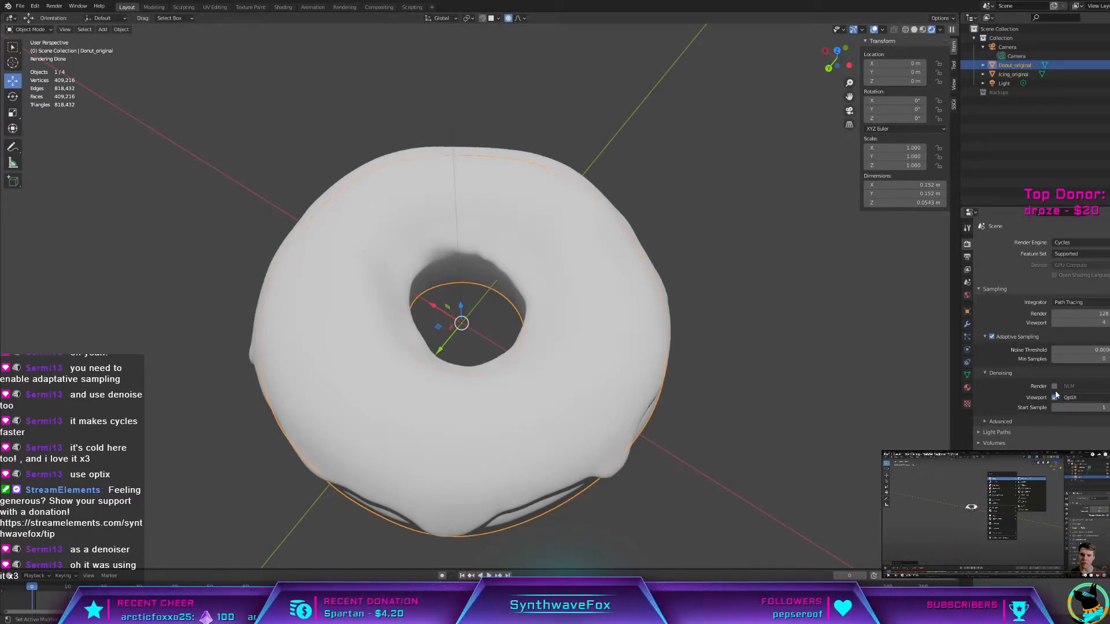
pyautogui.click(1073, 389)
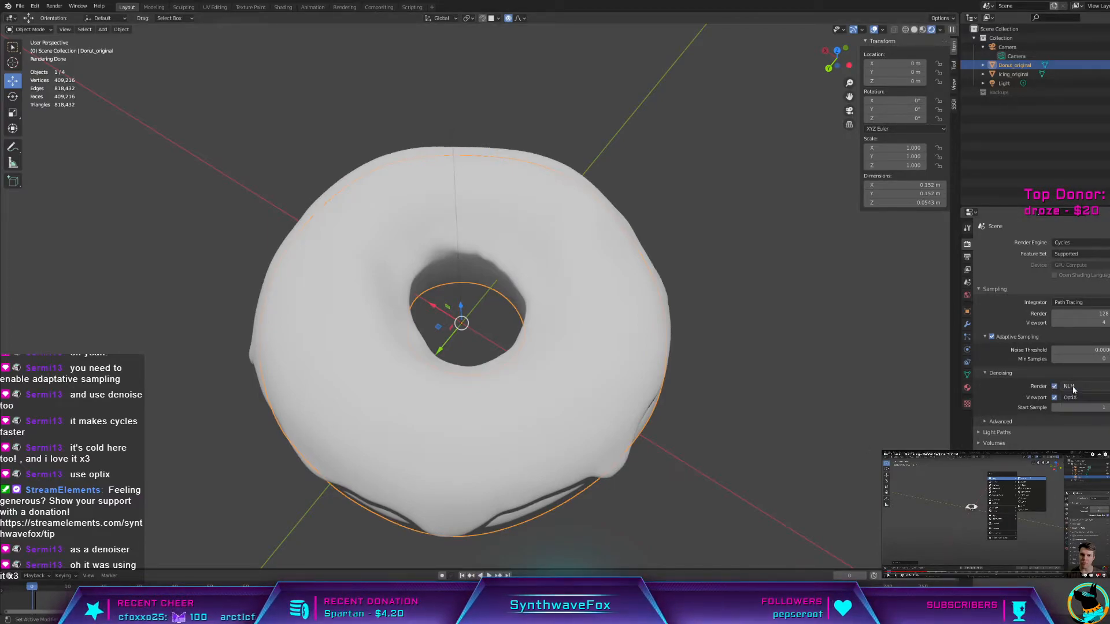
pyautogui.click(1069, 387)
pyautogui.click(1055, 386)
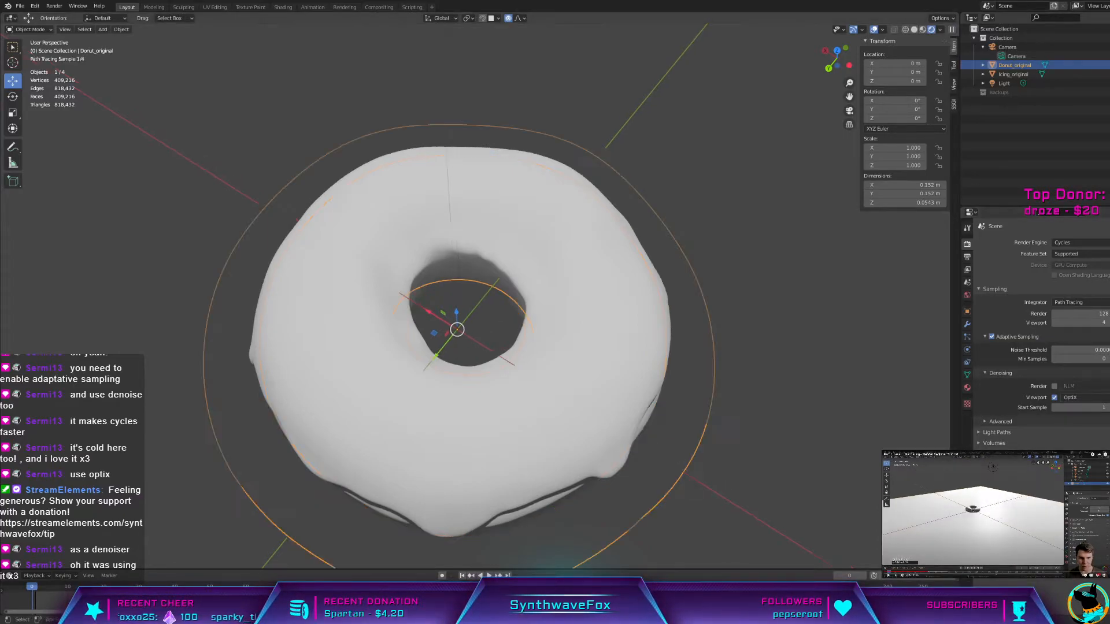
# Step: Try to select the light through the donut's hole
pyautogui.scroll(4, 463, 324)
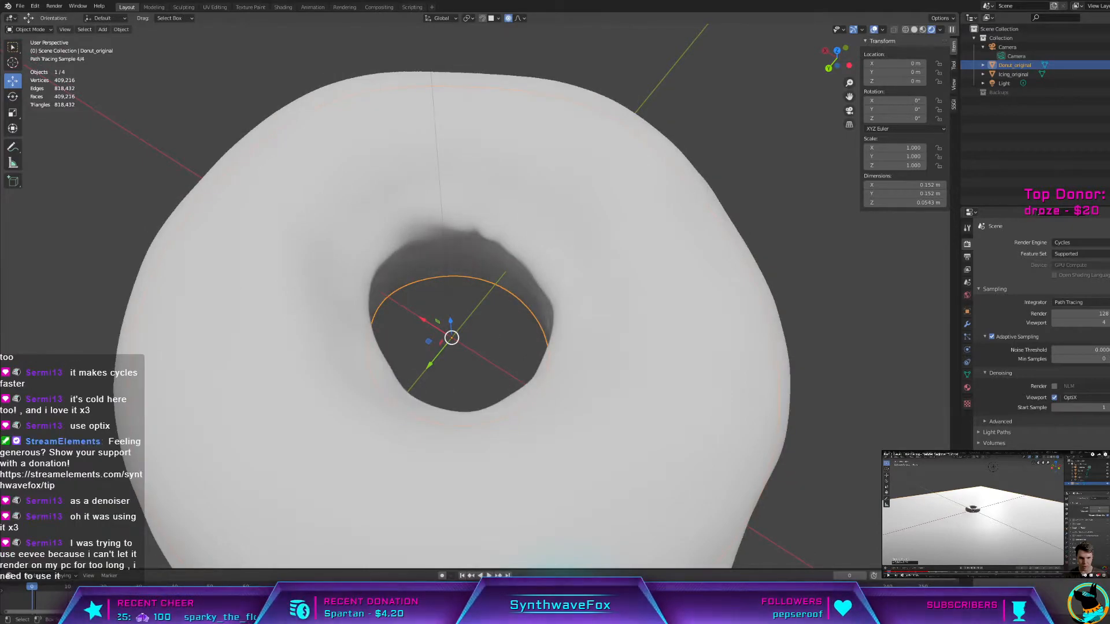
pyautogui.rightClick(426, 337)
pyautogui.click(453, 340)
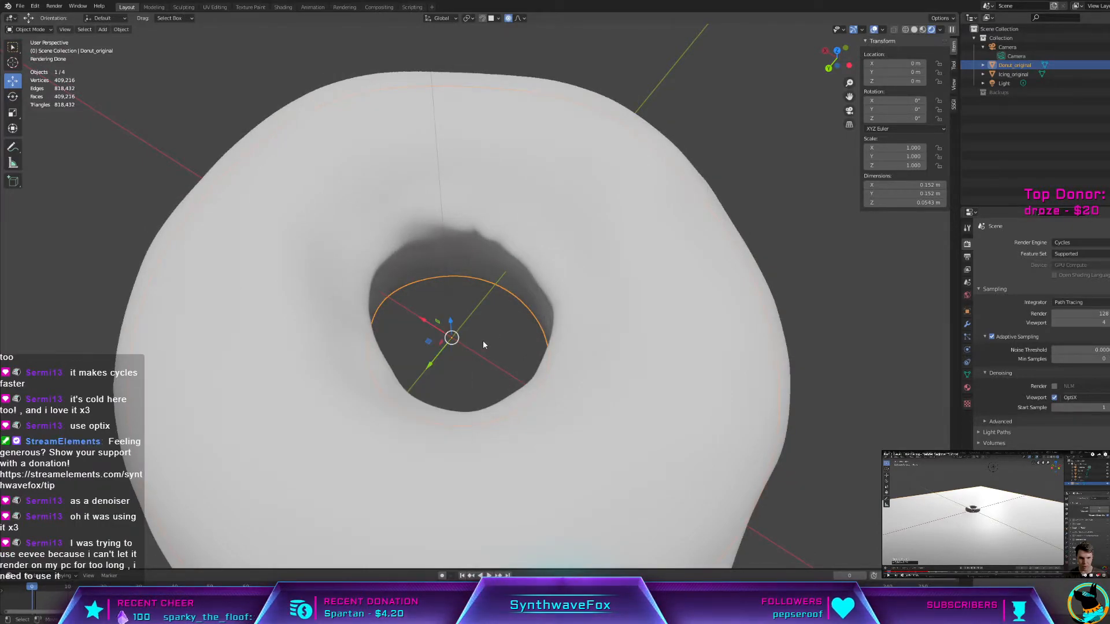
pyautogui.keyDown('shift'); pyautogui.click(450, 336); pyautogui.keyUp('shift')
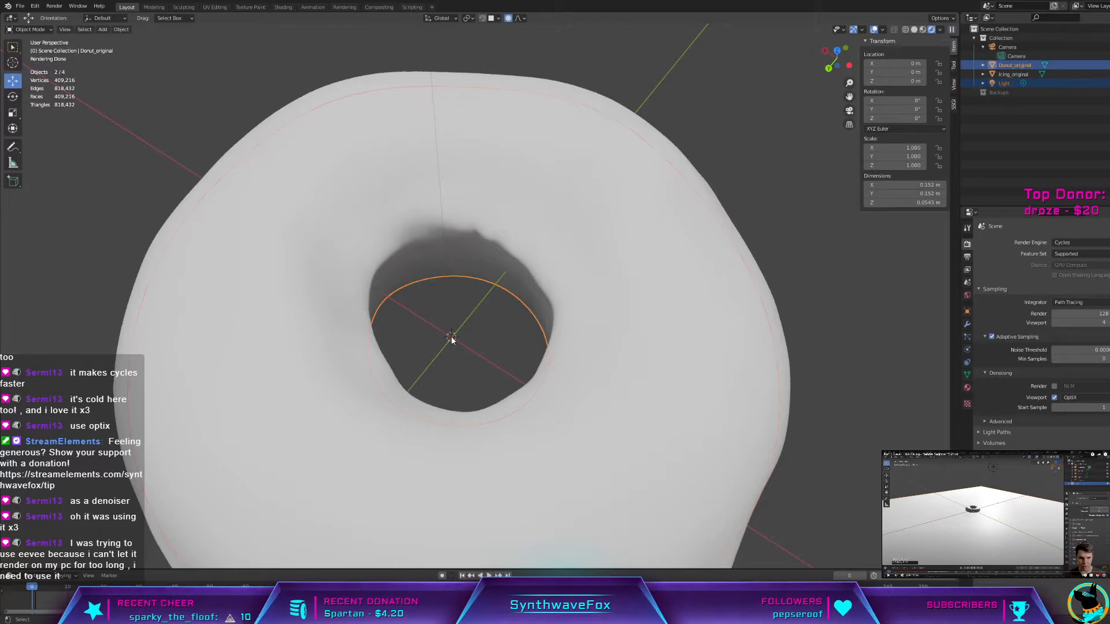
pyautogui.moveTo(483, 351); pyautogui.dragTo(486, 336, button='middle')
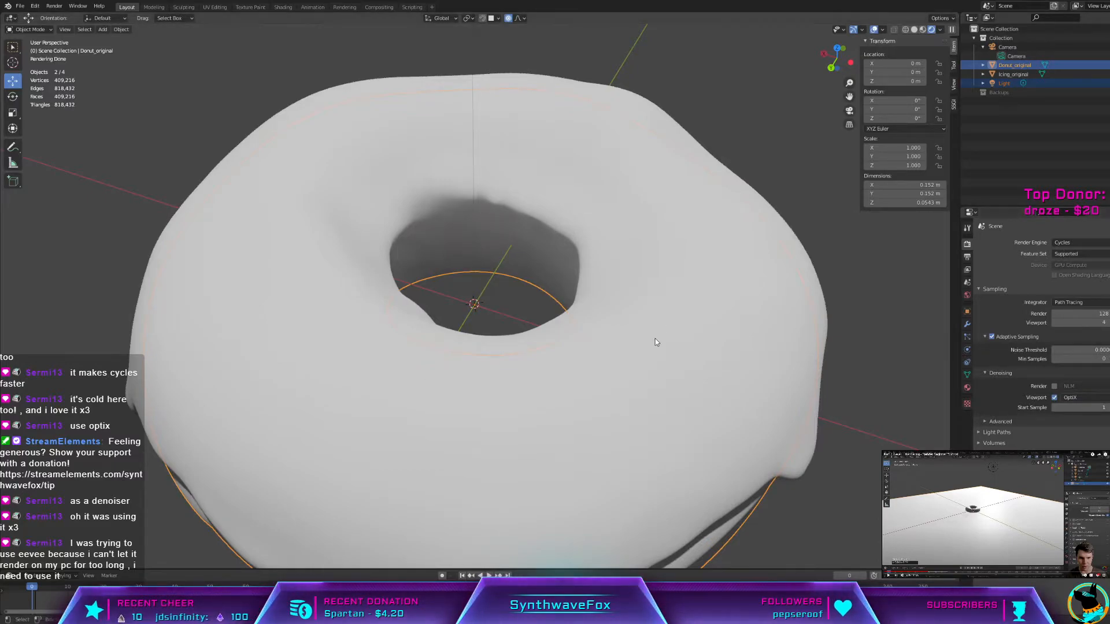
# Step: Switch the viewport to material preview and select only the light through the donut's hole
pyautogui.click(923, 29)
pyautogui.scroll(3, 520, 313)
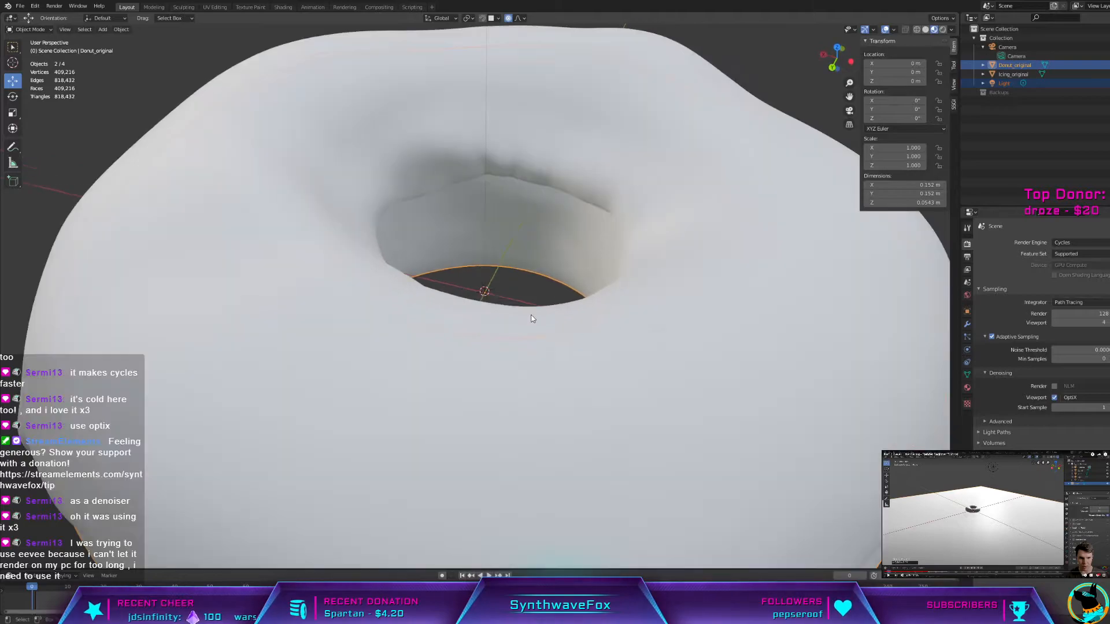
pyautogui.moveTo(521, 312)
pyautogui.mouseDown(button='middle')
pyautogui.moveTo(509, 347)
pyautogui.moveTo(478, 377)
pyautogui.moveTo(506, 297)
pyautogui.mouseUp(button='middle')
pyautogui.scroll(2, 491, 367)
pyautogui.scroll(3, 468, 397)
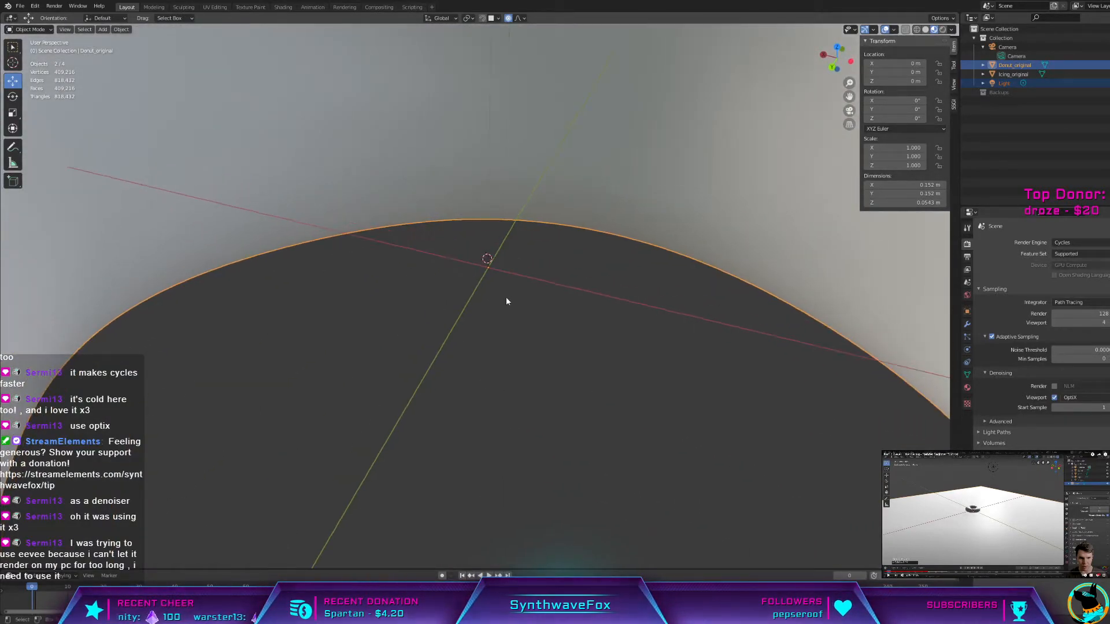
pyautogui.click(489, 269)
pyautogui.scroll(-4, 495, 272)
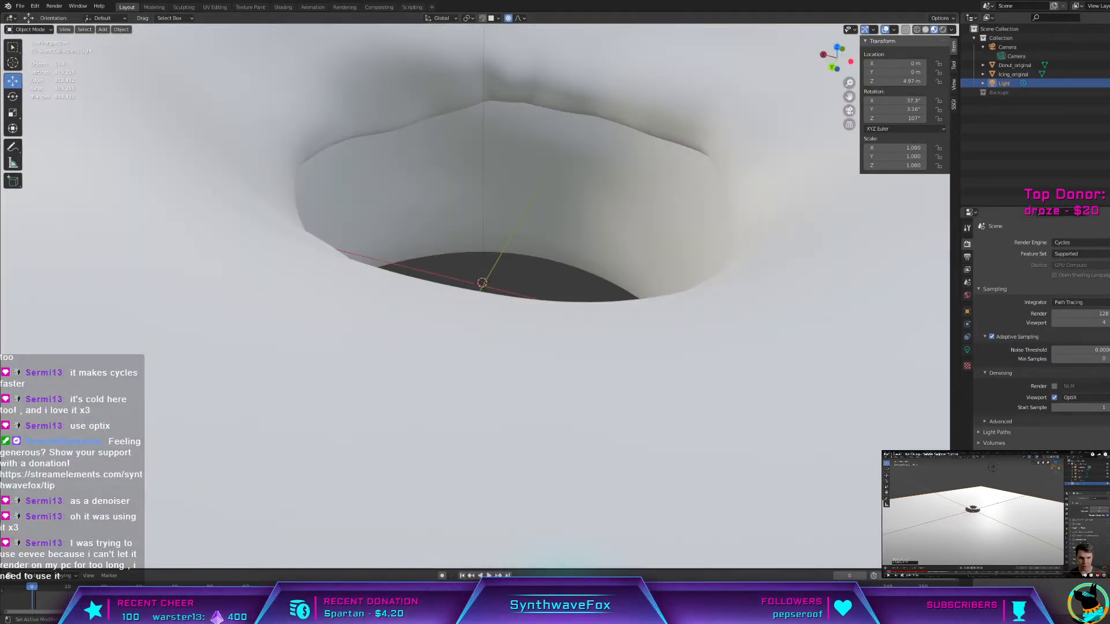
pyautogui.scroll(-5, 724, 427)
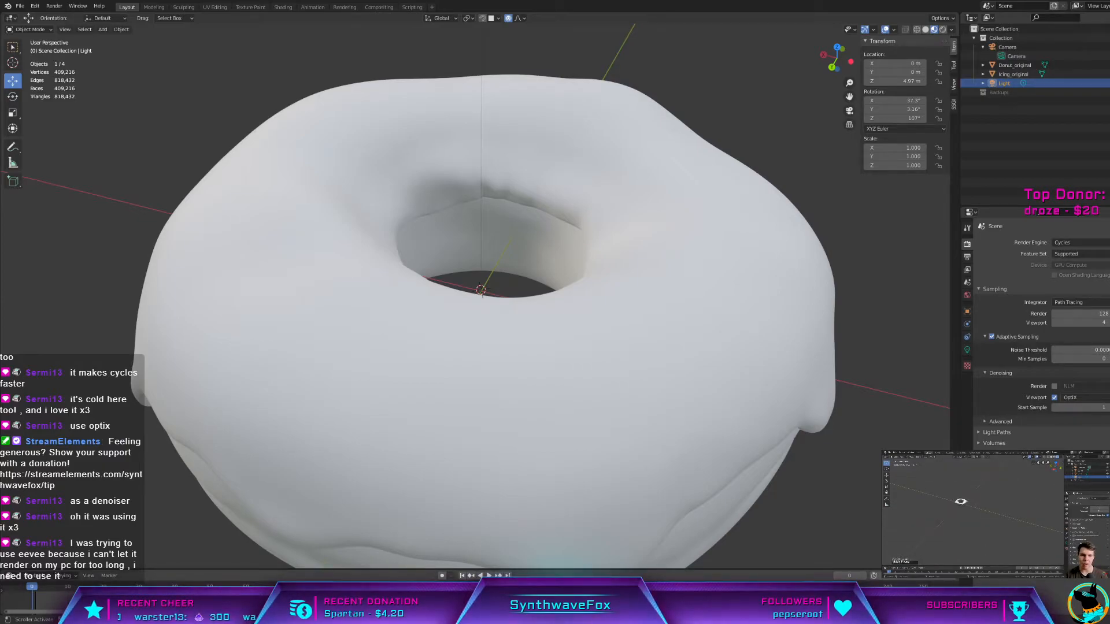
# Step: Add a 2 m plane mesh at the world origin beneath the donut, with nothing else selected
pyautogui.click(689, 173)
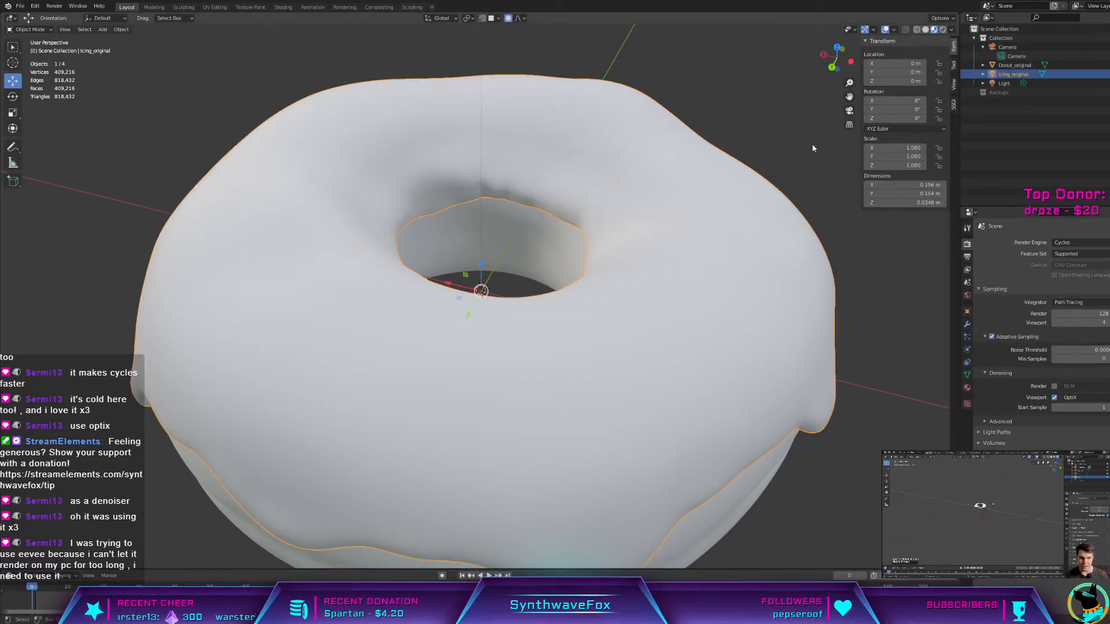
pyautogui.click(813, 148)
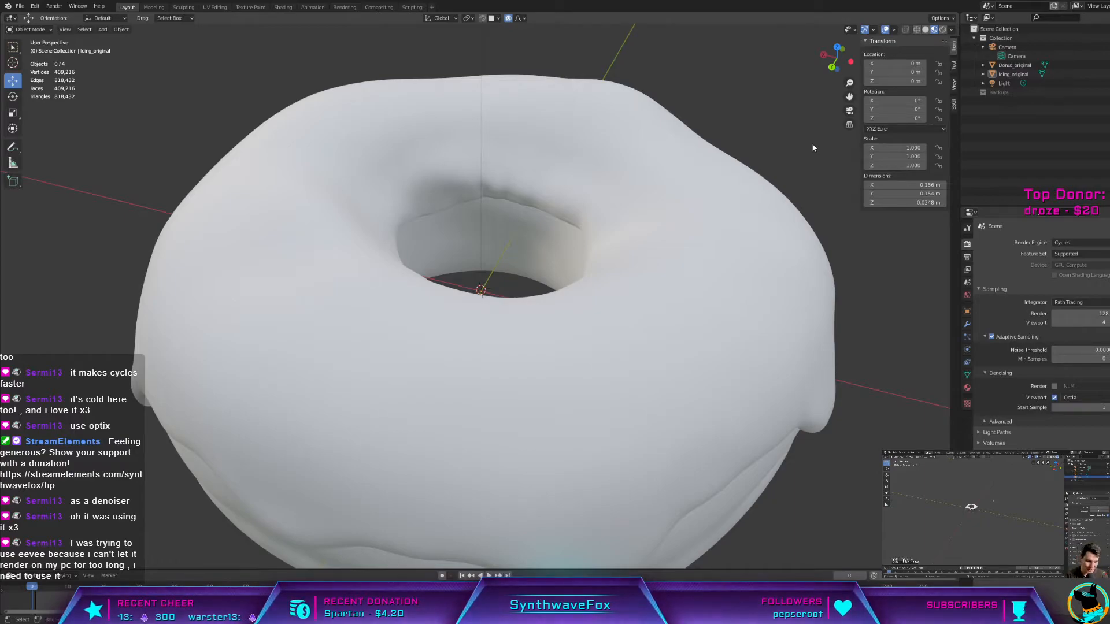
pyautogui.scroll(-10, 813, 148)
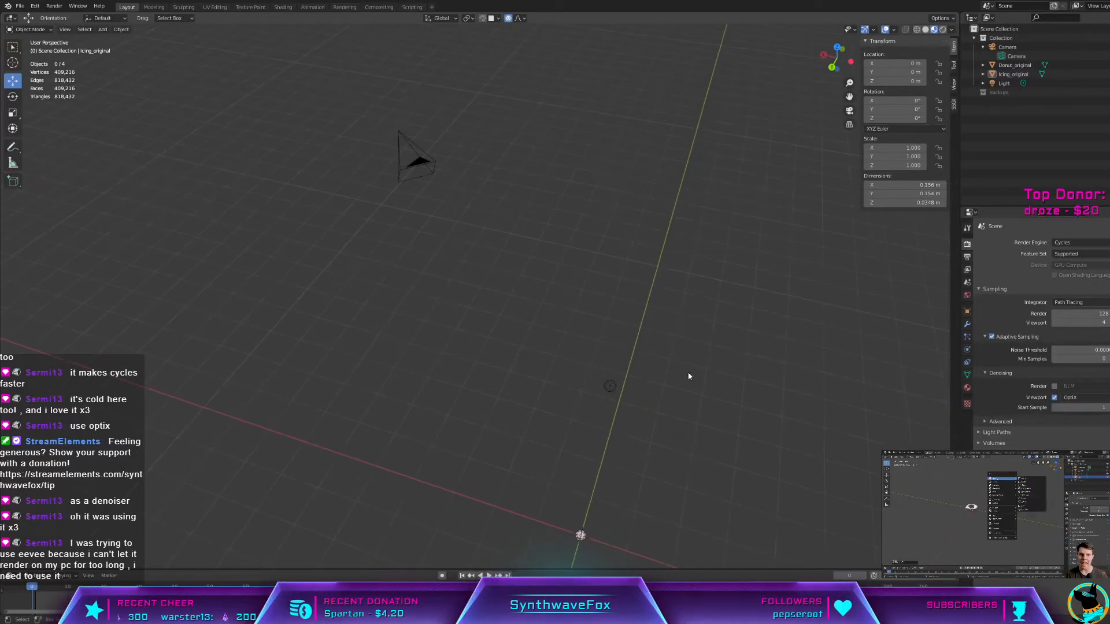
pyautogui.moveTo(689, 376); pyautogui.dragTo(536, 43, button='middle')
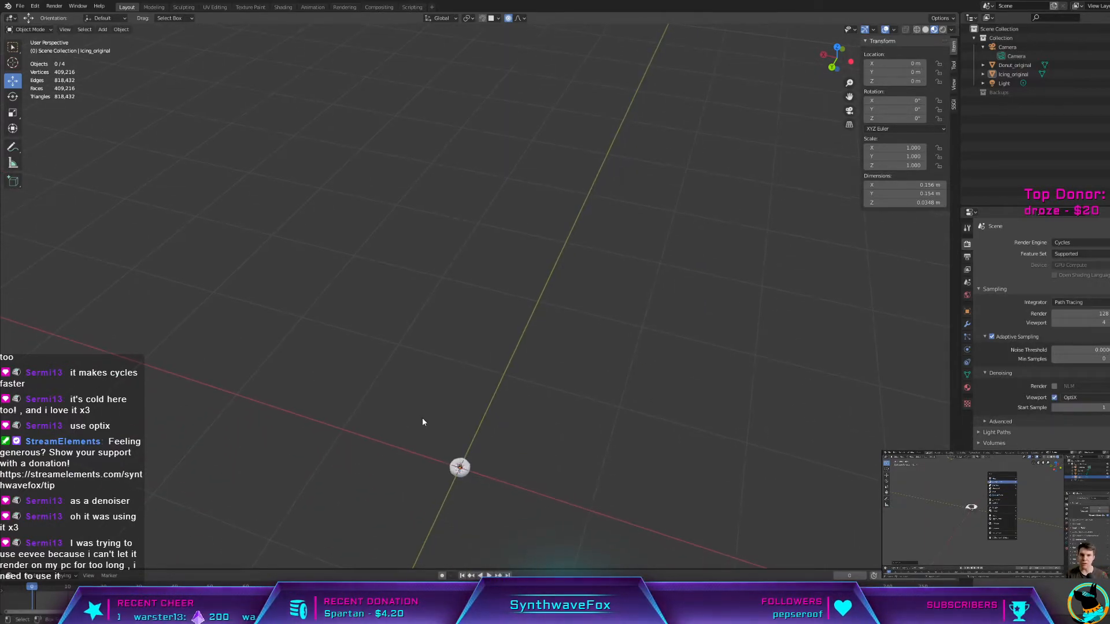
pyautogui.hotkey('shift', 'a')
pyautogui.moveTo(422, 419)
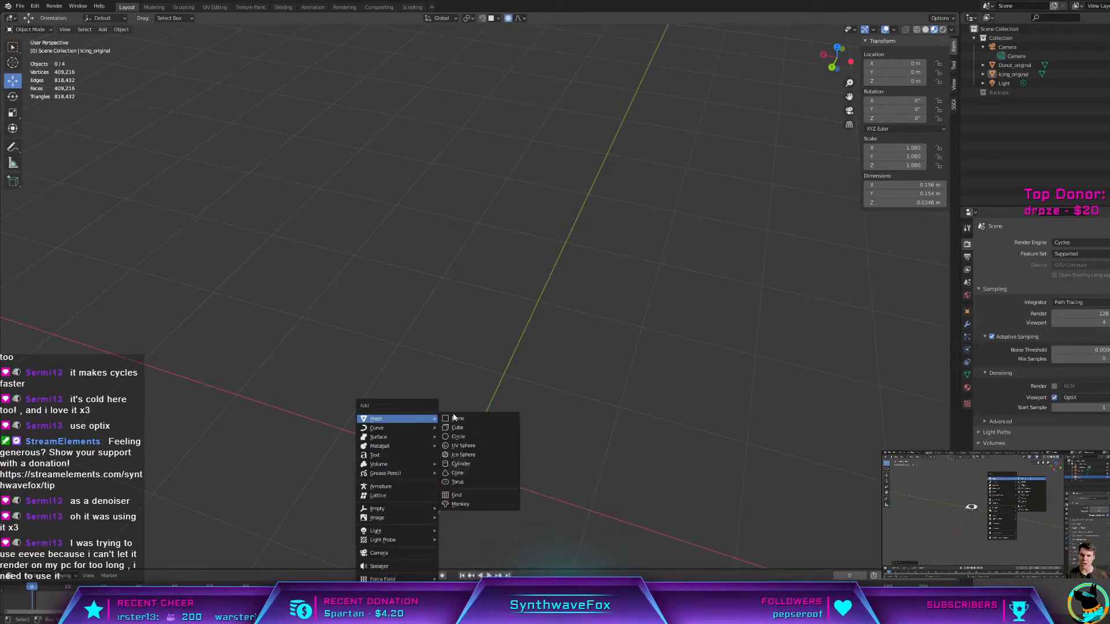
pyautogui.click(481, 419)
pyautogui.scroll(3, 602, 519)
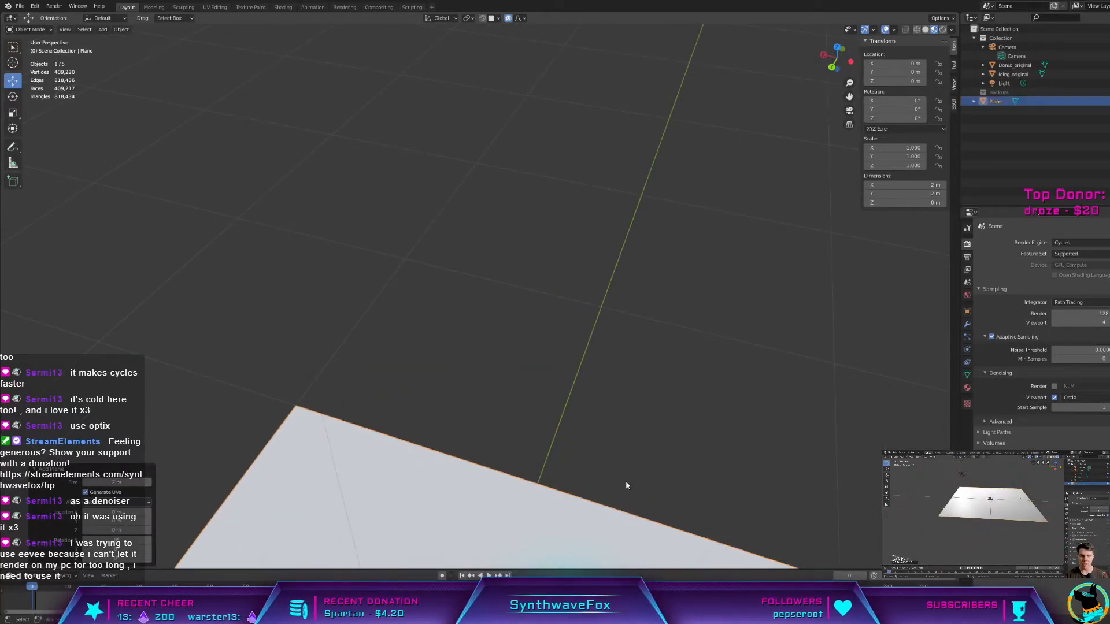
pyautogui.keyDown('shift'); pyautogui.moveTo(626, 481); pyautogui.dragTo(644, 244, button='middle'); pyautogui.keyUp('shift')
pyautogui.scroll(6, 646, 245)
pyautogui.scroll(-6, 647, 249)
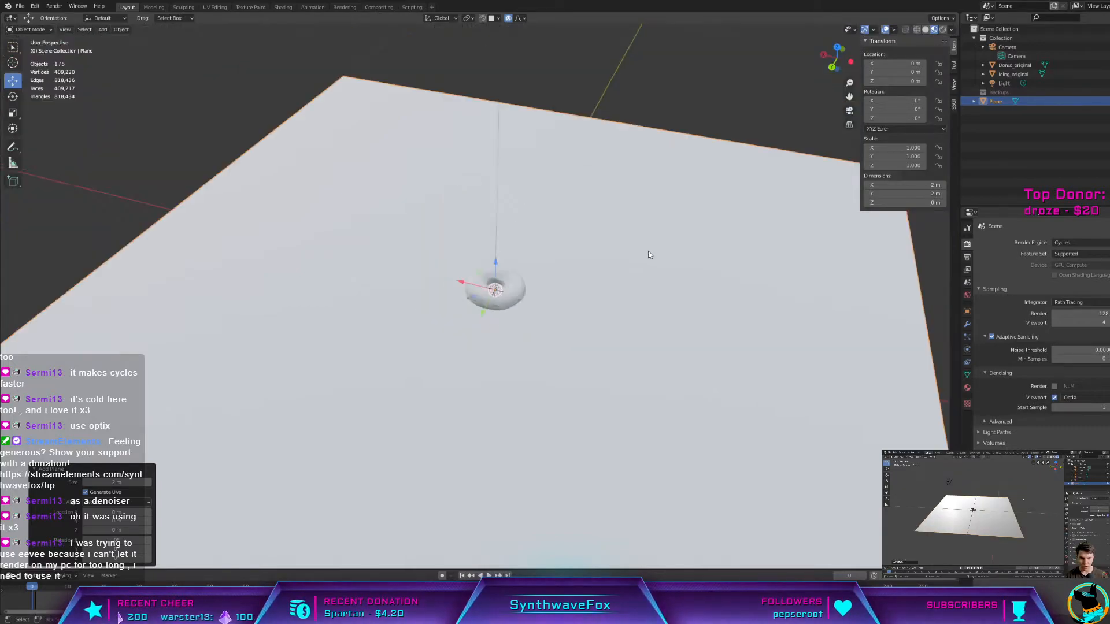
pyautogui.scroll(-5, 647, 260)
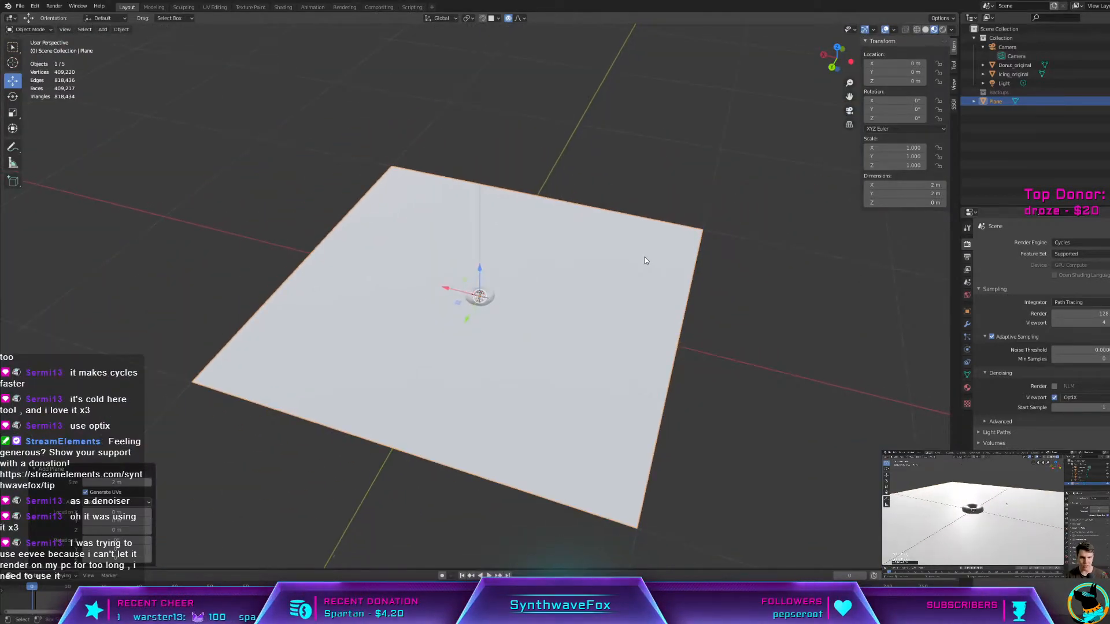
# Step: Select the icing together with the donut body and join them into one object
pyautogui.moveTo(645, 260); pyautogui.dragTo(464, 280, button='middle')
pyautogui.scroll(-5, 425, 272)
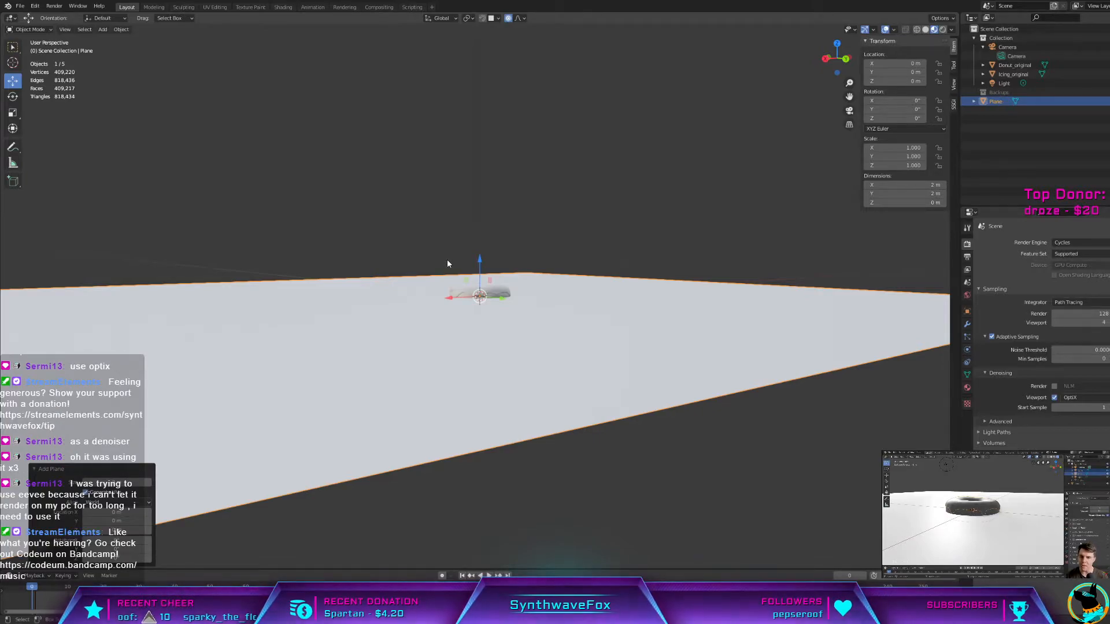
pyautogui.scroll(7, 516, 303)
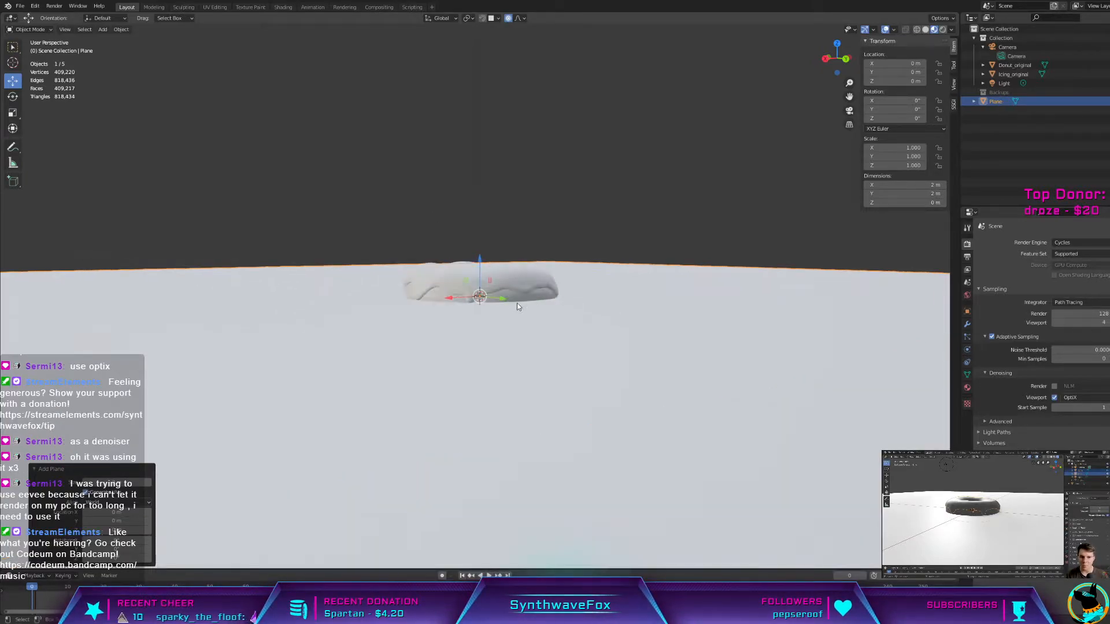
pyautogui.click(532, 303)
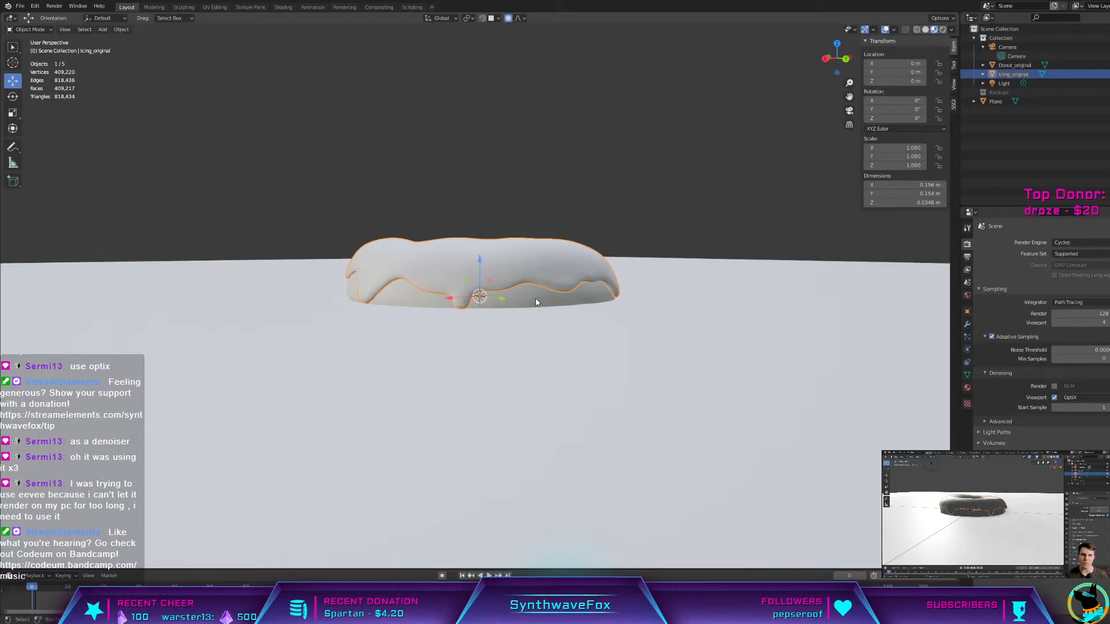
pyautogui.click(541, 278)
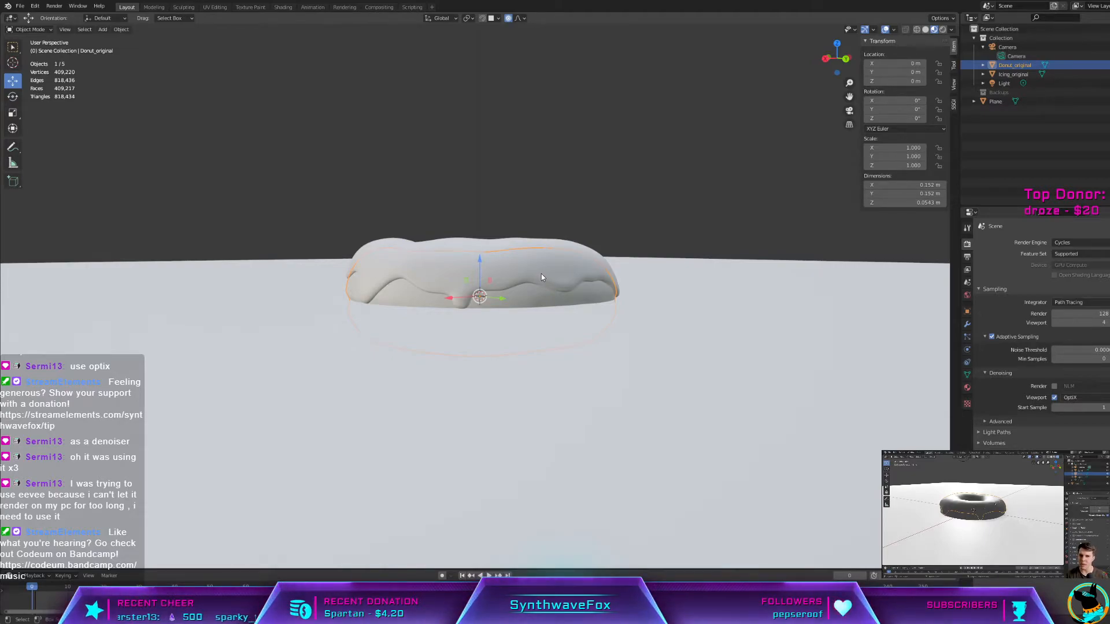
pyautogui.keyDown('shift'); pyautogui.click(542, 273); pyautogui.keyUp('shift')
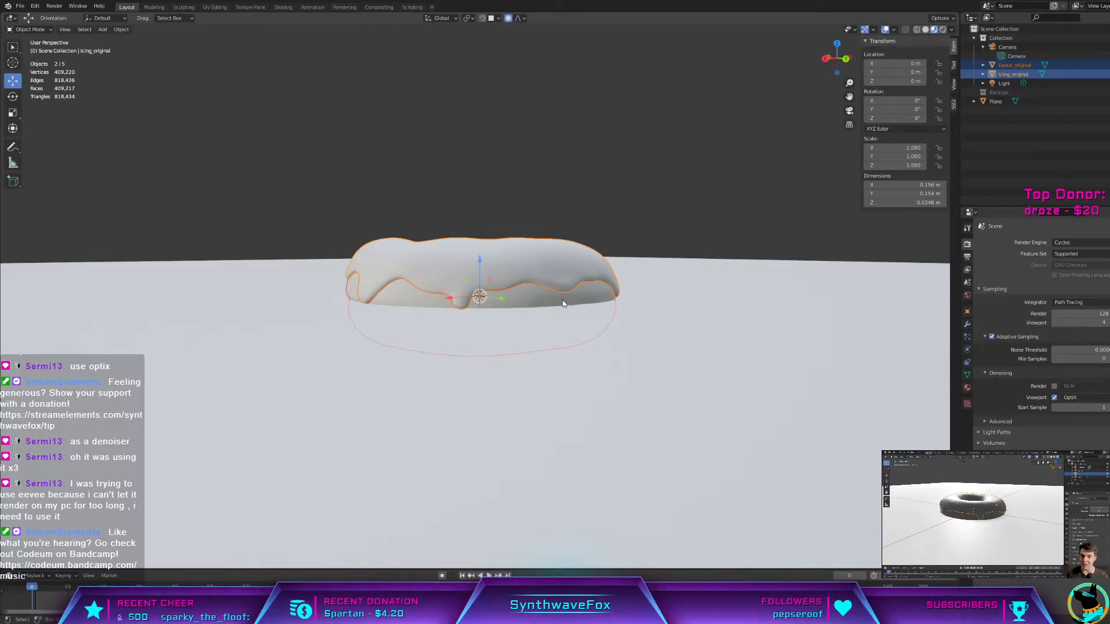
pyautogui.keyDown('shift'); pyautogui.click(562, 301); pyautogui.keyUp('shift')
pyautogui.keyDown('shift'); pyautogui.click(553, 271); pyautogui.keyUp('shift')
pyautogui.keyDown('shift'); pyautogui.click(530, 302); pyautogui.keyUp('shift')
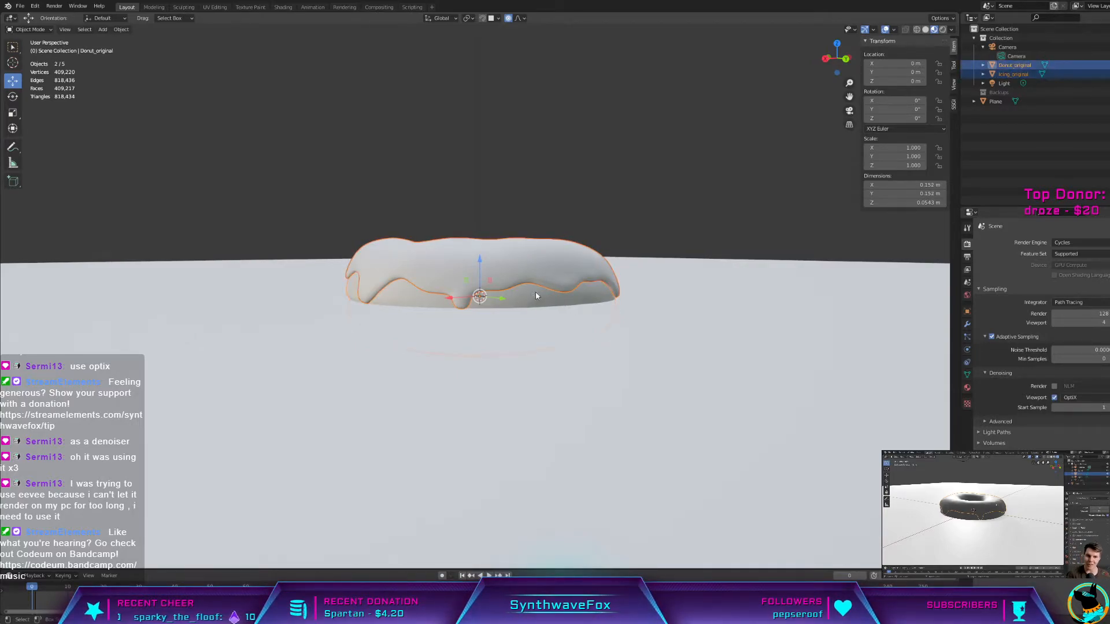
pyautogui.rightClick(559, 301)
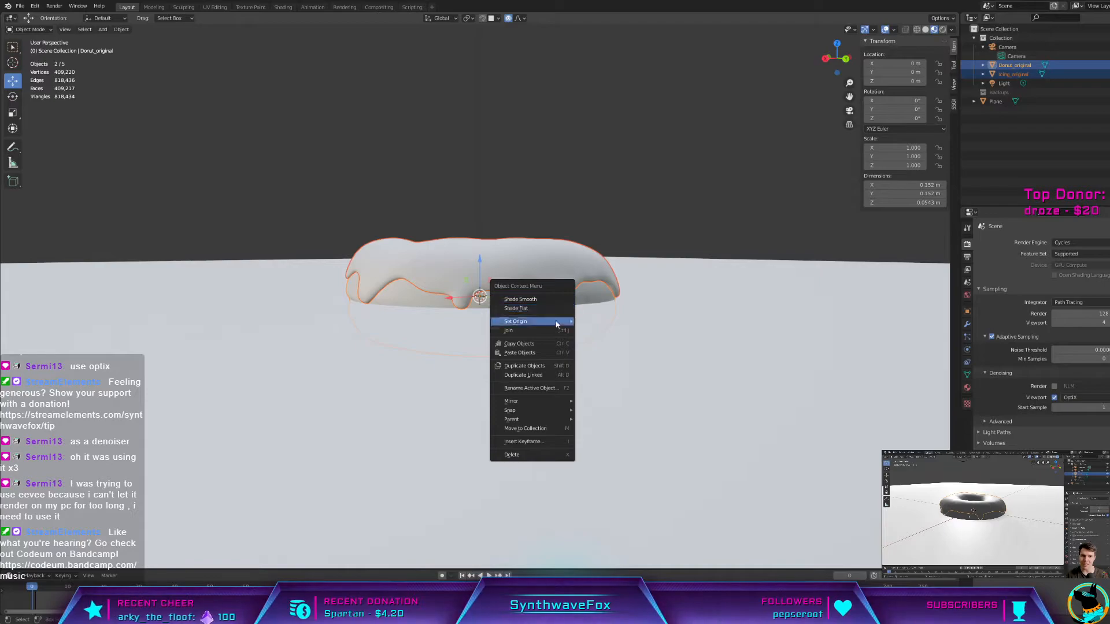
pyautogui.click(554, 326)
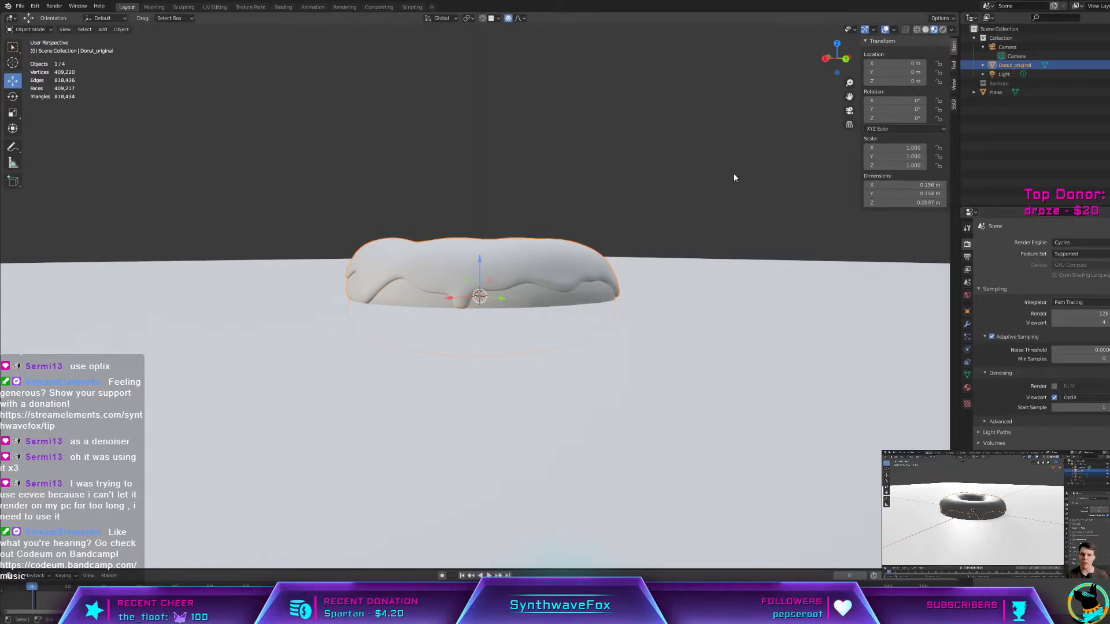
# Step: Undo the join so the donut and icing are separate objects again
pyautogui.rightClick(536, 282)
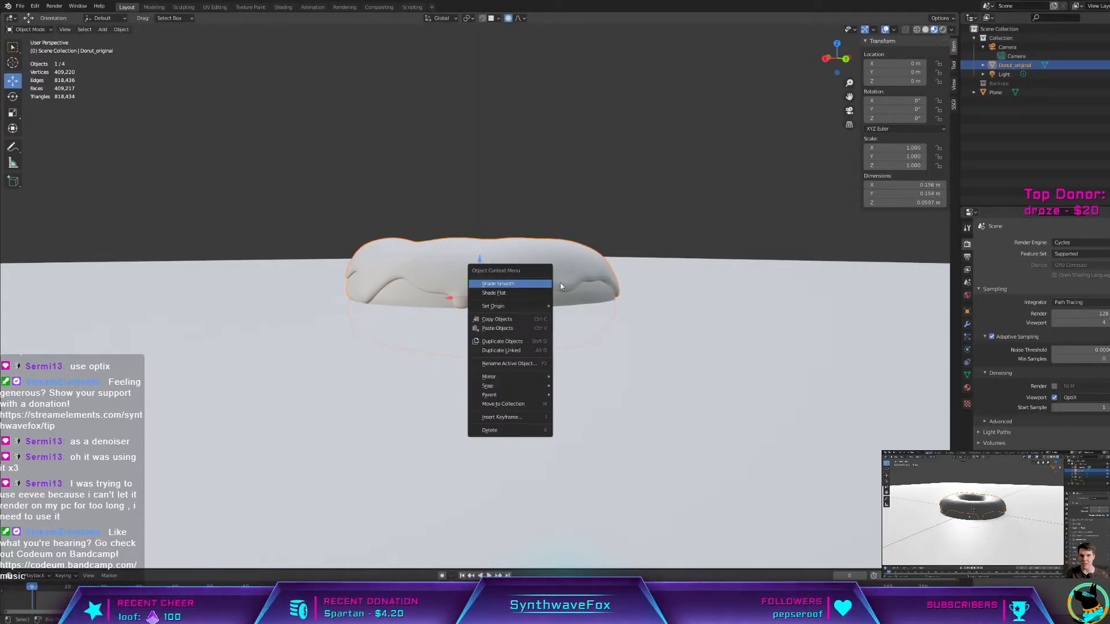
pyautogui.click(533, 282)
pyautogui.rightClick(511, 289)
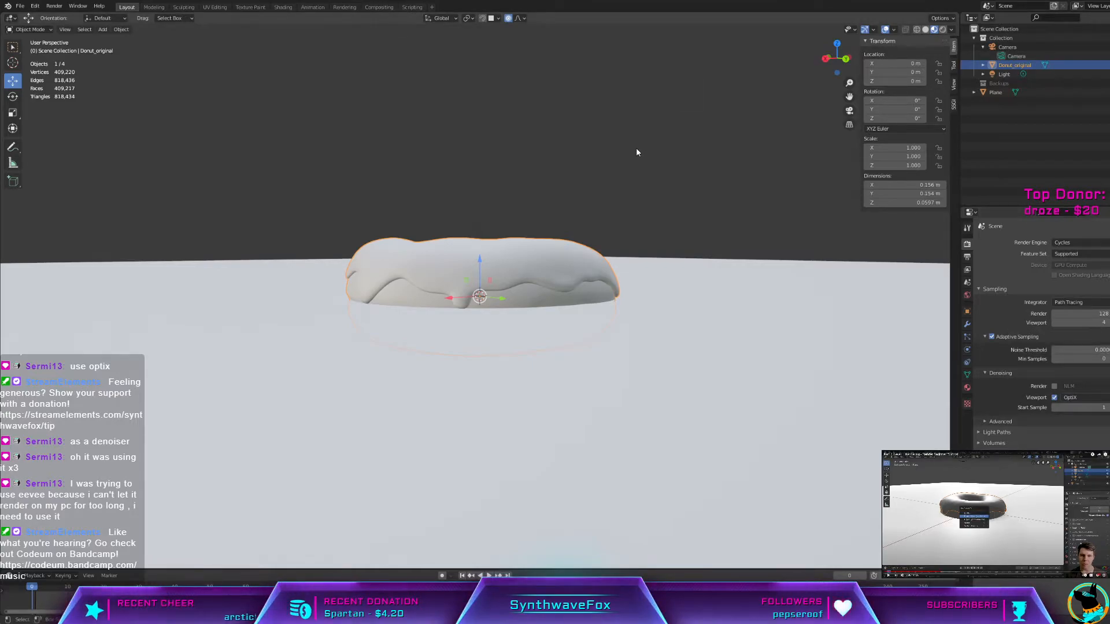
pyautogui.hotkey('ctrl', 'z')
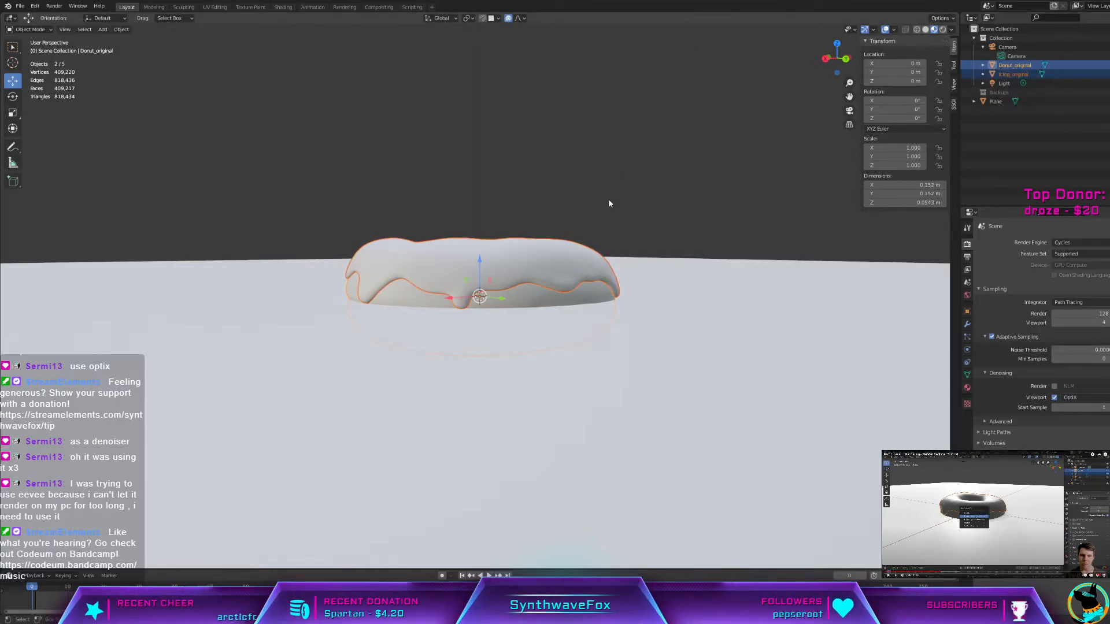
# Step: Try to parent the icing to the donut with both objects still selected
pyautogui.rightClick(567, 257)
pyautogui.click(567, 255)
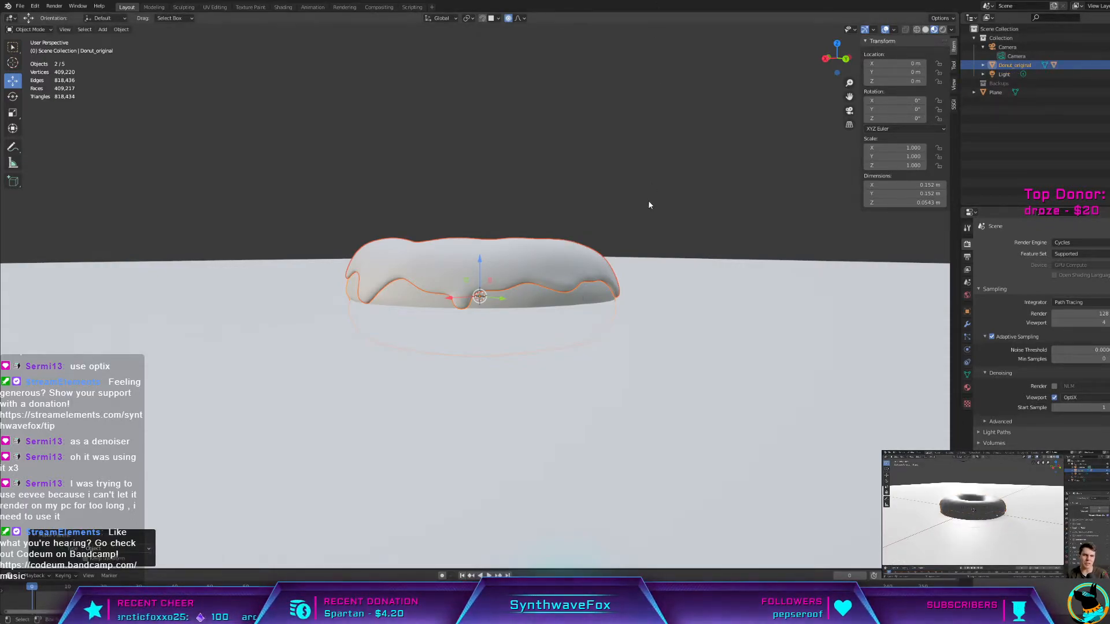
pyautogui.hotkey('ctrl', 'z')
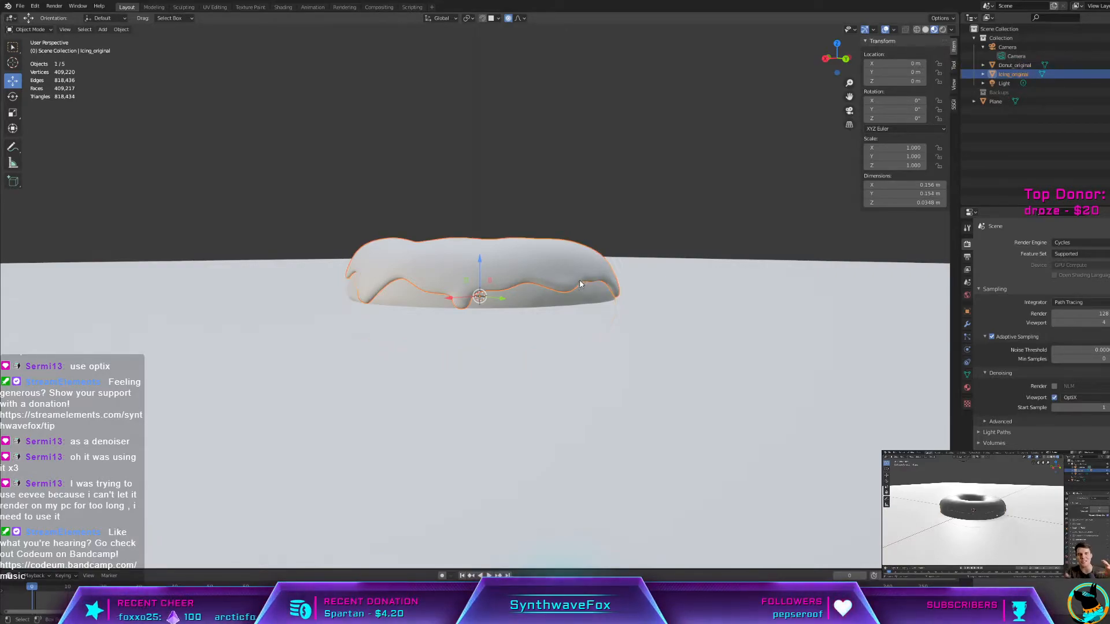
# Step: Parent the icing to the donut with Object (Keep Transform), keeping the donut as the active object, and clear the selection
pyautogui.click(548, 250)
pyautogui.click(541, 257)
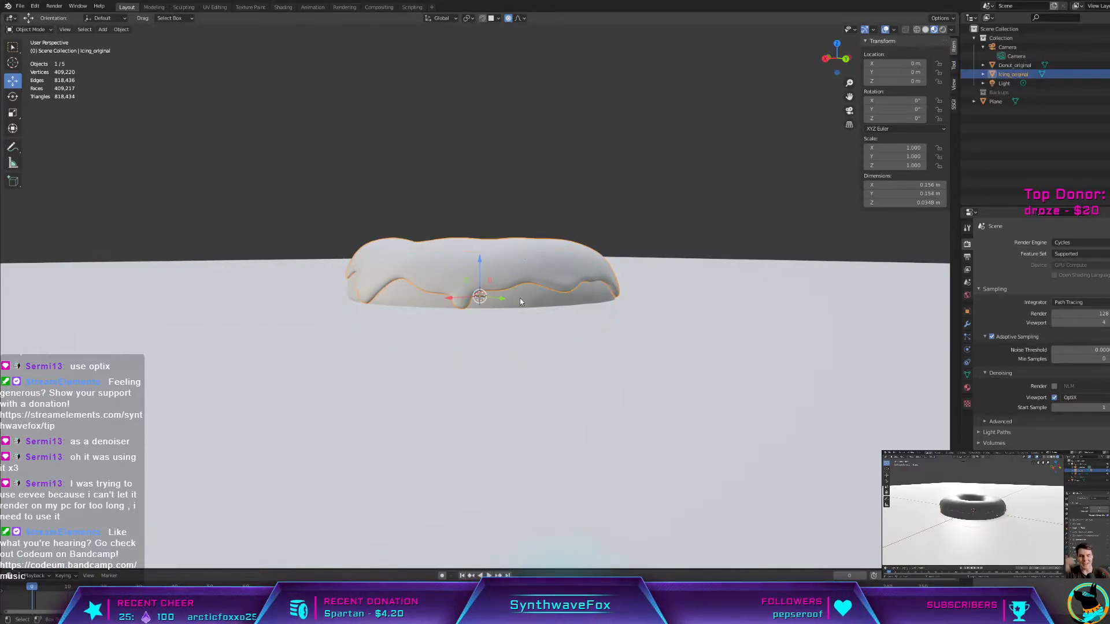
pyautogui.keyDown('shift'); pyautogui.click(520, 300); pyautogui.keyUp('shift')
pyautogui.hotkey('ctrl', 'p')
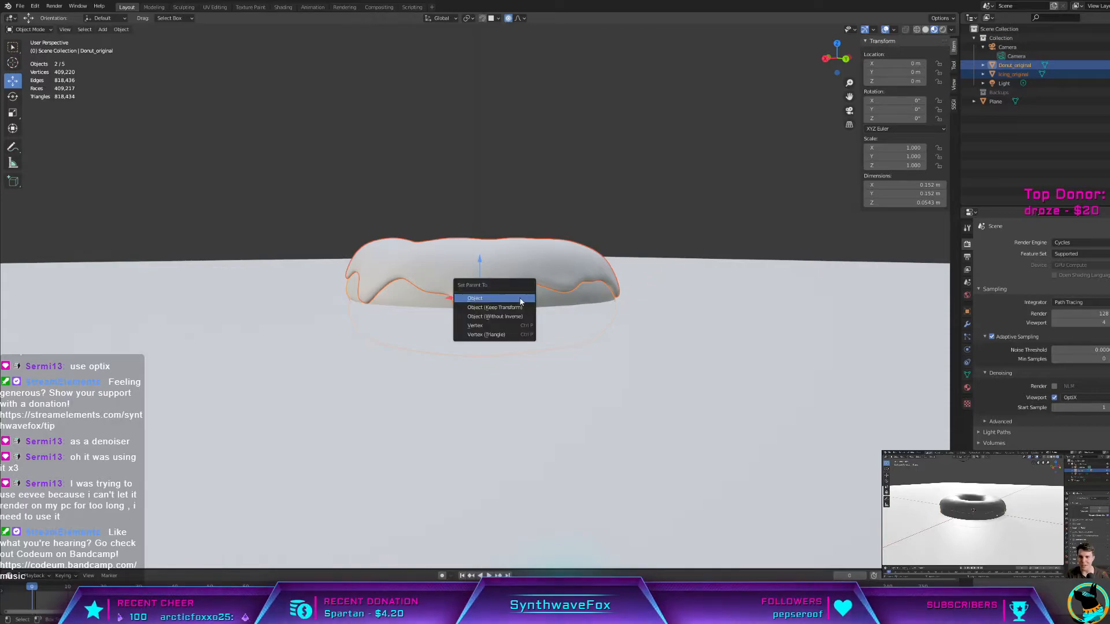
pyautogui.click(518, 311)
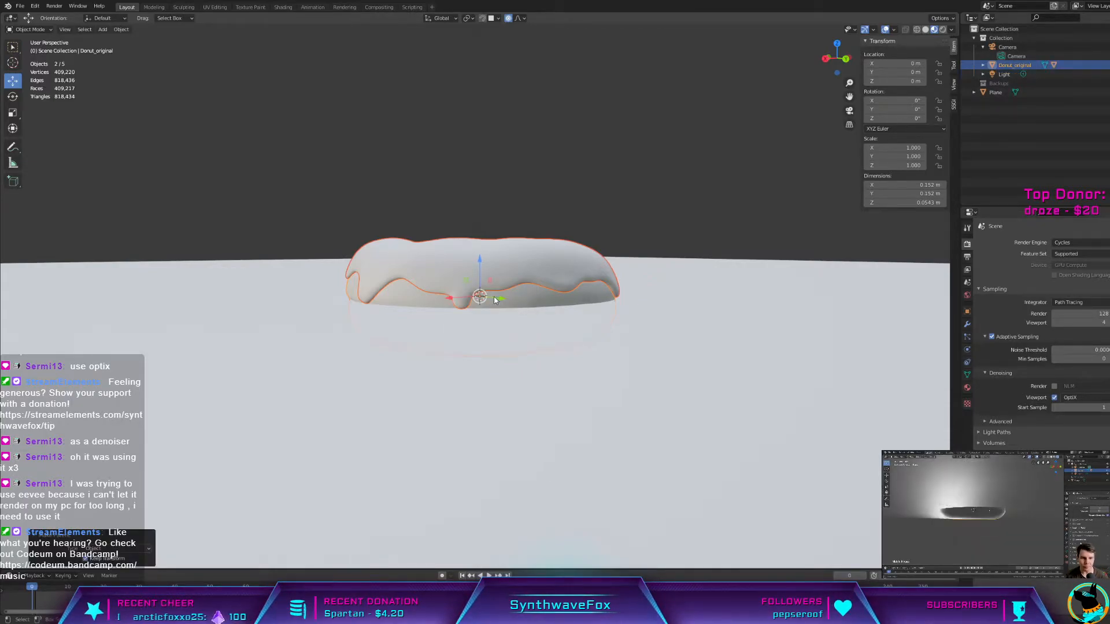
pyautogui.click(443, 190)
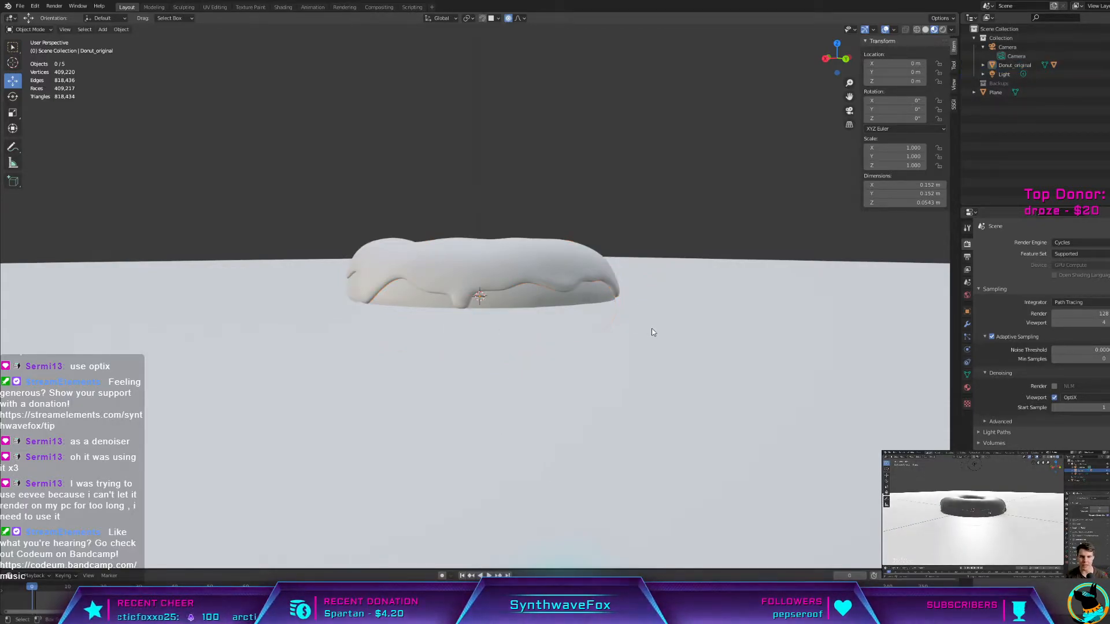
# Step: Try raising only the parent donut about 0.027 m along the Z axis, and lift it further above the plane
pyautogui.click(544, 292)
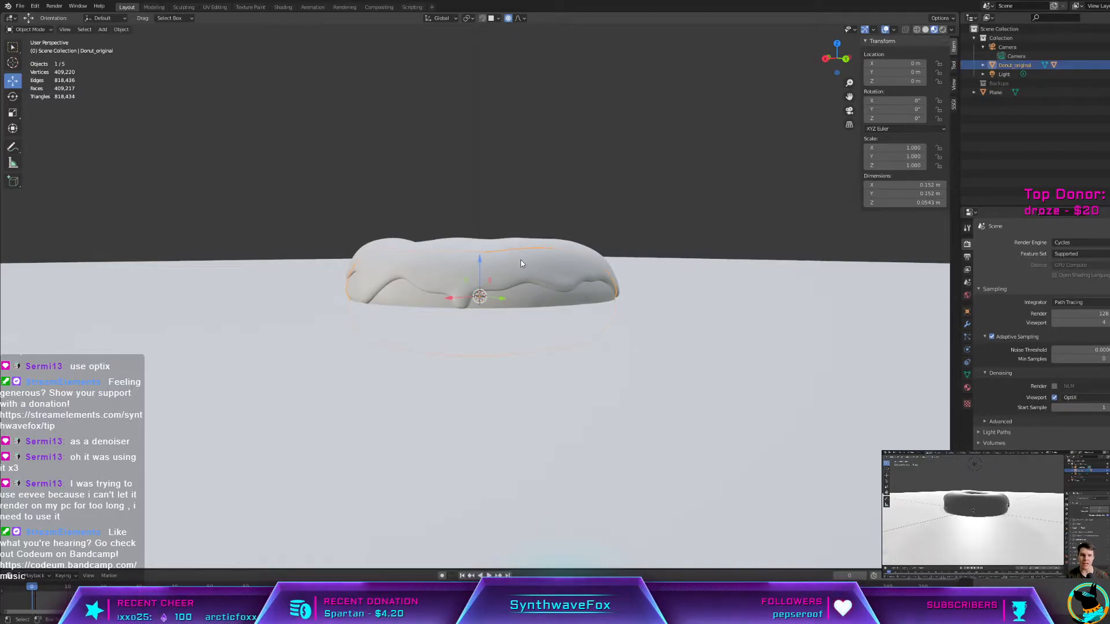
pyautogui.press('g')
pyautogui.press('z')
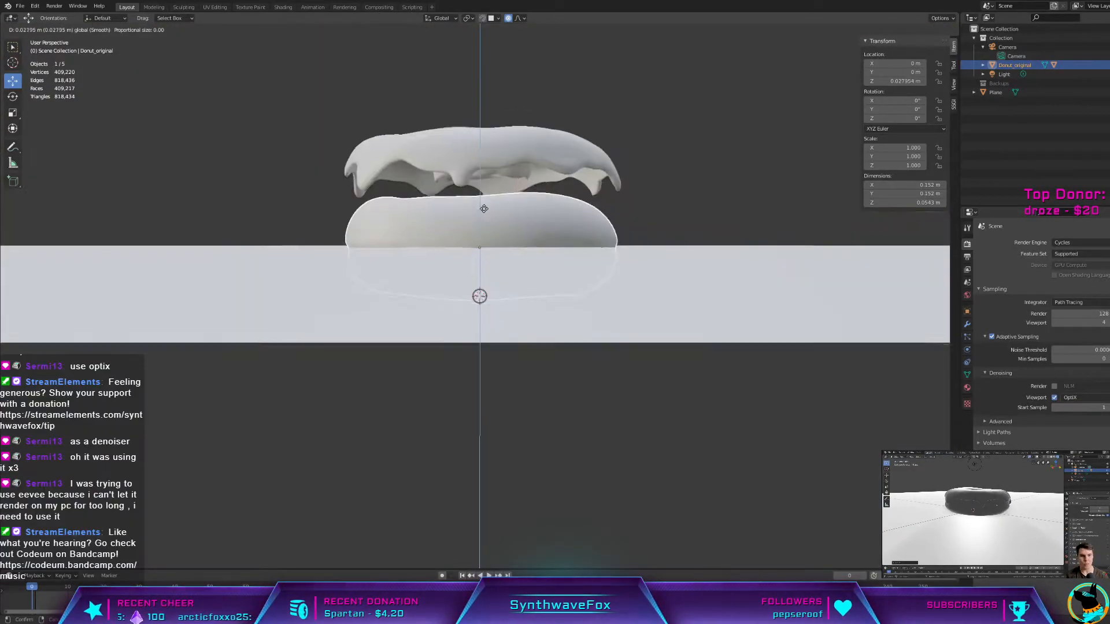
pyautogui.click(699, 289)
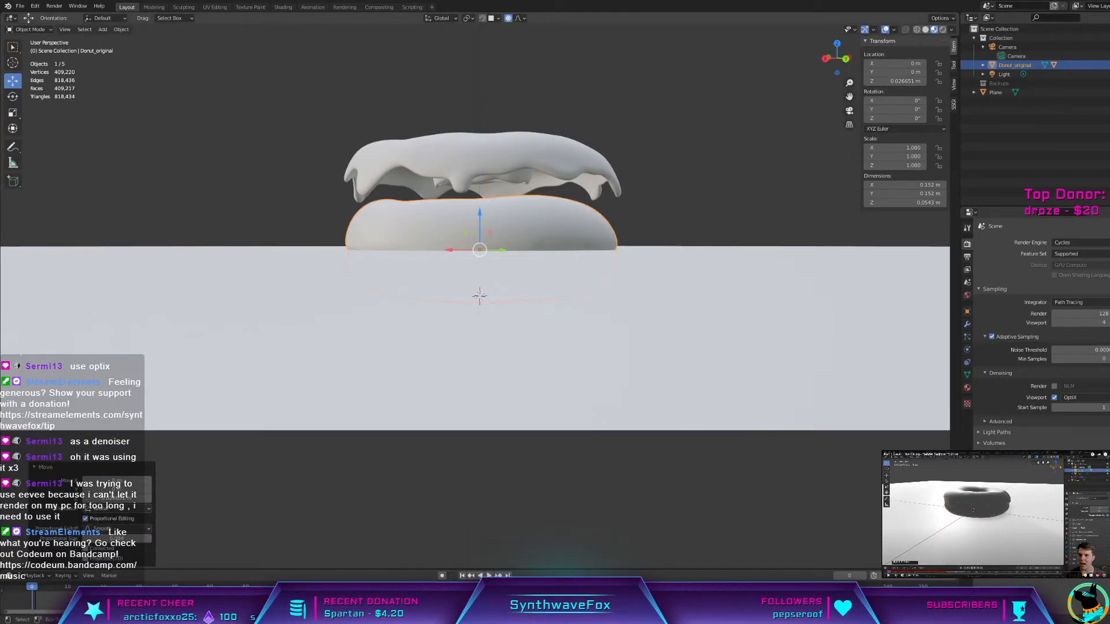
pyautogui.moveTo(496, 236); pyautogui.dragTo(490, 223, button='middle')
pyautogui.moveTo(481, 215); pyautogui.dragTo(486, 171)
pyautogui.scroll(-2, 498, 241)
pyautogui.moveTo(497, 242)
pyautogui.mouseDown(button='middle')
pyautogui.moveTo(511, 262)
pyautogui.moveTo(502, 257)
pyautogui.mouseUp(button='middle')
# Step: Undo the donut's vertical moves and restore the selection of both the donut and its icing
pyautogui.hotkey('ctrl', 'z')
pyautogui.hotkey('ctrl', 'z')
pyautogui.hotkey('ctrl', 'z')
pyautogui.hotkey('ctrl', 'z')
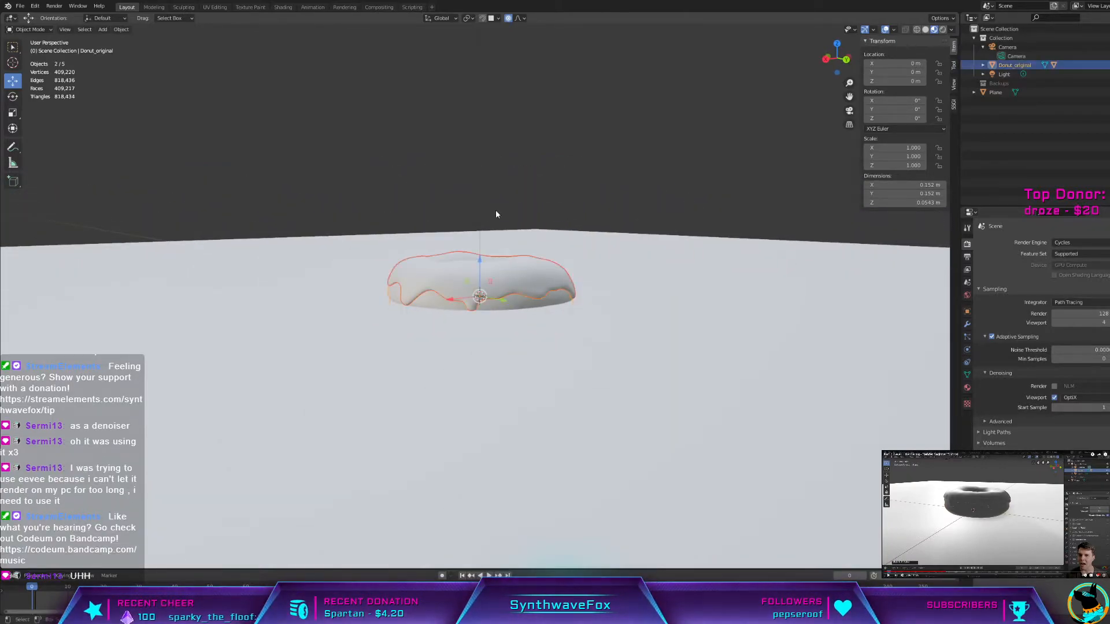
pyautogui.scroll(2, 565, 312)
pyautogui.click(630, 206)
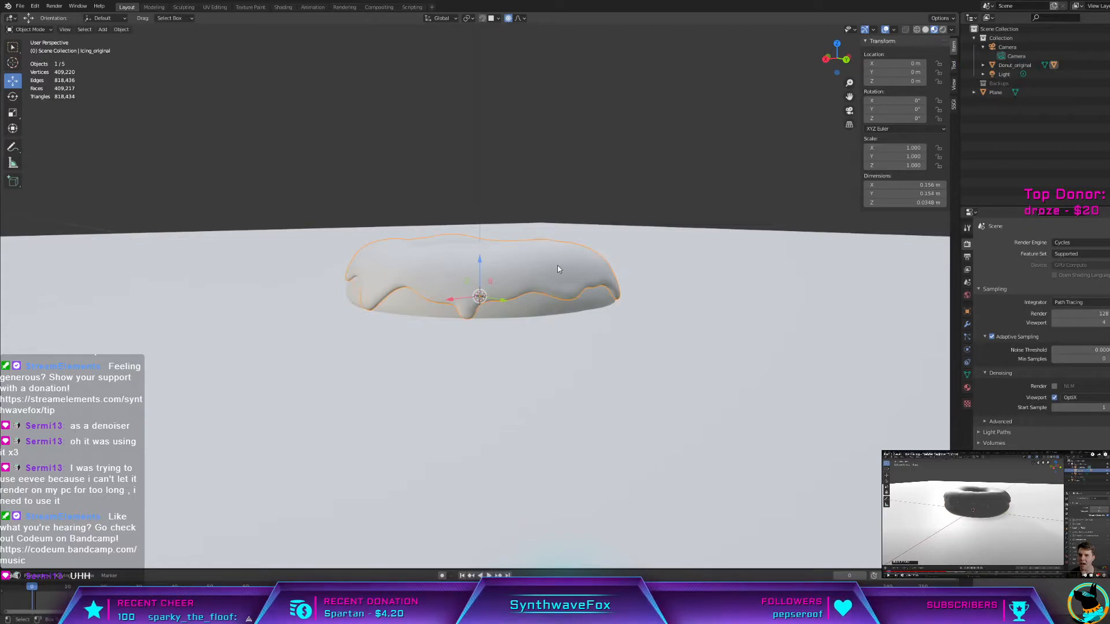
pyautogui.hotkey('ctrl', 'z')
# Step: Reapply the icing's parenting to the donut using Object (Keep Transform)
pyautogui.rightClick(526, 303)
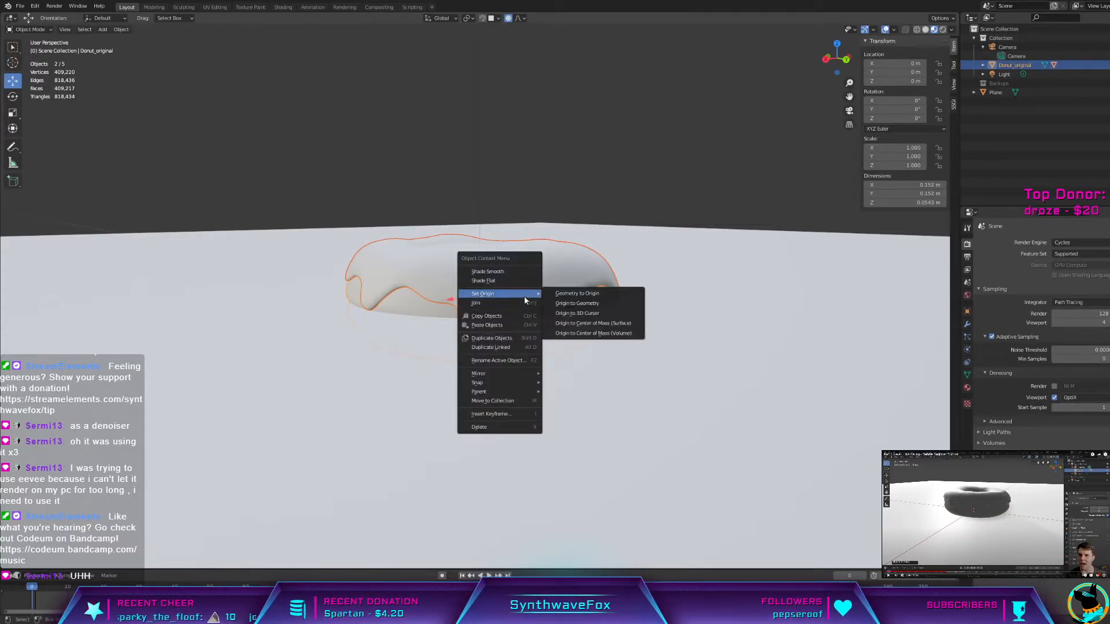
pyautogui.press('Escape')
pyautogui.hotkey('ctrl', 'p')
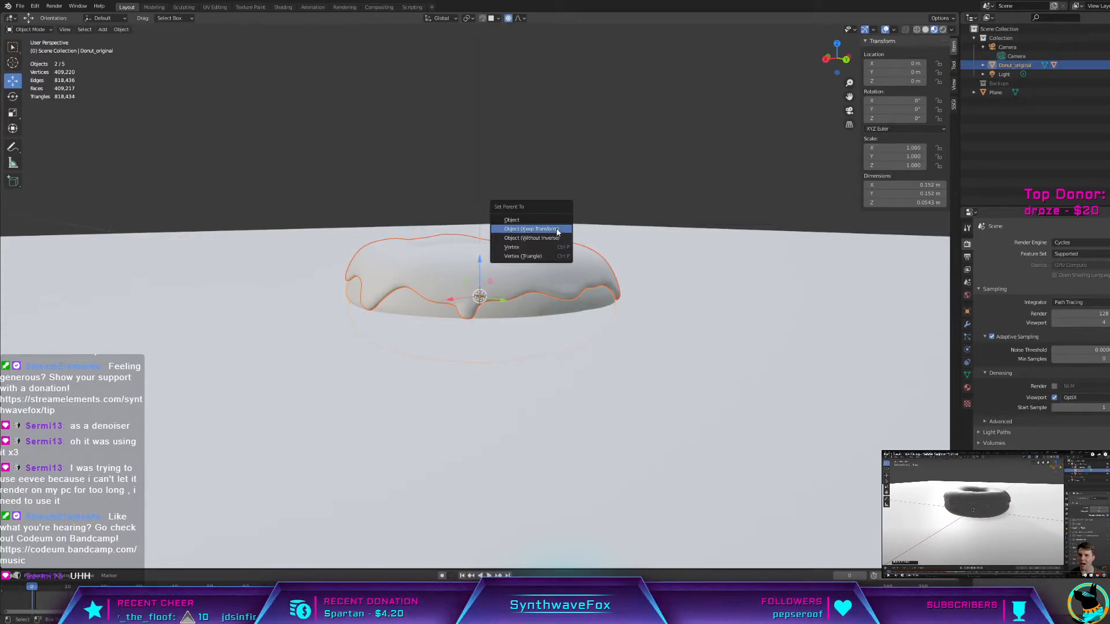
pyautogui.click(557, 228)
# Step: Raise the selected donut and icing about 0.063 m along the Z axis, and select only the plane
pyautogui.press('g')
pyautogui.press('z')
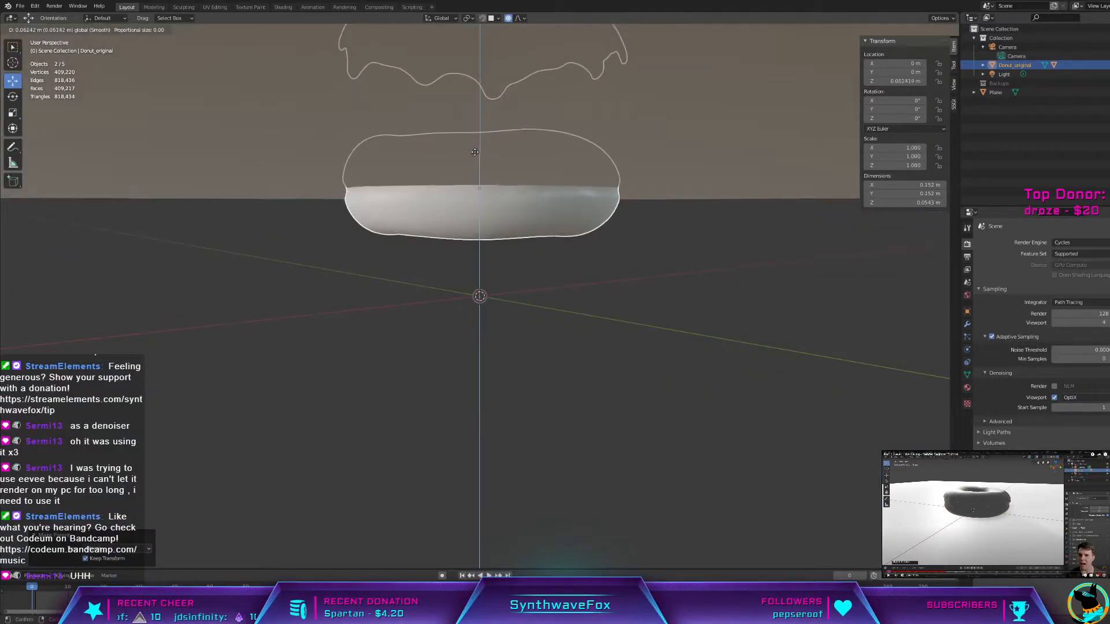
pyautogui.click(474, 152)
pyautogui.scroll(-6, 508, 210)
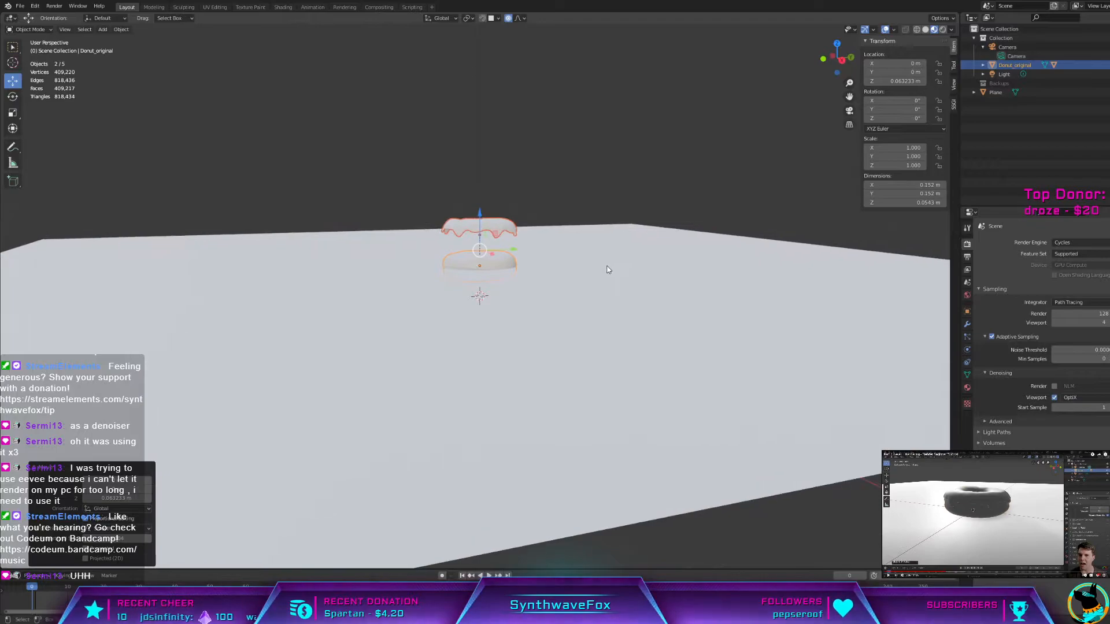
pyautogui.click(997, 93)
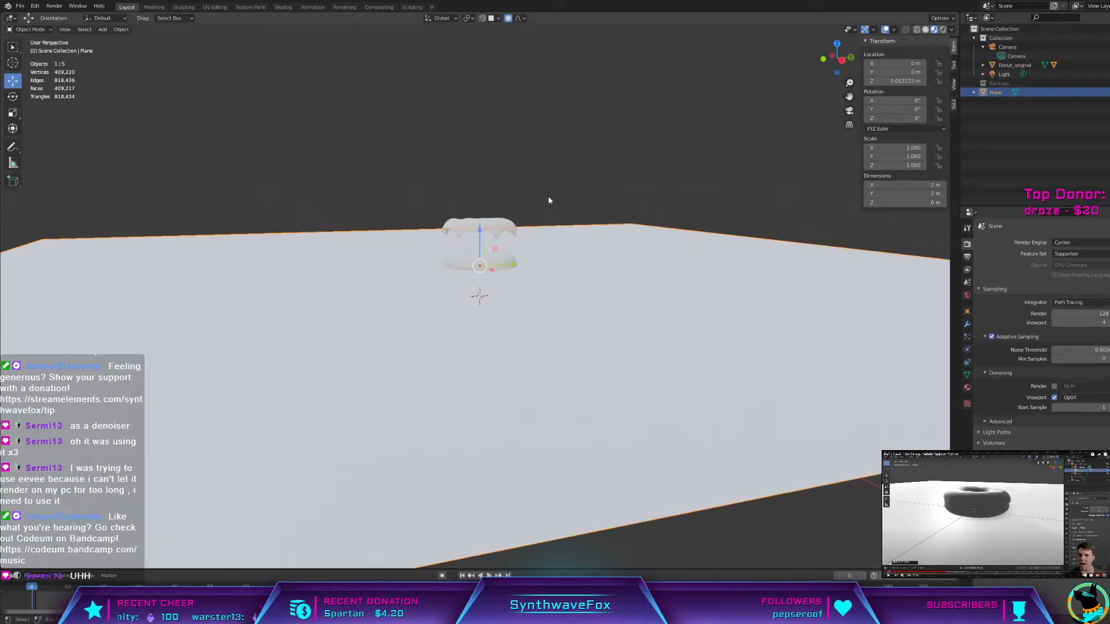
# Step: Undo the last raise of the donut and icing, restoring the selection of both objects
pyautogui.hotkey('ctrl', 'z')
pyautogui.hotkey('ctrl', 'z')
pyautogui.scroll(6, 502, 336)
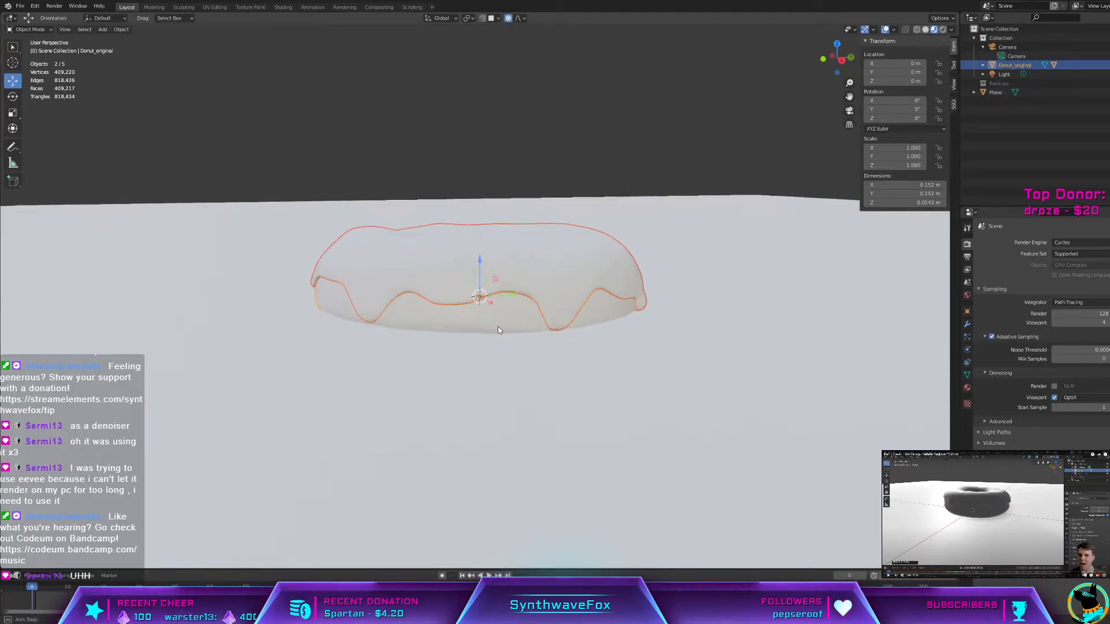
pyautogui.rightClick(480, 319)
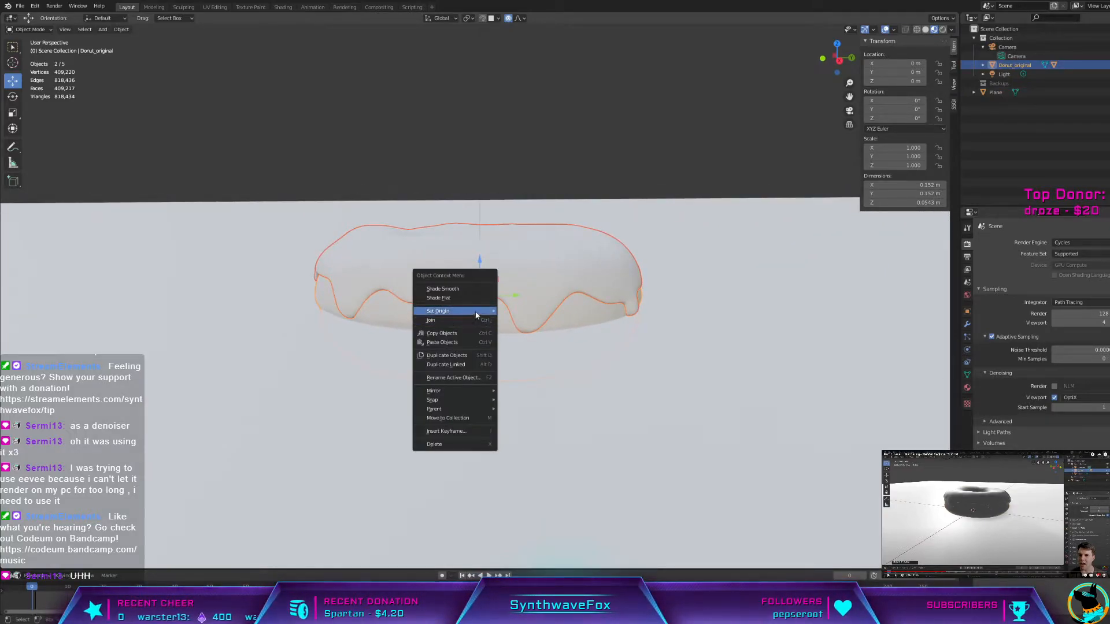
pyautogui.moveTo(476, 315)
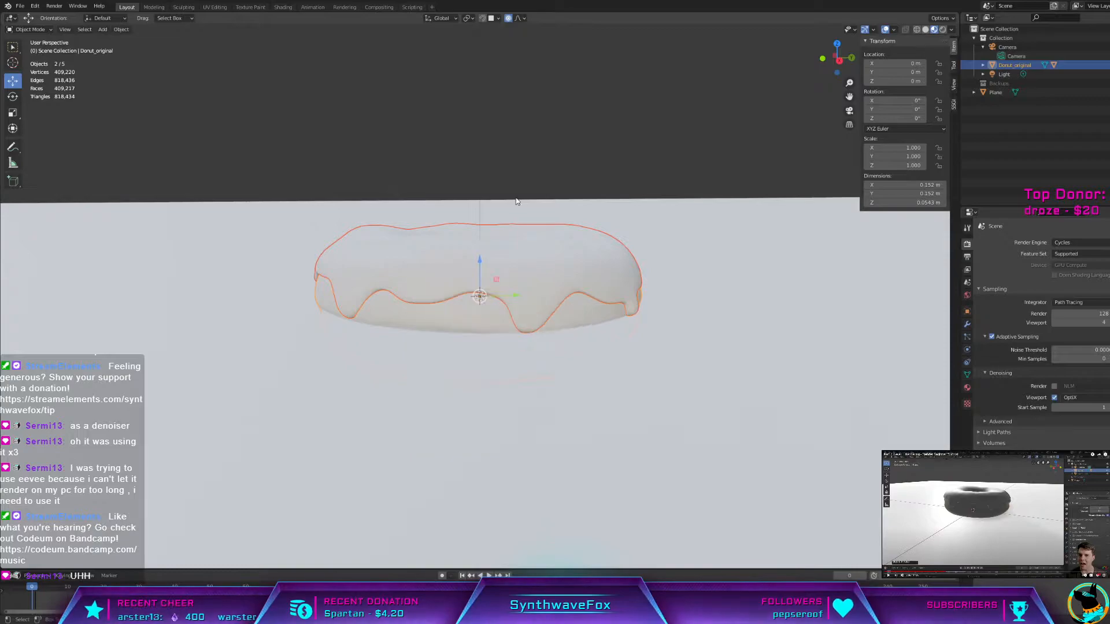
pyautogui.hotkey('ctrl', 'p')
pyautogui.click(563, 285)
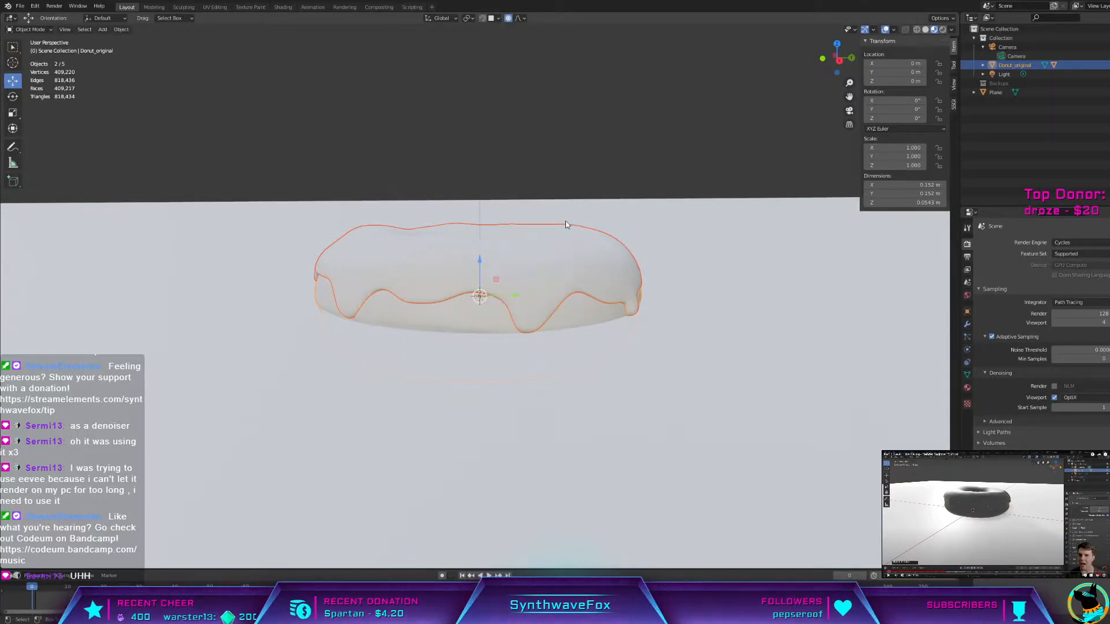
pyautogui.rightClick(539, 286)
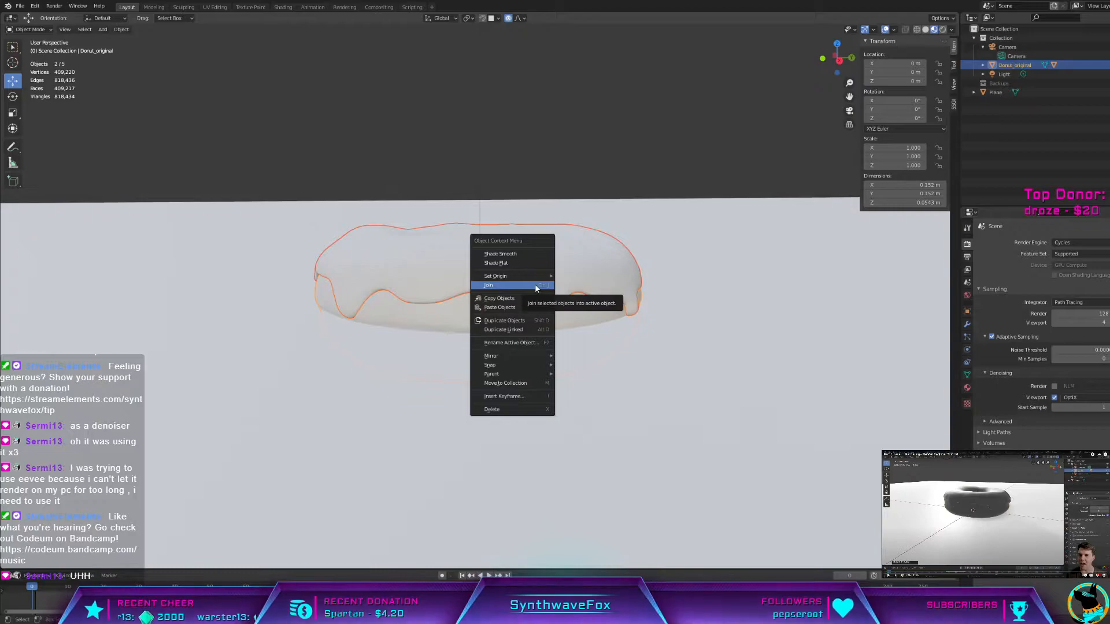
pyautogui.click(535, 285)
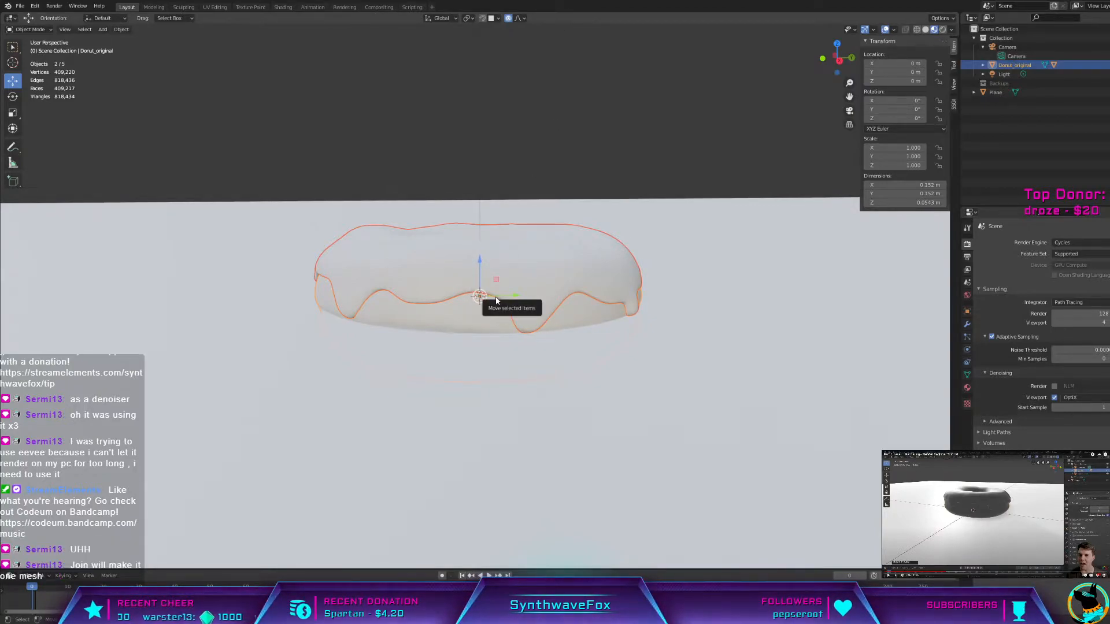
# Step: Set the donut as the icing's parent again and try raising both about 0.033 m along the Z axis
pyautogui.hotkey('ctrl', 'p')
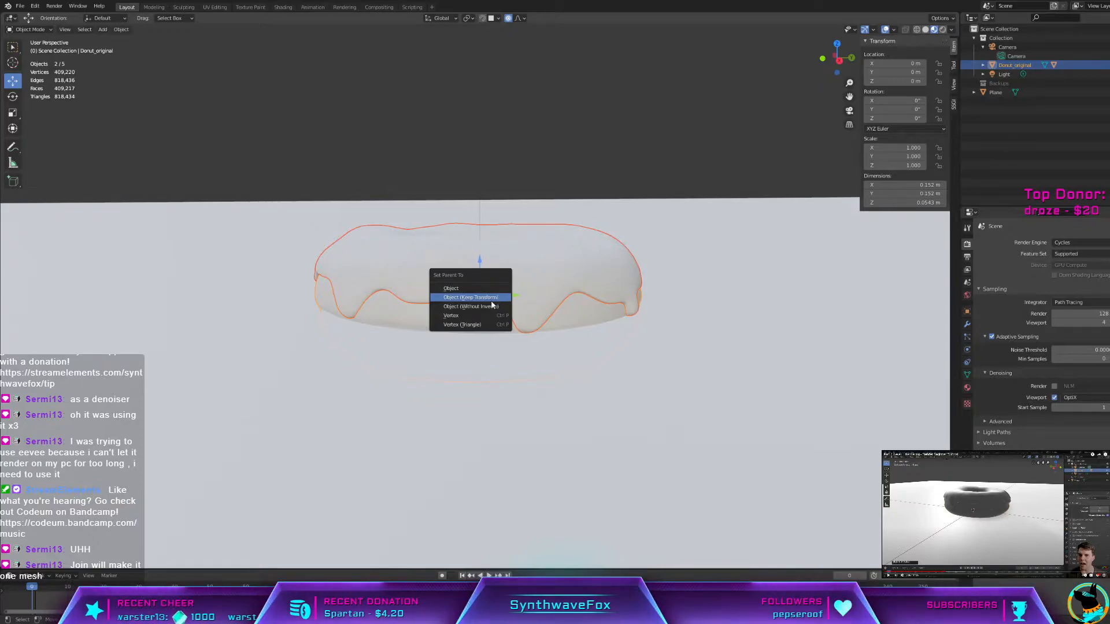
pyautogui.click(492, 291)
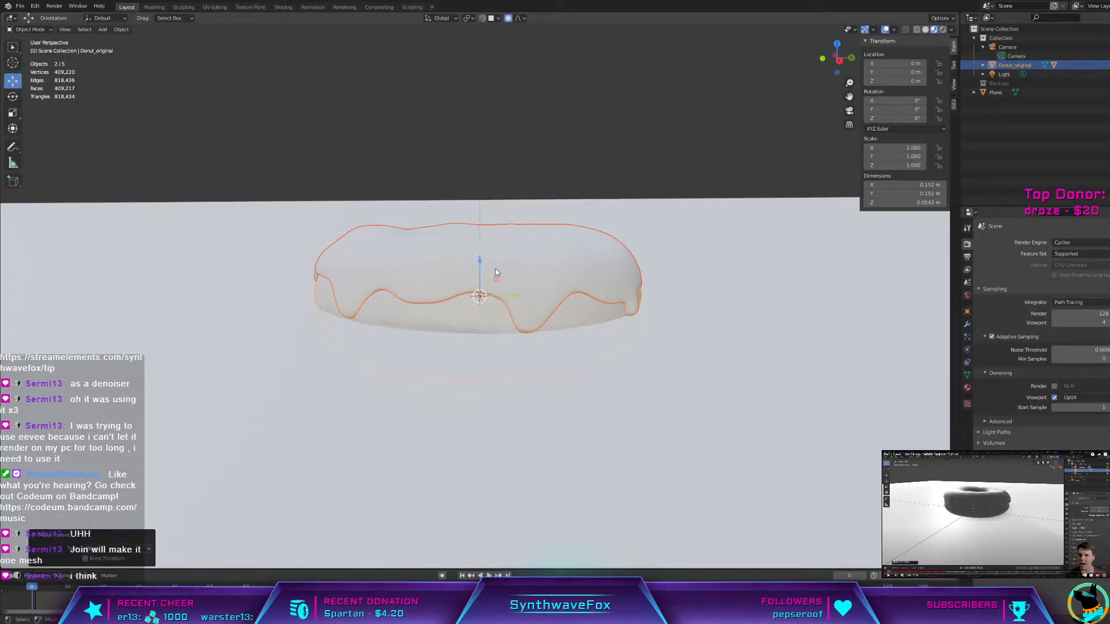
pyautogui.press('g')
pyautogui.press('z')
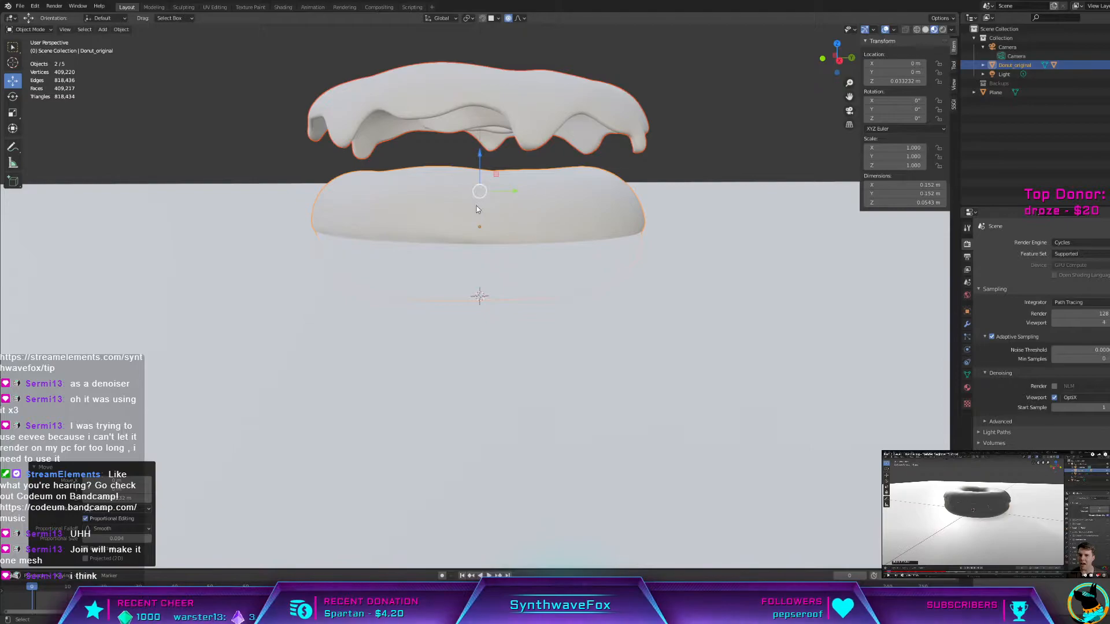
pyautogui.rightClick(476, 206)
pyautogui.scroll(-2, 476, 206)
pyautogui.scroll(-3, 490, 242)
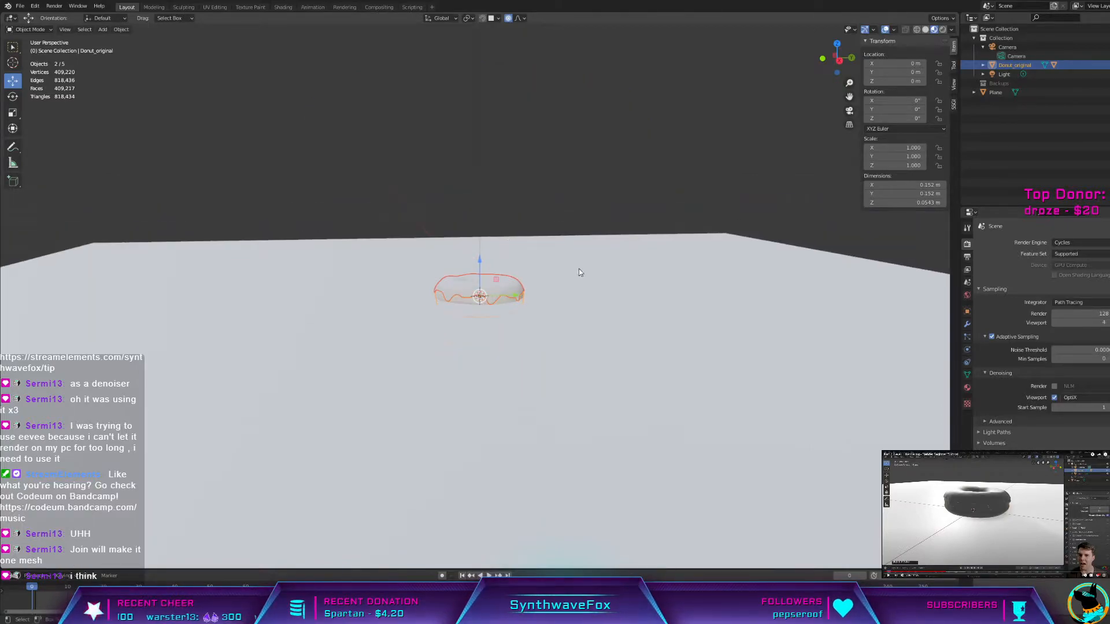
# Step: Select the icing first and the donut last, and parent them using Object (Keep Transform)
pyautogui.moveTo(608, 277); pyautogui.dragTo(617, 275, button='middle')
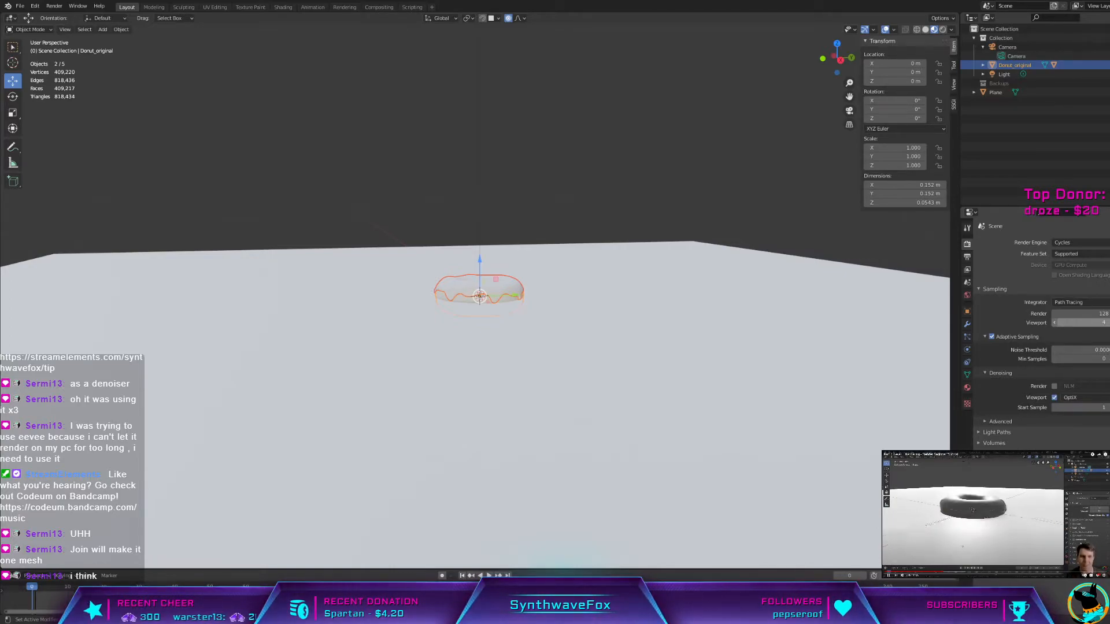
pyautogui.scroll(3, 703, 385)
pyautogui.moveTo(703, 385); pyautogui.dragTo(669, 414, button='middle')
pyautogui.scroll(-7, 652, 373)
pyautogui.scroll(5, 670, 411)
pyautogui.scroll(1, 671, 414)
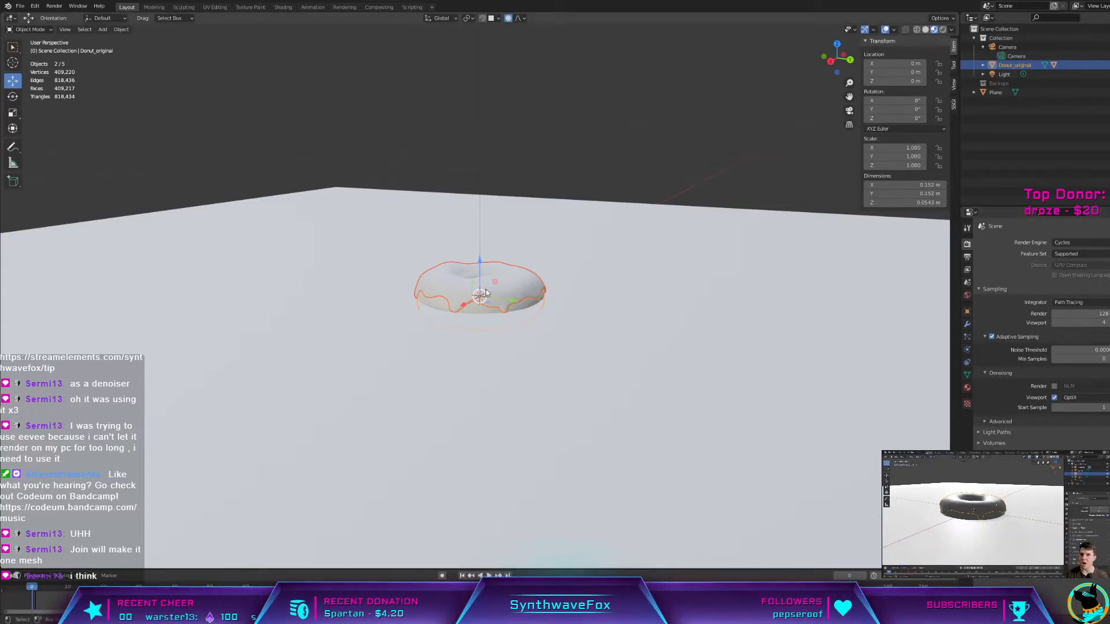
pyautogui.click(505, 288)
pyautogui.scroll(5, 551, 294)
pyautogui.moveTo(578, 297); pyautogui.dragTo(580, 279, button='middle')
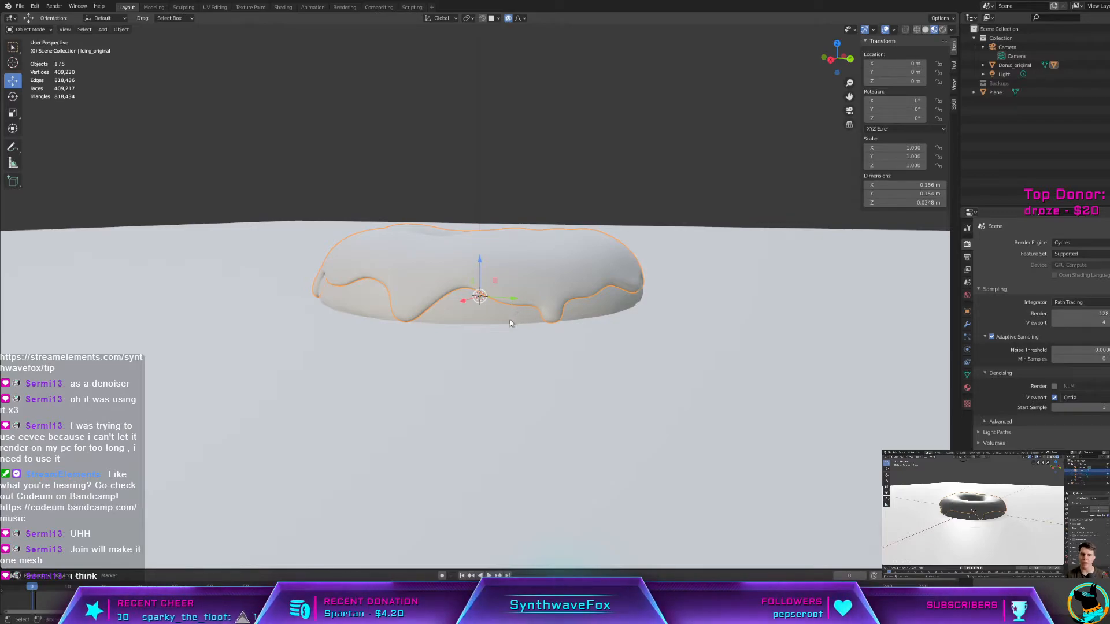
pyautogui.keyDown('shift'); pyautogui.click(459, 308); pyautogui.keyUp('shift')
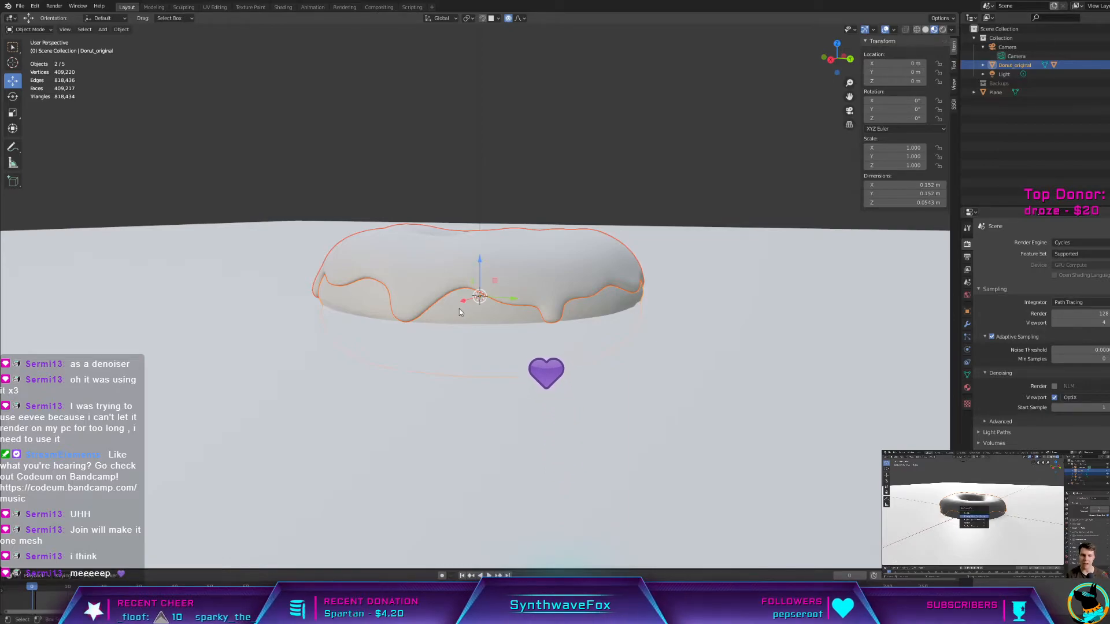
pyautogui.hotkey('ctrl', 'p')
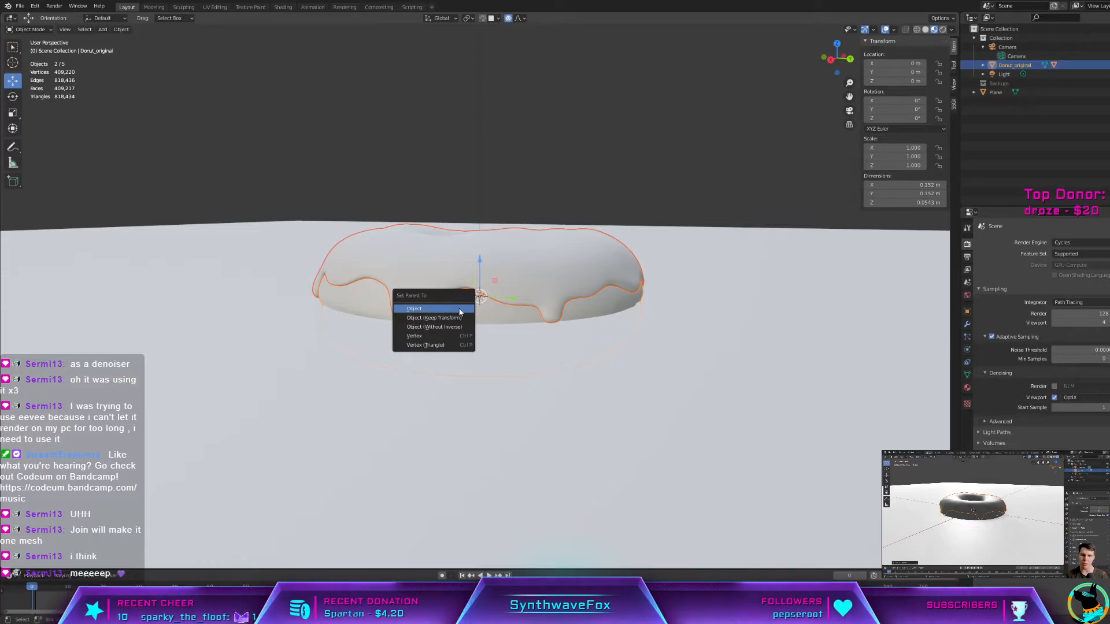
pyautogui.click(450, 318)
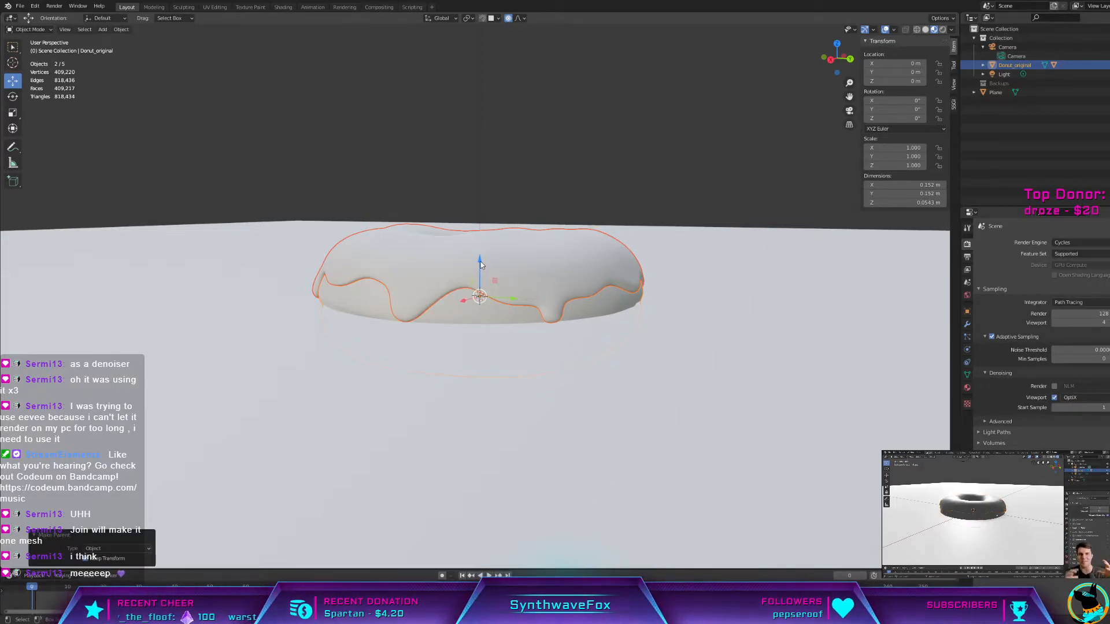
# Step: Try raising the selected donut and icing about 0.036 m along the Z axis, and inspect them from several angles
pyautogui.moveTo(481, 263); pyautogui.dragTo(504, 185)
pyautogui.scroll(-3, 506, 196)
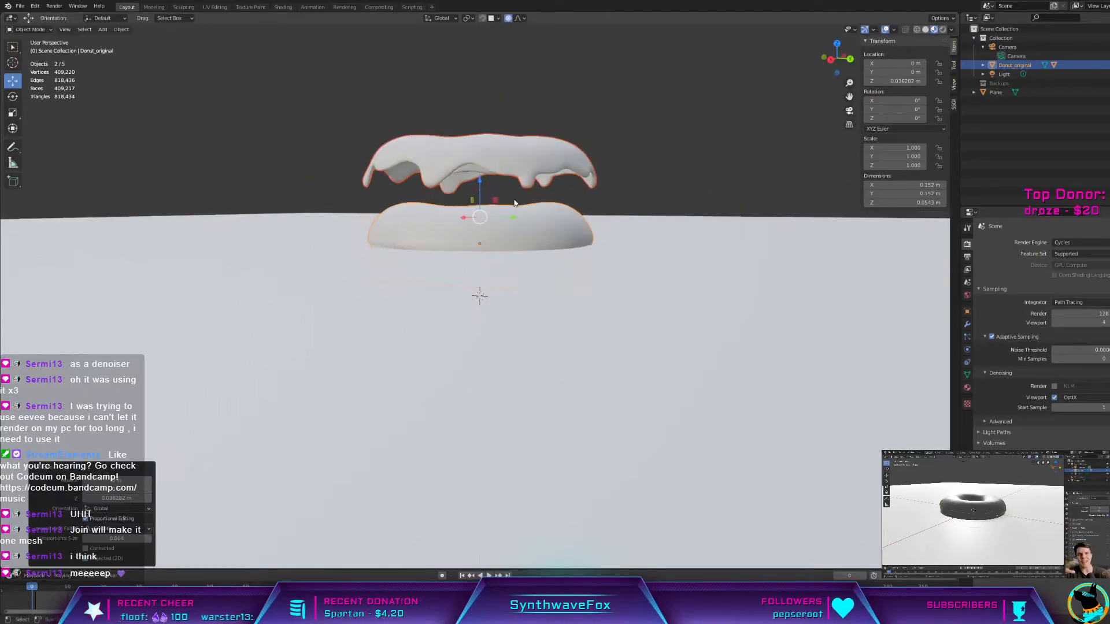
pyautogui.scroll(-2, 513, 212)
pyautogui.moveTo(387, 212); pyautogui.dragTo(387, 231, button='middle')
pyautogui.press('space')
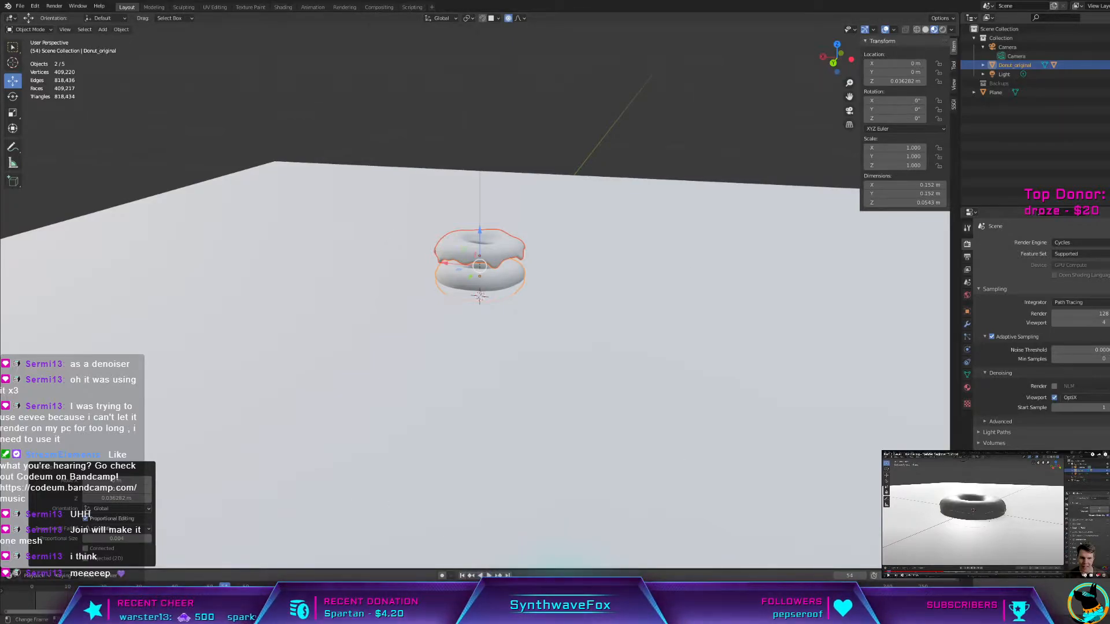
pyautogui.press('Escape')
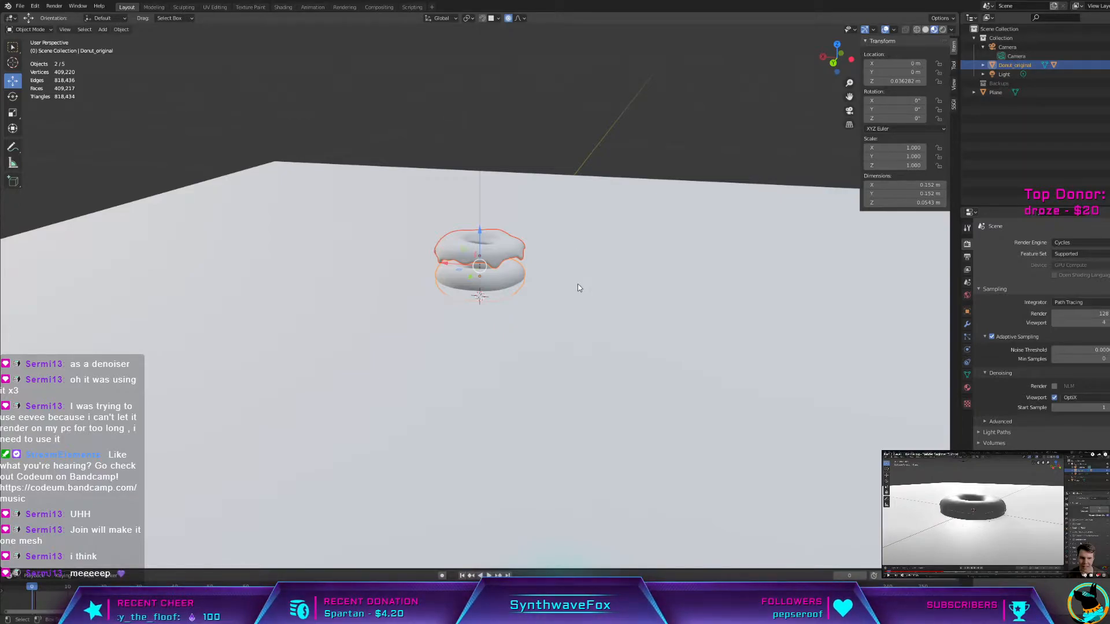
pyautogui.scroll(6, 521, 266)
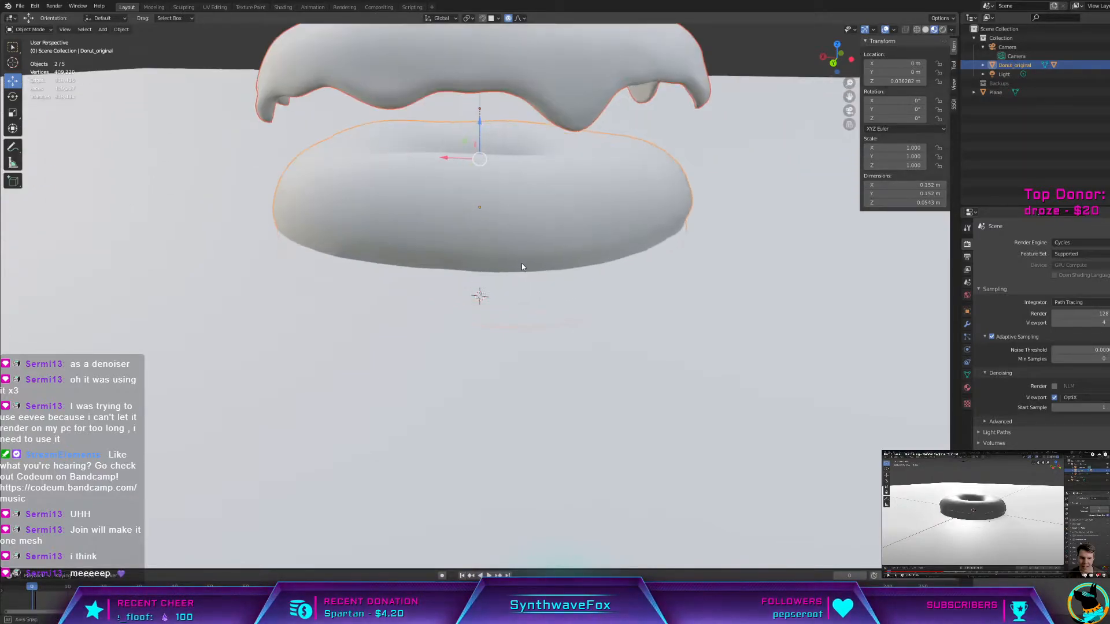
pyautogui.scroll(-4, 515, 282)
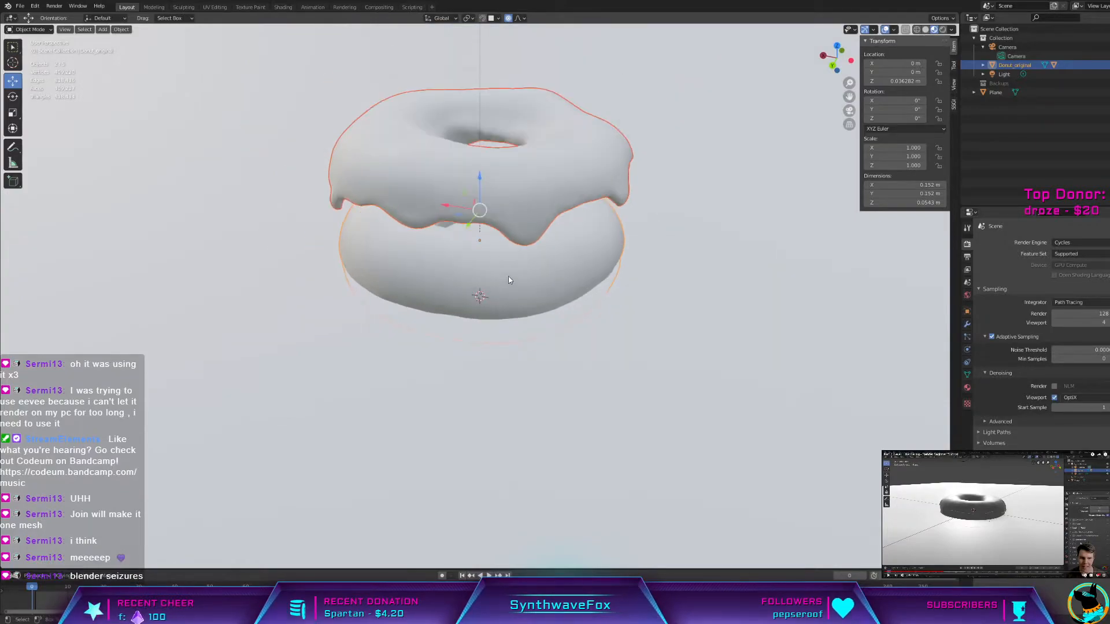
pyautogui.scroll(-5, 508, 276)
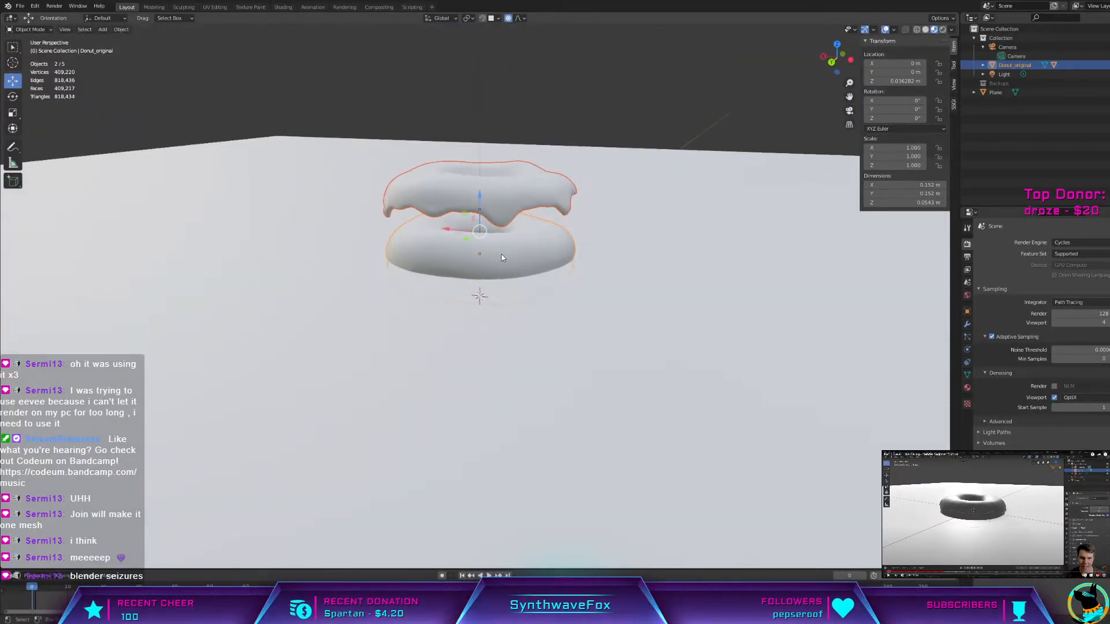
pyautogui.moveTo(501, 254); pyautogui.dragTo(498, 244, button='middle')
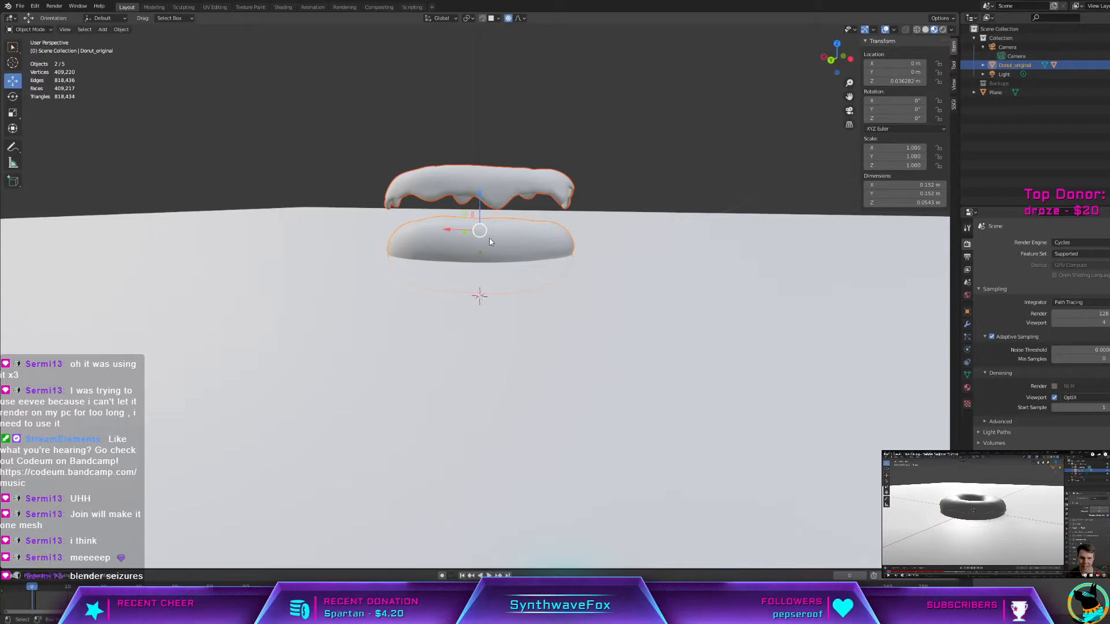
# Step: Return the donut and icing to their original location and try another vertical move along the Z axis
pyautogui.hotkey('alt', 'g')
pyautogui.moveTo(574, 176); pyautogui.dragTo(571, 165, button='middle')
pyautogui.press('g')
pyautogui.press('z')
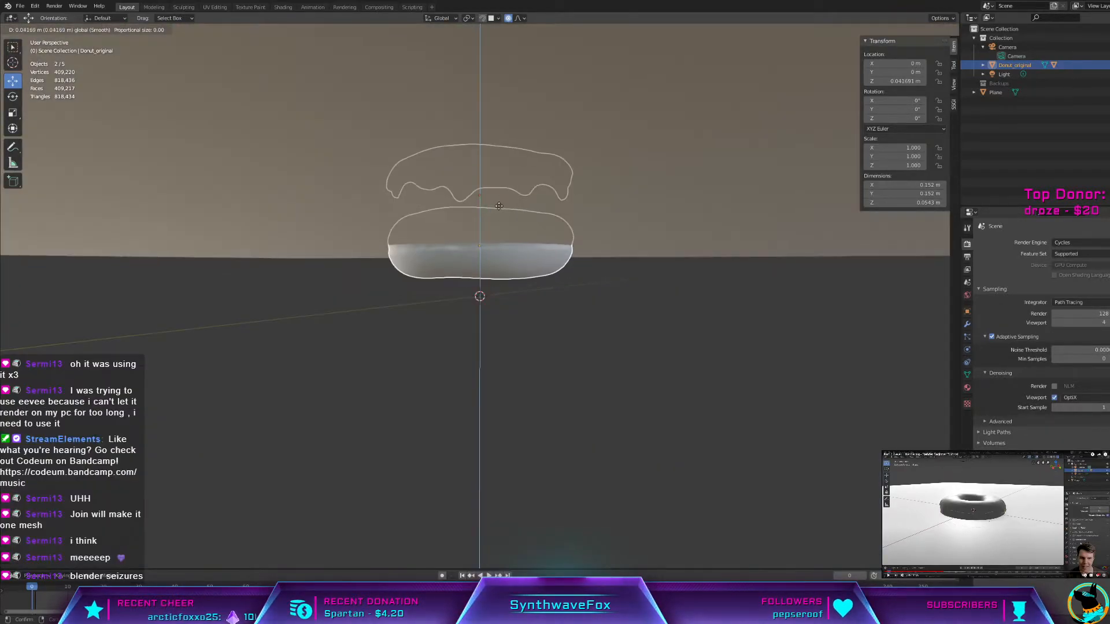
pyautogui.click(502, 266)
# Step: Undo the vertical move and the icing's parenting to the donut
pyautogui.hotkey('ctrl', 'z')
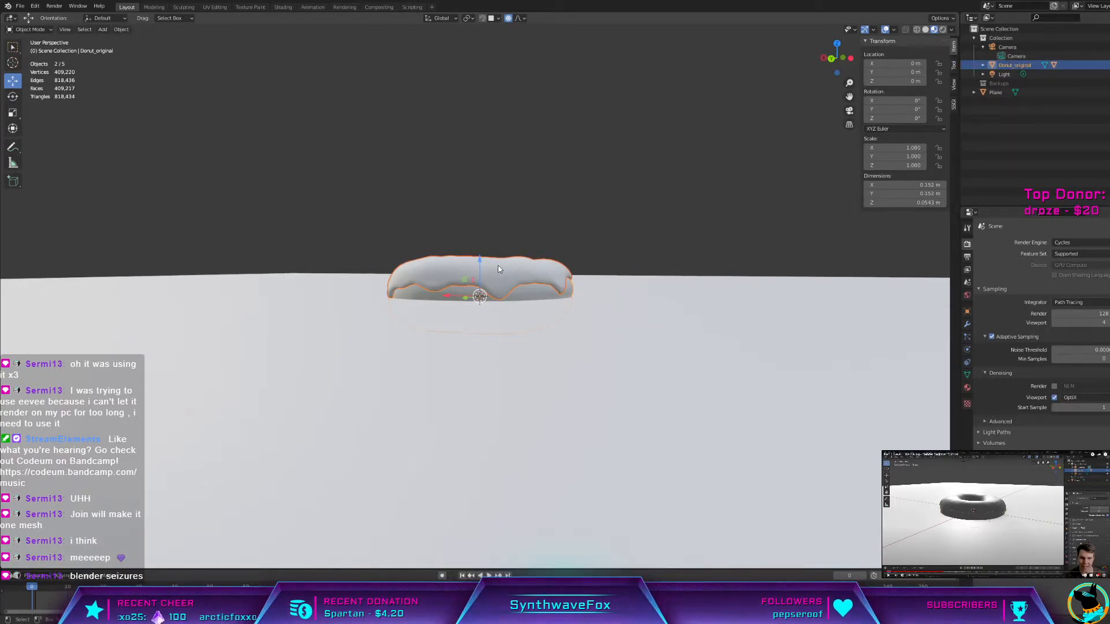
pyautogui.click(499, 269)
pyautogui.hotkey('ctrl', 'z')
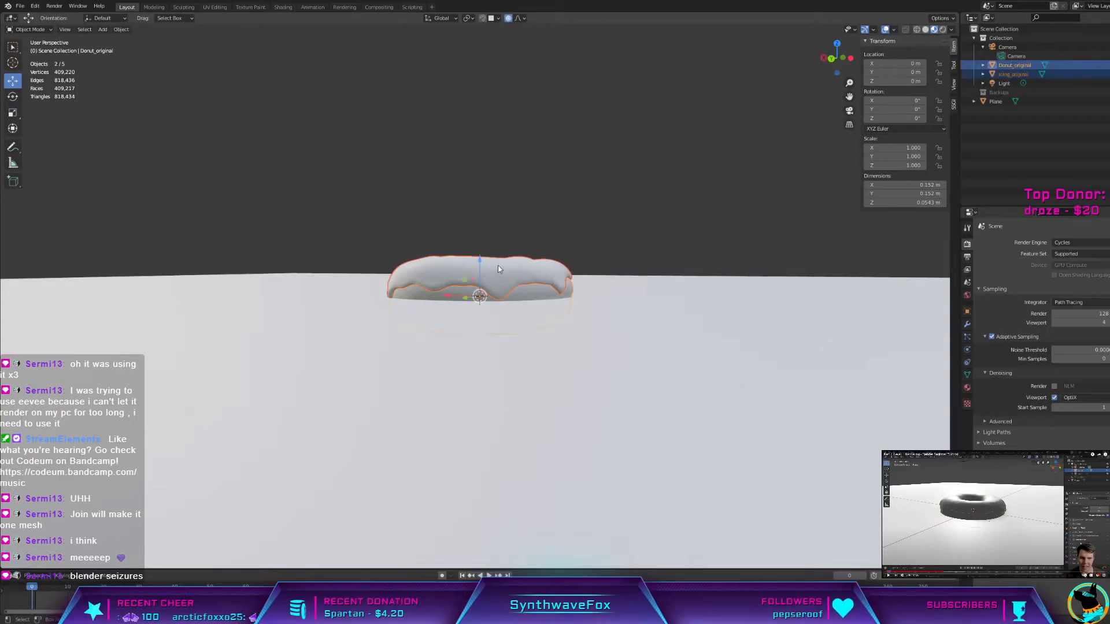
# Step: Lower the plane far beneath the donut to a Z location of about -3.44 m
pyautogui.click(993, 102)
pyautogui.moveTo(895, 84); pyautogui.dragTo(862, 84)
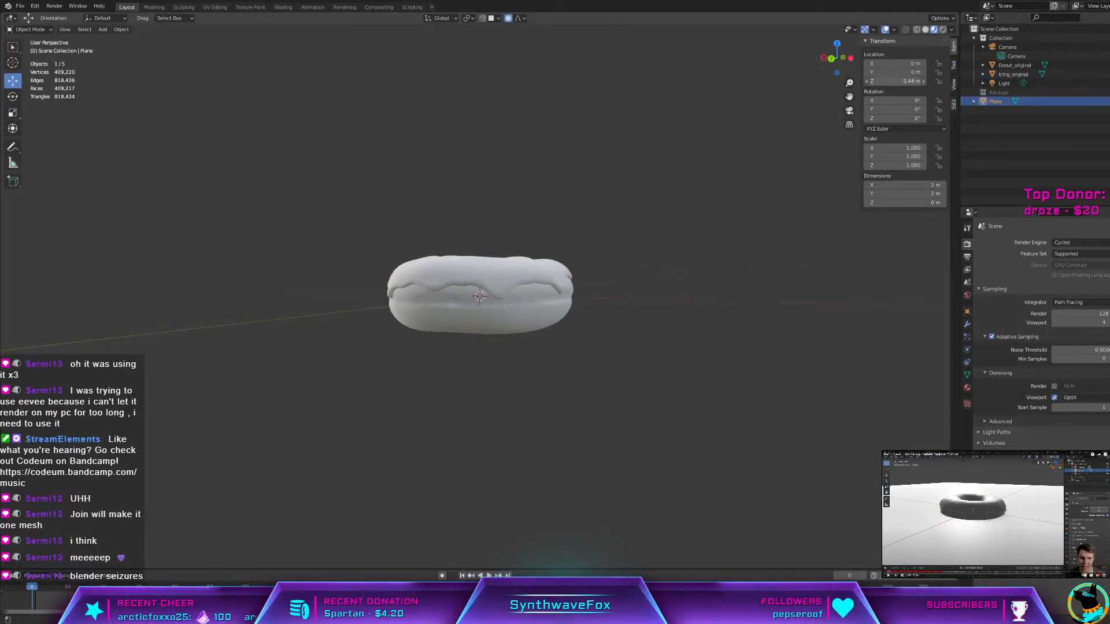
# Step: Select only the icing, add the donut as the active object, and parent the icing with Object (Keep Transform)
pyautogui.click(495, 302)
pyautogui.click(499, 297)
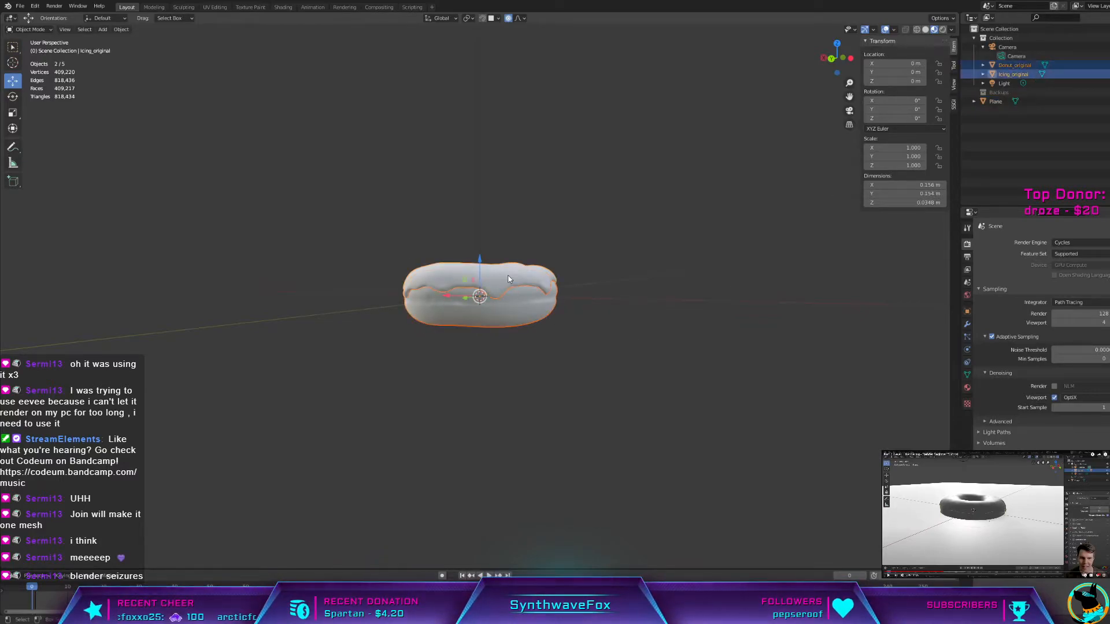
pyautogui.click(500, 294)
pyautogui.click(500, 294)
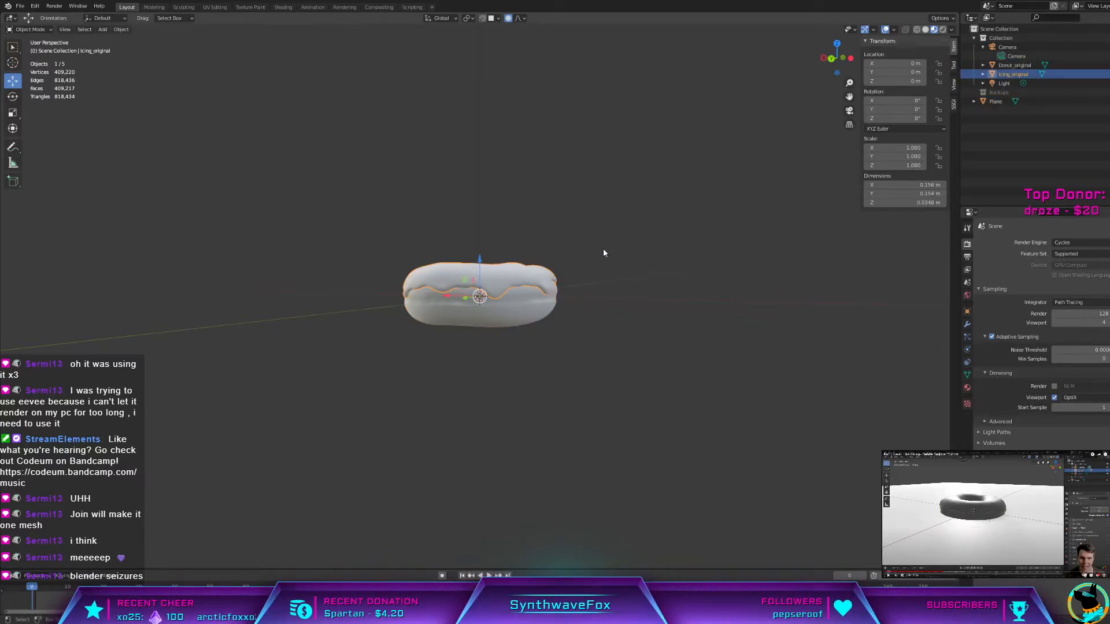
pyautogui.keyDown('shift'); pyautogui.click(520, 300); pyautogui.keyUp('shift')
pyautogui.rightClick(520, 300)
pyautogui.hotkey('ctrl', 'p')
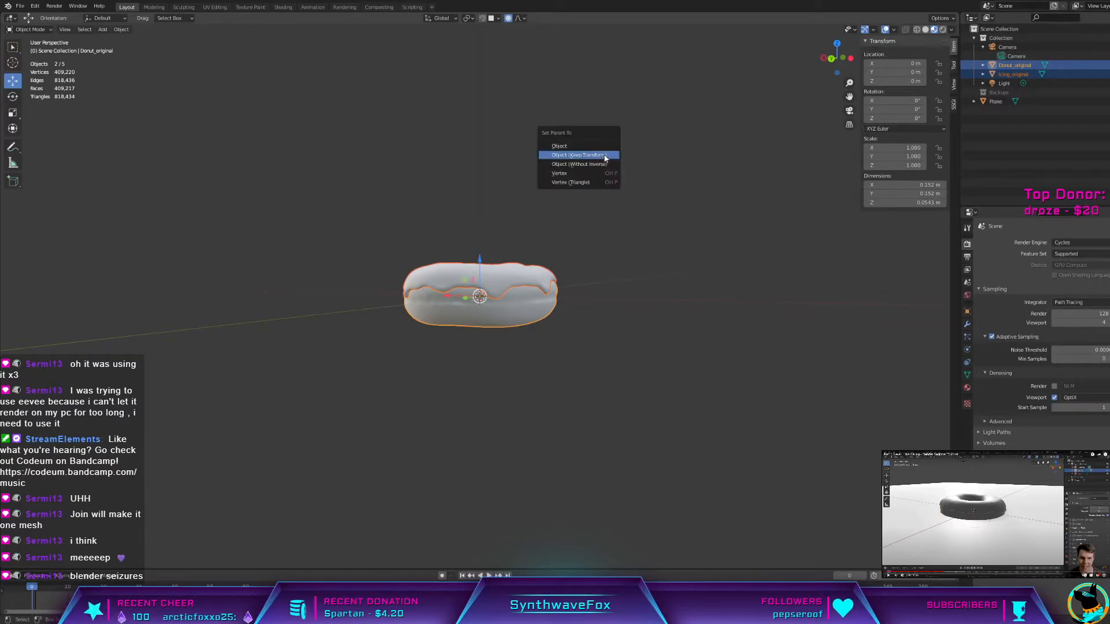
pyautogui.click(578, 155)
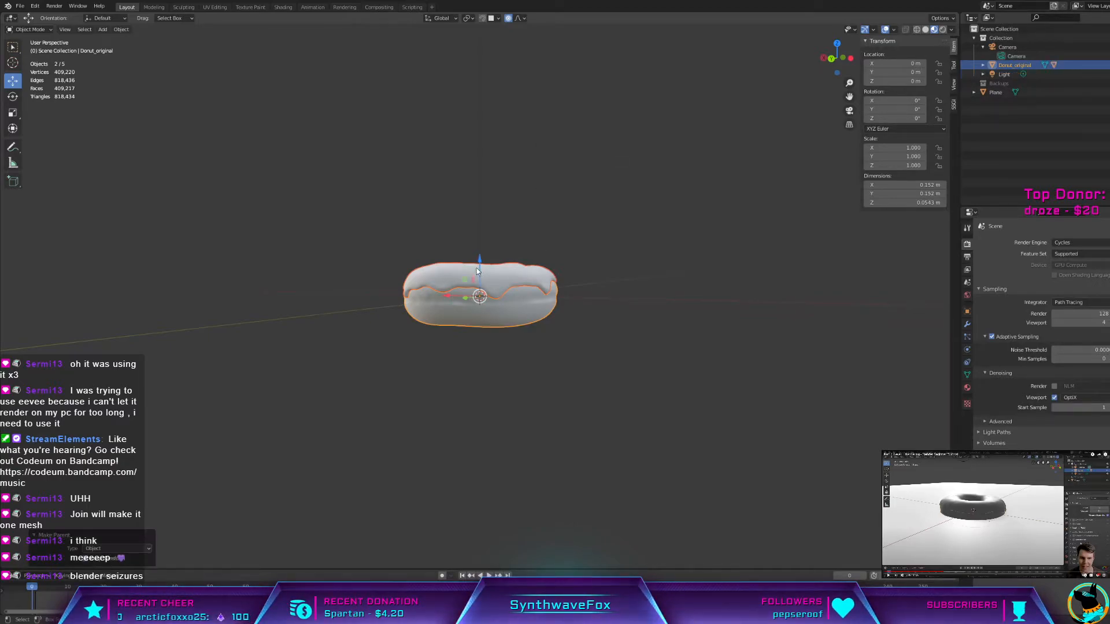
# Step: Raise the selected donut and icing about 0.128 m along the Z axis
pyautogui.press('g')
pyautogui.press('z')
pyautogui.moveTo(483, 238); pyautogui.dragTo(487, 129)
pyautogui.scroll(-15, 492, 225)
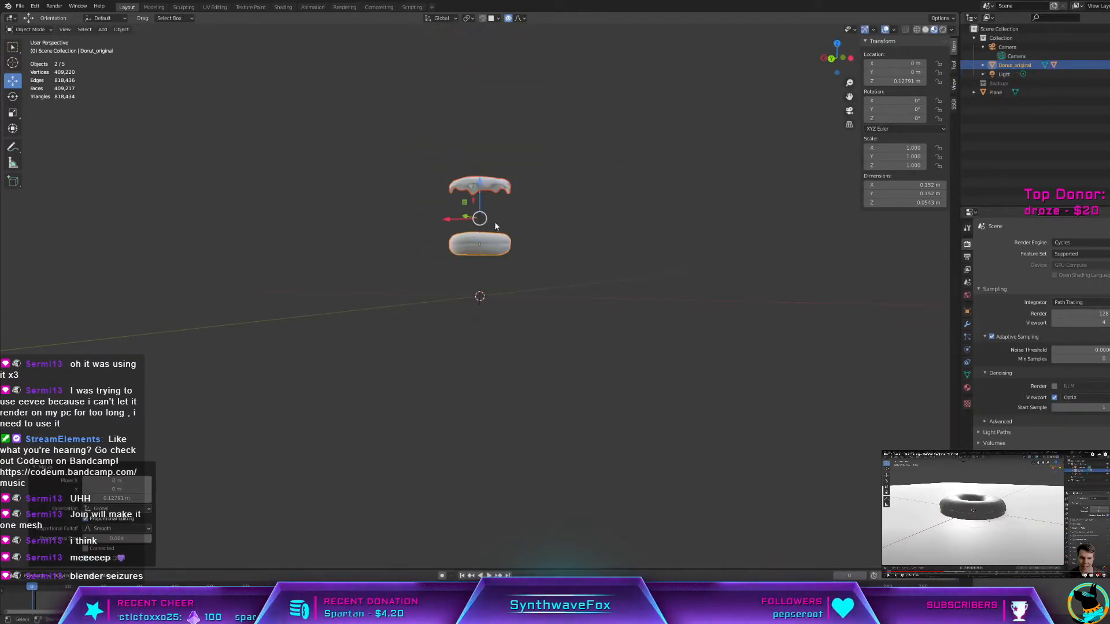
# Step: Try lowering the donut and icing about 1.05 m along the Z axis toward the plane, and undo that move
pyautogui.moveTo(489, 254); pyautogui.dragTo(488, 265, button='middle')
pyautogui.press('g')
pyautogui.press('z')
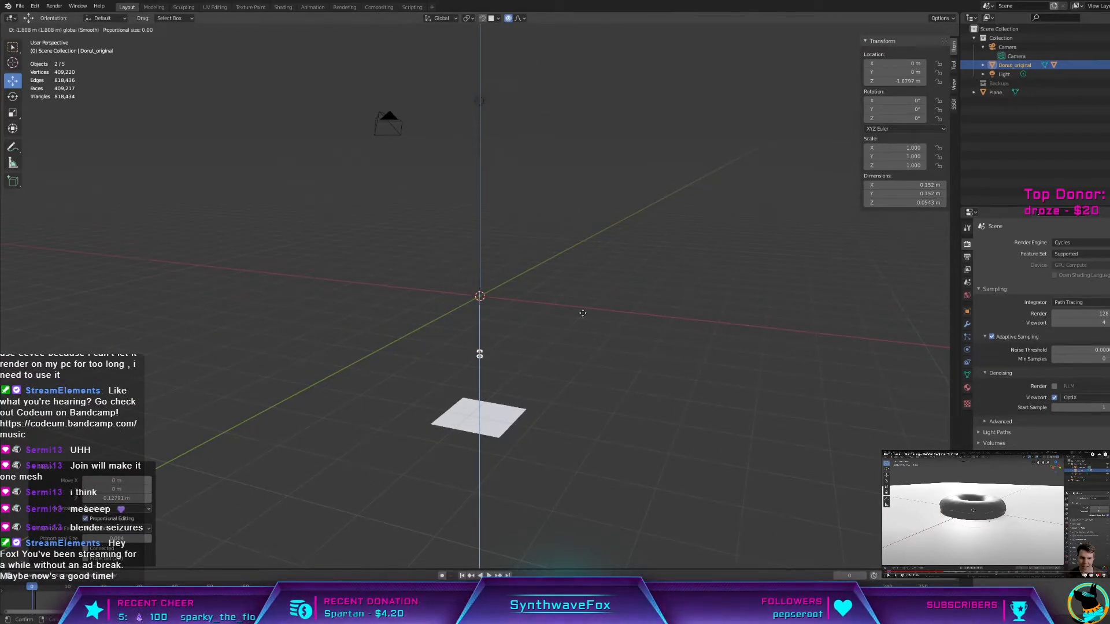
pyautogui.click(579, 286)
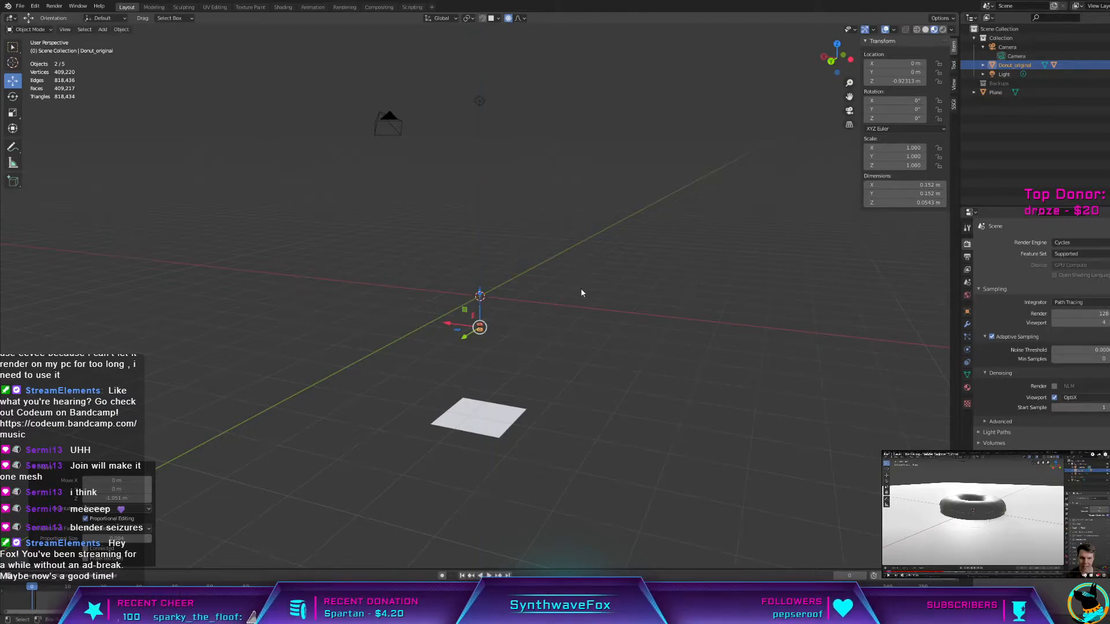
pyautogui.hotkey('ctrl', 'z')
pyautogui.scroll(4, 558, 308)
pyautogui.scroll(-3, 580, 425)
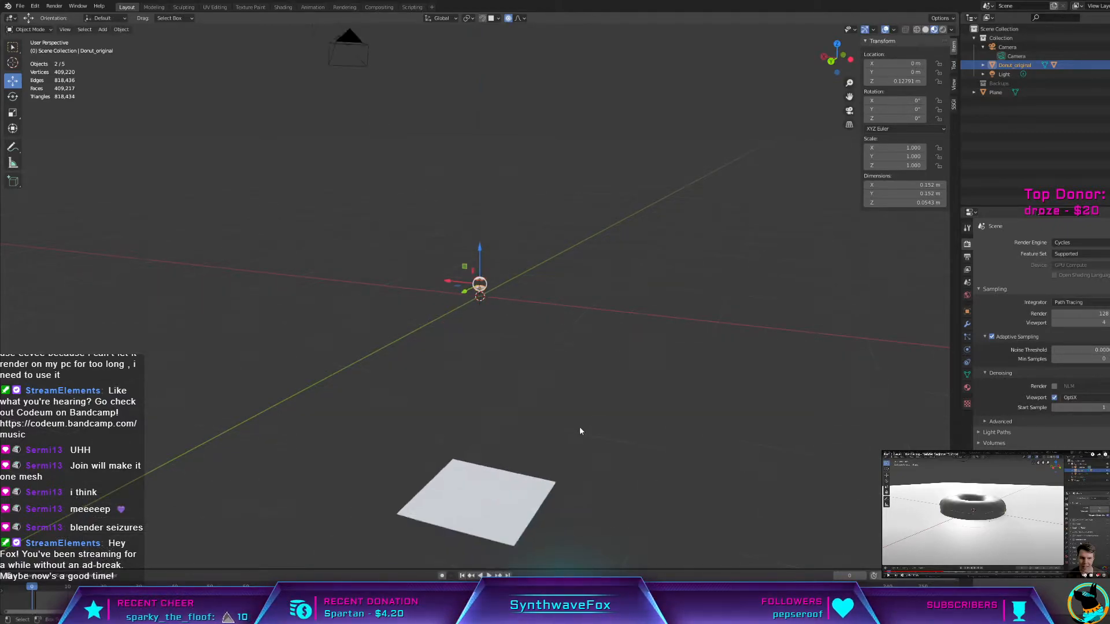
# Step: Clear the location of the selected donut and icing so the donut returns to the world origin
pyautogui.keyDown('shift'); pyautogui.moveTo(580, 448); pyautogui.dragTo(574, 367, button='middle'); pyautogui.keyUp('shift')
pyautogui.scroll(4, 502, 194)
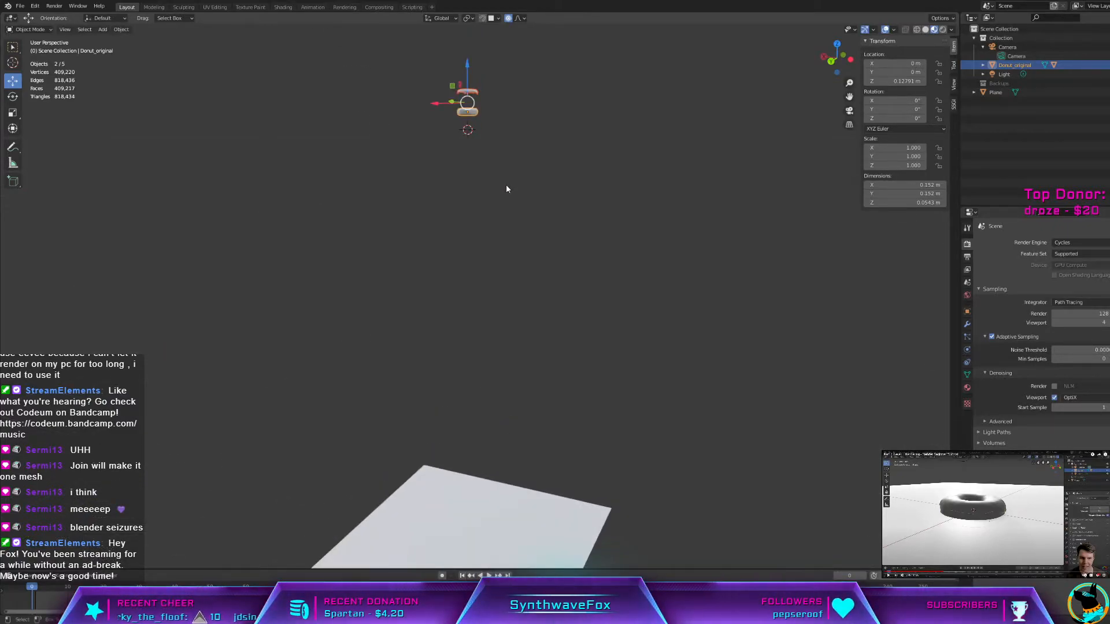
pyautogui.hotkey('alt', 'g')
pyautogui.keyDown('shift'); pyautogui.moveTo(493, 140); pyautogui.dragTo(535, 249, button='middle'); pyautogui.keyUp('shift')
pyautogui.scroll(4, 543, 271)
pyautogui.scroll(2, 552, 295)
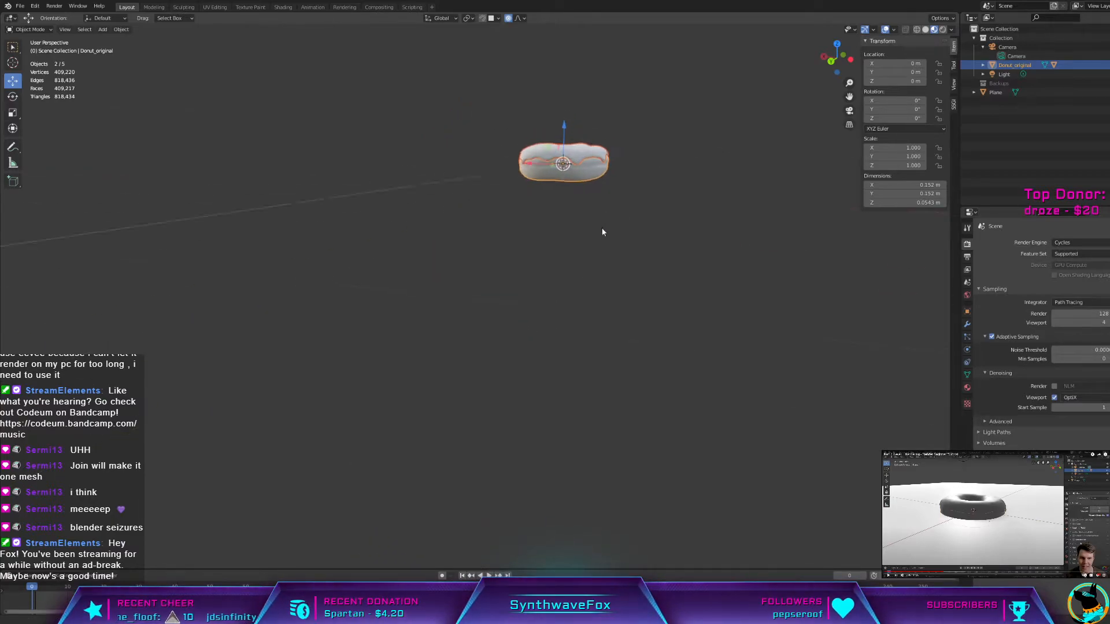
pyautogui.scroll(9, 539, 325)
pyautogui.keyDown('shift'); pyautogui.moveTo(602, 231); pyautogui.dragTo(496, 317, button='middle'); pyautogui.keyUp('shift')
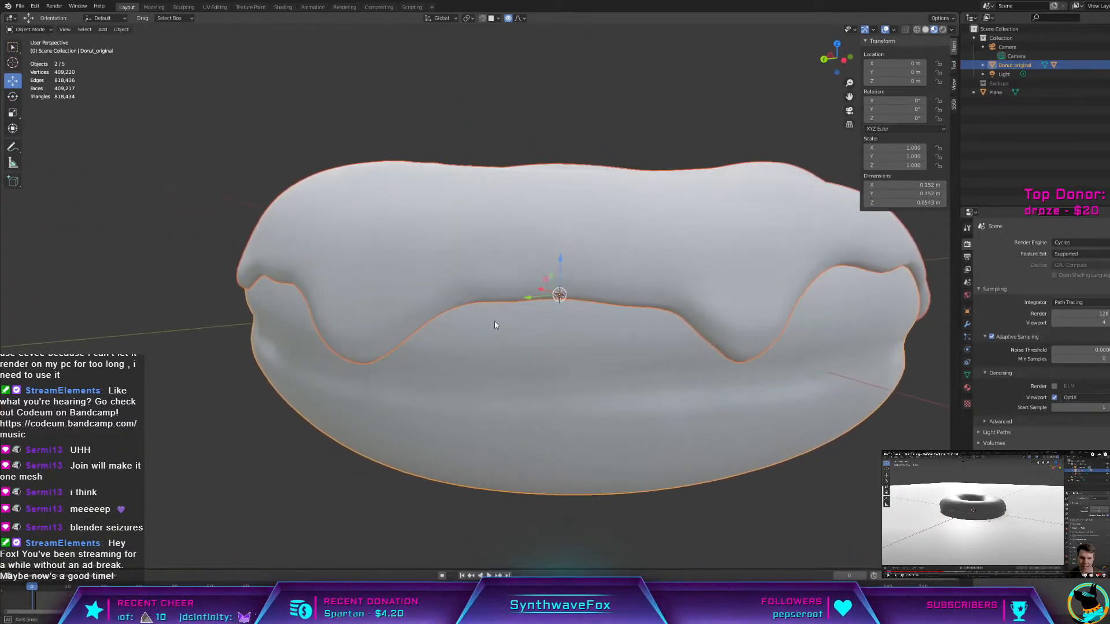
# Step: Try raising the donut and icing about 0.021 m along the Z axis, and undo that move
pyautogui.scroll(-2, 493, 321)
pyautogui.press('g')
pyautogui.press('z')
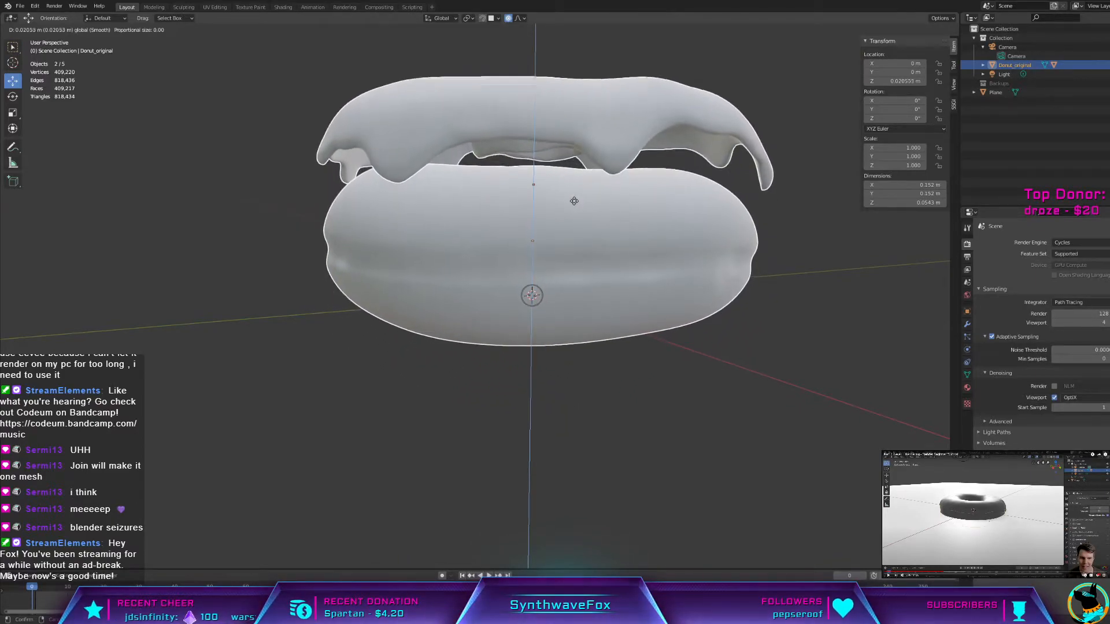
pyautogui.click(577, 202)
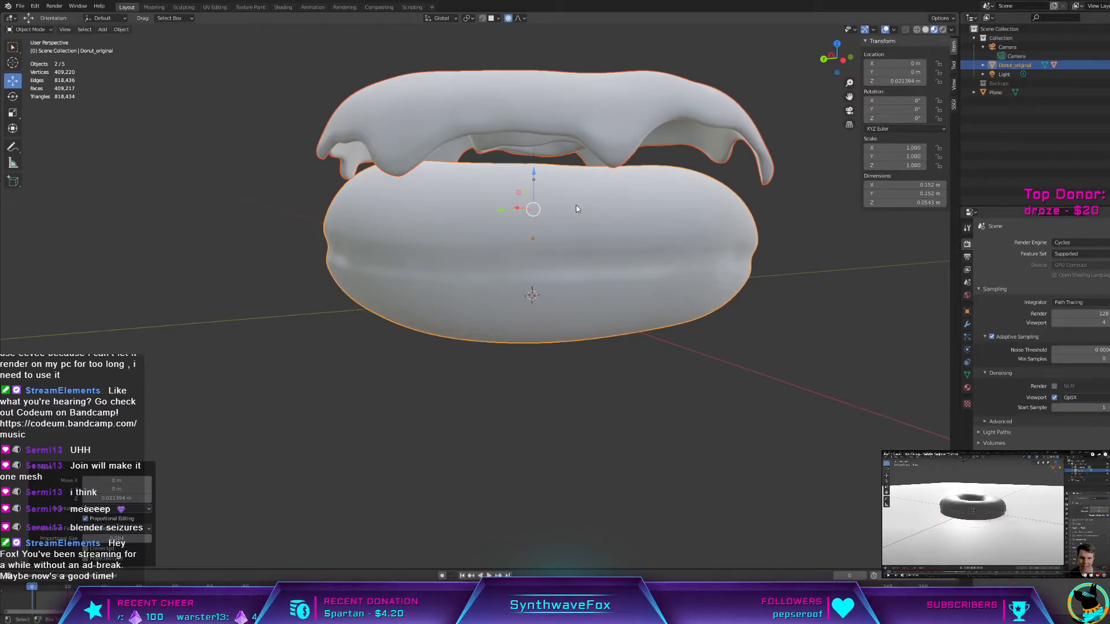
pyautogui.hotkey('ctrl', 'z')
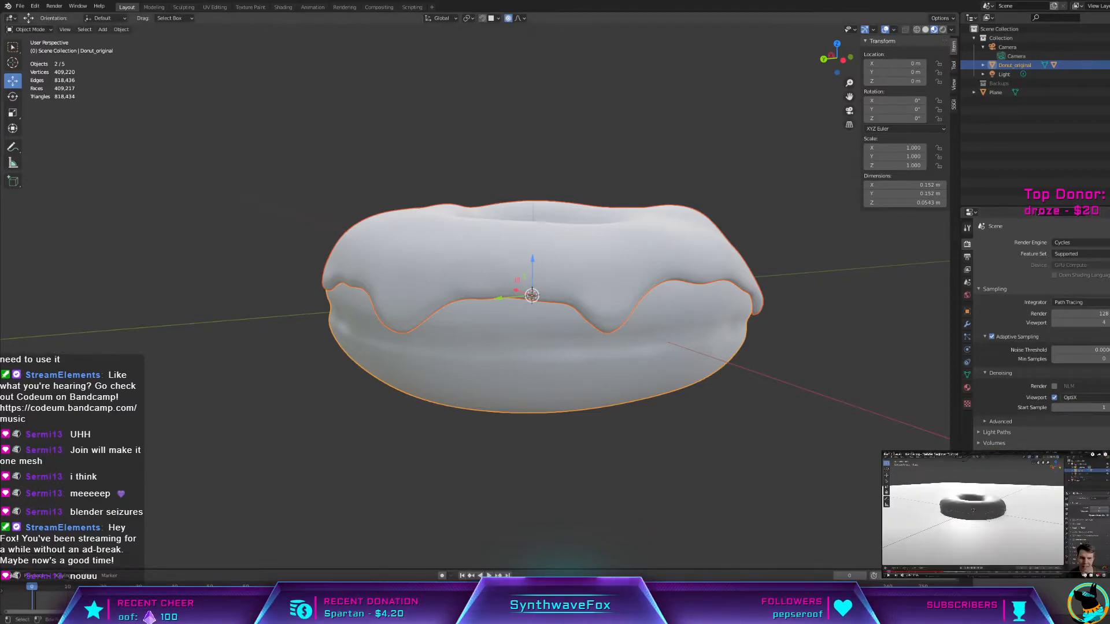
# Step: Try a Z location of -0.03 m for the donut and icing, and clear the location again
pyautogui.rightClick(570, 364)
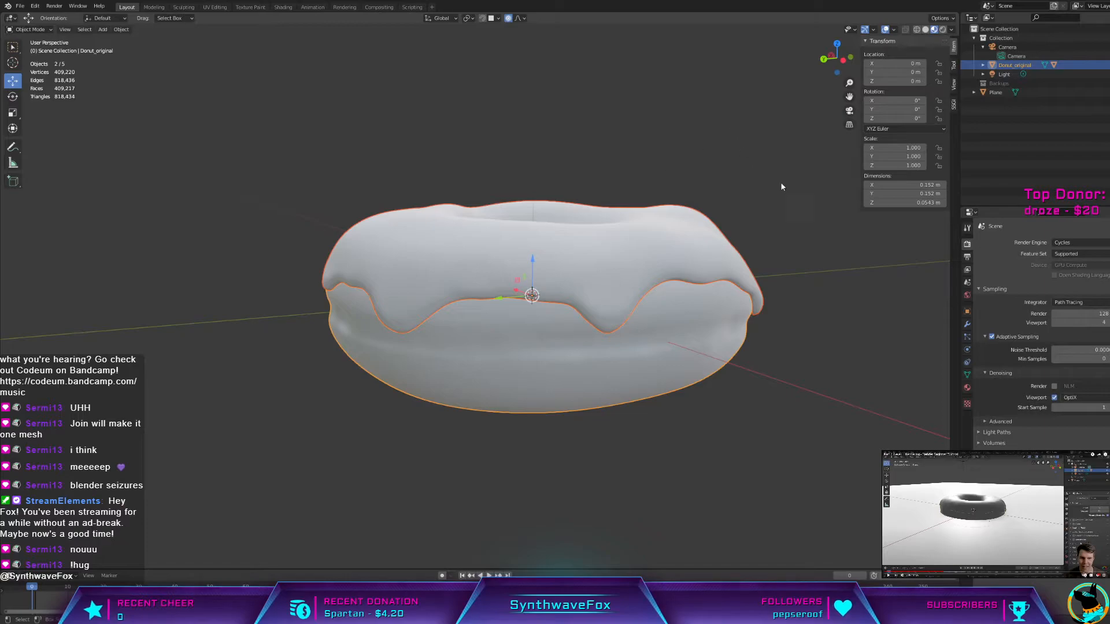
pyautogui.moveTo(888, 80)
pyautogui.mouseDown()
pyautogui.moveTo(833, 81)
pyautogui.moveTo(884, 81)
pyautogui.mouseUp()
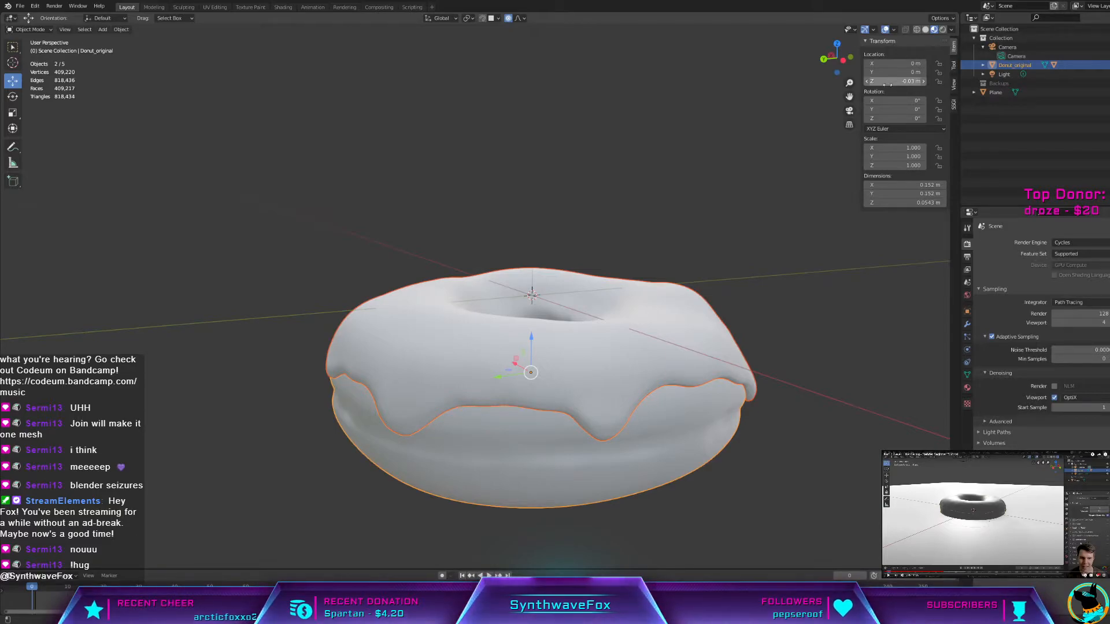
pyautogui.hotkey('alt', 'g')
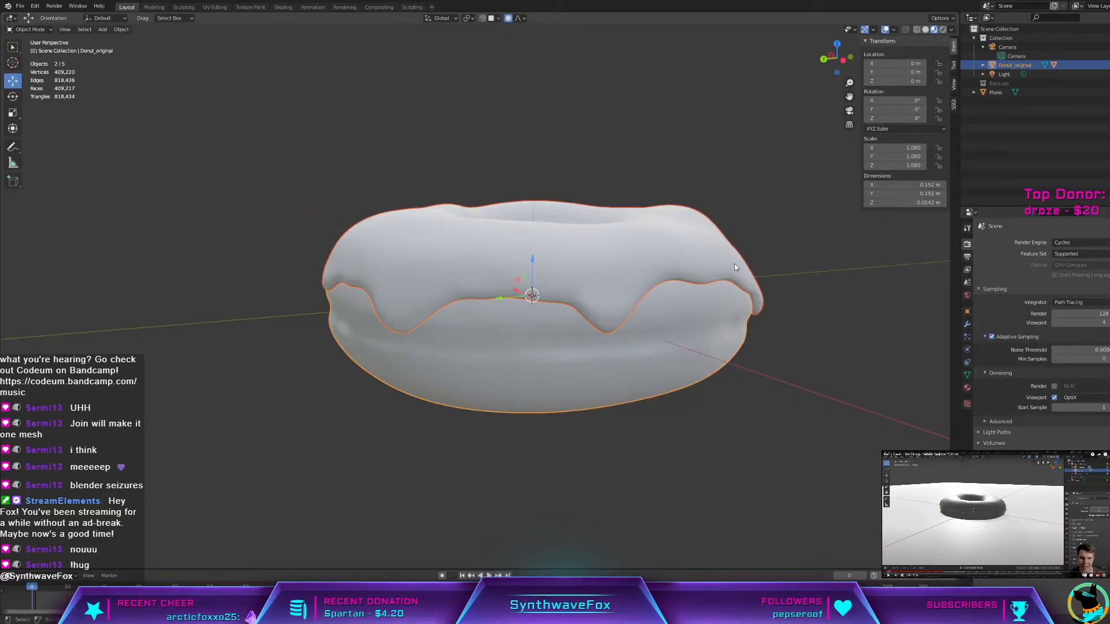
# Step: Try hiding and revealing the donut and icing, and undo back to both objects visible and selected
pyautogui.press('h')
pyautogui.scroll(-4, 634, 424)
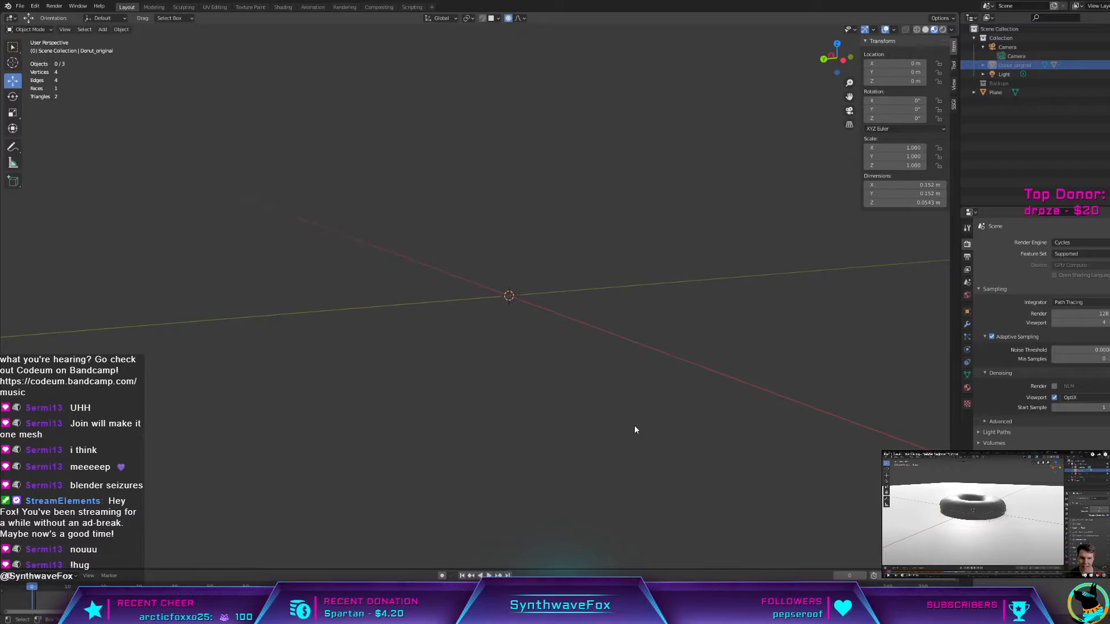
pyautogui.scroll(-5, 573, 457)
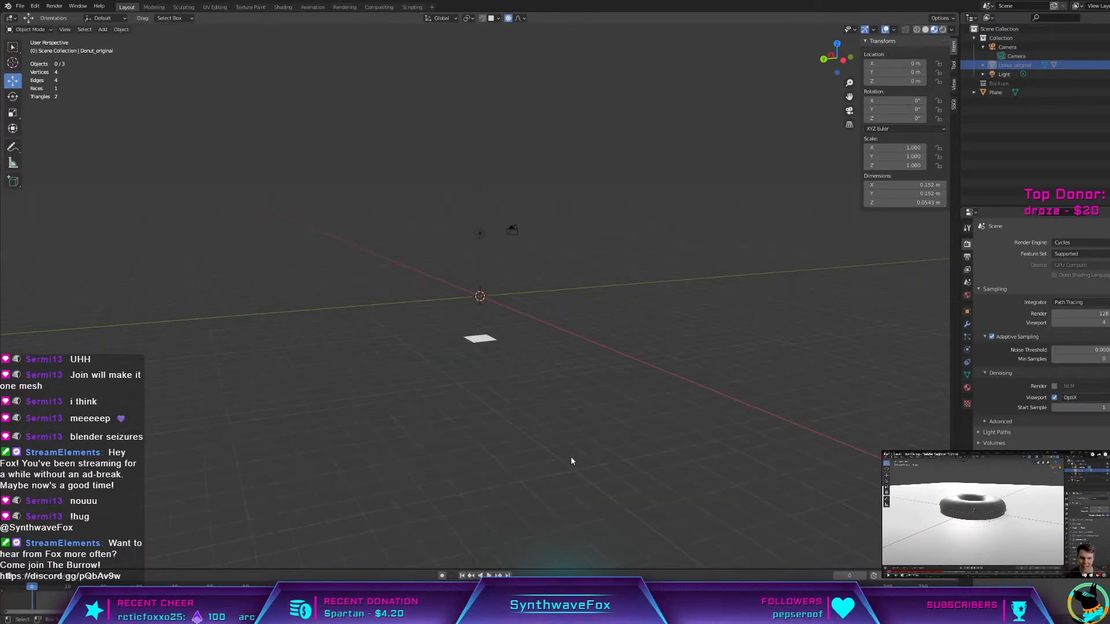
pyautogui.hotkey('alt', 'h')
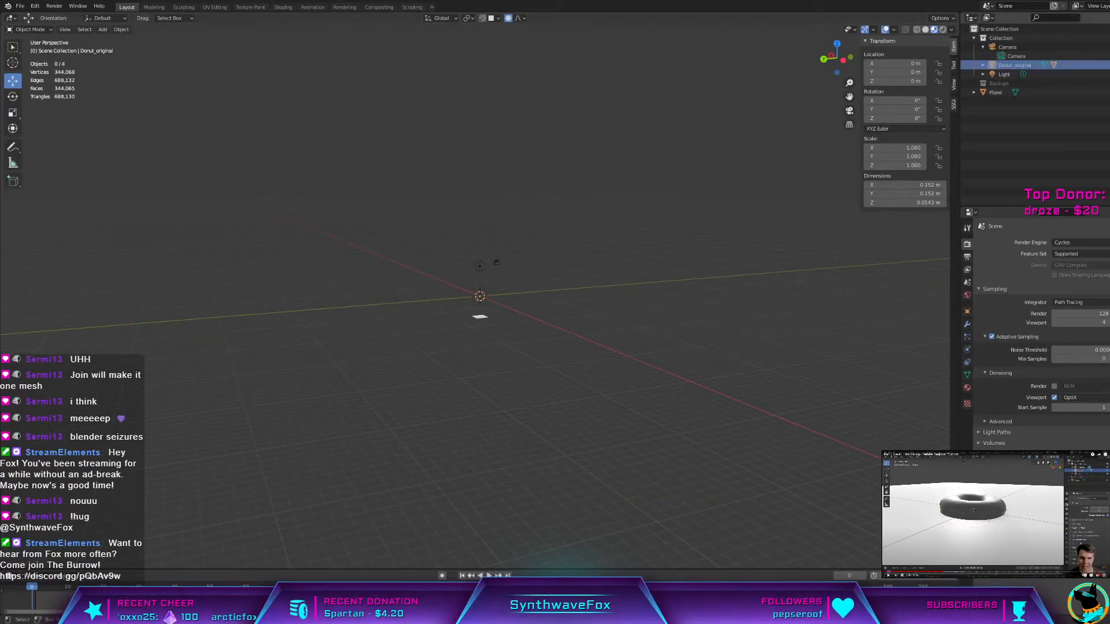
pyautogui.scroll(5, 501, 369)
pyautogui.scroll(10, 501, 368)
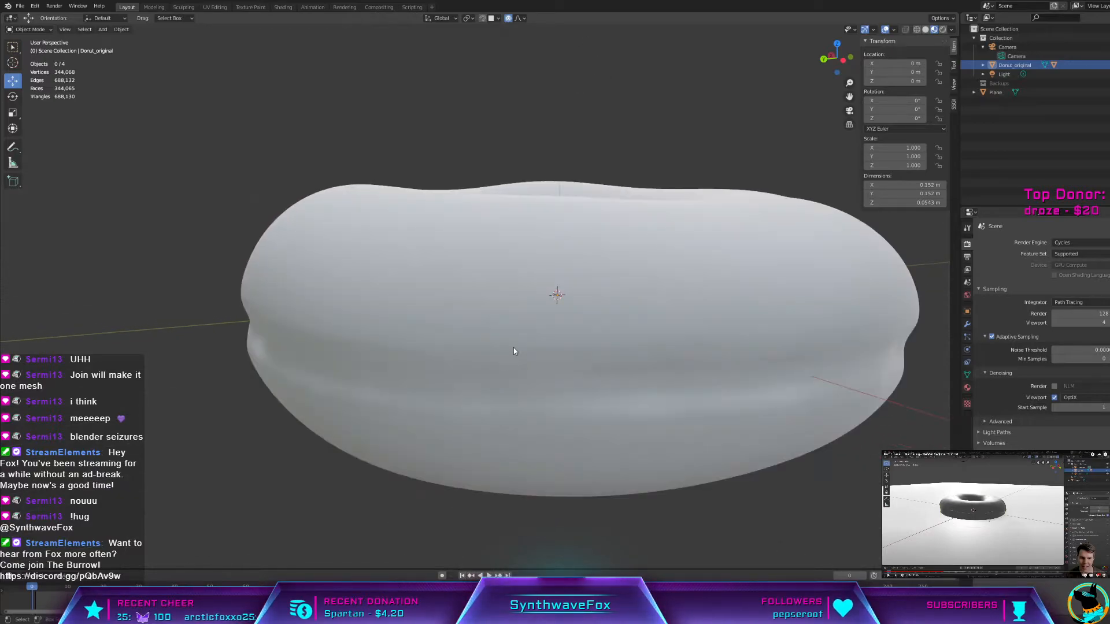
pyautogui.scroll(-3, 514, 348)
pyautogui.hotkey('ctrl', 'z')
pyautogui.hotkey('alt', 'h')
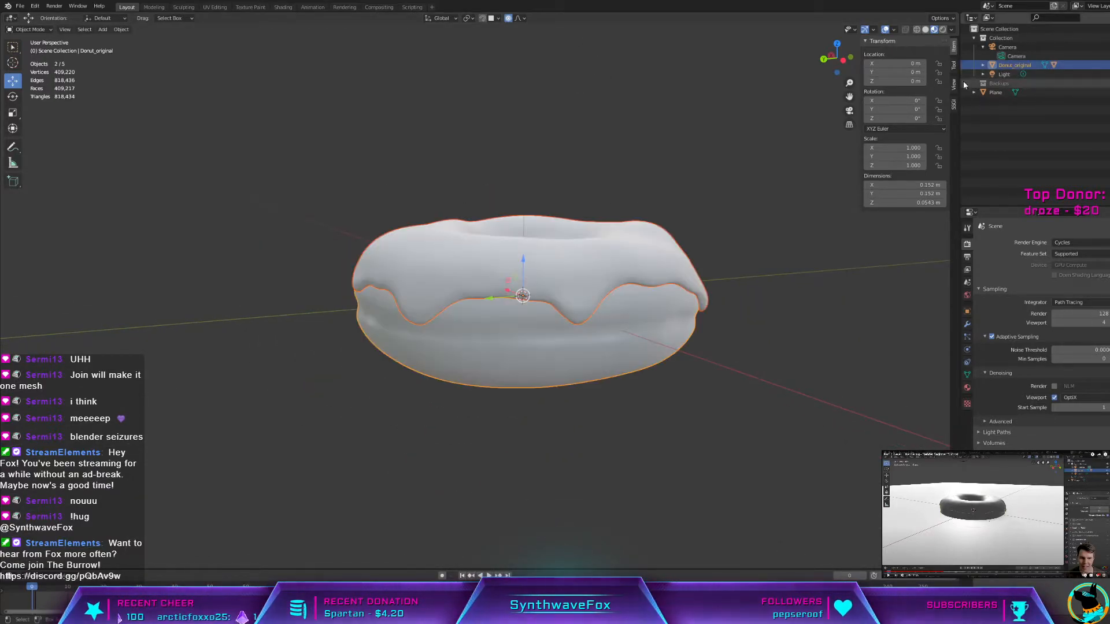
# Step: Cancel a free test move of the donut and icing, and set the donut's Z location to 0.01 m
pyautogui.press('g')
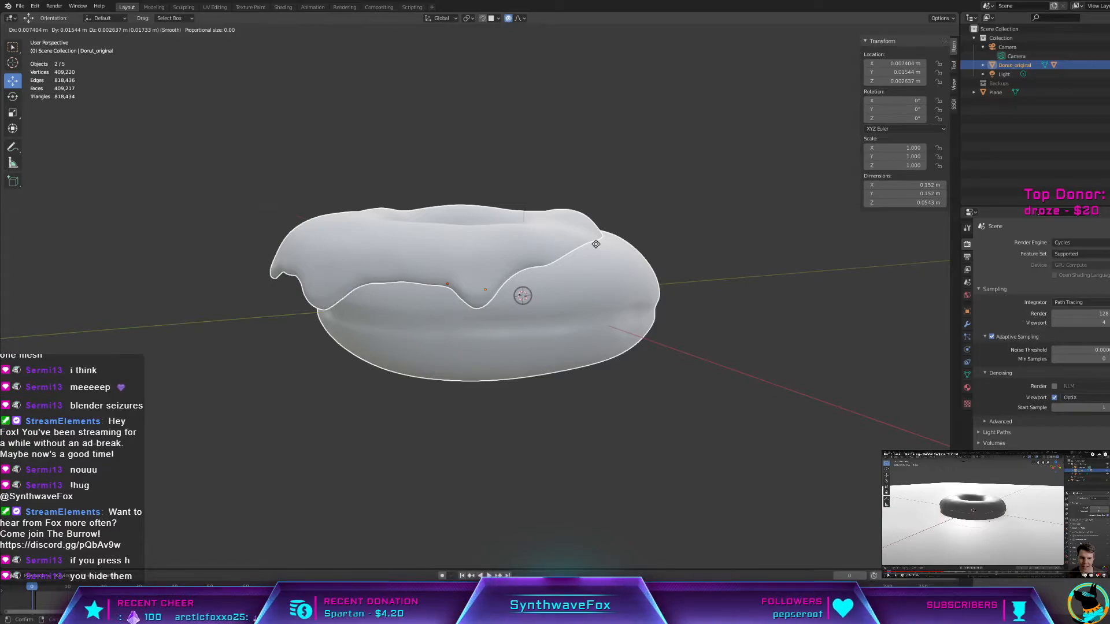
pyautogui.press('Escape')
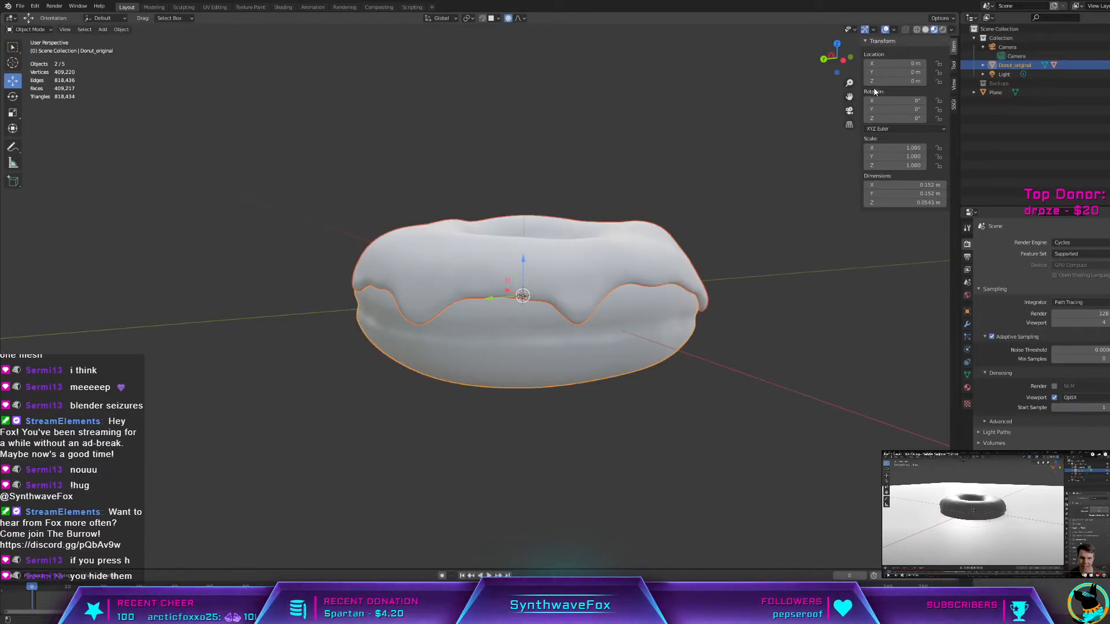
pyautogui.moveTo(902, 80)
pyautogui.mouseDown()
pyautogui.moveTo(870, 81)
pyautogui.moveTo(908, 81)
pyautogui.moveTo(884, 81)
pyautogui.mouseUp()
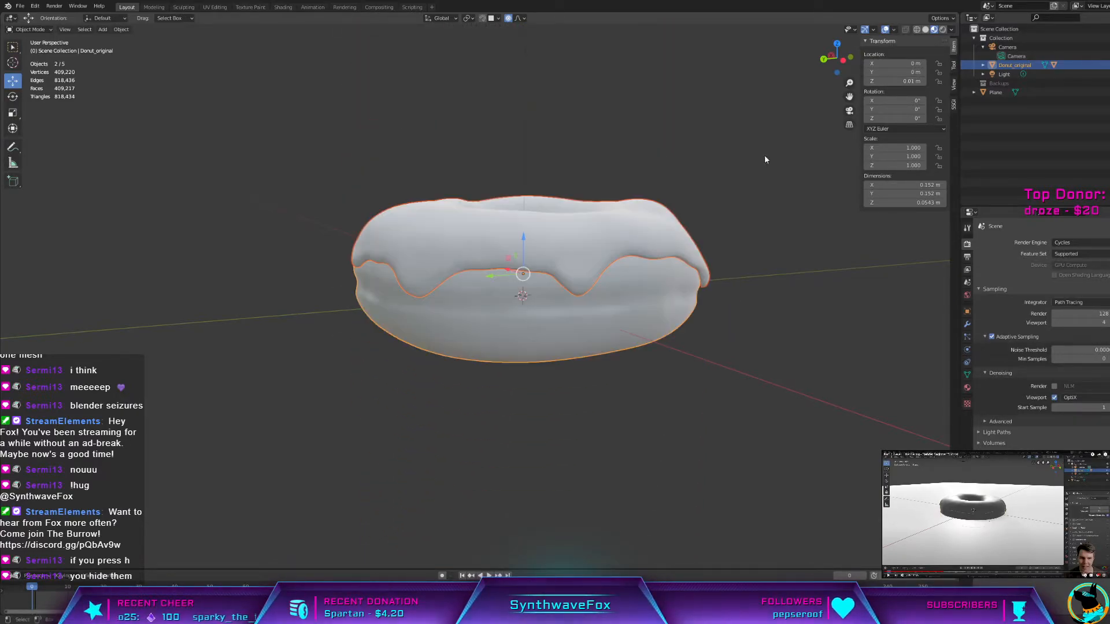
# Step: Try moving the donut and icing while adjusting the proportional editing size, and cancel the move
pyautogui.press('g')
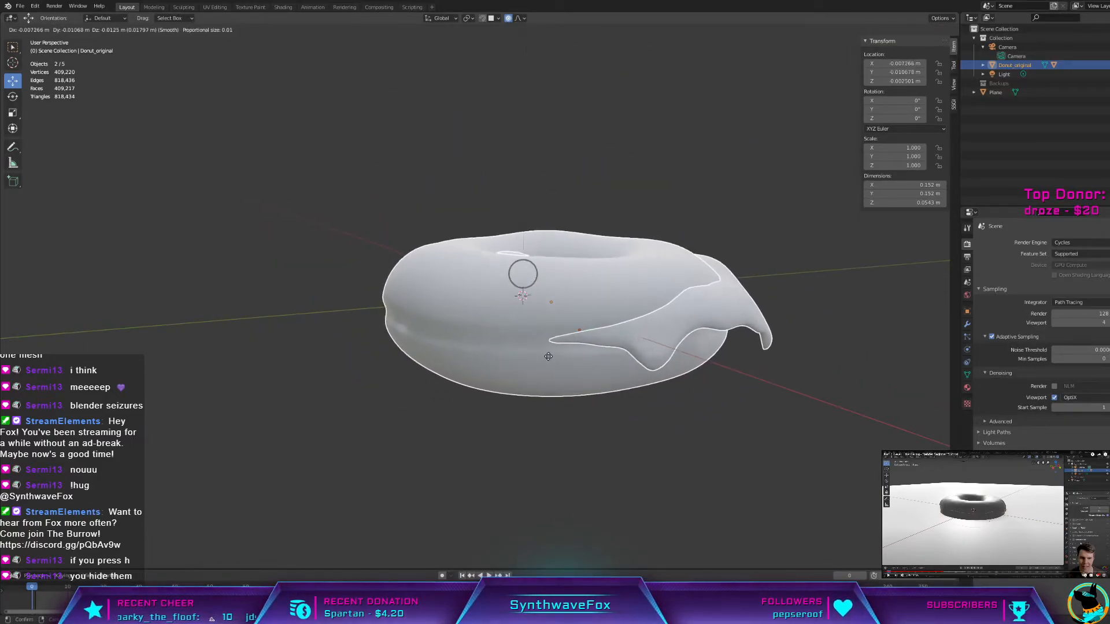
pyautogui.scroll(-6, 538, 336)
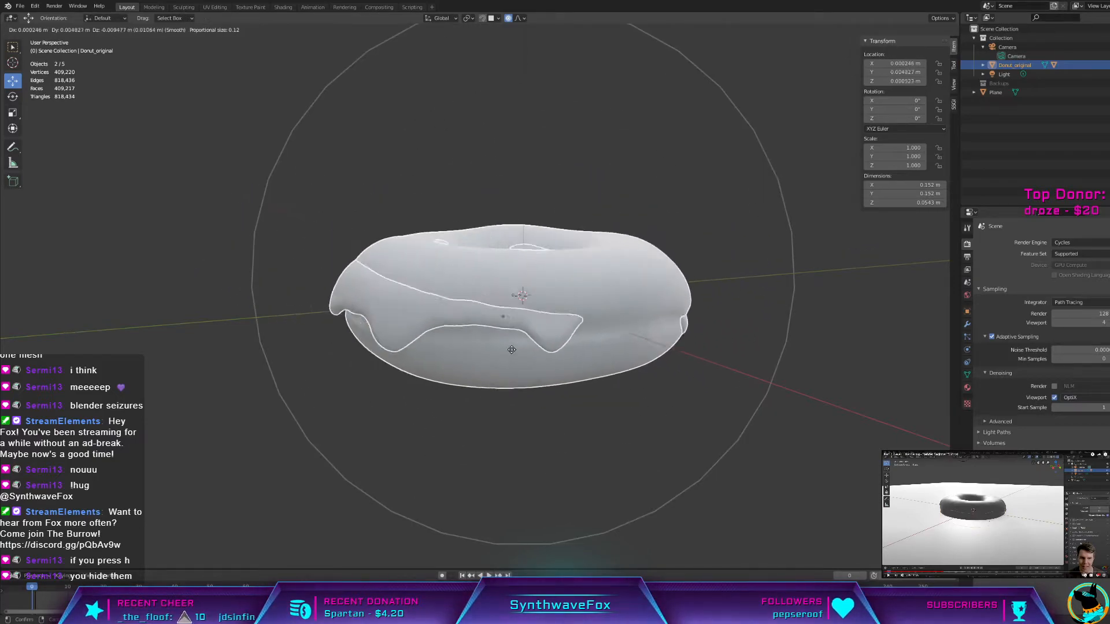
pyautogui.scroll(3, 532, 334)
pyautogui.press('Escape')
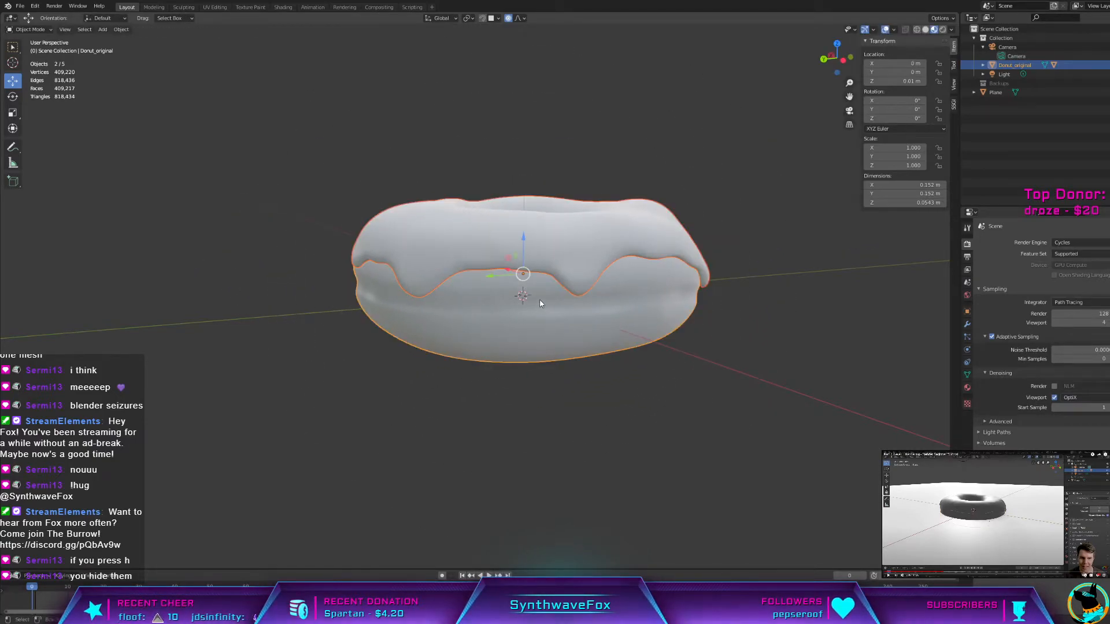
# Step: Turn off proportional editing and test-move the donut and icing together, cancelling the move
pyautogui.press('g')
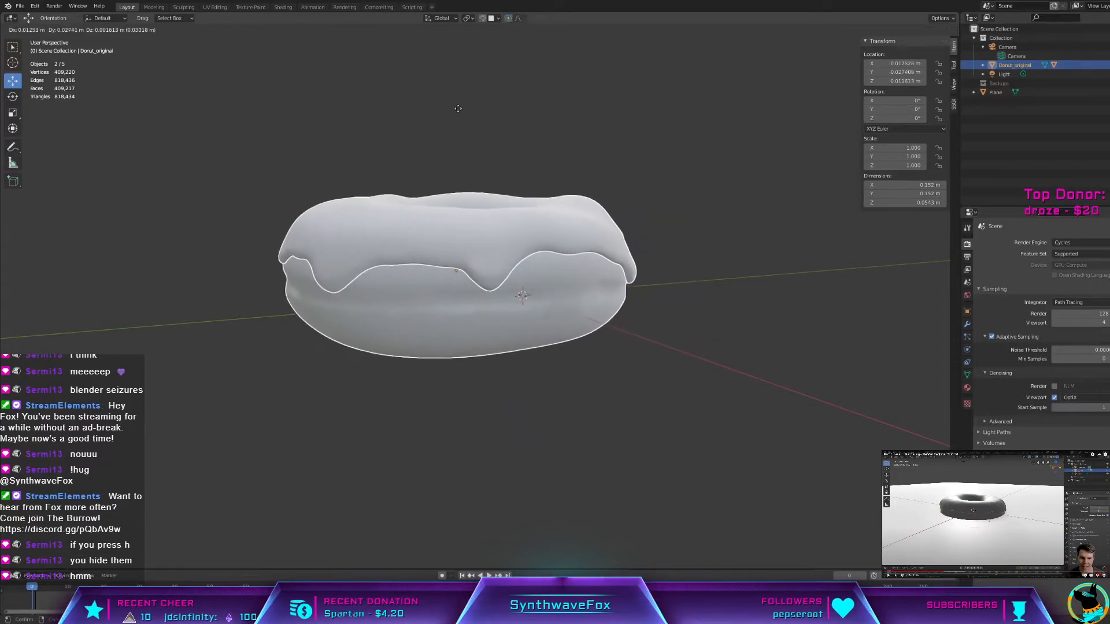
pyautogui.press('Escape')
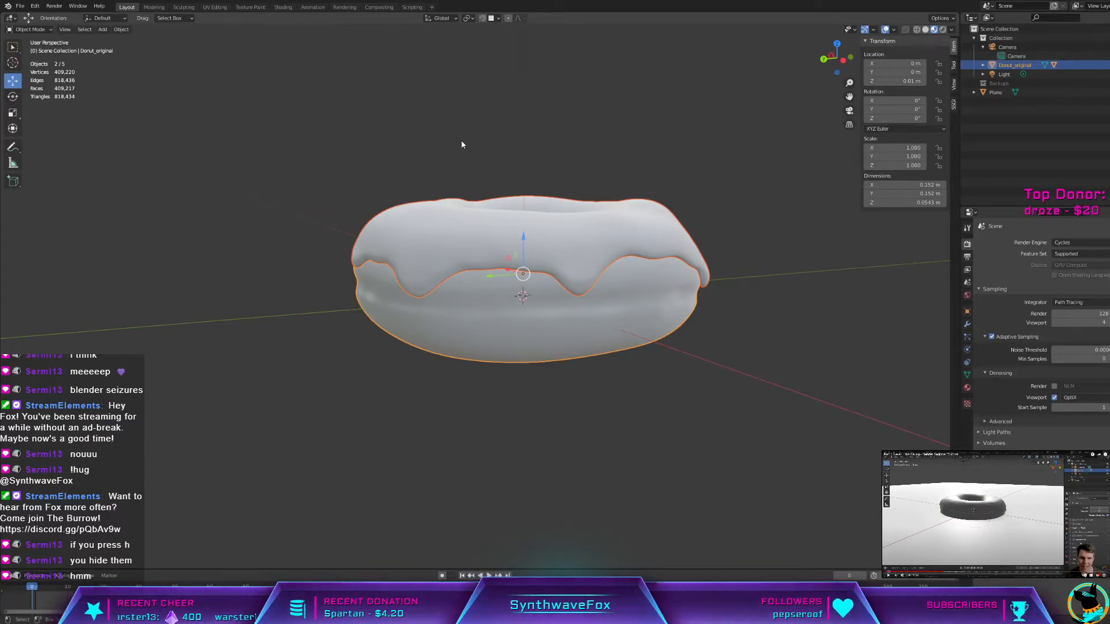
# Step: Select the plane far below the donut and set its Z location to 0 m
pyautogui.scroll(-12, 482, 529)
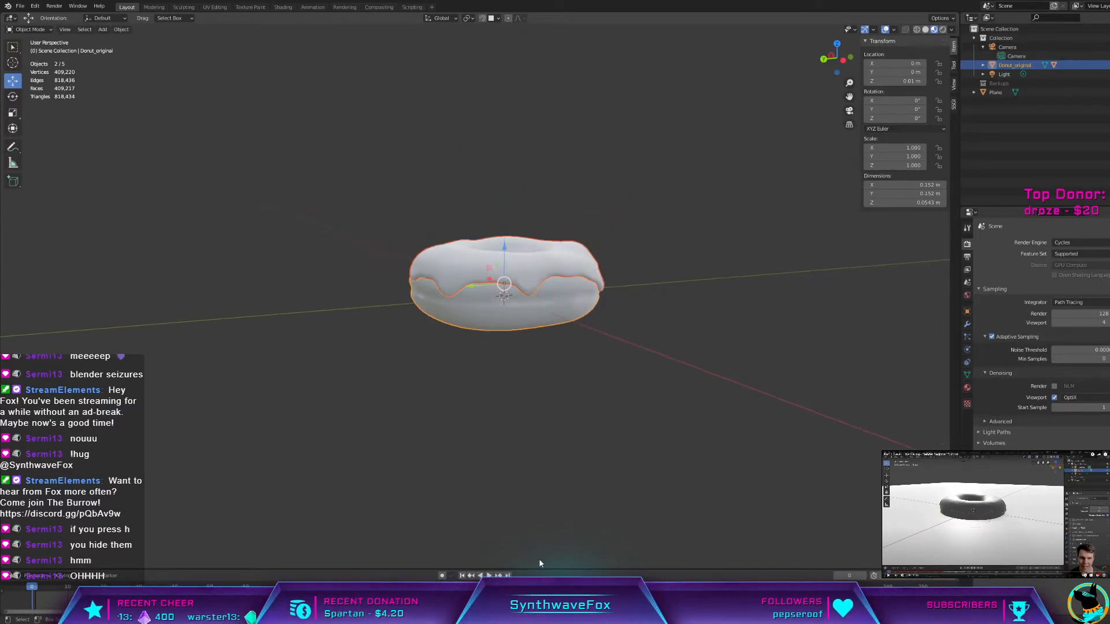
pyautogui.hotkey('alt', 'h')
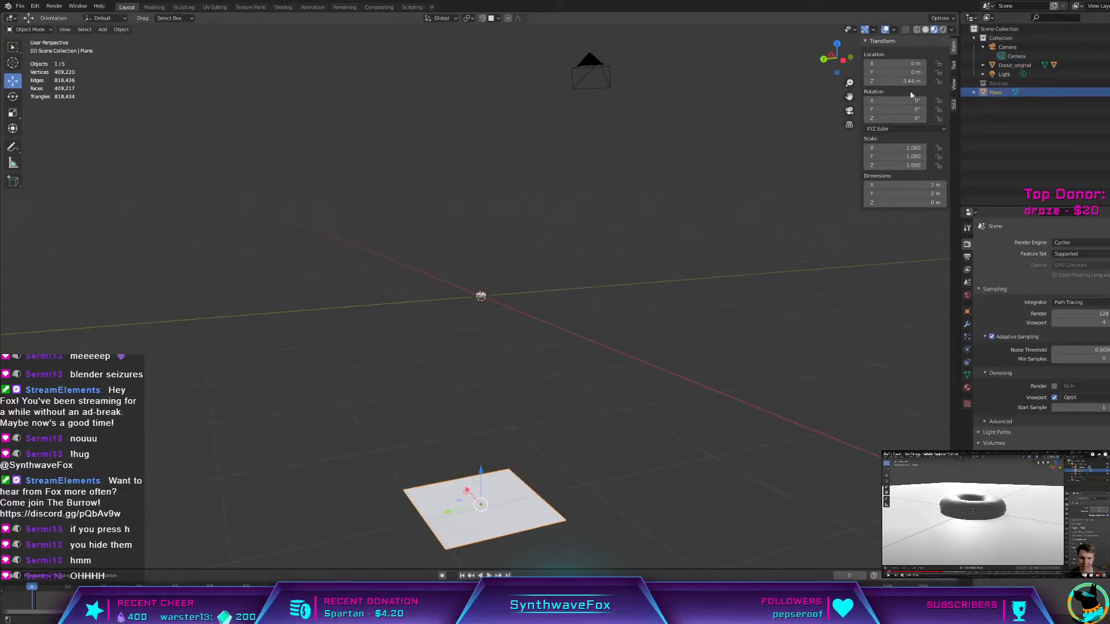
pyautogui.click(906, 82)
pyautogui.write('0')
pyautogui.press('Return')
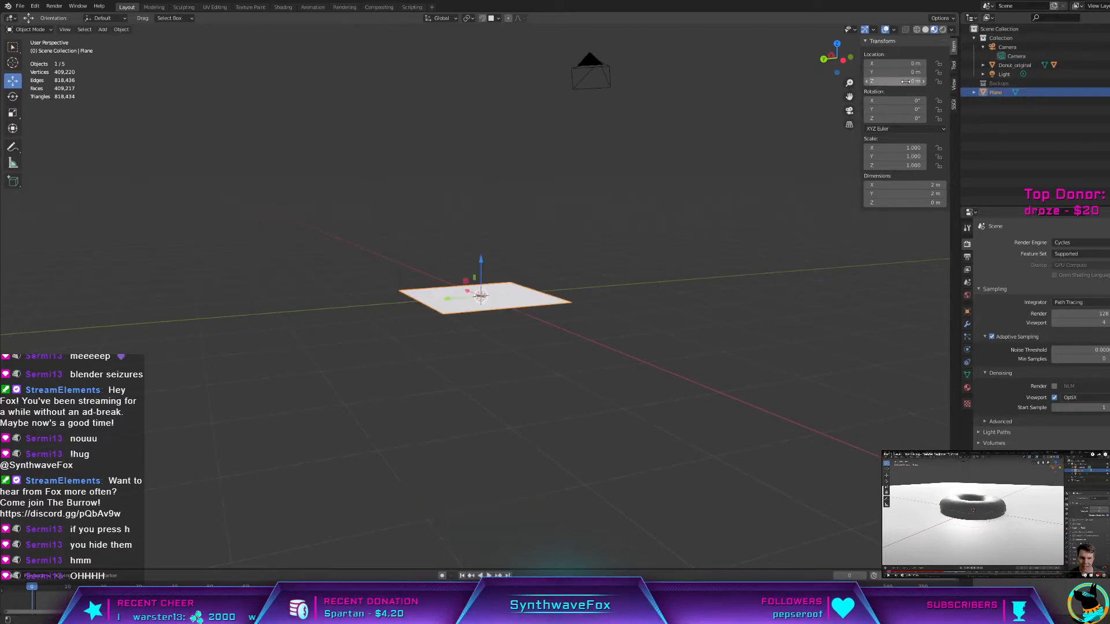
# Step: Select only the donut and raise it with its parented icing above the plane to a Z location of about 0.1 m
pyautogui.press('KP_Decimal')
pyautogui.scroll(5, 521, 289)
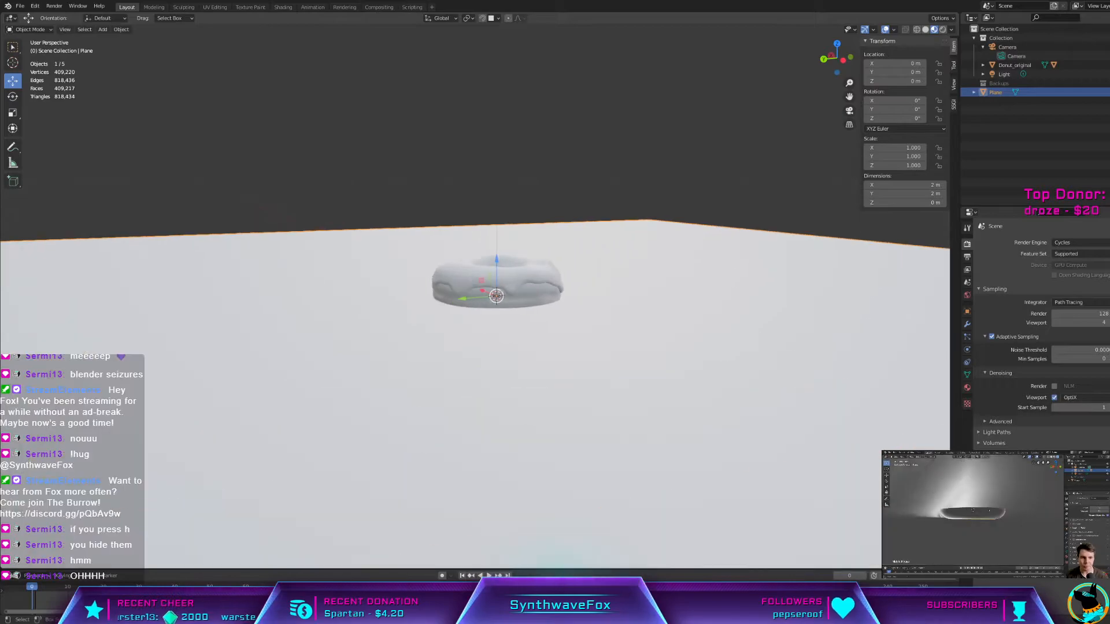
pyautogui.click(538, 289)
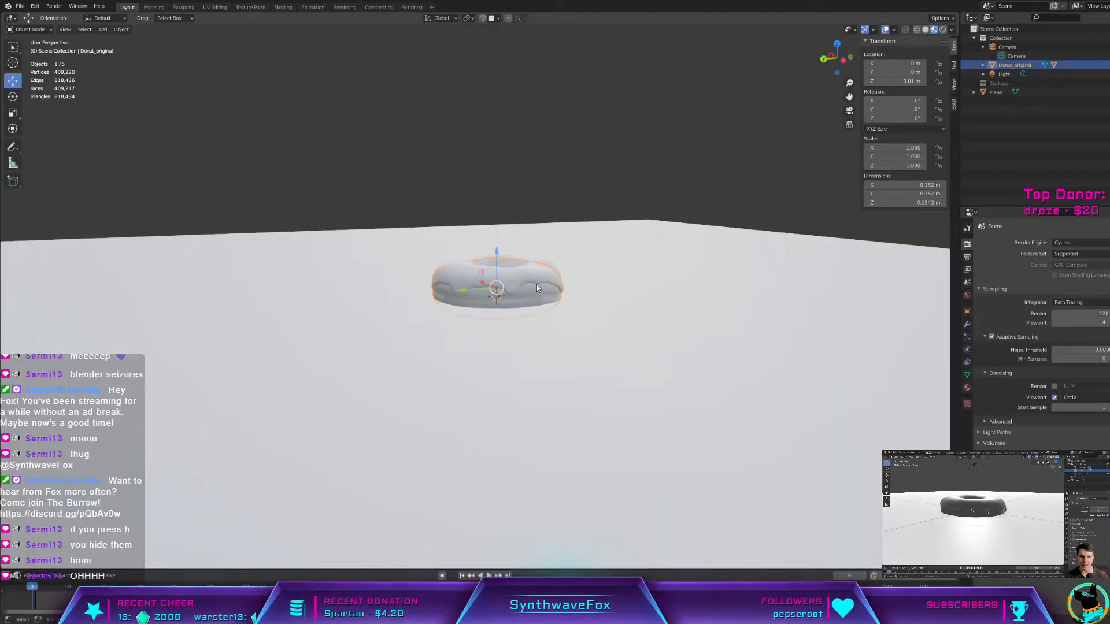
pyautogui.press('g')
pyautogui.press('z')
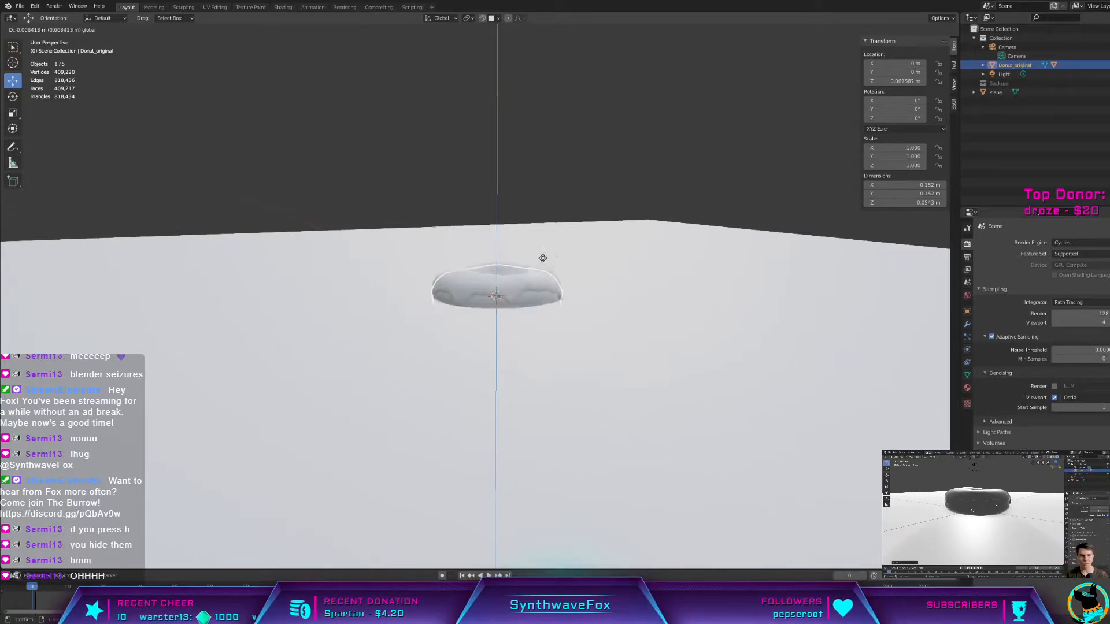
pyautogui.click(543, 176)
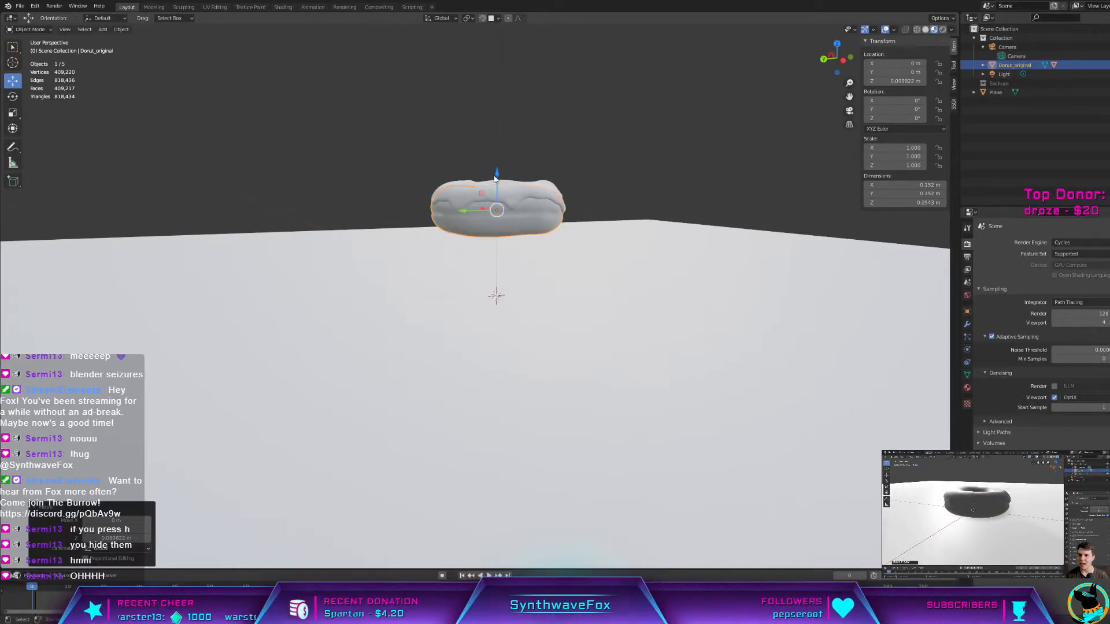
# Step: Lower the donut along the Z axis in two moves to just above the plane, at about 0.028 m
pyautogui.press('g')
pyautogui.press('z')
pyautogui.click(517, 236)
pyautogui.moveTo(517, 235)
pyautogui.mouseDown(button='middle')
pyautogui.moveTo(508, 216)
pyautogui.moveTo(498, 225)
pyautogui.mouseUp(button='middle')
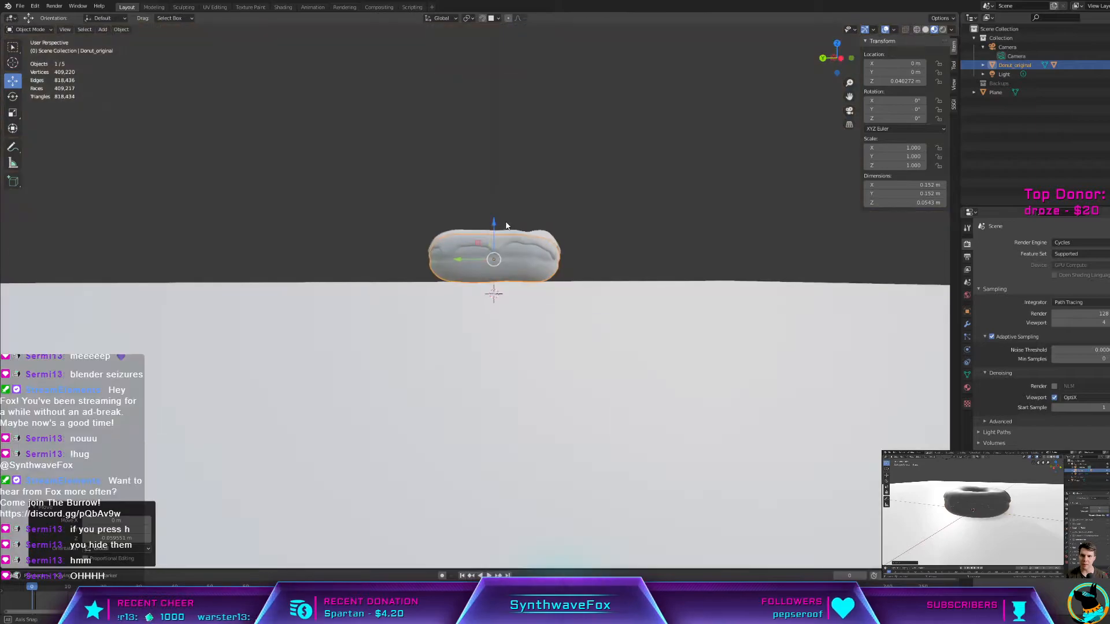
pyautogui.press('g')
pyautogui.press('z')
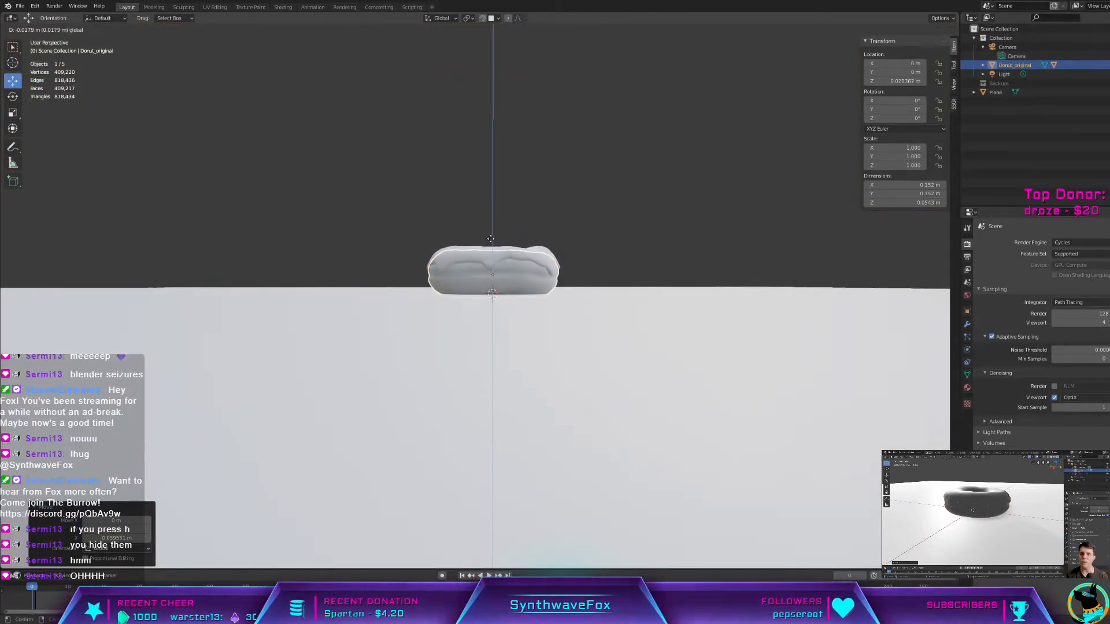
pyautogui.click(497, 234)
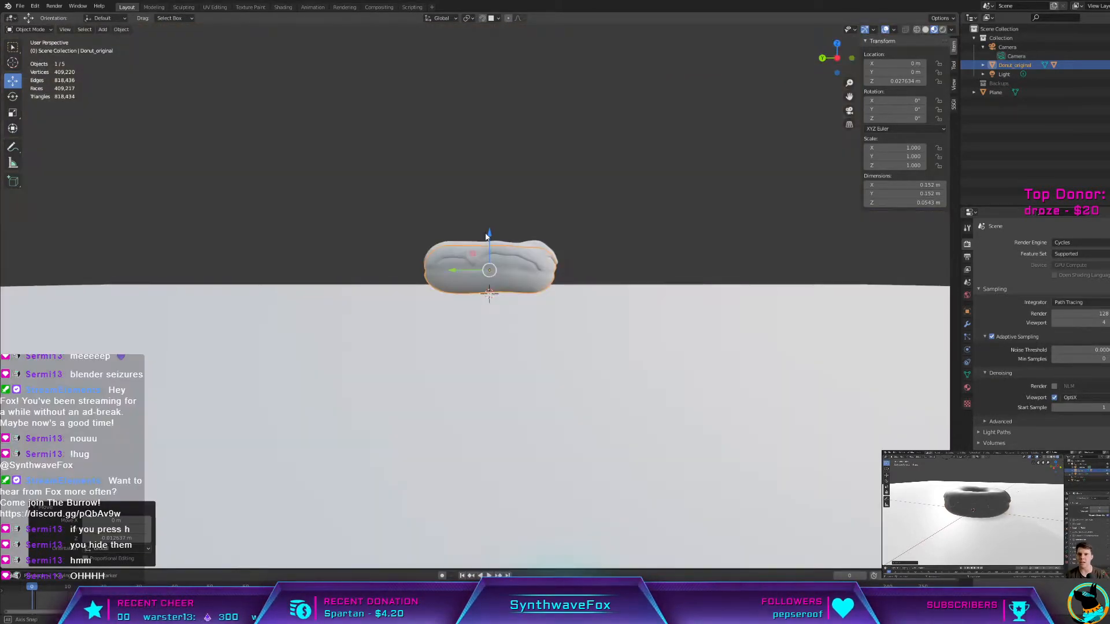
# Step: Nudge the donut down along Z to about 0.0266 m so its underside rests on the plane, and check the contact
pyautogui.scroll(6, 496, 235)
pyautogui.moveTo(496, 231); pyautogui.dragTo(497, 229, button='middle')
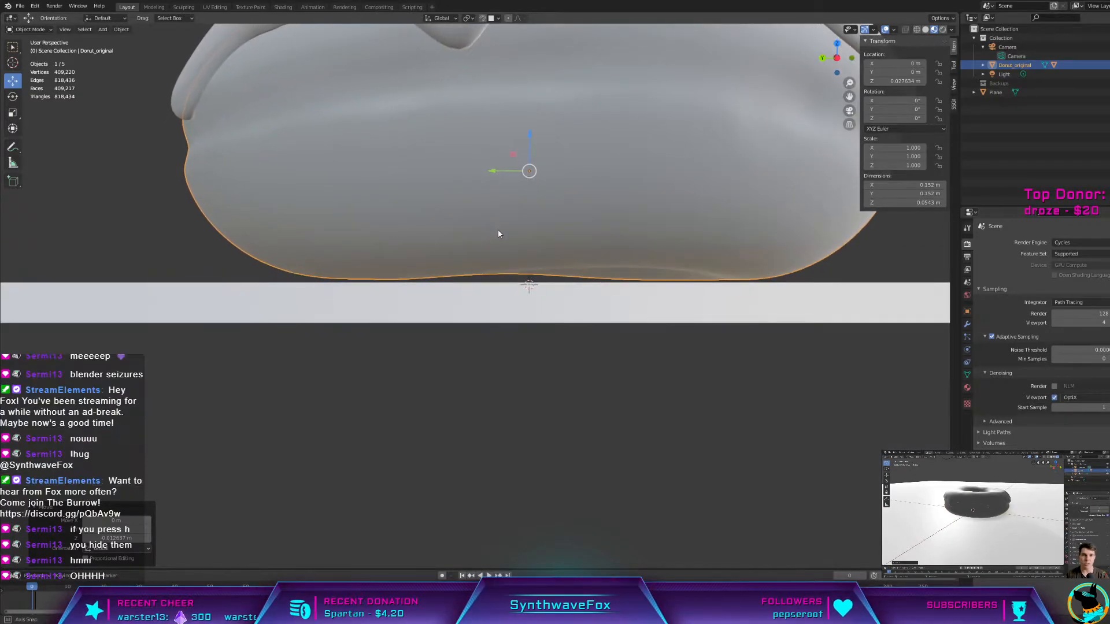
pyautogui.moveTo(533, 137); pyautogui.dragTo(530, 143)
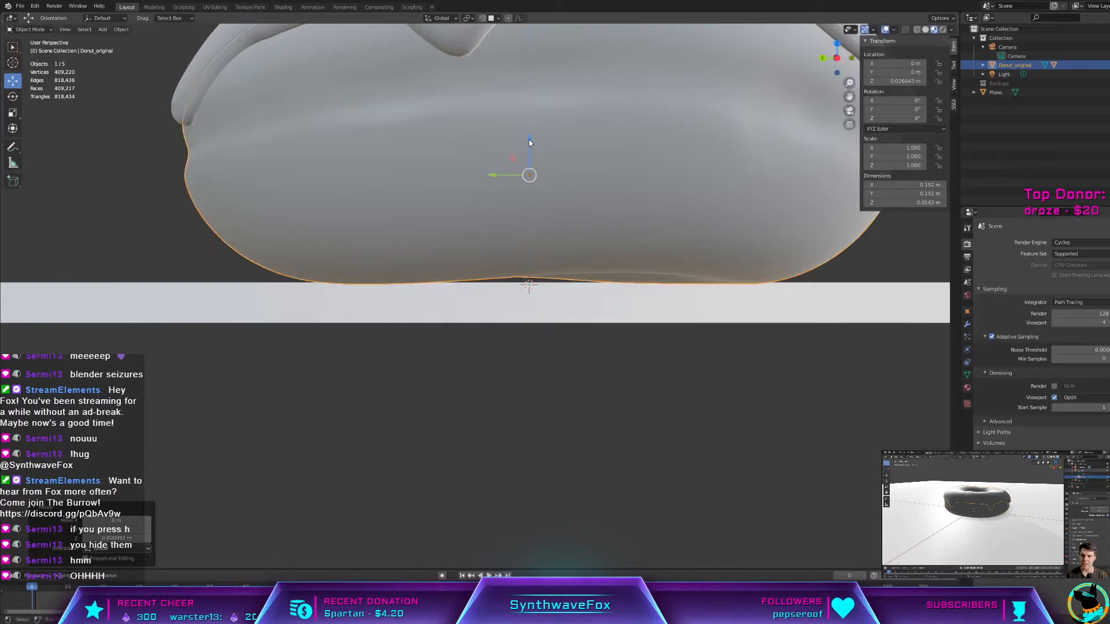
pyautogui.moveTo(584, 206); pyautogui.dragTo(561, 211, button='middle')
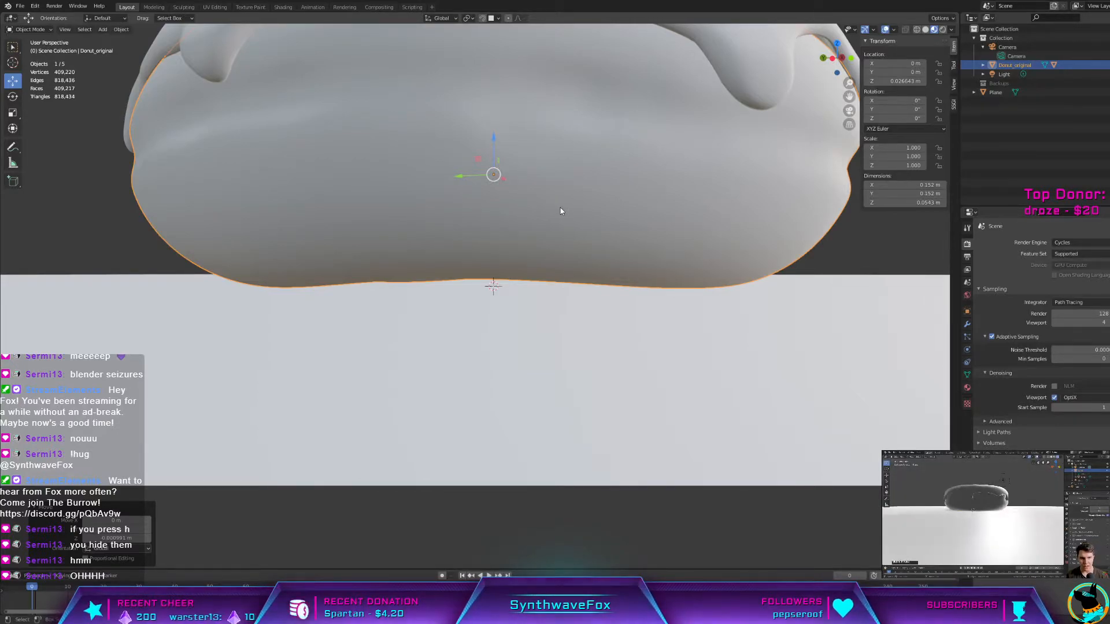
# Step: Lower the donut slightly along Z to about 0.0263 m so its underside sits on the plane
pyautogui.moveTo(634, 260); pyautogui.dragTo(639, 265, button='middle')
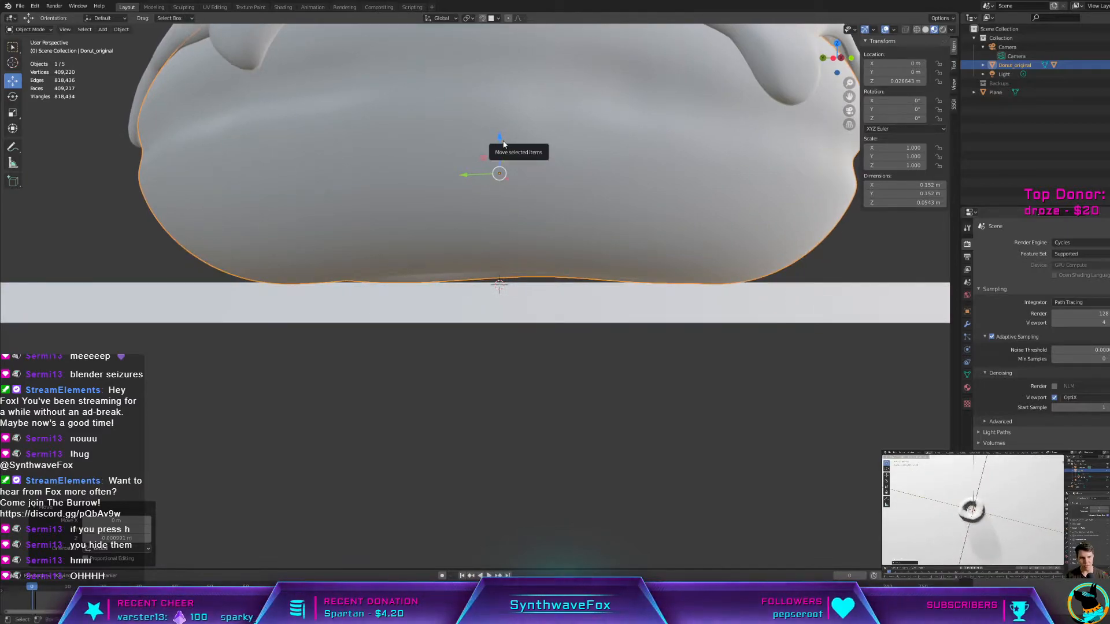
pyautogui.moveTo(501, 142); pyautogui.dragTo(503, 144)
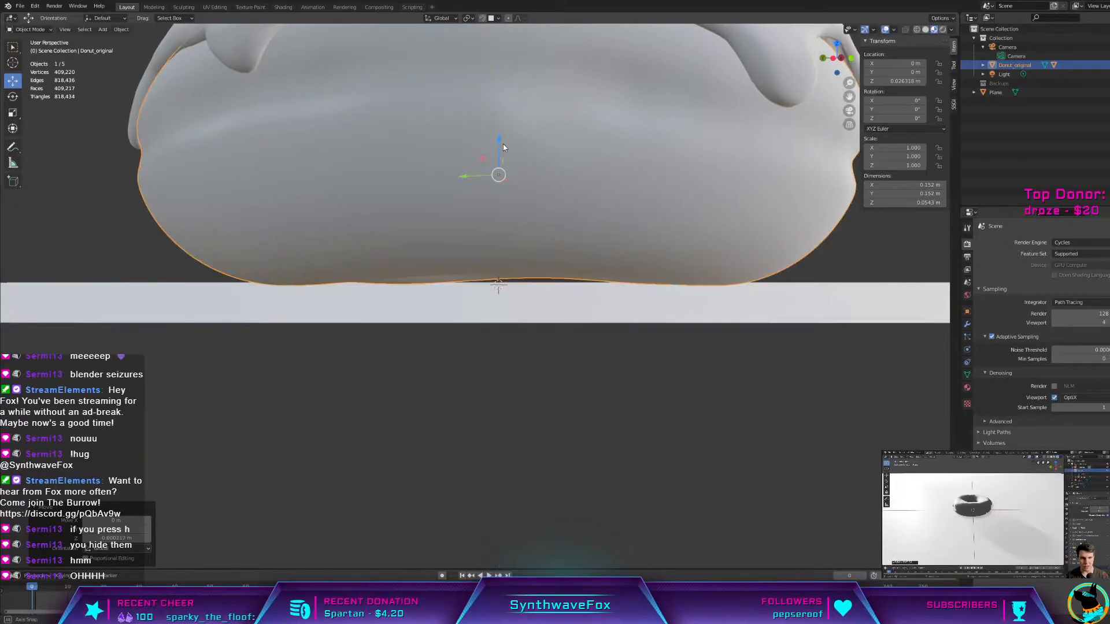
pyautogui.moveTo(503, 144); pyautogui.dragTo(494, 201, button='middle')
pyautogui.scroll(-5, 507, 156)
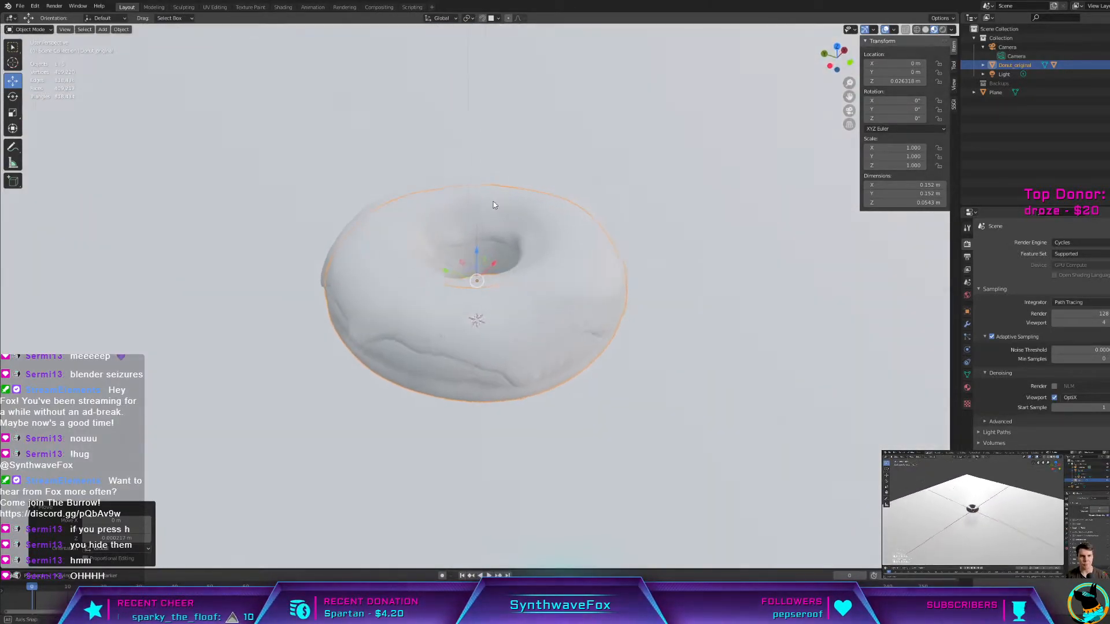
# Step: Switch the viewport to rendered shading to preview the scene in Cycles
pyautogui.click(943, 30)
pyautogui.scroll(-14, 691, 200)
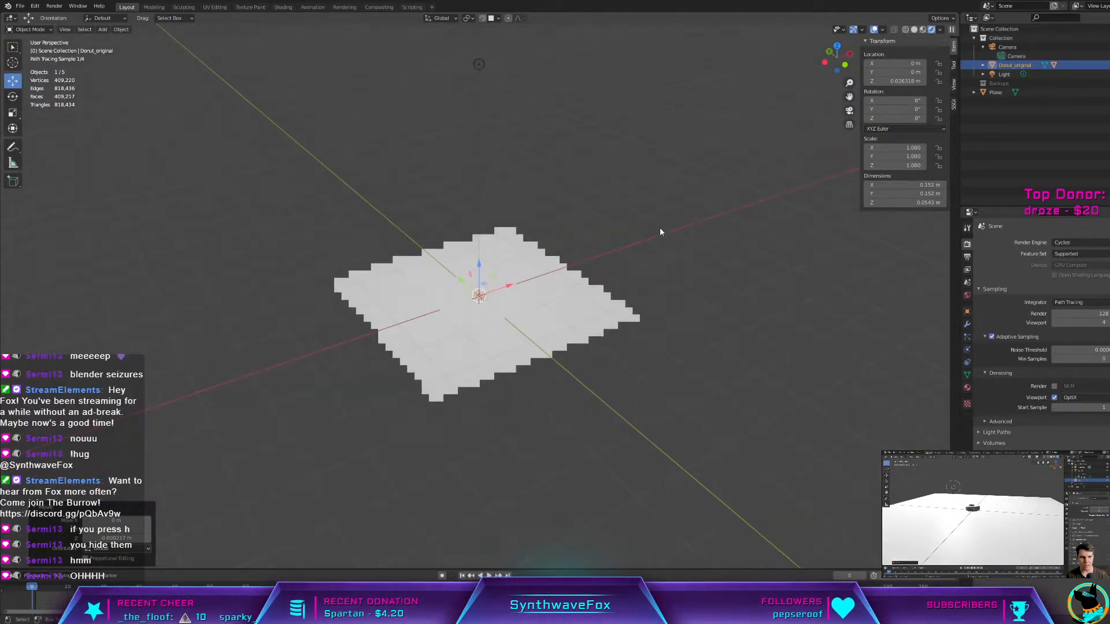
pyautogui.scroll(-10, 661, 232)
# Step: Try lowering the camera along the Z axis to about 1.04 m
pyautogui.click(636, 250)
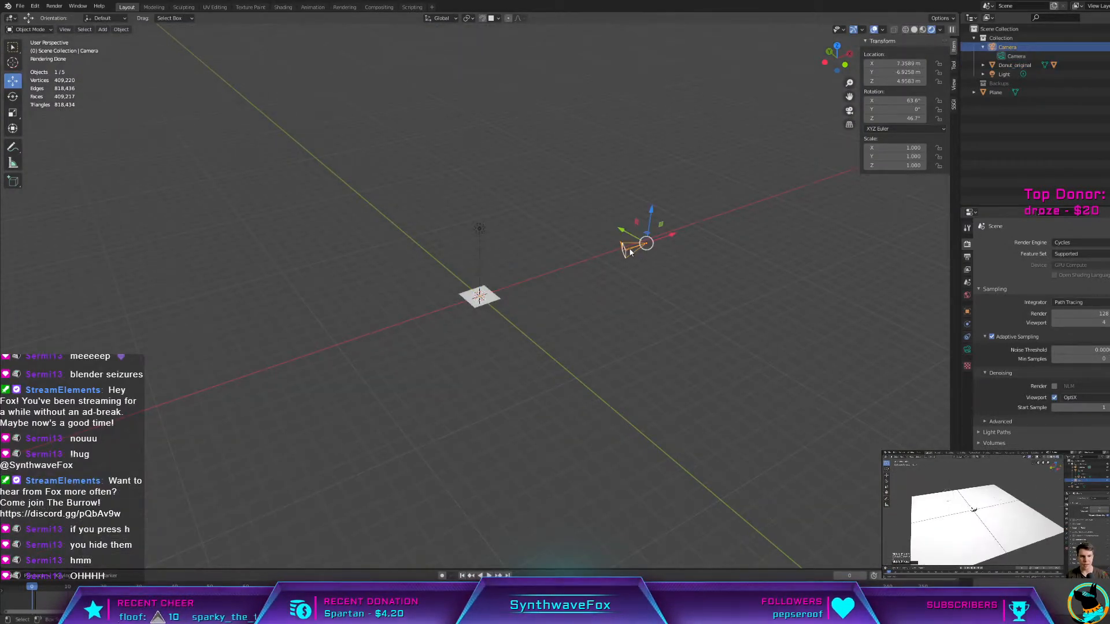
pyautogui.moveTo(652, 217); pyautogui.dragTo(648, 294)
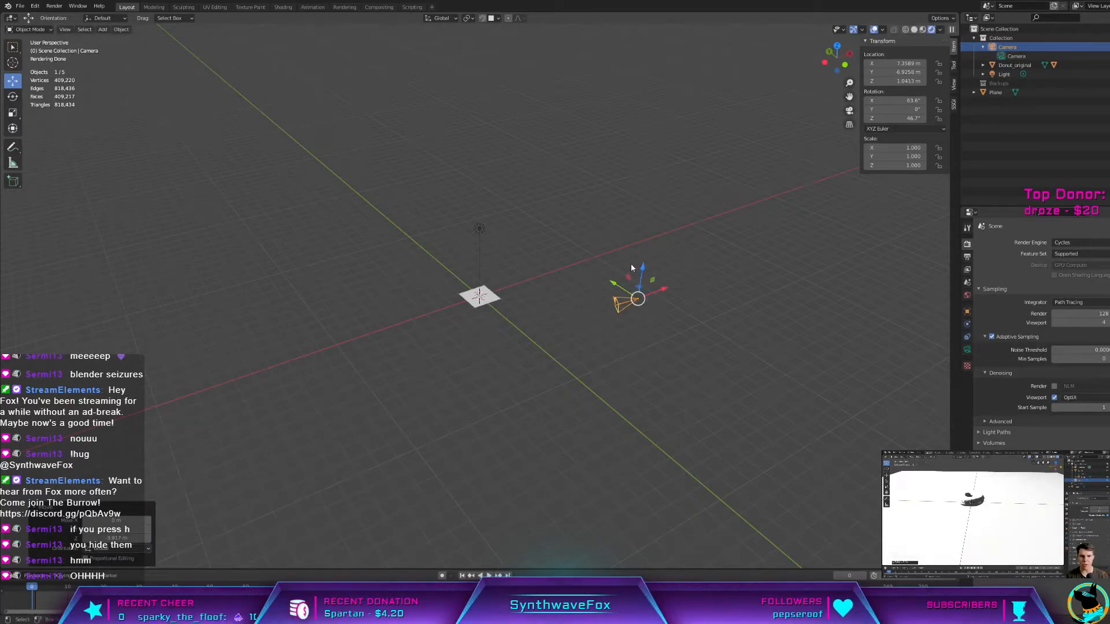
# Step: Move the light down along Z and outward along positive Y beside the donut, and check the shadow it casts
pyautogui.click(480, 229)
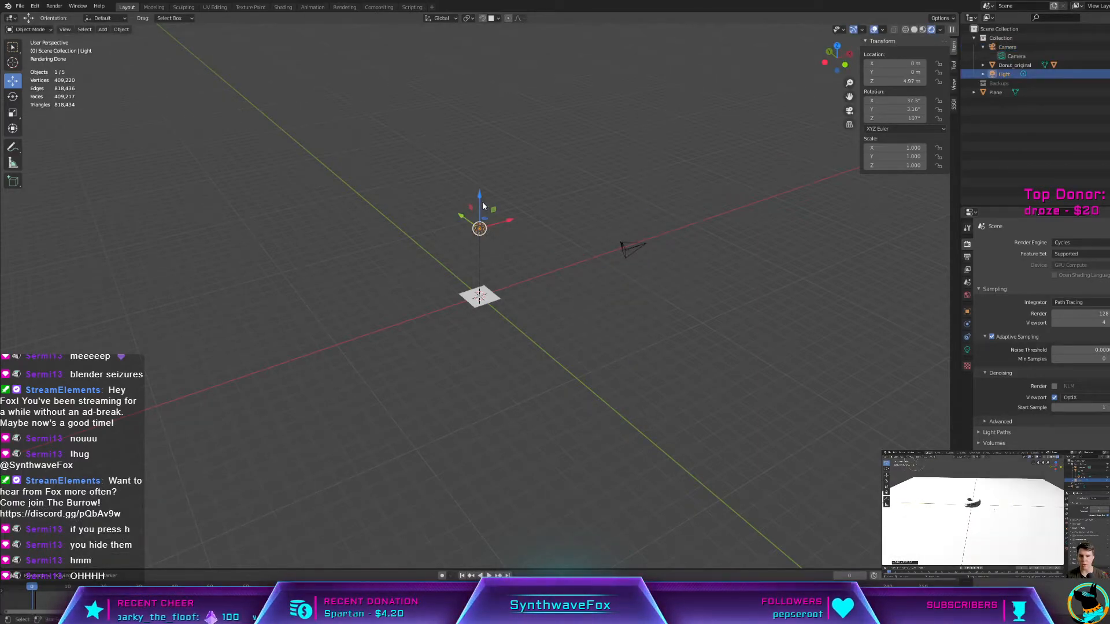
pyautogui.scroll(4, 483, 116)
pyautogui.moveTo(480, 112); pyautogui.dragTo(412, 187)
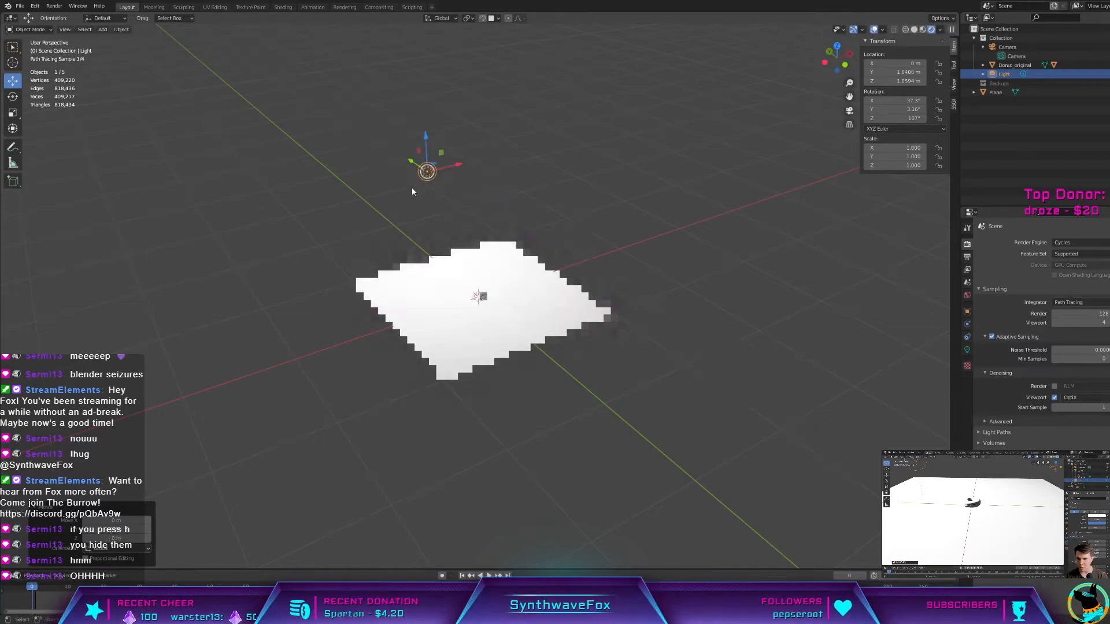
pyautogui.scroll(4, 445, 234)
pyautogui.moveTo(456, 247); pyautogui.dragTo(565, 265, button='middle')
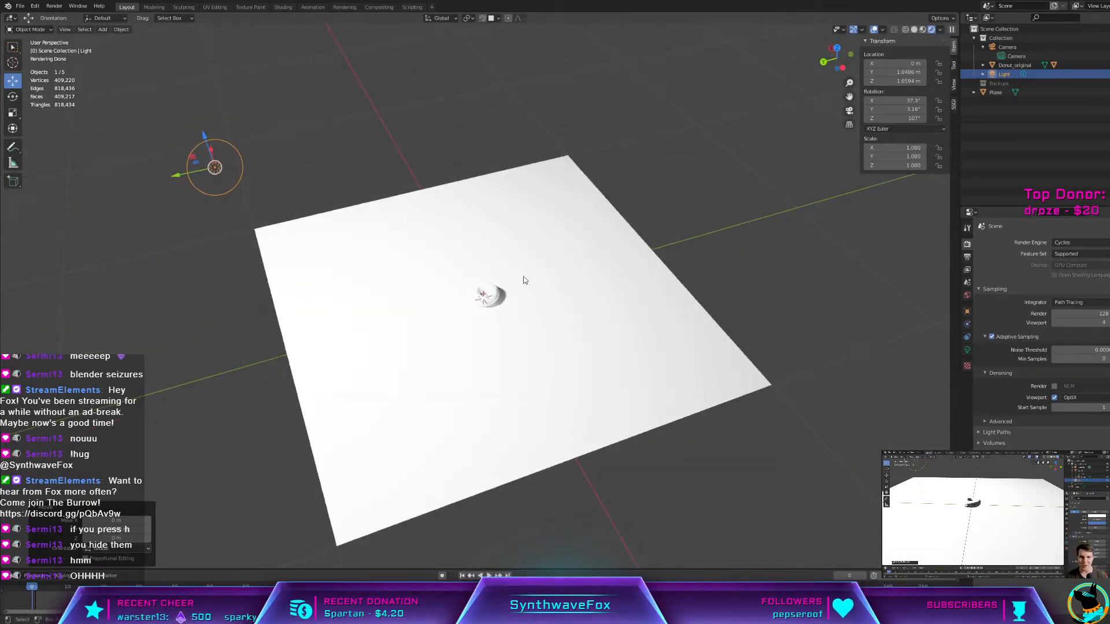
pyautogui.scroll(6, 525, 280)
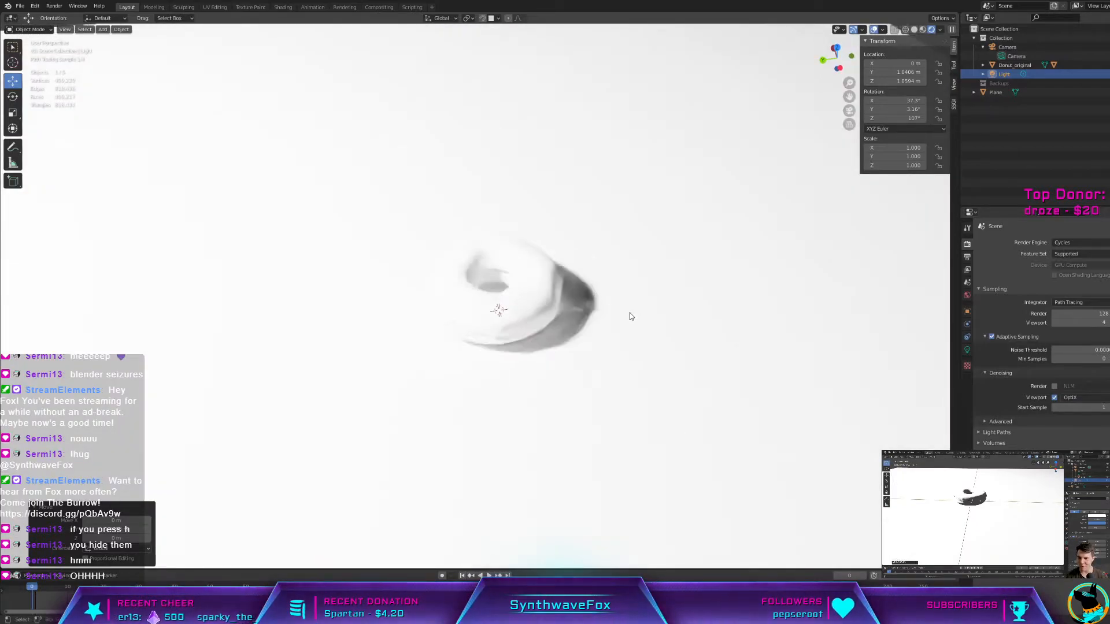
pyautogui.scroll(5, 629, 317)
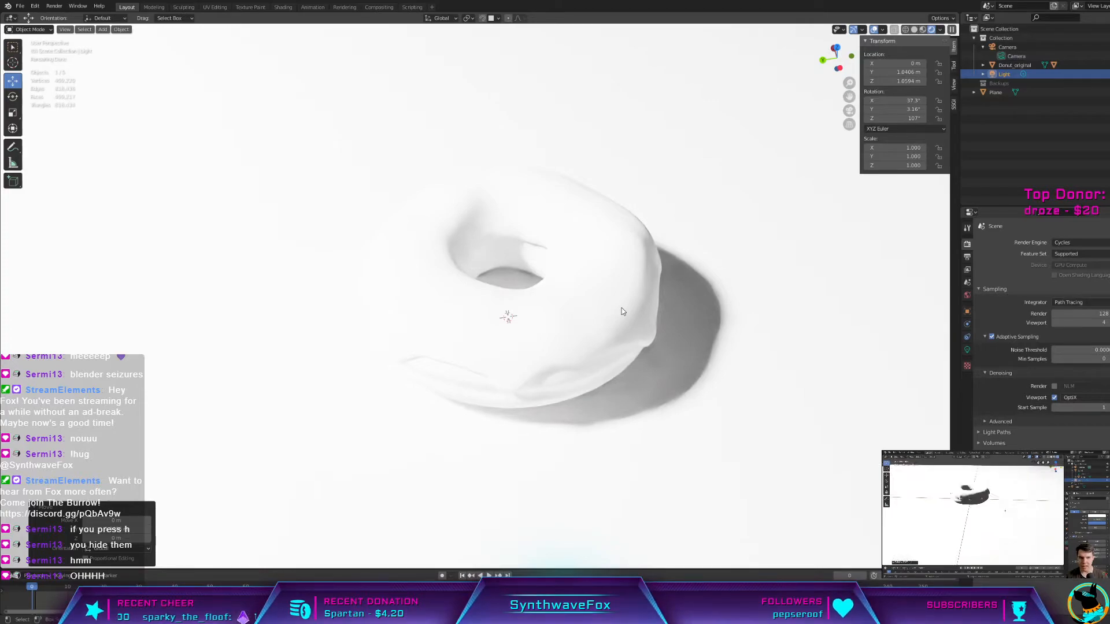
pyautogui.scroll(-10, 592, 282)
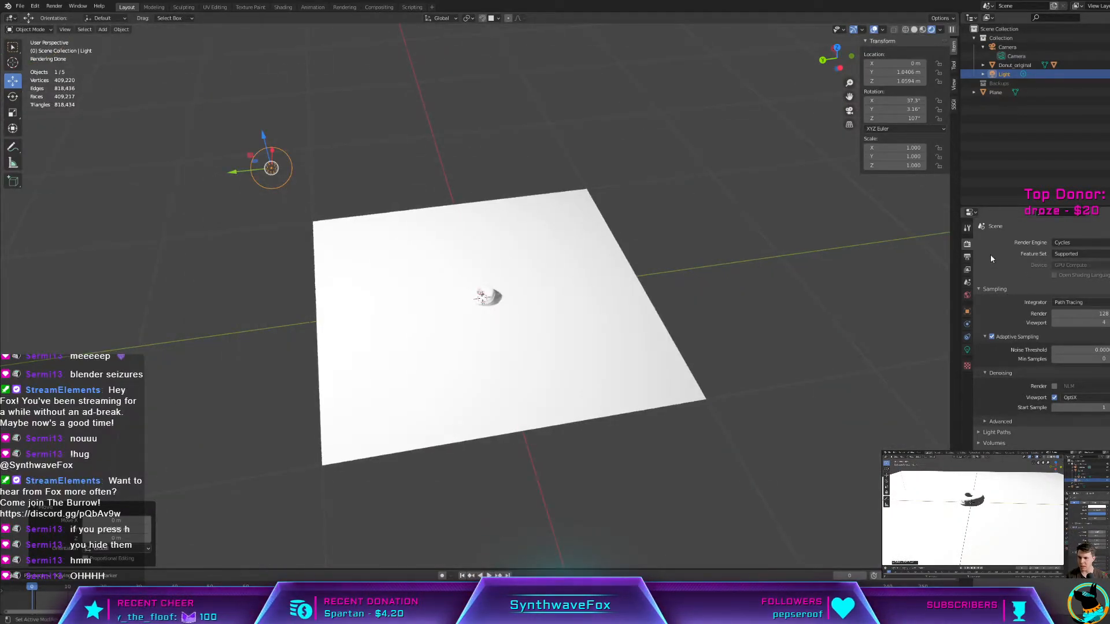
# Step: Review the light's data settings and the scene's Cycles render settings
pyautogui.click(966, 350)
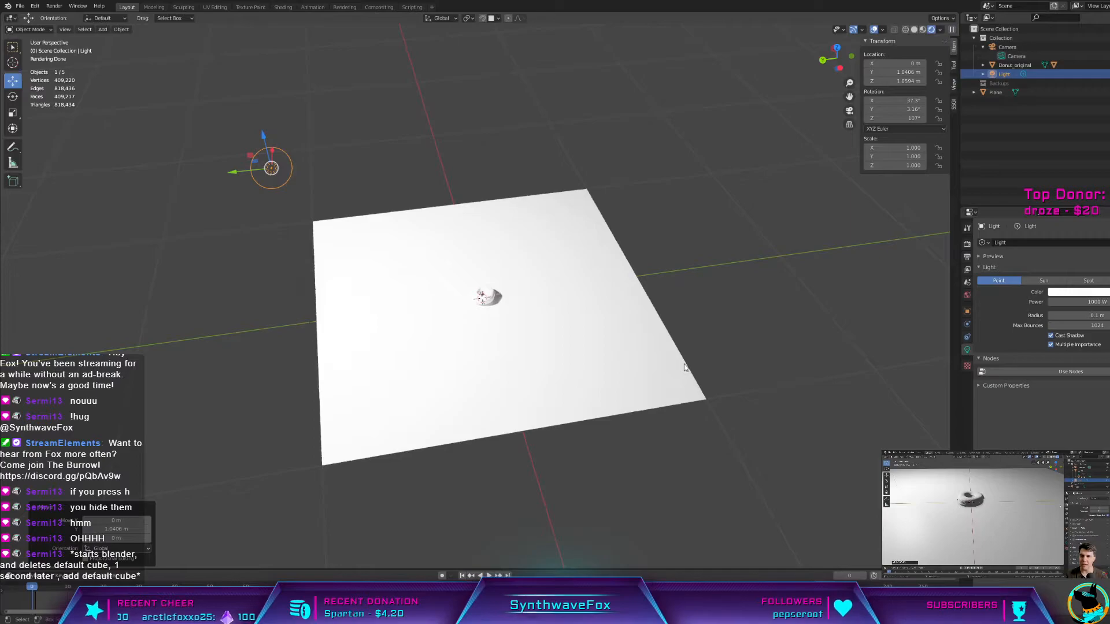
pyautogui.click(967, 243)
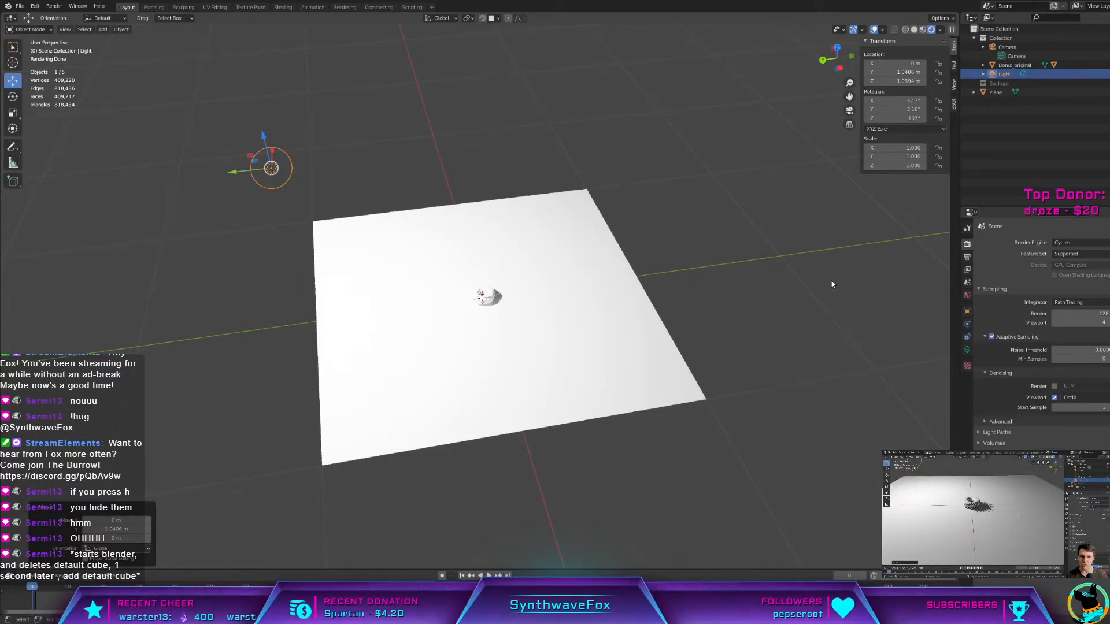
pyautogui.scroll(5, 550, 277)
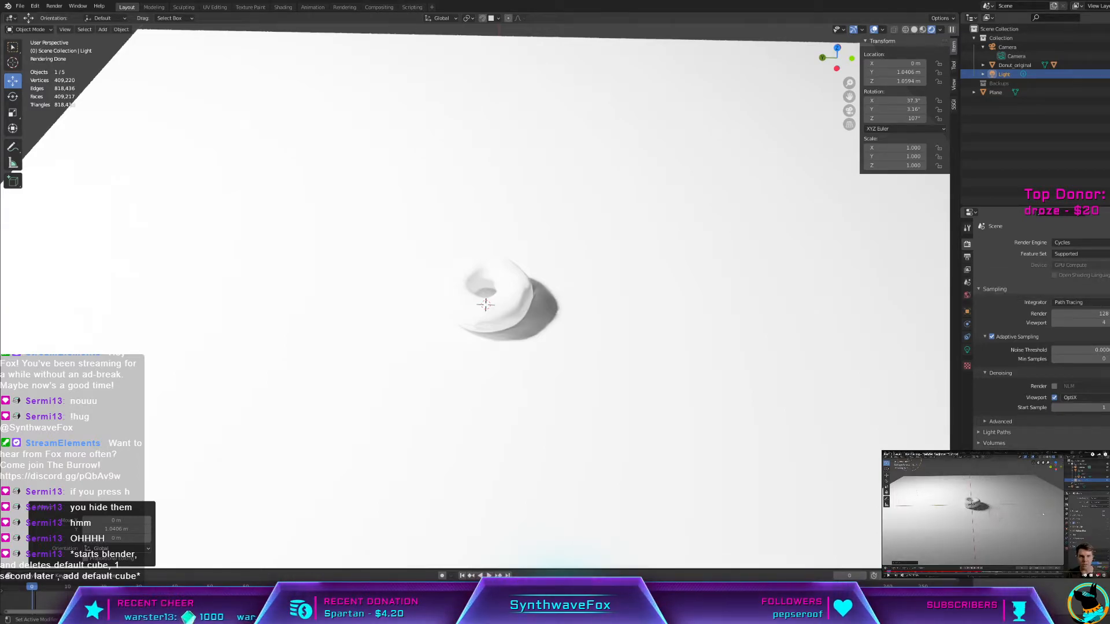
# Step: Try to set the Cycles render device to GPU Compute in the render settings
pyautogui.click(1070, 265)
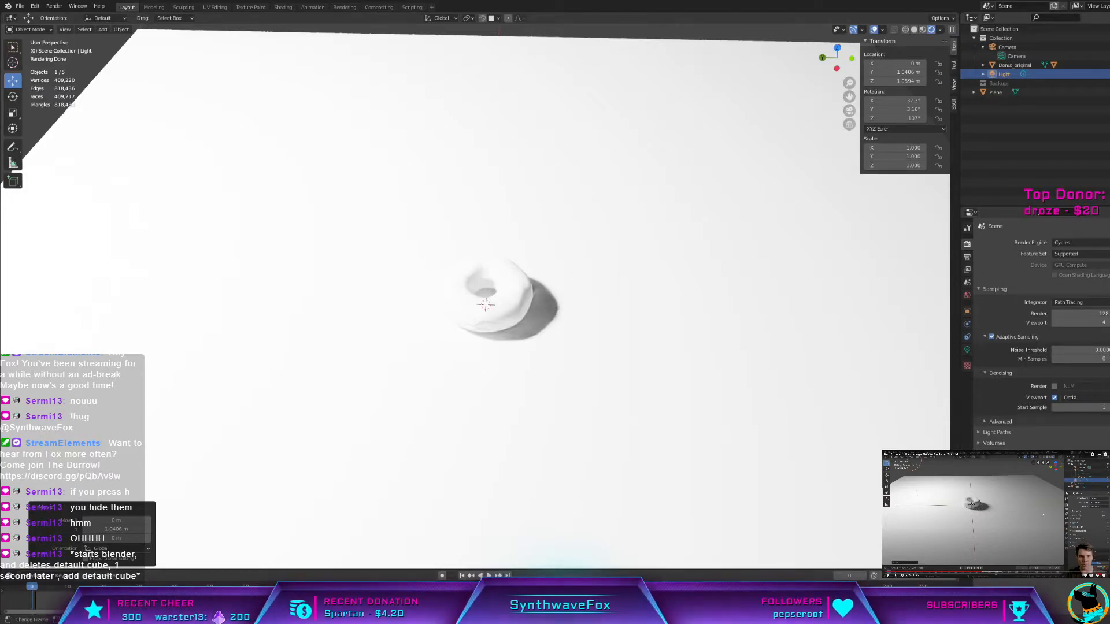
pyautogui.click(1085, 265)
pyautogui.click(1071, 286)
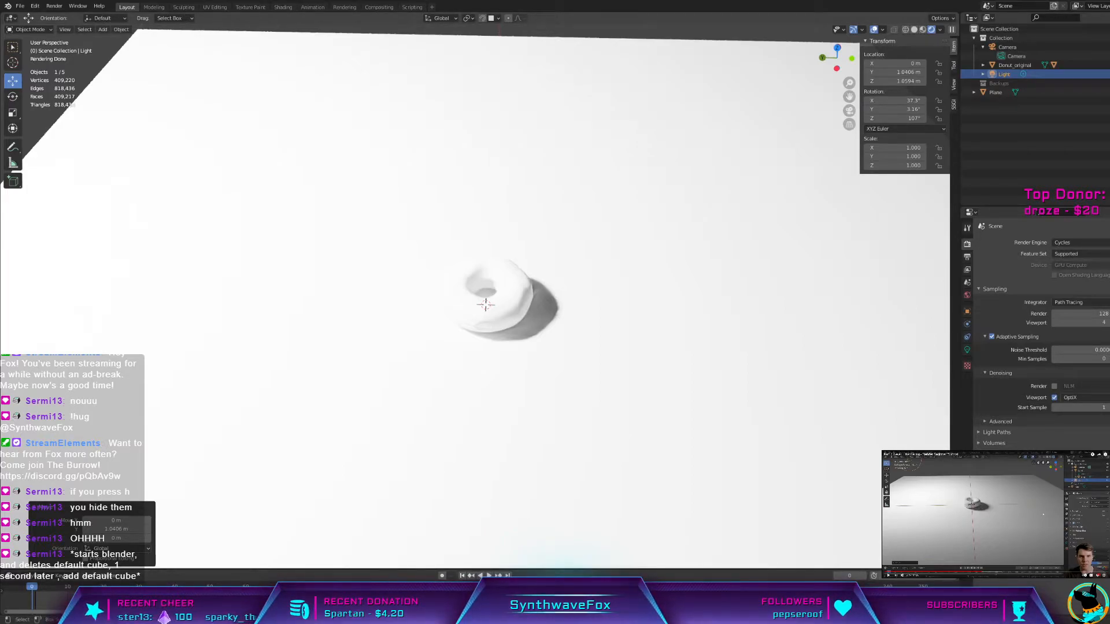
pyautogui.moveTo(502, 257); pyautogui.dragTo(459, 250, button='middle')
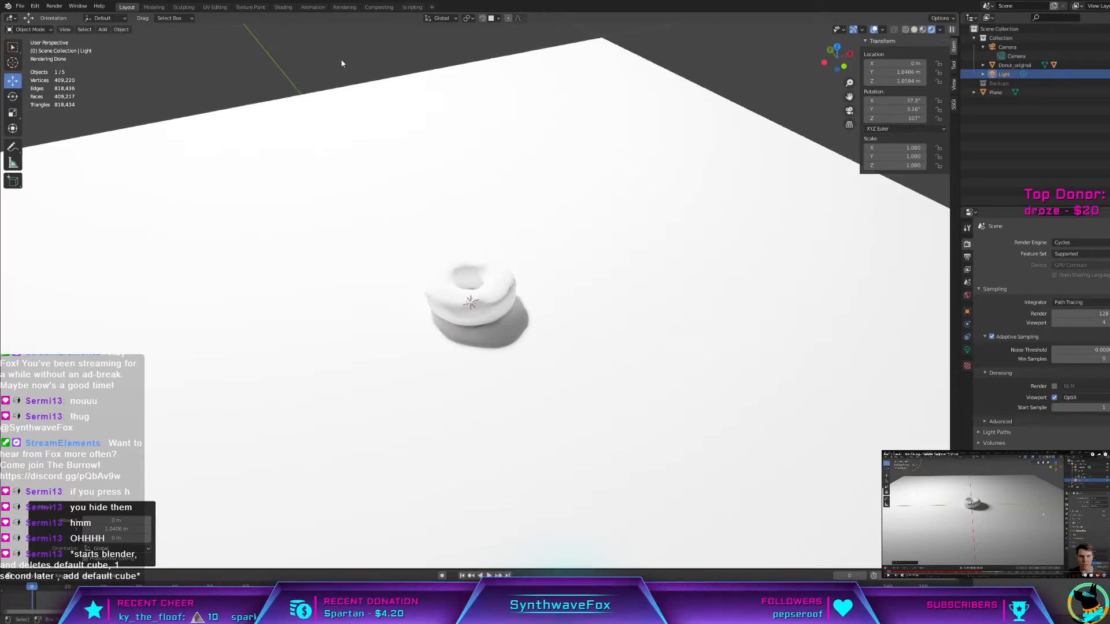
pyautogui.click(1082, 255)
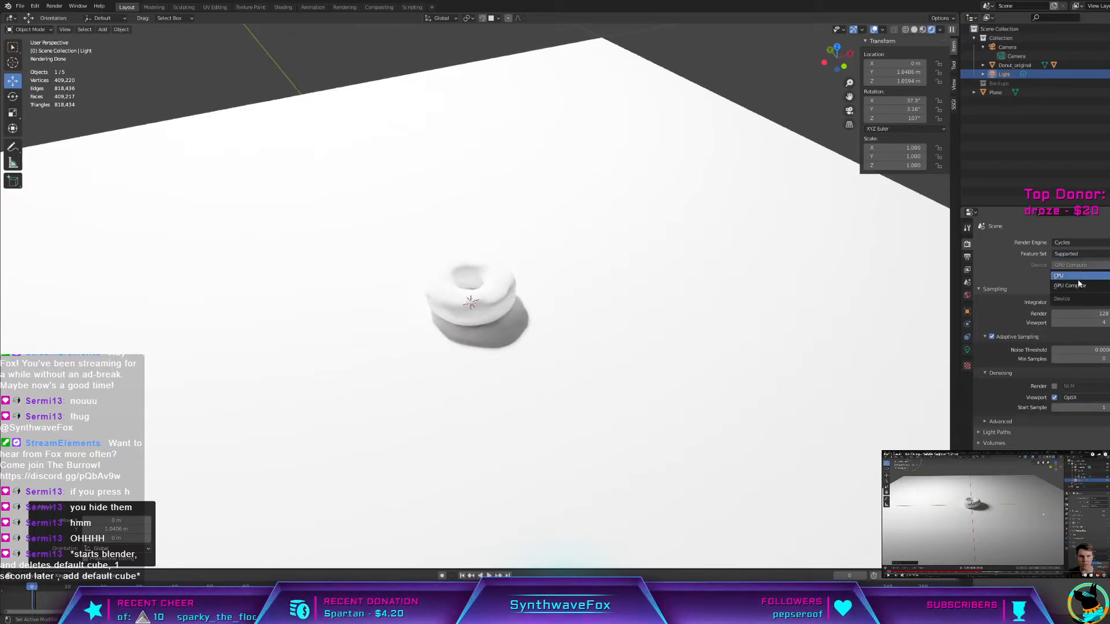
pyautogui.click(1068, 265)
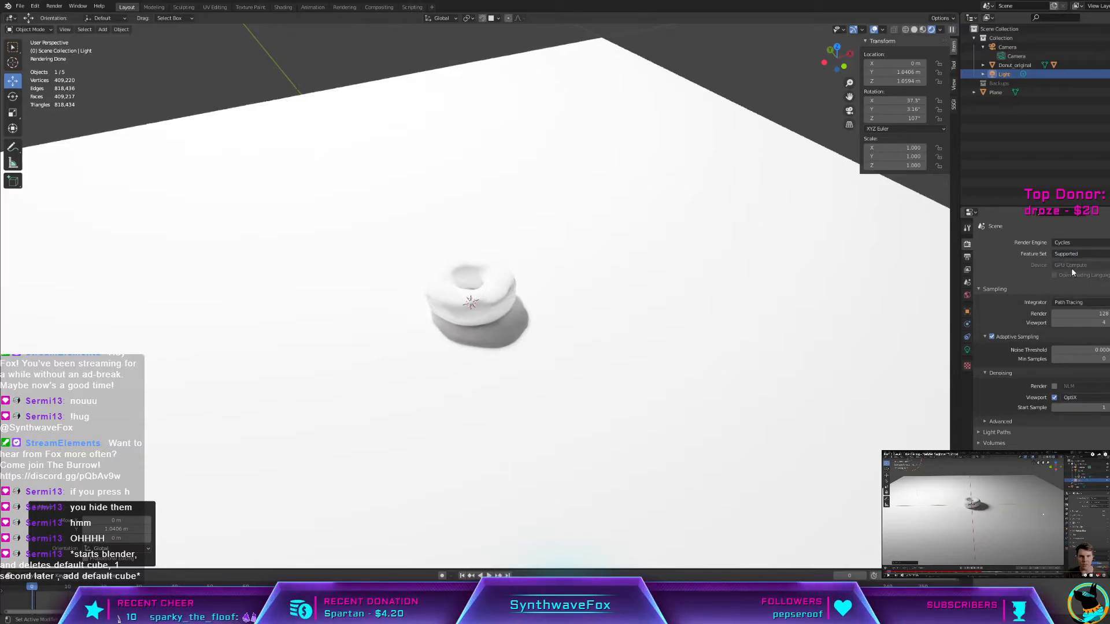
pyautogui.click(1075, 265)
pyautogui.click(1078, 285)
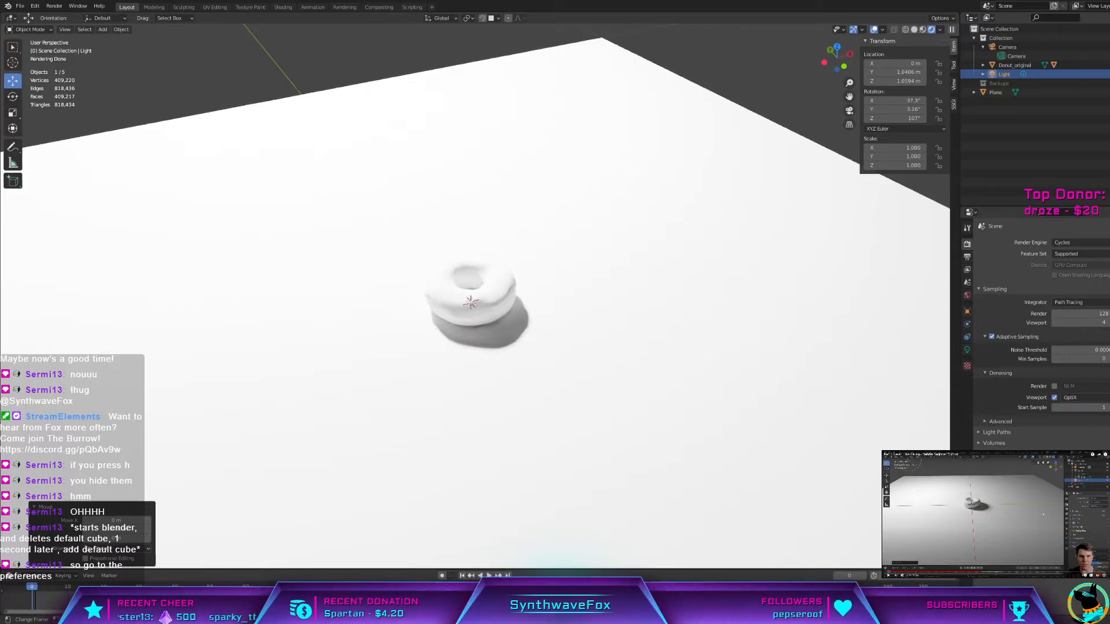
# Step: Enable a GPU for Cycles in the system preferences and check that the render device is GPU Compute
pyautogui.click(19, 6)
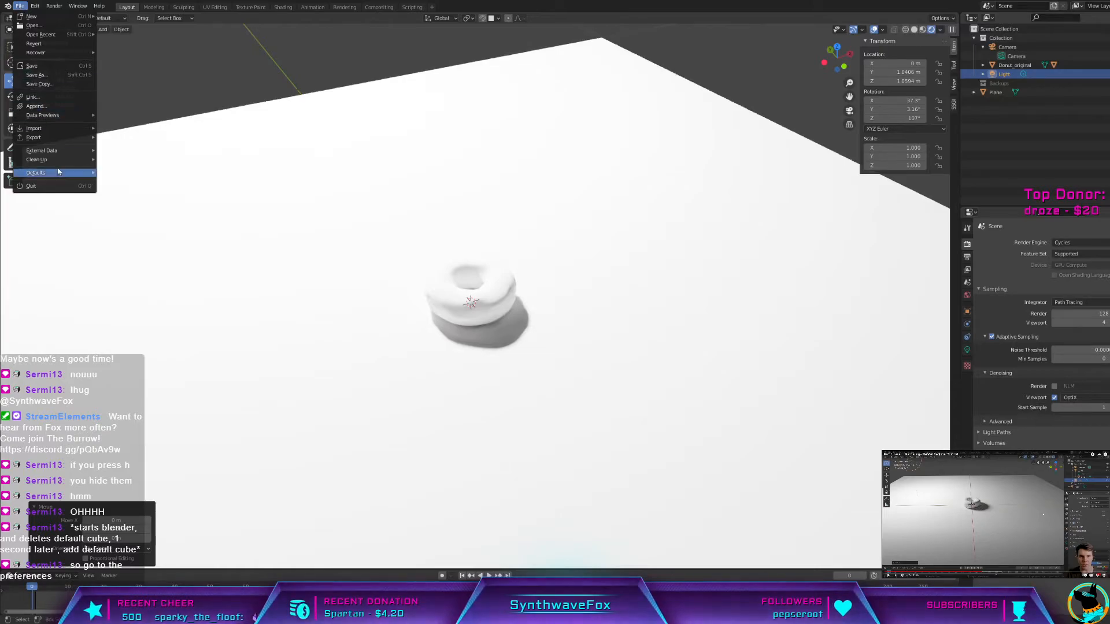
pyautogui.moveTo(46, 16)
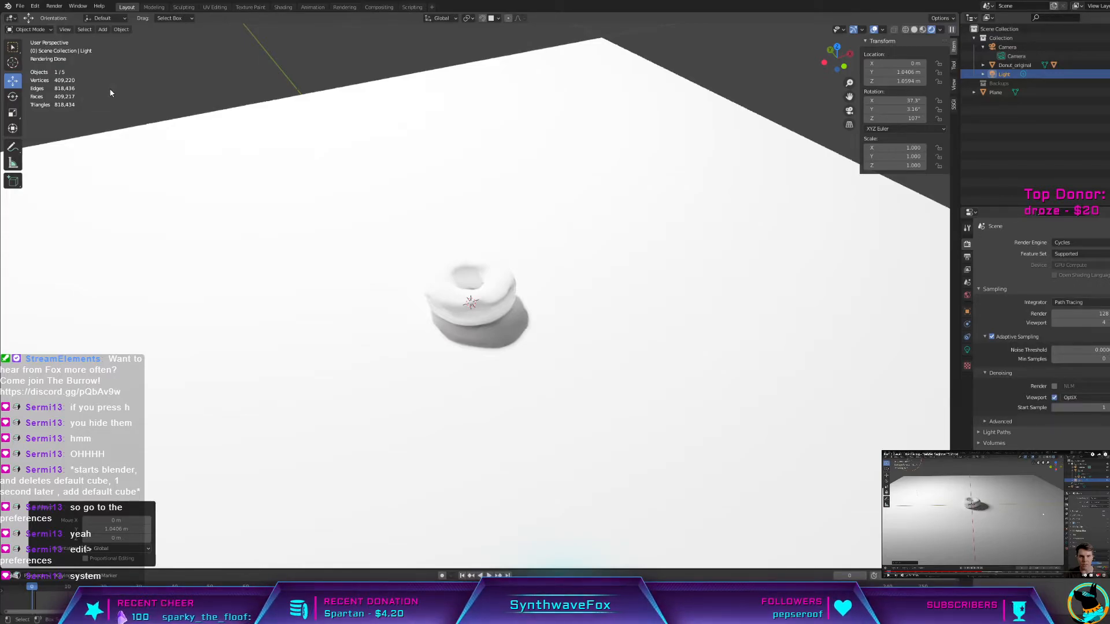
pyautogui.click(173, 50)
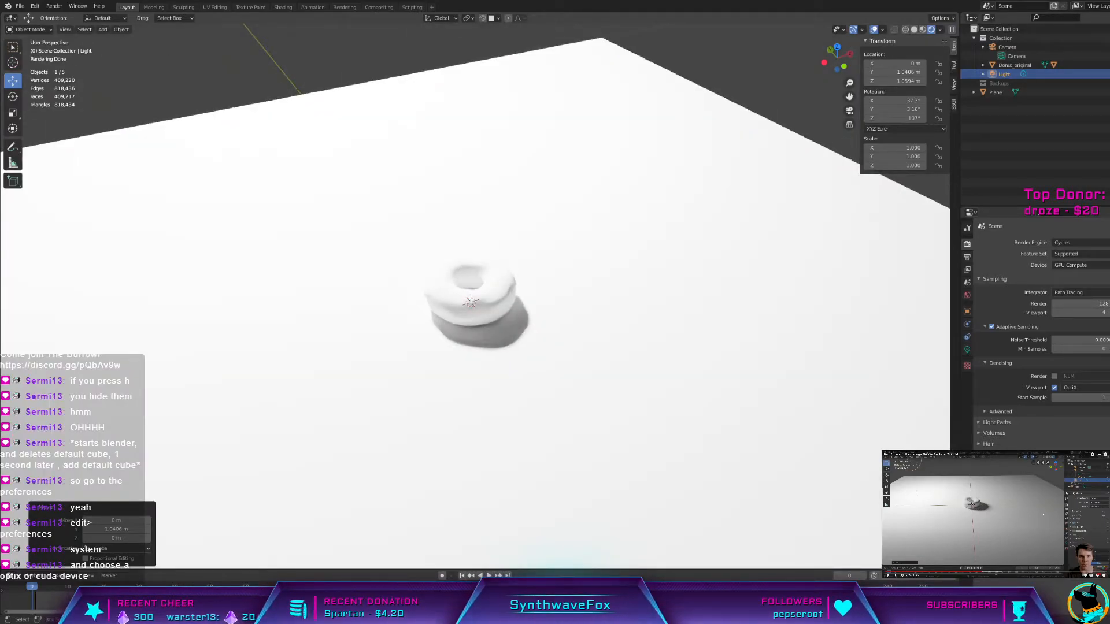
pyautogui.moveTo(445, 278); pyautogui.dragTo(444, 239, button='middle')
pyautogui.moveTo(416, 266); pyautogui.dragTo(570, 349, button='middle')
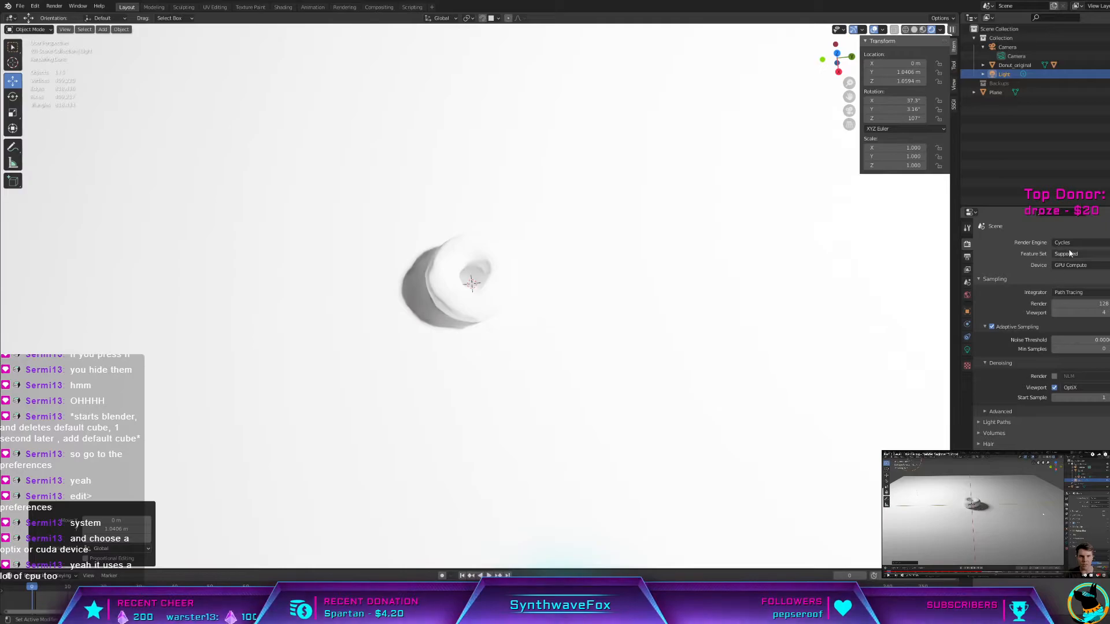
pyautogui.click(1067, 265)
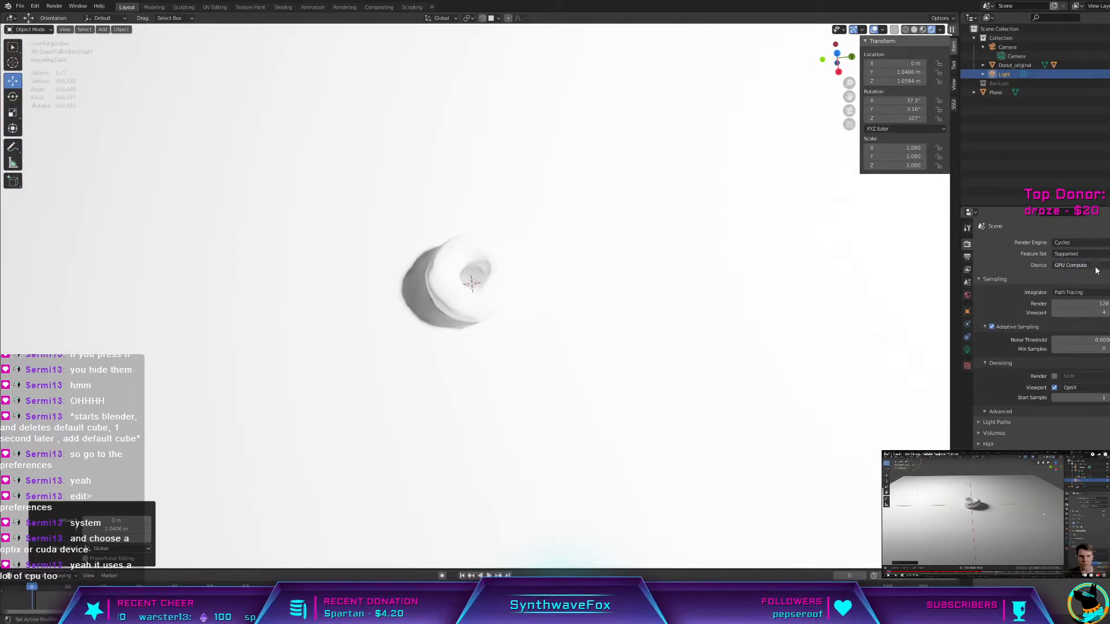
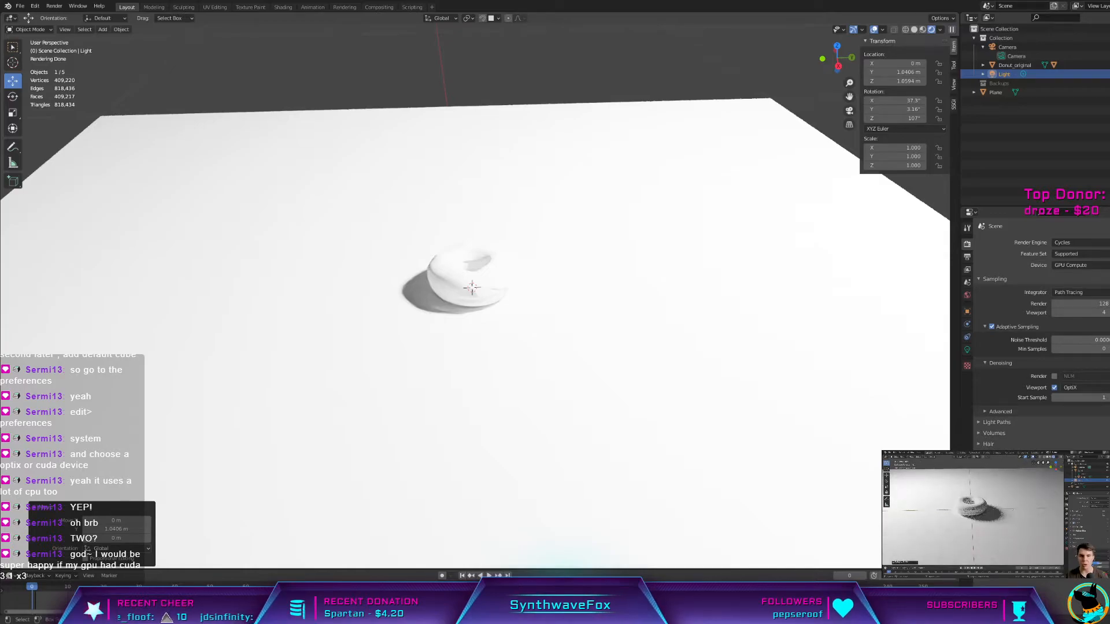
# Step: Examine the rendered donut, its icing and its shadow from several angles and distances
pyautogui.scroll(6, 472, 287)
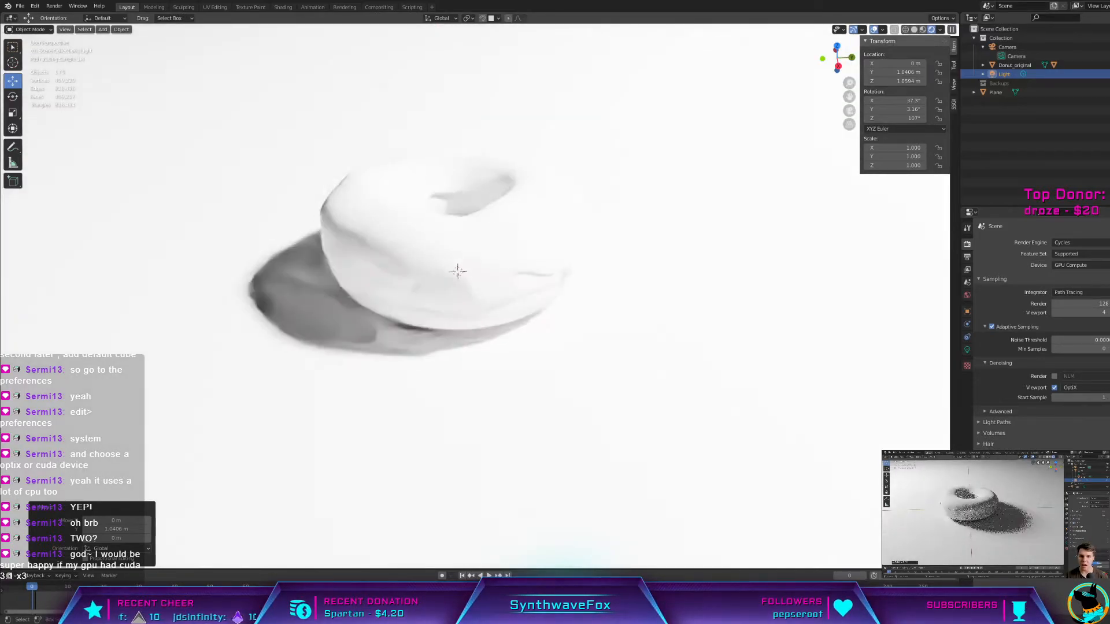
pyautogui.scroll(1, 475, 296)
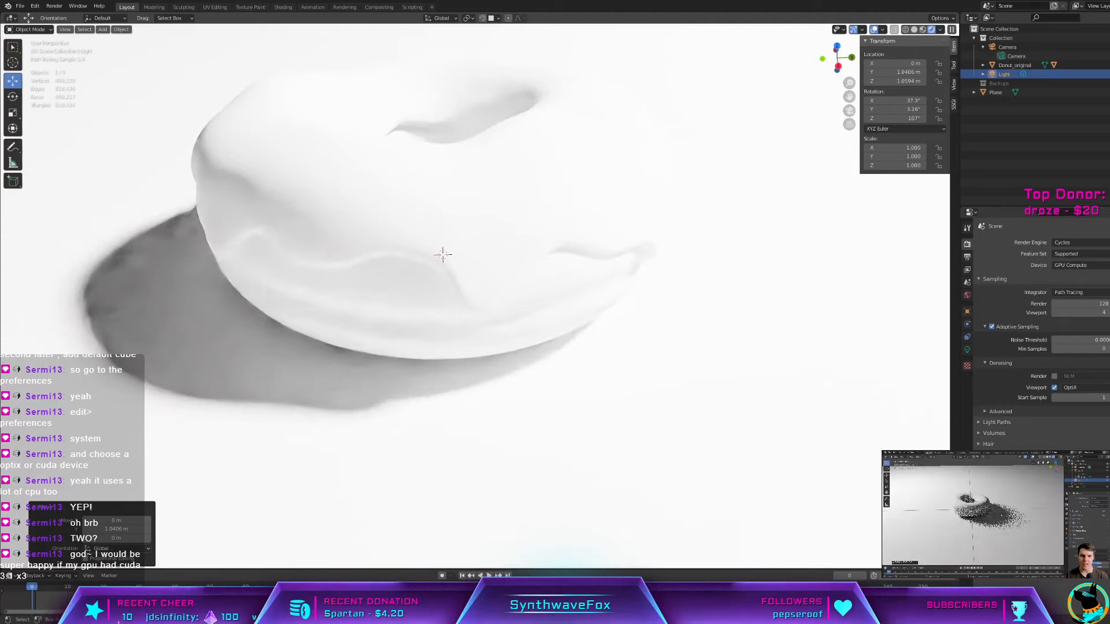
pyautogui.moveTo(665, 297); pyautogui.dragTo(225, 352, button='middle')
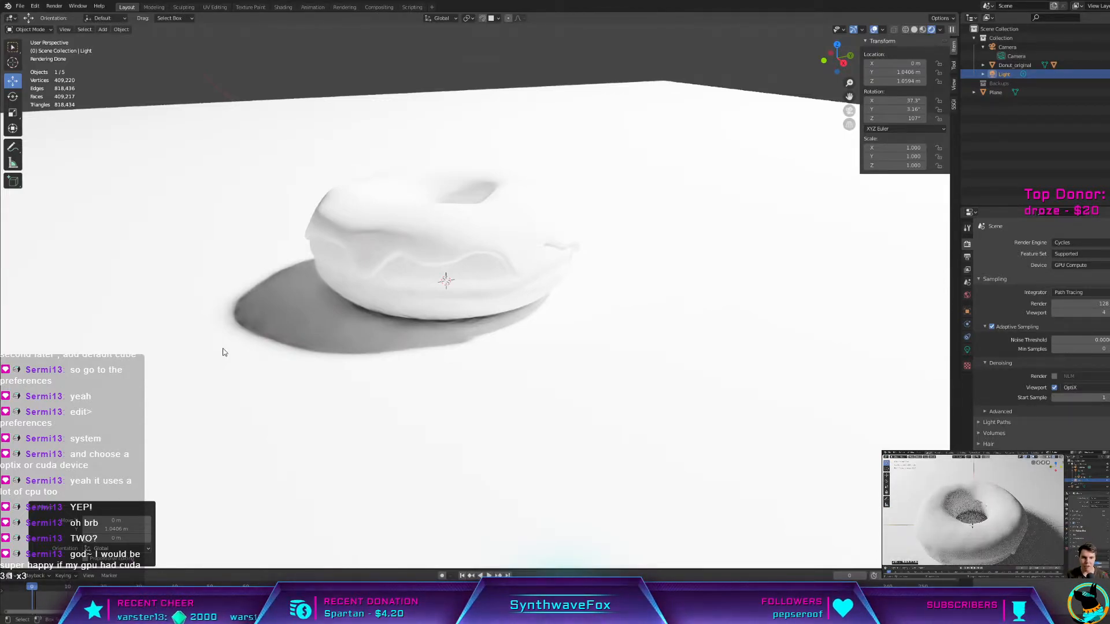
pyautogui.moveTo(224, 353); pyautogui.dragTo(355, 393, button='middle')
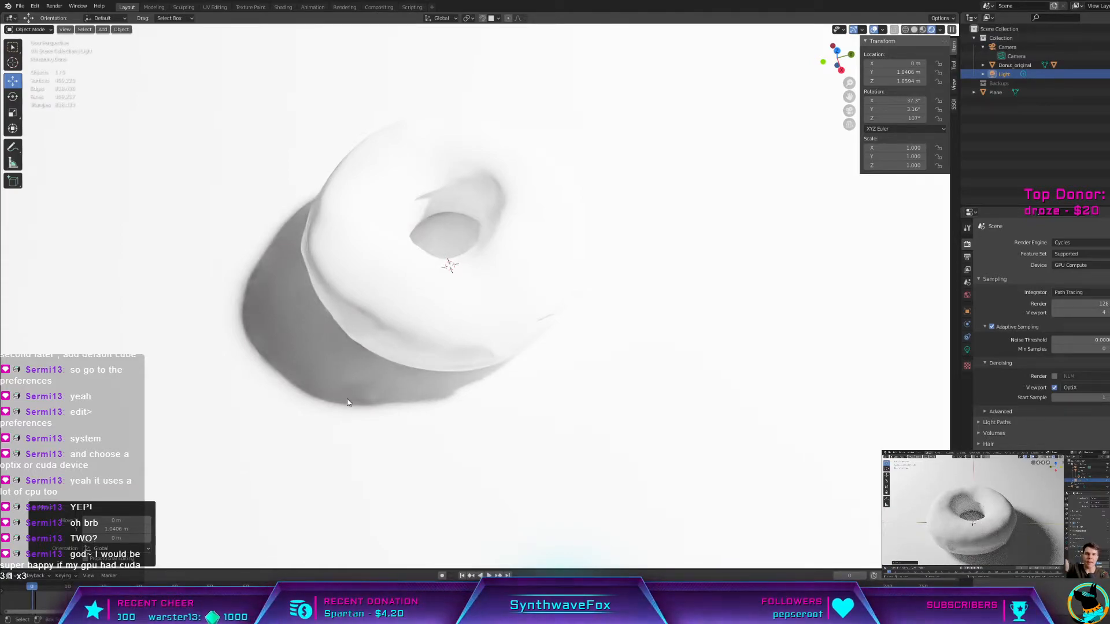
pyautogui.moveTo(358, 340); pyautogui.dragTo(365, 336, button='middle')
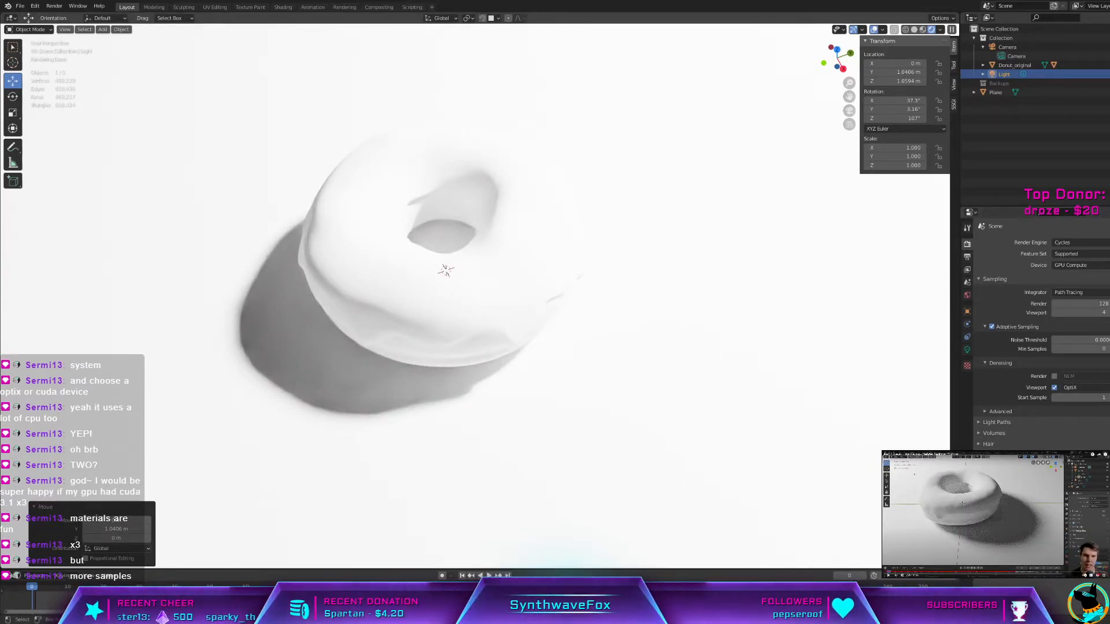
pyautogui.moveTo(467, 429); pyautogui.dragTo(446, 422, button='middle')
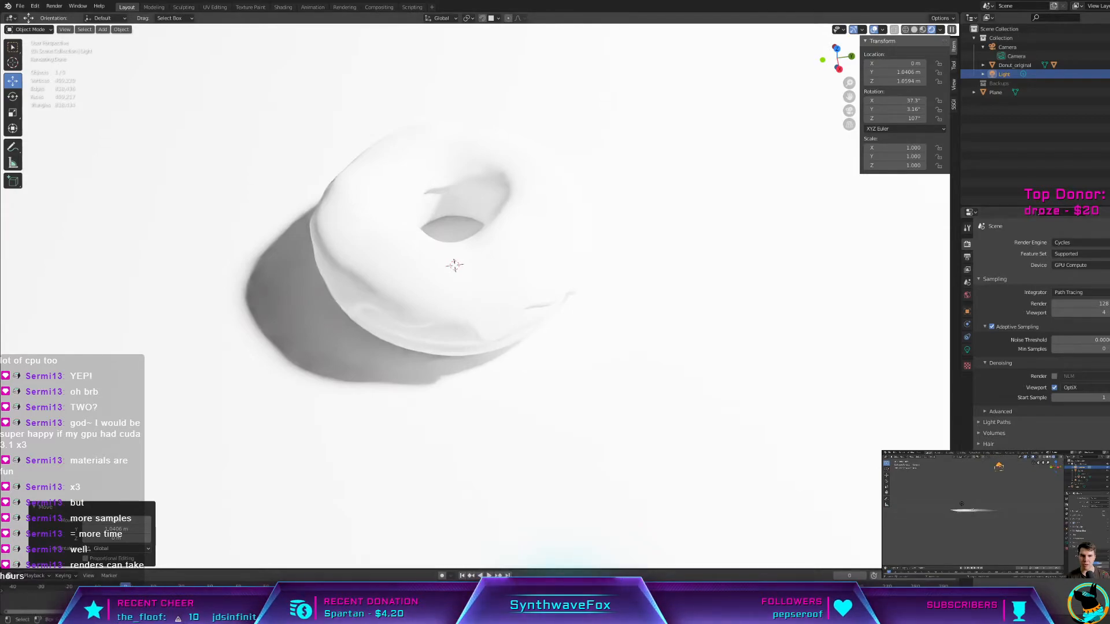
pyautogui.scroll(-5, 456, 264)
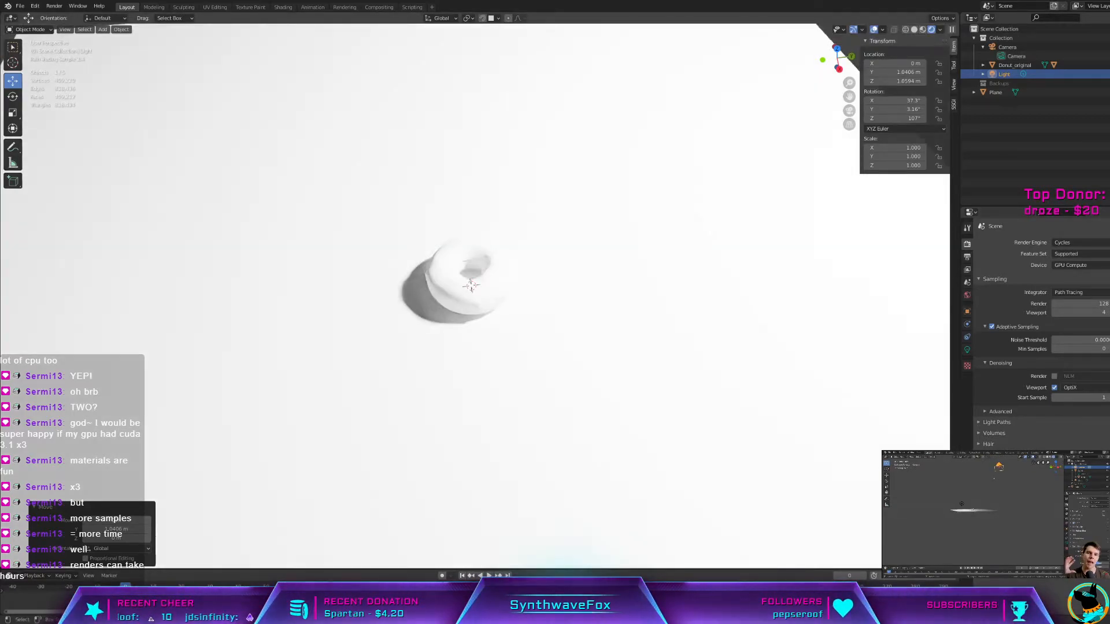
pyautogui.scroll(-4, 462, 277)
pyautogui.moveTo(579, 399); pyautogui.dragTo(533, 388, button='middle')
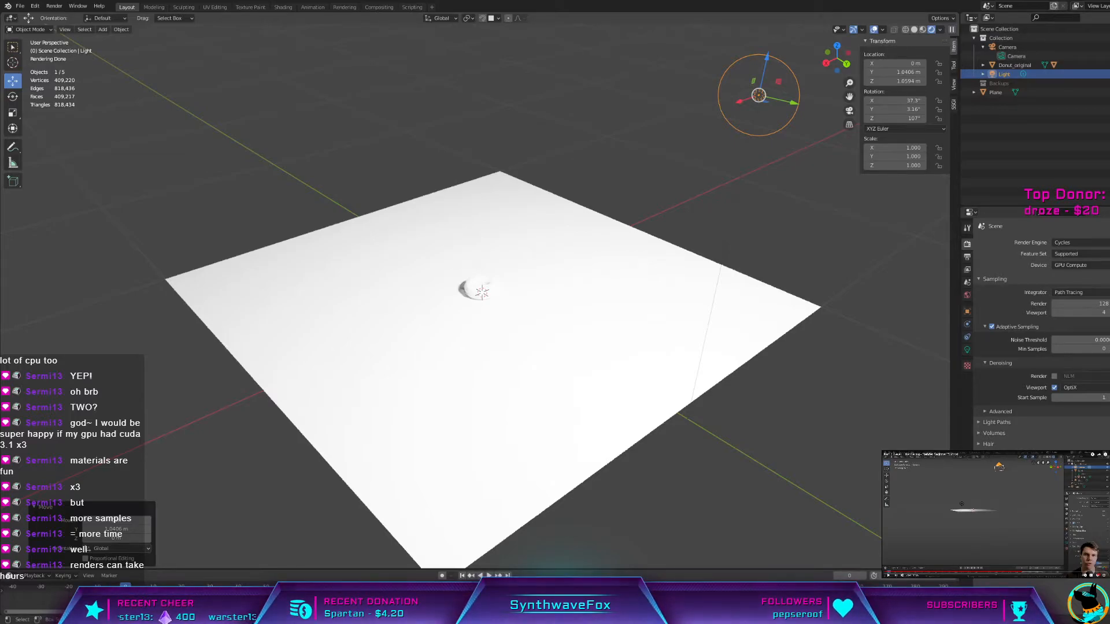
# Step: Examine the rendered donut and its shadow up close and through the scene camera at several distances
pyautogui.scroll(6, 564, 254)
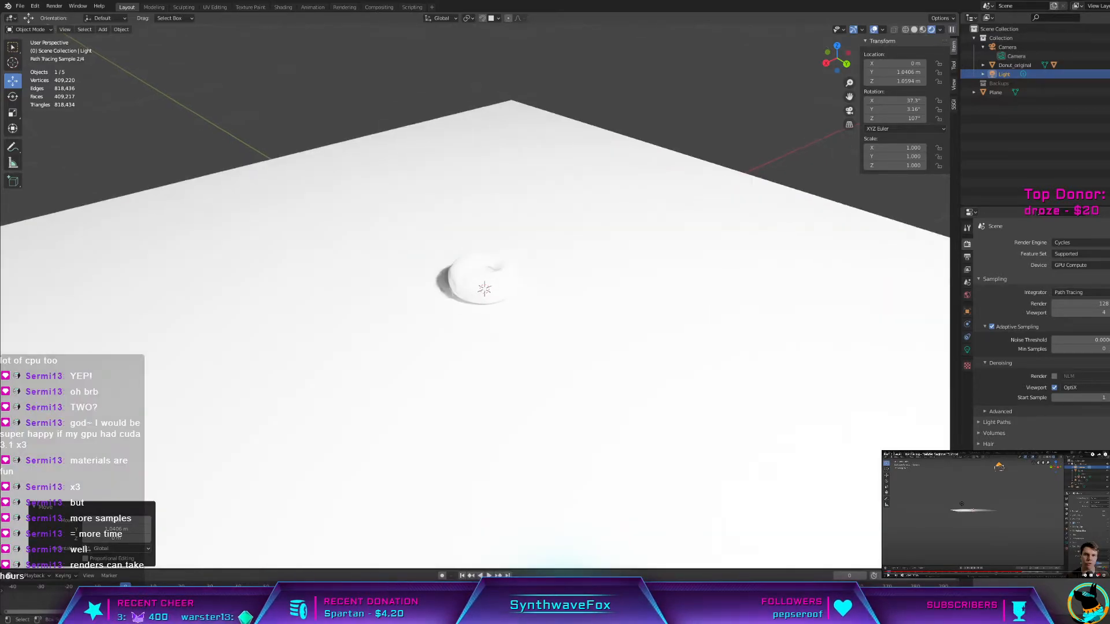
pyautogui.scroll(8, 563, 259)
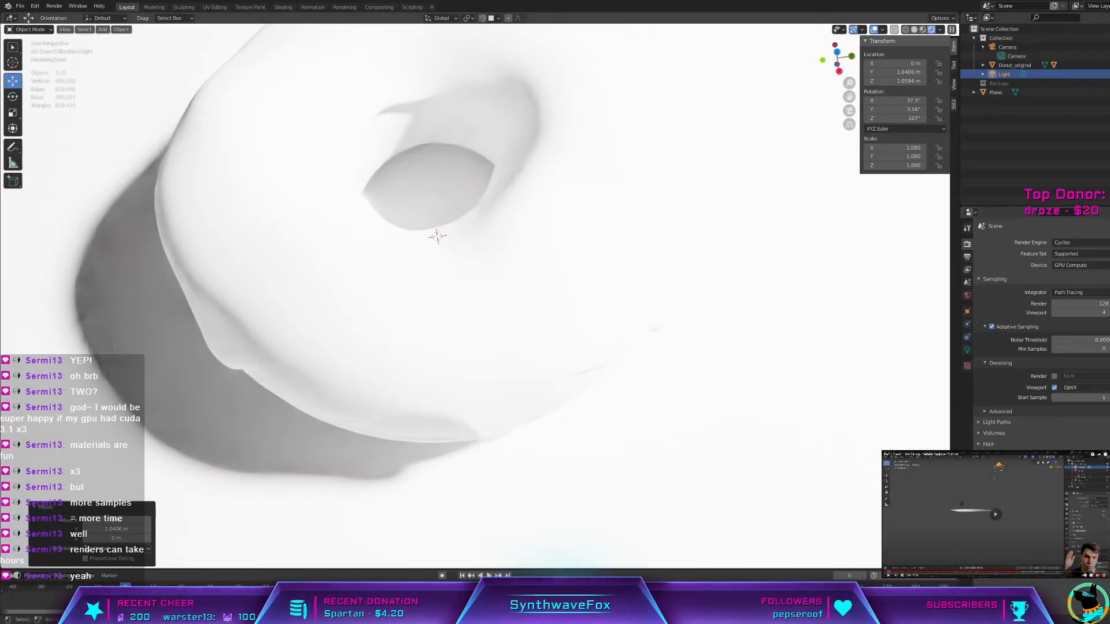
pyautogui.press('KP_0')
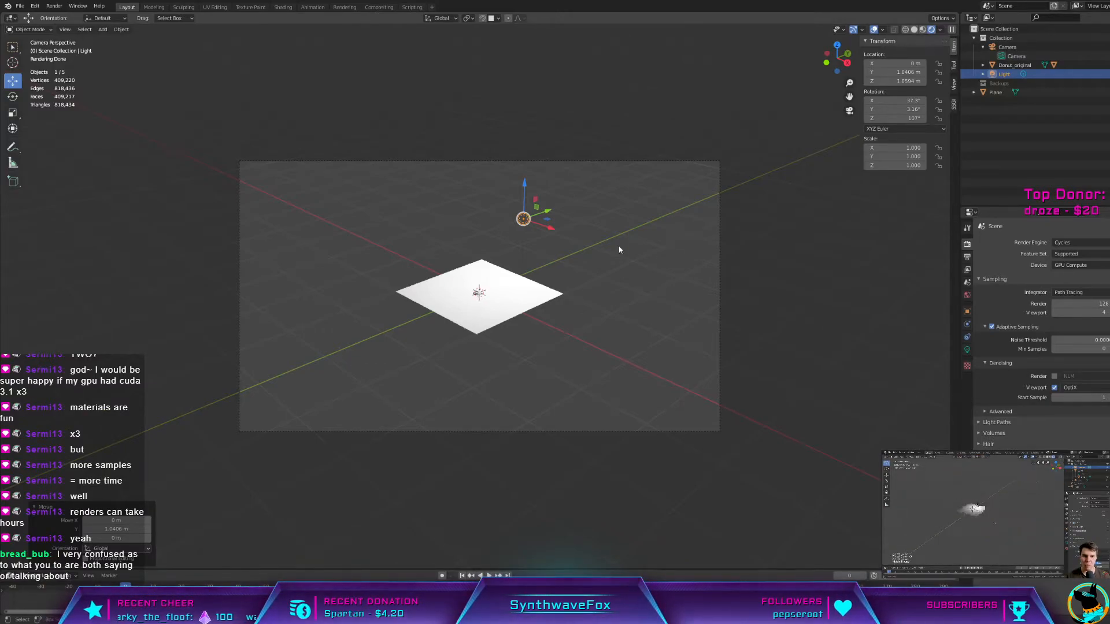
pyautogui.scroll(8, 484, 296)
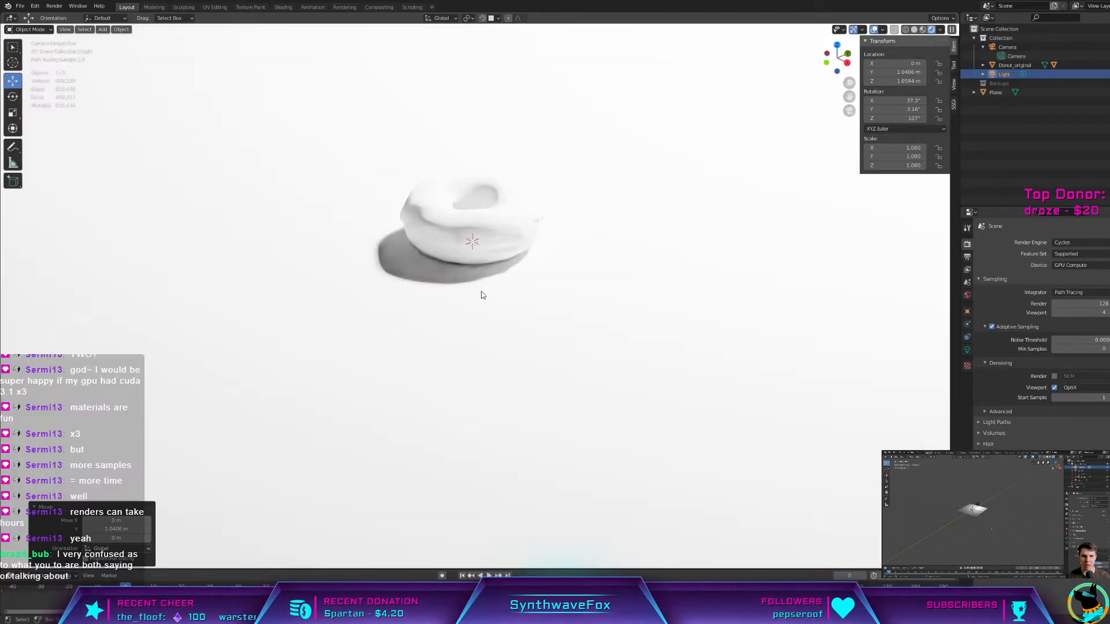
pyautogui.scroll(4, 483, 295)
pyautogui.scroll(-8, 483, 295)
pyautogui.scroll(-6, 483, 295)
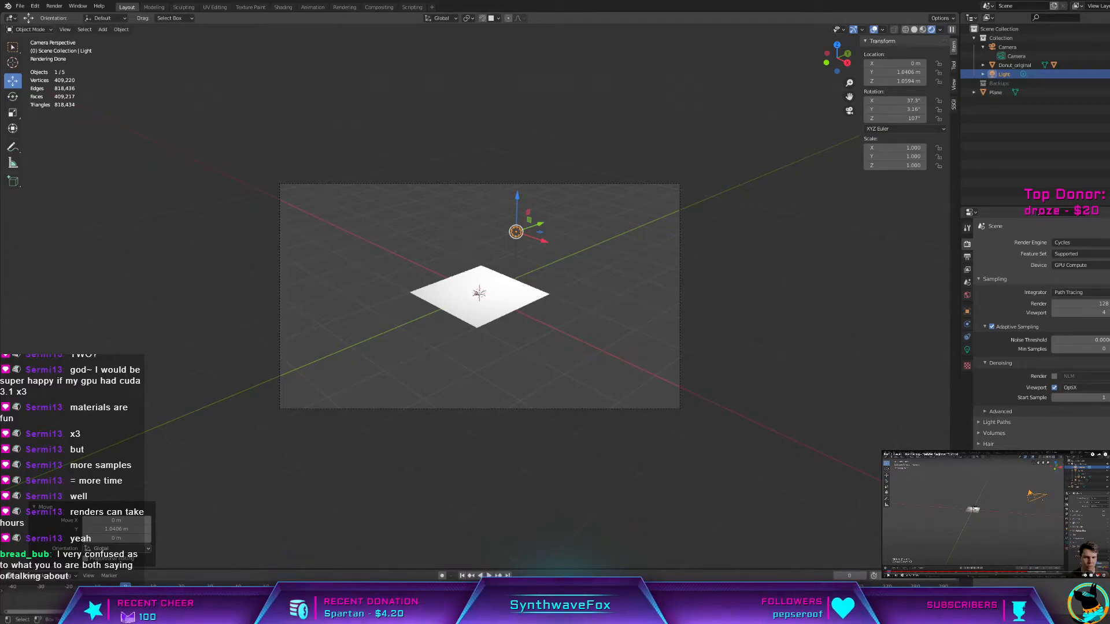
pyautogui.click(530, 337)
pyautogui.scroll(7, 462, 274)
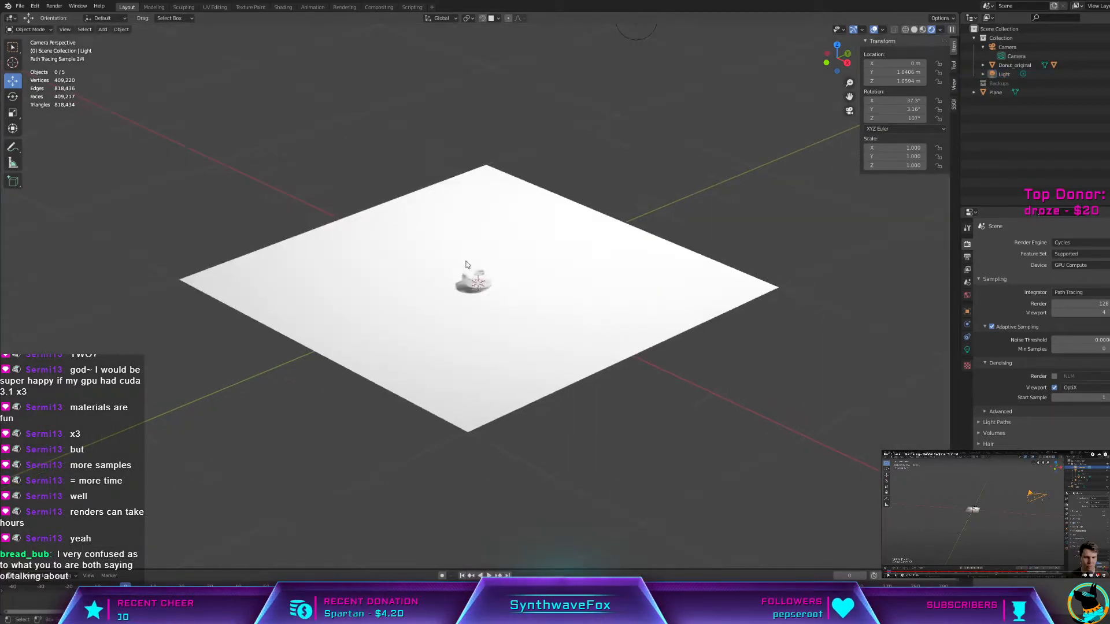
pyautogui.scroll(2, 477, 314)
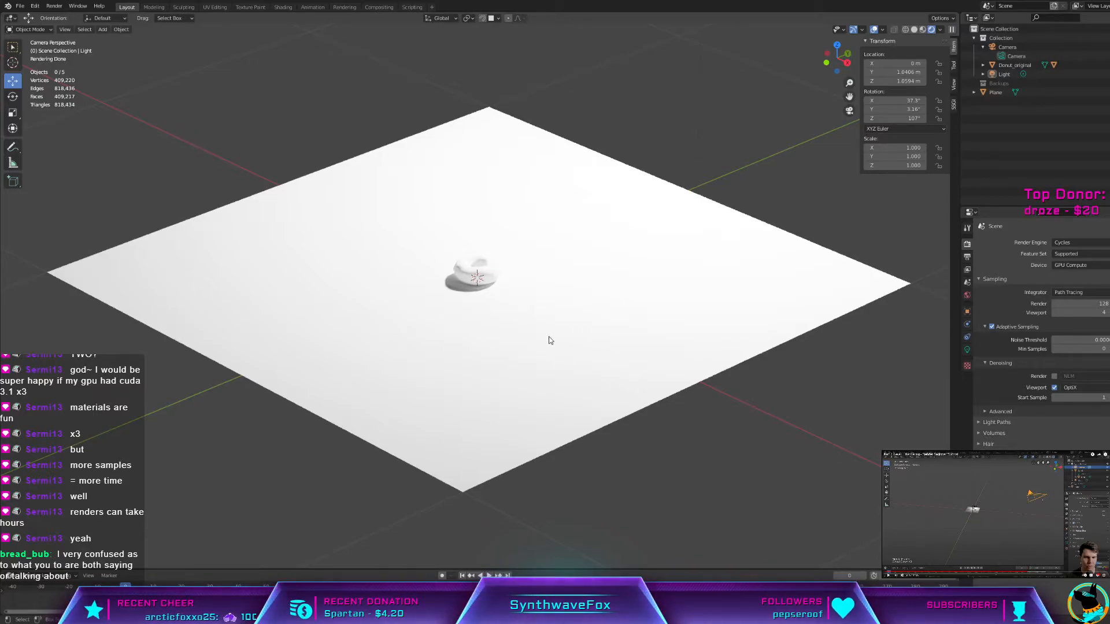
pyautogui.scroll(3, 471, 323)
pyautogui.scroll(-3, 461, 323)
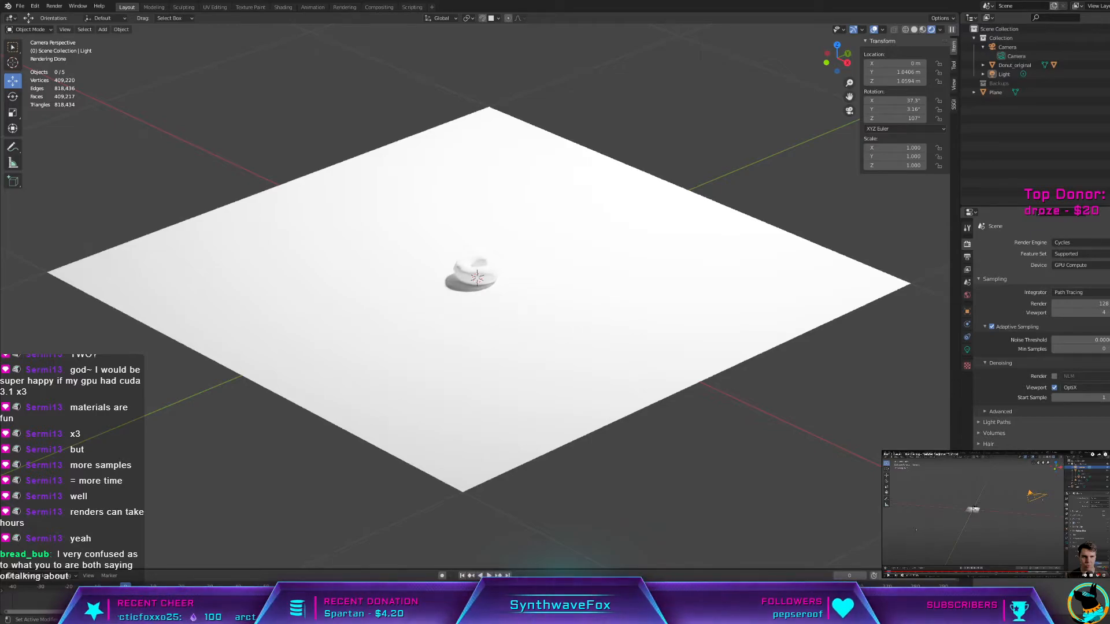
pyautogui.scroll(8, 479, 297)
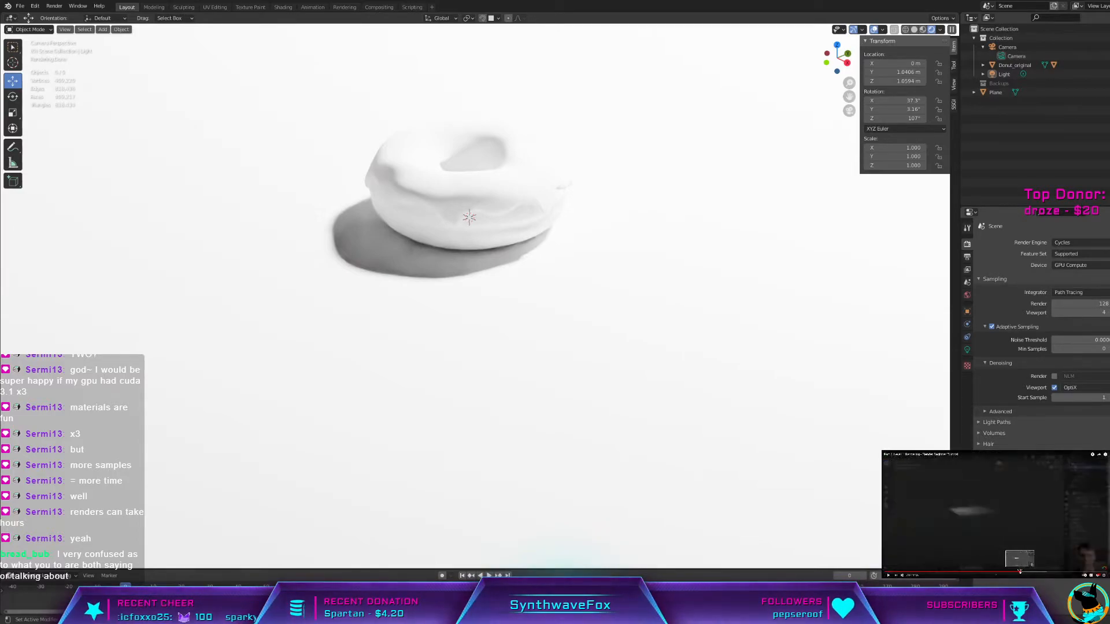
# Step: Compare the donut in solid shading with the rendered view from several angles
pyautogui.click(613, 211)
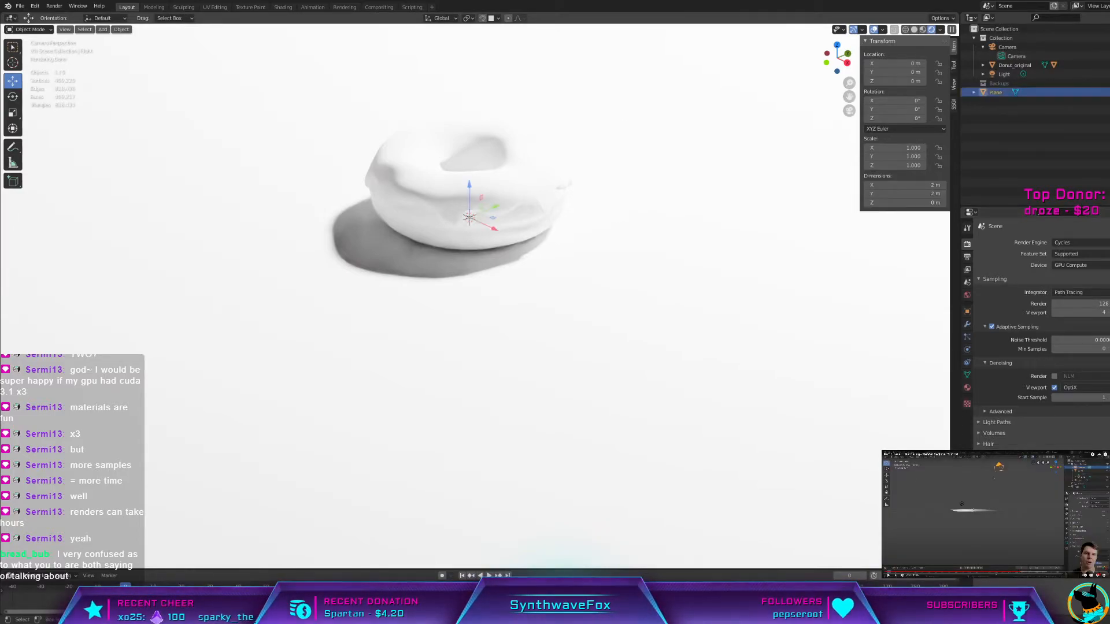
pyautogui.moveTo(613, 211); pyautogui.dragTo(562, 266, button='middle')
pyautogui.moveTo(552, 313); pyautogui.dragTo(477, 264, button='middle')
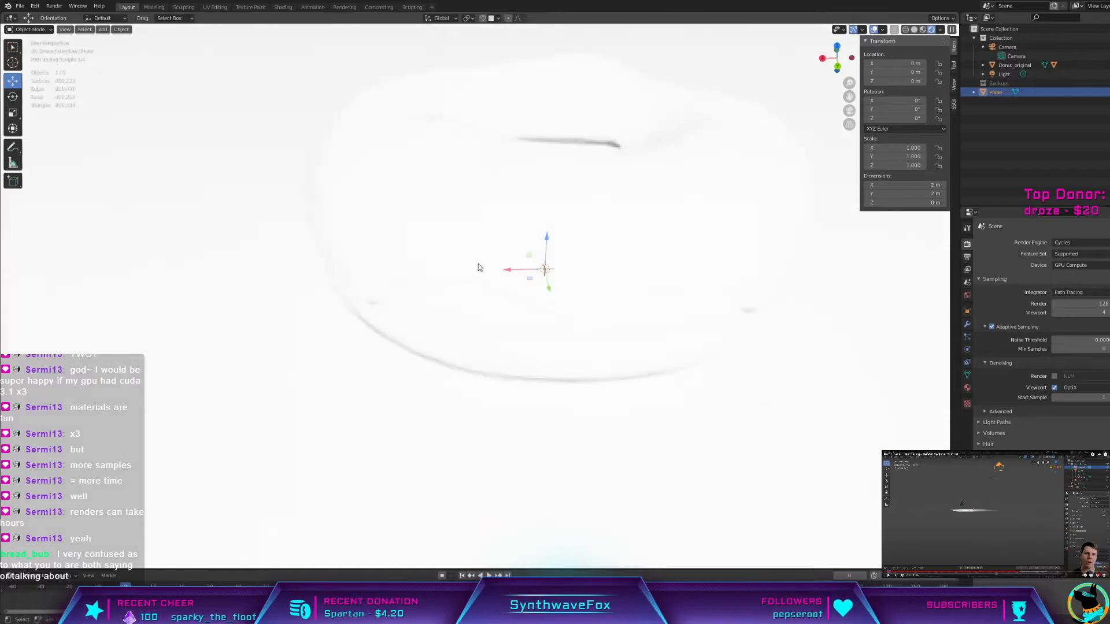
pyautogui.scroll(-2, 556, 282)
pyautogui.moveTo(556, 283); pyautogui.dragTo(600, 272, button='middle')
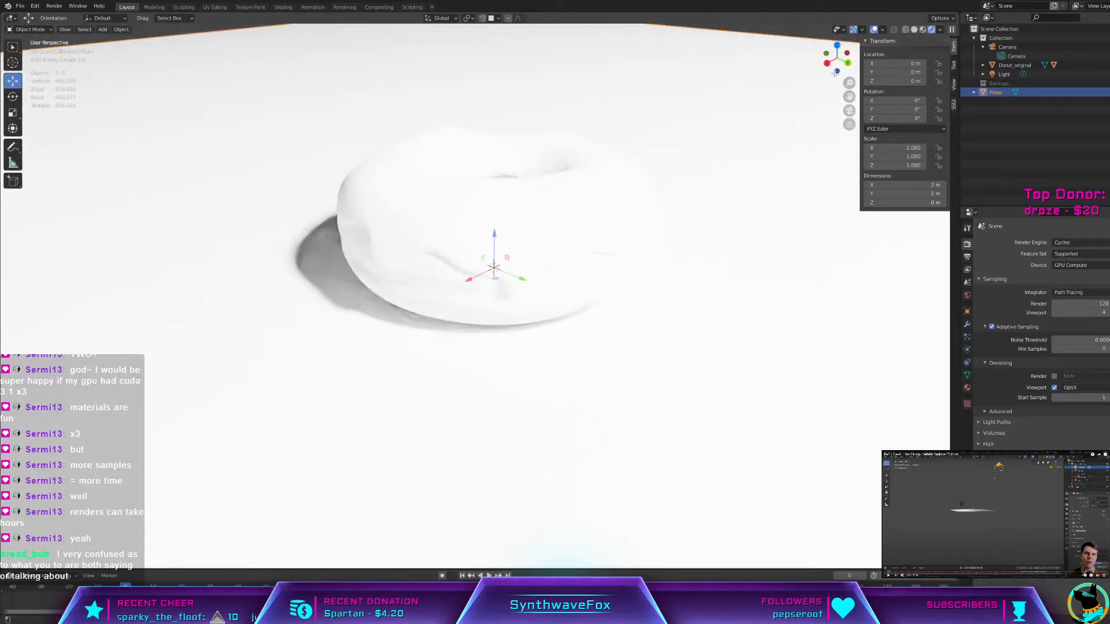
pyautogui.click(914, 30)
pyautogui.moveTo(763, 168); pyautogui.dragTo(266, 210, button='middle')
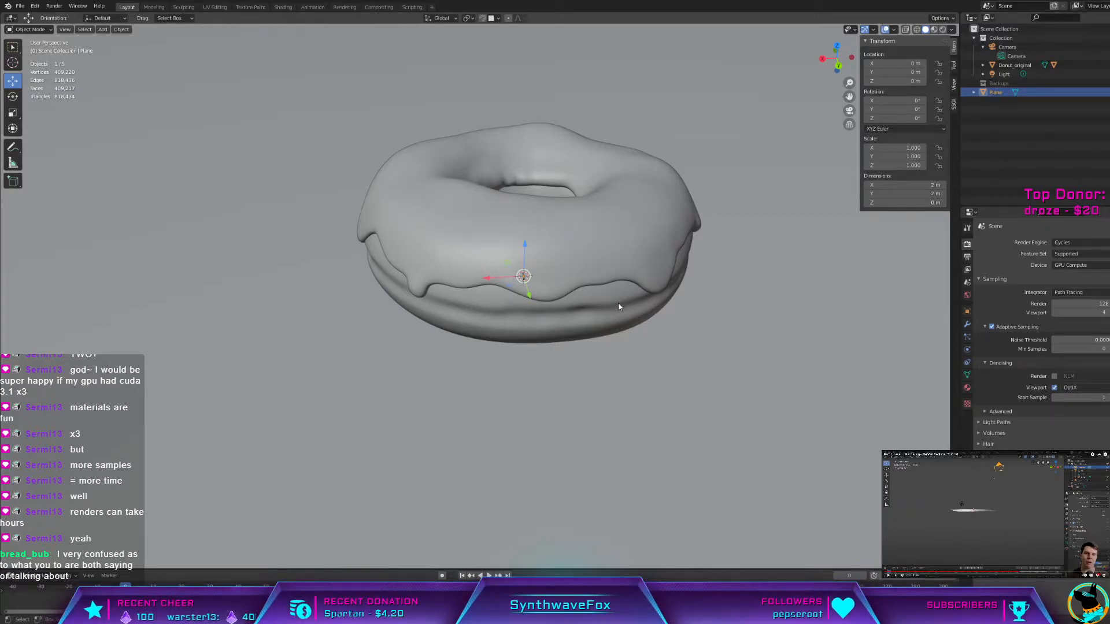
pyautogui.moveTo(619, 303); pyautogui.dragTo(583, 312, button='middle')
pyautogui.click(943, 29)
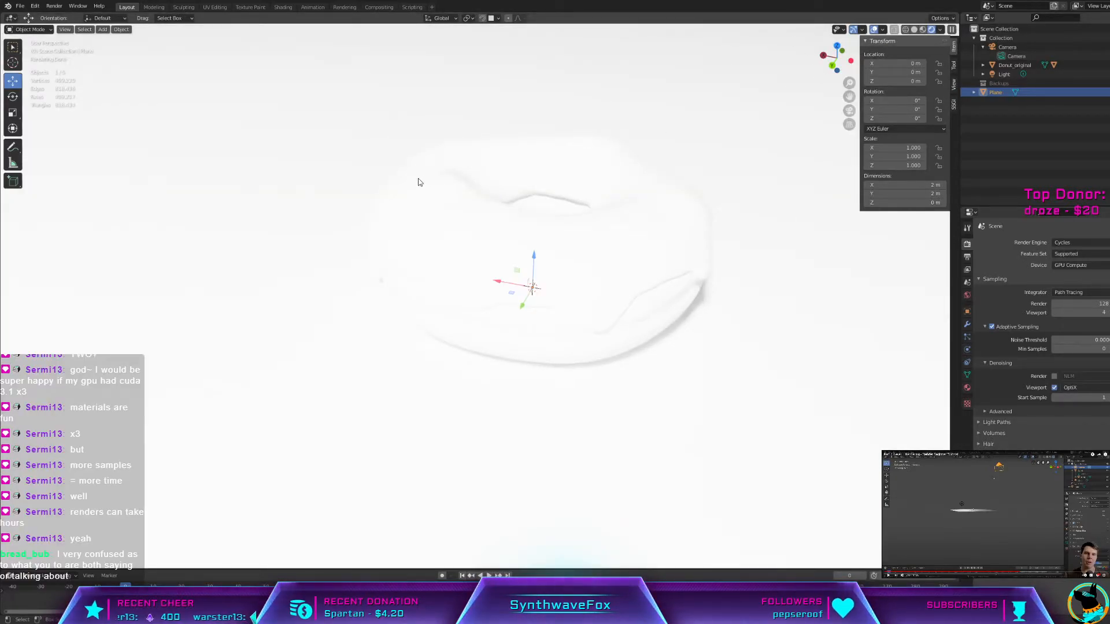
# Step: Check how the donut and ground plane sit in the camera's view and where the camera stands relative to them
pyautogui.click(522, 205)
pyautogui.press('KP_0')
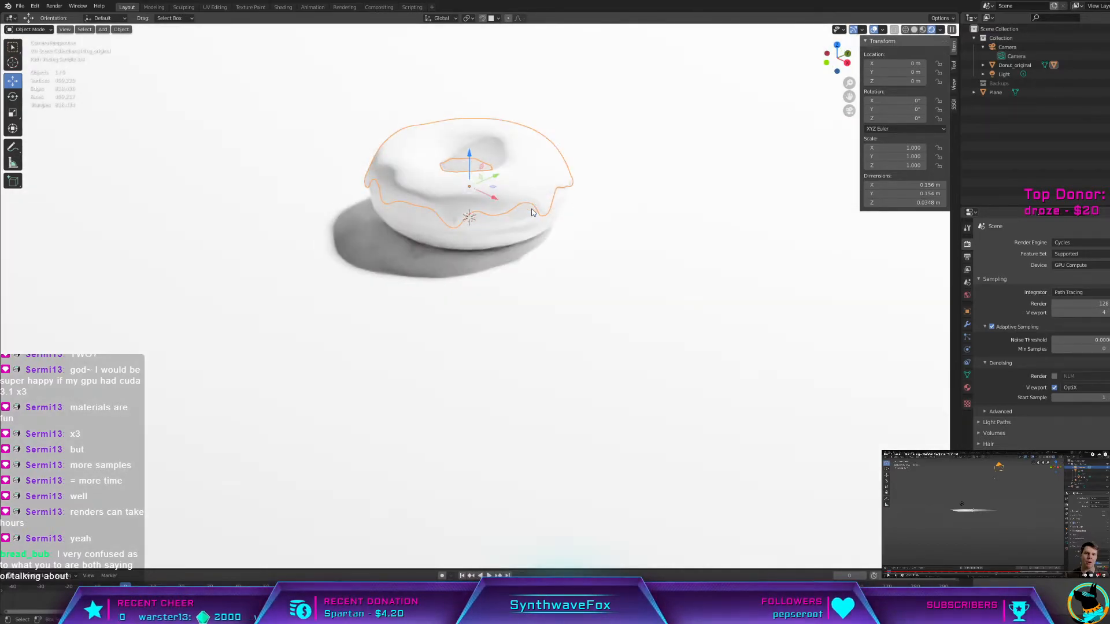
pyautogui.click(748, 292)
pyautogui.press('KP_Divide')
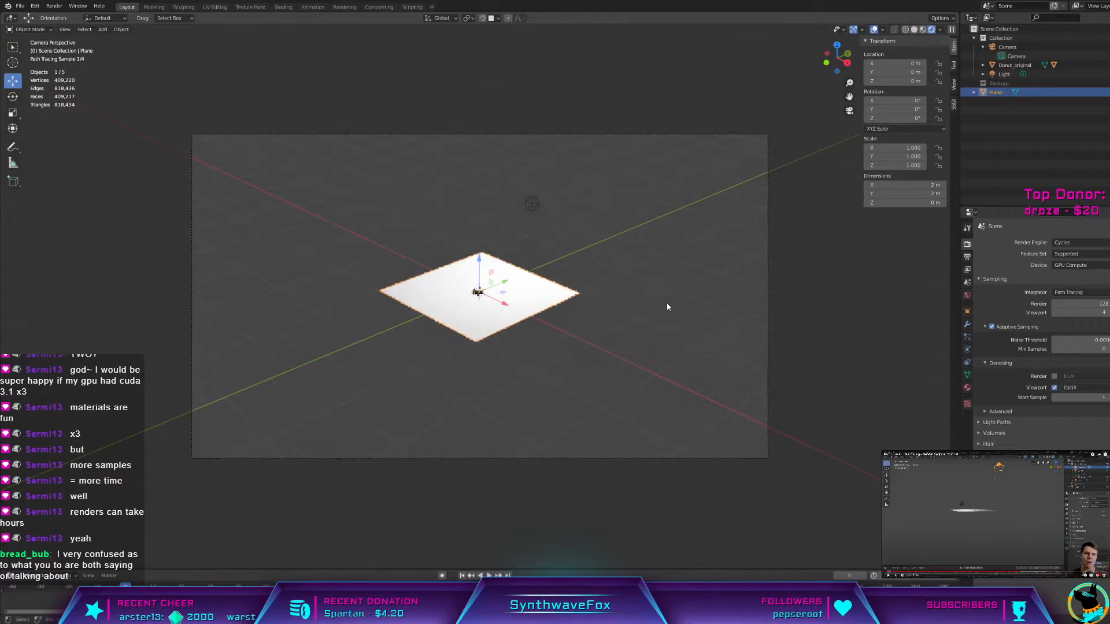
pyautogui.scroll(2, 664, 306)
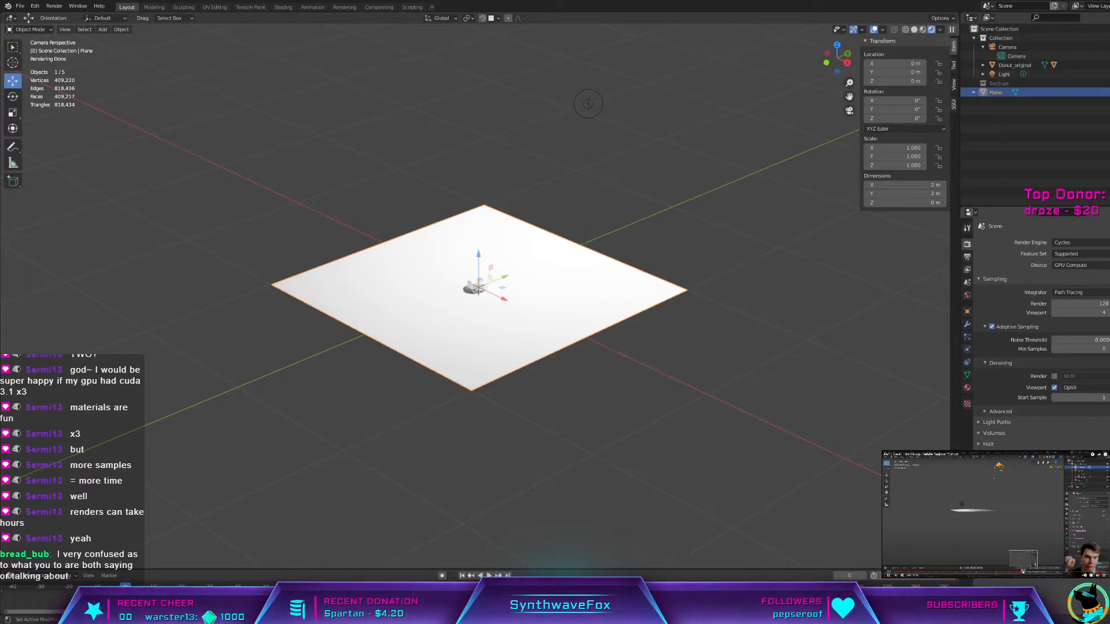
pyautogui.click(666, 437)
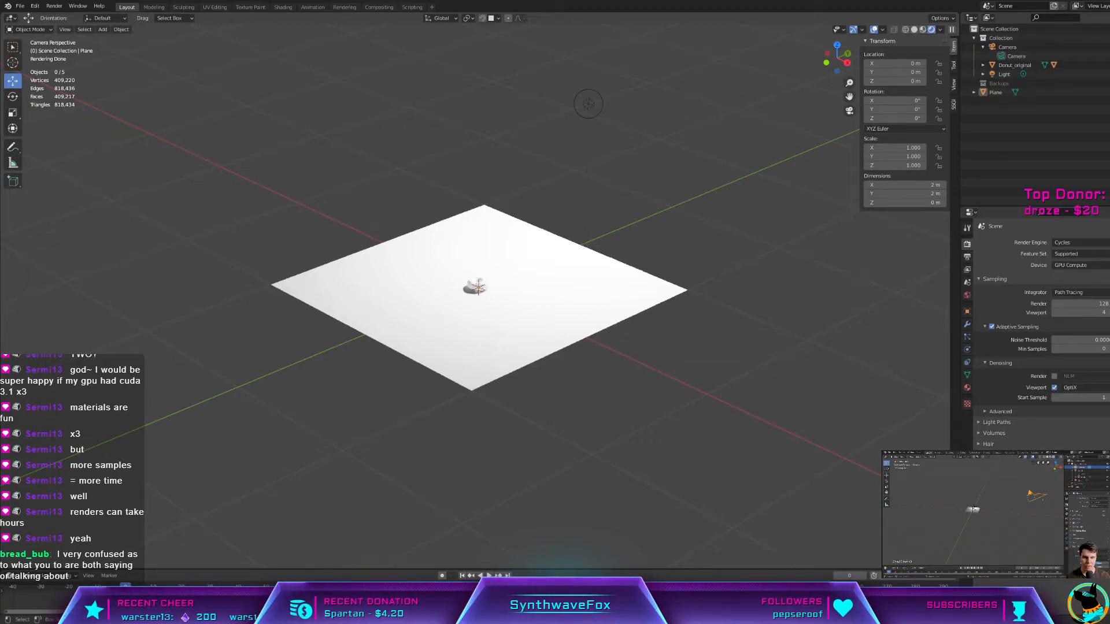
pyautogui.scroll(-3, 491, 465)
pyautogui.moveTo(461, 464); pyautogui.dragTo(428, 448, button='middle')
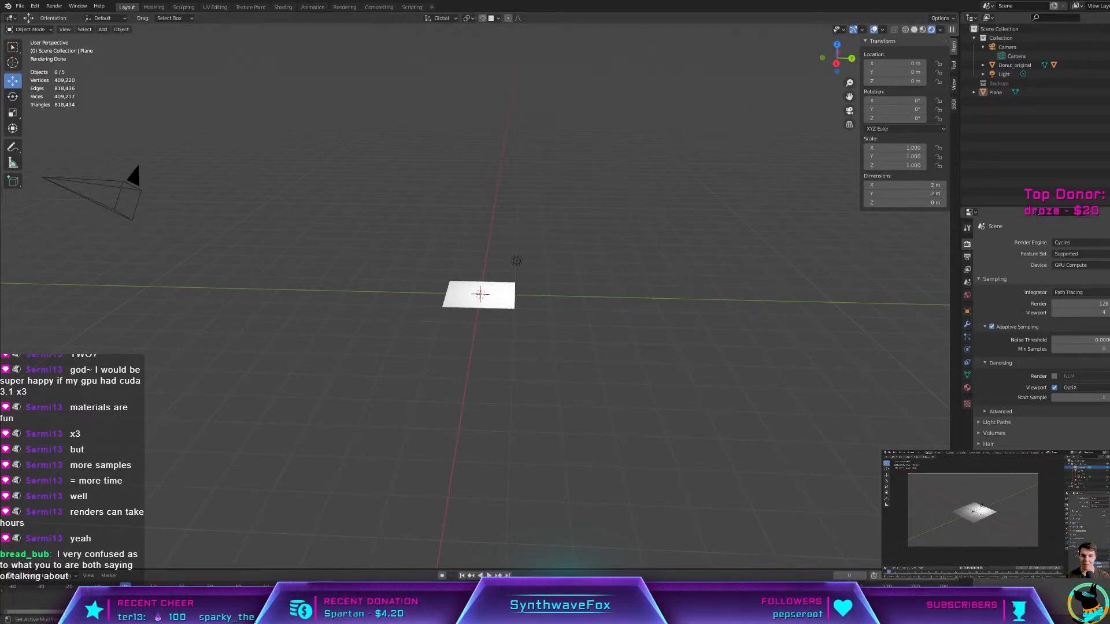
pyautogui.moveTo(761, 427); pyautogui.dragTo(729, 411, button='middle')
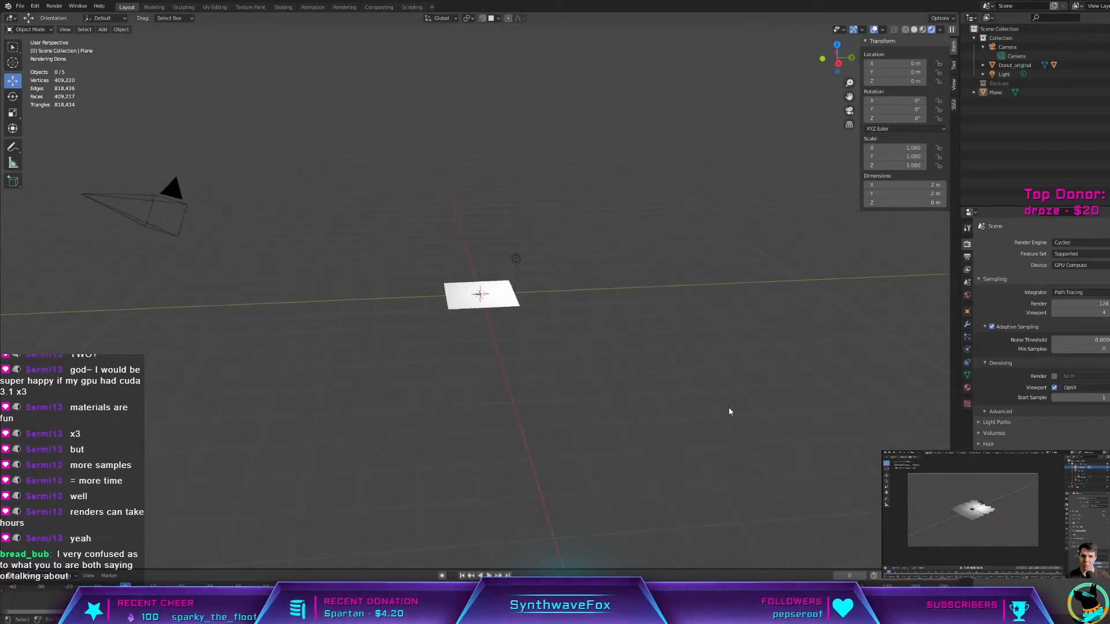
pyautogui.press('KP_0')
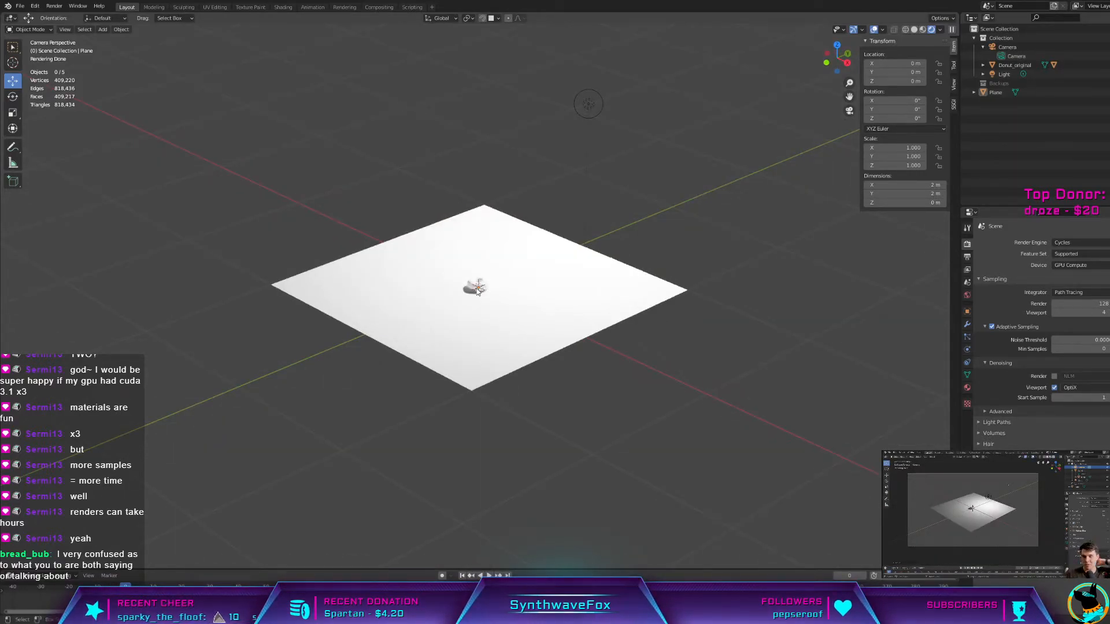
pyautogui.scroll(2, 477, 291)
pyautogui.scroll(-8, 605, 447)
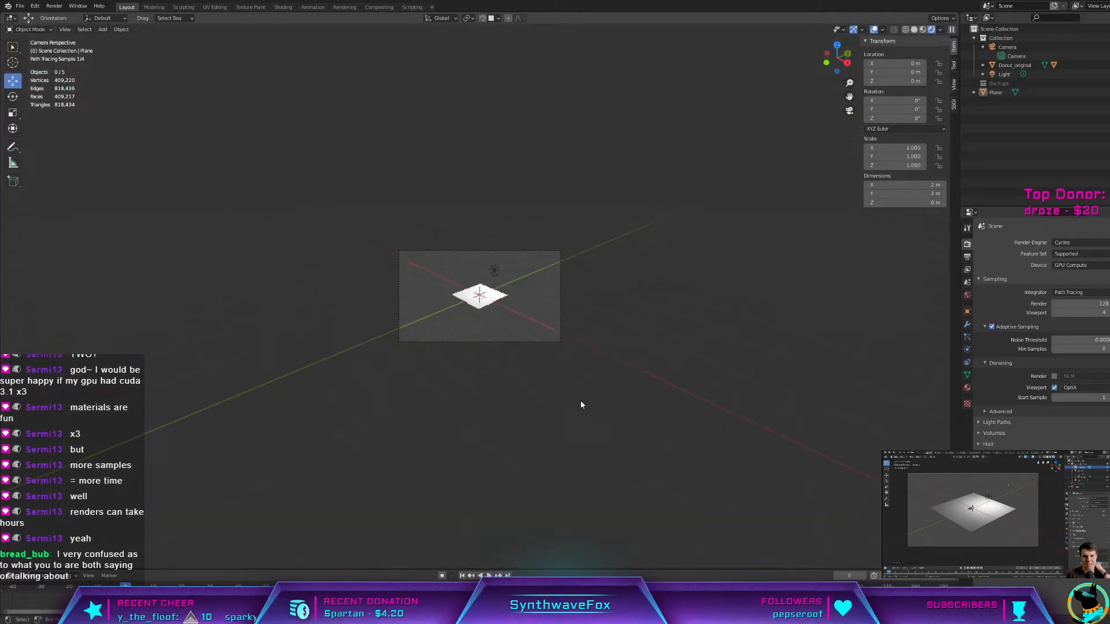
# Step: Try to reposition the camera by moving it freely while looking through it
pyautogui.moveTo(581, 404); pyautogui.dragTo(574, 404, button='middle')
pyautogui.click(341, 392)
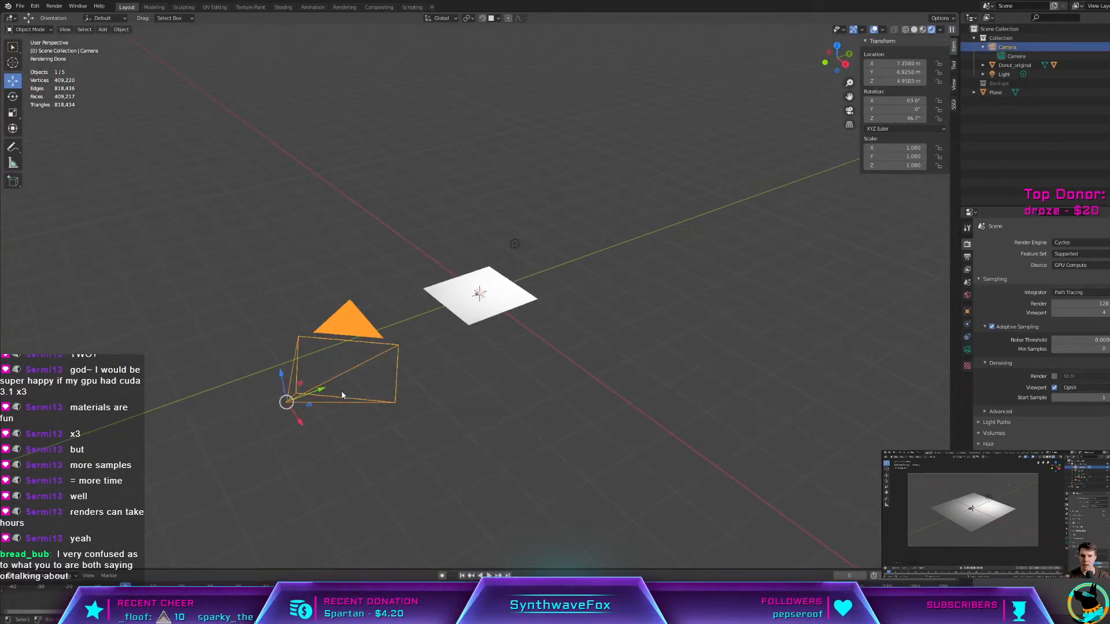
pyautogui.press('KP_0')
pyautogui.press('g')
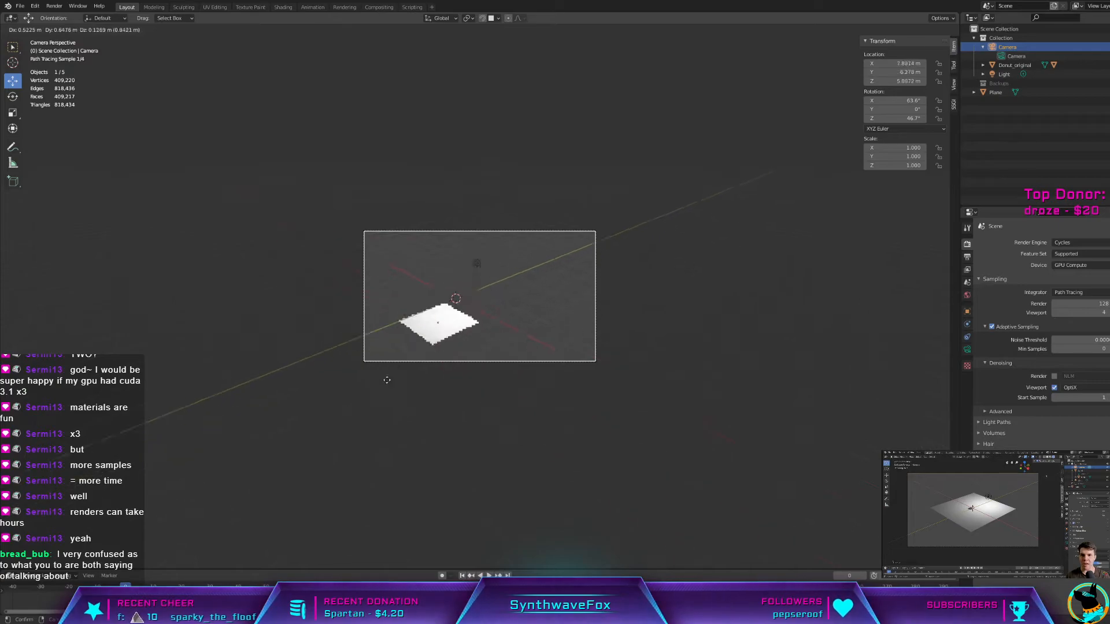
pyautogui.click(437, 374)
pyautogui.press('g')
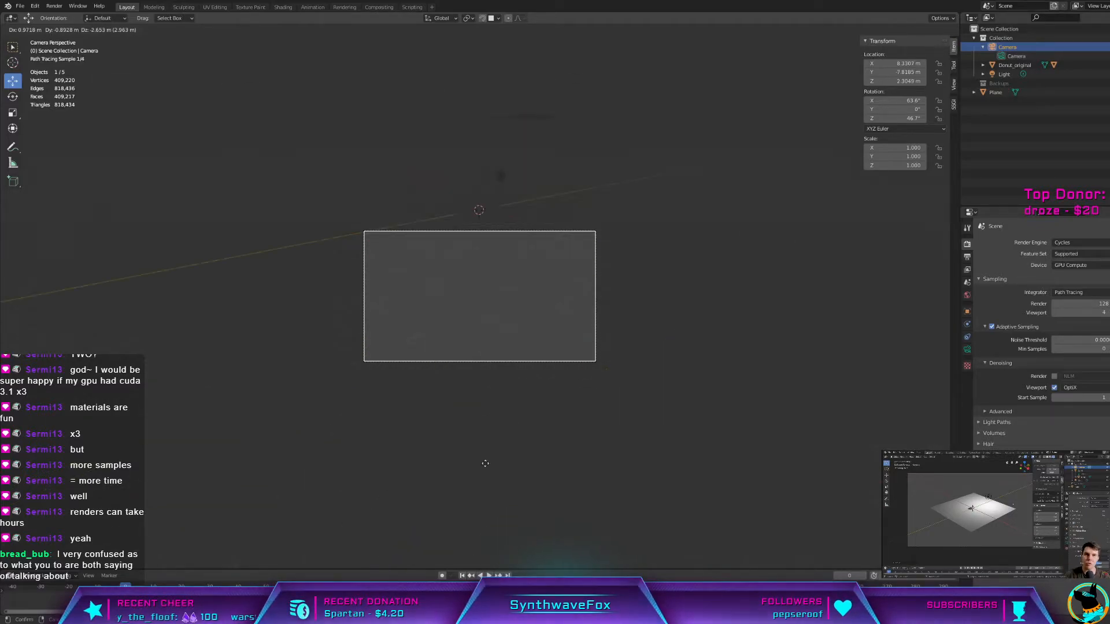
pyautogui.press('Escape')
# Step: Lock the camera to the view with the Camera to View option, leaving Local Camera disabled
pyautogui.scroll(7, 543, 417)
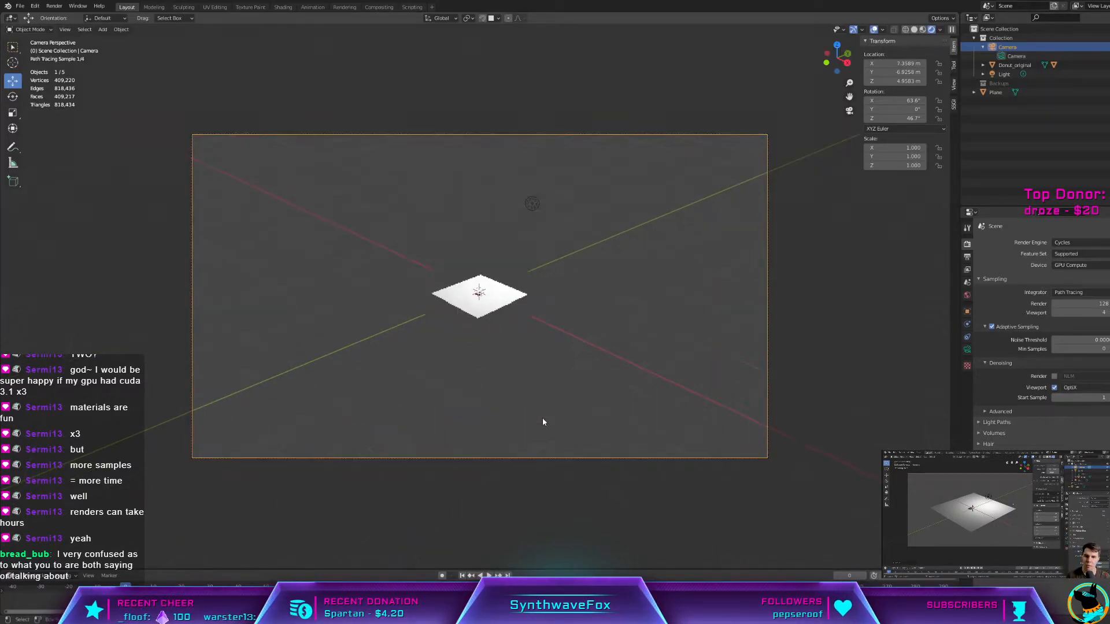
pyautogui.scroll(-4, 532, 417)
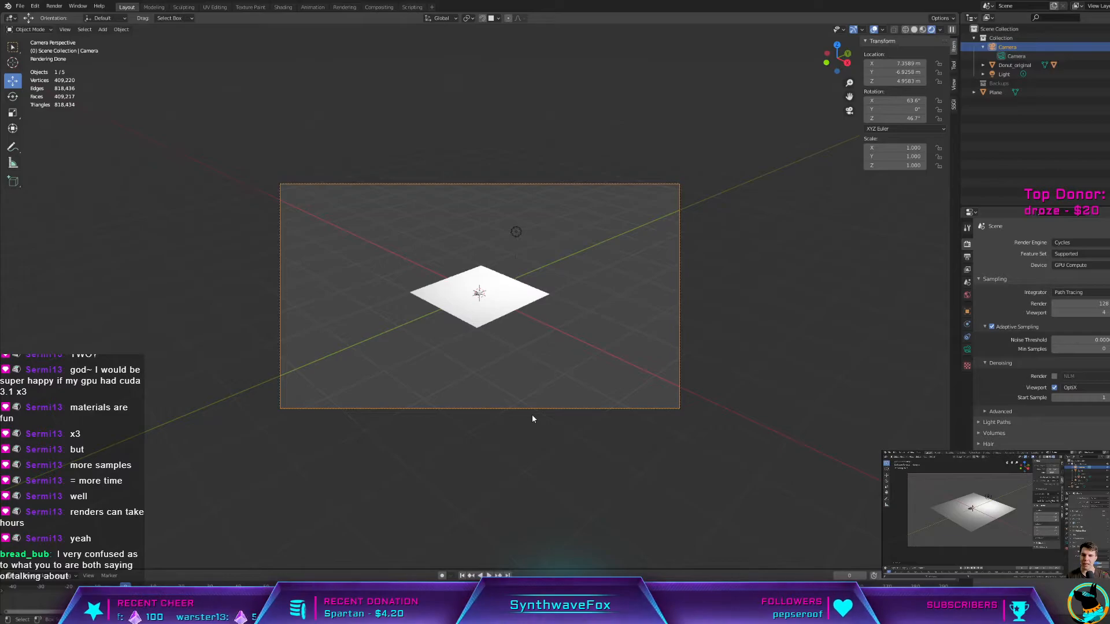
pyautogui.click(954, 65)
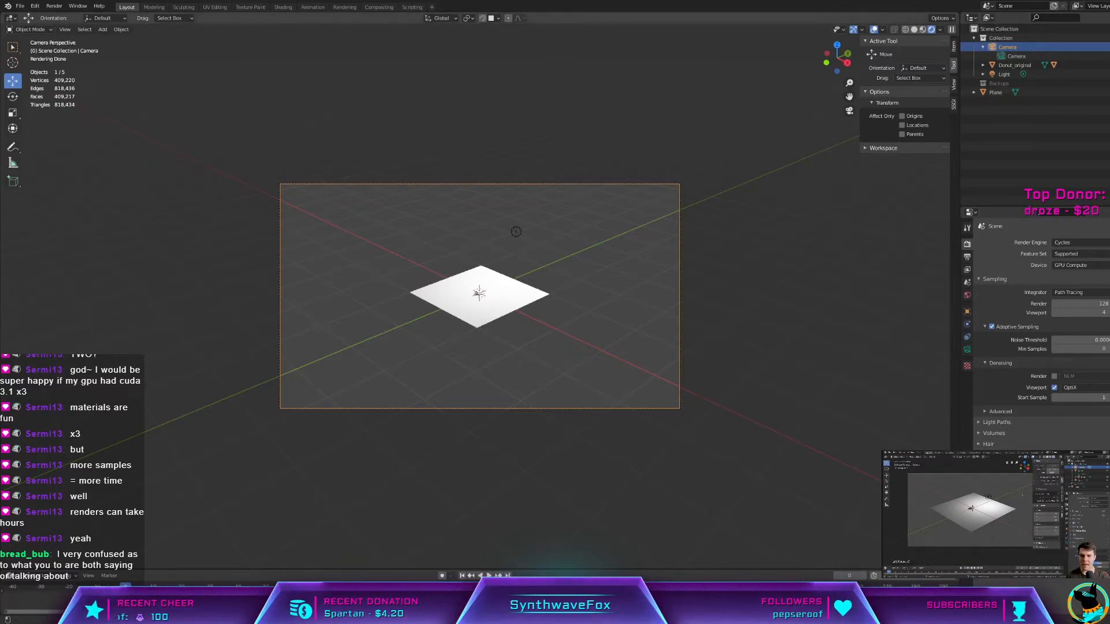
pyautogui.click(954, 84)
pyautogui.click(901, 90)
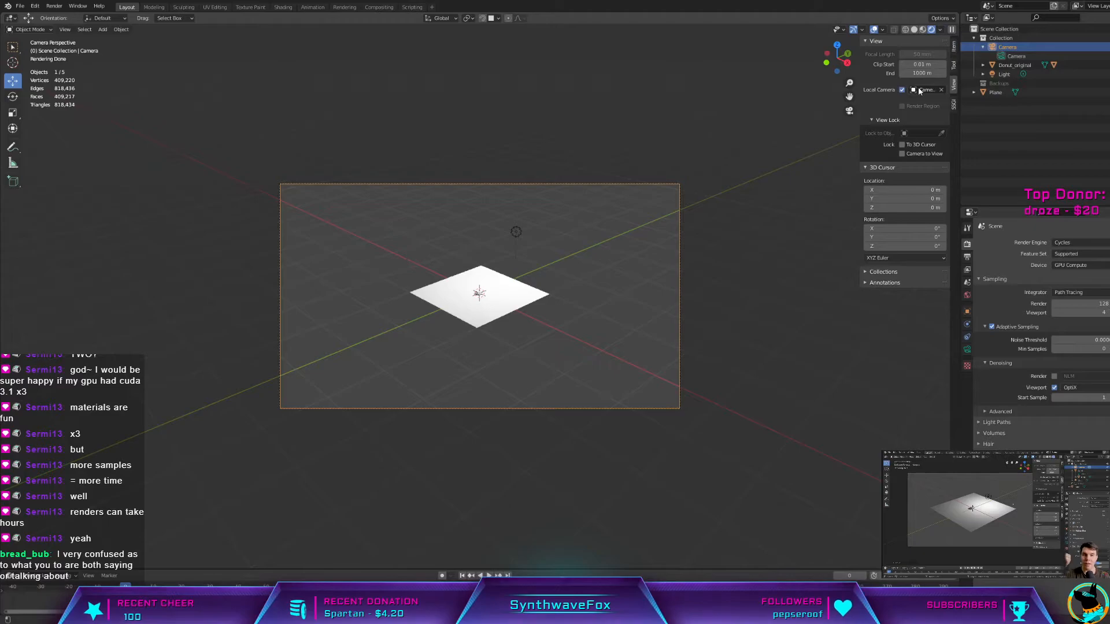
pyautogui.click(920, 90)
pyautogui.click(914, 103)
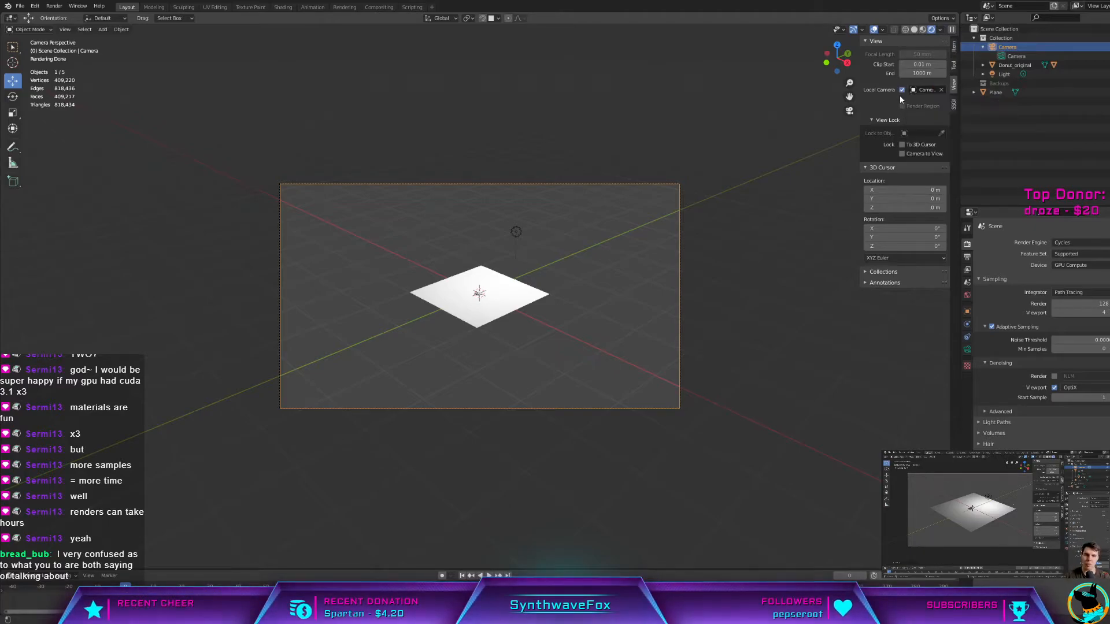
pyautogui.click(904, 90)
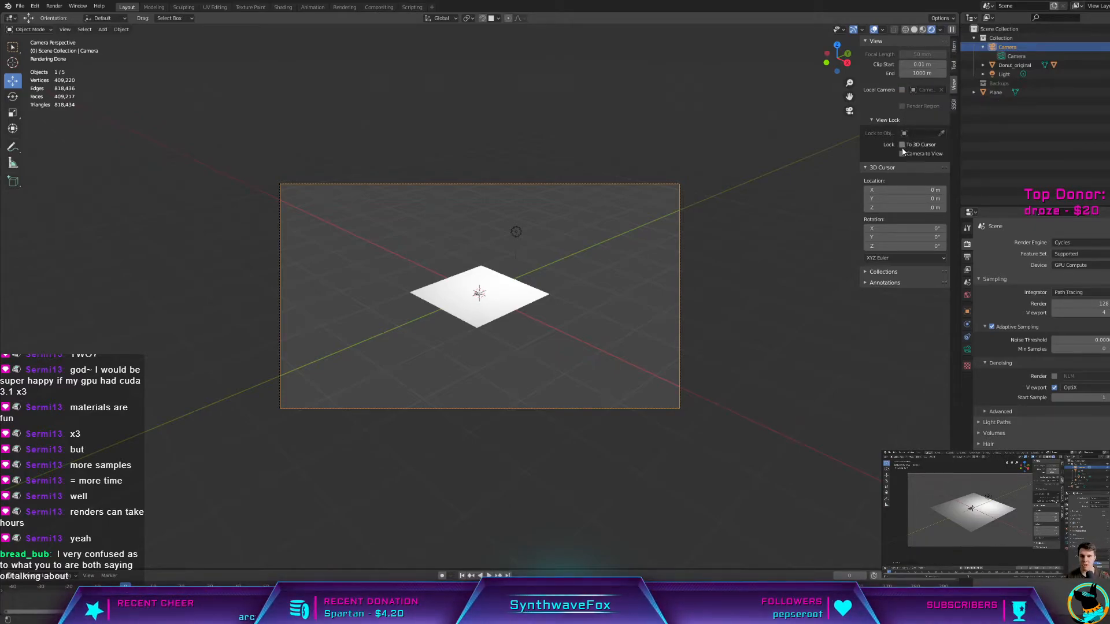
pyautogui.click(902, 154)
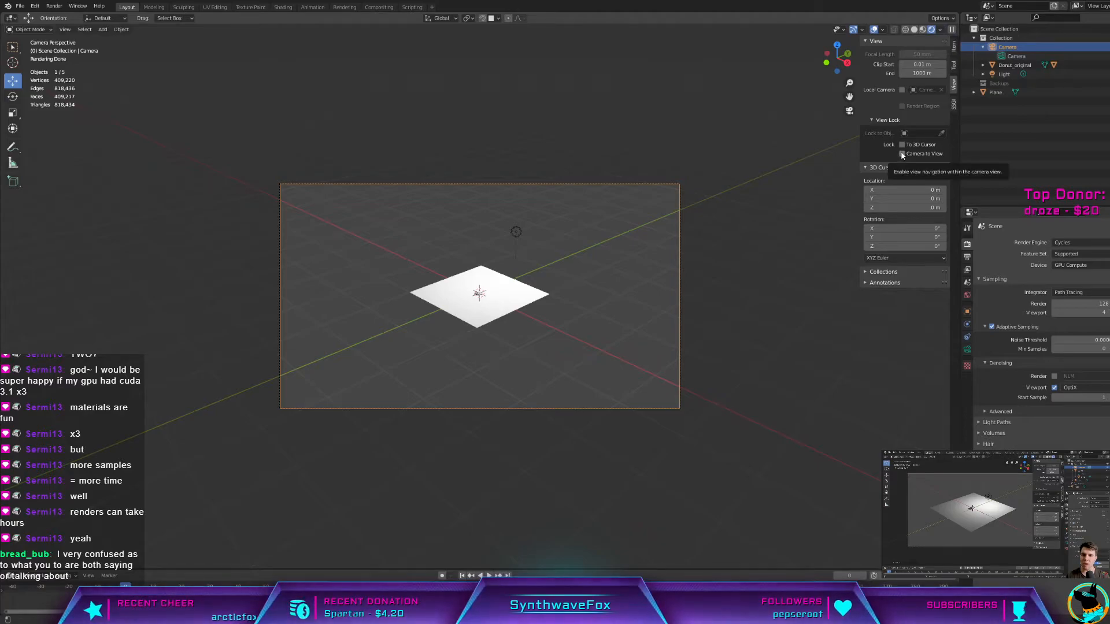
# Step: Frame the donut closer from a new angle by navigating with the camera locked to the view, and disable Camera to View
pyautogui.scroll(8, 513, 308)
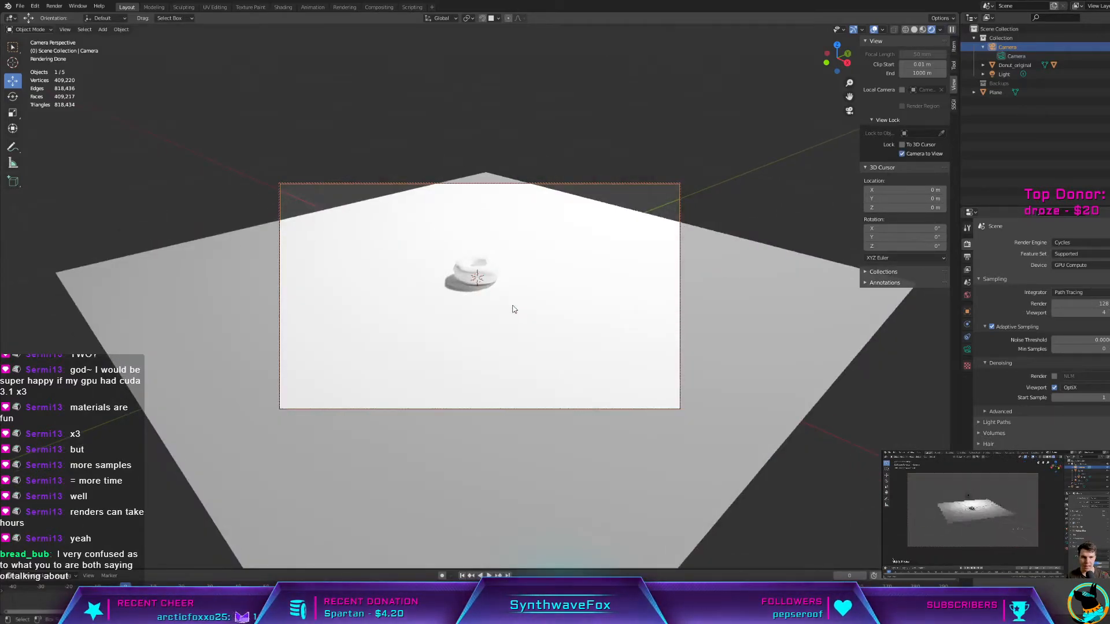
pyautogui.moveTo(369, 300); pyautogui.dragTo(460, 305, button='middle')
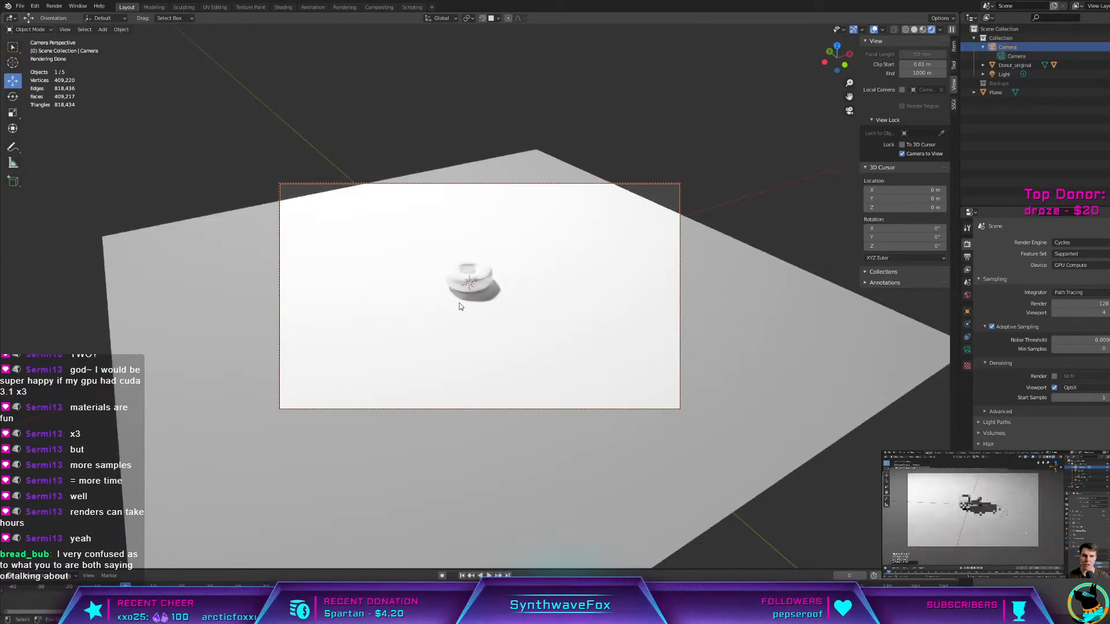
pyautogui.scroll(6, 461, 298)
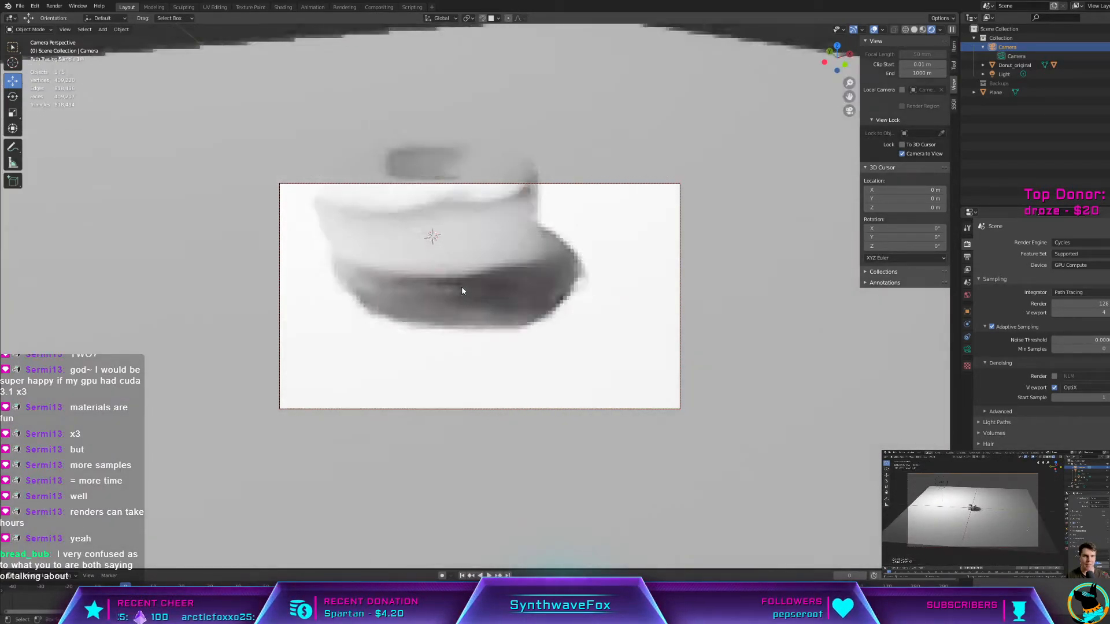
pyautogui.scroll(-6, 462, 286)
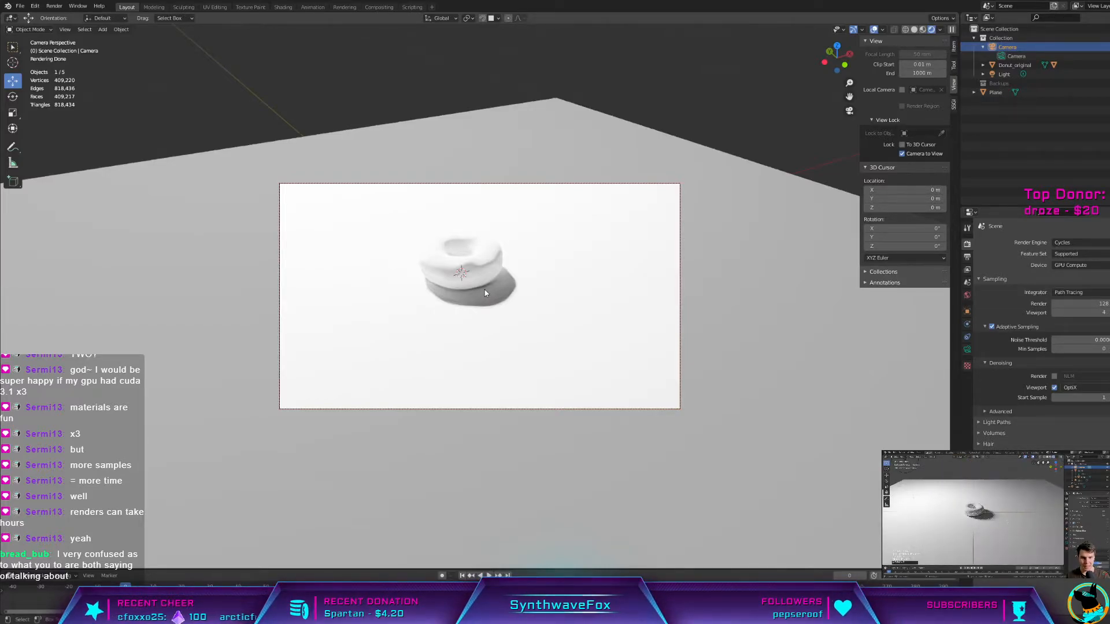
pyautogui.moveTo(484, 293)
pyautogui.mouseDown(button='middle')
pyautogui.moveTo(577, 306)
pyautogui.moveTo(594, 275)
pyautogui.moveTo(547, 303)
pyautogui.moveTo(547, 290)
pyautogui.mouseUp(button='middle')
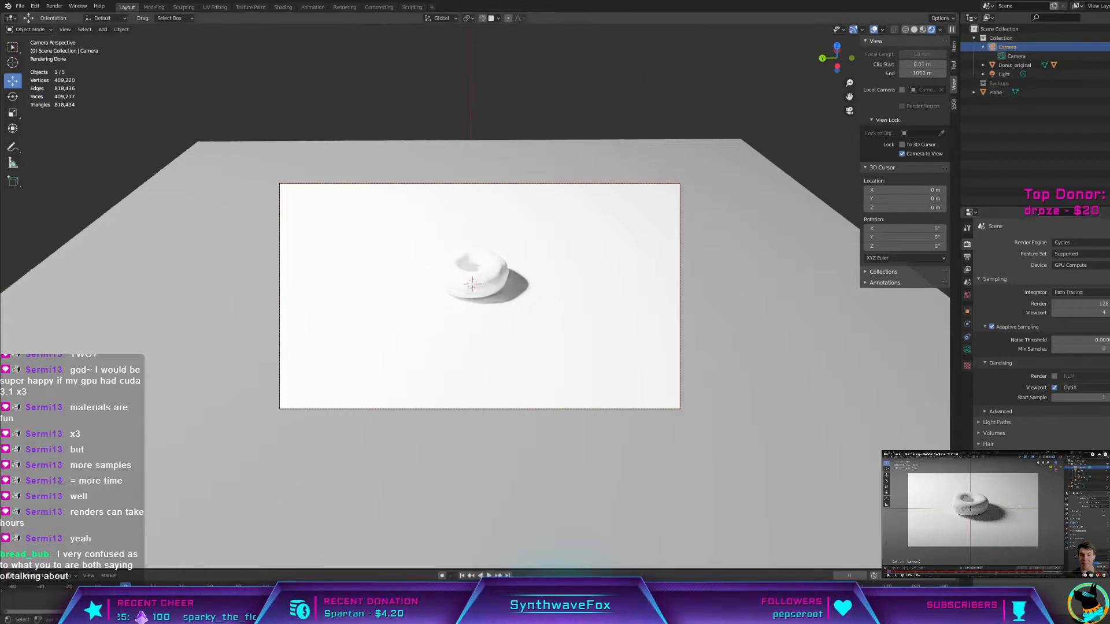
pyautogui.click(902, 153)
# Step: Align the camera to the current perspective view of the donut and check its placement around the ground plane
pyautogui.moveTo(686, 306); pyautogui.dragTo(676, 311, button='middle')
pyautogui.scroll(-2, 682, 312)
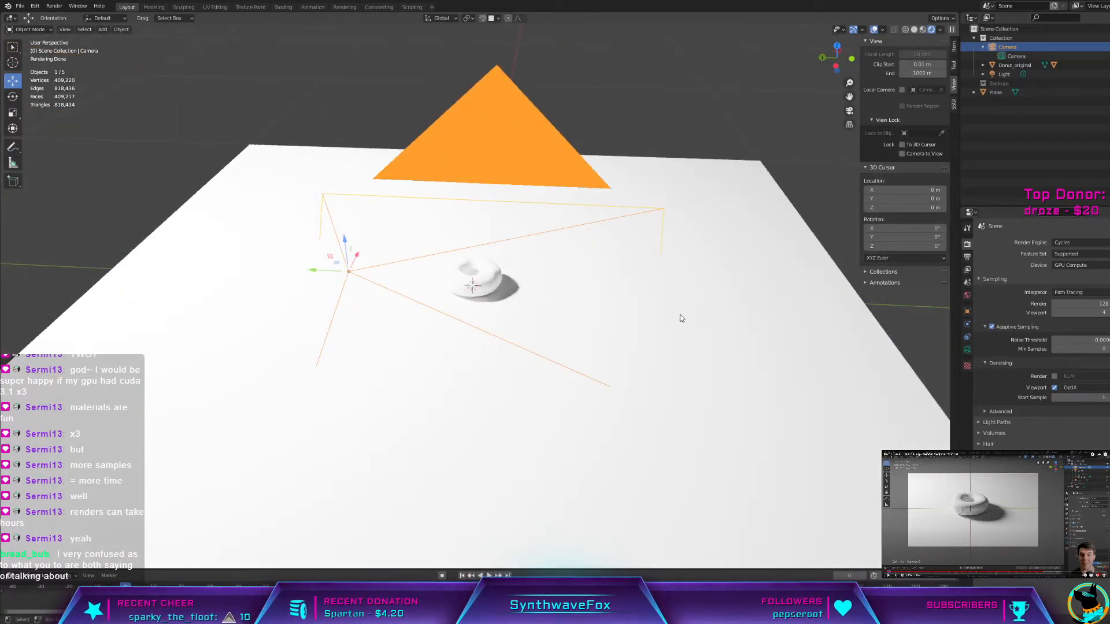
pyautogui.press('ctrl+alt+KP_0')
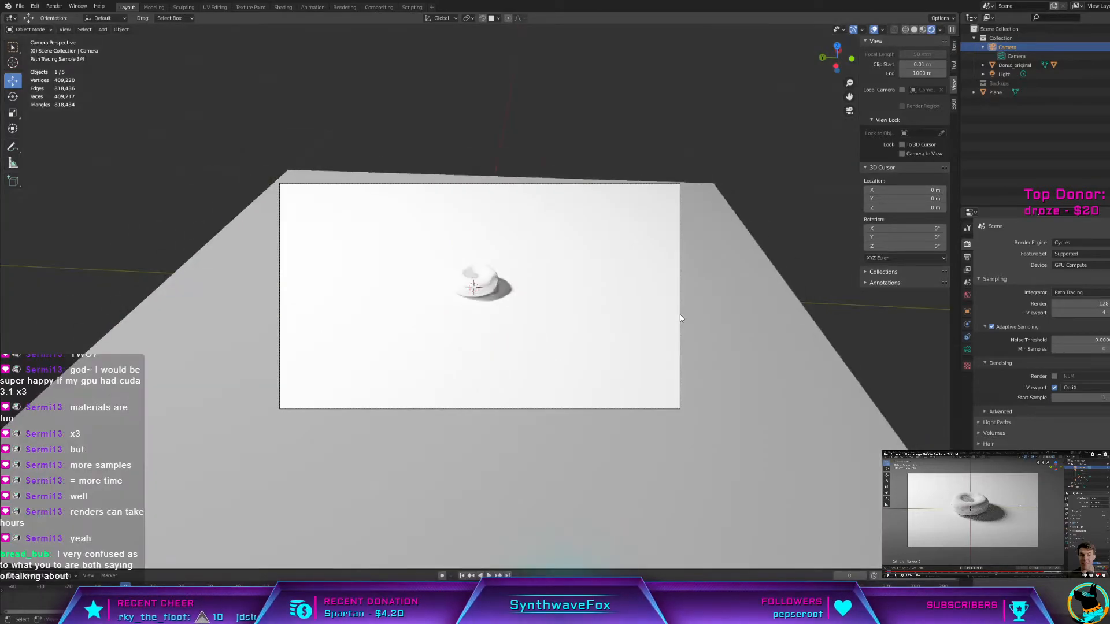
pyautogui.moveTo(721, 339); pyautogui.dragTo(718, 340, button='middle')
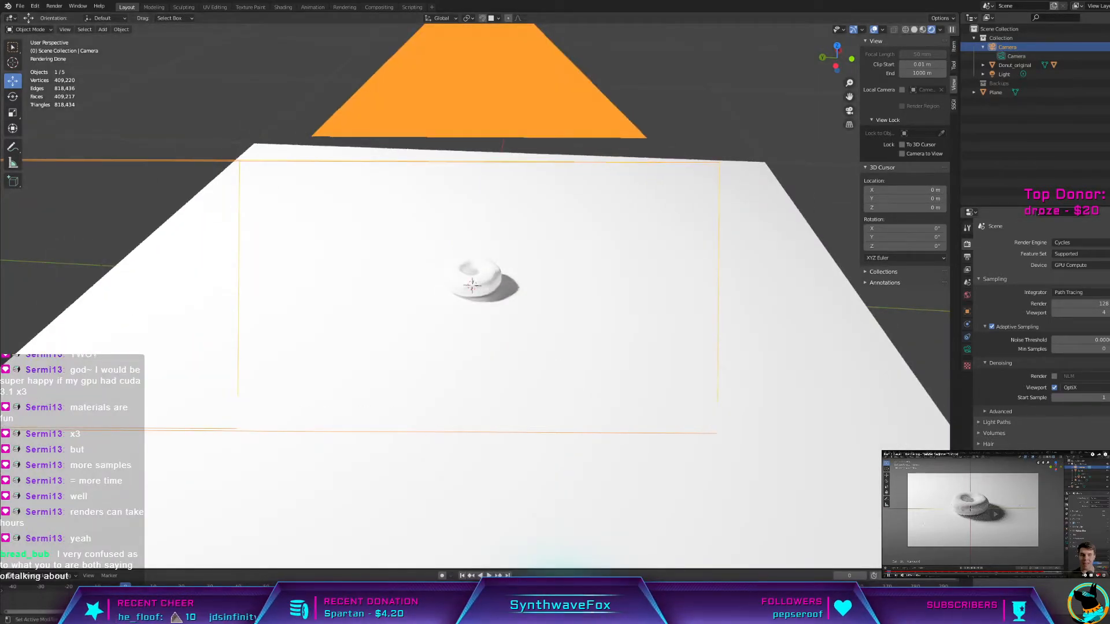
pyautogui.scroll(-6, 625, 354)
pyautogui.moveTo(625, 354)
pyautogui.mouseDown(button='middle')
pyautogui.moveTo(556, 359)
pyautogui.moveTo(568, 151)
pyautogui.moveTo(327, 279)
pyautogui.moveTo(322, 105)
pyautogui.mouseUp(button='middle')
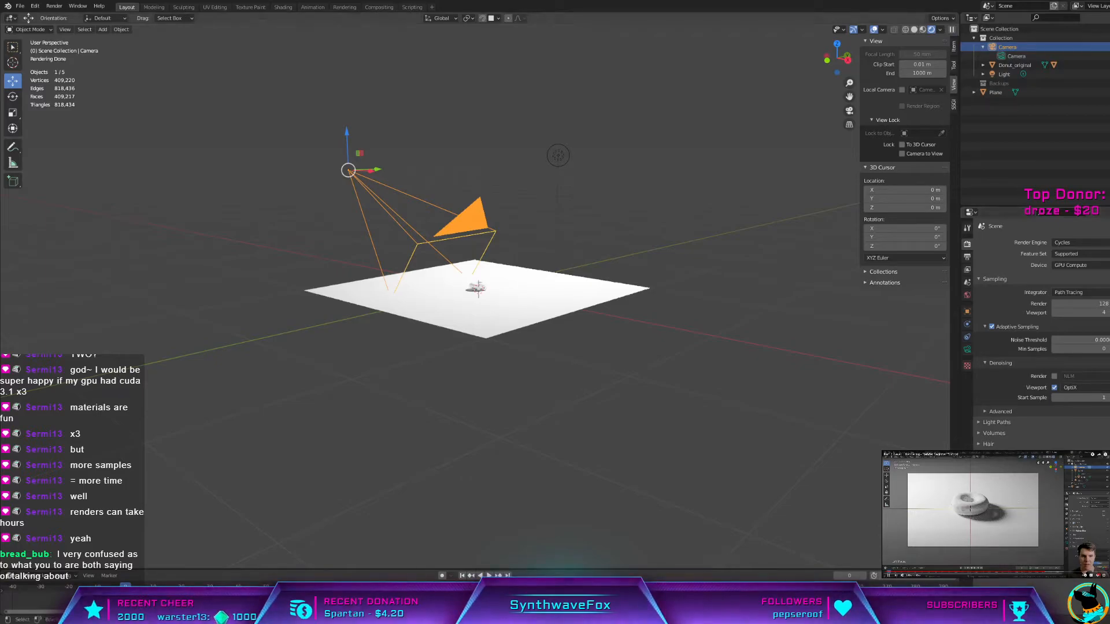
pyautogui.moveTo(787, 370); pyautogui.dragTo(754, 359, button='middle')
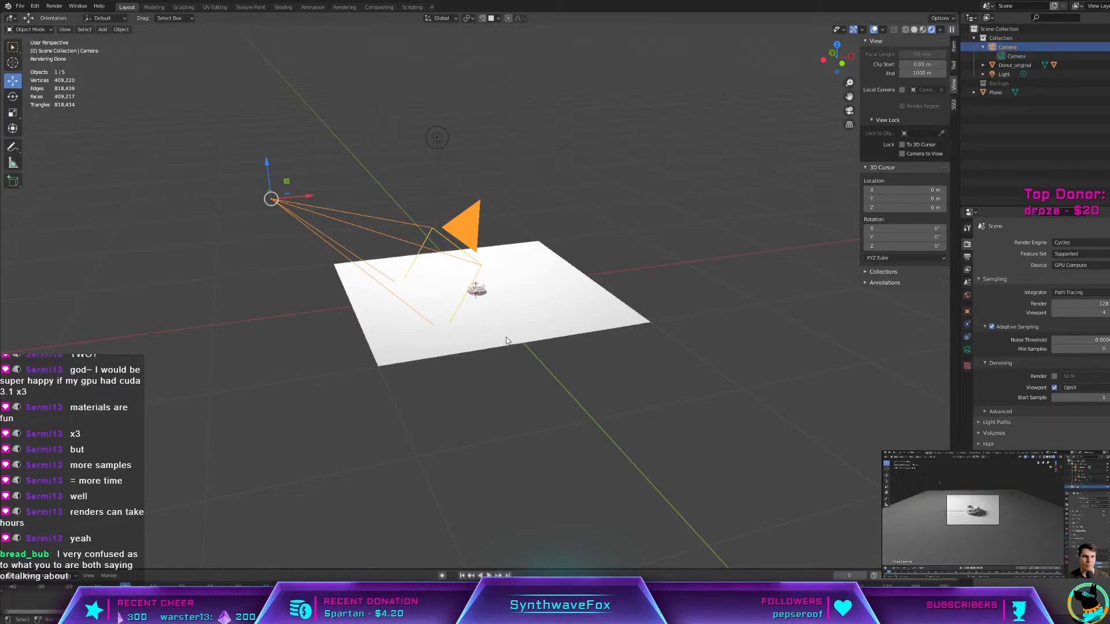
# Step: Realign the camera to a closer view of the donut and check the resulting framing
pyautogui.press('KP_0')
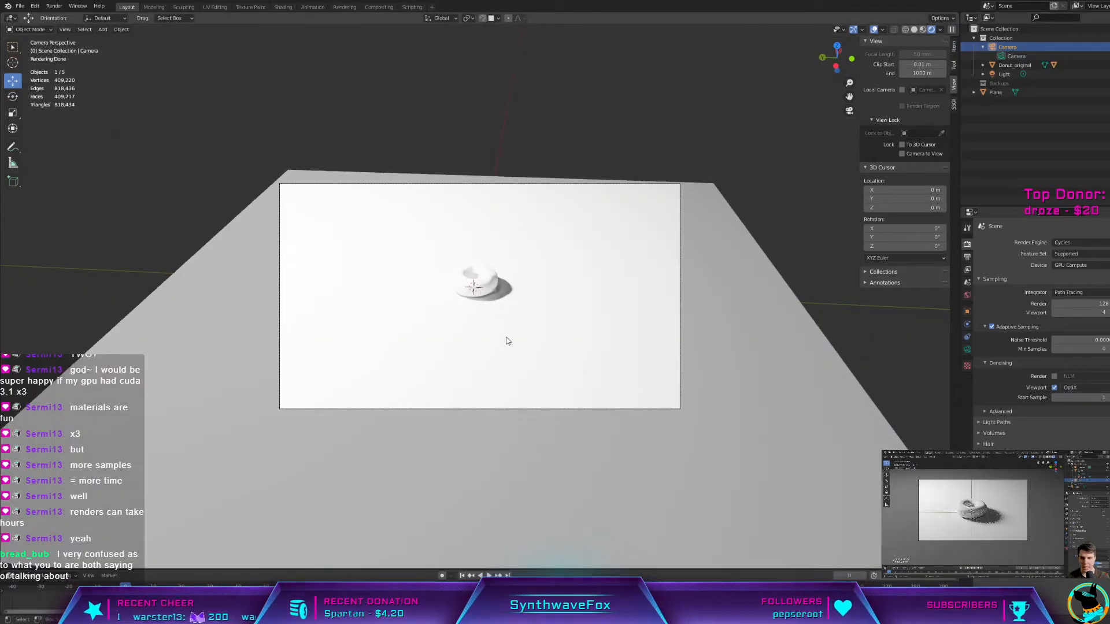
pyautogui.scroll(5, 507, 340)
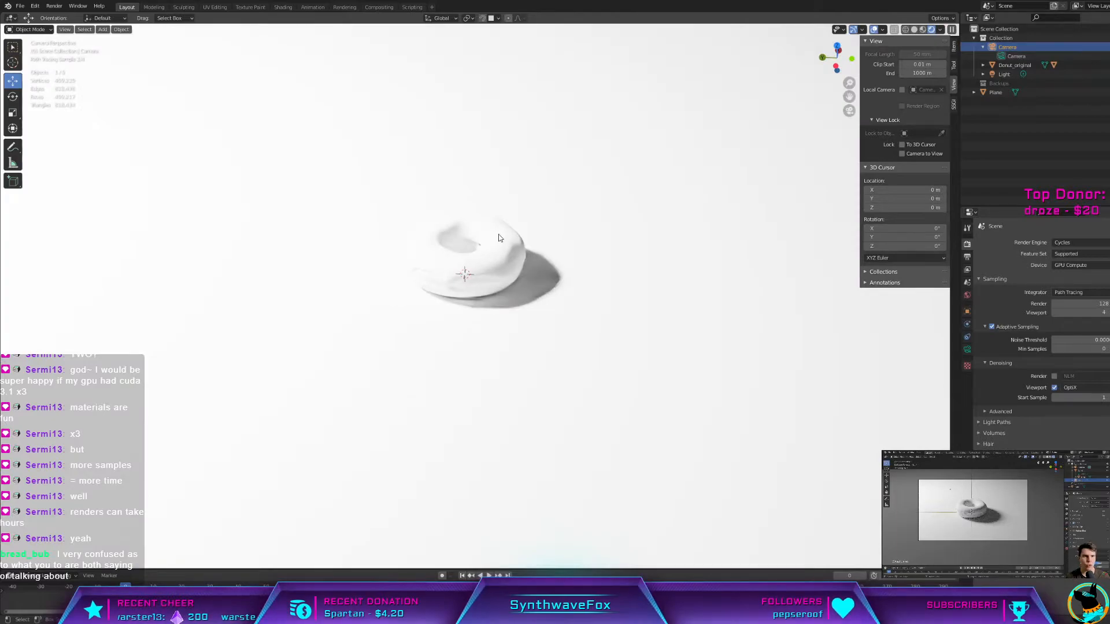
pyautogui.moveTo(501, 238); pyautogui.dragTo(543, 245, button='middle')
pyautogui.scroll(3, 524, 244)
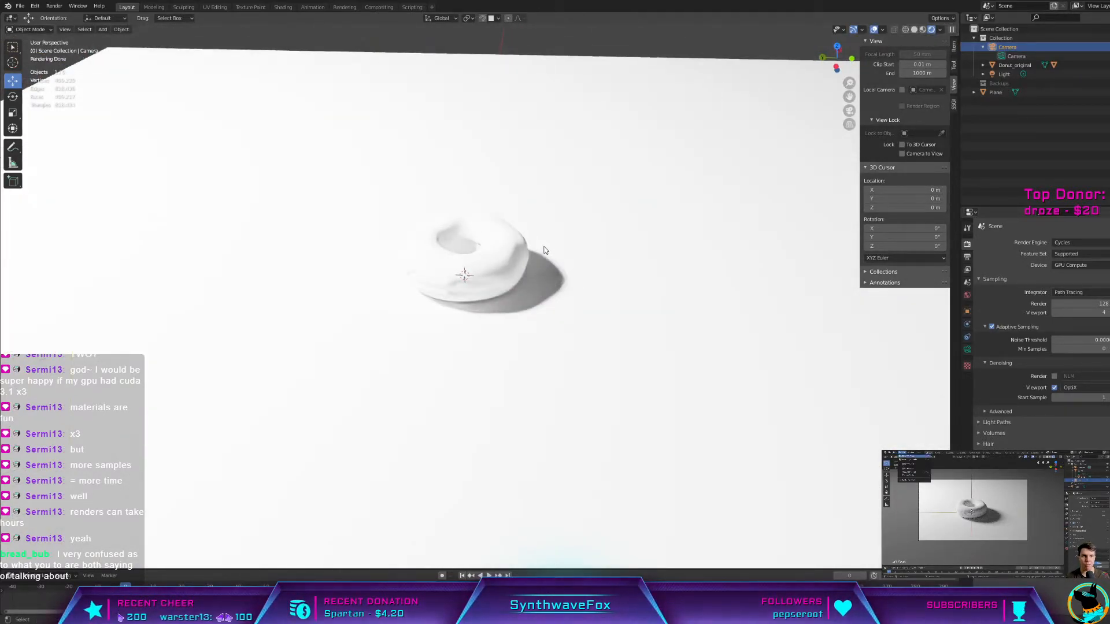
pyautogui.scroll(4, 545, 251)
pyautogui.press('ctrl+alt+KP_0')
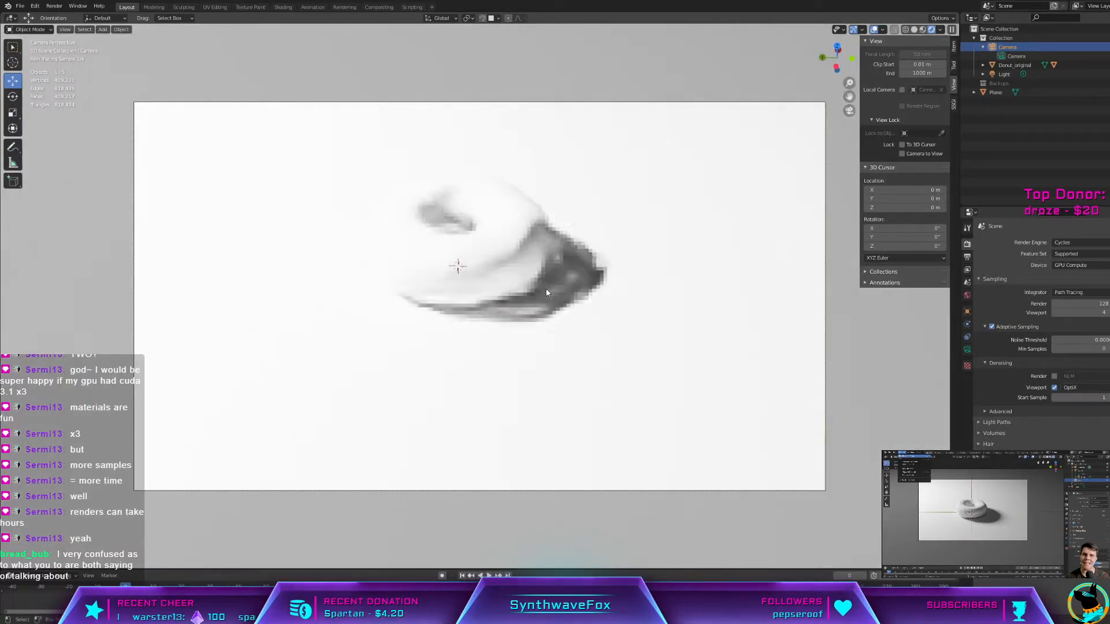
pyautogui.scroll(3, 549, 289)
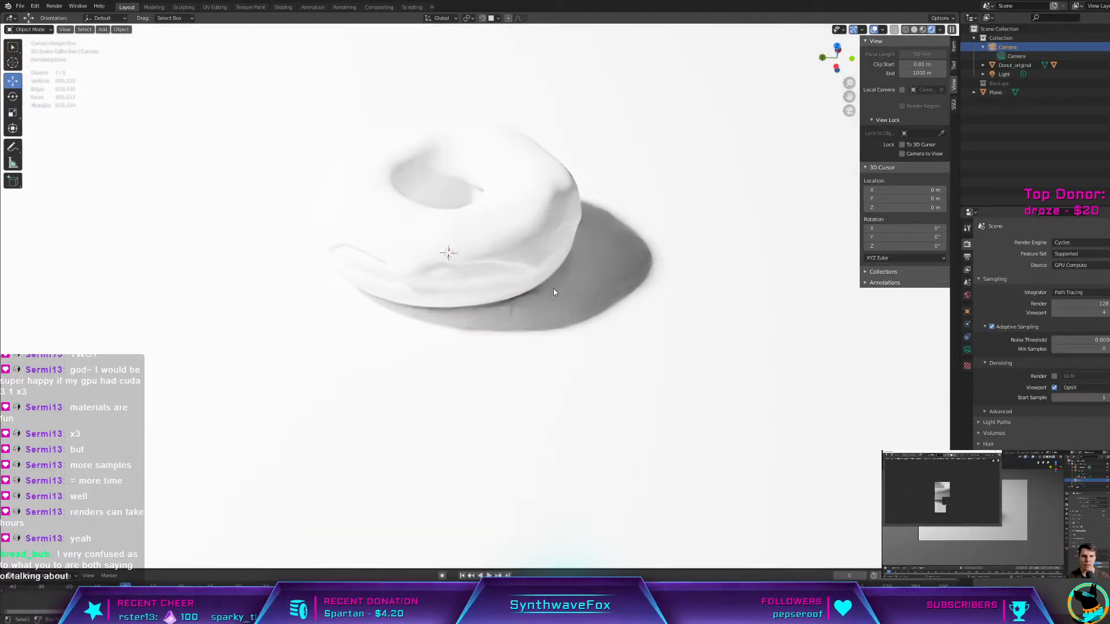
pyautogui.scroll(-6, 553, 301)
pyautogui.moveTo(554, 311); pyautogui.dragTo(614, 267, button='middle')
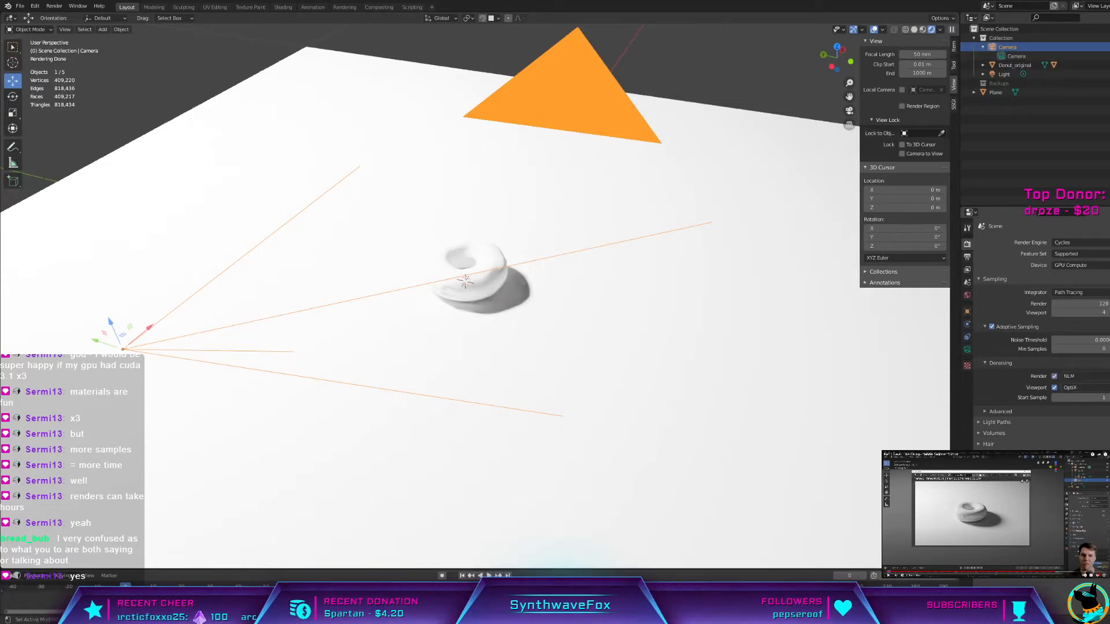
# Step: Enable denoising for the final render and choose OptiX as its denoiser
pyautogui.click(1055, 376)
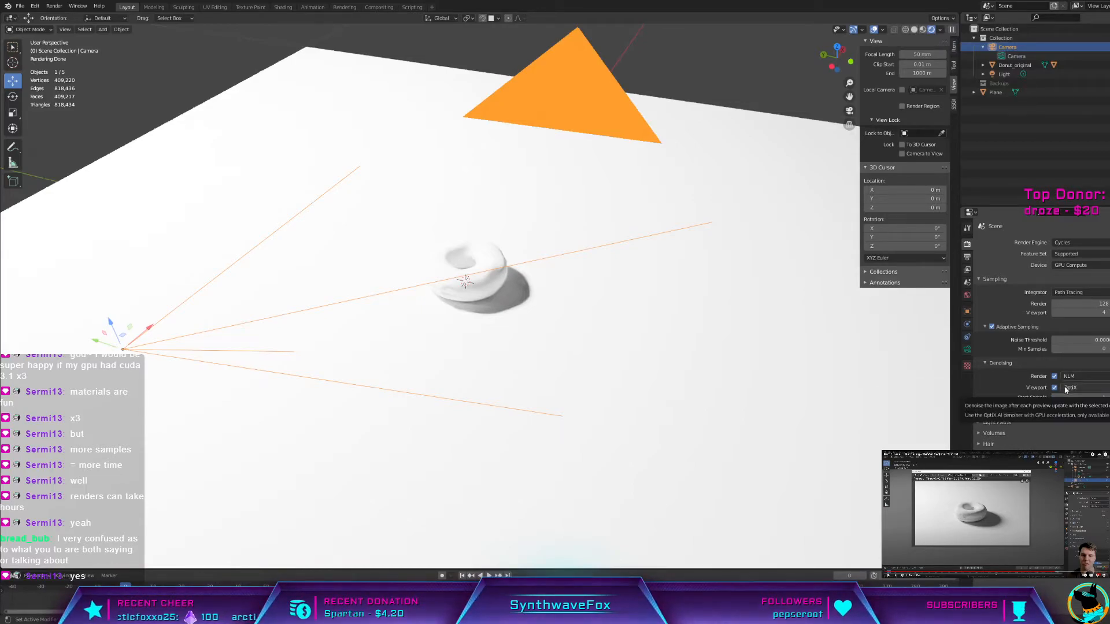
pyautogui.click(1073, 375)
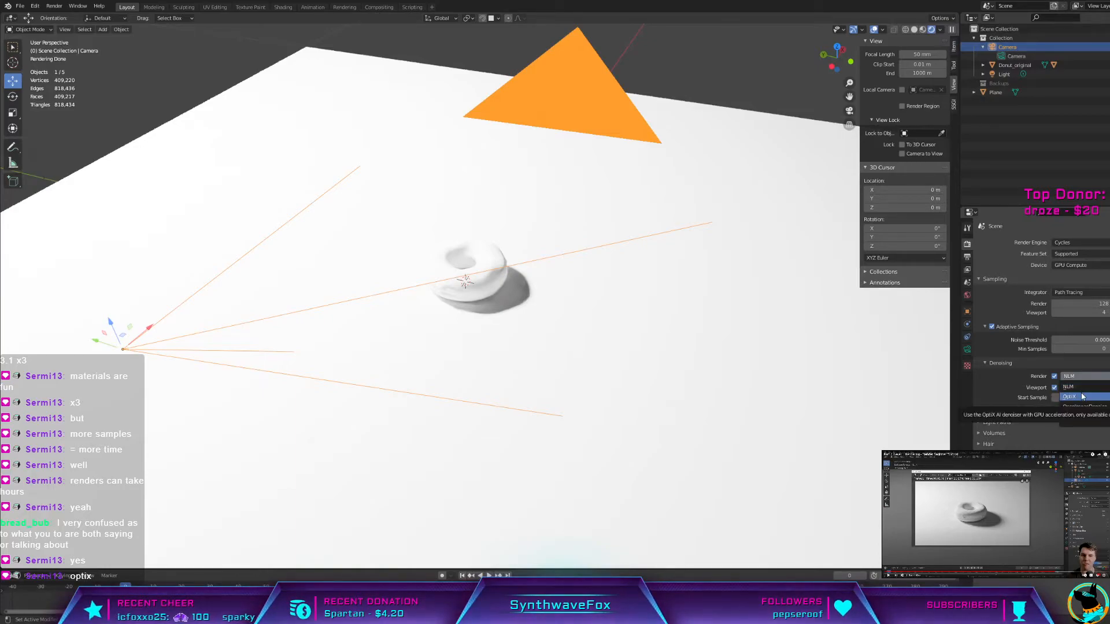
pyautogui.click(1081, 398)
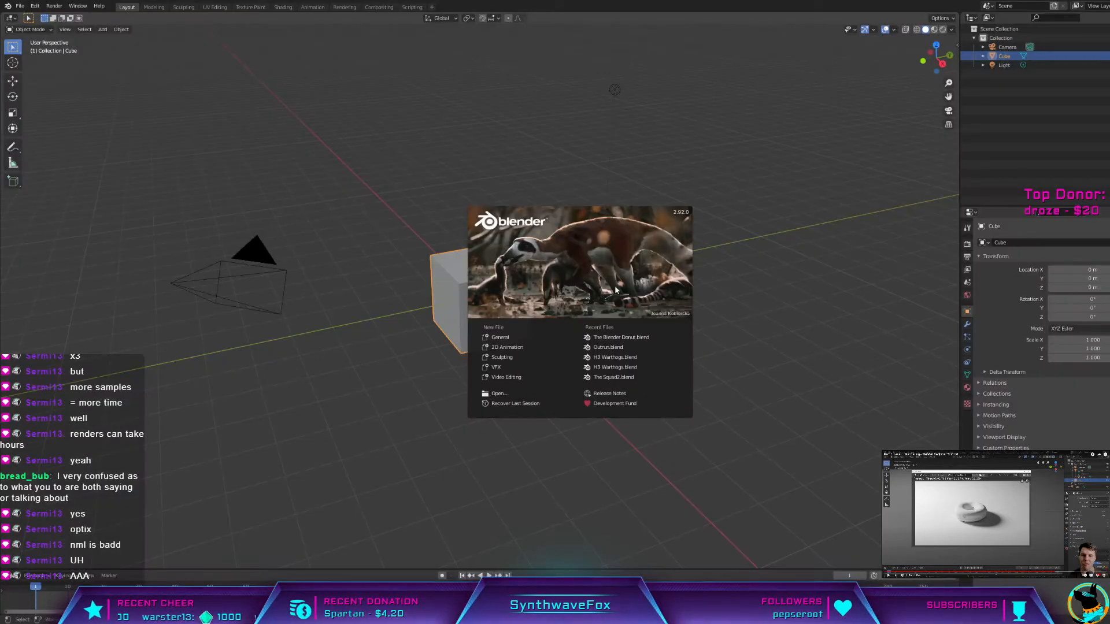
# Step: Reopen The Blender Donut.blend, look over the iced donut and show the scene's render settings
pyautogui.click(627, 336)
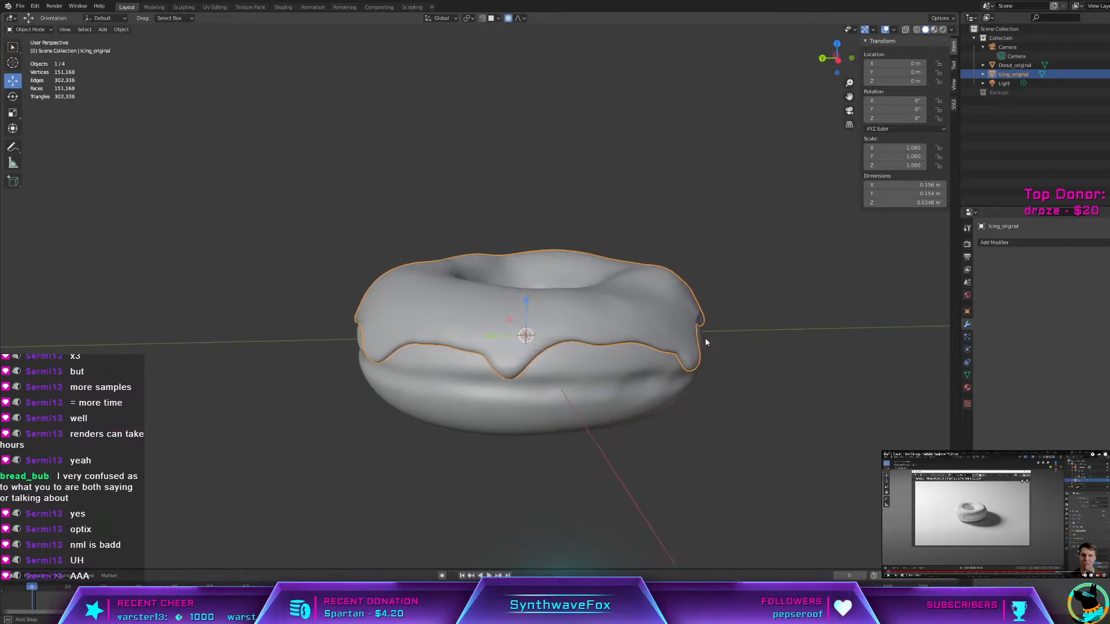
pyautogui.scroll(-5, 706, 342)
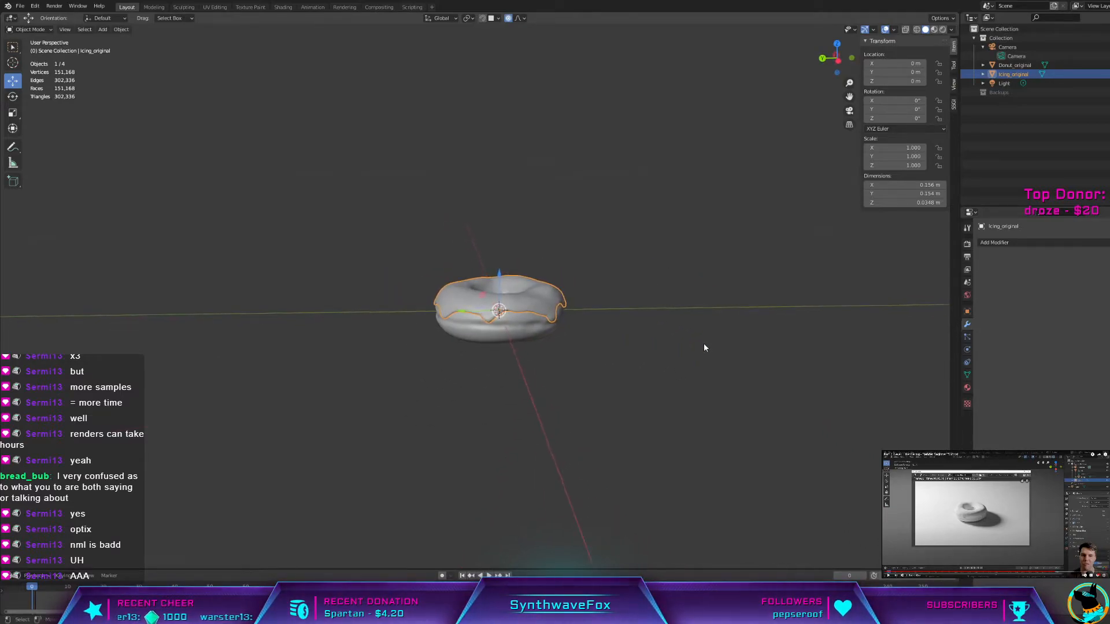
pyautogui.scroll(5, 704, 278)
pyautogui.moveTo(703, 278); pyautogui.dragTo(707, 333, button='middle')
pyautogui.moveTo(748, 370); pyautogui.dragTo(762, 423, button='middle')
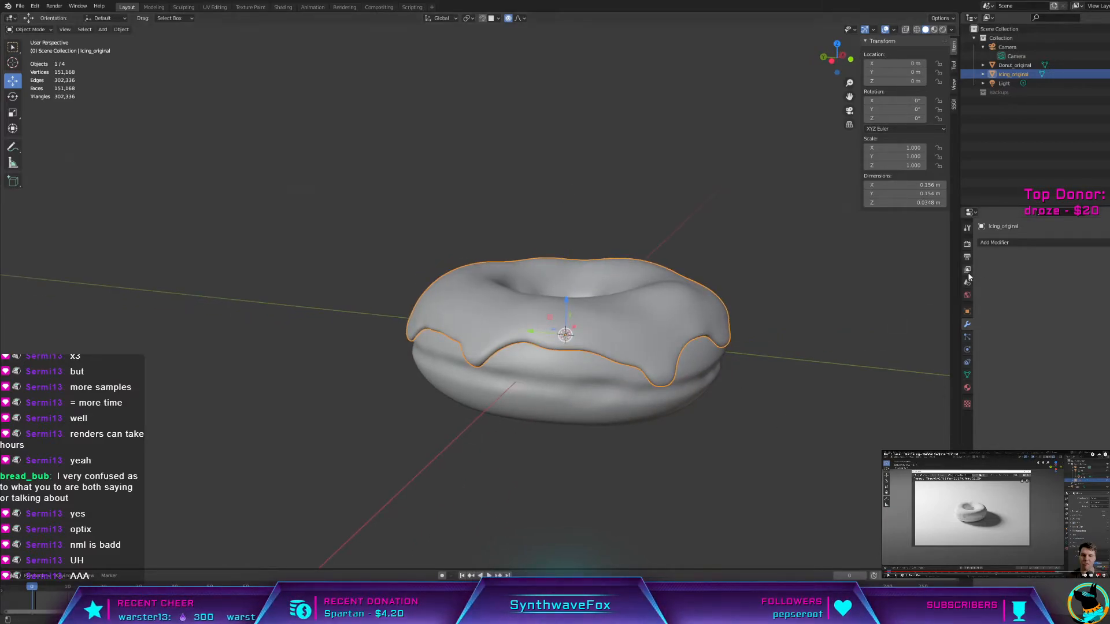
pyautogui.click(967, 245)
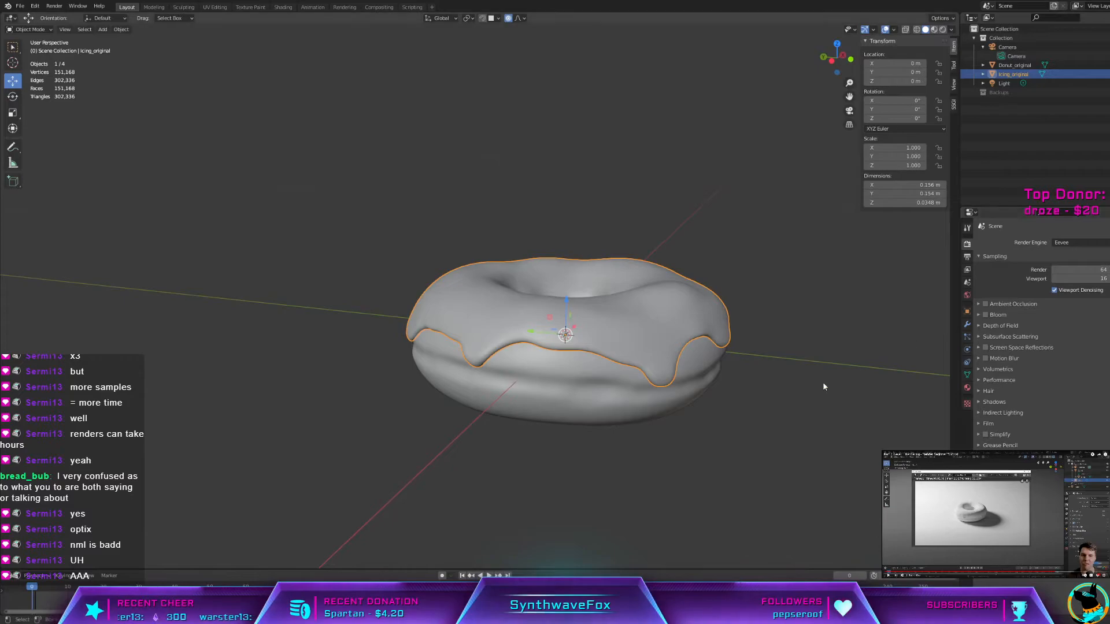
pyautogui.scroll(-4, 765, 411)
pyautogui.moveTo(766, 410); pyautogui.dragTo(488, 337, button='middle')
pyautogui.scroll(5, 584, 368)
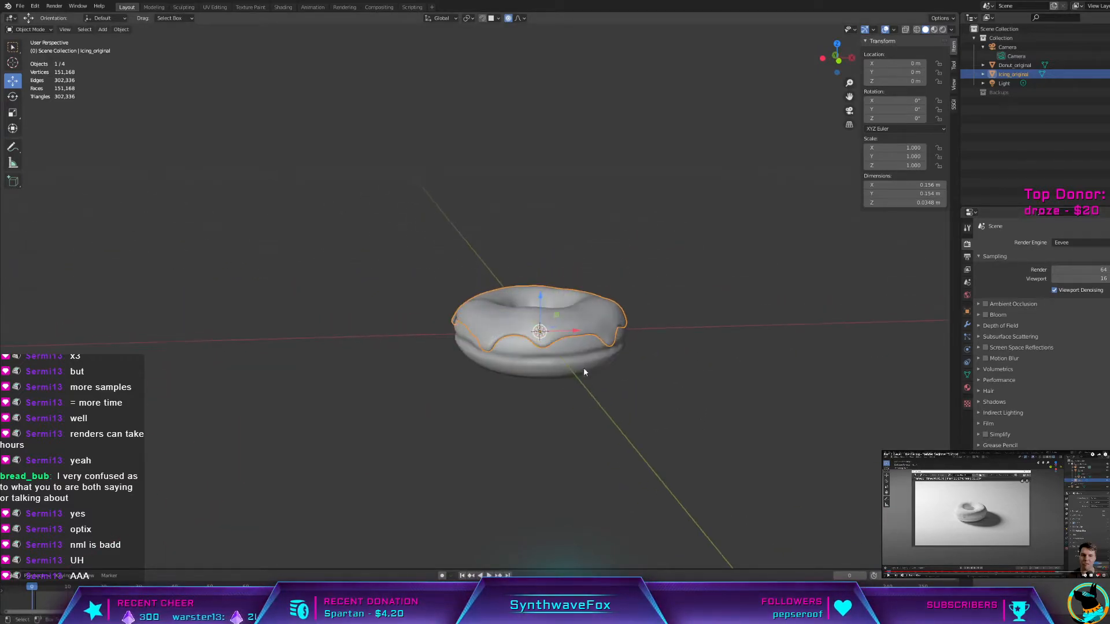
pyautogui.click(588, 420)
pyautogui.click(594, 376)
pyautogui.click(601, 413)
pyautogui.click(602, 384)
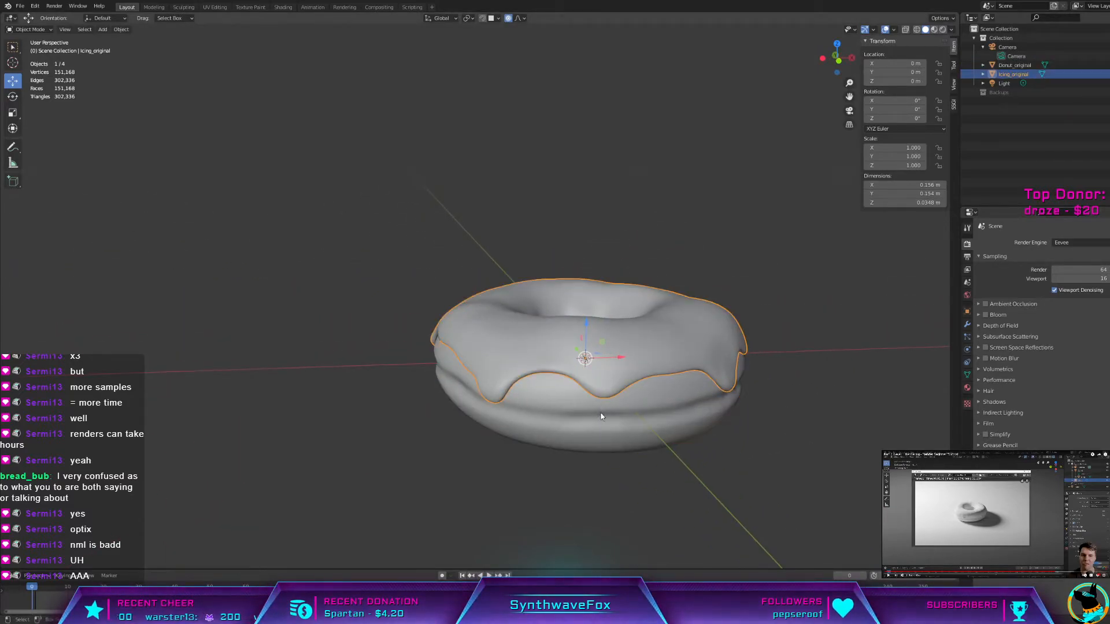
pyautogui.click(599, 424)
pyautogui.click(613, 383)
pyautogui.click(627, 410)
pyautogui.click(646, 364)
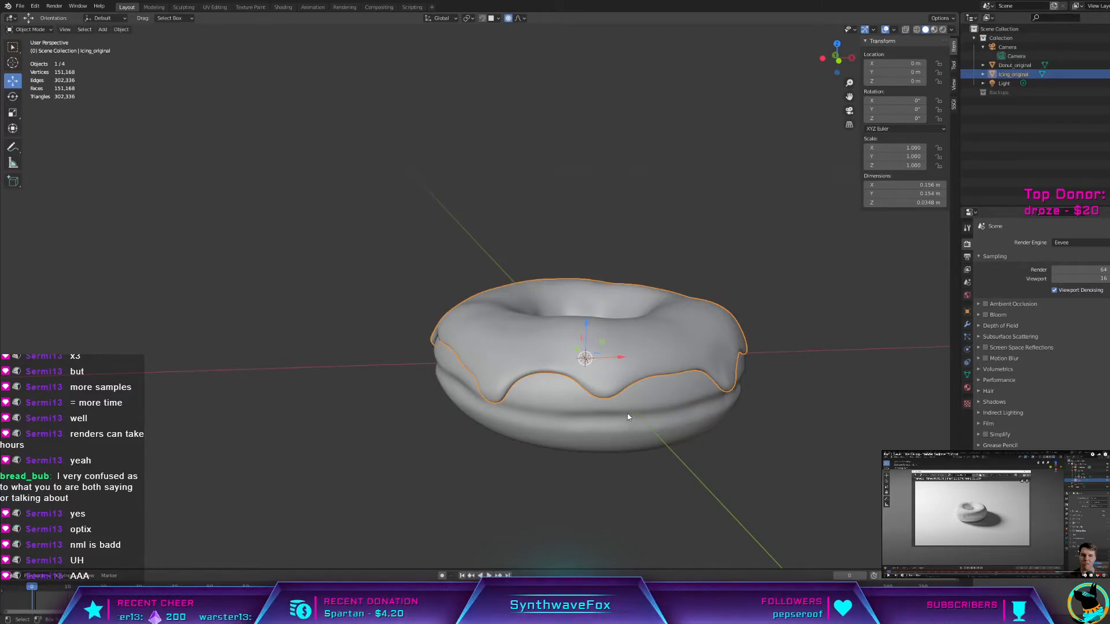
pyautogui.moveTo(653, 402); pyautogui.dragTo(664, 396, button='middle')
pyautogui.click(662, 394)
pyautogui.click(657, 366)
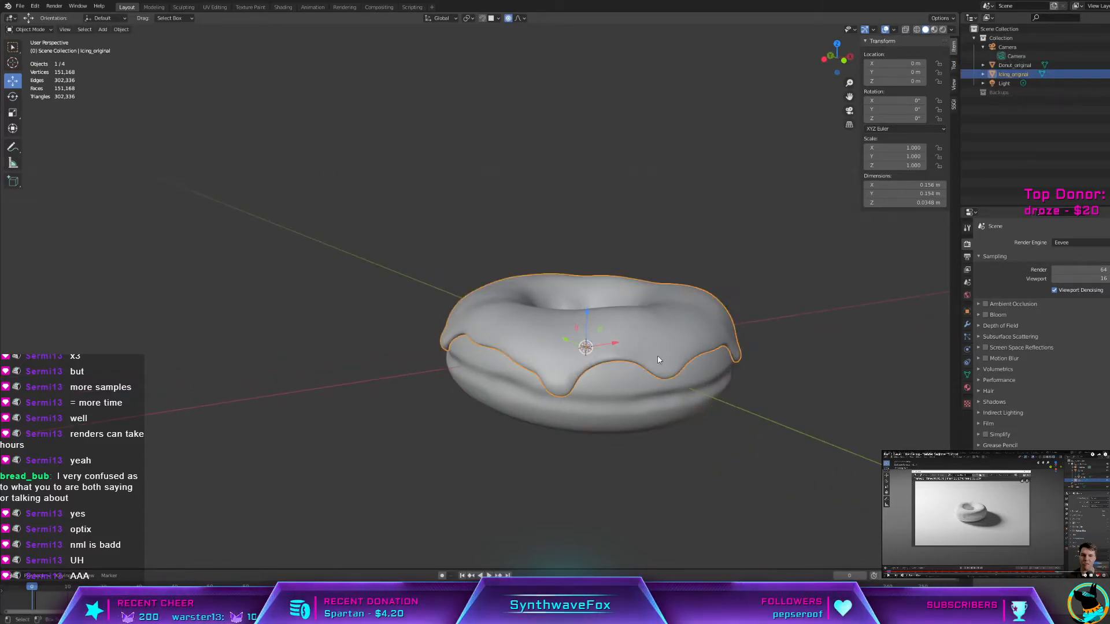
# Step: Parent the icing to the donut with Keep Transform
pyautogui.click(534, 398)
pyautogui.click(511, 352)
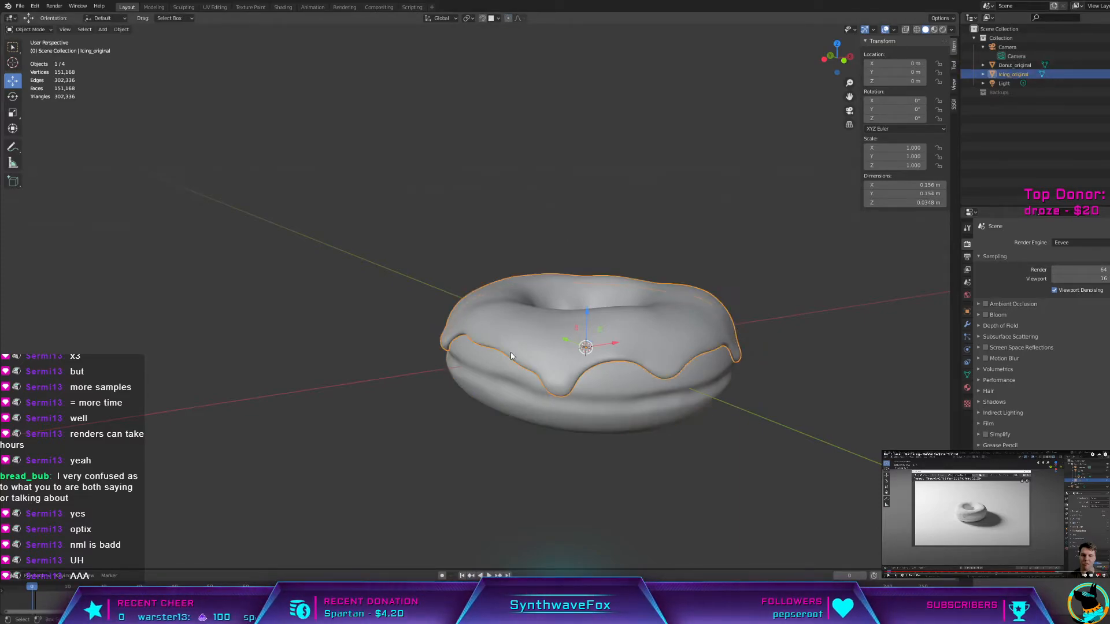
pyautogui.keyDown('shift'); pyautogui.click(511, 383); pyautogui.keyUp('shift')
pyautogui.rightClick(511, 383)
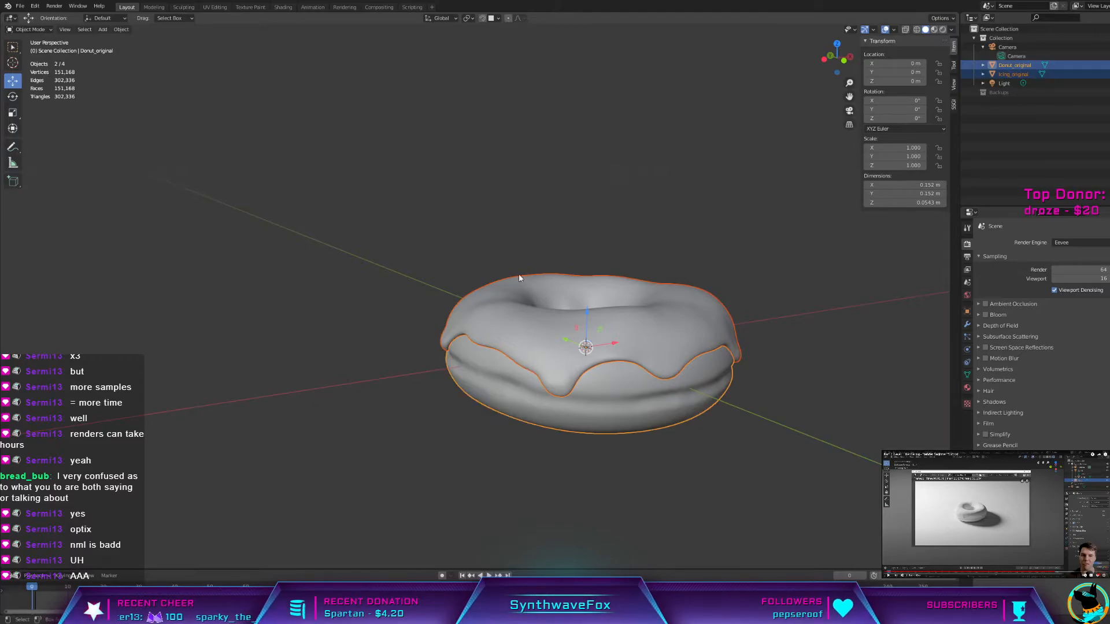
pyautogui.hotkey('ctrl', 'p')
pyautogui.click(534, 233)
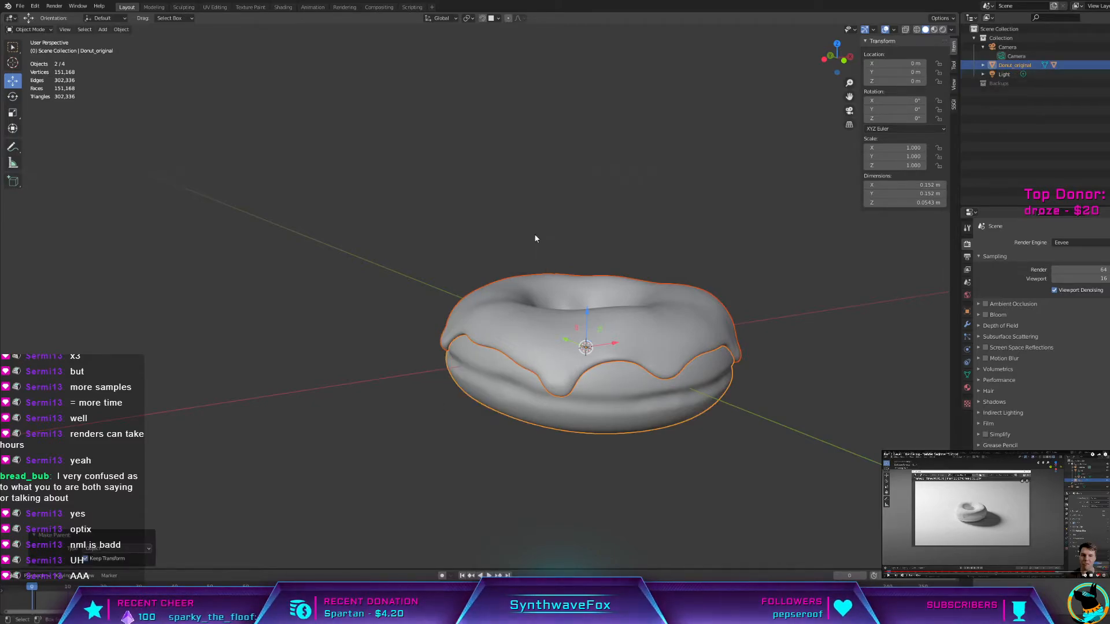
# Step: Deselect everything and add a plane mesh at the origin as the donut's ground
pyautogui.click(694, 269)
pyautogui.hotkey('shift', 'a')
pyautogui.moveTo(749, 293)
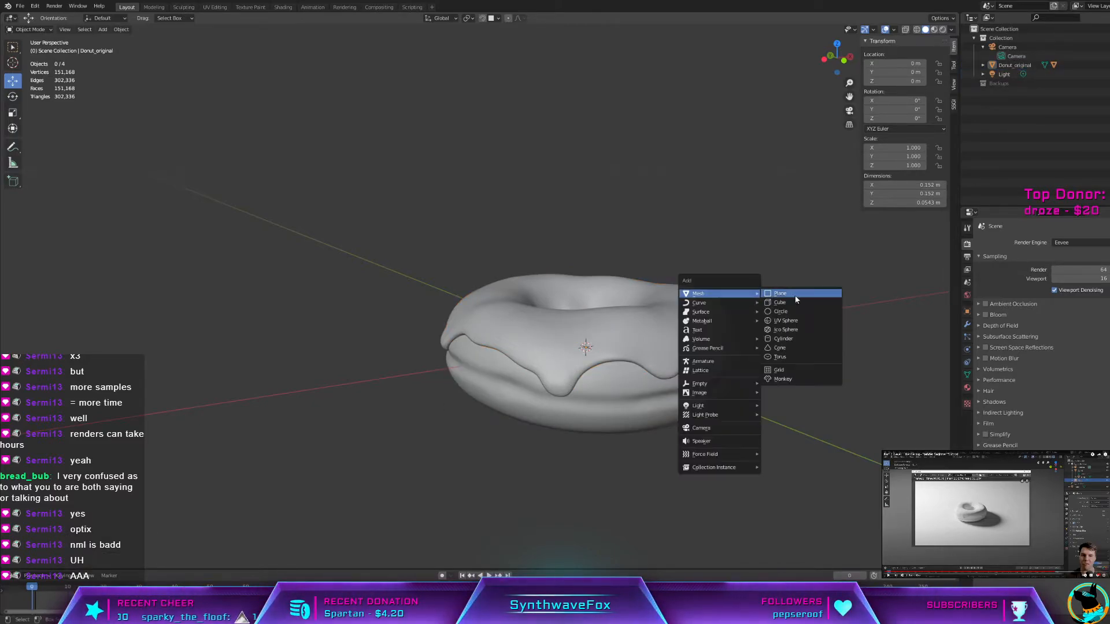
pyautogui.click(801, 294)
# Step: Raise the donut with its icing along Z by about 0.023 m so that it rests on the plane
pyautogui.click(671, 320)
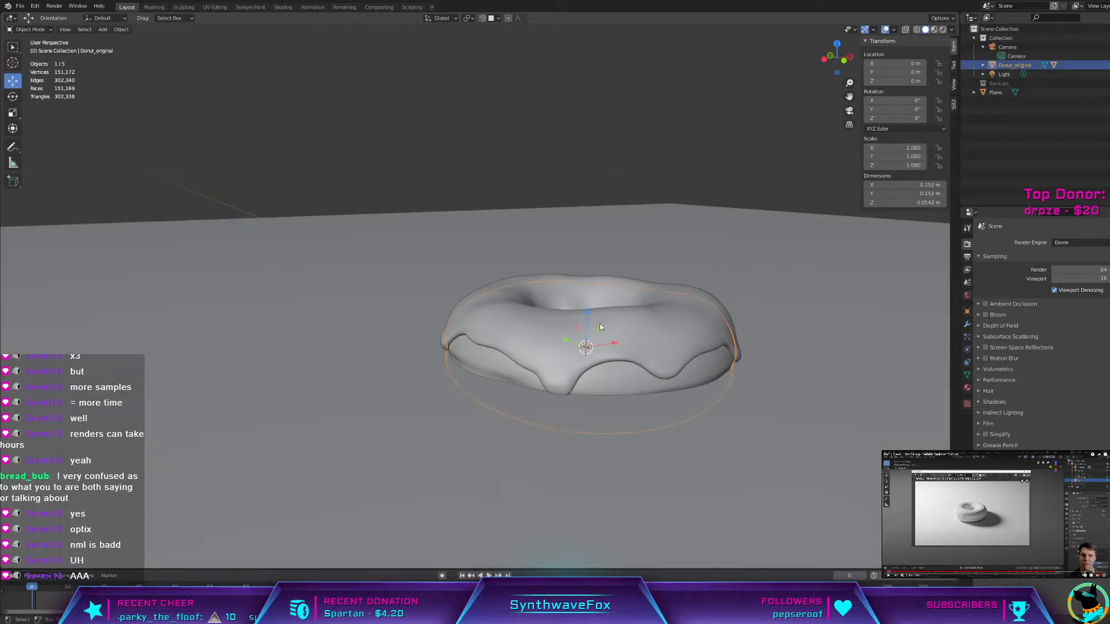
pyautogui.moveTo(586, 312); pyautogui.dragTo(600, 263)
pyautogui.scroll(-3, 617, 281)
# Step: Set the render engine to Cycles and enable the GPU in the preferences for GPU Compute rendering
pyautogui.click(1063, 242)
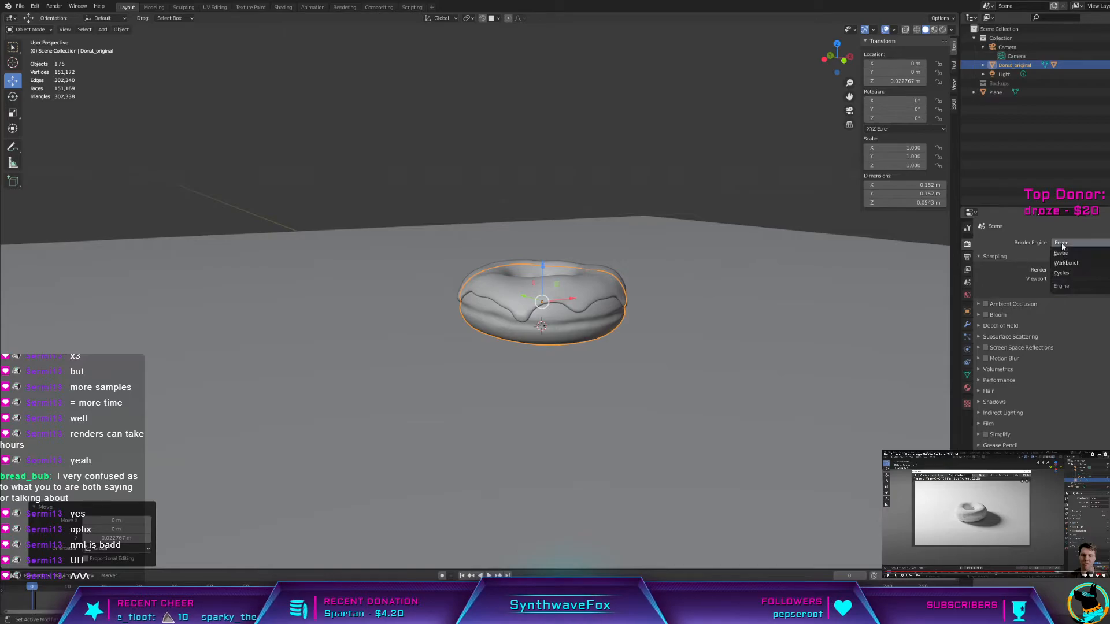
pyautogui.click(1064, 274)
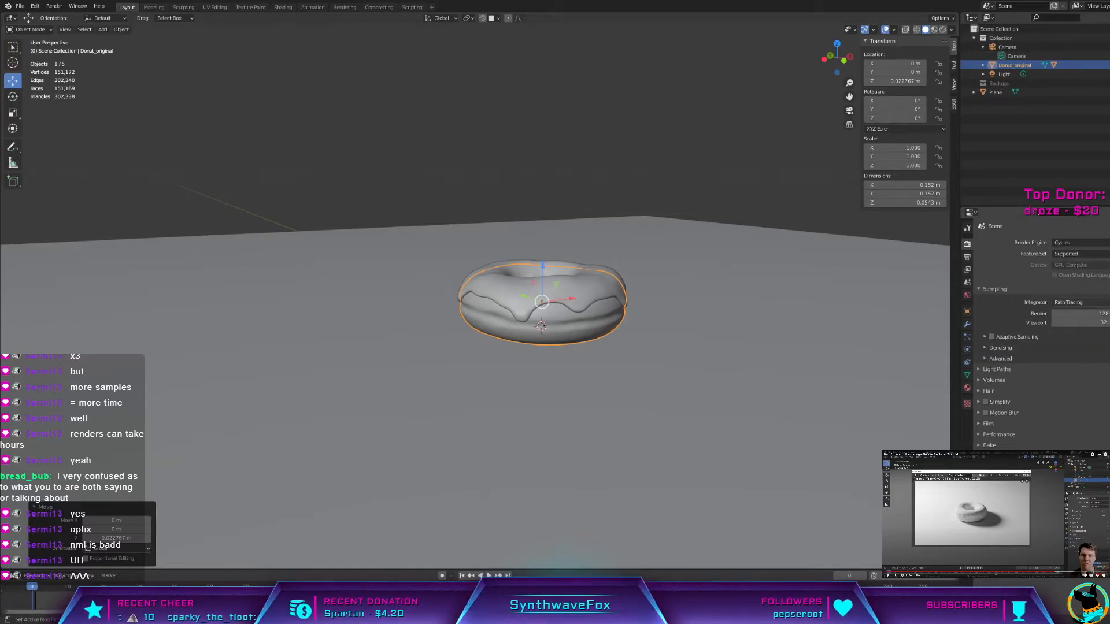
pyautogui.click(35, 6)
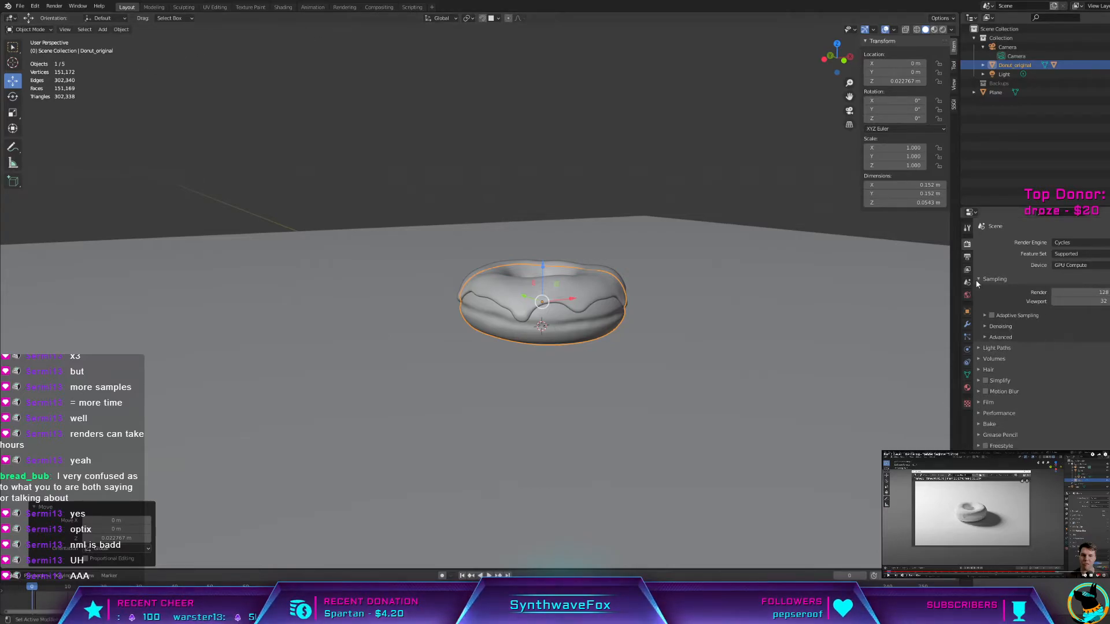
# Step: Enable denoising for both final render and viewport, choosing OptiX as the denoiser for each
pyautogui.click(988, 327)
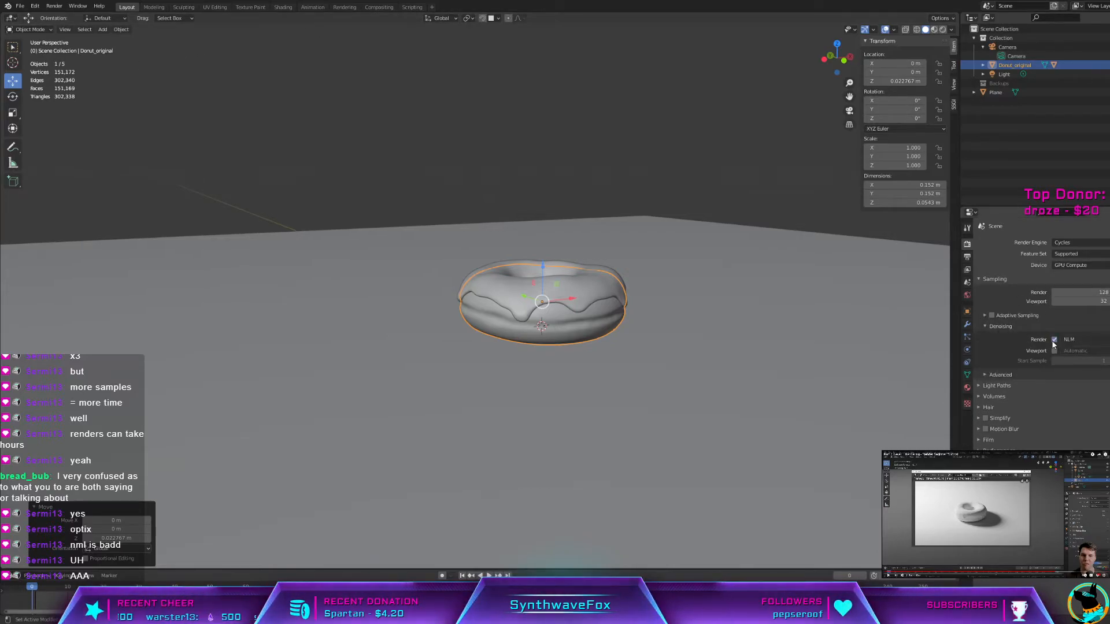
pyautogui.click(1072, 340)
pyautogui.click(1072, 362)
pyautogui.click(1055, 351)
pyautogui.click(1075, 352)
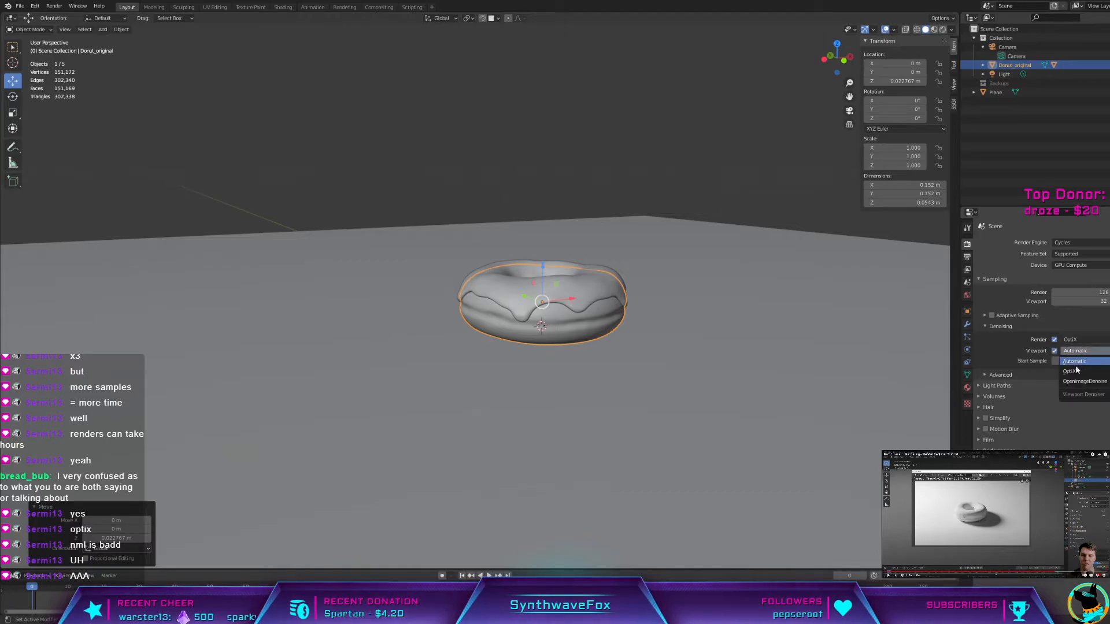
pyautogui.click(1076, 371)
# Step: Enable Adaptive Sampling for Cycles and expand the Advanced sampling settings
pyautogui.click(986, 375)
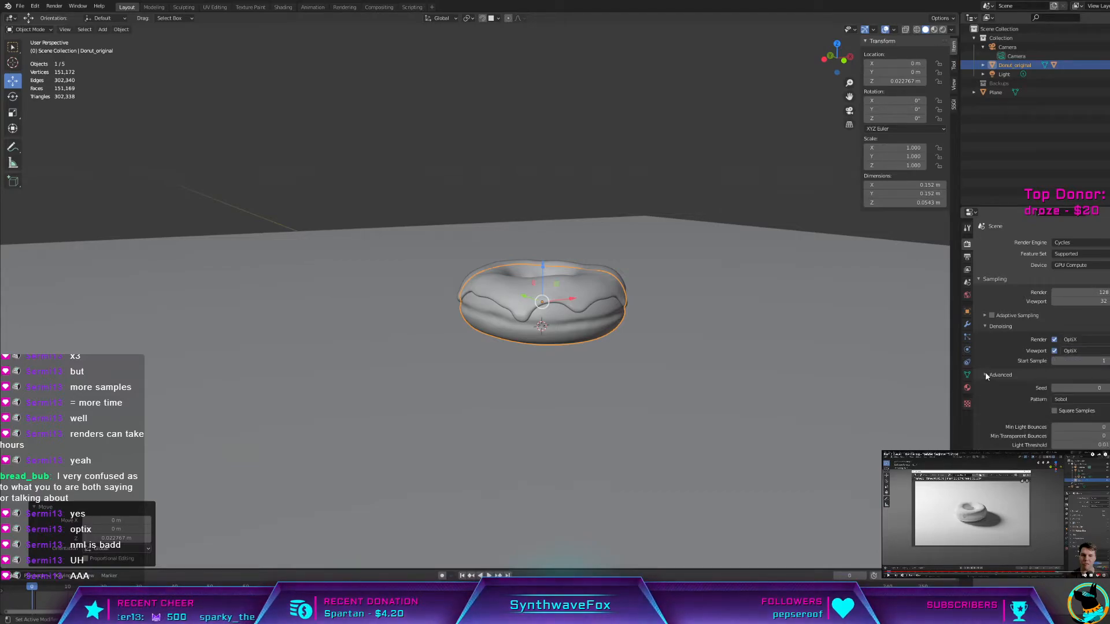
pyautogui.click(991, 315)
pyautogui.click(986, 315)
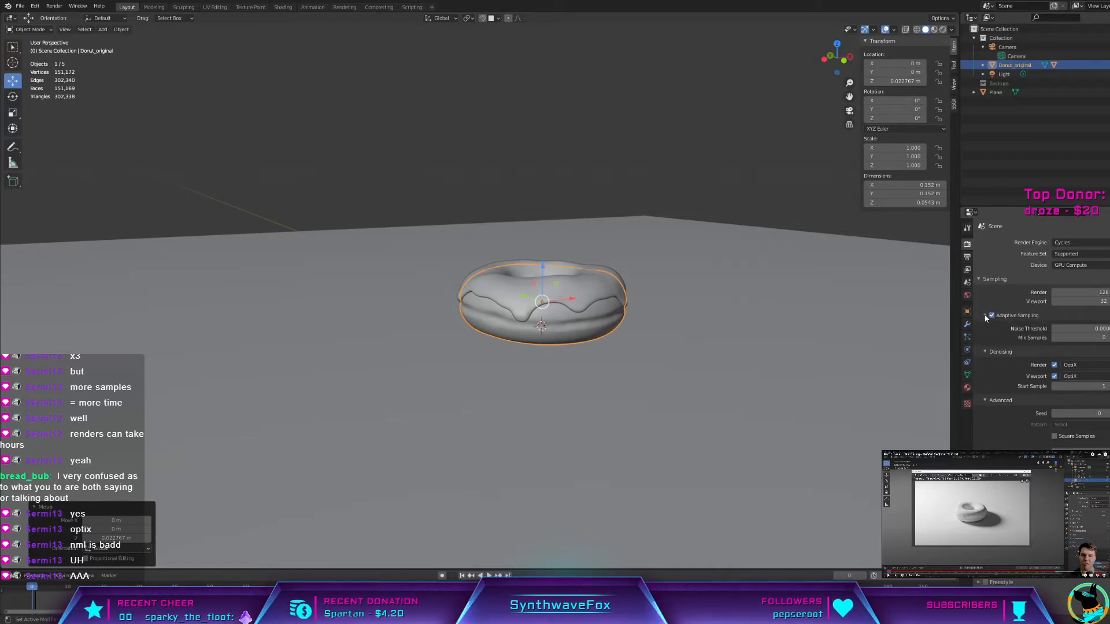
pyautogui.click(985, 317)
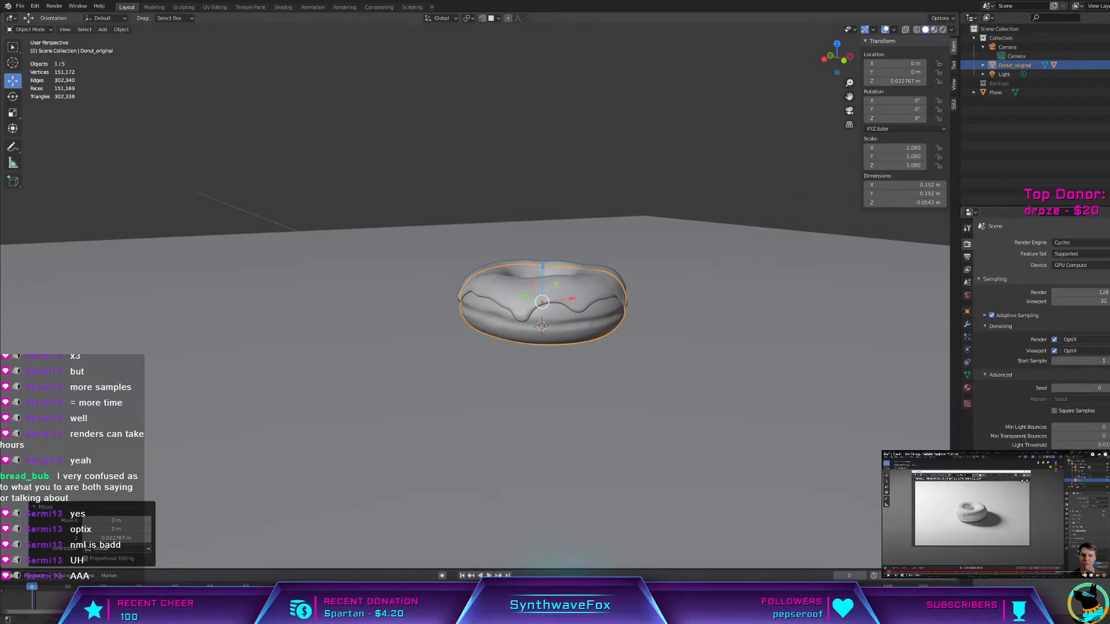
# Step: Switch the viewport to rendered shading and inspect the donut on its plane from several angles, including the camera view
pyautogui.click(943, 30)
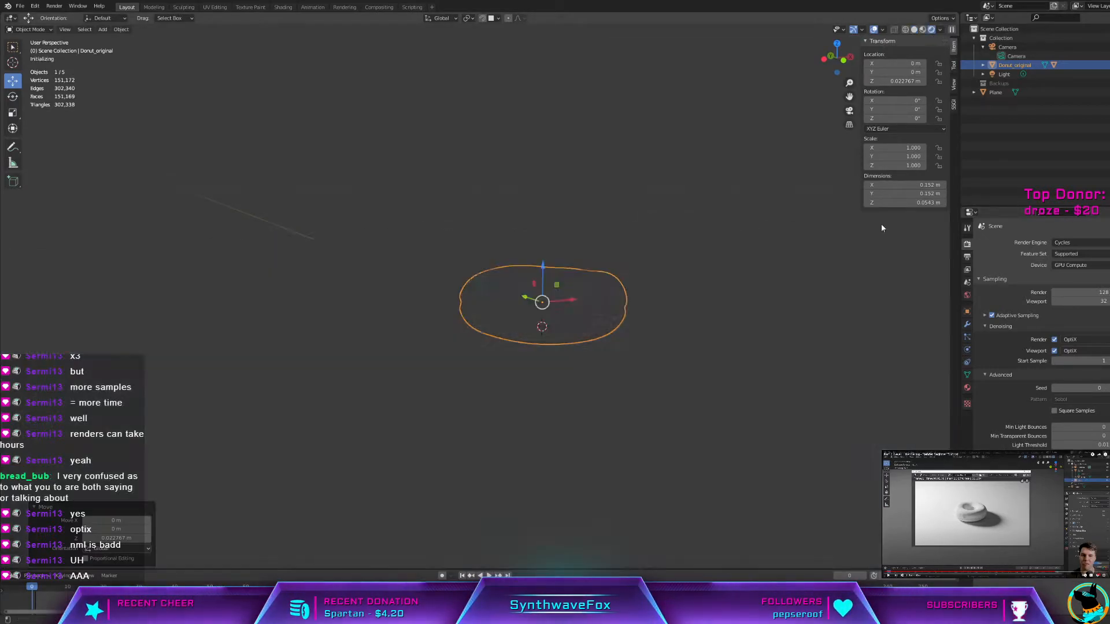
pyautogui.scroll(-2, 711, 330)
pyautogui.moveTo(688, 318); pyautogui.dragTo(589, 362, button='middle')
pyautogui.scroll(-2, 625, 317)
pyautogui.scroll(5, 635, 310)
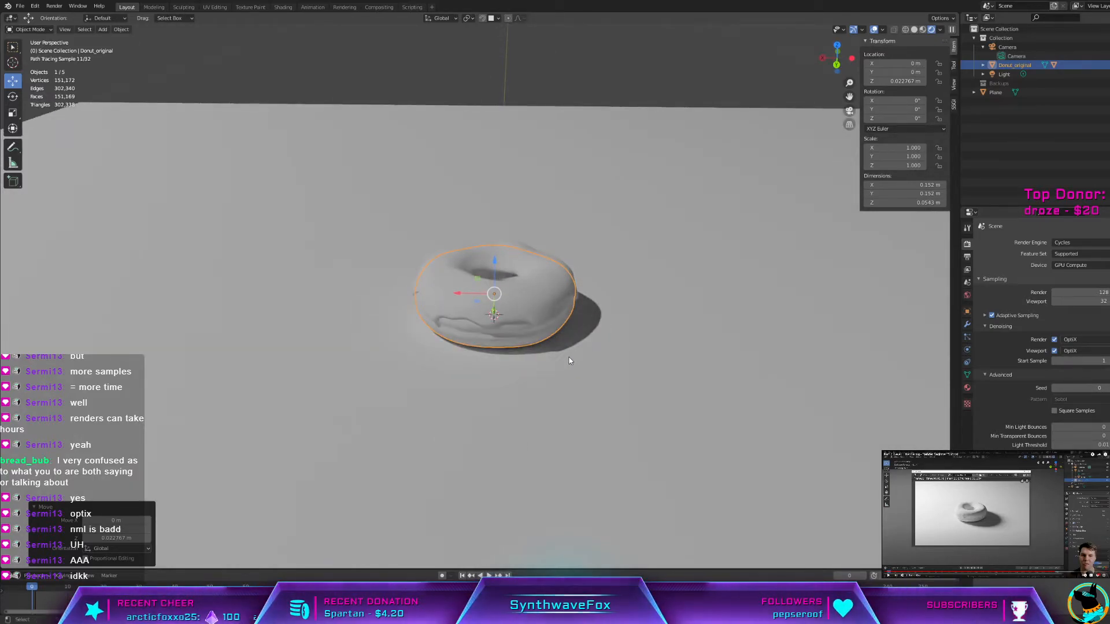
pyautogui.press('KP_0')
pyautogui.moveTo(625, 362); pyautogui.dragTo(598, 346, button='middle')
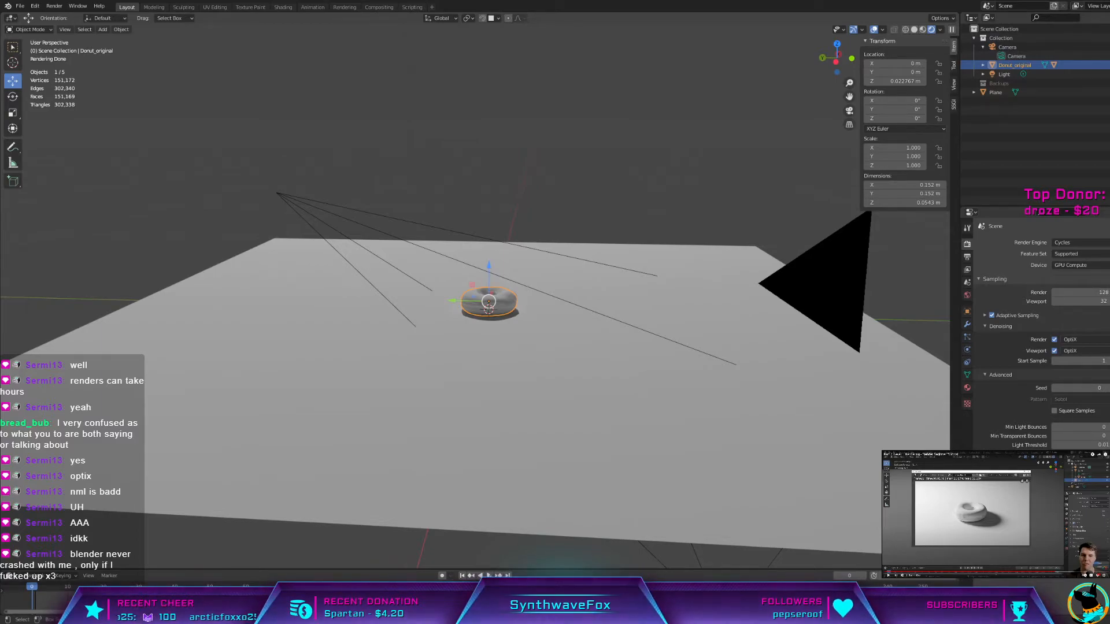
# Step: Advance the timeline to frame 10 and render the donut image from the camera
pyautogui.click(488, 576)
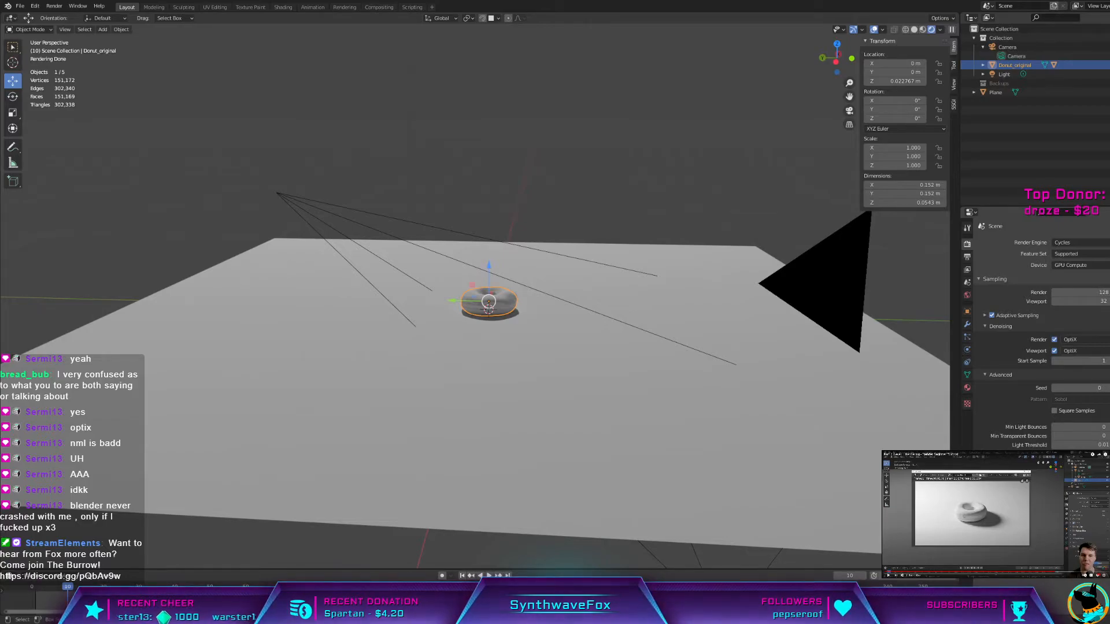
pyautogui.press('F11')
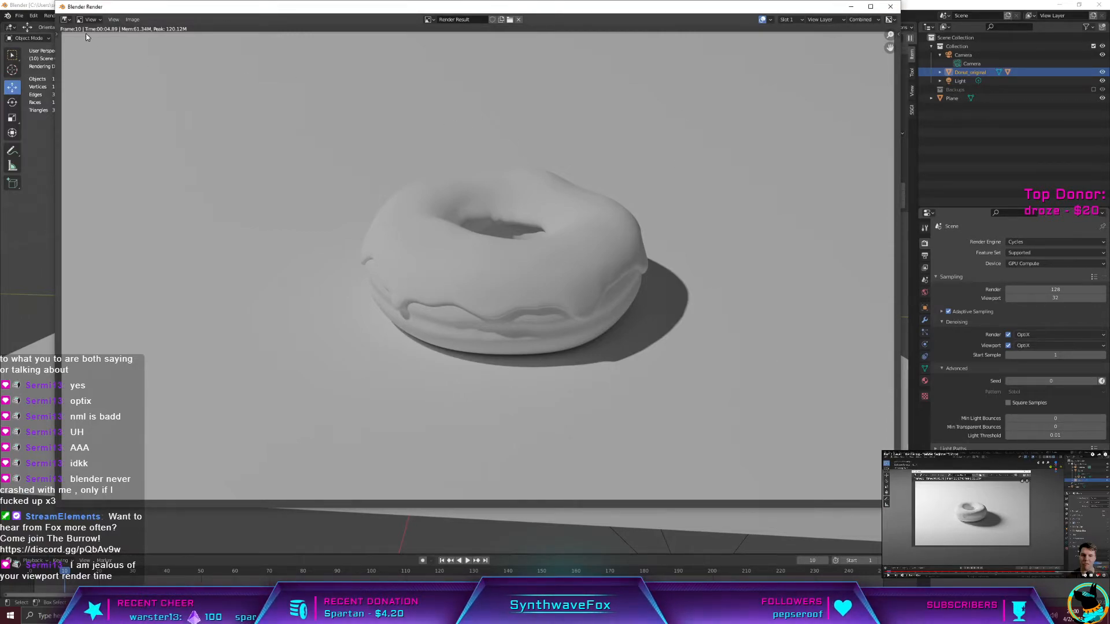
pyautogui.click(113, 19)
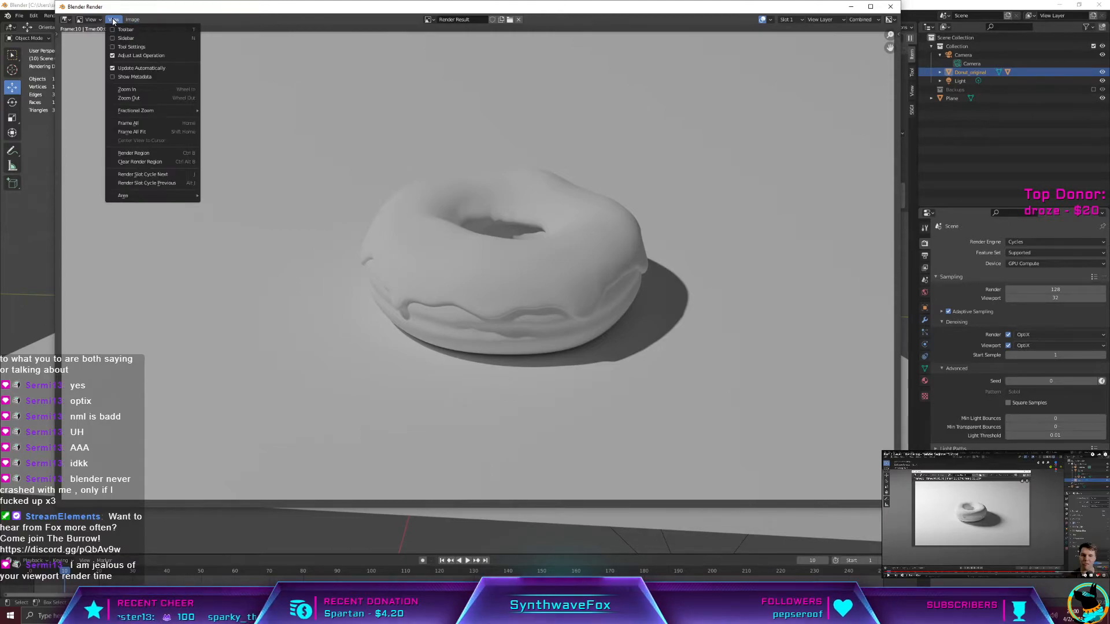
pyautogui.click(216, 21)
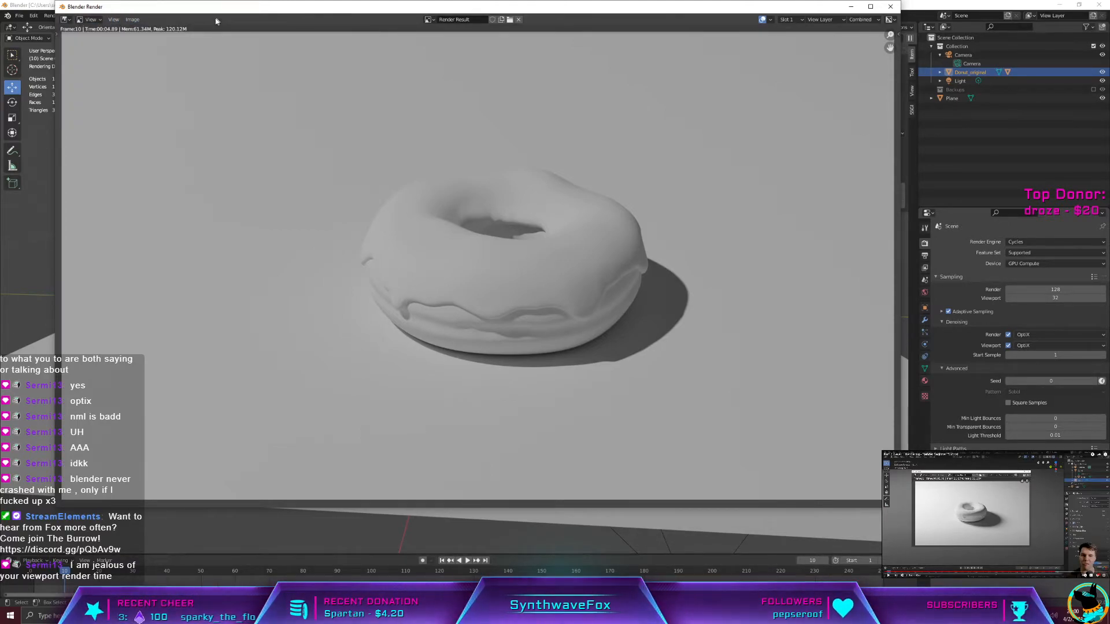
pyautogui.click(133, 20)
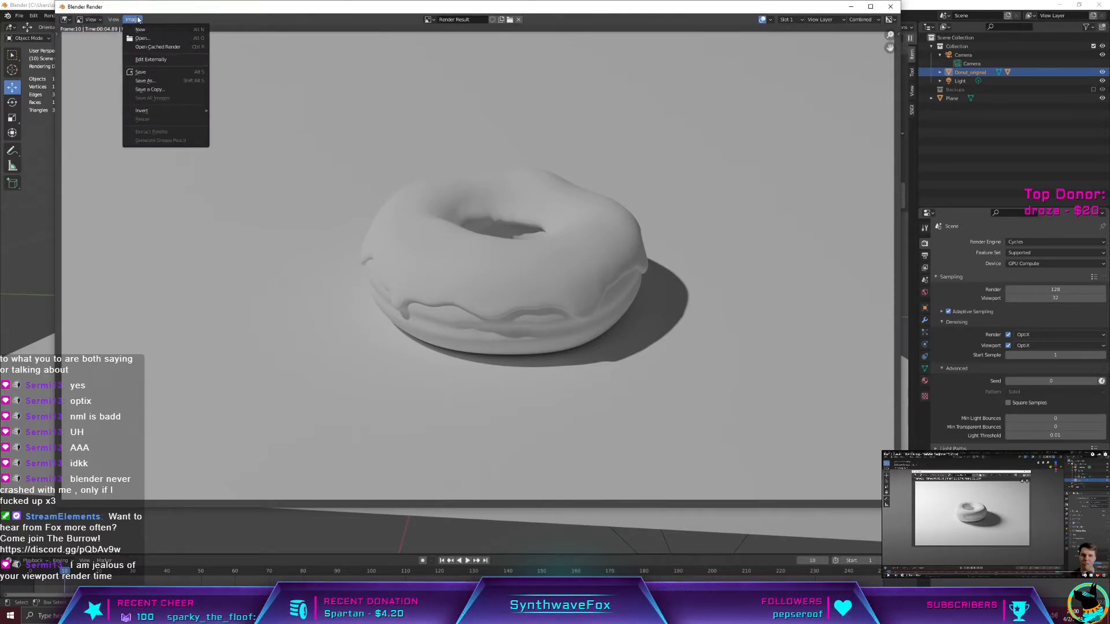
pyautogui.click(143, 81)
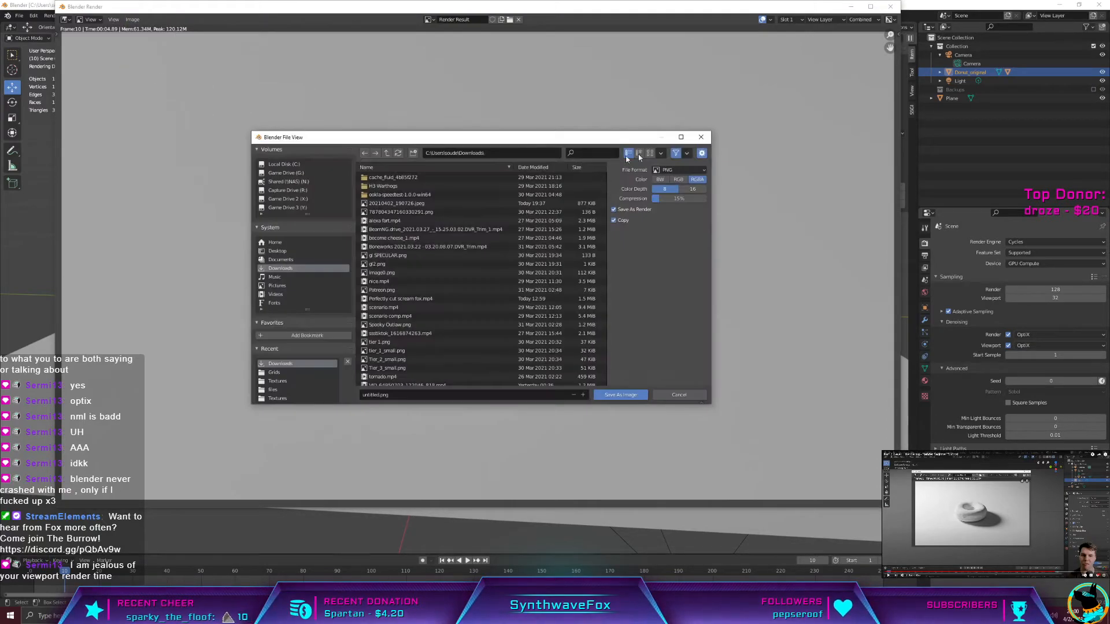
pyautogui.click(701, 137)
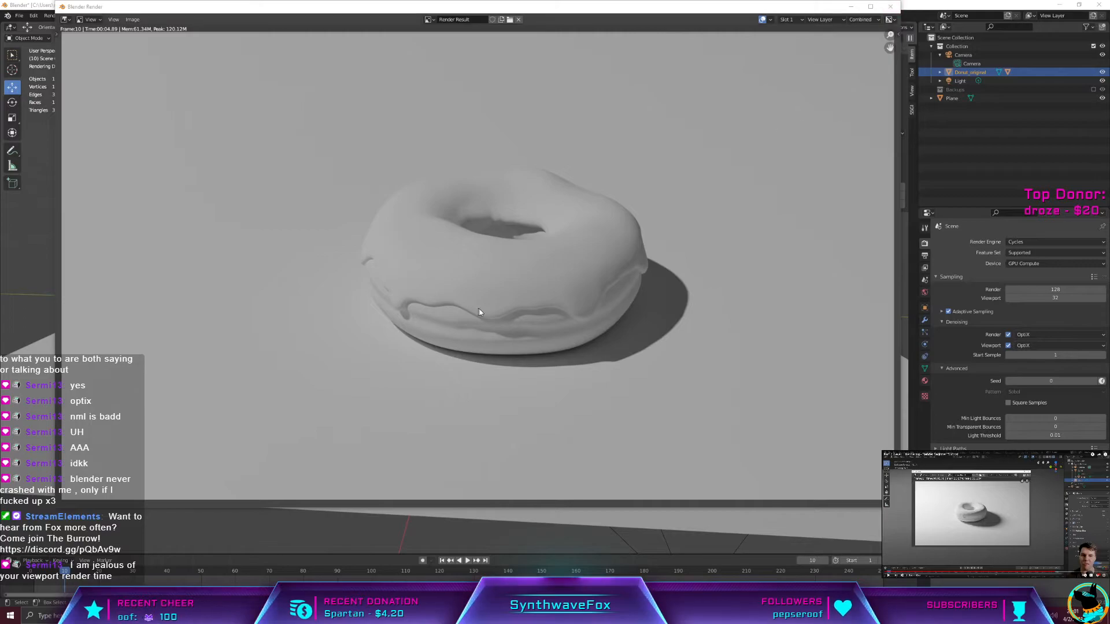
# Step: Examine the donut's hole and icing edge up close in the render result, and close the render window
pyautogui.scroll(3, 525, 304)
pyautogui.scroll(5, 549, 154)
pyautogui.moveTo(549, 156); pyautogui.dragTo(519, 278, button='middle')
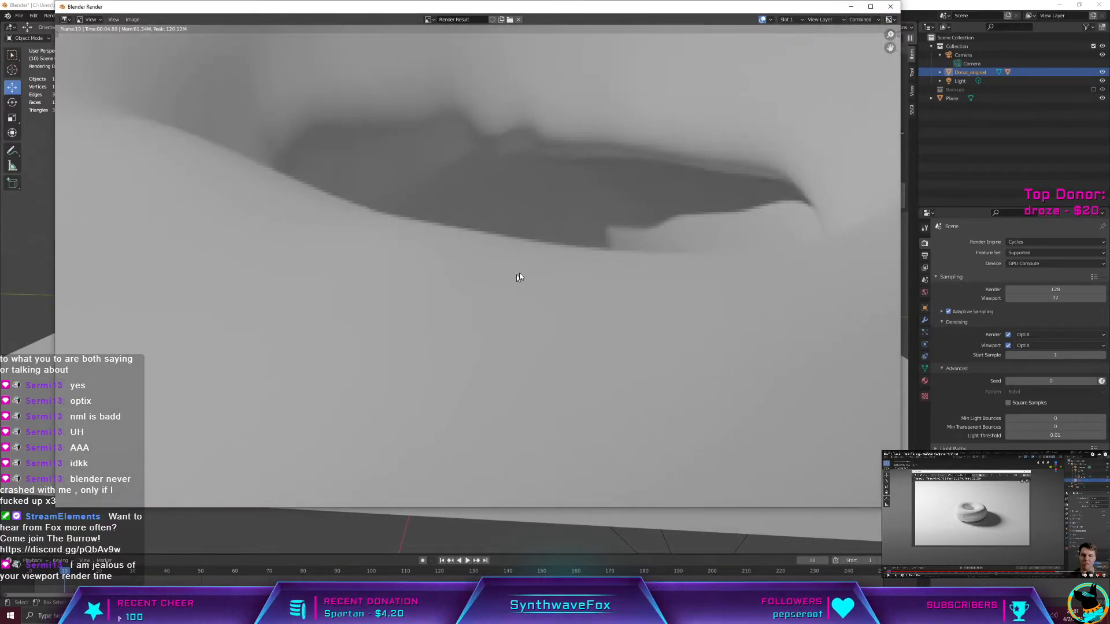
pyautogui.click(894, 5)
pyautogui.click(615, 111)
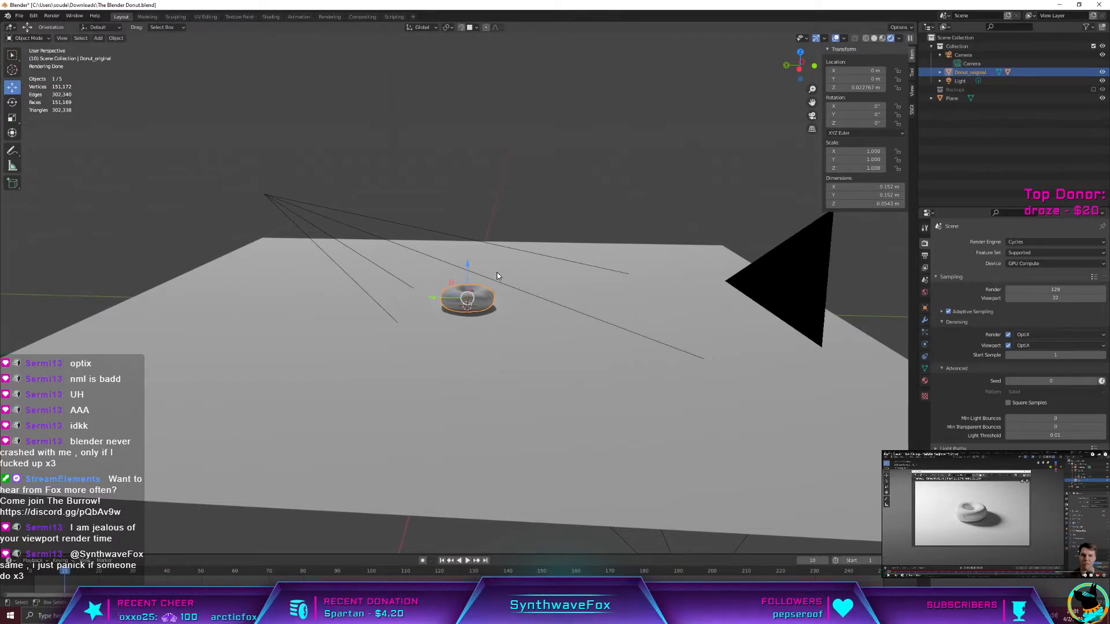
# Step: Examine the arrangement of donut, ground plane and camera from near and far, with a brief check of the Shading workspace
pyautogui.moveTo(713, 317); pyautogui.dragTo(578, 312, button='middle')
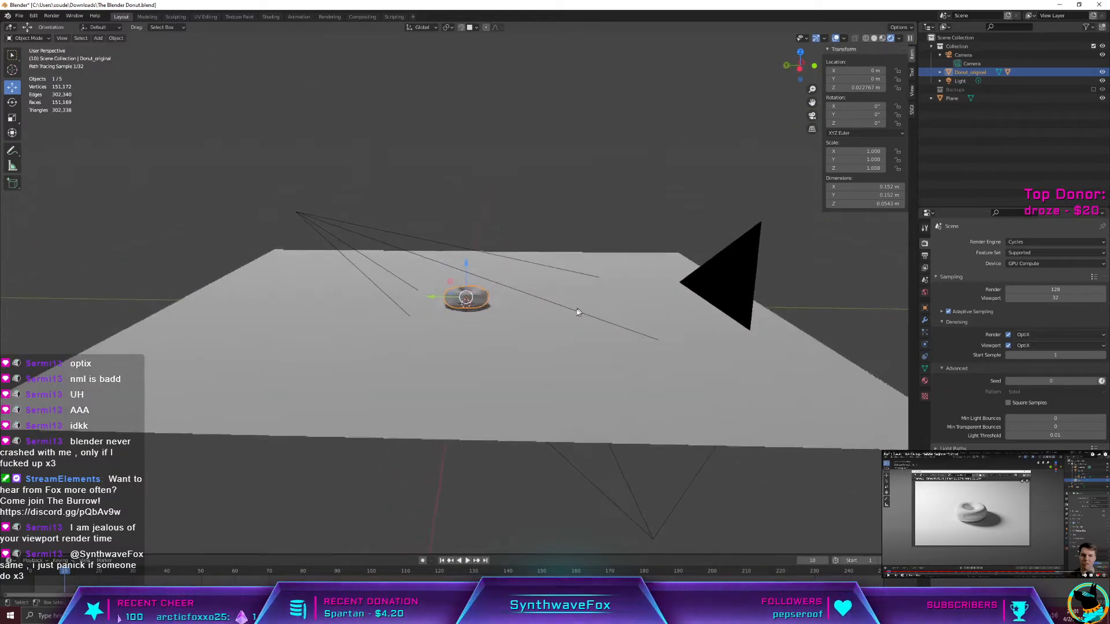
pyautogui.scroll(8, 570, 324)
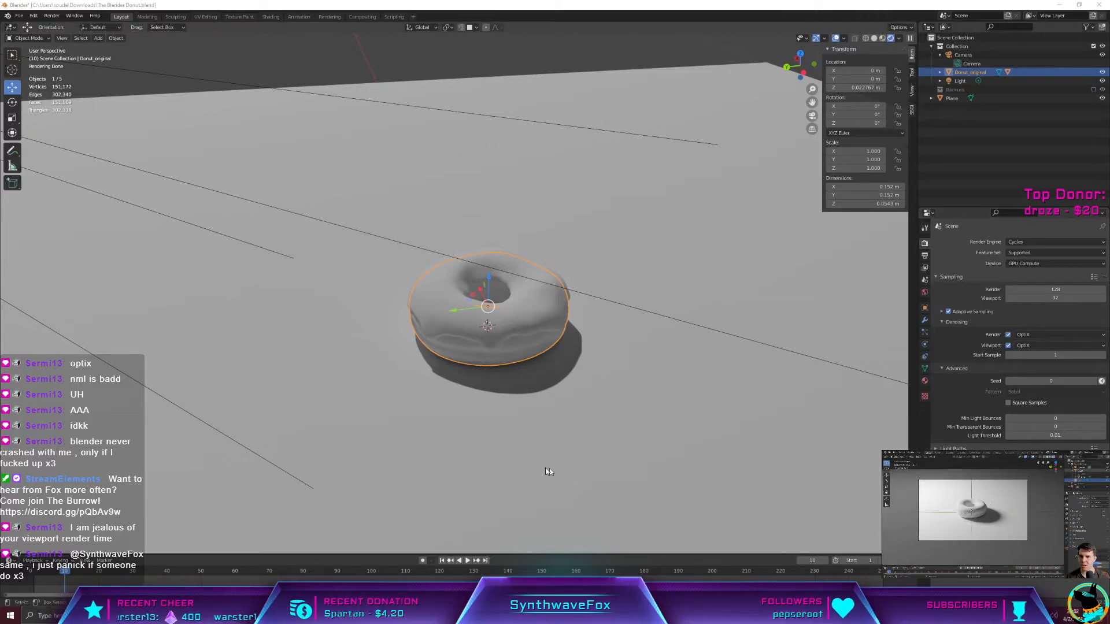
pyautogui.scroll(-2, 602, 401)
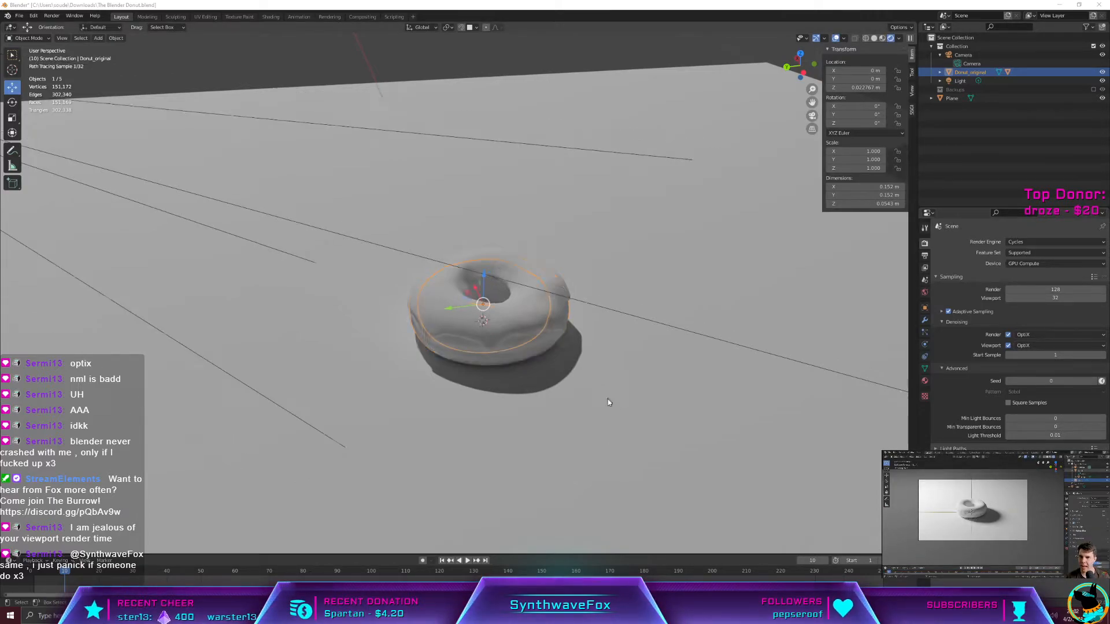
pyautogui.click(270, 17)
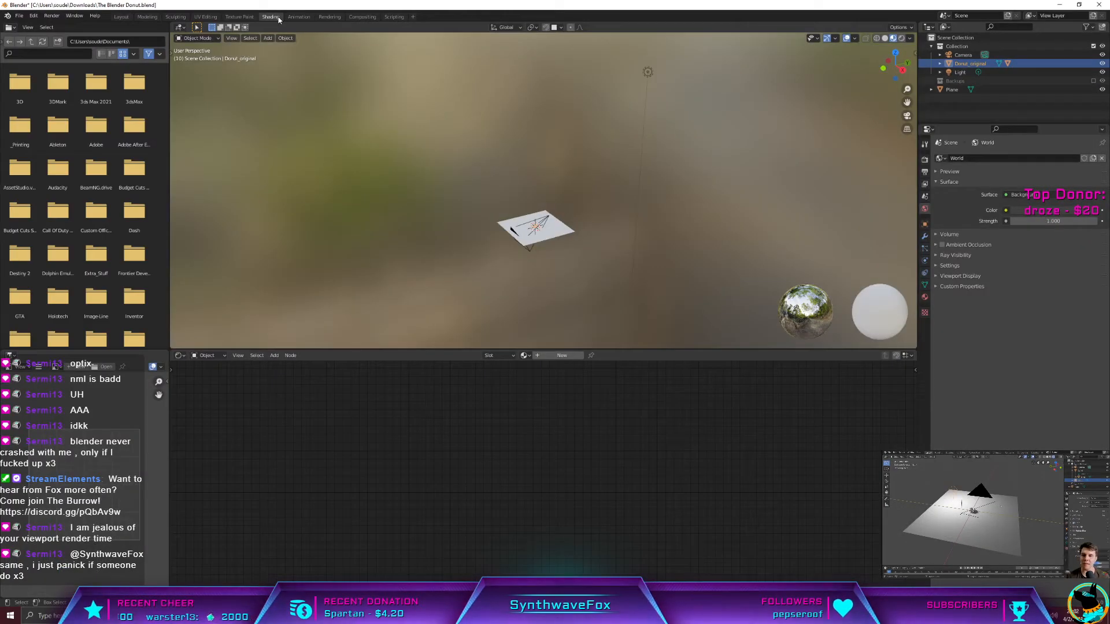
pyautogui.click(121, 17)
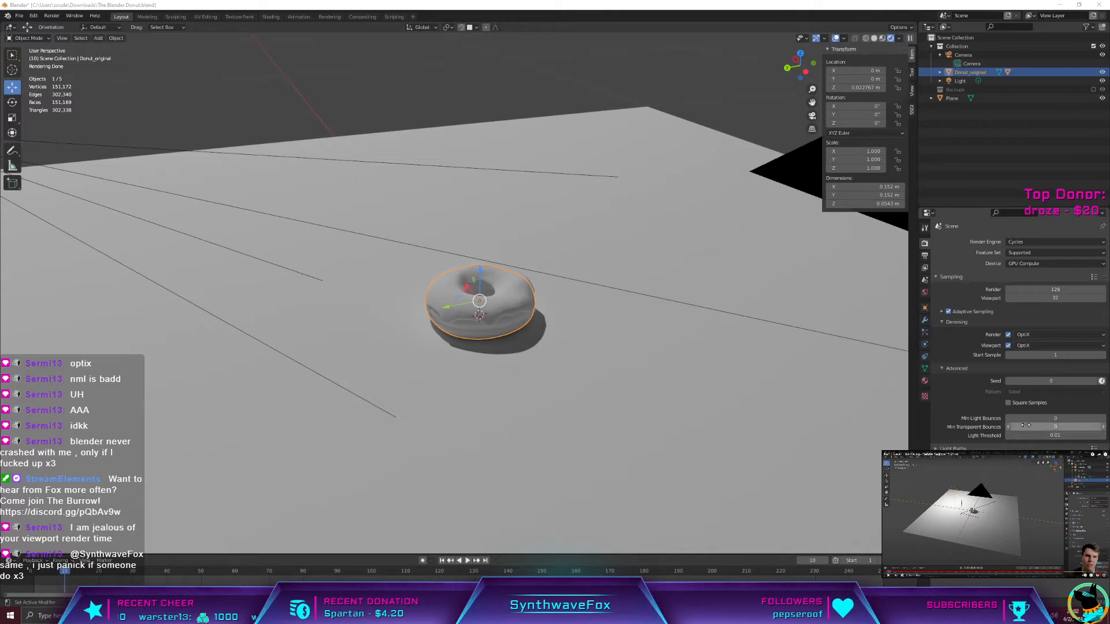
pyautogui.moveTo(595, 384); pyautogui.dragTo(608, 384, button='middle')
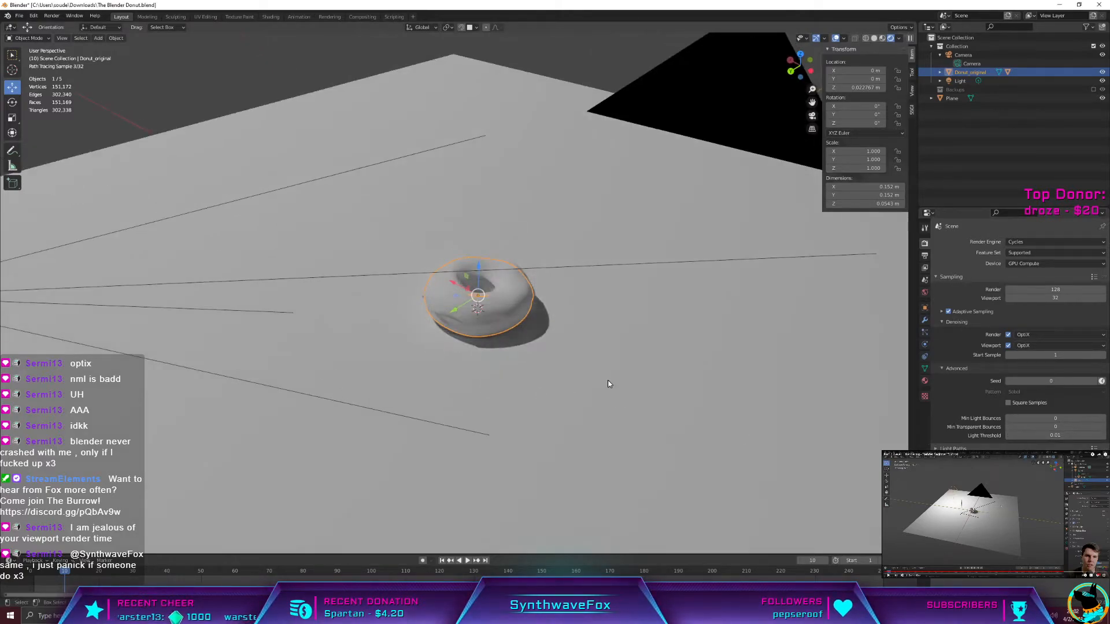
pyautogui.scroll(-3, 608, 383)
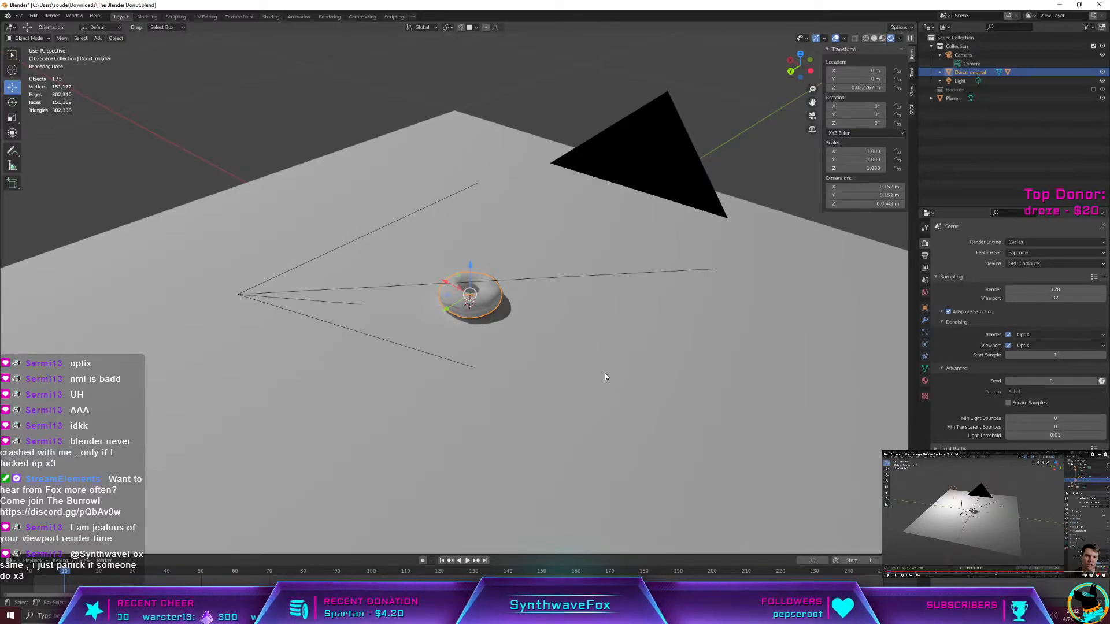
pyautogui.moveTo(665, 404)
pyautogui.mouseDown(button='middle')
pyautogui.moveTo(655, 357)
pyautogui.moveTo(613, 344)
pyautogui.mouseUp(button='middle')
pyautogui.scroll(-6, 654, 362)
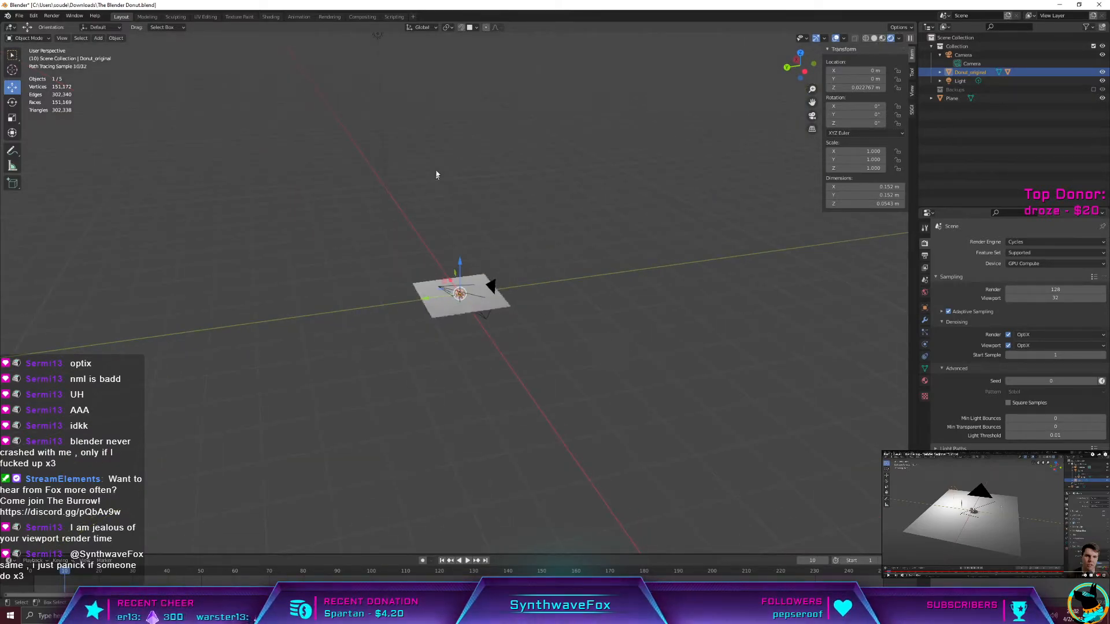
pyautogui.scroll(1, 500, 311)
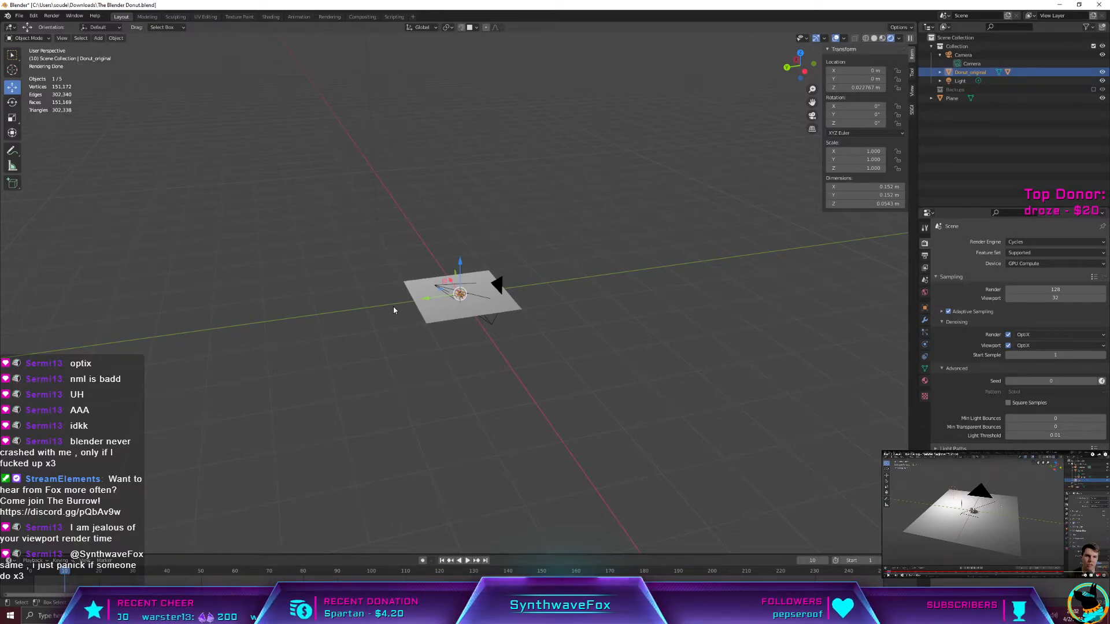
pyautogui.scroll(5, 472, 295)
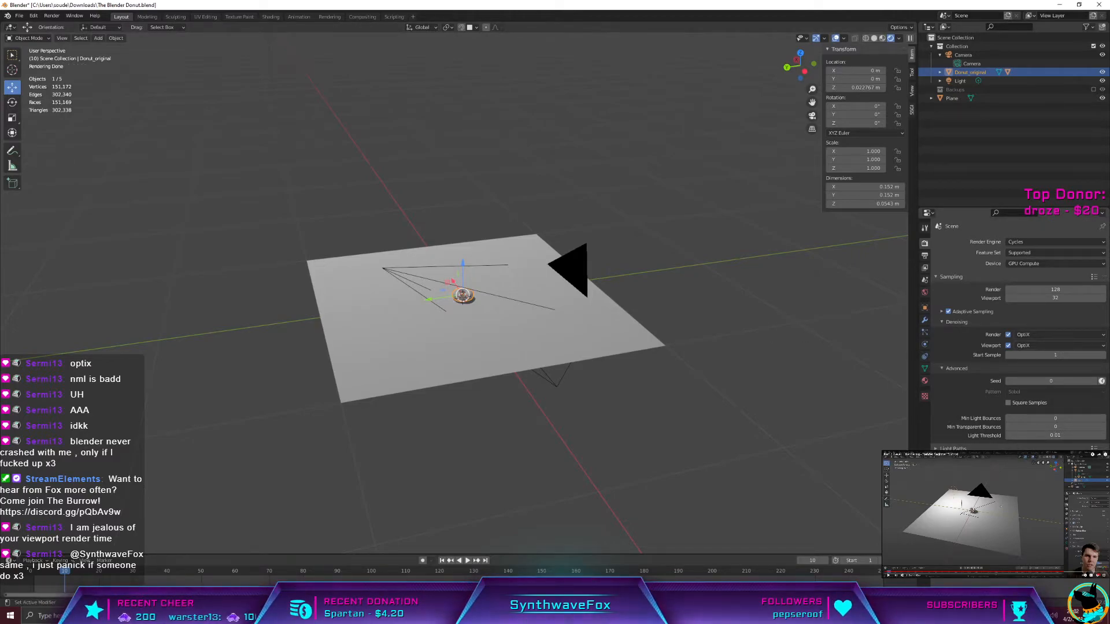
pyautogui.click(902, 522)
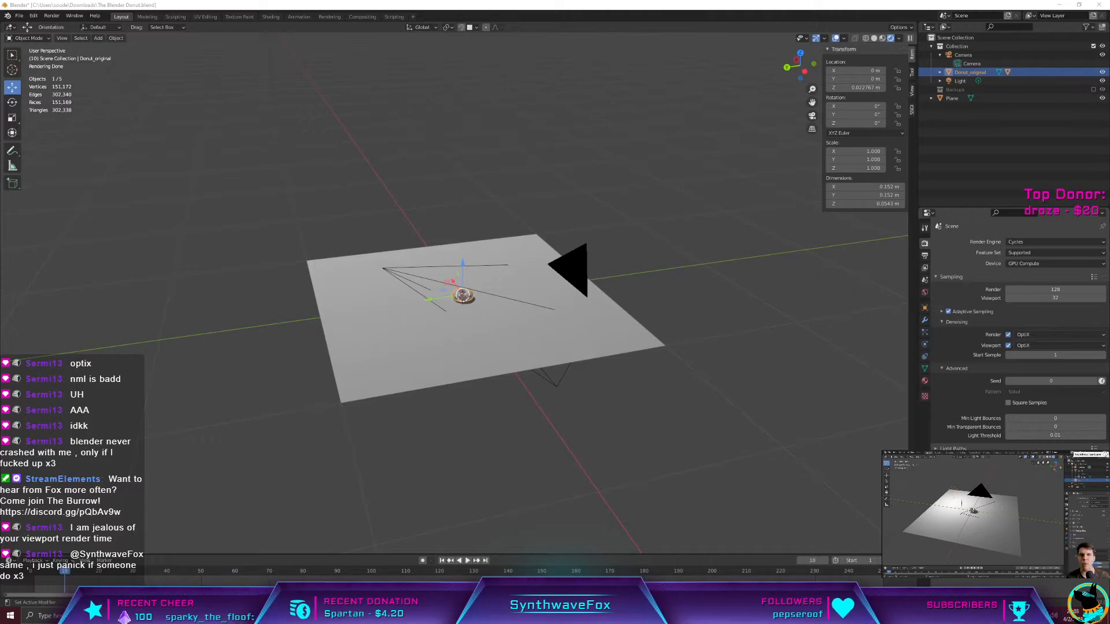
# Step: Frame the donut closely in the viewport, render the current frame, and close the render window after viewing it
pyautogui.scroll(10, 573, 358)
pyautogui.moveTo(568, 363); pyautogui.dragTo(639, 387, button='middle')
pyautogui.scroll(2, 633, 392)
pyautogui.press('F12')
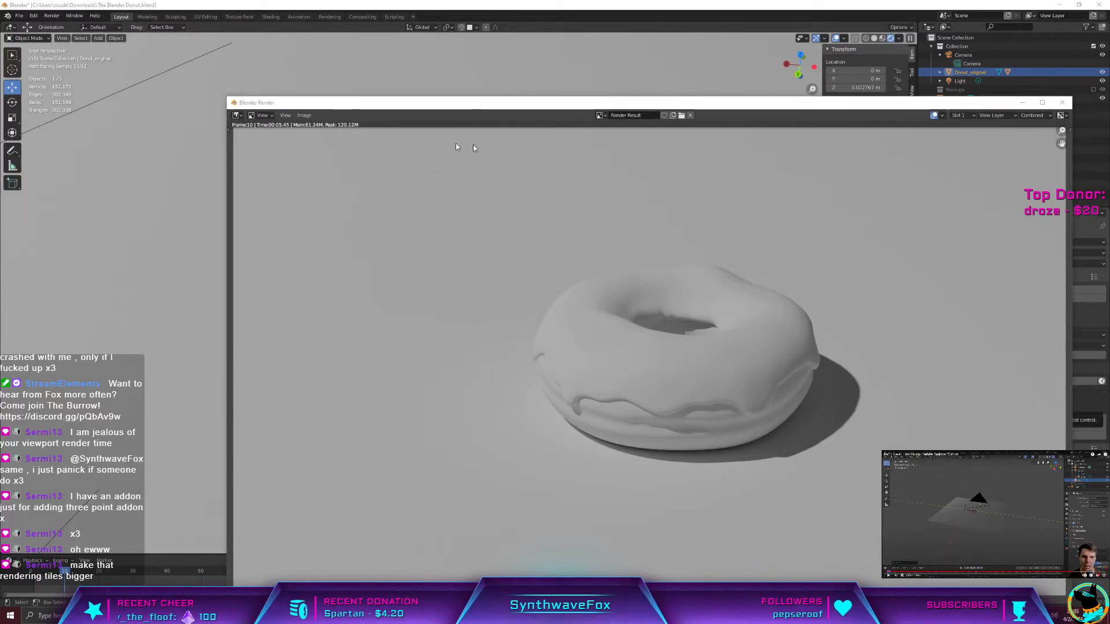
pyautogui.click(1062, 103)
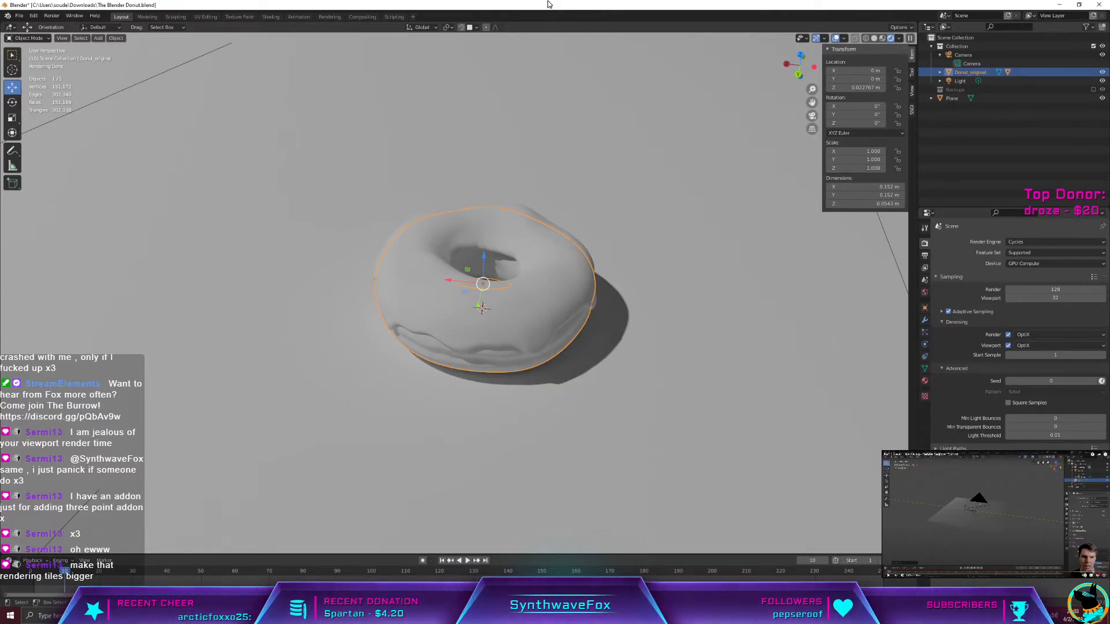
# Step: Render the current frame again, inspect the icing in the result, and close the render window
pyautogui.press('F12')
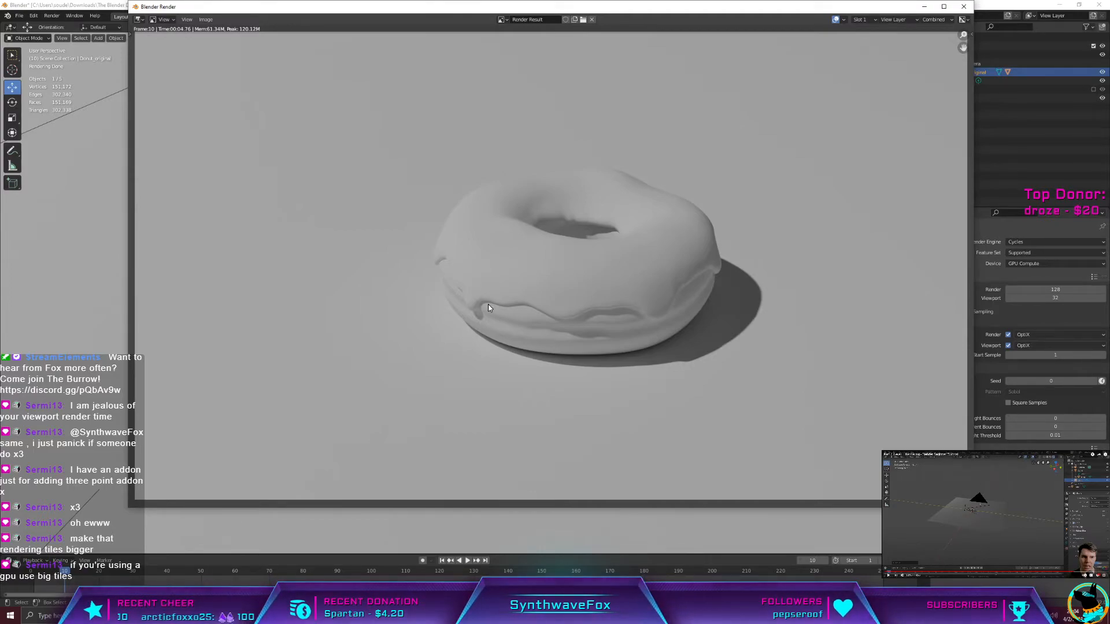
pyautogui.scroll(1, 531, 273)
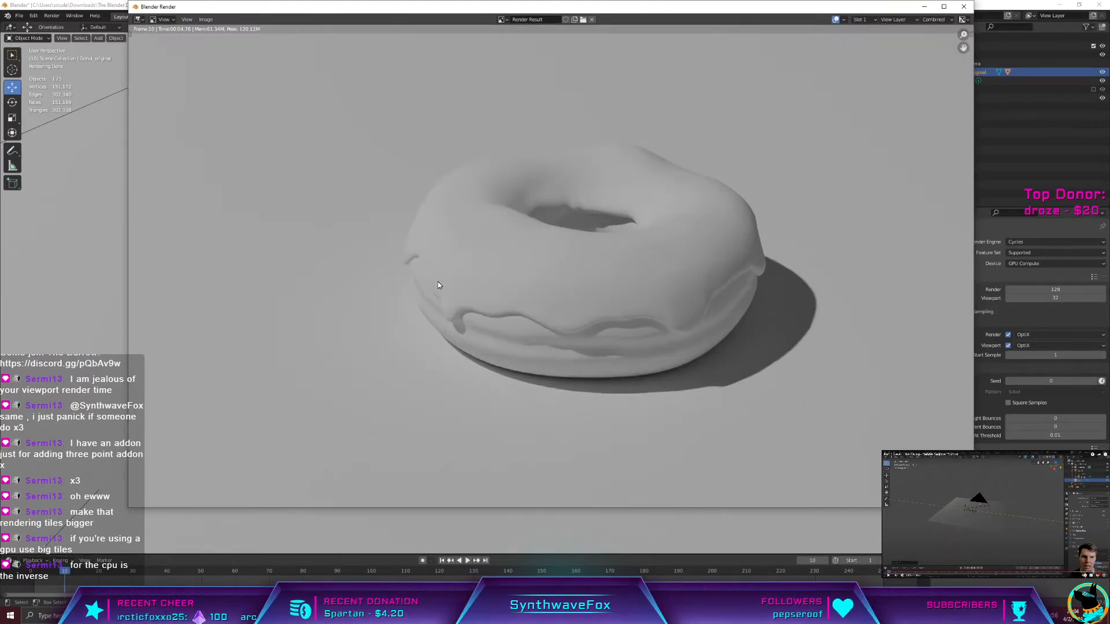
pyautogui.scroll(-1, 466, 281)
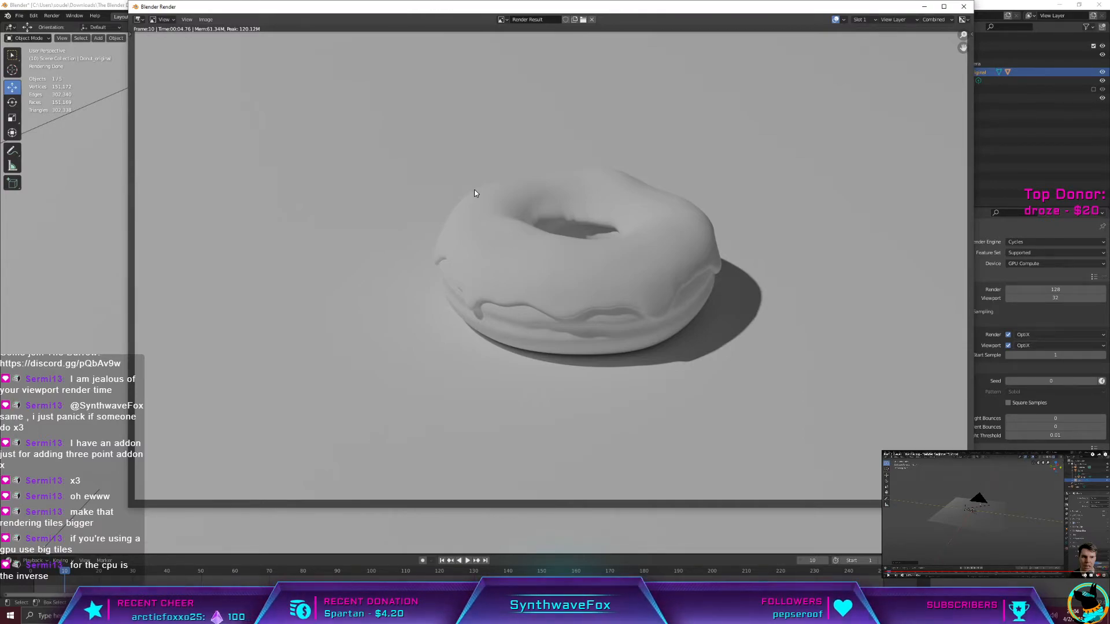
pyautogui.click(974, 3)
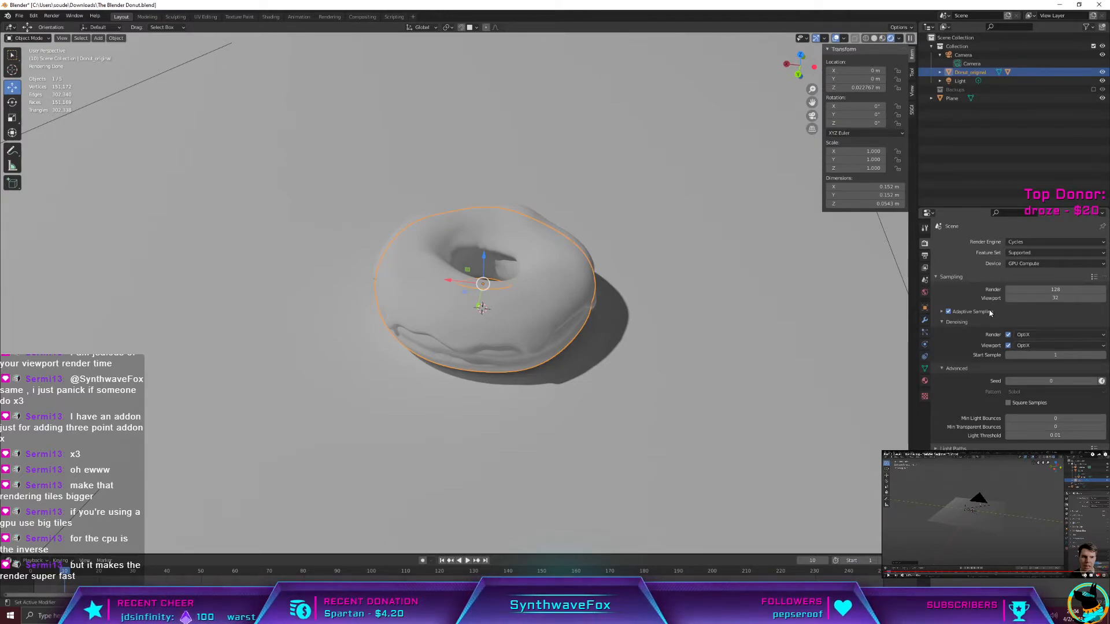
pyautogui.click(1095, 277)
pyautogui.click(1095, 279)
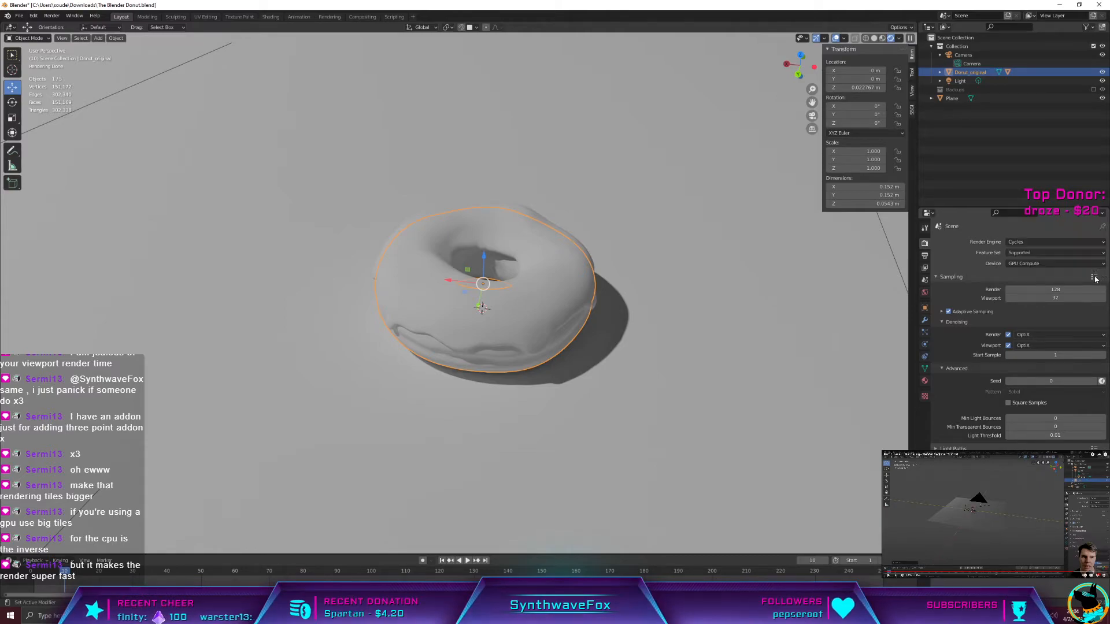
# Step: Check the available sampling presets and look through the render settings down to the Performance thread options
pyautogui.click(1094, 279)
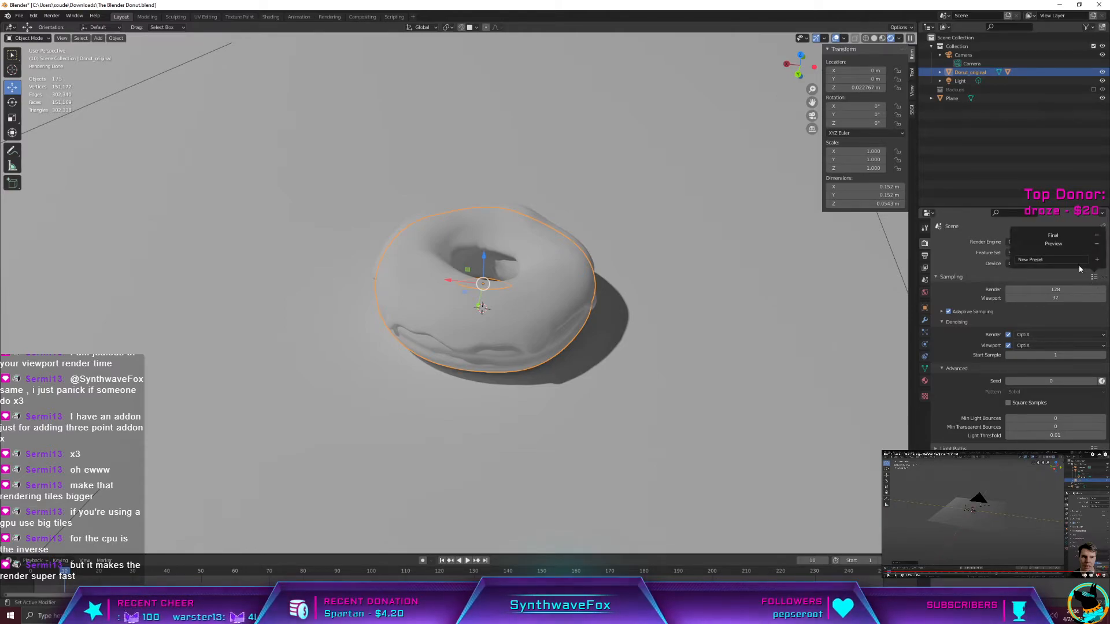
pyautogui.click(1071, 273)
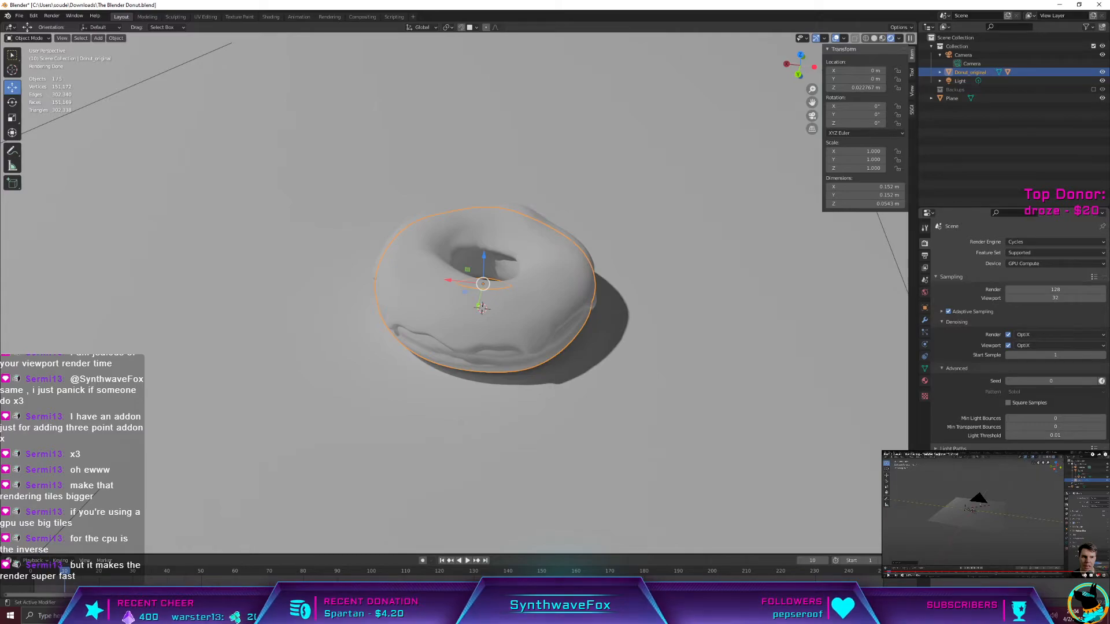
pyautogui.scroll(-3, 1018, 336)
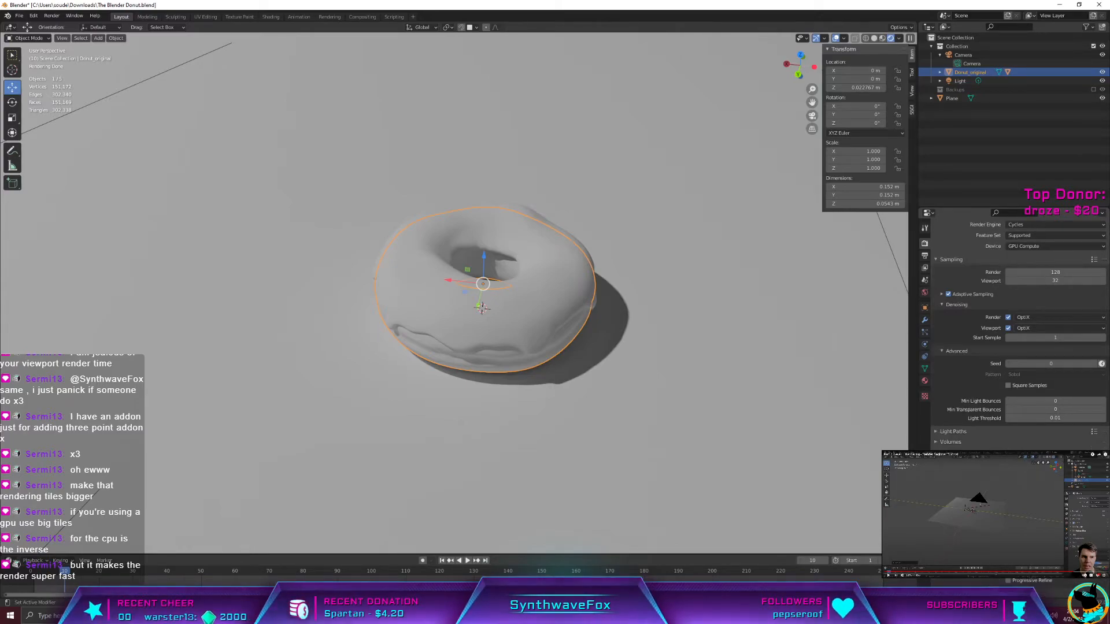
pyautogui.scroll(-2, 1018, 336)
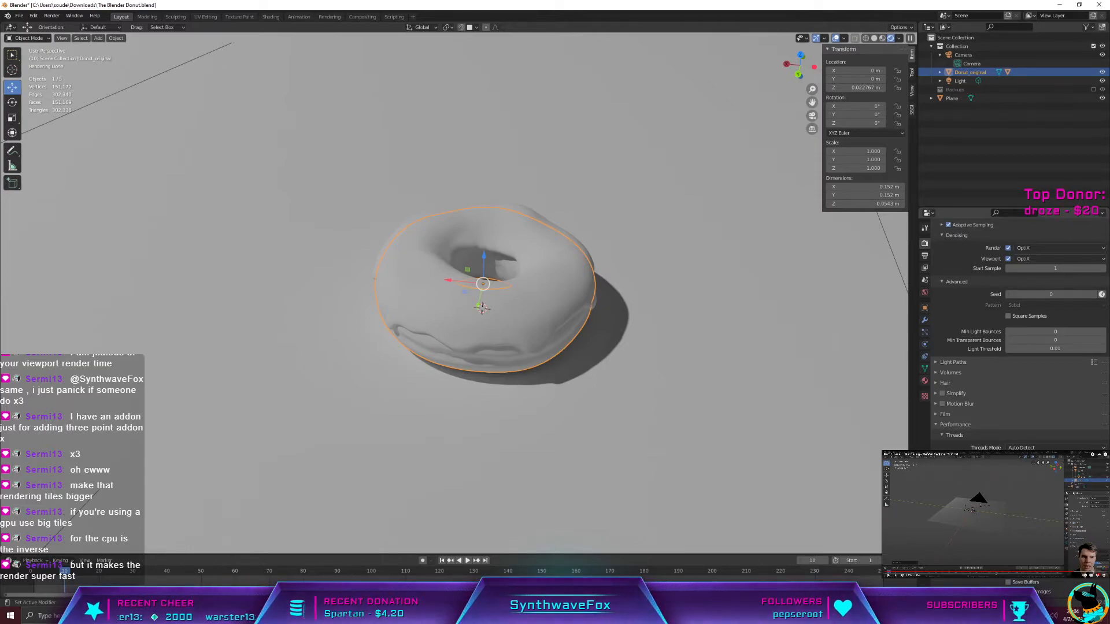
pyautogui.scroll(-1, 1017, 335)
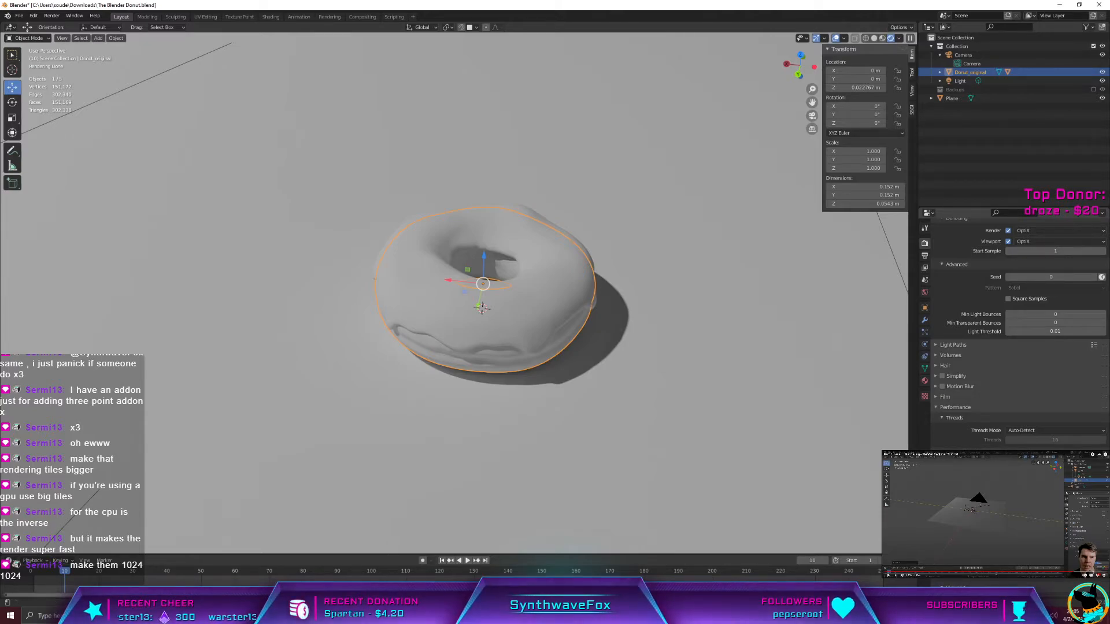
# Step: Render the current frame twice, examine the donut and its shadow in the result, and close the render window
pyautogui.press('F12')
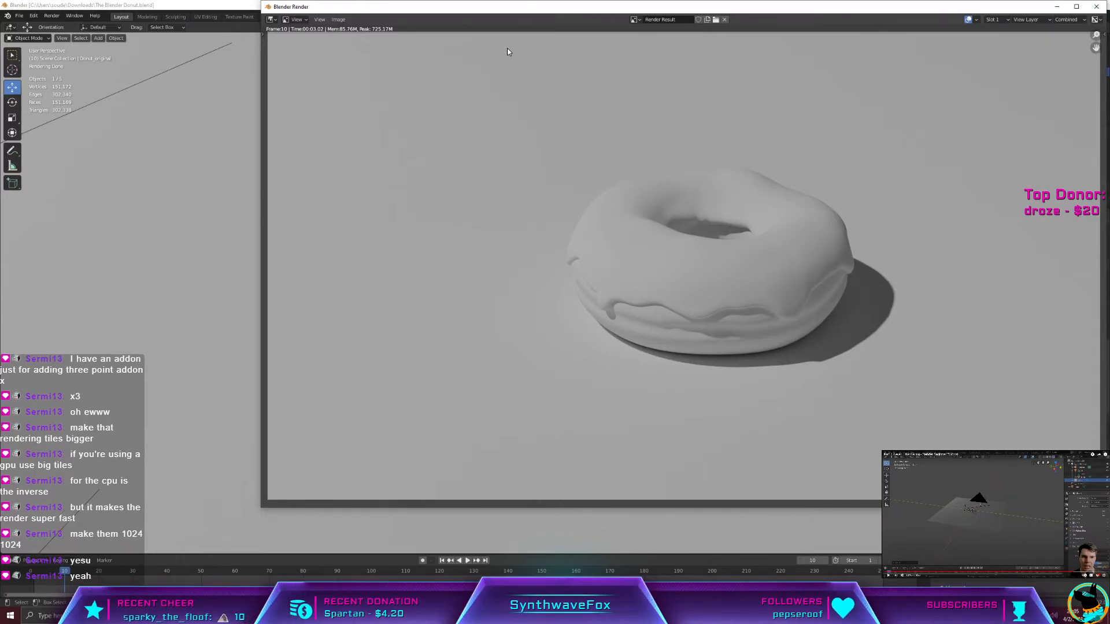
pyautogui.press('F12')
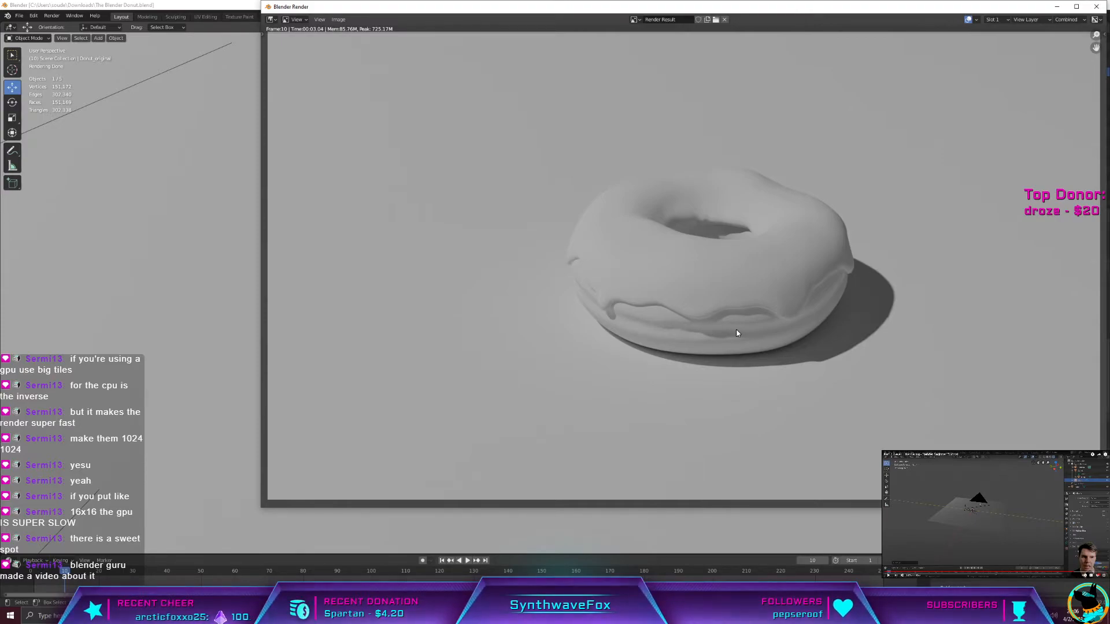
pyautogui.scroll(4, 737, 334)
pyautogui.scroll(-3, 738, 334)
pyautogui.scroll(1, 547, 314)
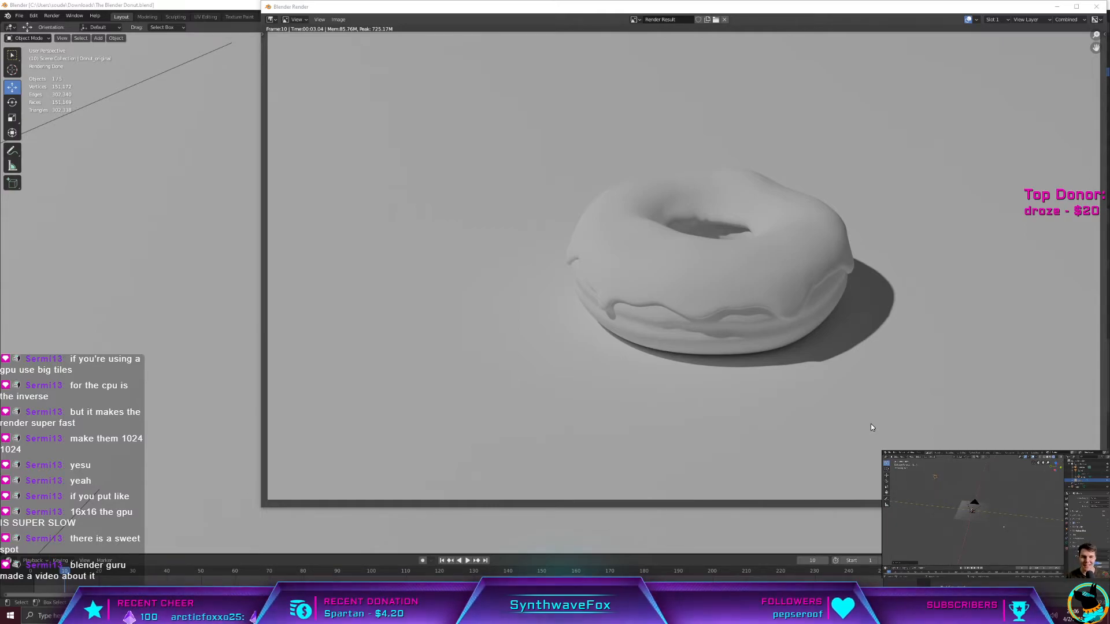
pyautogui.moveTo(266, 615)
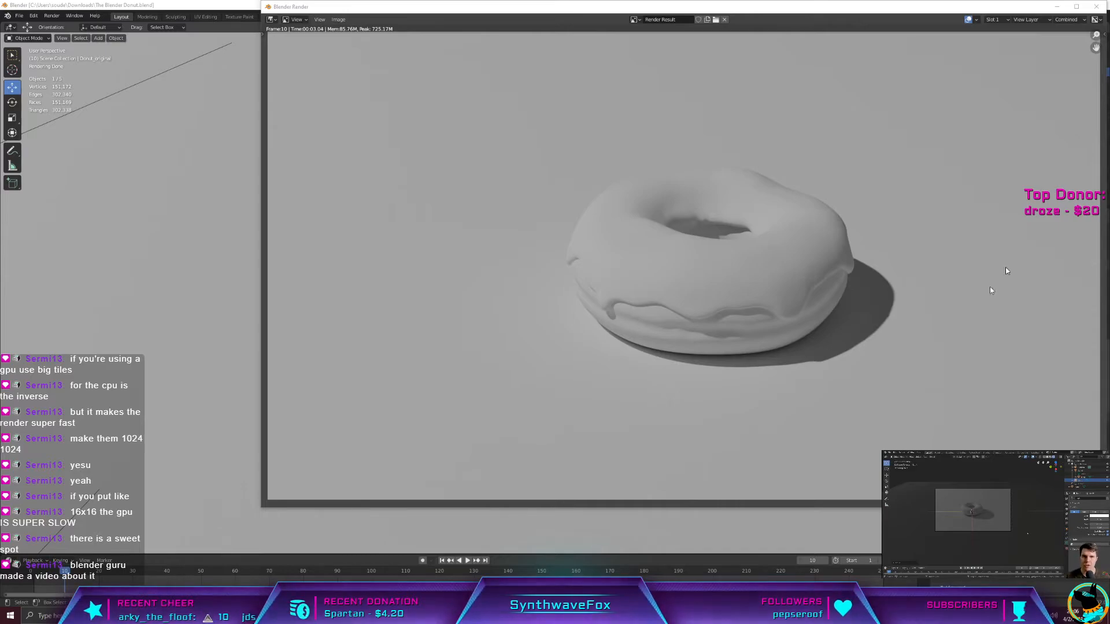
pyautogui.click(1096, 6)
# Step: Move the light outward along X to about 9.58 m, lower it to about 3.09 m in Z, and check the donut's shadow
pyautogui.scroll(-5, 555, 365)
pyautogui.moveTo(555, 365); pyautogui.dragTo(528, 335, button='middle')
pyautogui.scroll(-5, 476, 337)
pyautogui.scroll(-4, 476, 338)
pyautogui.scroll(4, 428, 220)
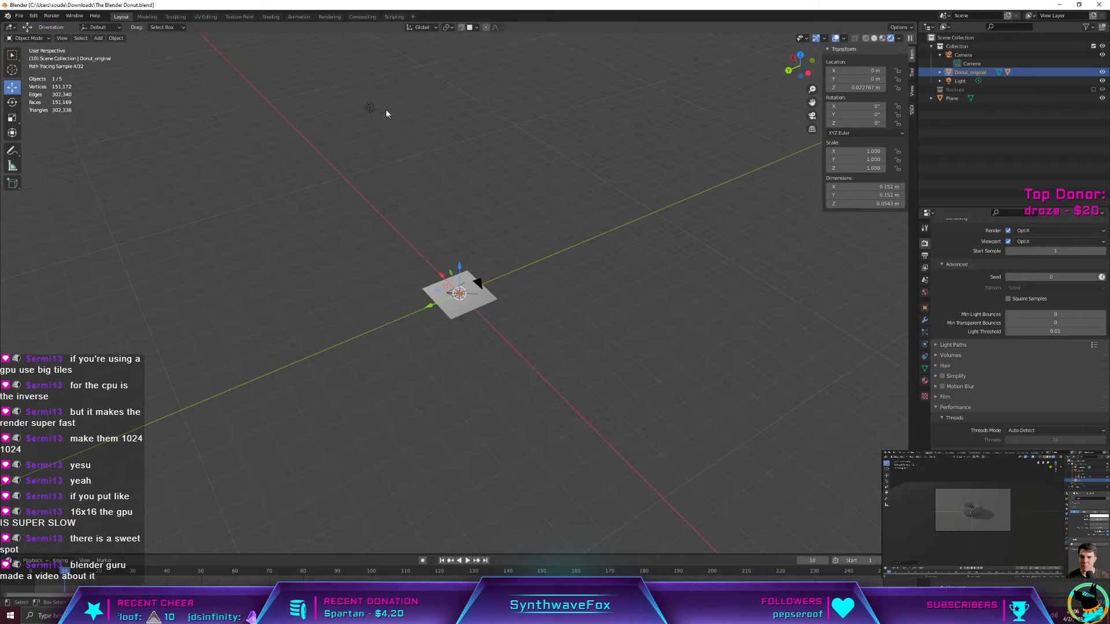
pyautogui.click(386, 109)
pyautogui.scroll(7, 538, 255)
pyautogui.moveTo(558, 260); pyautogui.dragTo(607, 247, button='middle')
pyautogui.scroll(-5, 608, 248)
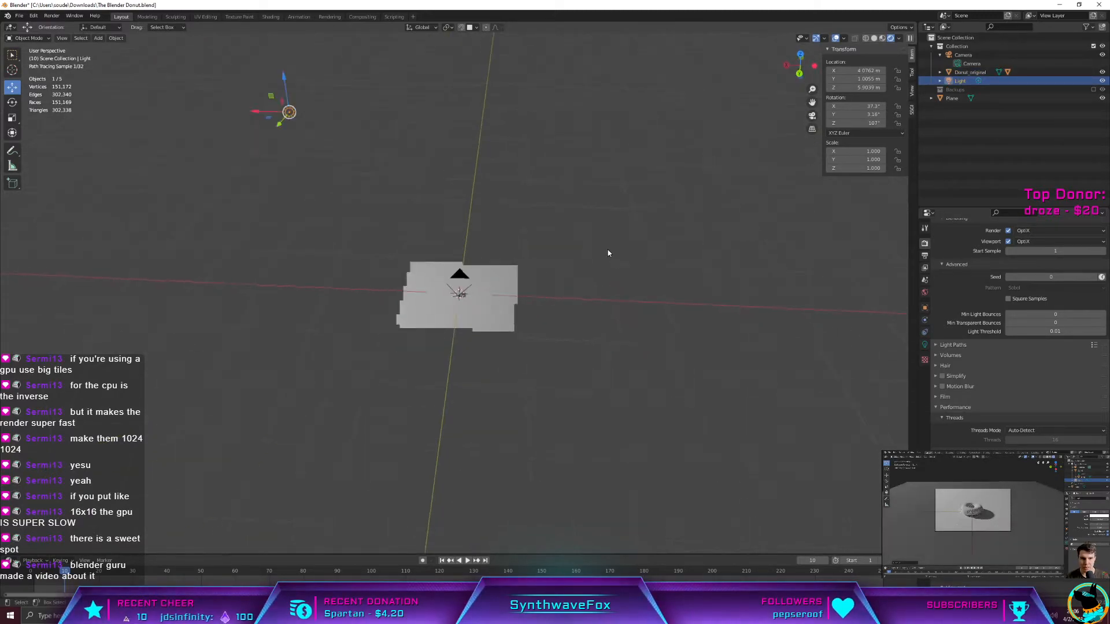
pyautogui.scroll(1, 422, 223)
pyautogui.moveTo(423, 223); pyautogui.dragTo(298, 160, button='middle')
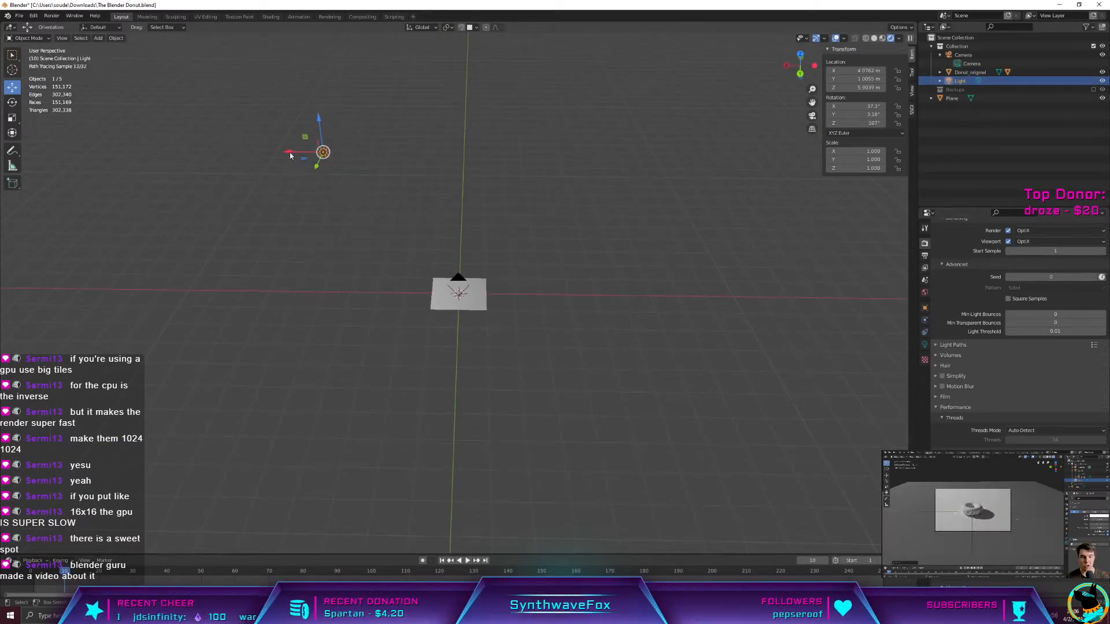
pyautogui.moveTo(290, 155); pyautogui.dragTo(111, 158)
pyautogui.moveTo(131, 119); pyautogui.dragTo(164, 223)
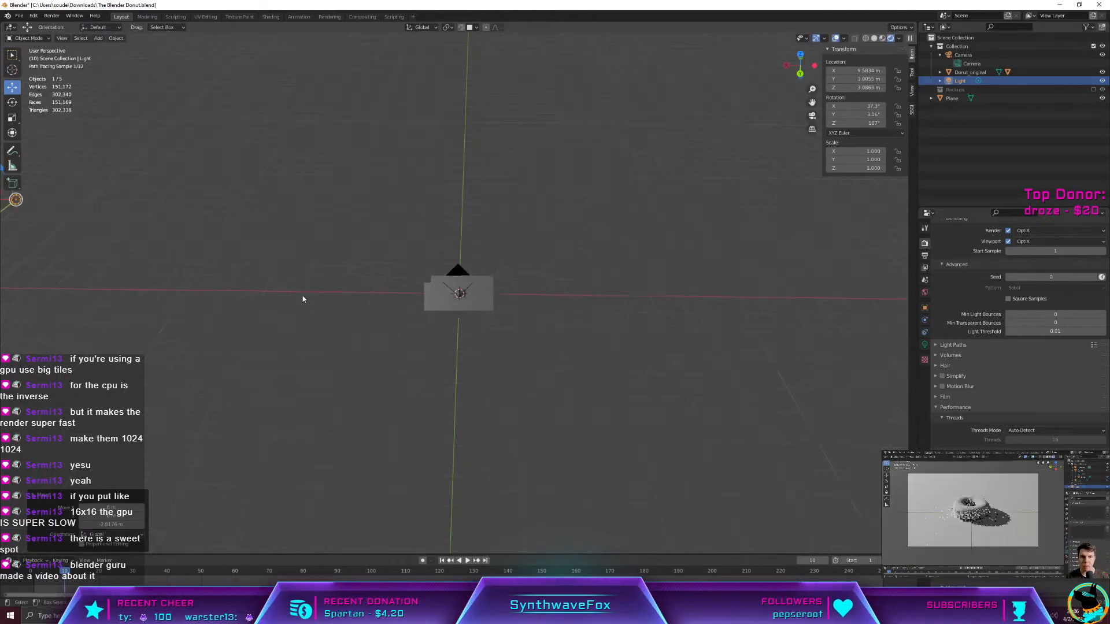
pyautogui.scroll(10, 324, 300)
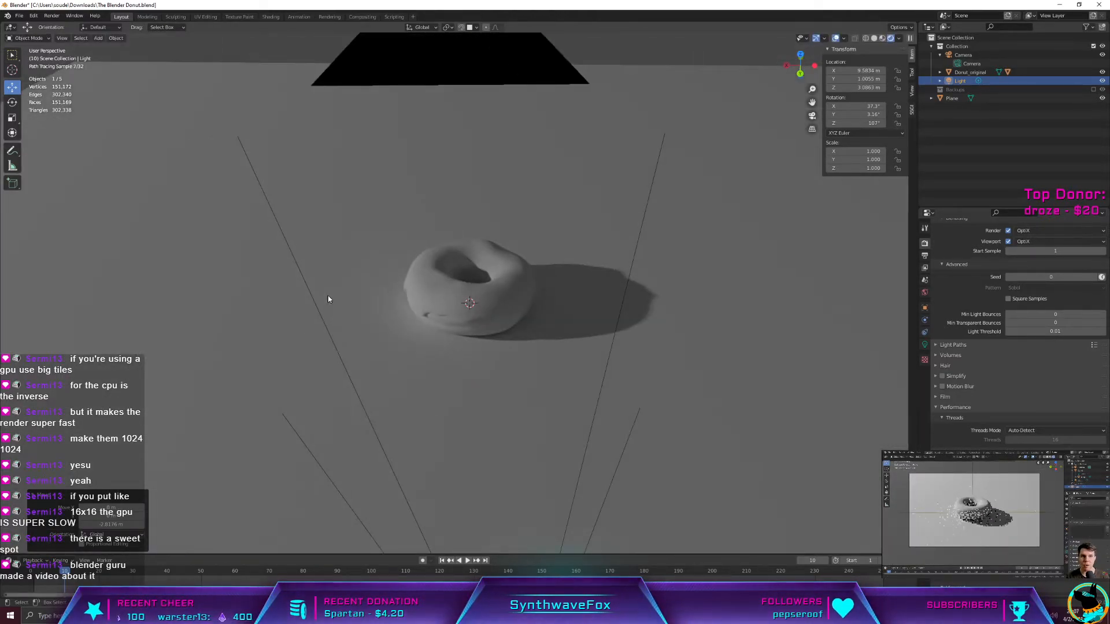
# Step: Show the light's settings and move the light closer to the donut, to about X 2.19 m and Z 1.84 m
pyautogui.scroll(-10, 326, 295)
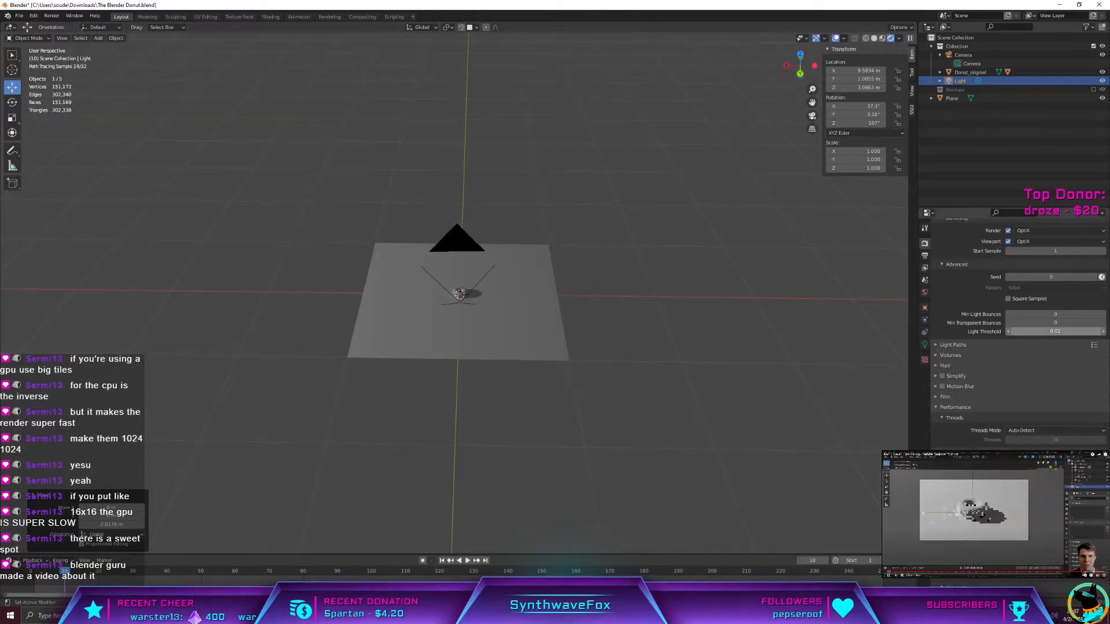
pyautogui.click(924, 344)
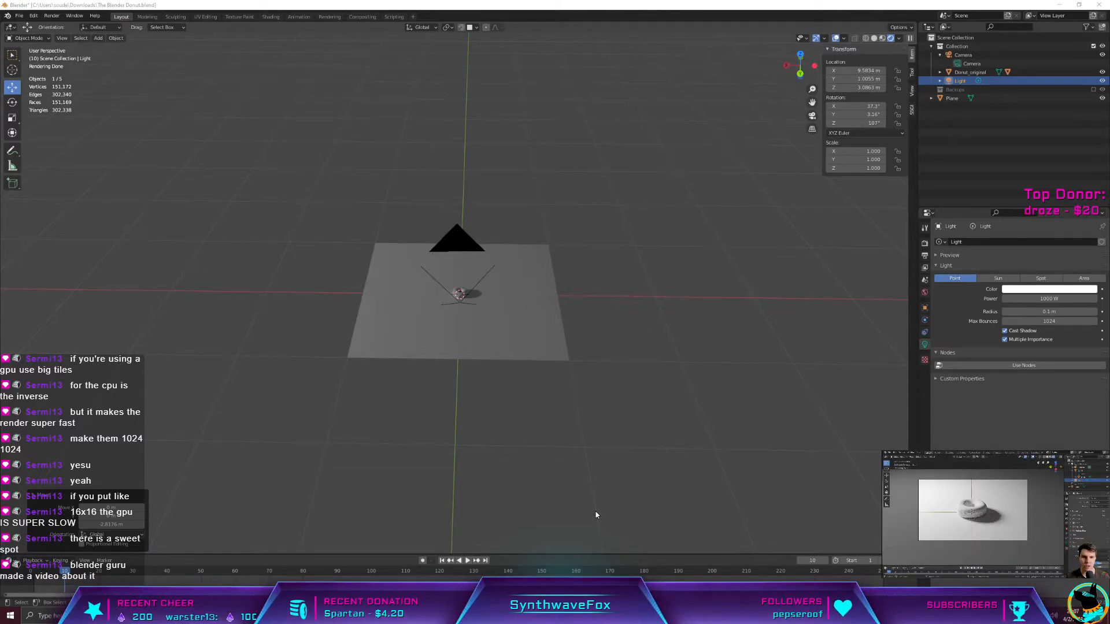
pyautogui.scroll(-7, 605, 243)
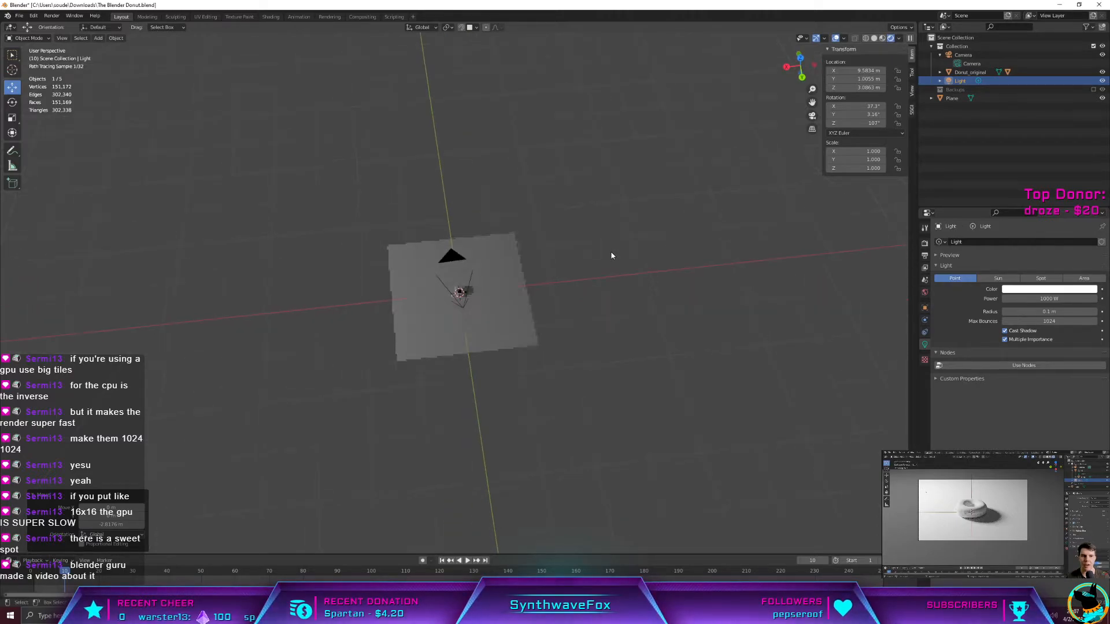
pyautogui.moveTo(598, 227); pyautogui.dragTo(601, 221, button='middle')
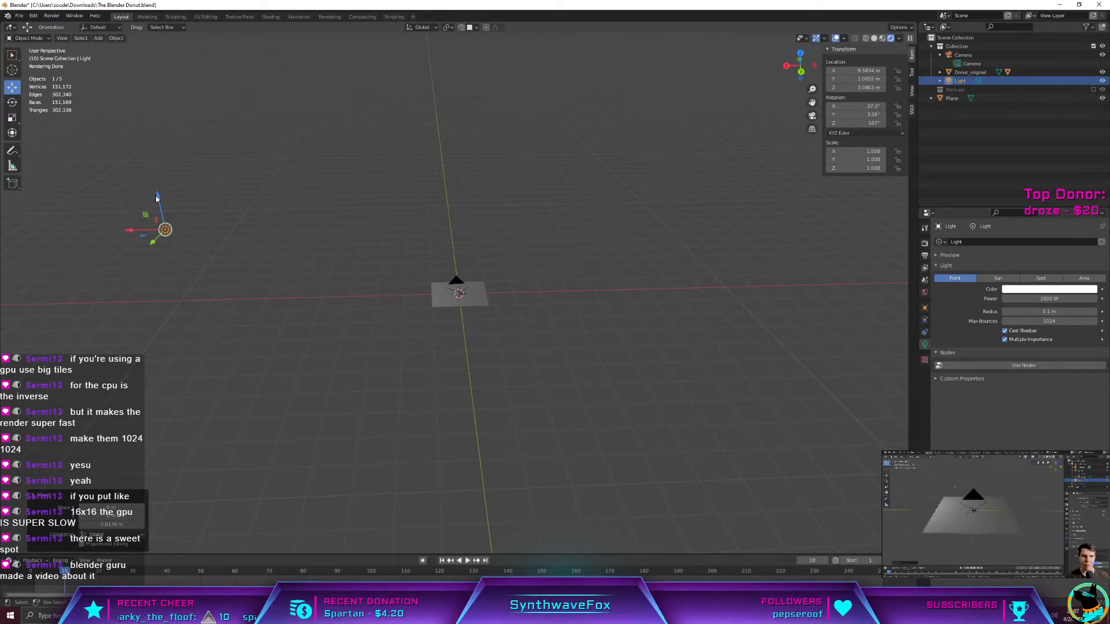
pyautogui.press('g')
pyautogui.press('z')
pyautogui.click(164, 268)
pyautogui.moveTo(139, 267); pyautogui.dragTo(362, 261)
pyautogui.scroll(6, 493, 336)
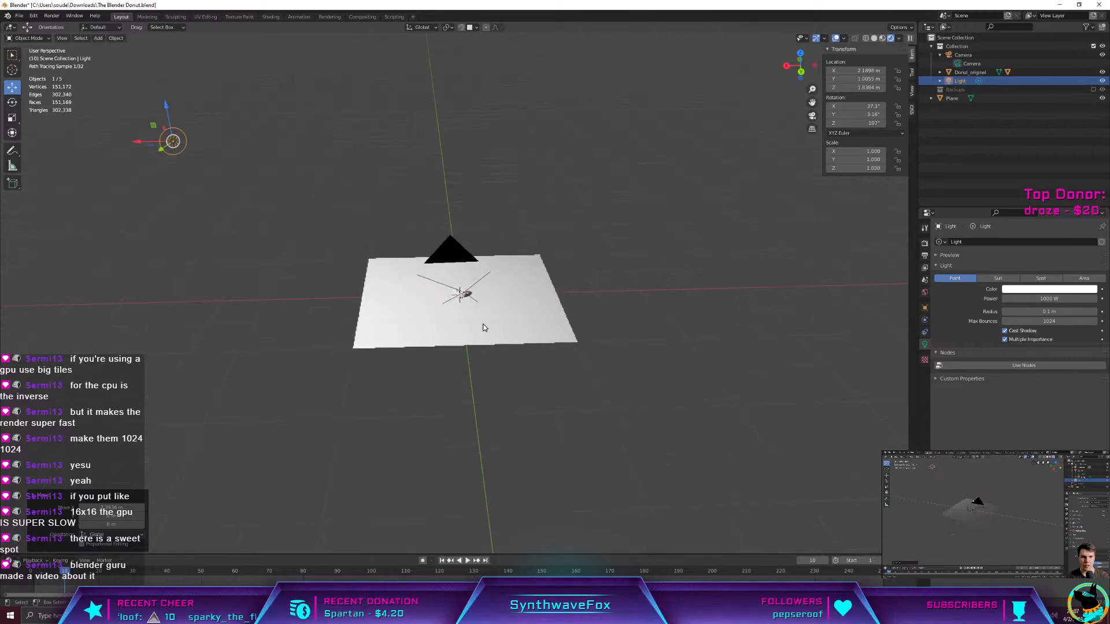
# Step: Move the light away from the donut along the X axis to about X 3.04 m
pyautogui.moveTo(482, 330); pyautogui.dragTo(477, 335, button='middle')
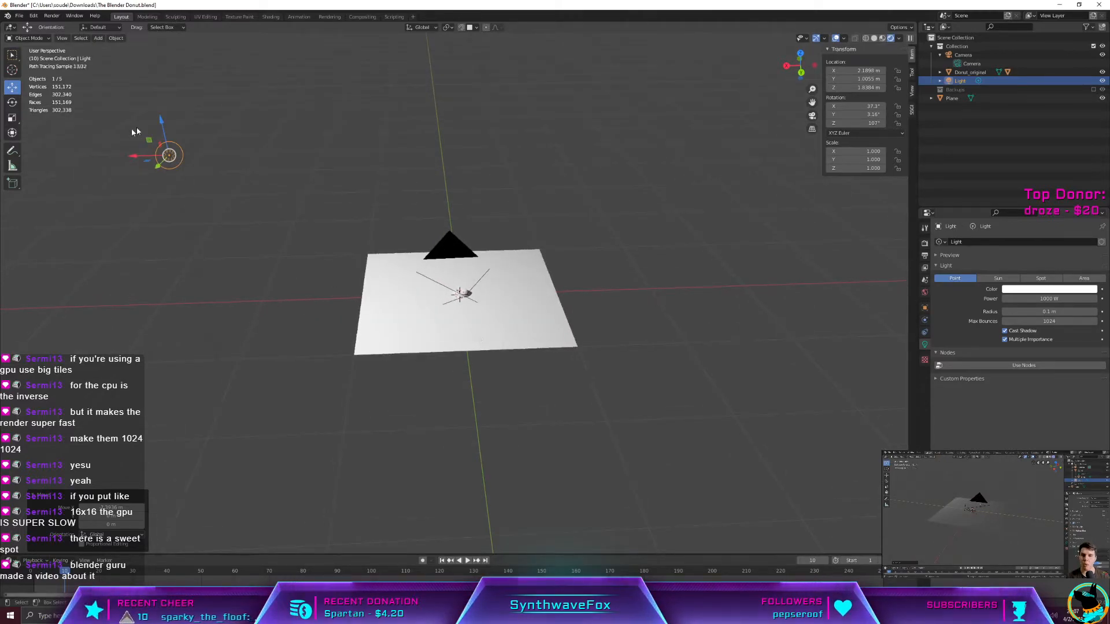
pyautogui.moveTo(188, 160)
pyautogui.mouseDown(button='middle')
pyautogui.moveTo(117, 203)
pyautogui.moveTo(201, 169)
pyautogui.mouseUp(button='middle')
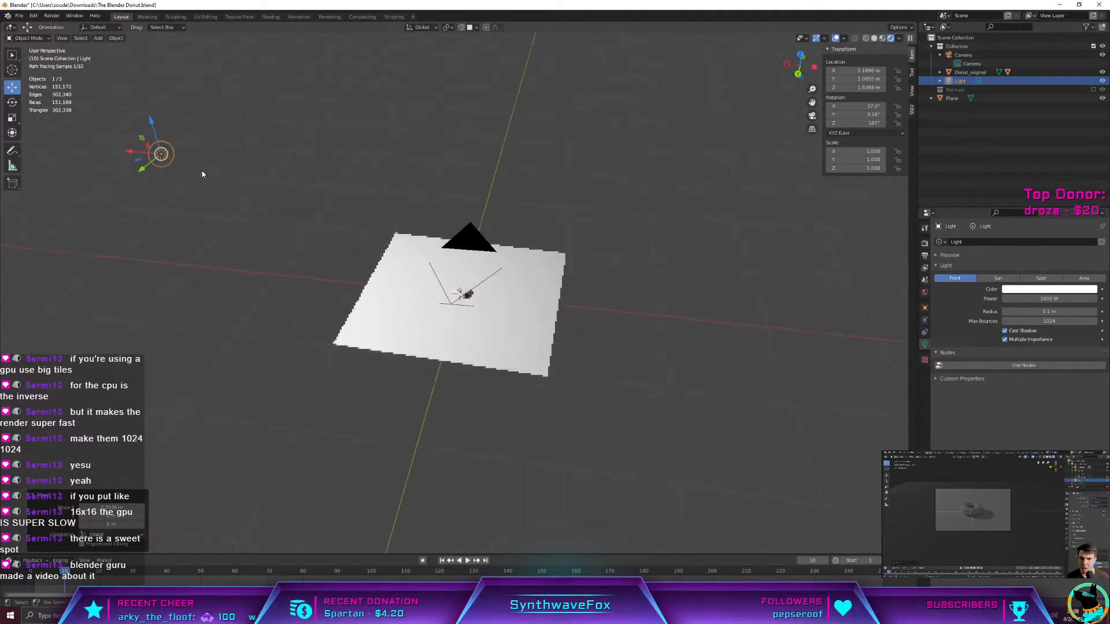
pyautogui.scroll(4, 287, 248)
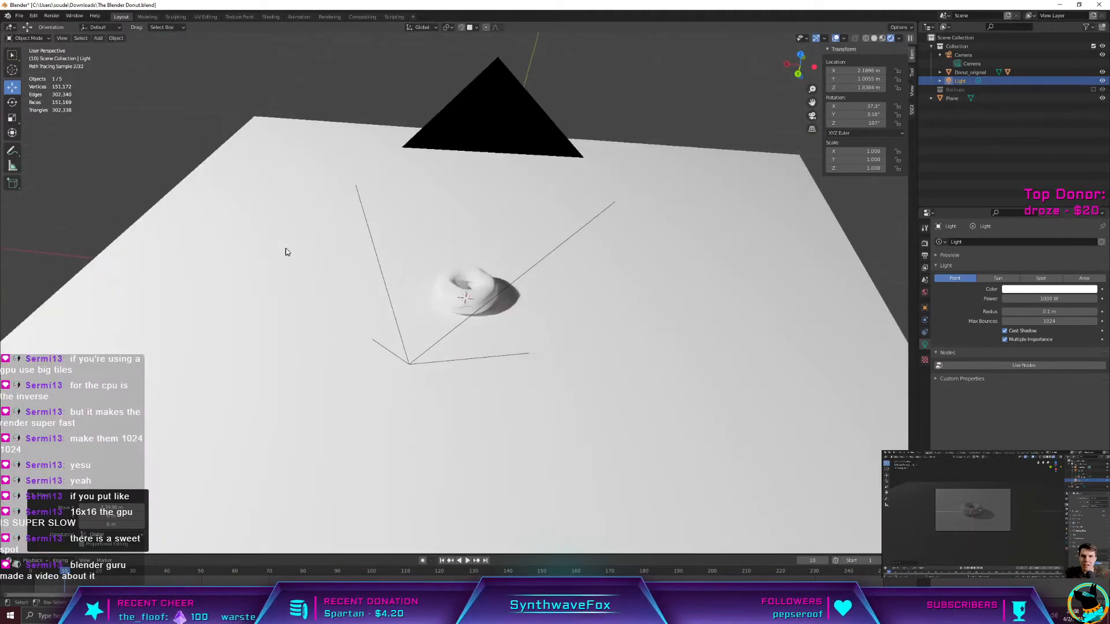
pyautogui.scroll(-3, 286, 248)
pyautogui.moveTo(287, 245); pyautogui.dragTo(254, 234, button='middle')
pyautogui.scroll(-4, 259, 238)
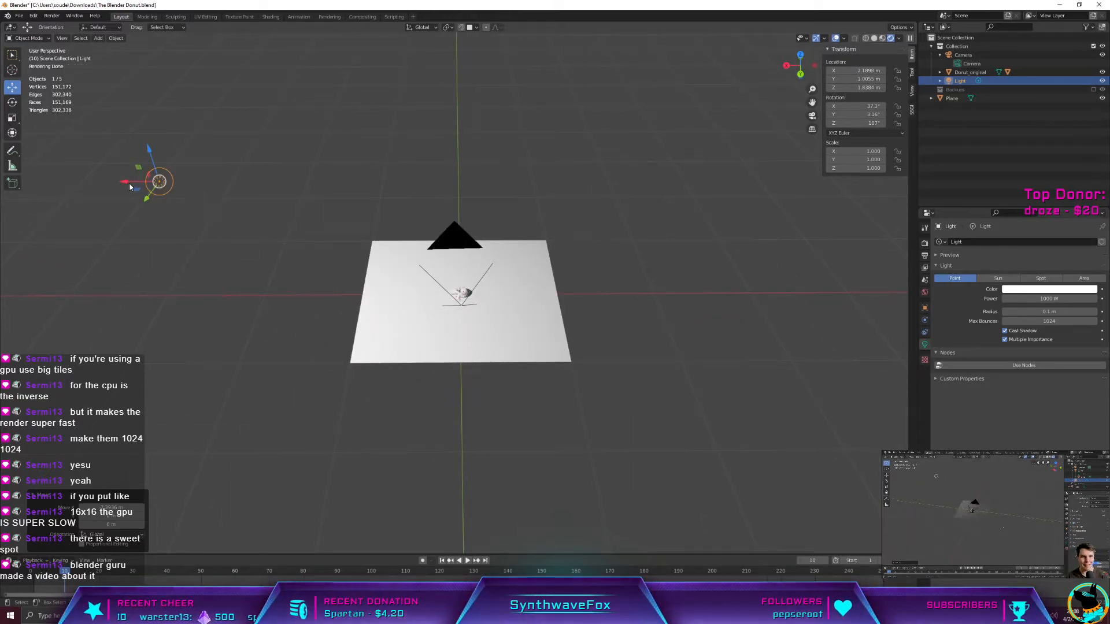
pyautogui.moveTo(130, 187); pyautogui.dragTo(5, 195)
# Step: Shift the light farther out along the X axis to about X 3.76 m
pyautogui.scroll(5, 273, 326)
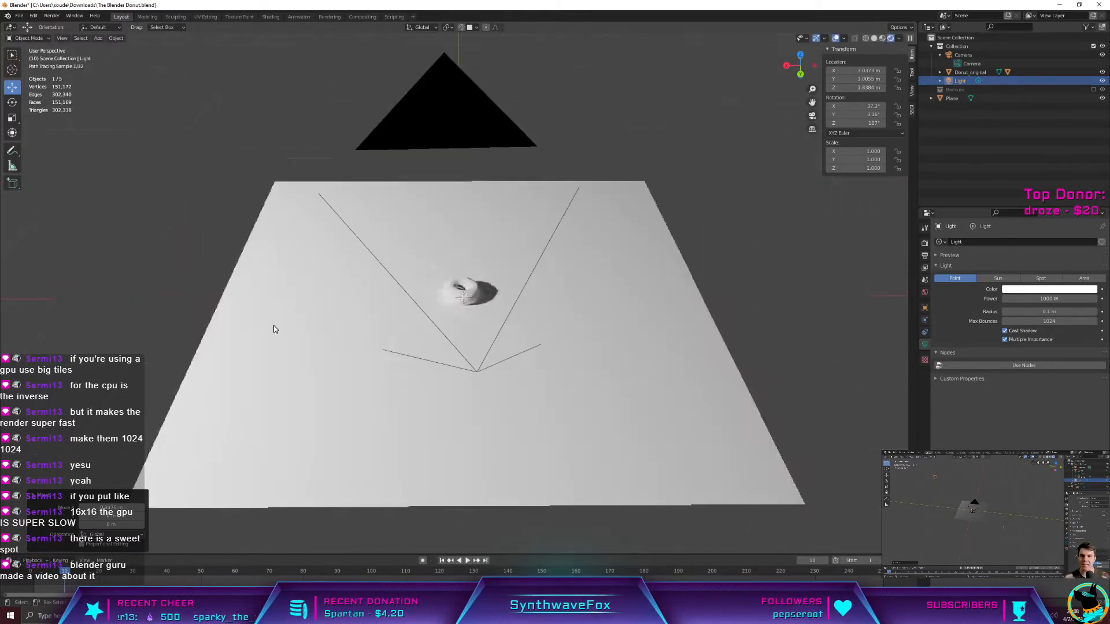
pyautogui.scroll(8, 274, 329)
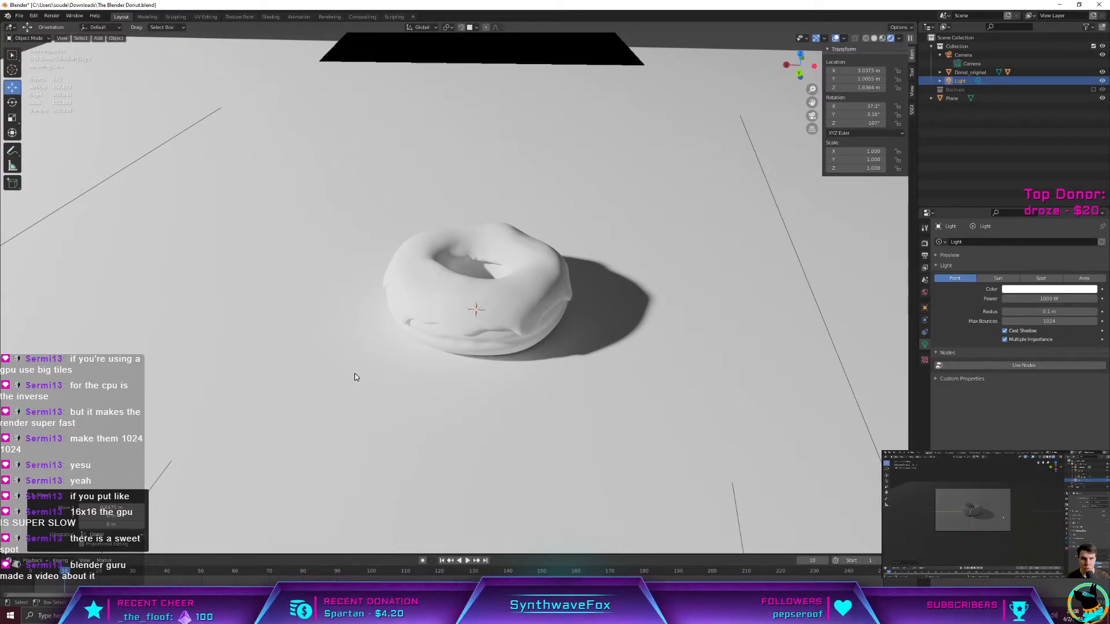
pyautogui.scroll(-3, 356, 378)
pyautogui.scroll(-8, 361, 385)
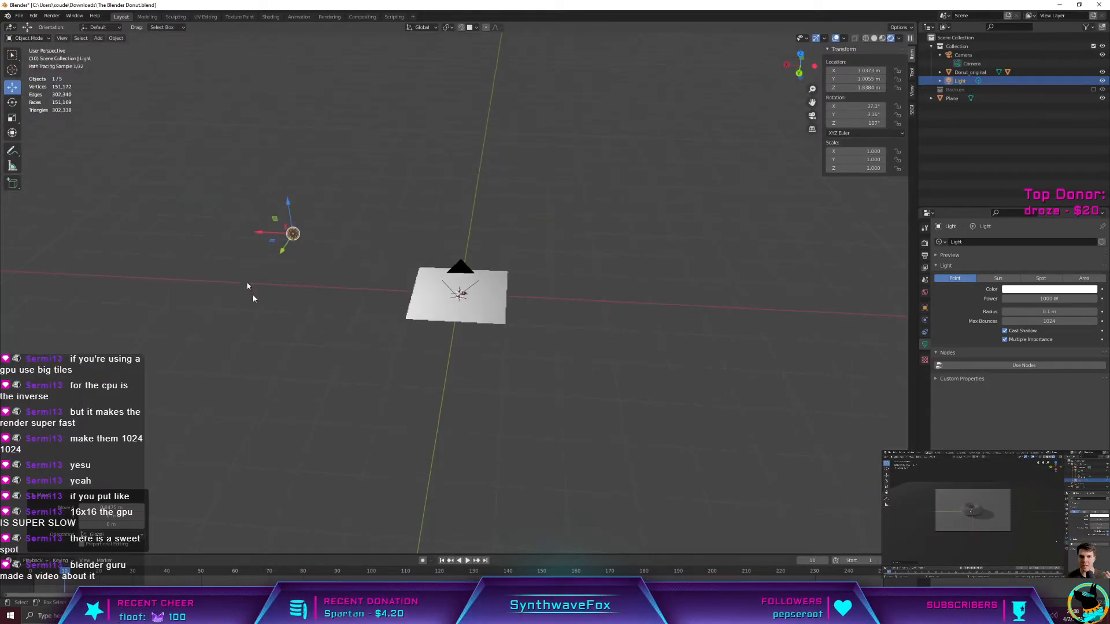
pyautogui.press('g')
pyautogui.press('x')
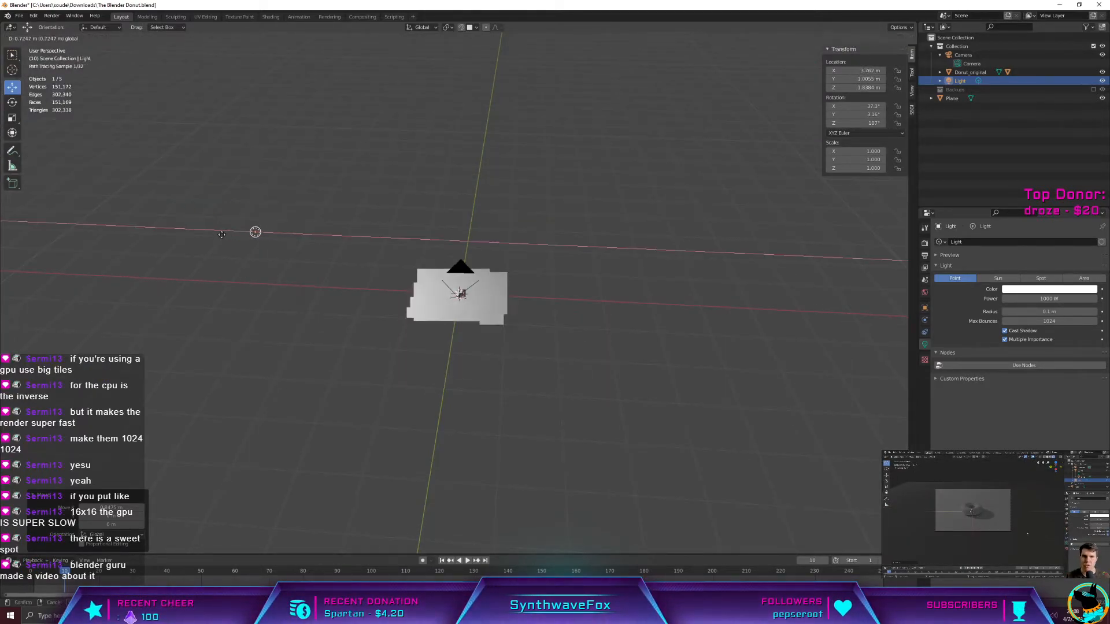
pyautogui.click(221, 235)
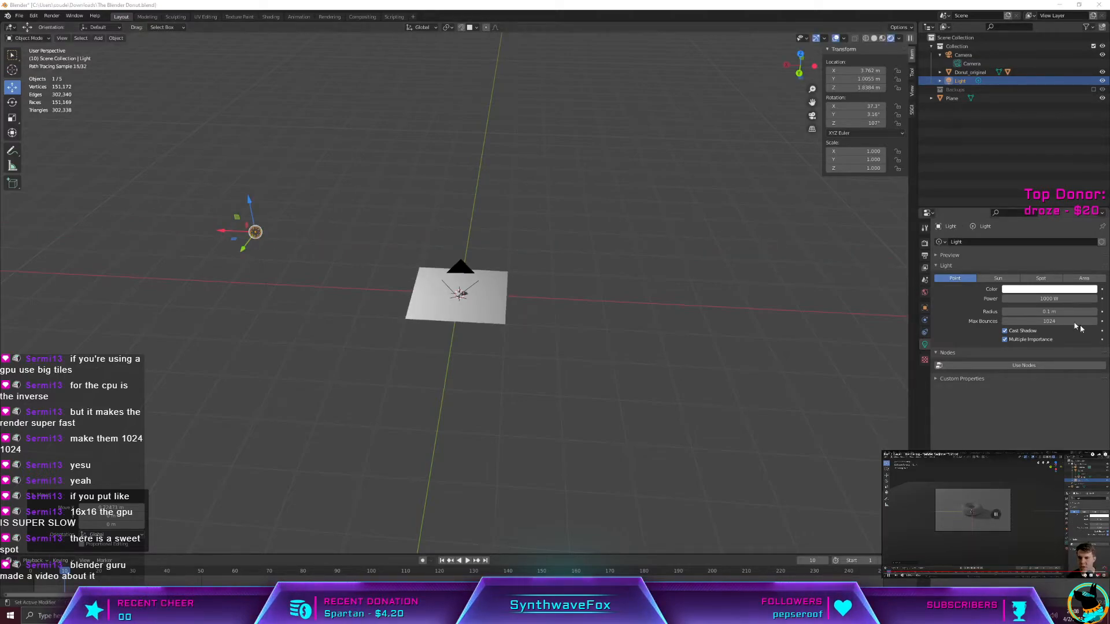
# Step: Set the light's power to 40 W
pyautogui.click(1038, 299)
pyautogui.write('40')
pyautogui.press('Return')
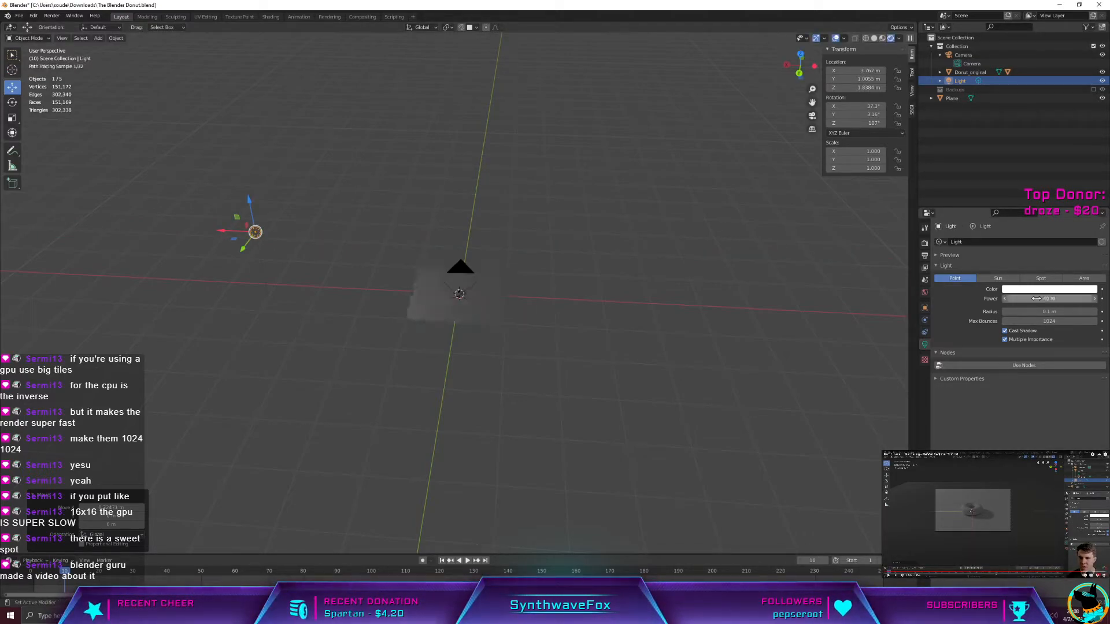
# Step: Bring the light back toward the donut along the X axis to about X 2.50 m
pyautogui.press('g')
pyautogui.press('x')
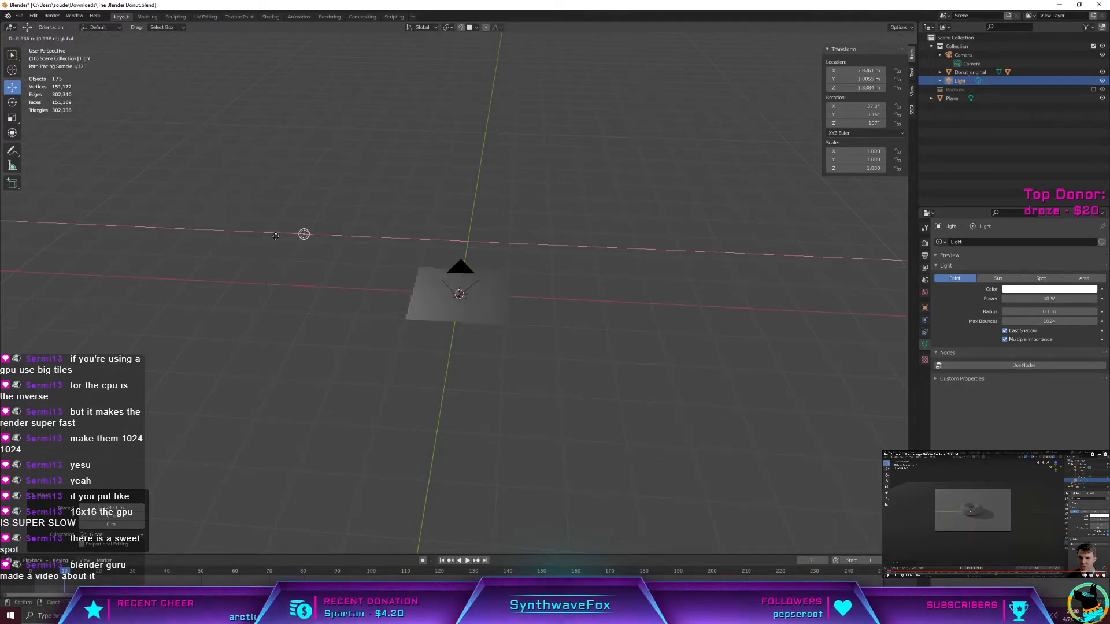
pyautogui.click(428, 295)
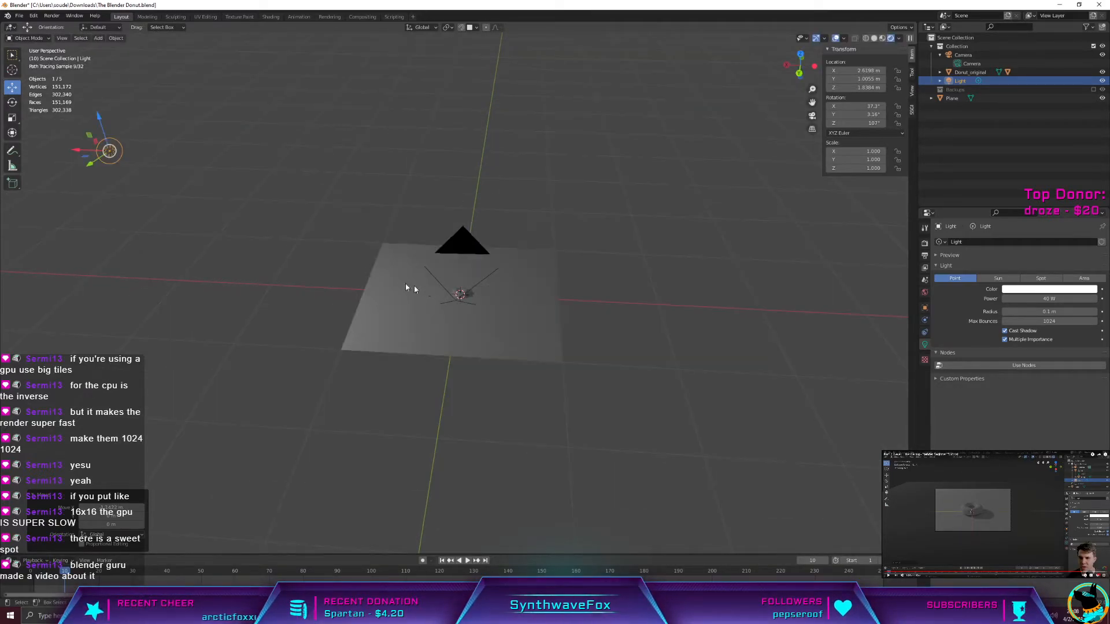
pyautogui.moveTo(72, 148); pyautogui.dragTo(85, 148)
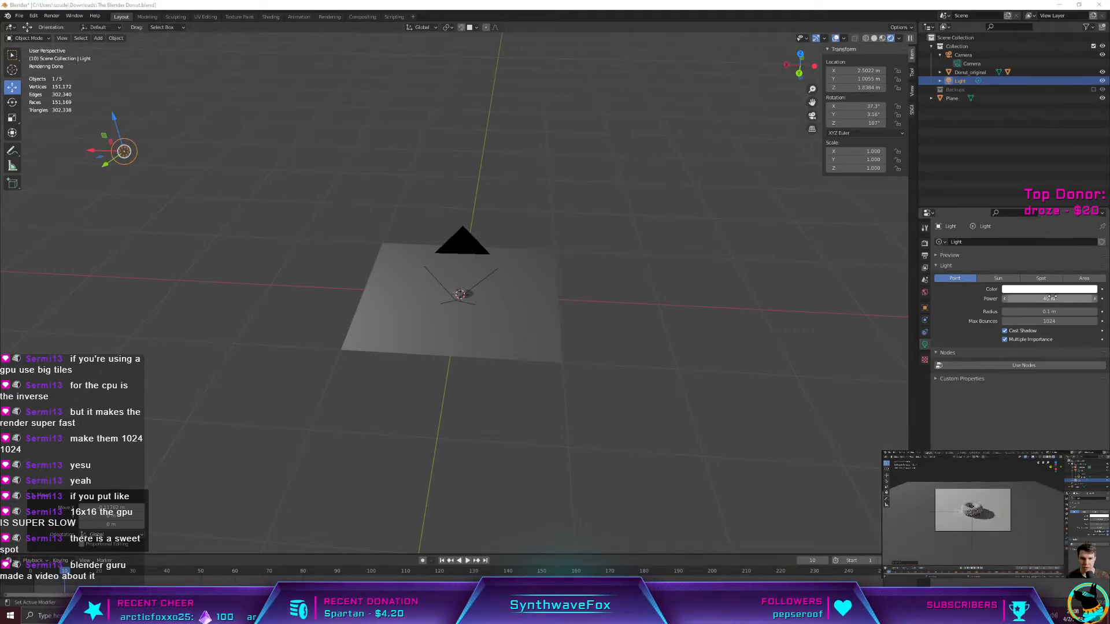
# Step: Raise the light's power to about 512 W and check the lighting on the donut up close
pyautogui.moveTo(1048, 299); pyautogui.dragTo(1109, 299)
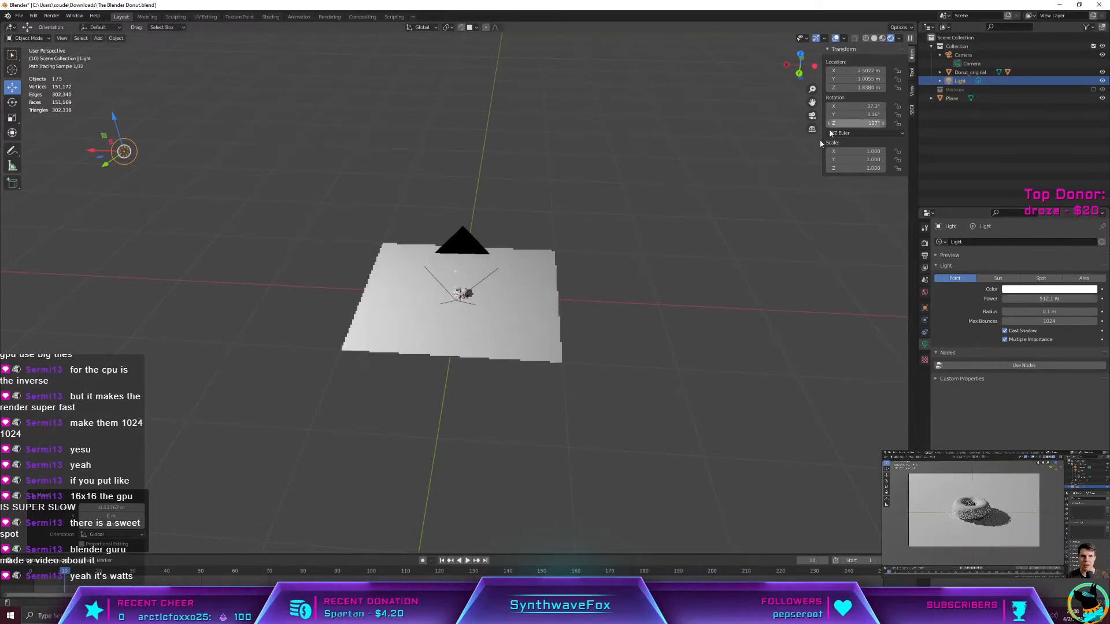
pyautogui.scroll(10, 352, 380)
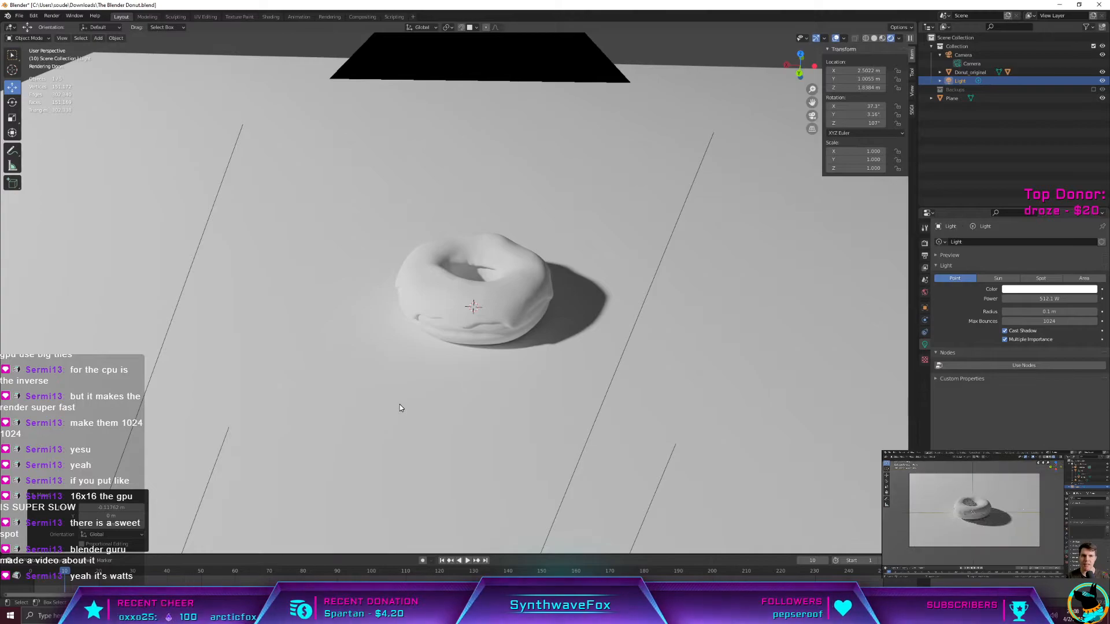
pyautogui.scroll(-10, 400, 404)
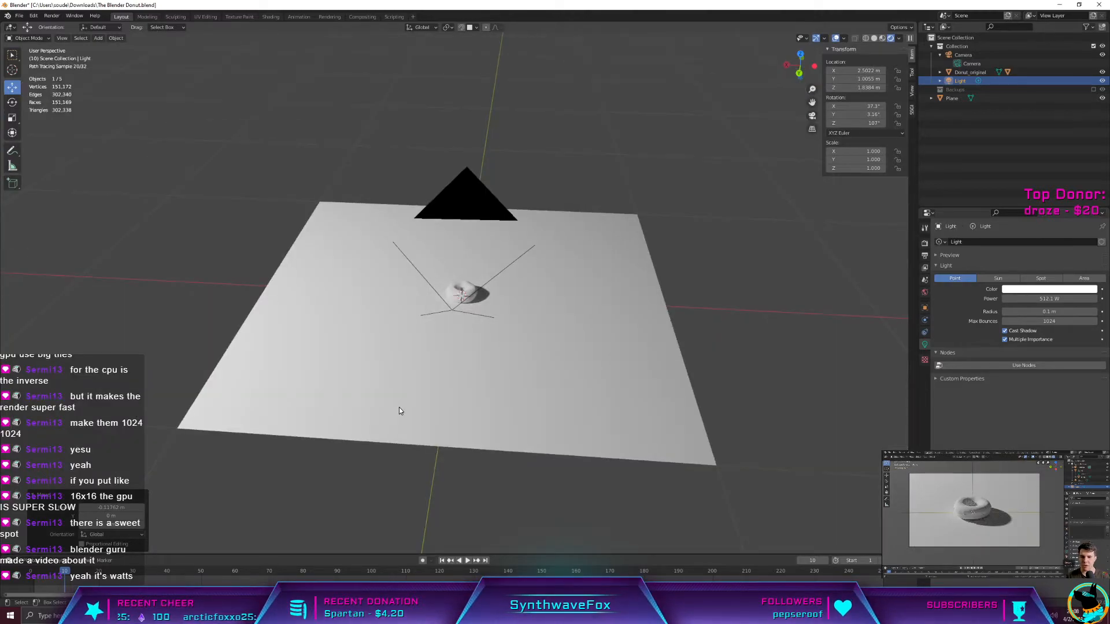
# Step: Add a new material to the ground plane and set its base color to light blue
pyautogui.click(665, 367)
pyautogui.click(925, 381)
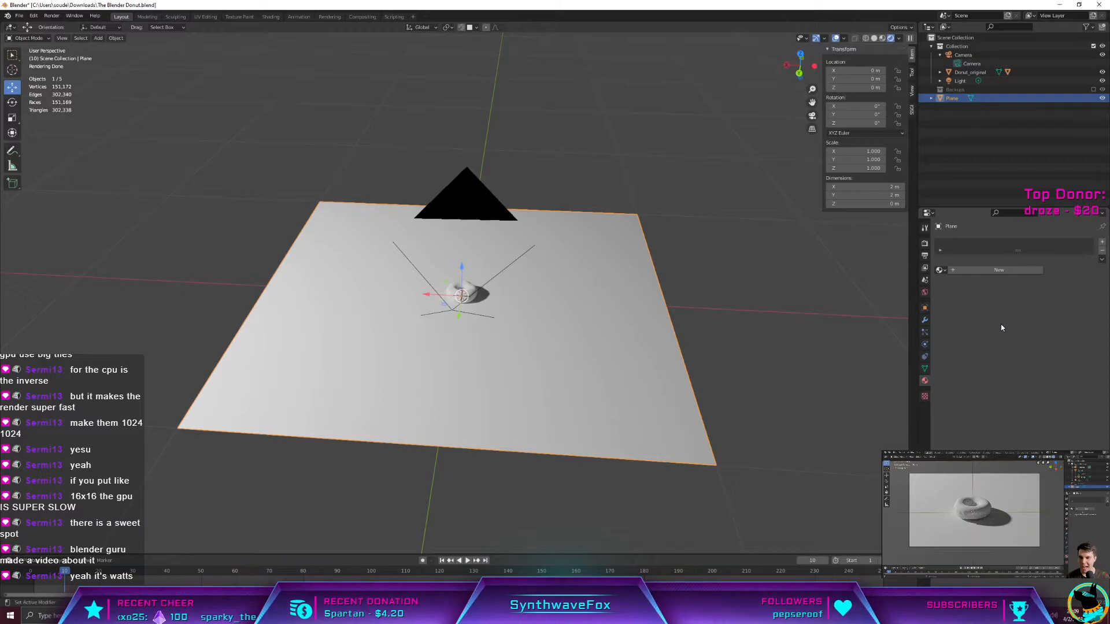
pyautogui.click(1009, 269)
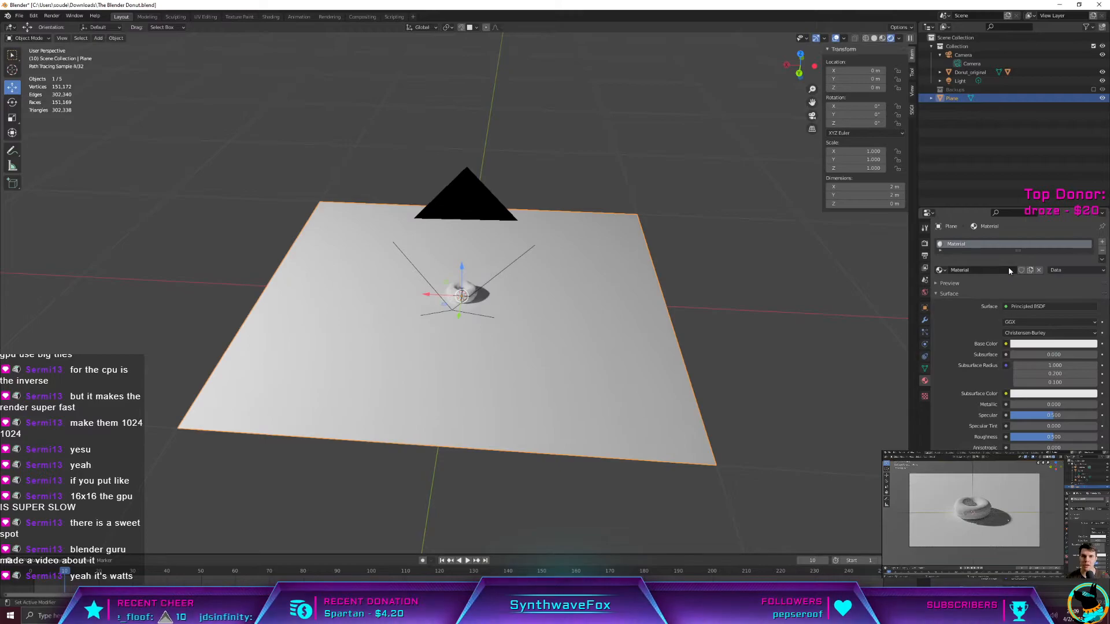
pyautogui.scroll(2, 578, 281)
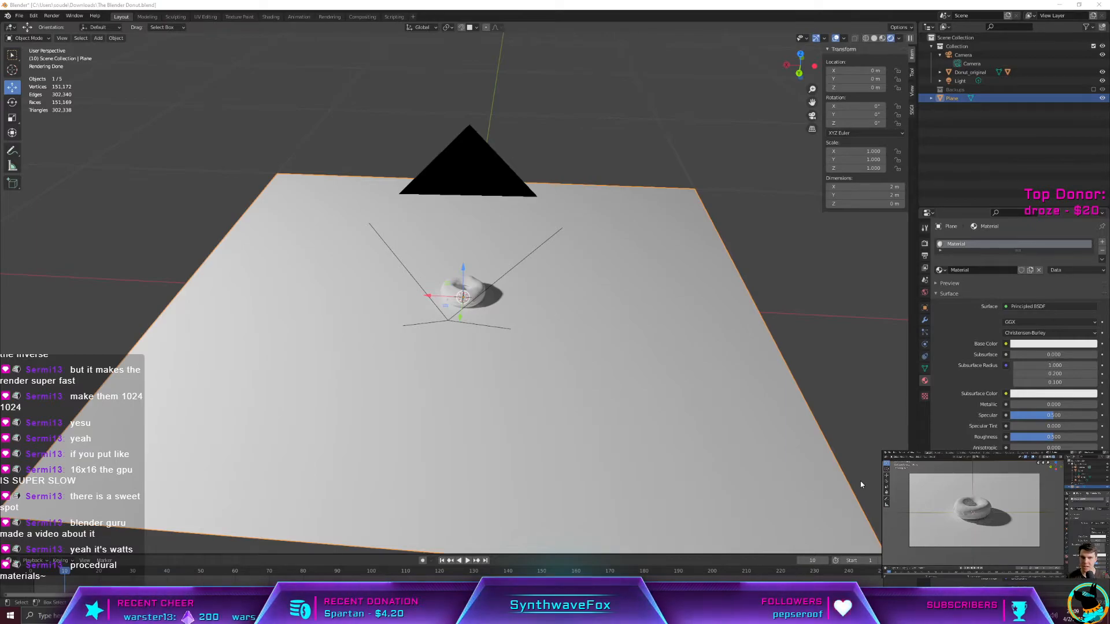
pyautogui.click(1038, 343)
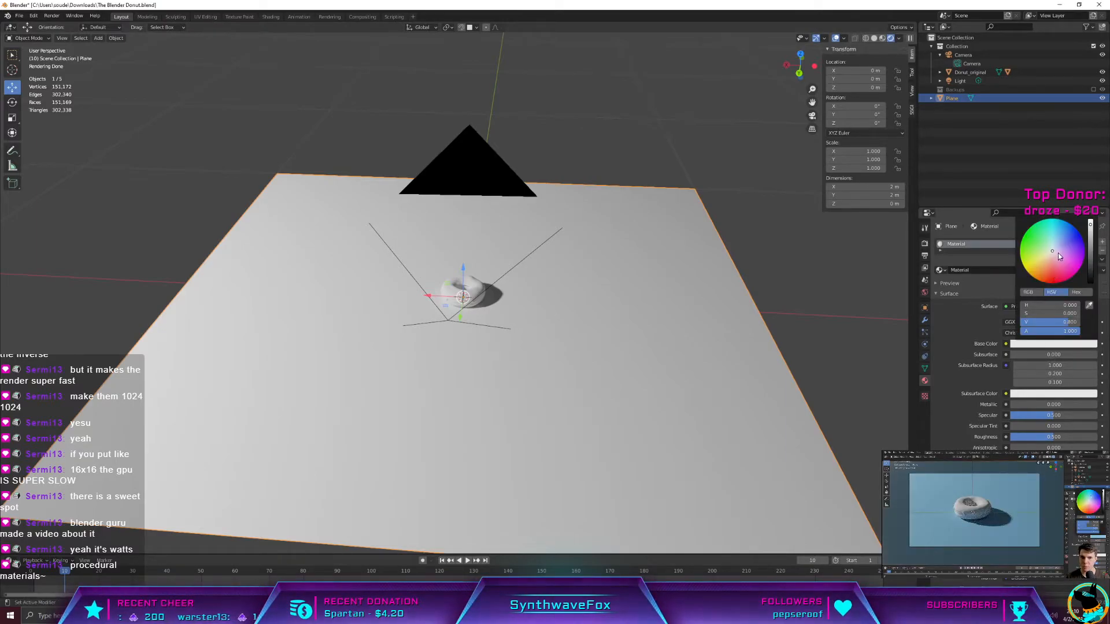
pyautogui.click(1057, 237)
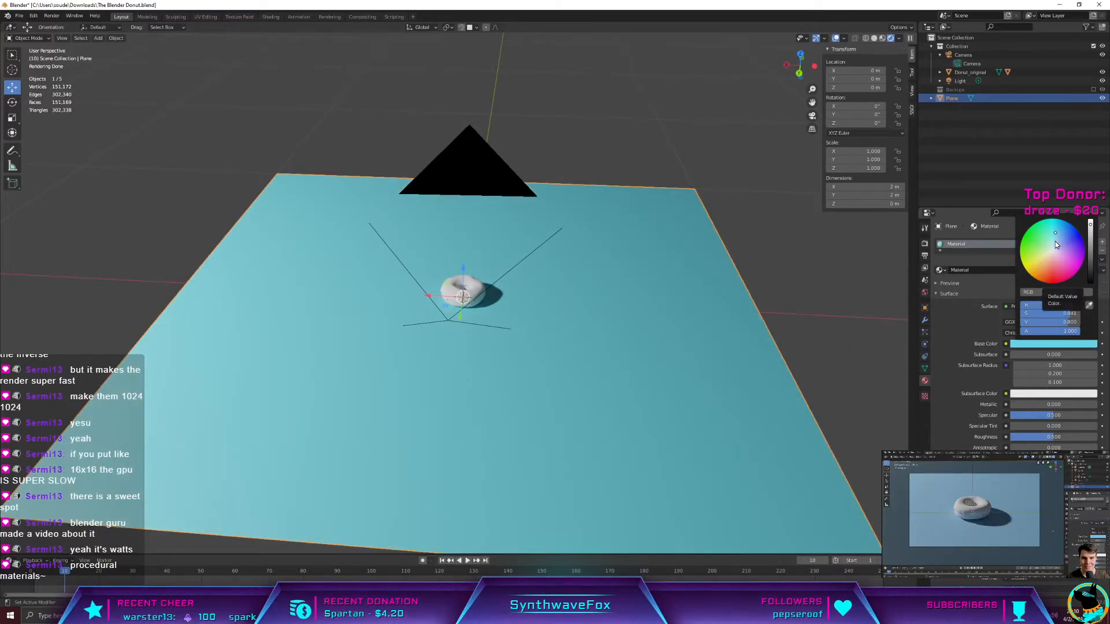
pyautogui.click(1057, 237)
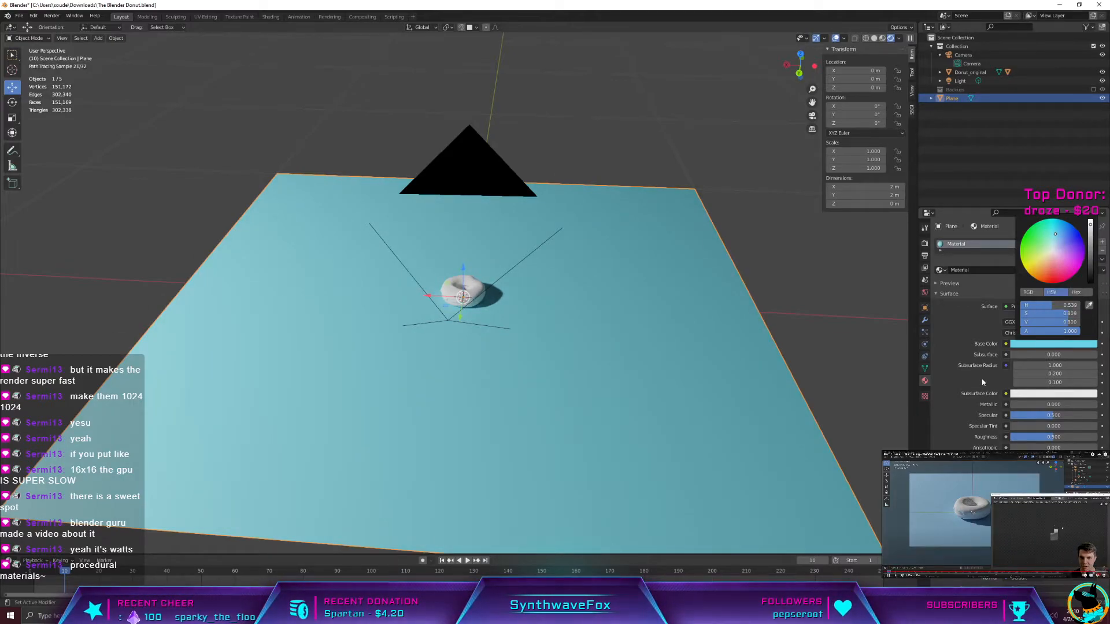
# Step: Deselect the plane, render the camera view of the donut, and close the render result
pyautogui.click(664, 136)
pyautogui.press('F12')
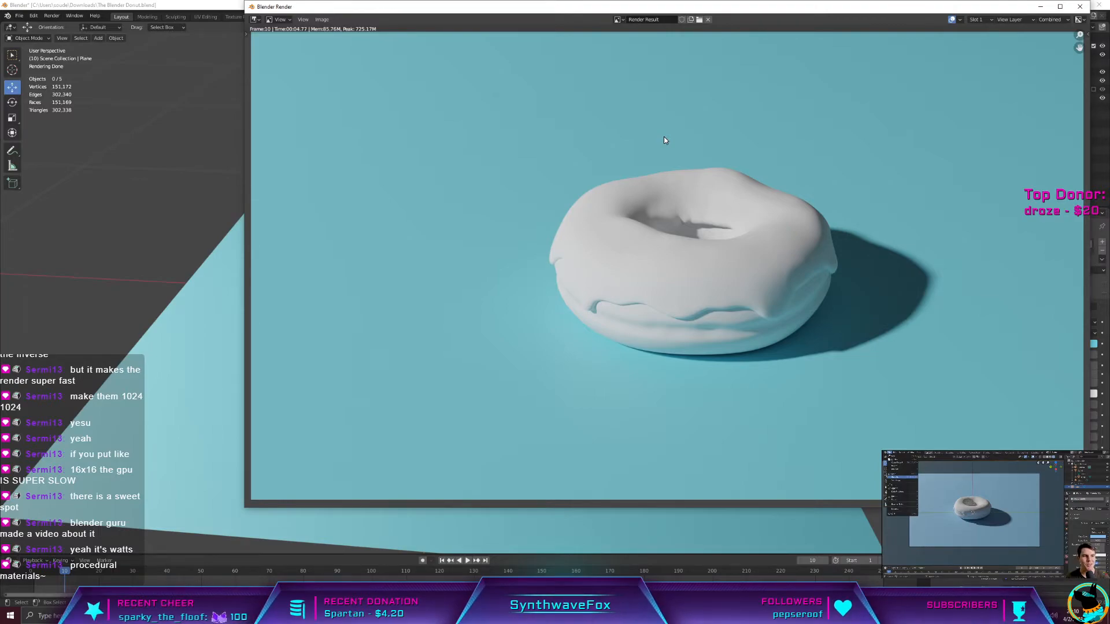
pyautogui.click(1079, 6)
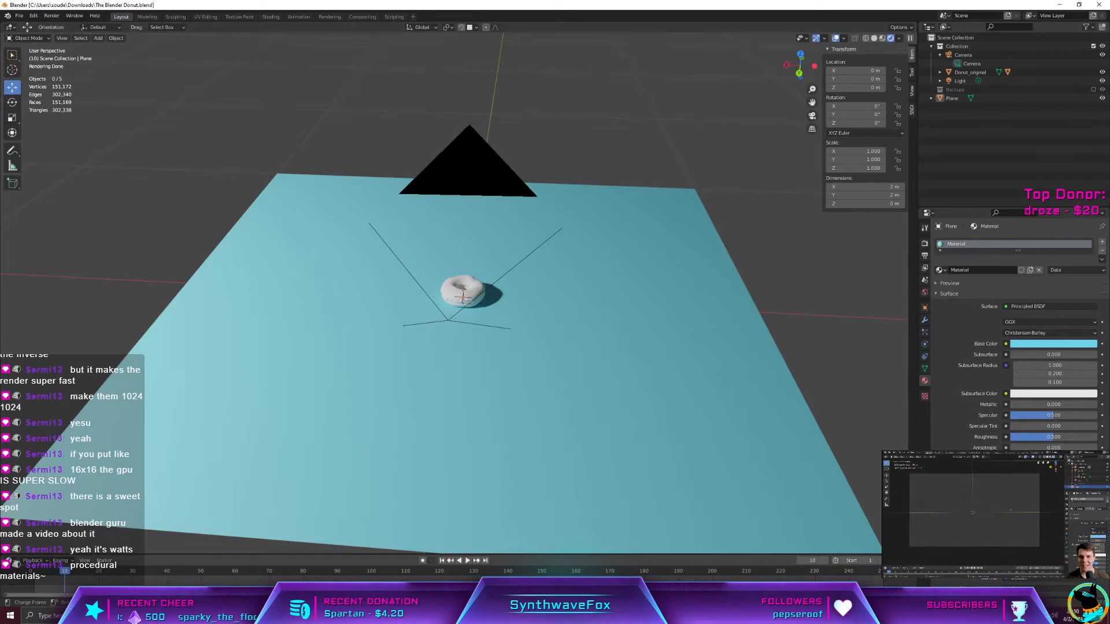
# Step: Replace the timeline with the Shader Editor and enlarge it to show the plane material's nodes
pyautogui.click(8, 560)
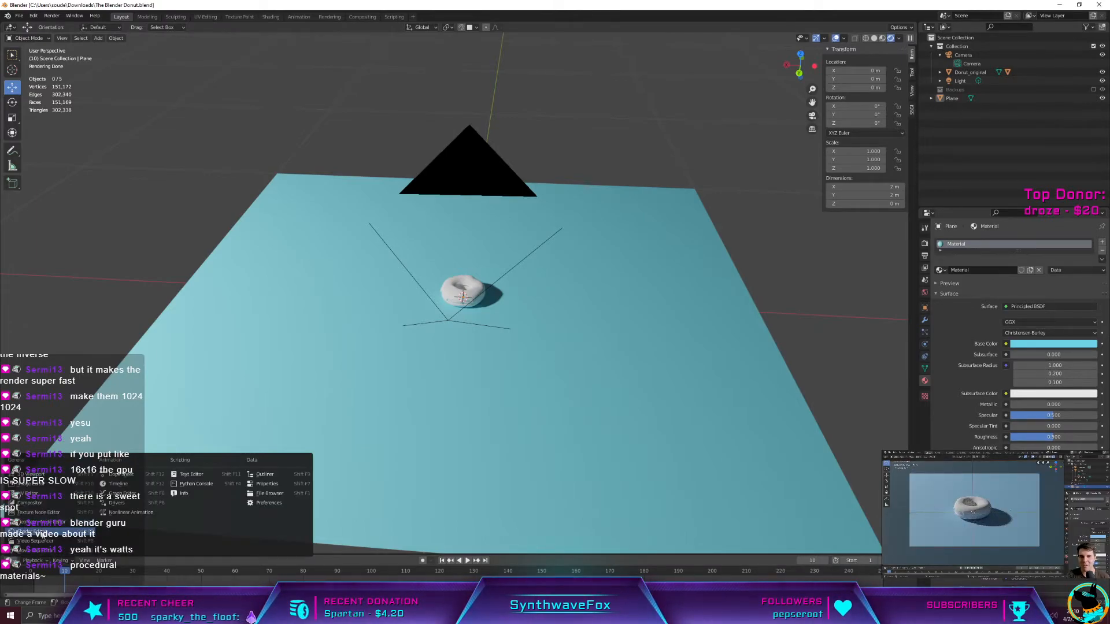
pyautogui.click(41, 532)
pyautogui.moveTo(269, 554); pyautogui.dragTo(325, 384)
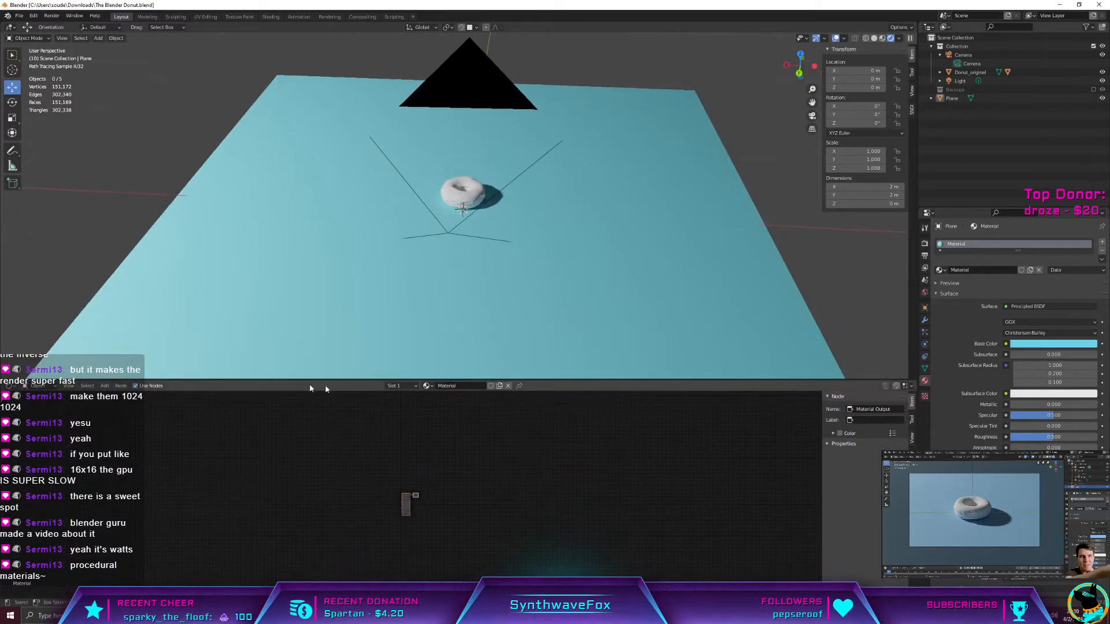
pyautogui.scroll(8, 405, 503)
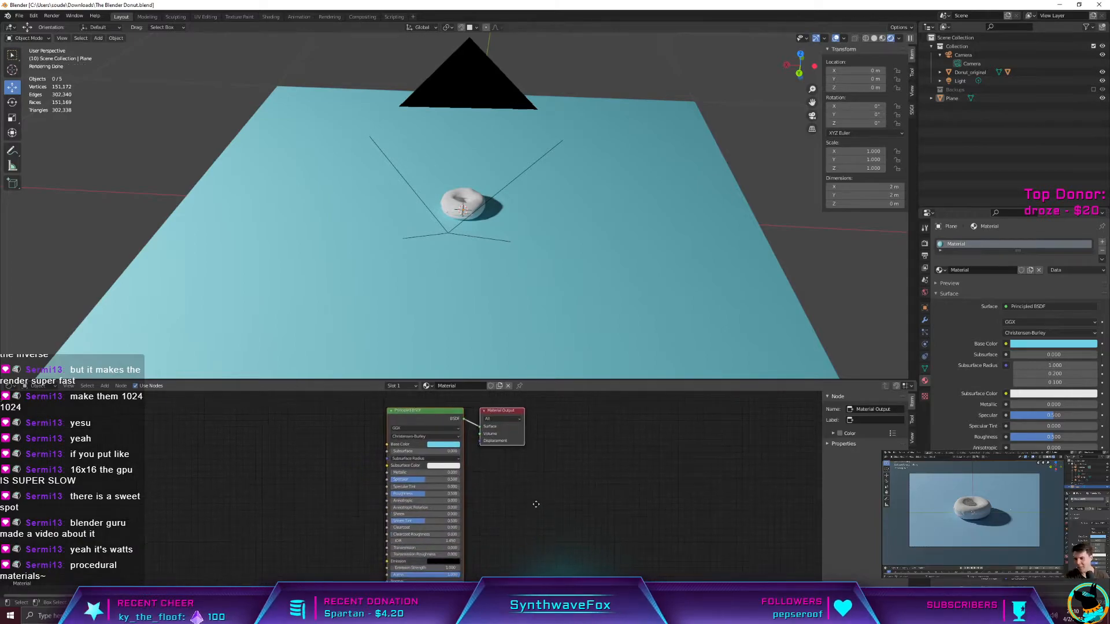
pyautogui.scroll(2, 536, 505)
pyautogui.moveTo(554, 384); pyautogui.dragTo(558, 321)
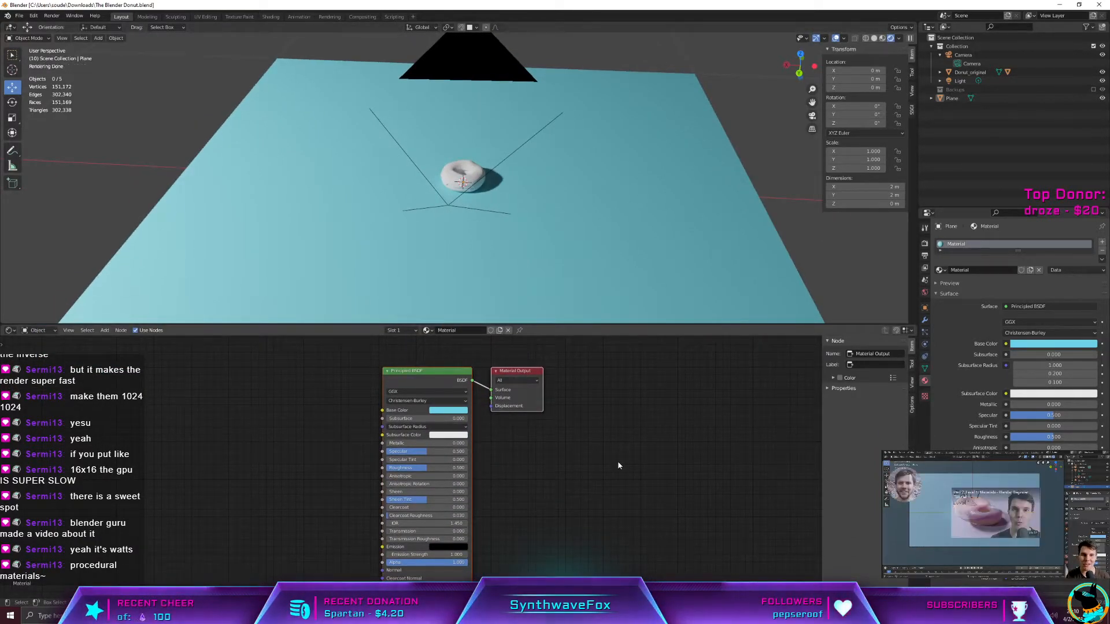
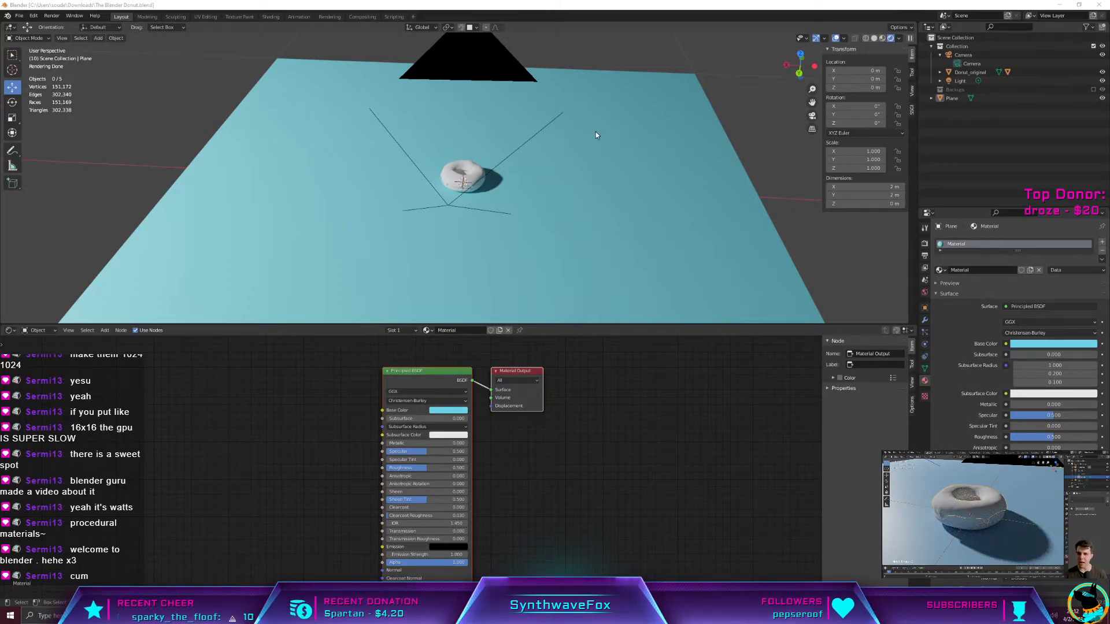
pyautogui.click(843, 39)
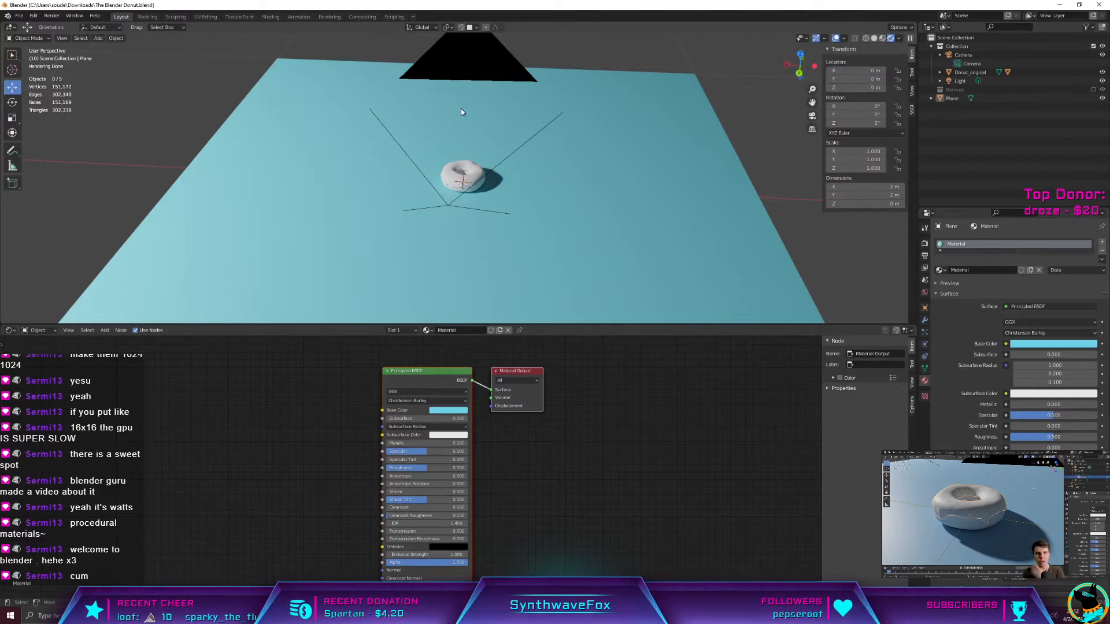
# Step: Hide the camera from the viewport and select the donut
pyautogui.click(412, 158)
pyautogui.press('h')
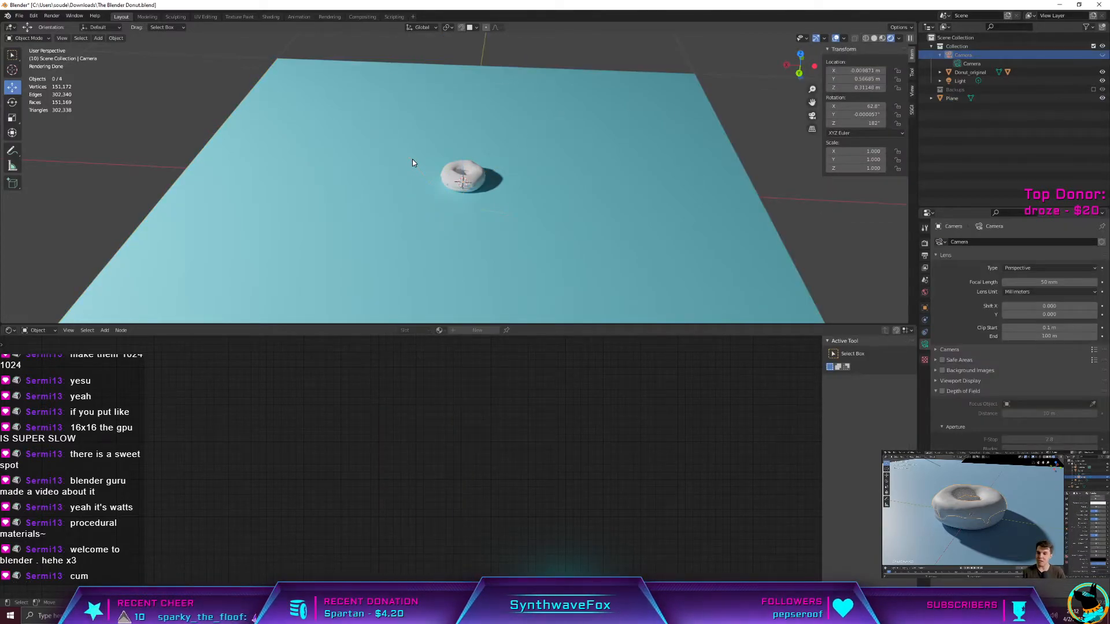
pyautogui.click(467, 177)
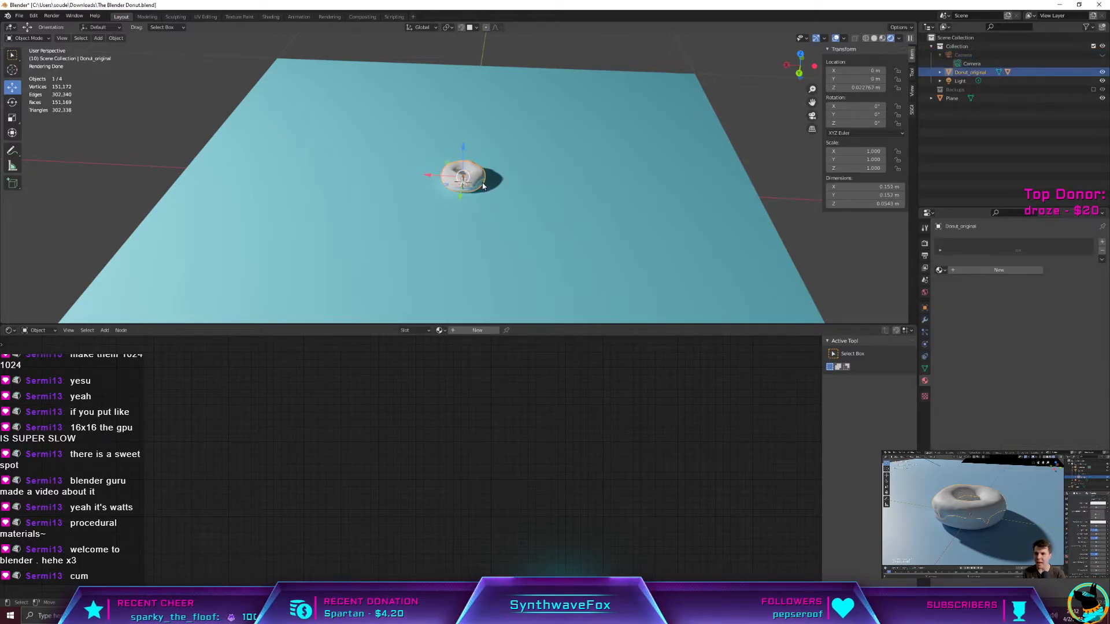
pyautogui.scroll(3, 684, 168)
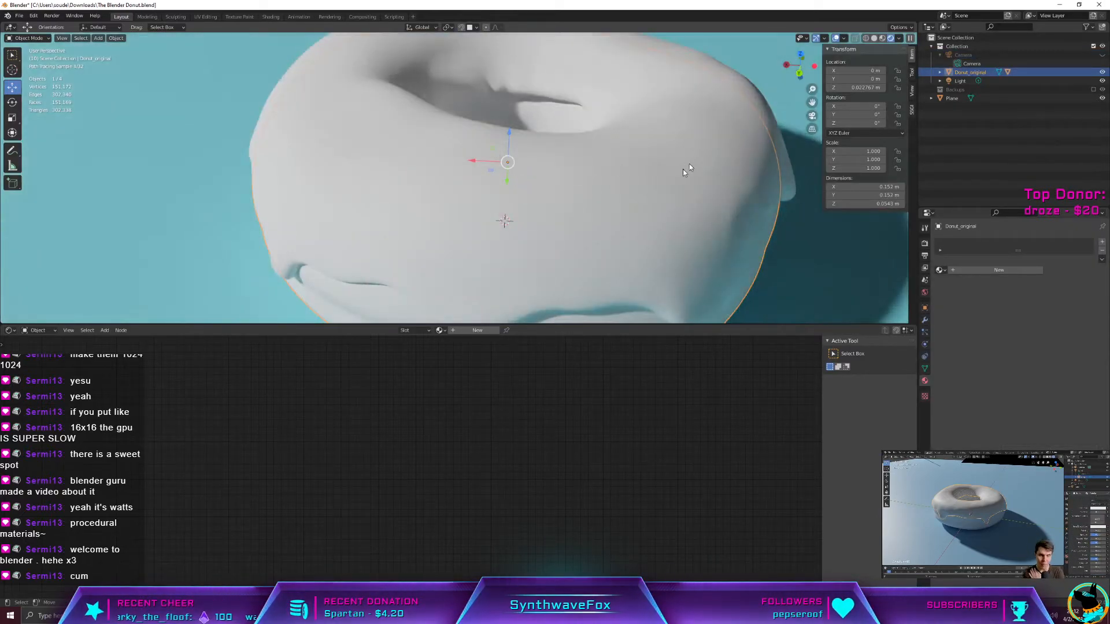
pyautogui.scroll(-3, 634, 189)
pyautogui.moveTo(634, 189); pyautogui.dragTo(736, 231, button='middle')
# Step: Clear the object selection and render the camera view of the donut on the blue plane
pyautogui.click(766, 228)
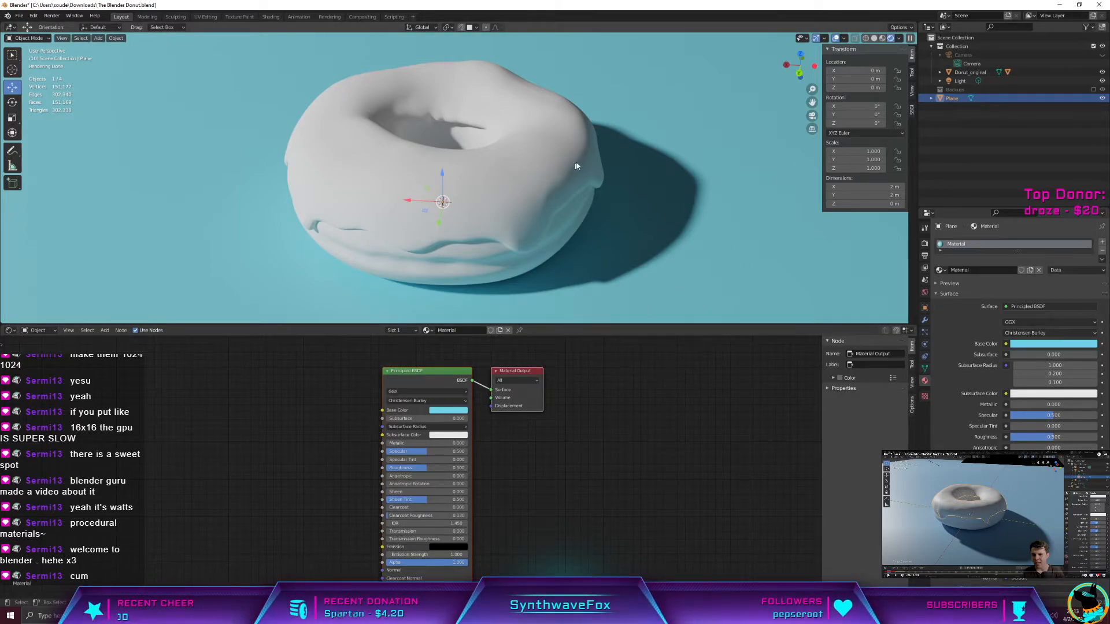
pyautogui.click(537, 244)
pyautogui.click(645, 211)
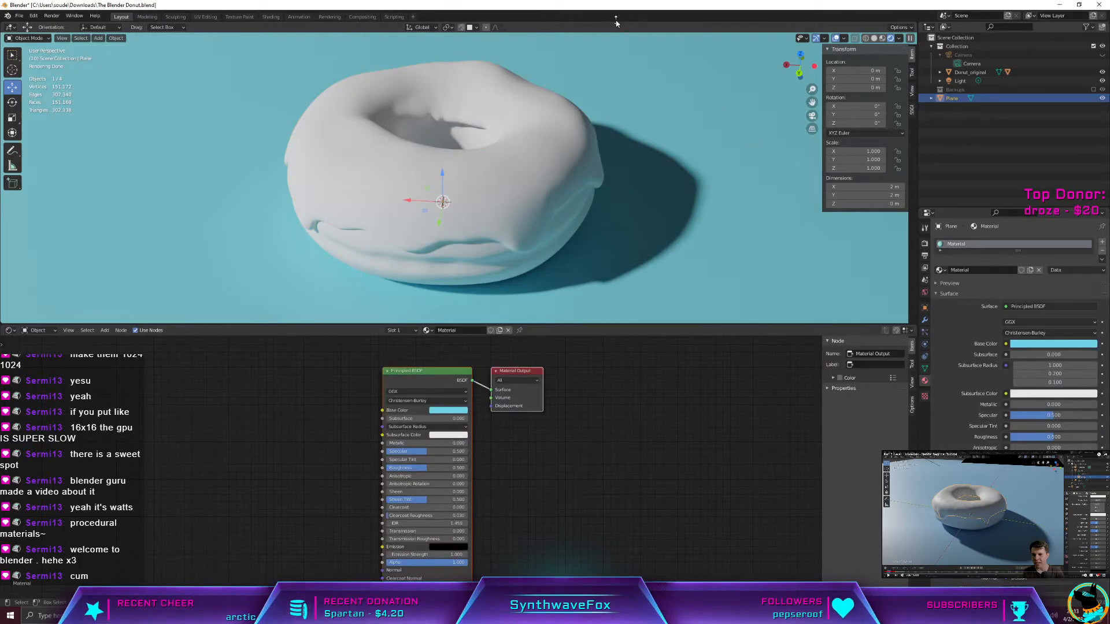
pyautogui.scroll(-7, 664, 104)
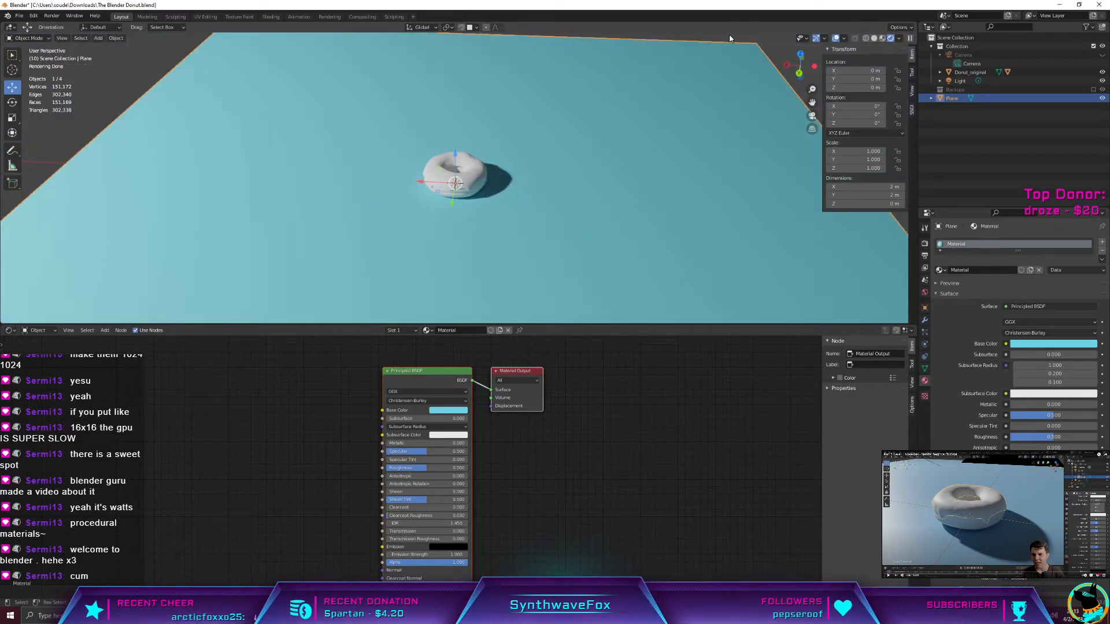
pyautogui.click(730, 38)
pyautogui.scroll(8, 428, 189)
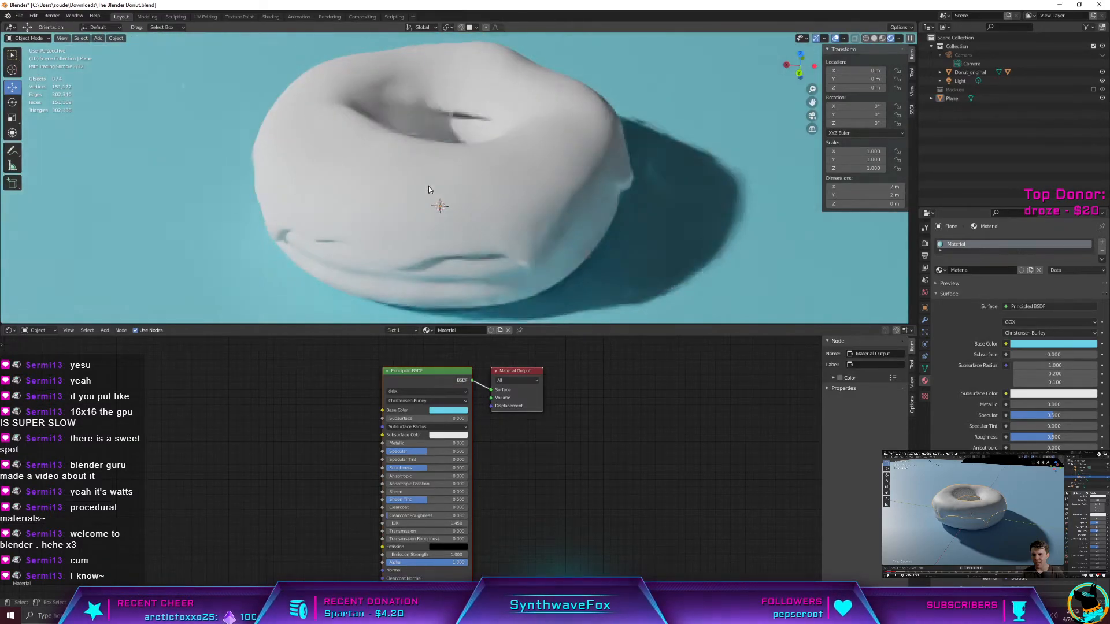
pyautogui.scroll(-2, 428, 189)
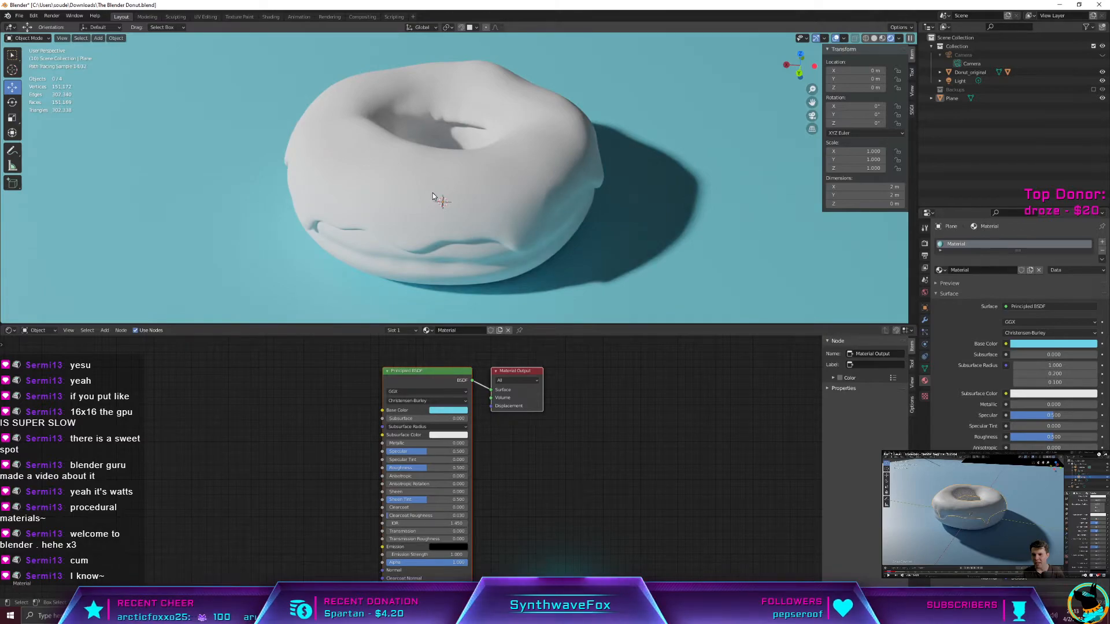
pyautogui.press('F12')
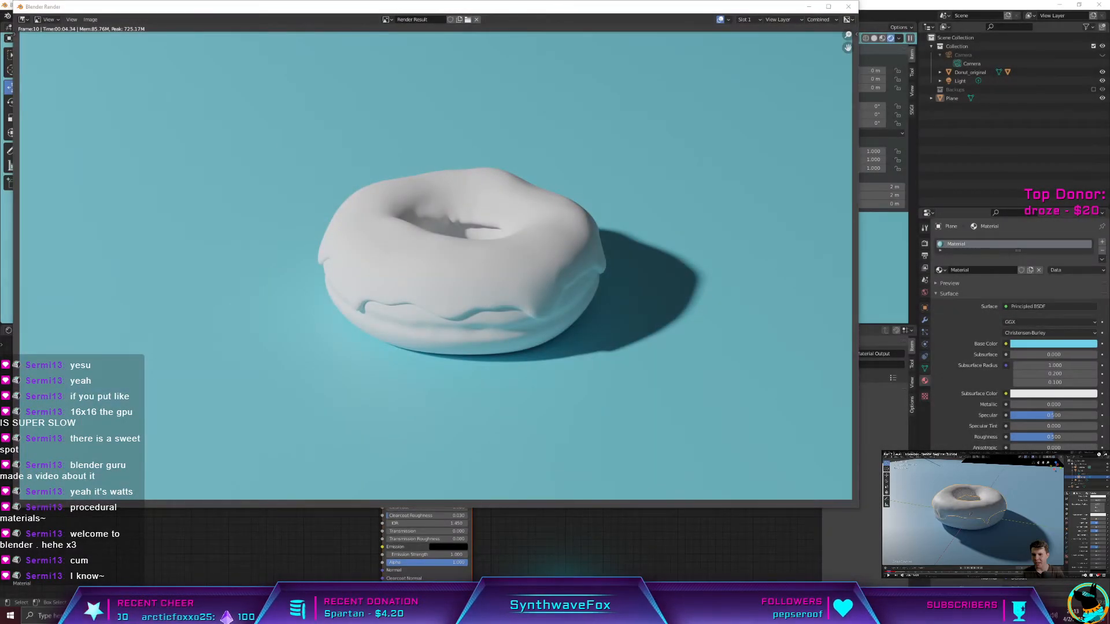
# Step: Switch to Discord, upload the copied render image to the Fortniters group chat, and send the message "Unfinished donut"
pyautogui.click(462, 615)
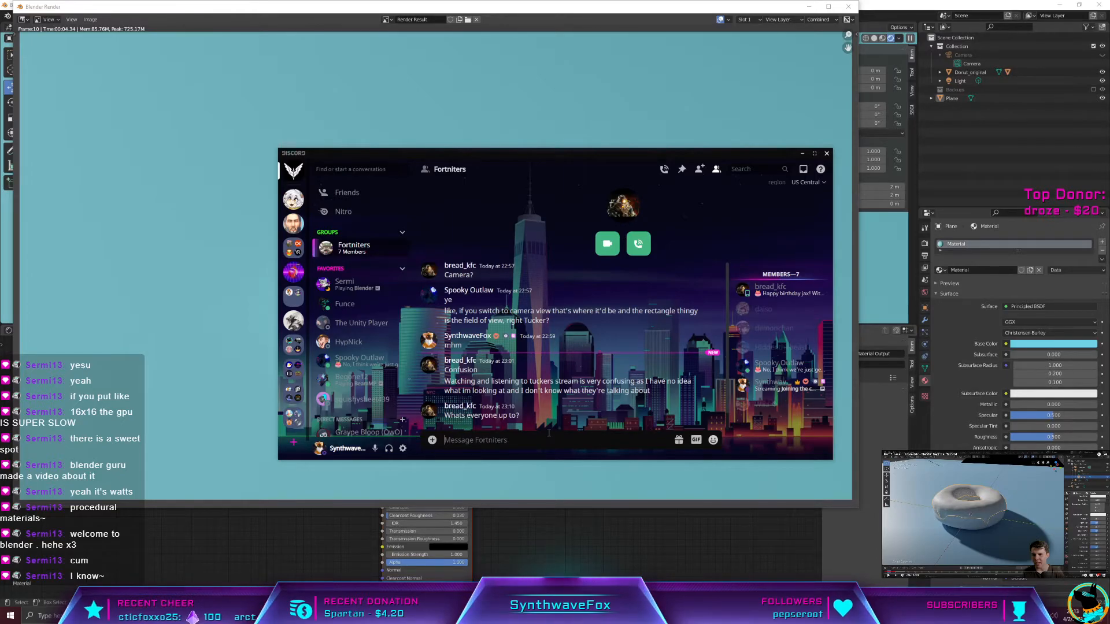
pyautogui.hotkey('ctrl', 'v')
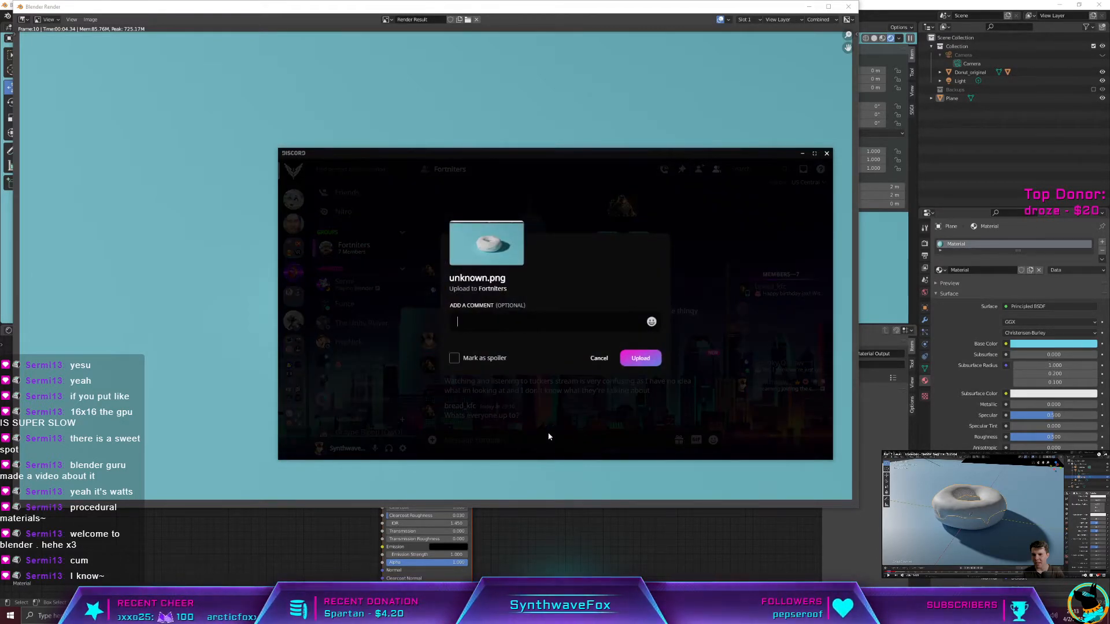
pyautogui.press('Return')
pyautogui.write('Unfinishe')
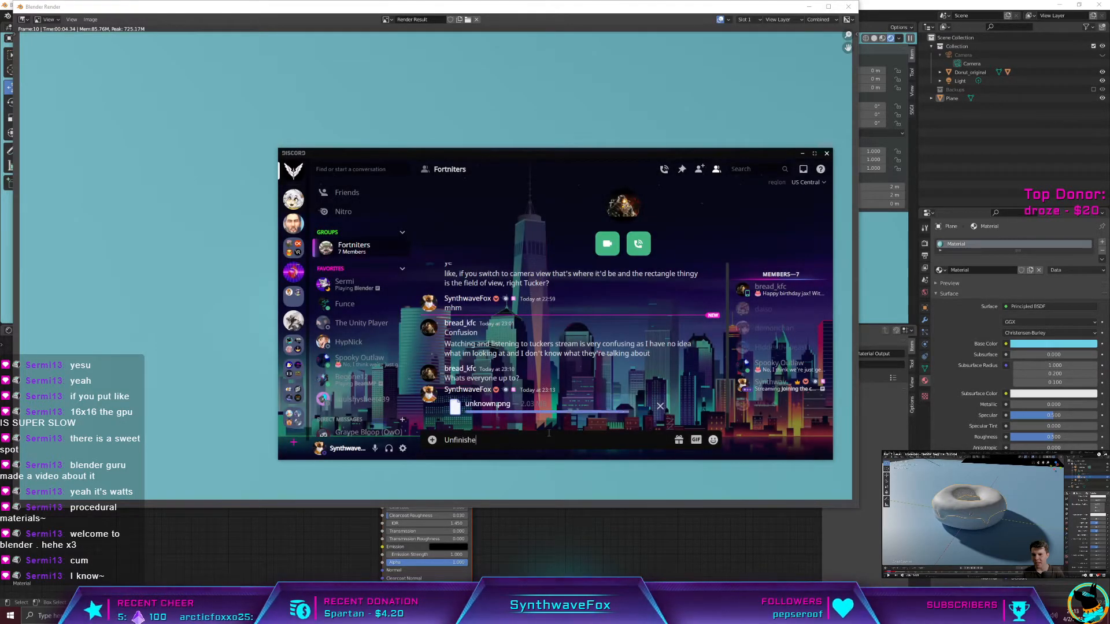
pyautogui.write('d donut')
pyautogui.press('Return')
# Step: Send "looks incredibly realistic so far, even with no textures" in the group chat, return to Blender, and close the render result
pyautogui.write('looks')
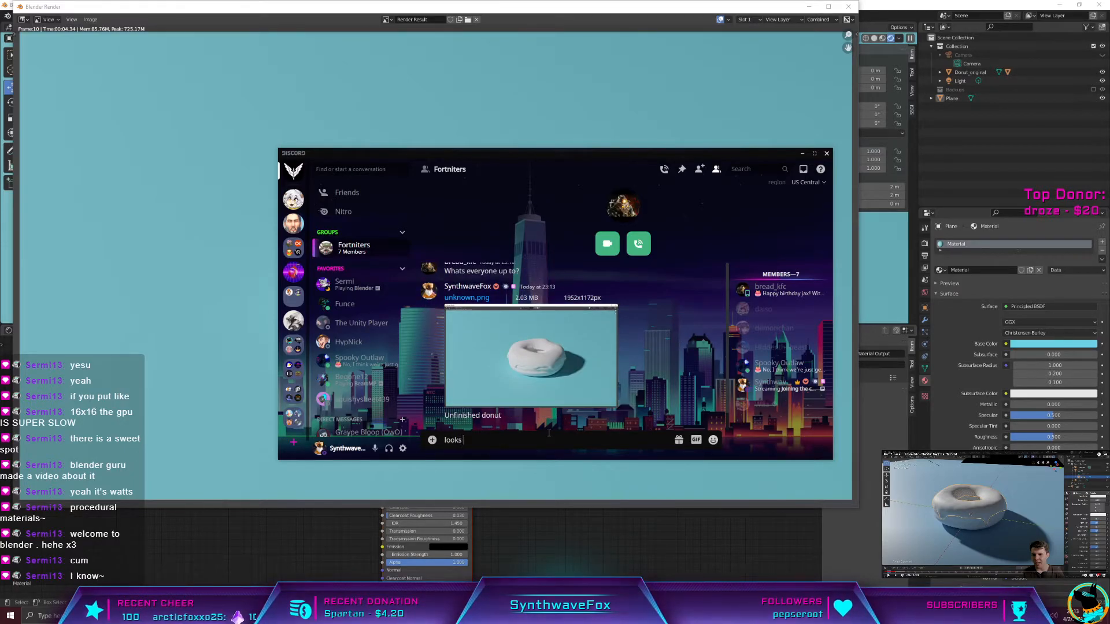
pyautogui.write(' incredibly r')
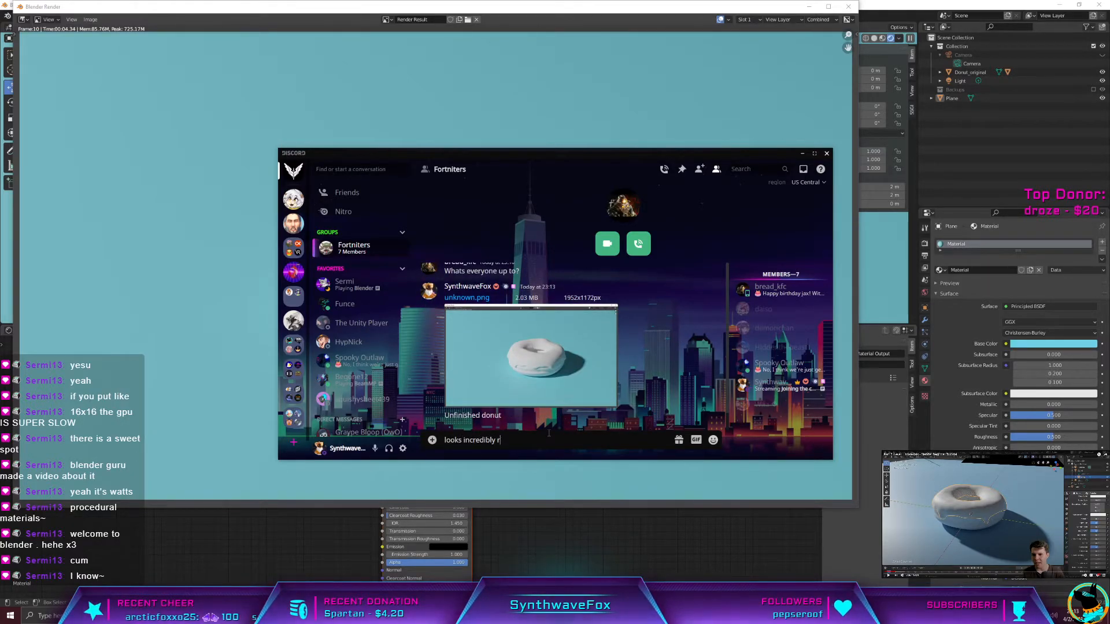
pyautogui.write('ealistic so far')
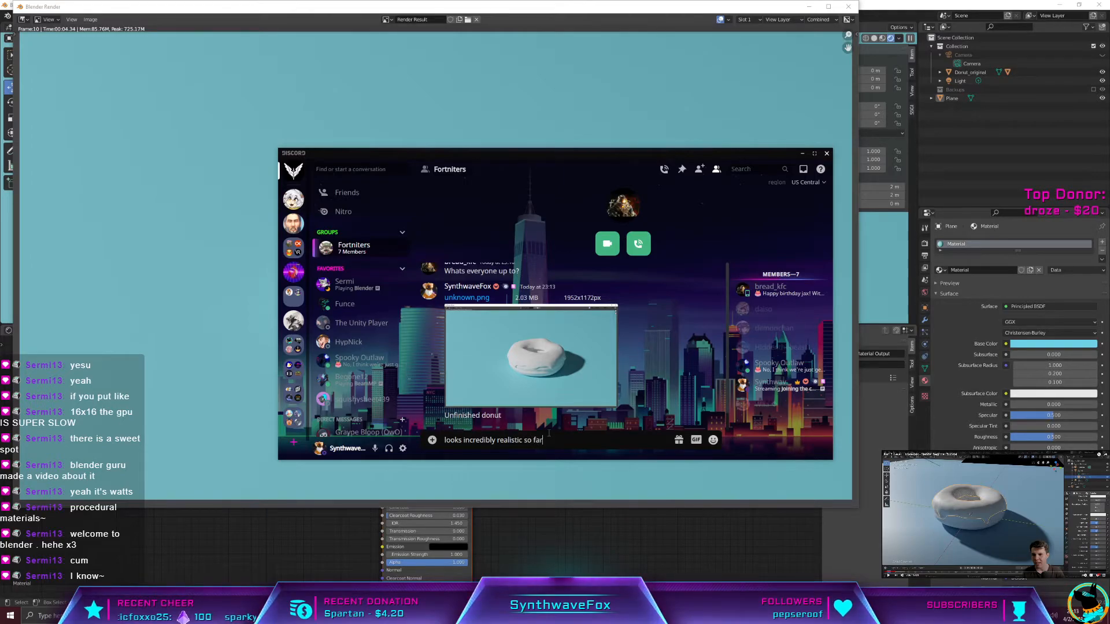
pyautogui.write(', even with no textures')
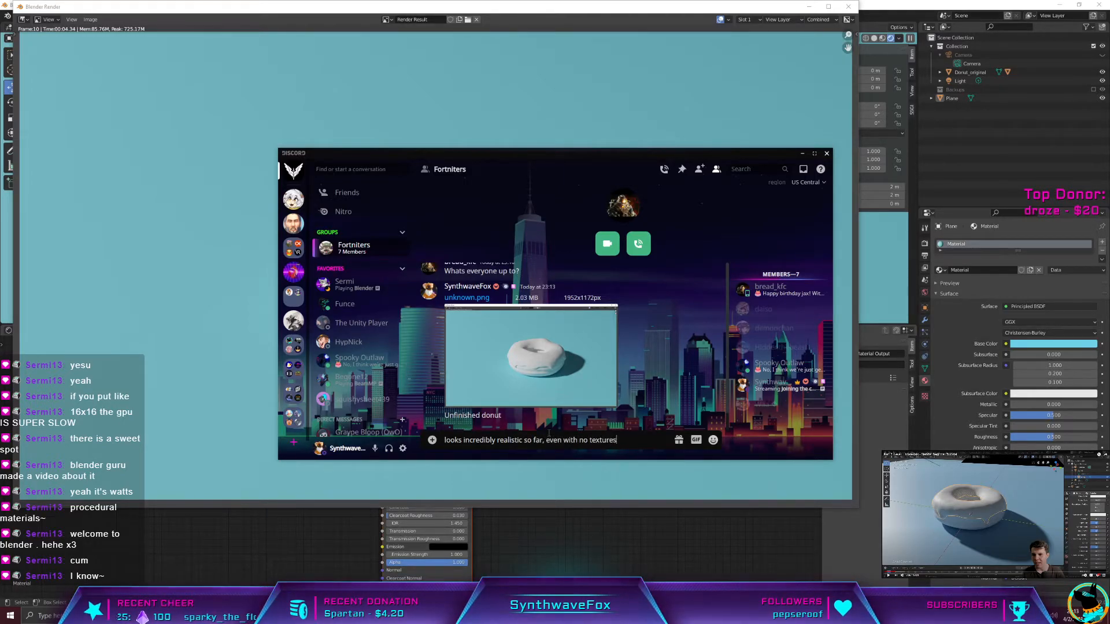
pyautogui.press('Return')
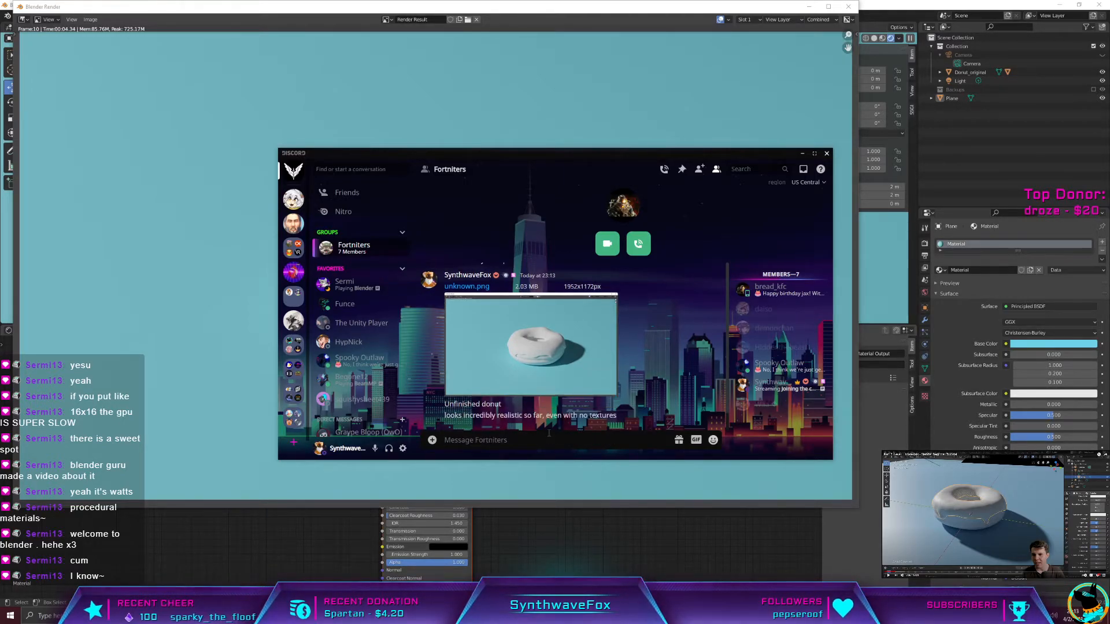
pyautogui.click(804, 155)
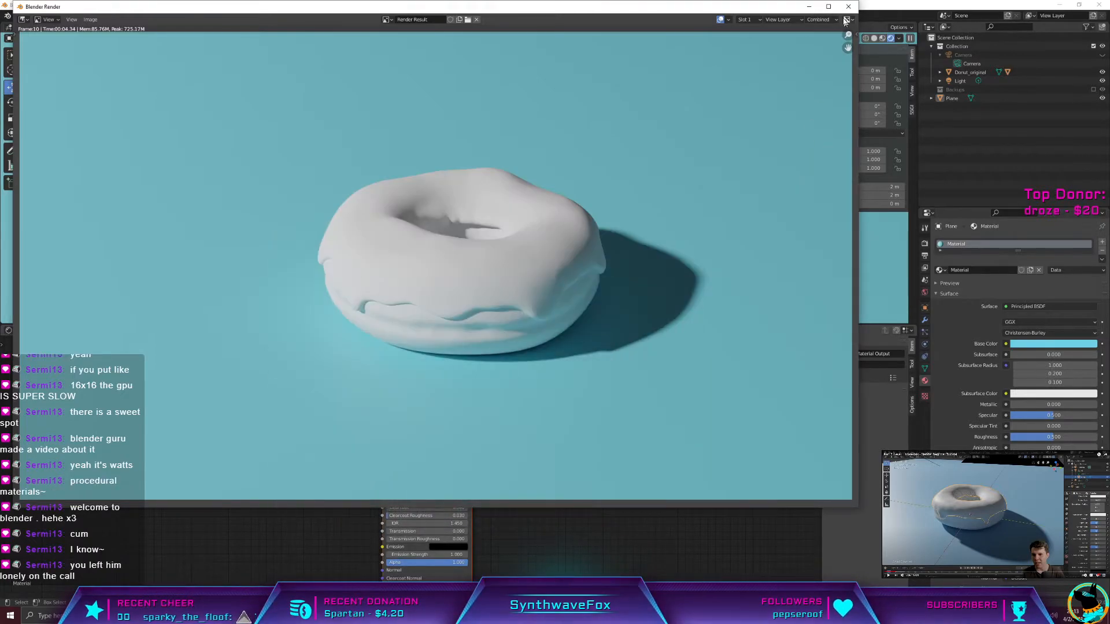
pyautogui.press('Escape')
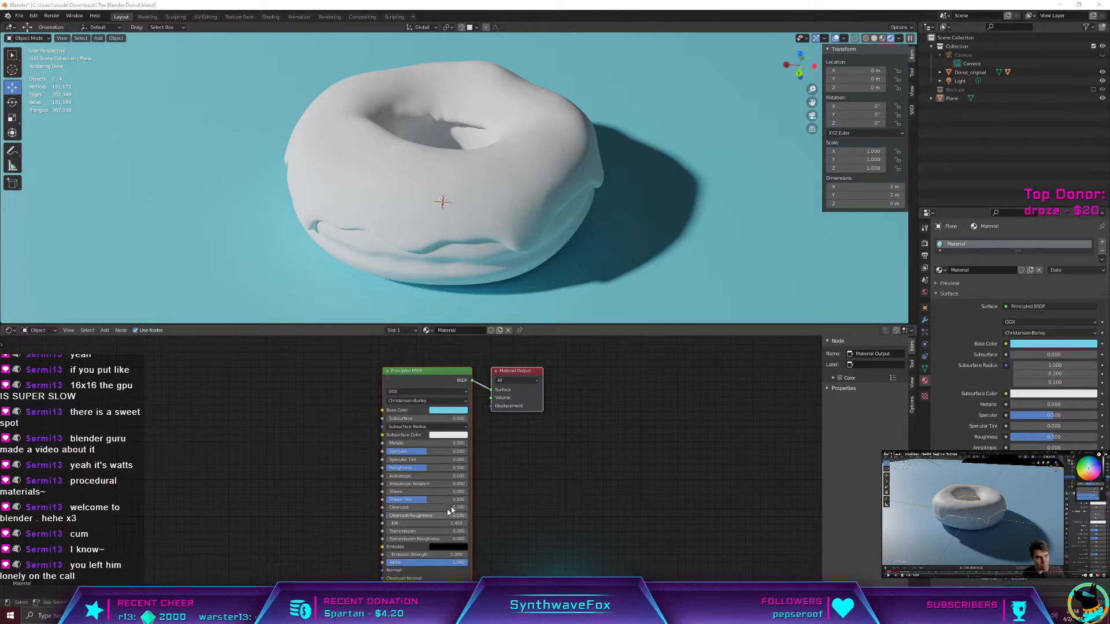
# Step: Check the Discord group chat for replies and return to Blender
pyautogui.moveTo(550, 460); pyautogui.dragTo(554, 463)
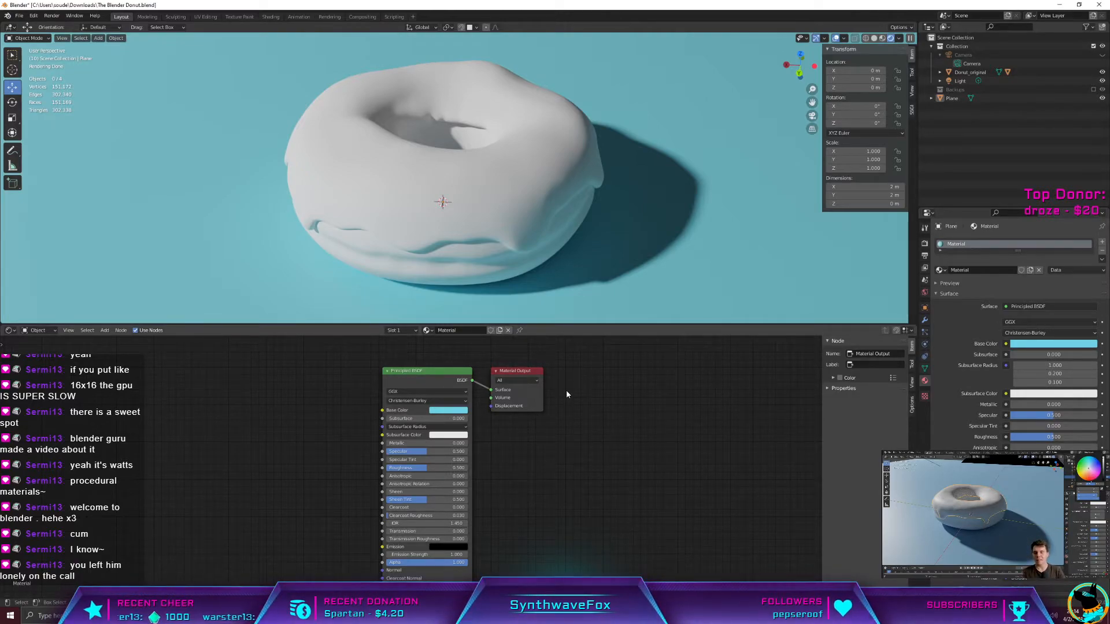
pyautogui.click(462, 410)
pyautogui.hotkey('alt', 'Tab')
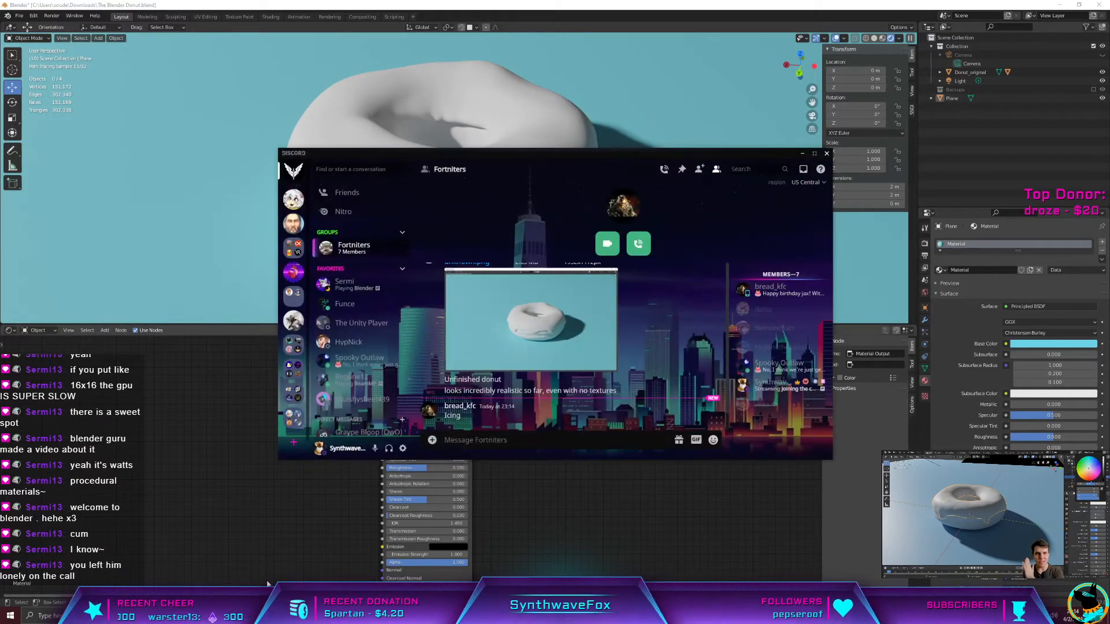
pyautogui.click(241, 360)
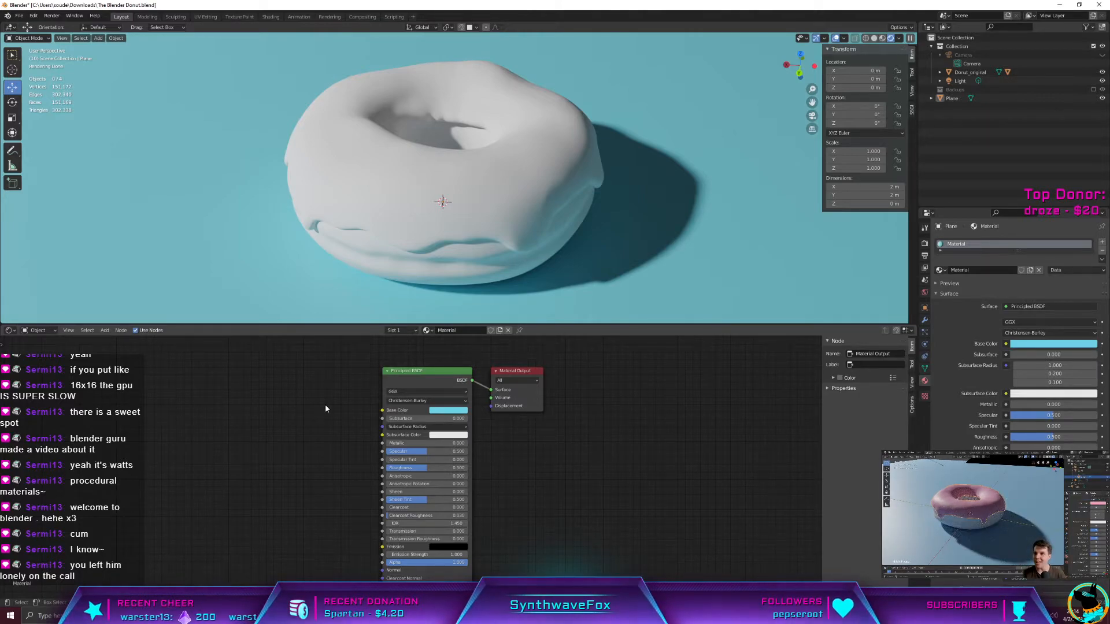
# Step: Add a new material to the donut's icing and name it "Icing Base"
pyautogui.click(507, 151)
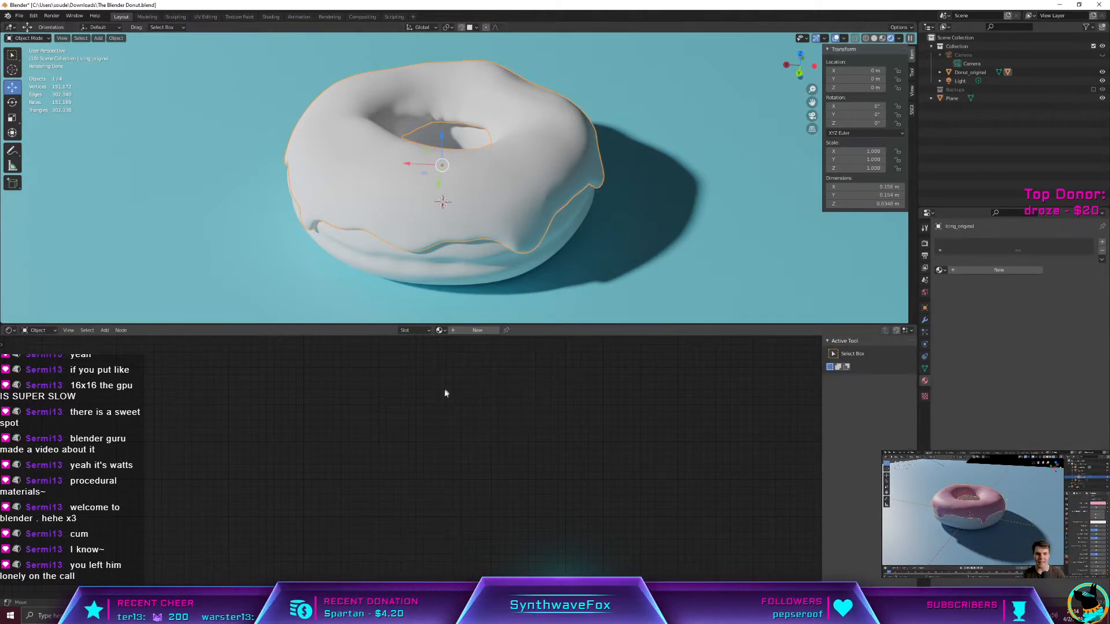
pyautogui.click(470, 331)
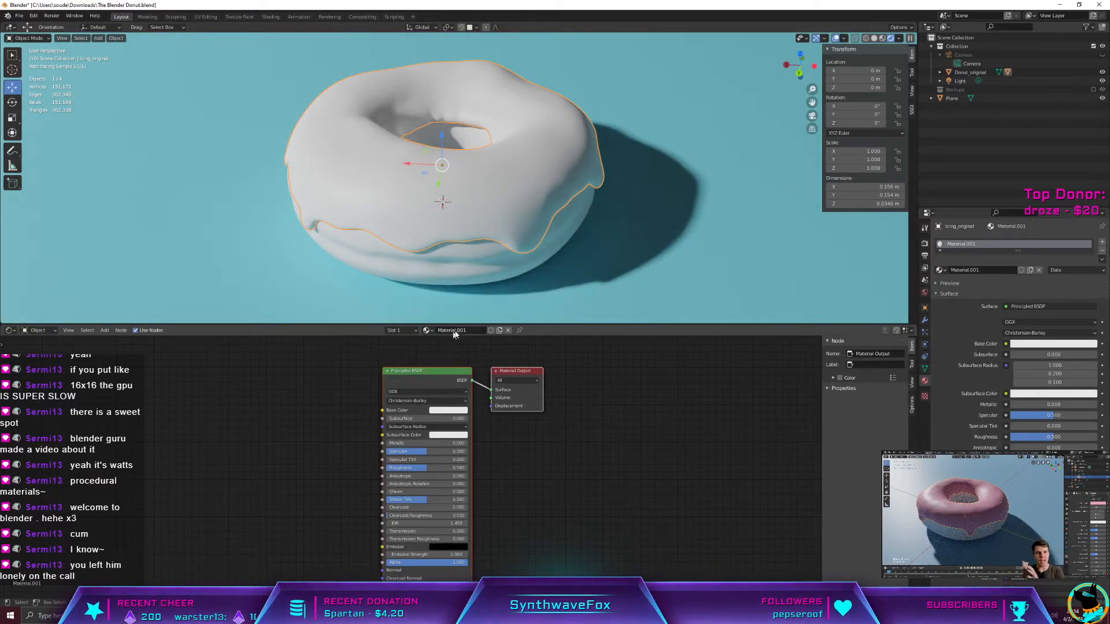
pyautogui.write('Icing')
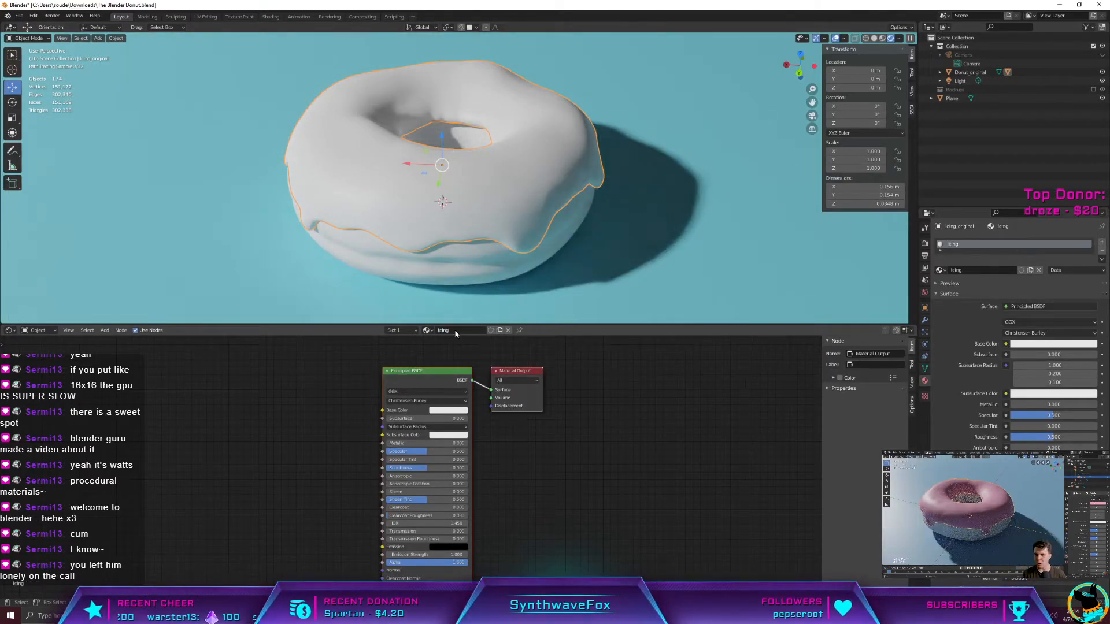
pyautogui.press('Return')
pyautogui.write('B')
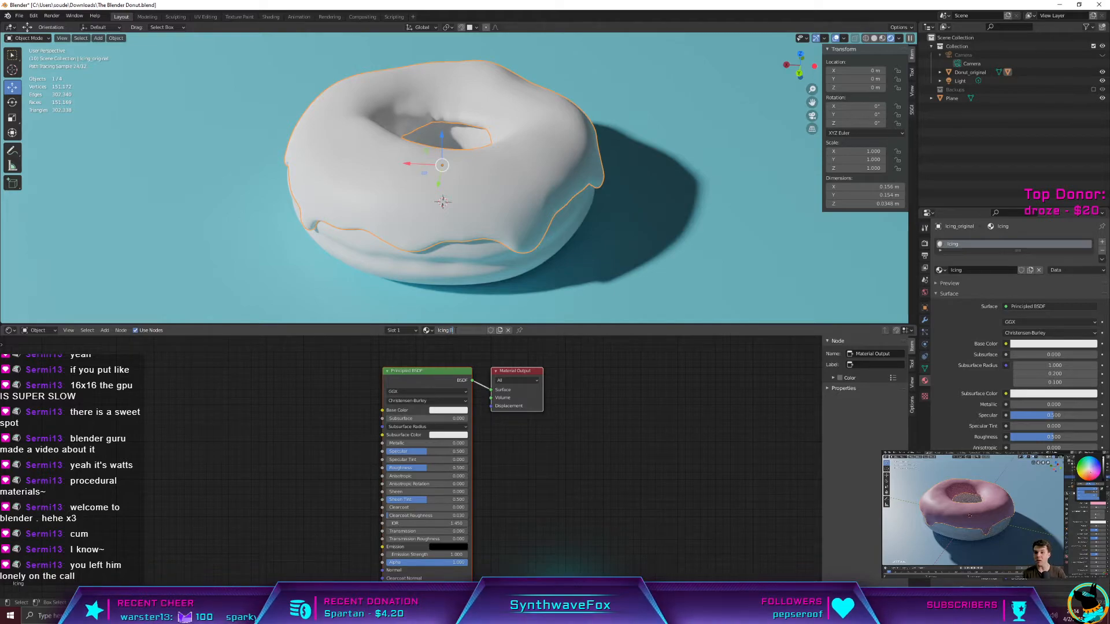
pyautogui.write('ase')
pyautogui.press('Return')
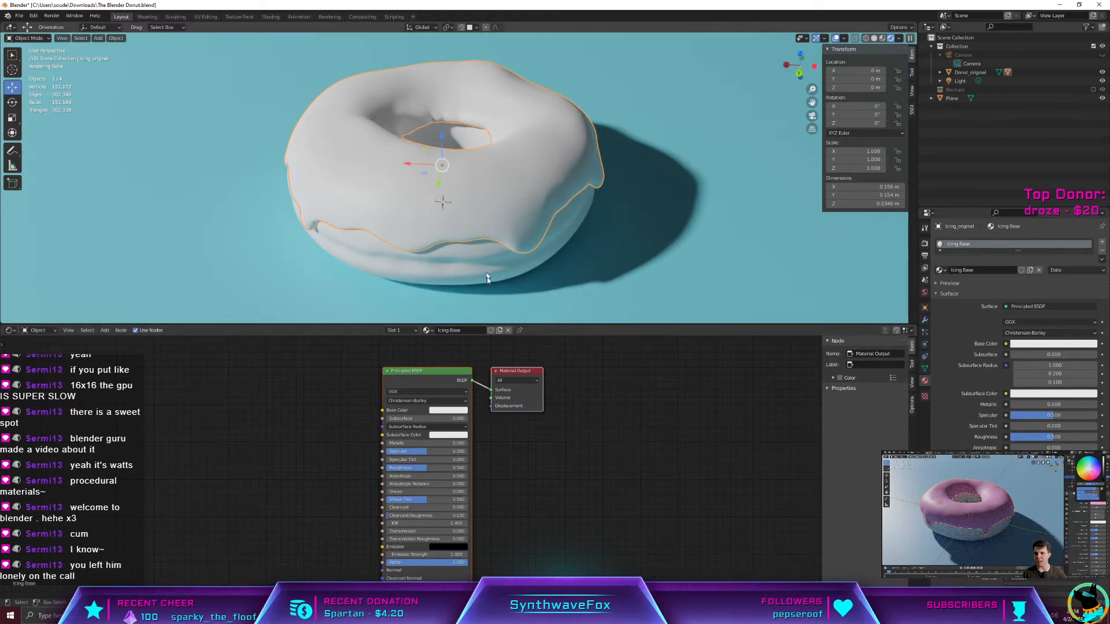
# Step: Try a yellow-green base color on the Icing Base material, and change it to light purple
pyautogui.click(458, 414)
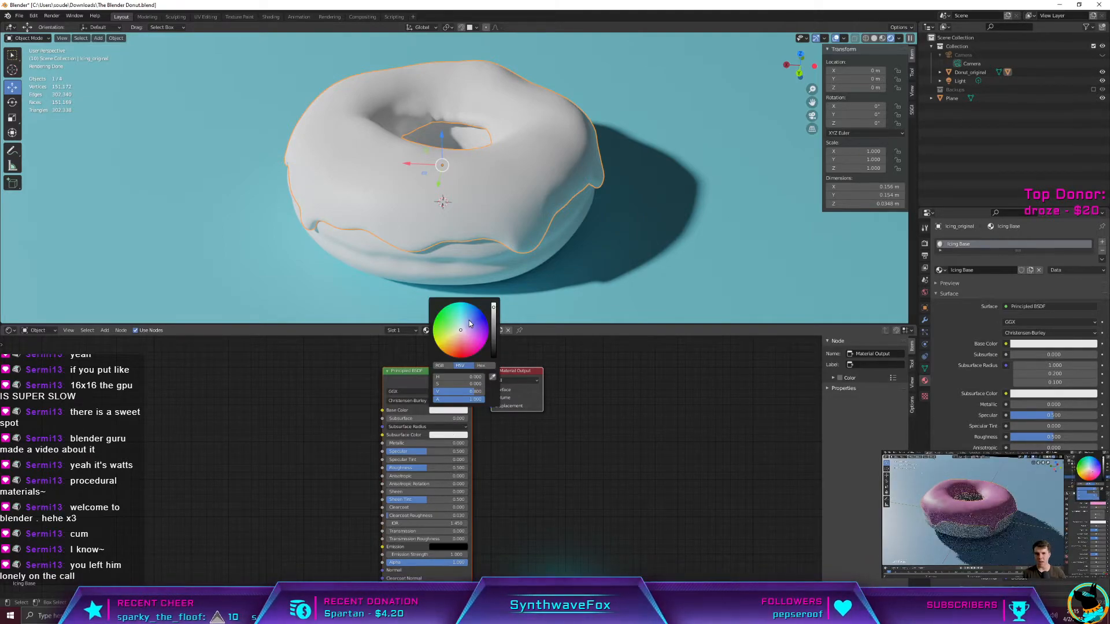
pyautogui.moveTo(469, 327)
pyautogui.mouseDown()
pyautogui.moveTo(484, 343)
pyautogui.moveTo(447, 336)
pyautogui.mouseUp()
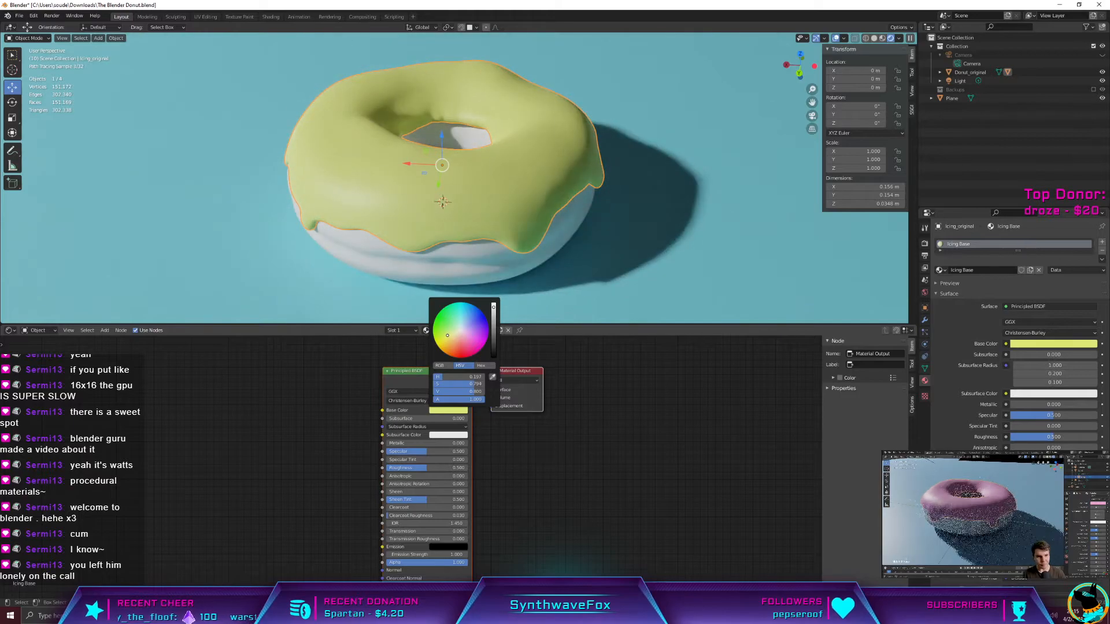
pyautogui.click(448, 410)
pyautogui.click(457, 338)
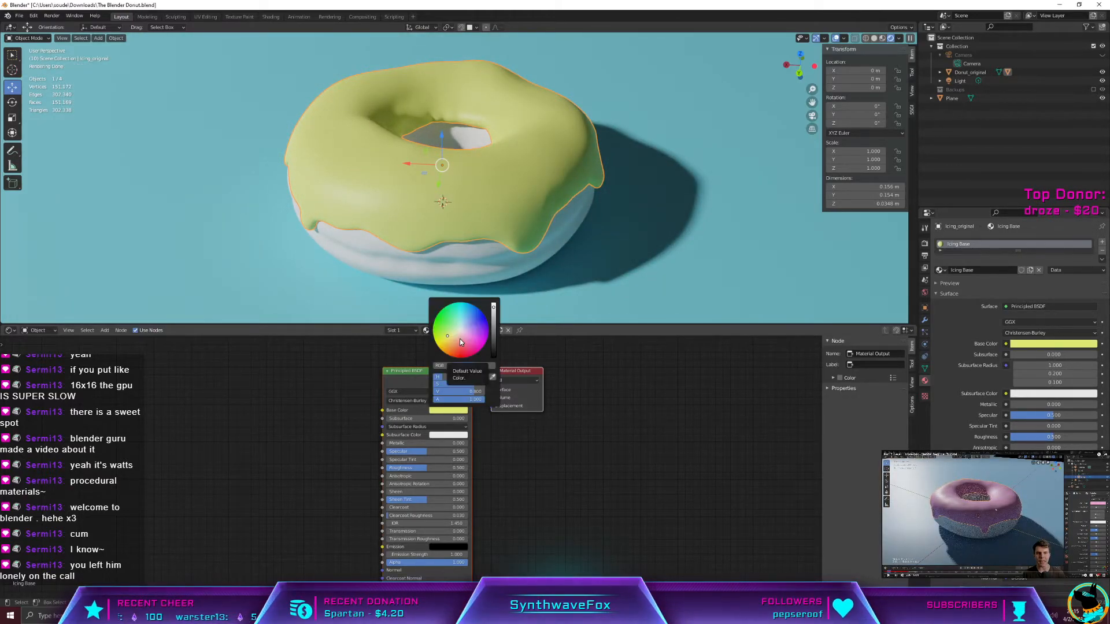
pyautogui.moveTo(457, 337)
pyautogui.mouseDown()
pyautogui.moveTo(450, 330)
pyautogui.moveTo(468, 325)
pyautogui.moveTo(460, 341)
pyautogui.moveTo(454, 335)
pyautogui.moveTo(463, 342)
pyautogui.moveTo(472, 328)
pyautogui.mouseUp()
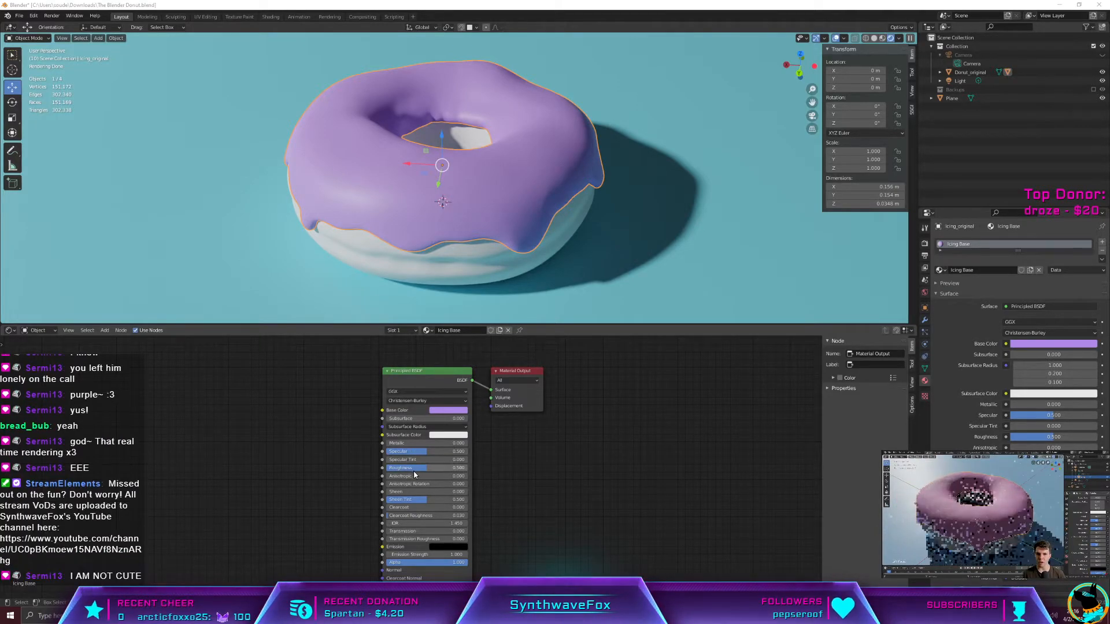
# Step: Try different roughness levels on the Icing Base material and set its roughness to 0.9
pyautogui.moveTo(414, 468); pyautogui.dragTo(440, 468)
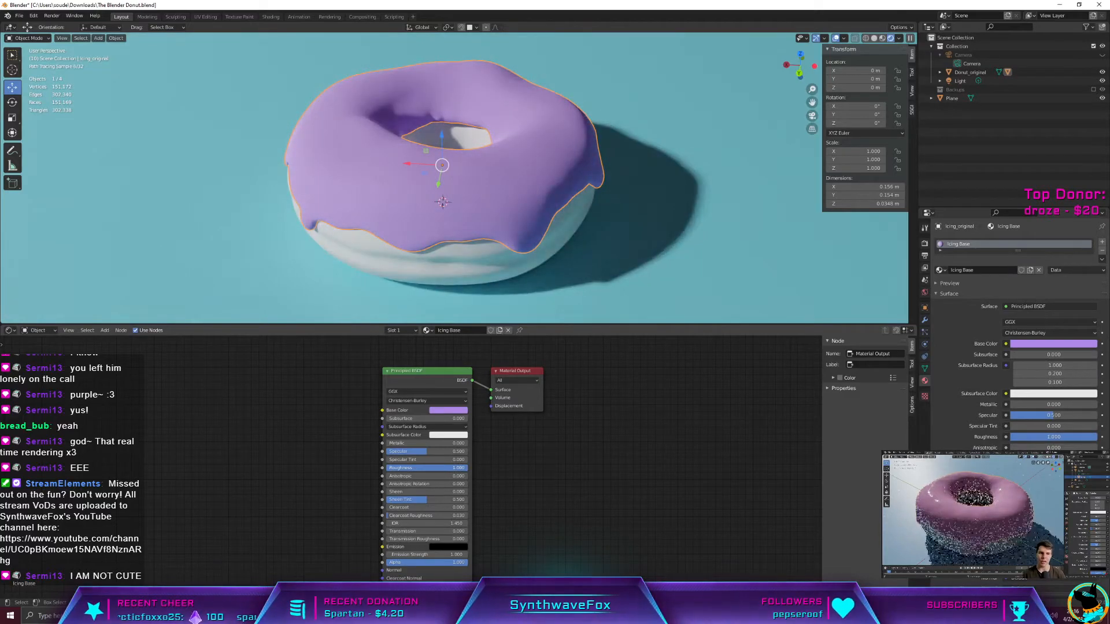
pyautogui.moveTo(454, 467); pyautogui.dragTo(413, 468)
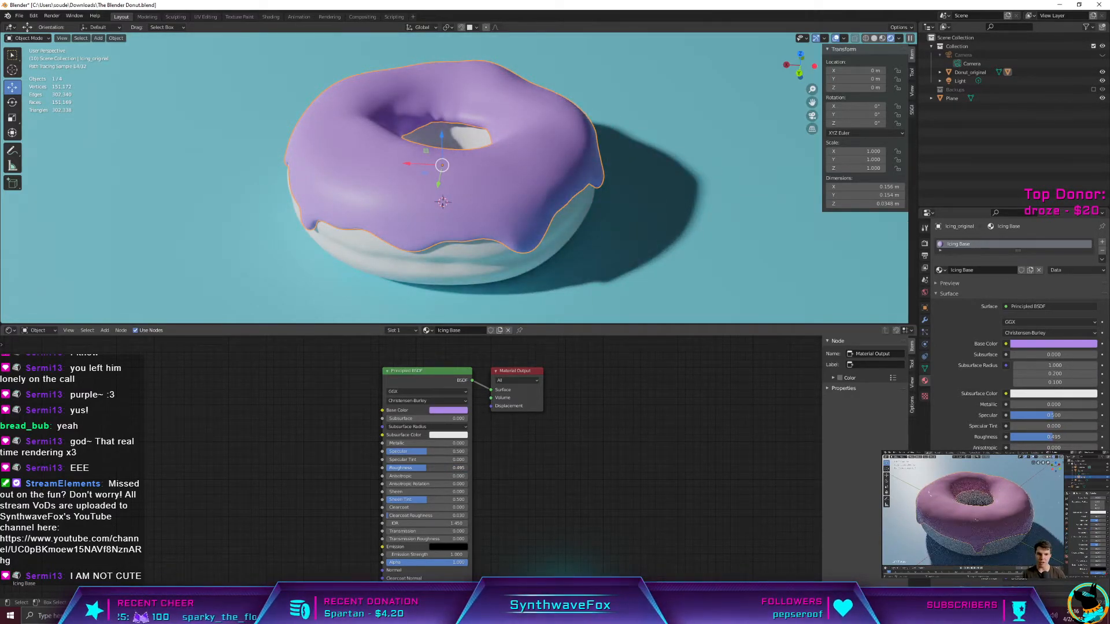
pyautogui.write('.9')
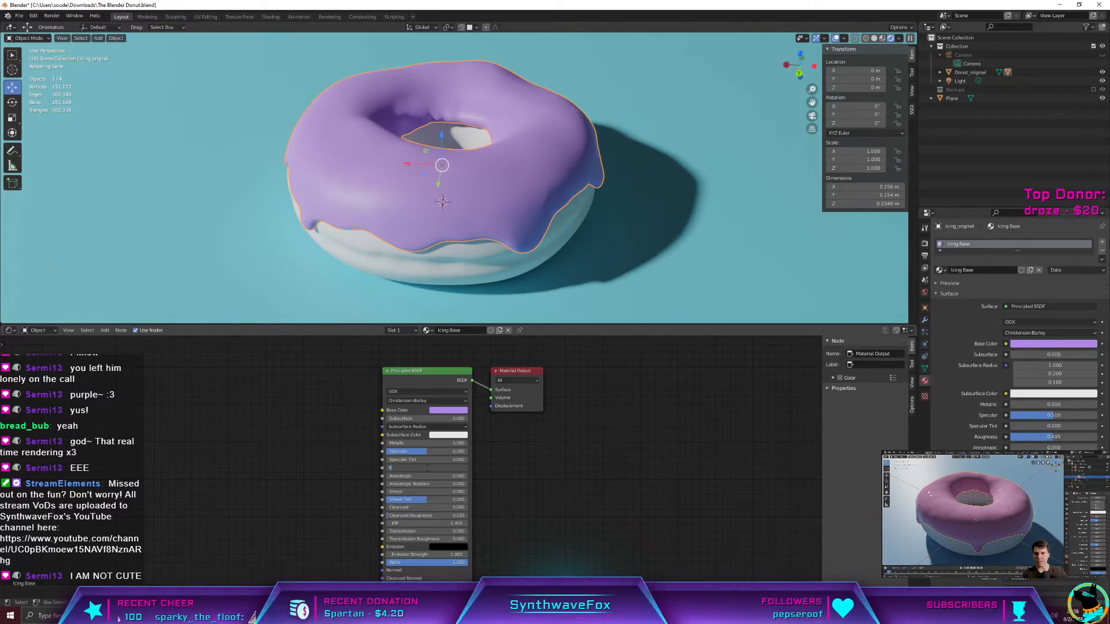
pyautogui.press('Return')
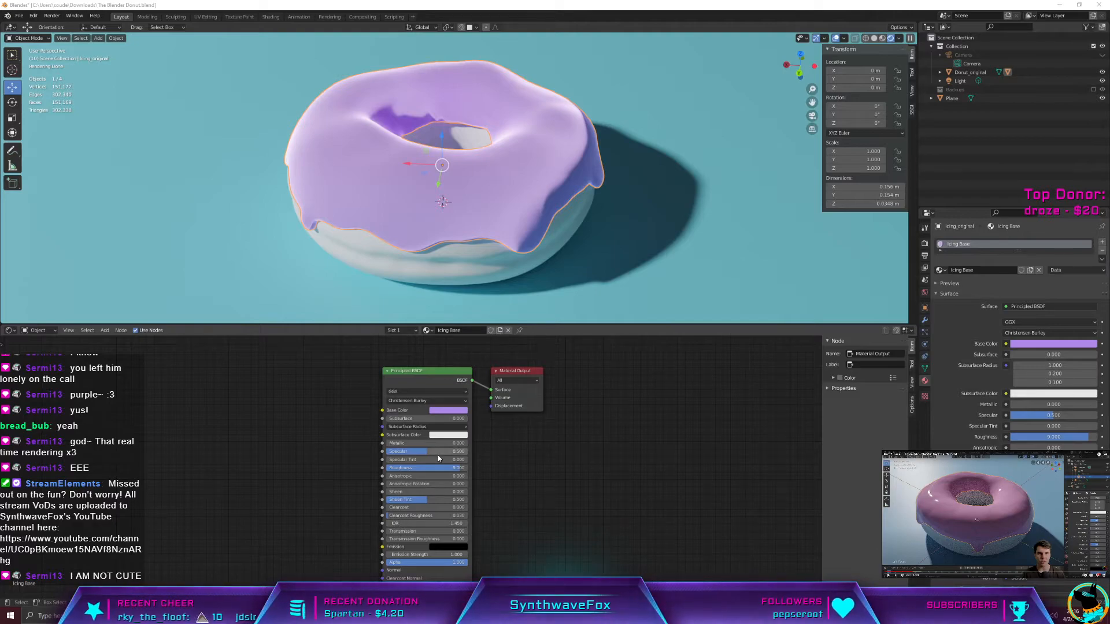
# Step: Try a roughness of 0 on the Icing Base material and render the scene to inspect the icing's highlights up close
pyautogui.moveTo(439, 468); pyautogui.dragTo(387, 468)
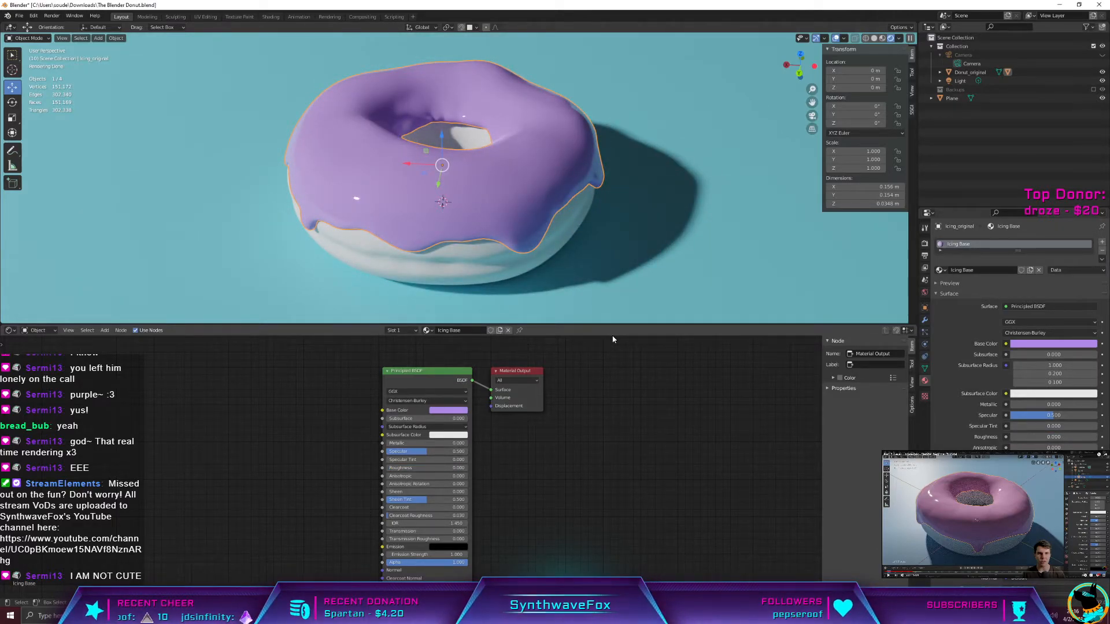
pyautogui.press('F12')
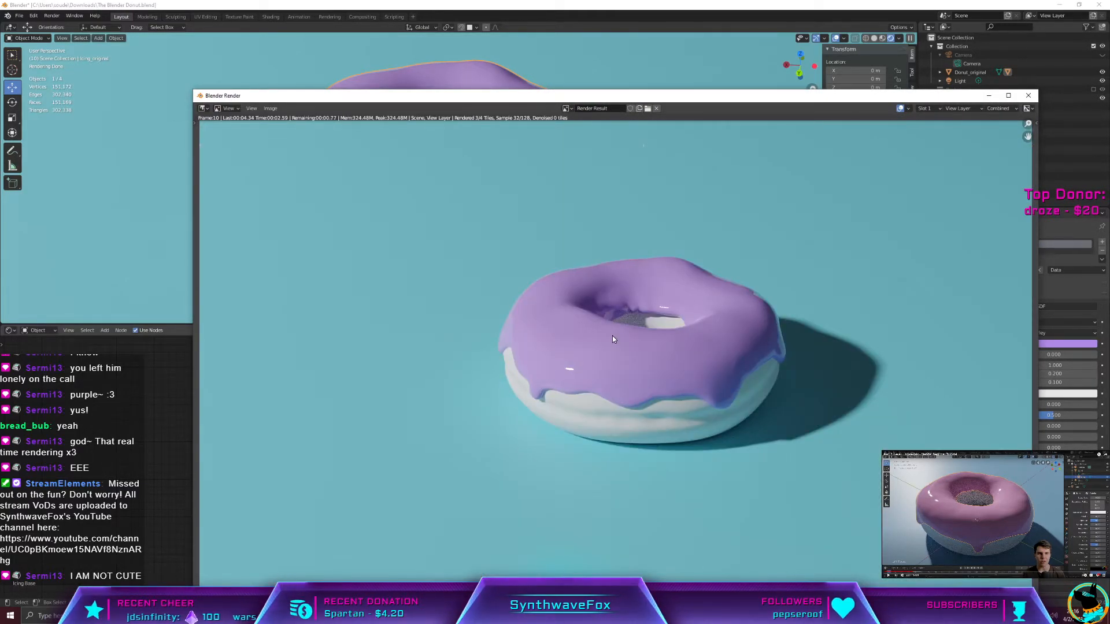
pyautogui.scroll(5, 542, 389)
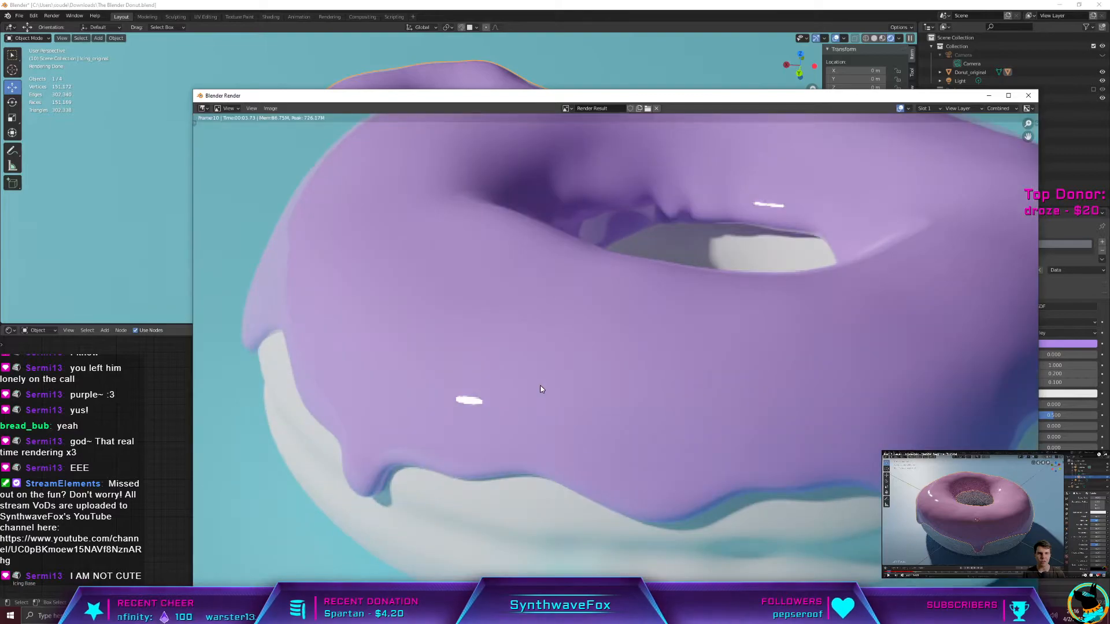
pyautogui.scroll(5, 463, 414)
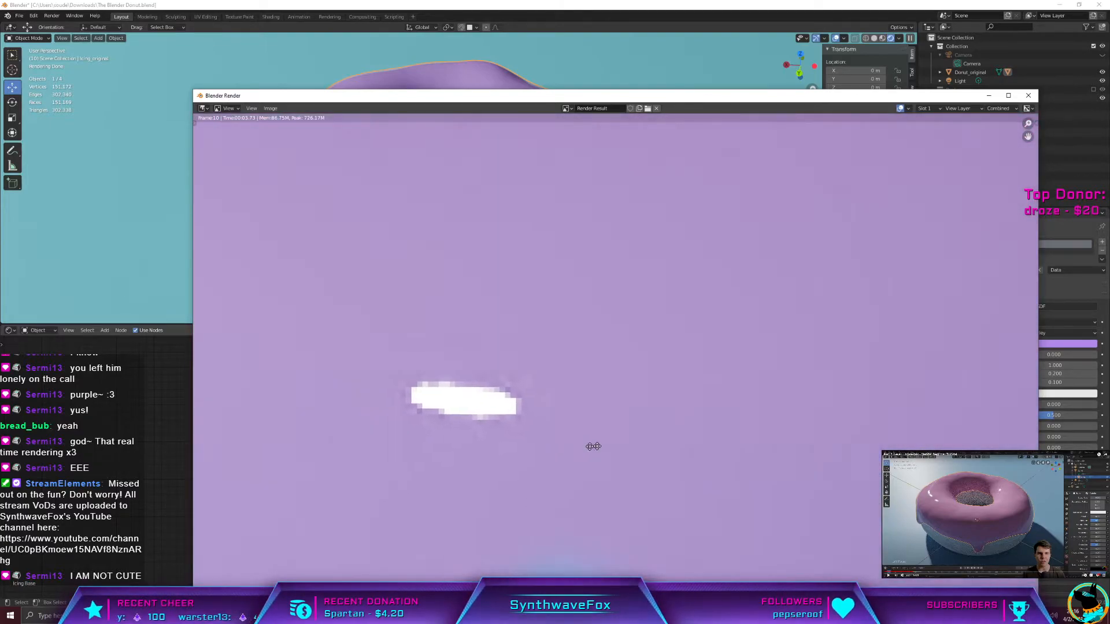
pyautogui.scroll(-10, 521, 370)
pyautogui.scroll(3, 514, 364)
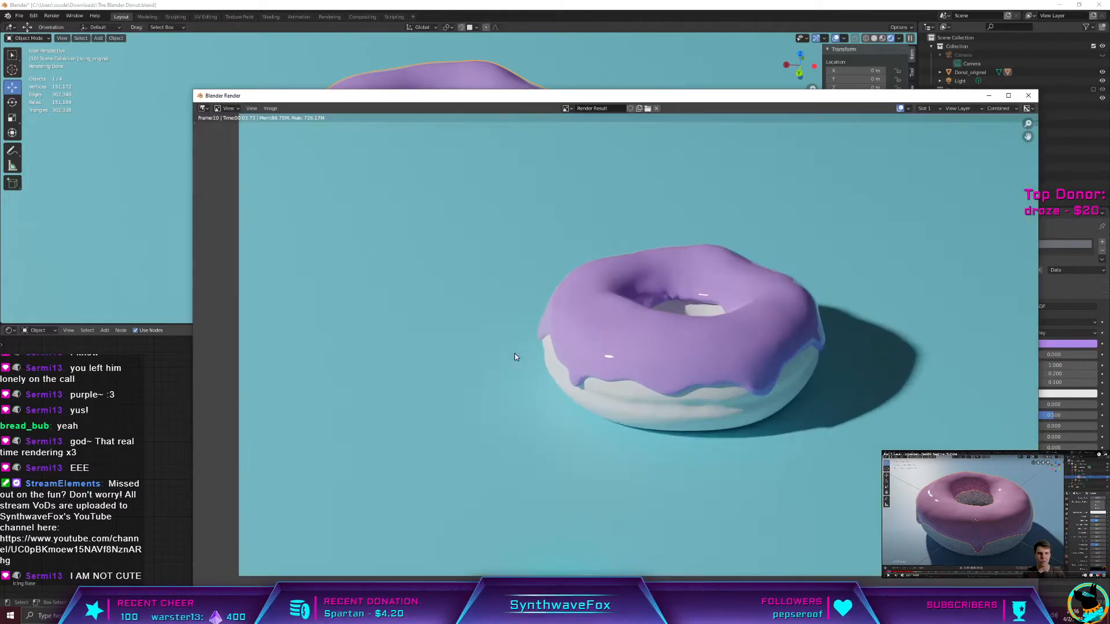
pyautogui.click(1029, 96)
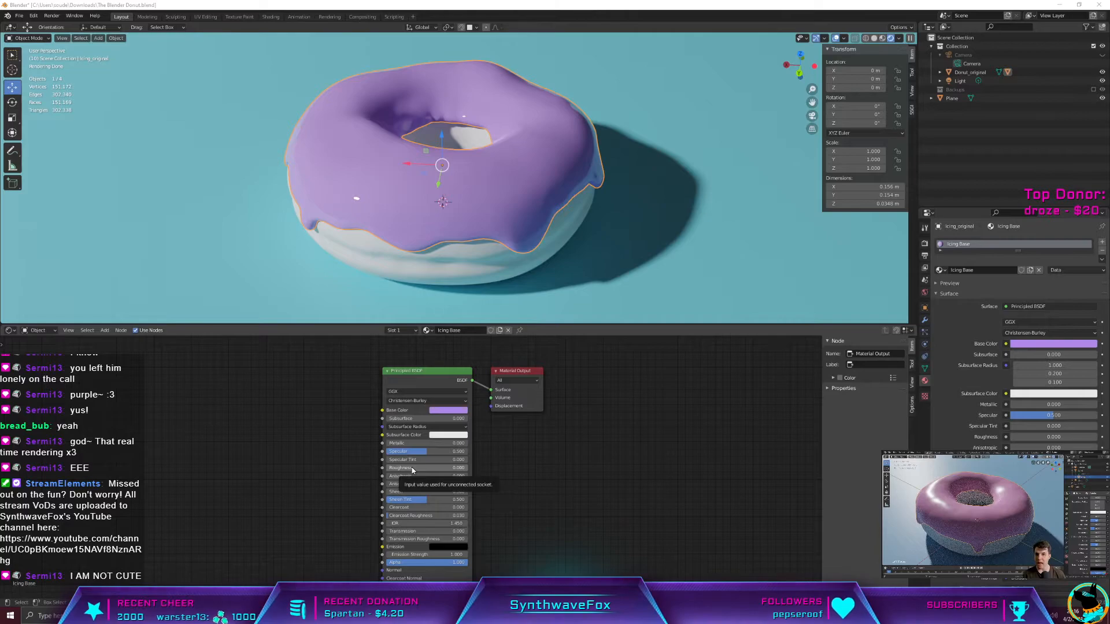
# Step: Try roughness values of 0.450 and 0.321 on the Icing Base material and check the reflections from several angles
pyautogui.moveTo(412, 468); pyautogui.dragTo(438, 469)
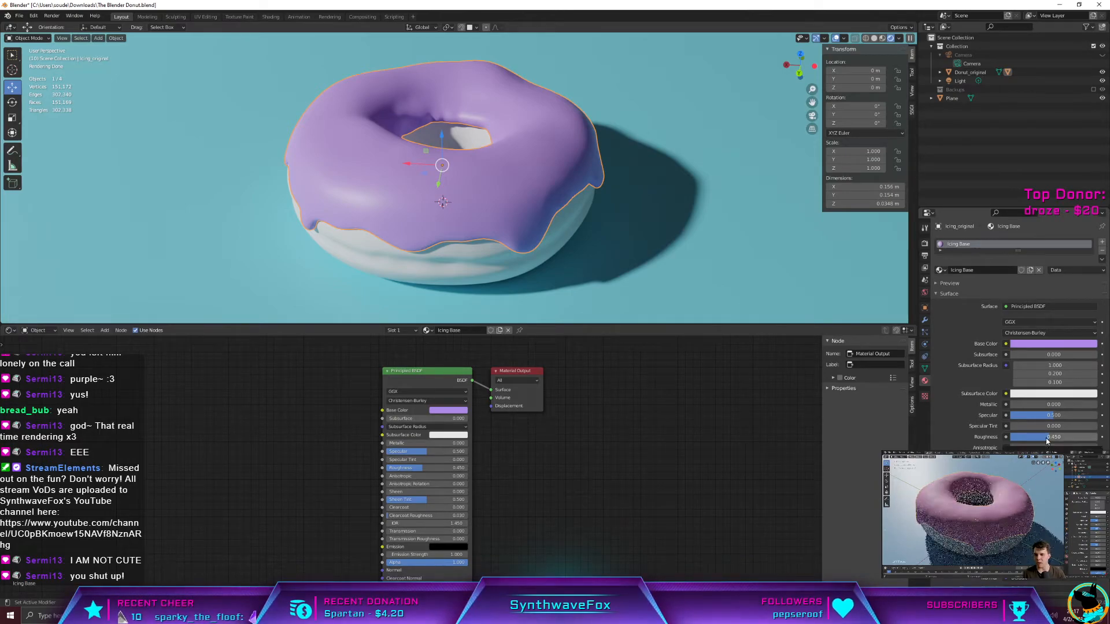
pyautogui.moveTo(1047, 441); pyautogui.dragTo(1039, 437)
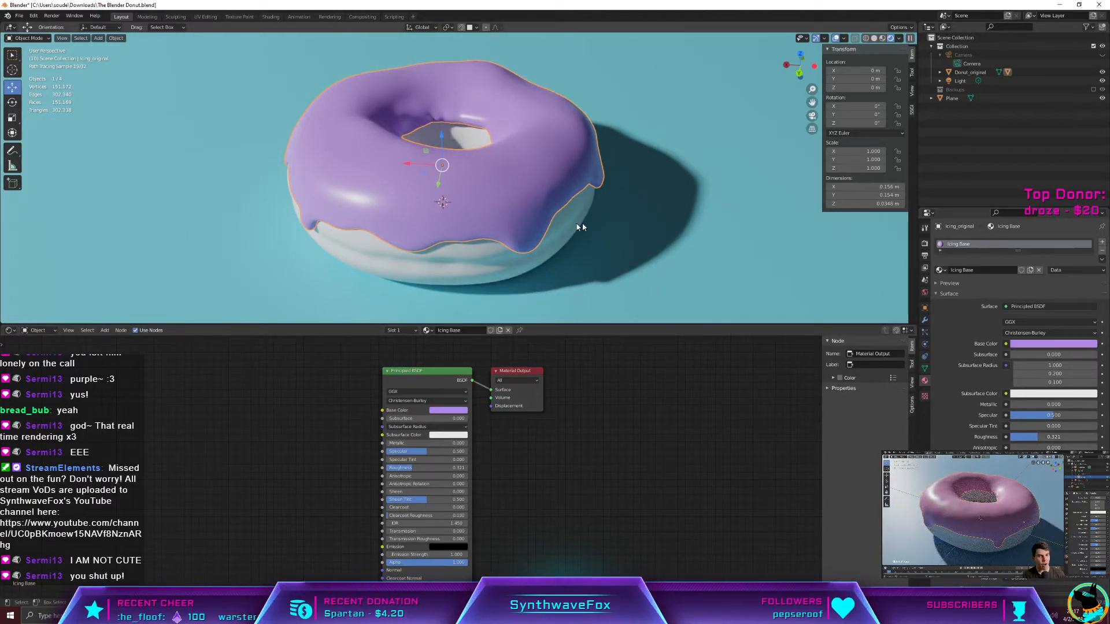
pyautogui.moveTo(607, 248)
pyautogui.mouseDown(button='middle')
pyautogui.moveTo(636, 249)
pyautogui.moveTo(612, 246)
pyautogui.mouseUp(button='middle')
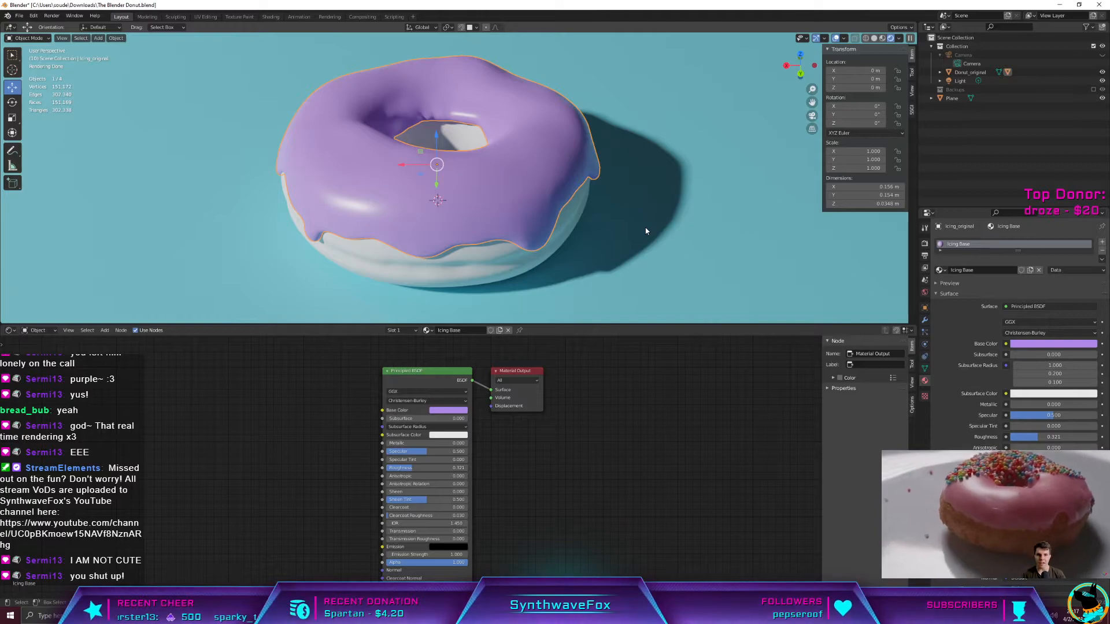
pyautogui.moveTo(646, 232)
pyautogui.mouseDown(button='middle')
pyautogui.moveTo(590, 198)
pyautogui.moveTo(483, 192)
pyautogui.moveTo(524, 197)
pyautogui.mouseUp(button='middle')
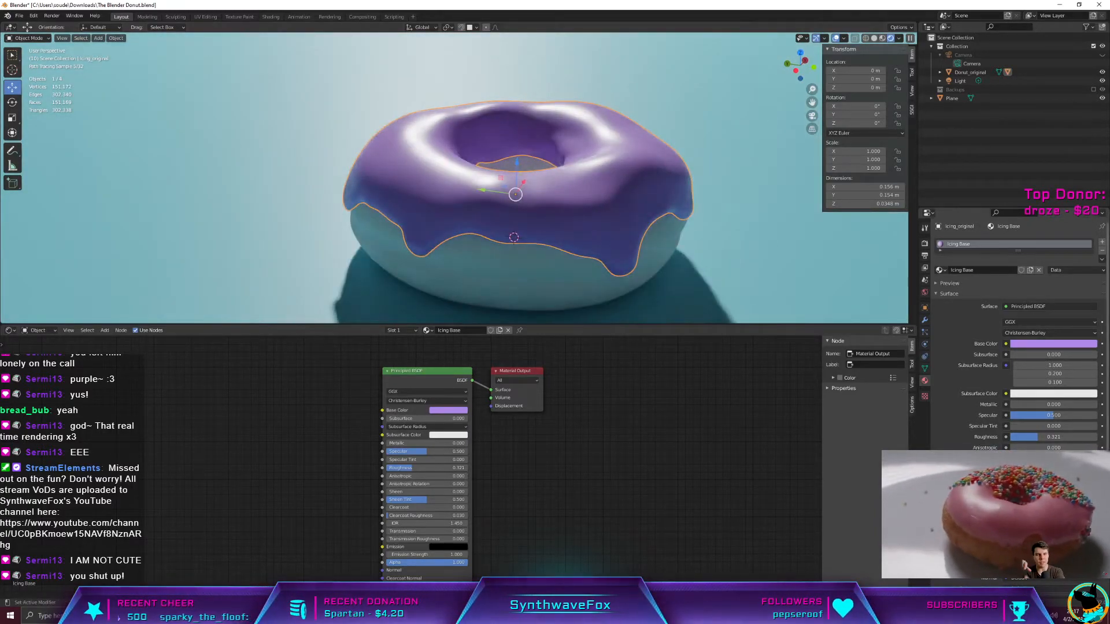
pyautogui.moveTo(603, 168); pyautogui.dragTo(626, 172, button='middle')
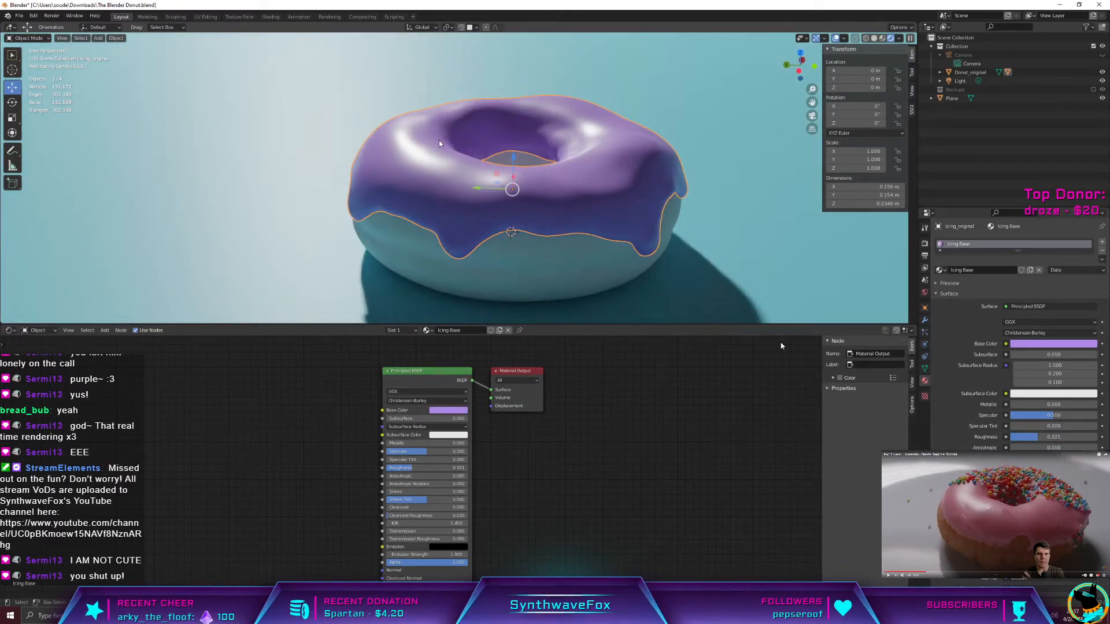
# Step: Try a roughness of 0.425 on the Icing Base material, settle on 0.376, and check the icing's shine from different angles
pyautogui.moveTo(1048, 441); pyautogui.dragTo(1057, 441)
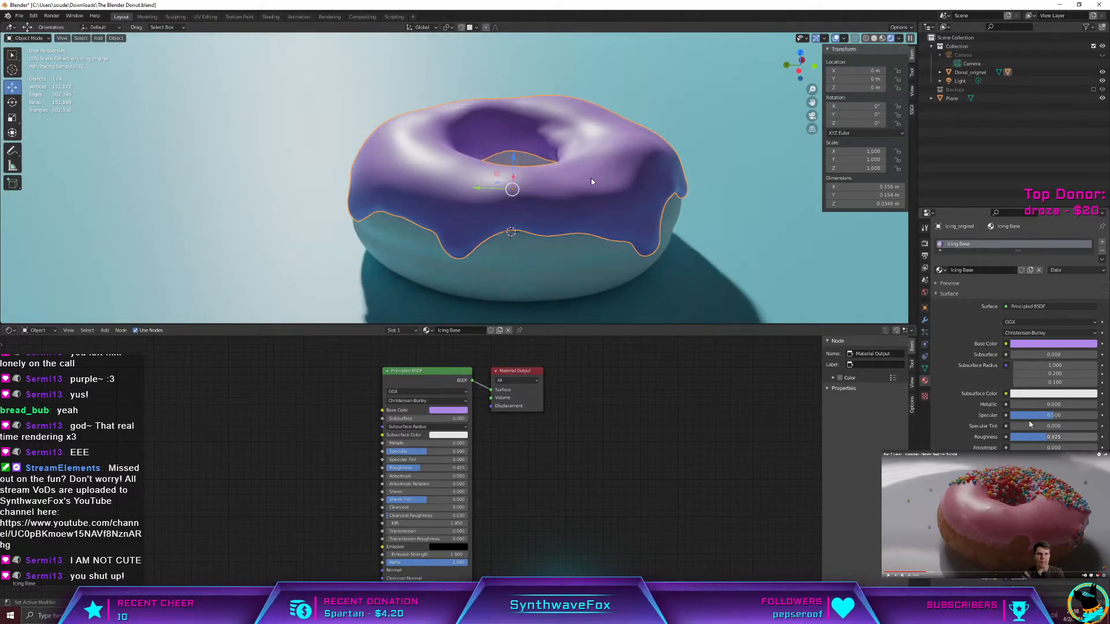
pyautogui.moveTo(591, 178)
pyautogui.mouseDown(button='middle')
pyautogui.moveTo(627, 224)
pyautogui.moveTo(664, 229)
pyautogui.moveTo(632, 207)
pyautogui.moveTo(640, 197)
pyautogui.moveTo(556, 185)
pyautogui.mouseUp(button='middle')
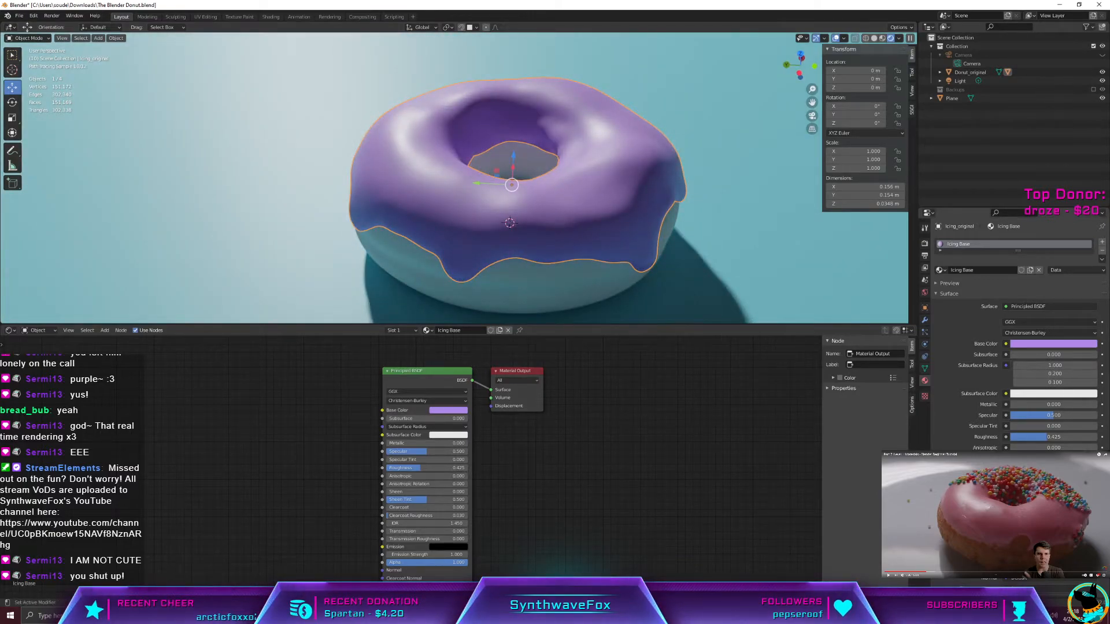
pyautogui.moveTo(1056, 437); pyautogui.dragTo(1052, 438)
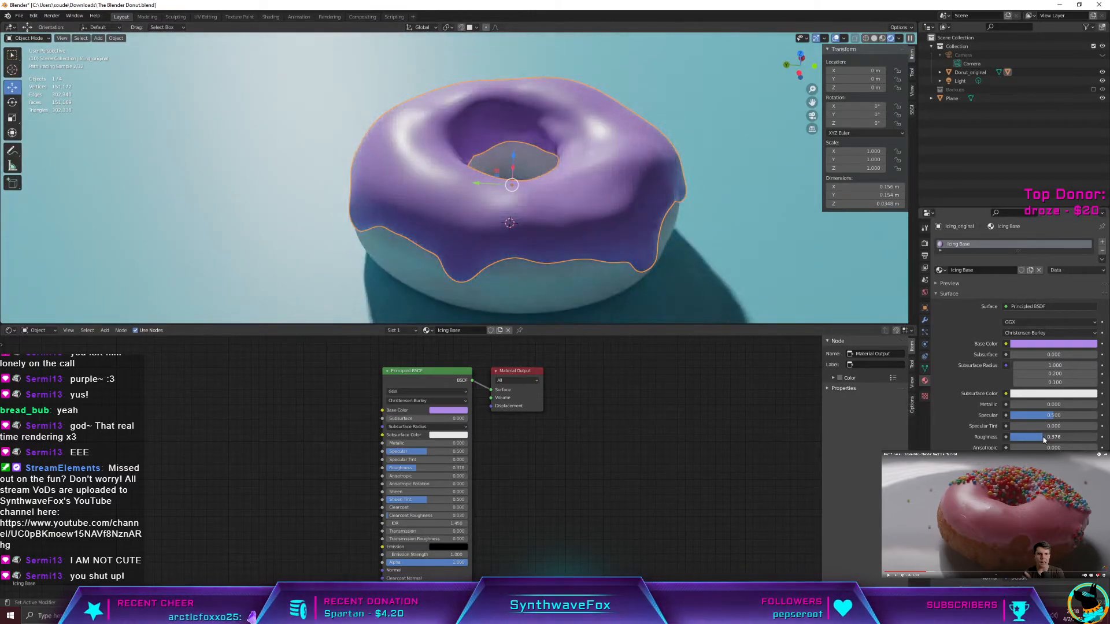
pyautogui.moveTo(650, 276)
pyautogui.mouseDown(button='middle')
pyautogui.moveTo(679, 262)
pyautogui.moveTo(738, 262)
pyautogui.moveTo(717, 256)
pyautogui.mouseUp(button='middle')
pyautogui.moveTo(548, 199); pyautogui.dragTo(535, 211, button='middle')
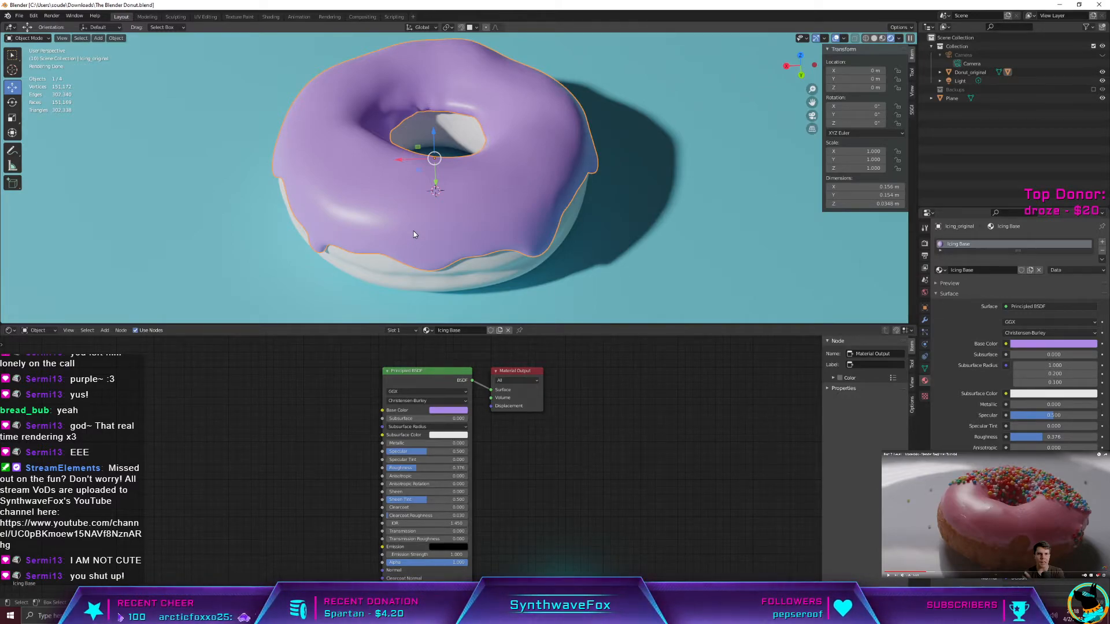
pyautogui.moveTo(569, 249)
pyautogui.mouseDown(button='middle')
pyautogui.moveTo(549, 191)
pyautogui.moveTo(502, 168)
pyautogui.moveTo(496, 118)
pyautogui.mouseUp(button='middle')
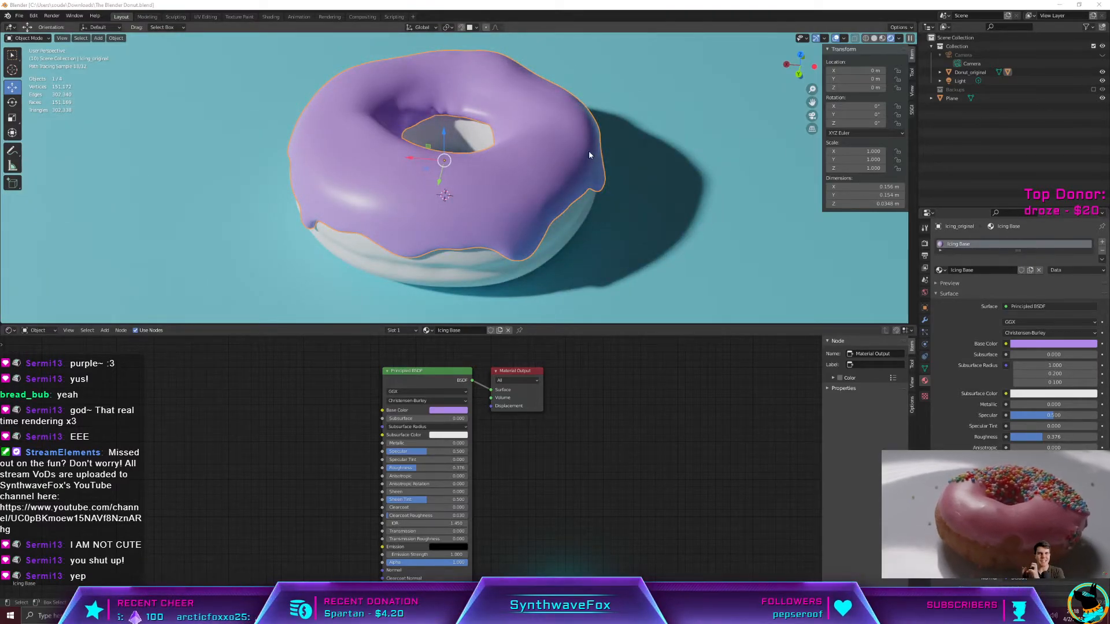
pyautogui.moveTo(589, 151)
pyautogui.mouseDown(button='middle')
pyautogui.moveTo(554, 160)
pyautogui.moveTo(595, 144)
pyautogui.mouseUp(button='middle')
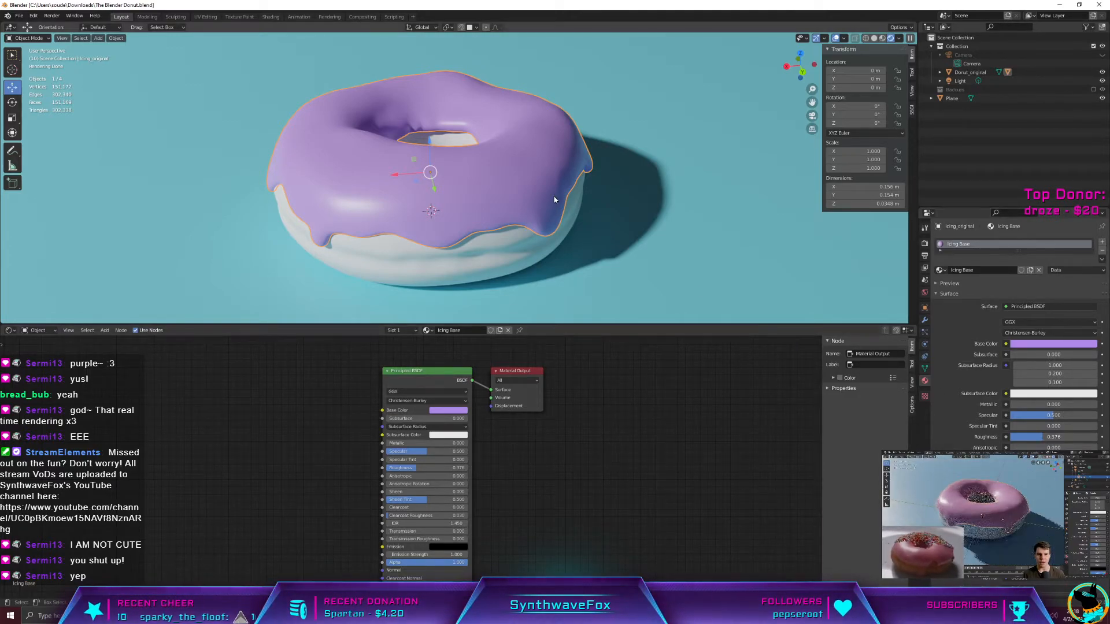
pyautogui.moveTo(508, 188); pyautogui.dragTo(577, 219, button='middle')
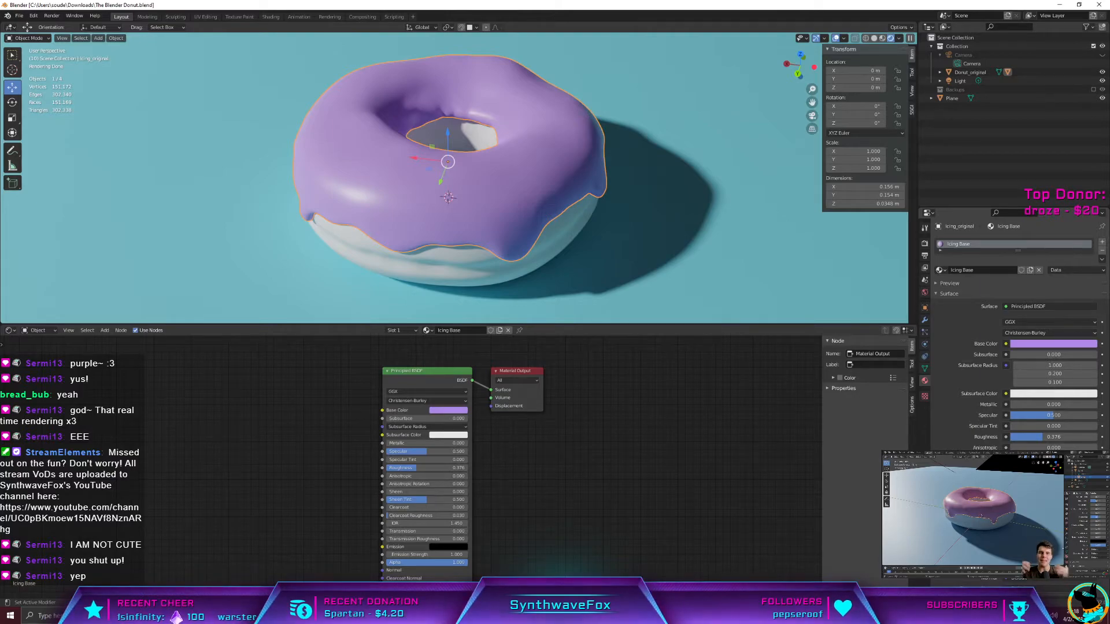
pyautogui.scroll(-2, 1017, 358)
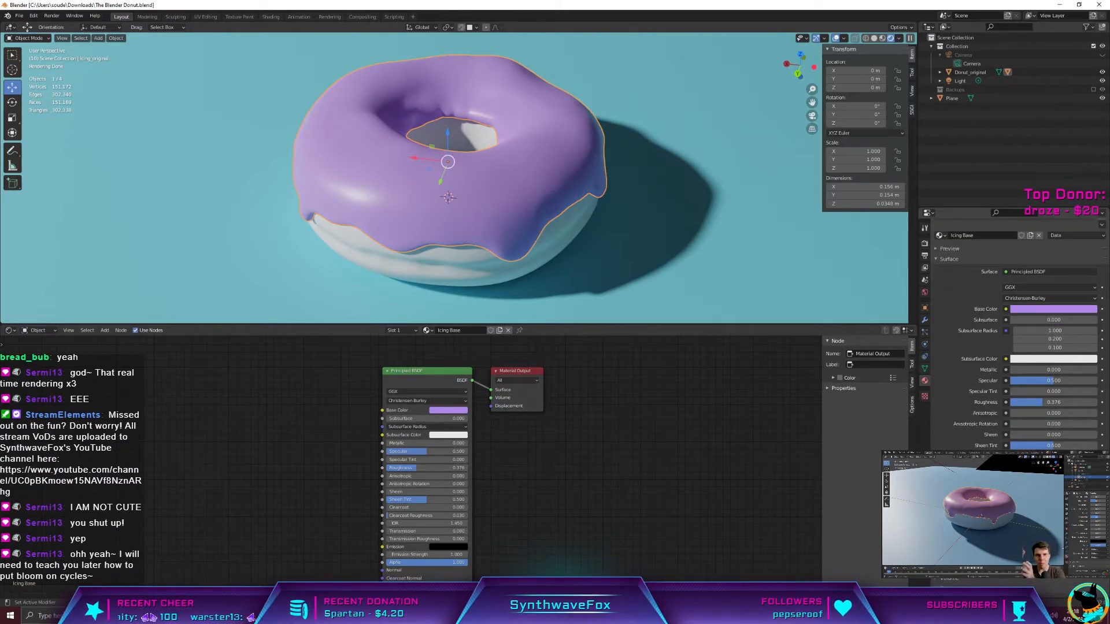
pyautogui.click(1007, 331)
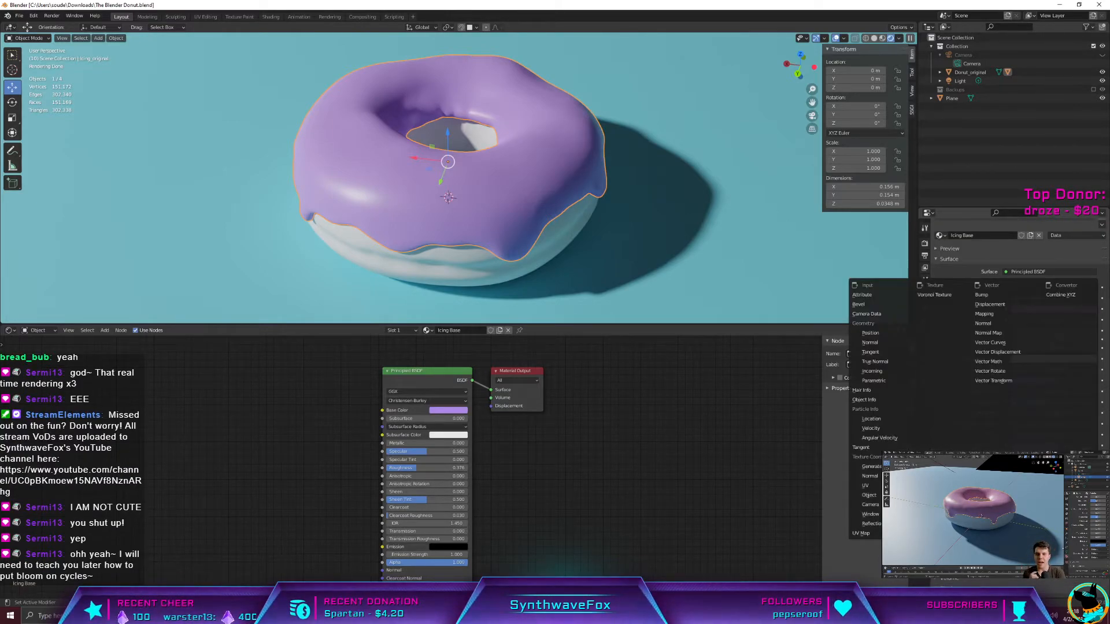
pyautogui.click(930, 540)
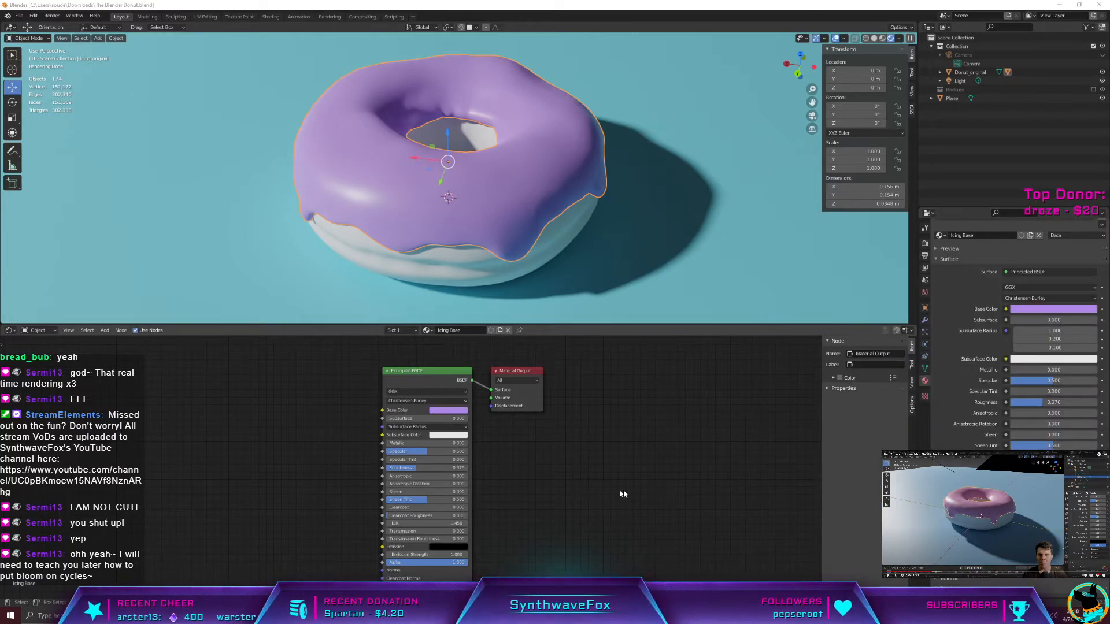
pyautogui.click(1006, 543)
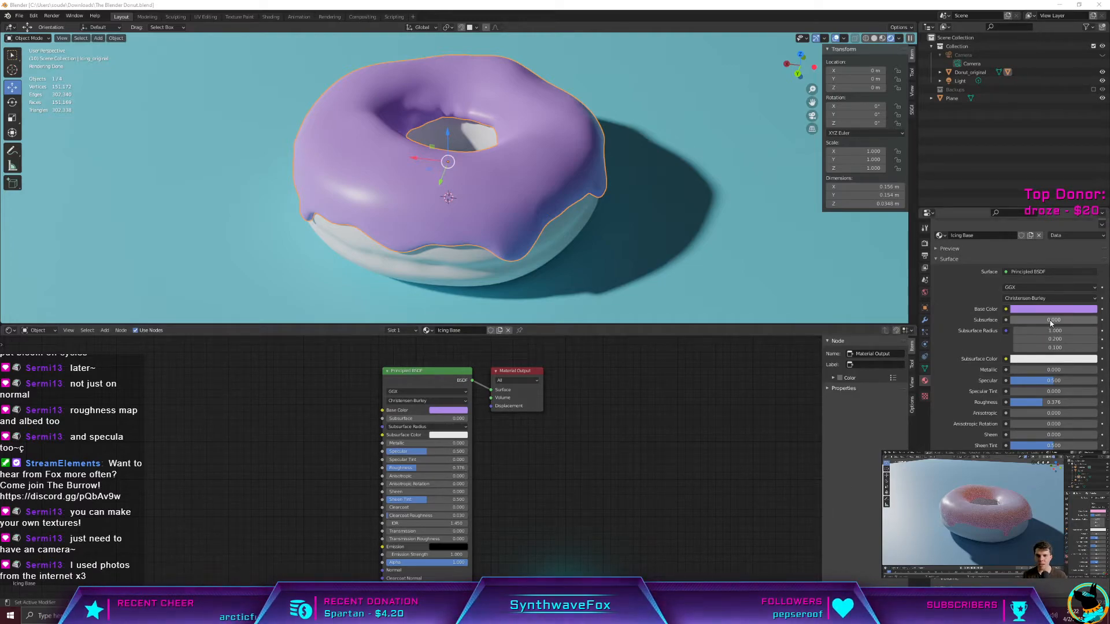
# Step: Try a subsurface value of 0.535 on the Icing Base material
pyautogui.moveTo(1051, 323); pyautogui.dragTo(1097, 323)
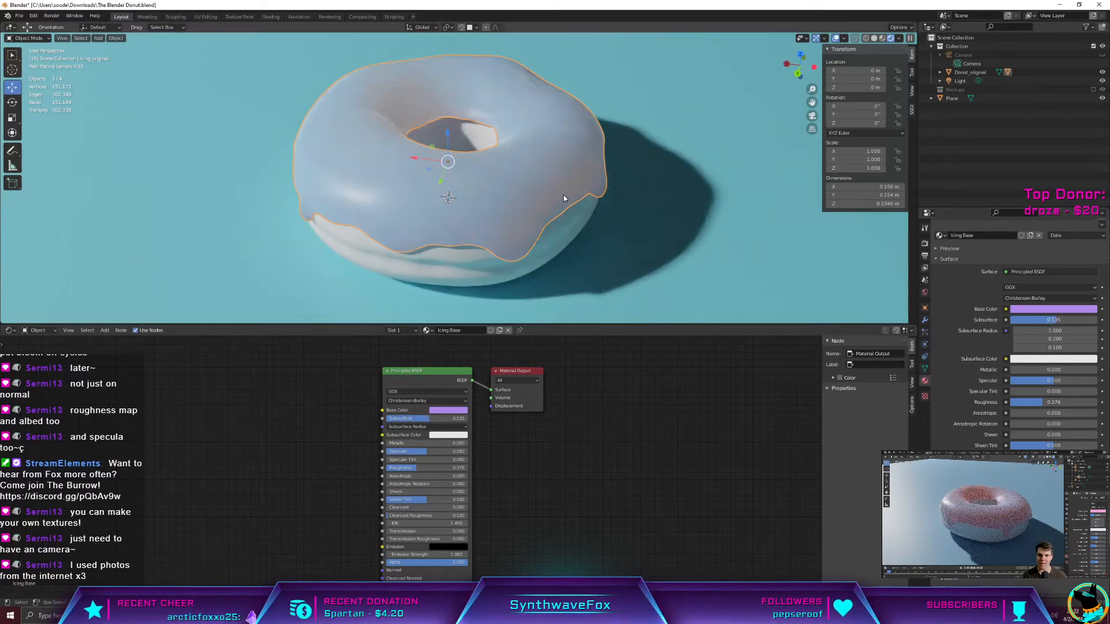
pyautogui.moveTo(563, 194); pyautogui.dragTo(578, 185, button='middle')
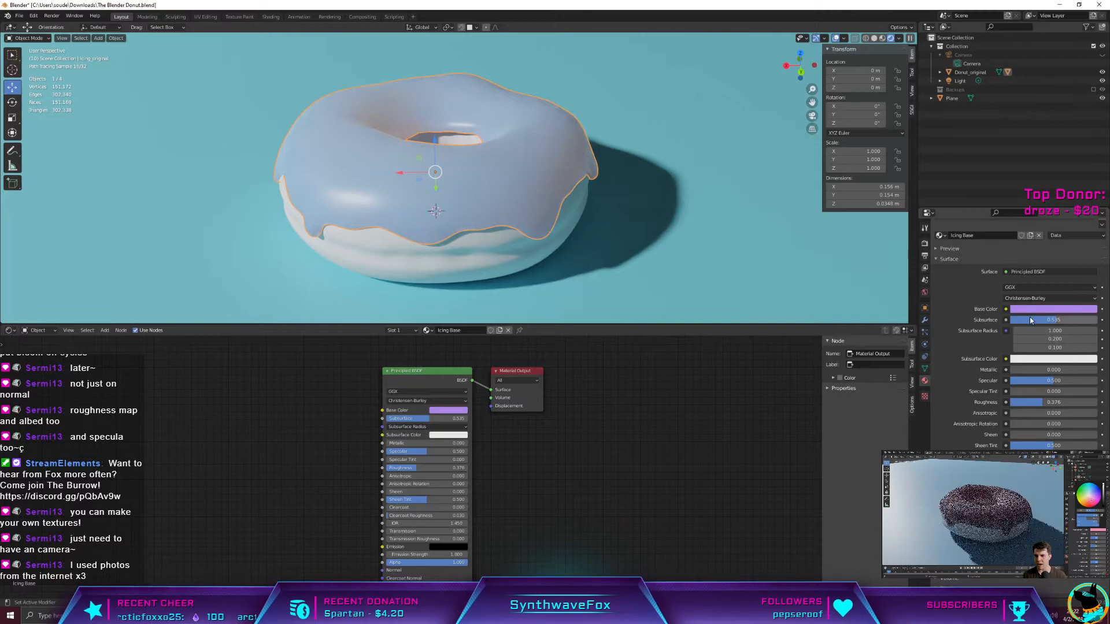
pyautogui.click(1006, 320)
pyautogui.press('Escape')
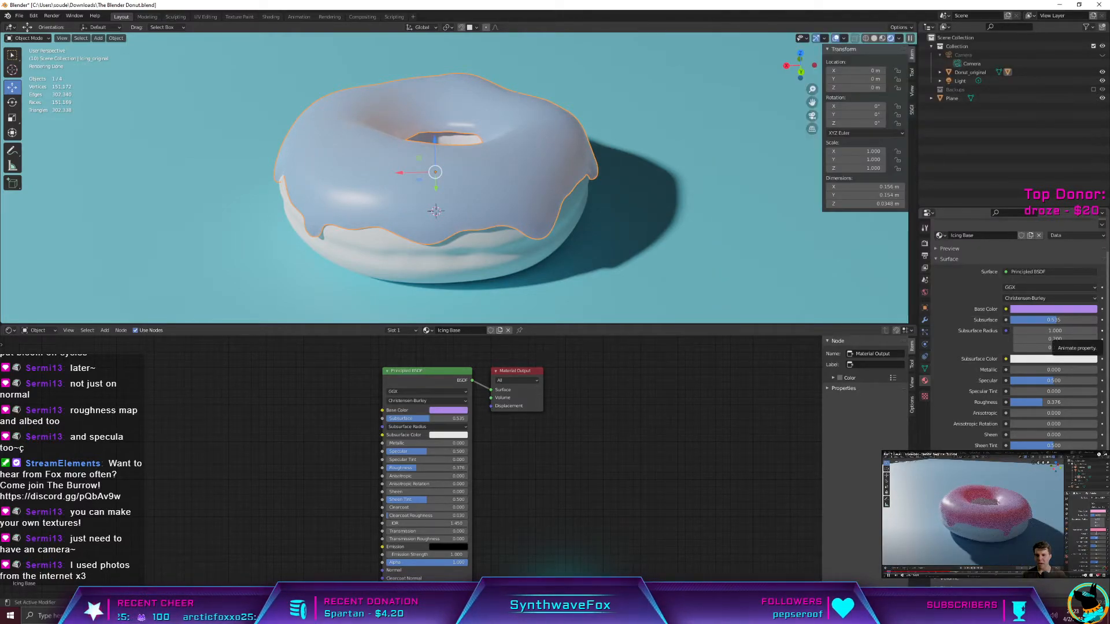
pyautogui.click(1102, 319)
pyautogui.click(1102, 320)
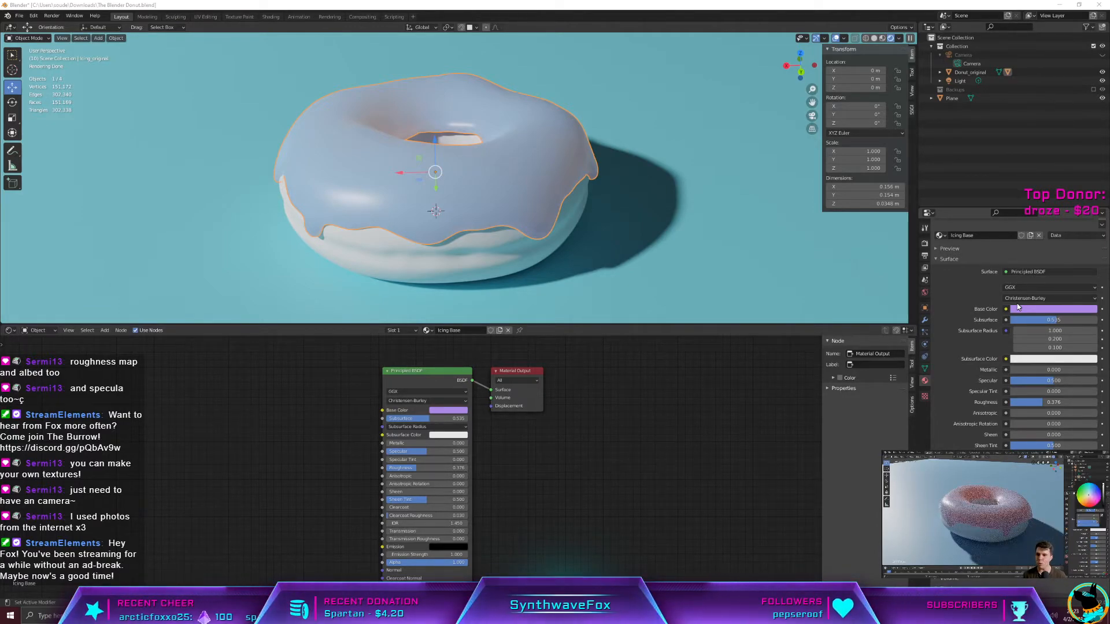
# Step: Set the Icing Base material's subsurface color to light pinkish purple and its subsurface amount to 0.228
pyautogui.click(1030, 362)
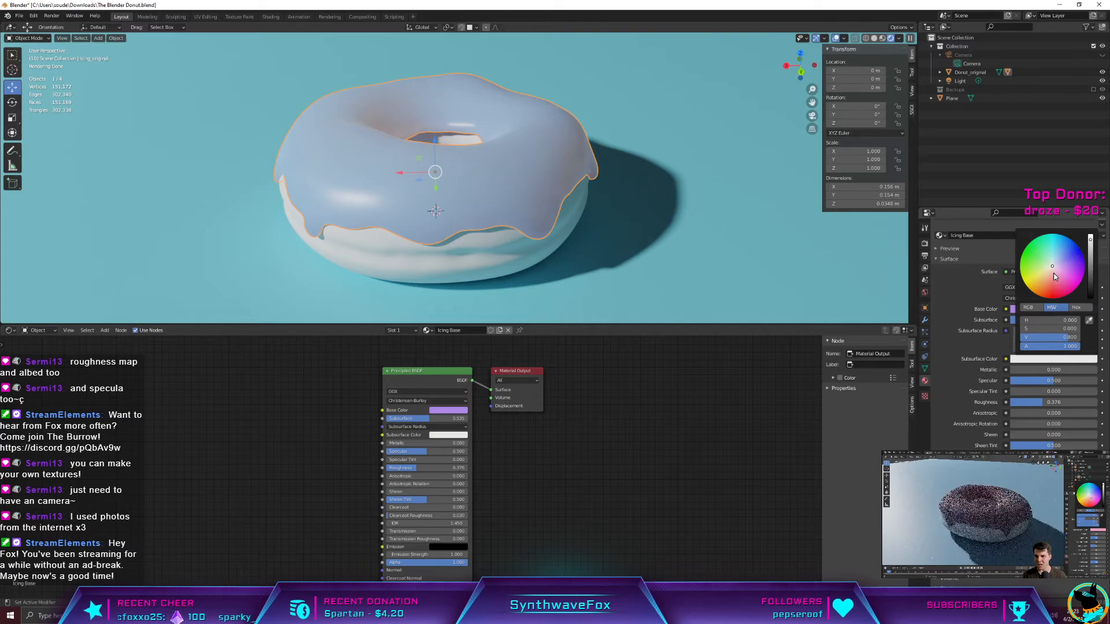
pyautogui.moveTo(1055, 269); pyautogui.dragTo(1062, 269)
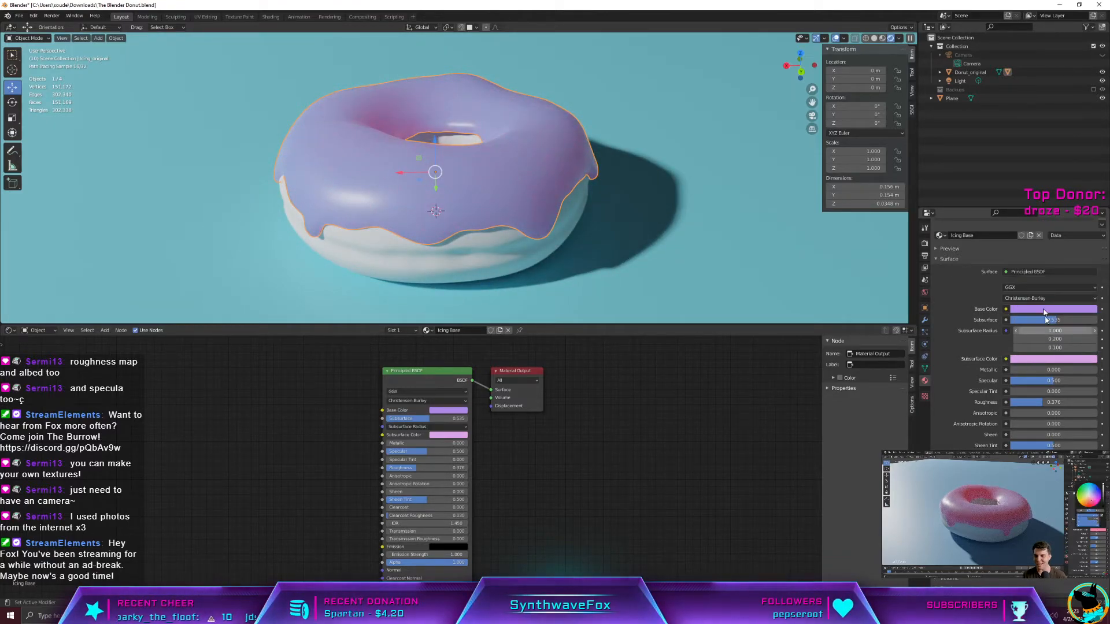
pyautogui.moveTo(1051, 321); pyautogui.dragTo(1025, 321)
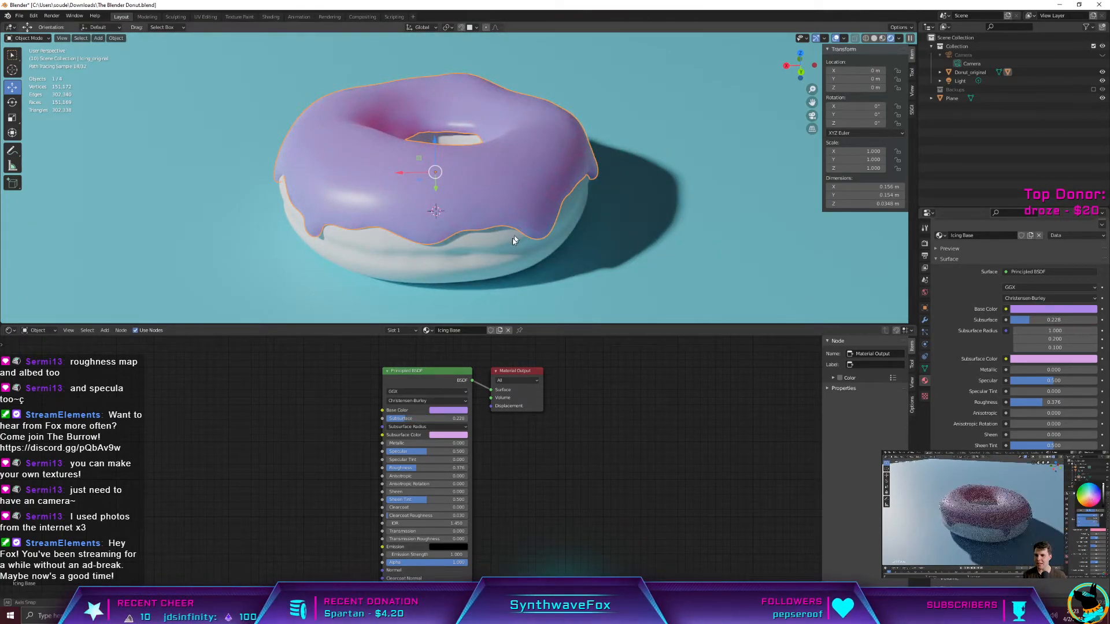
pyautogui.moveTo(508, 240); pyautogui.dragTo(506, 246, button='middle')
pyautogui.scroll(4, 505, 249)
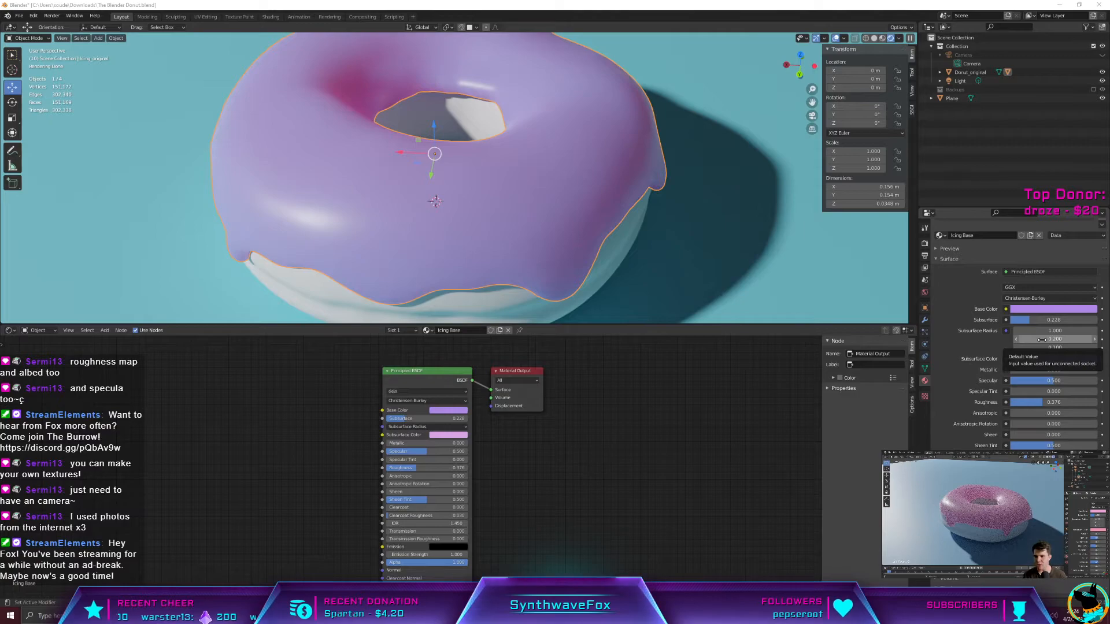
# Step: Set the Icing Base material's subsurface radius values to 0.3, 0.1 and 0.1
pyautogui.click(1045, 331)
pyautogui.write('1.0')
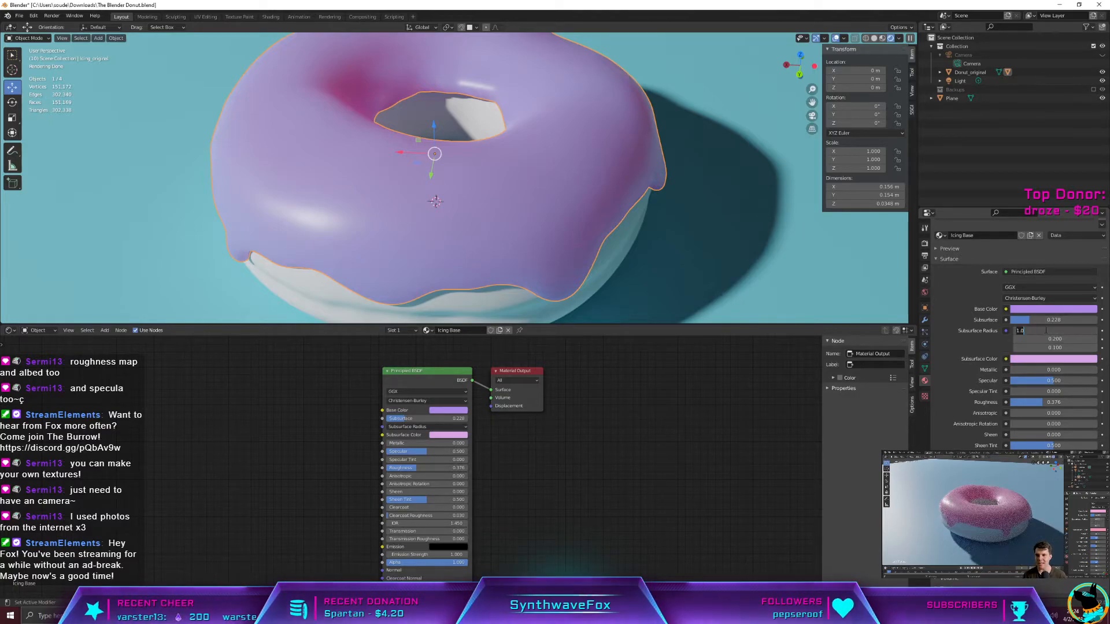
pyautogui.write('0.3')
pyautogui.press('Tab')
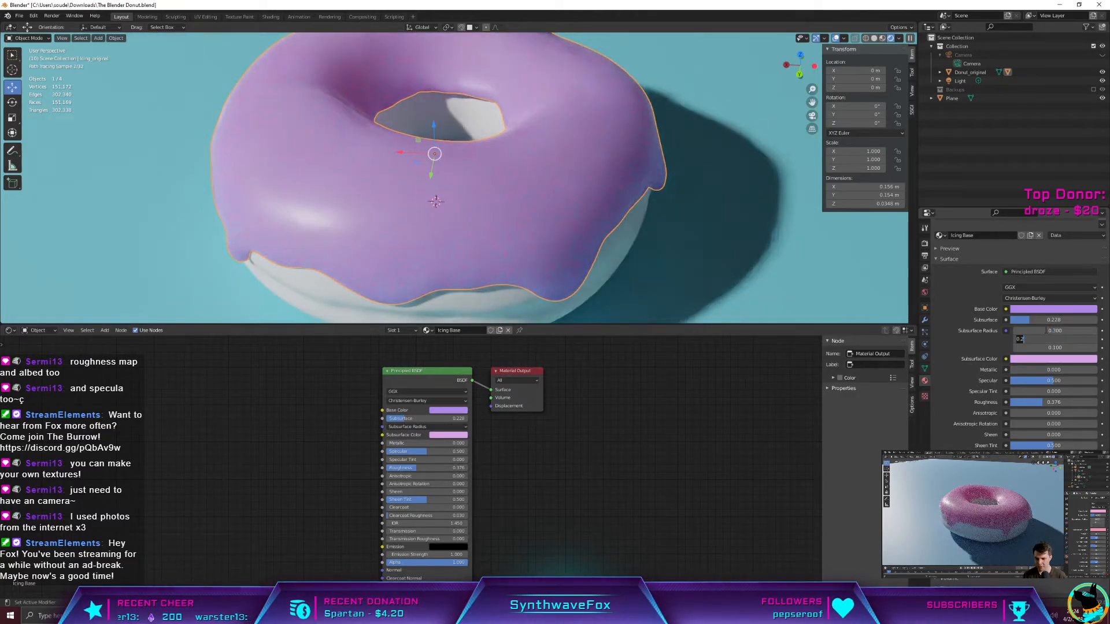
pyautogui.write('0.1')
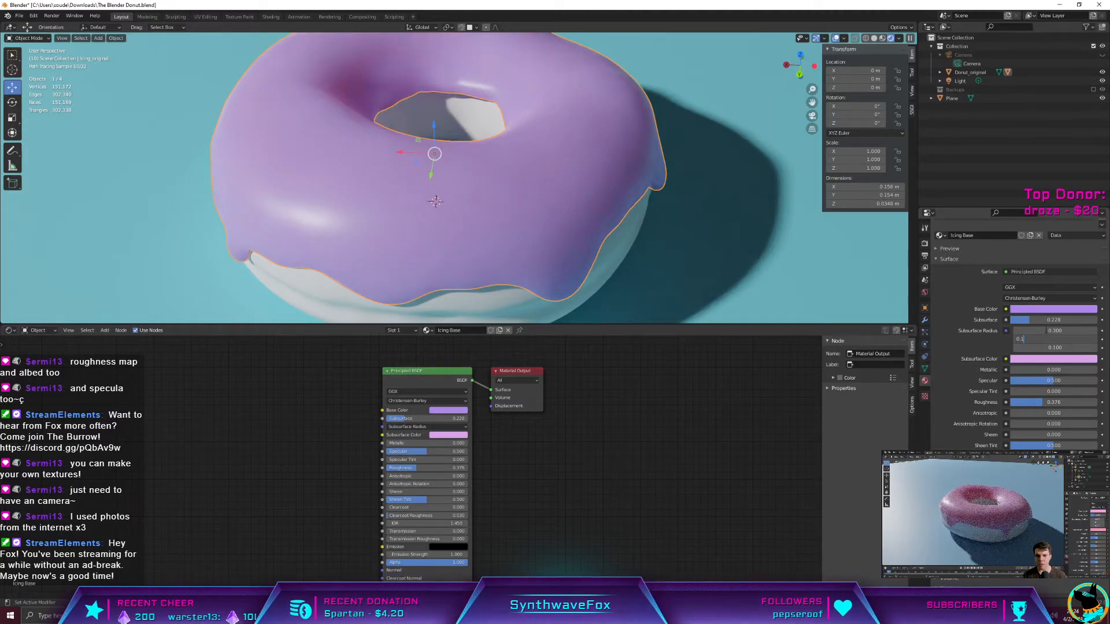
pyautogui.press('Tab')
pyautogui.write('0')
pyautogui.press('Return')
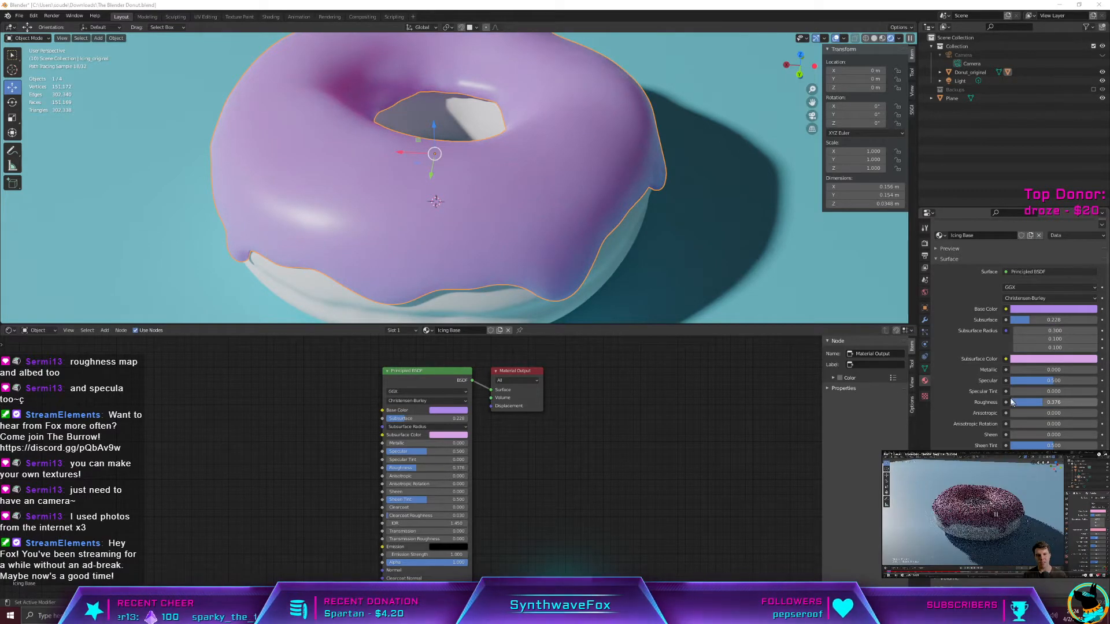
pyautogui.click(1040, 360)
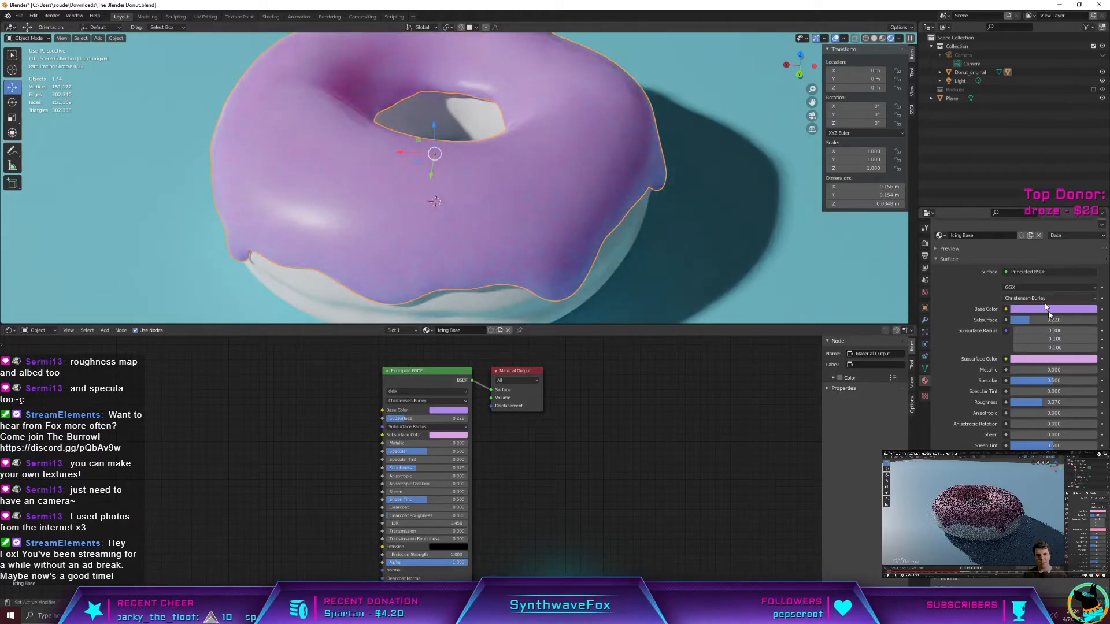
# Step: Try a slightly pinker subsurface color on the Icing Base material and check the icing up close
pyautogui.click(1046, 308)
pyautogui.moveTo(1062, 269); pyautogui.dragTo(1059, 270)
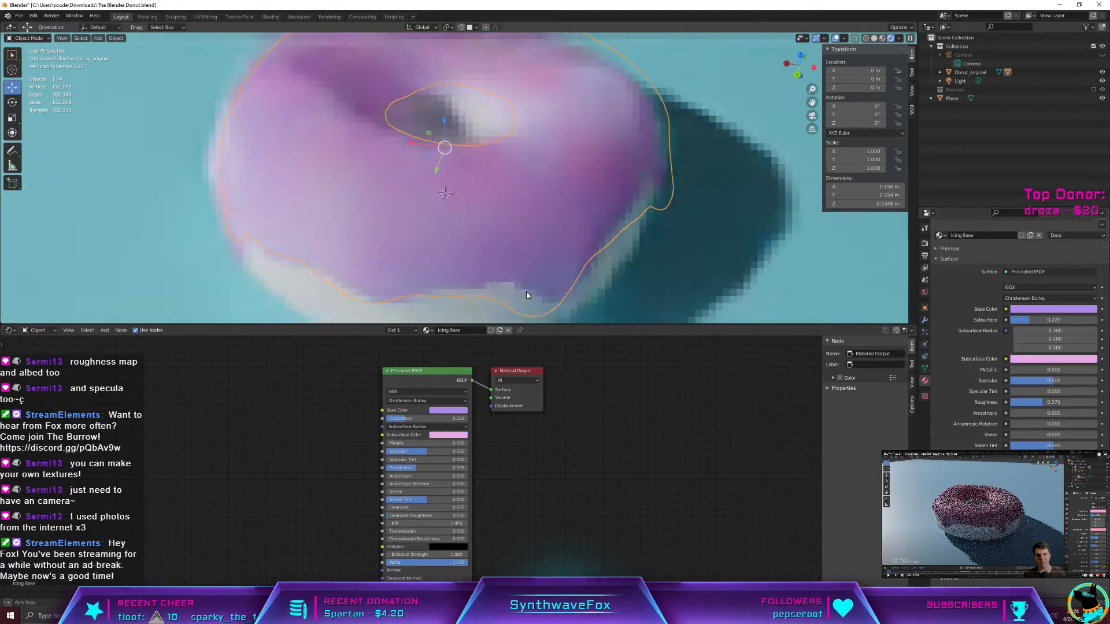
pyautogui.scroll(10, 529, 260)
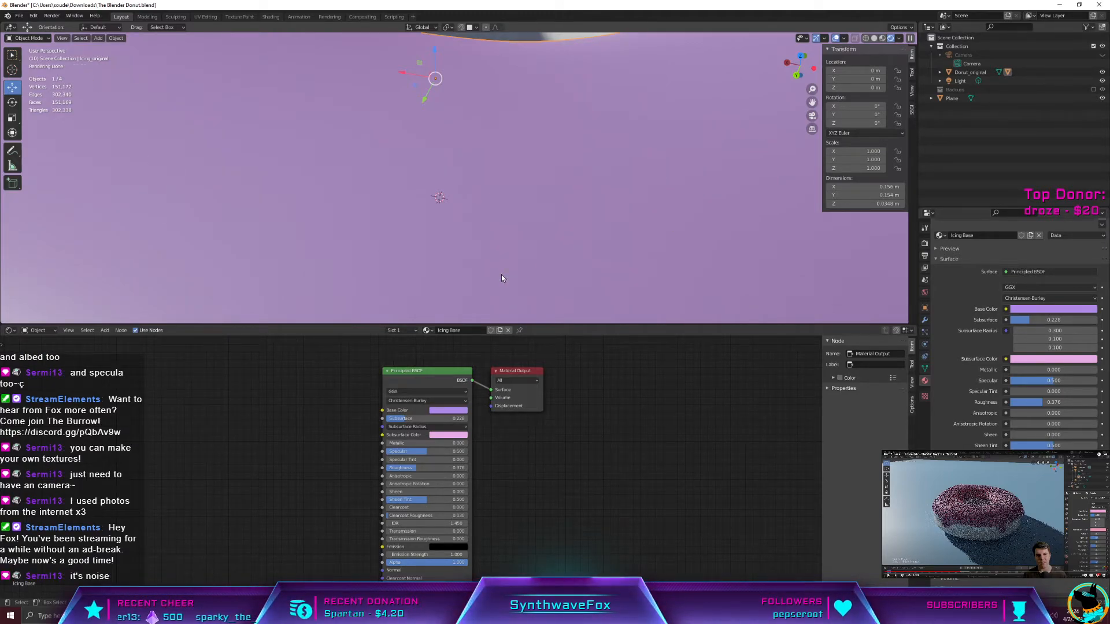
pyautogui.scroll(3, 506, 263)
pyautogui.scroll(-3, 508, 255)
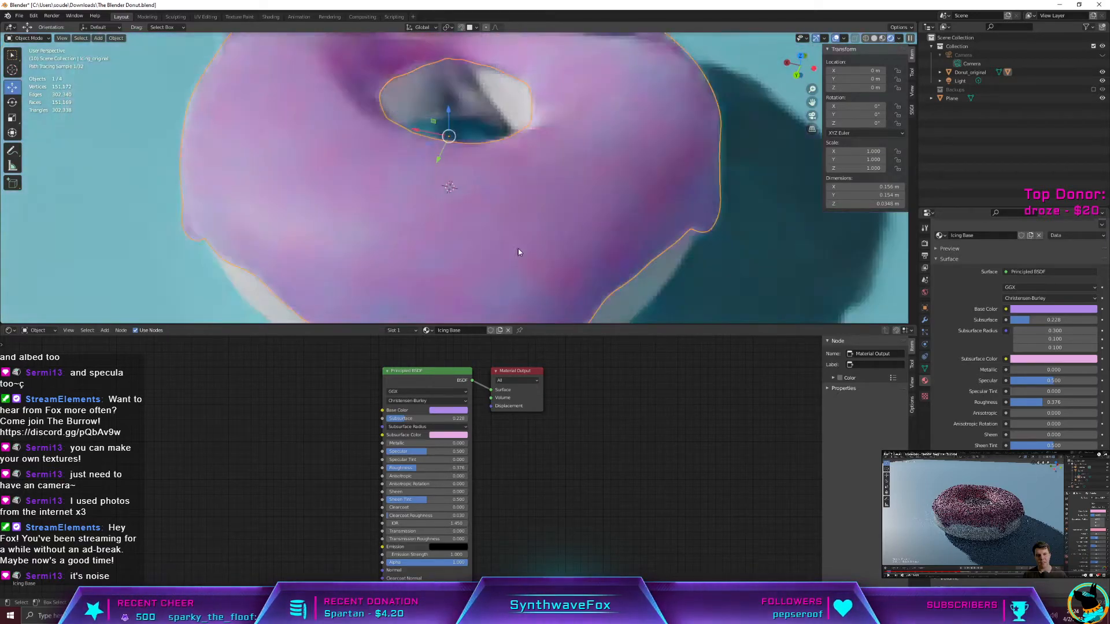
pyautogui.moveTo(519, 251); pyautogui.dragTo(535, 240, button='middle')
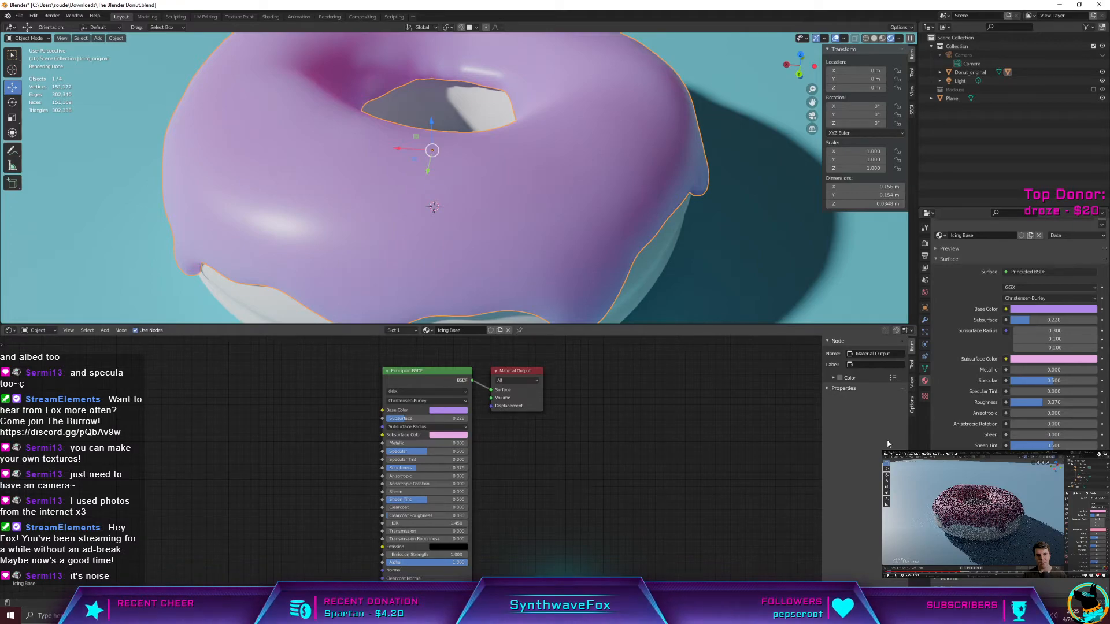
# Step: Try several pink subsurface colors on the Icing Base material and settle on a medium purple, hue about 0.73 and saturation about 0.61
pyautogui.click(1064, 359)
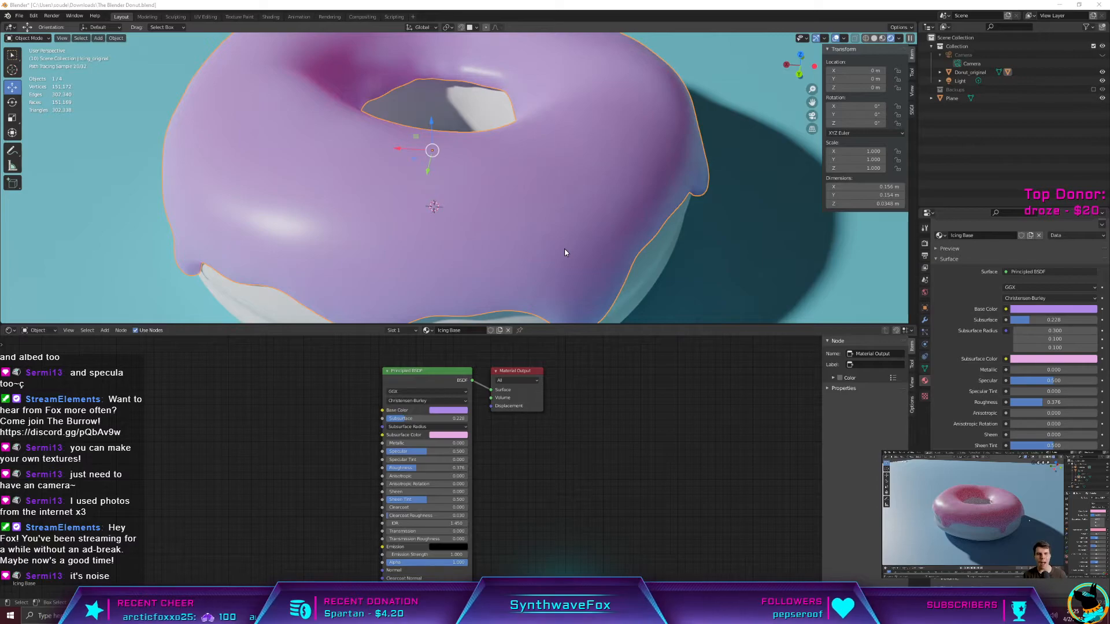
pyautogui.click(1024, 359)
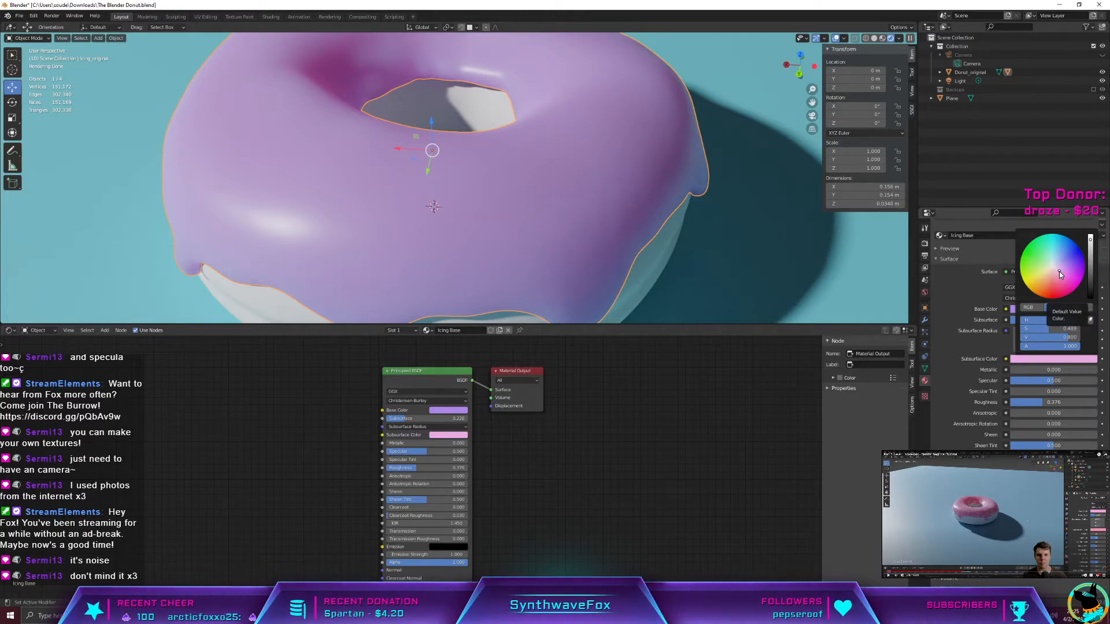
pyautogui.click(1060, 274)
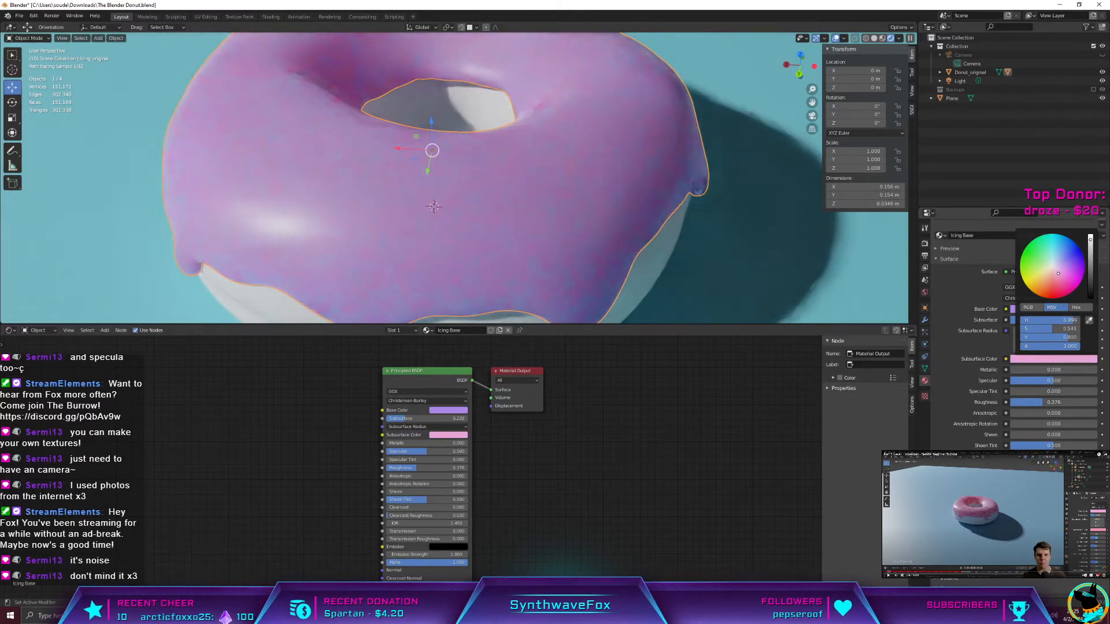
pyautogui.click(1064, 274)
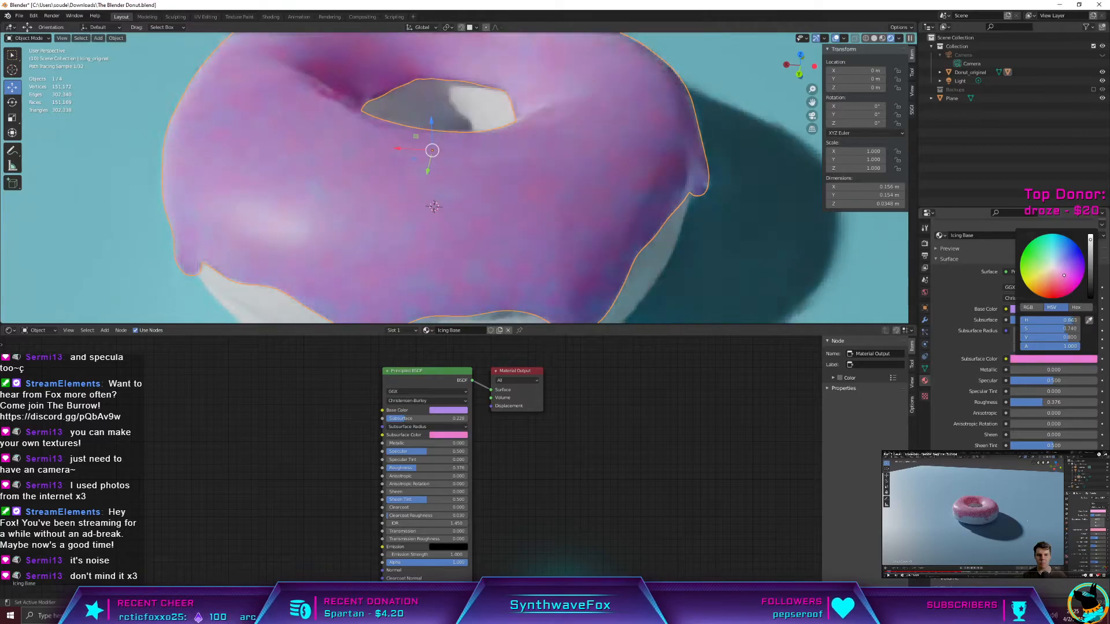
pyautogui.click(1061, 276)
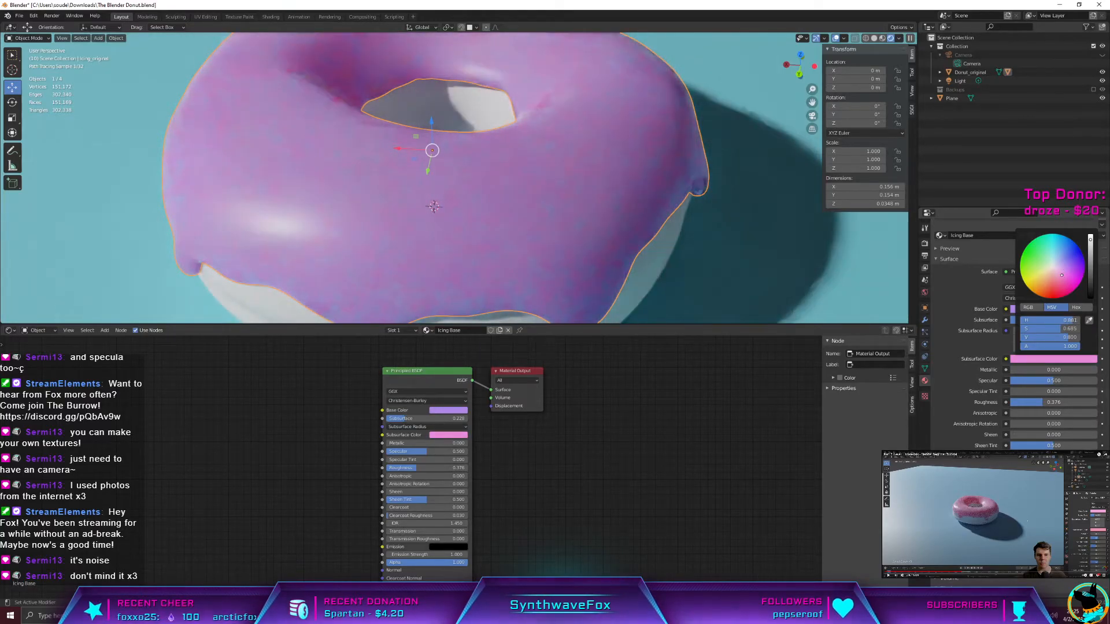
pyautogui.click(1059, 277)
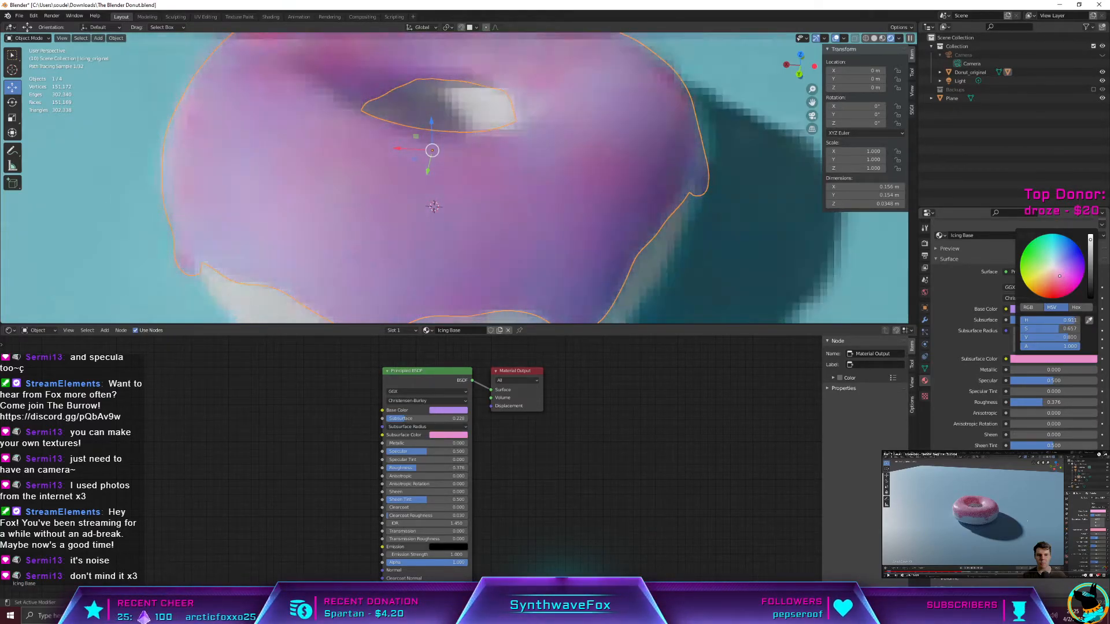
pyautogui.click(1067, 271)
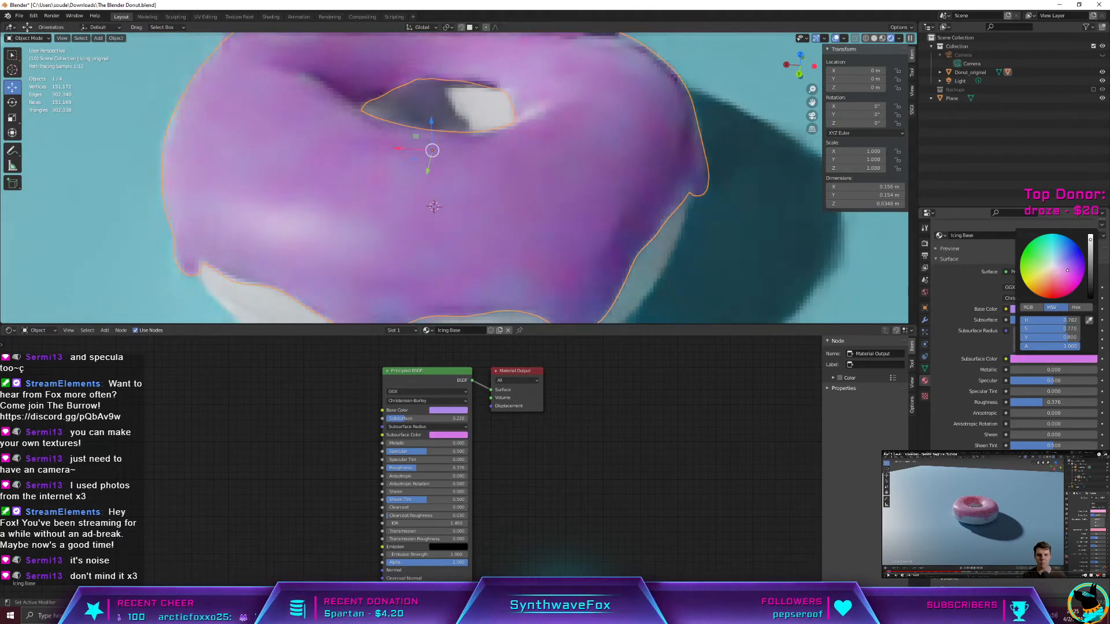
pyautogui.moveTo(1067, 270); pyautogui.dragTo(1070, 267)
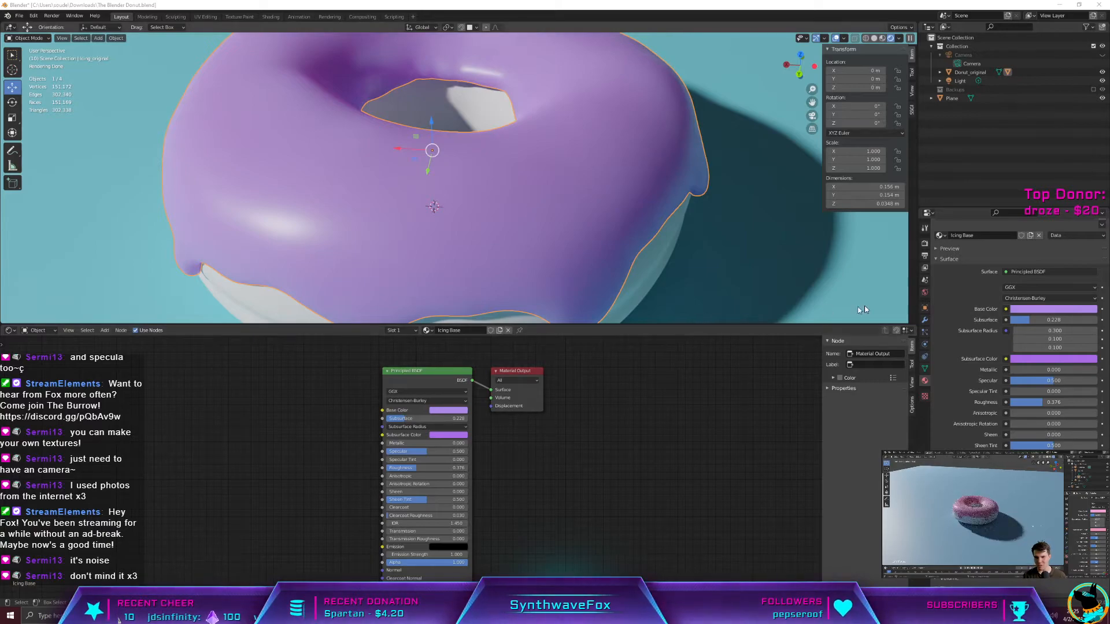
# Step: Re-enter 0.3 as the Icing Base material's first subsurface radius and try a lower alpha on its subsurface color
pyautogui.click(1064, 331)
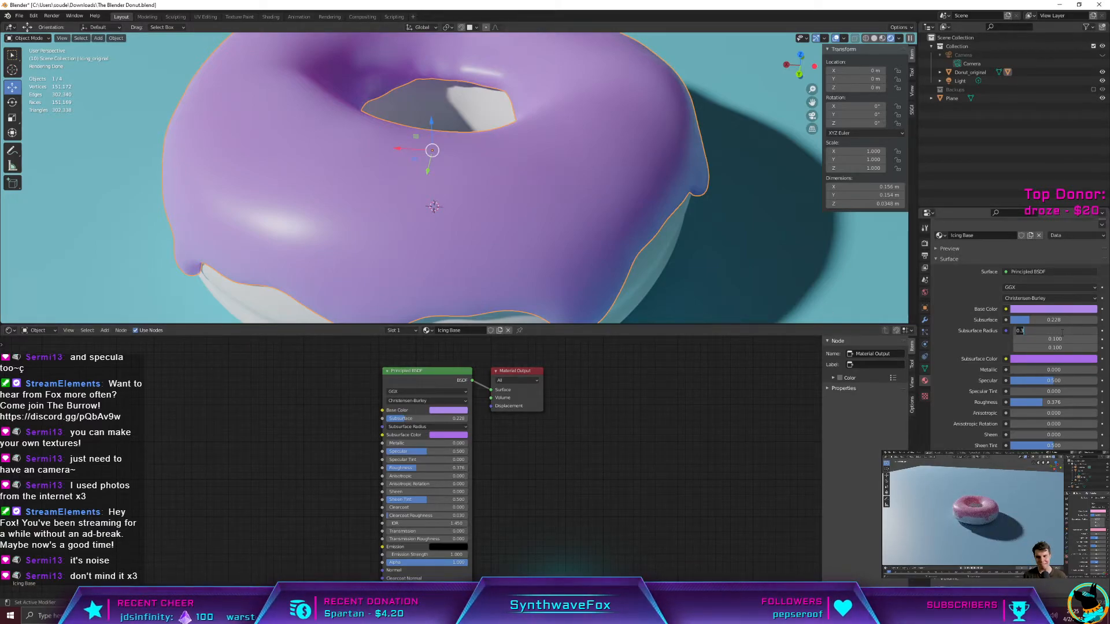
pyautogui.write('0.')
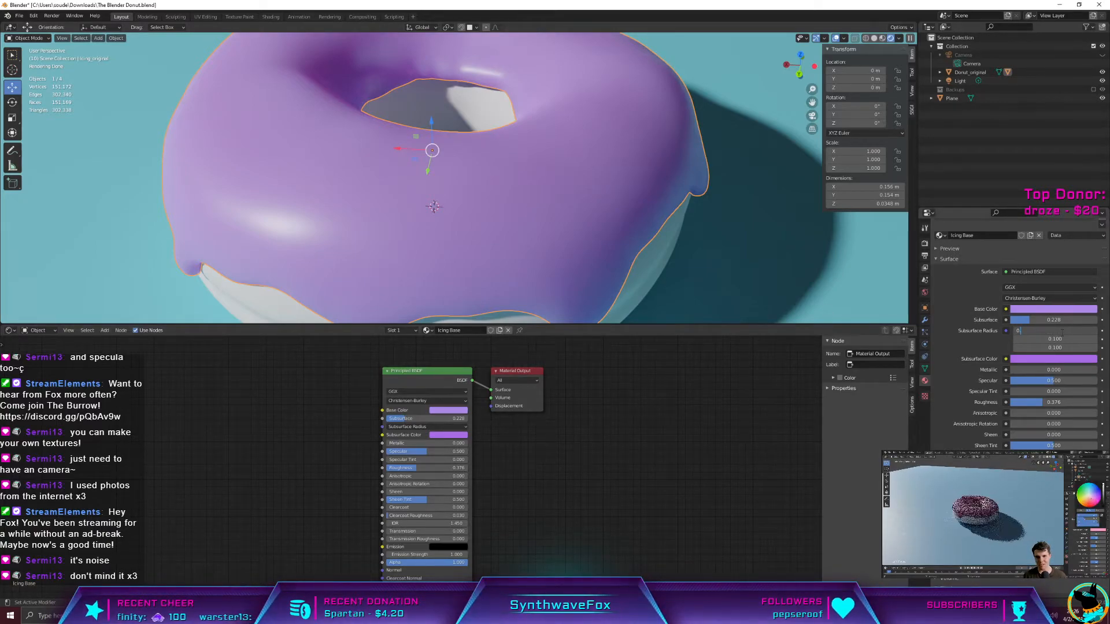
pyautogui.write('3')
pyautogui.press('Return')
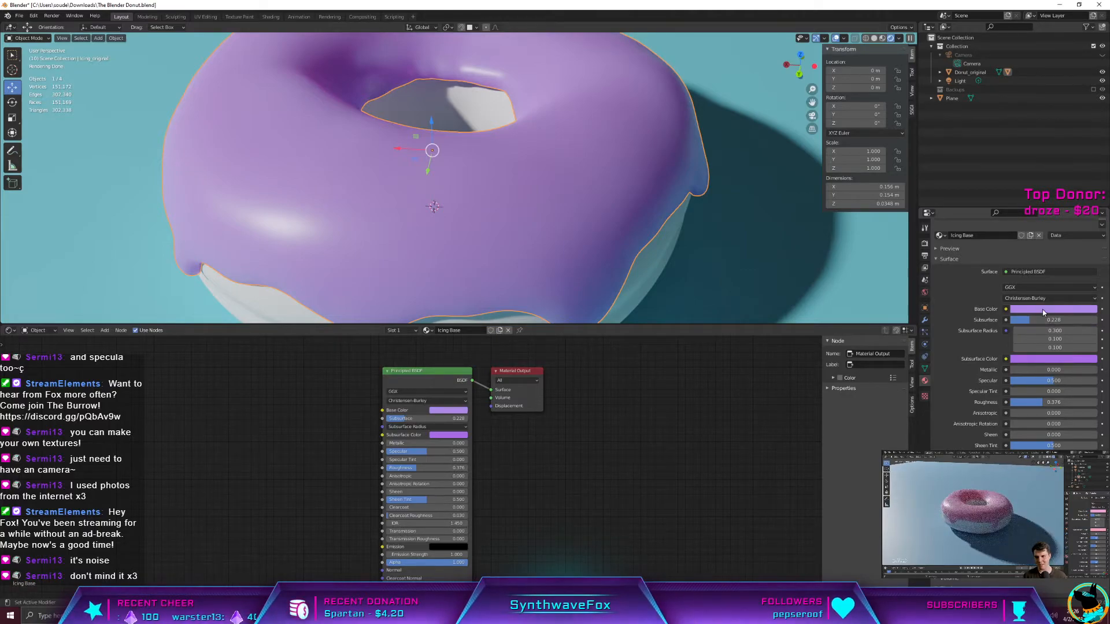
pyautogui.click(1043, 310)
pyautogui.click(1037, 360)
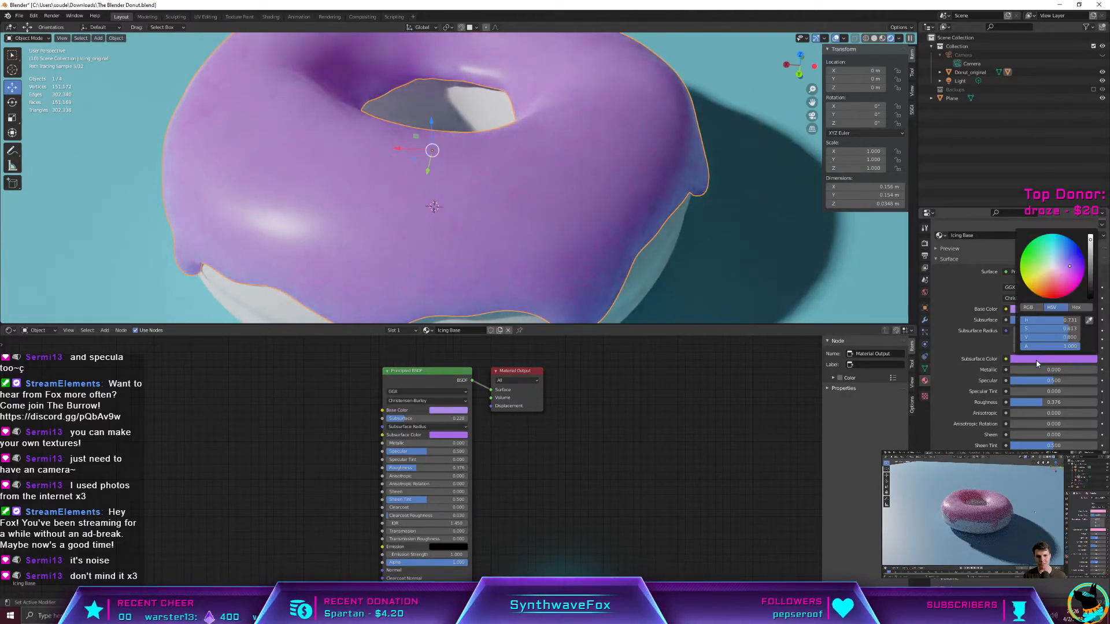
pyautogui.moveTo(1048, 346); pyautogui.dragTo(1010, 345)
pyautogui.moveTo(1035, 346)
pyautogui.mouseDown()
pyautogui.moveTo(1057, 343)
pyautogui.moveTo(1049, 328)
pyautogui.moveTo(1071, 331)
pyautogui.mouseUp()
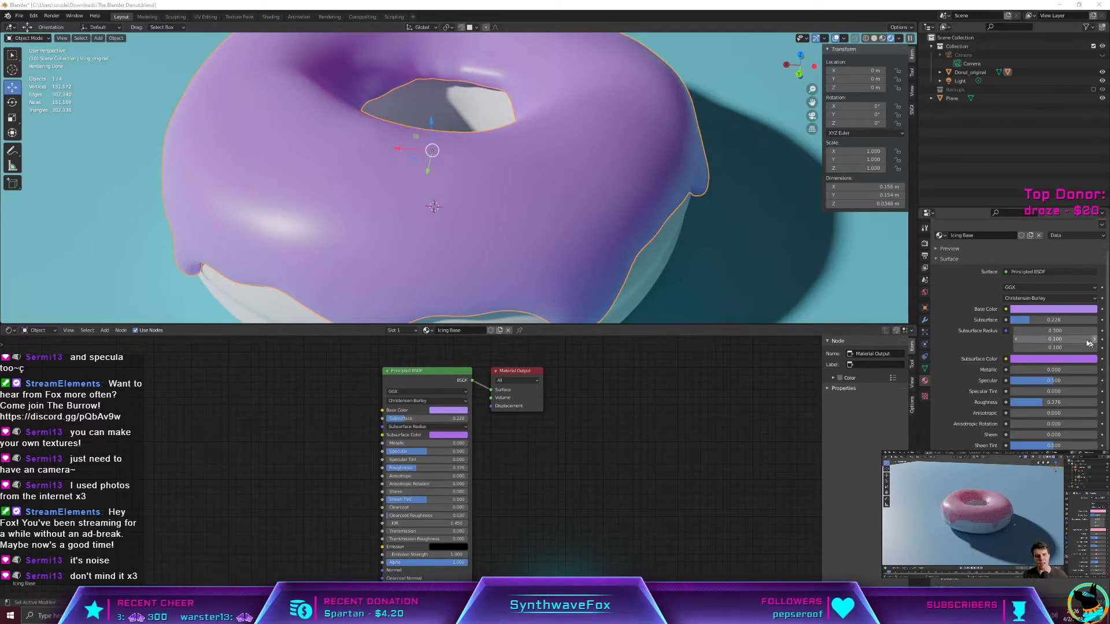
# Step: Try 0.25 as the first subsurface radius of the Icing Base material, then set the radius values to 0.3, 0.15 and 0.15
pyautogui.click(1054, 330)
pyautogui.write('0.25')
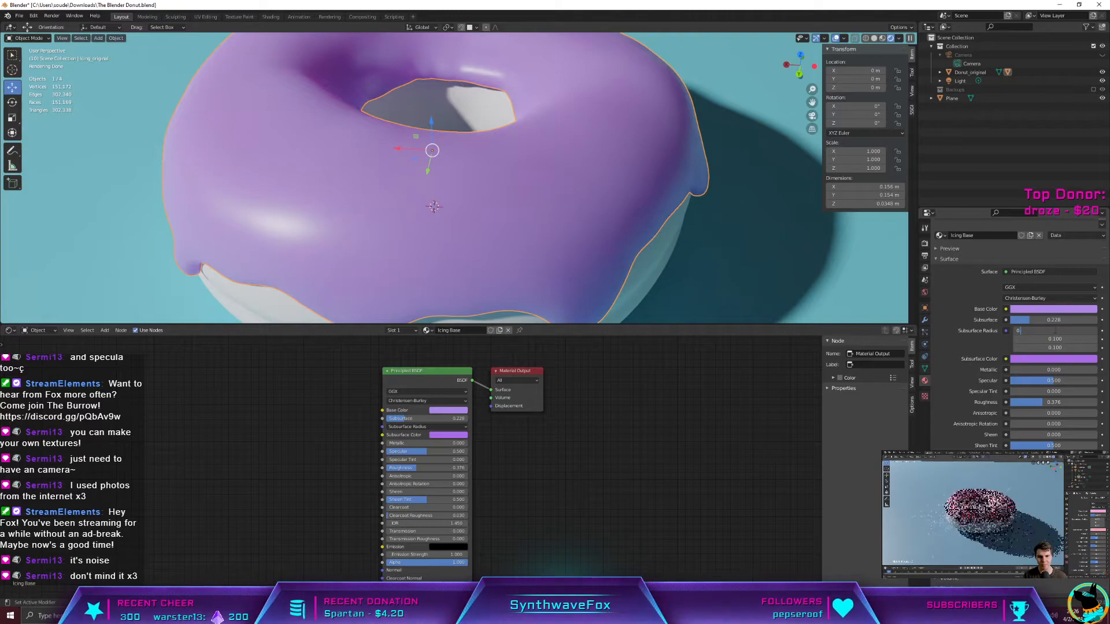
pyautogui.press('Tab')
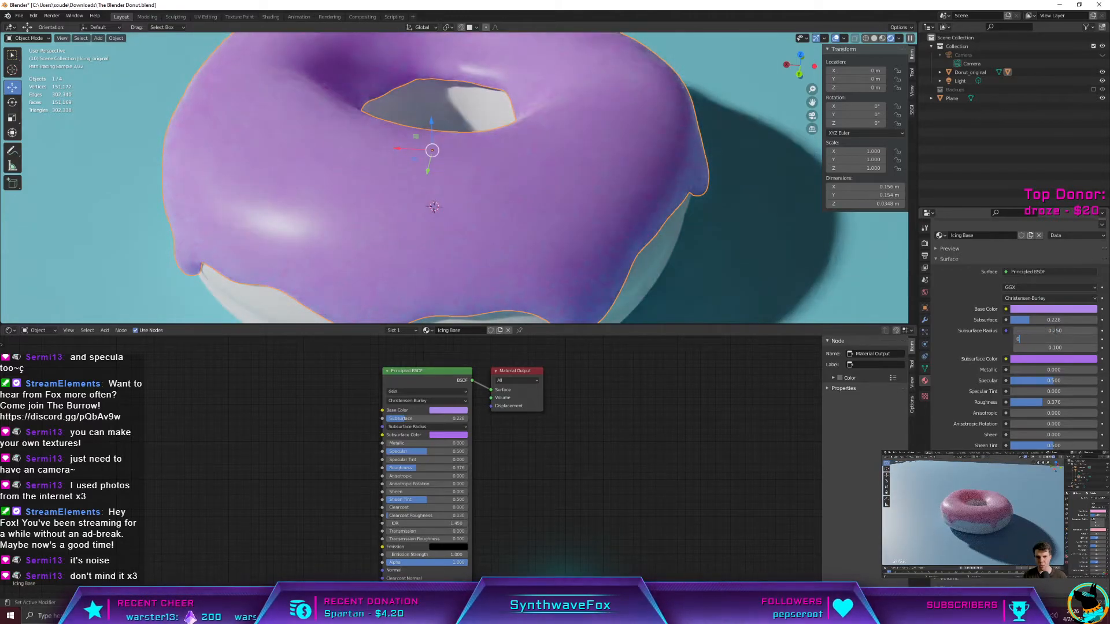
pyautogui.write('5')
pyautogui.press('Tab')
pyautogui.write('0')
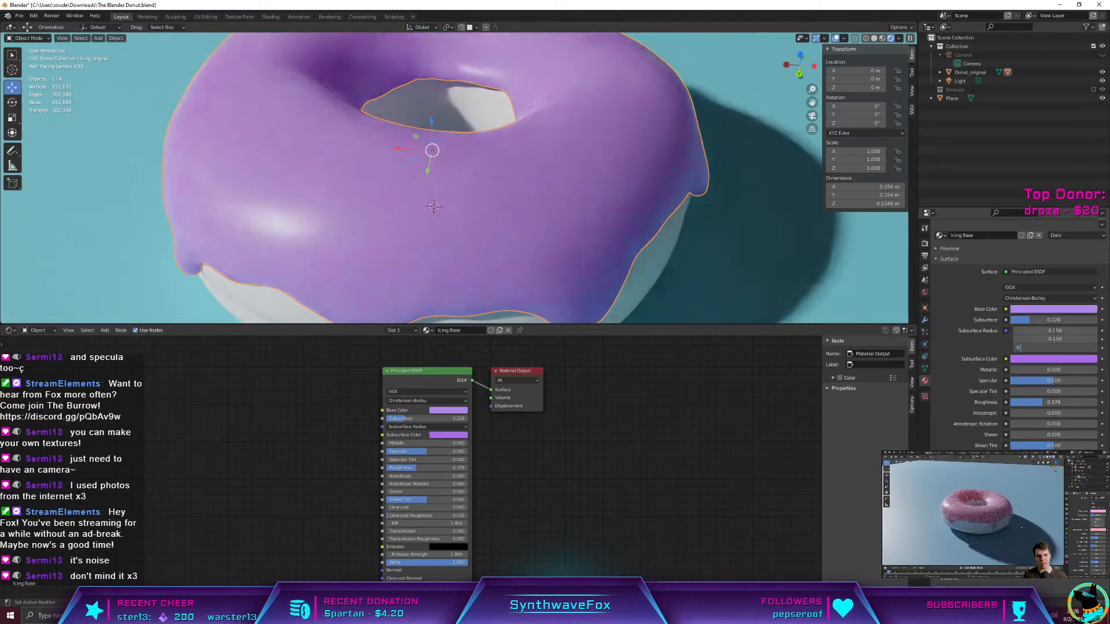
pyautogui.press('Tab')
pyautogui.write('0.3')
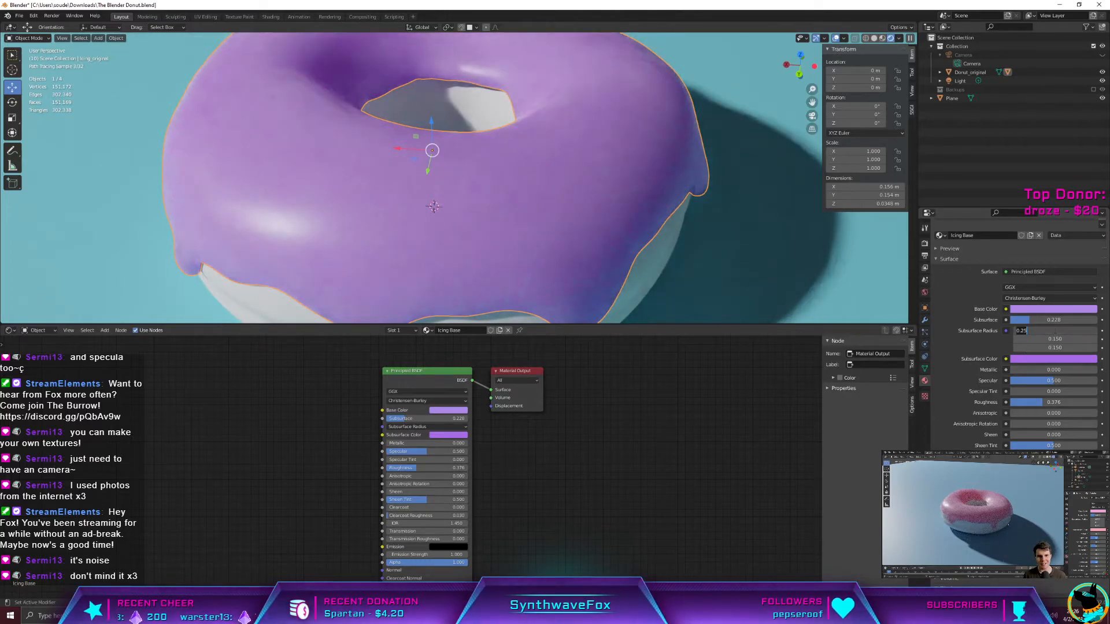
pyautogui.press('Return')
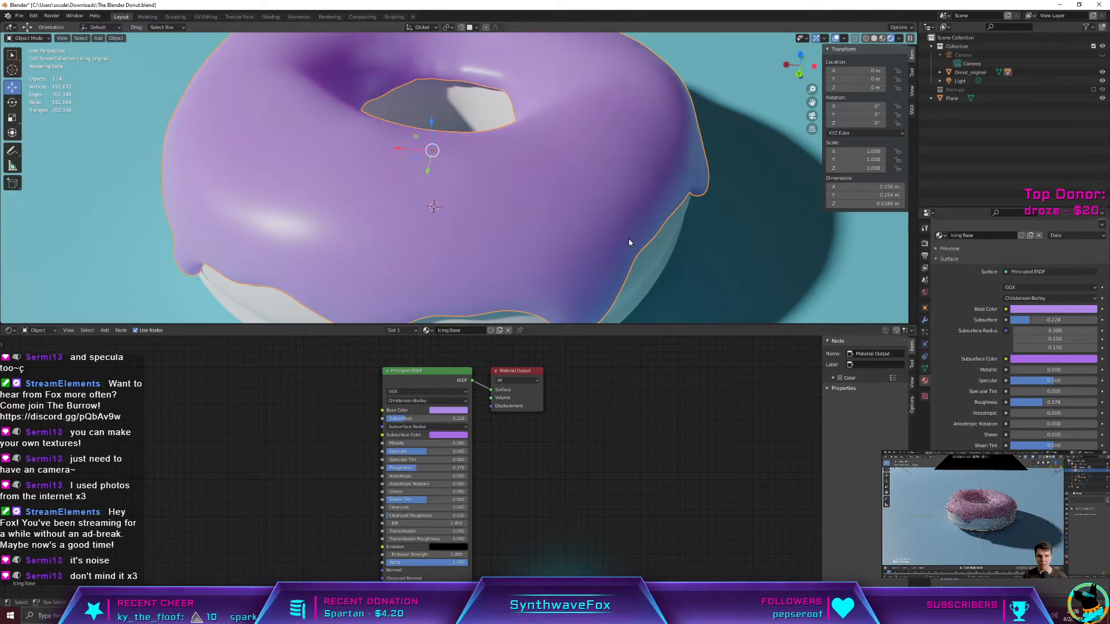
# Step: Examine the donut with overlays hidden, compare material preview with rendered shading, and turn the overlays back on
pyautogui.scroll(-5, 629, 239)
pyautogui.click(835, 38)
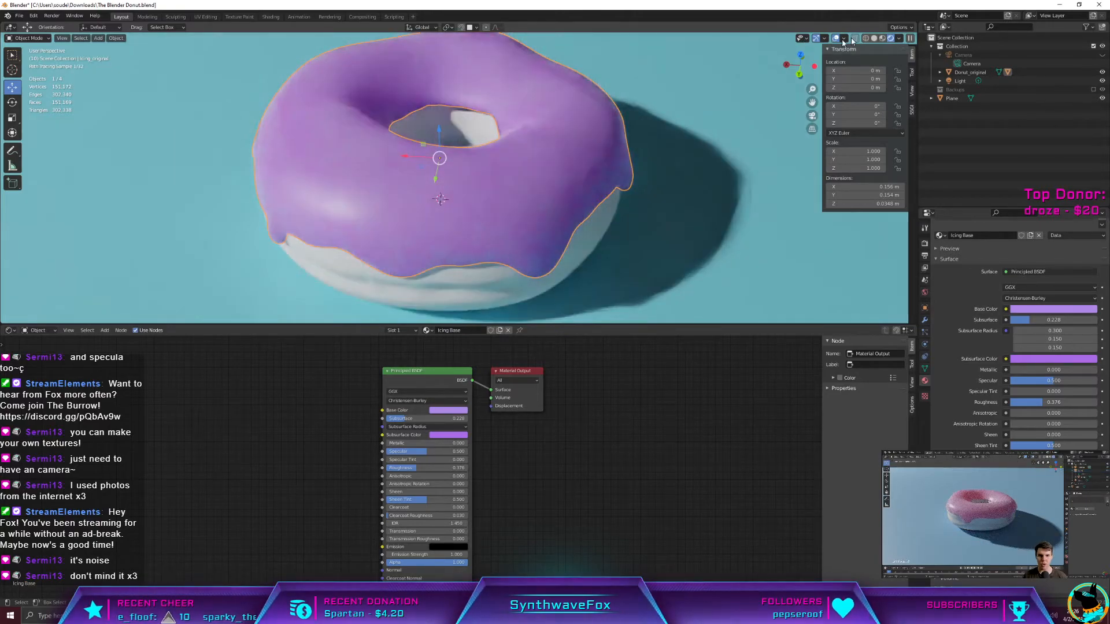
pyautogui.scroll(-3, 650, 207)
pyautogui.moveTo(650, 206); pyautogui.dragTo(628, 168, button='middle')
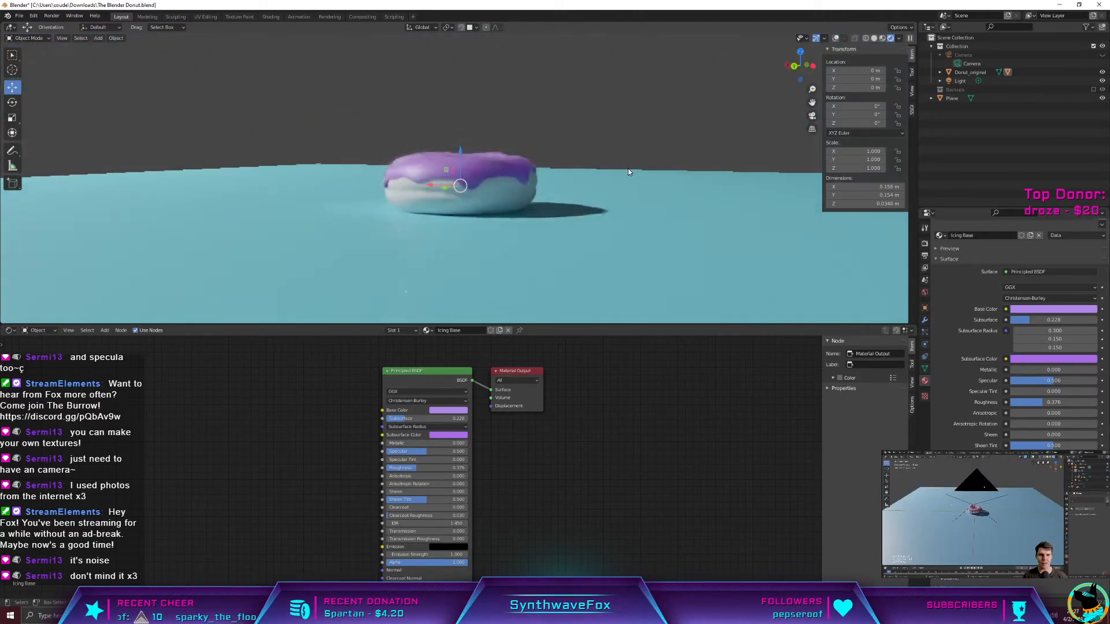
pyautogui.scroll(6, 525, 164)
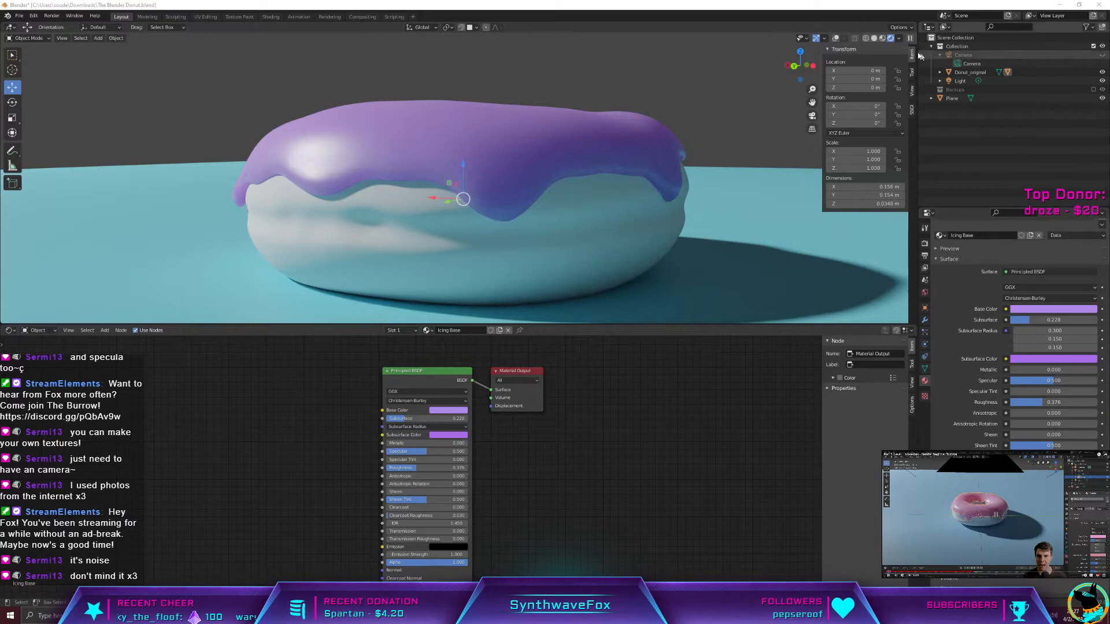
pyautogui.press('z')
pyautogui.click(745, 121)
pyautogui.press('z')
pyautogui.click(745, 122)
pyautogui.moveTo(745, 121)
pyautogui.mouseDown(button='middle')
pyautogui.moveTo(649, 118)
pyautogui.moveTo(893, 44)
pyautogui.mouseUp(button='middle')
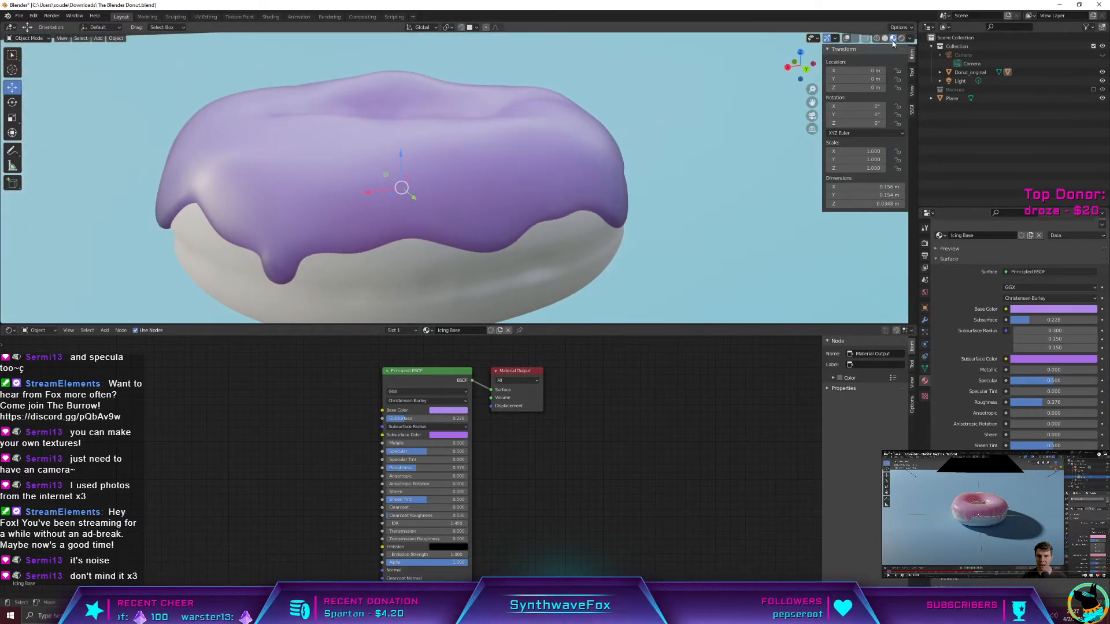
pyautogui.click(901, 38)
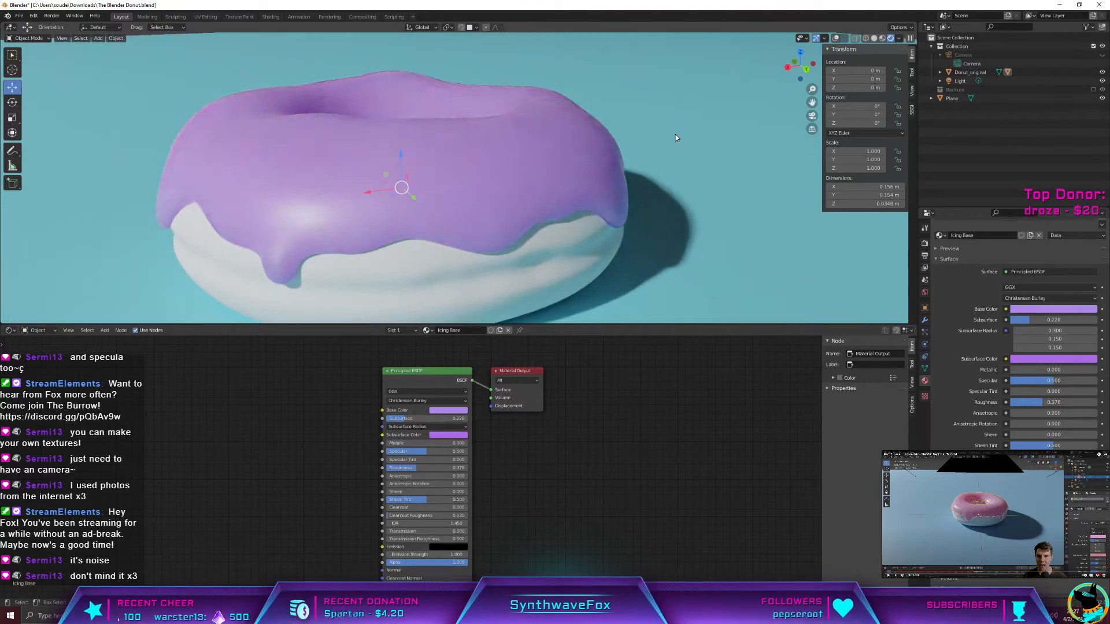
pyautogui.click(835, 38)
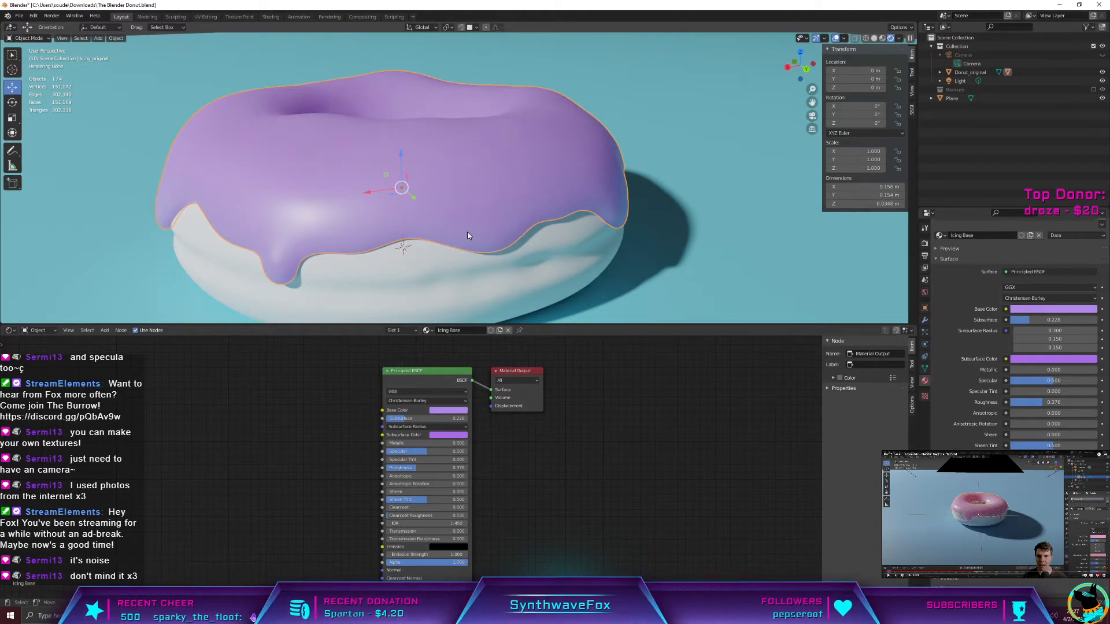
# Step: Examine how the rendered donut, its icing and its shadow look on the ground plane from different distances and sides
pyautogui.scroll(-3, 468, 233)
pyautogui.moveTo(661, 241); pyautogui.dragTo(615, 231, button='middle')
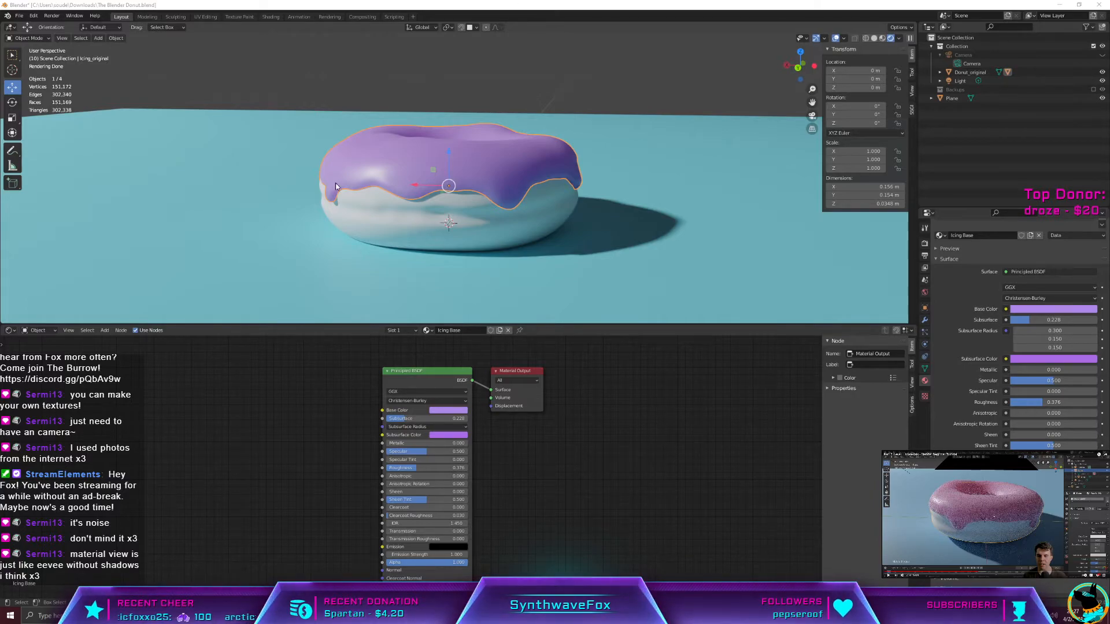
pyautogui.scroll(-5, 460, 190)
pyautogui.moveTo(546, 159); pyautogui.dragTo(345, 150, button='middle')
pyautogui.scroll(-5, 425, 173)
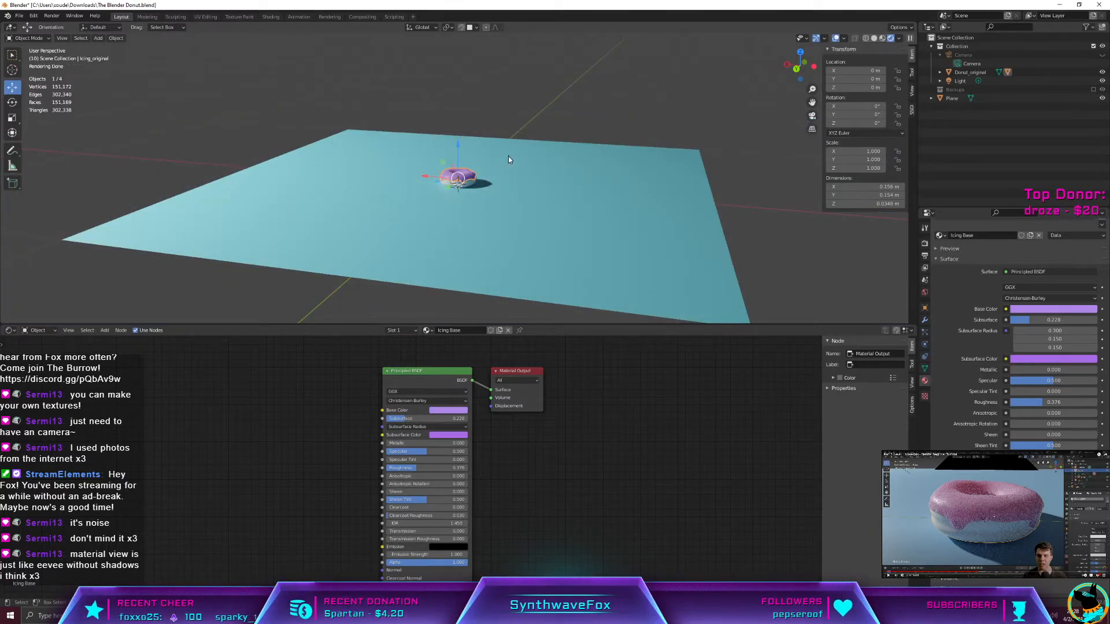
pyautogui.scroll(4, 508, 156)
pyautogui.scroll(5, 502, 196)
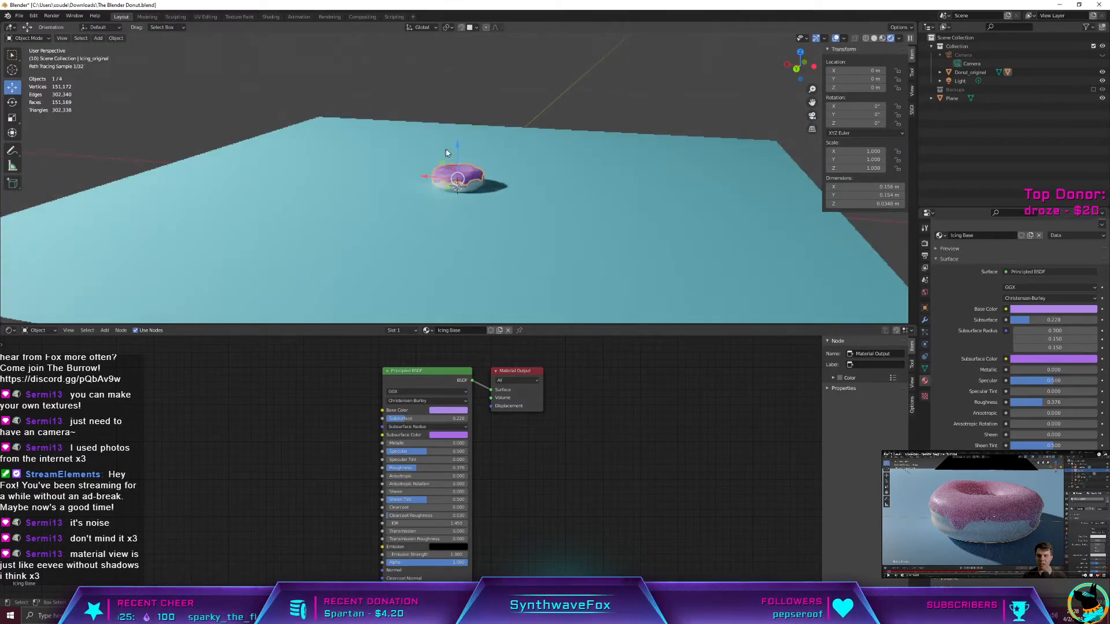
pyautogui.moveTo(481, 158); pyautogui.dragTo(507, 180, button='middle')
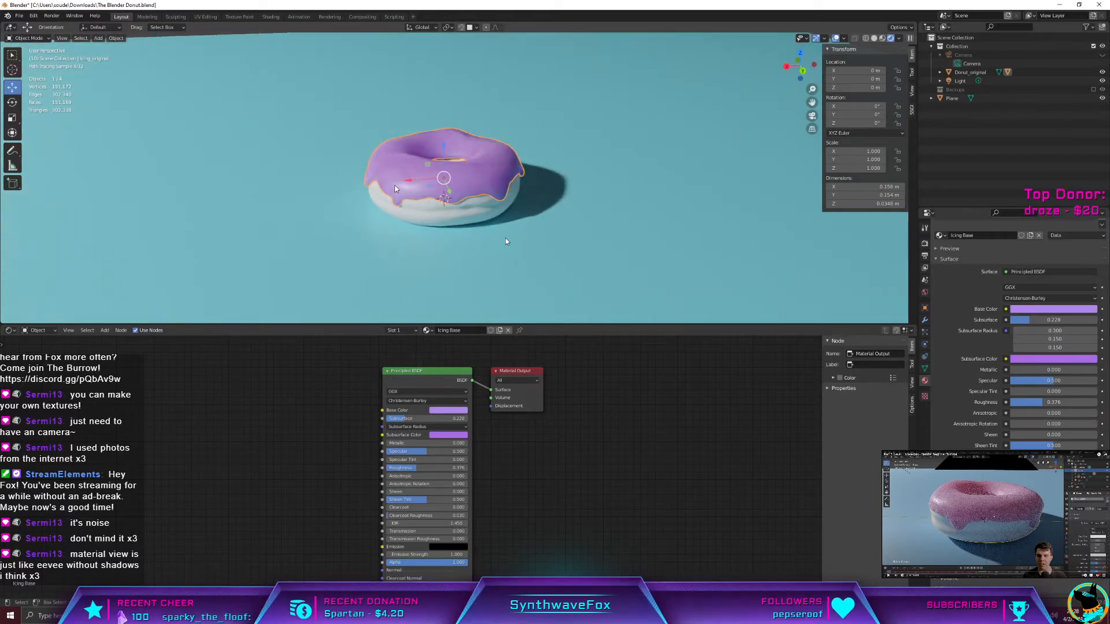
pyautogui.scroll(-1, 469, 222)
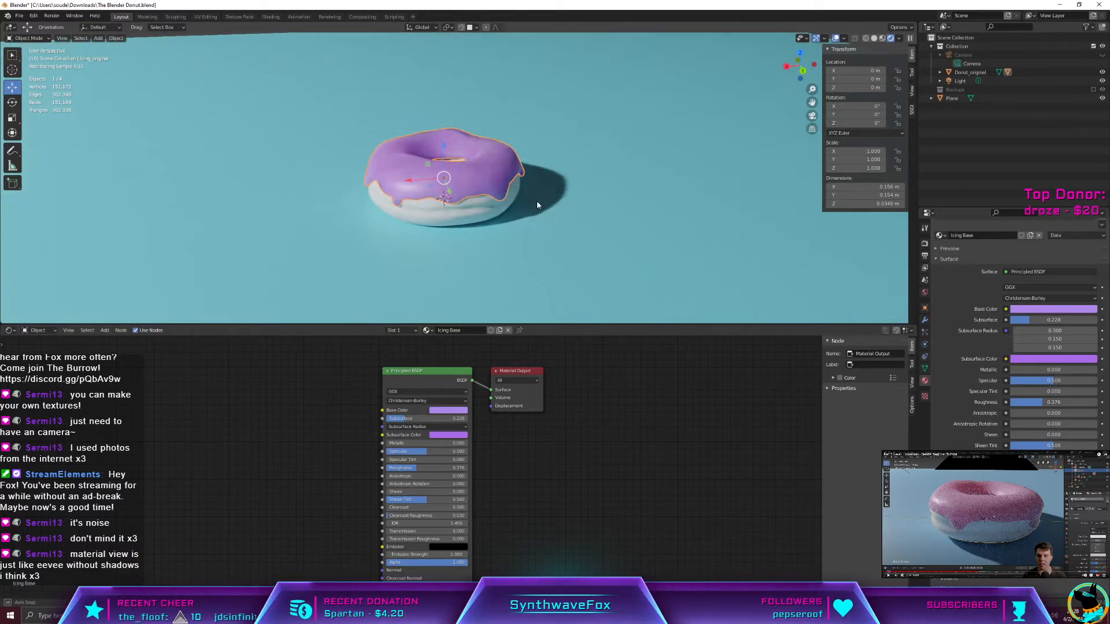
pyautogui.moveTo(536, 200)
pyautogui.mouseDown(button='middle')
pyautogui.moveTo(359, 174)
pyautogui.moveTo(448, 193)
pyautogui.mouseUp(button='middle')
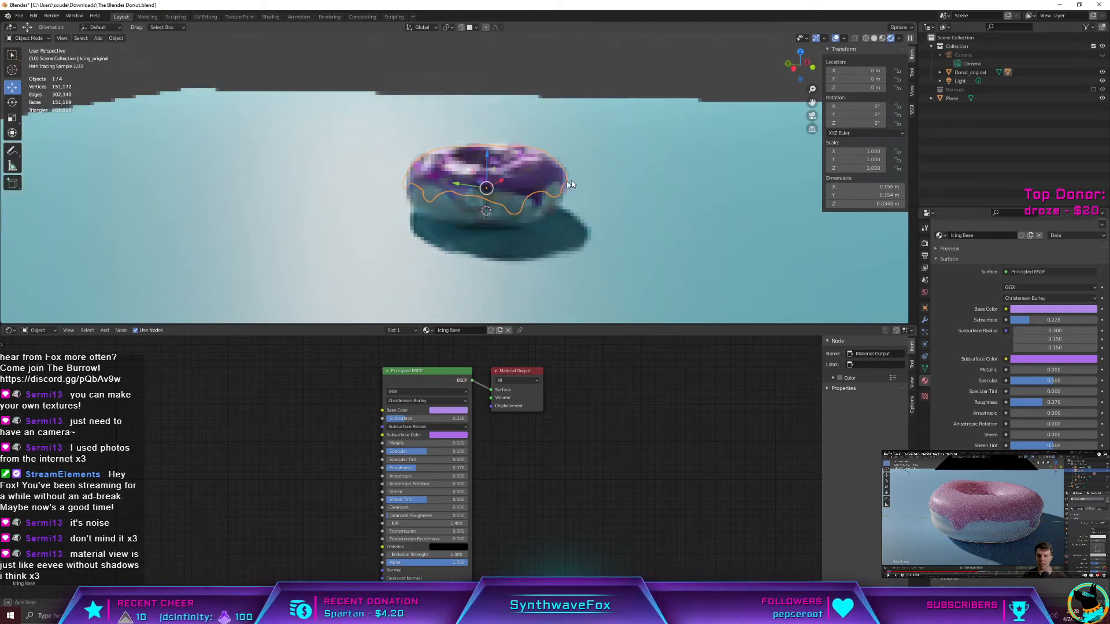
pyautogui.moveTo(566, 182); pyautogui.dragTo(543, 151, button='middle')
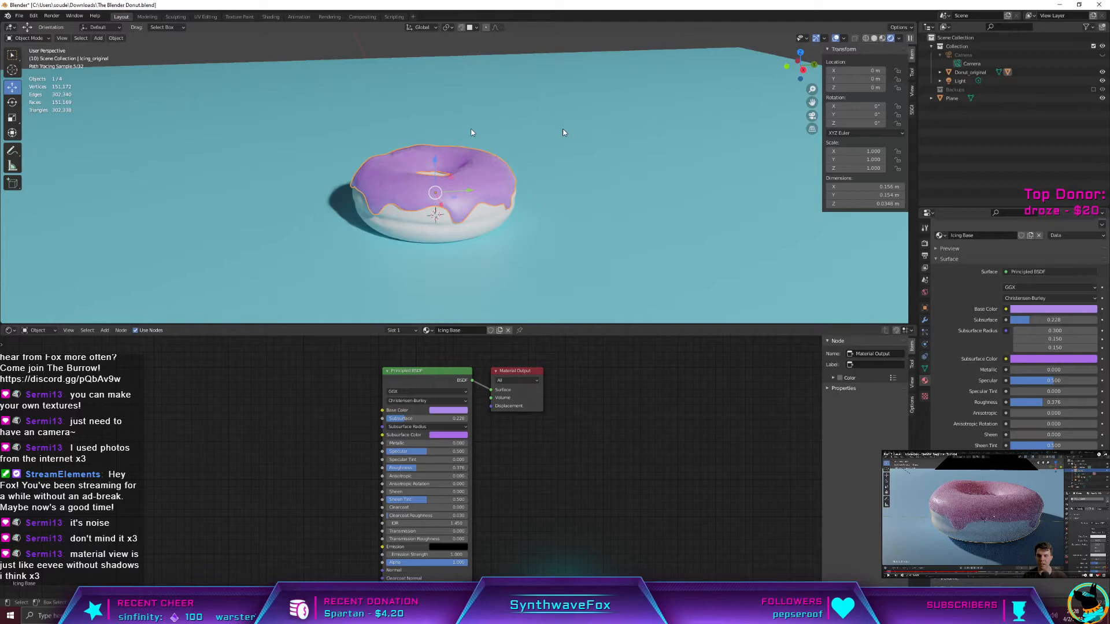
# Step: Give the donut body beneath the icing a new material with a golden yellow-orange base color
pyautogui.moveTo(601, 188); pyautogui.dragTo(498, 175, button='middle')
pyautogui.scroll(-4, 625, 166)
pyautogui.scroll(-3, 624, 169)
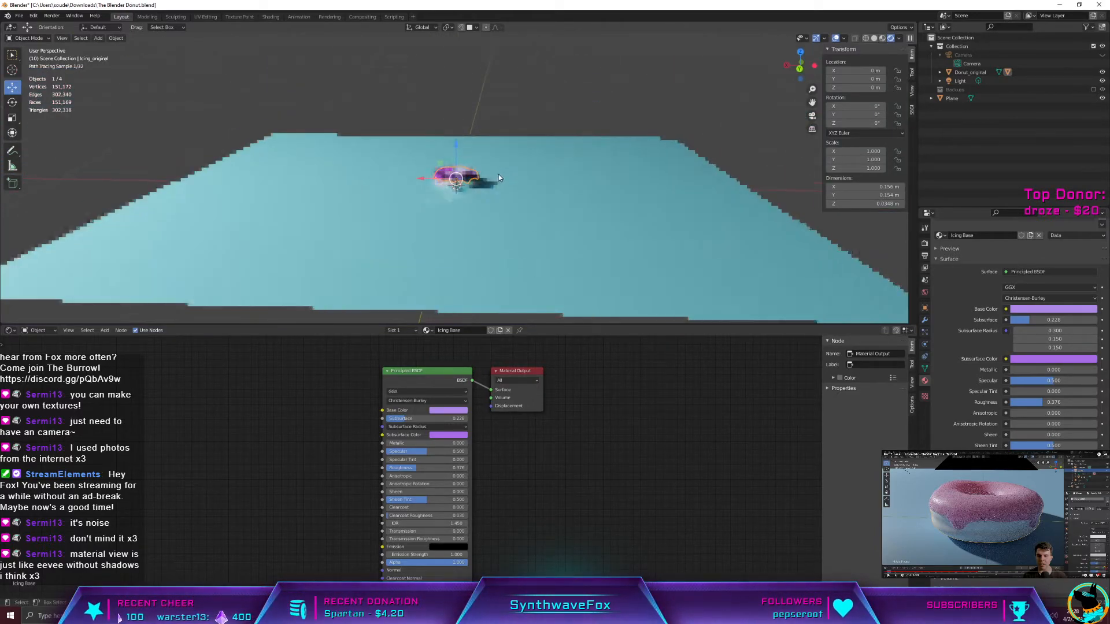
pyautogui.scroll(5, 521, 180)
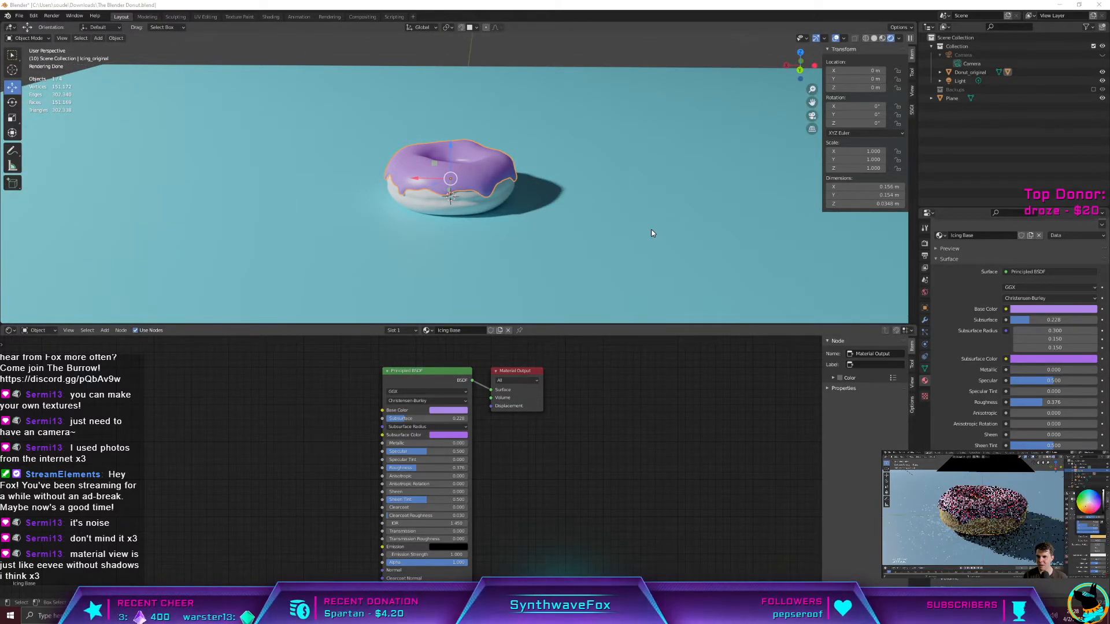
pyautogui.click(455, 212)
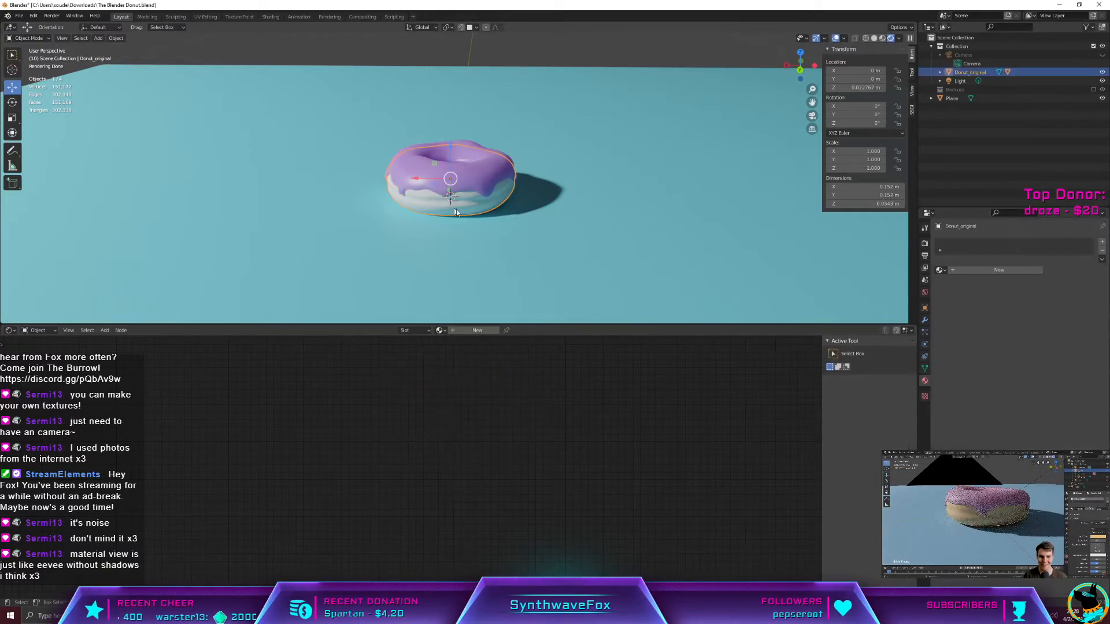
pyautogui.click(999, 270)
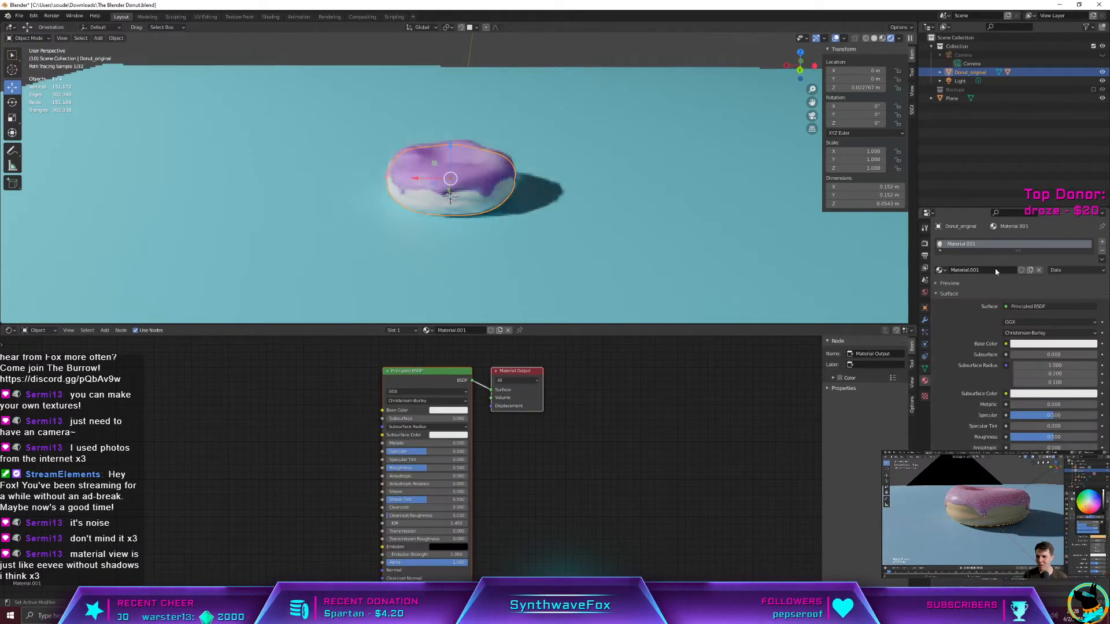
pyautogui.click(457, 411)
pyautogui.moveTo(460, 331); pyautogui.dragTo(451, 340)
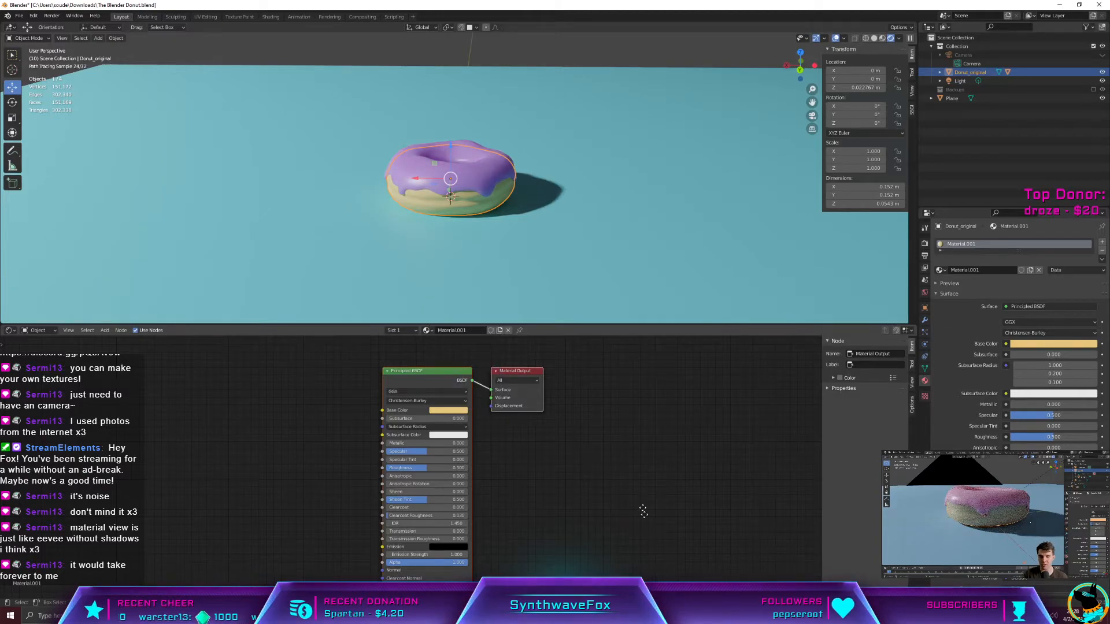
# Step: Adjust the donut body's base color, trying a more yellow tone and settling on a light peachy orange
pyautogui.scroll(2, 532, 474)
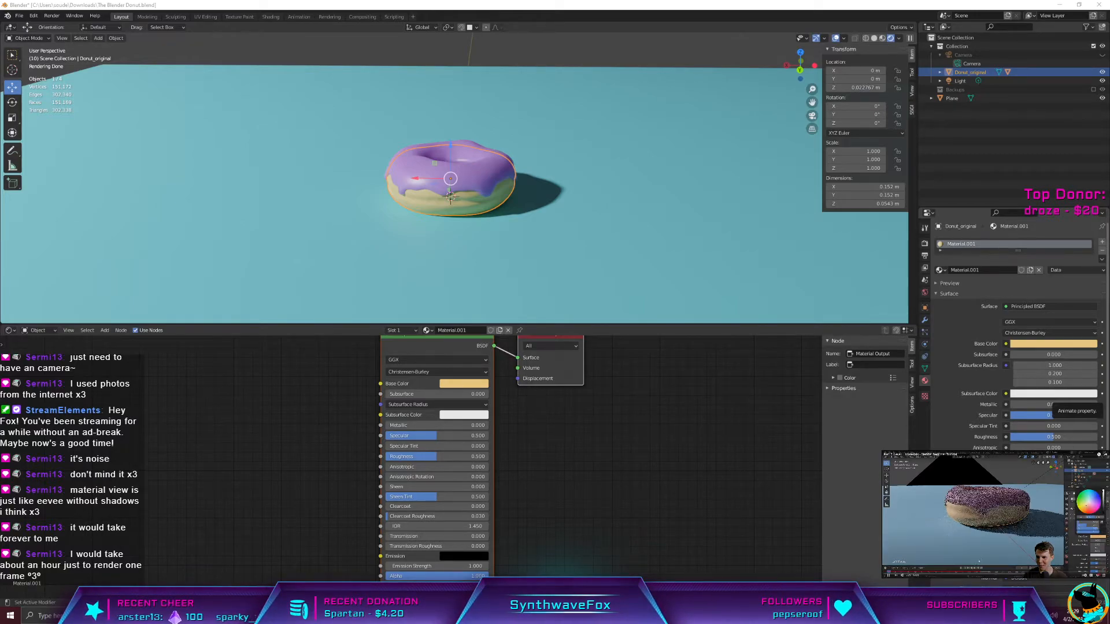
pyautogui.click(1043, 345)
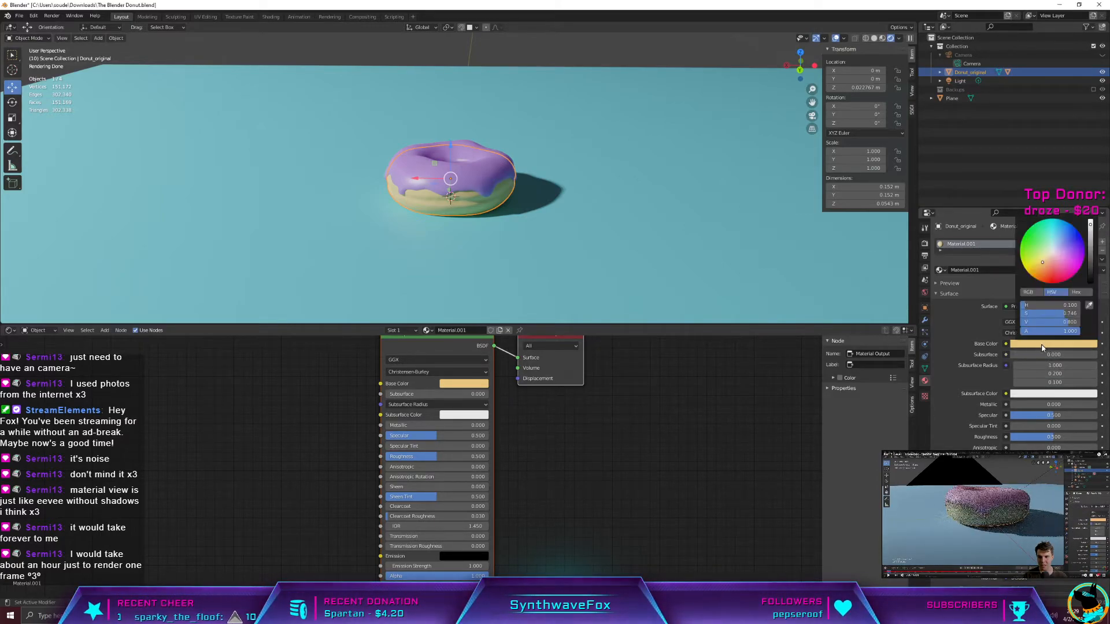
pyautogui.moveTo(1043, 263); pyautogui.dragTo(1044, 260)
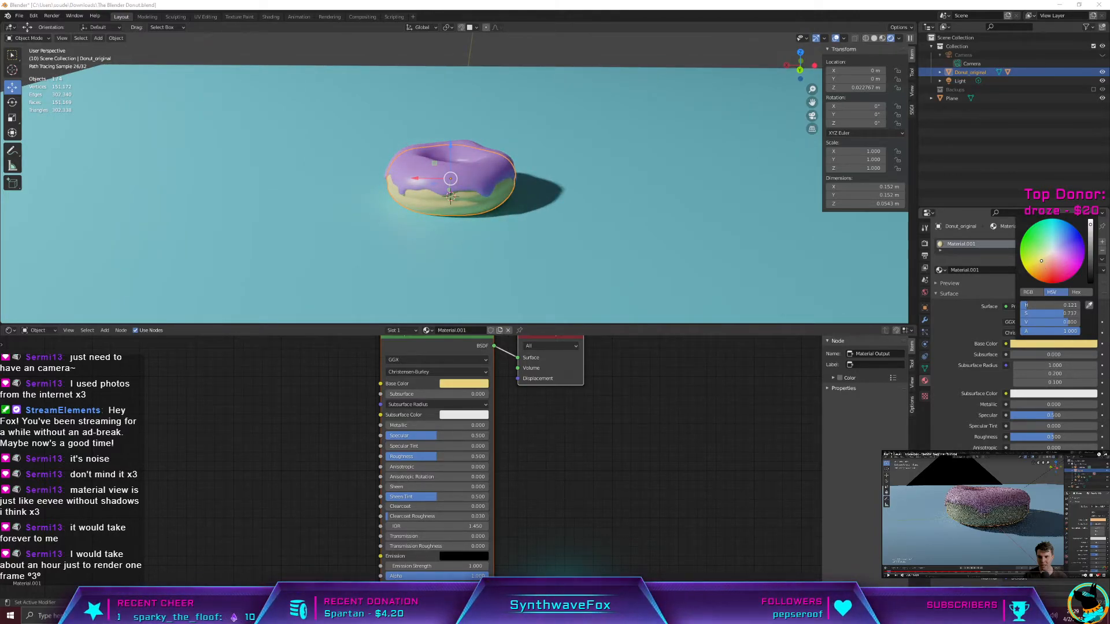
pyautogui.click(1051, 343)
pyautogui.moveTo(1041, 262); pyautogui.dragTo(1044, 262)
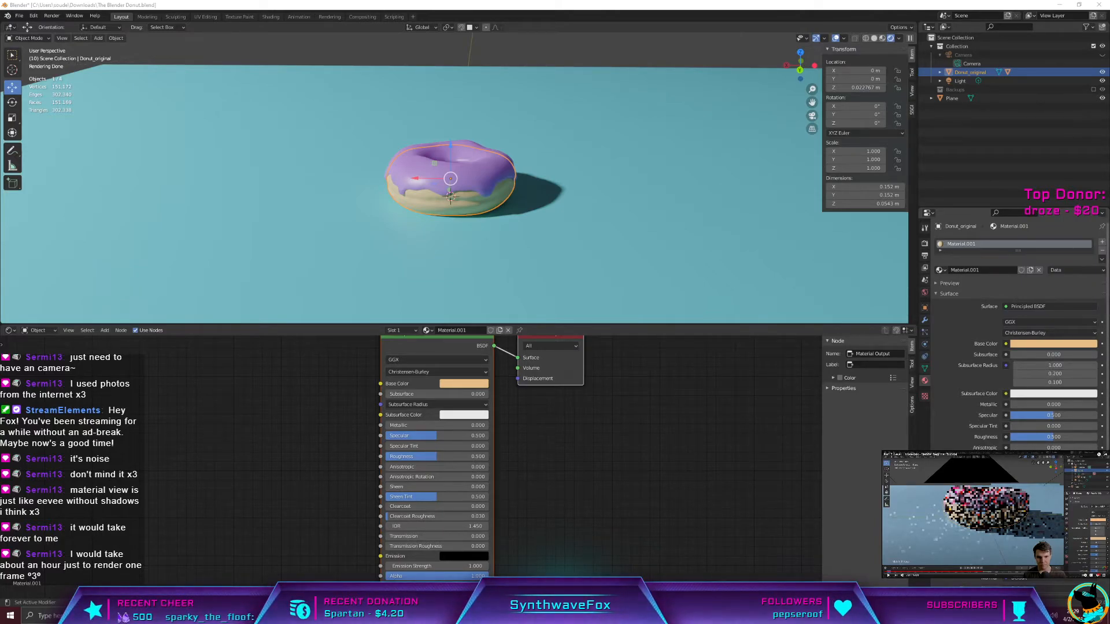
# Step: Set the donut body material's subsurface amount to 0.105
pyautogui.click(1043, 354)
pyautogui.write('0.1')
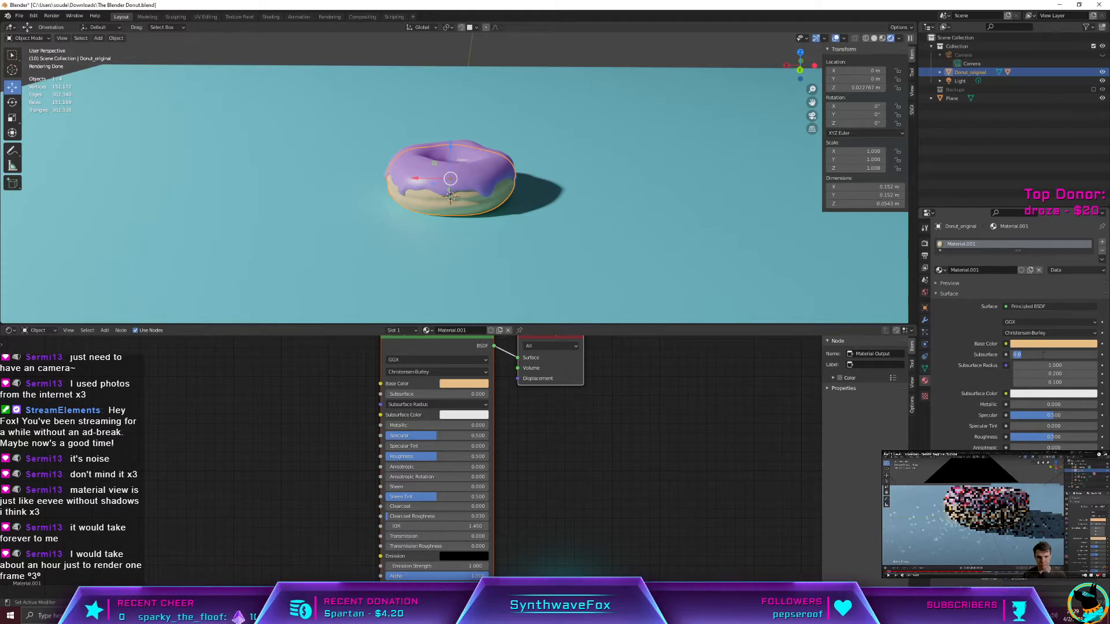
pyautogui.write('05')
pyautogui.press('Return')
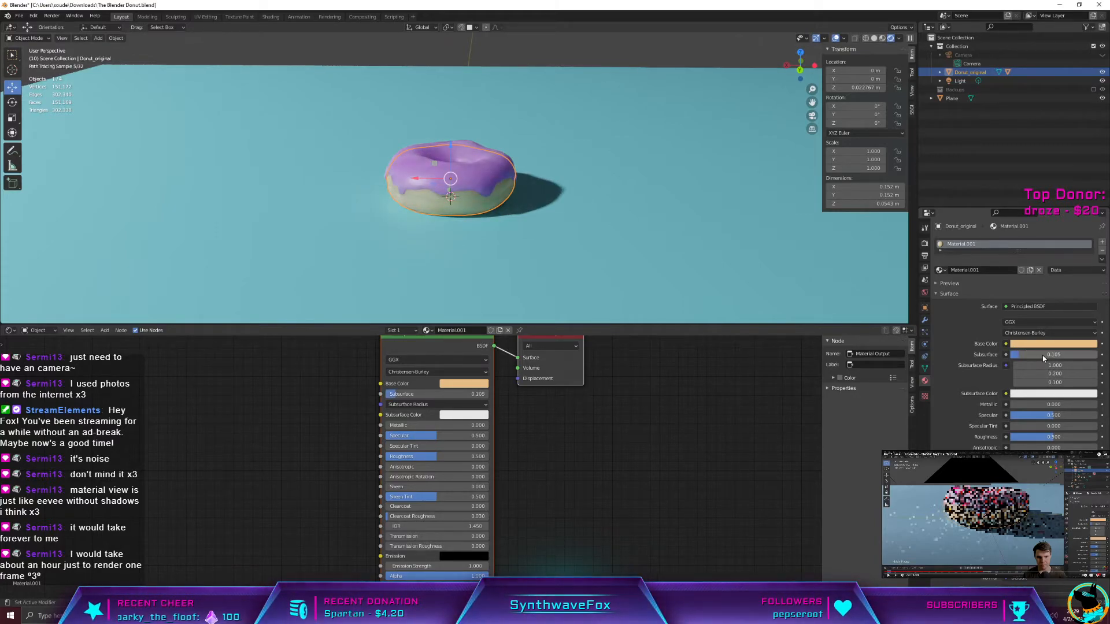
# Step: Set all three subsurface radius values of the donut body material to 0.1 and its subsurface color to light peach
pyautogui.click(1036, 365)
pyautogui.write('0.1')
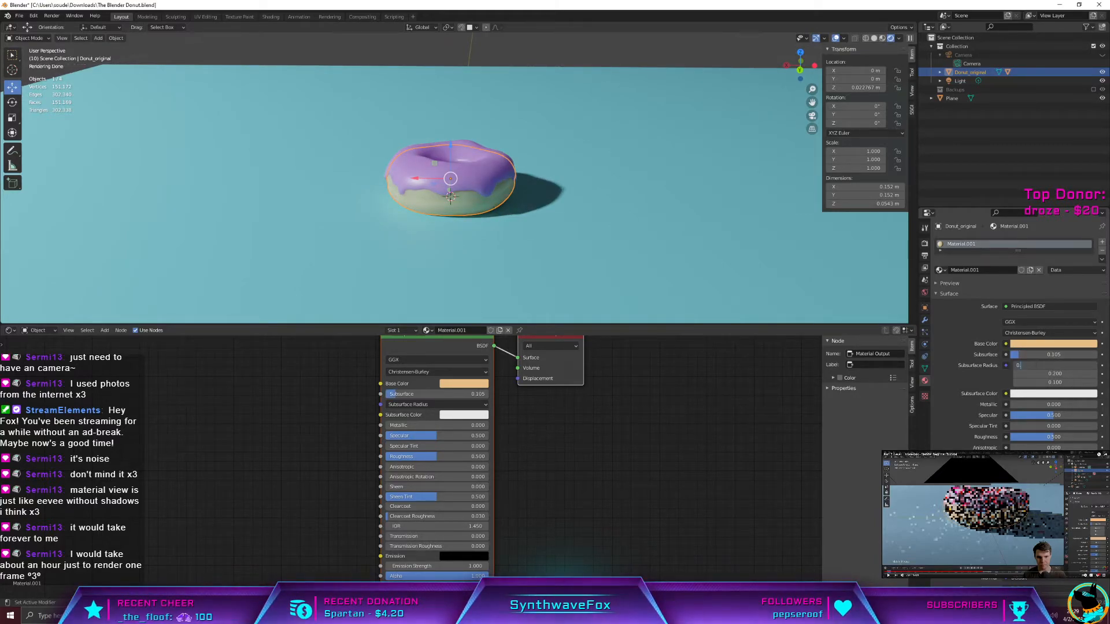
pyautogui.press('Tab')
pyautogui.write('0.1')
pyautogui.press('Tab')
pyautogui.write('0')
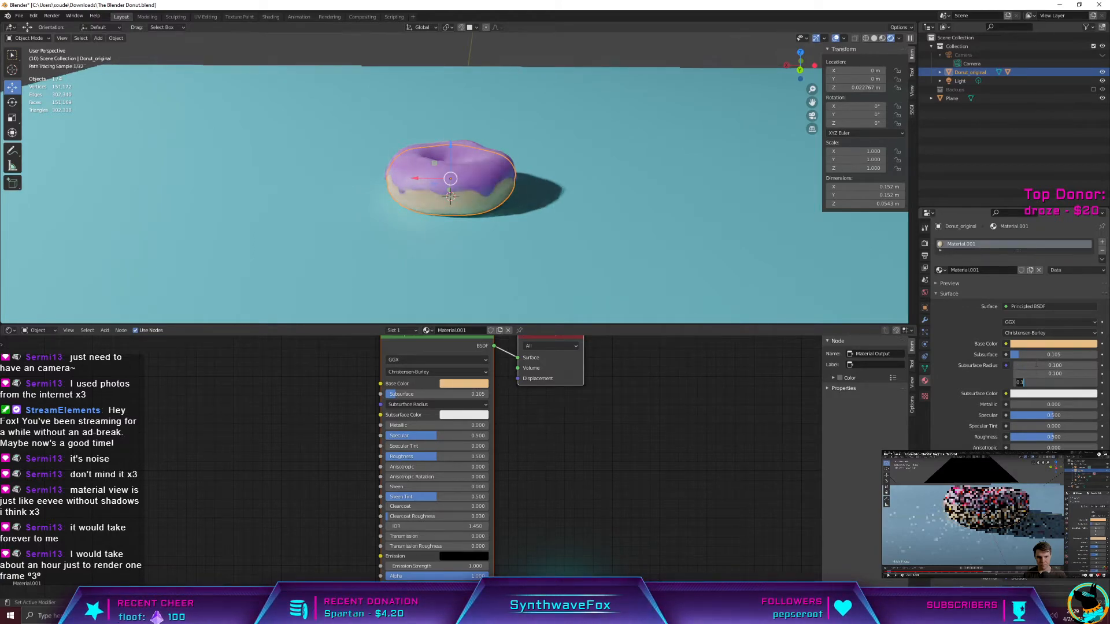
pyautogui.write('.1')
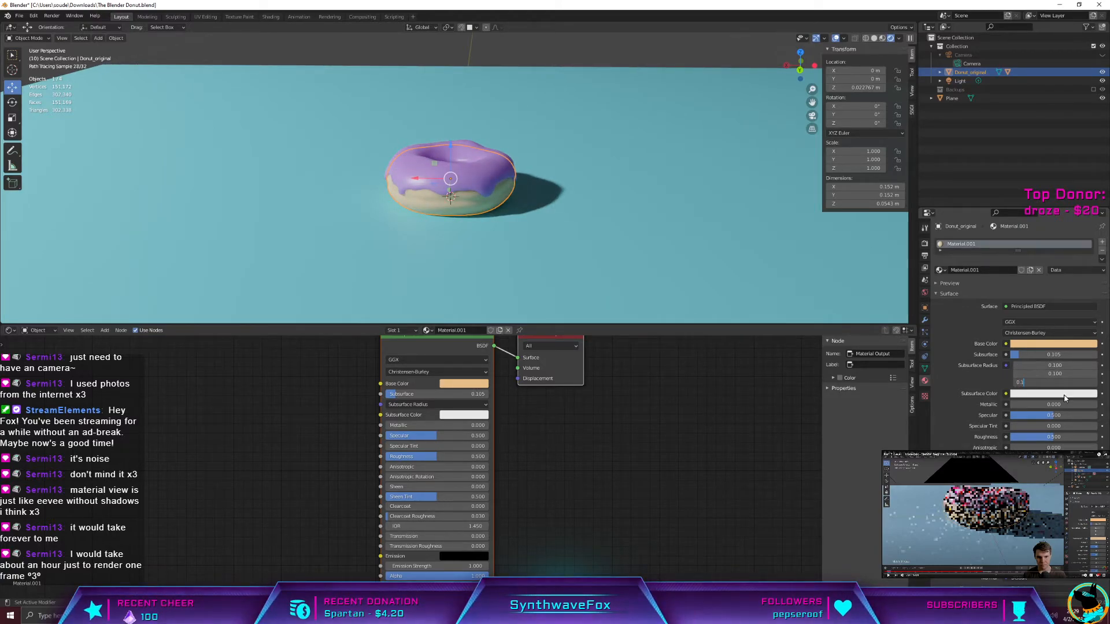
pyautogui.click(1061, 395)
pyautogui.moveTo(1054, 317); pyautogui.dragTo(1047, 309)
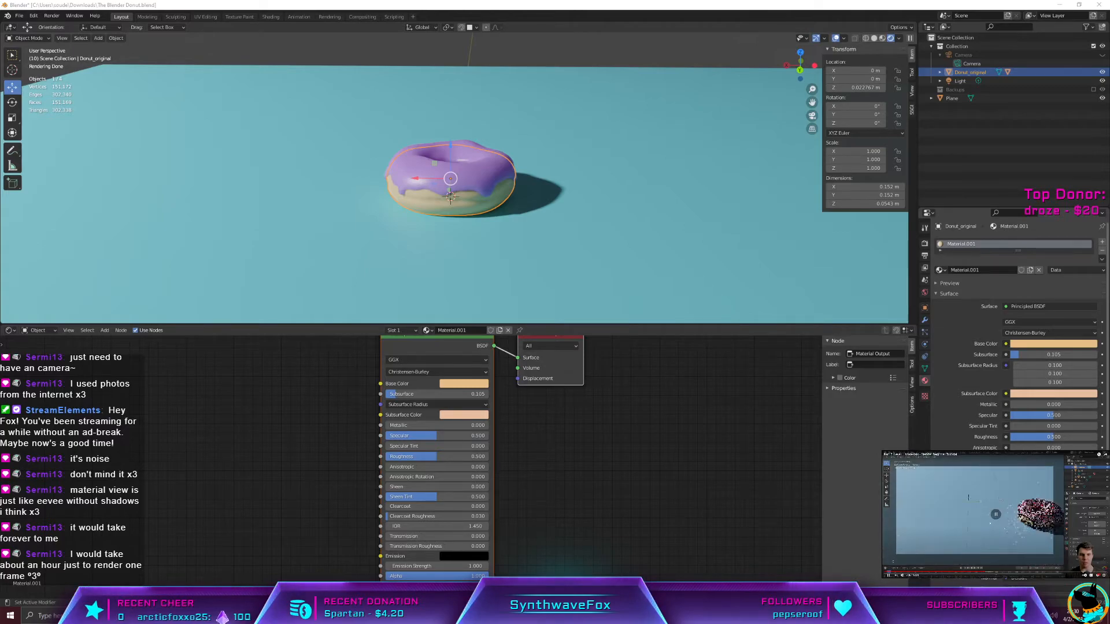
# Step: Render the donut scene from the camera and bring the finished render back into view
pyautogui.press('F12')
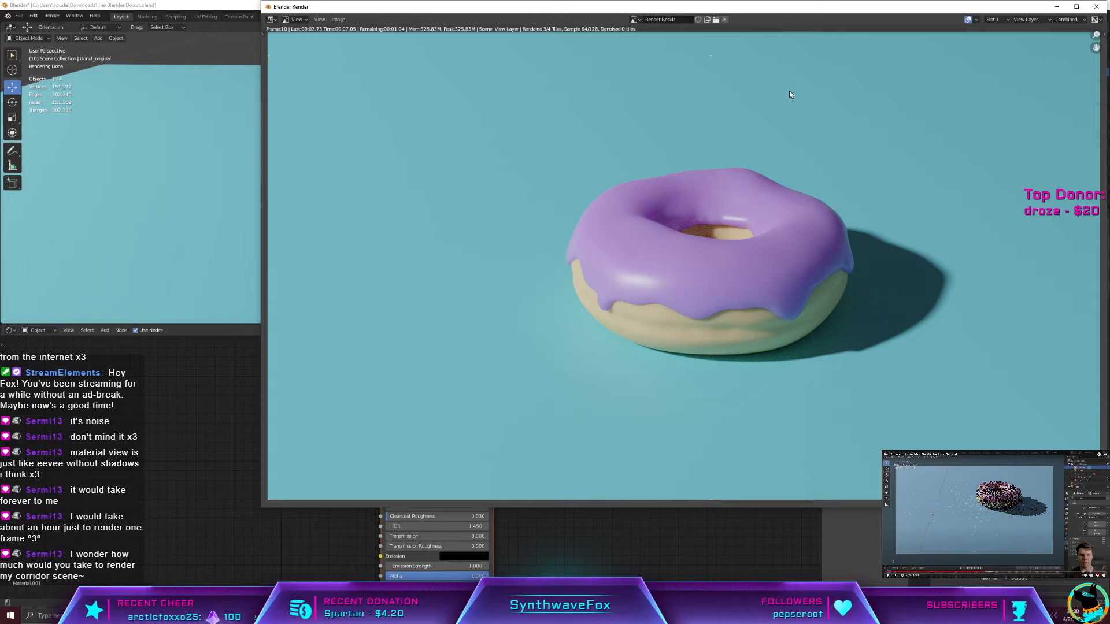
pyautogui.click(1097, 7)
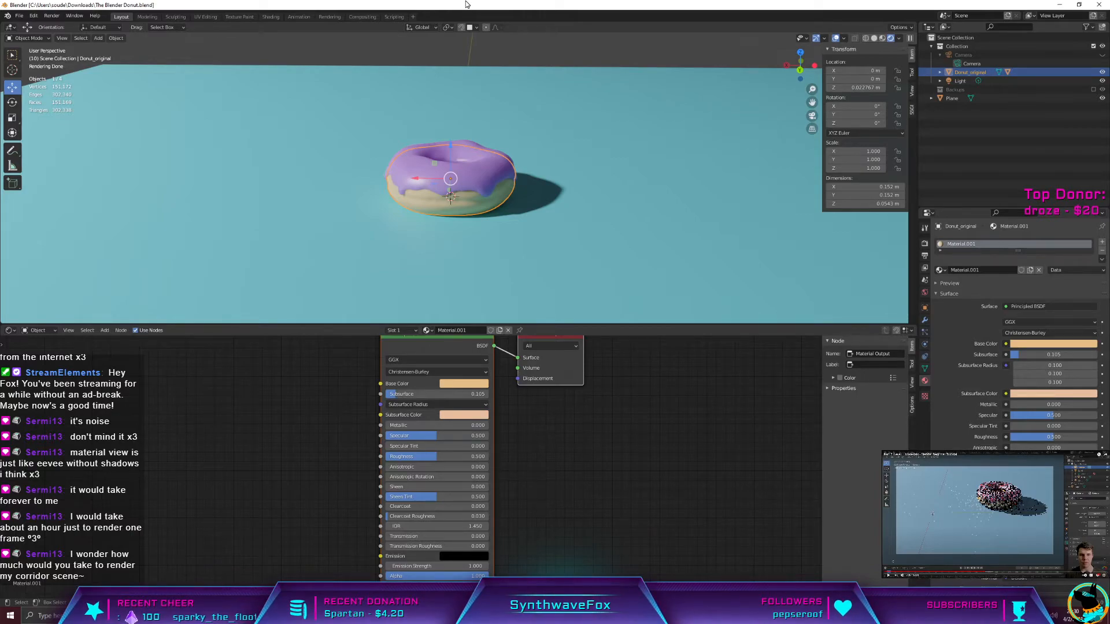
pyautogui.press('F11')
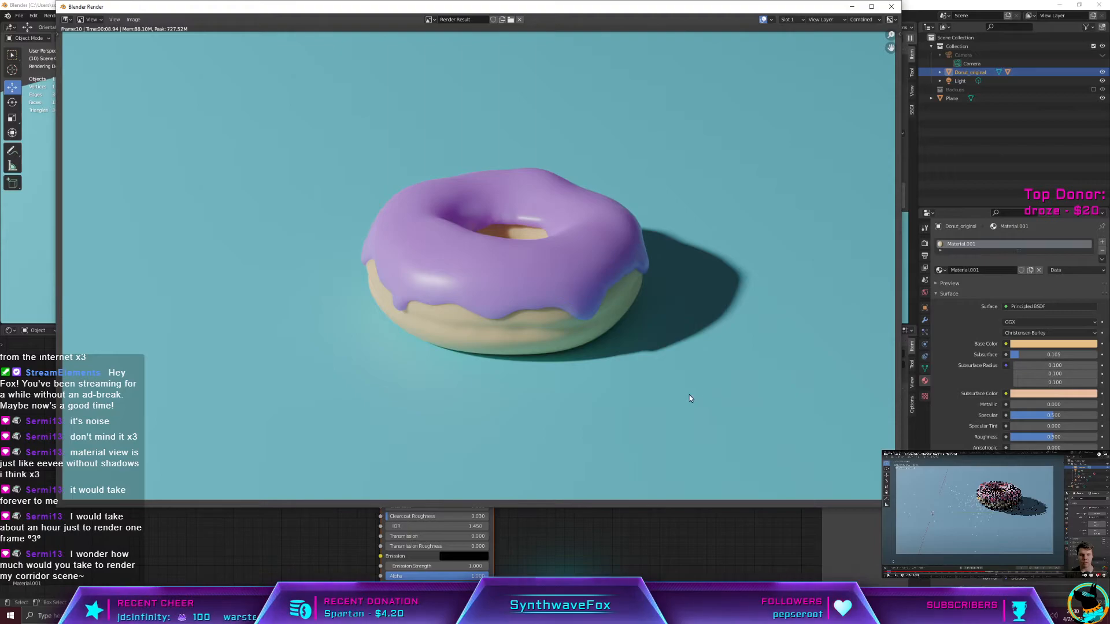
# Step: Capture a screenshot of the donut render window, switch to Discord and post it in the Fortniters group chat
pyautogui.press('super+shift+s')
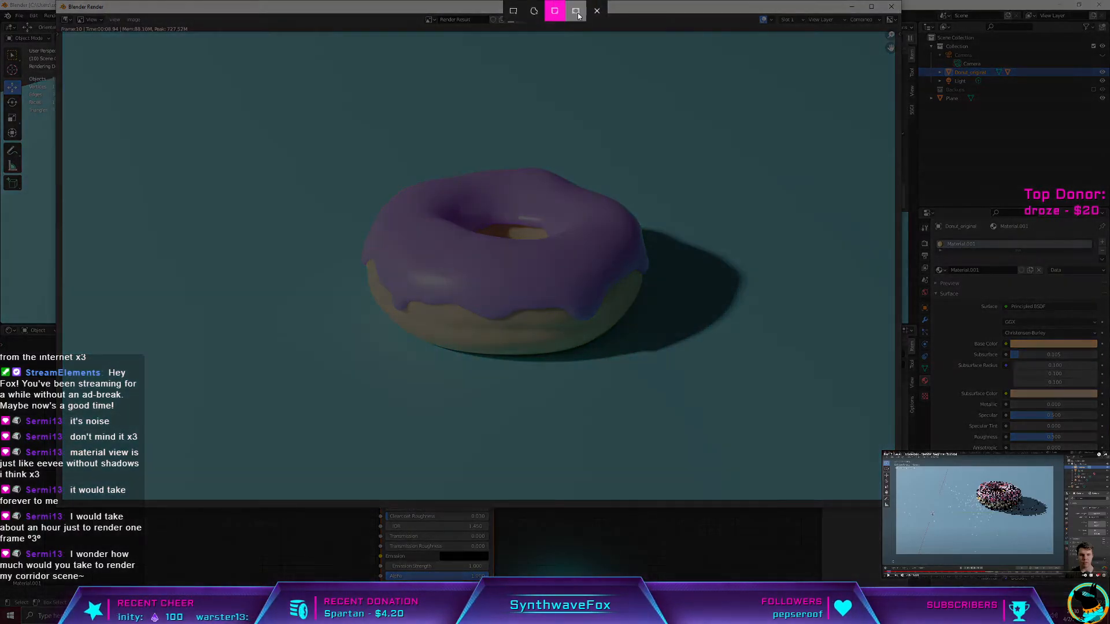
pyautogui.moveTo(501, 148); pyautogui.dragTo(752, 376)
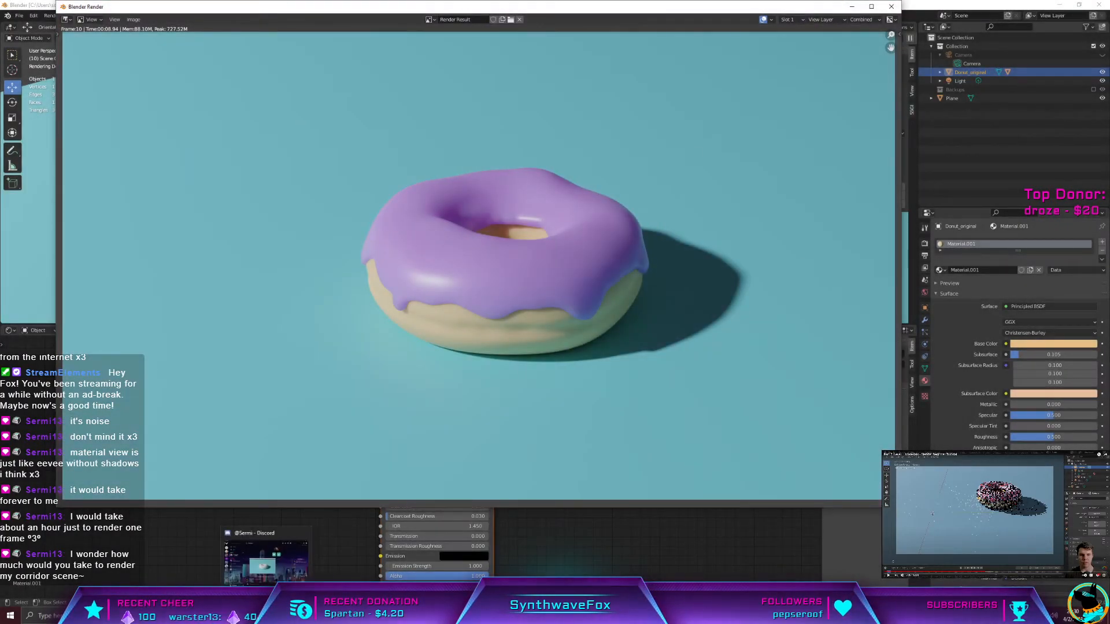
pyautogui.click(267, 614)
pyautogui.press('Return')
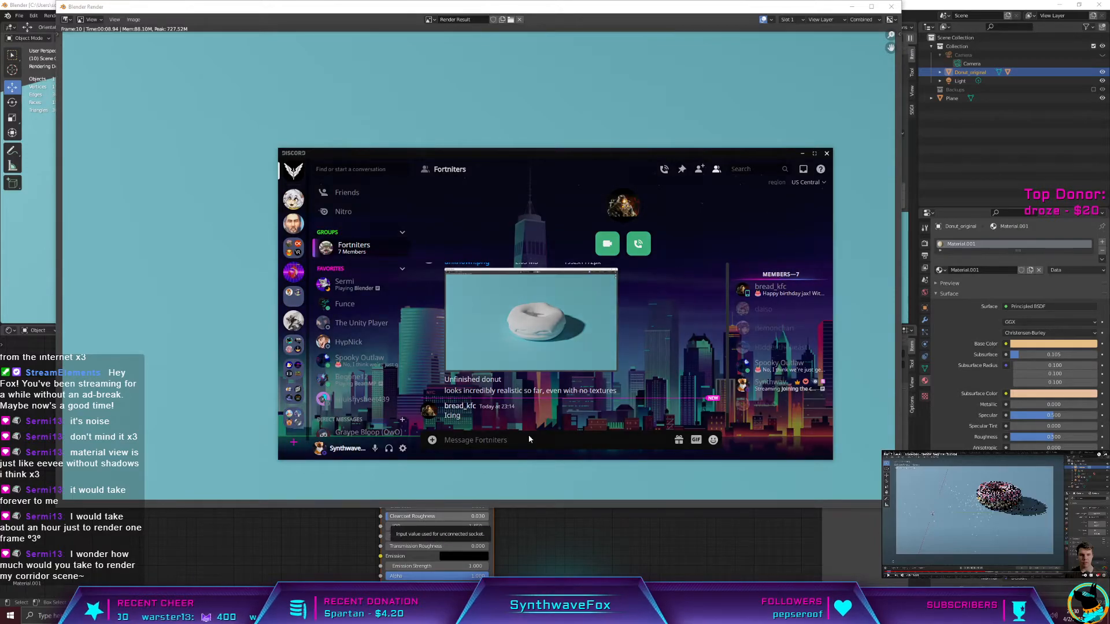
# Step: Send the message "Slight texturing, still not finished" in the Fortniters group chat
pyautogui.write('Slight tex')
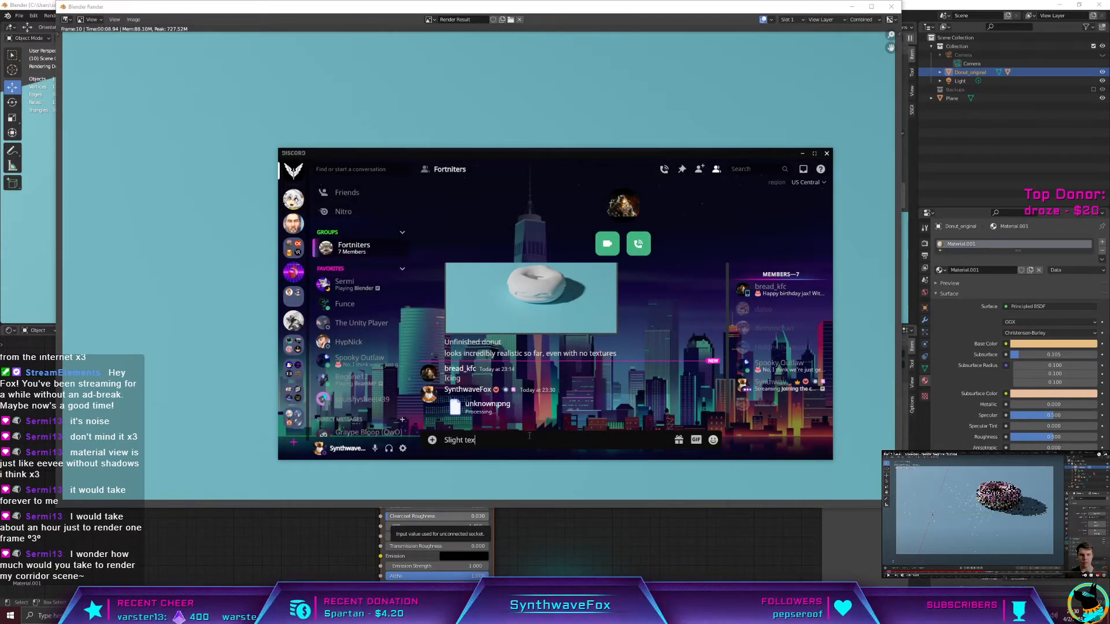
pyautogui.write('turing, still not finishew')
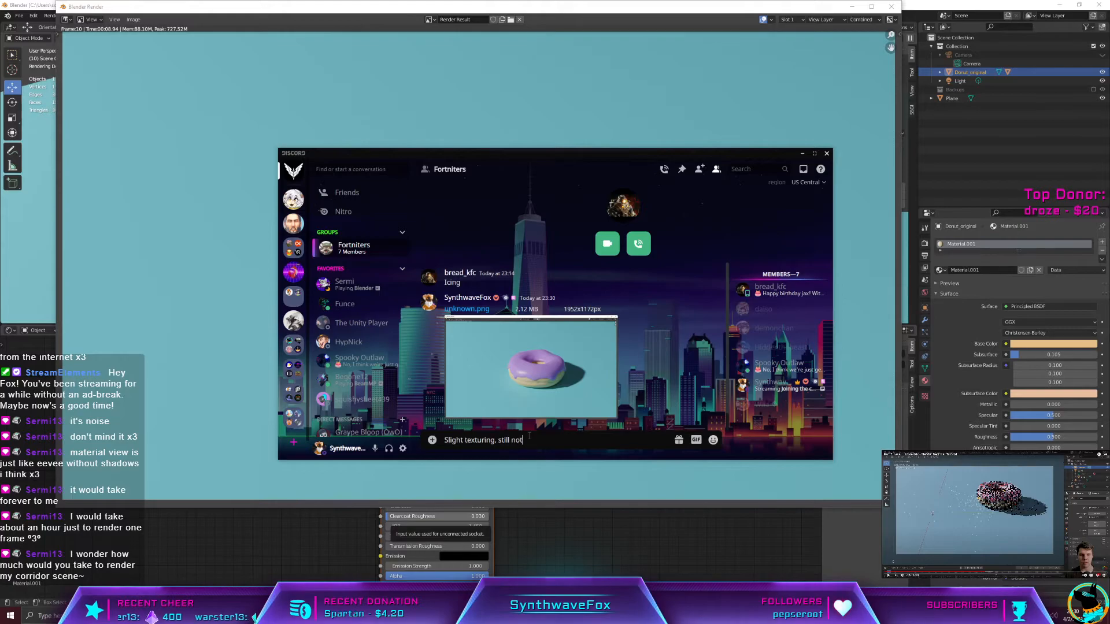
pyautogui.press('Return')
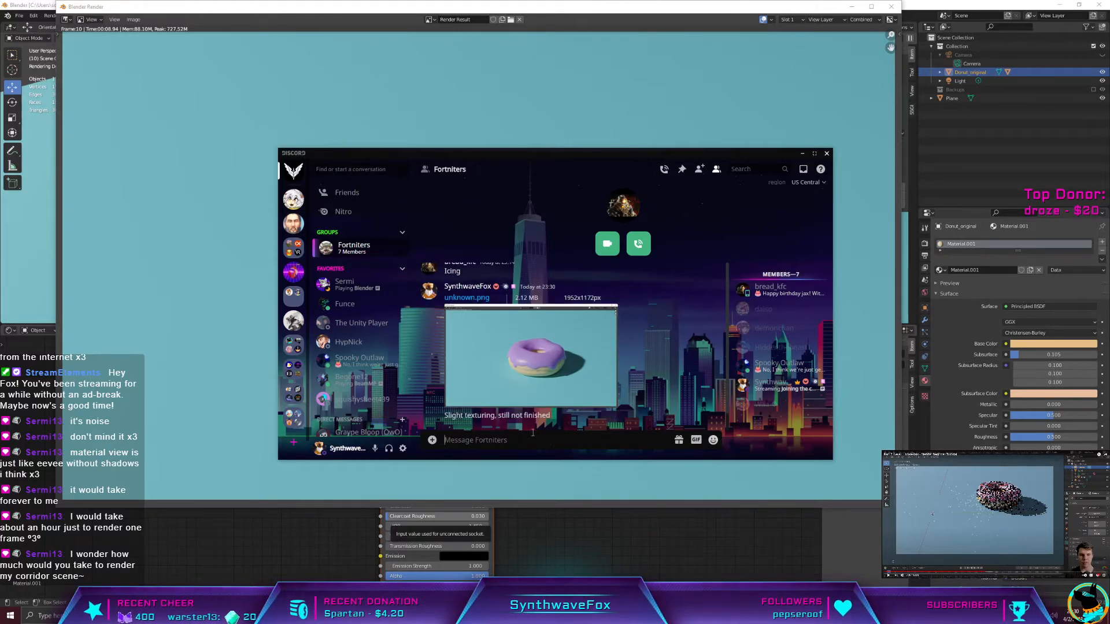
# Step: Return to Blender, close the render window and open the project file Corridor.blend
pyautogui.click(897, 8)
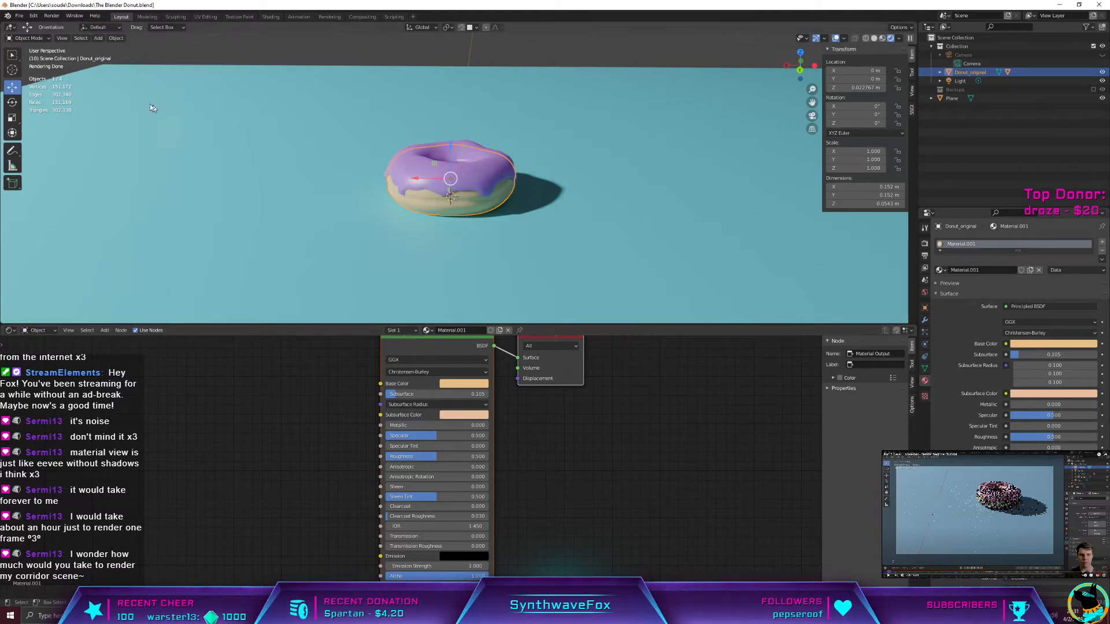
pyautogui.click(19, 15)
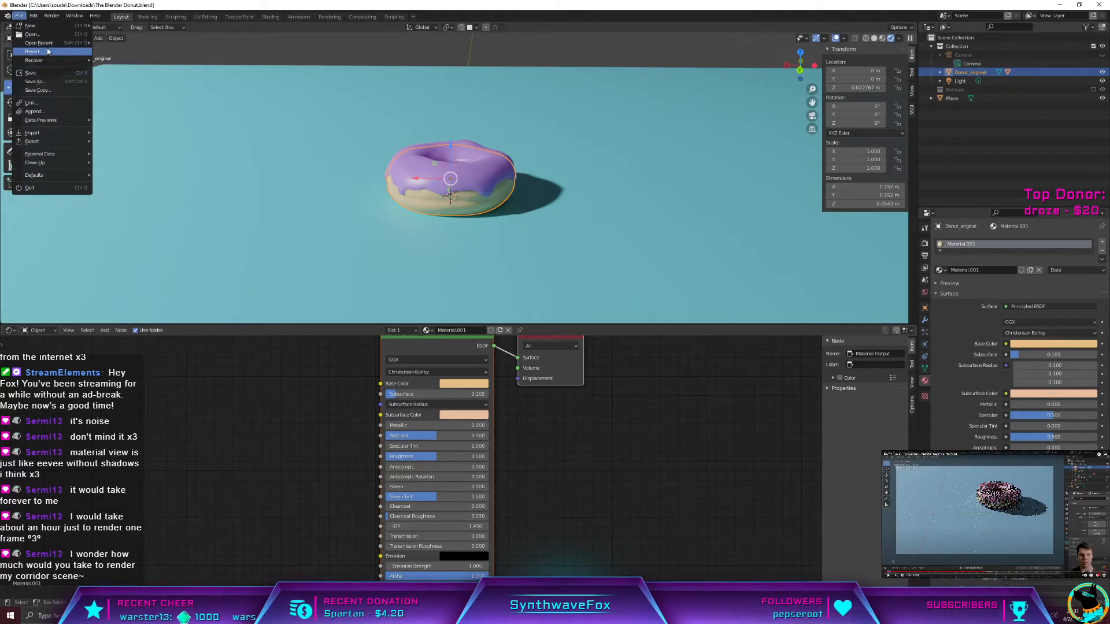
pyautogui.moveTo(47, 44)
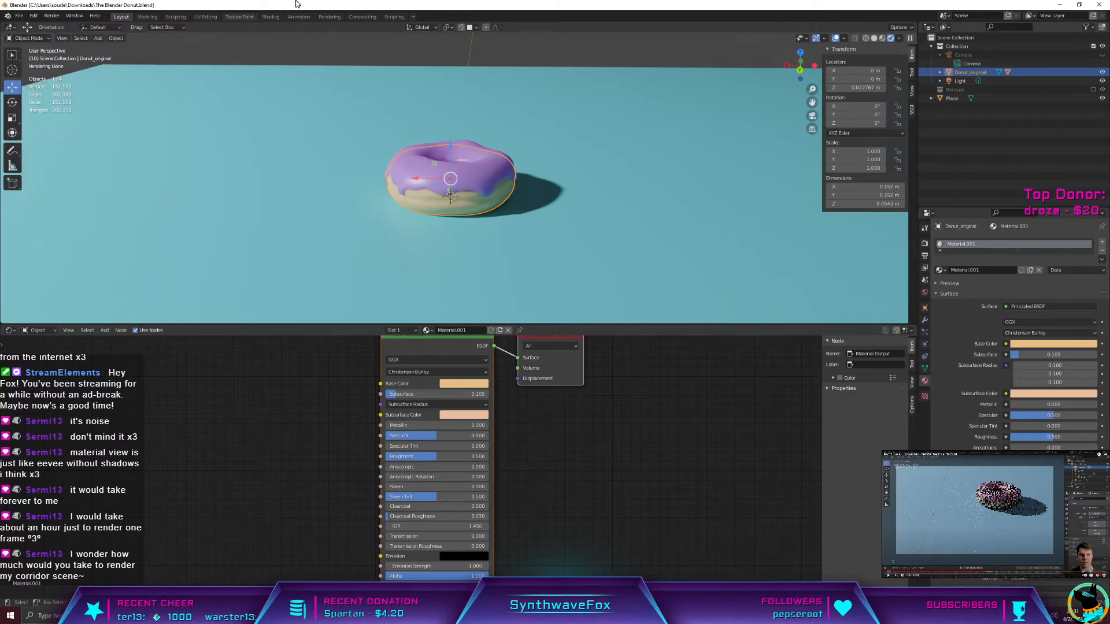
pyautogui.click(19, 16)
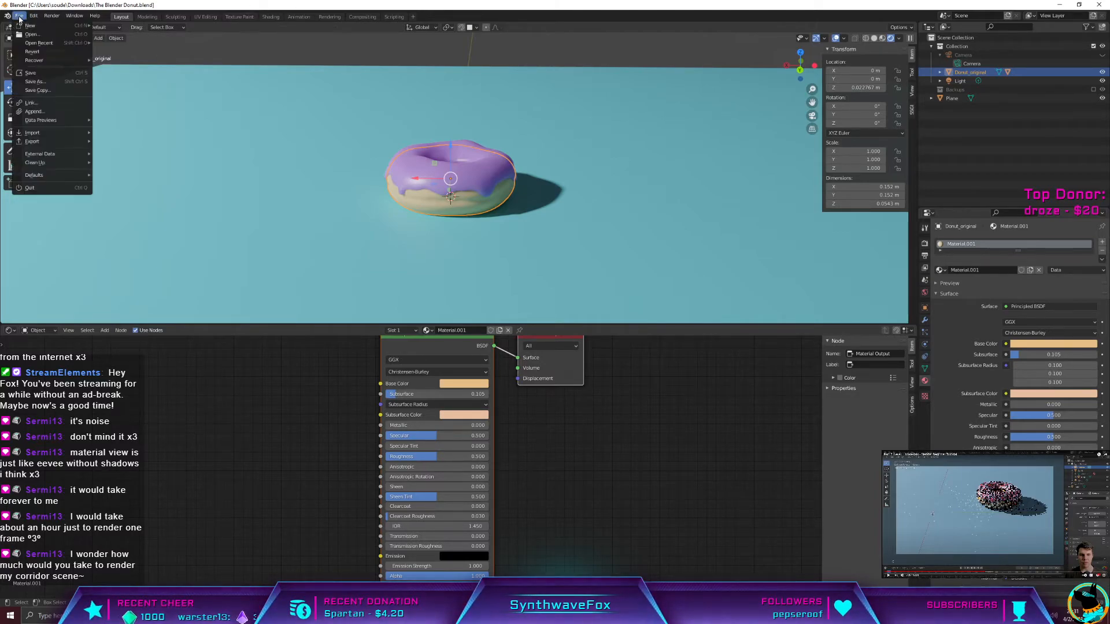
pyautogui.moveTo(38, 65)
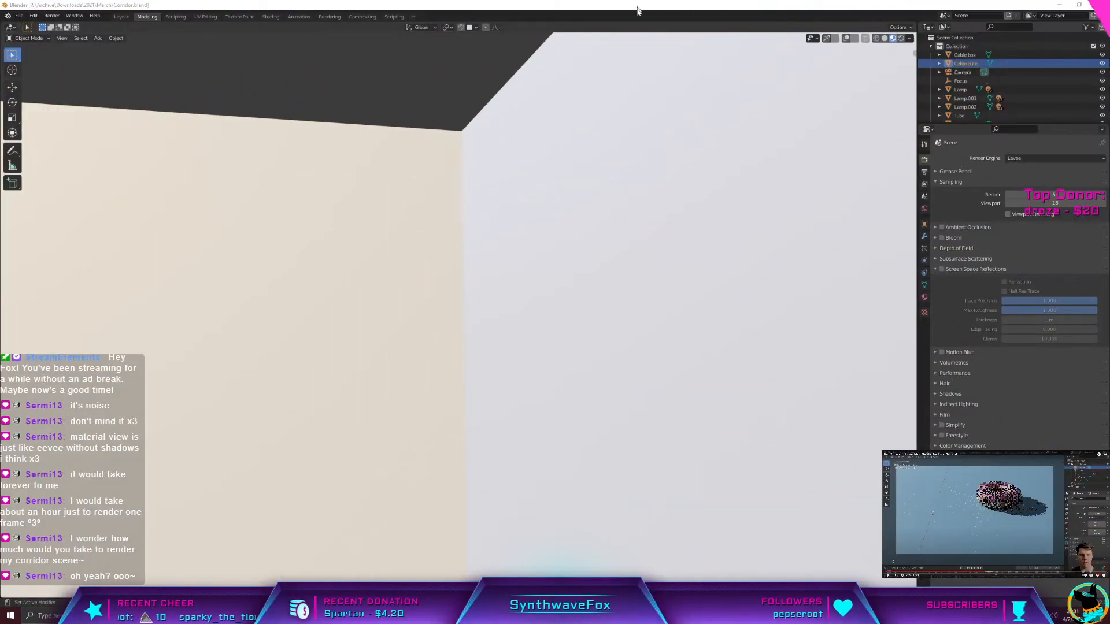
# Step: Examine the corridor model's walls, floor, ceiling lamps and pipe from inside and from outside
pyautogui.scroll(-5, 557, 347)
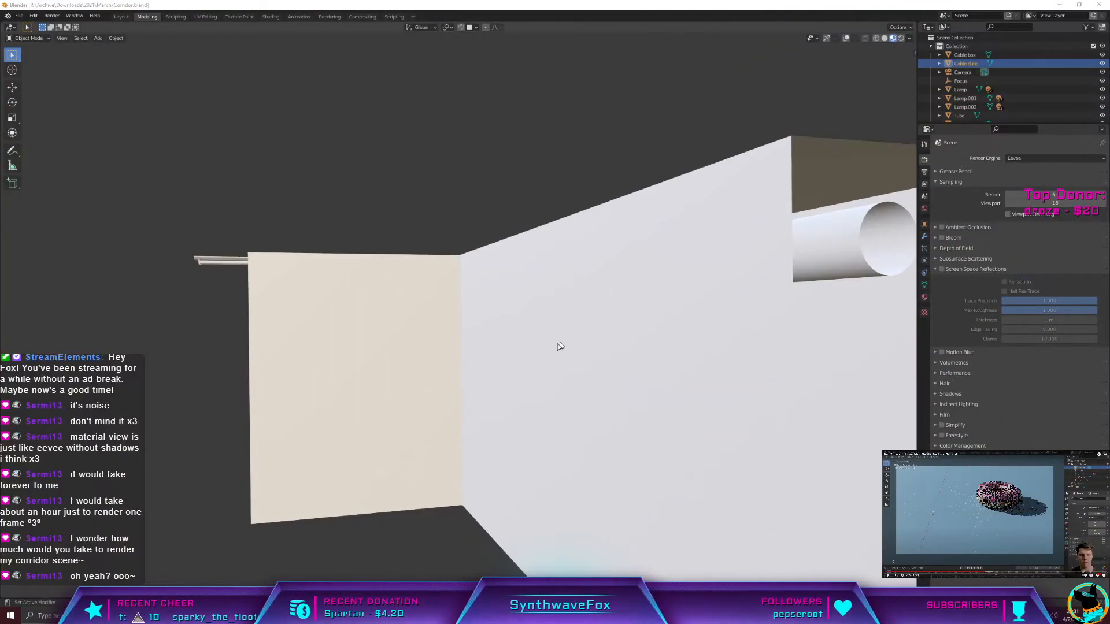
pyautogui.scroll(-6, 587, 352)
pyautogui.moveTo(586, 352); pyautogui.dragTo(616, 370, button='middle')
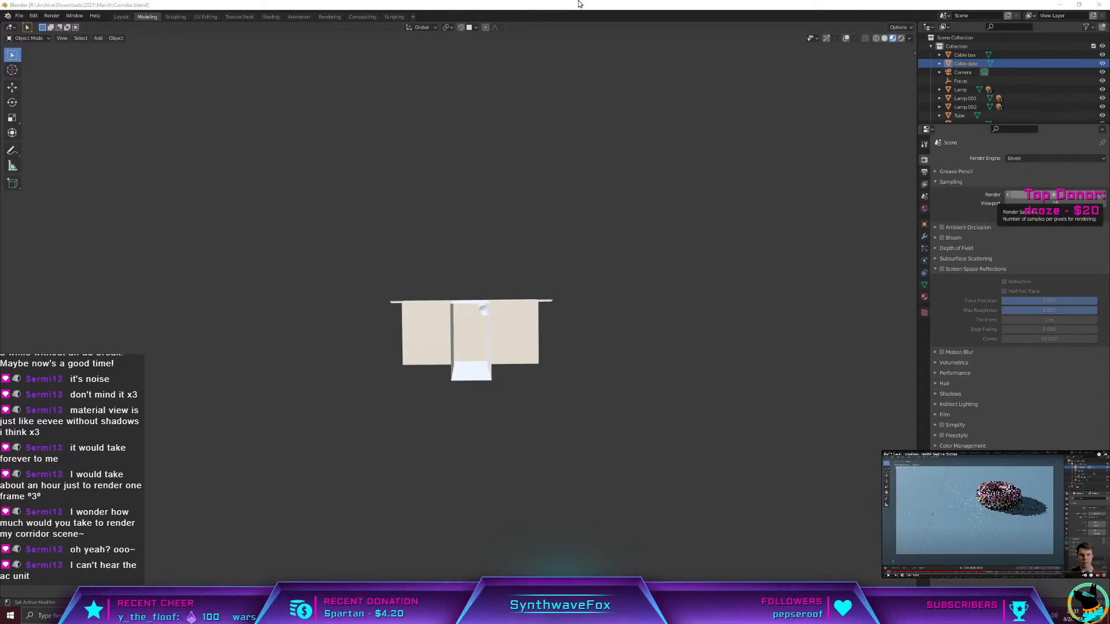
pyautogui.scroll(4, 422, 396)
pyautogui.scroll(10, 422, 394)
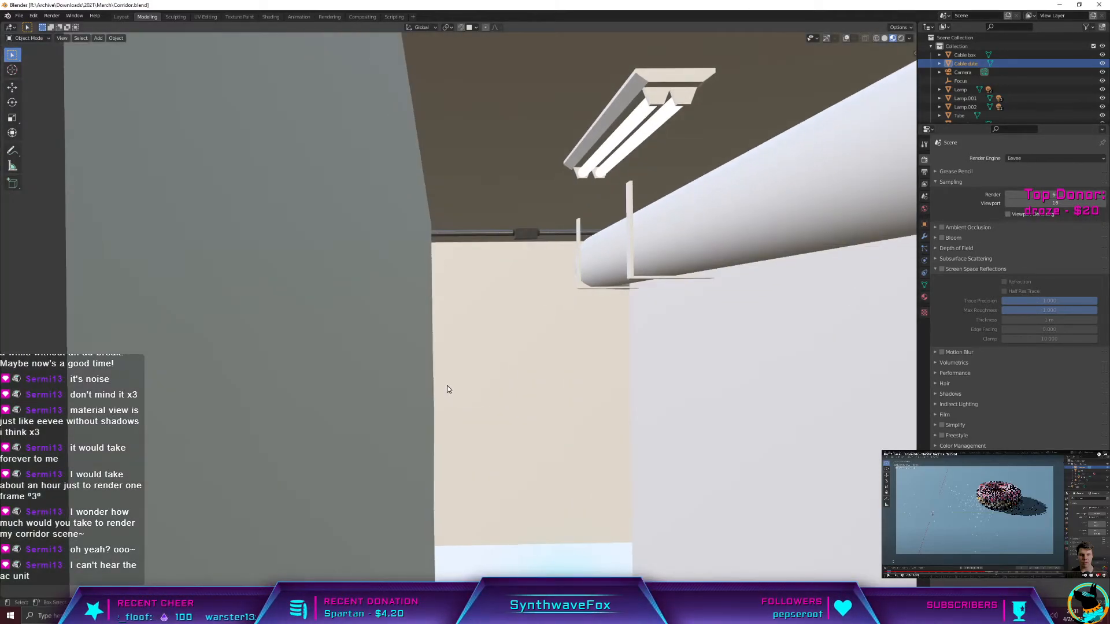
pyautogui.moveTo(446, 389); pyautogui.dragTo(446, 412, button='middle')
pyautogui.scroll(-10, 492, 375)
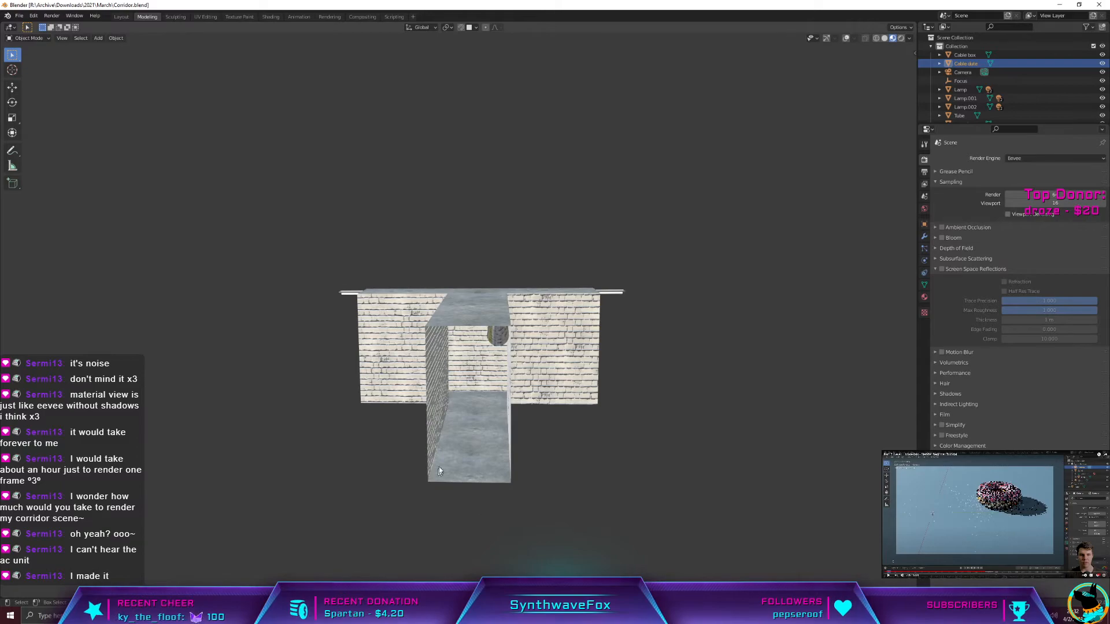
pyautogui.scroll(3, 475, 467)
pyautogui.moveTo(474, 464); pyautogui.dragTo(480, 463, button='middle')
pyautogui.moveTo(718, 489); pyautogui.dragTo(715, 456, button='middle')
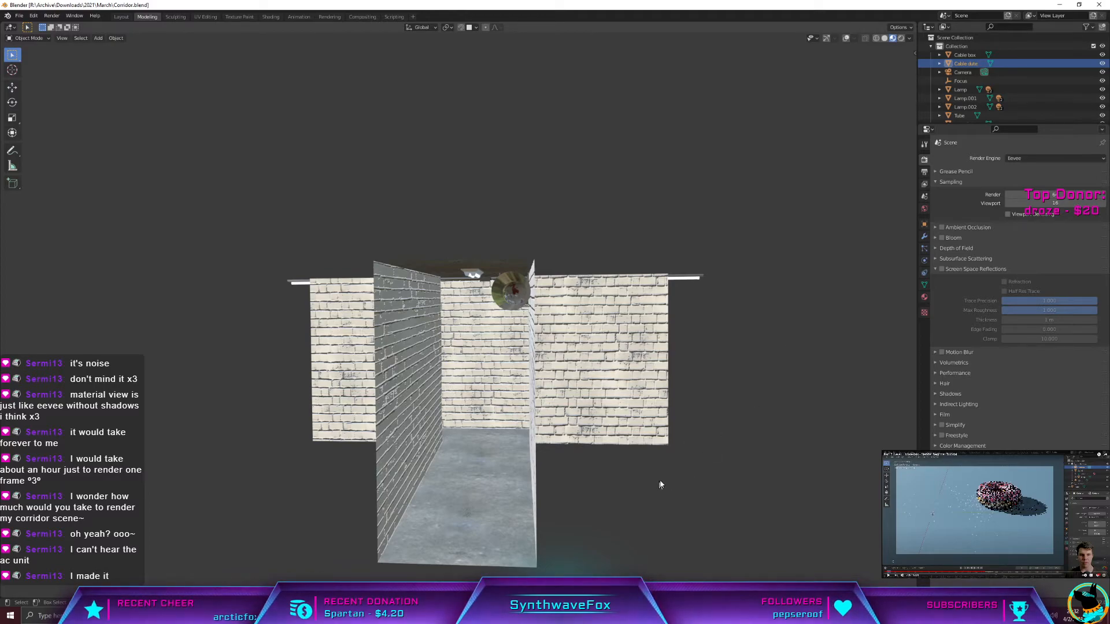
# Step: Show the corridor in Rendered viewport shading and set the render engine to Cycles
pyautogui.click(1032, 159)
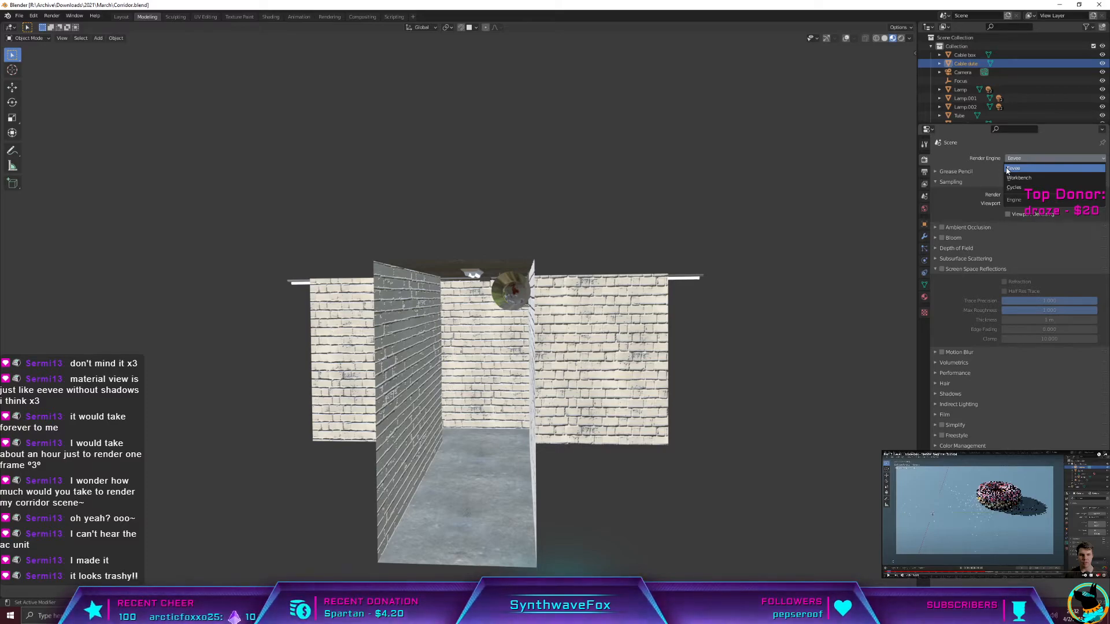
pyautogui.click(1013, 168)
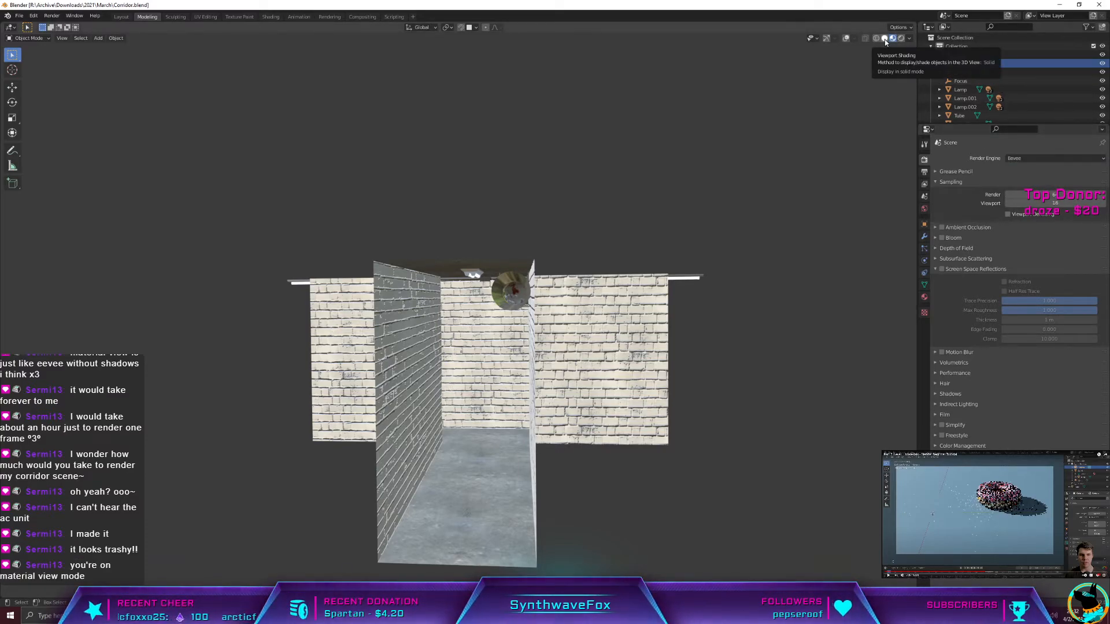
pyautogui.click(902, 39)
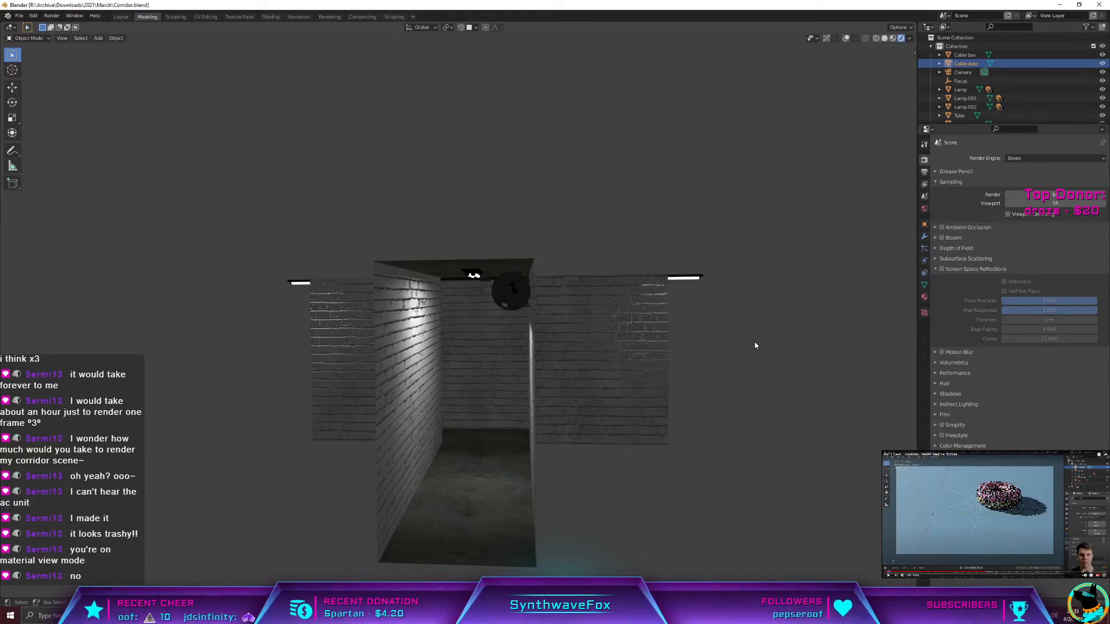
pyautogui.click(1025, 161)
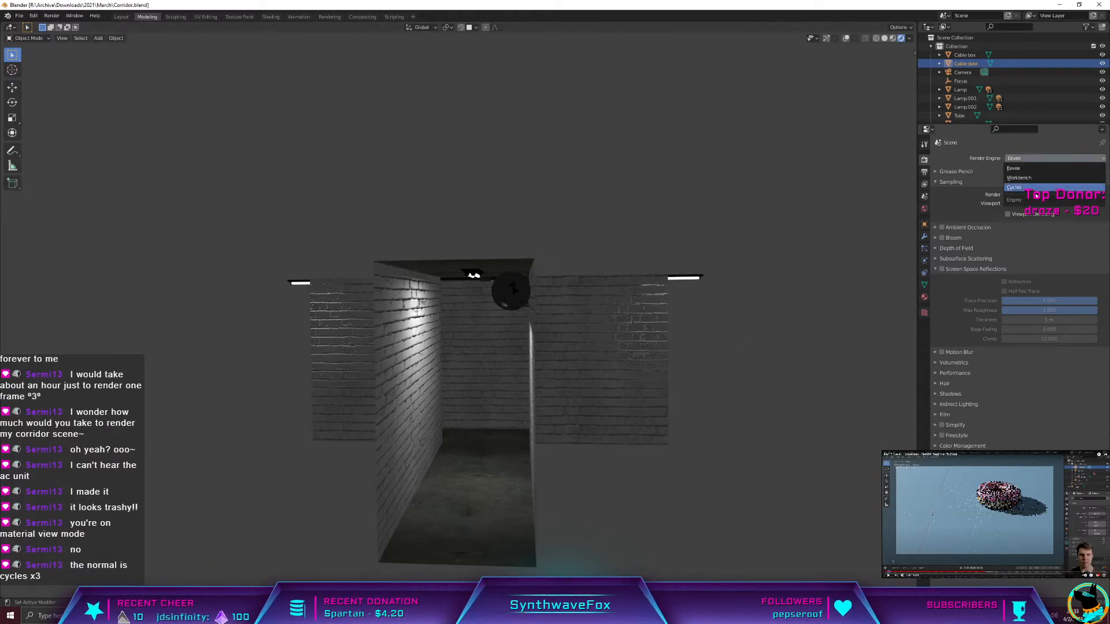
pyautogui.click(1022, 187)
pyautogui.click(1021, 181)
pyautogui.click(1021, 199)
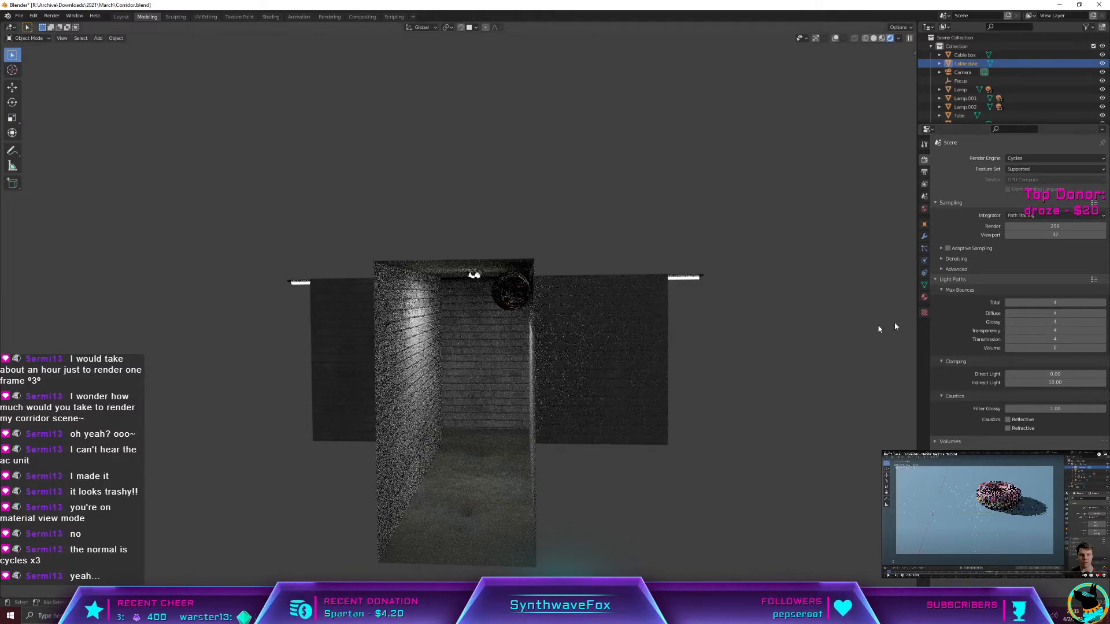
# Step: Enable OptiX denoising for both the final render and the viewport
pyautogui.click(942, 259)
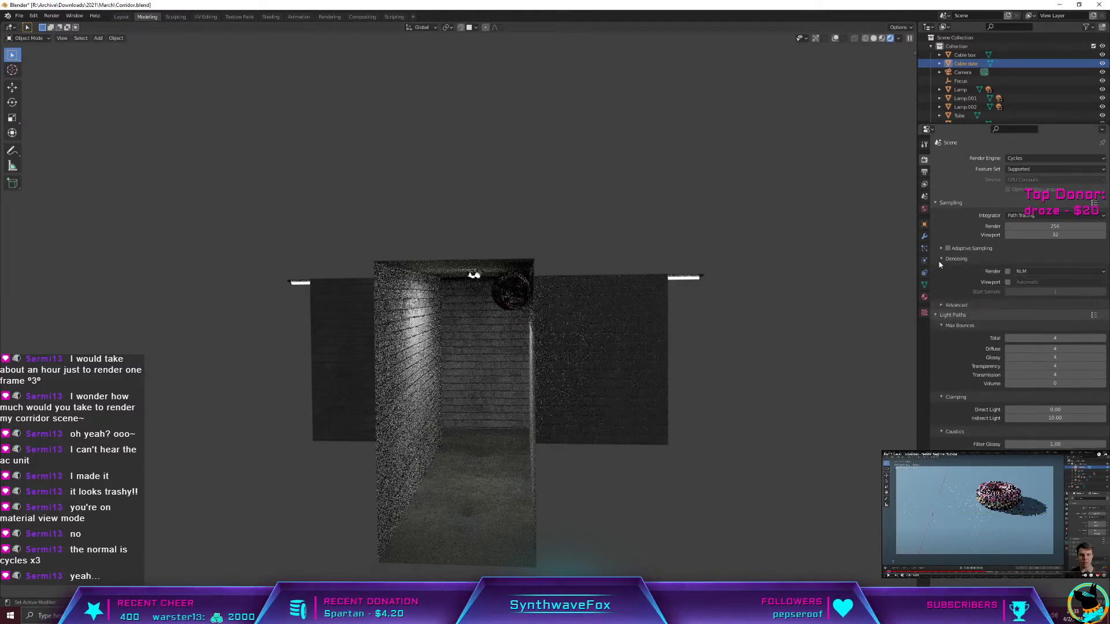
pyautogui.click(942, 260)
pyautogui.click(941, 270)
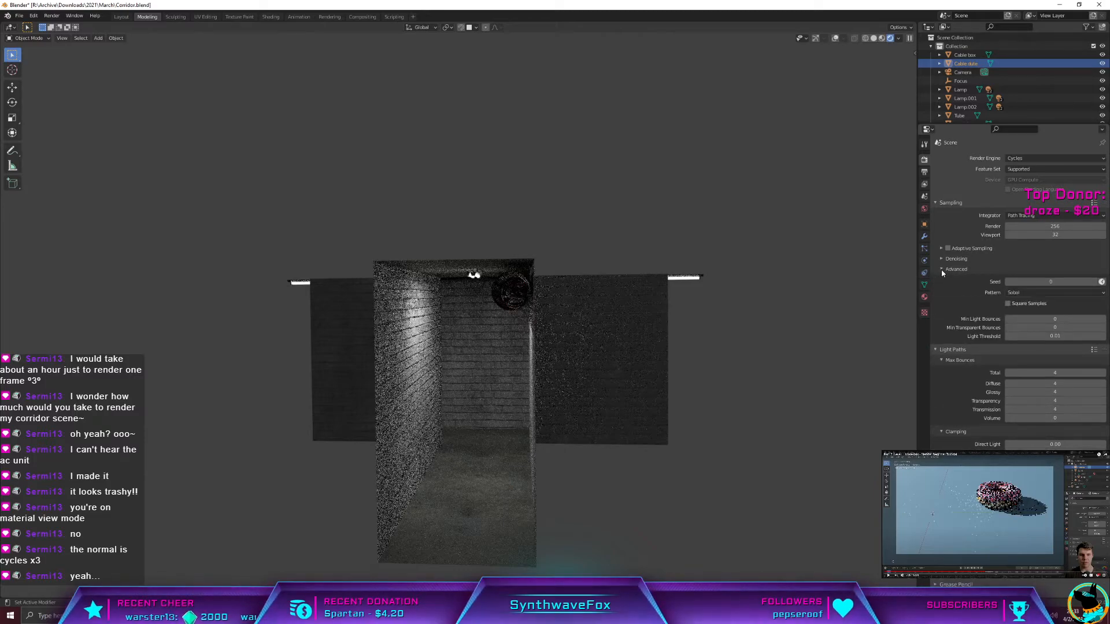
pyautogui.click(941, 270)
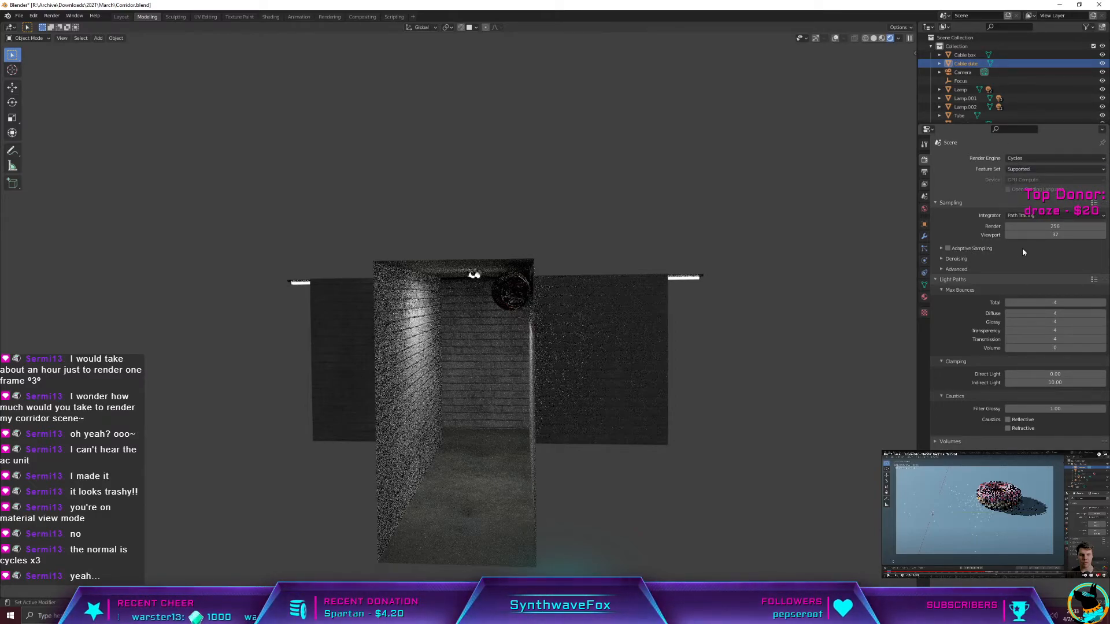
pyautogui.click(945, 262)
pyautogui.click(945, 262)
pyautogui.click(945, 260)
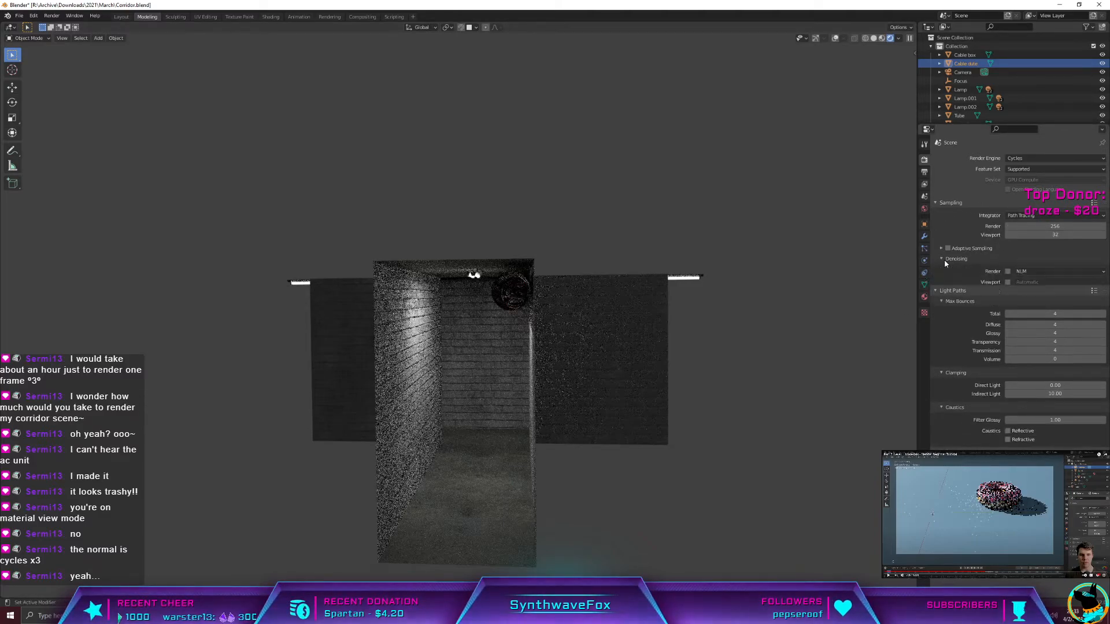
pyautogui.click(1023, 271)
pyautogui.click(1022, 291)
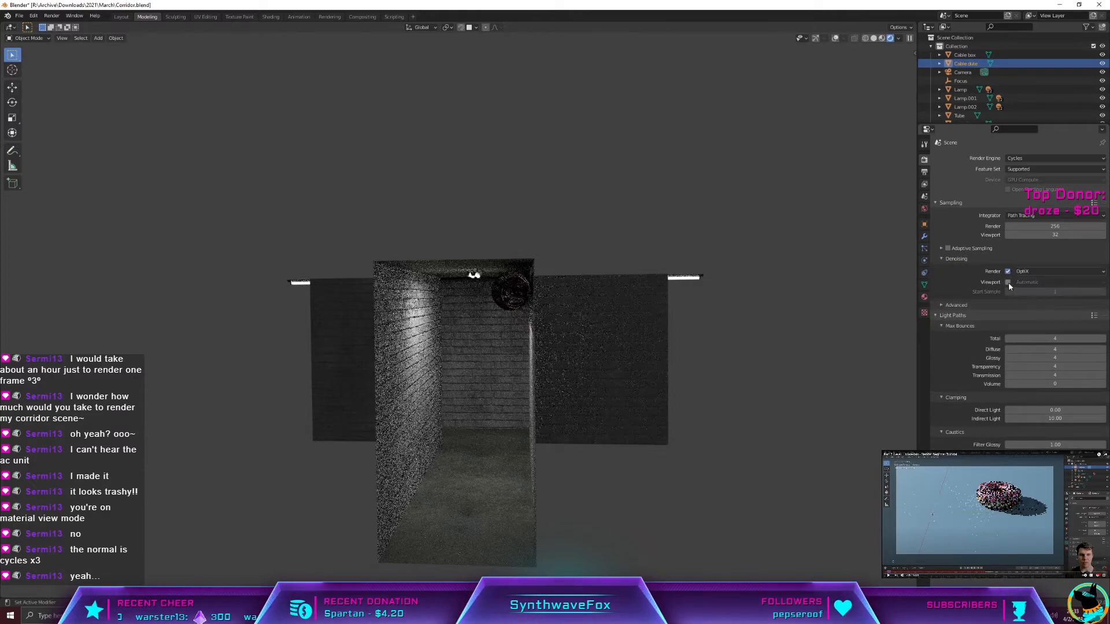
pyautogui.click(1008, 282)
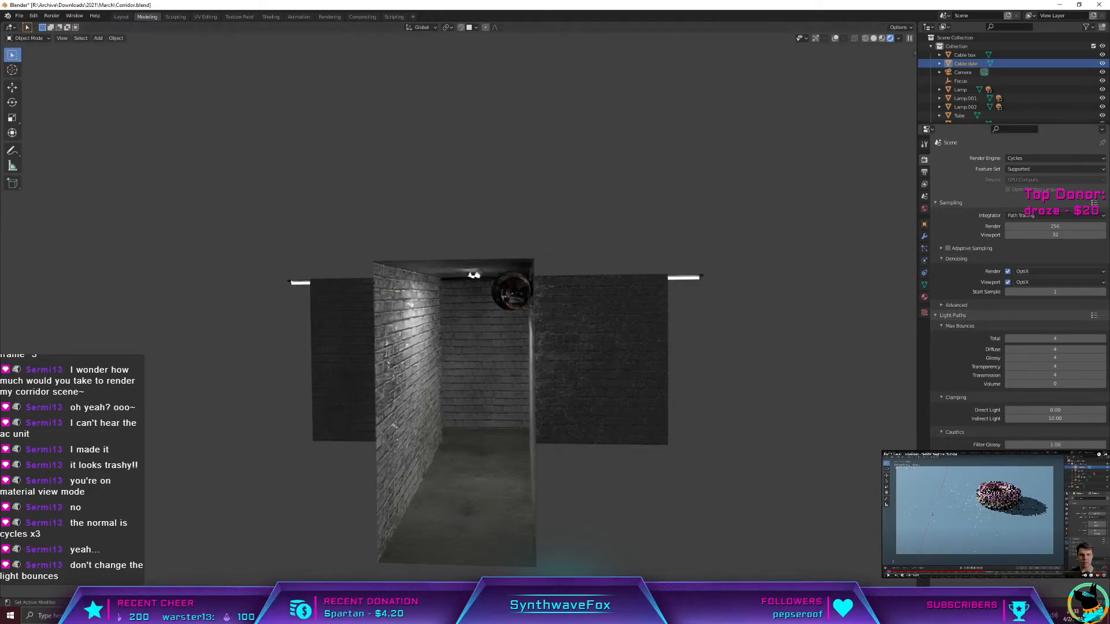
pyautogui.scroll(-3, 1018, 289)
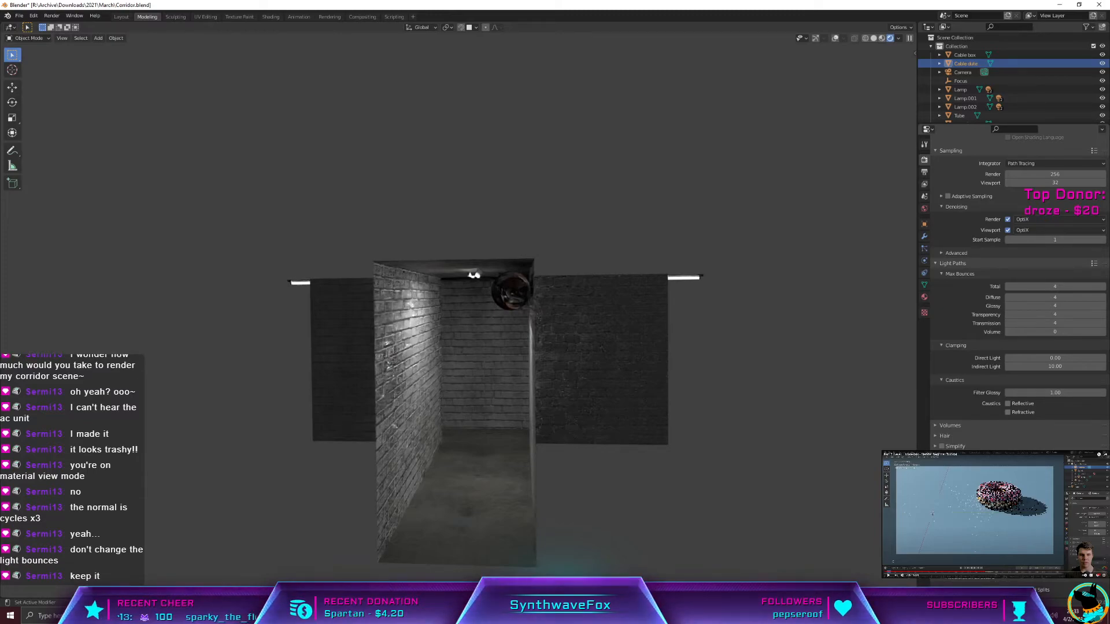
pyautogui.scroll(1, 1018, 289)
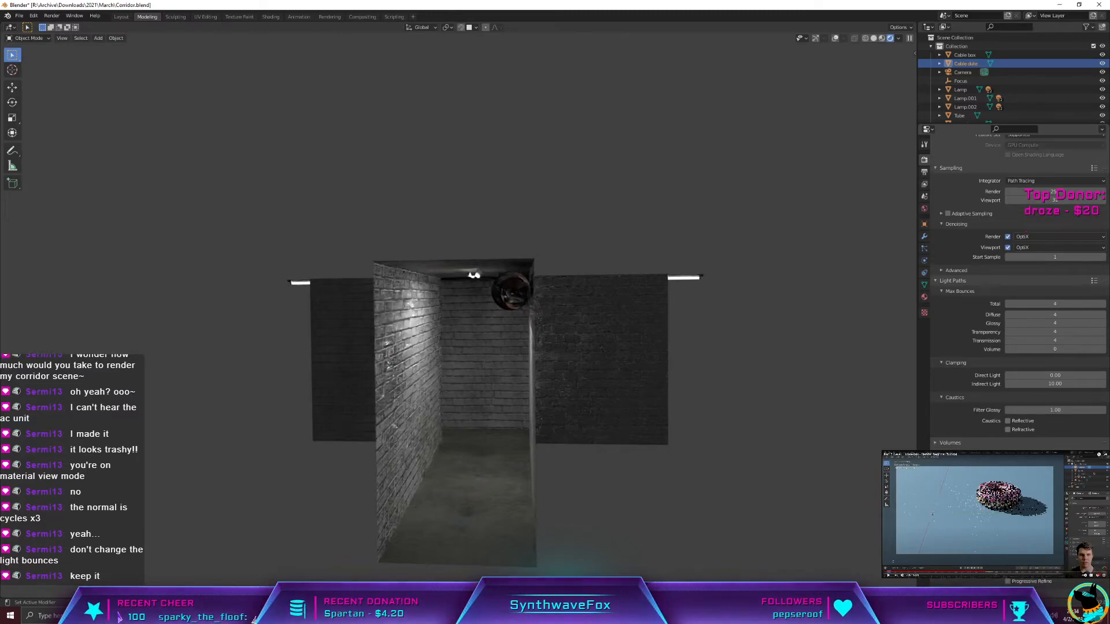
pyautogui.click(950, 485)
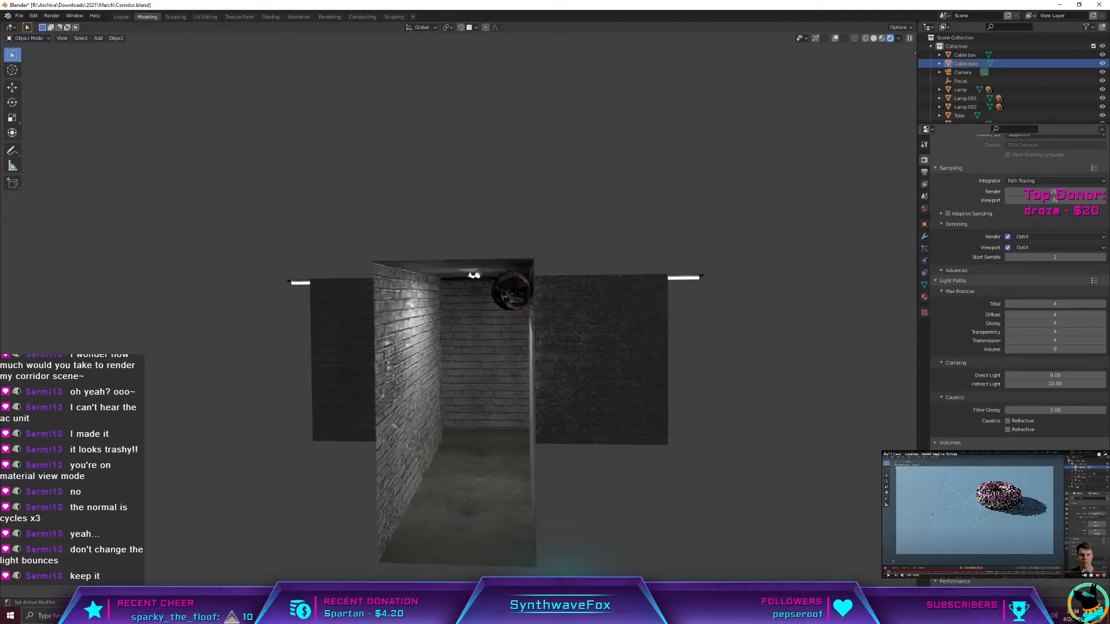
pyautogui.click(950, 486)
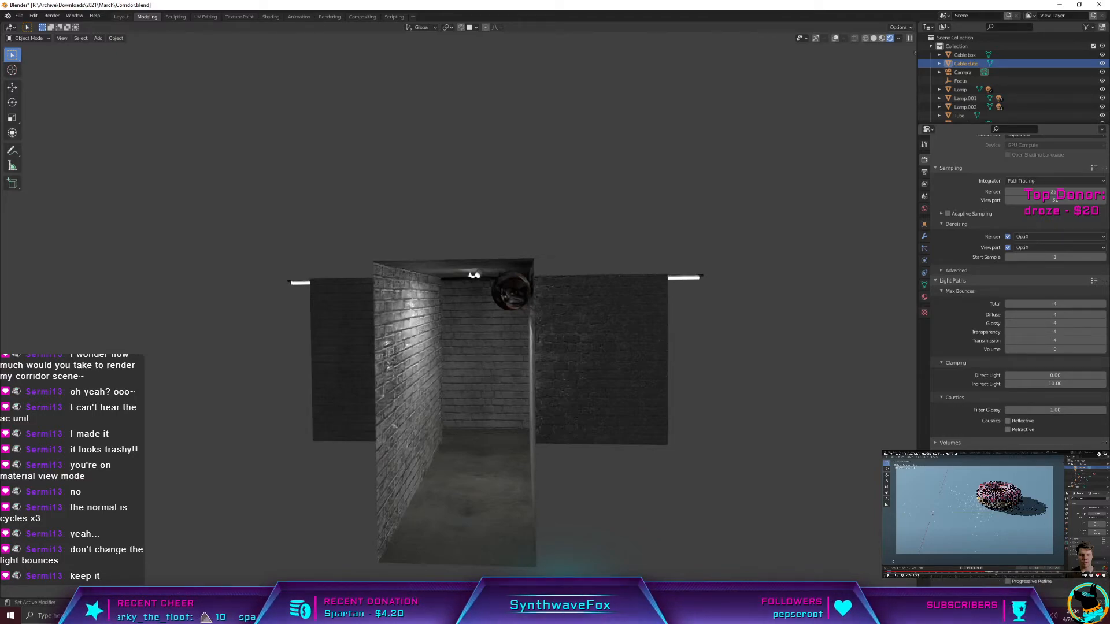
# Step: Turn on the viewport overlays and inspect the denoised corridor from several sides
pyautogui.moveTo(672, 413); pyautogui.dragTo(573, 418, button='middle')
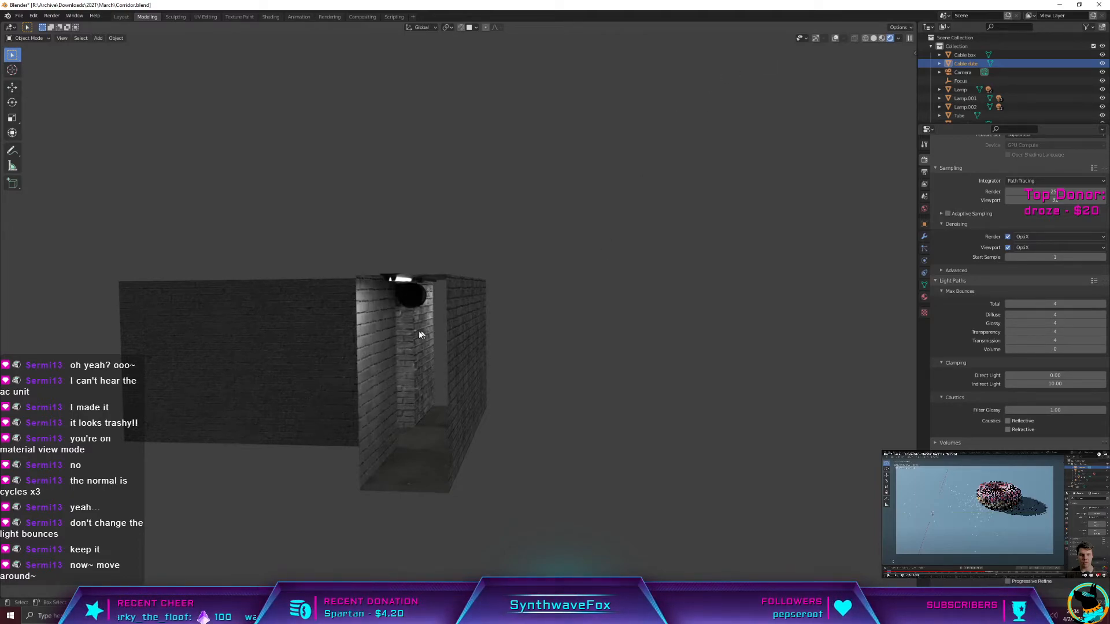
pyautogui.click(842, 37)
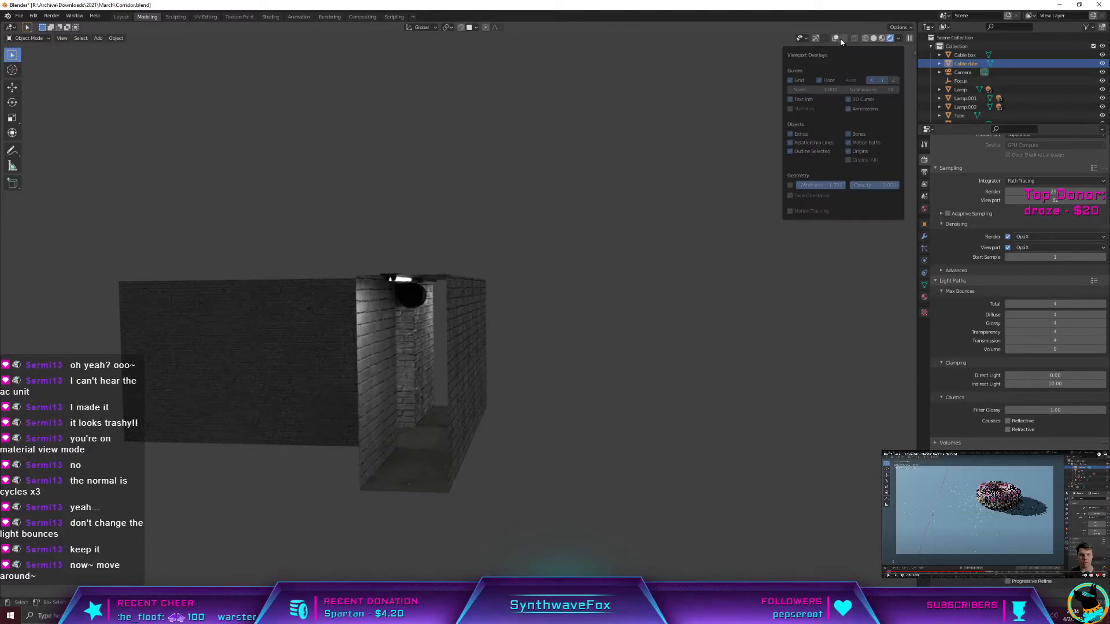
pyautogui.click(836, 39)
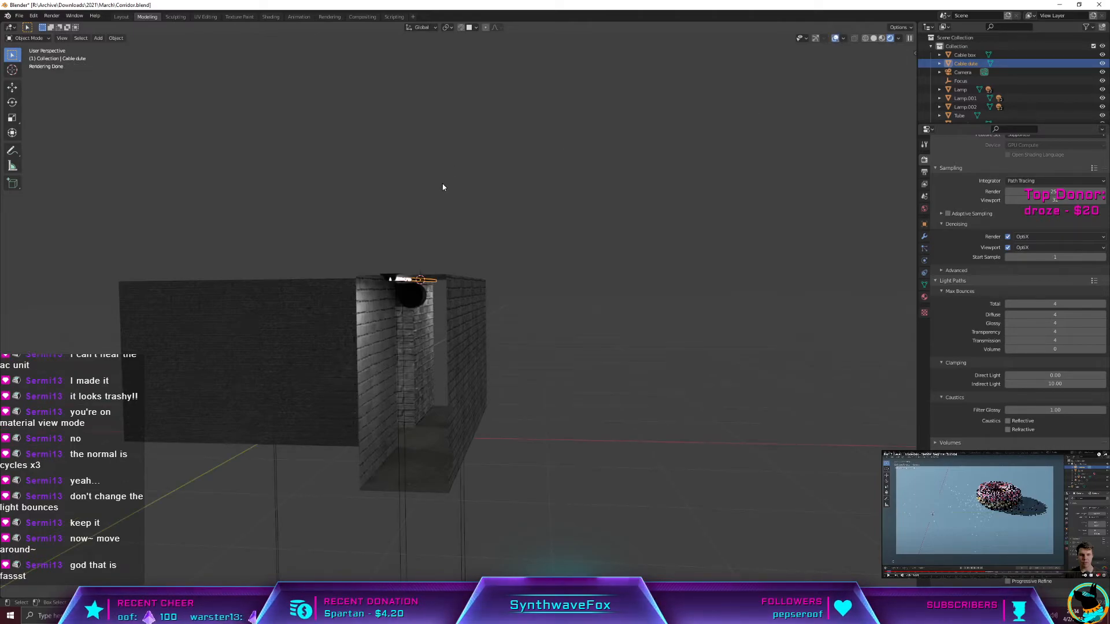
pyautogui.moveTo(443, 186); pyautogui.dragTo(566, 199, button='middle')
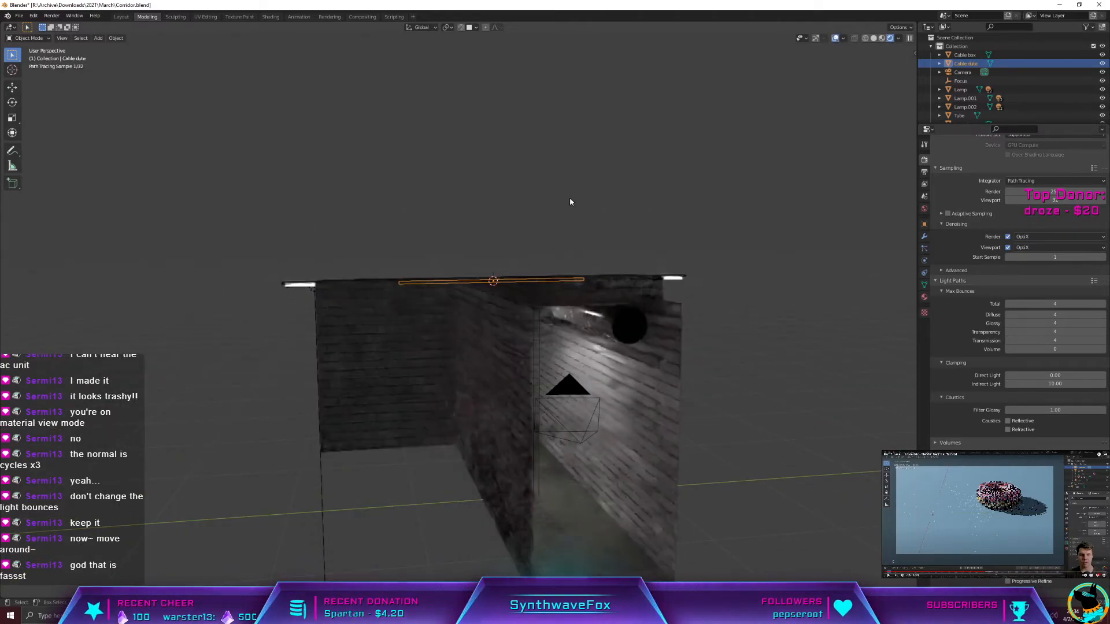
pyautogui.moveTo(757, 328); pyautogui.dragTo(714, 322, button='middle')
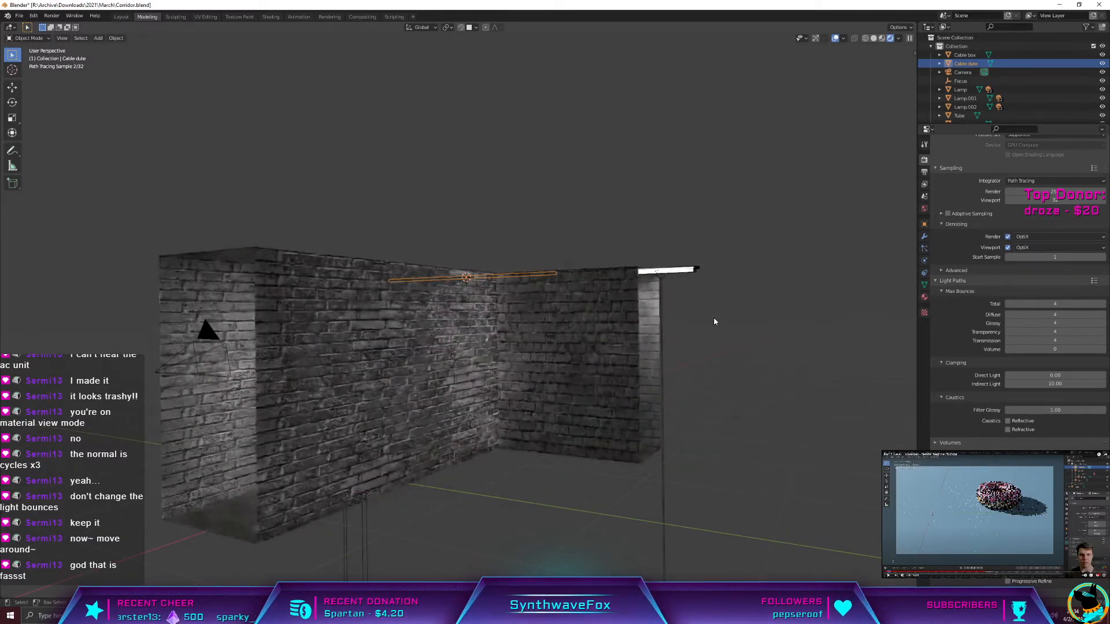
# Step: Try to render the corridor image, moving the render window for a look at the progress before closing it
pyautogui.press('F12')
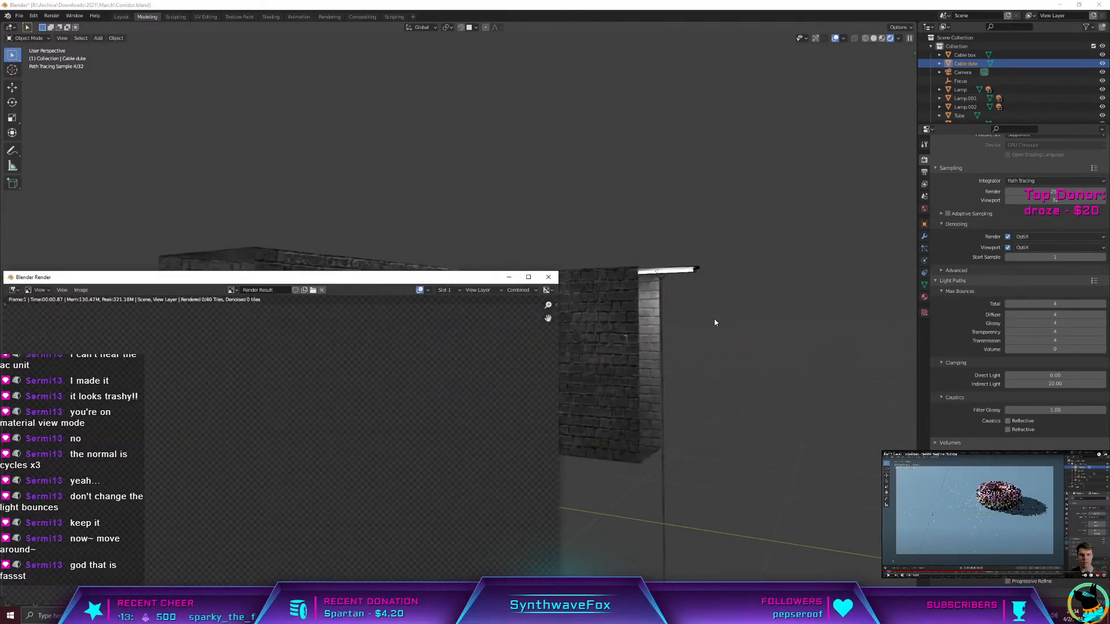
pyautogui.moveTo(336, 279); pyautogui.dragTo(457, 155)
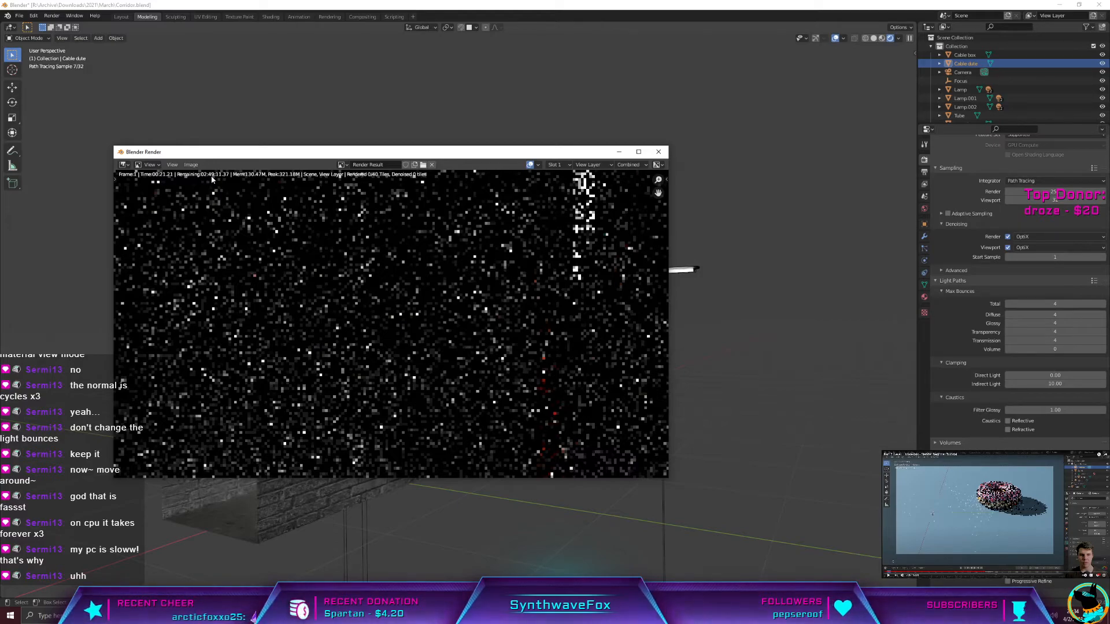
pyautogui.click(659, 152)
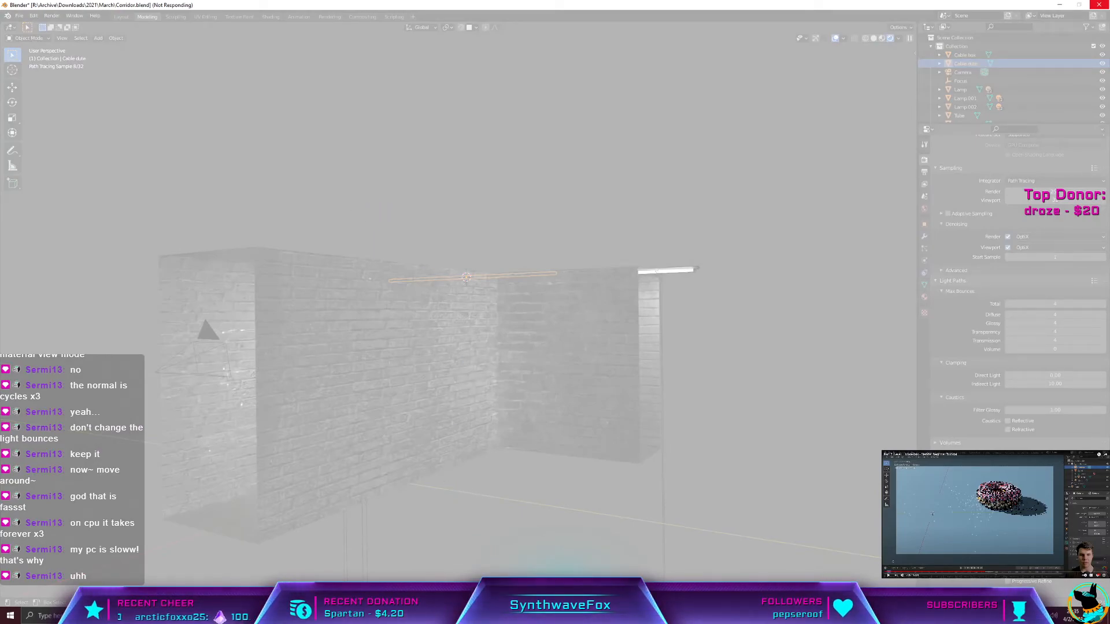
# Step: Check how much CPU and GPU Blender uses in Task Manager, then close it
pyautogui.rightClick(598, 614)
pyautogui.click(630, 543)
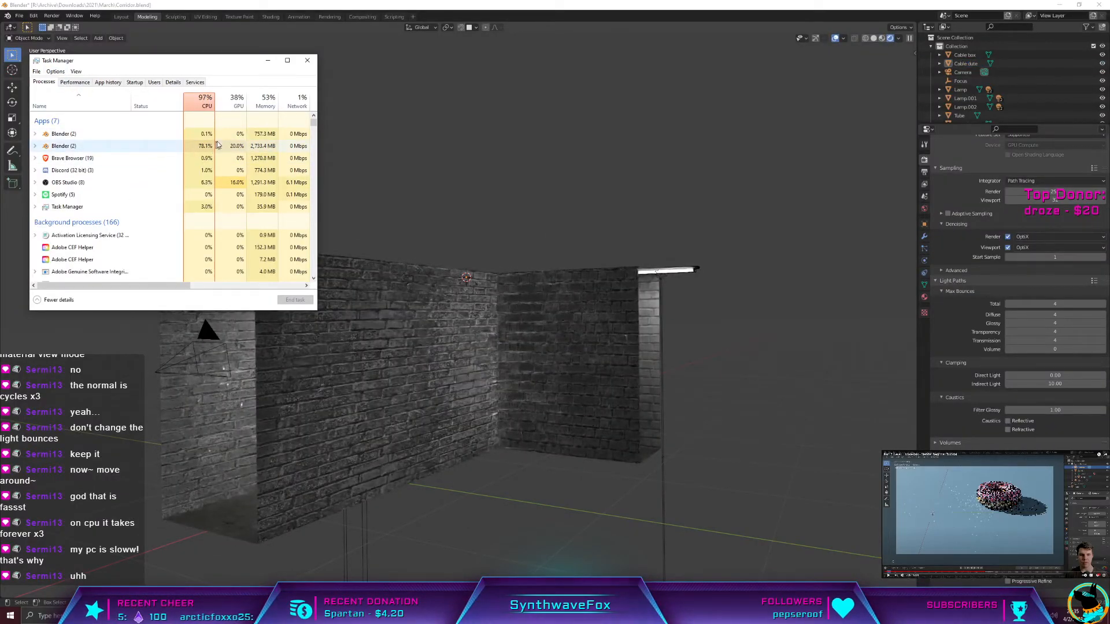
pyautogui.click(307, 62)
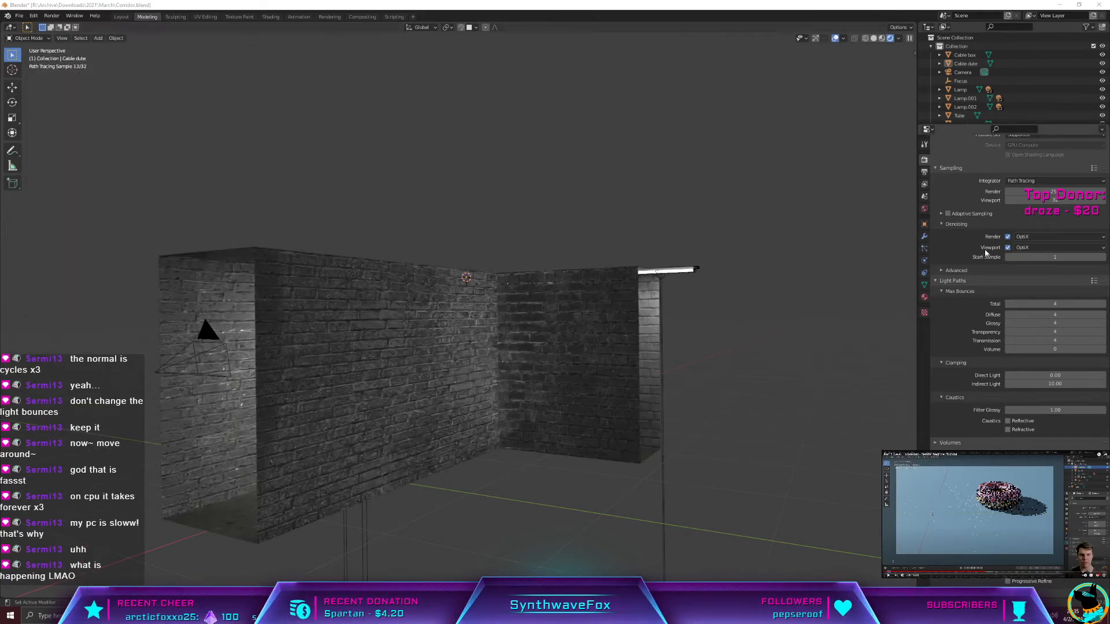
# Step: Set the Cycles render devices in Blender's system preferences to CUDA with the GeForce RTX 3070
pyautogui.scroll(2, 949, 277)
pyautogui.click(33, 16)
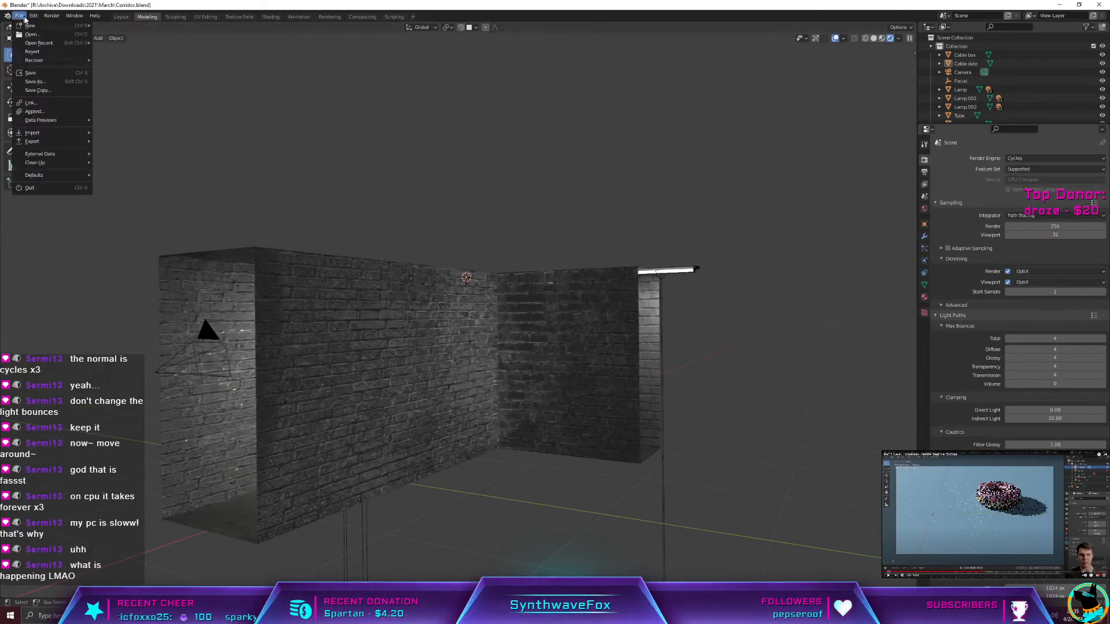
pyautogui.click(58, 141)
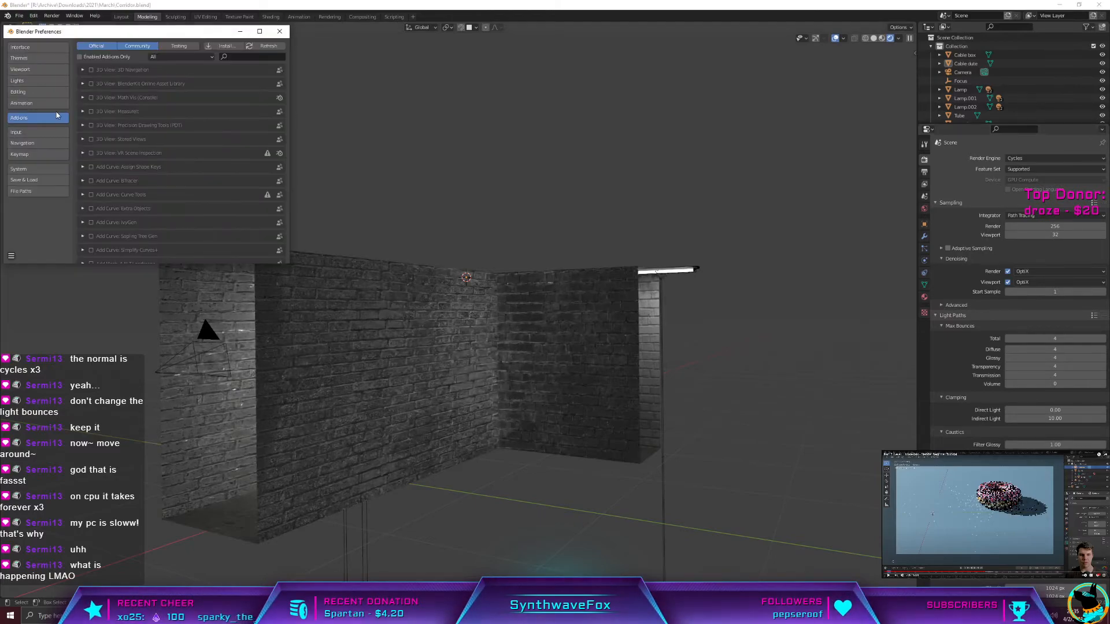
pyautogui.click(30, 168)
pyautogui.click(161, 56)
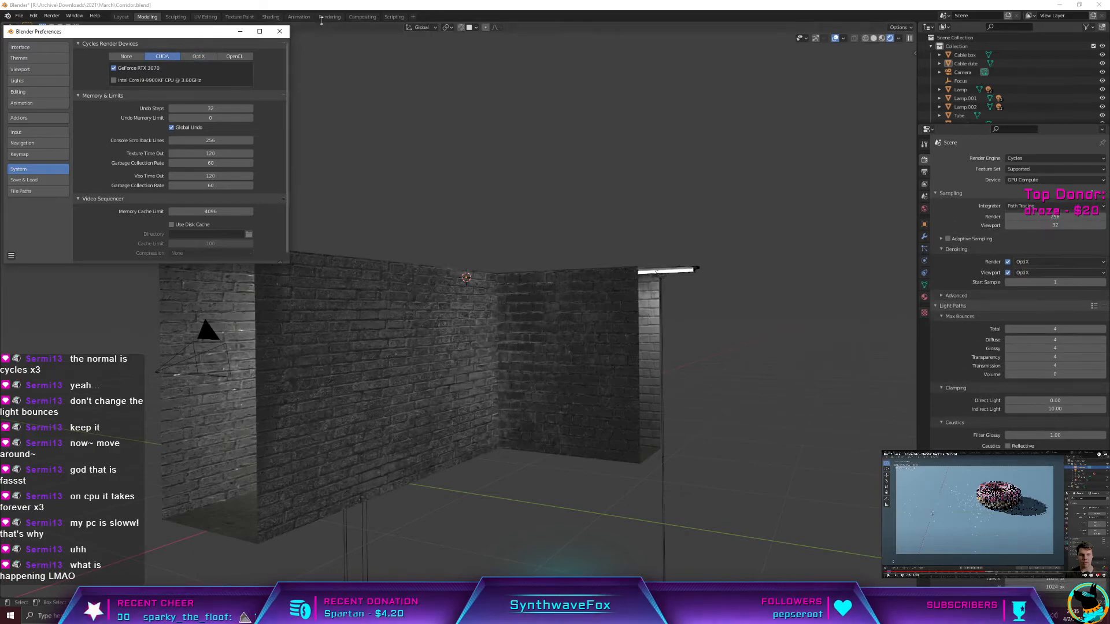
pyautogui.click(280, 31)
# Step: Make the viewport re-render the corridor and check the resulting GPU load in Task Manager
pyautogui.moveTo(617, 198); pyautogui.dragTo(600, 203, button='middle')
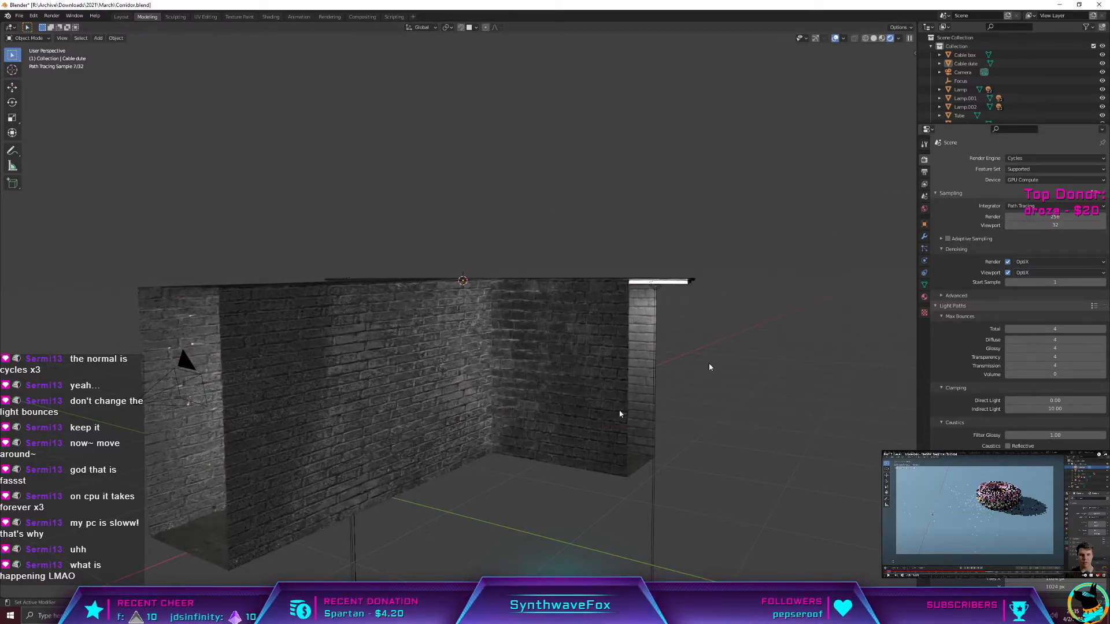
pyautogui.rightClick(450, 616)
pyautogui.click(475, 580)
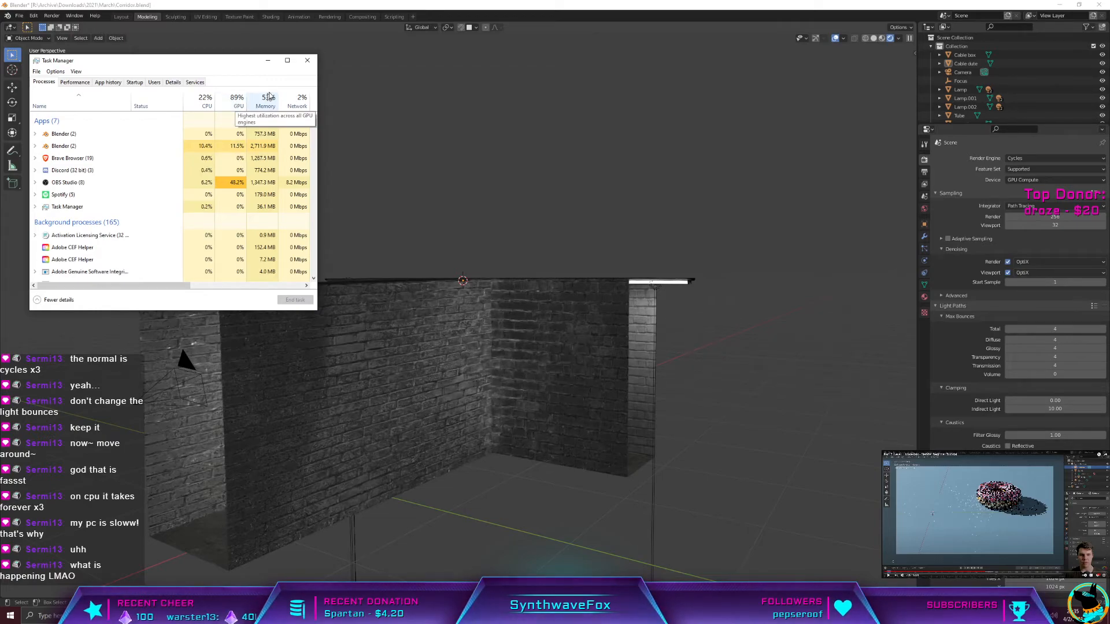
pyautogui.click(307, 60)
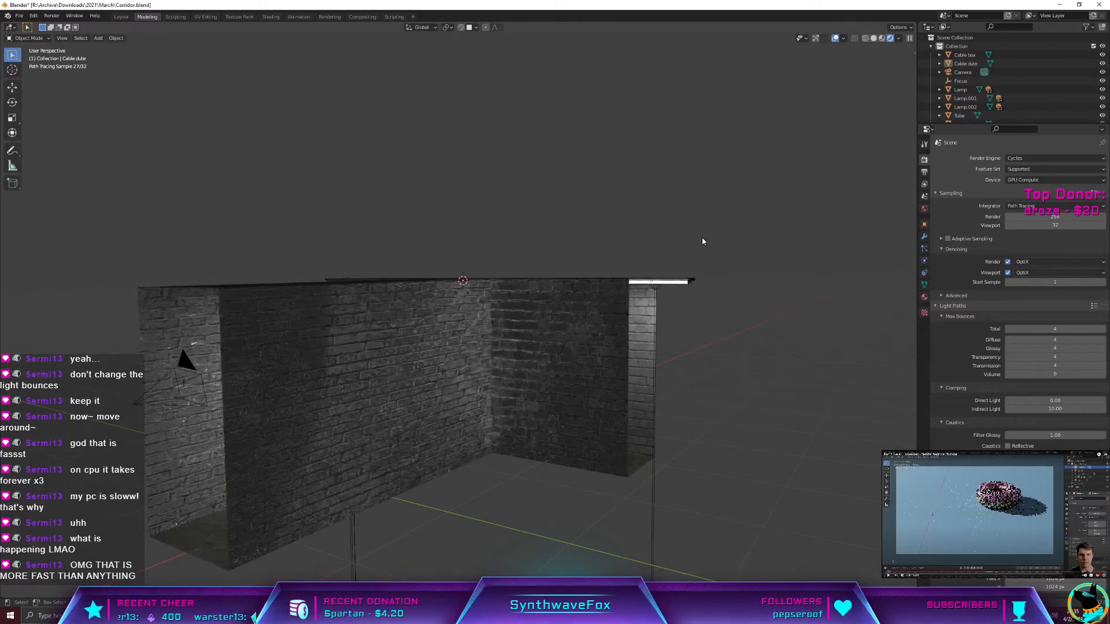
# Step: Try to render the corridor image again, then close the render window
pyautogui.press('F12')
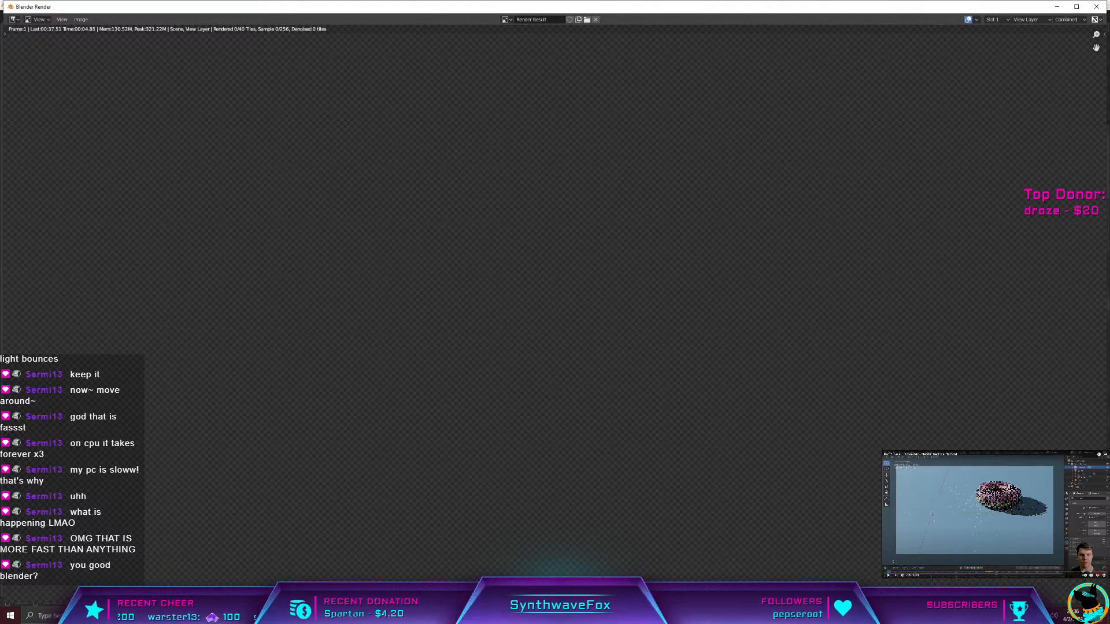
pyautogui.click(1097, 6)
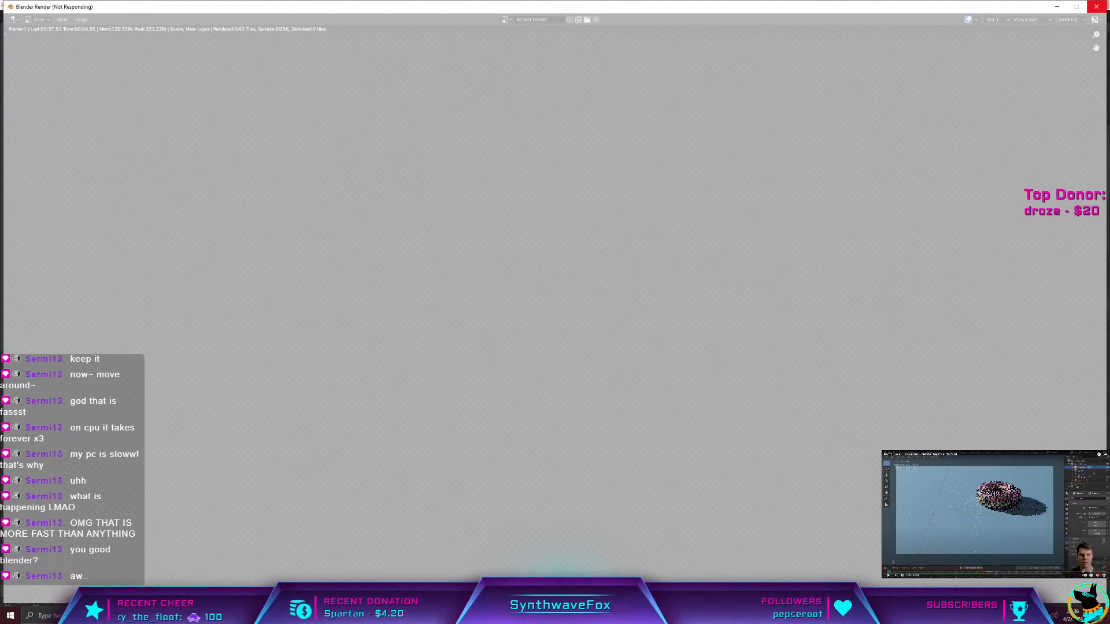
# Step: Switch from the corridor render to the open Blender window with The Blender Donut.blend
pyautogui.click(370, 615)
pyautogui.click(370, 615)
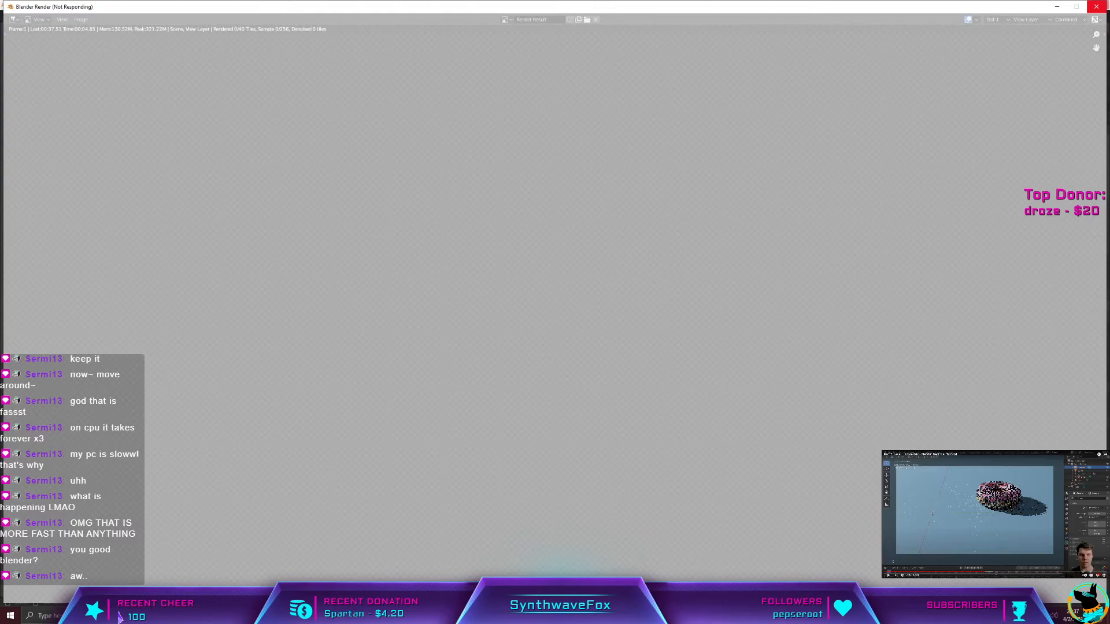
pyautogui.moveTo(330, 615)
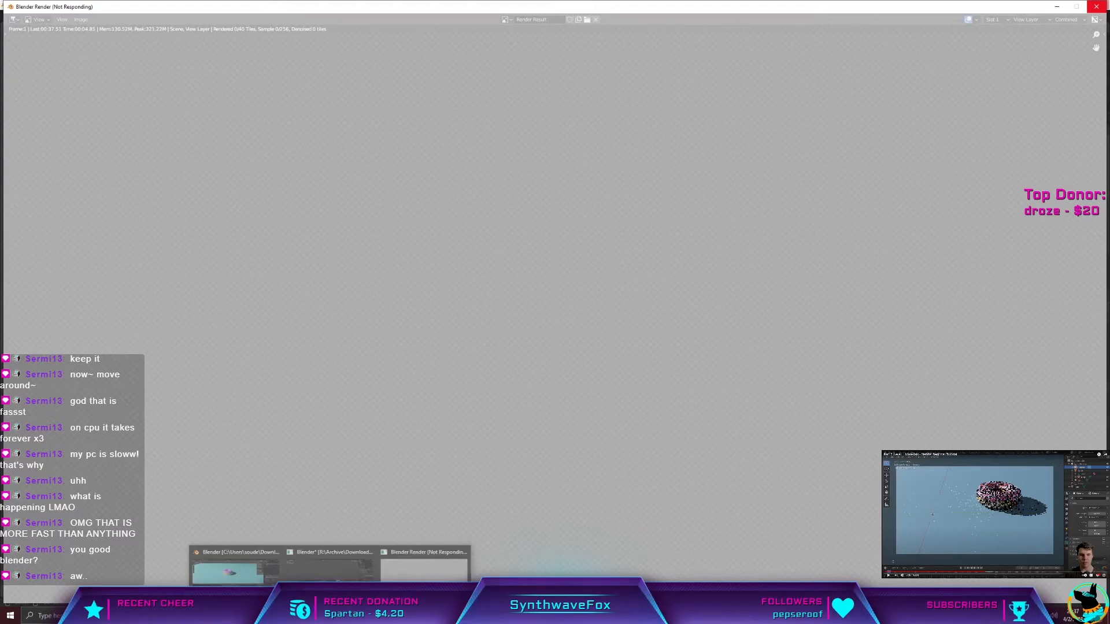
pyautogui.click(228, 571)
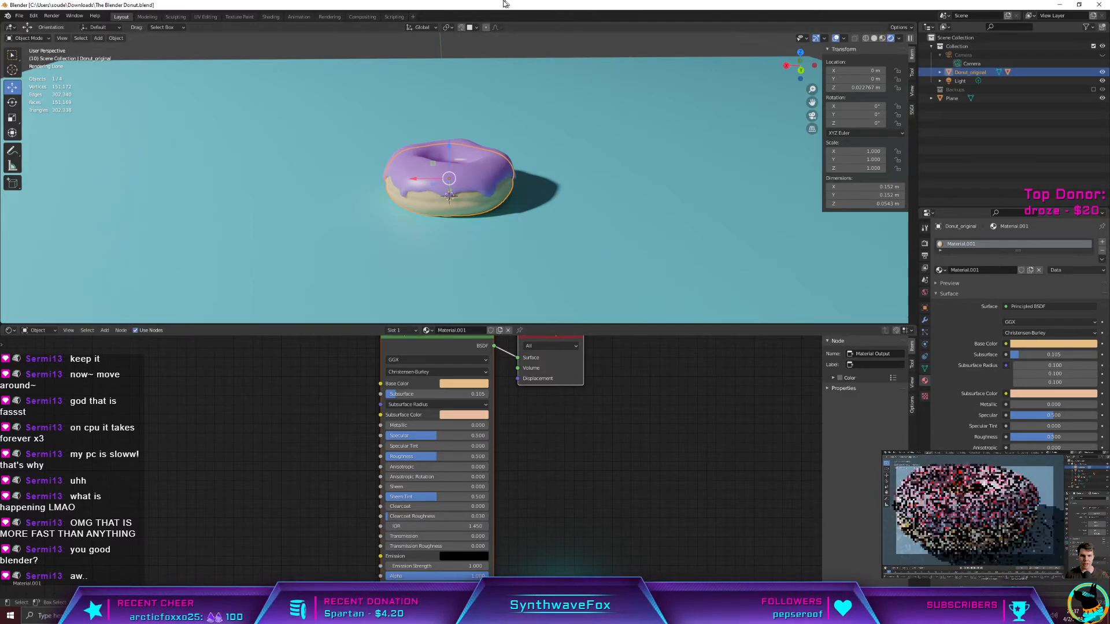
# Step: Select the camera, unhide it in the viewport and look through it
pyautogui.click(575, 59)
pyautogui.click(576, 48)
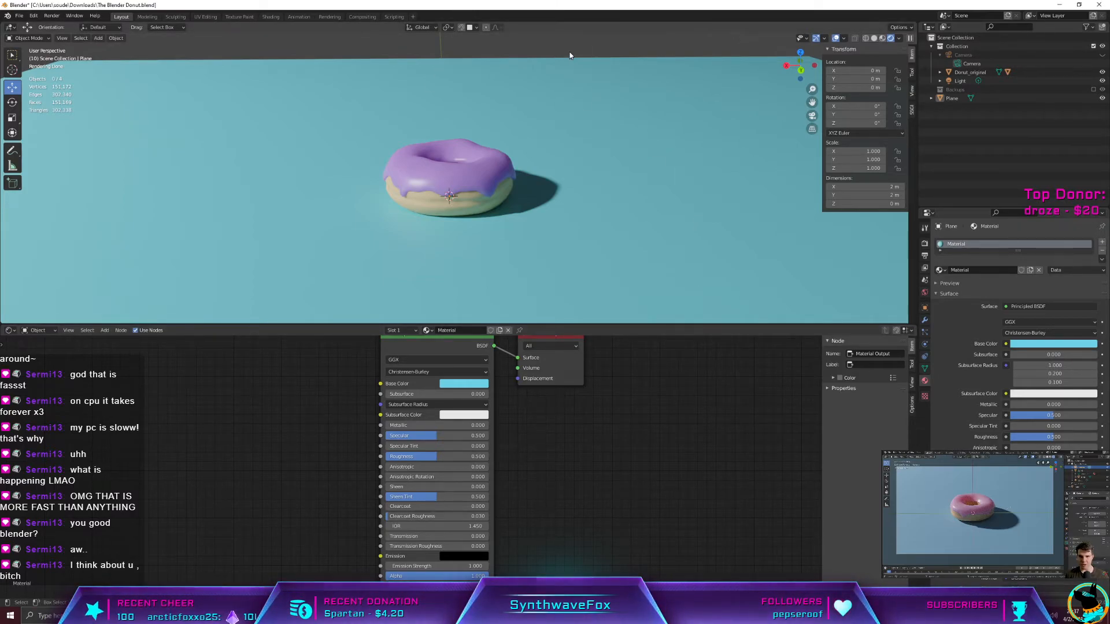
pyautogui.click(995, 54)
pyautogui.click(1103, 56)
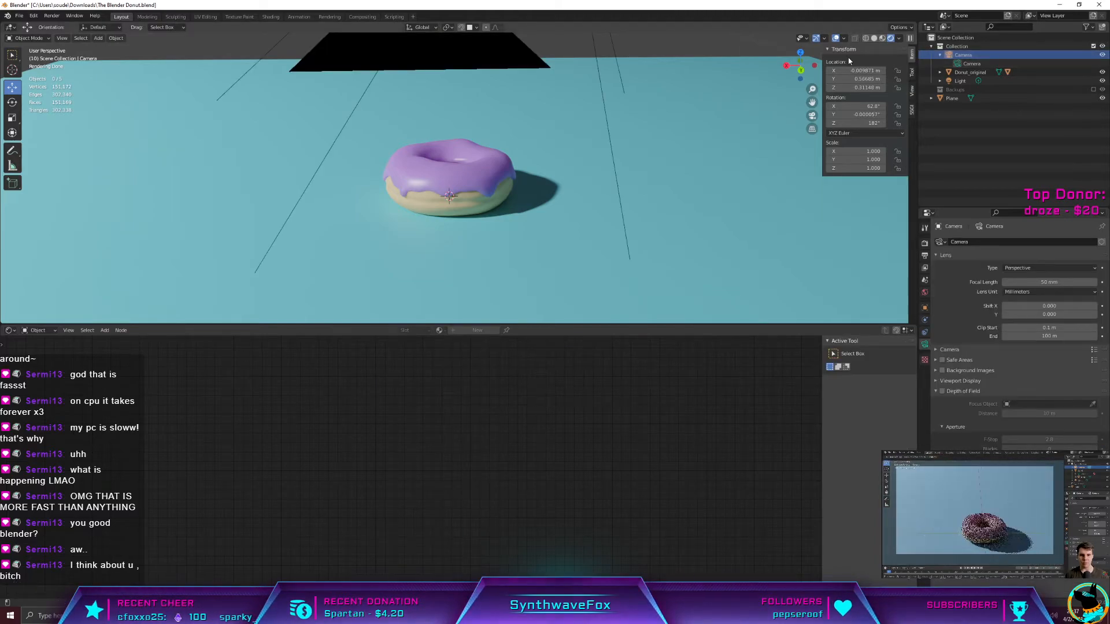
pyautogui.press('KP_0')
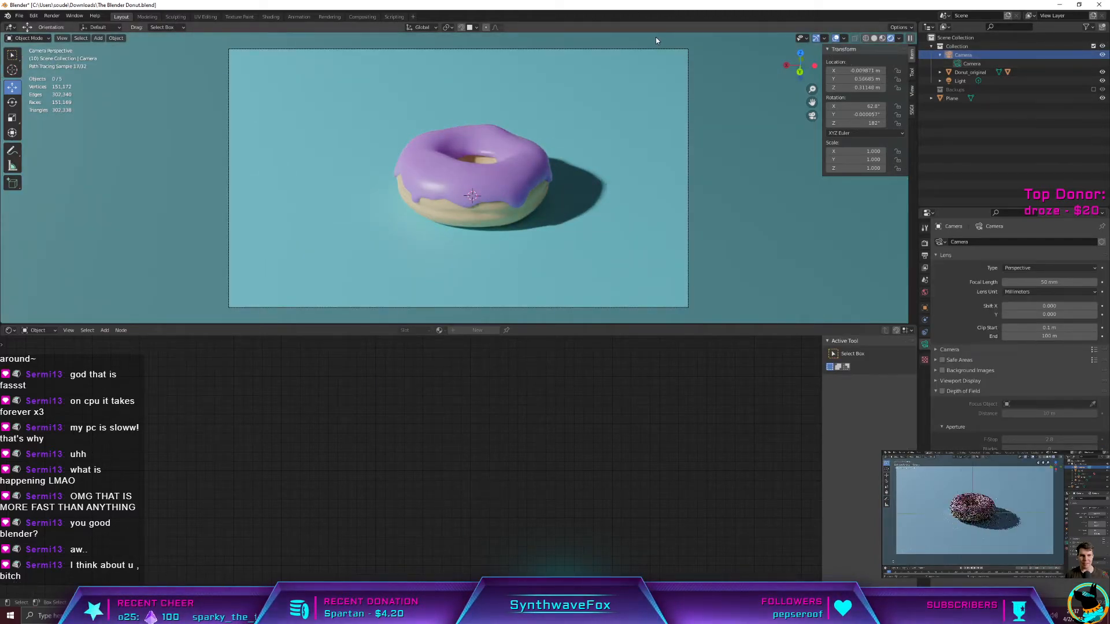
# Step: Reframe the donut in the camera view by moving the camera about -0.008 m along X
pyautogui.moveTo(622, 107); pyautogui.dragTo(595, 128, button='middle')
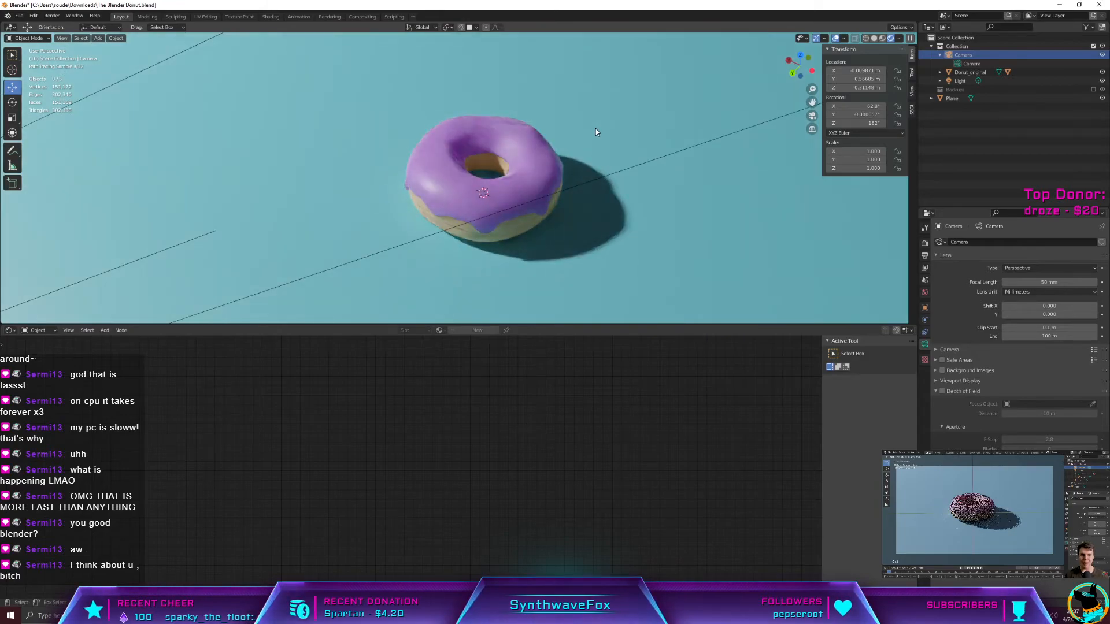
pyautogui.click(1001, 53)
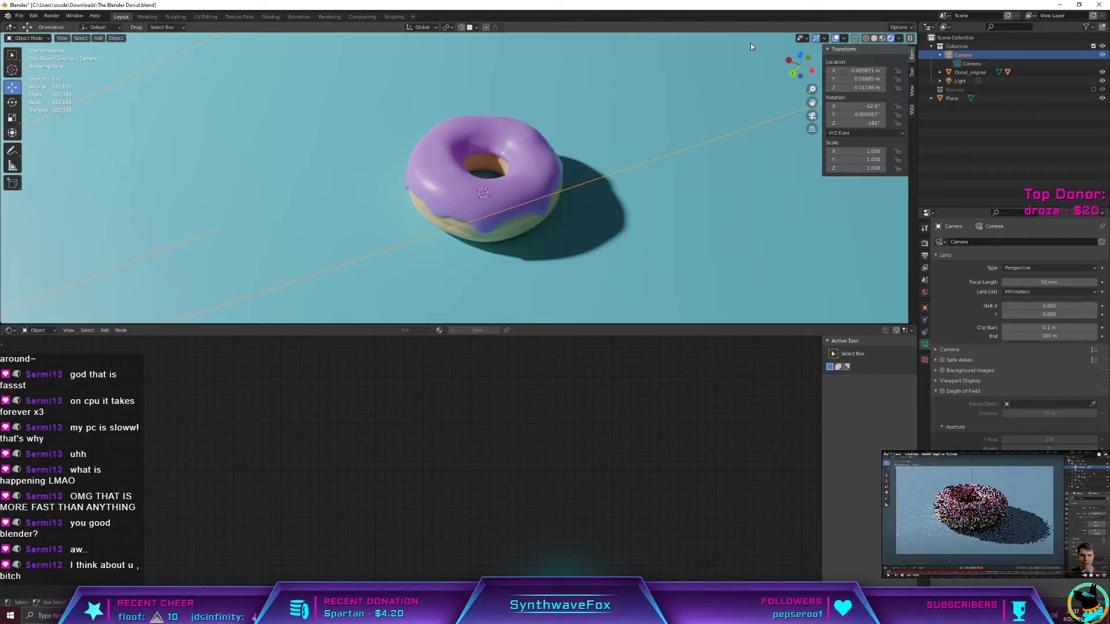
pyautogui.press('KP_0')
pyautogui.press('g')
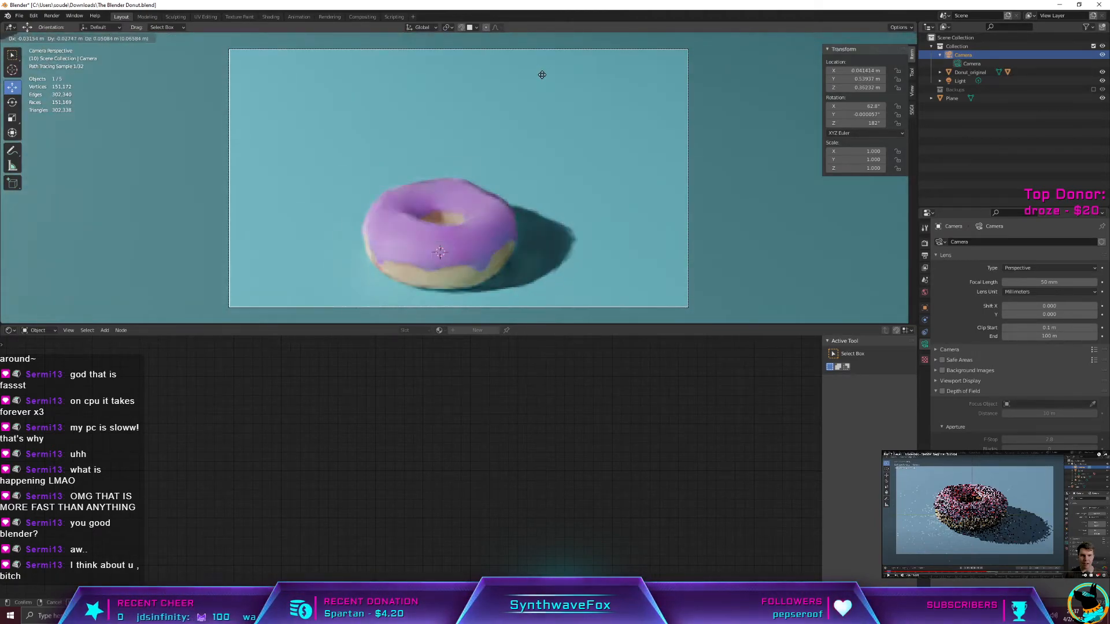
pyautogui.press('XF86AudioRaiseVolume')
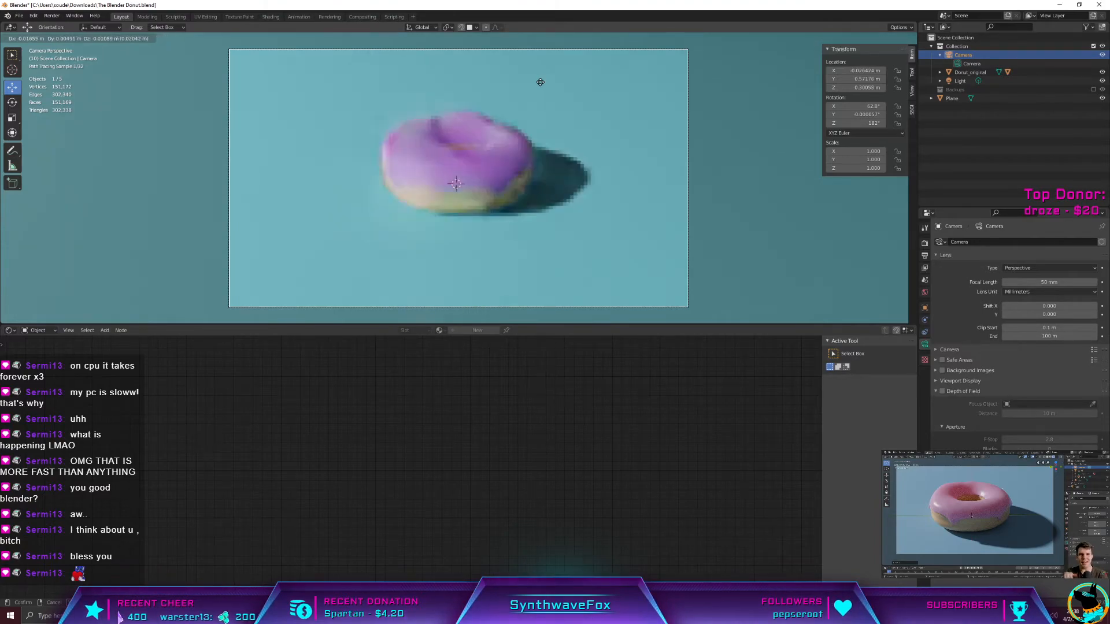
pyautogui.click(540, 81)
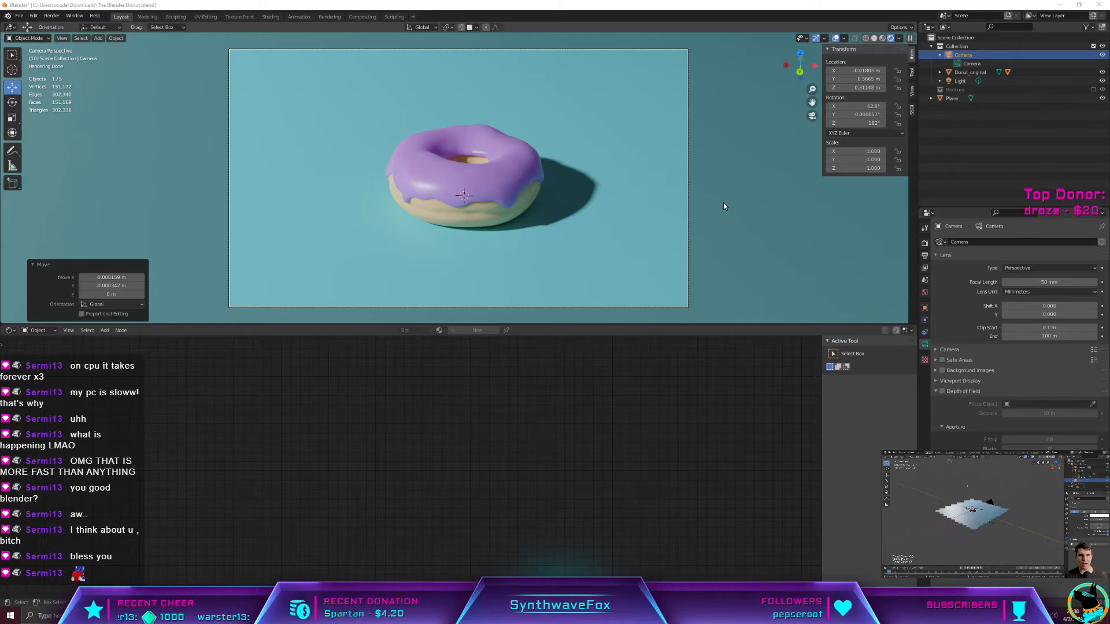
pyautogui.moveTo(724, 203); pyautogui.dragTo(610, 183, button='middle')
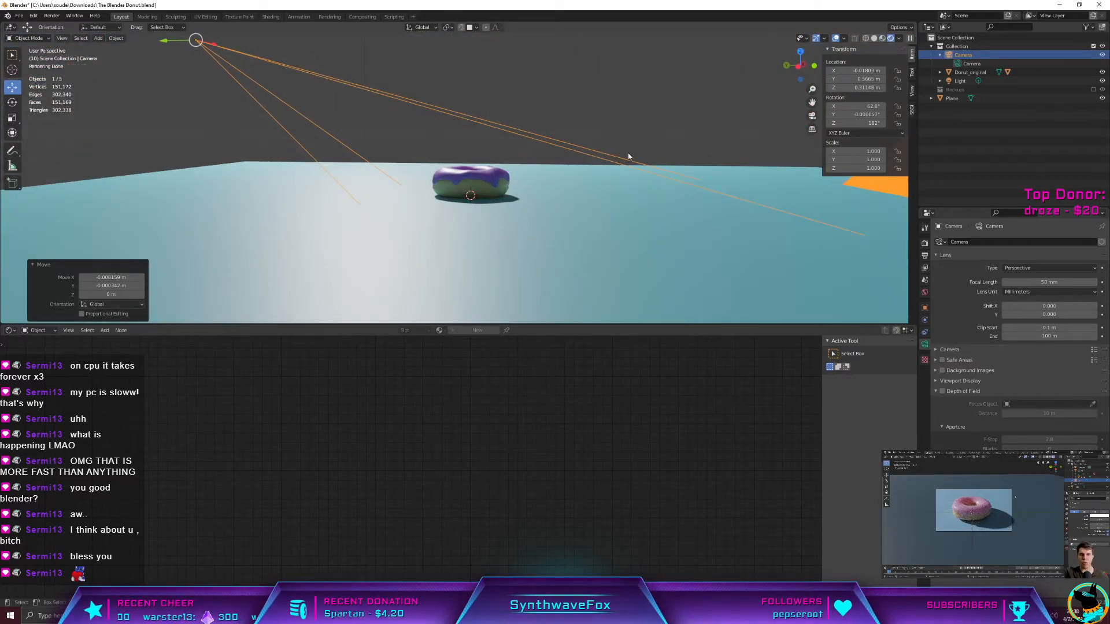
pyautogui.moveTo(608, 169); pyautogui.dragTo(616, 180, button='middle')
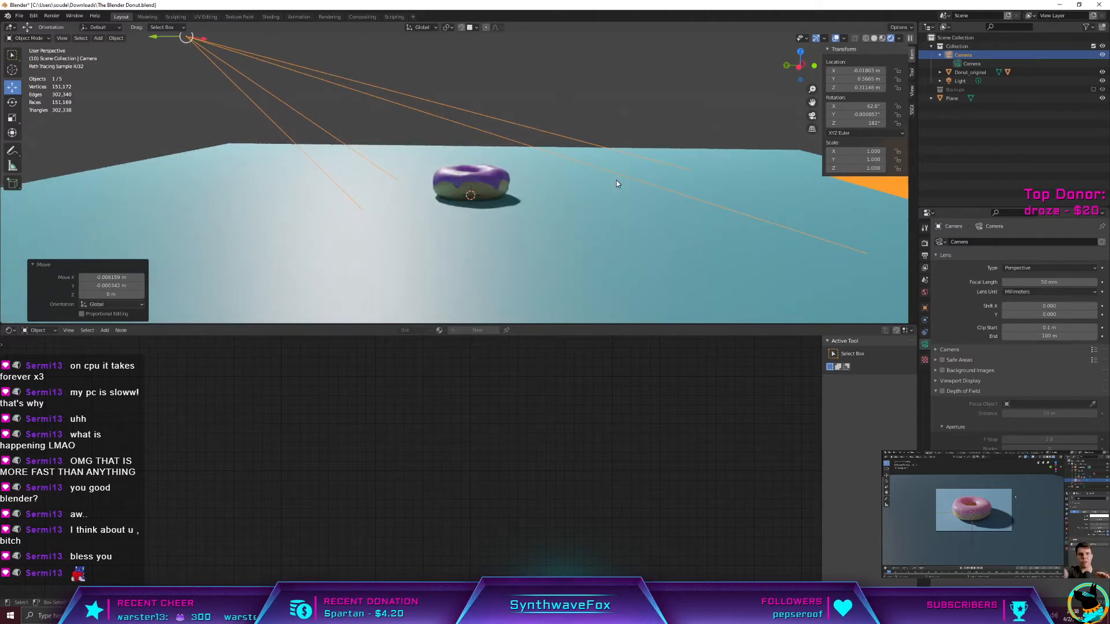
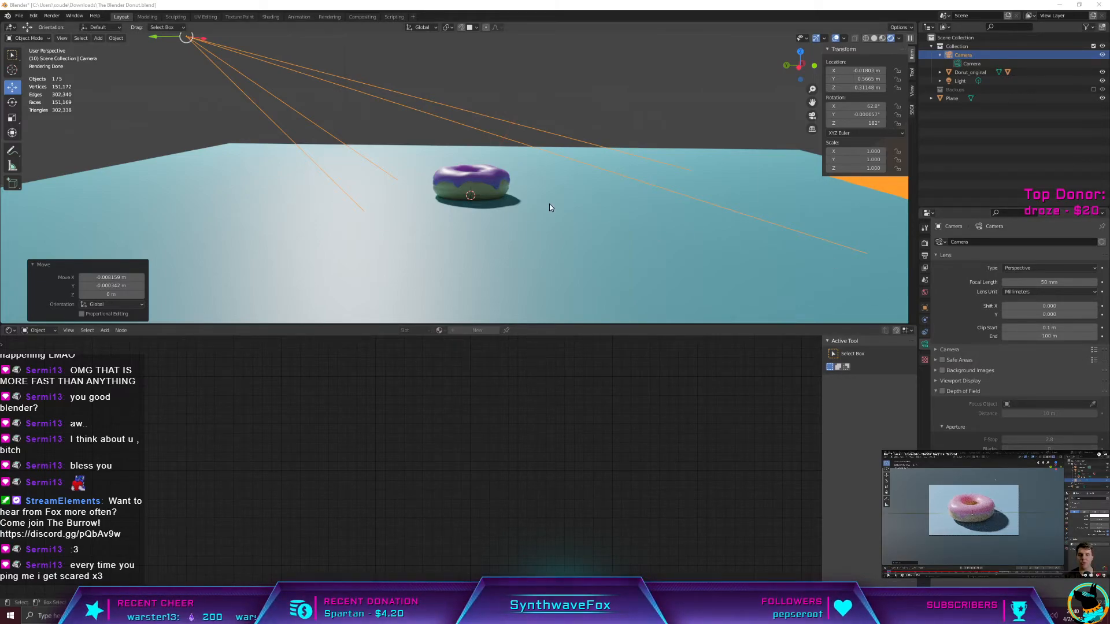
pyautogui.moveTo(550, 204); pyautogui.dragTo(576, 206, button='middle')
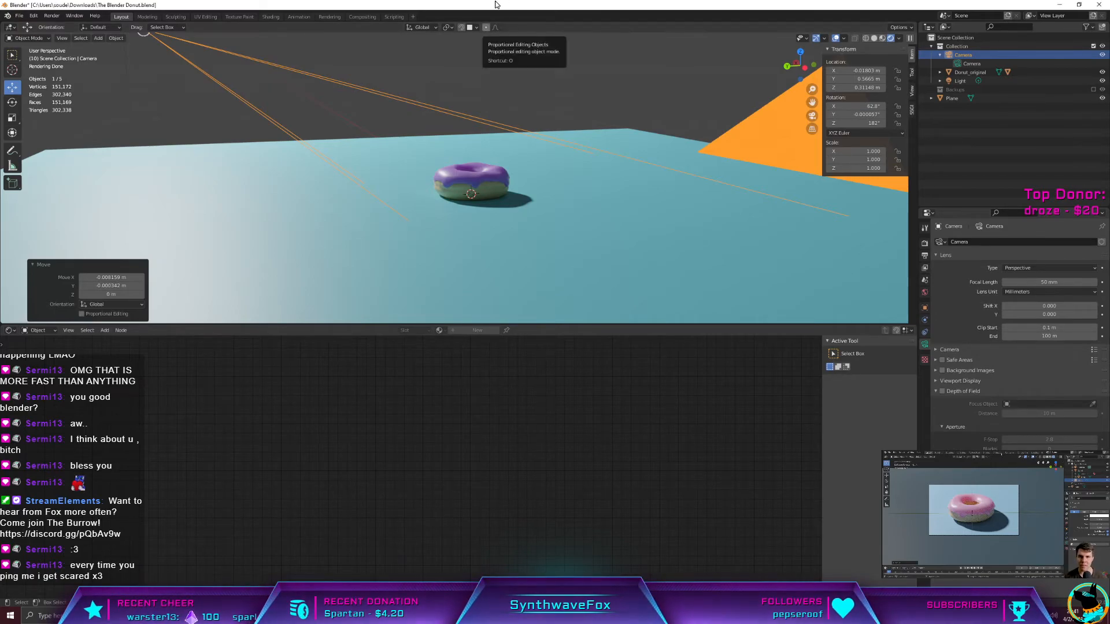
pyautogui.press('KP_0')
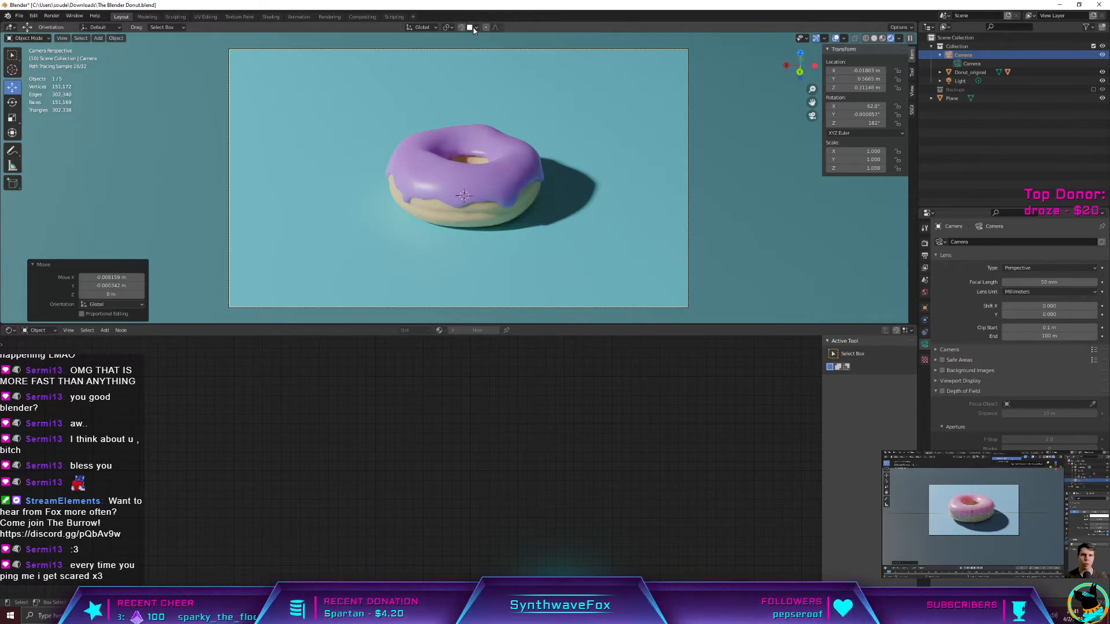
pyautogui.rightClick(531, 50)
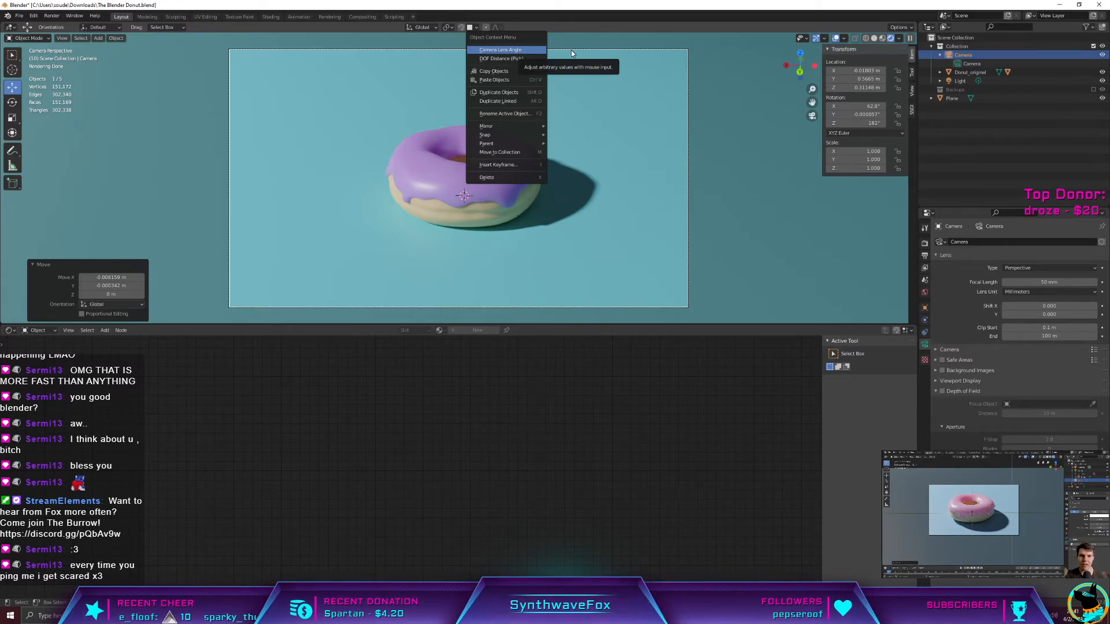
pyautogui.click(578, 50)
pyautogui.click(577, 49)
pyautogui.rightClick(552, 50)
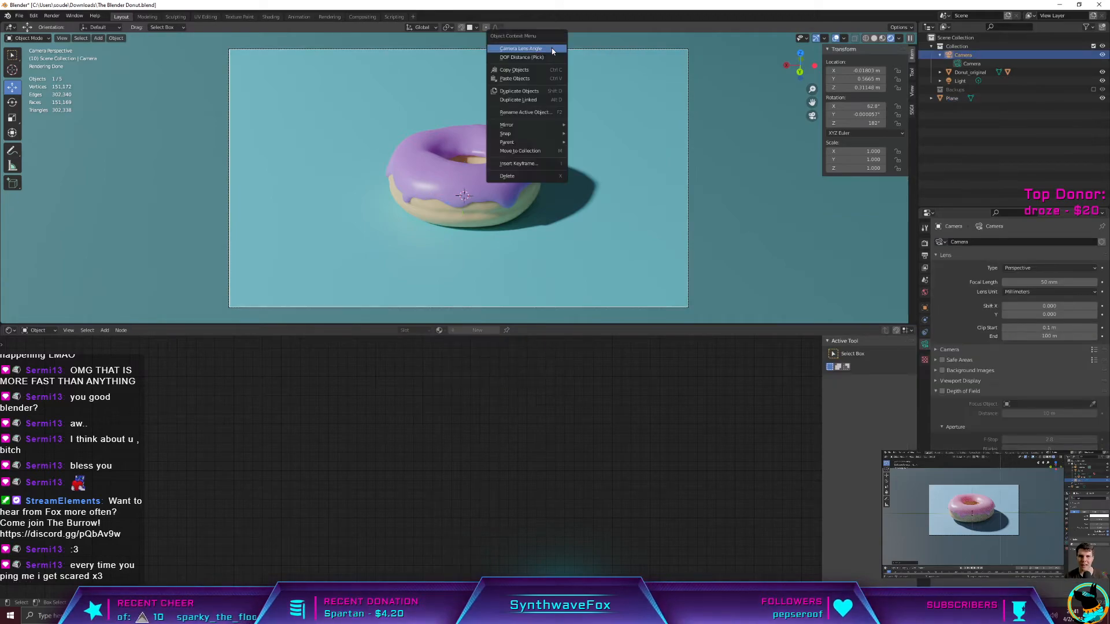
pyautogui.click(999, 572)
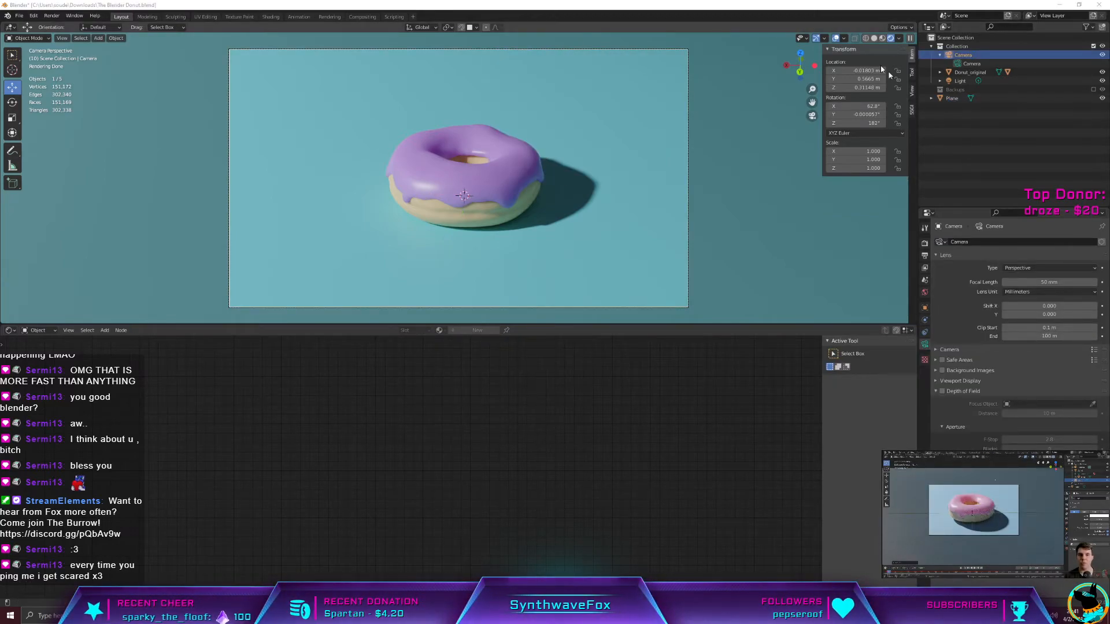
pyautogui.click(649, 4)
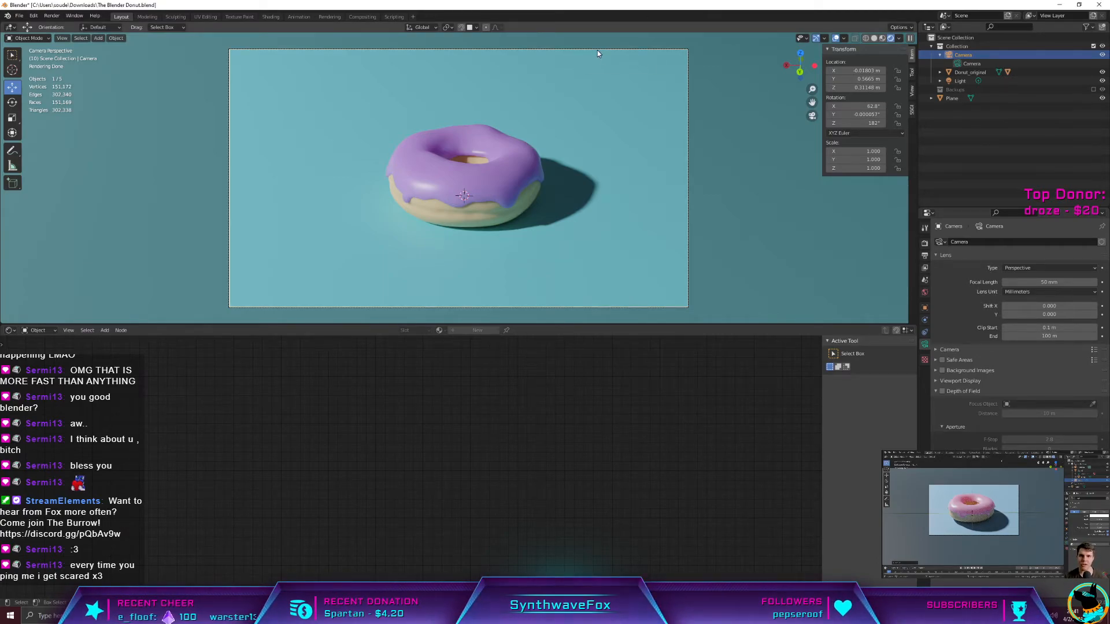
# Step: Split the 3D viewport vertically, with the dividing line at about three quarters of its width
pyautogui.rightClick(577, 23)
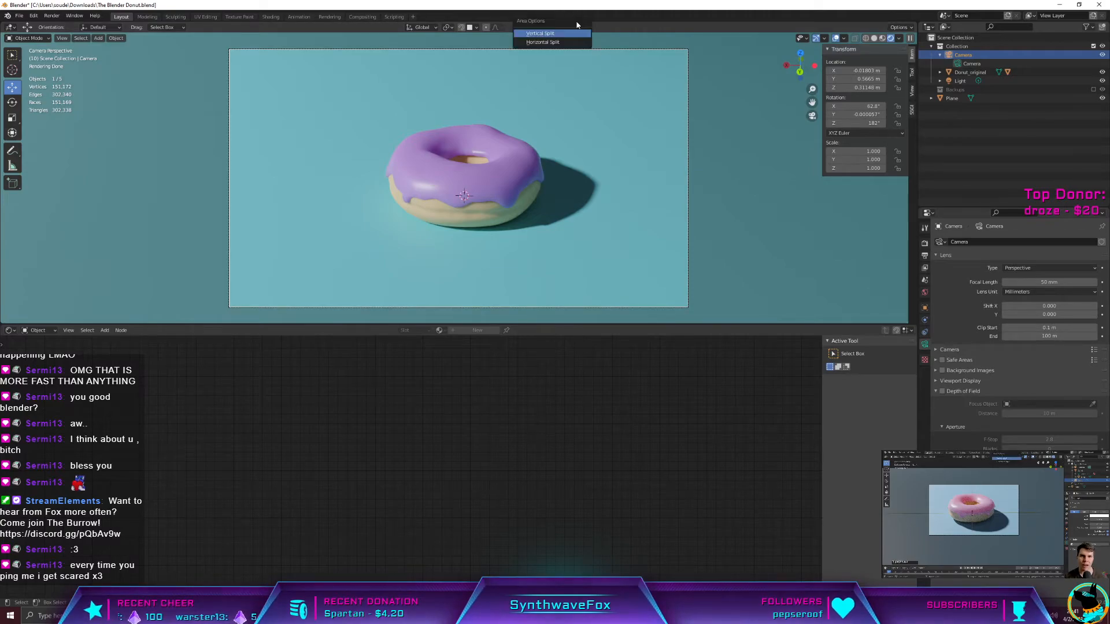
pyautogui.click(550, 34)
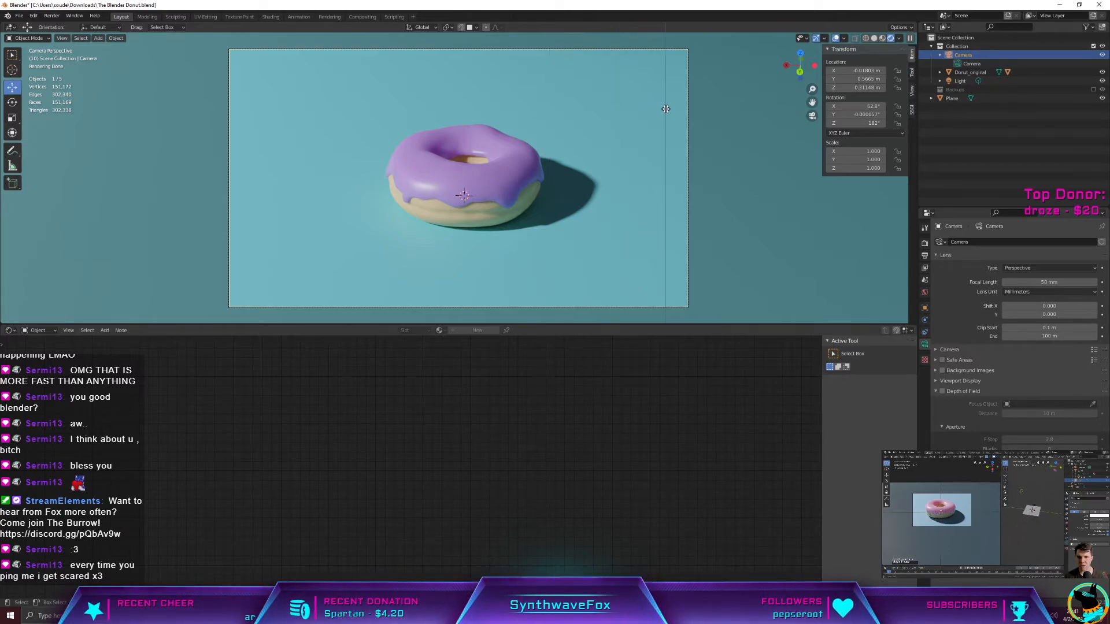
pyautogui.click(692, 110)
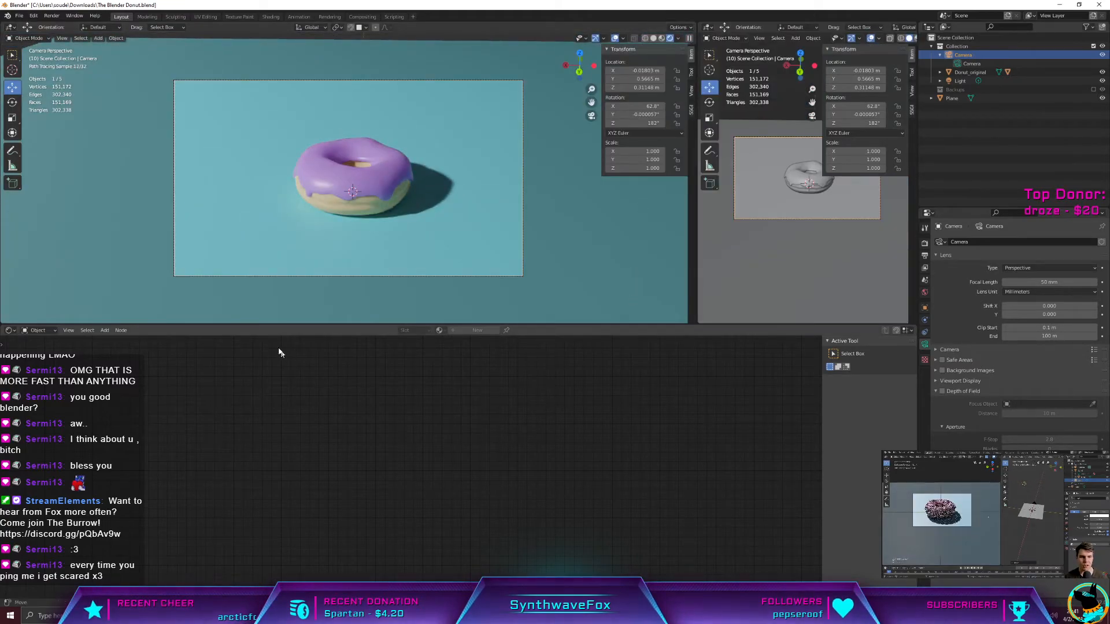
# Step: Shrink the shader editor to a thin strip so the 3D viewports take up nearly the full height
pyautogui.moveTo(263, 324); pyautogui.dragTo(261, 571)
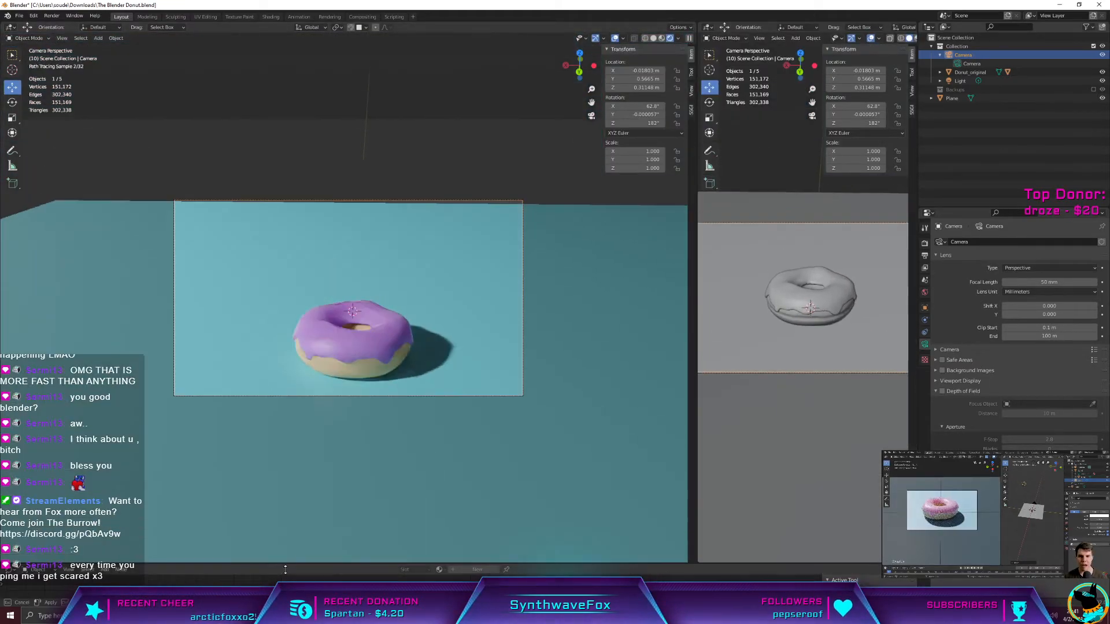
pyautogui.rightClick(261, 571)
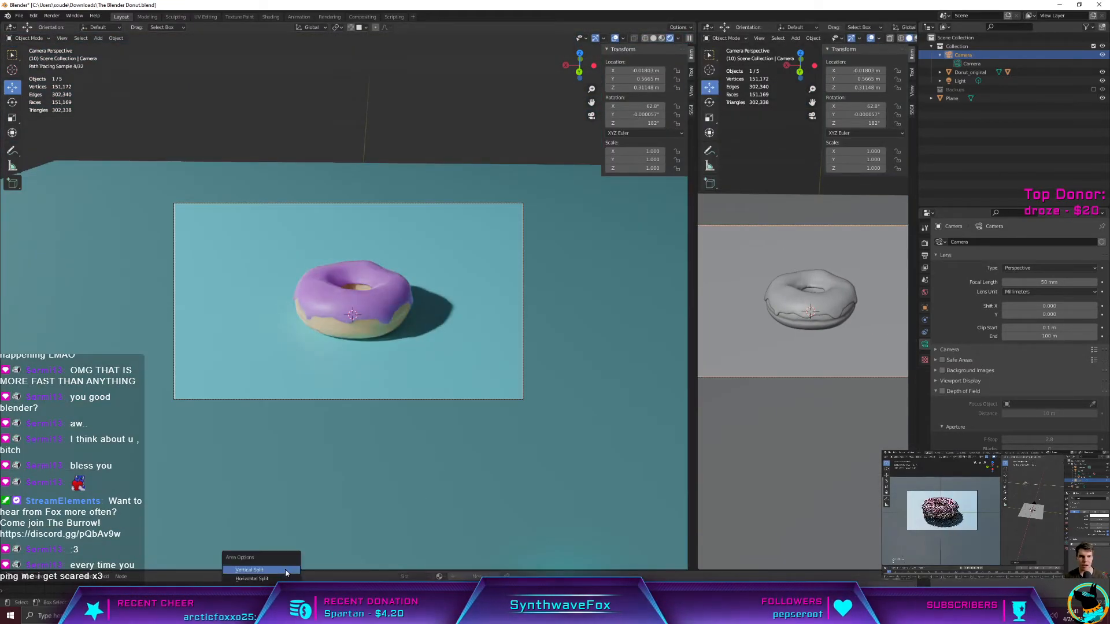
pyautogui.click(329, 569)
pyautogui.moveTo(329, 572); pyautogui.dragTo(328, 582)
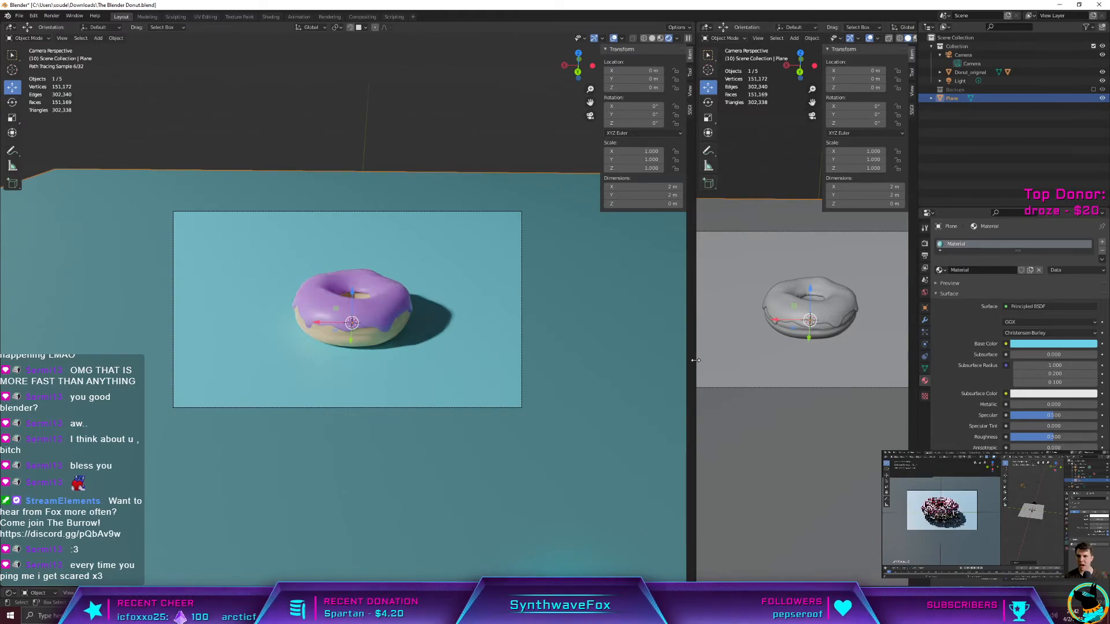
# Step: Widen the solid-shaded viewport to about half the space, then join both viewports back into one rendered view
pyautogui.moveTo(697, 359); pyautogui.dragTo(532, 360)
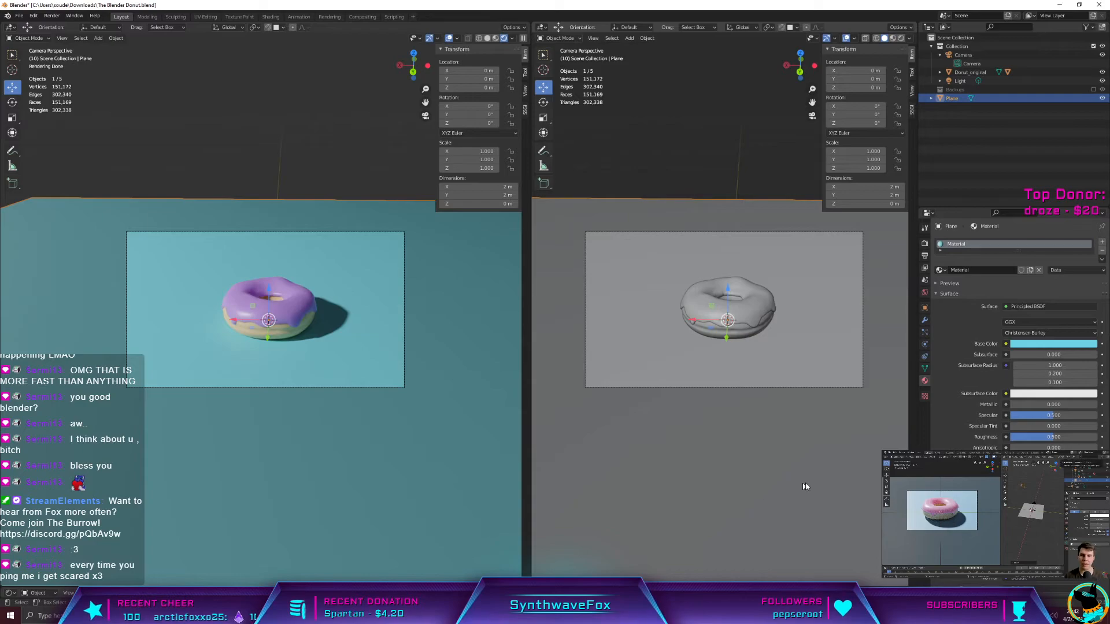
pyautogui.click(577, 39)
pyautogui.click(544, 27)
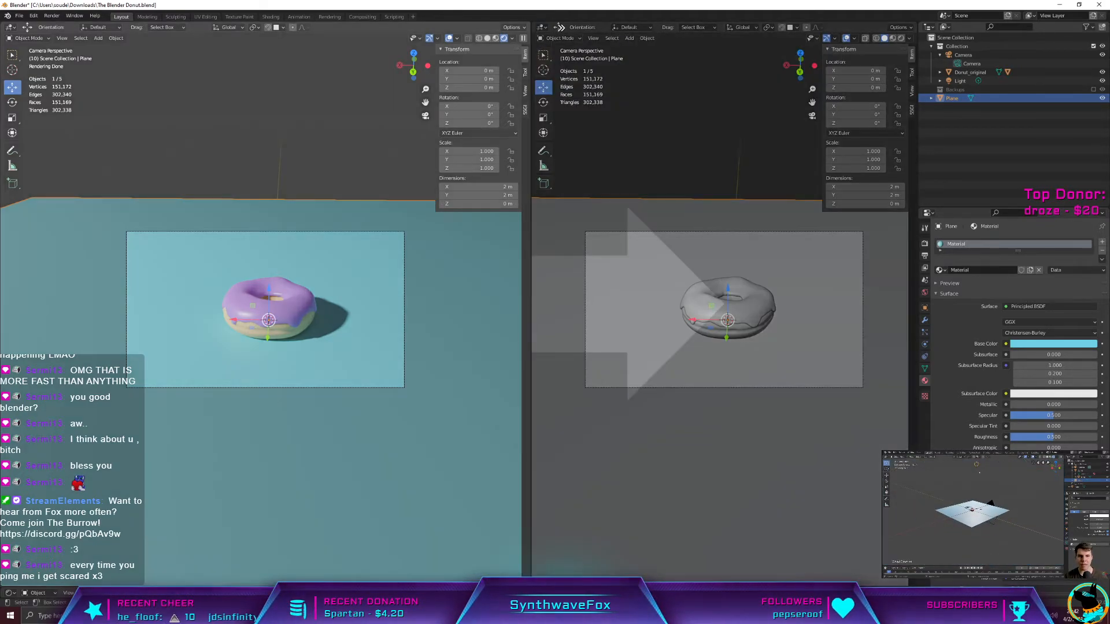
pyautogui.click(614, 294)
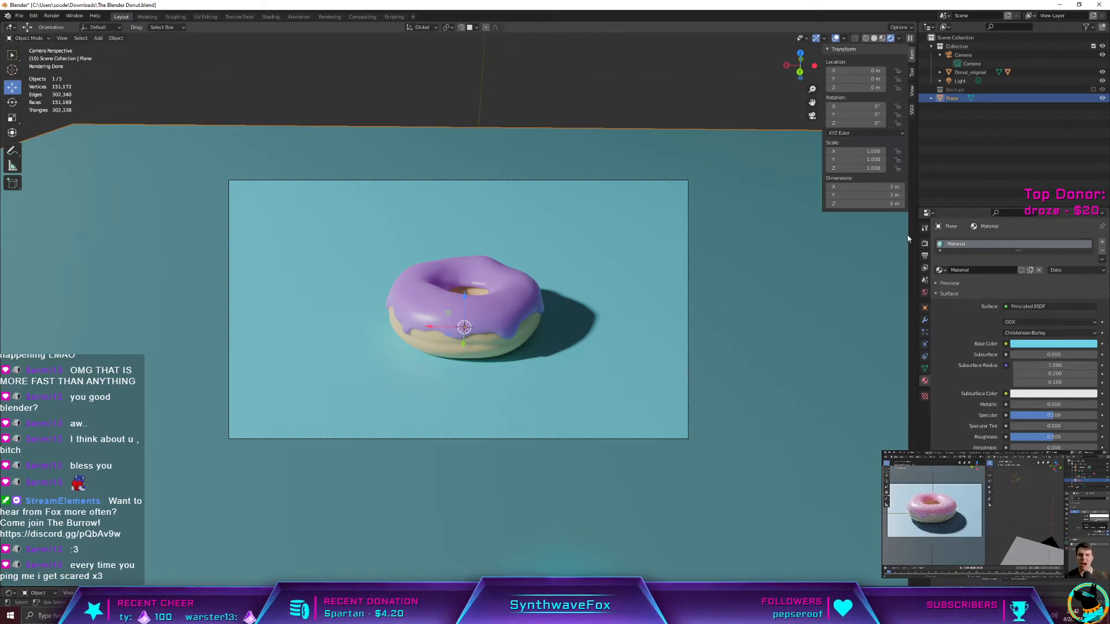
# Step: Split the enlarged 3D viewport vertically into a wider rendered view and a narrower solid-shaded view
pyautogui.rightClick(689, 22)
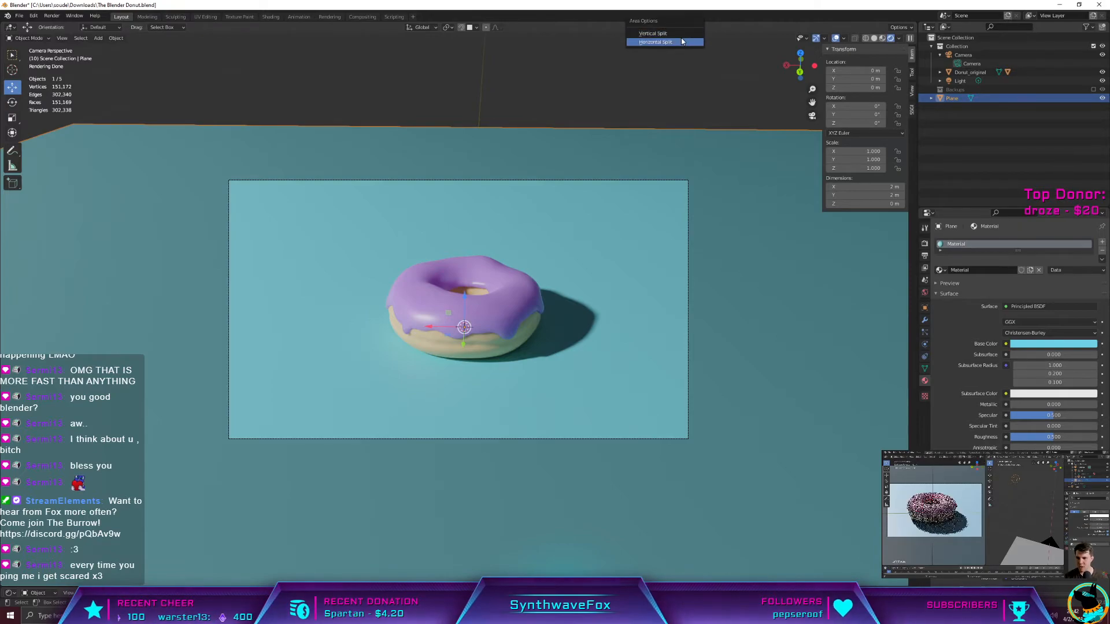
pyautogui.click(683, 35)
pyautogui.click(623, 141)
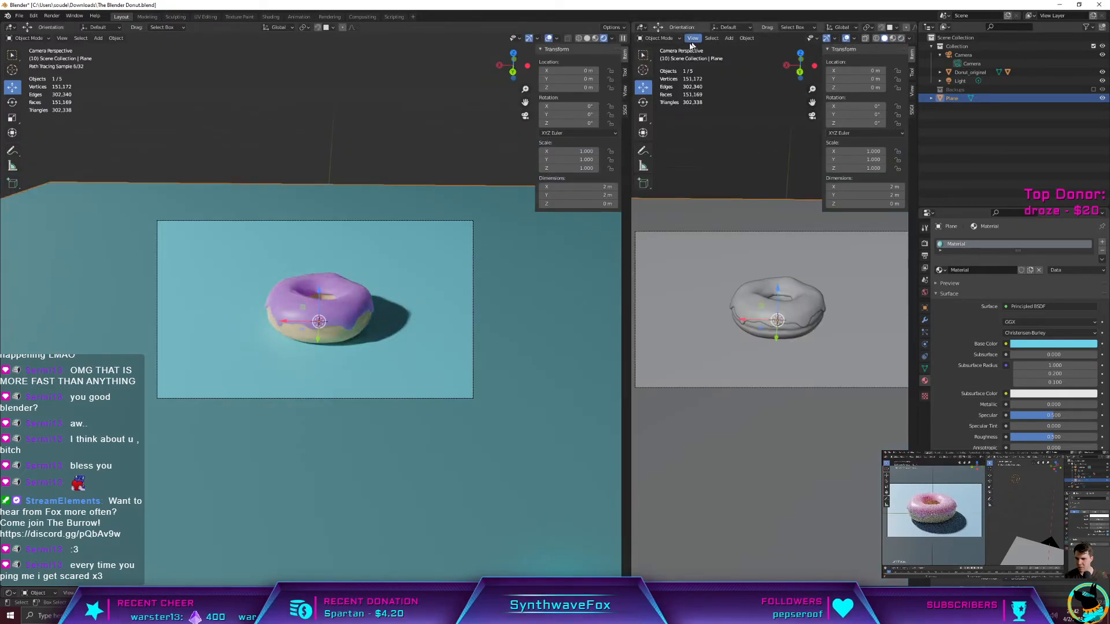
# Step: Take the solid-shaded viewport out of camera view and select the light in it
pyautogui.moveTo(785, 293); pyautogui.dragTo(777, 291, button='middle')
pyautogui.scroll(-10, 773, 298)
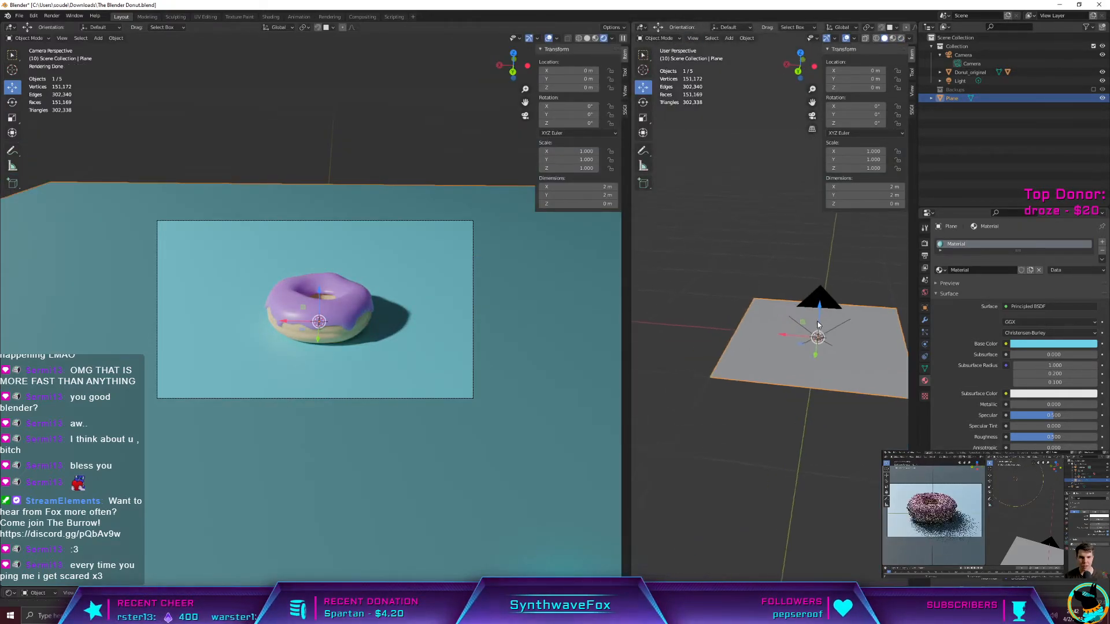
pyautogui.keyDown('shift'); pyautogui.moveTo(727, 300); pyautogui.dragTo(807, 342, button='middle'); pyautogui.keyUp('shift')
pyautogui.click(811, 272)
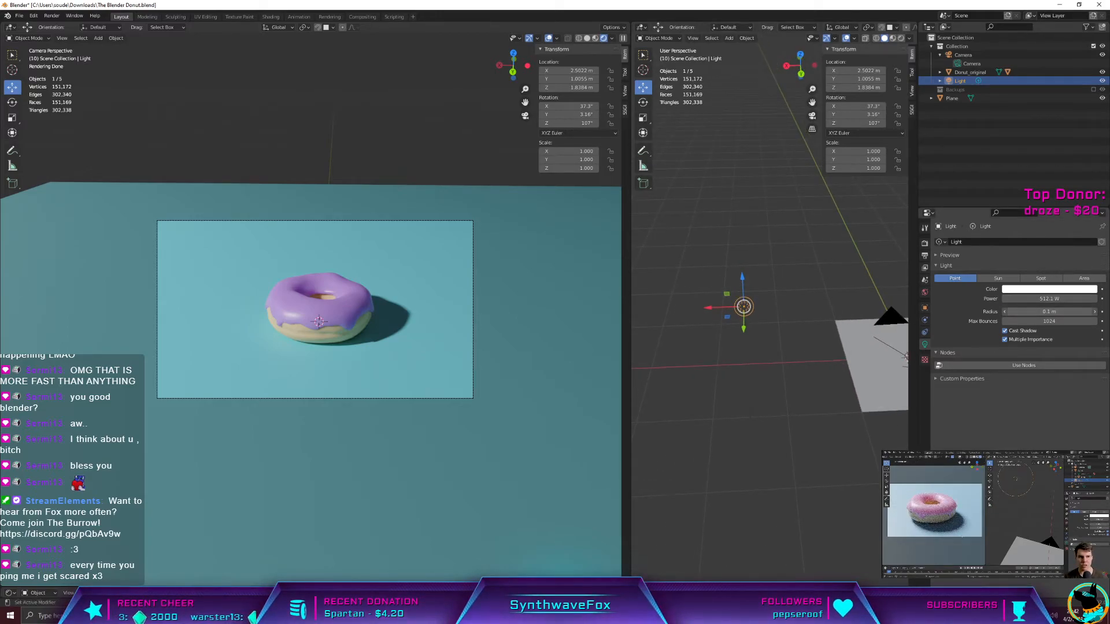
# Step: Set the point light's radius to 0.45 m and its power to 420 W
pyautogui.moveTo(1050, 311)
pyautogui.mouseDown()
pyautogui.moveTo(1084, 312)
pyautogui.moveTo(1032, 311)
pyautogui.mouseUp()
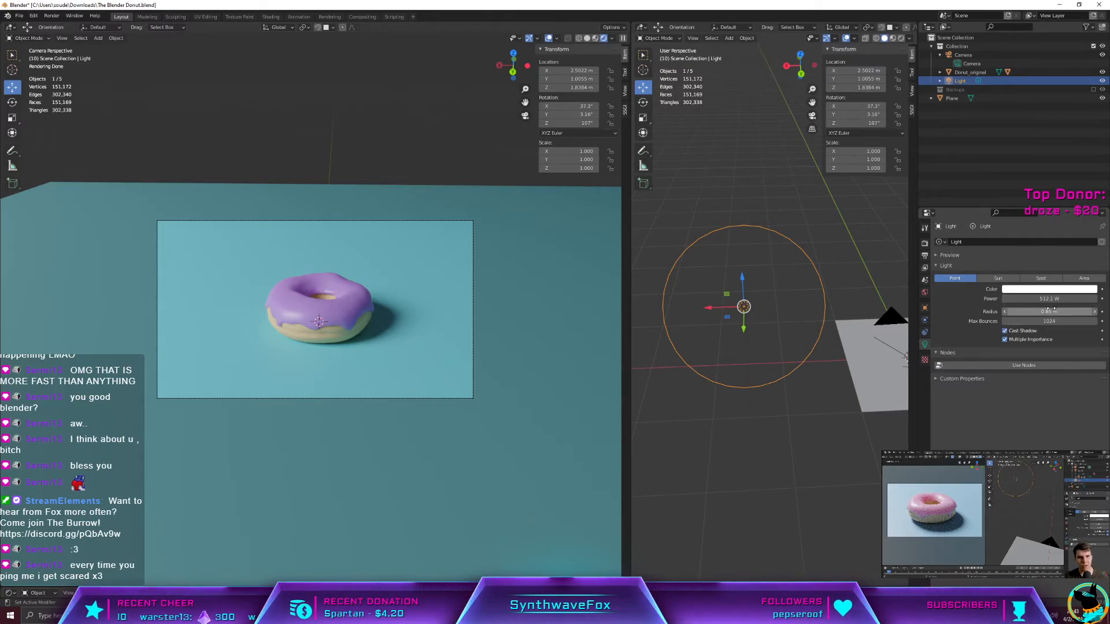
pyautogui.click(1051, 310)
pyautogui.write('0.45')
pyautogui.press('Return')
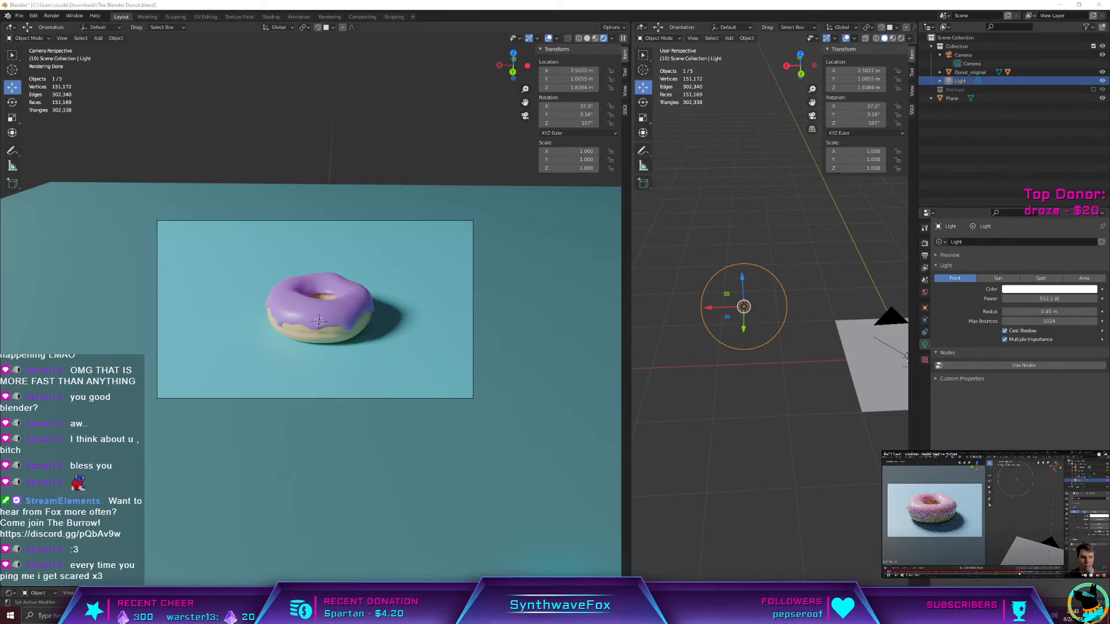
pyautogui.click(1046, 299)
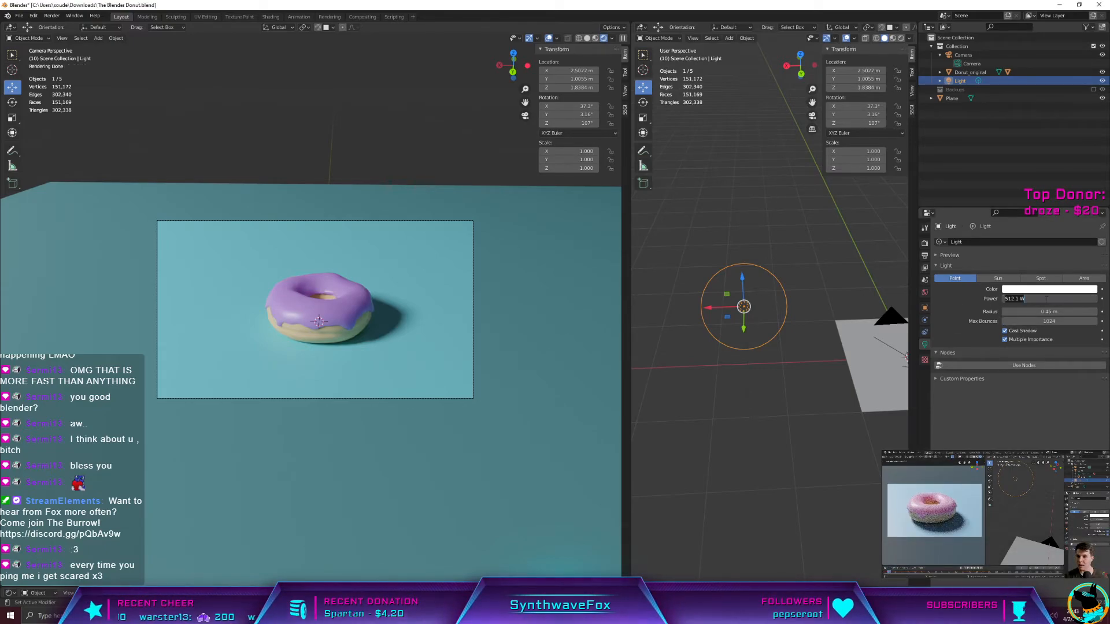
pyautogui.write('500')
pyautogui.press('Return')
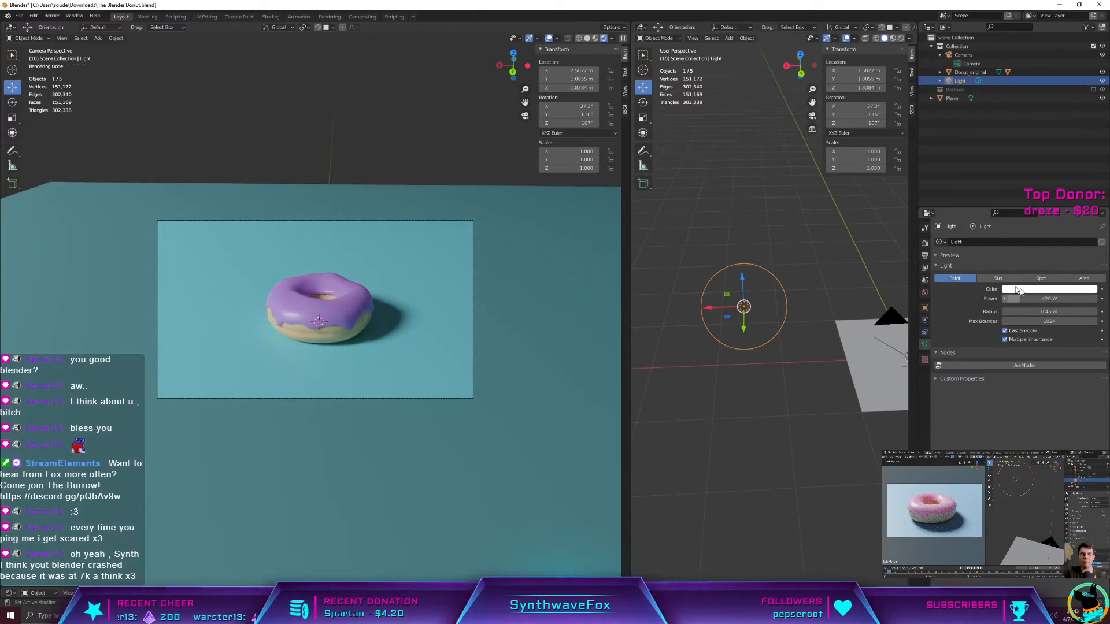
# Step: Move the light horizontally closer to the donut, to about X 2.17 m and Y 0.46 m
pyautogui.moveTo(710, 307); pyautogui.dragTo(752, 287)
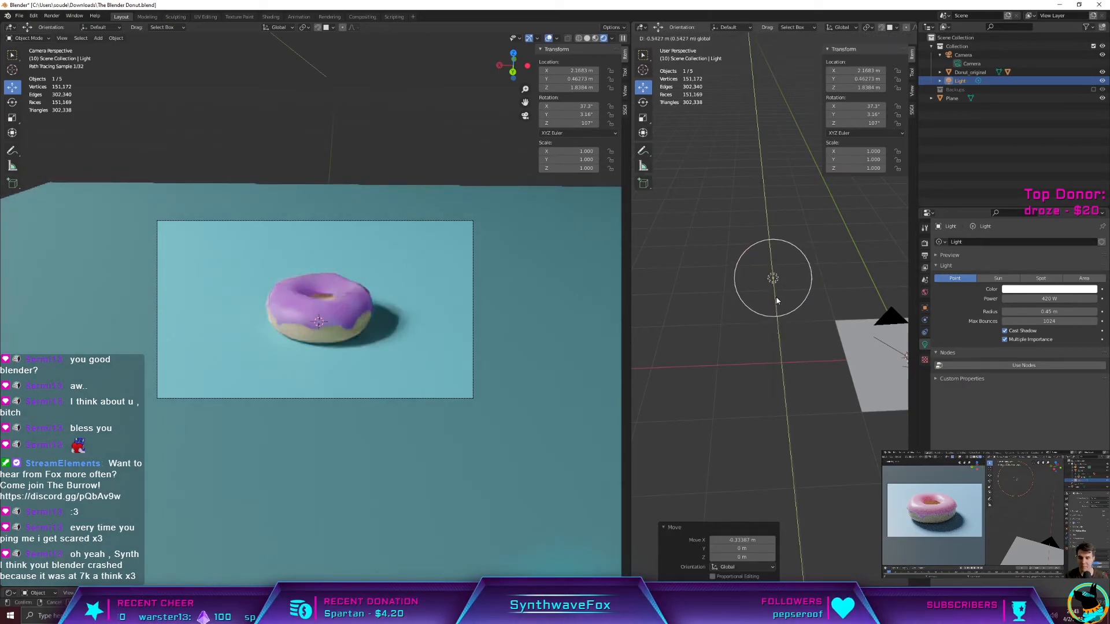
pyautogui.click(776, 296)
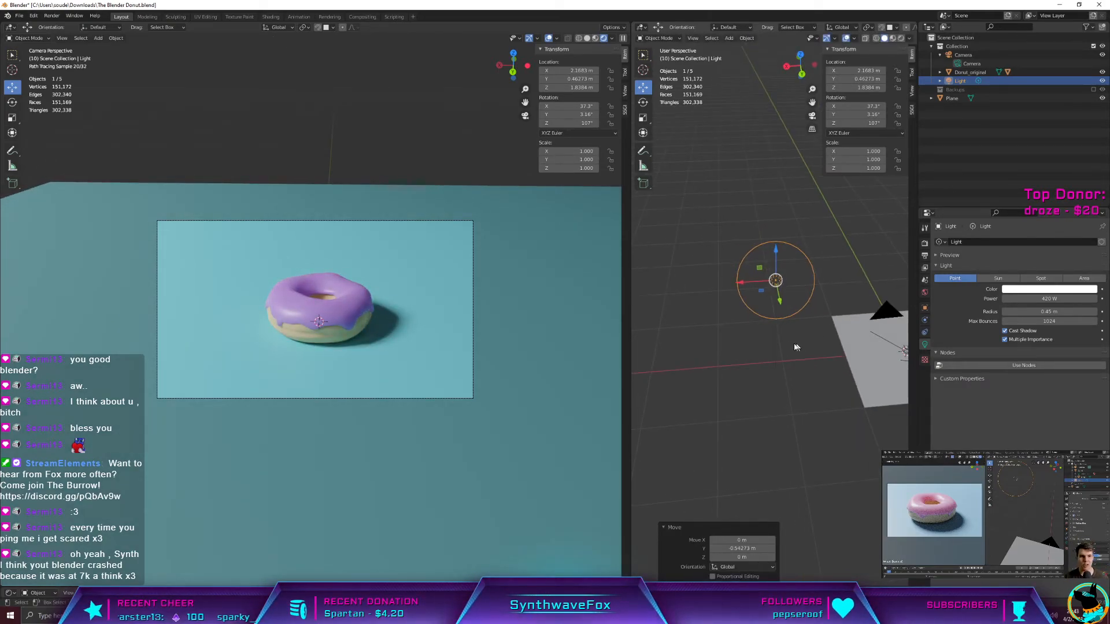
# Step: Try the light much nearer the donut, at about X 0.95 m, Y 0.18 m and Z 1.65 m
pyautogui.moveTo(797, 338); pyautogui.dragTo(828, 334, button='middle')
pyautogui.moveTo(750, 292); pyautogui.dragTo(885, 278)
pyautogui.moveTo(833, 359); pyautogui.dragTo(797, 349, button='middle')
pyautogui.moveTo(806, 219)
pyautogui.mouseDown()
pyautogui.moveTo(801, 294)
pyautogui.moveTo(805, 236)
pyautogui.mouseUp()
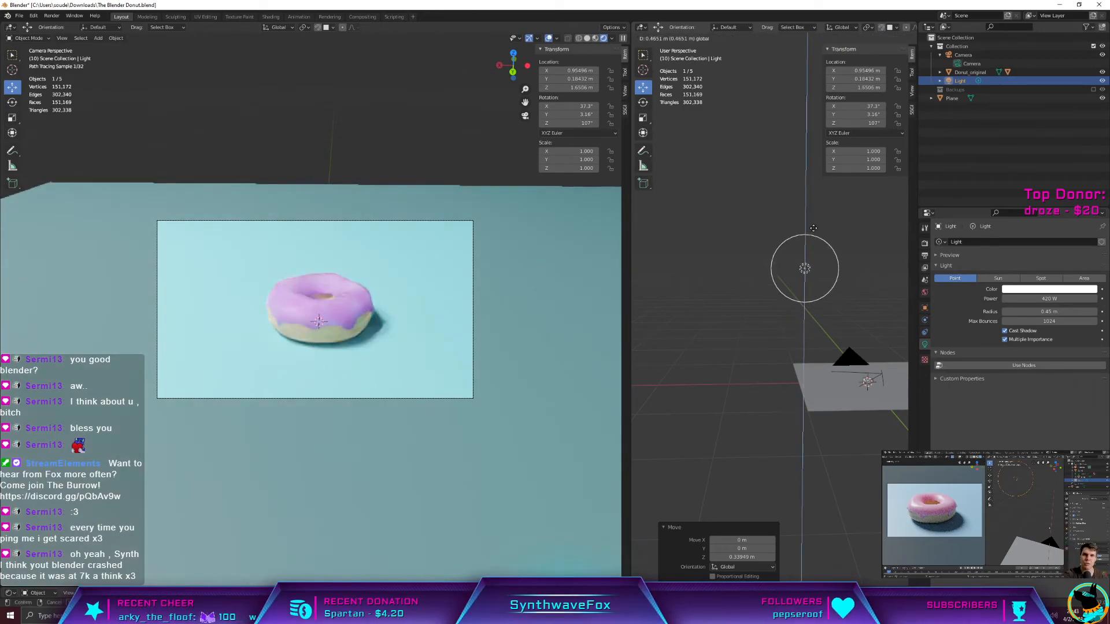
pyautogui.moveTo(765, 349); pyautogui.dragTo(778, 385, button='middle')
pyautogui.scroll(3, 776, 383)
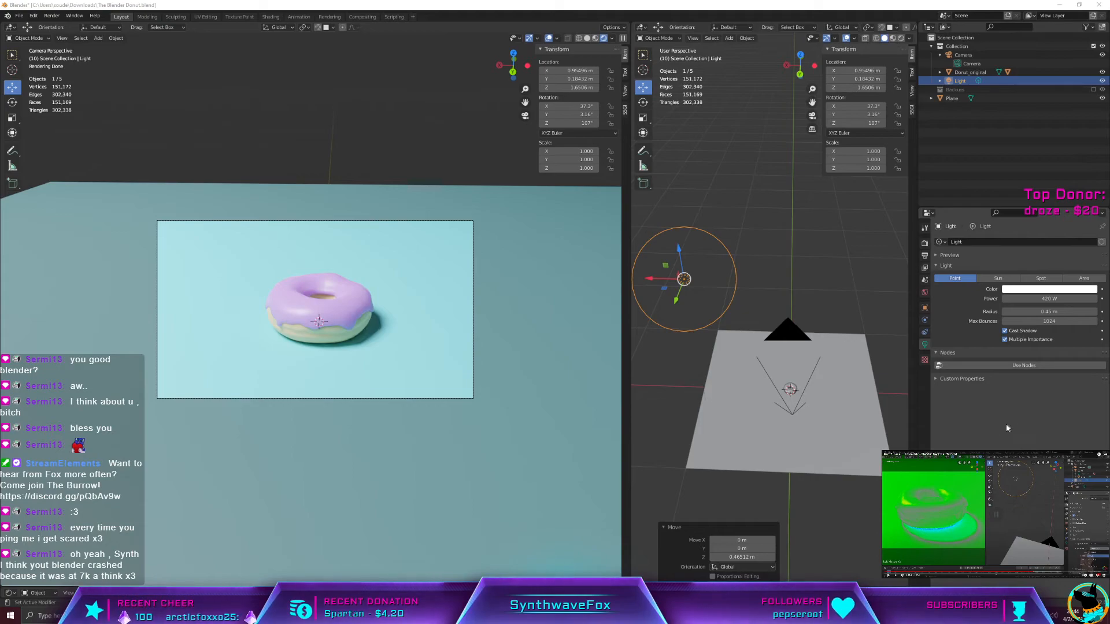
# Step: Try the light higher and farther out from the plane, at about X 1.47 m and Z 2.38 m
pyautogui.scroll(2, 752, 389)
pyautogui.scroll(-3, 682, 238)
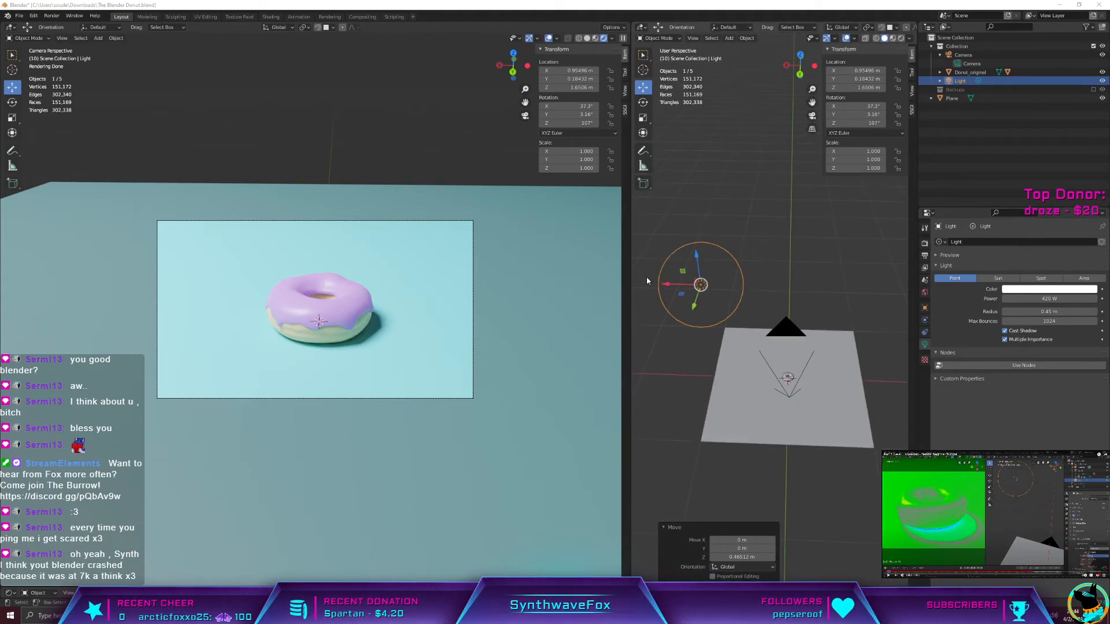
pyautogui.moveTo(666, 284); pyautogui.dragTo(674, 295)
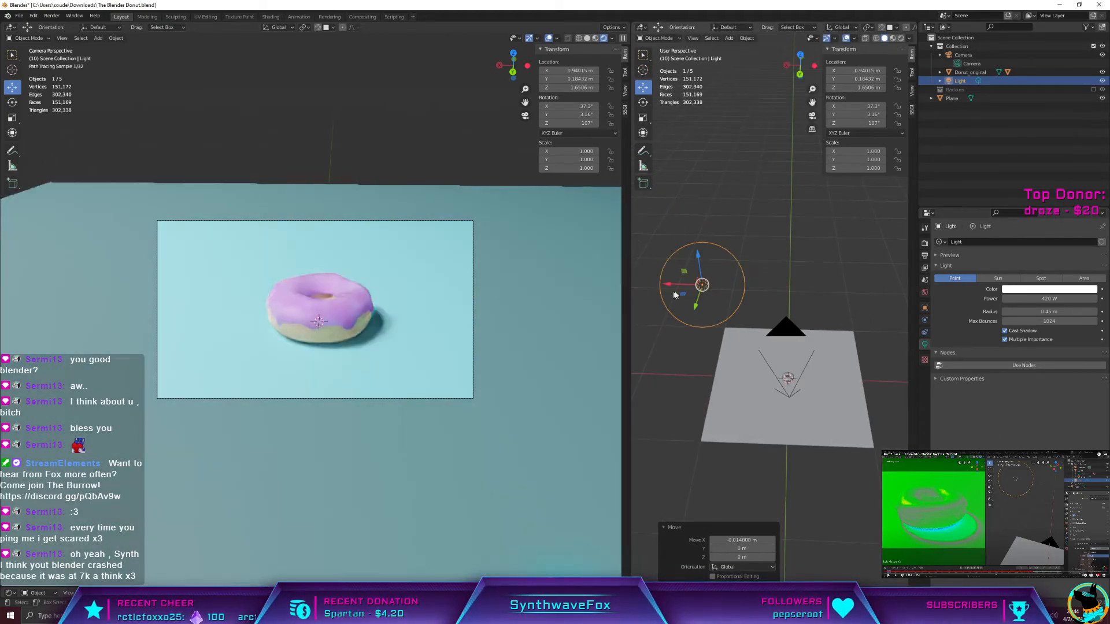
pyautogui.scroll(-2, 721, 283)
pyautogui.moveTo(723, 263); pyautogui.dragTo(656, 255)
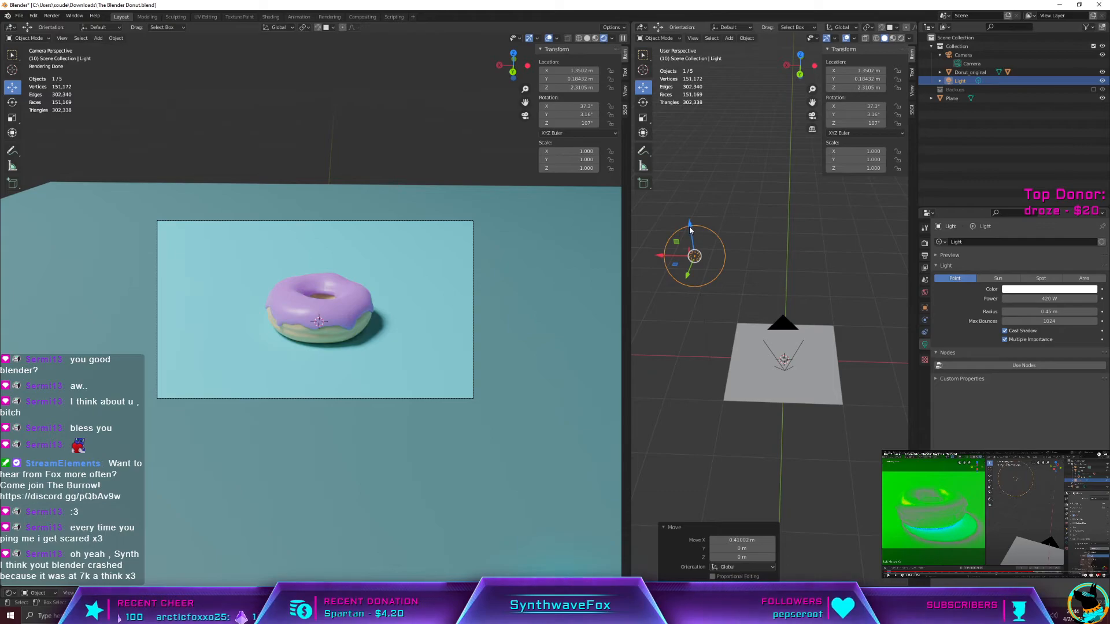
pyautogui.moveTo(689, 228); pyautogui.dragTo(640, 253)
pyautogui.scroll(-1, 749, 289)
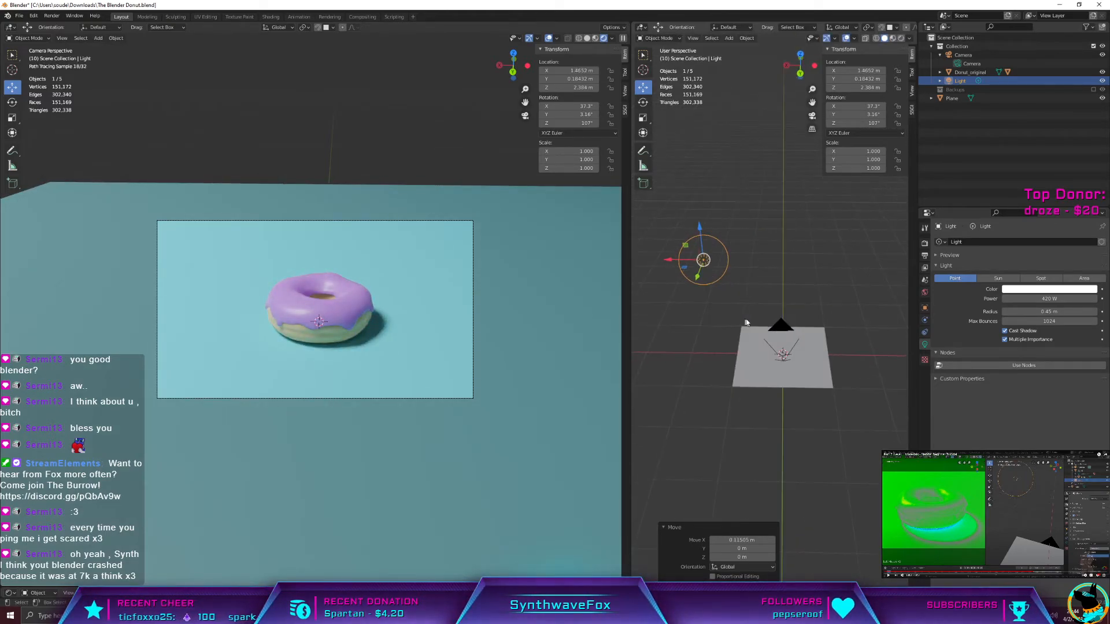
pyautogui.scroll(2, 746, 324)
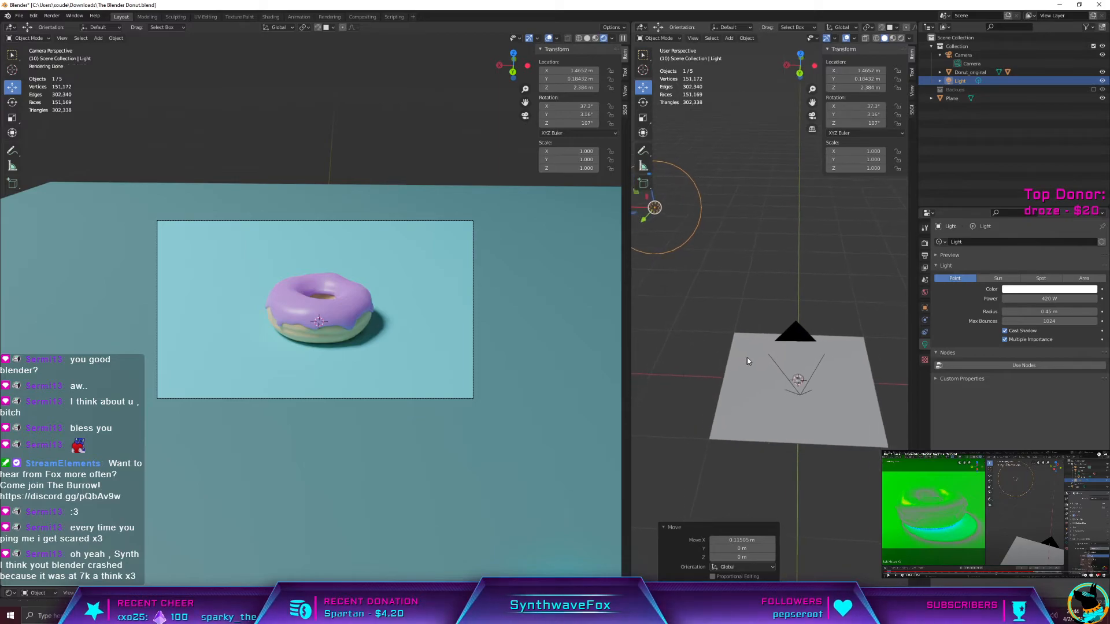
pyautogui.keyDown('shift'); pyautogui.moveTo(747, 358); pyautogui.dragTo(769, 346, button='middle'); pyautogui.keyUp('shift')
# Step: Undo the recent light moves back to its position at about X 2.17 m, Y 0.46 m and Z 1.84 m
pyautogui.hotkey('ctrl', 'z')
pyautogui.hotkey('ctrl', 'z')
pyautogui.hotkey('ctrl', 'z')
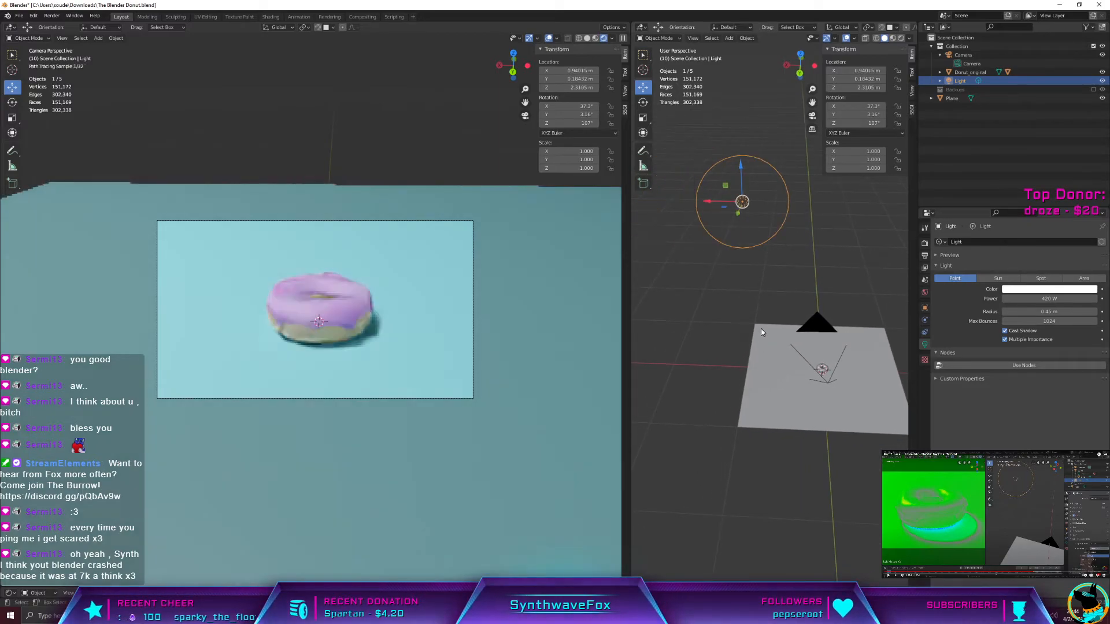
pyautogui.hotkey('ctrl', 'z')
pyautogui.hotkey('ctrl', 'z')
pyautogui.hotkey('ctrl', 'z')
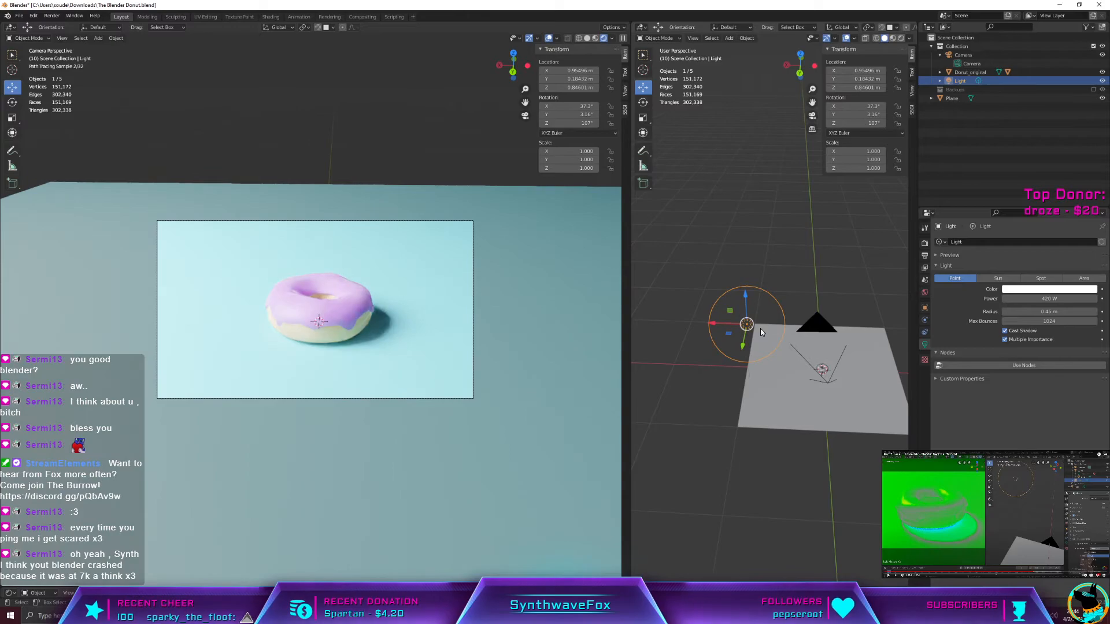
pyautogui.hotkey('ctrl', 'z')
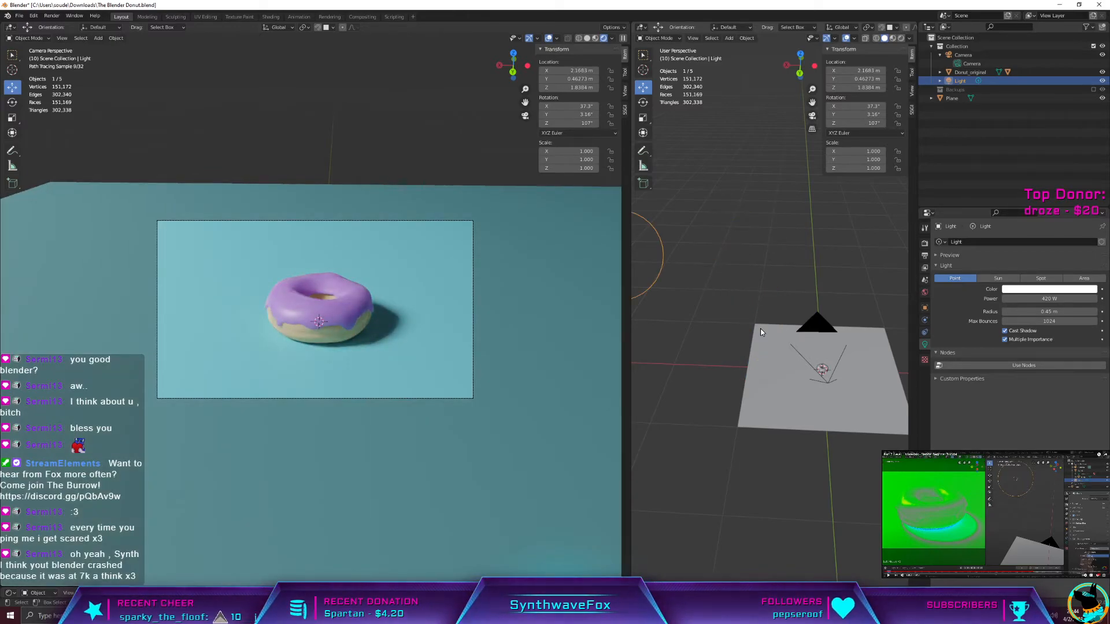
# Step: Move the light along the X axis toward the donut, to about X 1.15 m
pyautogui.scroll(-3, 714, 359)
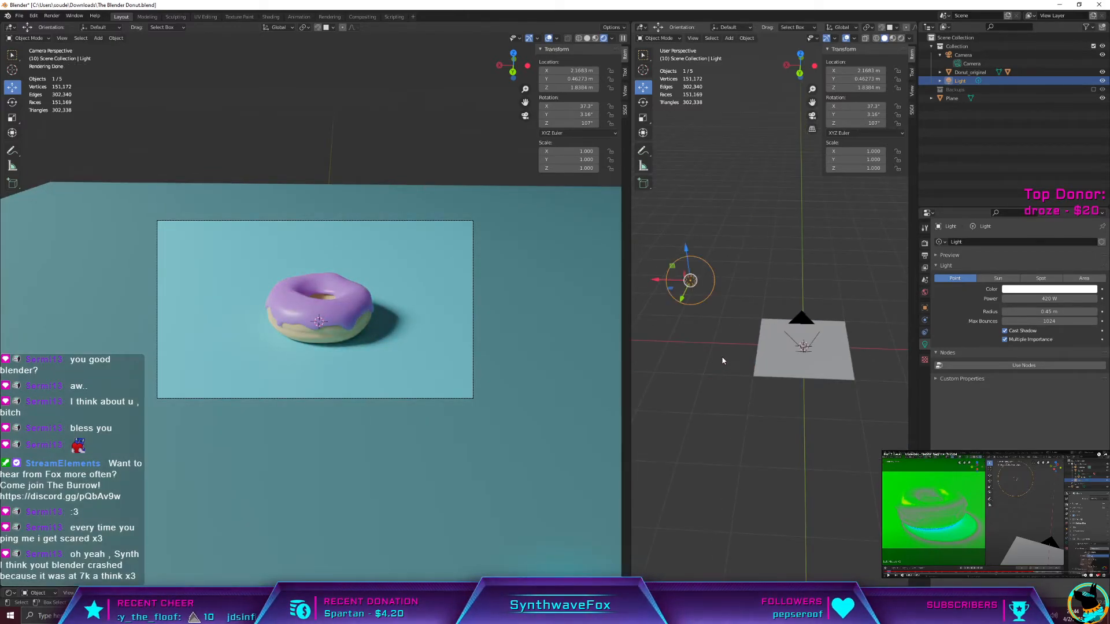
pyautogui.moveTo(722, 358); pyautogui.dragTo(730, 357, button='middle')
pyautogui.scroll(3, 738, 359)
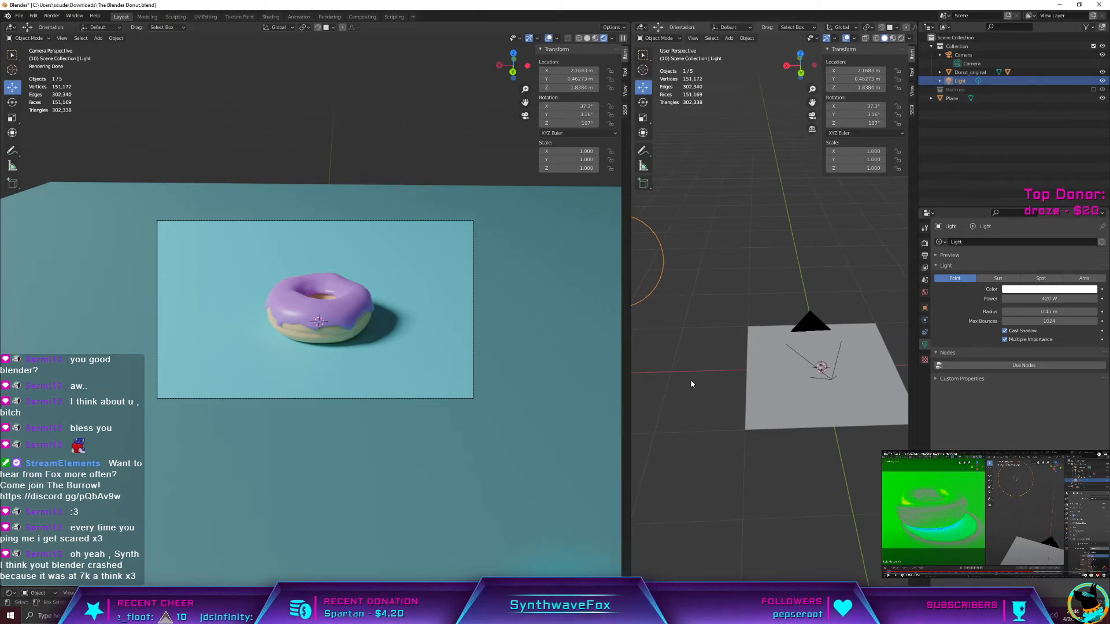
pyautogui.moveTo(669, 330); pyautogui.dragTo(728, 265, button='middle')
pyautogui.moveTo(723, 224); pyautogui.dragTo(737, 247)
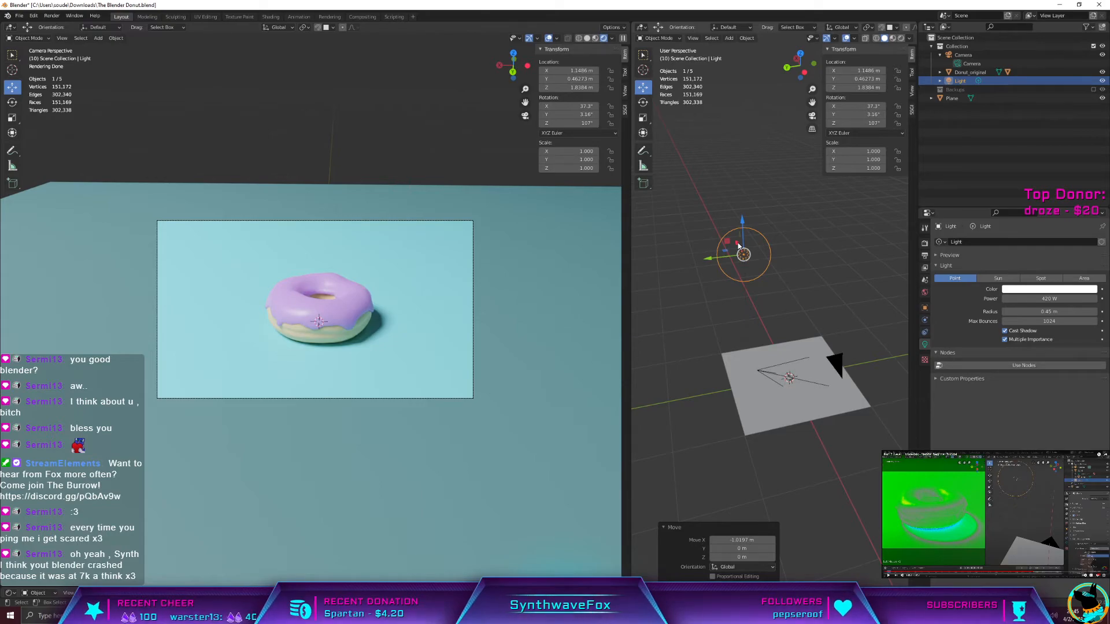
# Step: Deselect the light and save the file, then render the donut image and close the finished render
pyautogui.scroll(4, 315, 331)
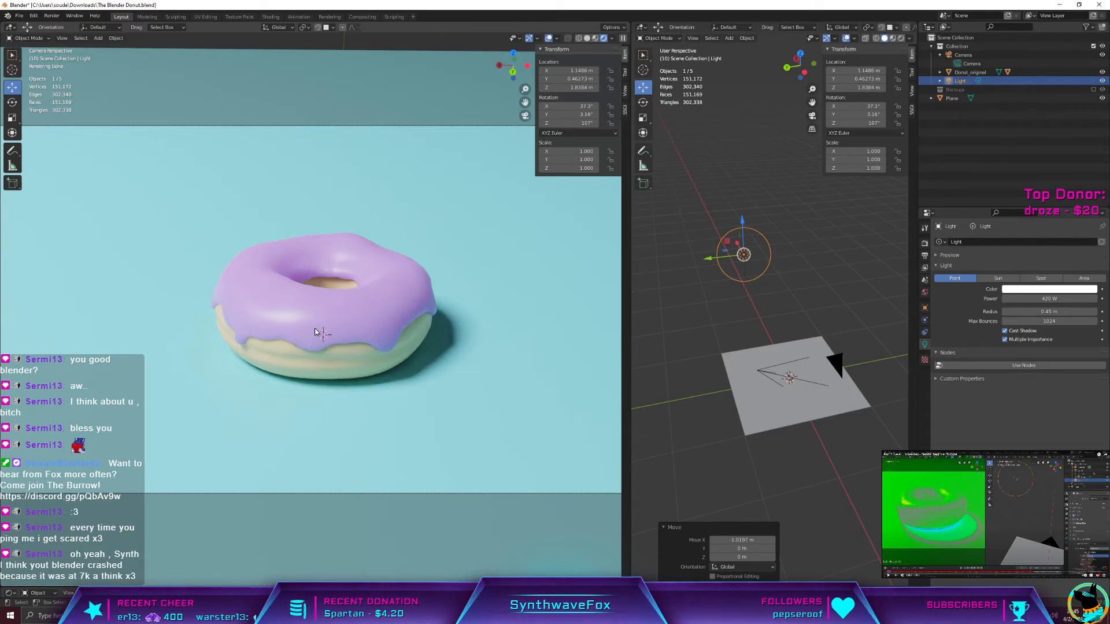
pyautogui.moveTo(807, 327); pyautogui.dragTo(771, 342, button='middle')
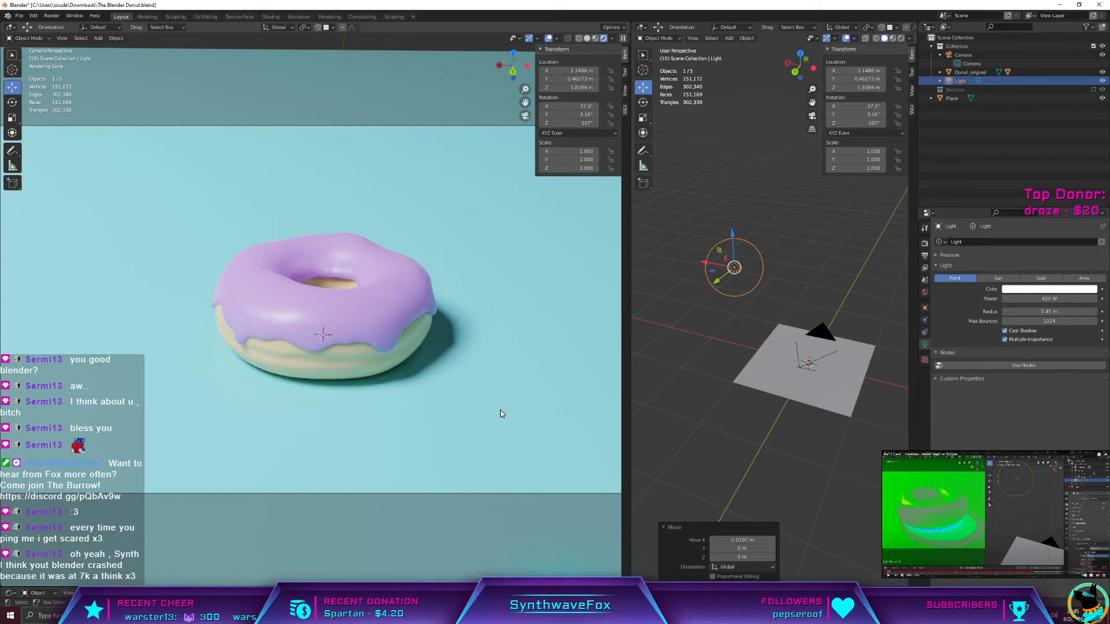
pyautogui.click(804, 278)
pyautogui.hotkey('ctrl', 's')
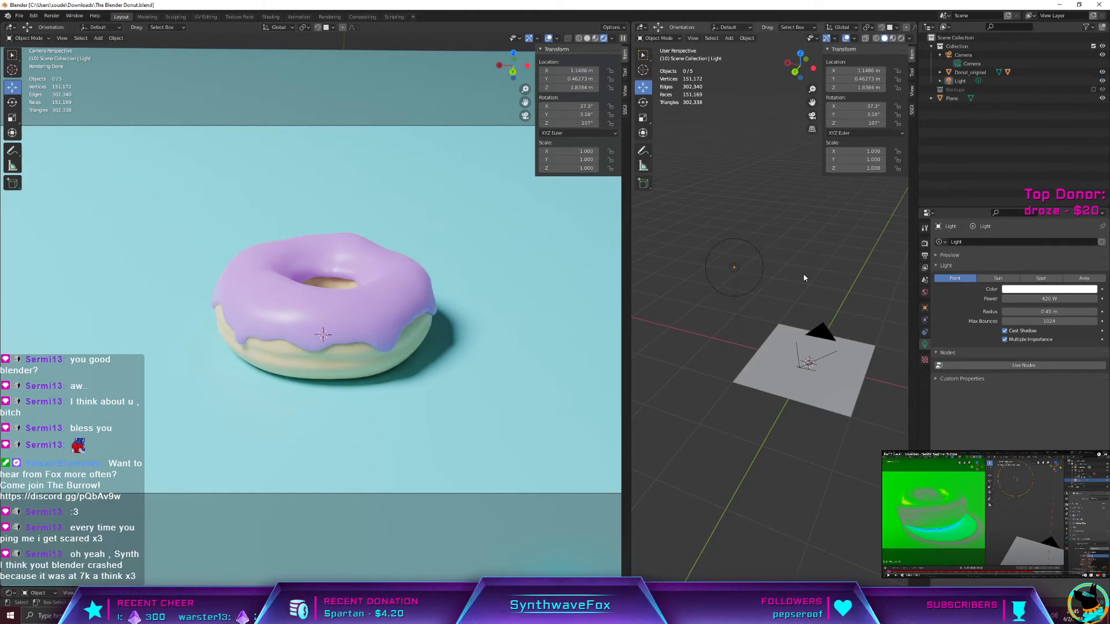
pyautogui.press('F12')
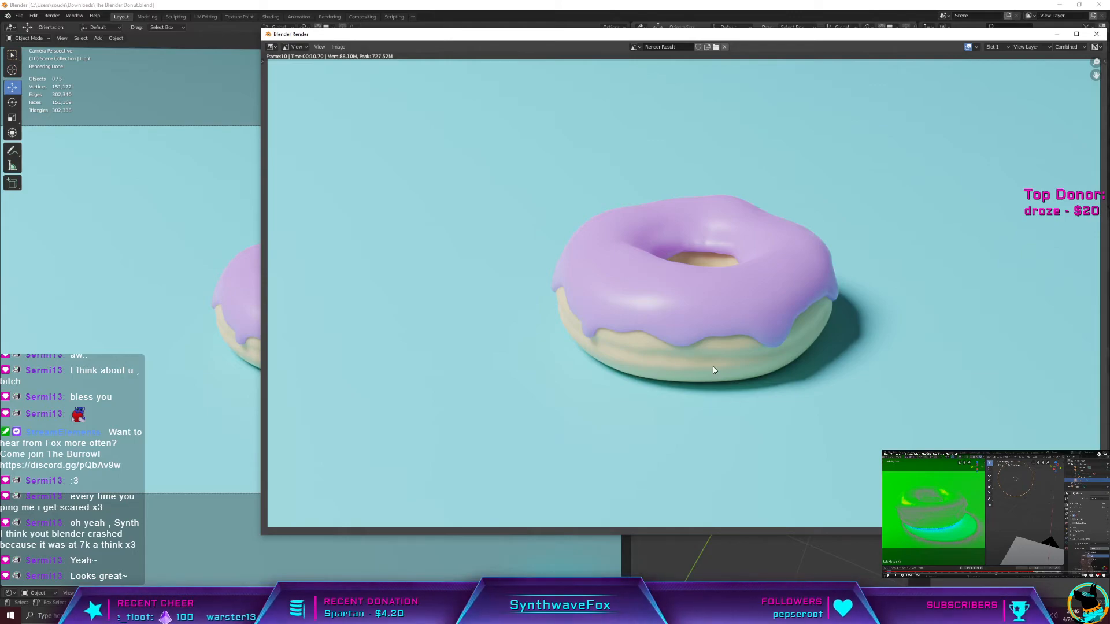
pyautogui.press('Escape')
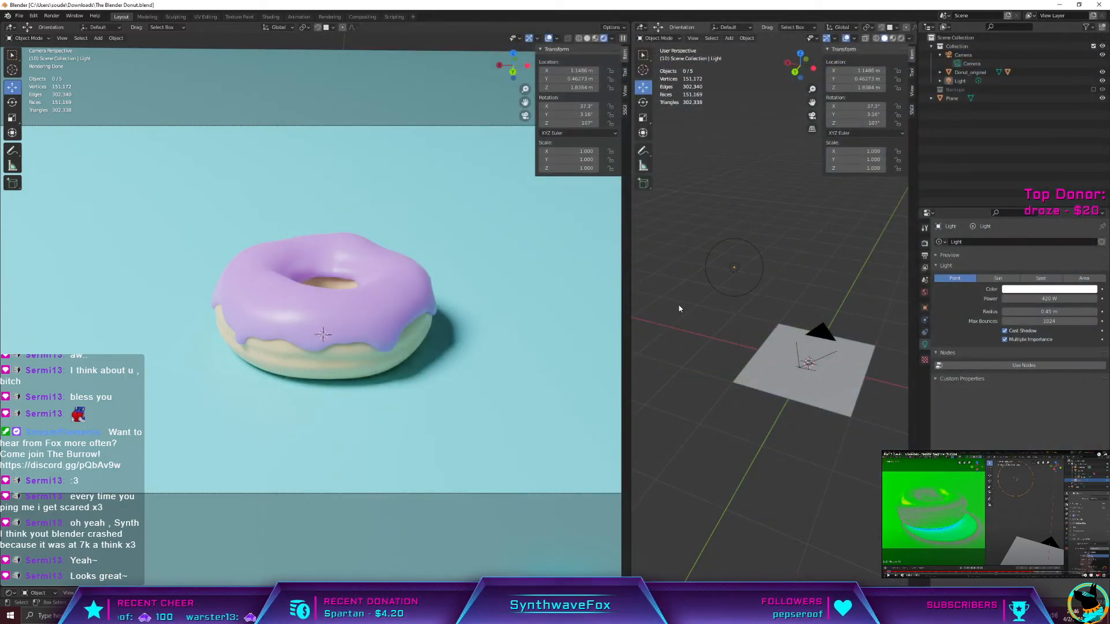
# Step: Reposition the light at about X 1.36 m and Z 1.76 m, then save the file
pyautogui.click(734, 269)
pyautogui.moveTo(706, 267); pyautogui.dragTo(719, 243)
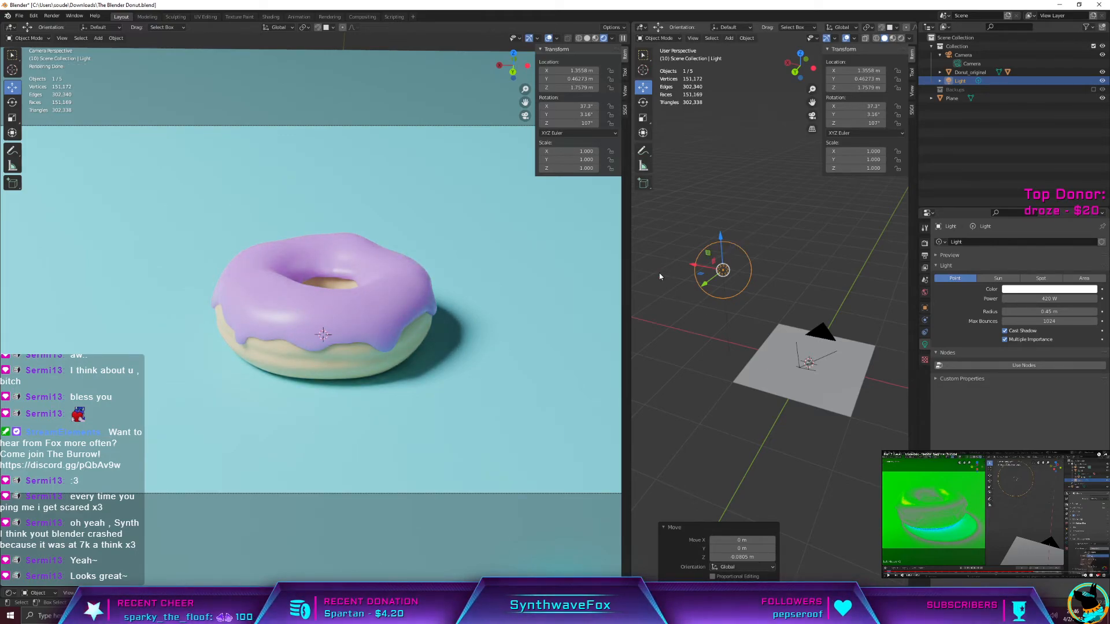
pyautogui.hotkey('ctrl', 's')
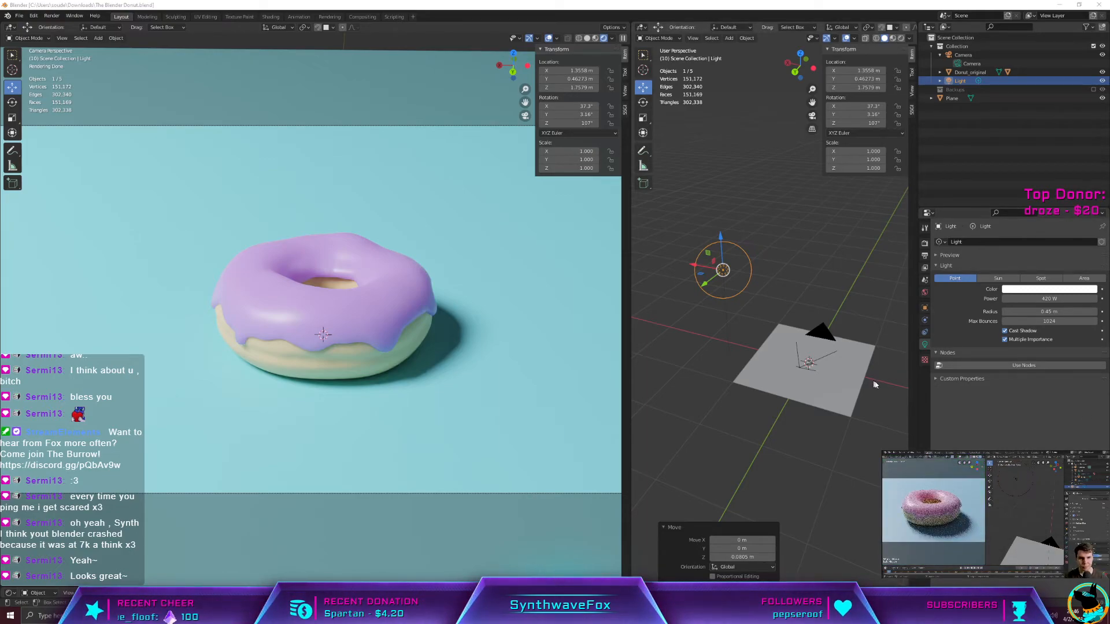
# Step: Examine the donut's lighting and shadow from outside the camera view, both close up and with the whole plane in sight
pyautogui.moveTo(946, 535)
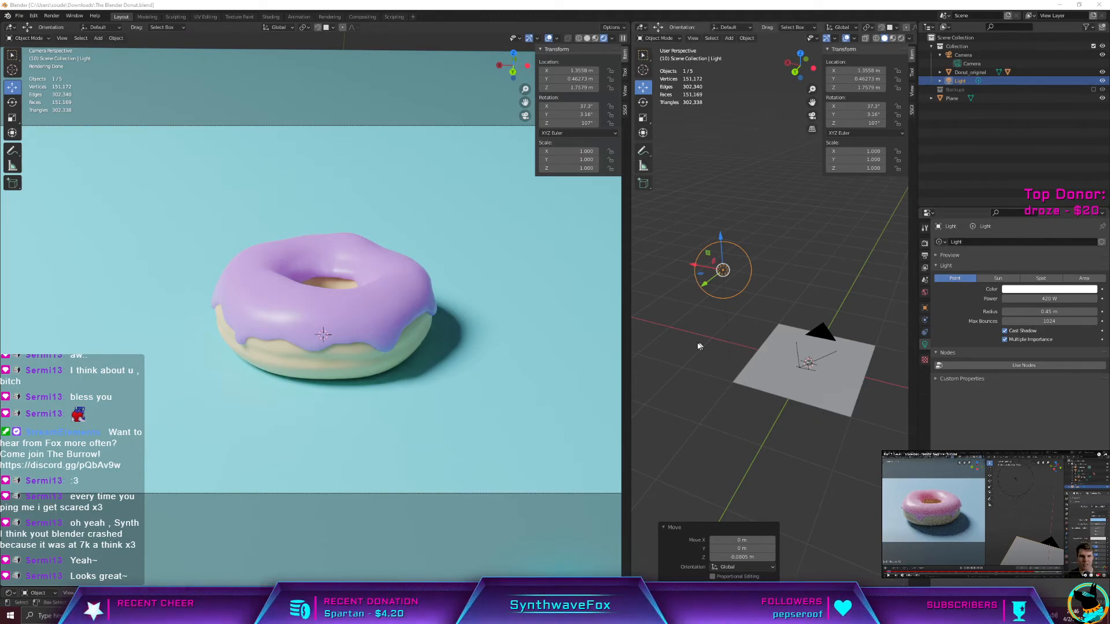
pyautogui.scroll(4, 817, 380)
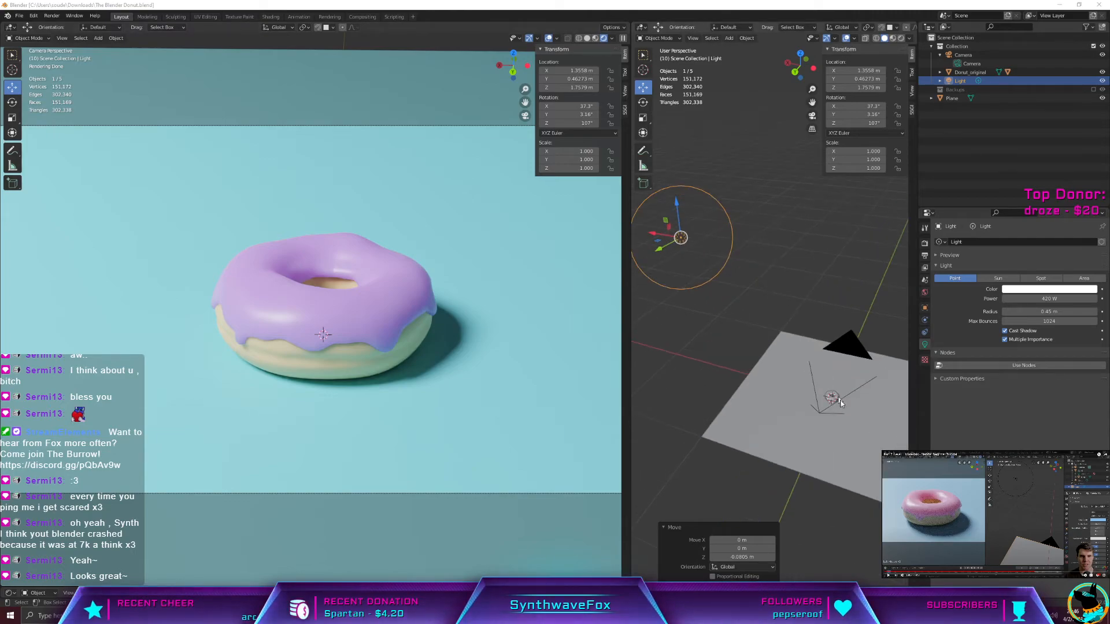
pyautogui.scroll(-2, 830, 425)
pyautogui.moveTo(389, 301); pyautogui.dragTo(314, 297, button='middle')
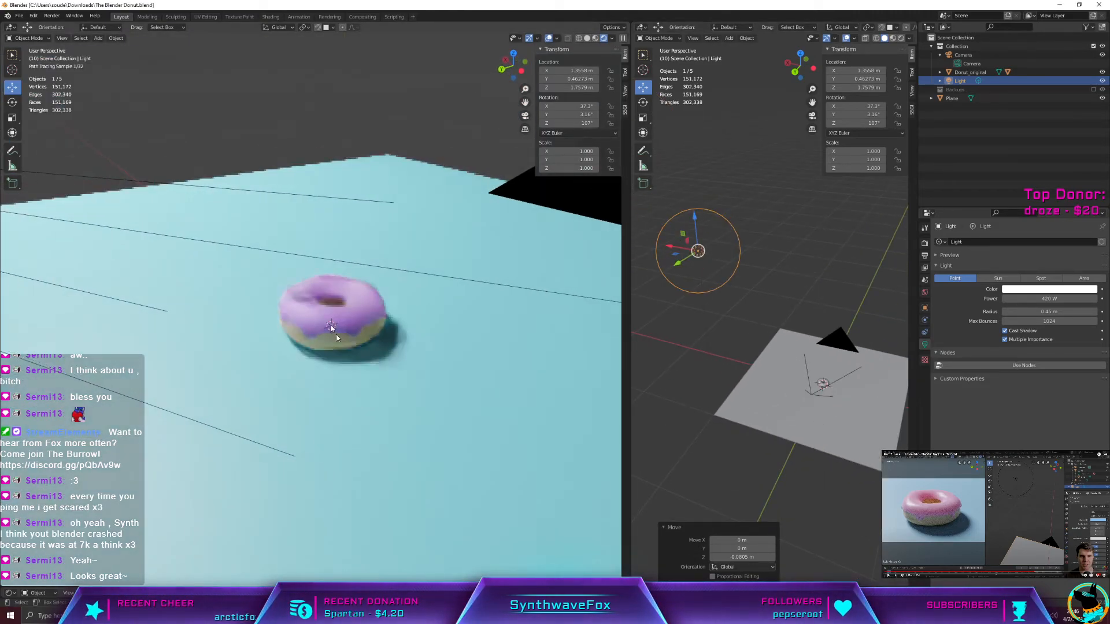
pyautogui.scroll(3, 347, 347)
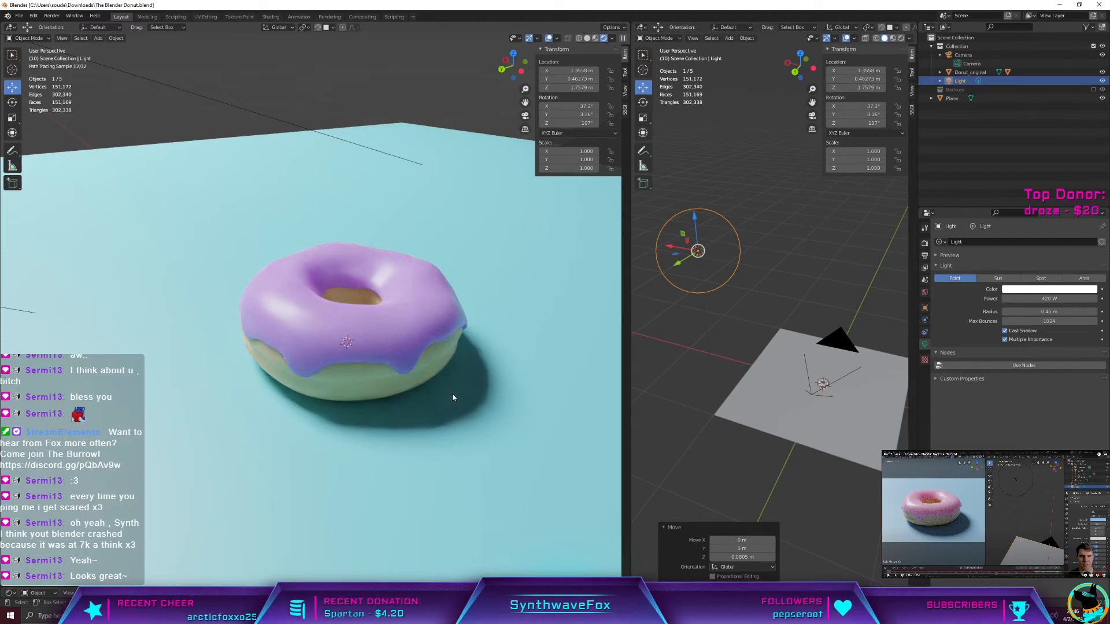
pyautogui.moveTo(455, 397); pyautogui.dragTo(455, 397, button='middle')
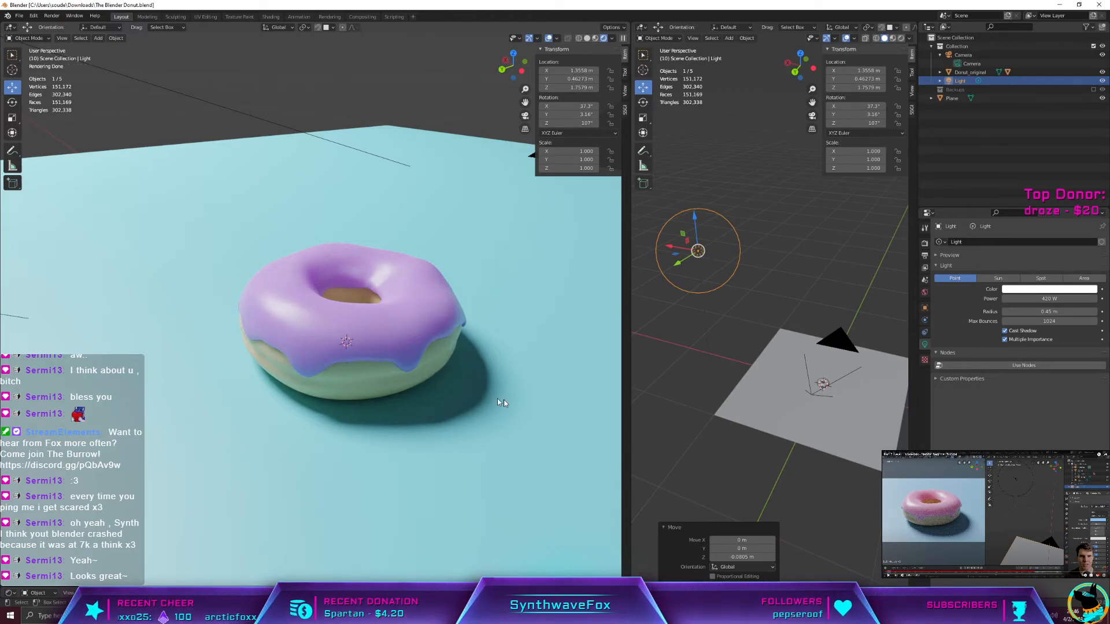
pyautogui.moveTo(500, 397)
pyautogui.mouseDown(button='middle')
pyautogui.moveTo(401, 434)
pyautogui.moveTo(425, 418)
pyautogui.mouseUp(button='middle')
pyautogui.scroll(-4, 399, 431)
pyautogui.scroll(-3, 401, 405)
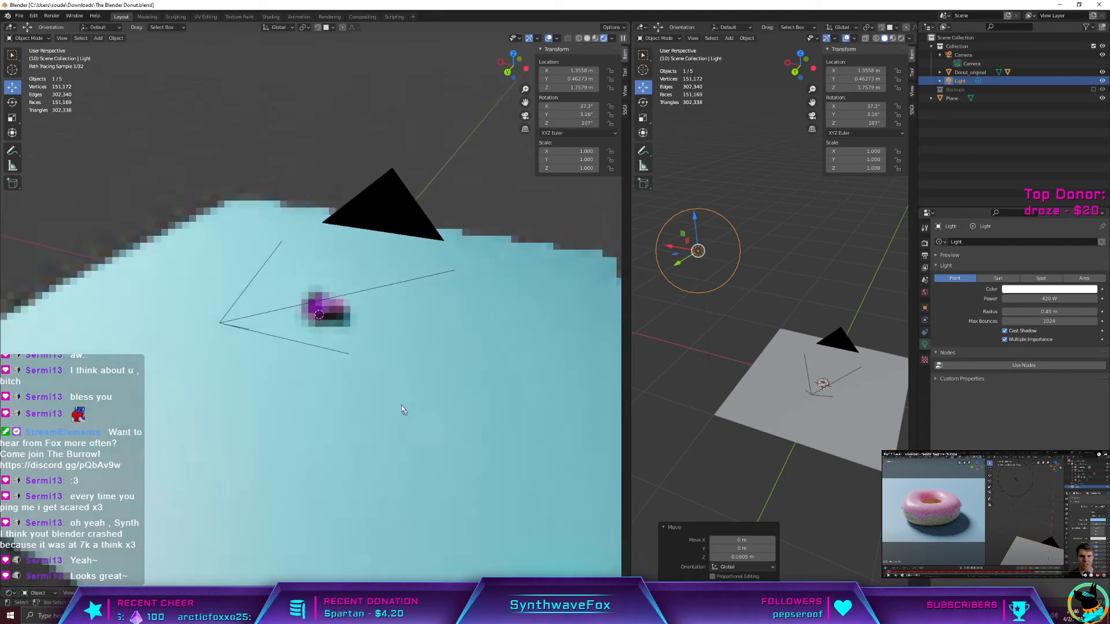
pyautogui.scroll(-5, 174, 218)
pyautogui.scroll(4, 486, 302)
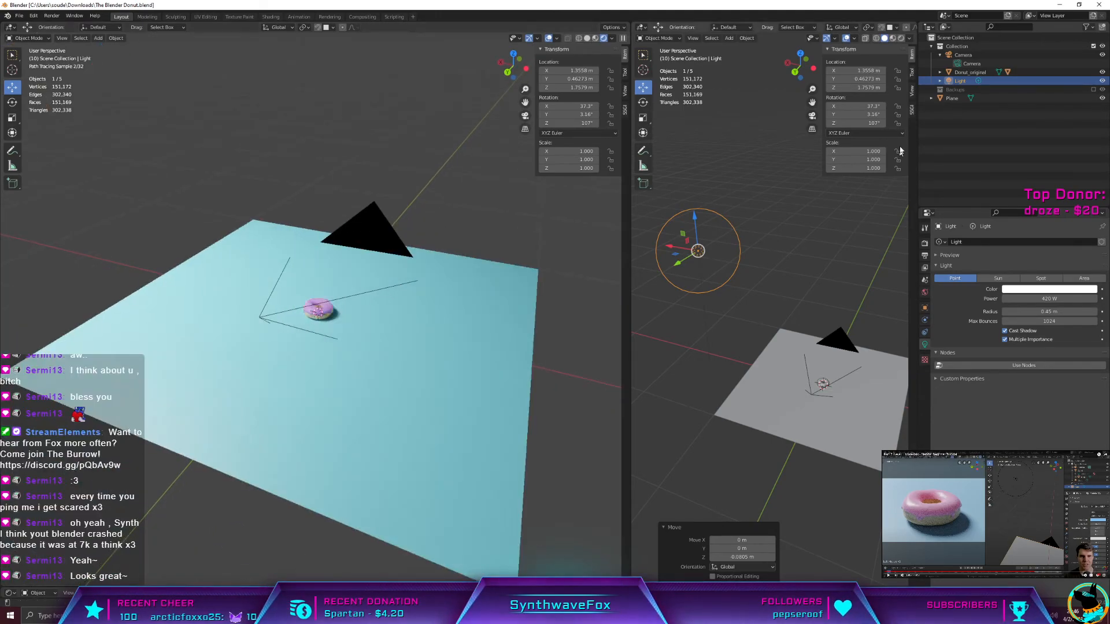
# Step: Nudge the light slightly along the X axis, to about X 1.35 m
pyautogui.click(964, 81)
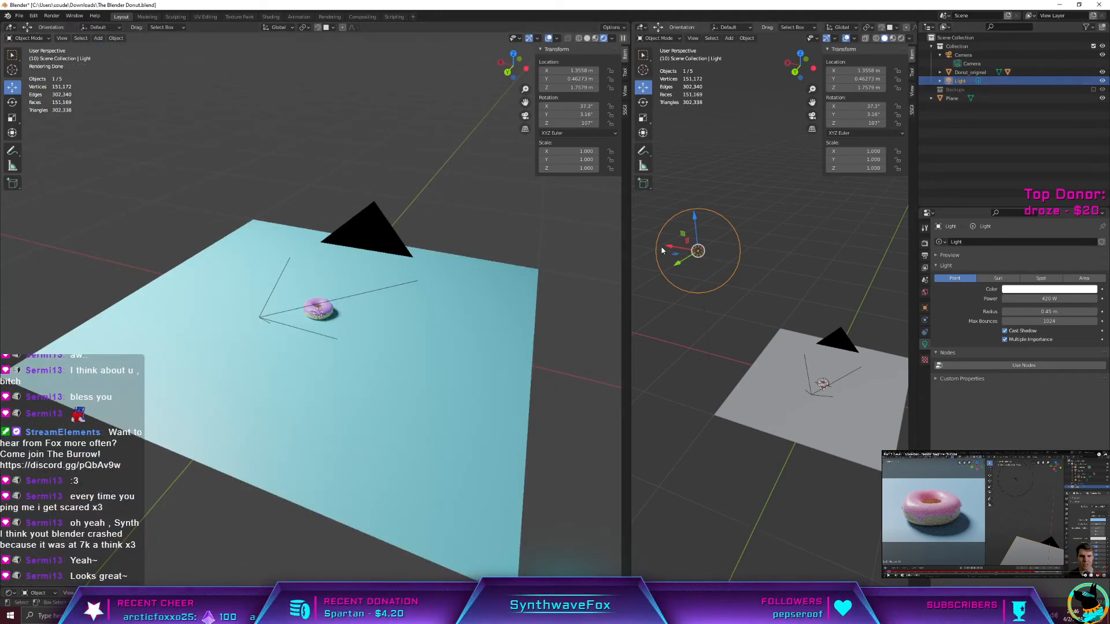
pyautogui.moveTo(666, 247); pyautogui.dragTo(664, 249)
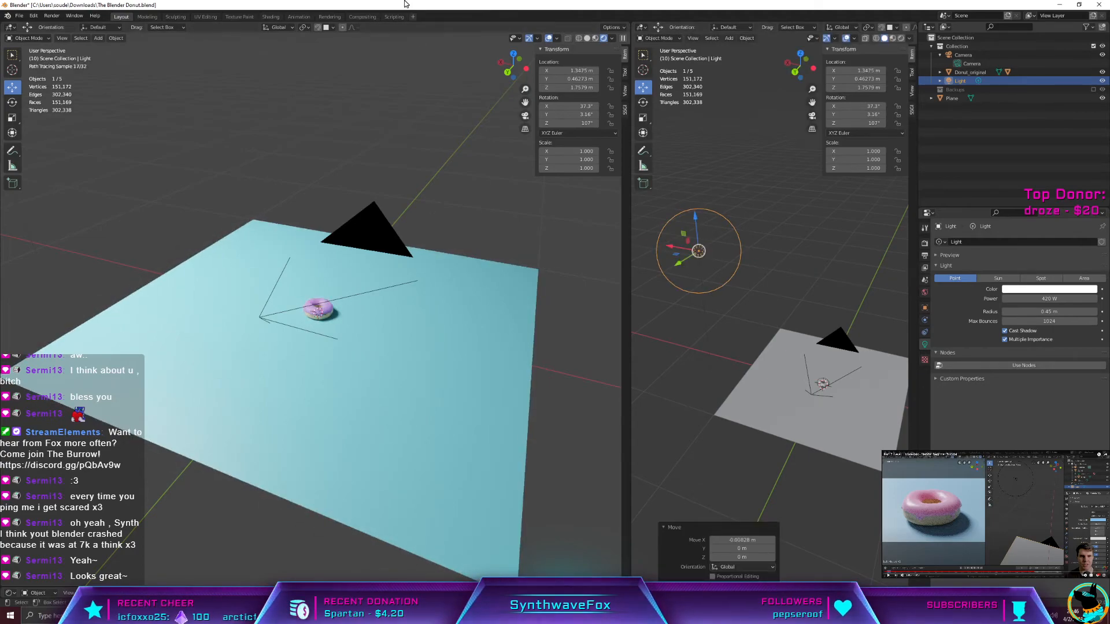
# Step: Return to the camera view and move the light along the Y axis to about Y 0.32 m
pyautogui.press('KP_0')
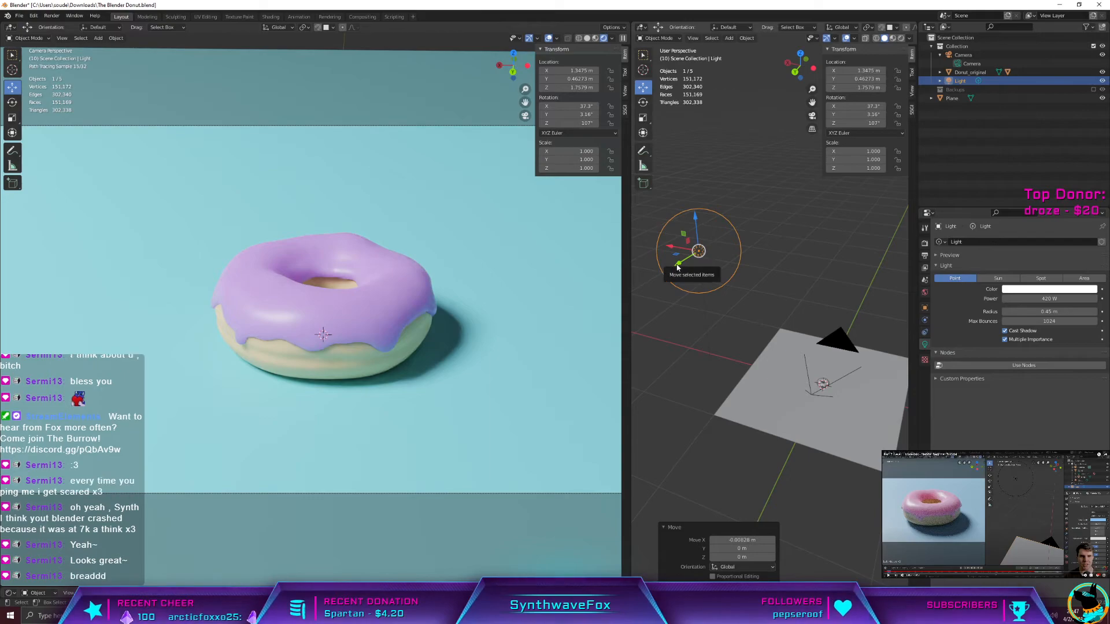
pyautogui.moveTo(678, 265); pyautogui.dragTo(683, 256)
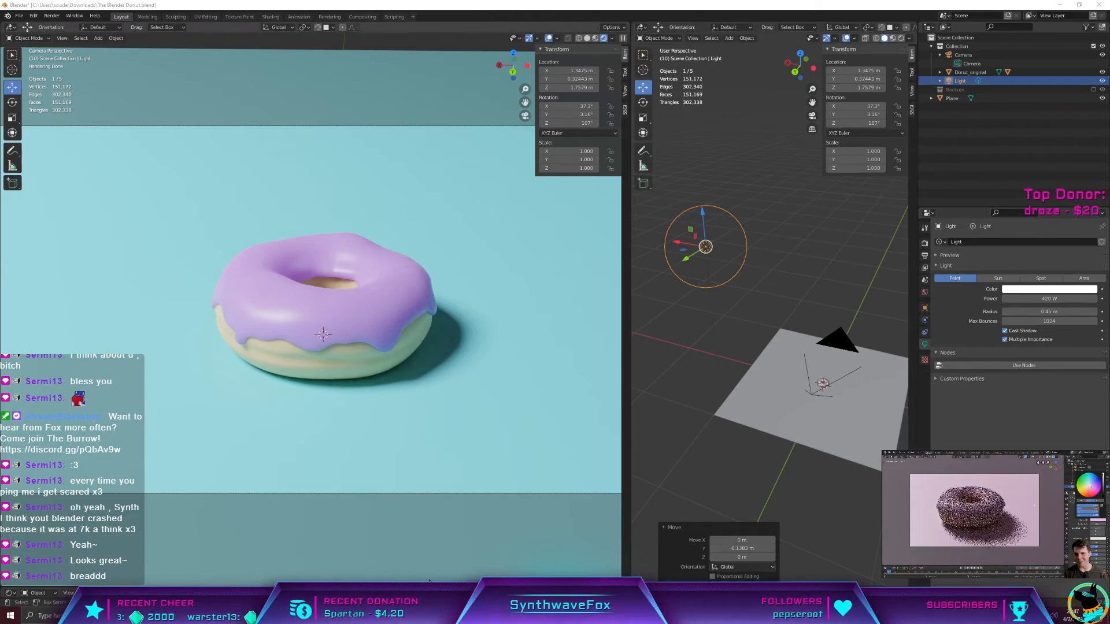
# Step: Select the donut, reveal its material nodes and shift the Base Color to a slightly yellower tan, hue about 0.10
pyautogui.click(342, 362)
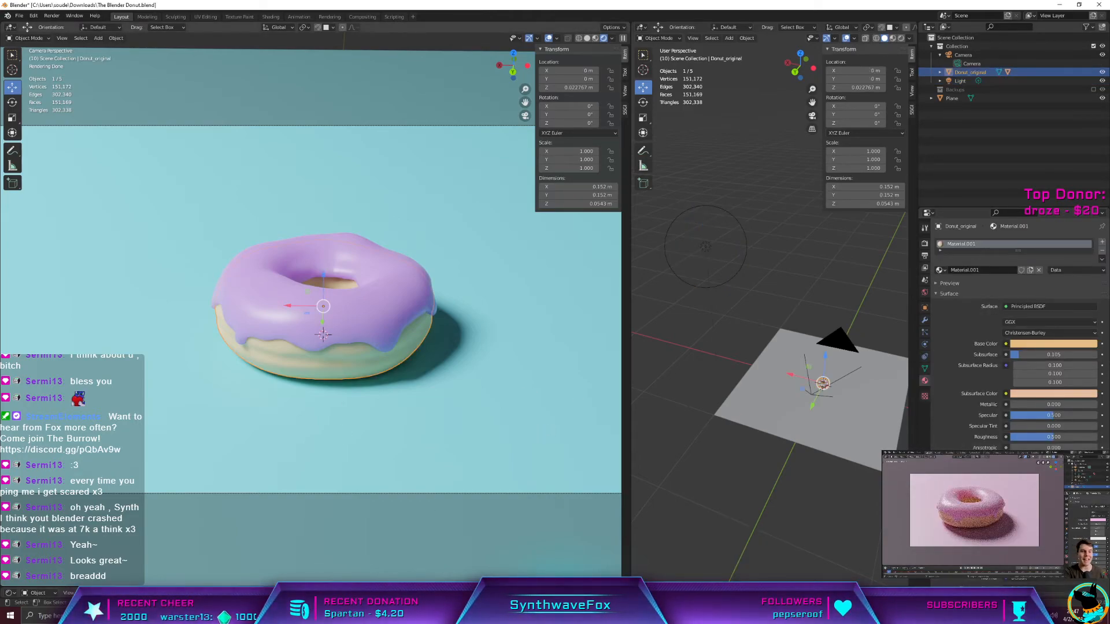
pyautogui.moveTo(442, 584); pyautogui.dragTo(503, 463)
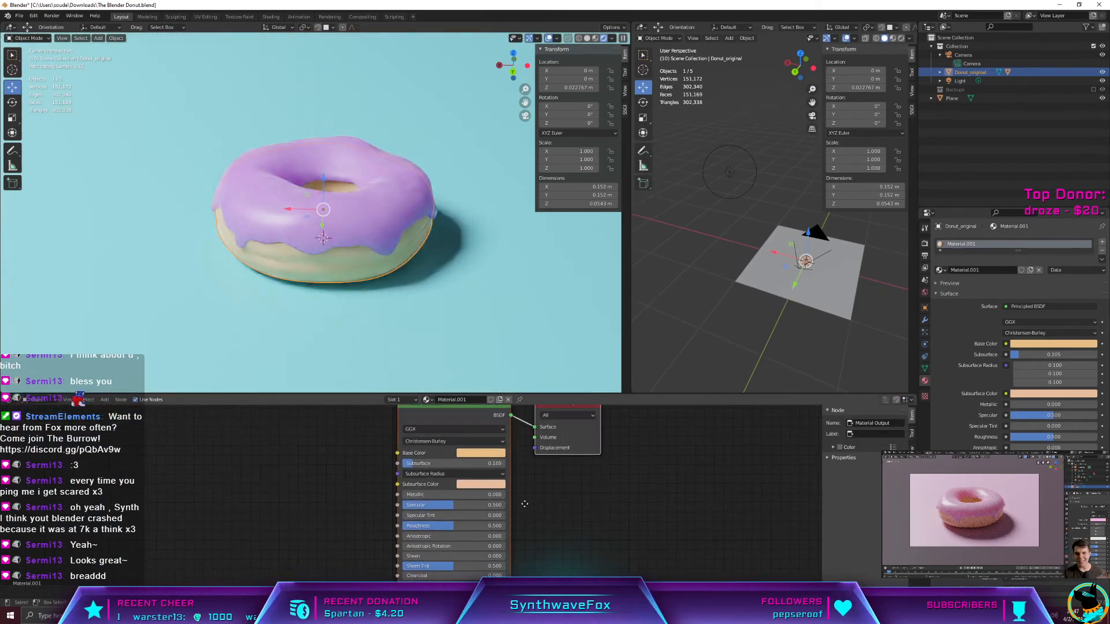
pyautogui.click(502, 484)
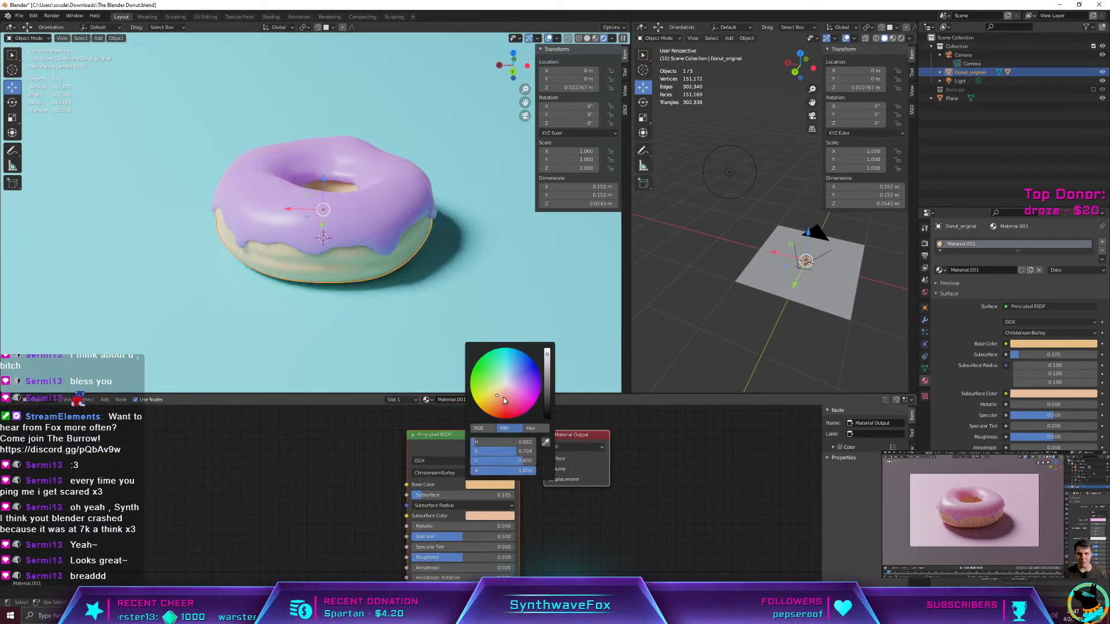
pyautogui.moveTo(496, 396); pyautogui.dragTo(495, 396)
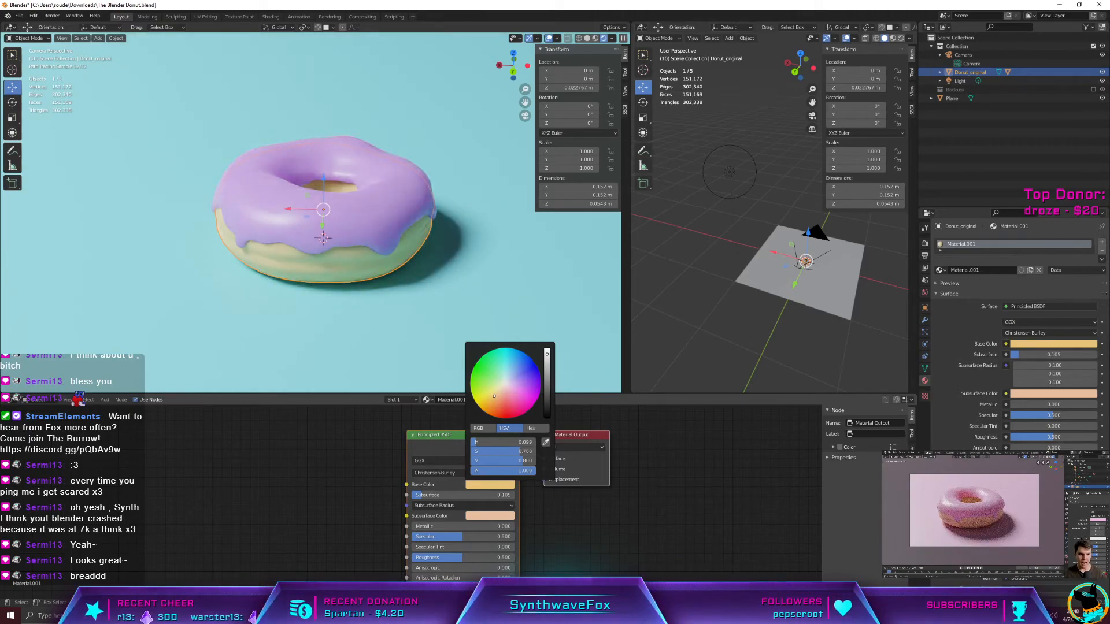
# Step: Set the dough material's Subsurface Color to a yellow tan with hue 0.112, then save the file
pyautogui.click(489, 516)
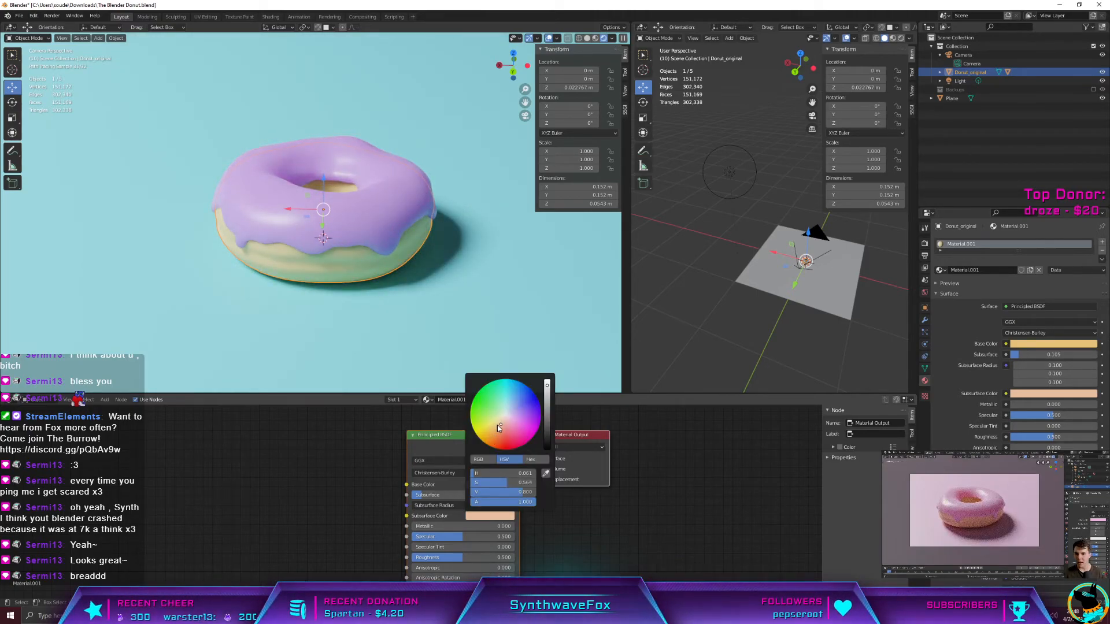
pyautogui.click(495, 426)
pyautogui.moveTo(495, 427); pyautogui.dragTo(493, 427)
pyautogui.click(698, 578)
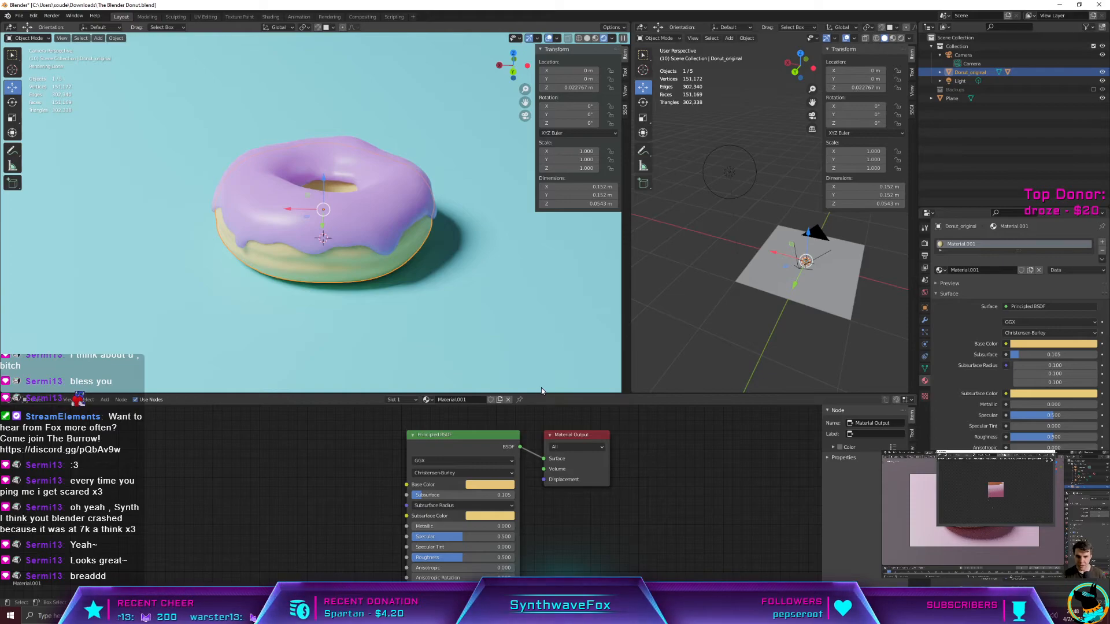
pyautogui.hotkey('ctrl', 's')
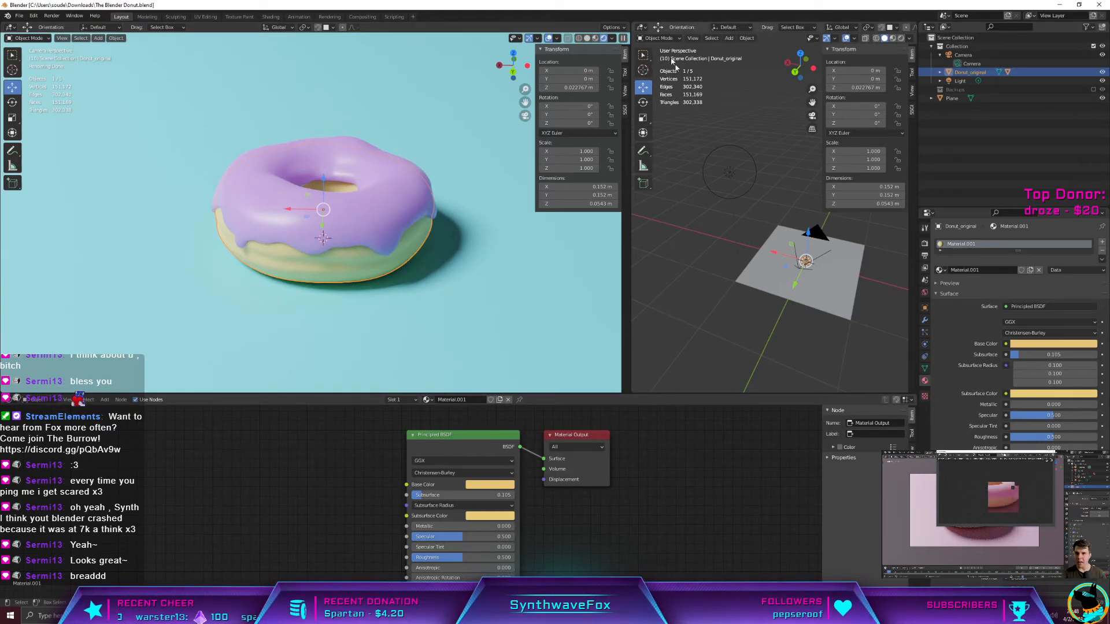
# Step: Render the image, examine the donut's dough, icing and shadow up close, and close the render
pyautogui.press('F12')
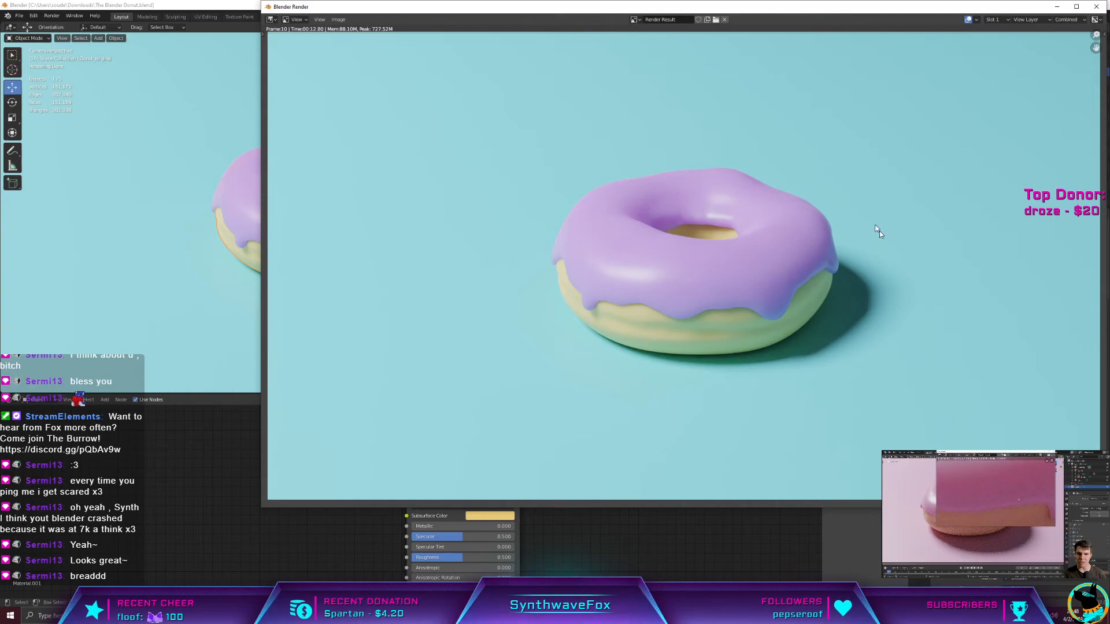
pyautogui.scroll(8, 856, 323)
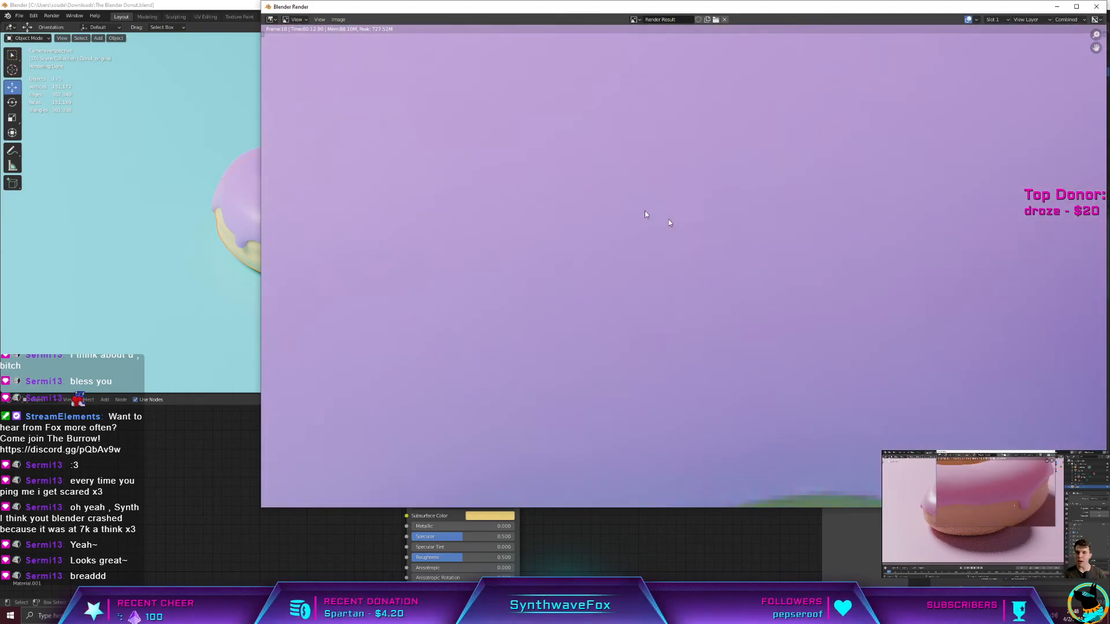
pyautogui.moveTo(670, 222); pyautogui.dragTo(802, 359, button='middle')
pyautogui.press('Home')
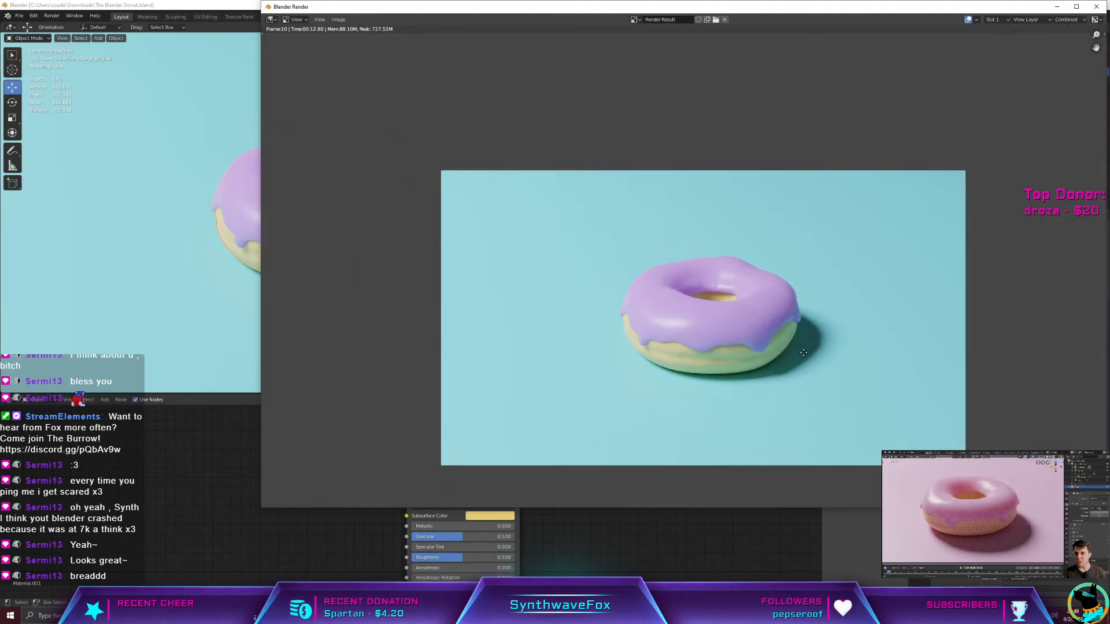
pyautogui.scroll(3, 790, 332)
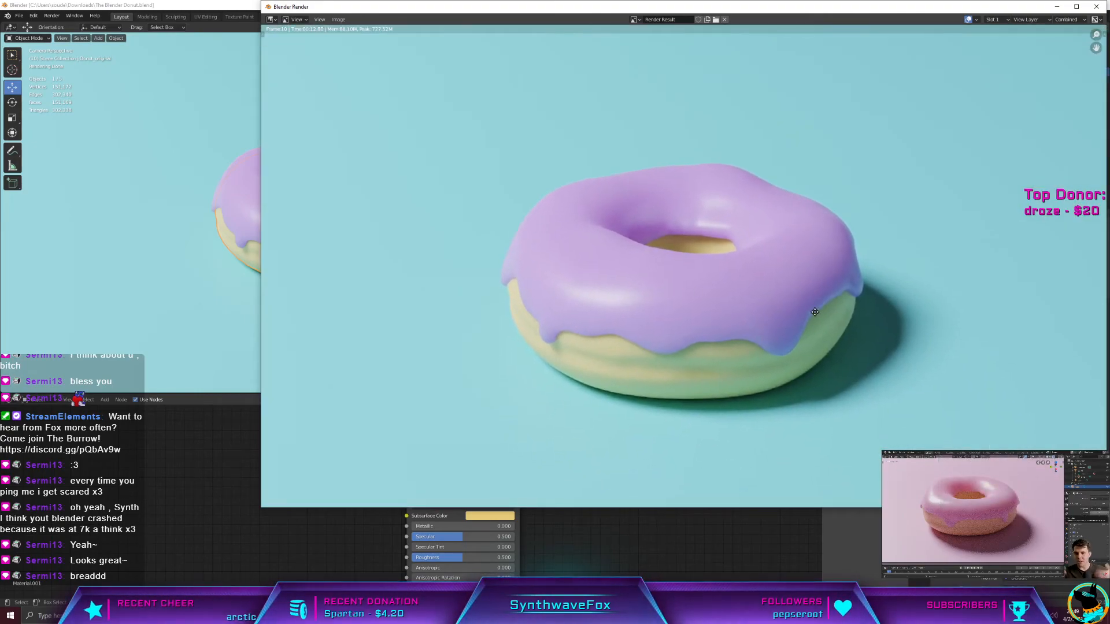
pyautogui.scroll(4, 802, 292)
pyautogui.scroll(2, 635, 190)
pyautogui.press('Home')
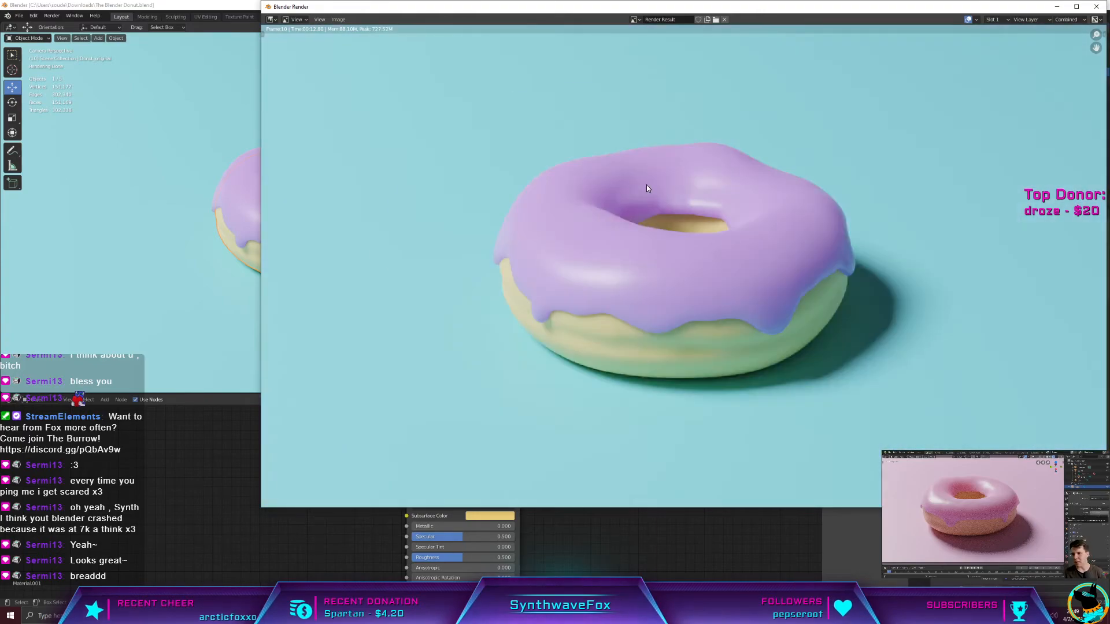
pyautogui.scroll(-2, 689, 324)
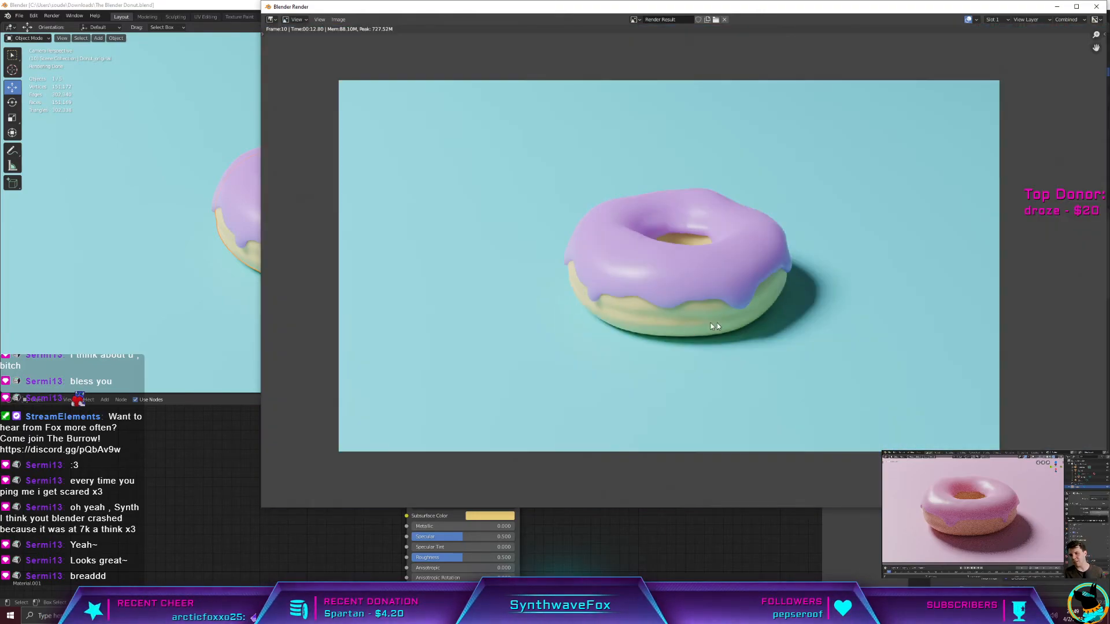
pyautogui.click(1099, 8)
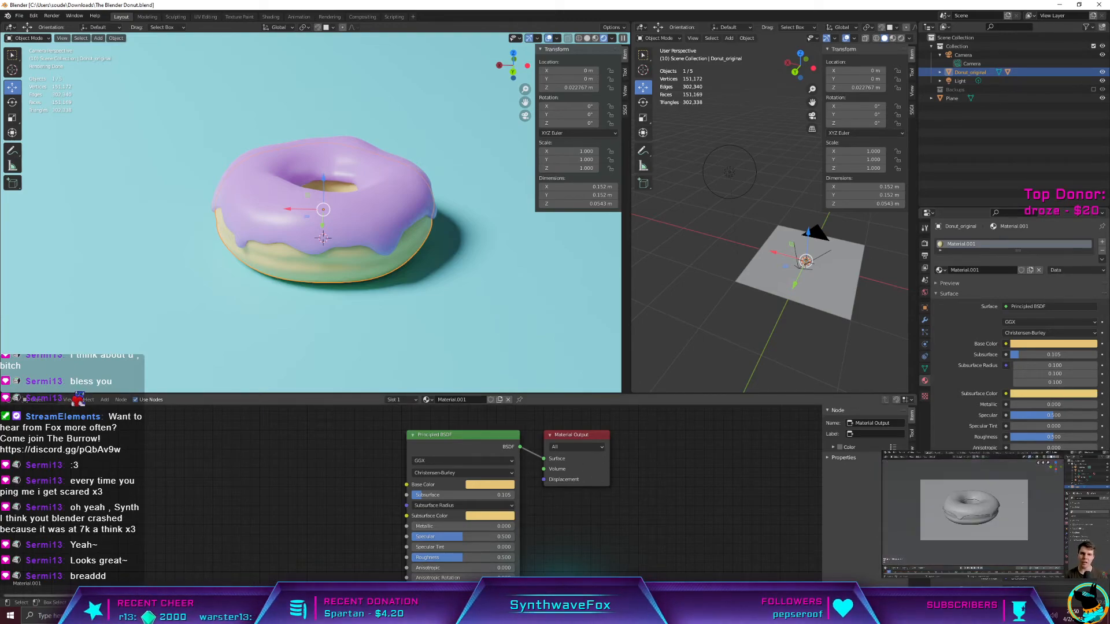
pyautogui.moveTo(267, 616)
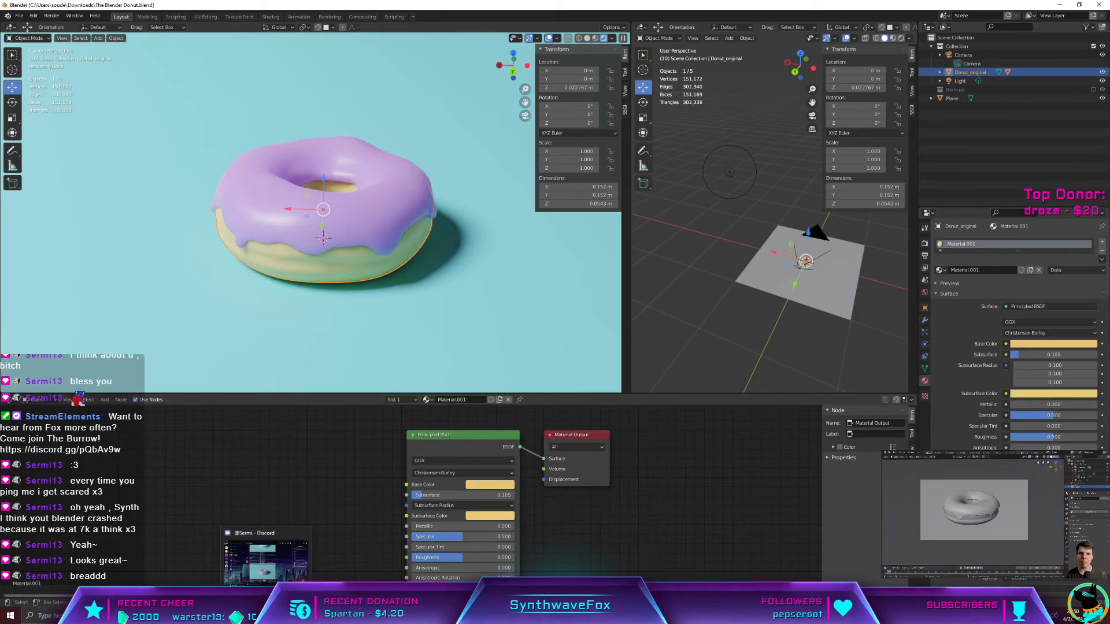
pyautogui.click(266, 556)
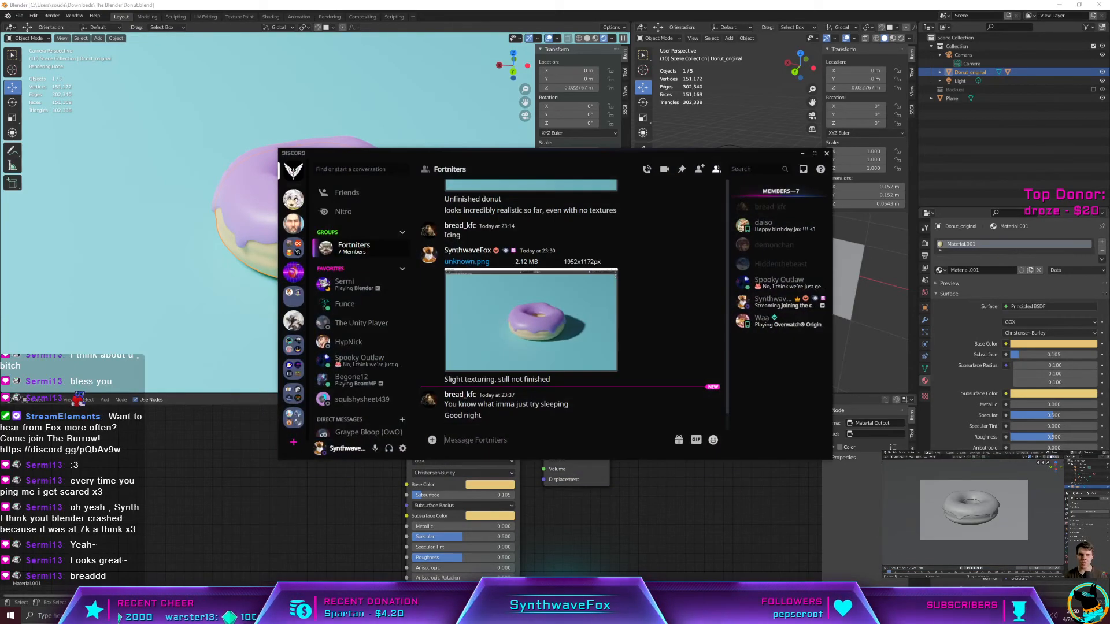
pyautogui.click(206, 402)
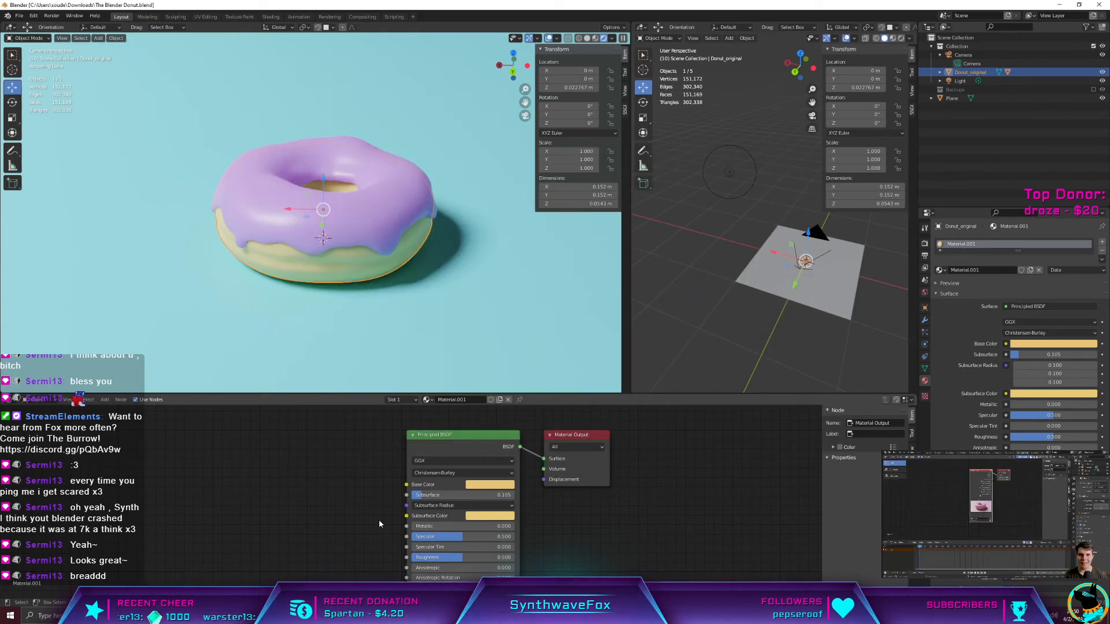
pyautogui.click(360, 17)
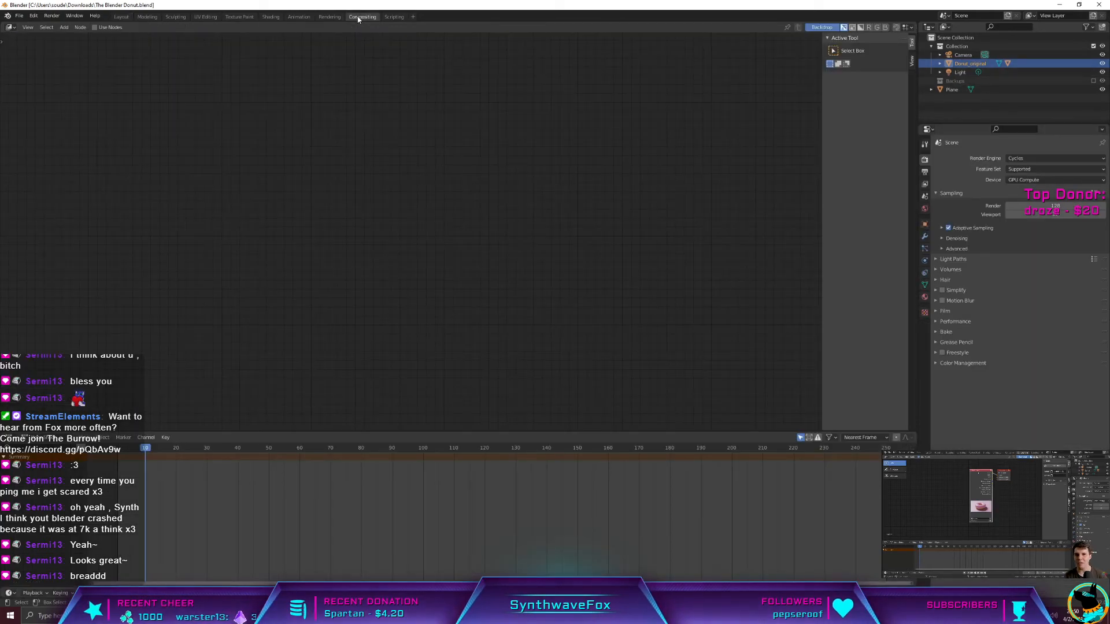
pyautogui.click(121, 16)
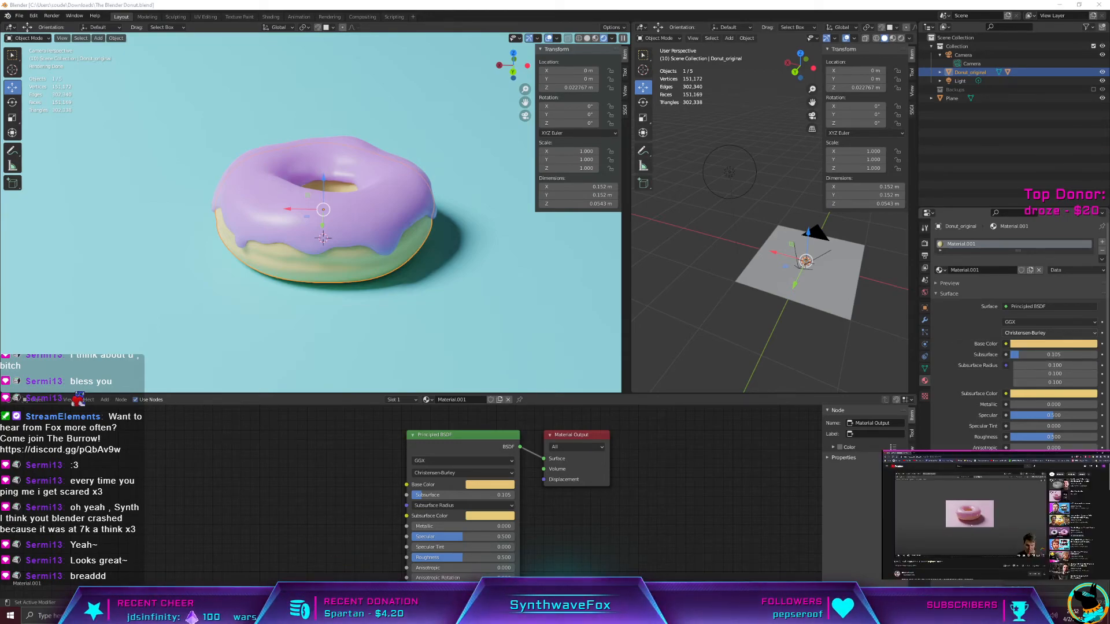
# Step: Shift the dough material's Base Color to orange, with hue about 0.051
pyautogui.click(491, 485)
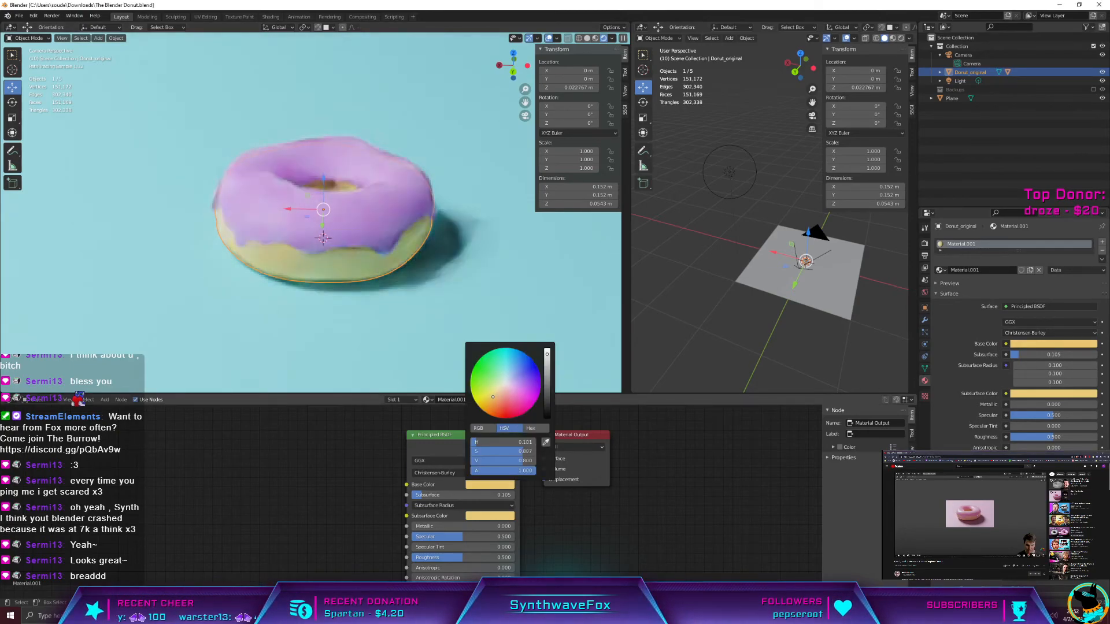
pyautogui.moveTo(493, 397); pyautogui.dragTo(497, 406)
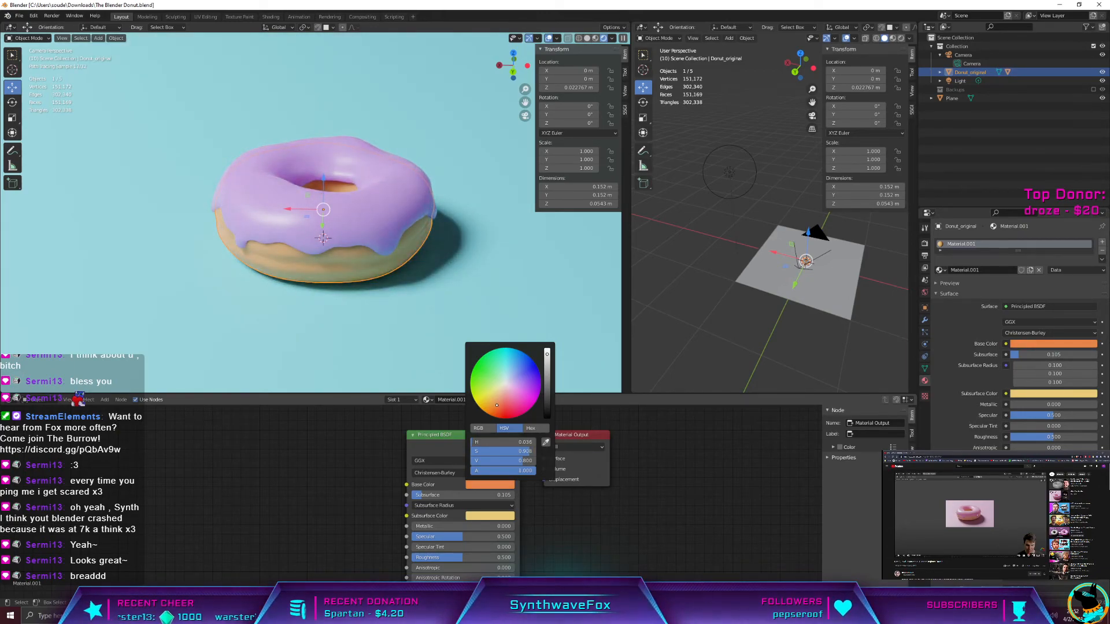
pyautogui.moveTo(497, 405); pyautogui.dragTo(498, 401)
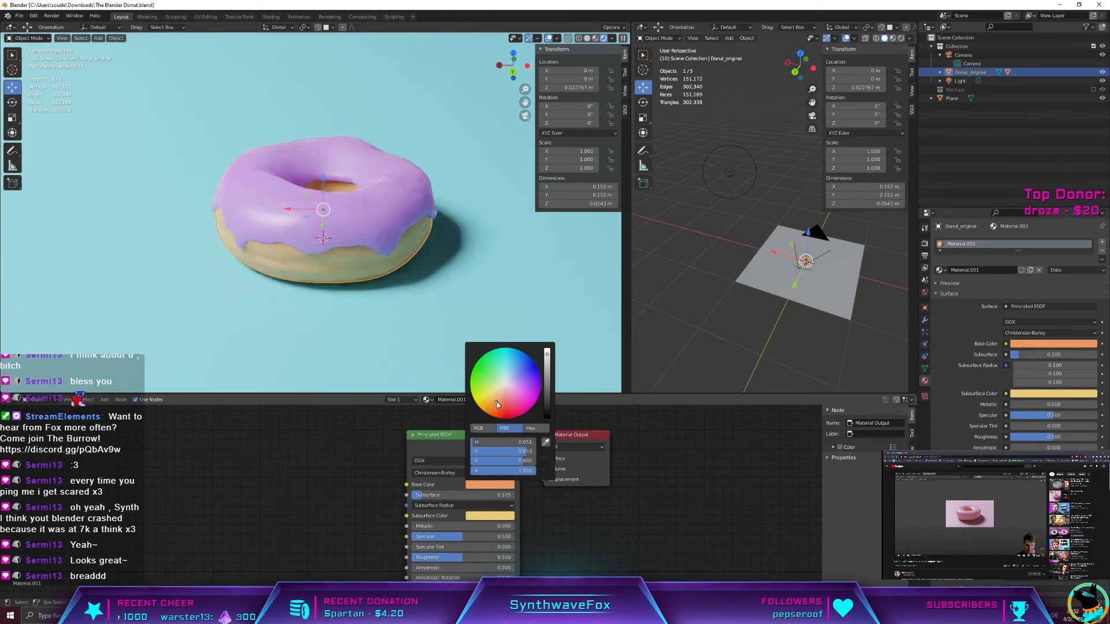
# Step: With the donut's side viewed up close, make the dough's Subsurface Color a more saturated yellow, keeping hue 0.112
pyautogui.moveTo(350, 324); pyautogui.dragTo(370, 268, button='middle')
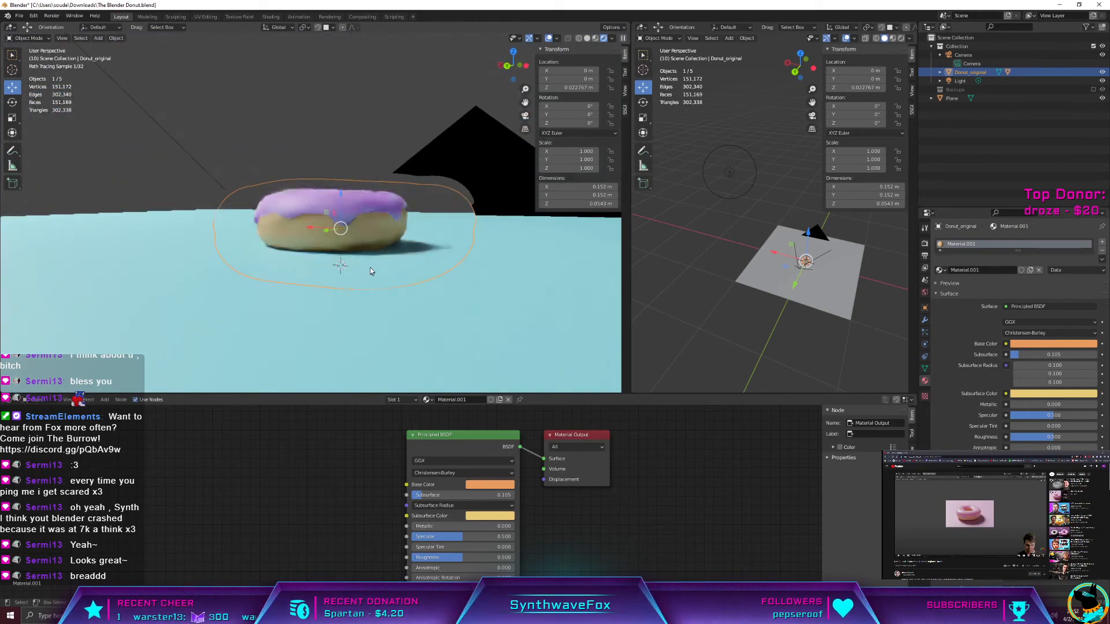
pyautogui.scroll(6, 370, 272)
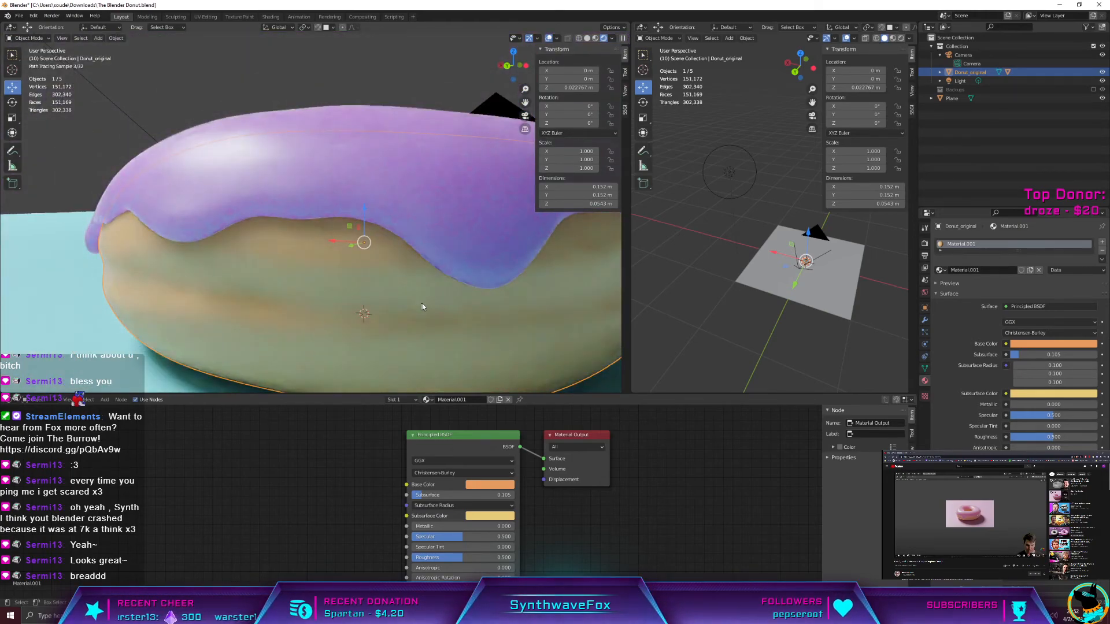
pyautogui.moveTo(501, 344); pyautogui.dragTo(459, 318, button='middle')
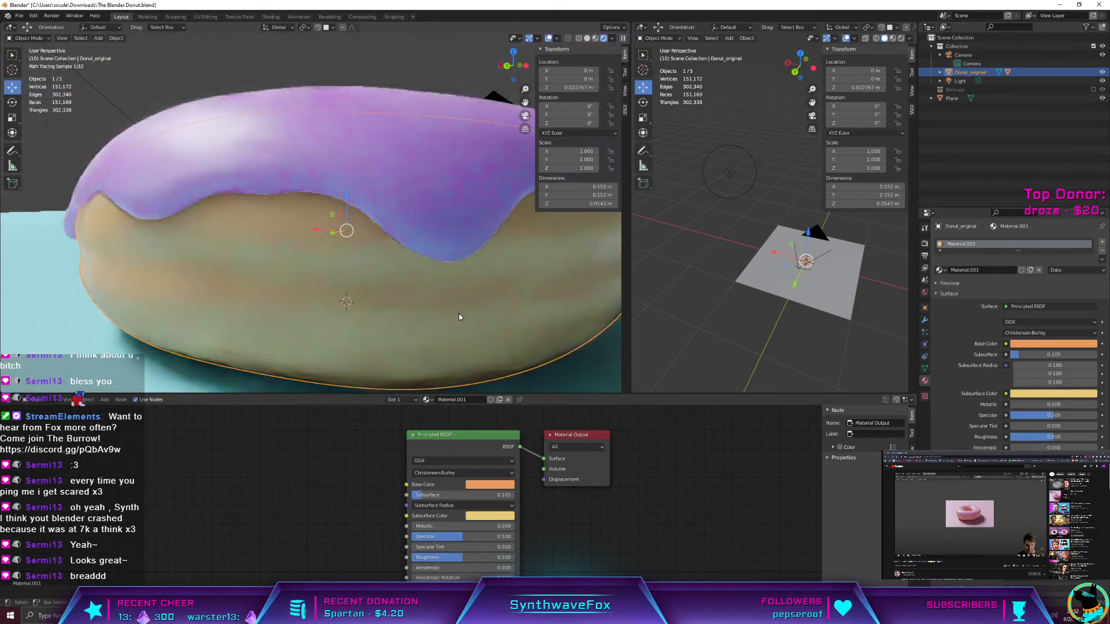
pyautogui.click(483, 517)
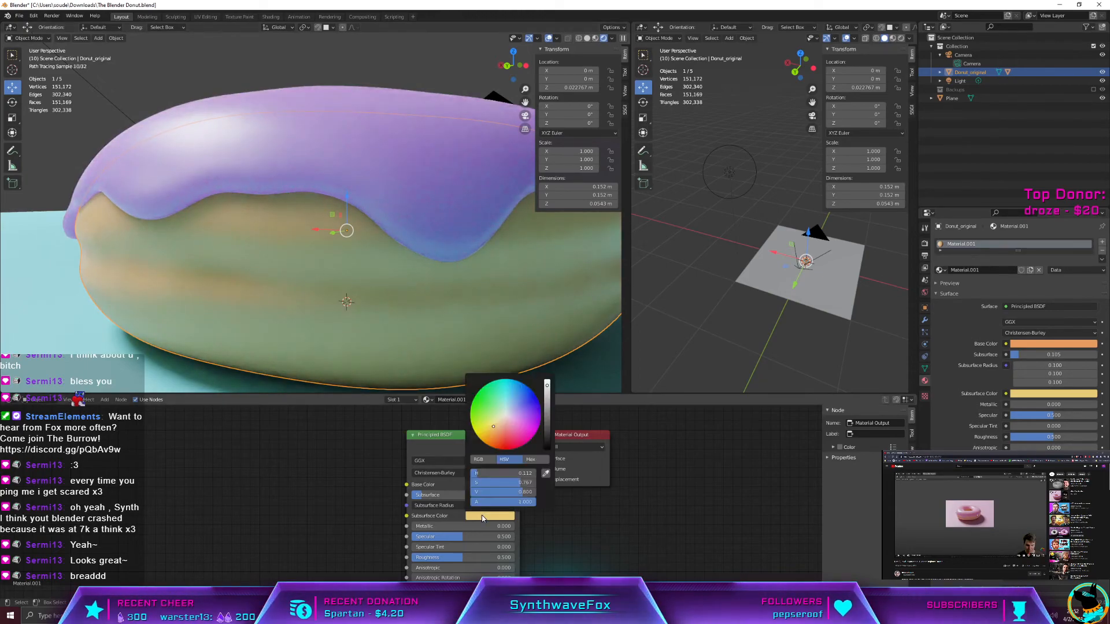
pyautogui.click(491, 427)
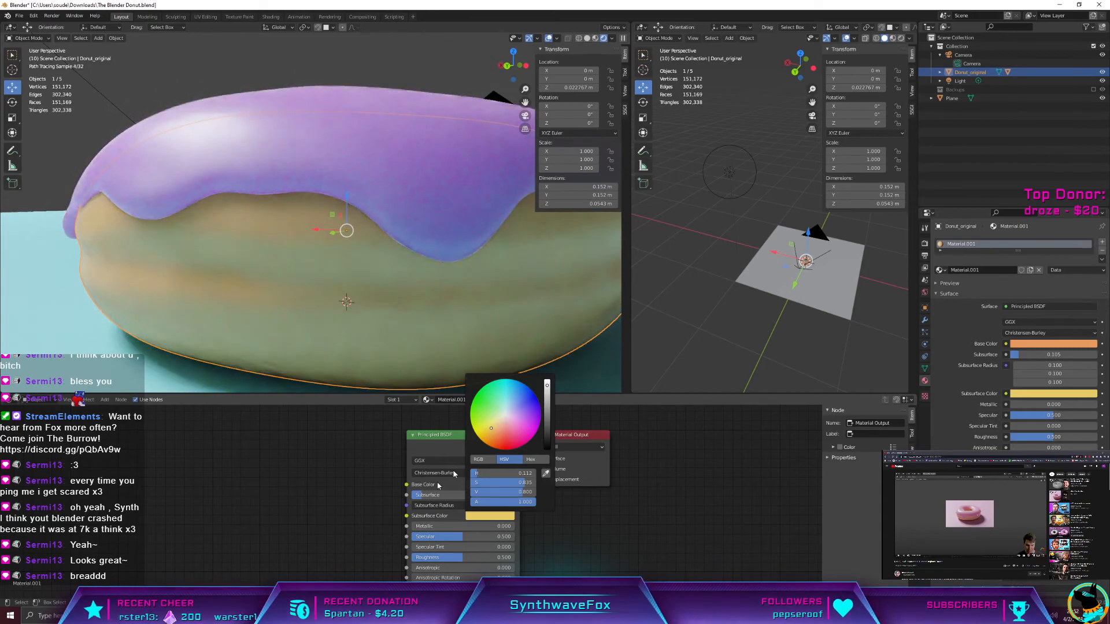
# Step: Try several Base Color shades on the dough material and settle on a deep orange, hue about 0.03
pyautogui.click(480, 485)
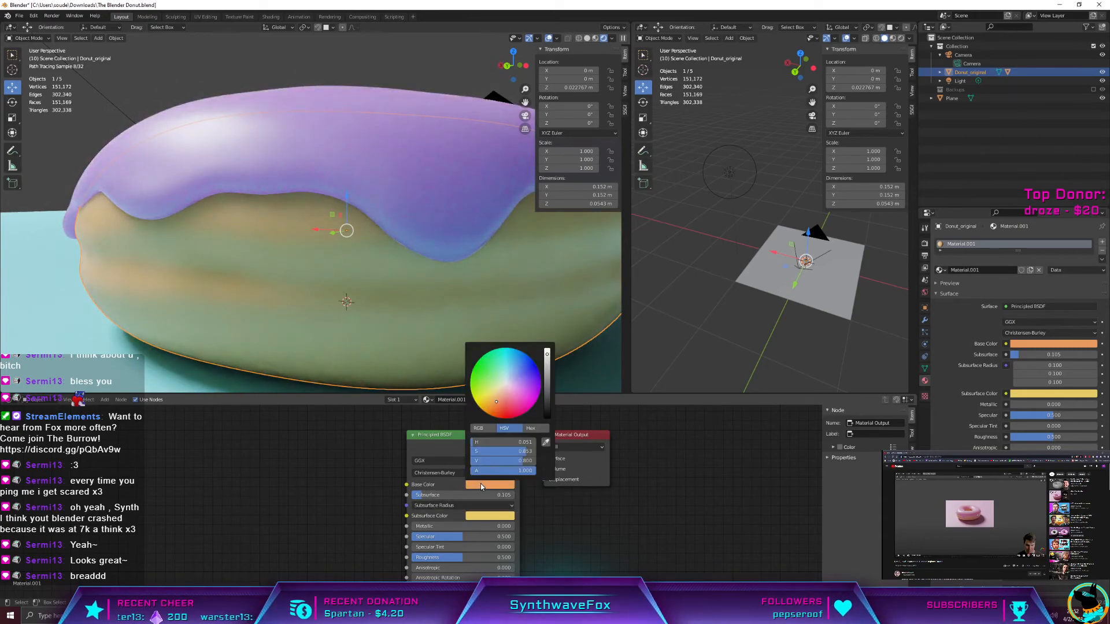
pyautogui.click(495, 402)
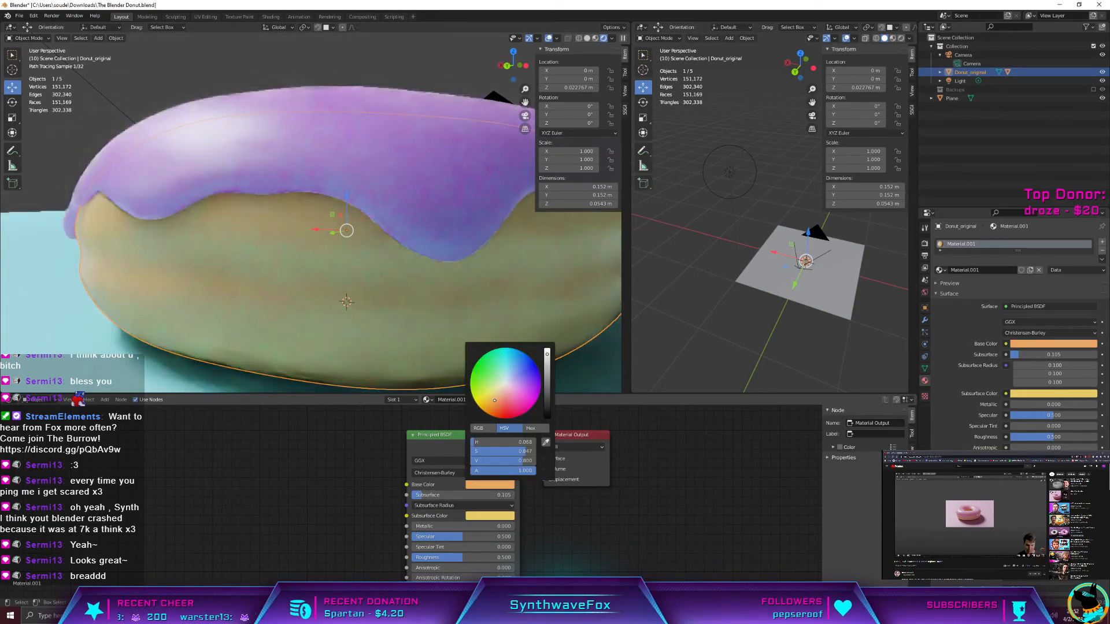
pyautogui.click(497, 405)
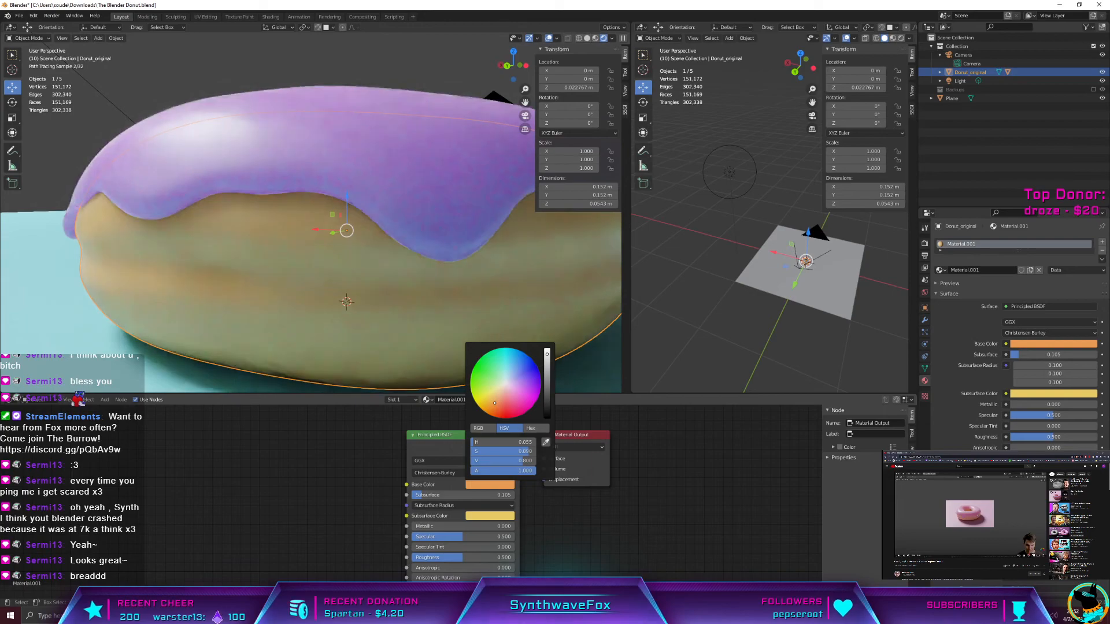
pyautogui.click(497, 403)
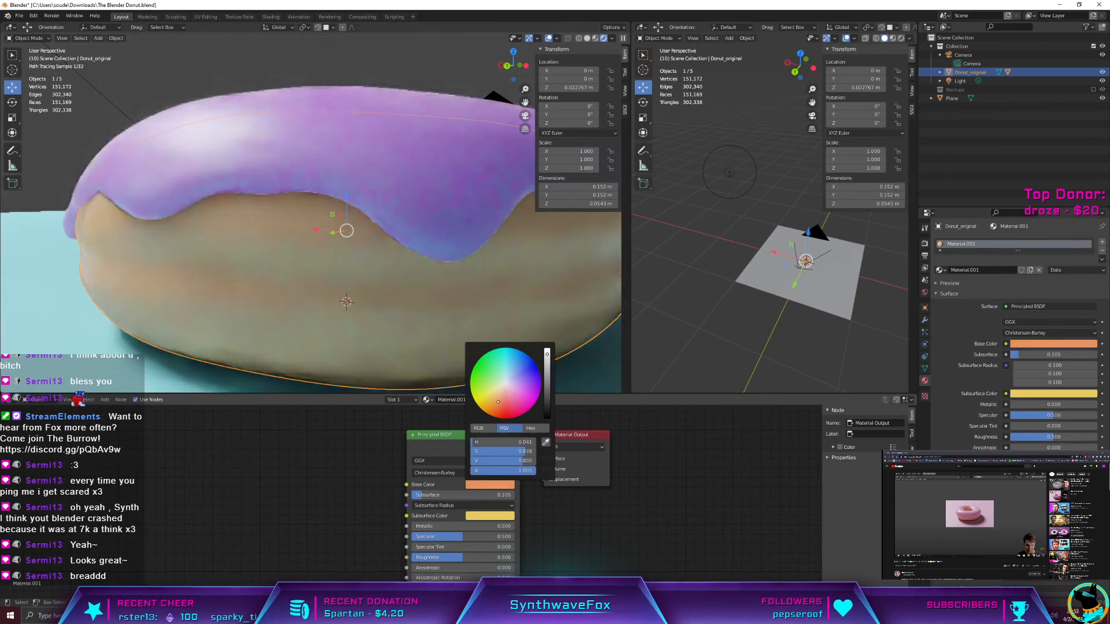
pyautogui.click(500, 405)
pyautogui.click(496, 408)
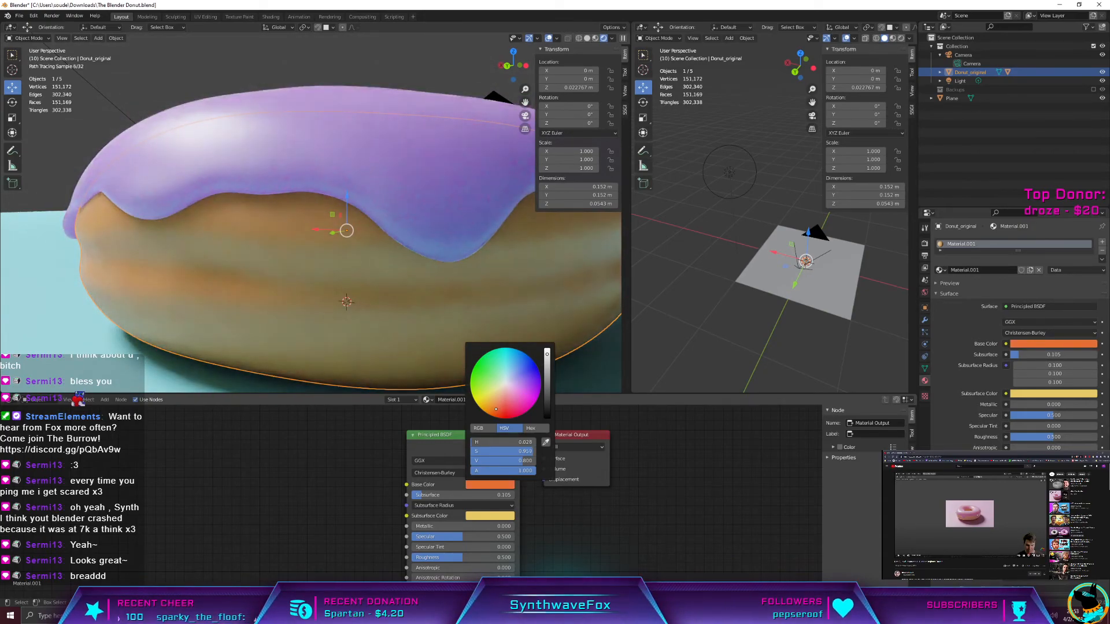
pyautogui.moveTo(242, 334); pyautogui.dragTo(253, 341, button='middle')
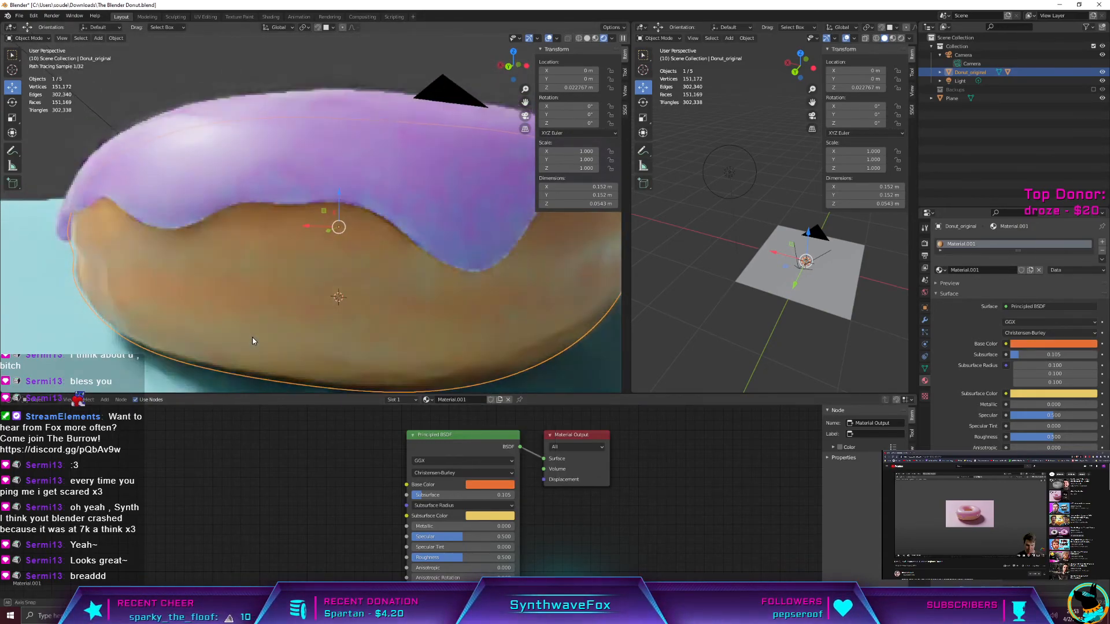
# Step: Shift the dough material's Subsurface Color slightly, to a hue of about 0.108, and check the donut from other angles
pyautogui.scroll(-5, 252, 341)
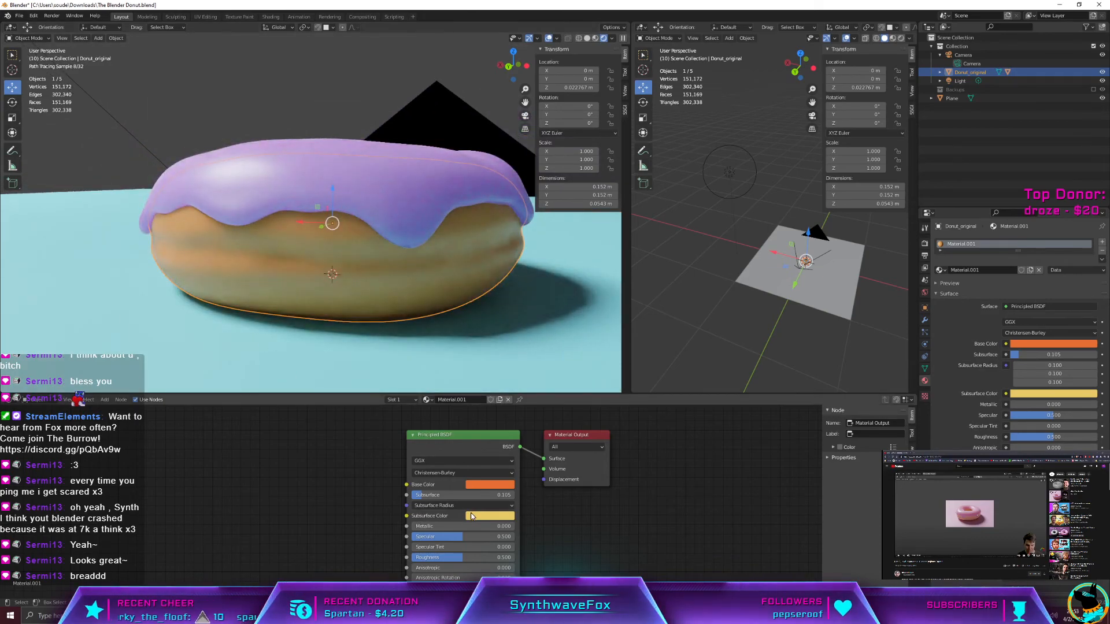
pyautogui.click(472, 516)
pyautogui.click(493, 430)
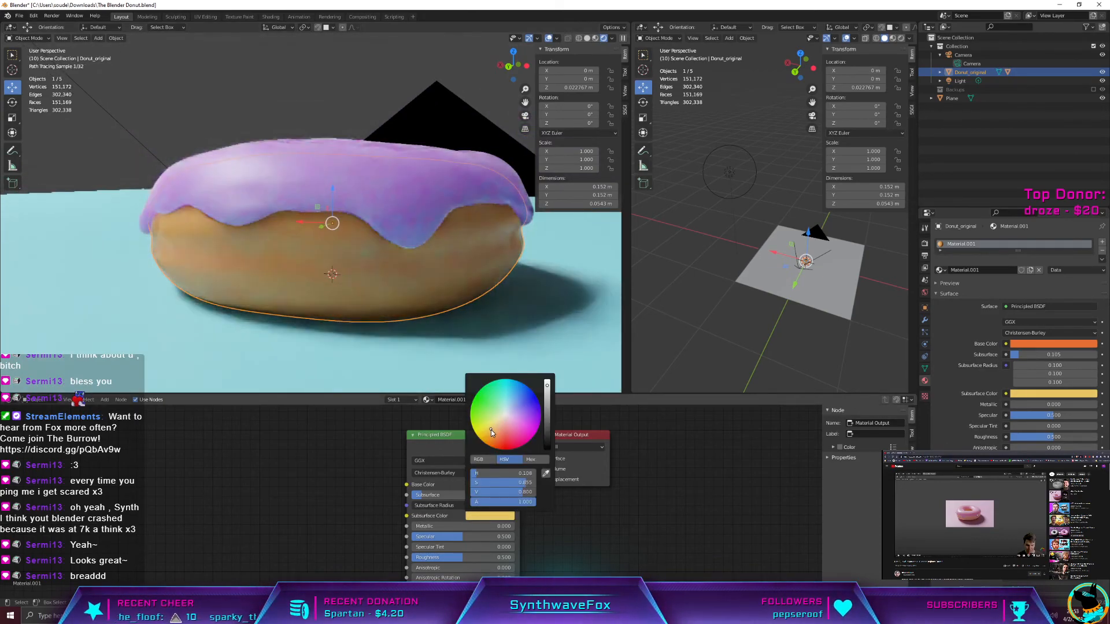
pyautogui.moveTo(379, 342); pyautogui.dragTo(400, 301, button='middle')
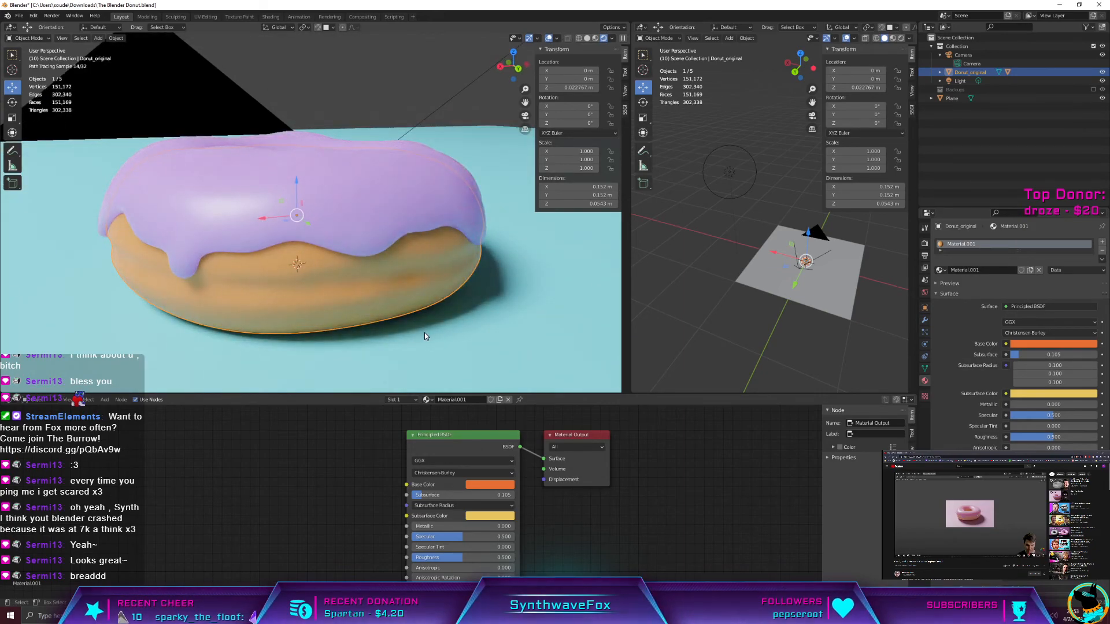
pyautogui.moveTo(422, 334)
pyautogui.mouseDown(button='middle')
pyautogui.moveTo(411, 338)
pyautogui.moveTo(433, 347)
pyautogui.mouseUp(button='middle')
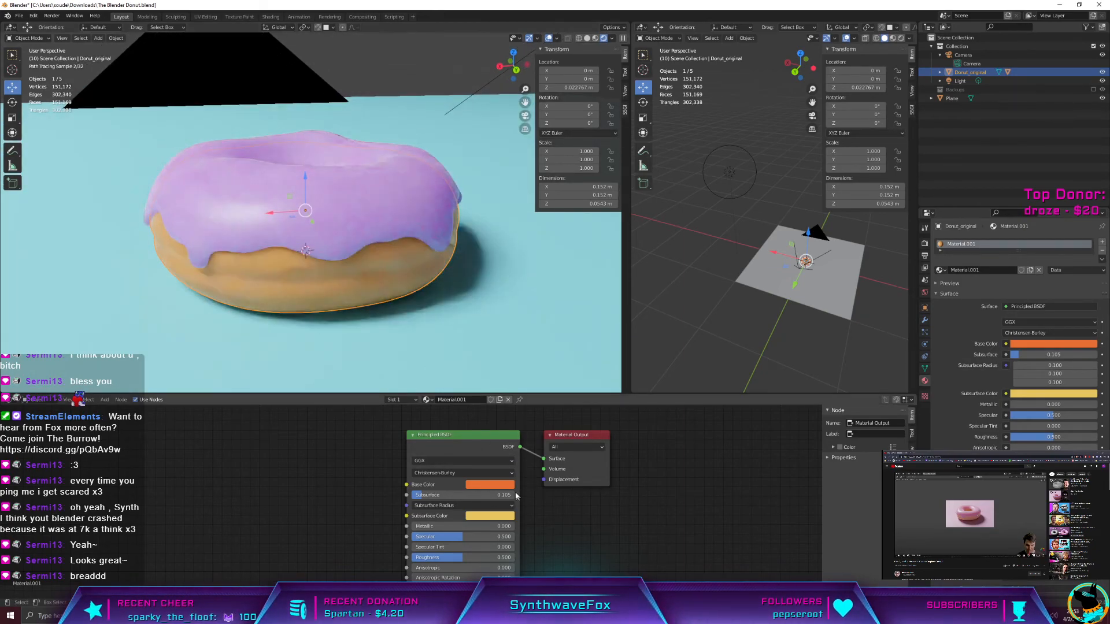
# Step: Make the dough material's Base Color a slightly lighter orange, hue about 0.036 and saturation about 0.951
pyautogui.click(490, 484)
pyautogui.click(495, 407)
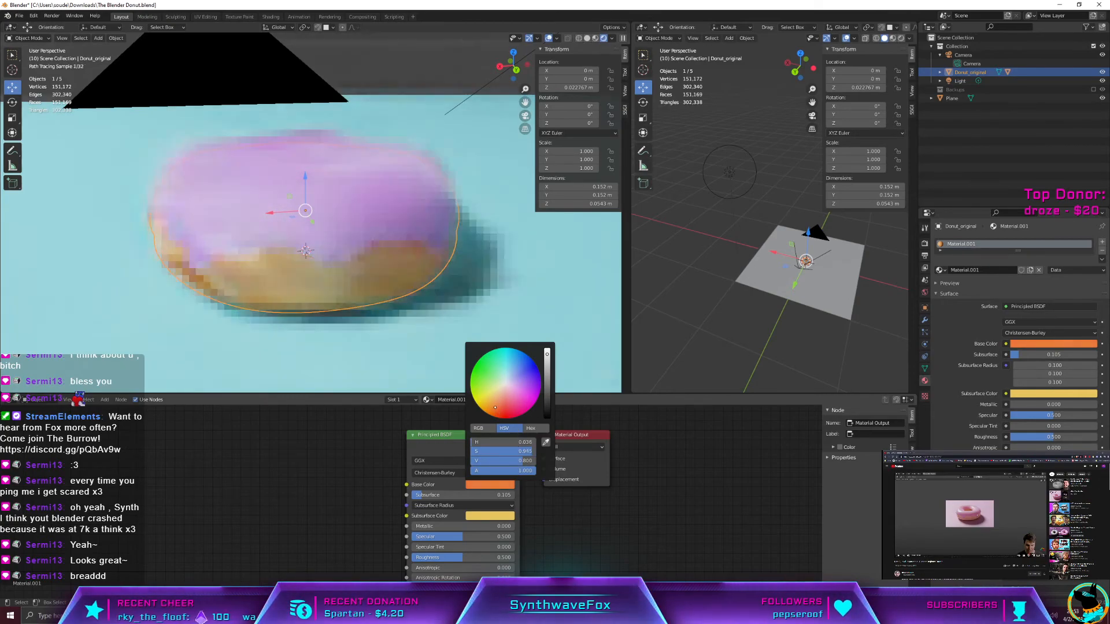
pyautogui.click(494, 408)
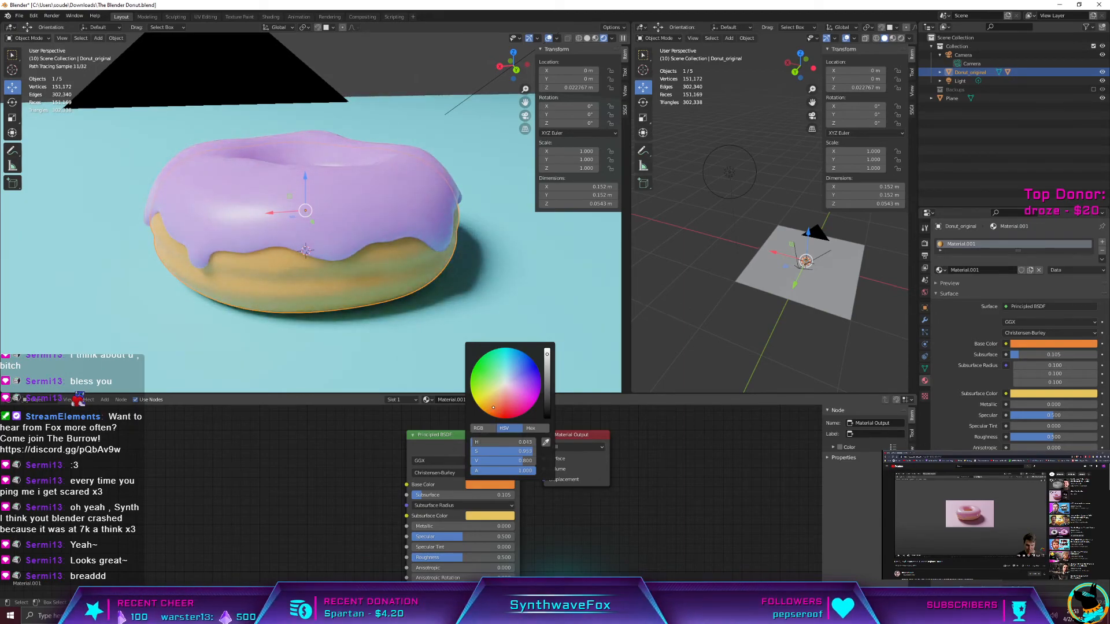
pyautogui.click(495, 408)
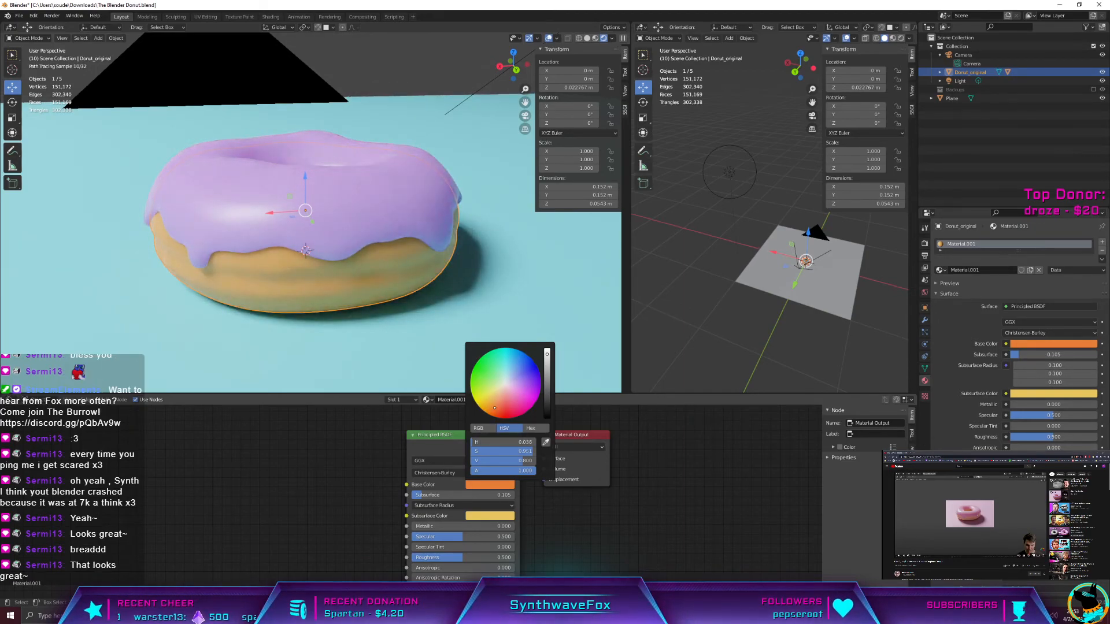
pyautogui.moveTo(266, 271); pyautogui.dragTo(323, 325, button='middle')
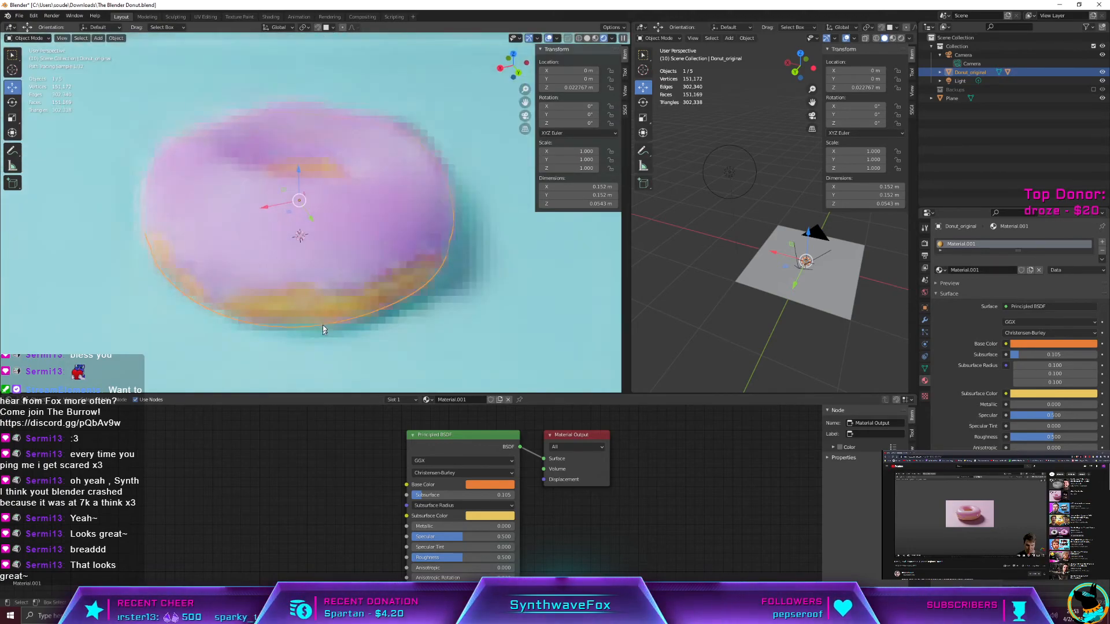
pyautogui.scroll(-2, 313, 311)
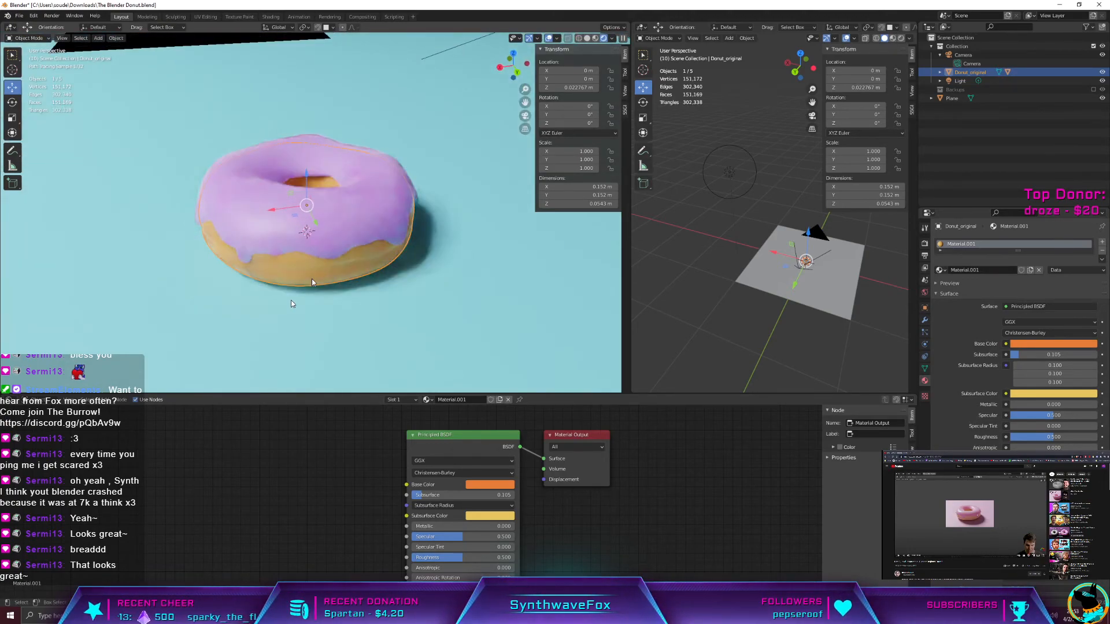
# Step: Render the donut from the camera view, close the render and save the file
pyautogui.press('KP_0')
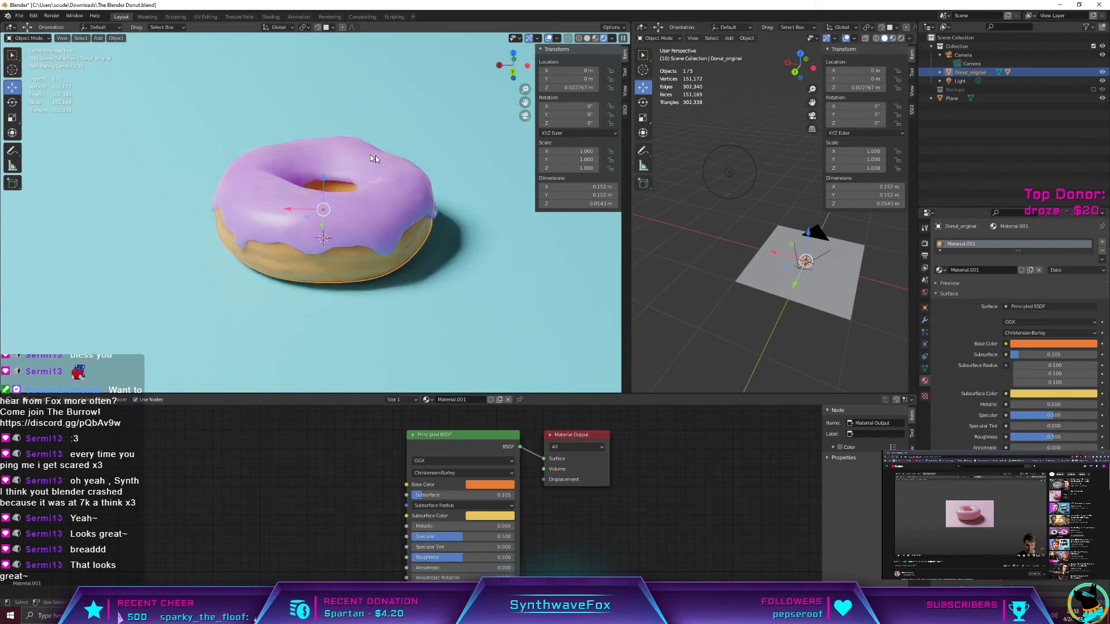
pyautogui.click(421, 160)
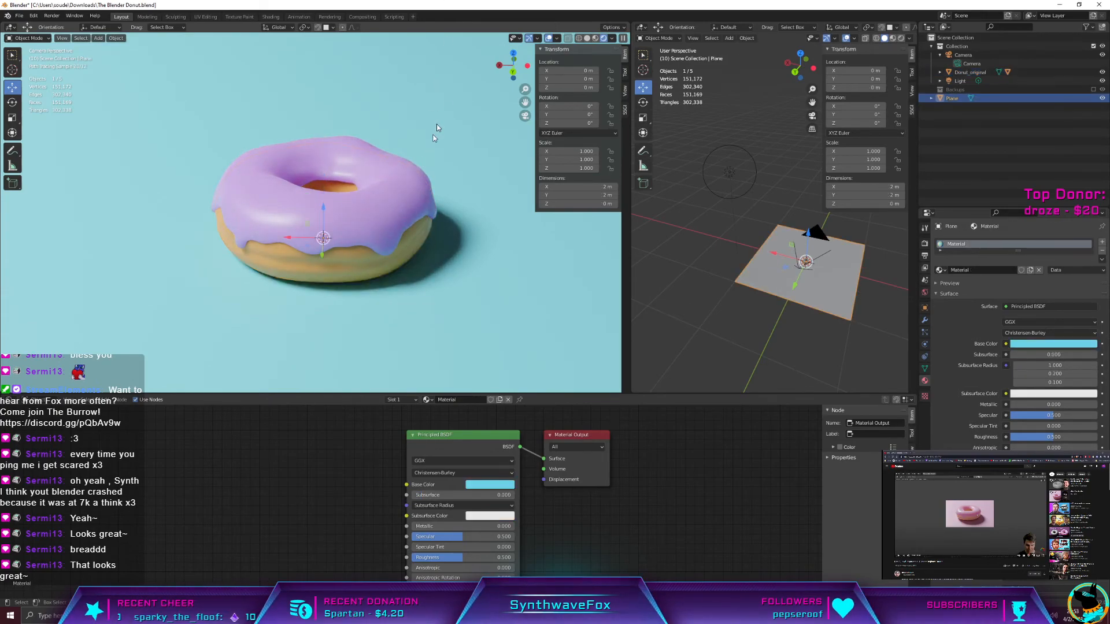
pyautogui.press('F12')
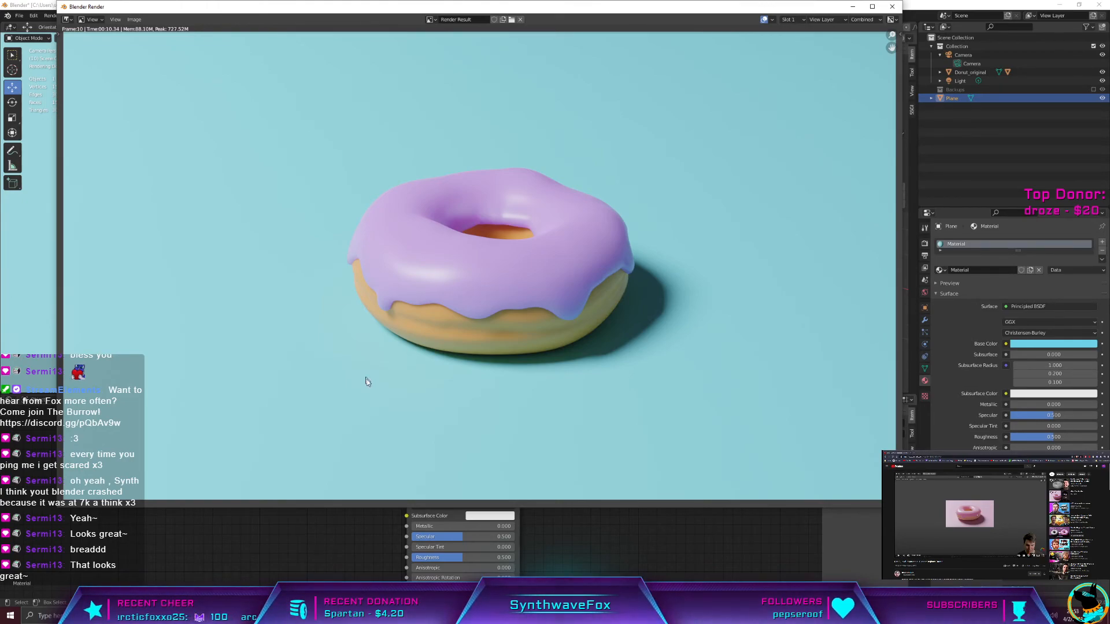
pyautogui.click(896, 9)
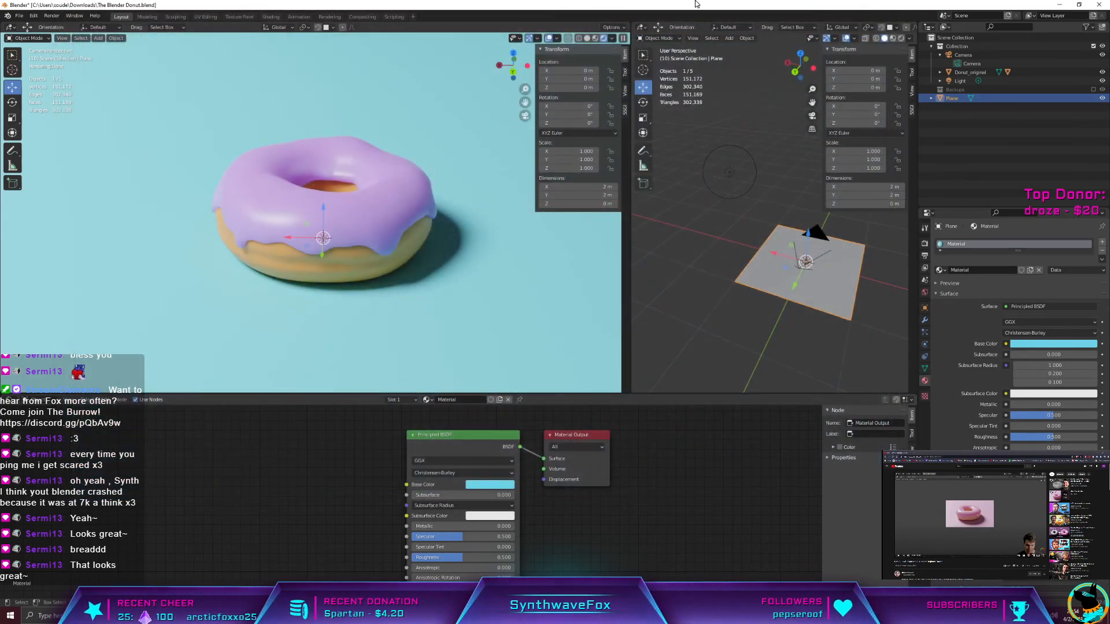
pyautogui.hotkey('ctrl', 's')
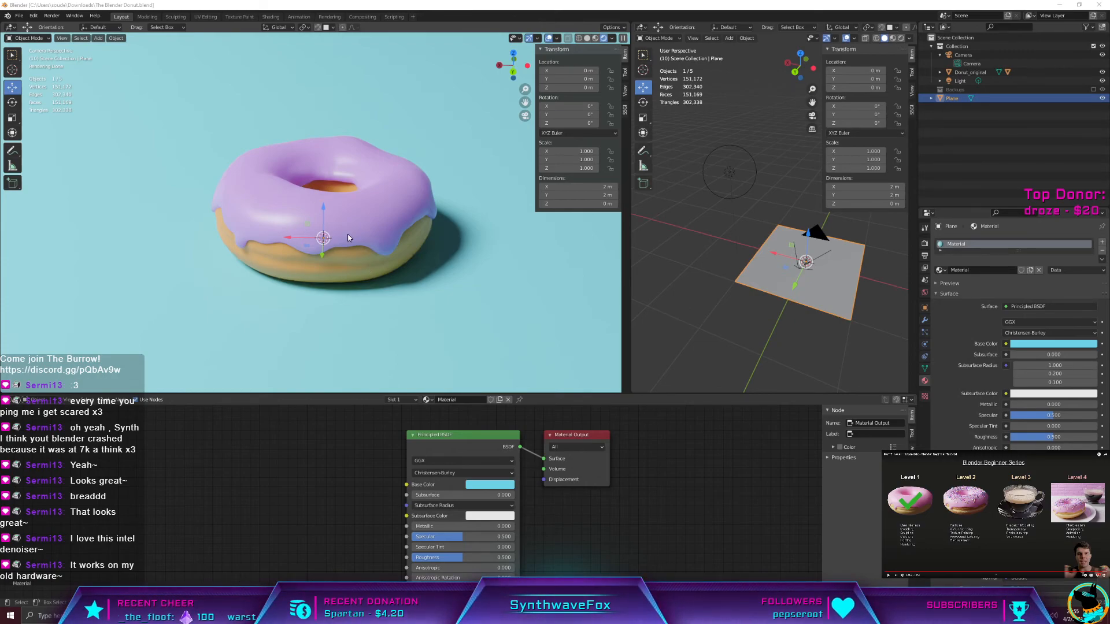
# Step: Shift the dough material's Base Color toward a yellower orange, hue about 0.049, and save the file
pyautogui.click(297, 255)
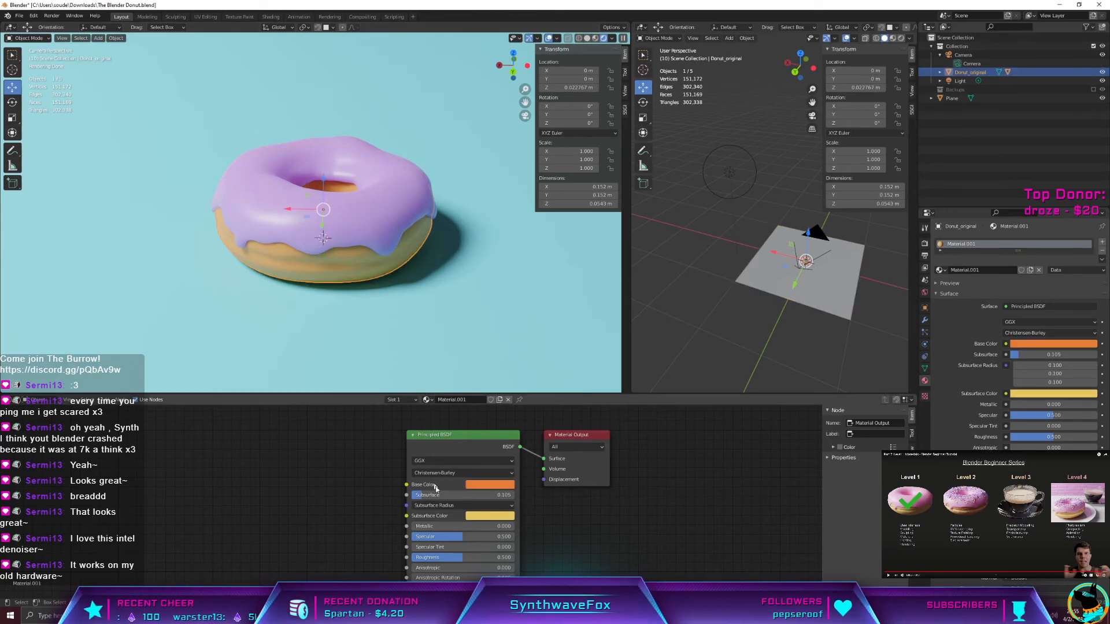
pyautogui.click(490, 485)
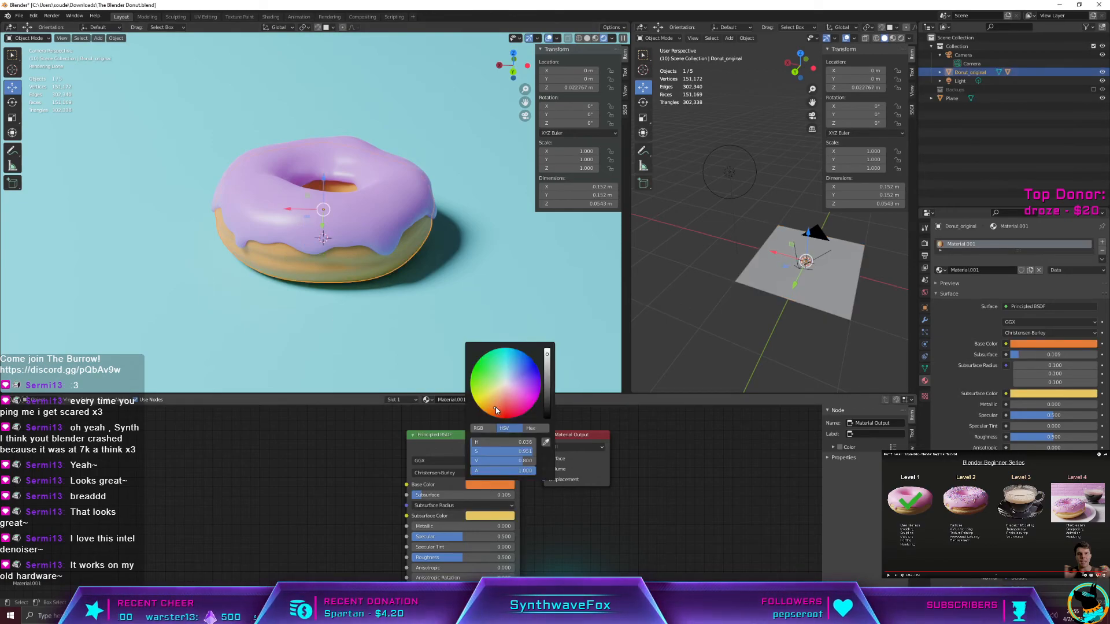
pyautogui.moveTo(495, 408); pyautogui.dragTo(495, 406)
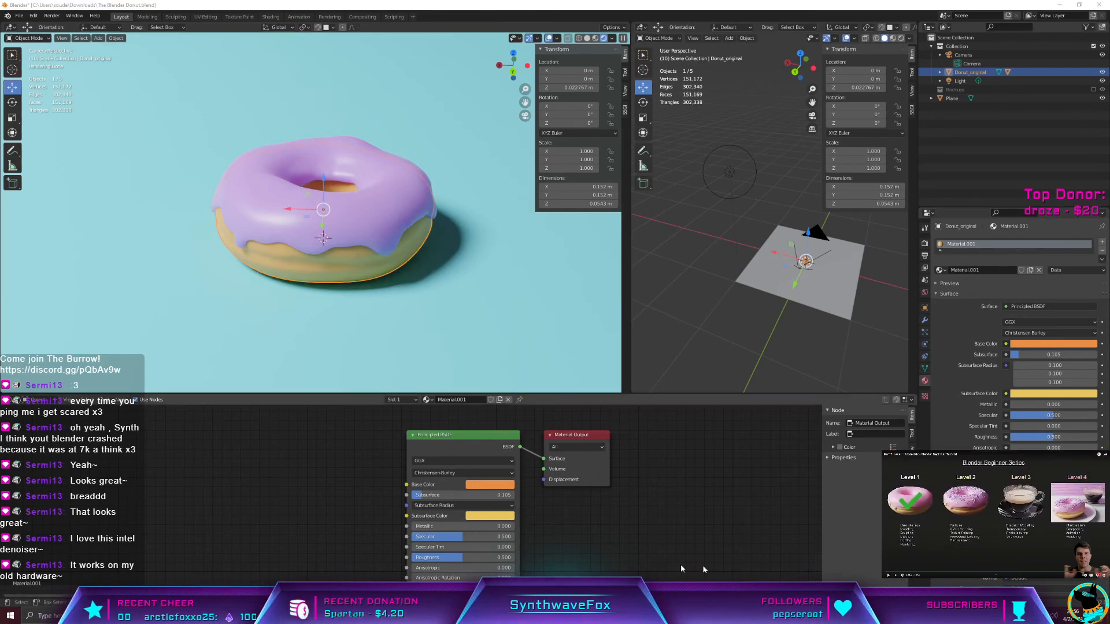
pyautogui.press('super')
pyautogui.press('Escape')
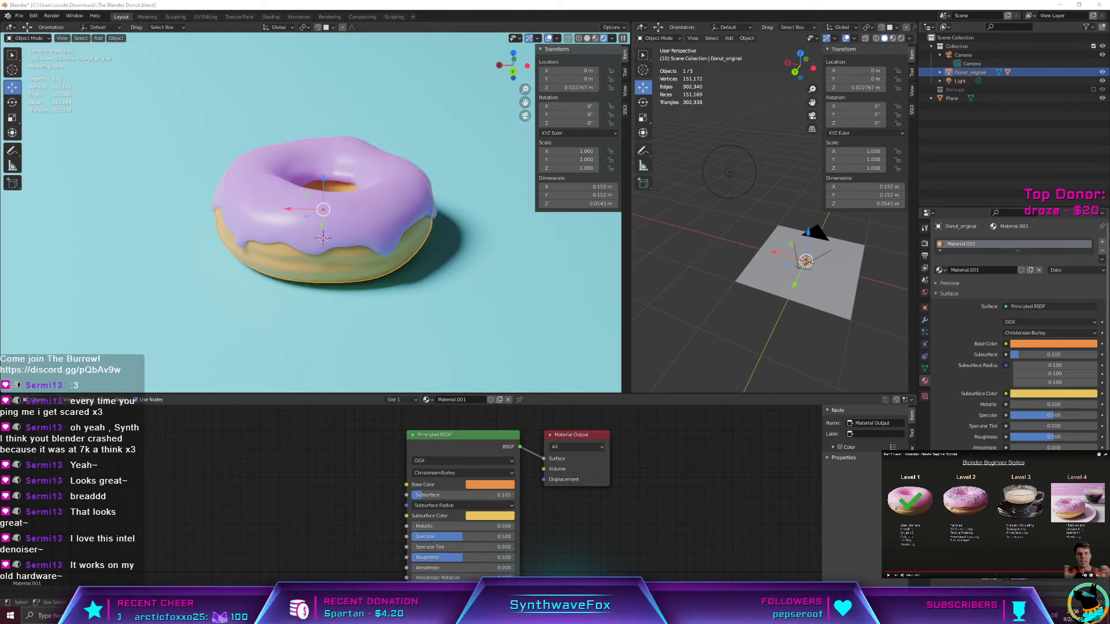
pyautogui.click(479, 149)
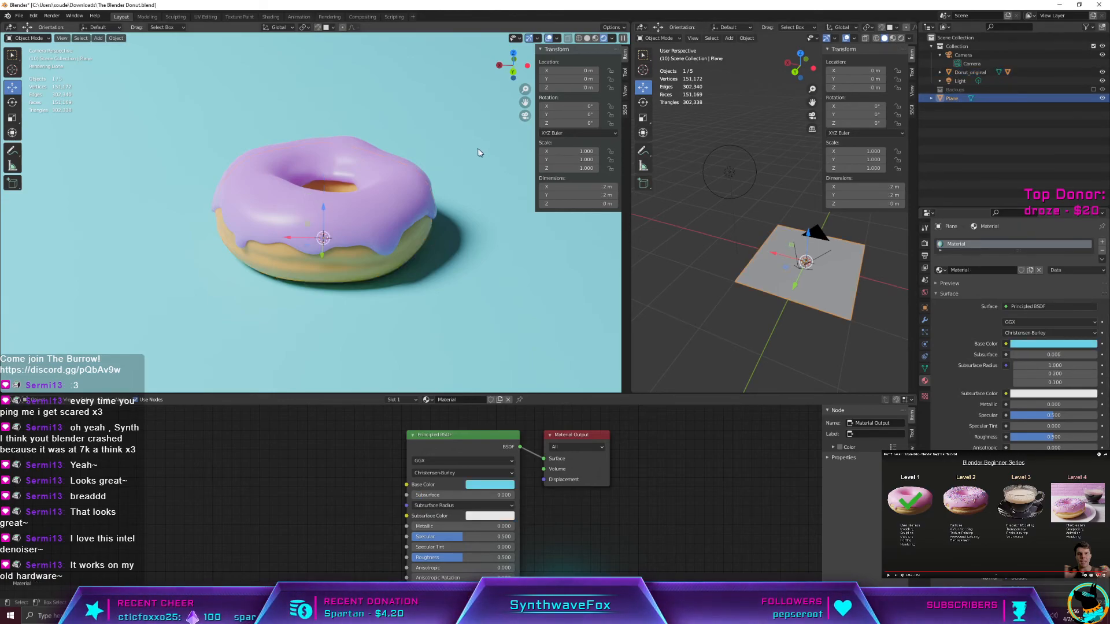
pyautogui.hotkey('ctrl', 's')
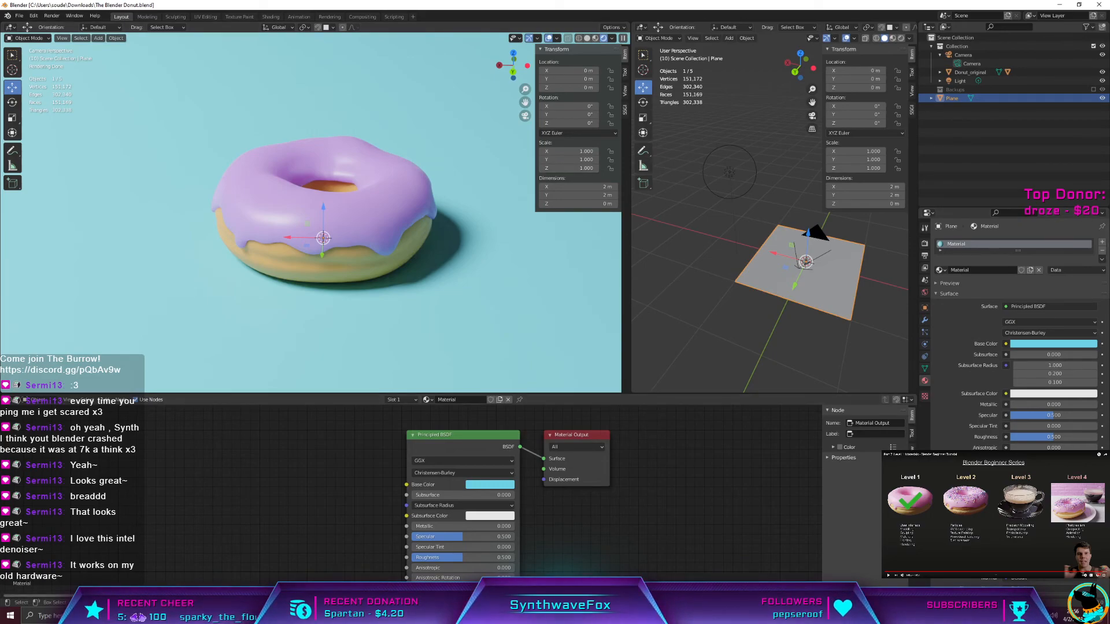
# Step: With the donut viewed up close, compare Base Color shades on the dough material and settle on a saturated orange, hue about 0.032, saturation about 0.977
pyautogui.scroll(-3, 1035, 543)
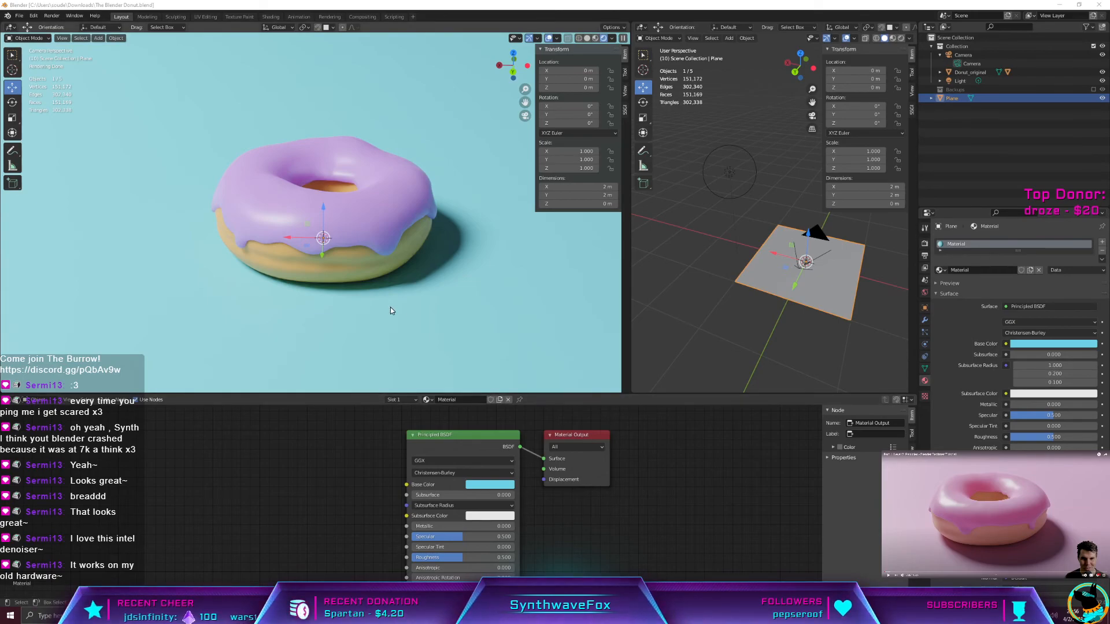
pyautogui.click(347, 277)
pyautogui.scroll(4, 347, 273)
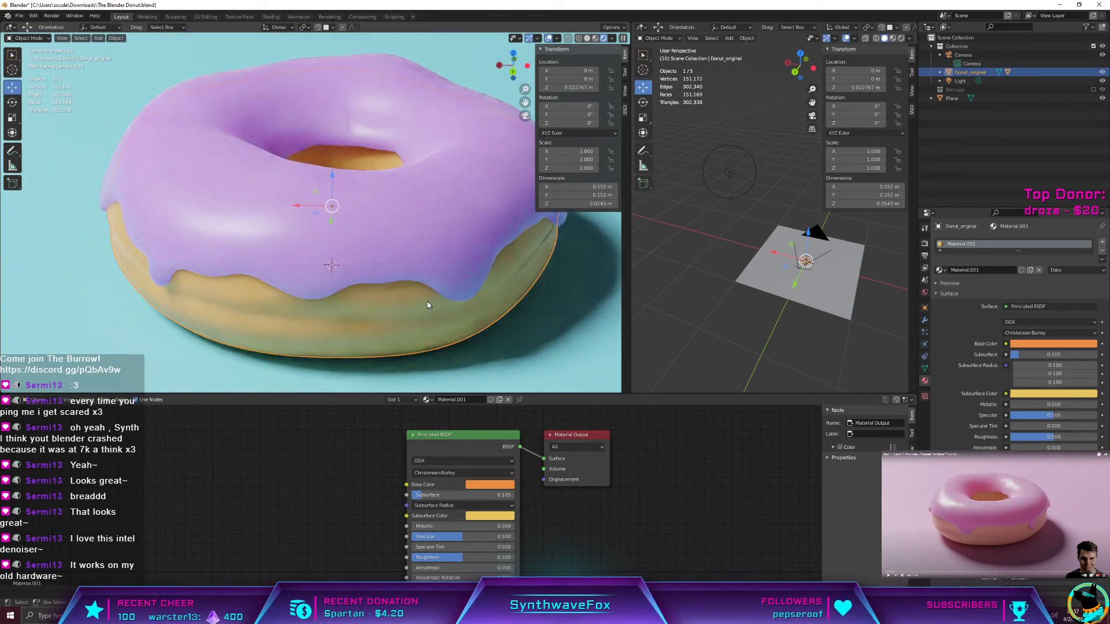
pyautogui.keyDown('shift'); pyautogui.moveTo(421, 298); pyautogui.dragTo(375, 286, button='middle'); pyautogui.keyUp('shift')
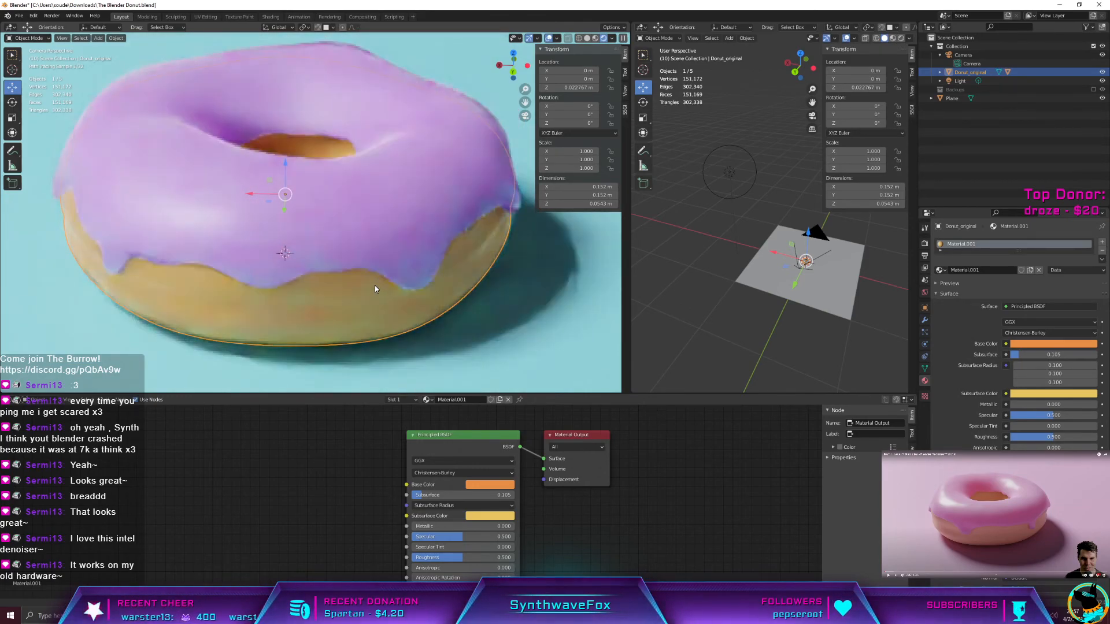
pyautogui.click(481, 489)
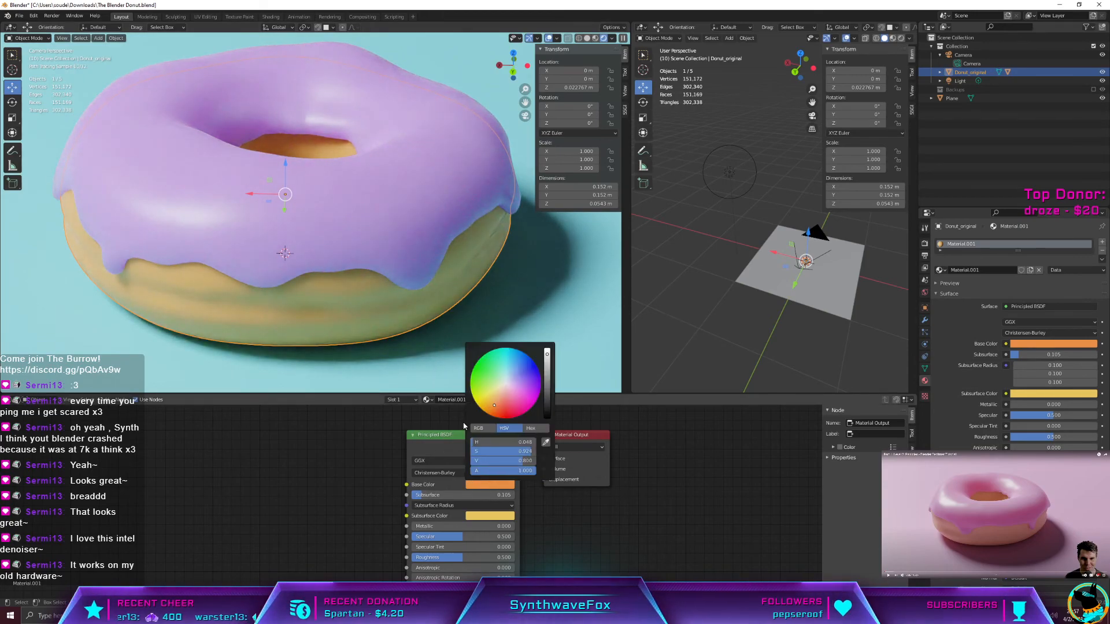
pyautogui.click(493, 406)
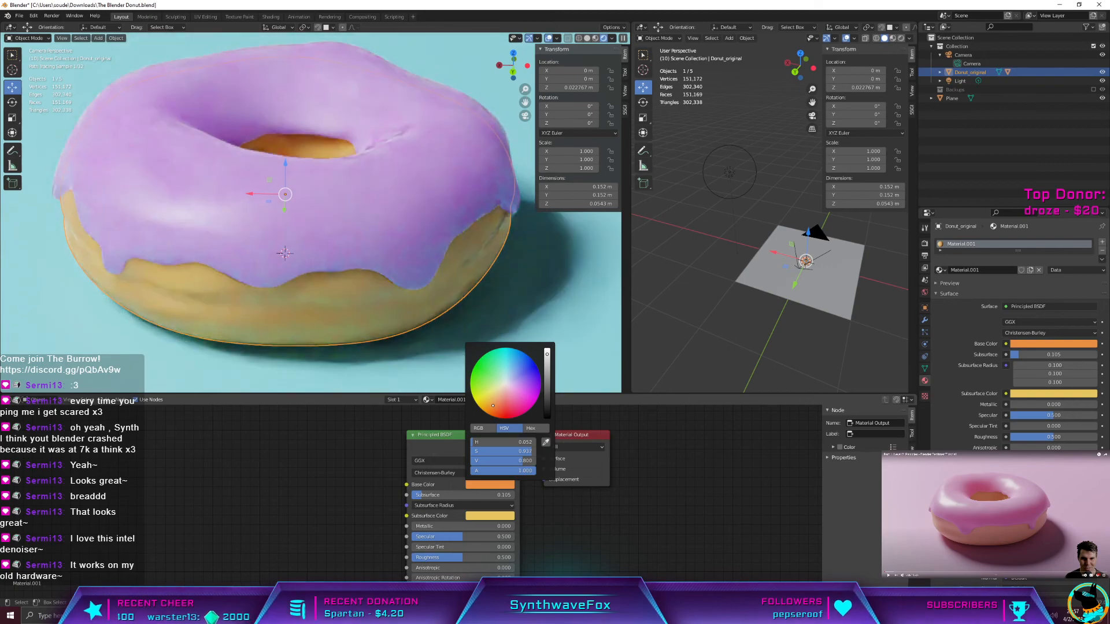
pyautogui.click(493, 406)
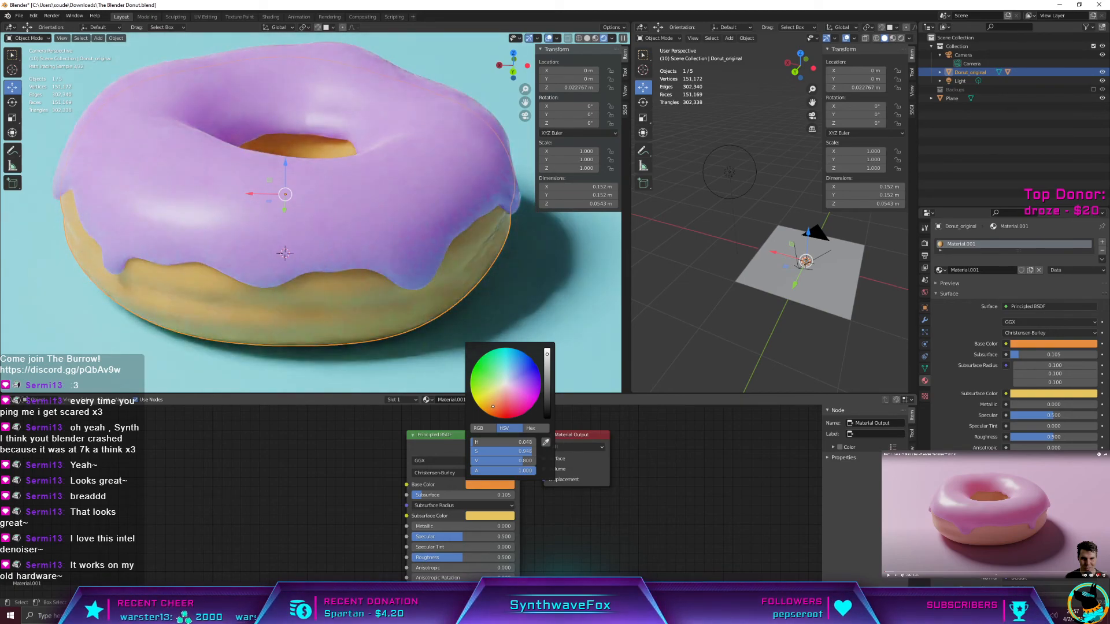
pyautogui.click(494, 407)
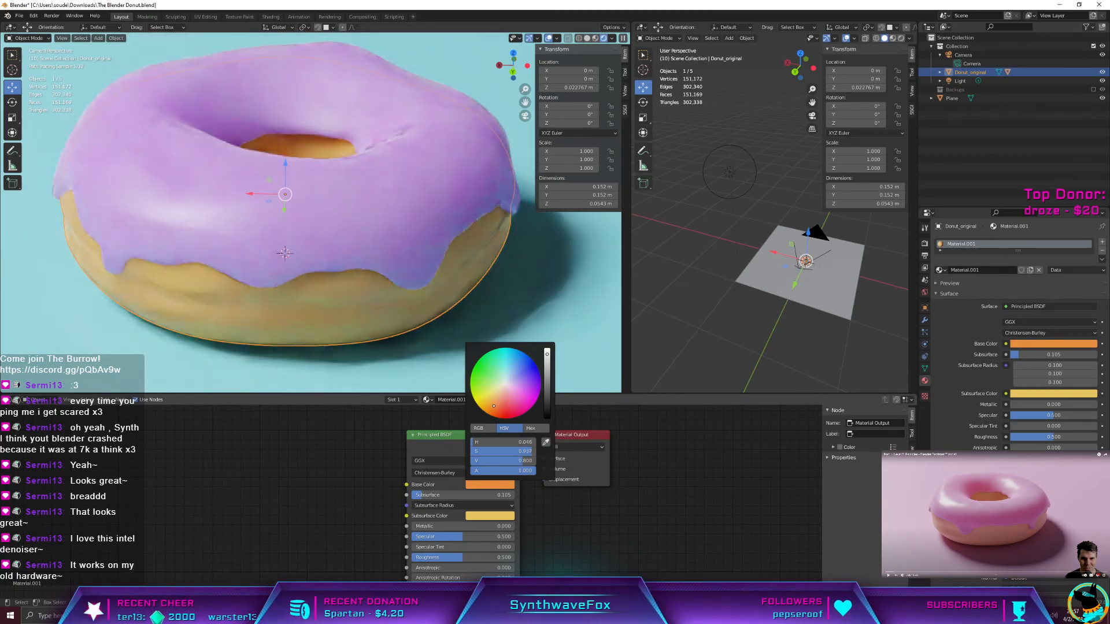
pyautogui.click(496, 407)
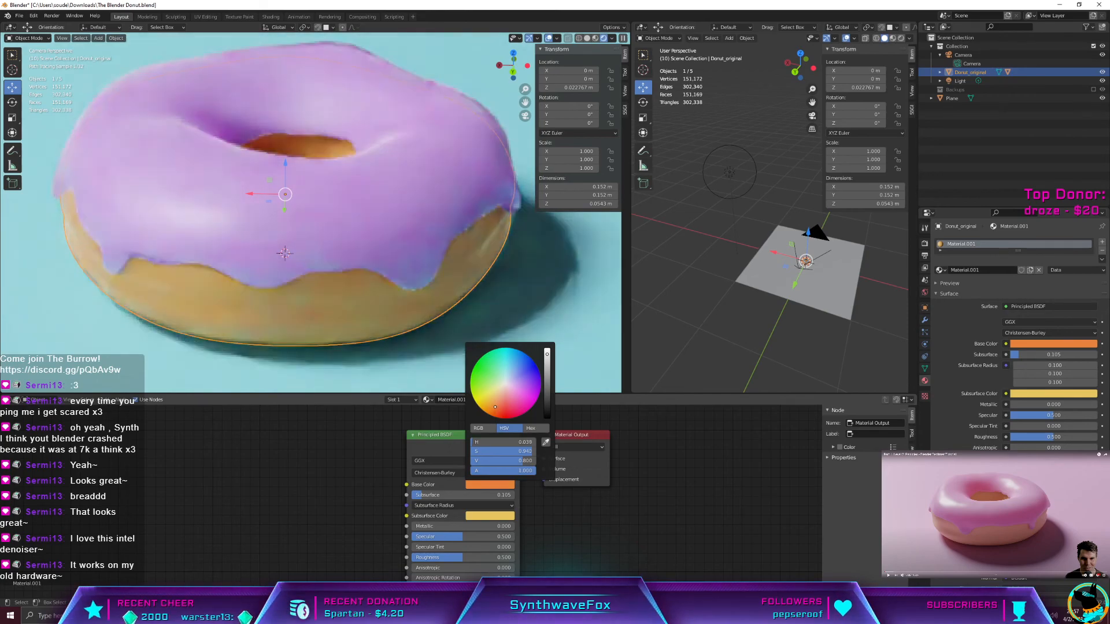
pyautogui.click(496, 410)
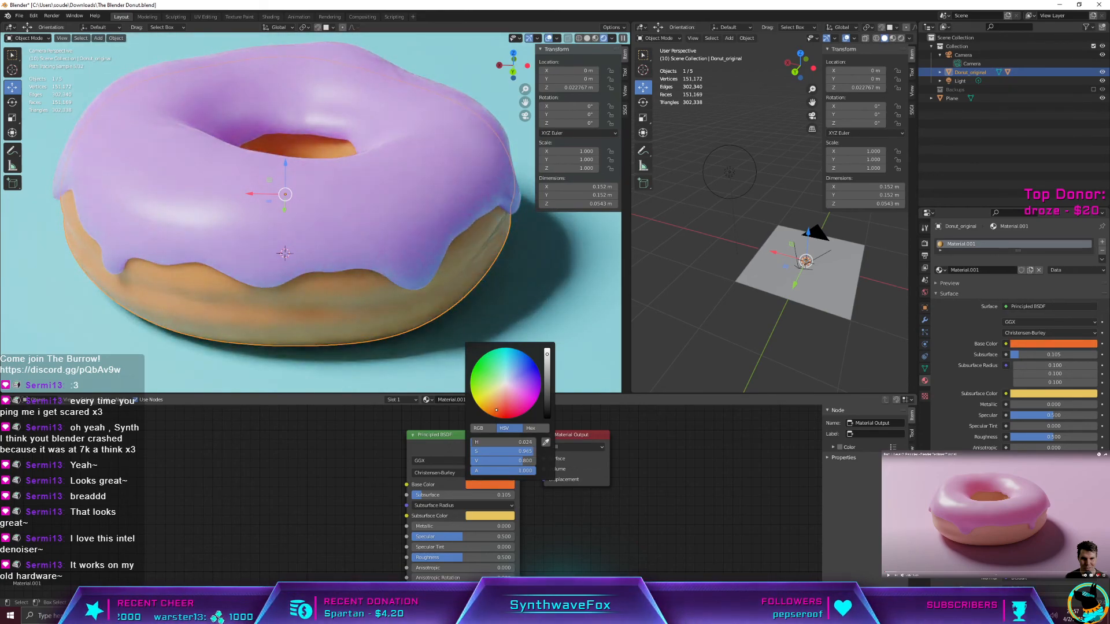
pyautogui.click(493, 411)
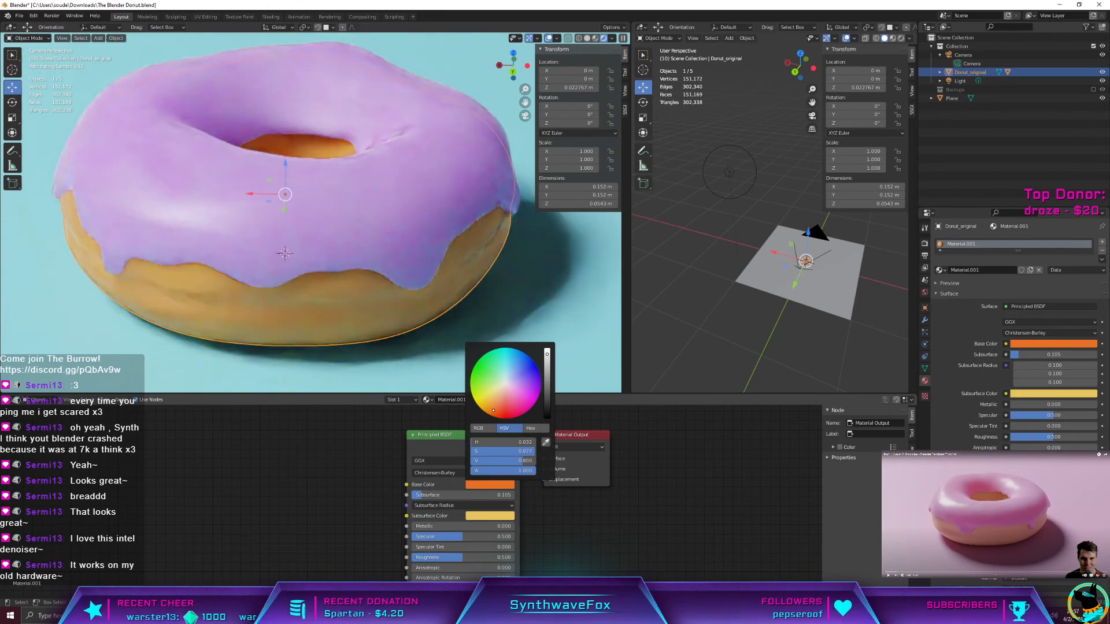
pyautogui.click(485, 516)
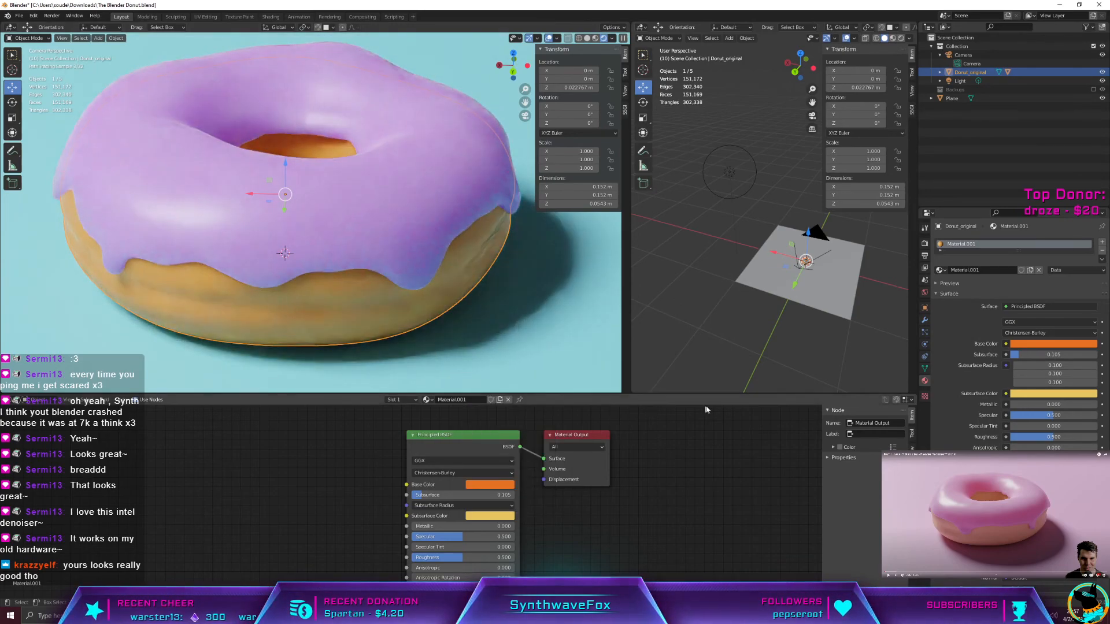
# Step: Check the recoloured donut from farther away and from another angle, and save the file
pyautogui.scroll(-1, 459, 288)
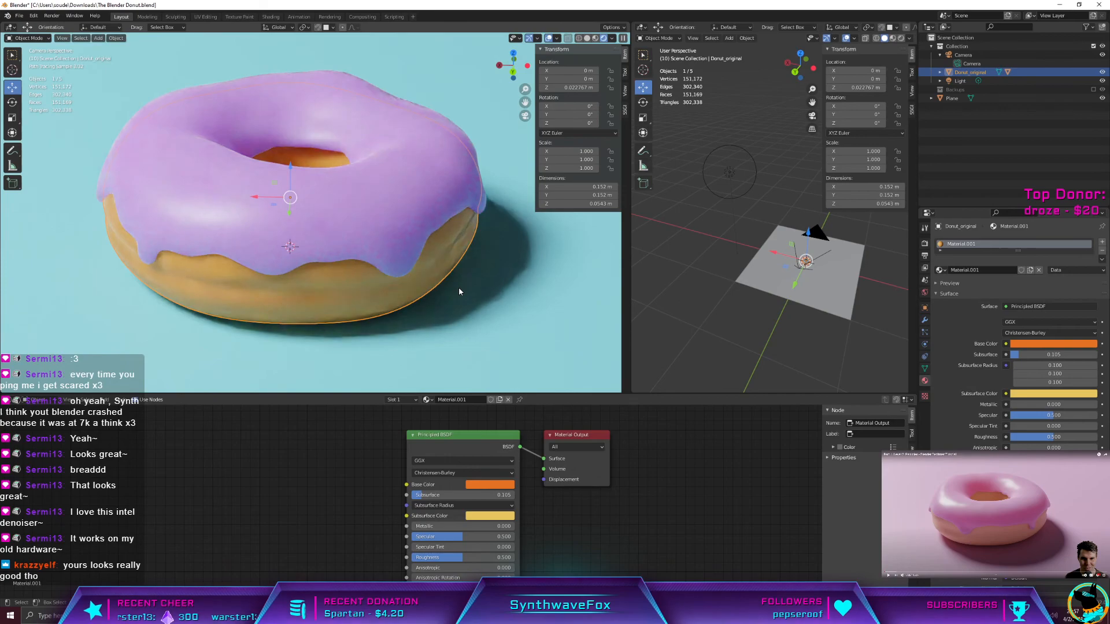
pyautogui.scroll(-2, 459, 288)
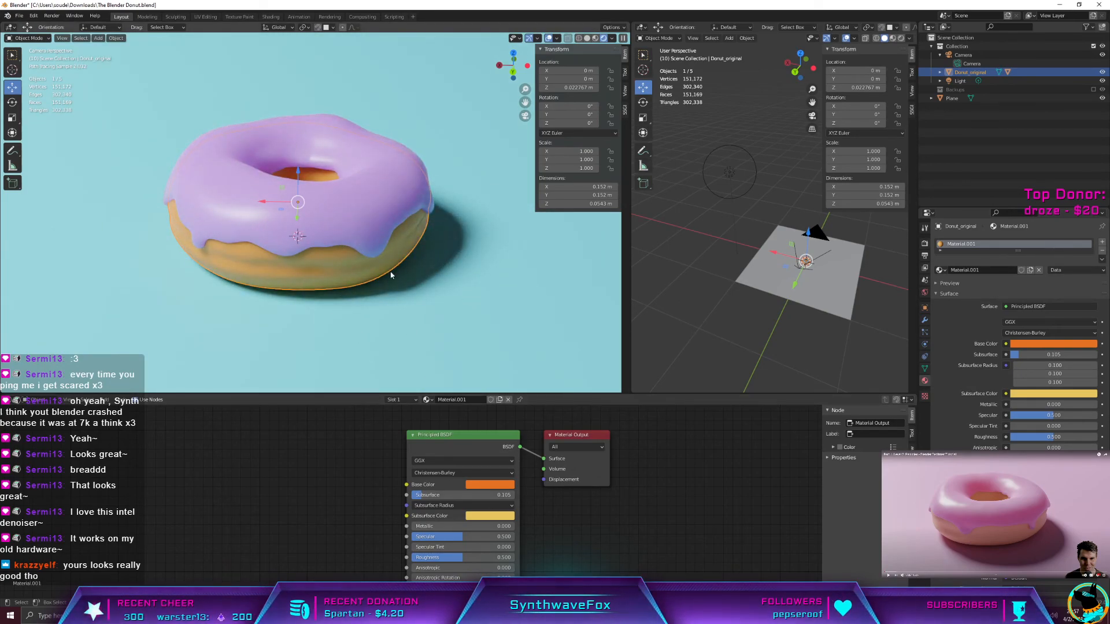
pyautogui.moveTo(390, 271); pyautogui.dragTo(388, 272, button='middle')
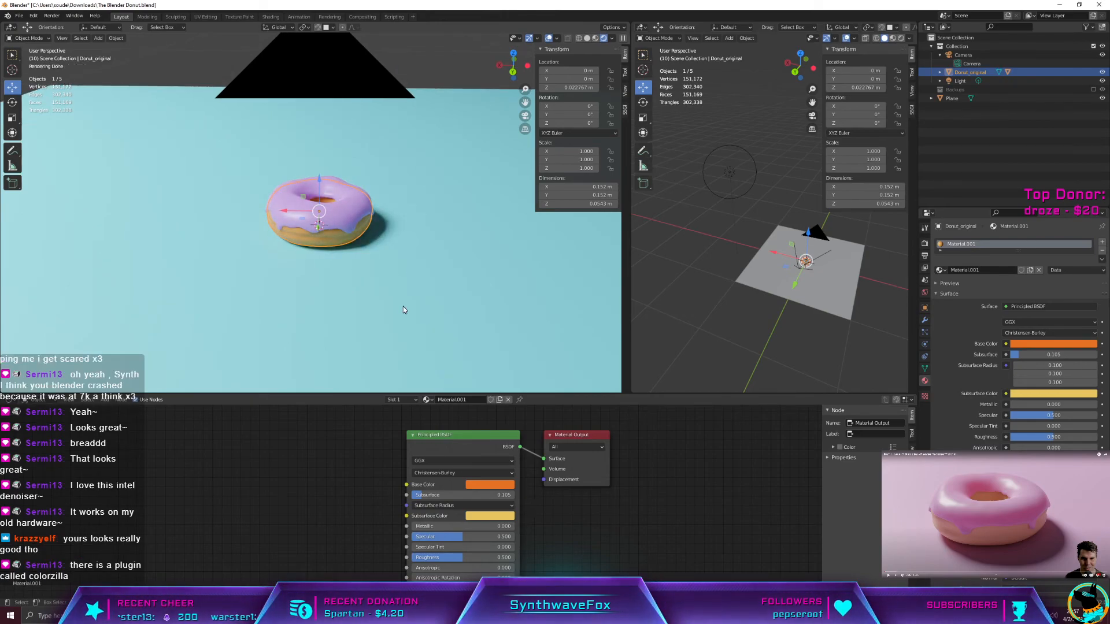
pyautogui.hotkey('ctrl', 's')
pyautogui.scroll(6, 376, 296)
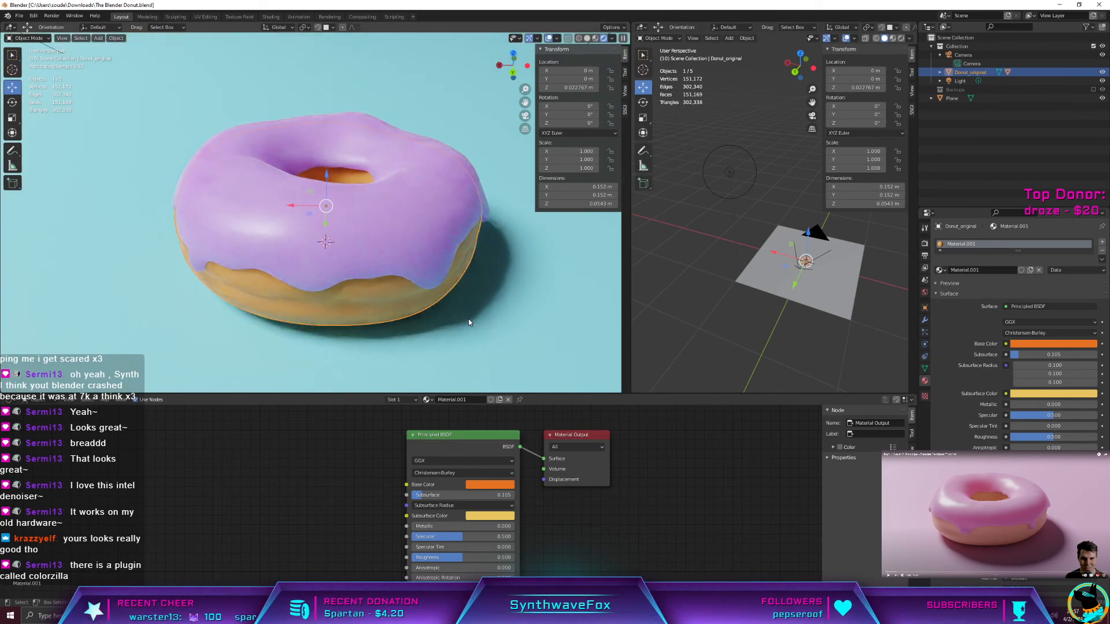
# Step: Switch the shaded viewport to the camera view and select the ground plane beneath the donut
pyautogui.press('KP_0')
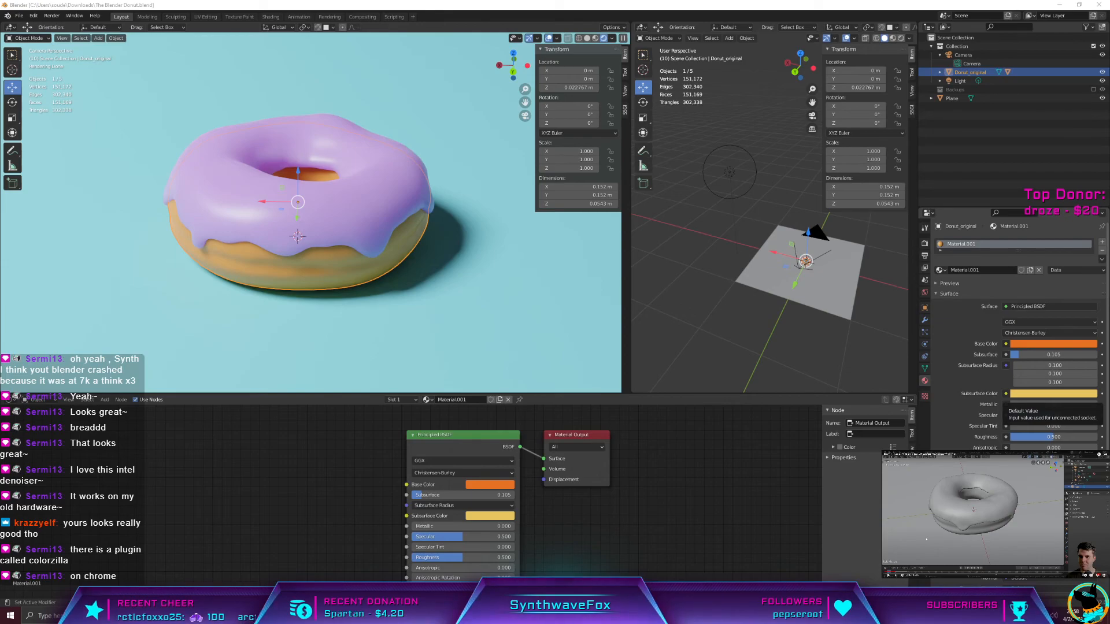
pyautogui.press('super')
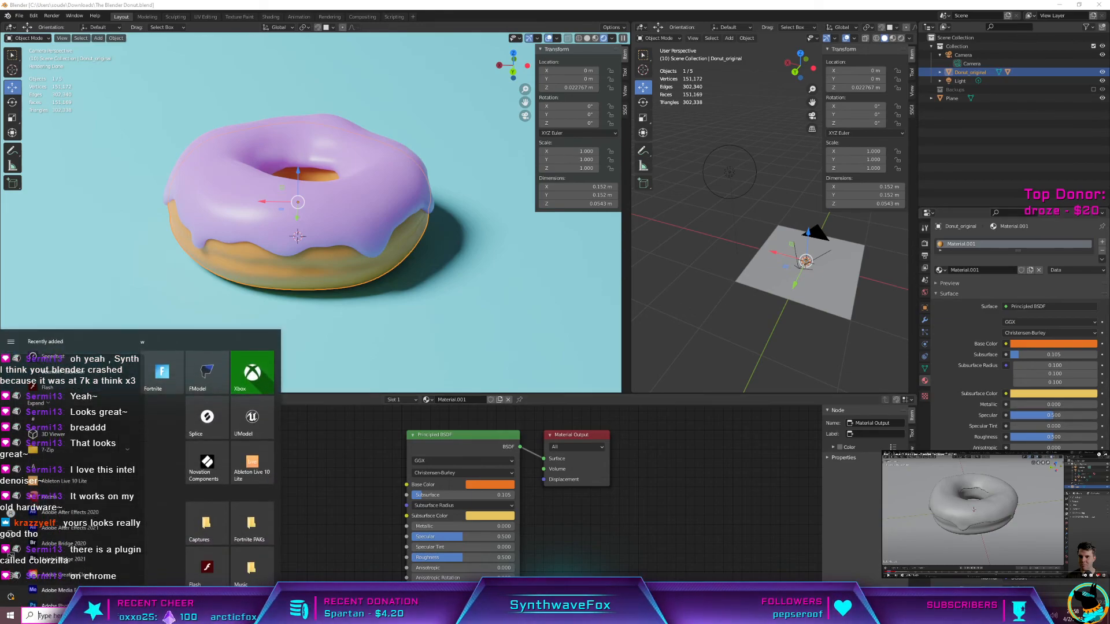
pyautogui.press('super')
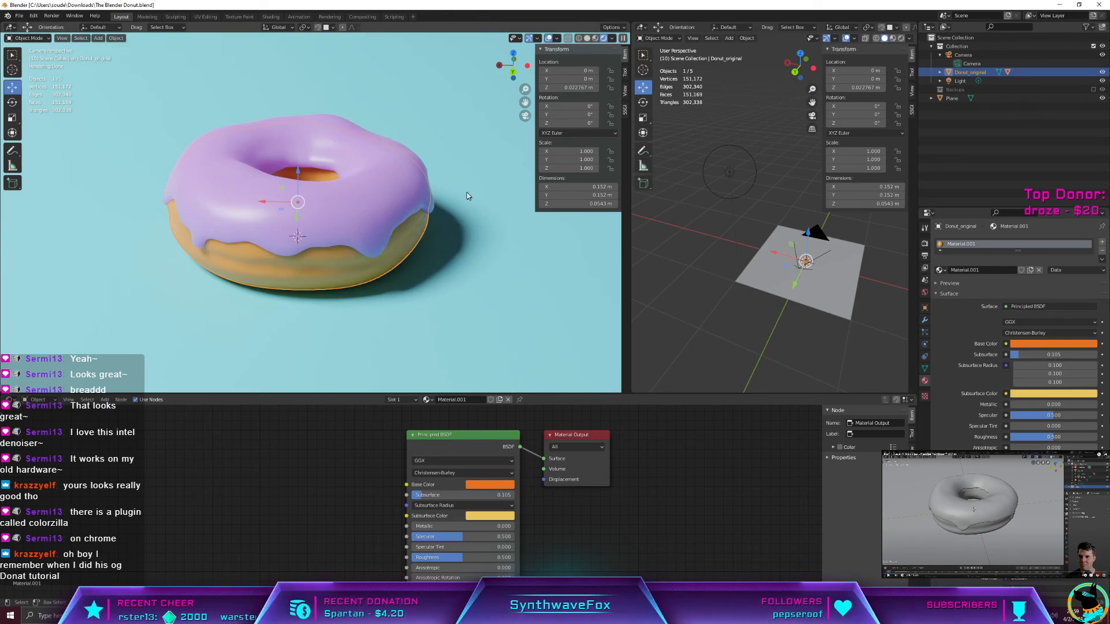
pyautogui.click(458, 148)
pyautogui.scroll(2, 457, 144)
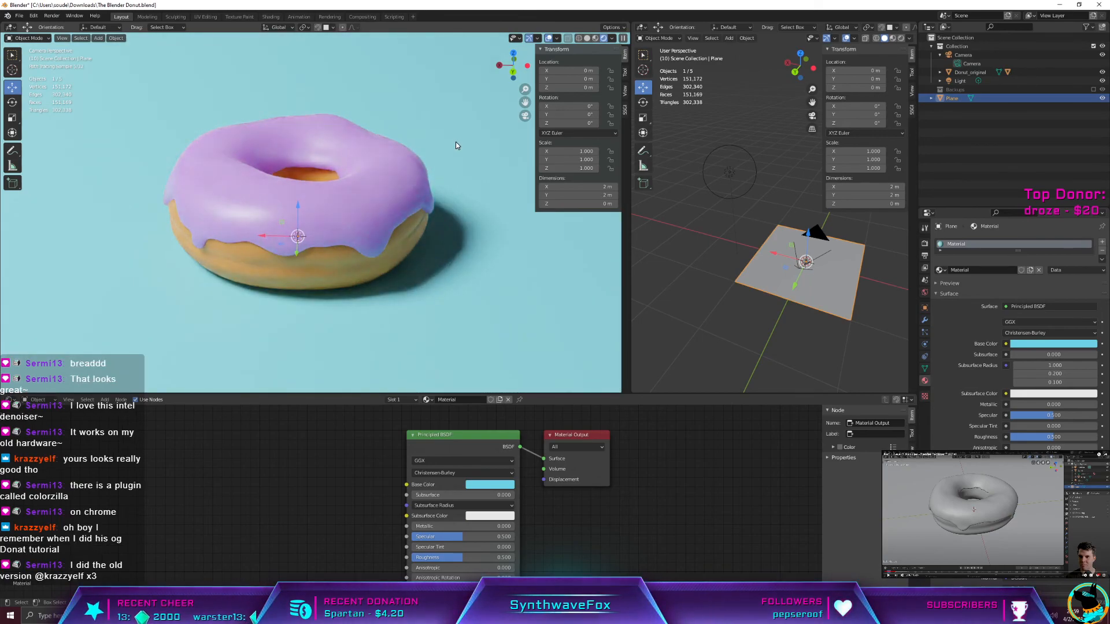
# Step: Render the donut scene with its recoloured dough, look over the finished image and close the render
pyautogui.press('F12')
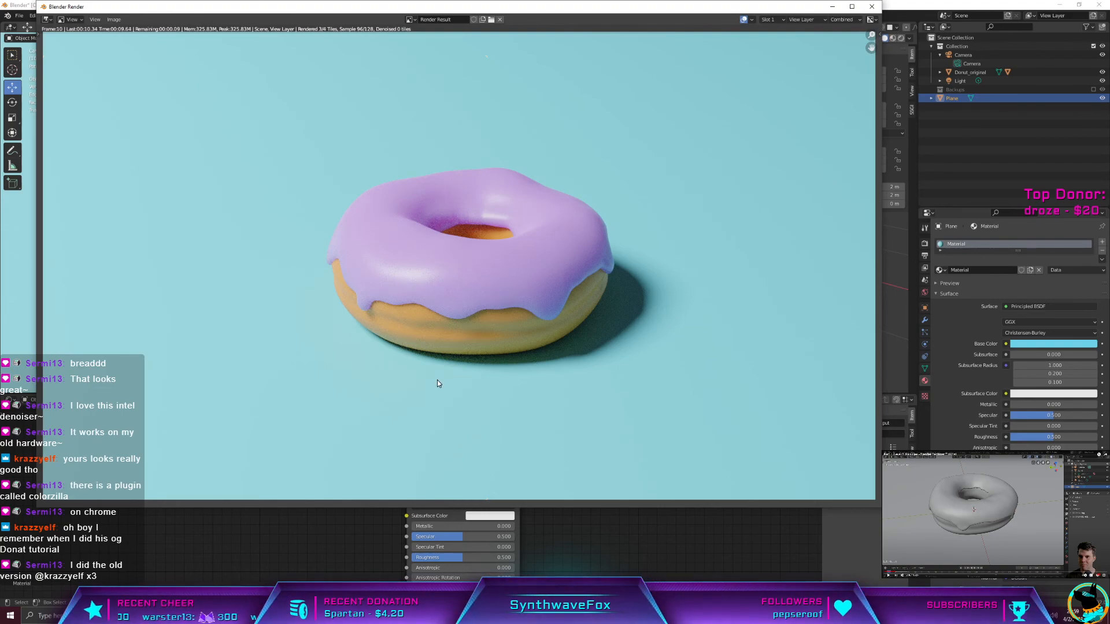
pyautogui.click(114, 19)
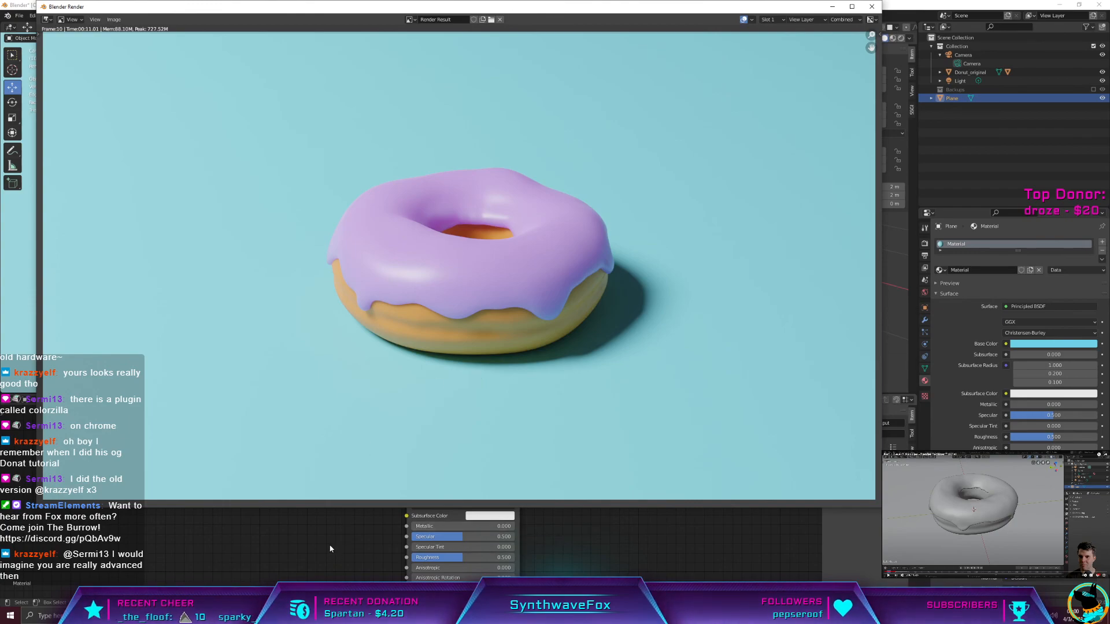
pyautogui.click(872, 7)
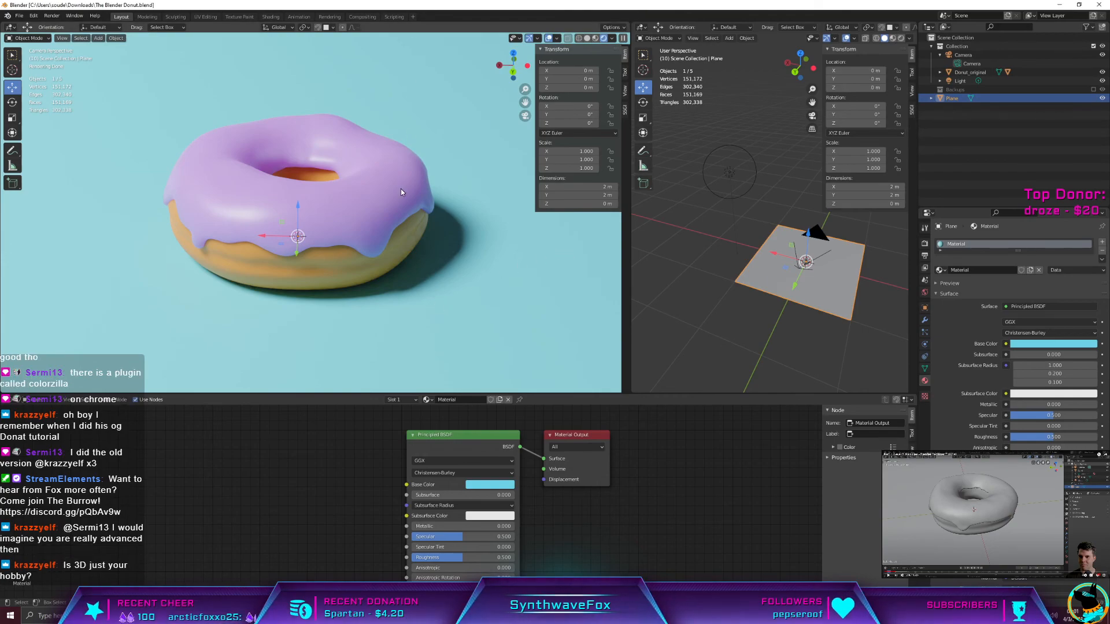
pyautogui.moveTo(835, 284); pyautogui.dragTo(811, 315, button='middle')
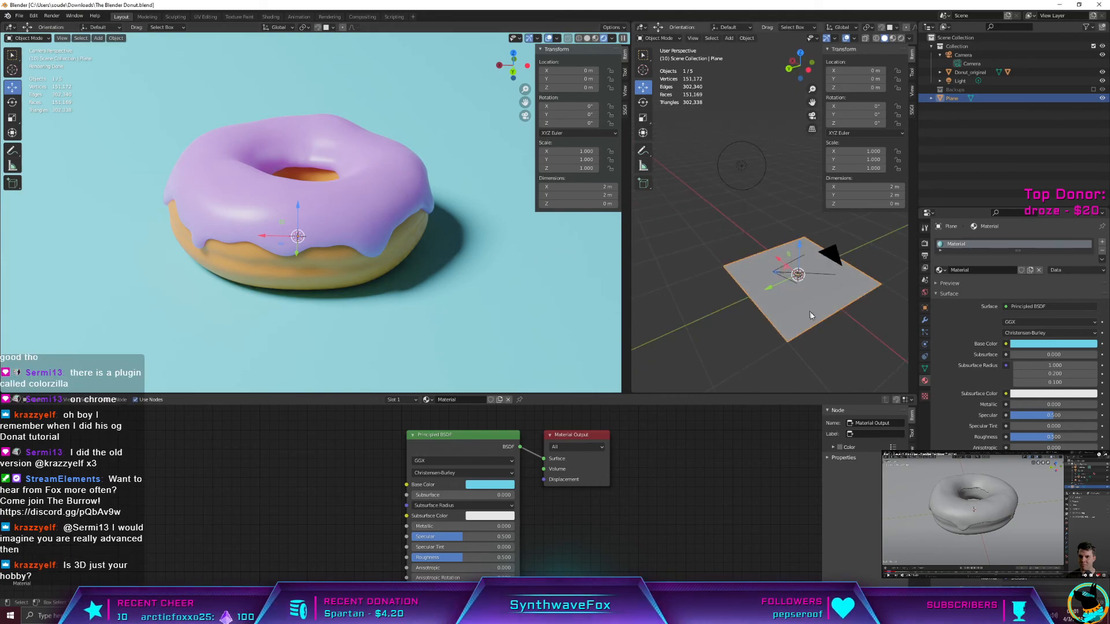
pyautogui.scroll(2, 817, 314)
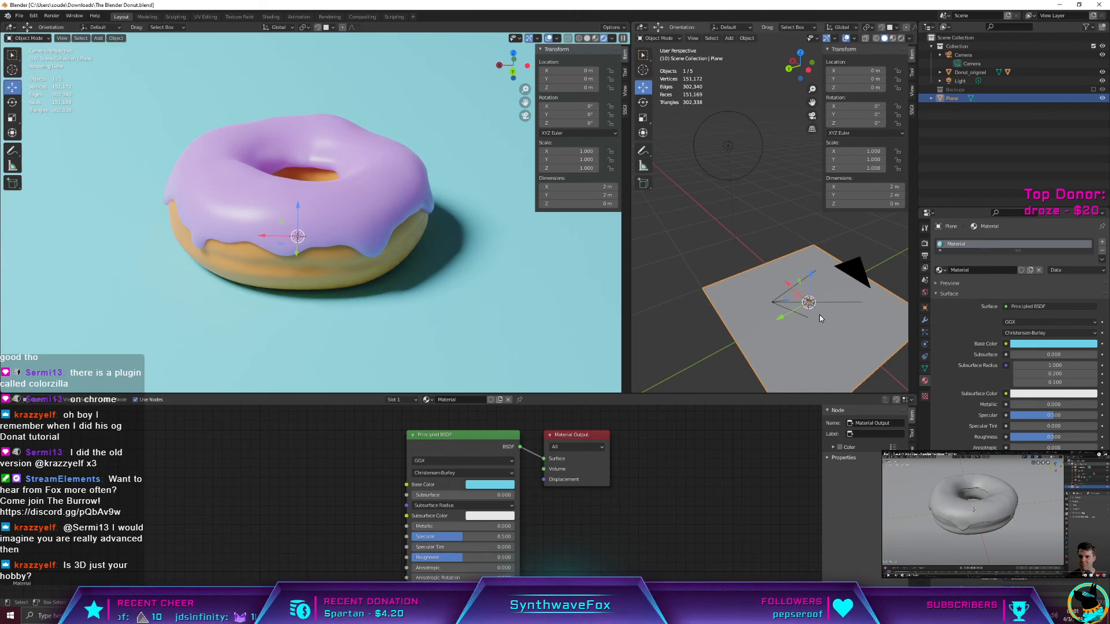
pyautogui.click(768, 227)
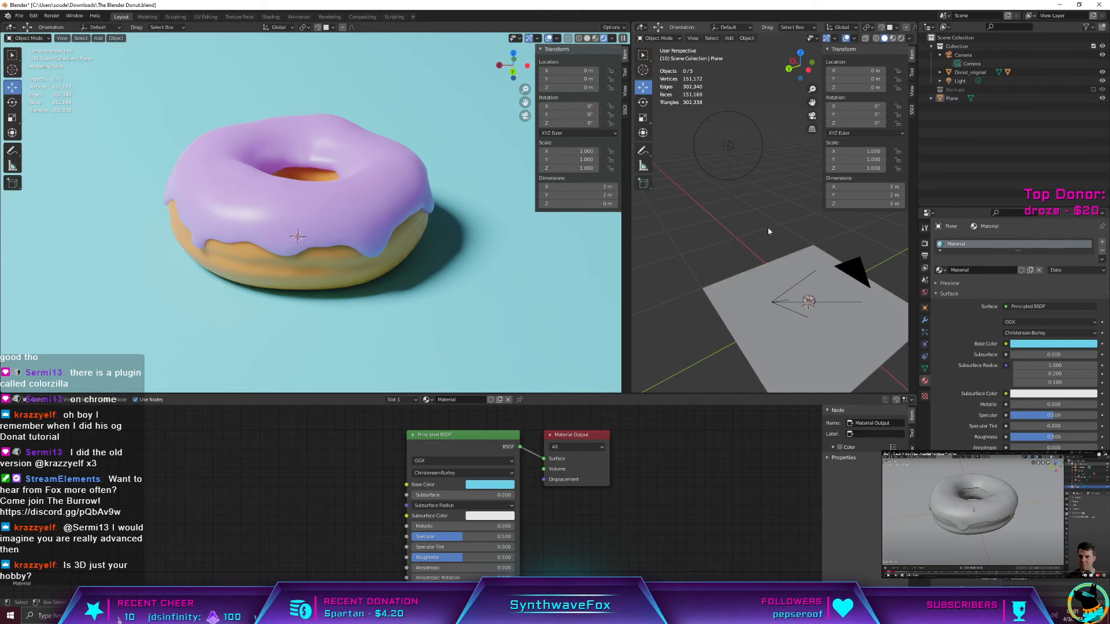
pyautogui.click(755, 309)
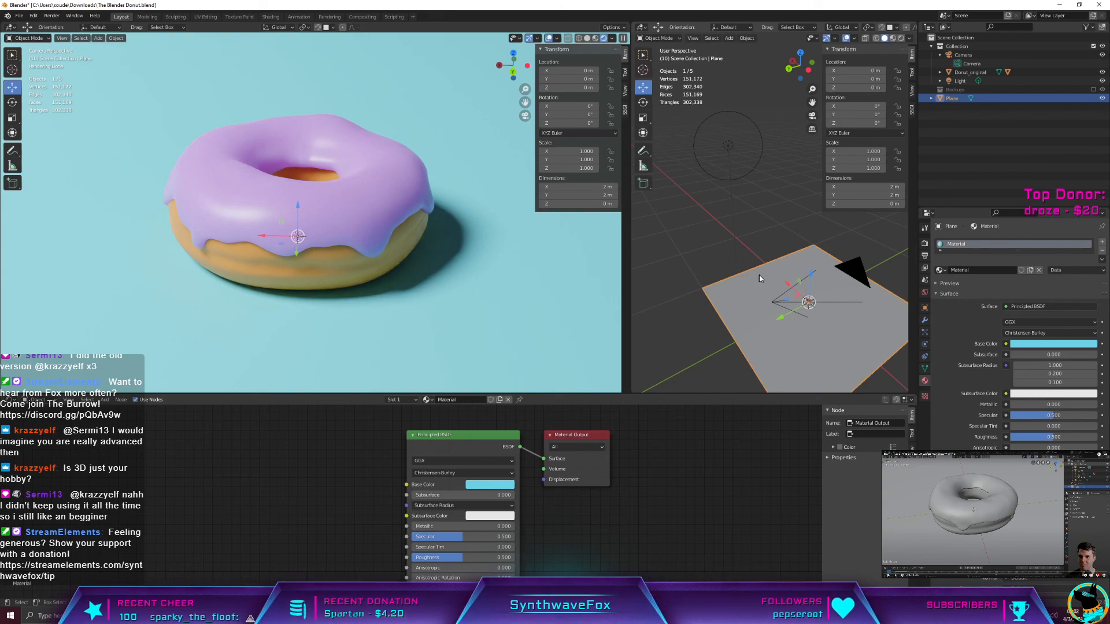
pyautogui.doubleClick(521, 4)
pyautogui.doubleClick(577, 12)
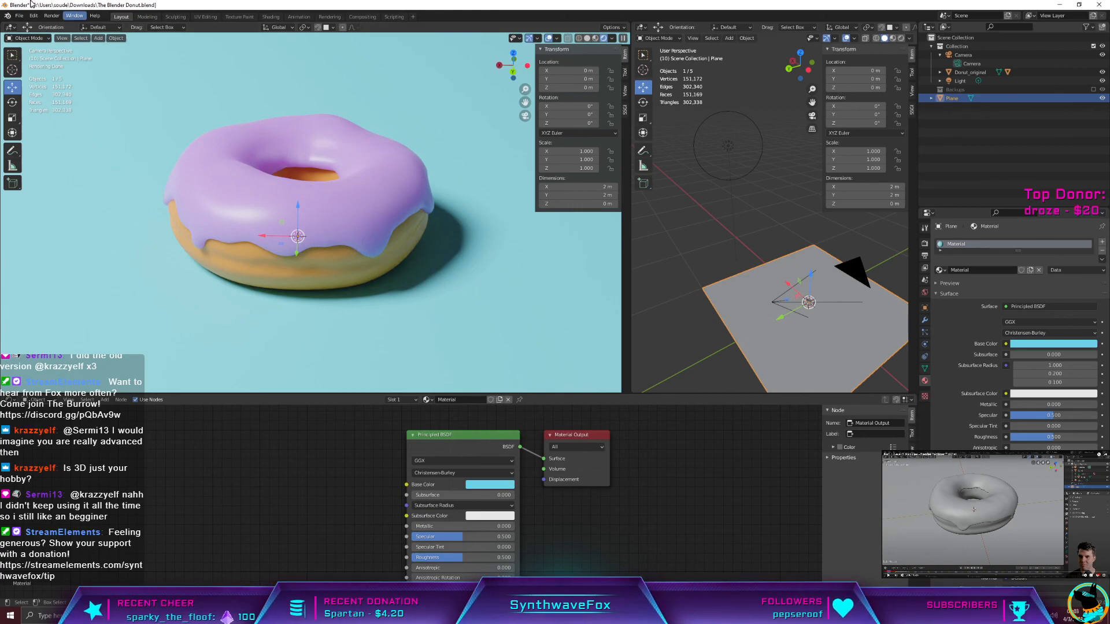
# Step: Display the scene's output properties and examine the available frame rate options without choosing another one
pyautogui.click(922, 257)
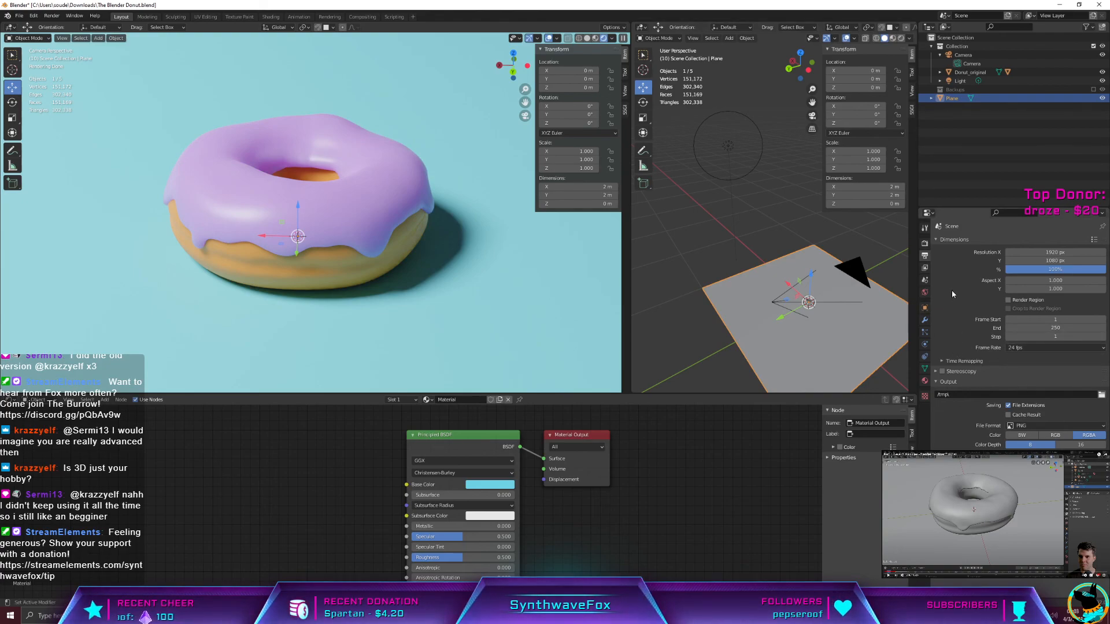
pyautogui.click(1021, 348)
pyautogui.click(1029, 349)
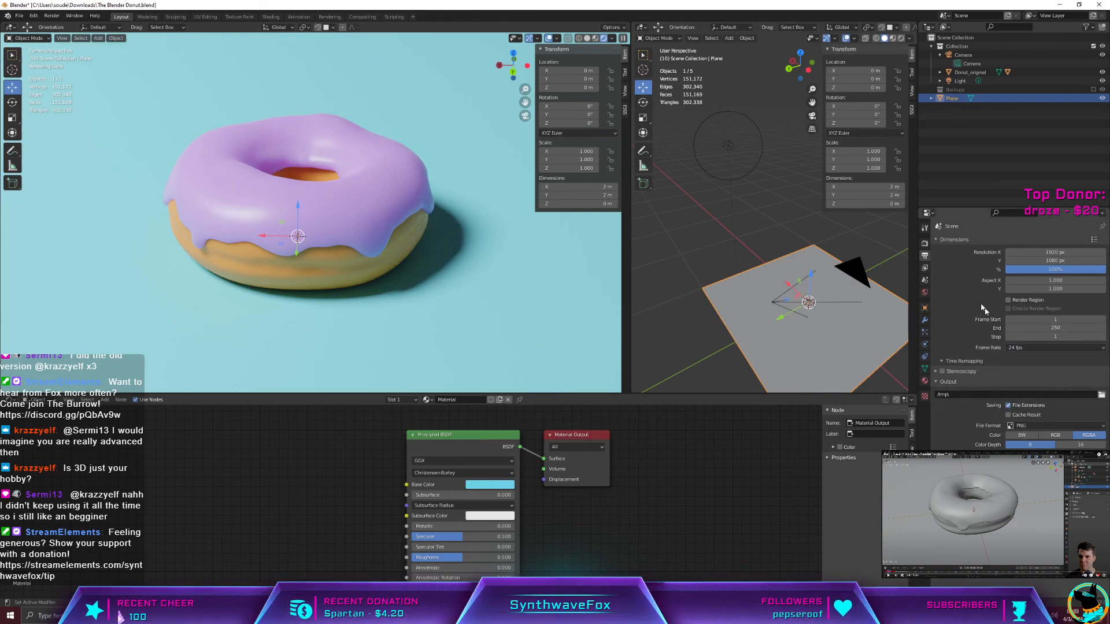
pyautogui.click(1029, 349)
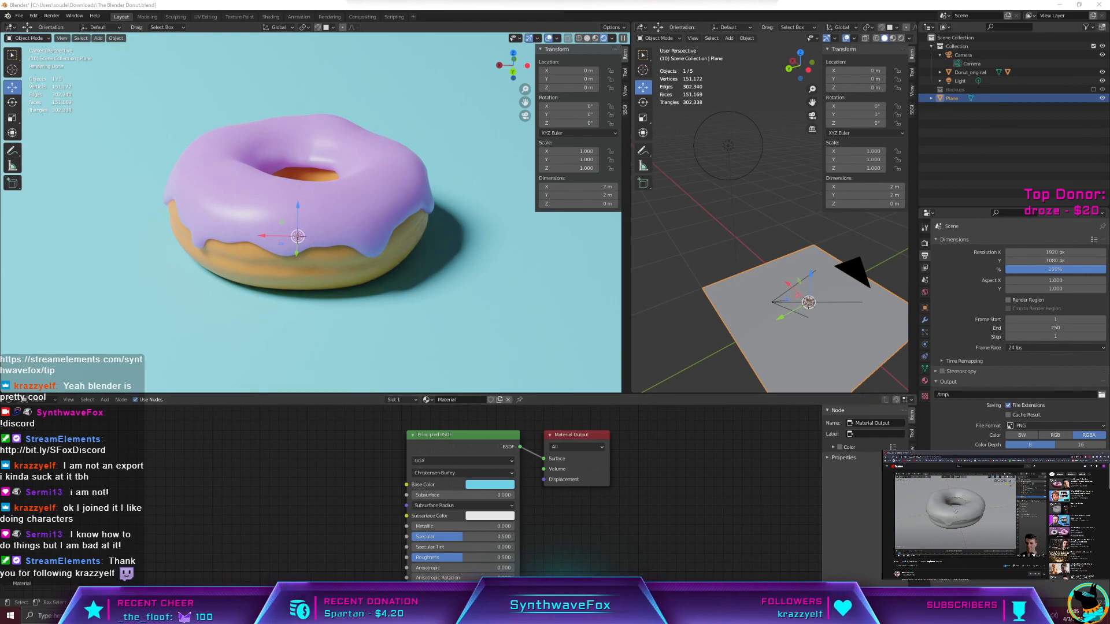
pyautogui.moveTo(202, 616)
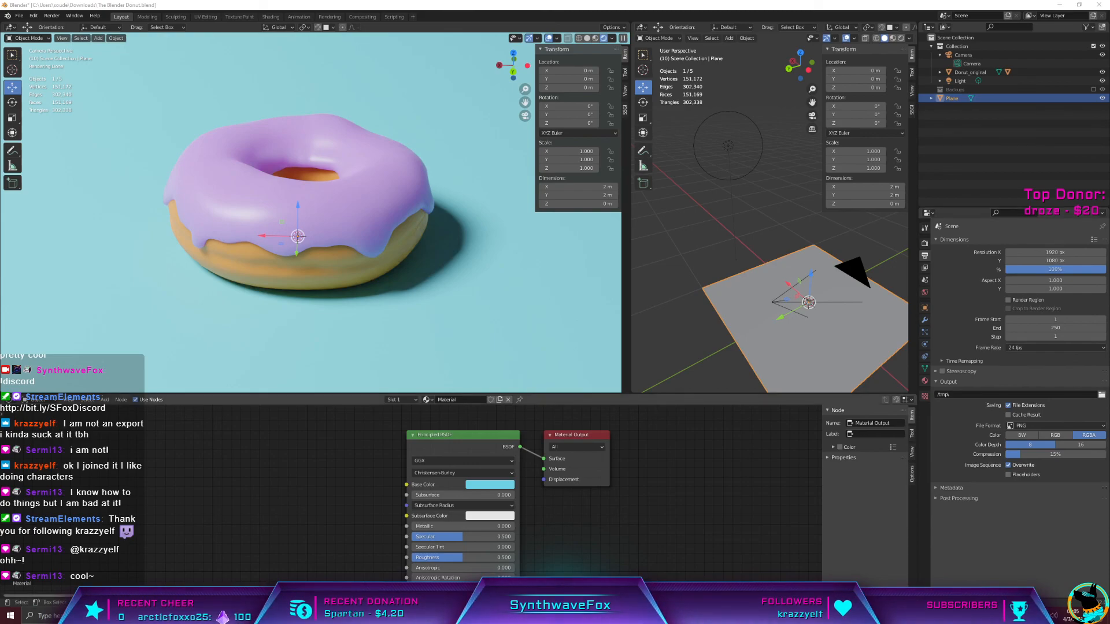
pyautogui.hotkey('alt', 'Tab')
pyautogui.hotkey('alt', 'Tab')
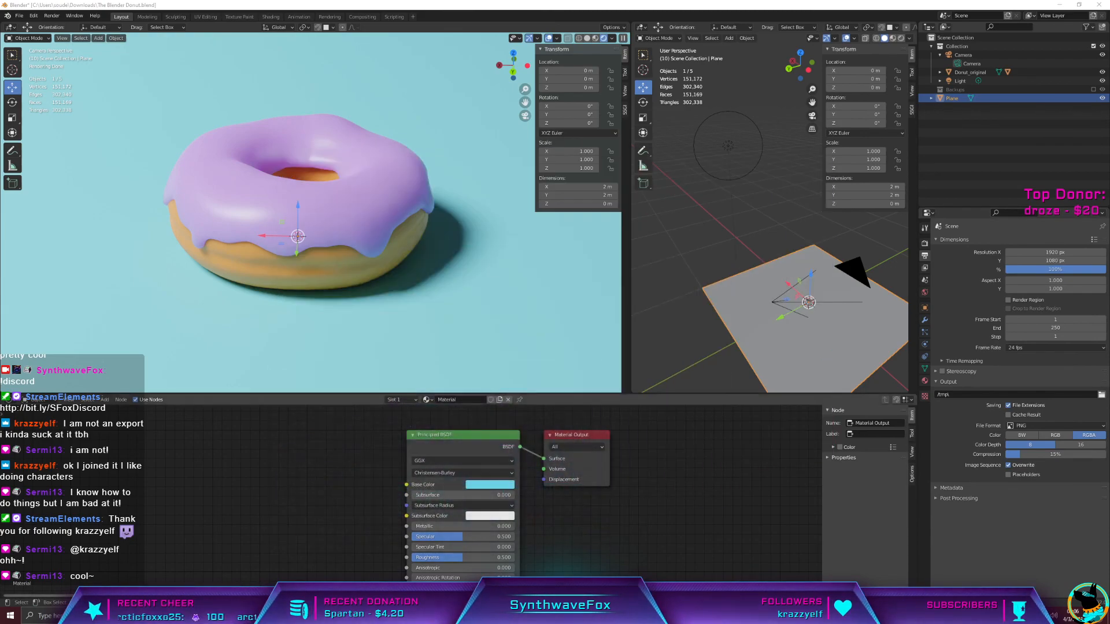